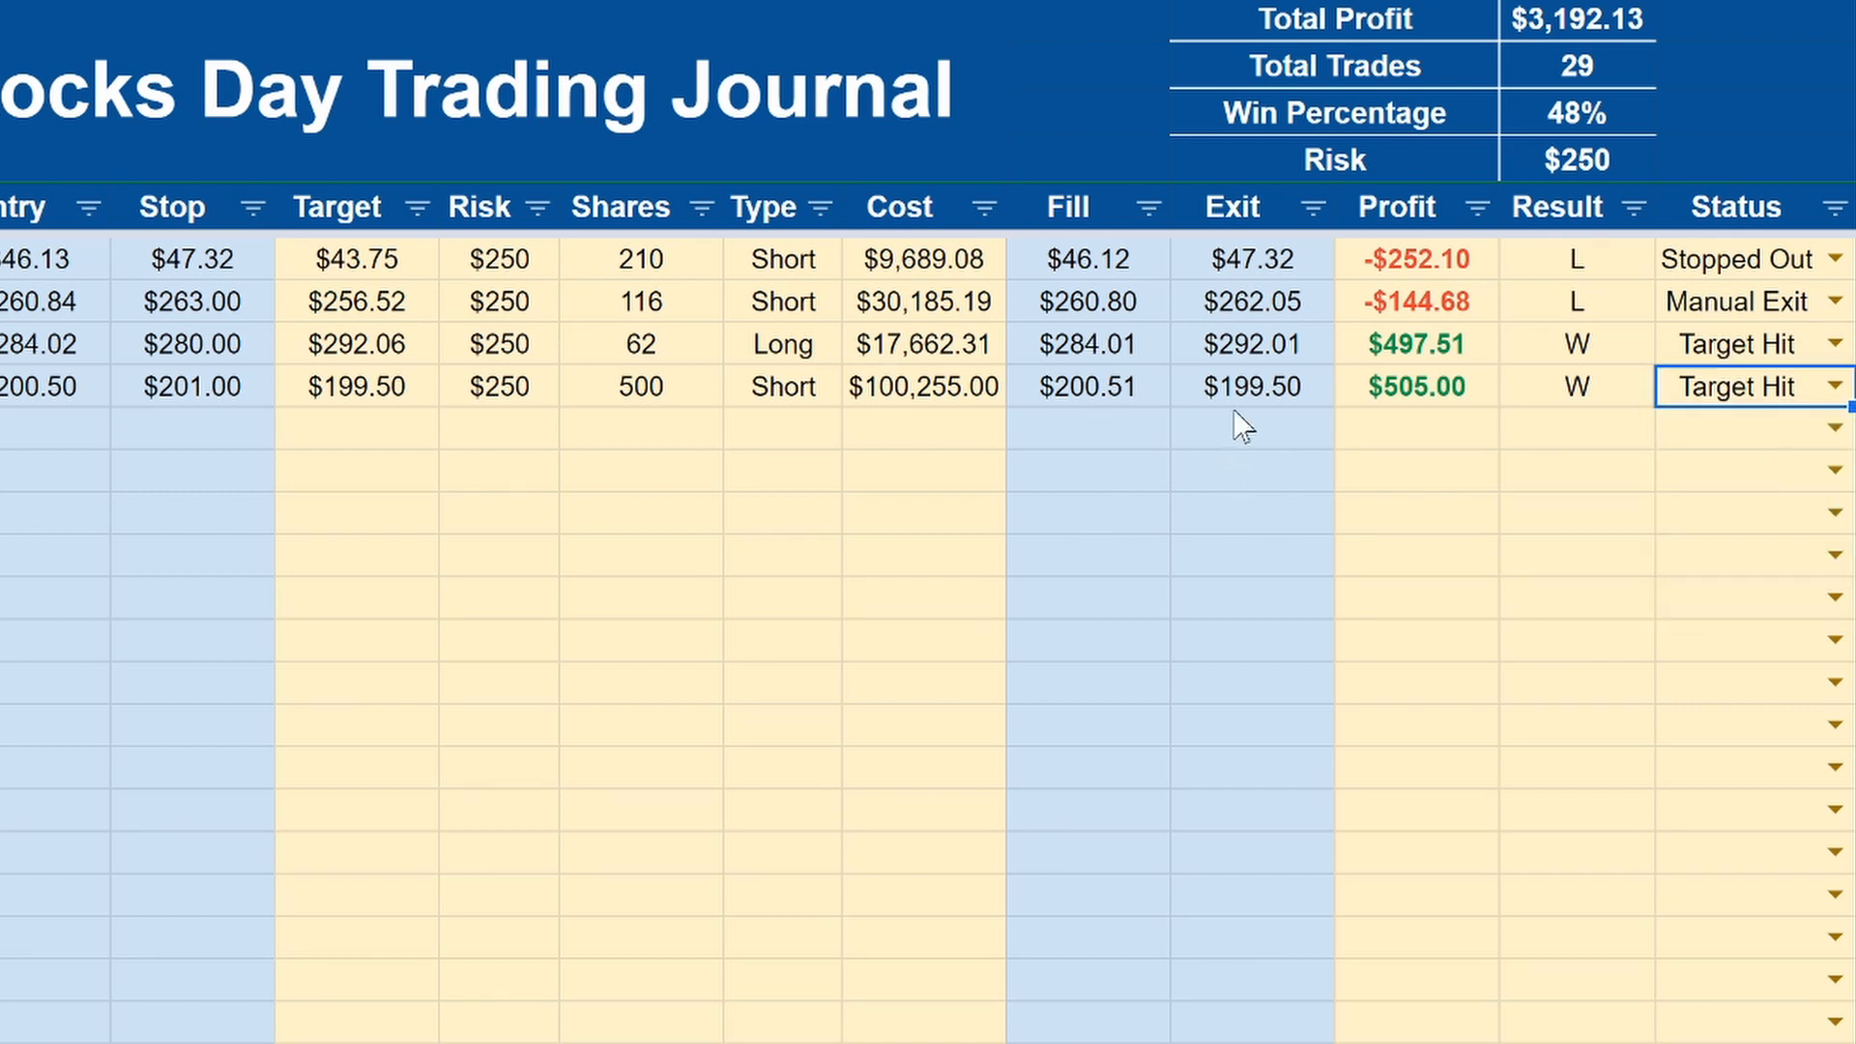
# Step: Set the exit price of the last trade (TGT) to 201 and its status to Stopped Out
pyautogui.click(1252, 382)
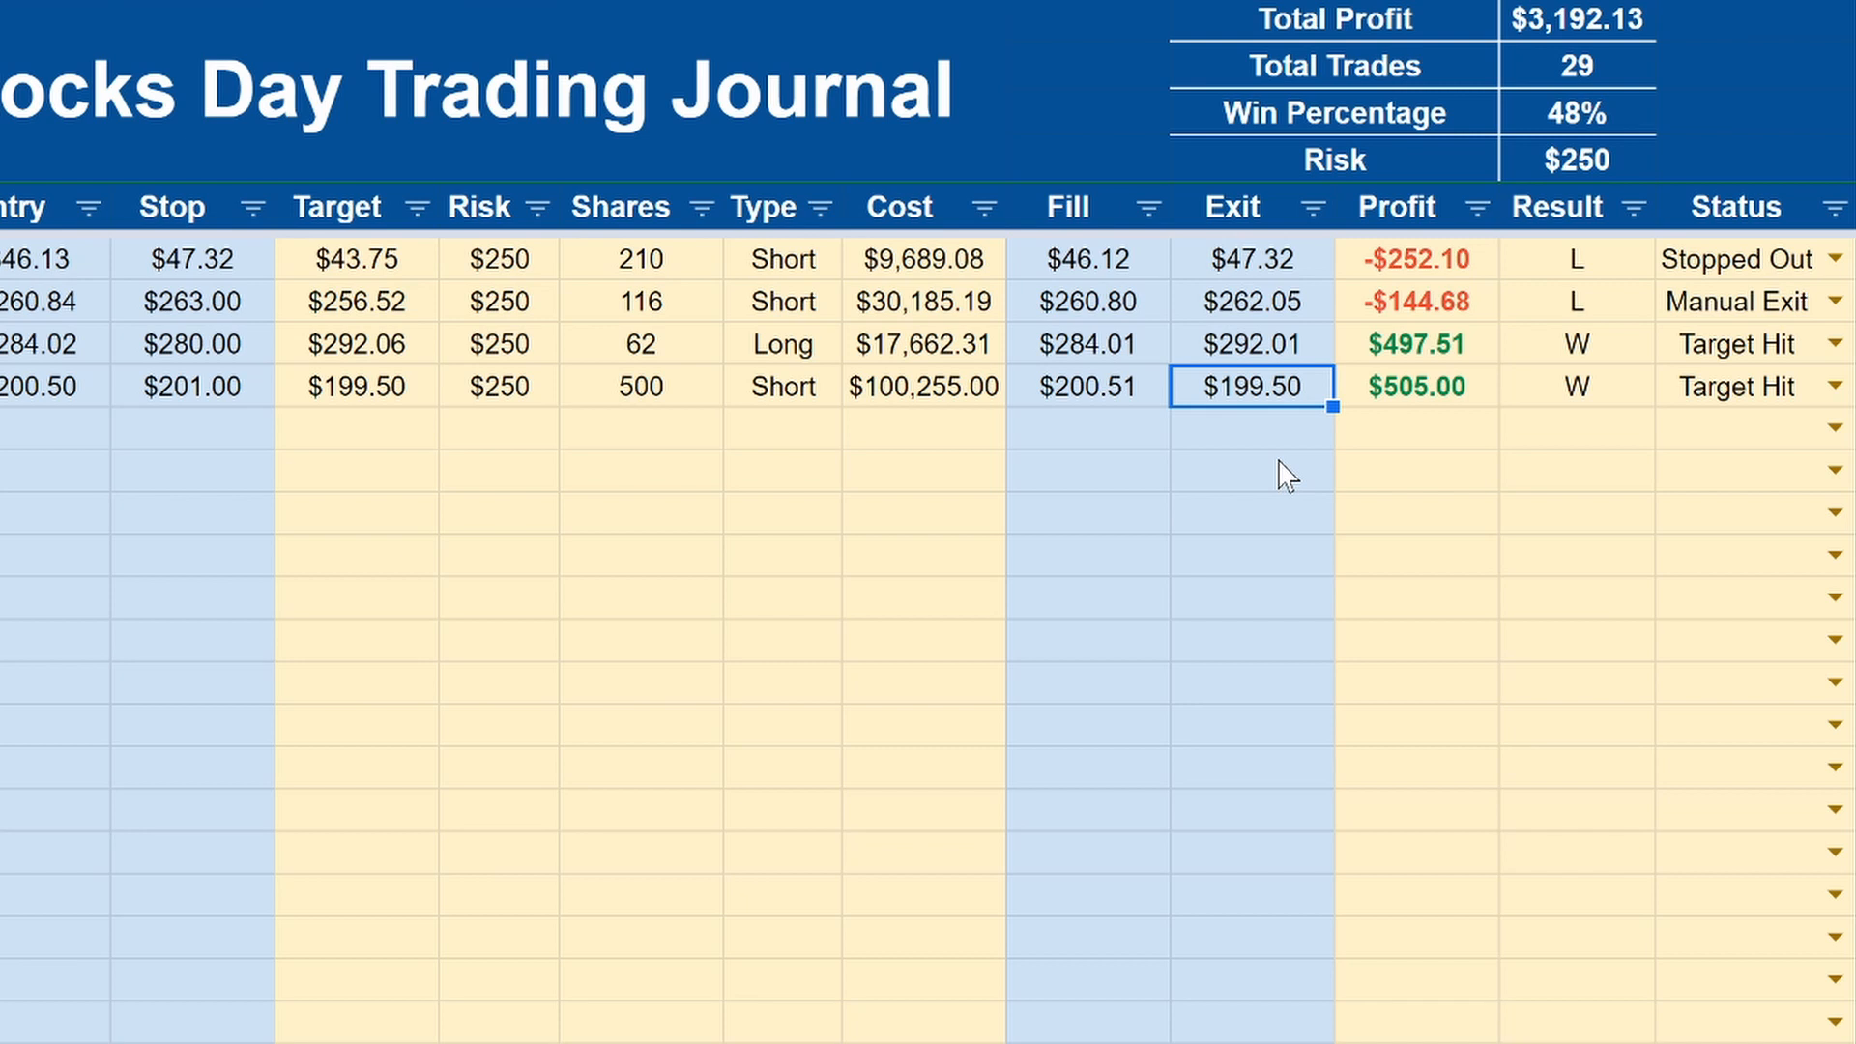
pyautogui.write('201')
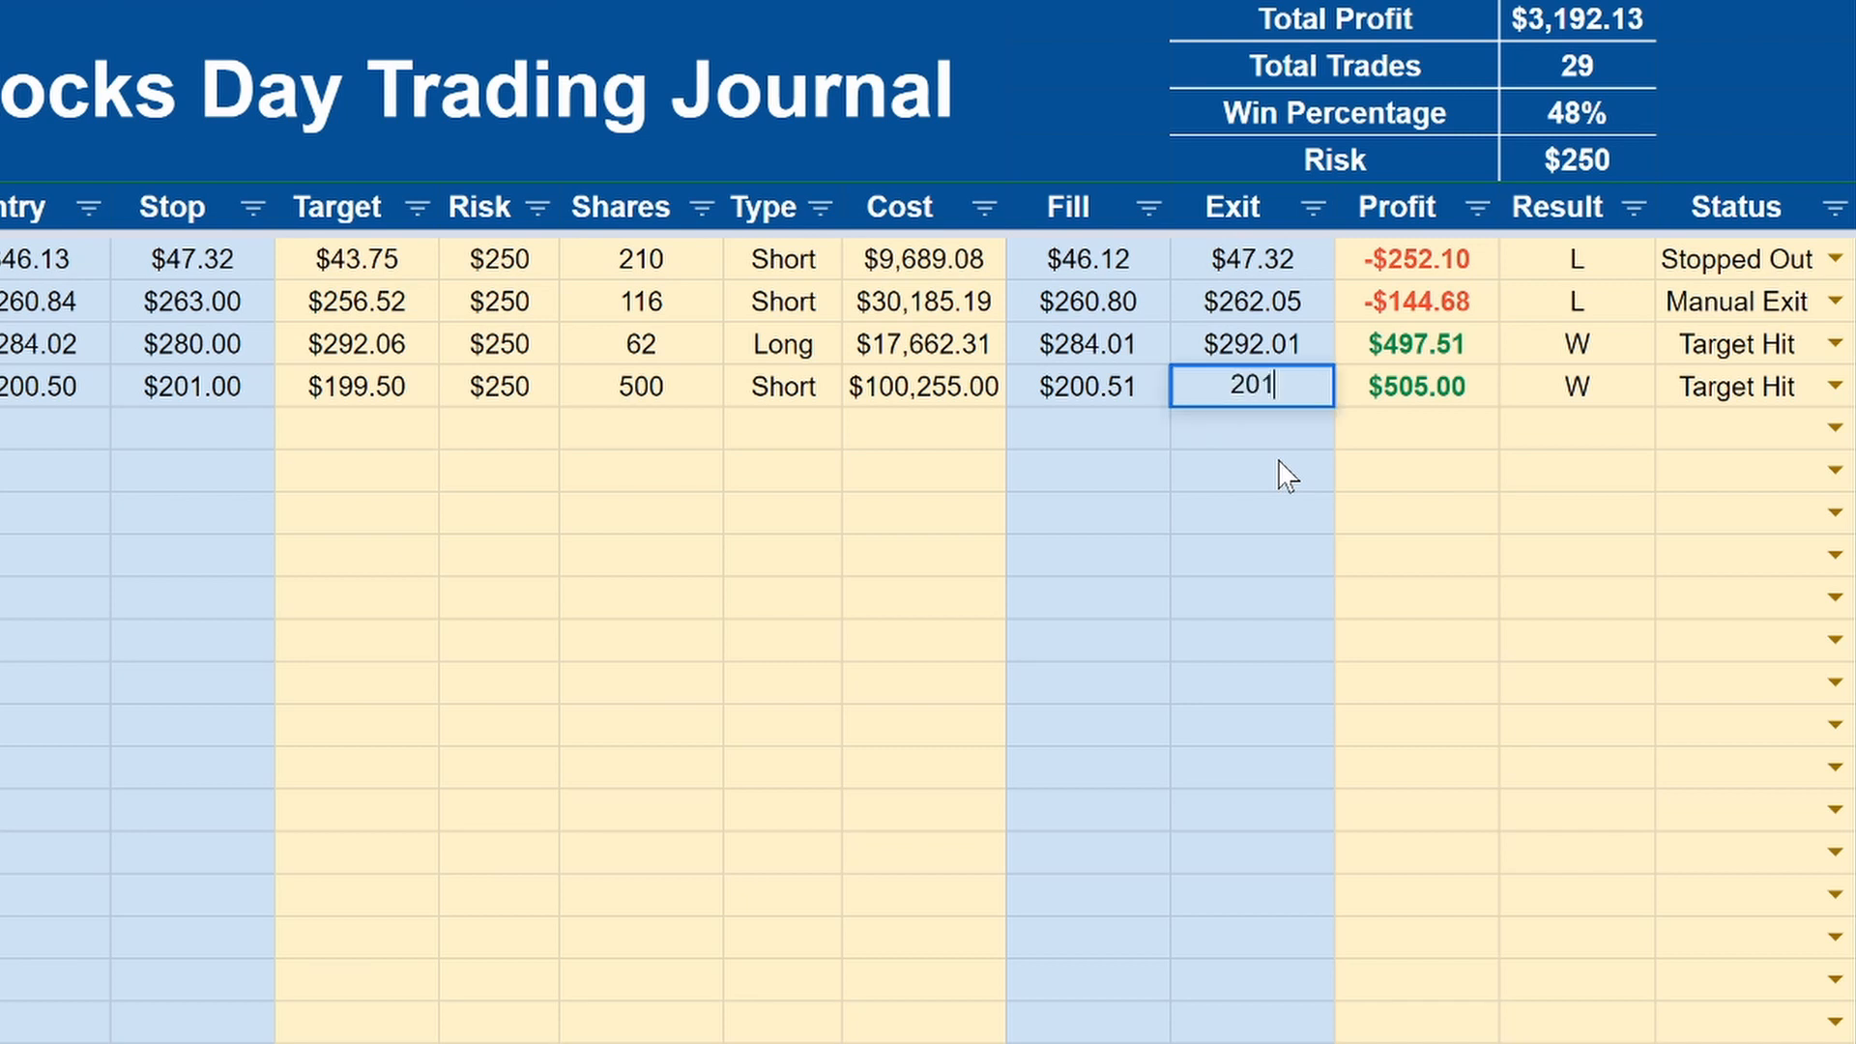
pyautogui.press('Return')
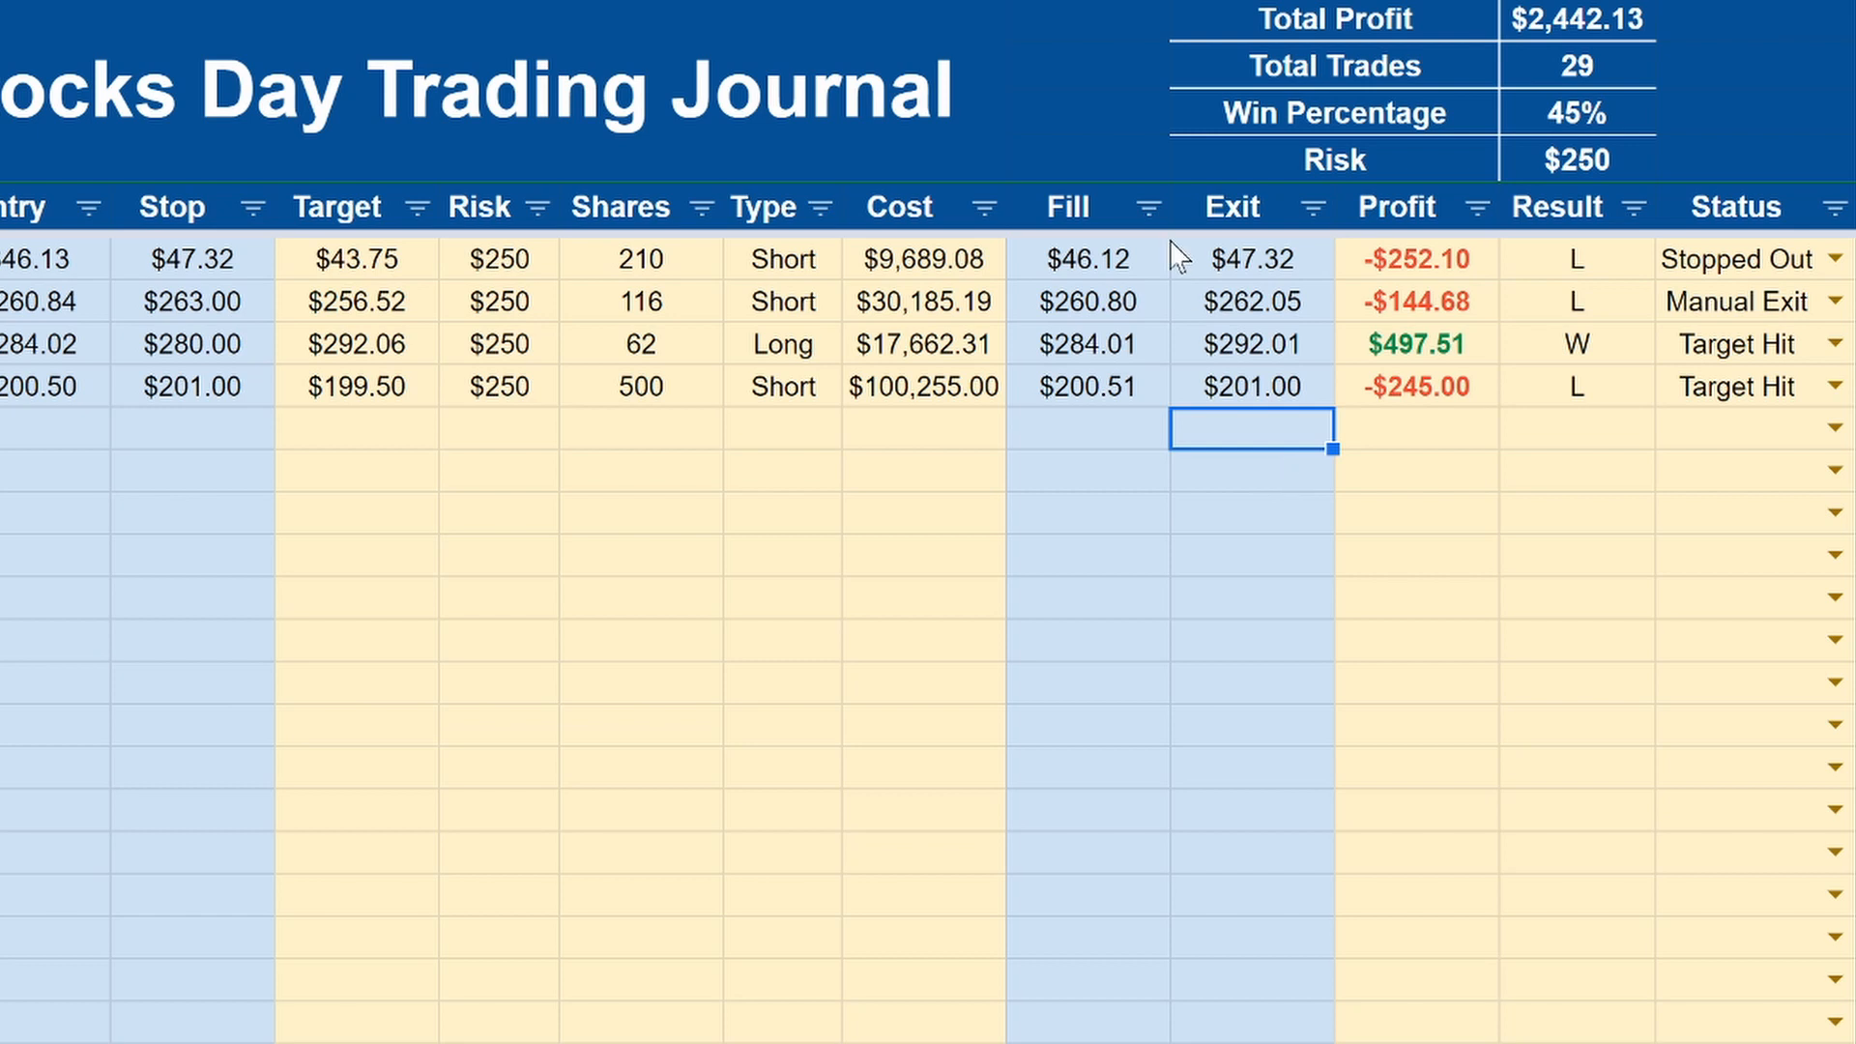
pyautogui.click(1435, 391)
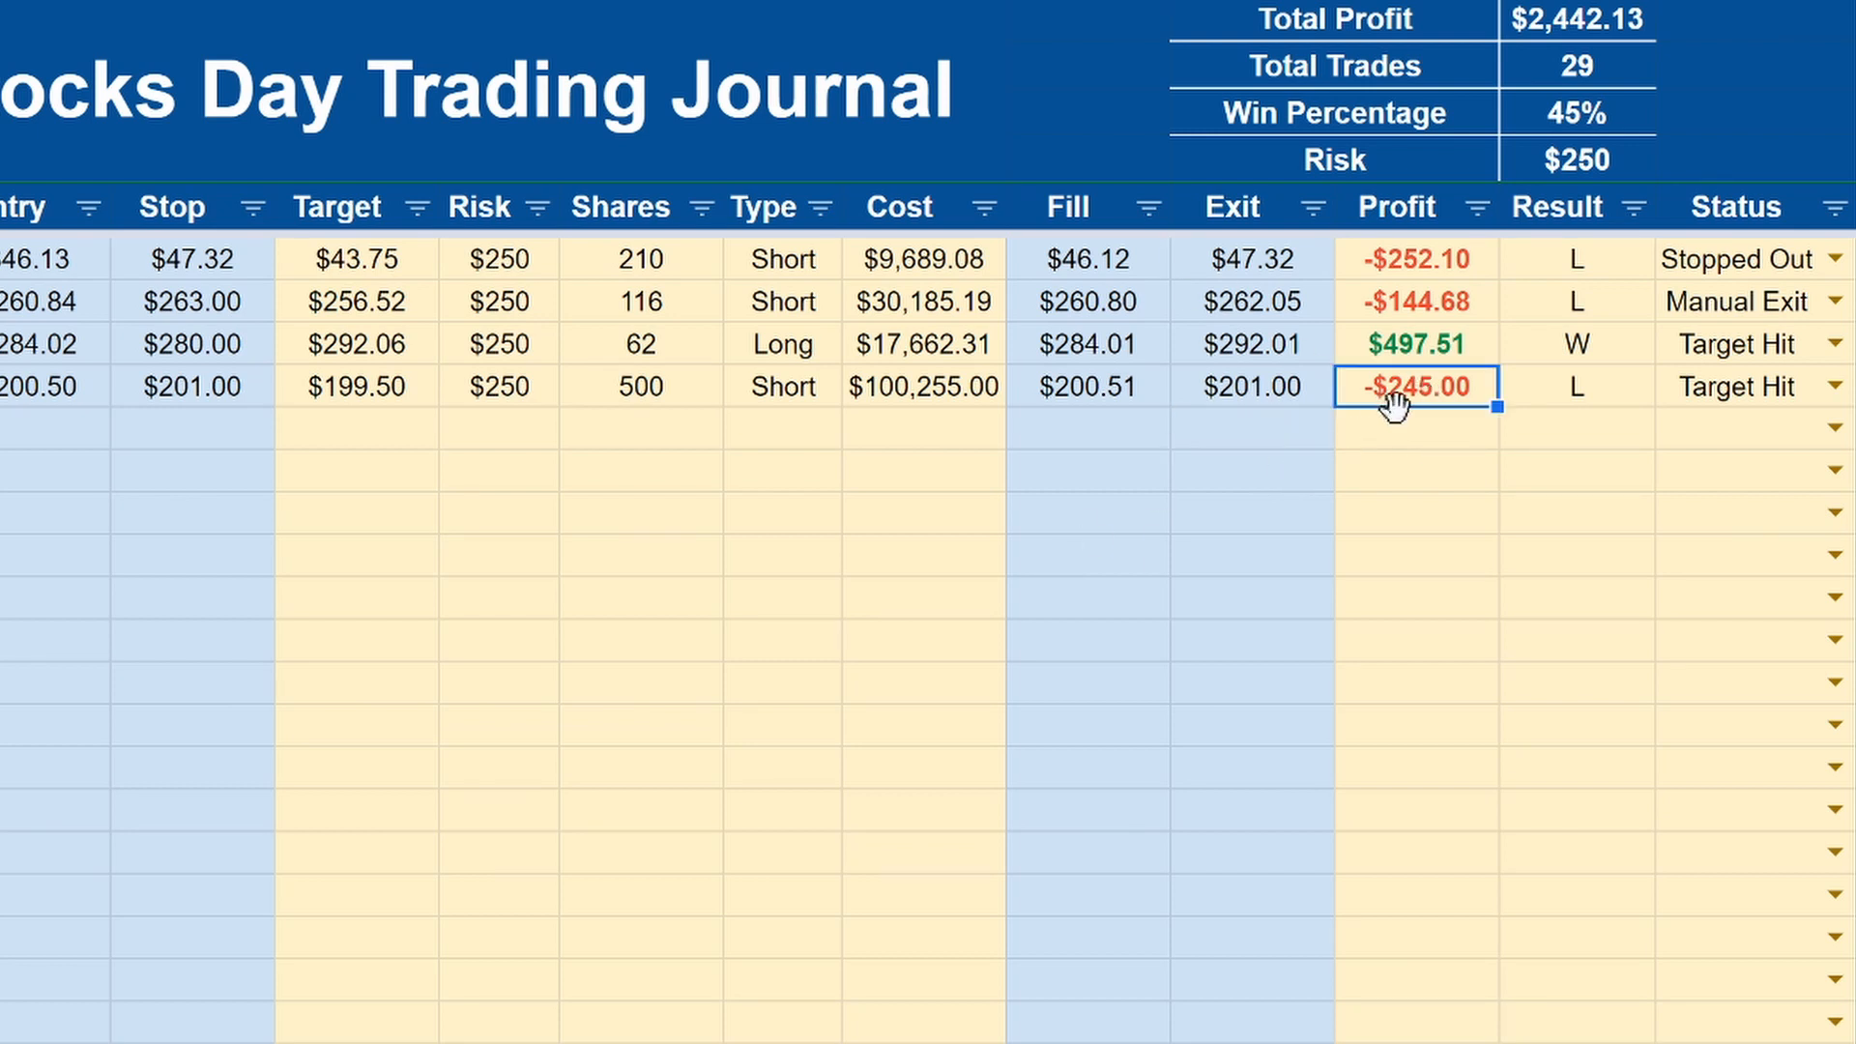
pyautogui.click(1558, 389)
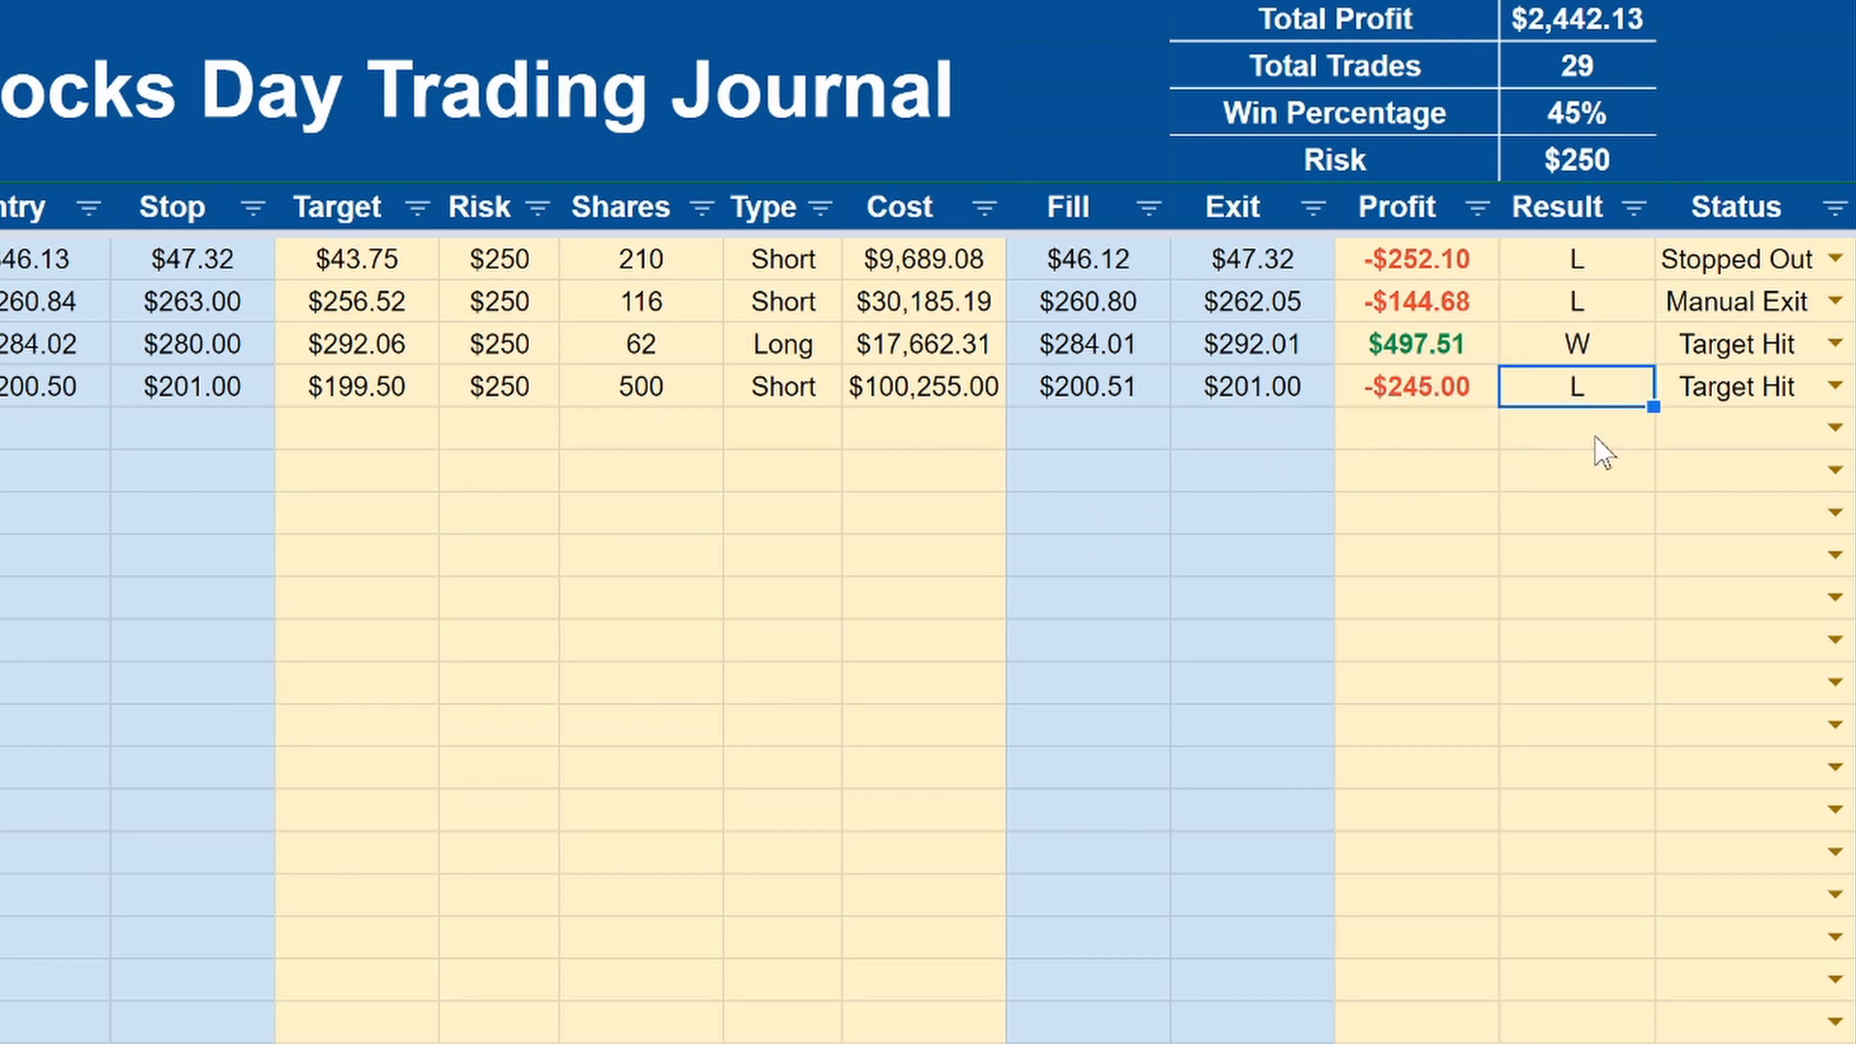
pyautogui.click(1833, 386)
pyautogui.click(1803, 497)
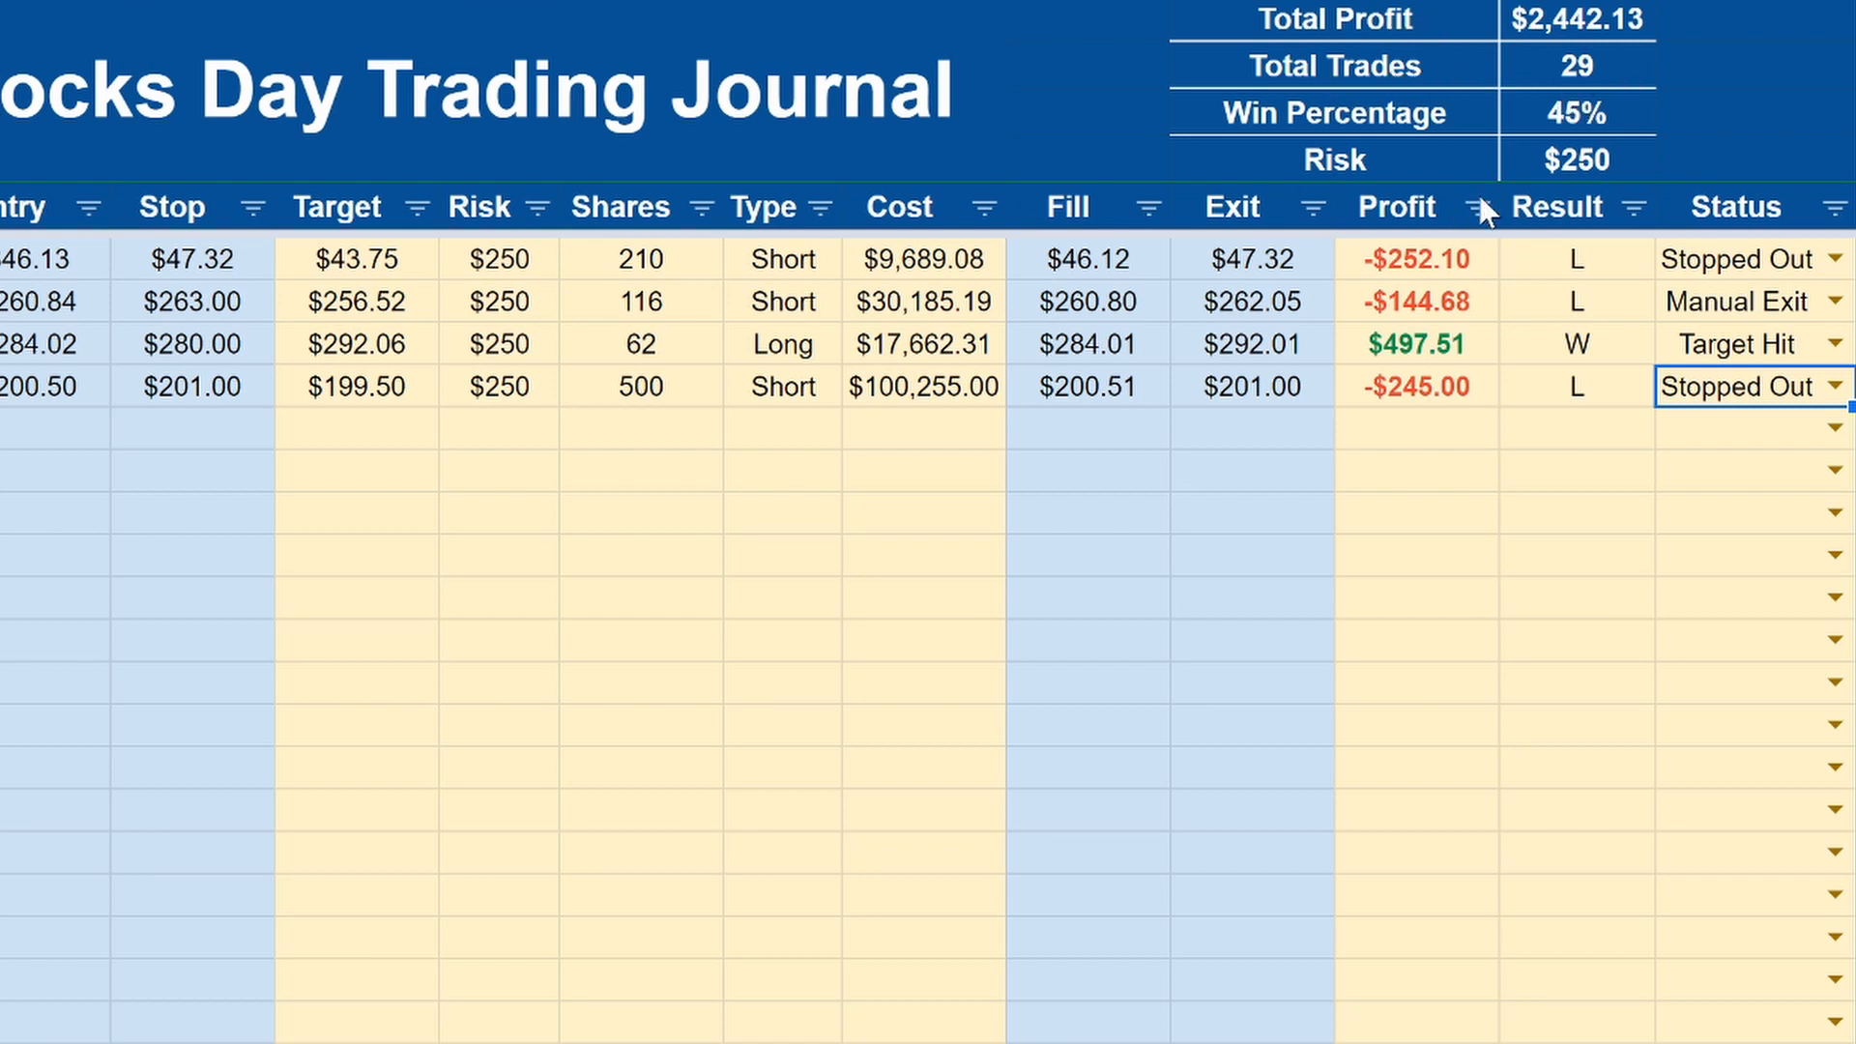
# Step: Set the exit price of the TGT trade to 199
pyautogui.click(1223, 389)
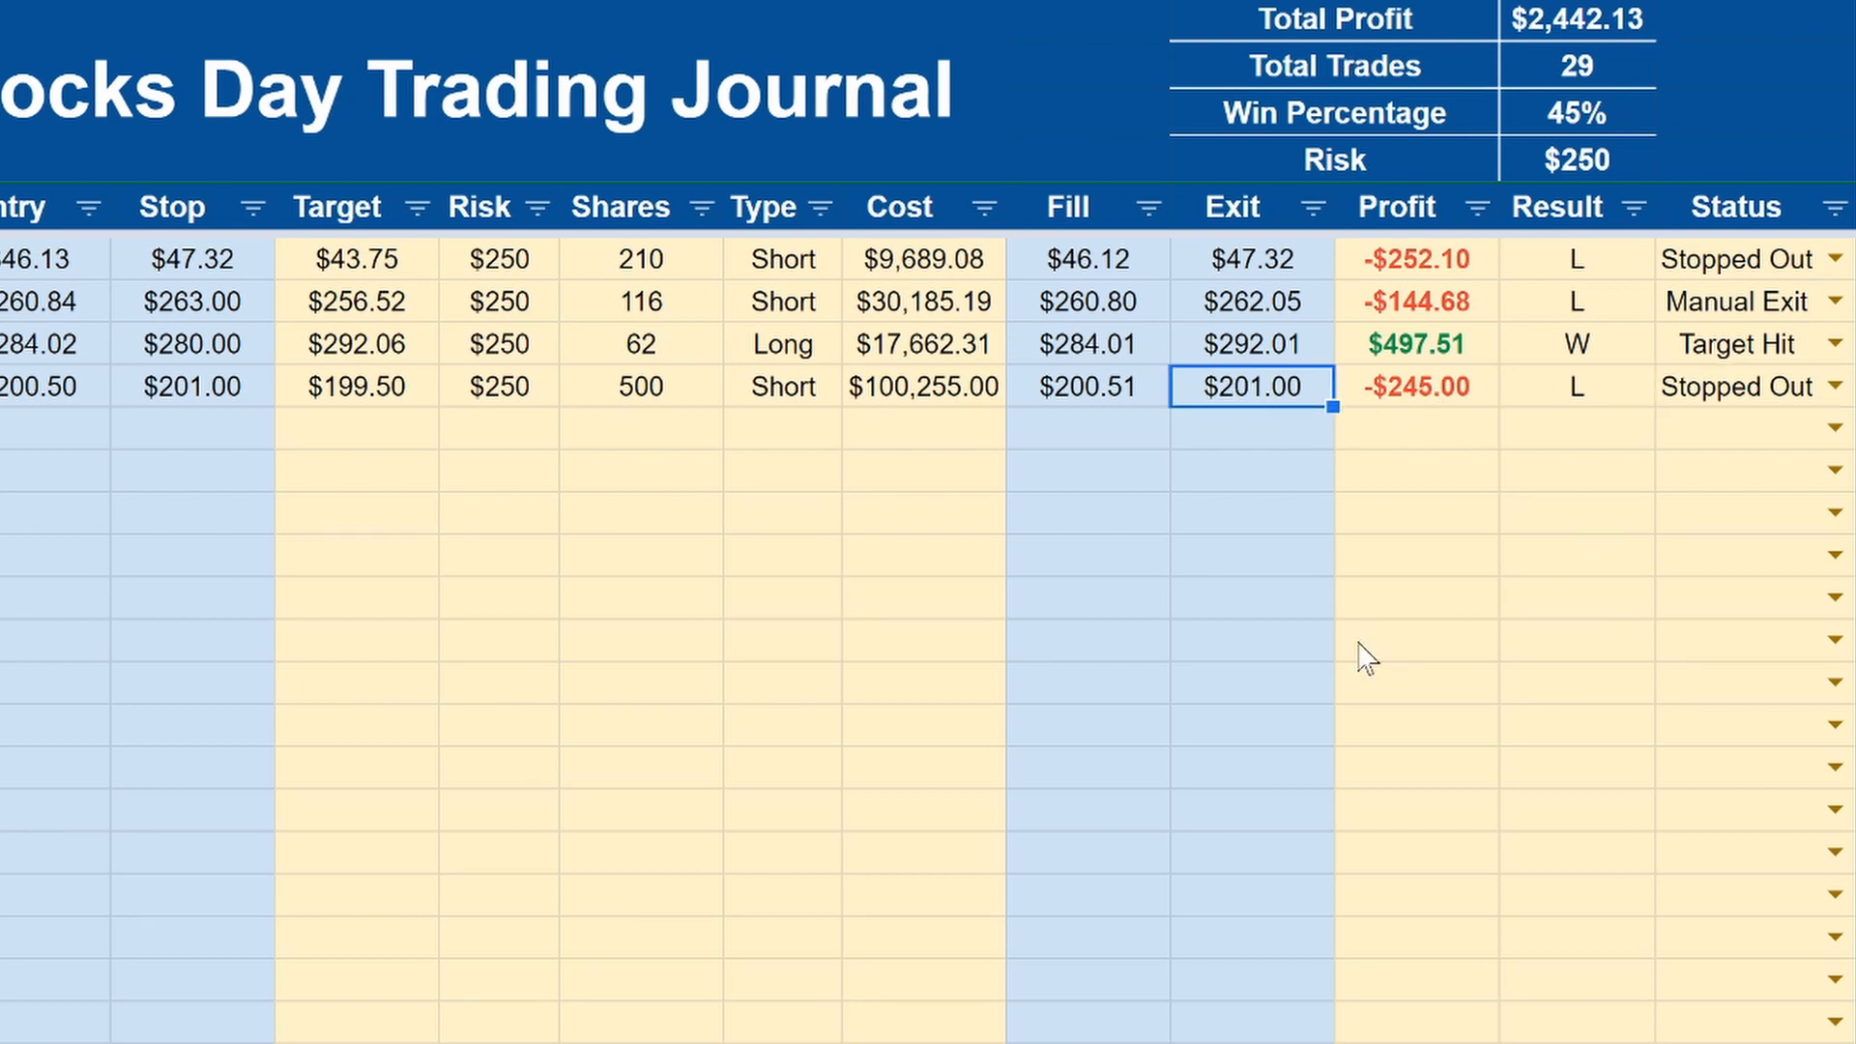
pyautogui.write('199')
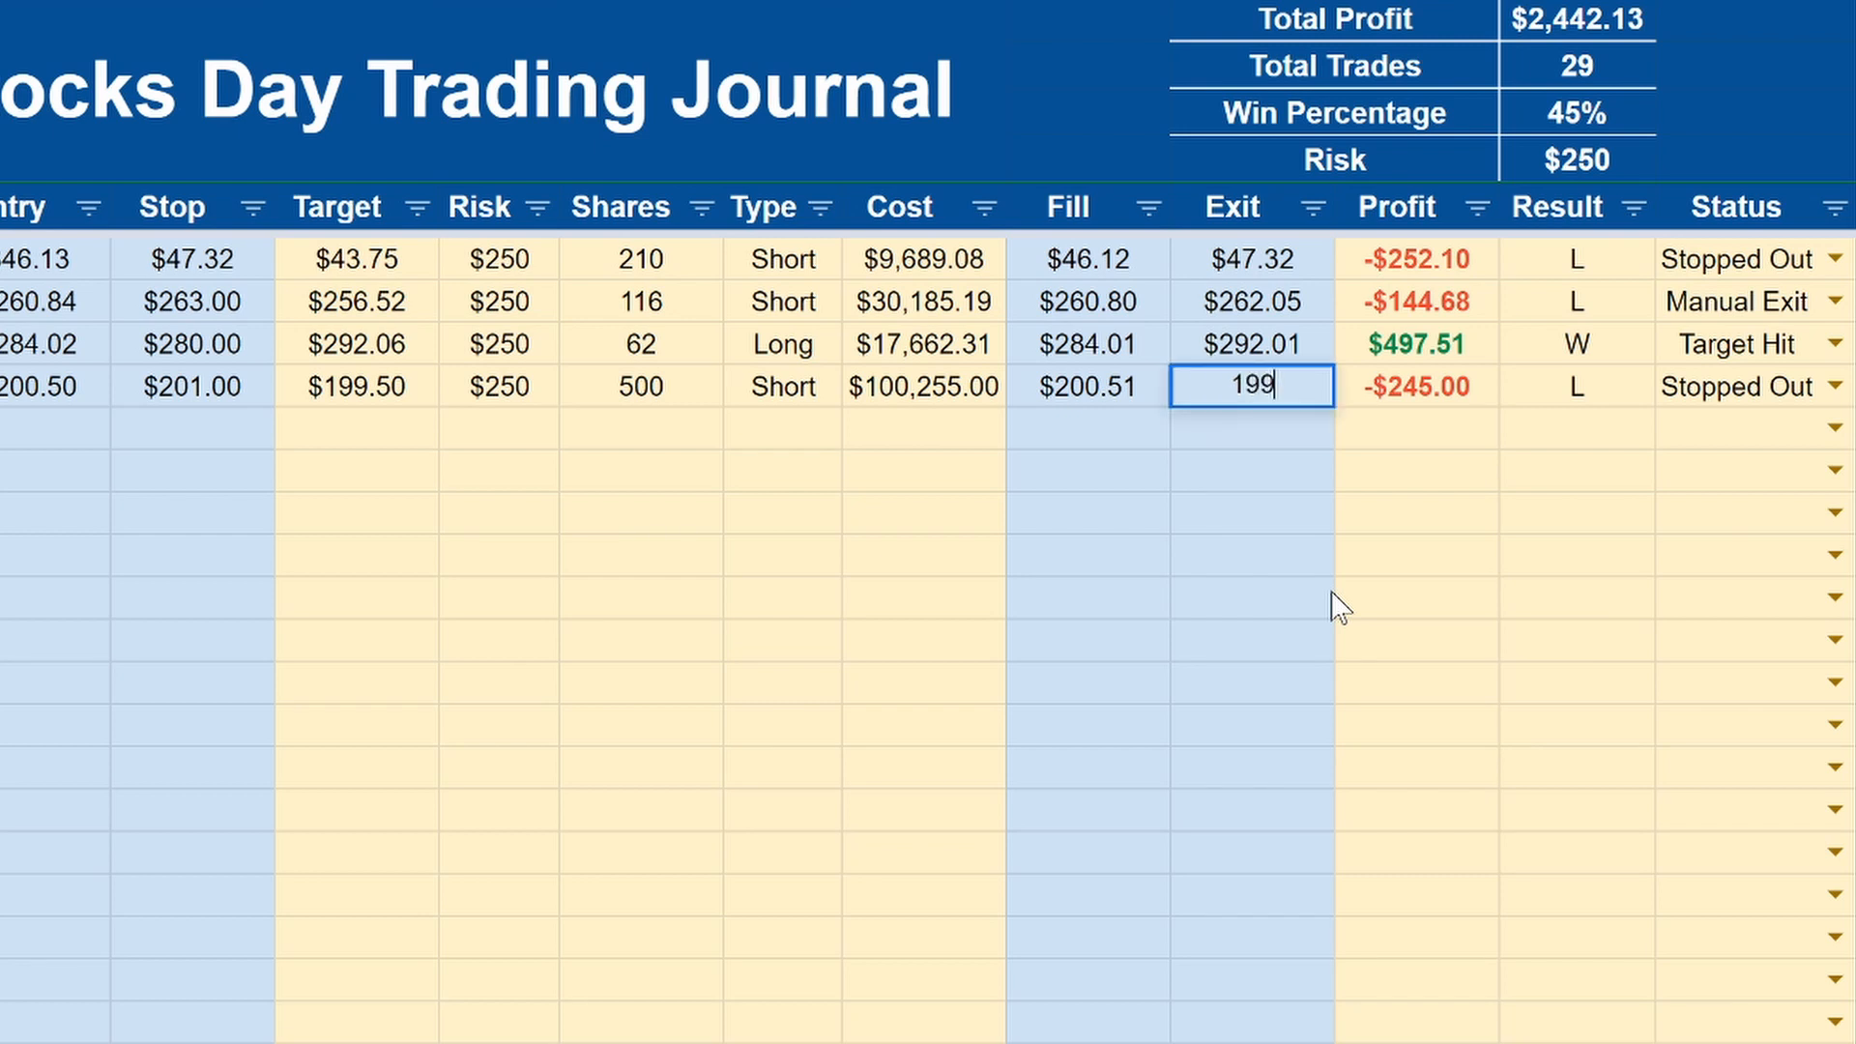
pyautogui.press('Return')
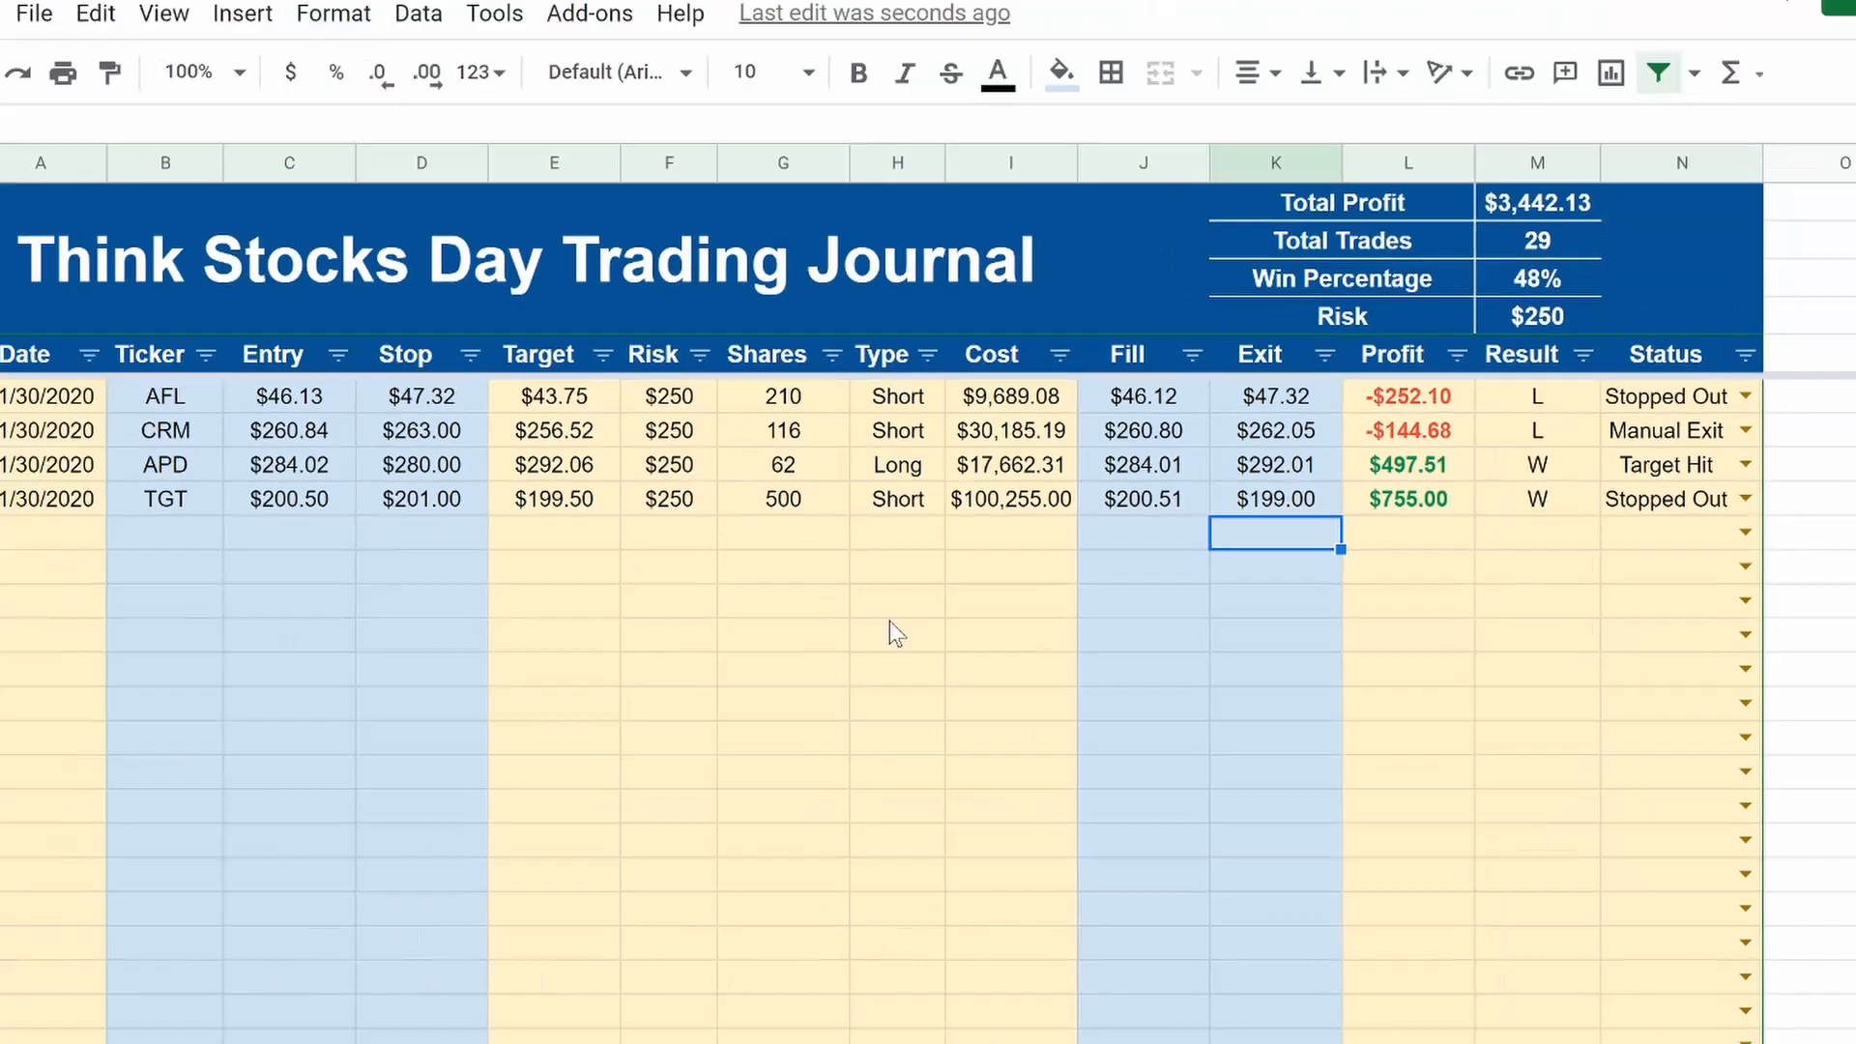
pyautogui.scroll(5, 754, 517)
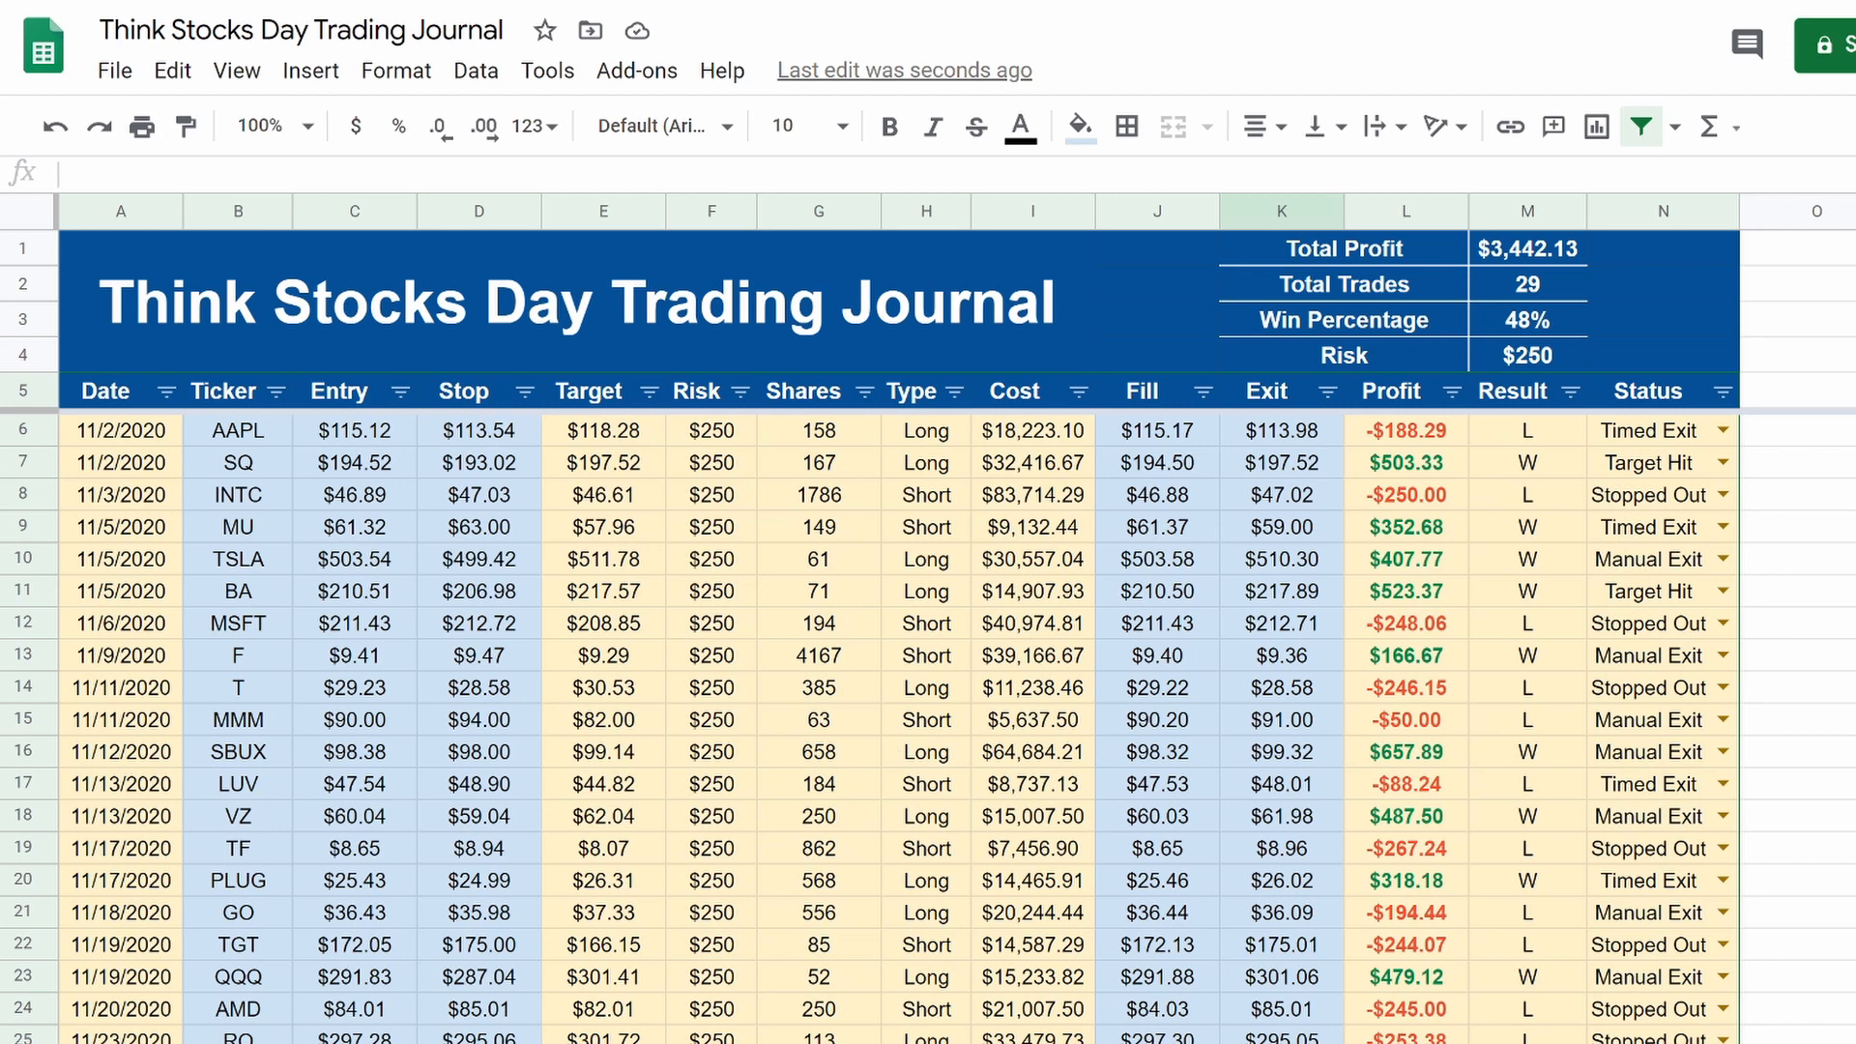
# Step: Merge all cells in A1:J4 on the blank sheet into one block
pyautogui.hotkey('ctrl', 'shift', 'pagedown')
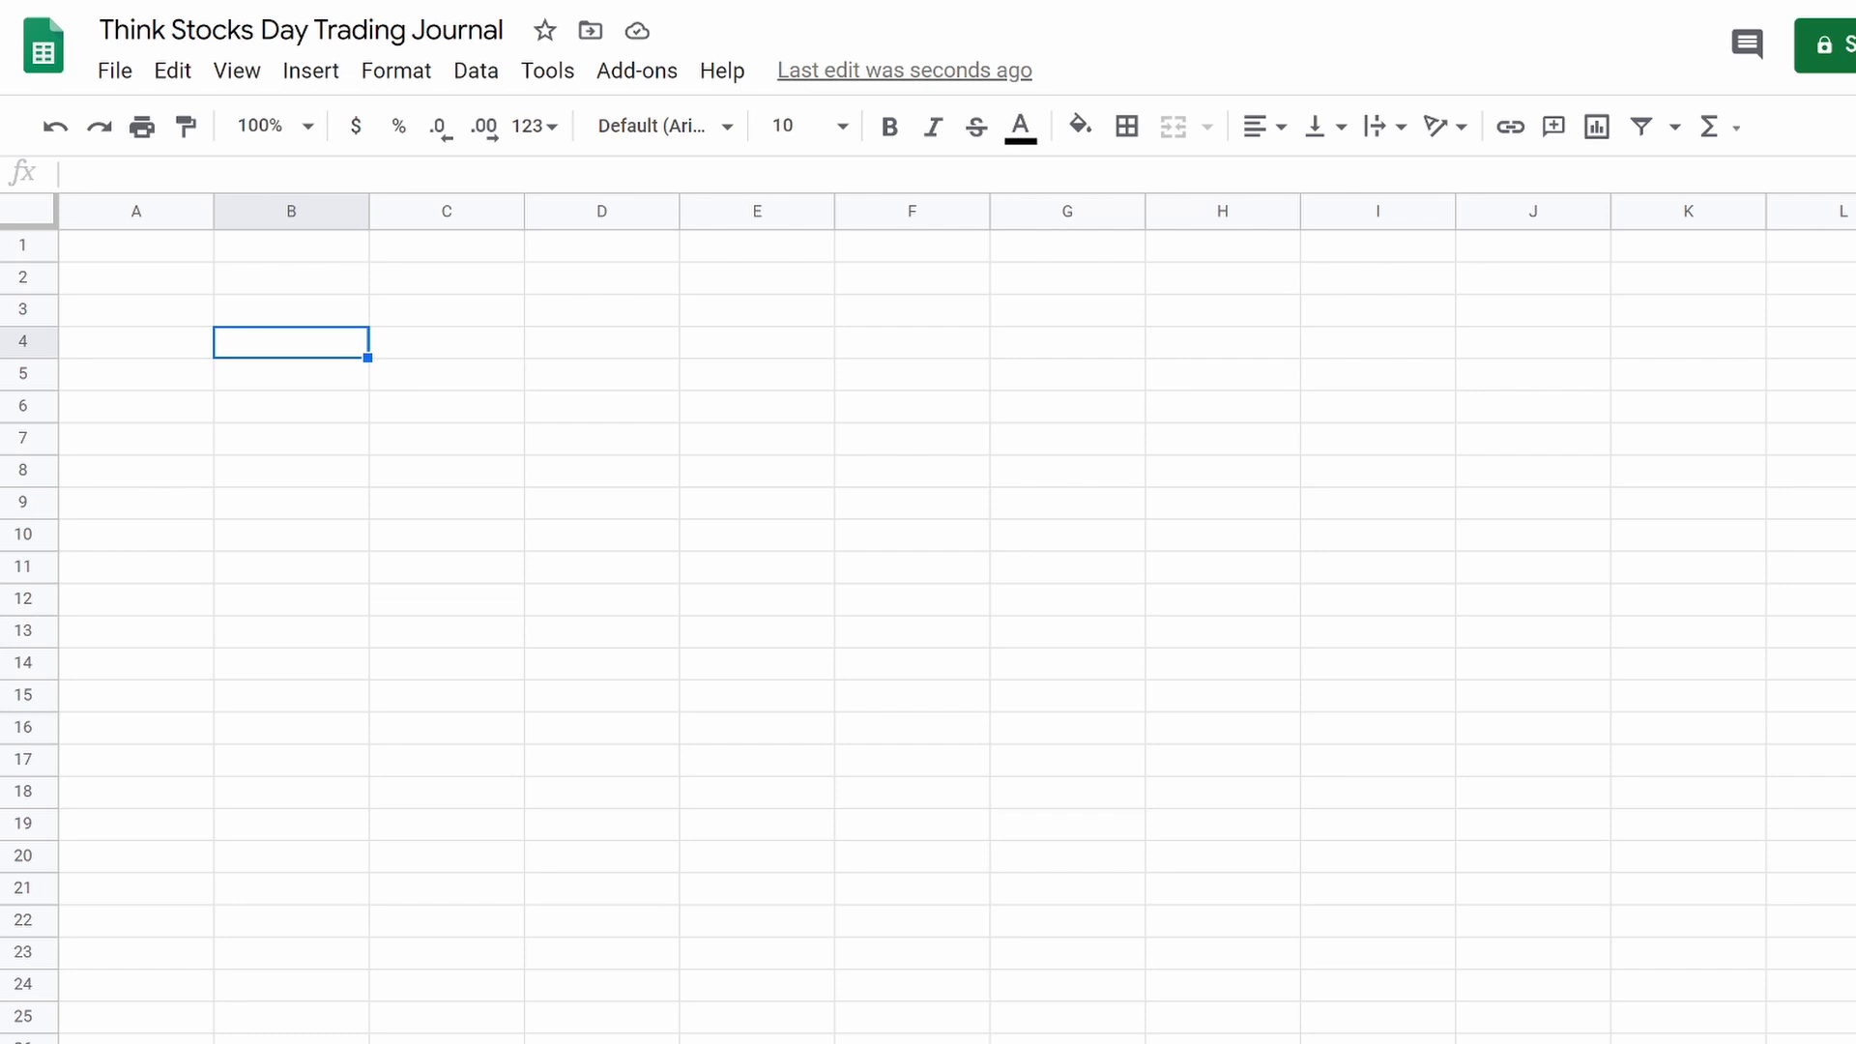
pyautogui.hotkey('ctrl', 'shift', 'pageup')
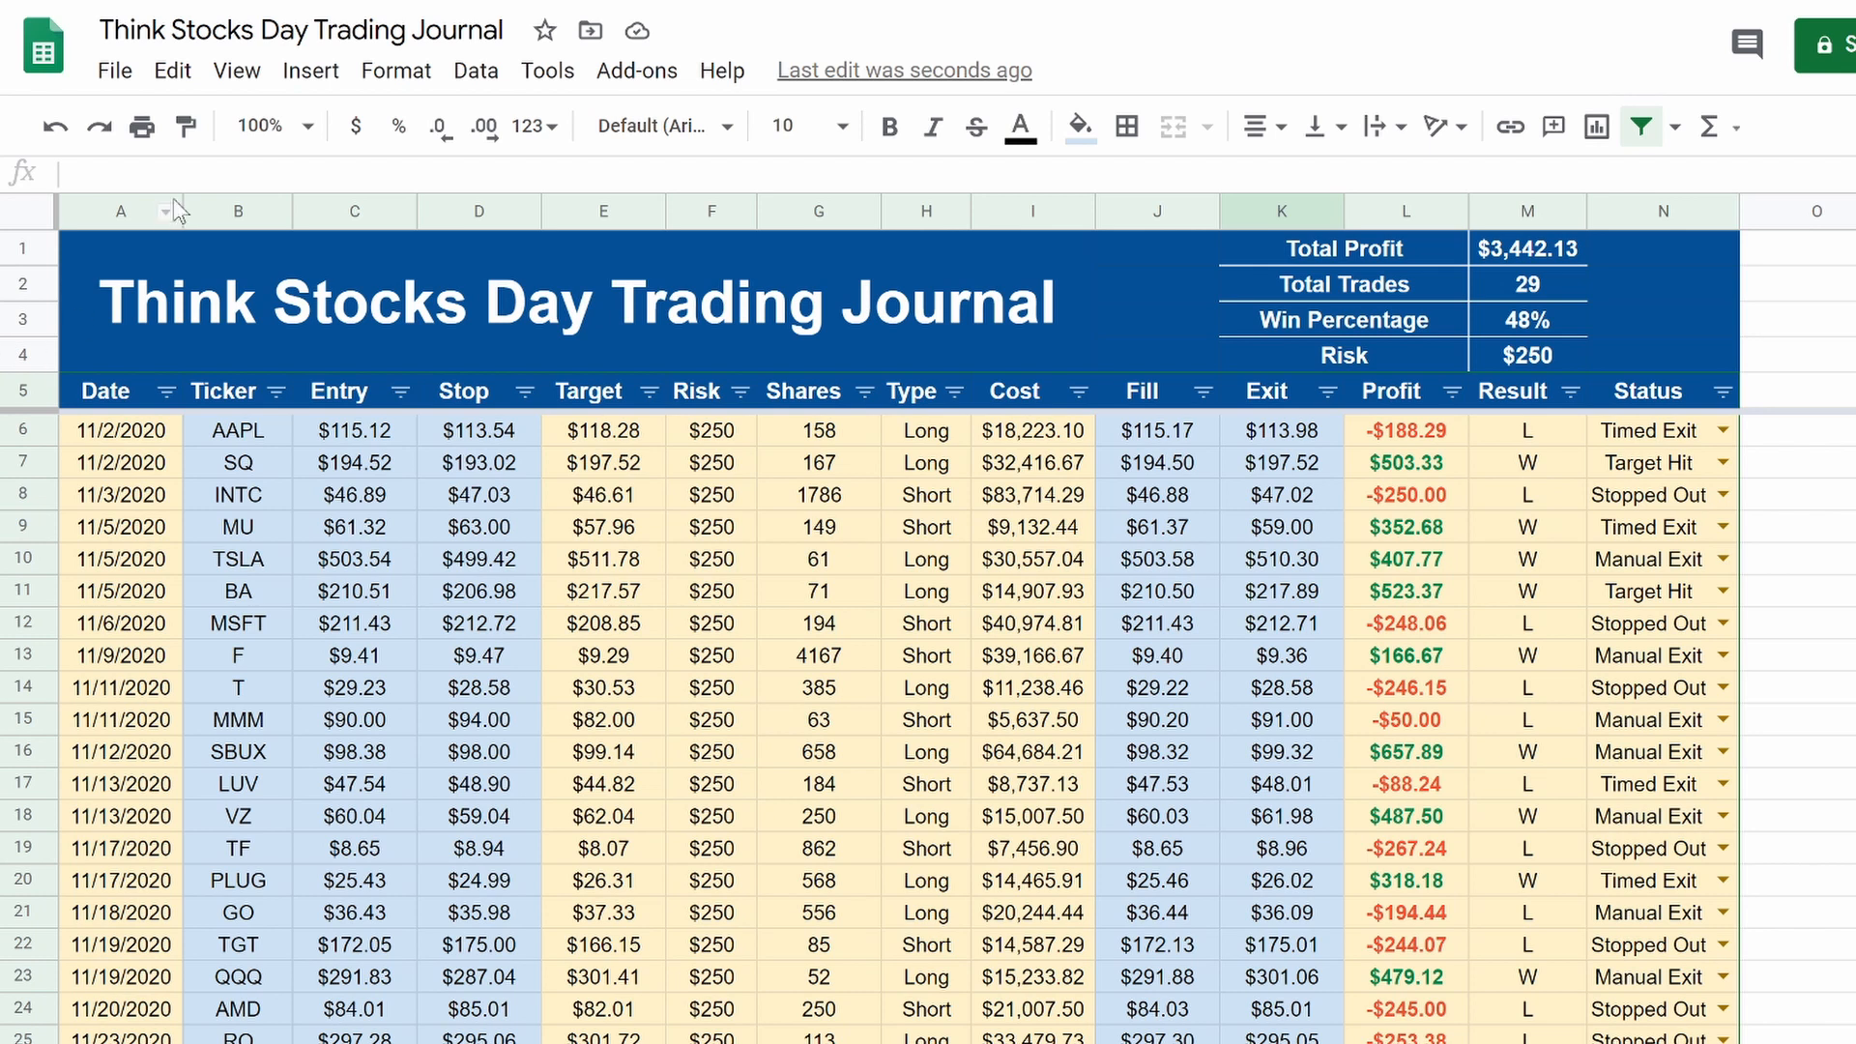
pyautogui.hotkey('ctrl', 'shift', 'pagedown')
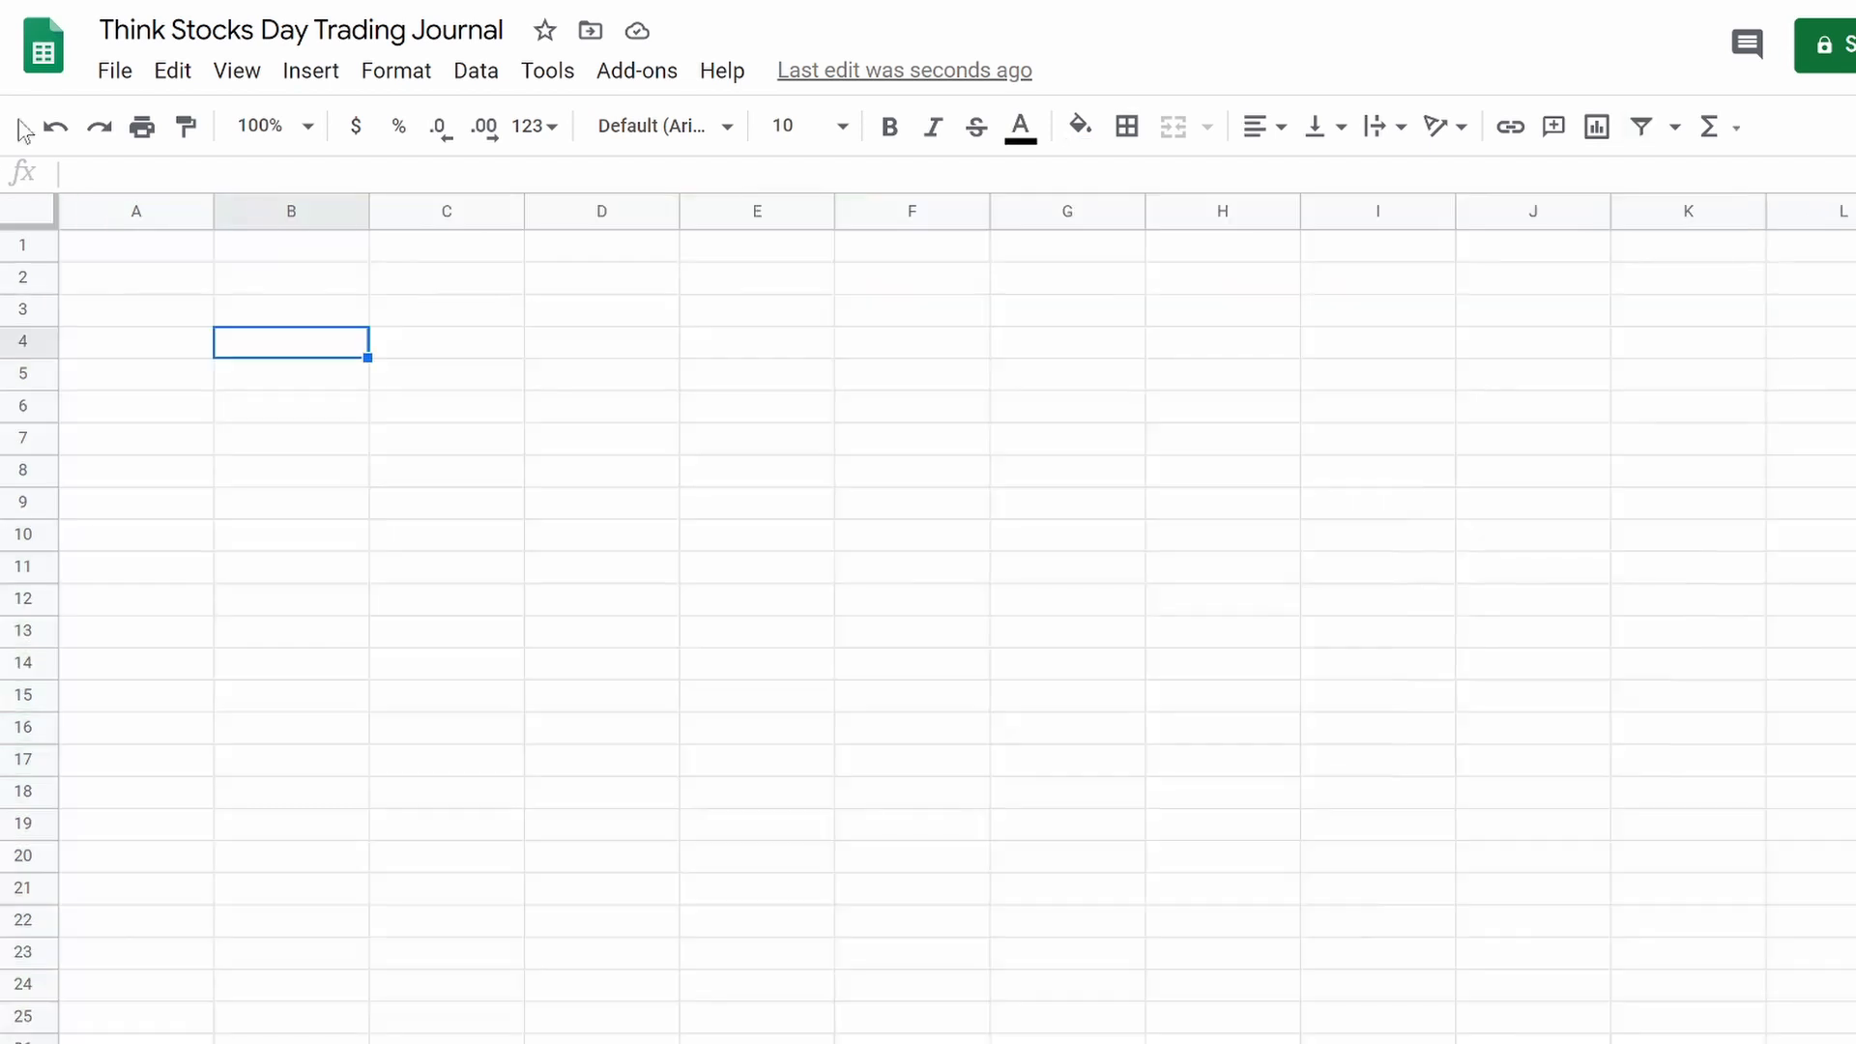
pyautogui.moveTo(167, 256); pyautogui.dragTo(1514, 358)
pyautogui.click(1203, 127)
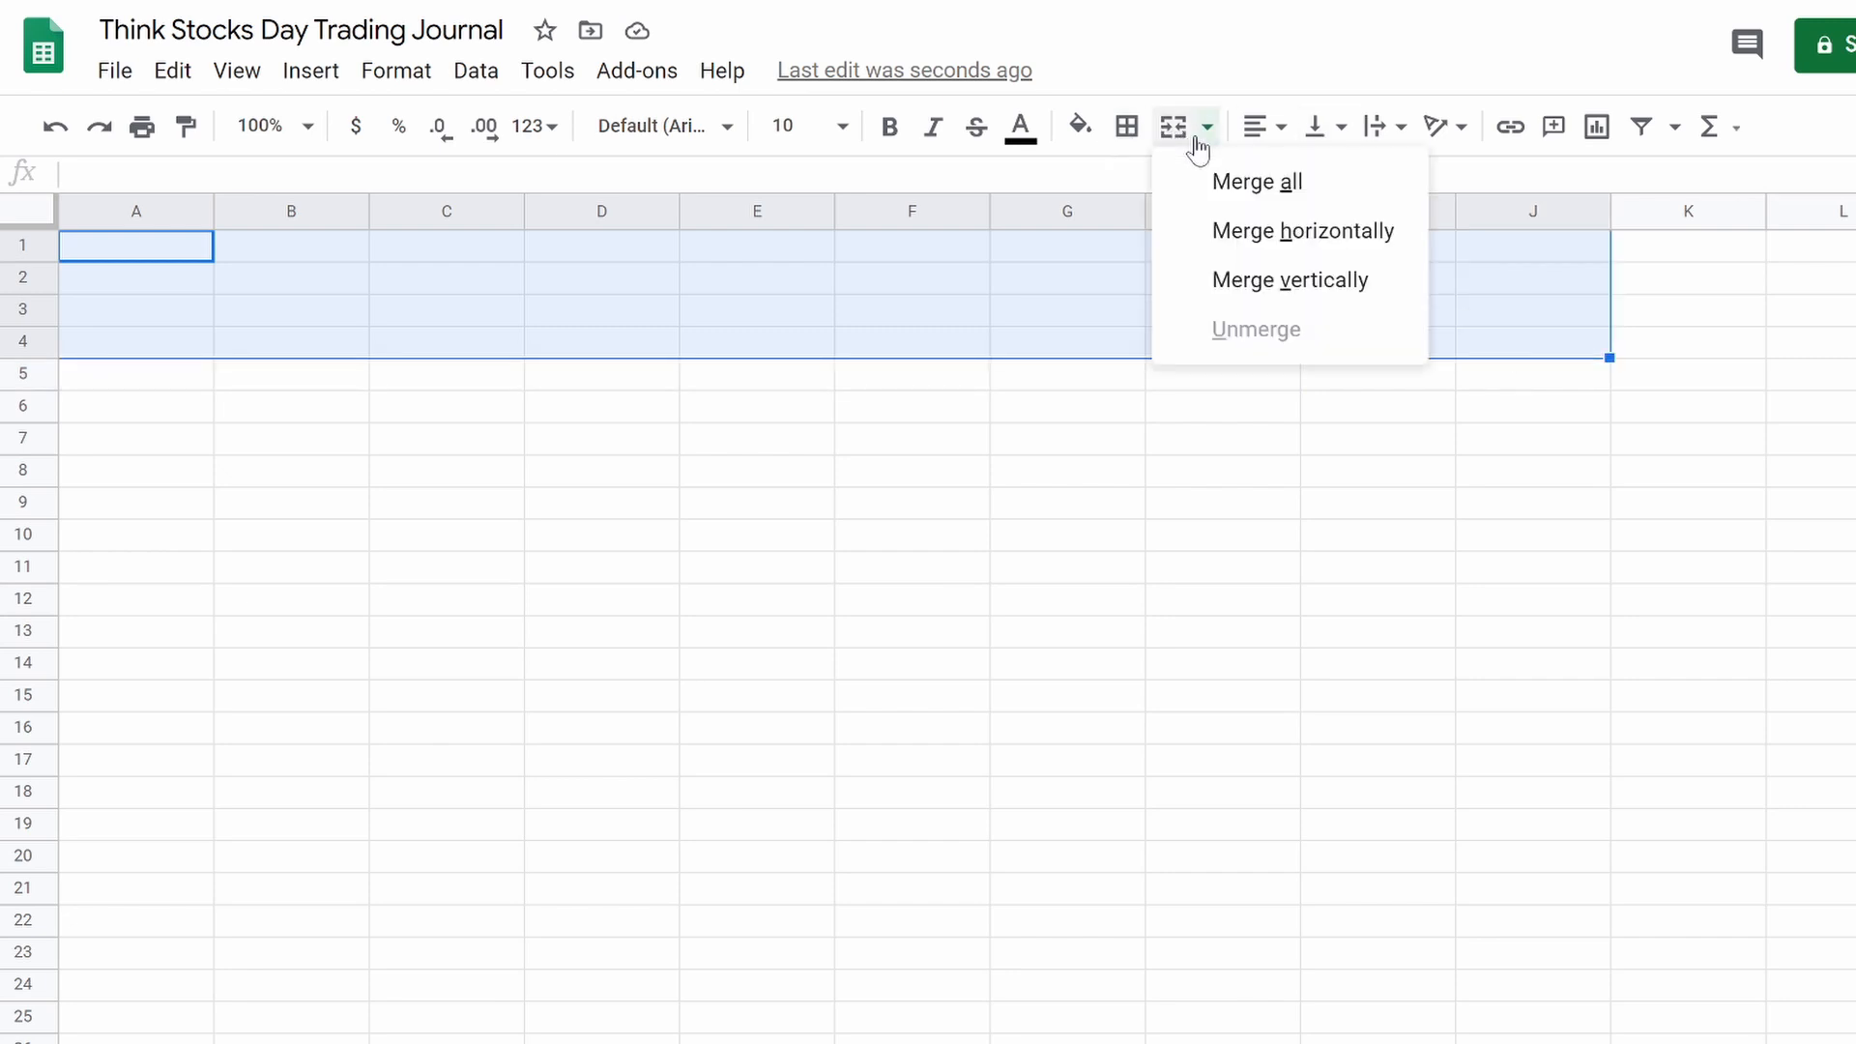
pyautogui.click(1256, 182)
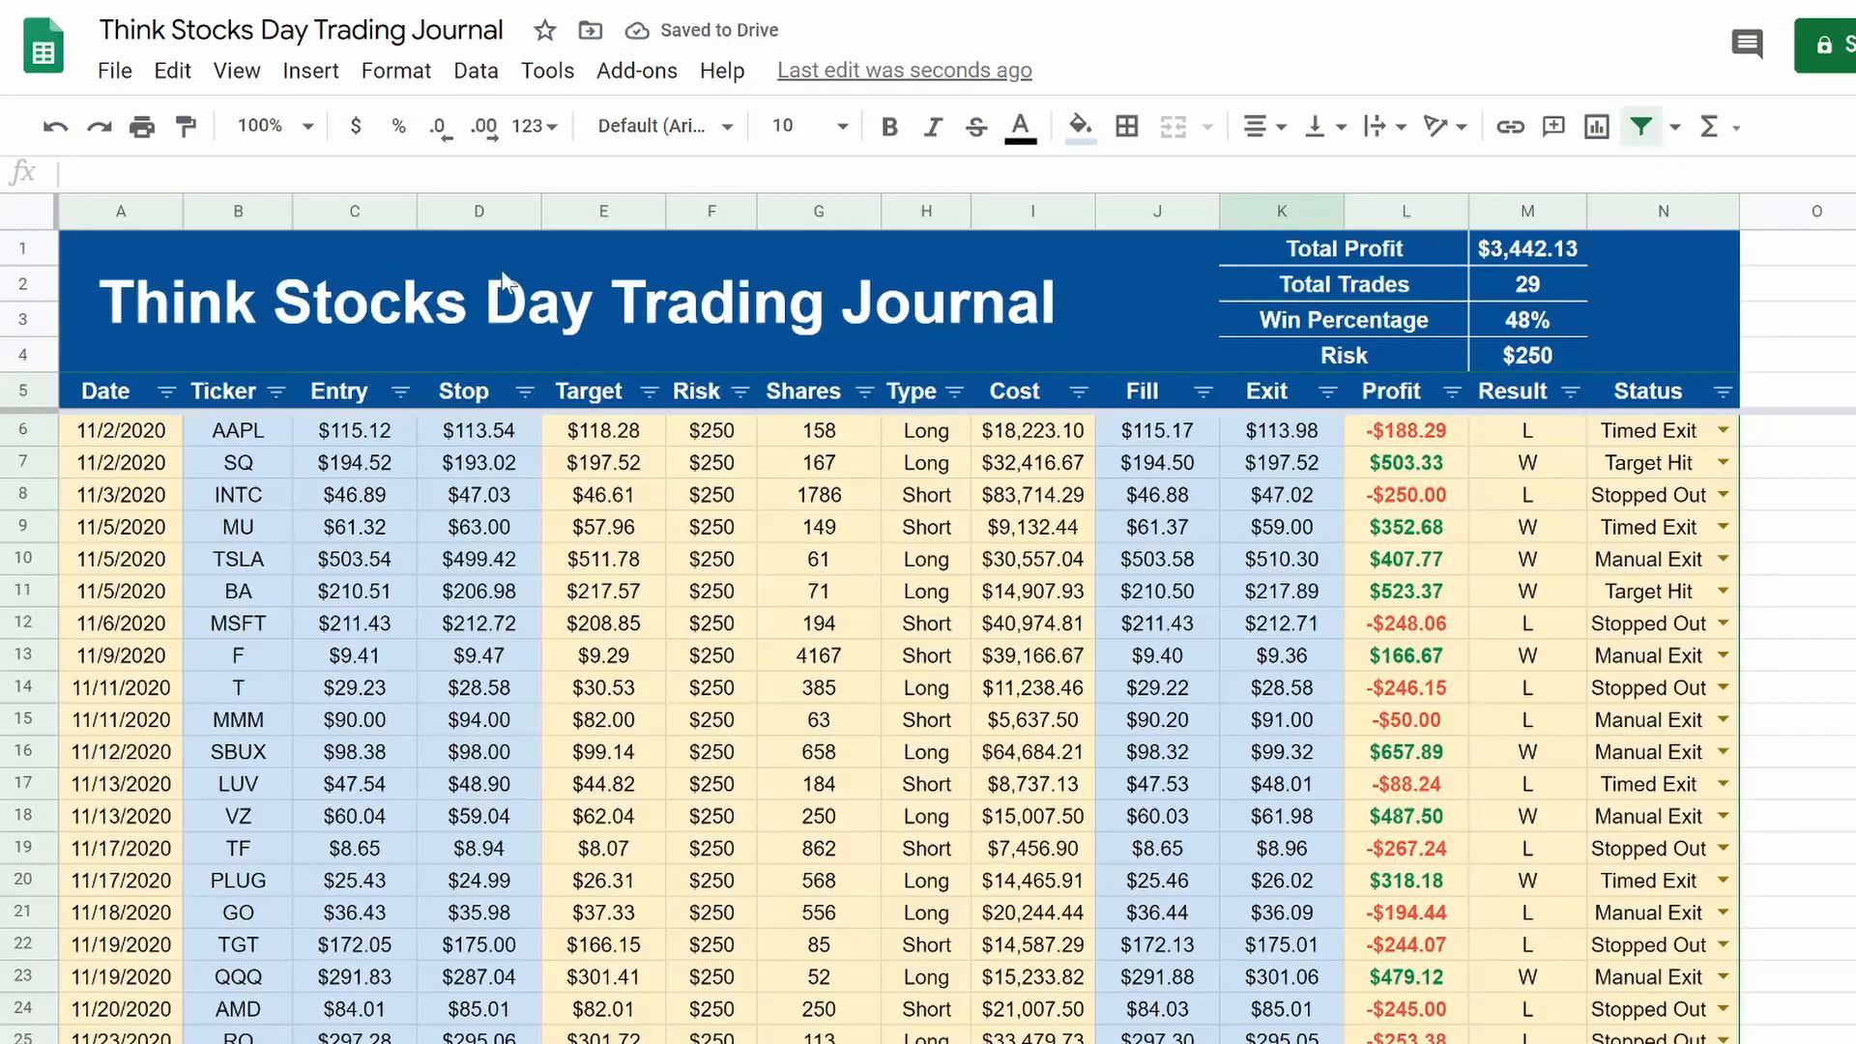
# Step: Copy the formatted title "Think Stocks Day Trading Journal" from the finished journal sheet into the merged block on the new sheet
pyautogui.click(510, 314)
pyautogui.hotkey('ctrl', 'c')
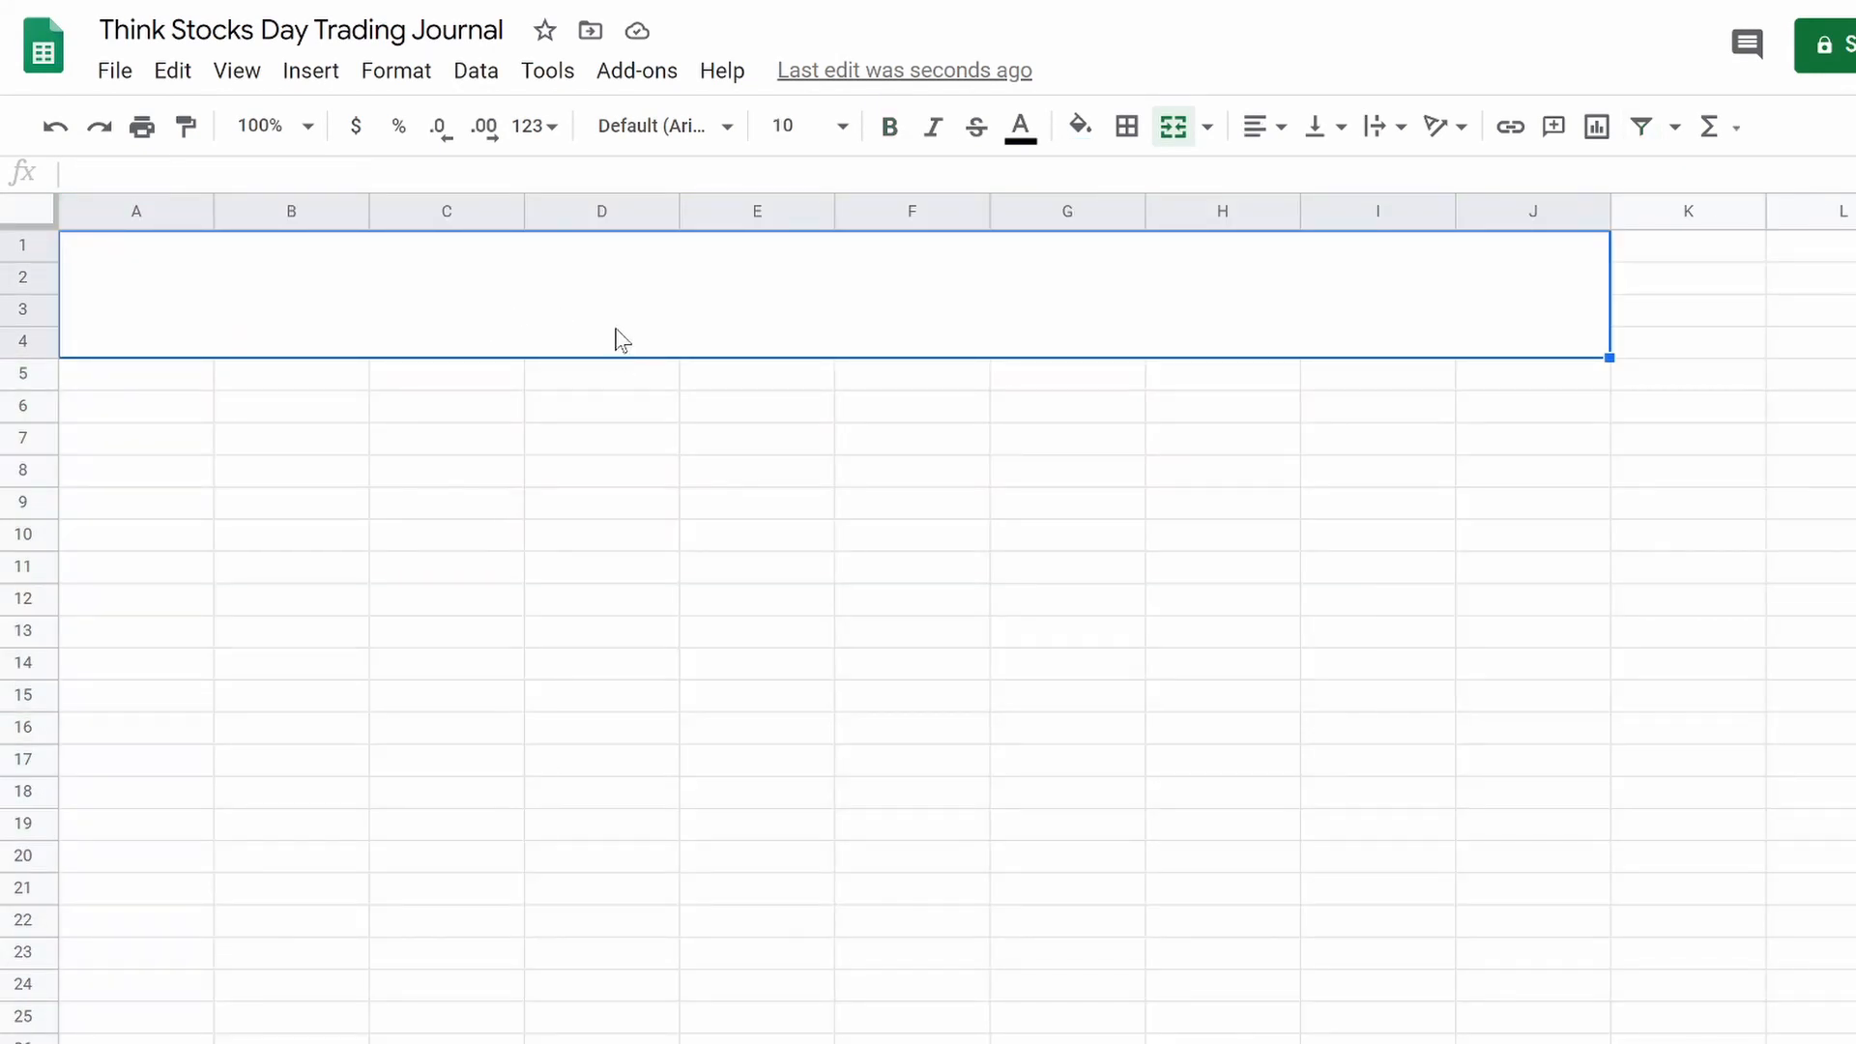
pyautogui.hotkey('ctrl', 'v')
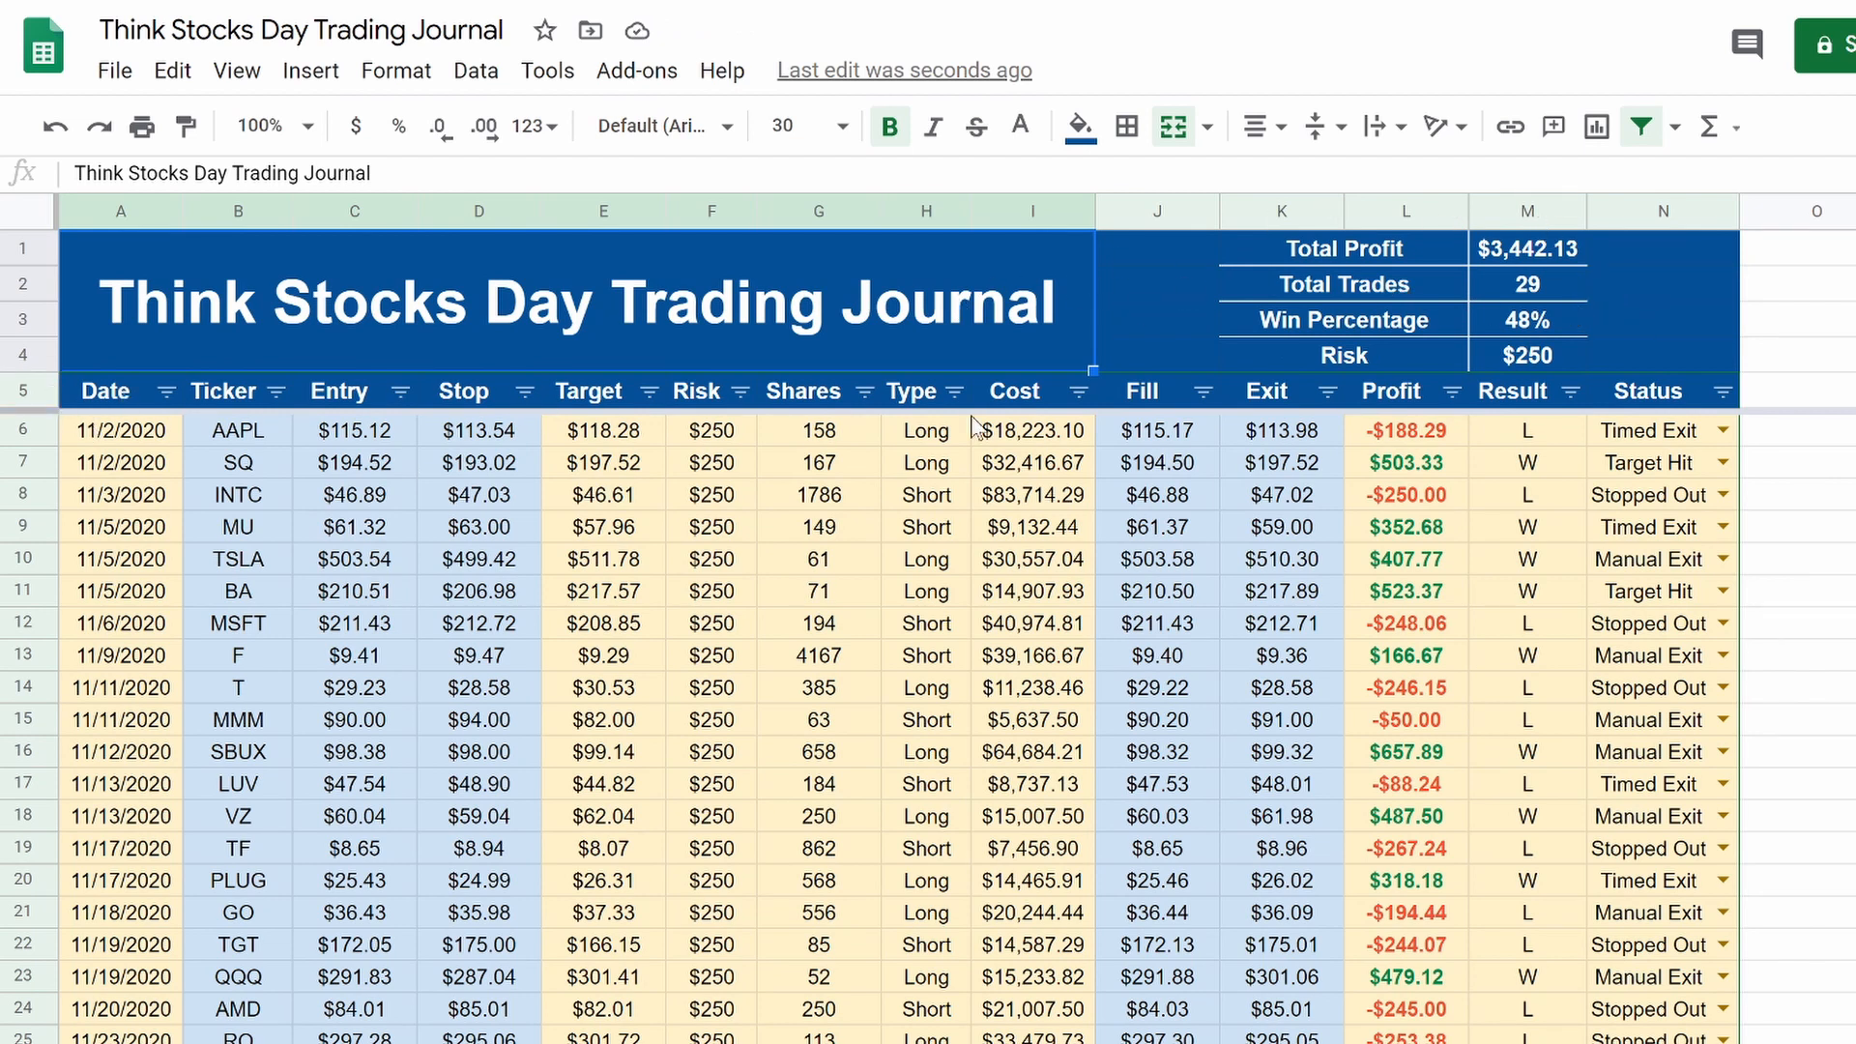
# Step: Copy the column headings Date through Status from the finished journal into row 5 of the new sheet, without their formatting
pyautogui.click(1664, 391)
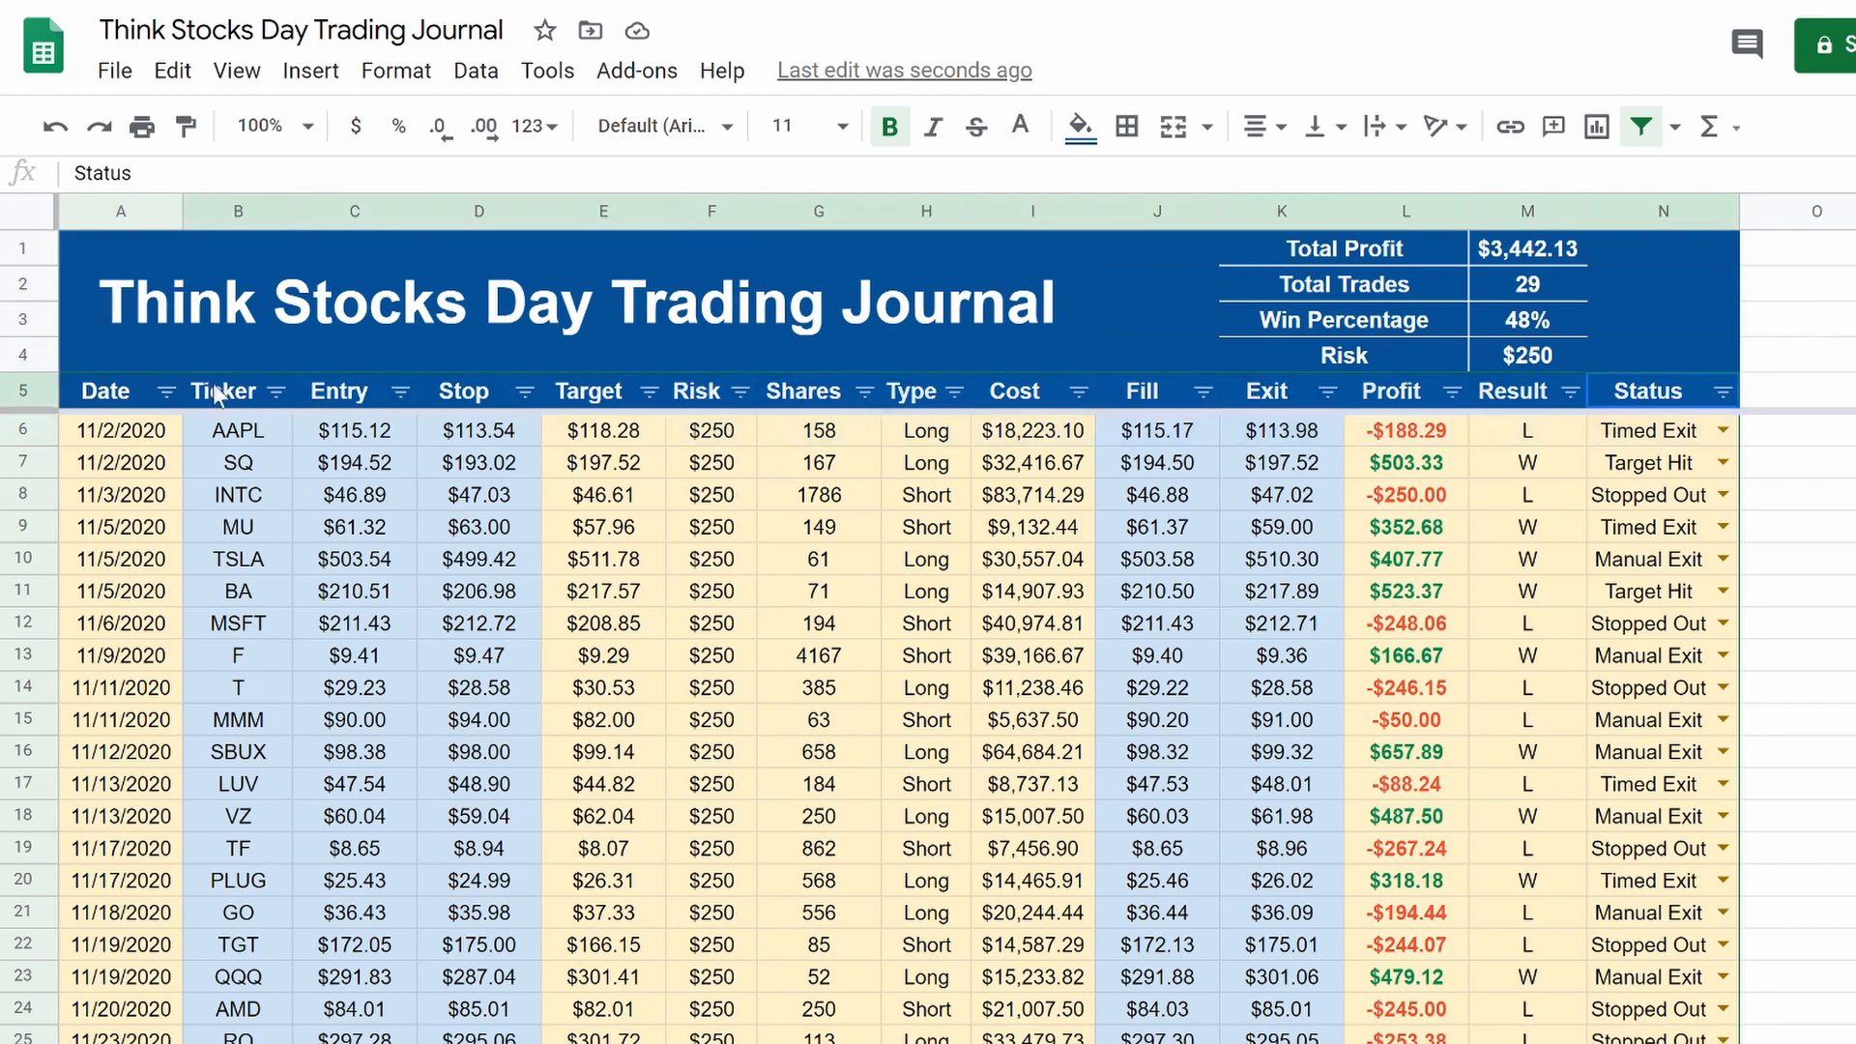
pyautogui.hotkey('ctrl', 'c')
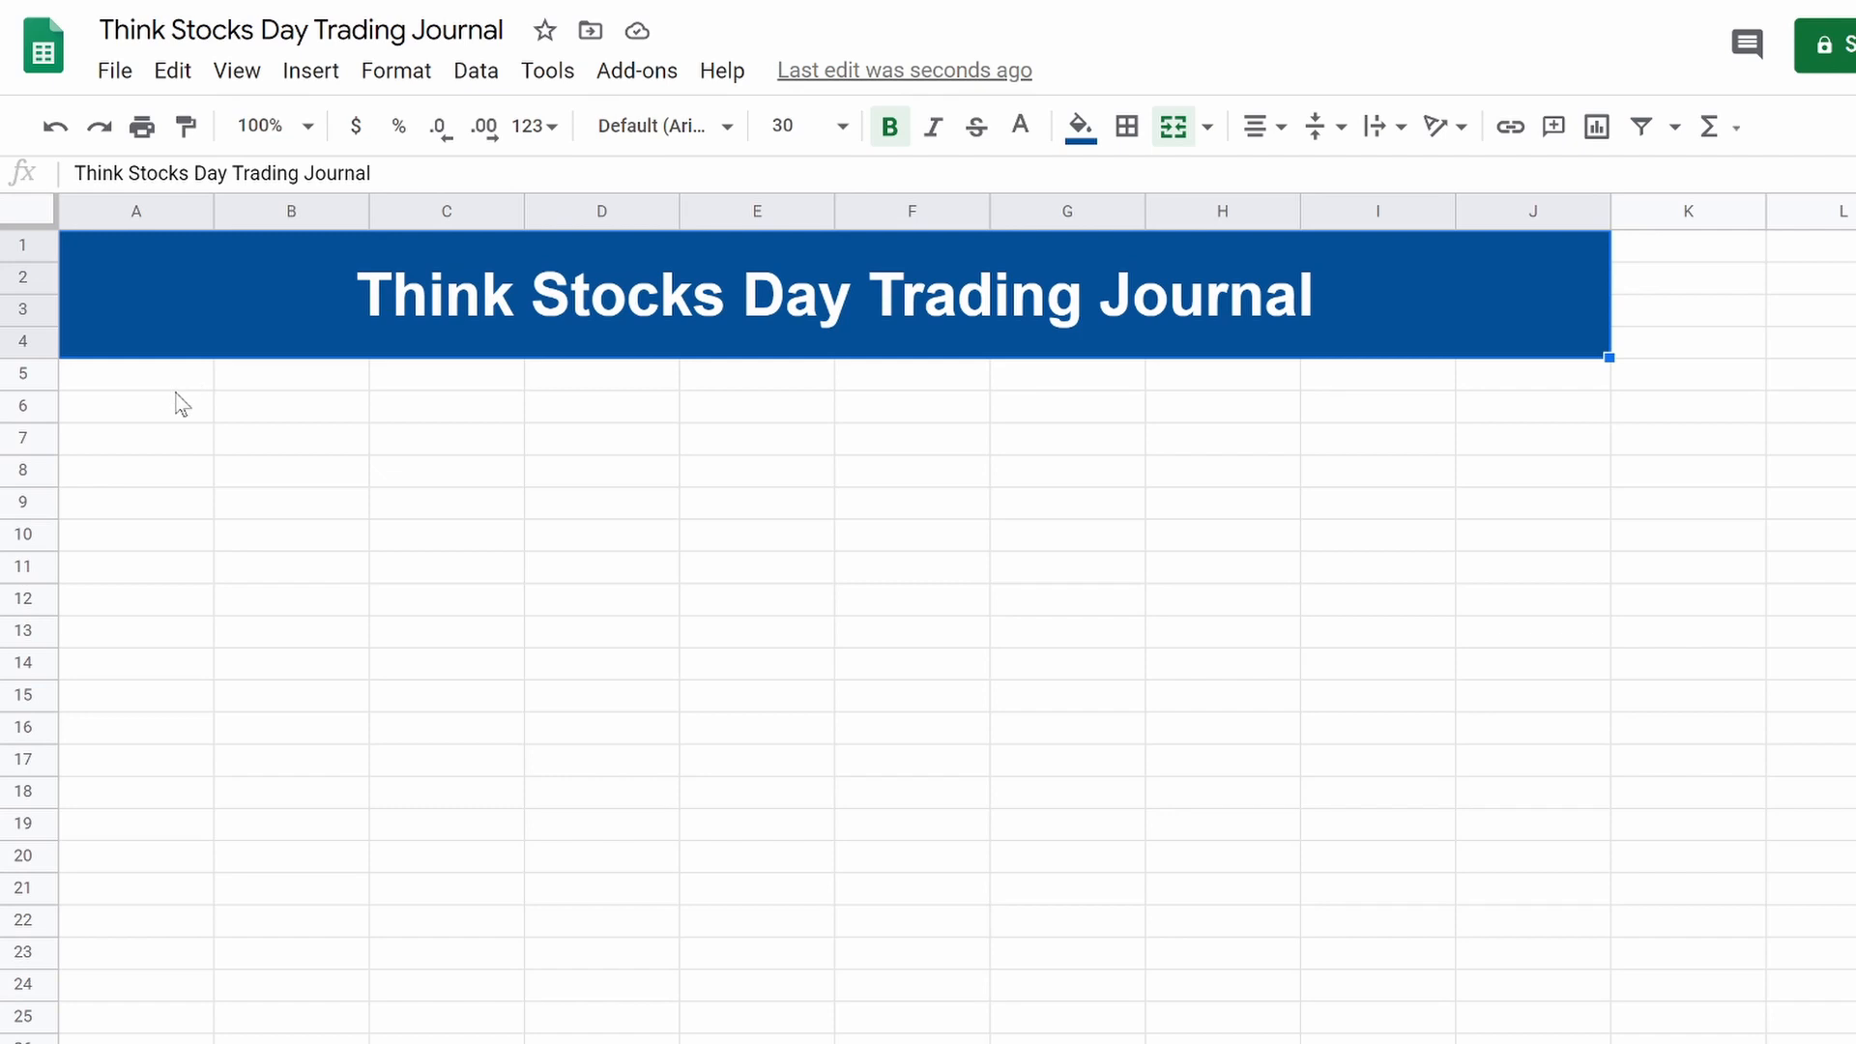
pyautogui.click(176, 387)
pyautogui.hotkey('ctrl', 'v')
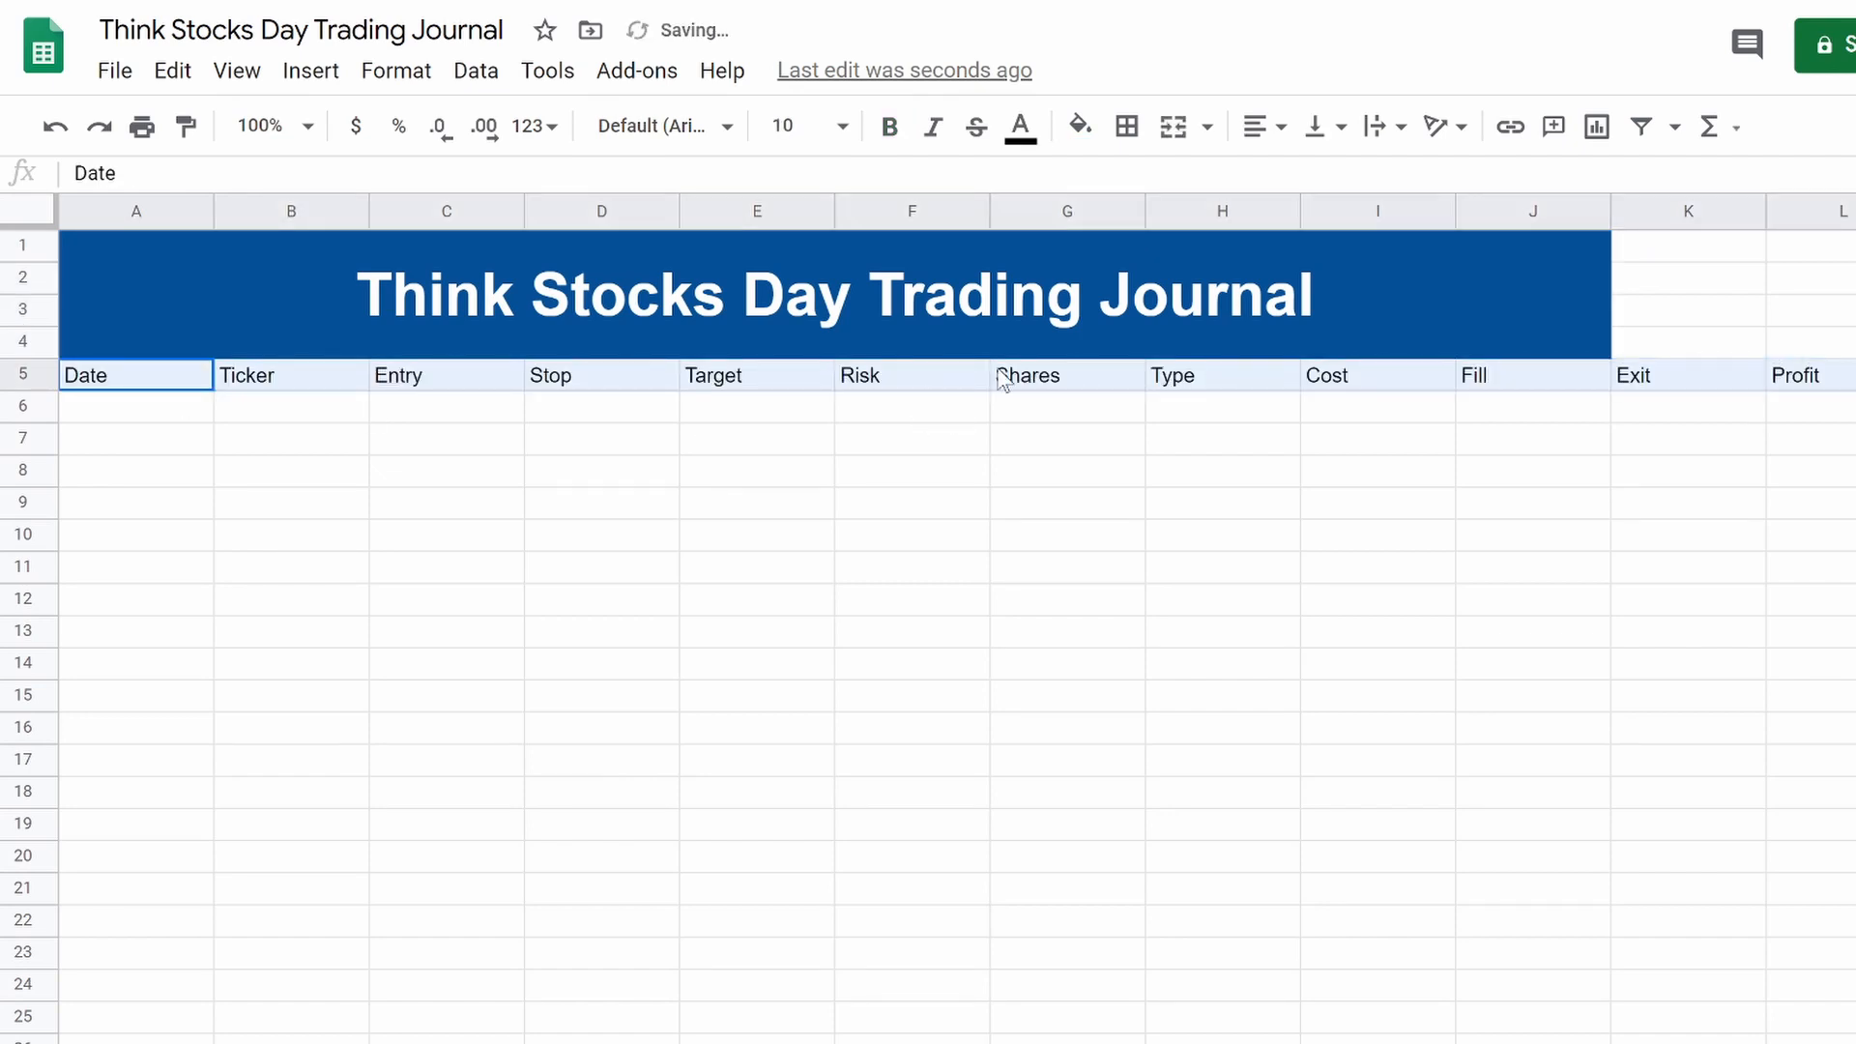
# Step: Narrow columns A through N so they fit their headings more closely
pyautogui.moveTo(213, 210); pyautogui.dragTo(175, 211)
pyautogui.moveTo(326, 218); pyautogui.dragTo(307, 213)
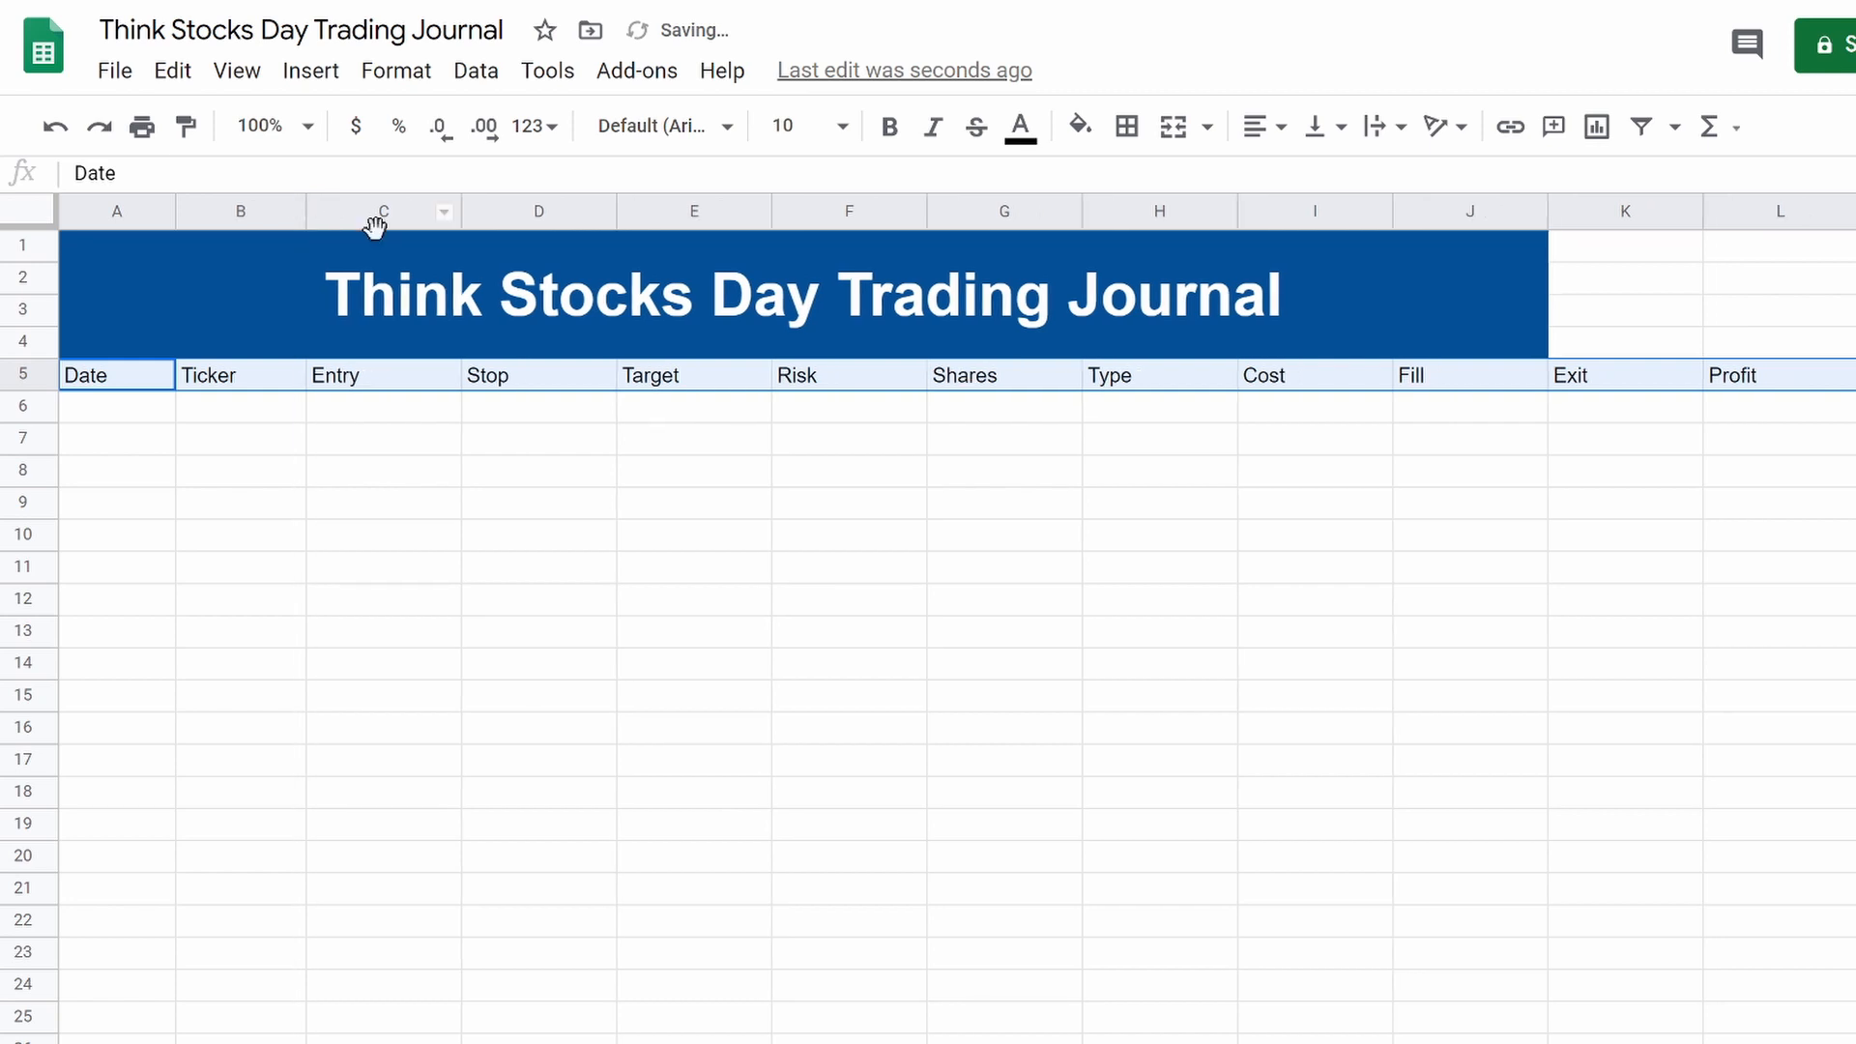
pyautogui.moveTo(458, 210); pyautogui.dragTo(424, 211)
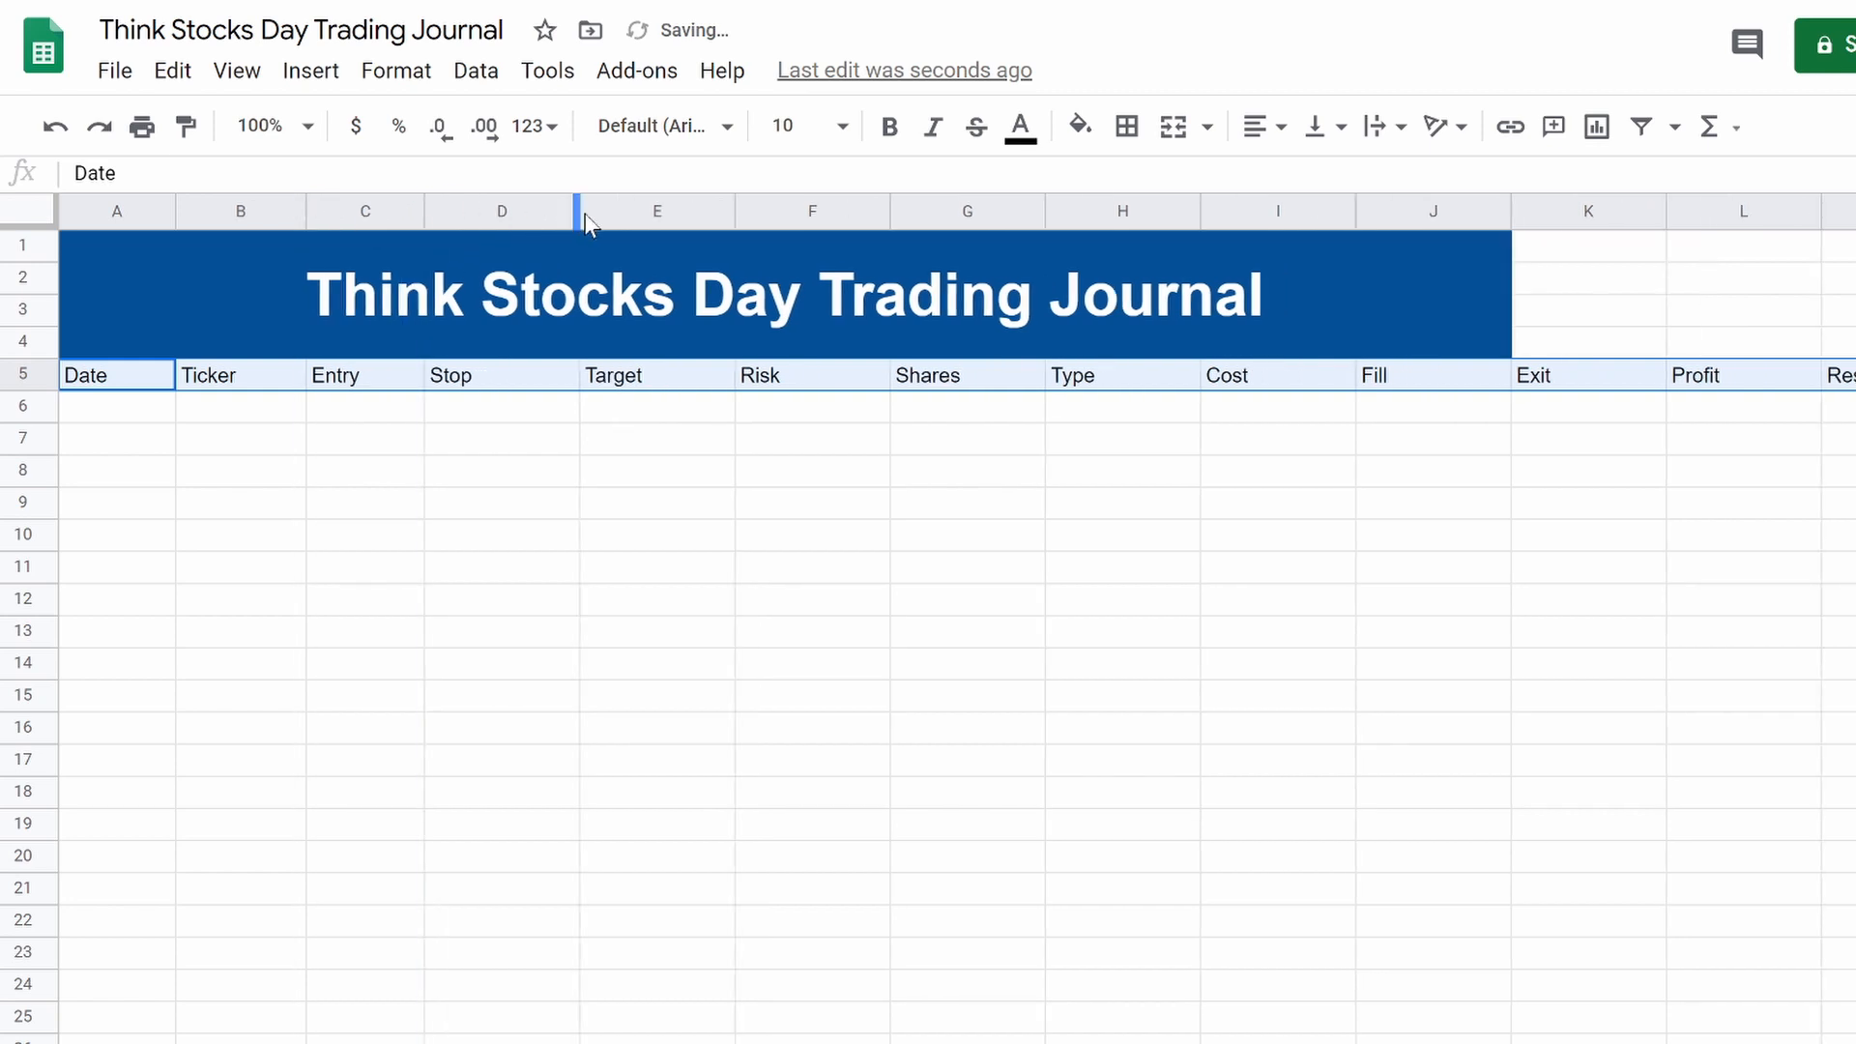
pyautogui.moveTo(563, 208); pyautogui.dragTo(546, 208)
pyautogui.moveTo(700, 208); pyautogui.dragTo(678, 207)
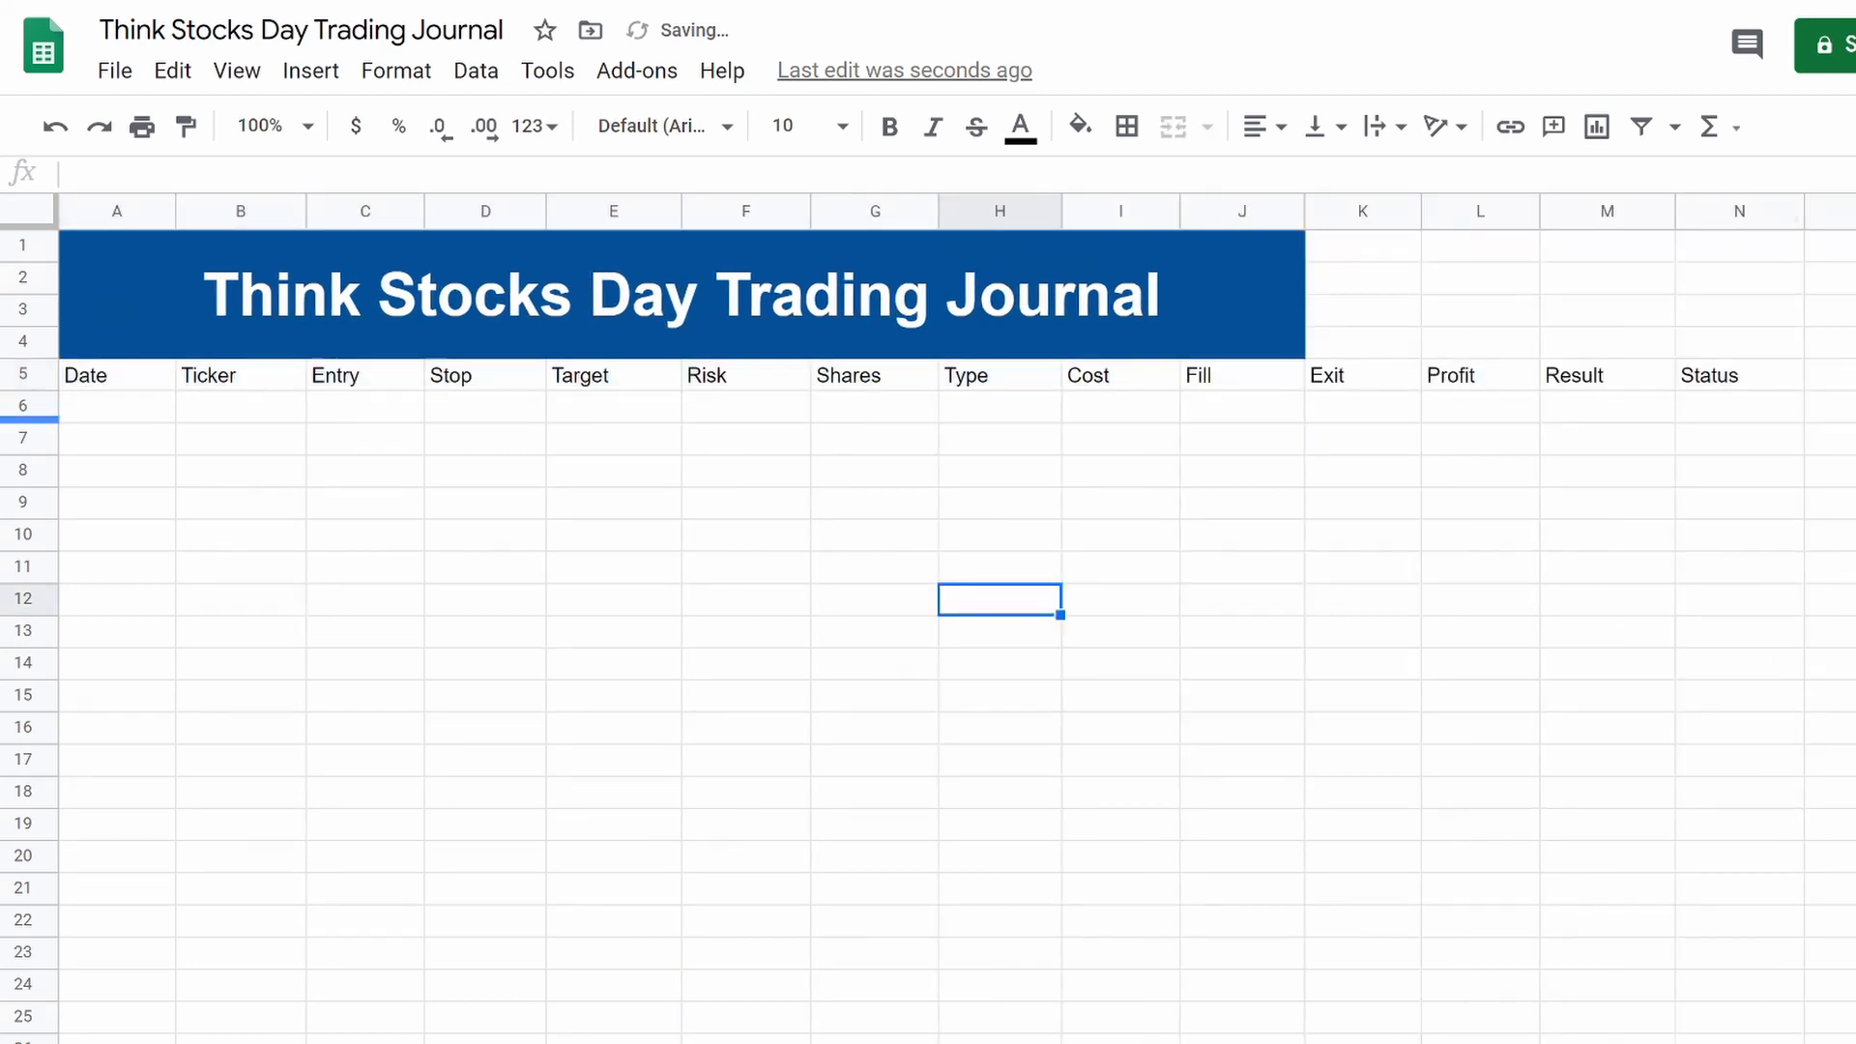
# Step: Center the headings in A5:N5 horizontally
pyautogui.moveTo(81, 379); pyautogui.dragTo(1699, 377)
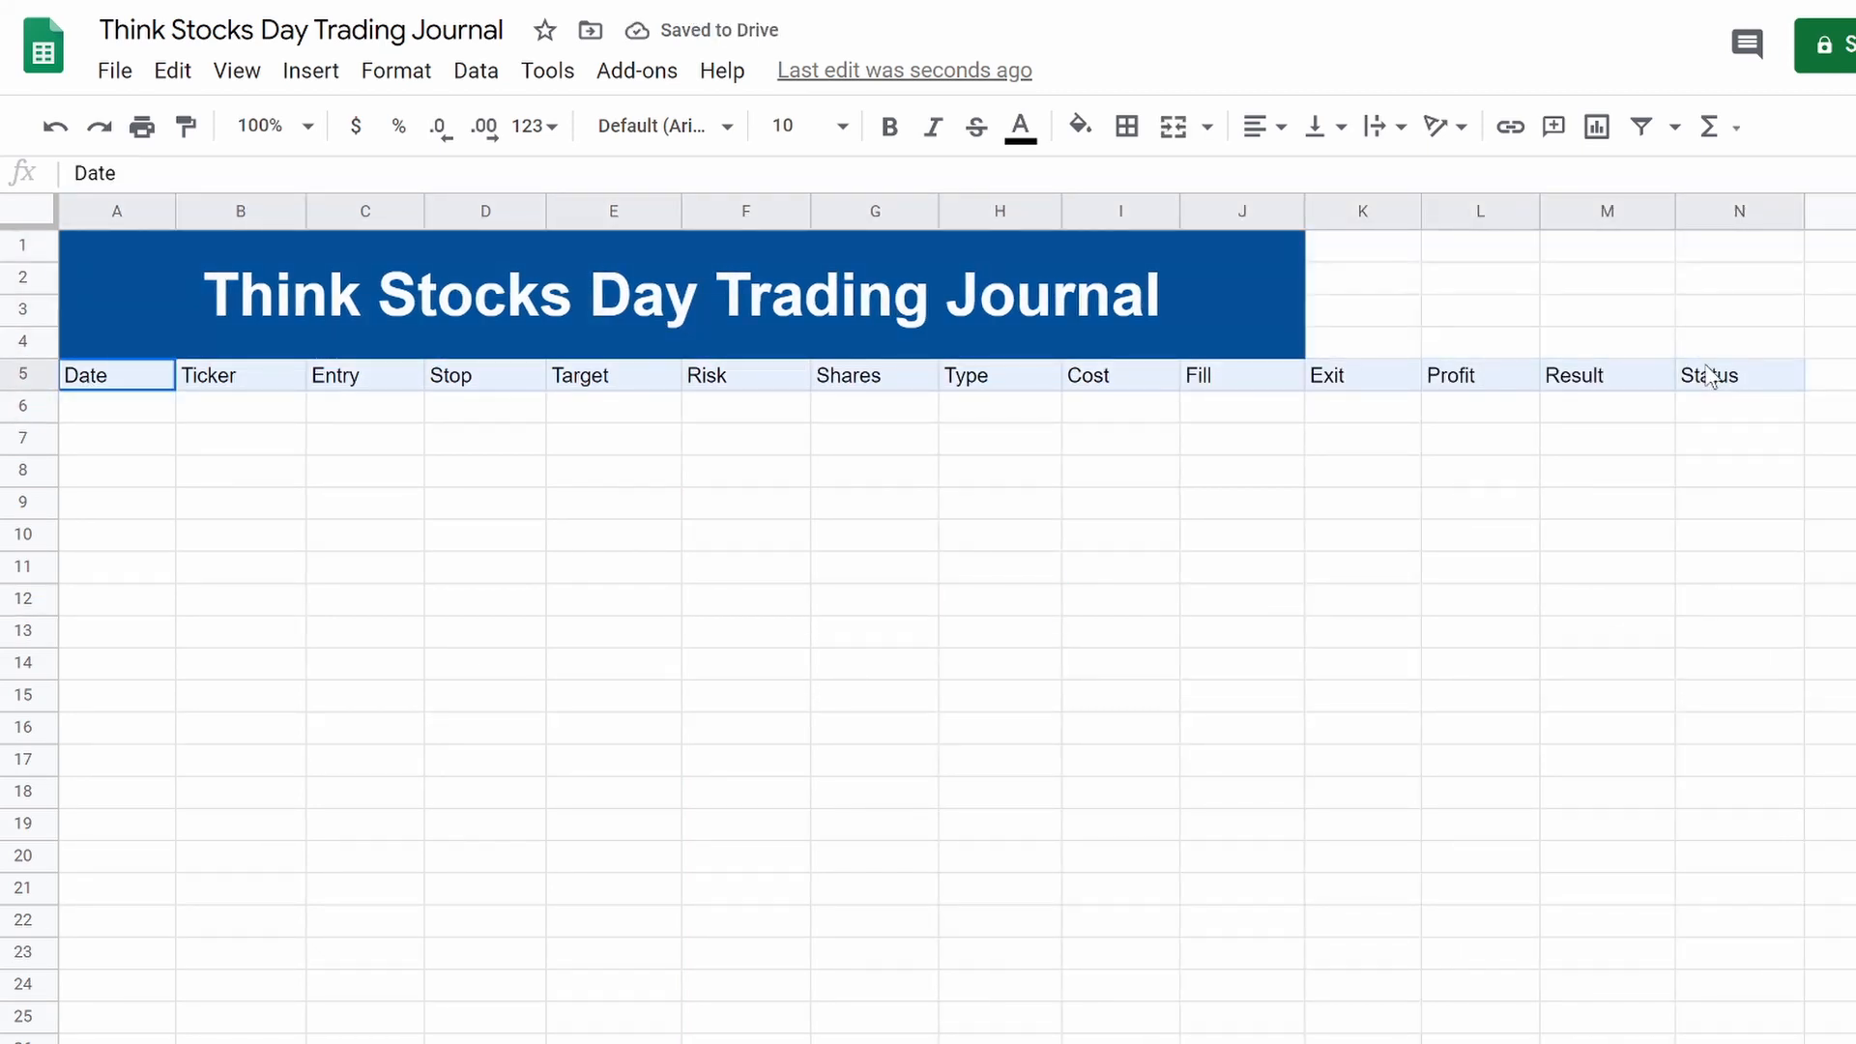
pyautogui.click(1255, 126)
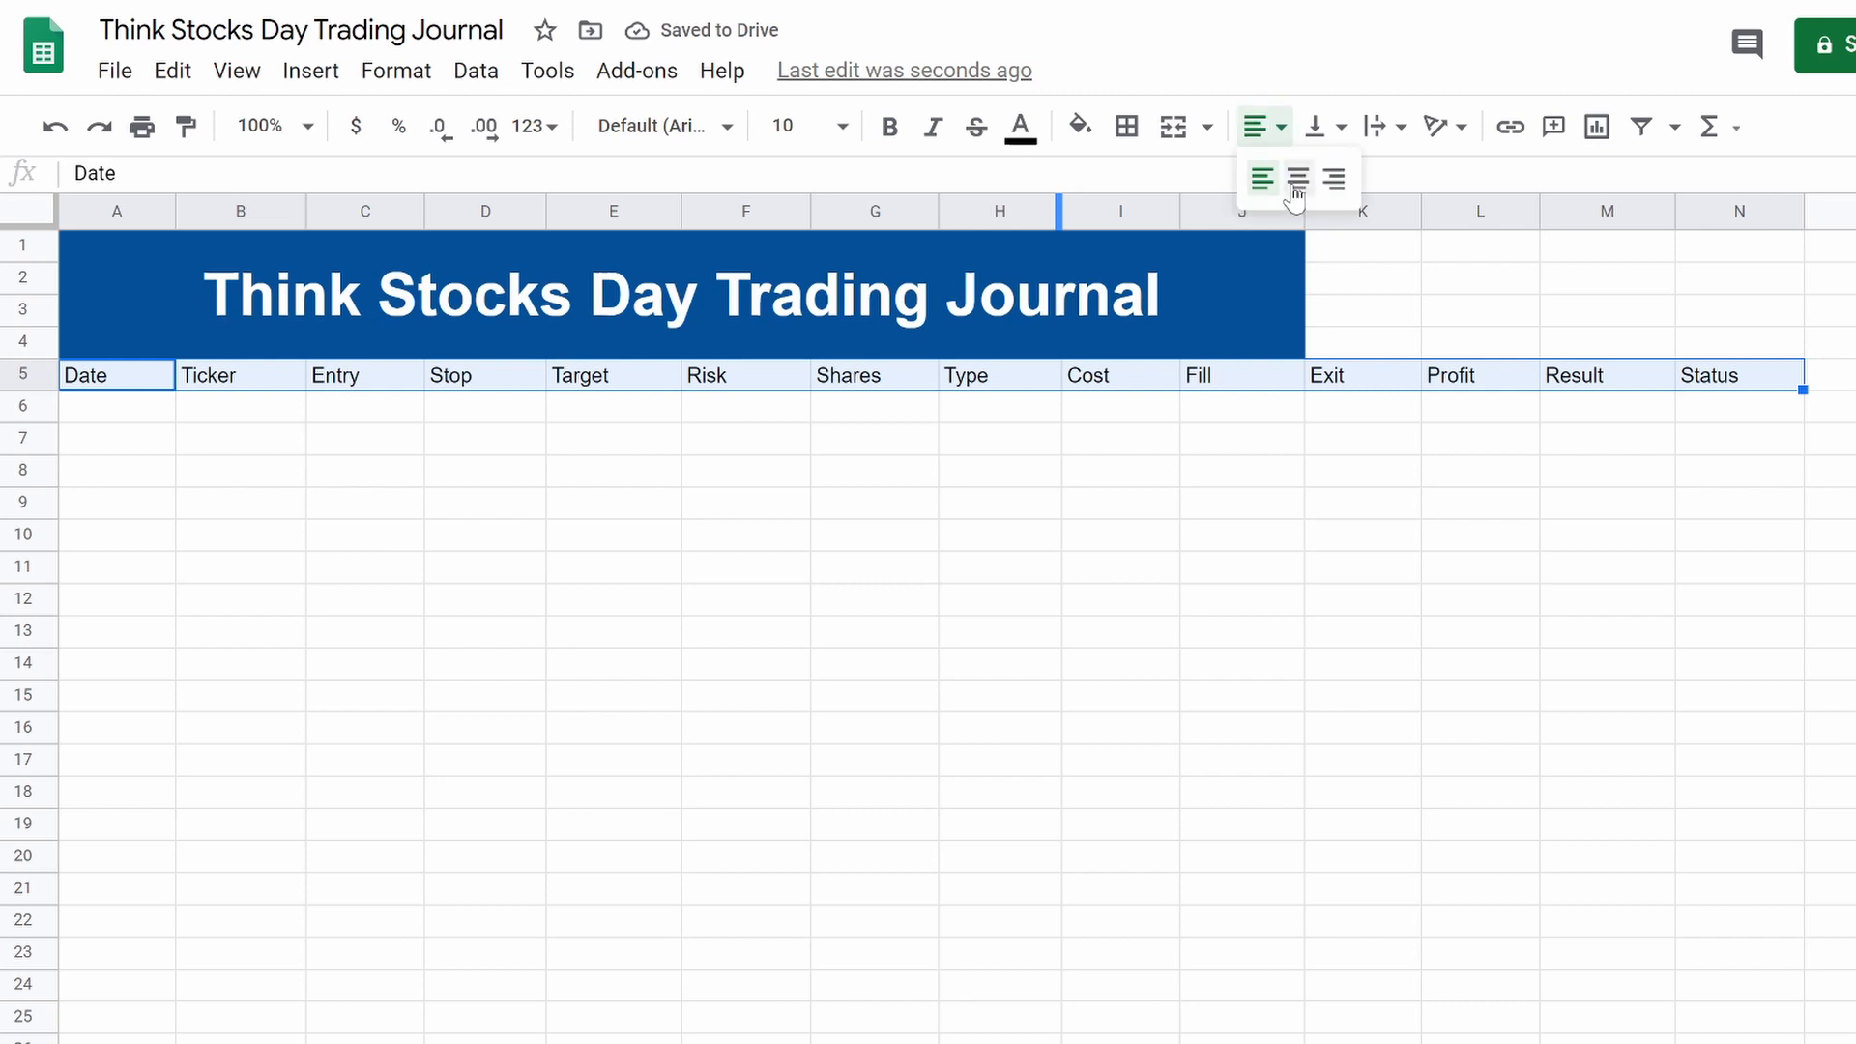
pyautogui.click(1293, 180)
# Step: Try several dark blue fill shades on the heading row A5:N5
pyautogui.click(1080, 125)
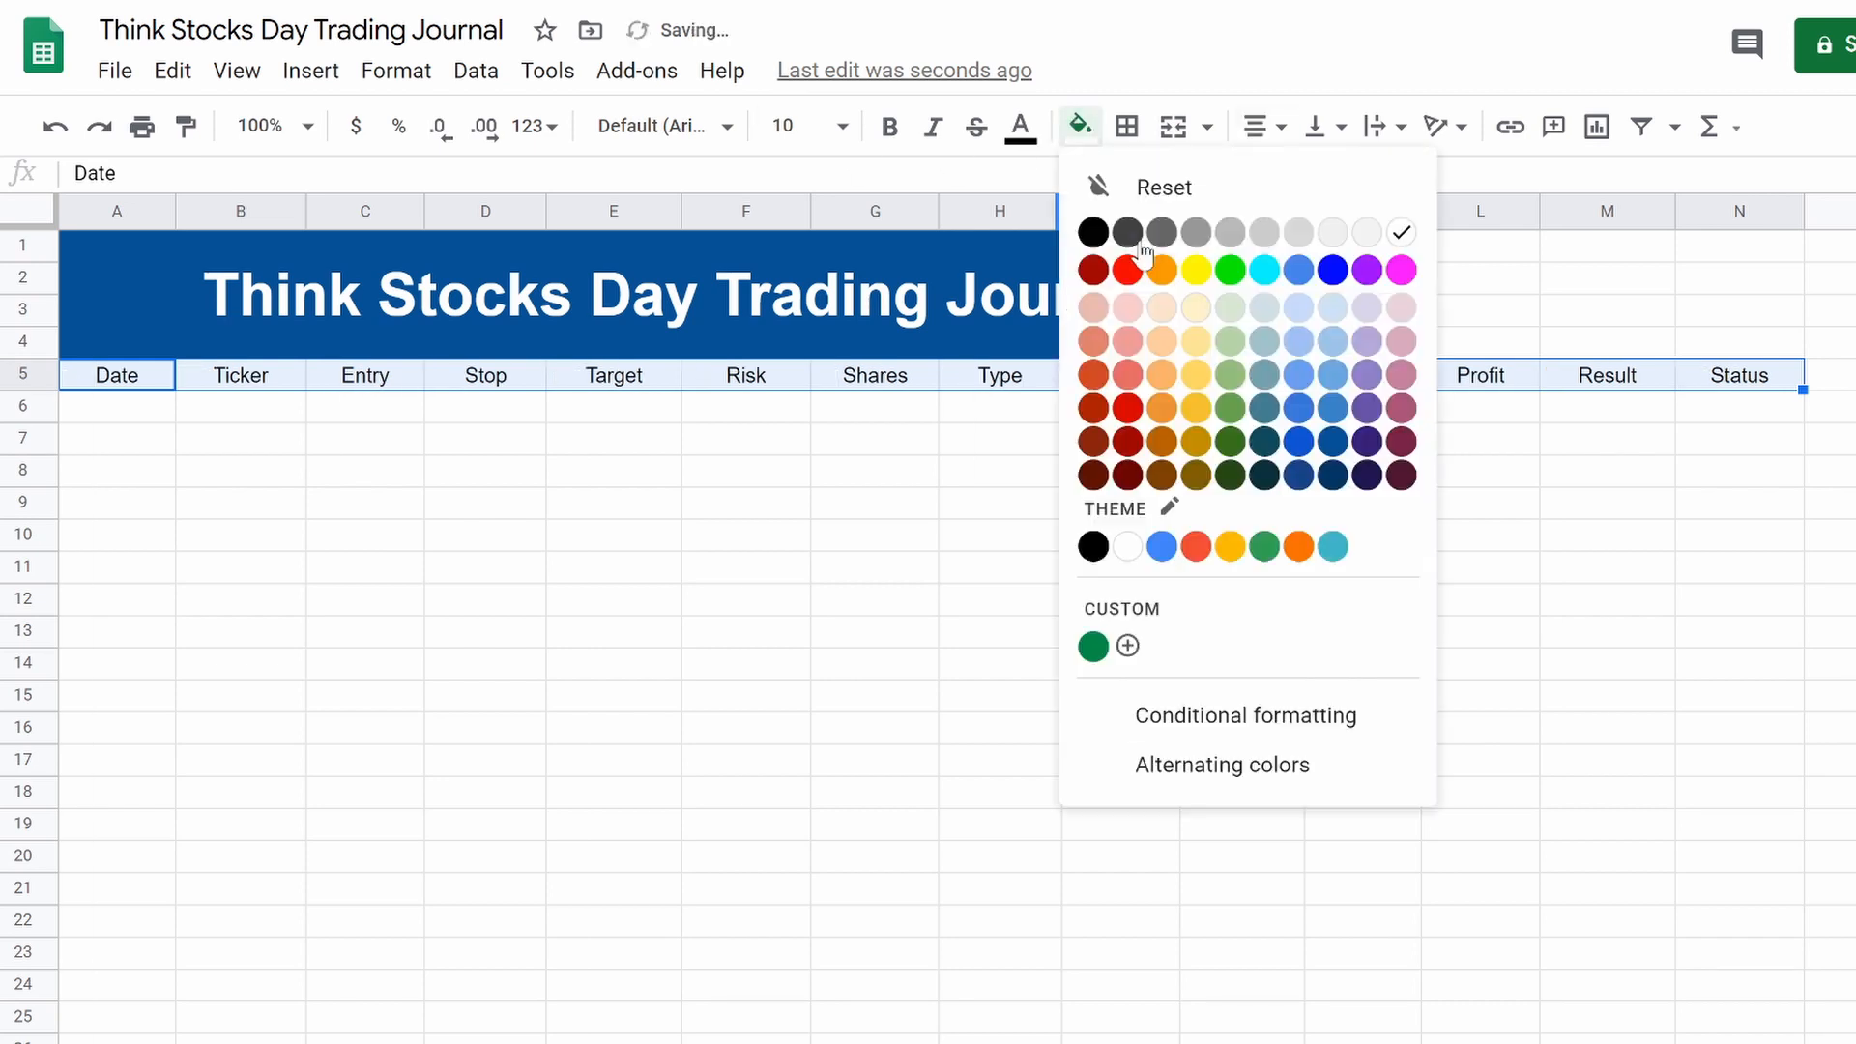
pyautogui.click(1334, 475)
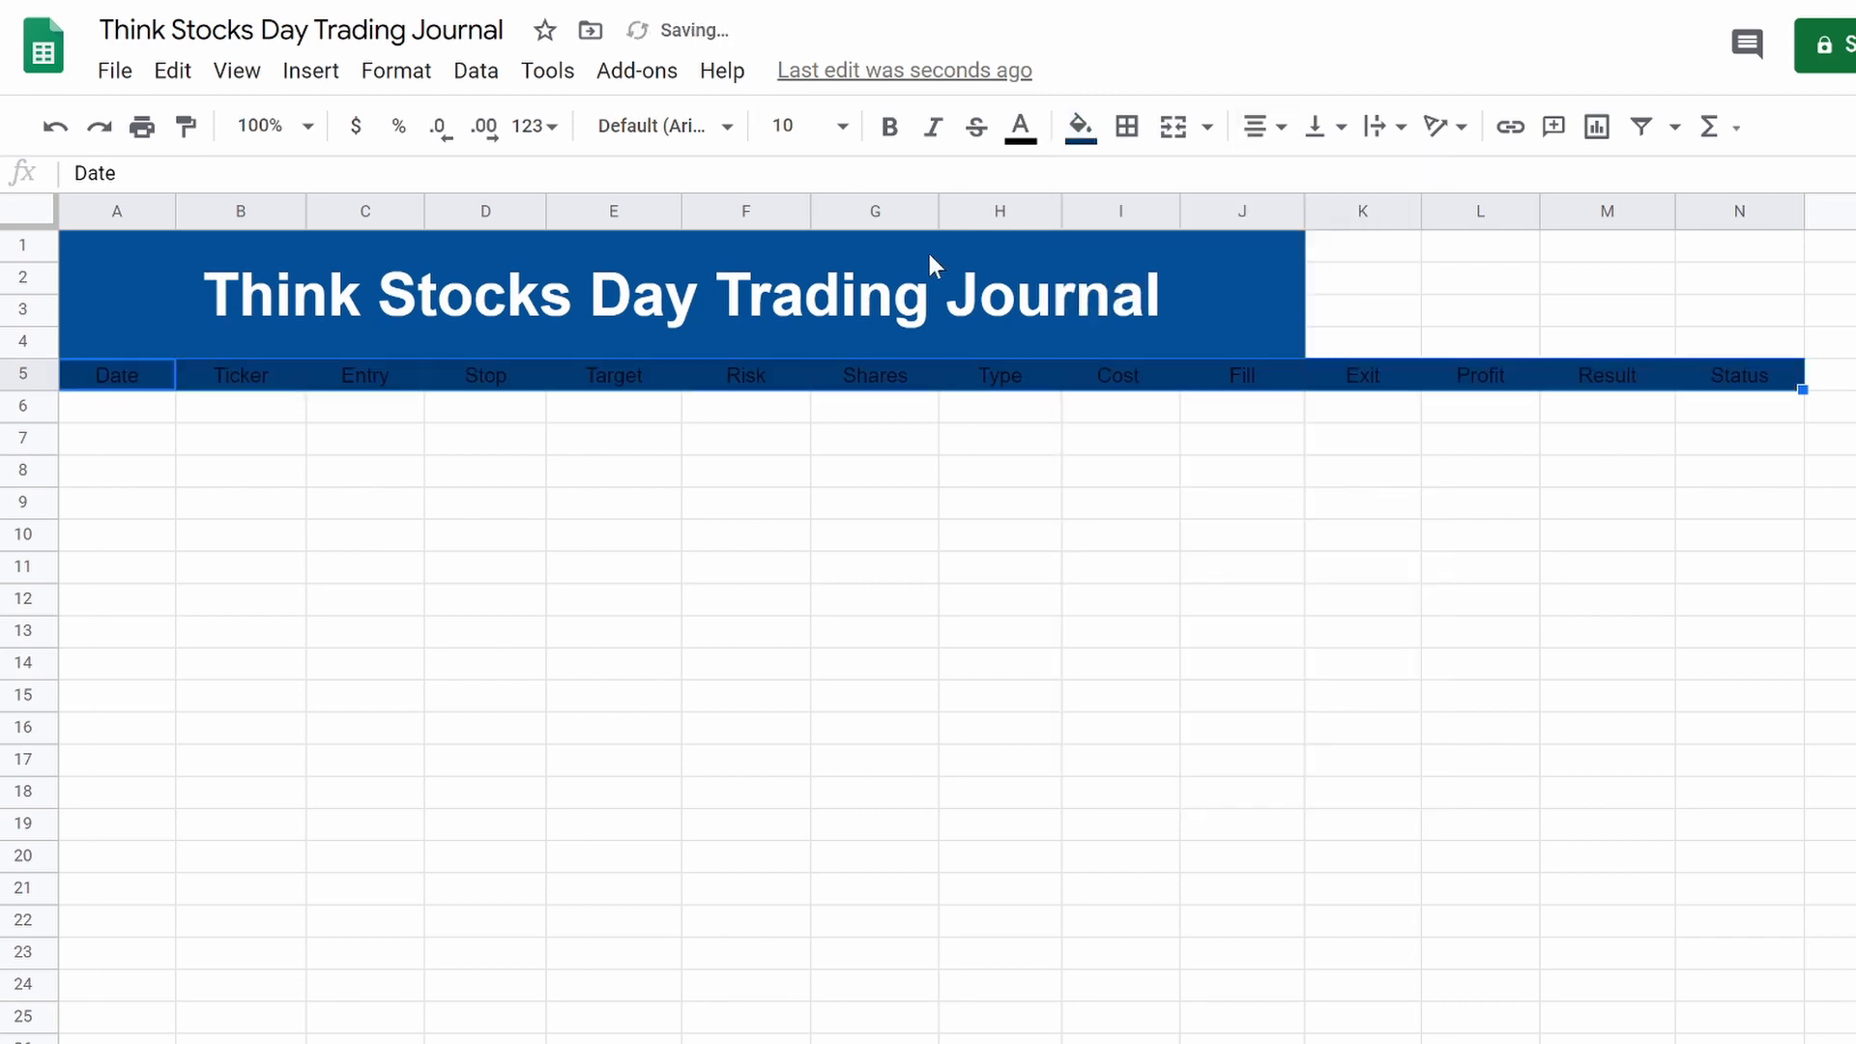
pyautogui.click(1079, 127)
pyautogui.click(1298, 476)
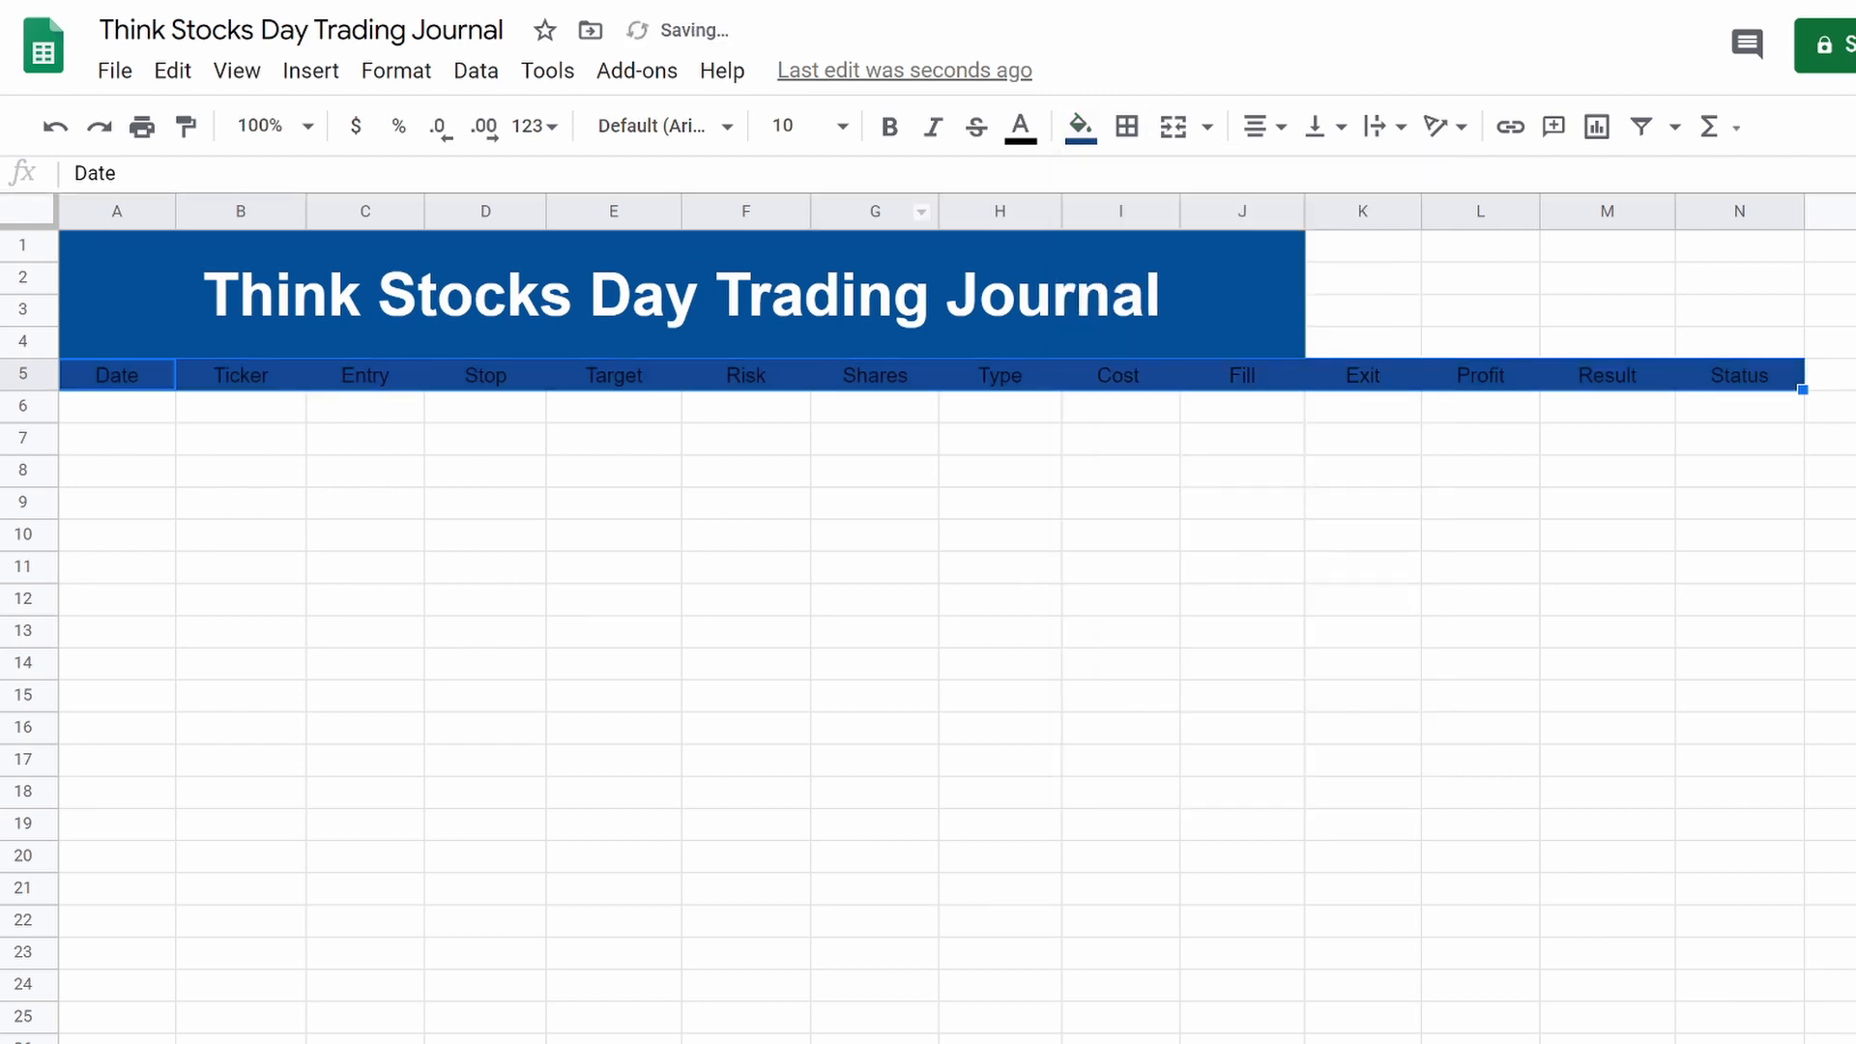
pyautogui.click(1075, 143)
pyautogui.click(1298, 441)
# Step: Fill the heading row A5:N5 with the title block's dark blue and make its text white and bold
pyautogui.click(1083, 135)
pyautogui.click(1333, 441)
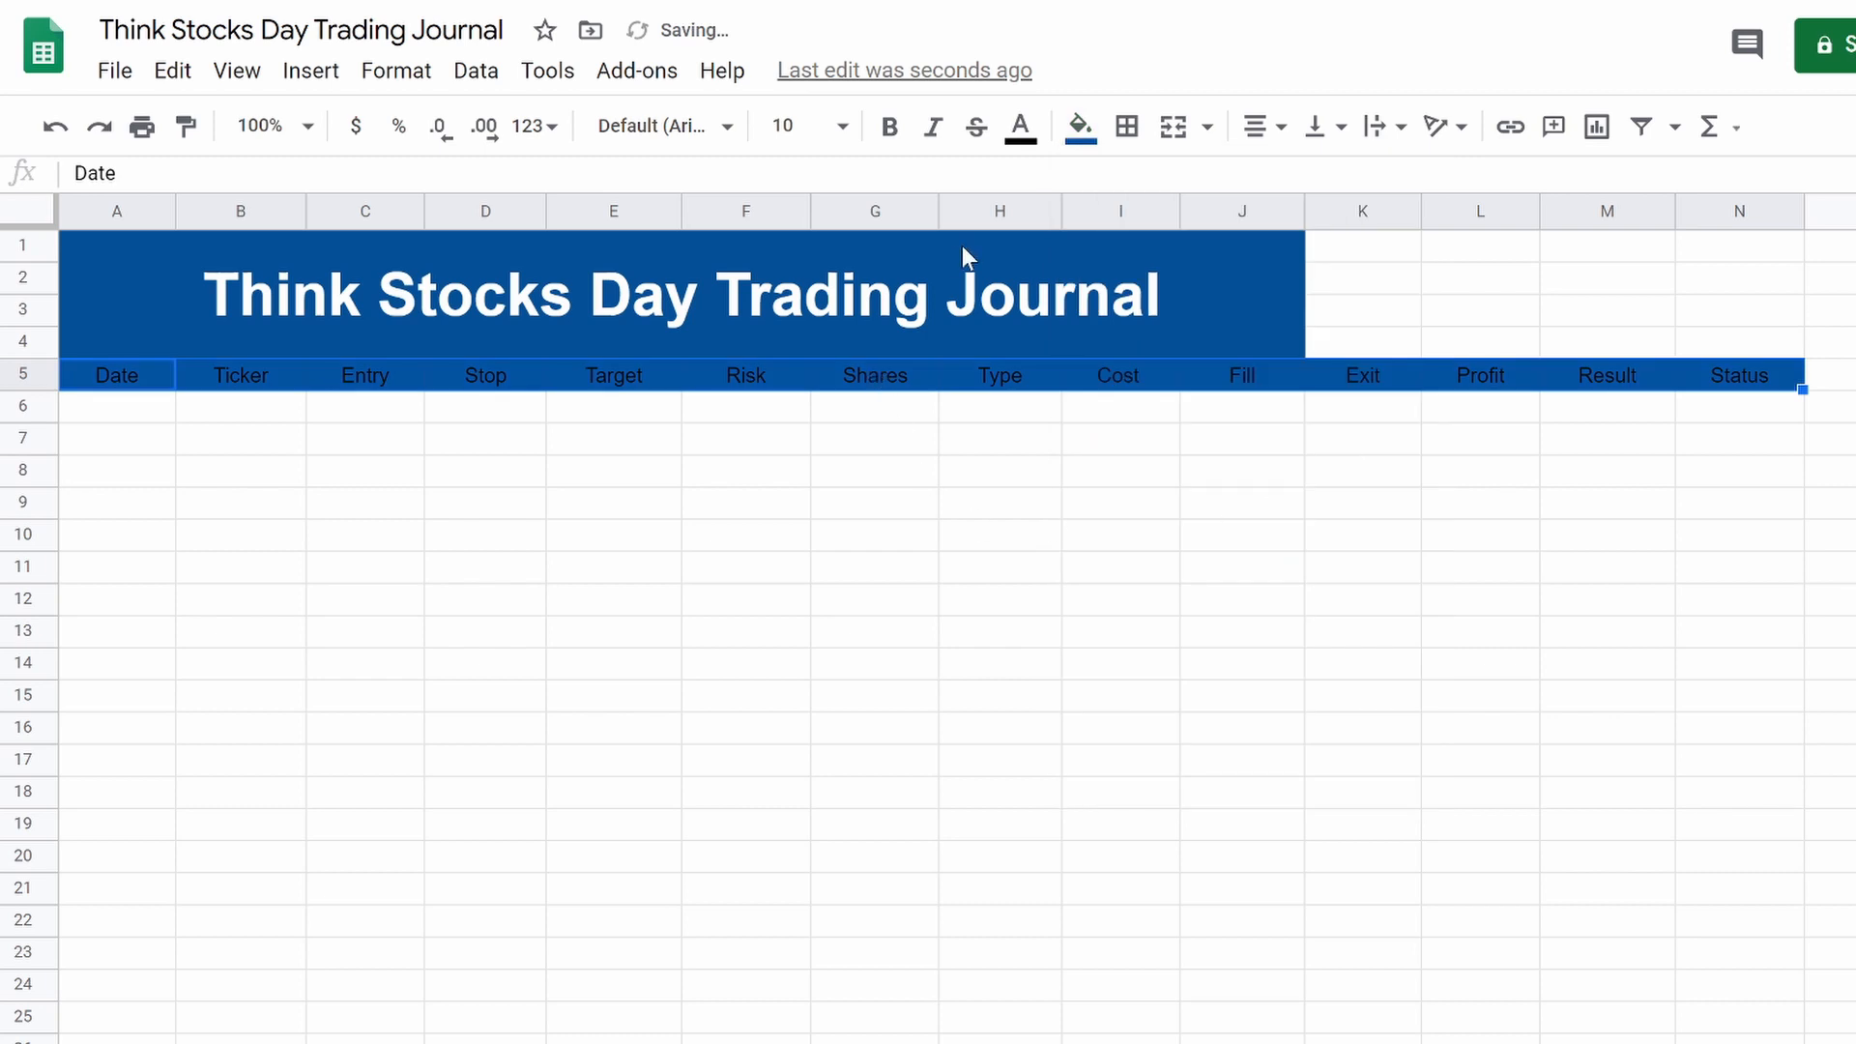
pyautogui.click(1020, 126)
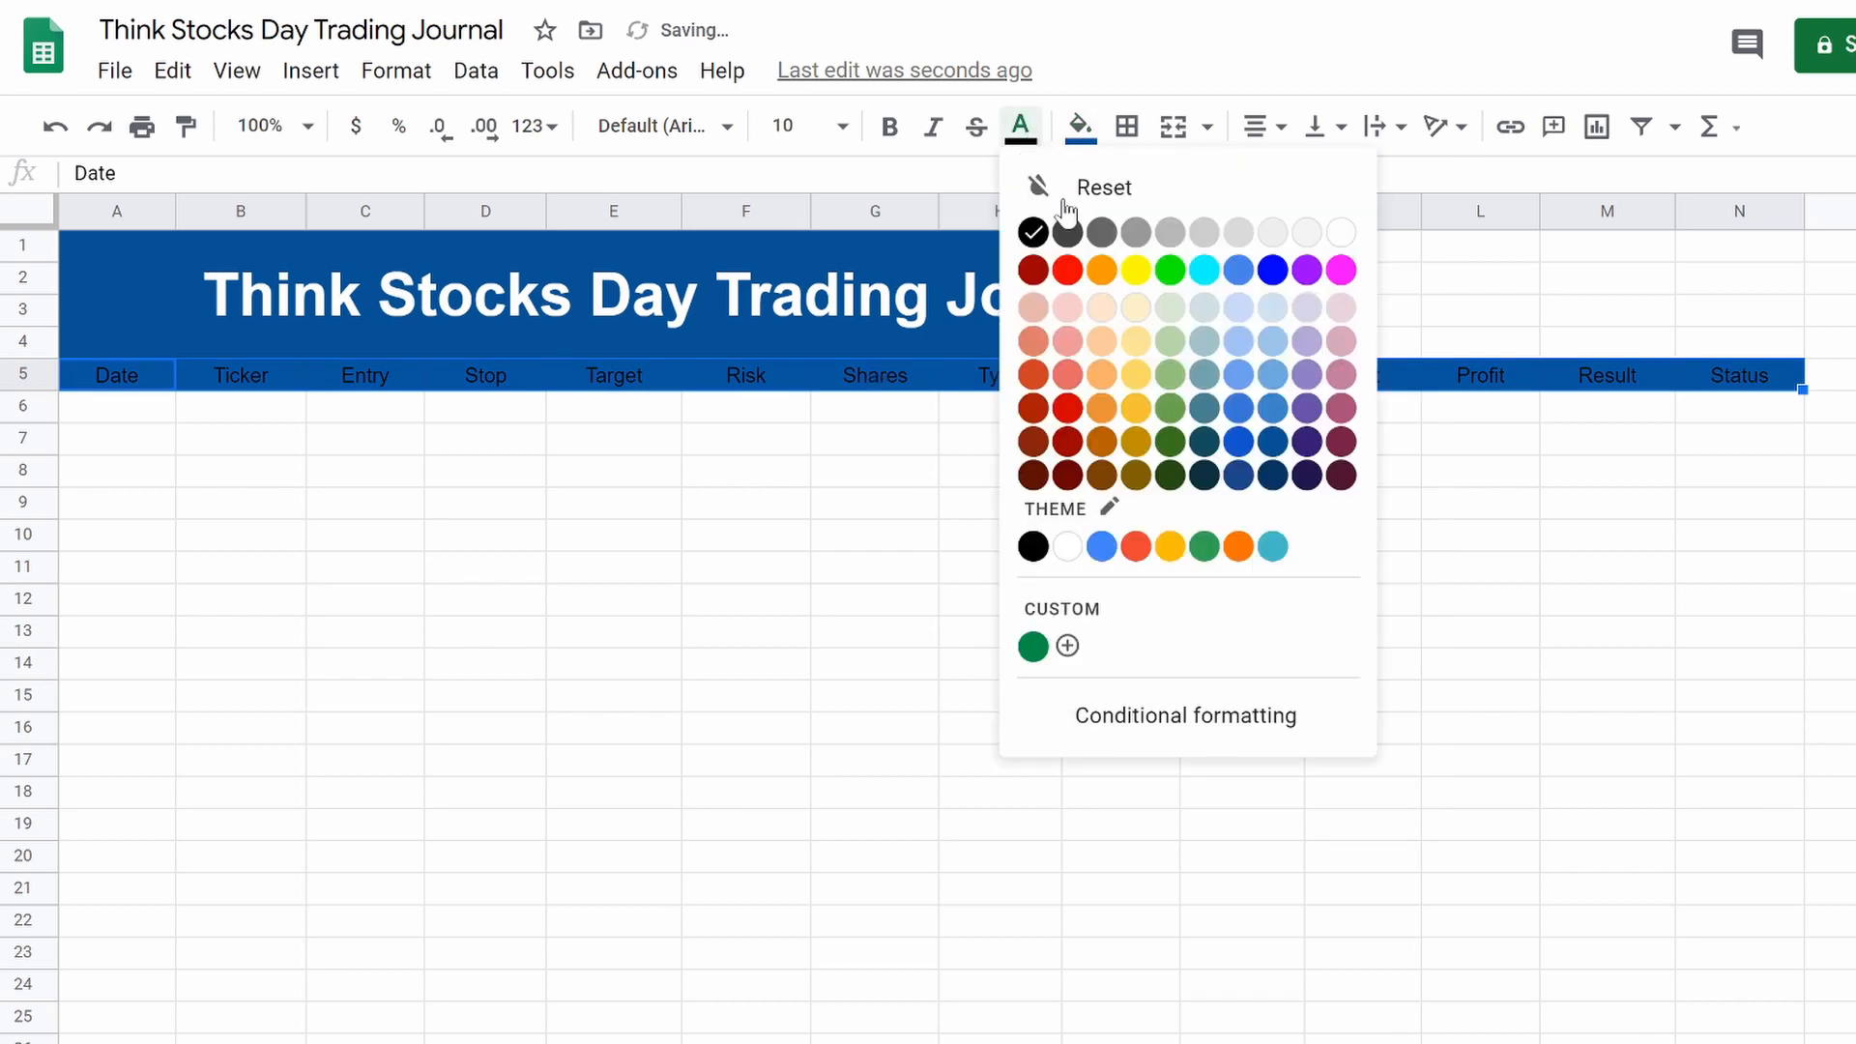
pyautogui.click(1342, 234)
pyautogui.click(890, 127)
pyautogui.click(667, 601)
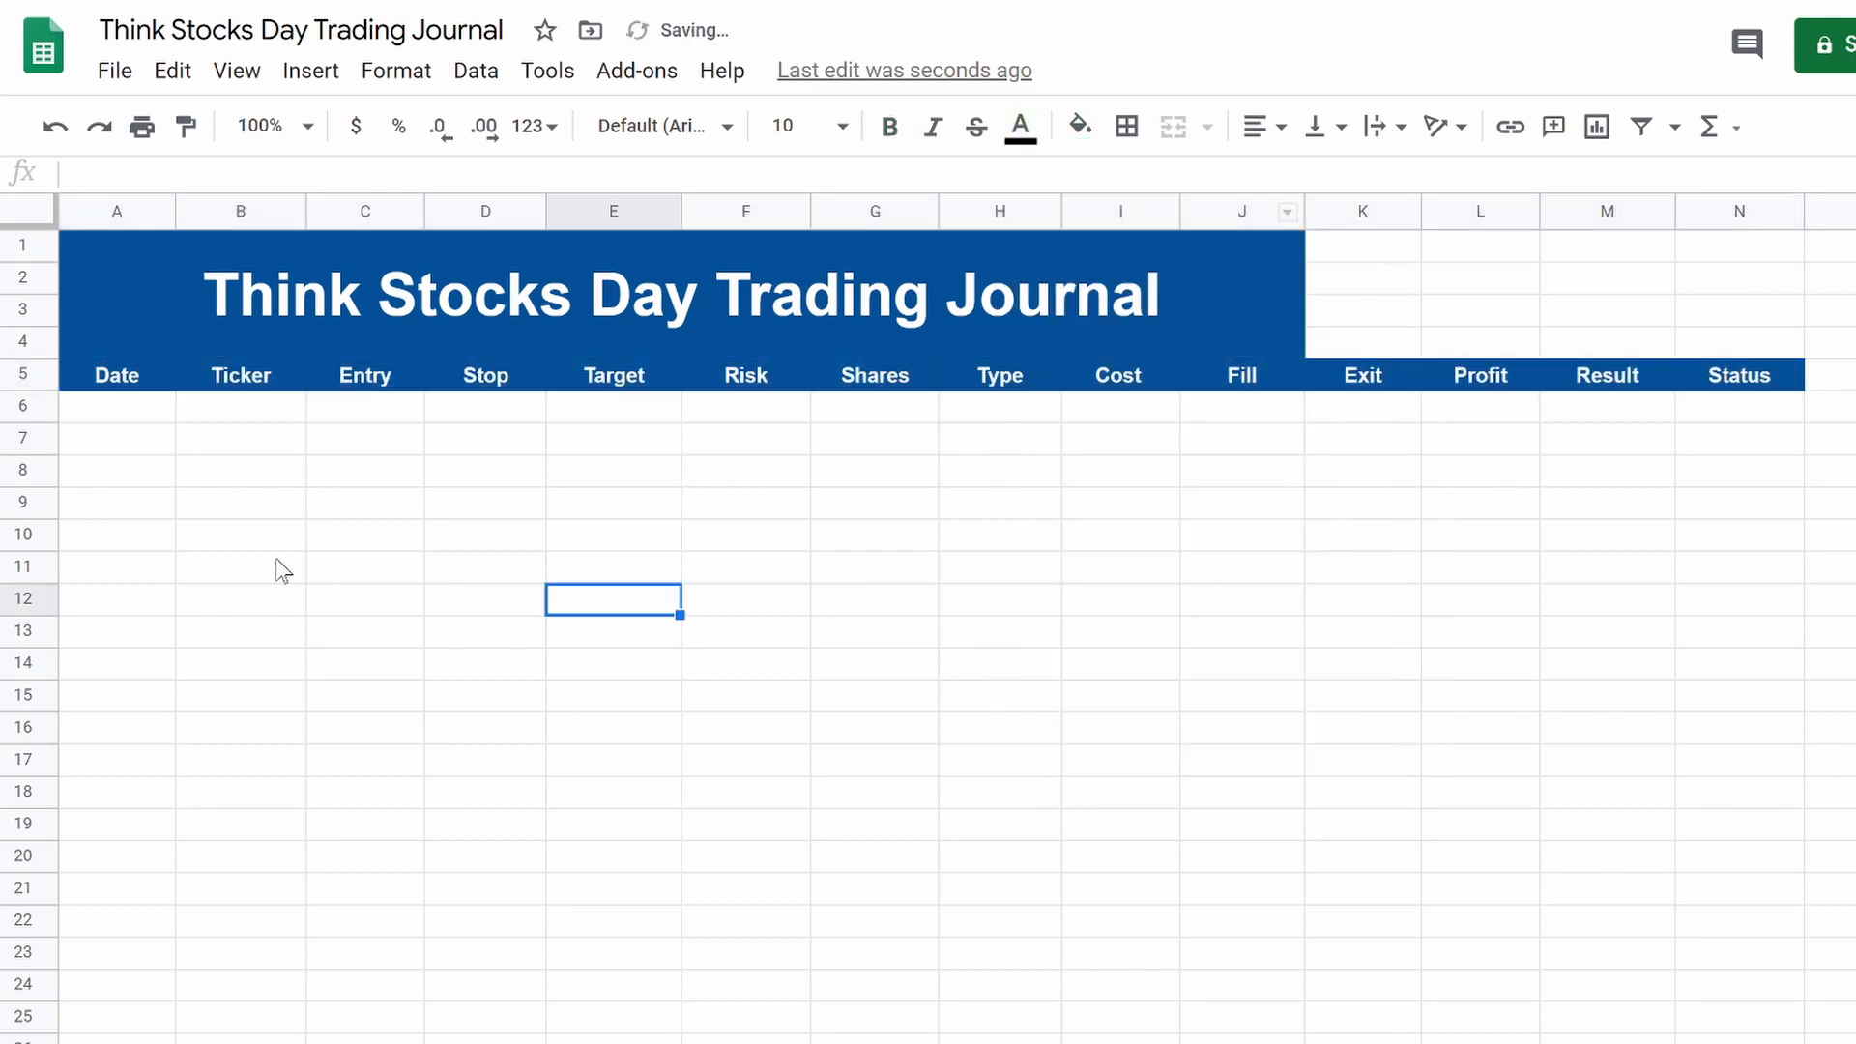
# Step: Fill the empty cells K1:N4 beside the title with the same dark blue as the title block
pyautogui.moveTo(1373, 246)
pyautogui.mouseDown()
pyautogui.moveTo(1624, 280)
pyautogui.moveTo(1730, 348)
pyautogui.mouseUp()
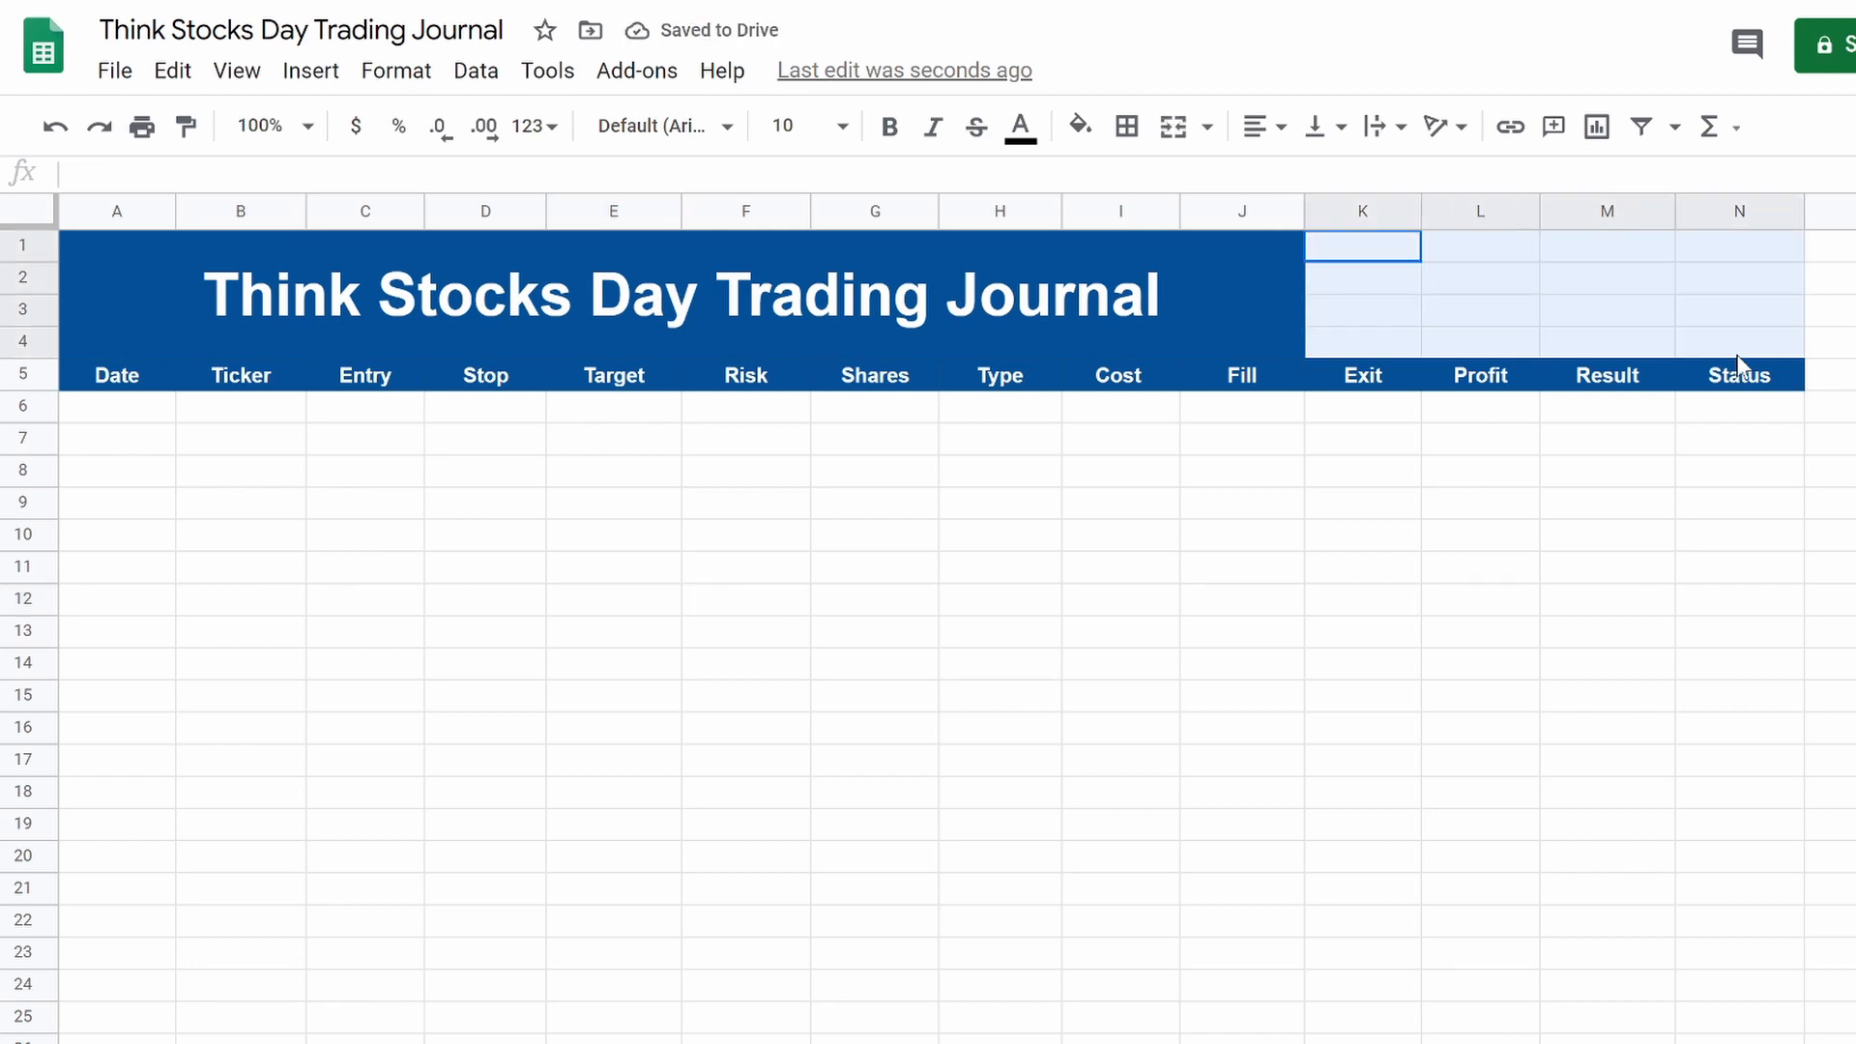
pyautogui.click(1080, 126)
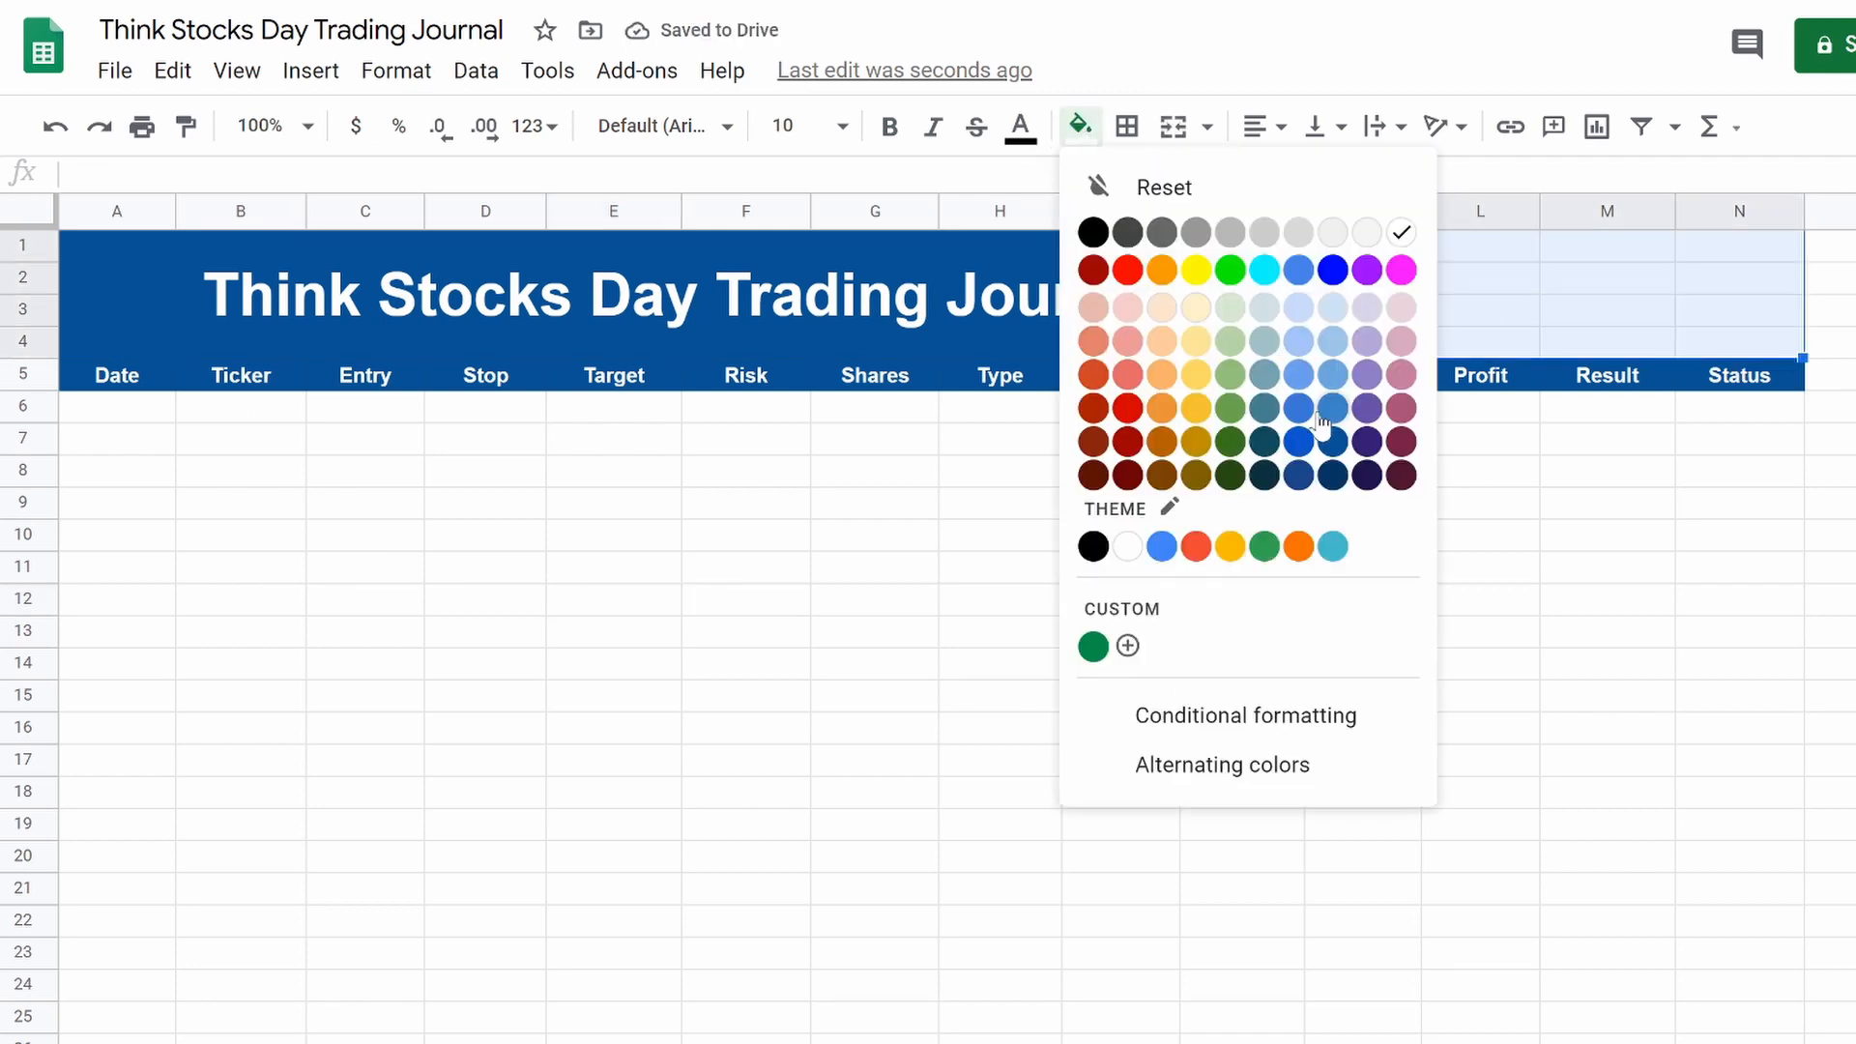
pyautogui.click(1334, 447)
pyautogui.click(1417, 482)
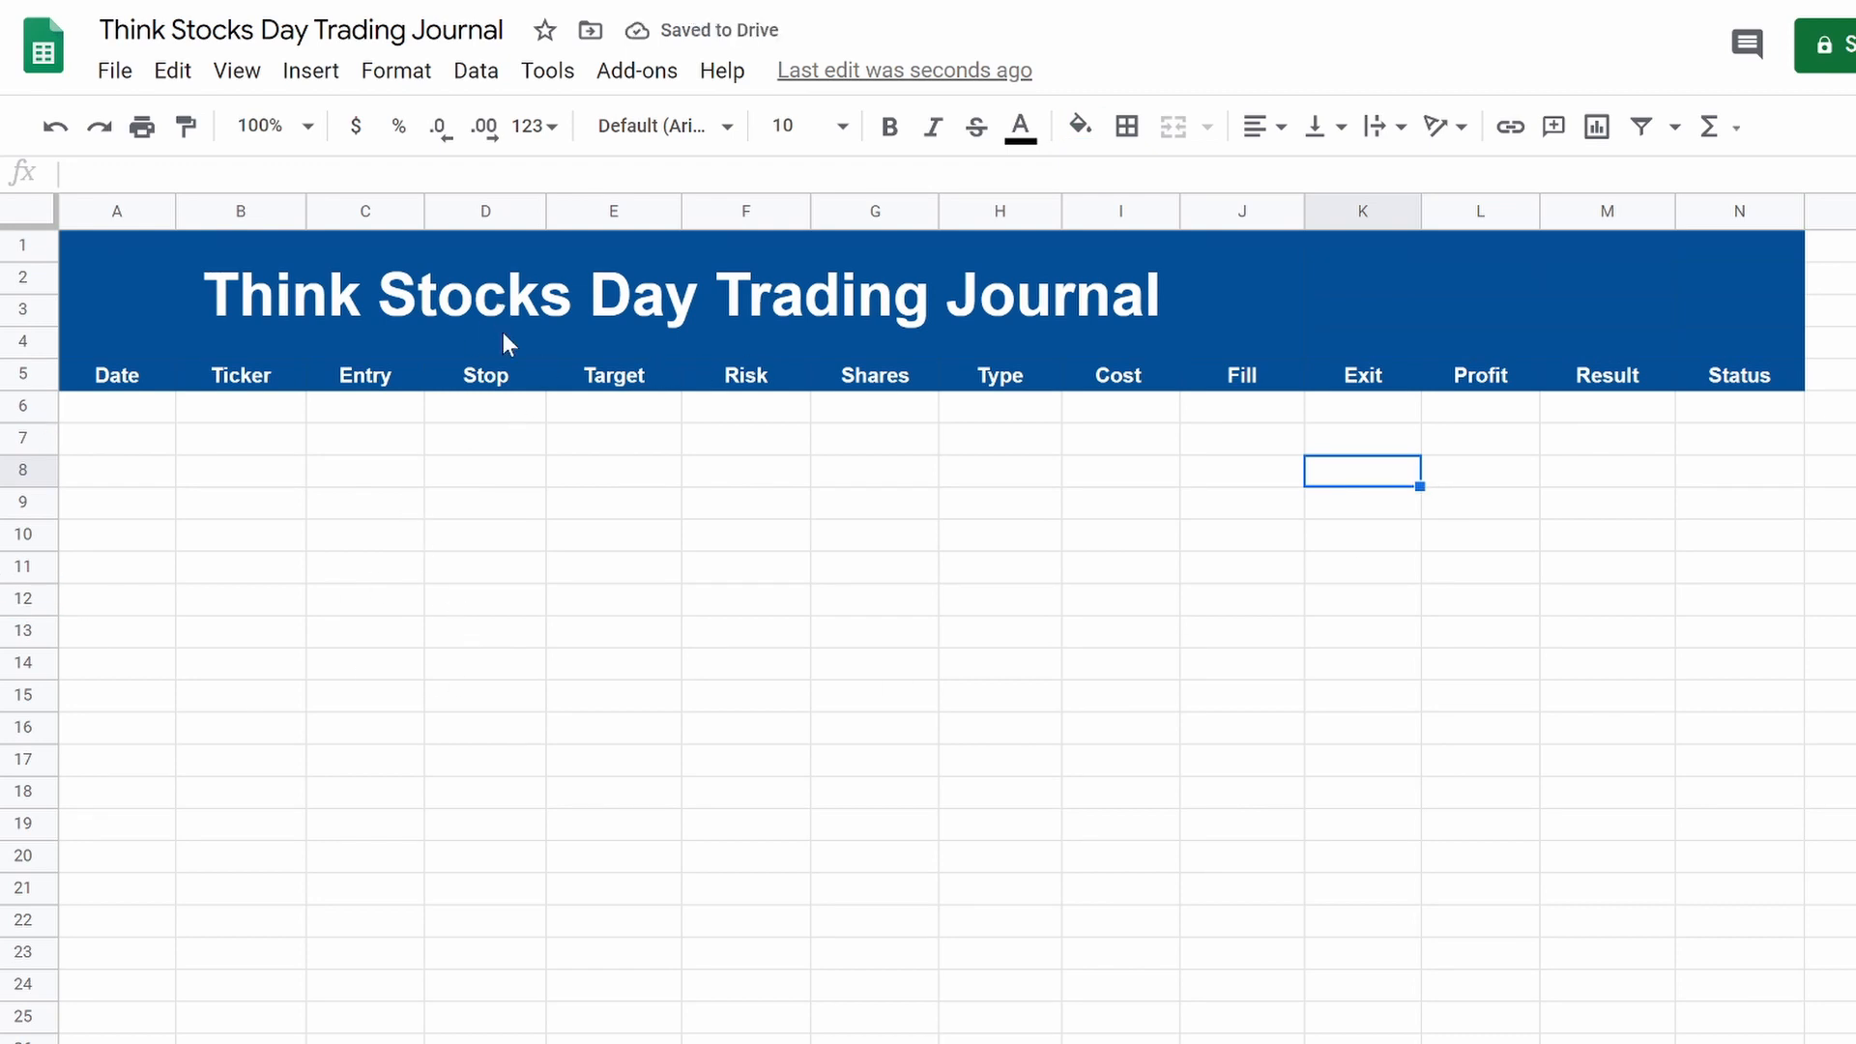
pyautogui.moveTo(164, 425); pyautogui.dragTo(1605, 502)
pyautogui.scroll(2, 750, 745)
pyautogui.click(641, 728)
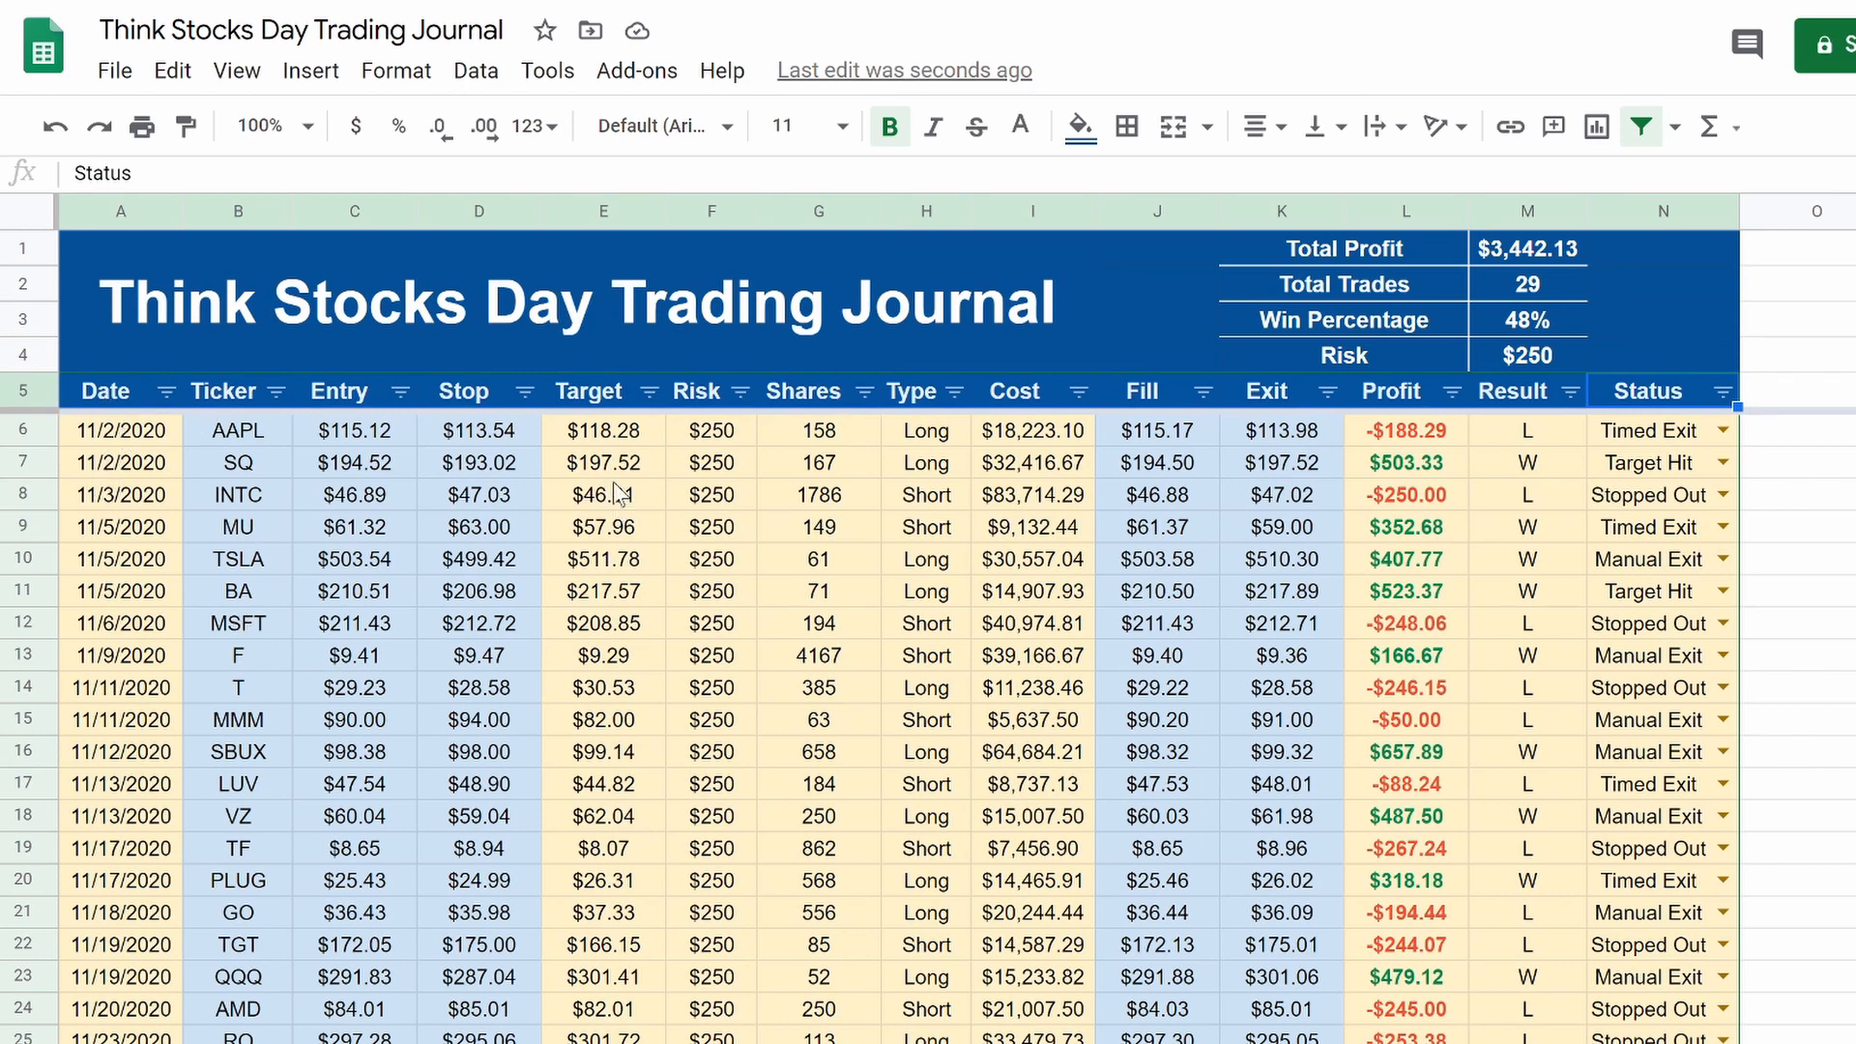
# Step: Examine which columns of the finished journal are shaded yellow and which are shaded blue
pyautogui.moveTo(582, 441); pyautogui.dragTo(1063, 860)
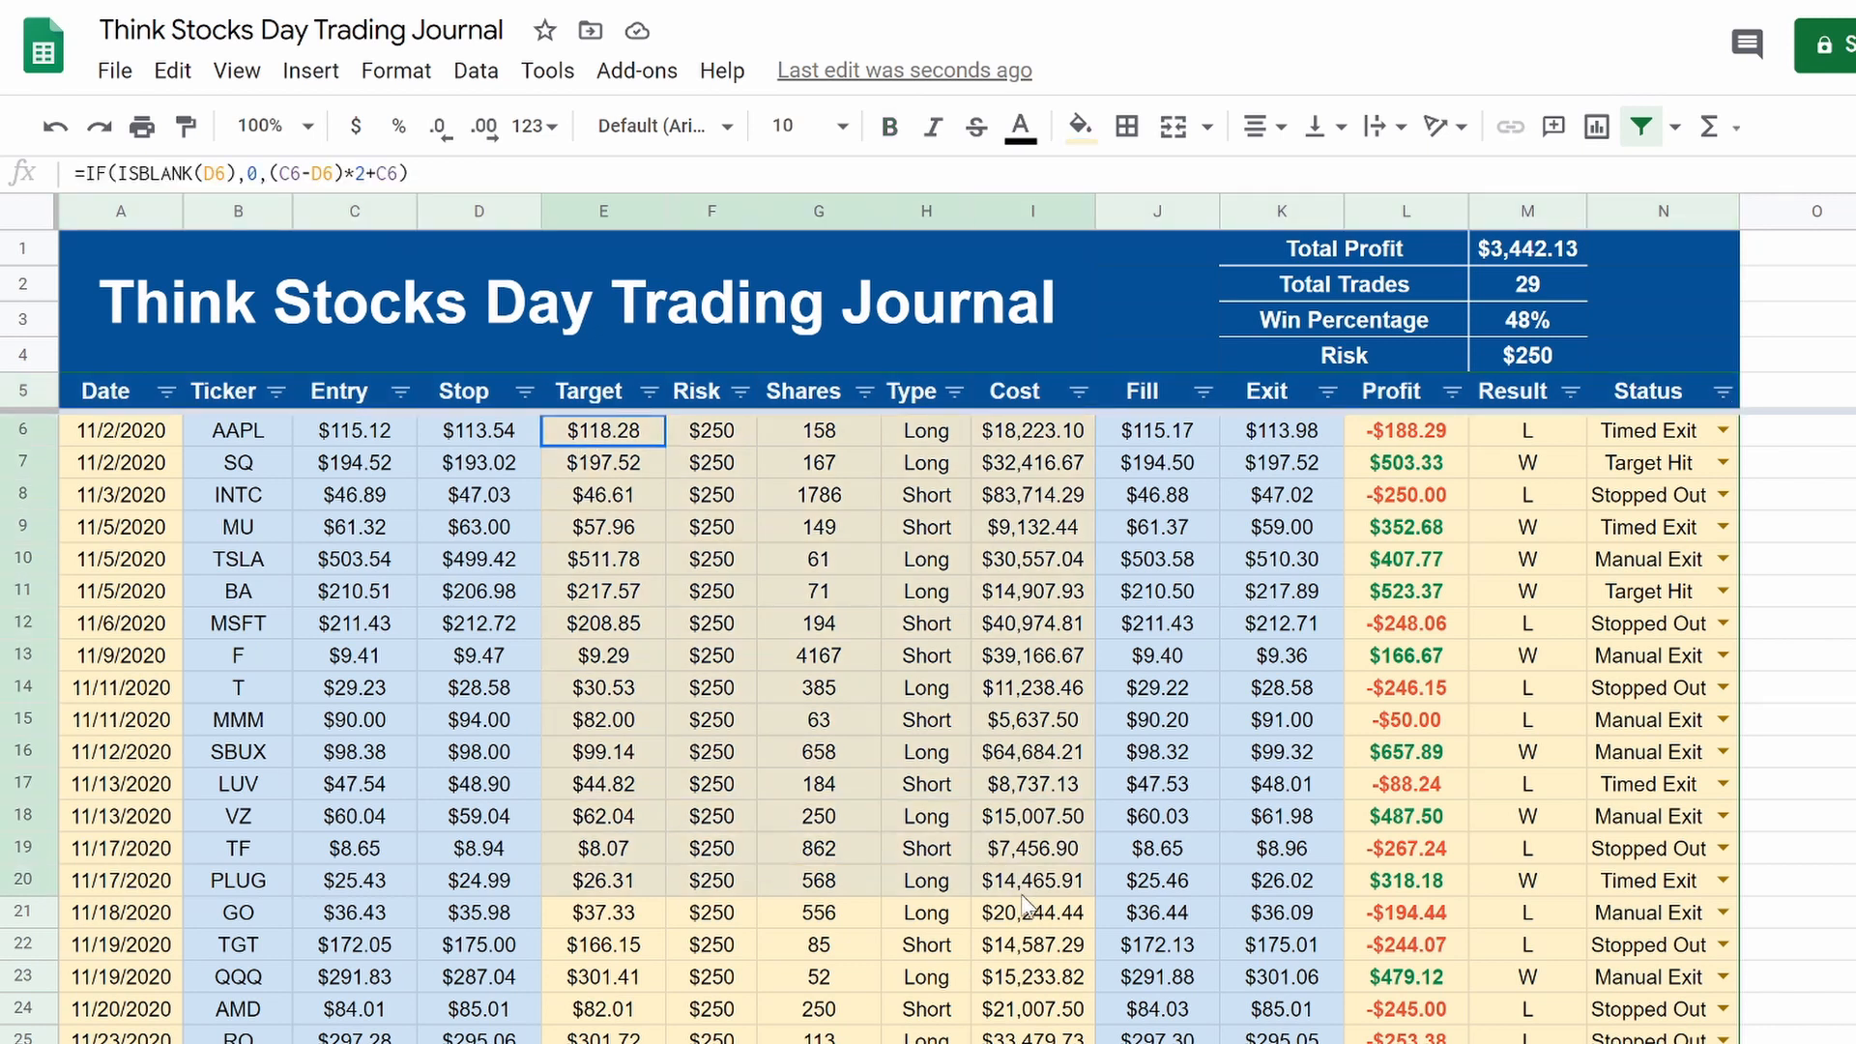
pyautogui.moveTo(1431, 440); pyautogui.dragTo(1726, 822)
pyautogui.rightClick(1726, 822)
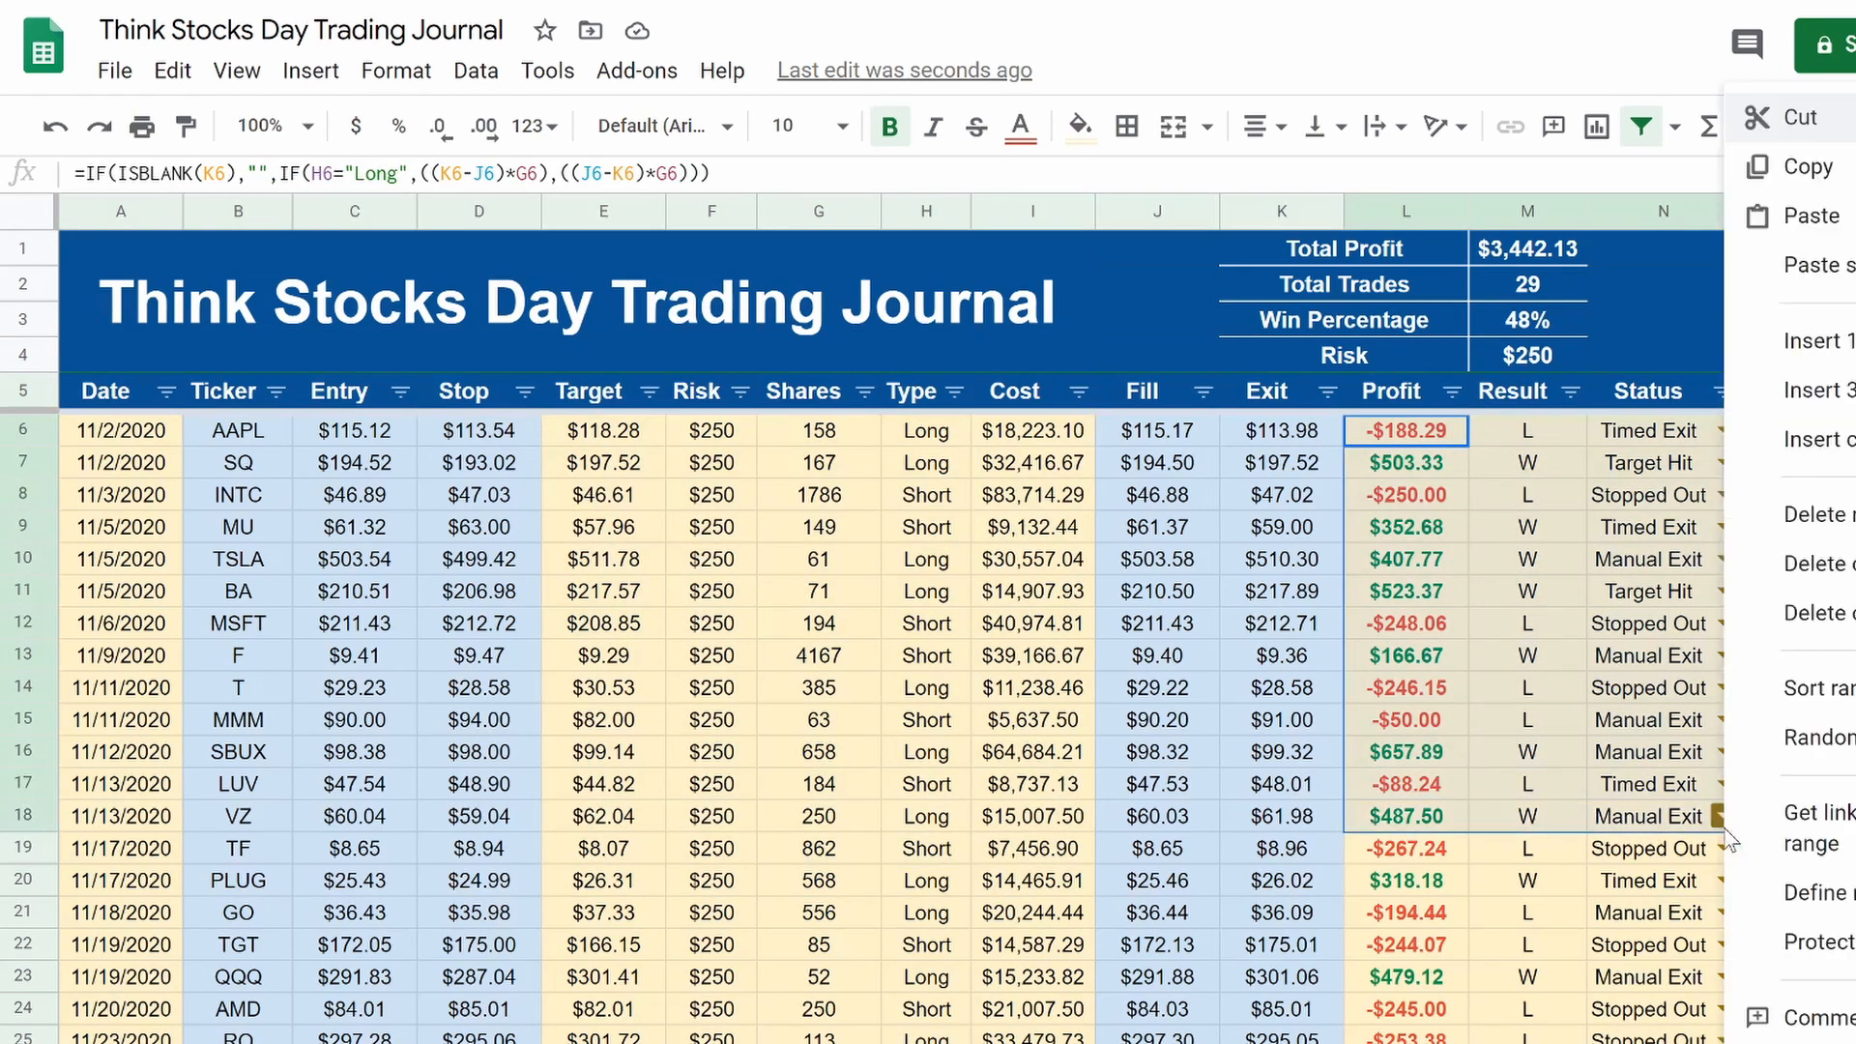
pyautogui.click(1626, 1013)
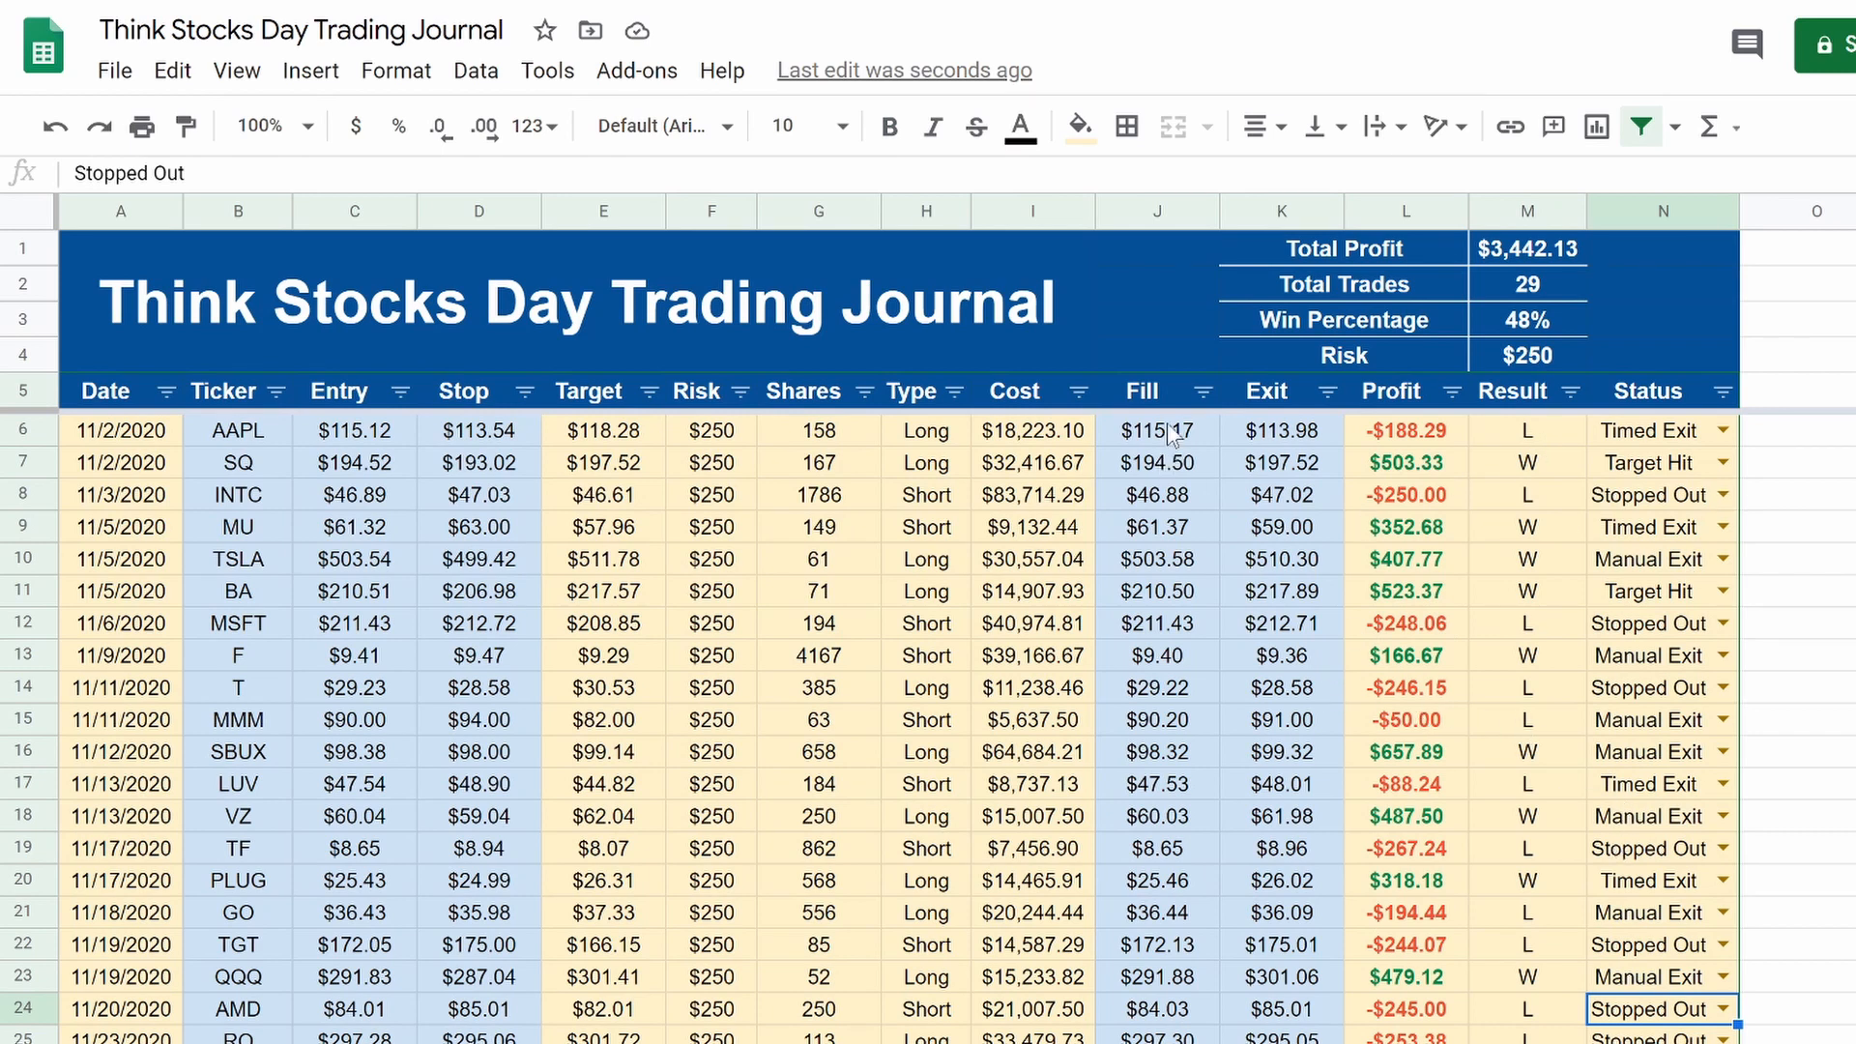
pyautogui.click(1266, 437)
pyautogui.click(1199, 441)
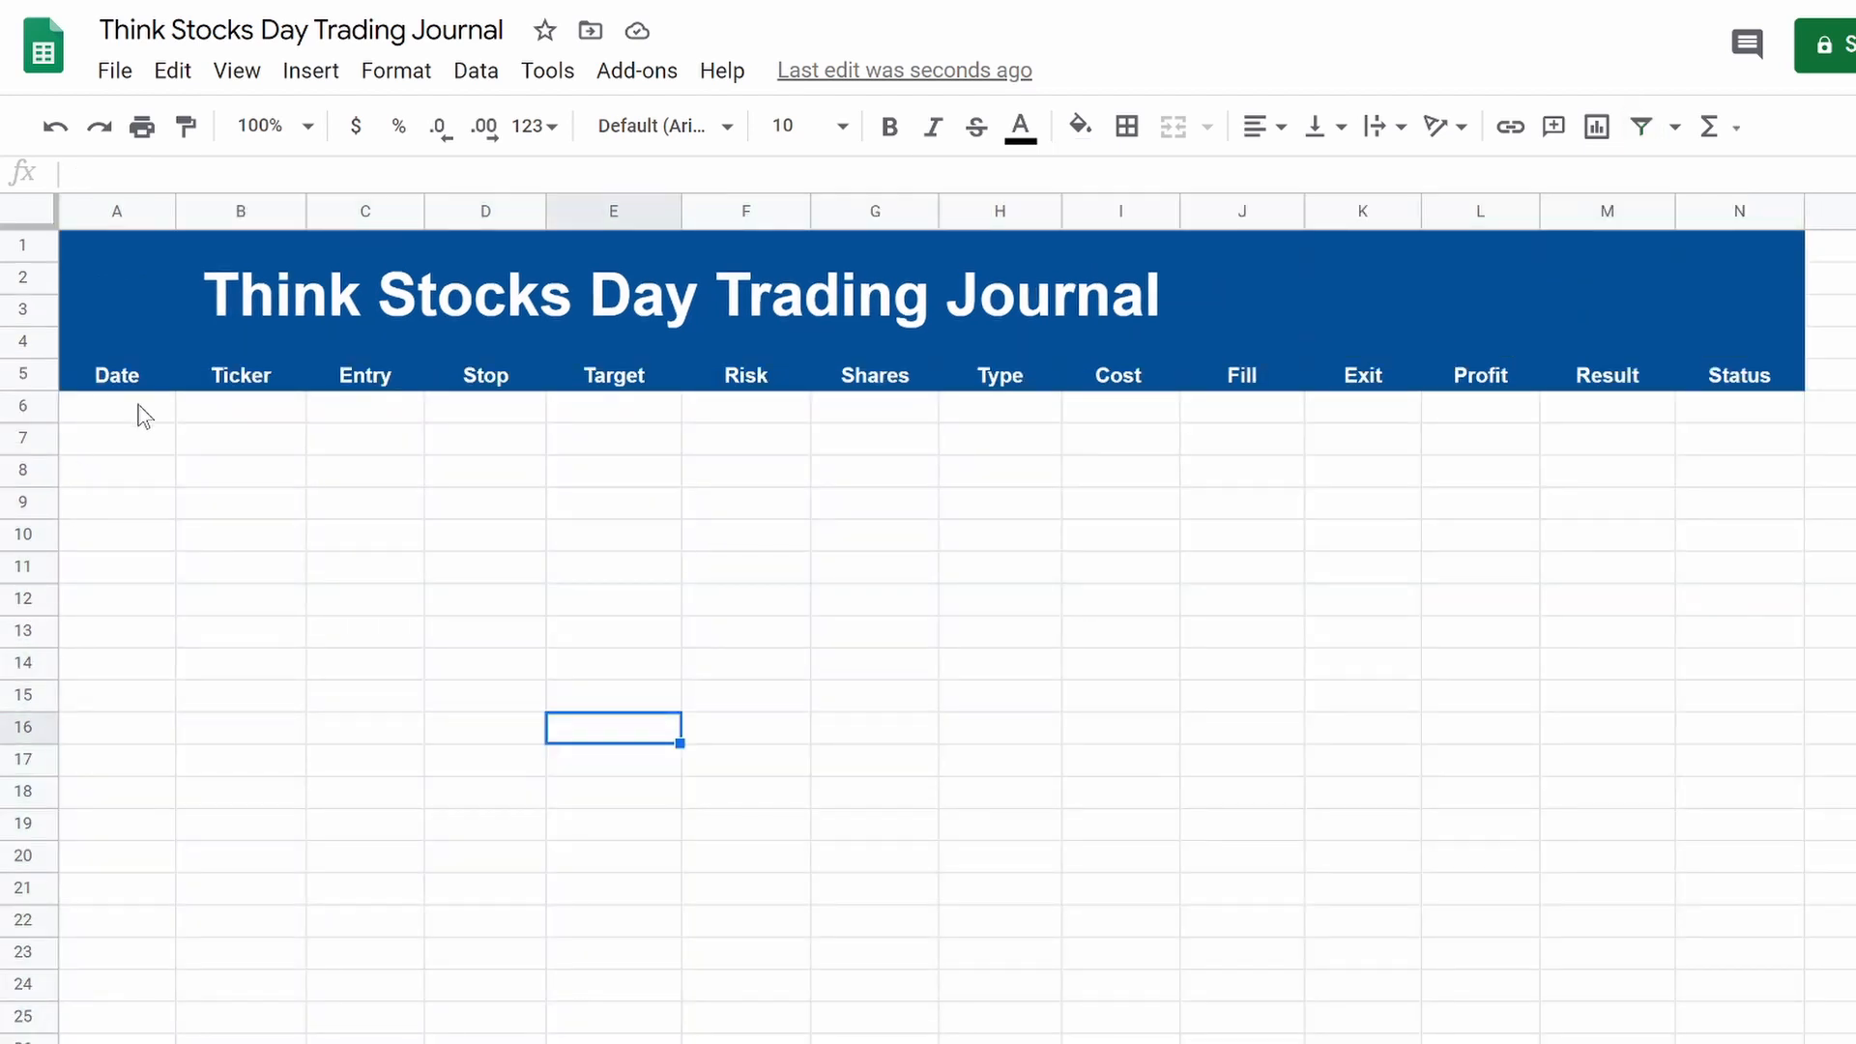
# Step: Fill the Date column cells A6:A70 with light yellow 3
pyautogui.rightClick(143, 415)
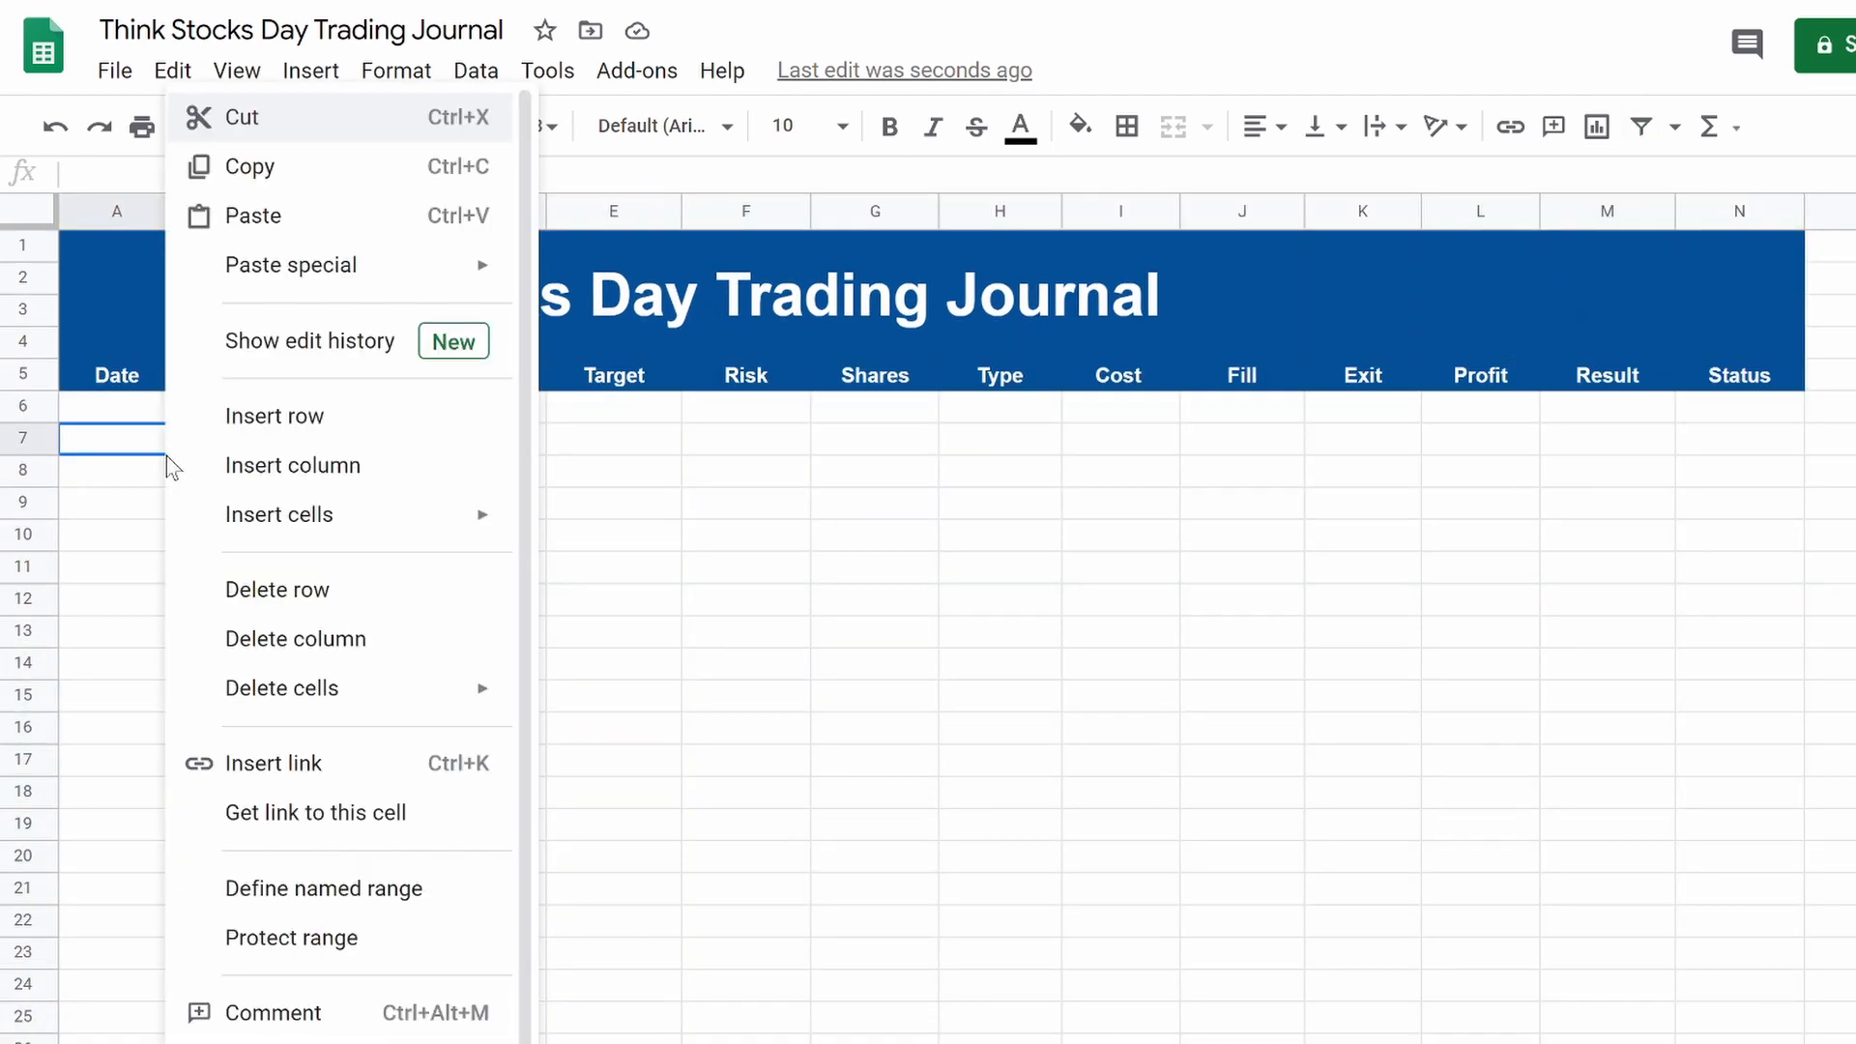
pyautogui.click(114, 472)
pyautogui.moveTo(112, 414); pyautogui.dragTo(126, 895)
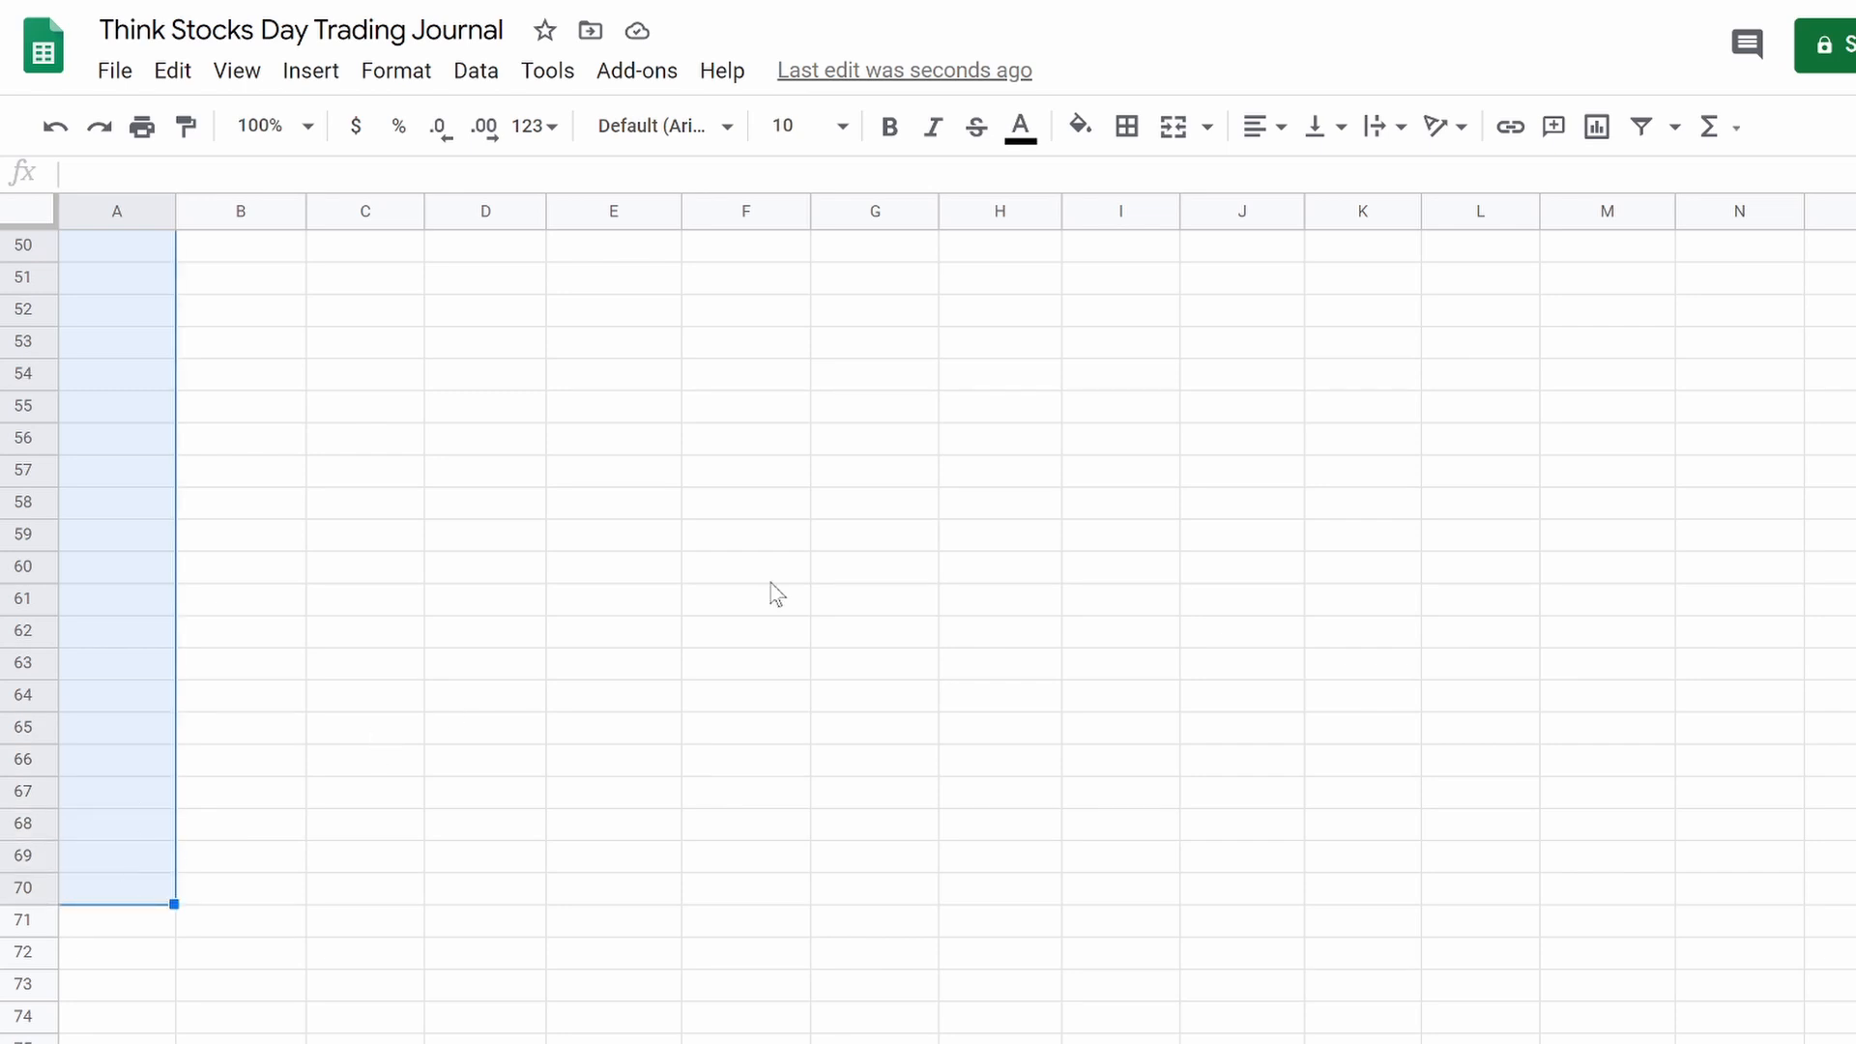
pyautogui.click(1080, 126)
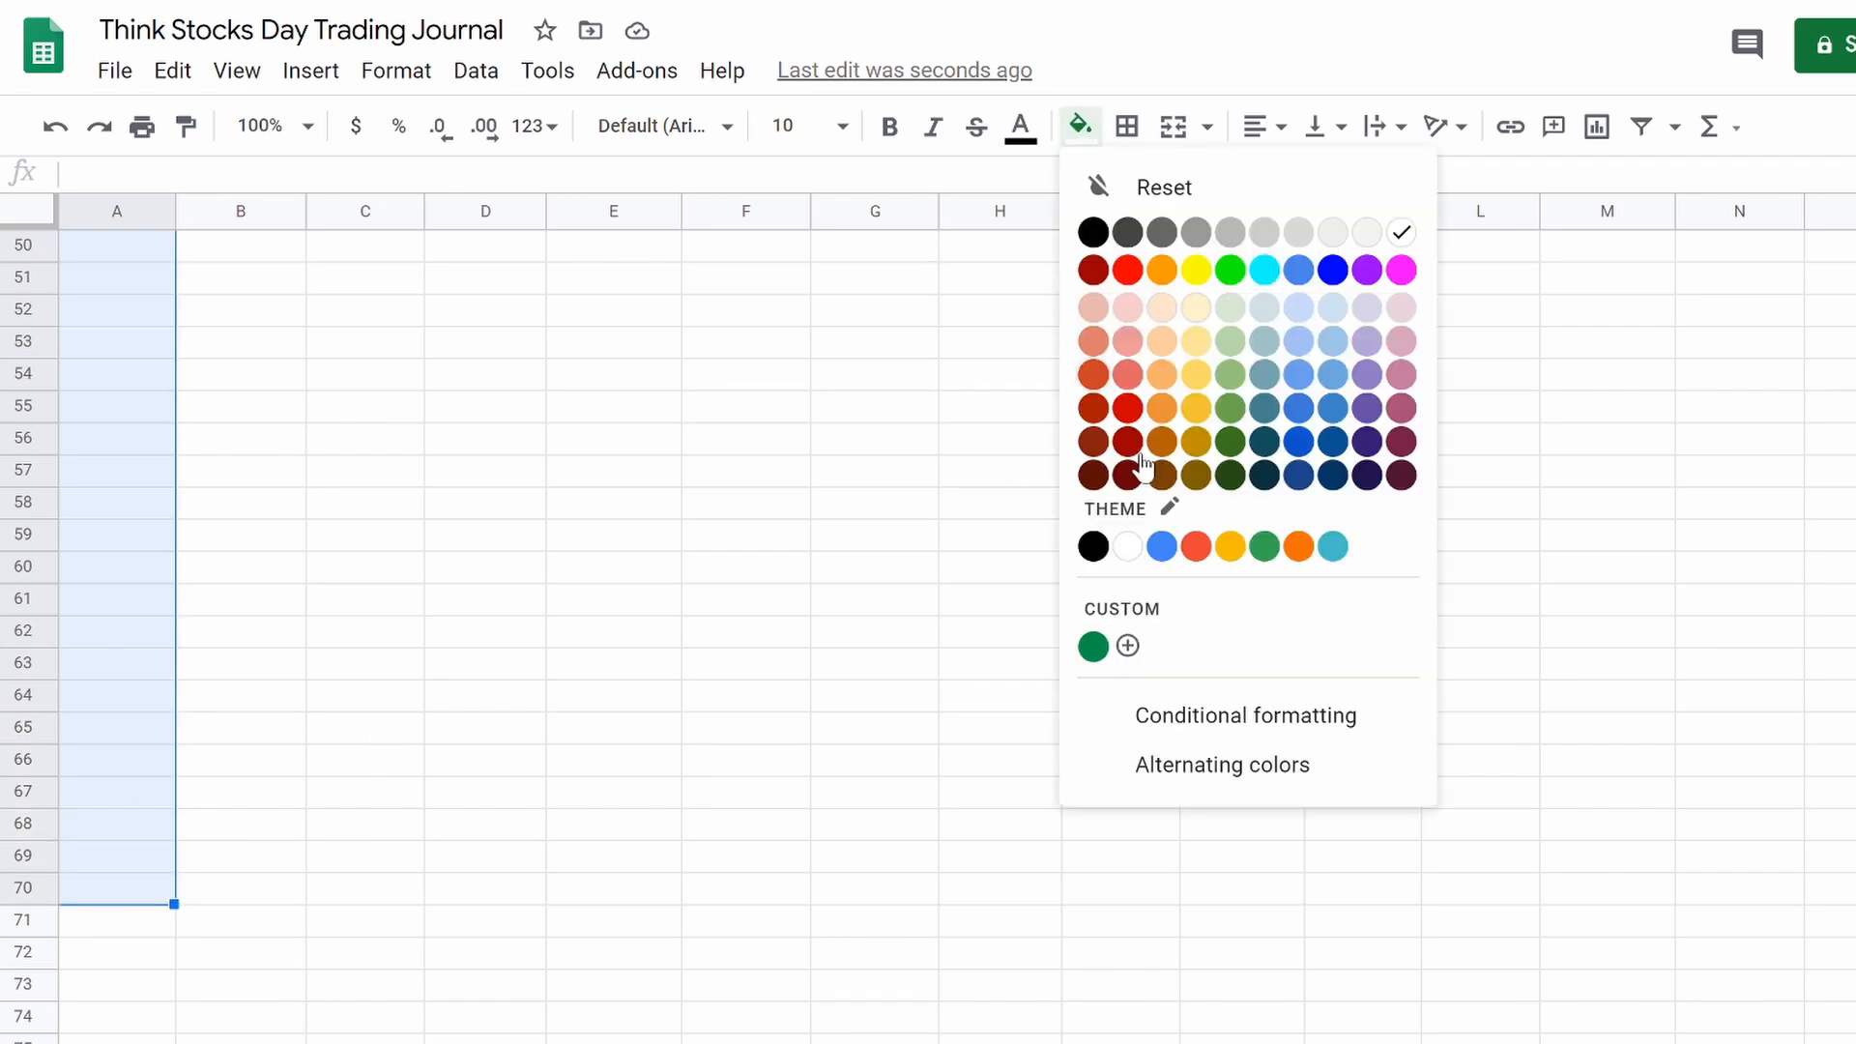
pyautogui.click(1196, 315)
pyautogui.scroll(14, 67, 778)
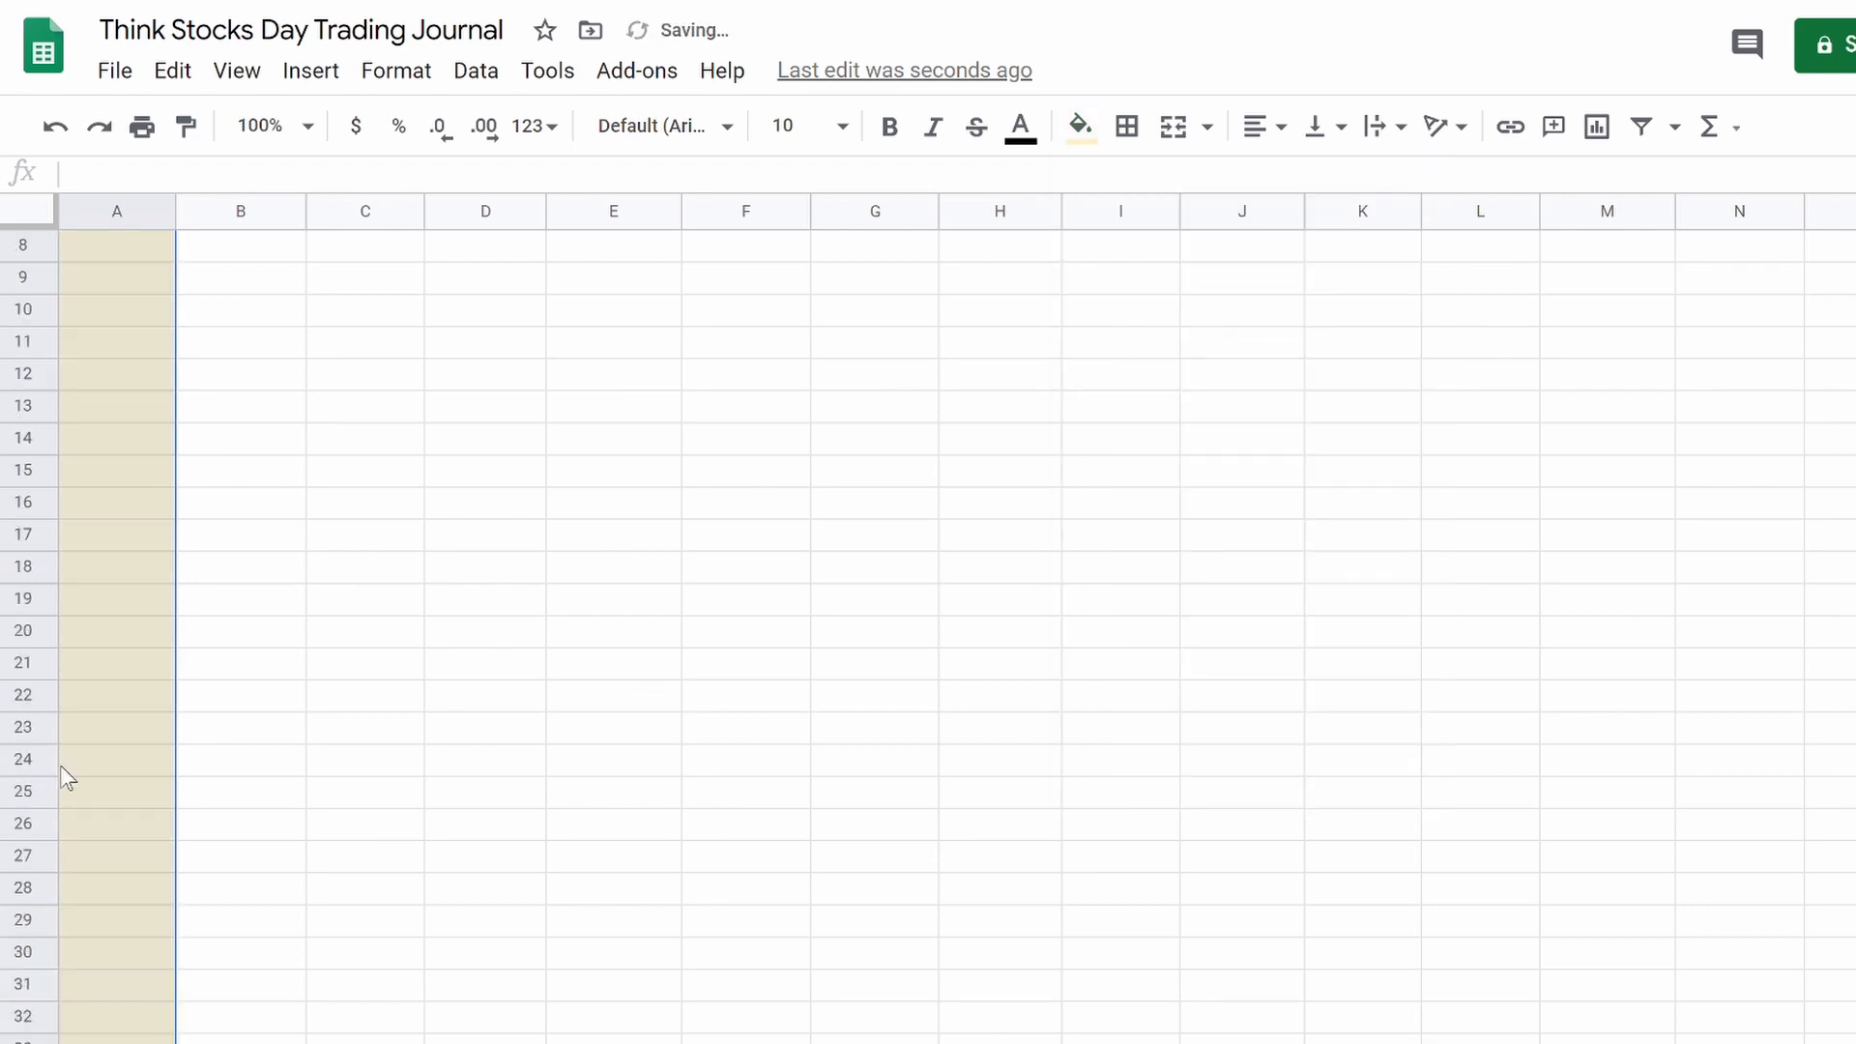
pyautogui.scroll(3, 60, 773)
pyautogui.scroll(-20, 184, 522)
pyautogui.scroll(3, 193, 548)
pyautogui.scroll(3, 141, 548)
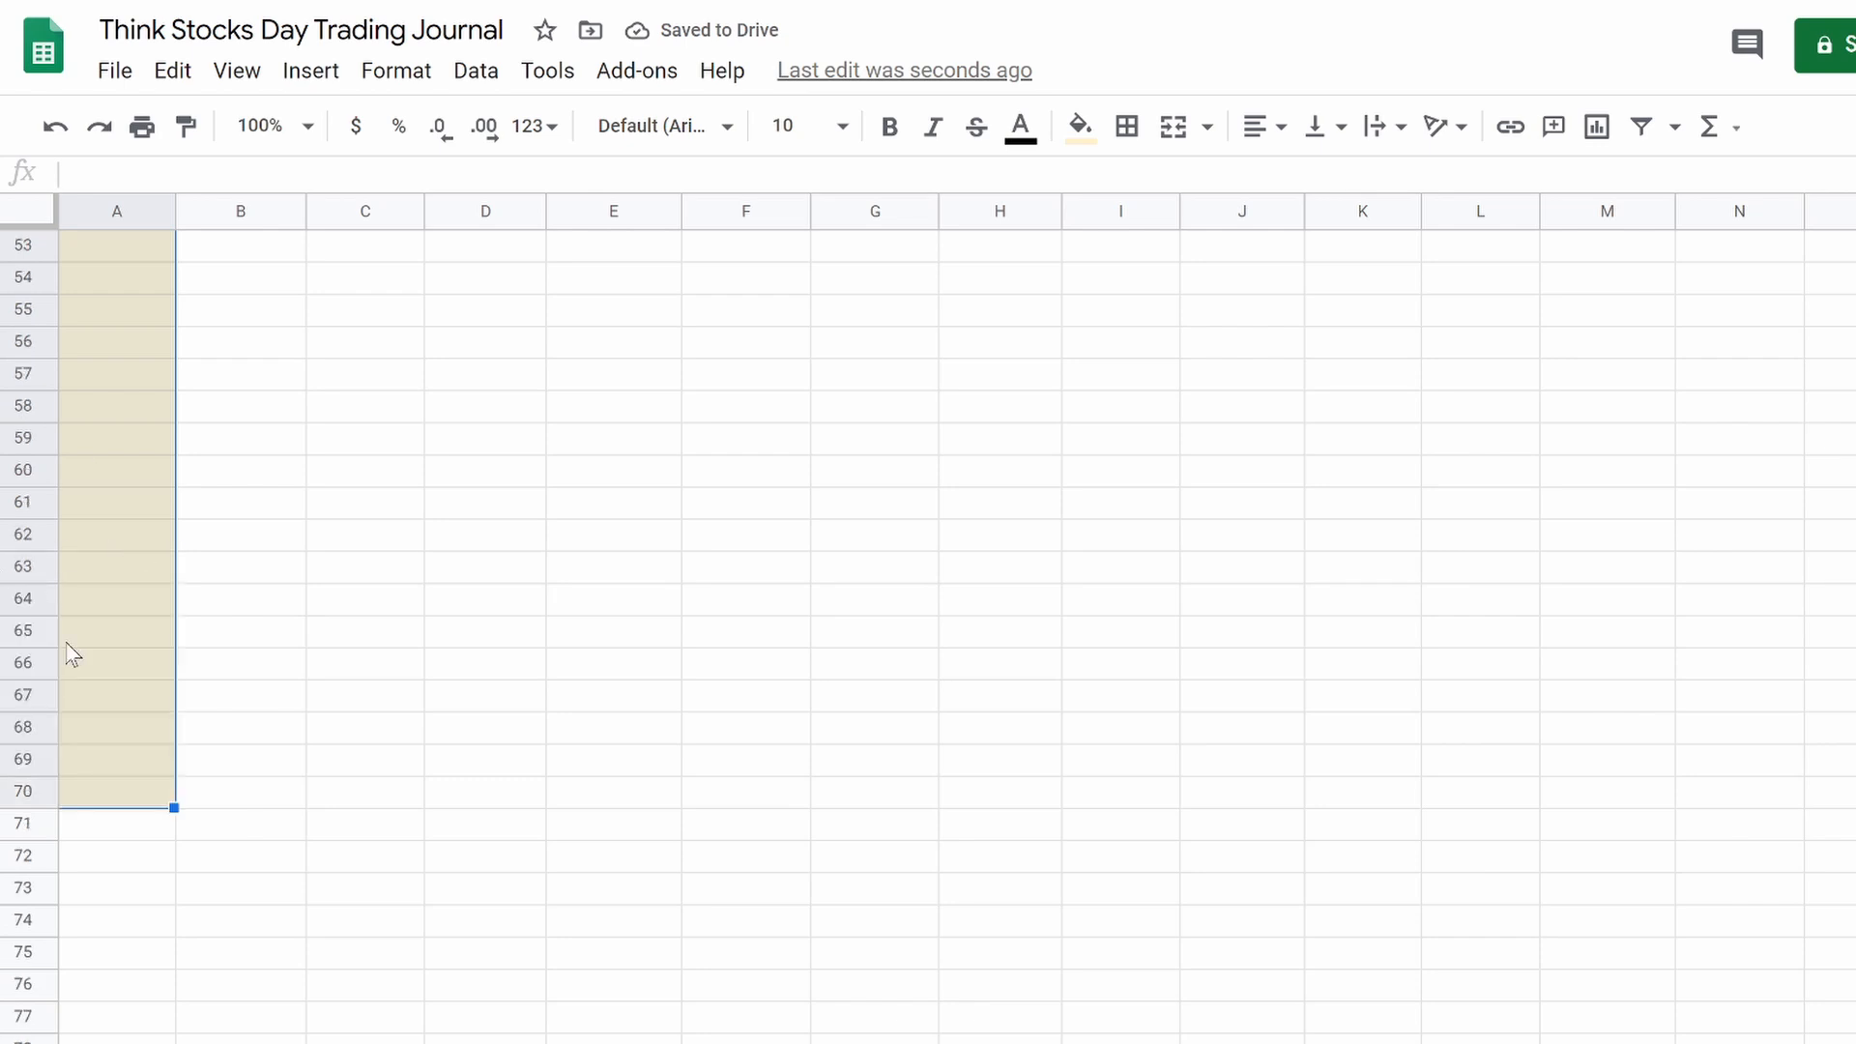
pyautogui.scroll(17, 97, 821)
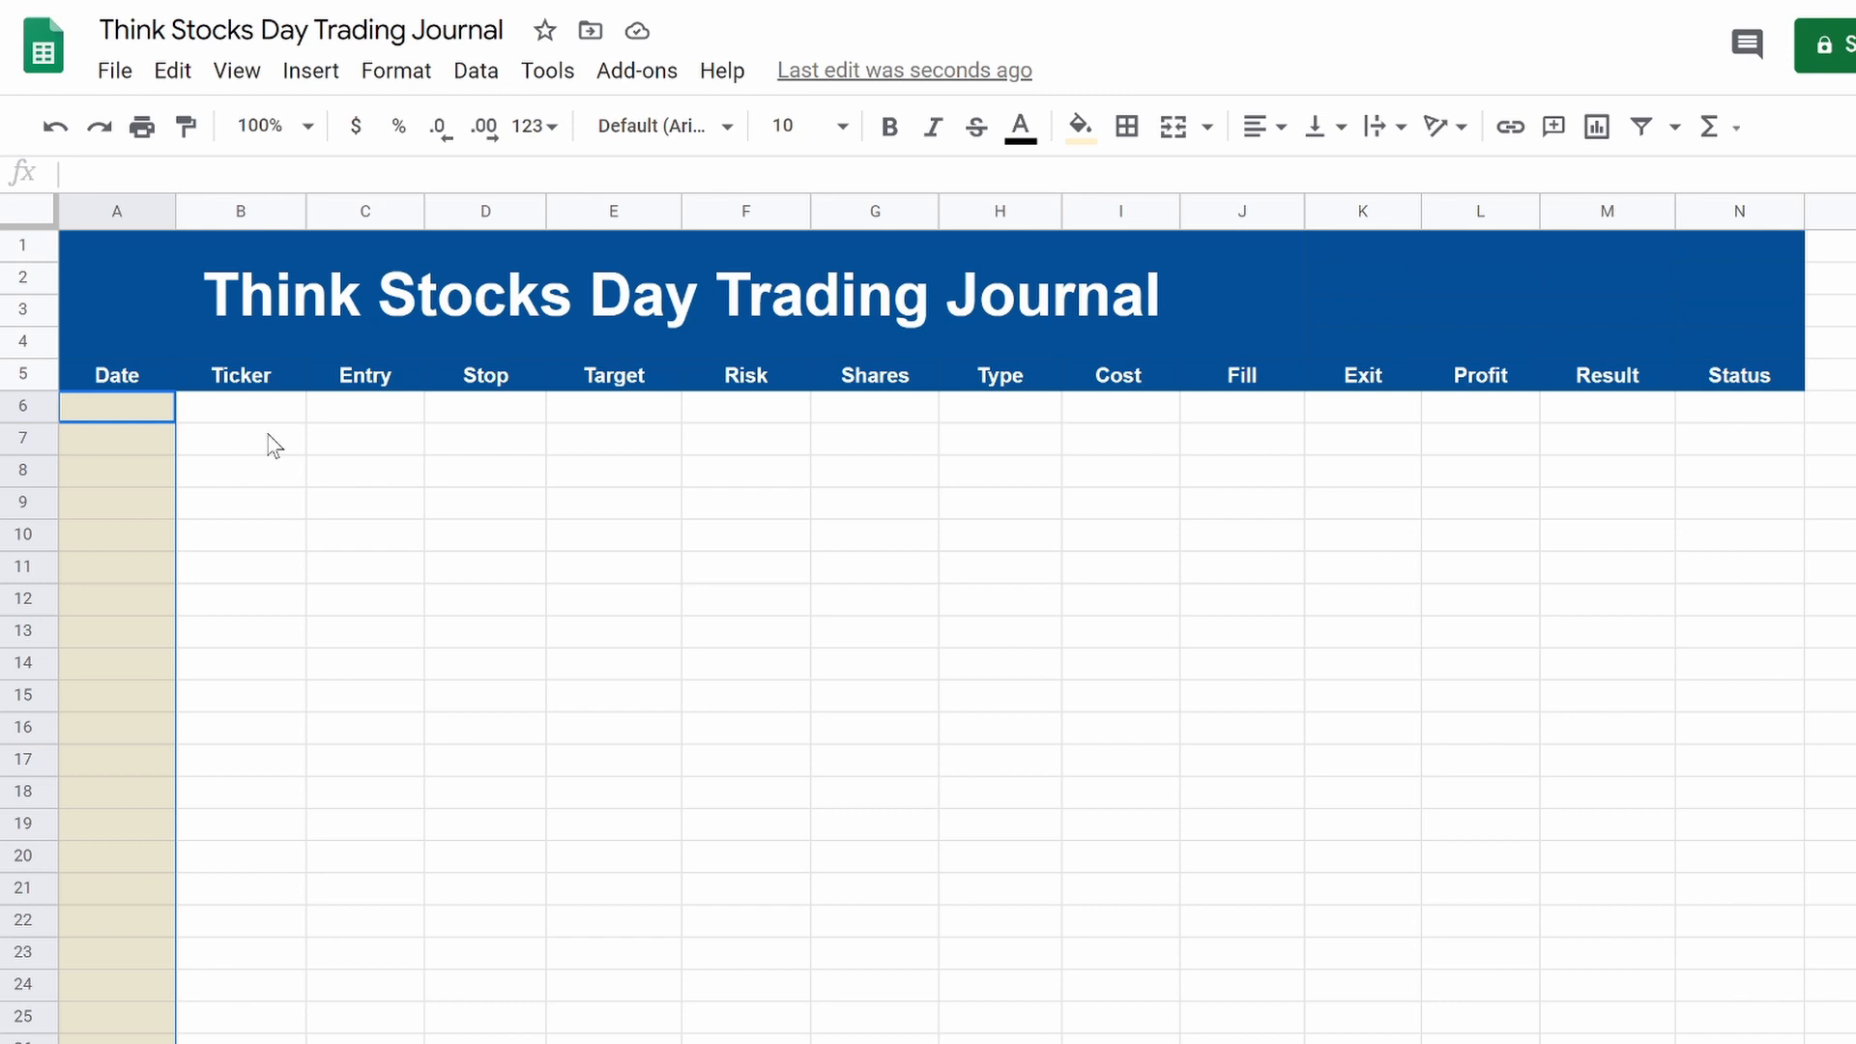
# Step: Fill the Ticker, Entry and Stop cells B6:D70 with a pale light blue
pyautogui.moveTo(253, 416); pyautogui.dragTo(464, 674)
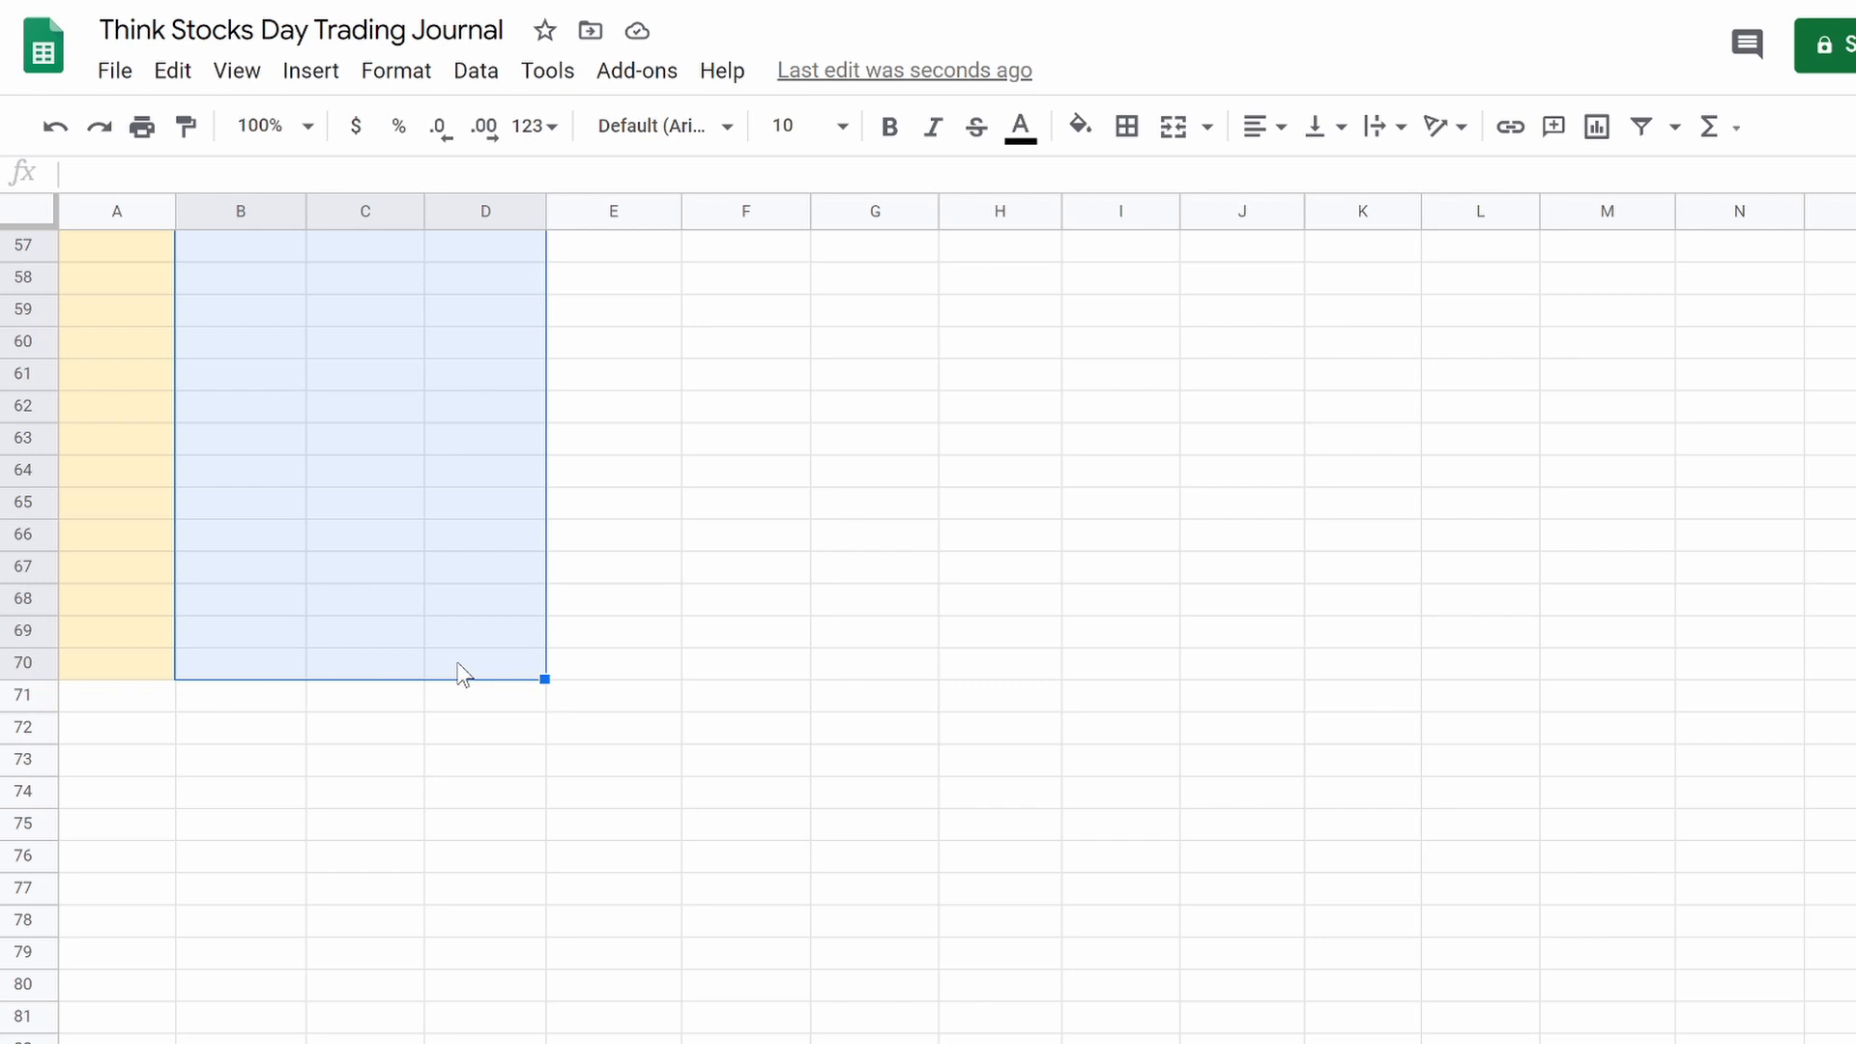
pyautogui.click(1084, 132)
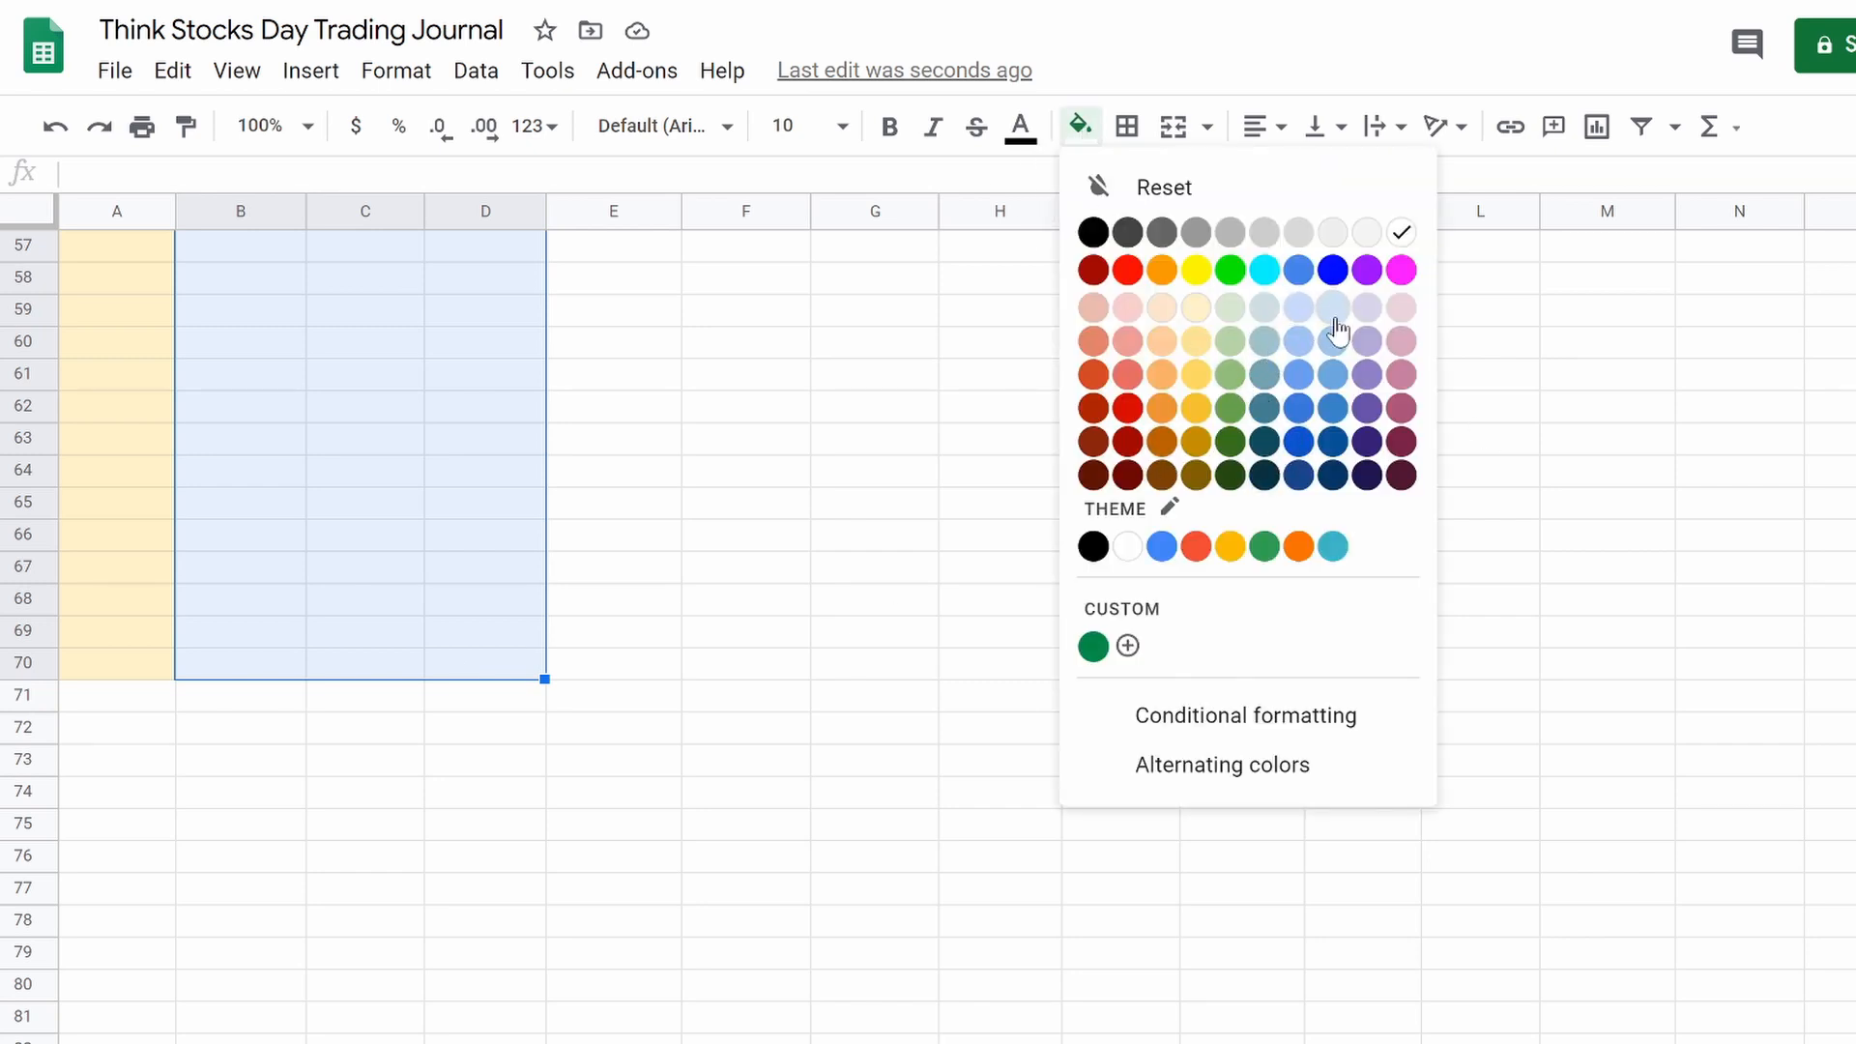
pyautogui.click(1307, 311)
pyautogui.click(770, 822)
pyautogui.scroll(15, 621, 688)
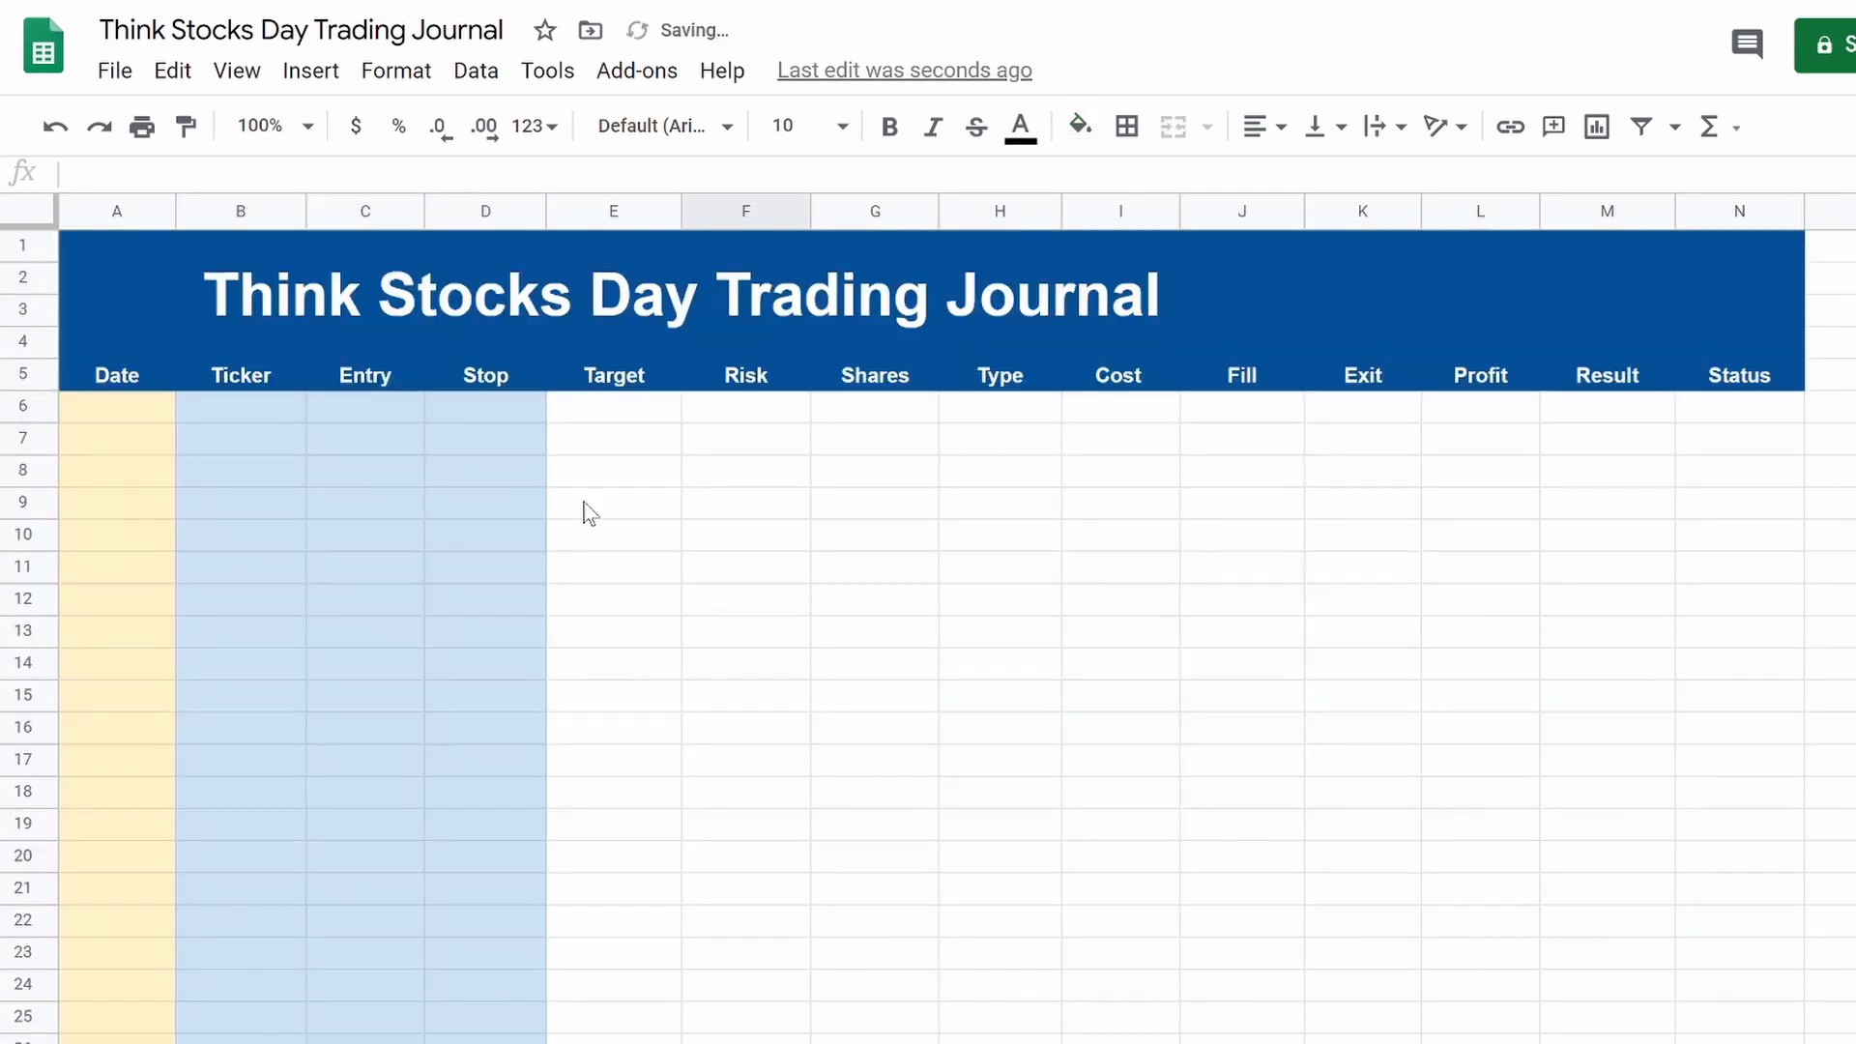
# Step: Fill the Target through Cost cells E6:I70 with the same light yellow as the Date column
pyautogui.moveTo(597, 416); pyautogui.dragTo(1172, 437)
pyautogui.moveTo(1242, 427); pyautogui.dragTo(1099, 721)
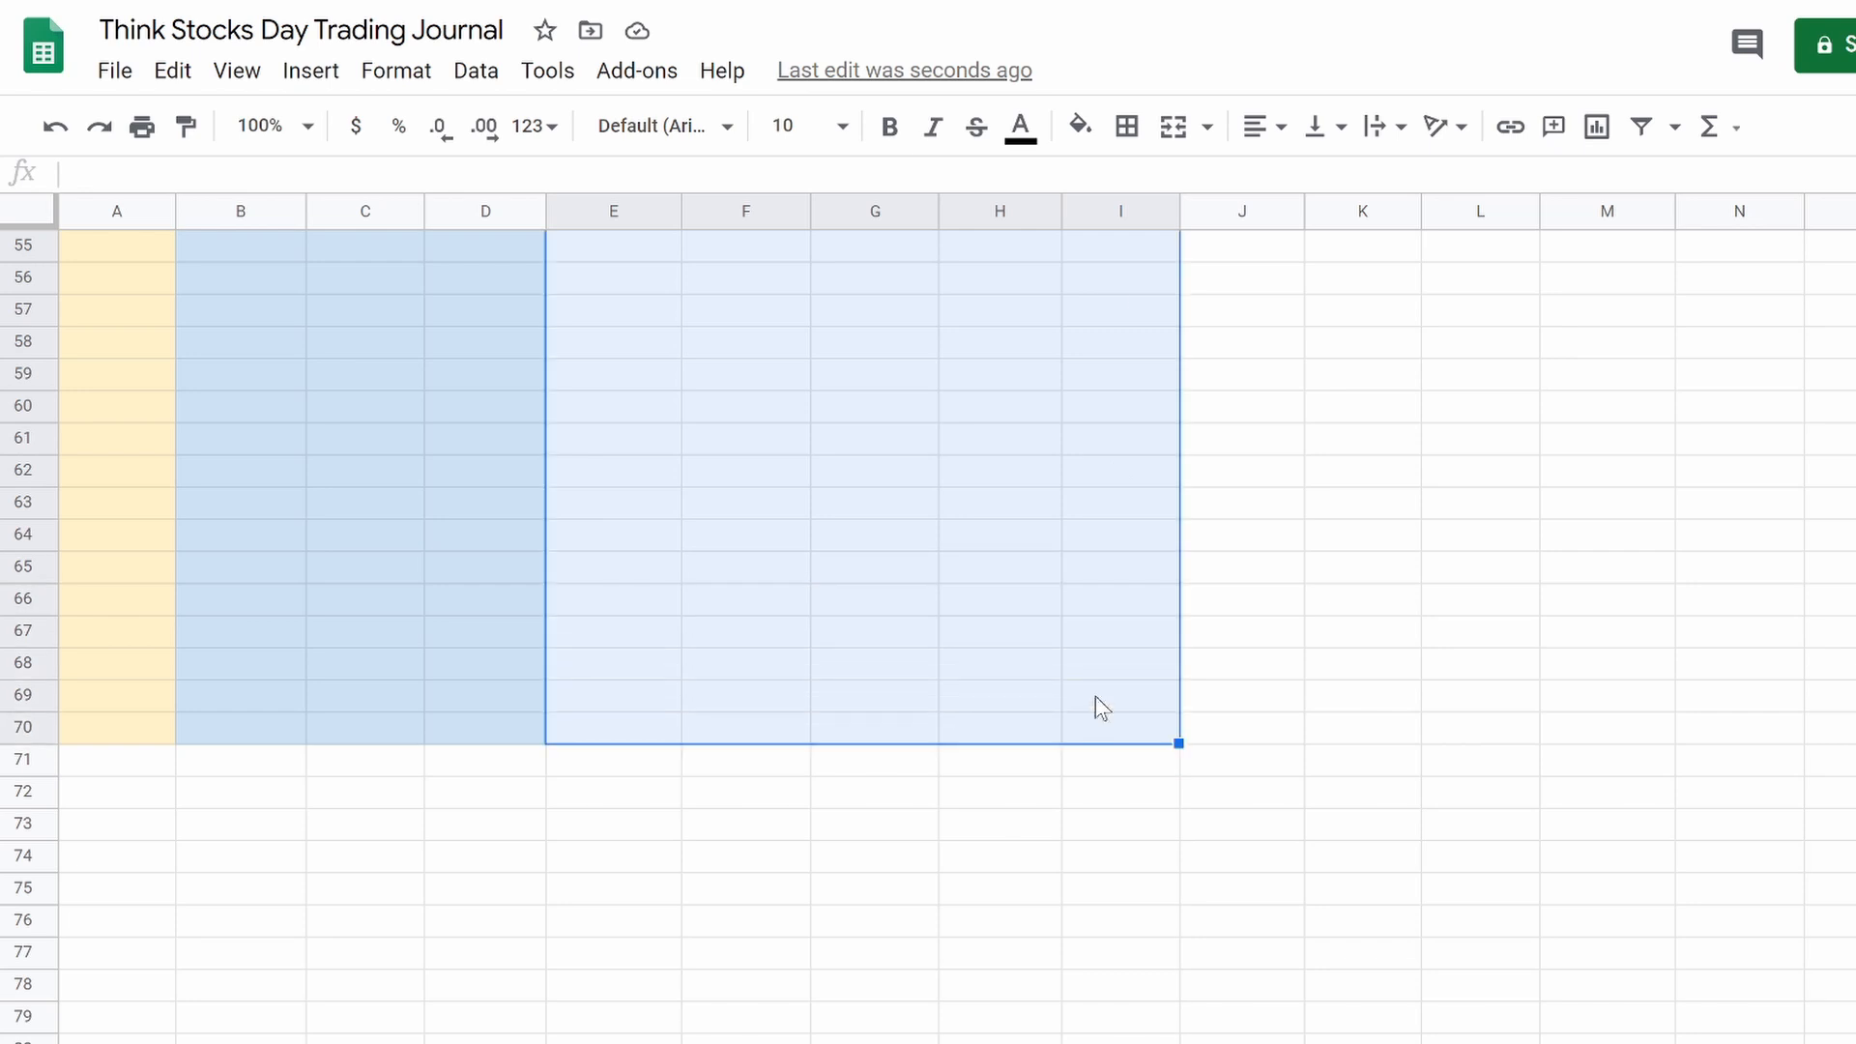
pyautogui.click(1080, 126)
pyautogui.click(1196, 308)
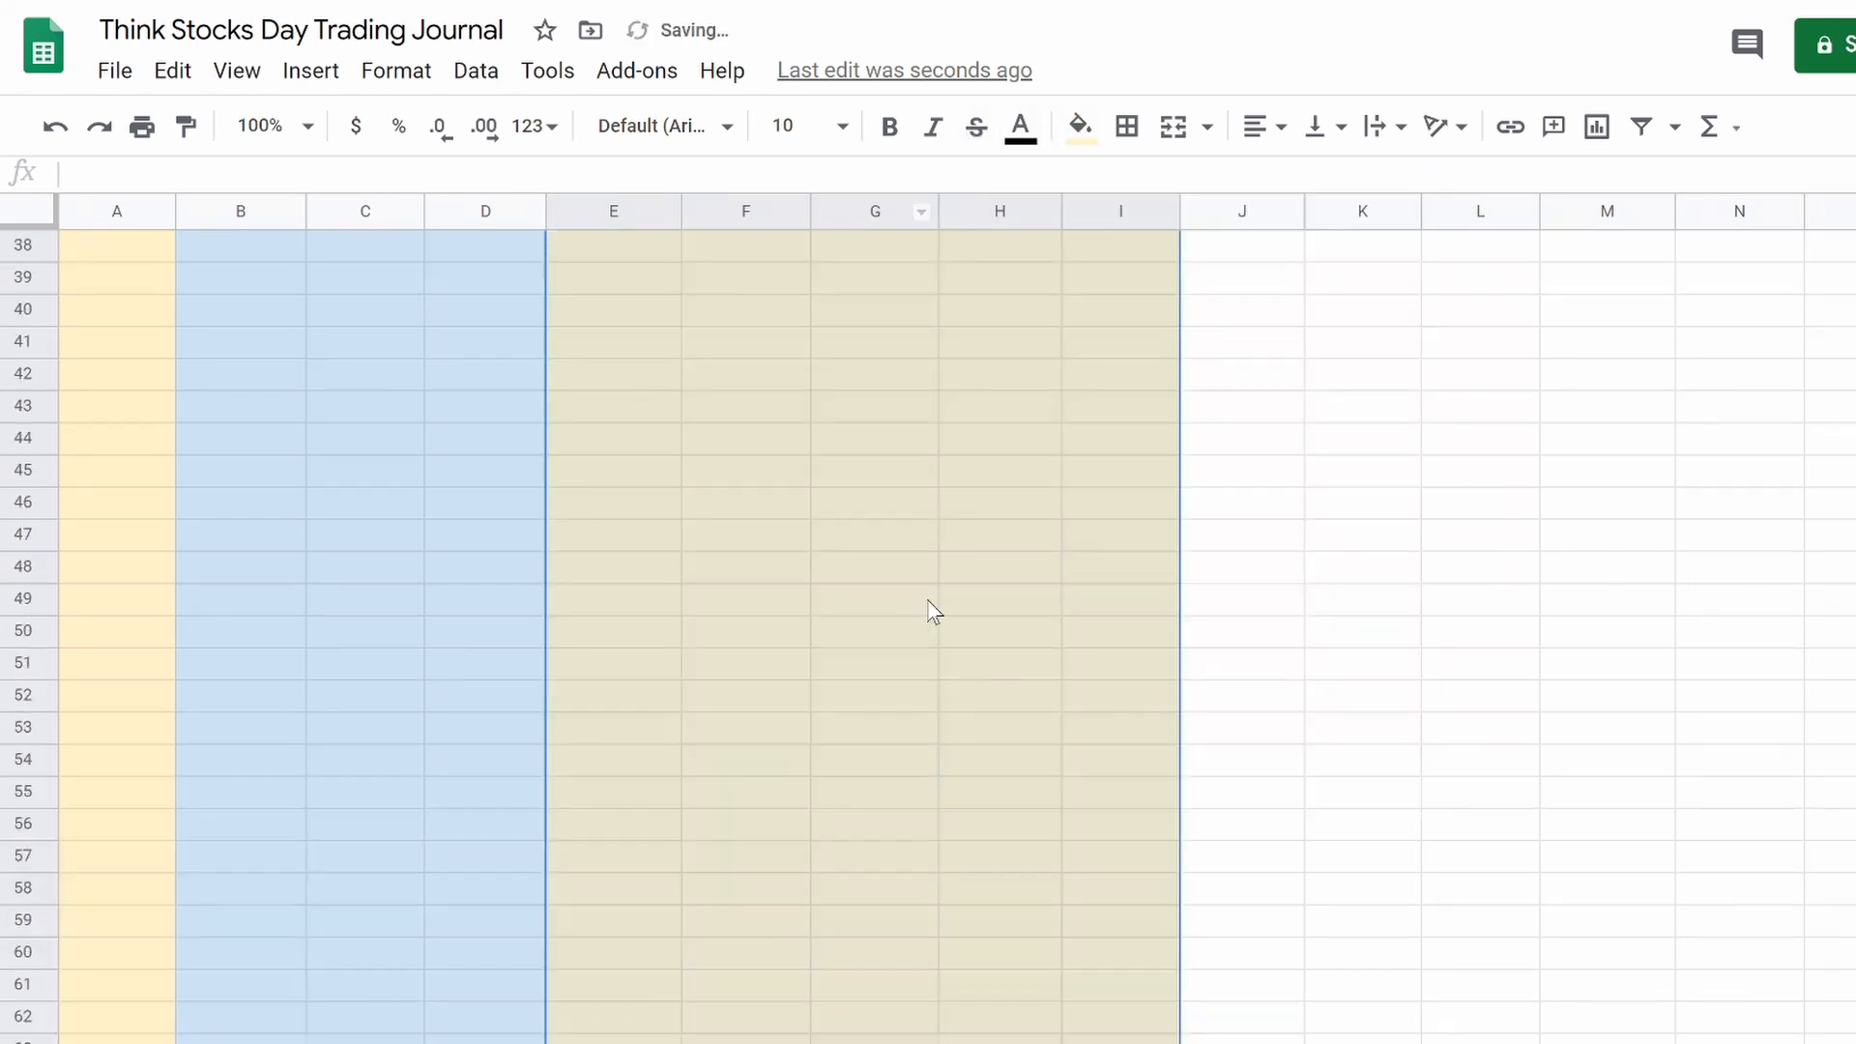
# Step: Try a pale cornflower blue fill on the Fill and Exit cells J6:K70
pyautogui.scroll(15, 932, 609)
pyautogui.moveTo(1262, 414); pyautogui.dragTo(1373, 794)
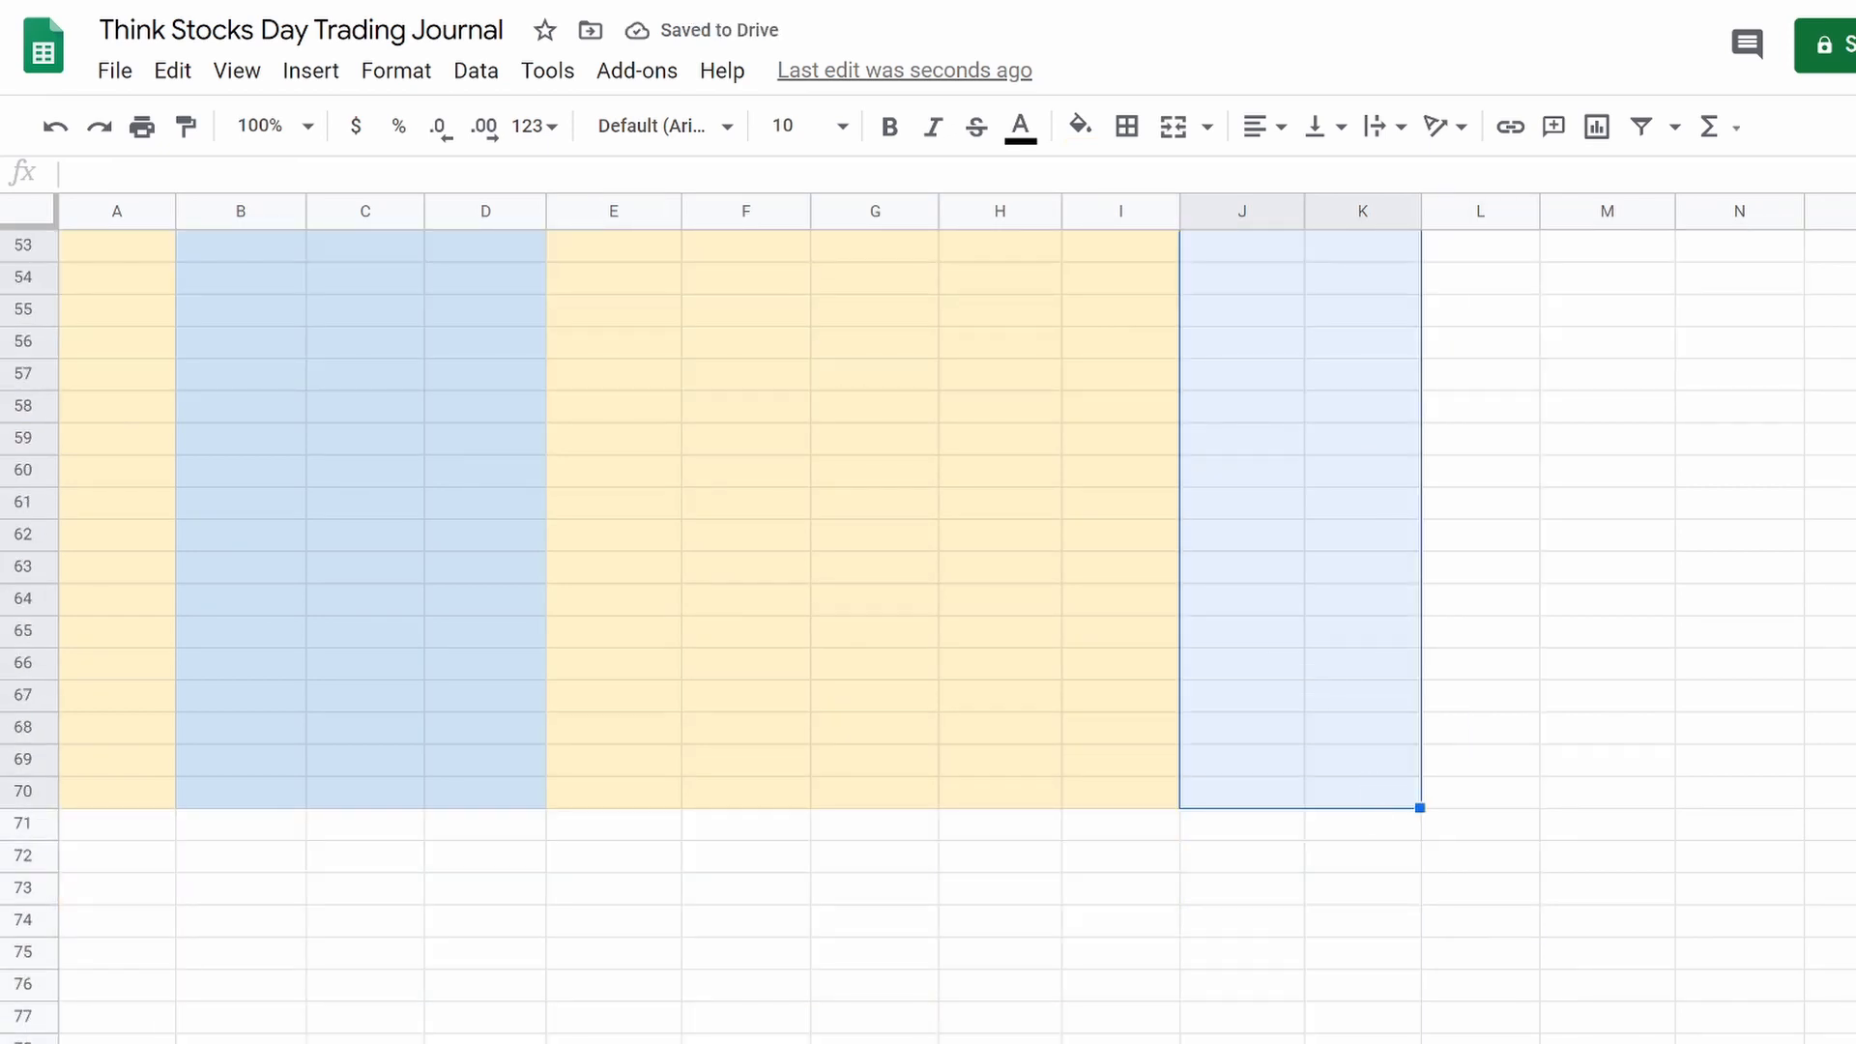
pyautogui.click(1080, 125)
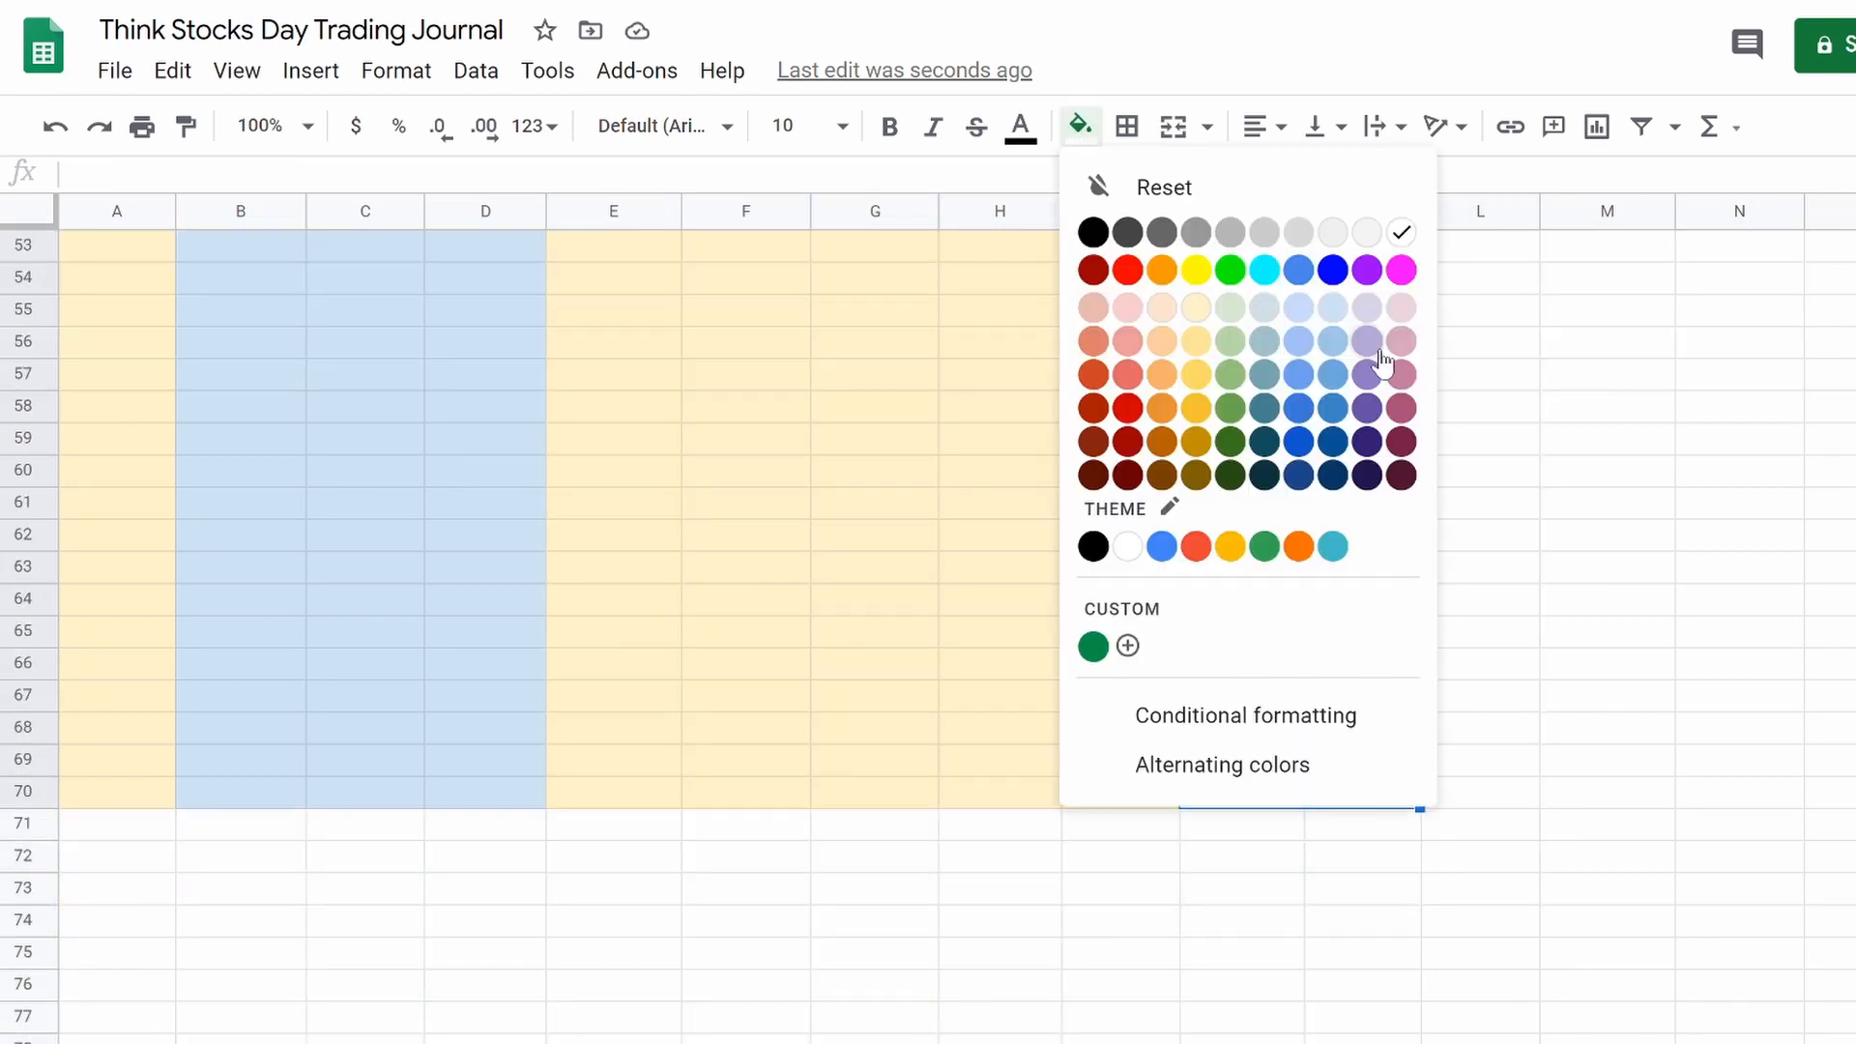
pyautogui.click(1301, 309)
pyautogui.click(1481, 799)
pyautogui.keyDown('shift'); pyautogui.click(1587, 802); pyautogui.keyUp('shift')
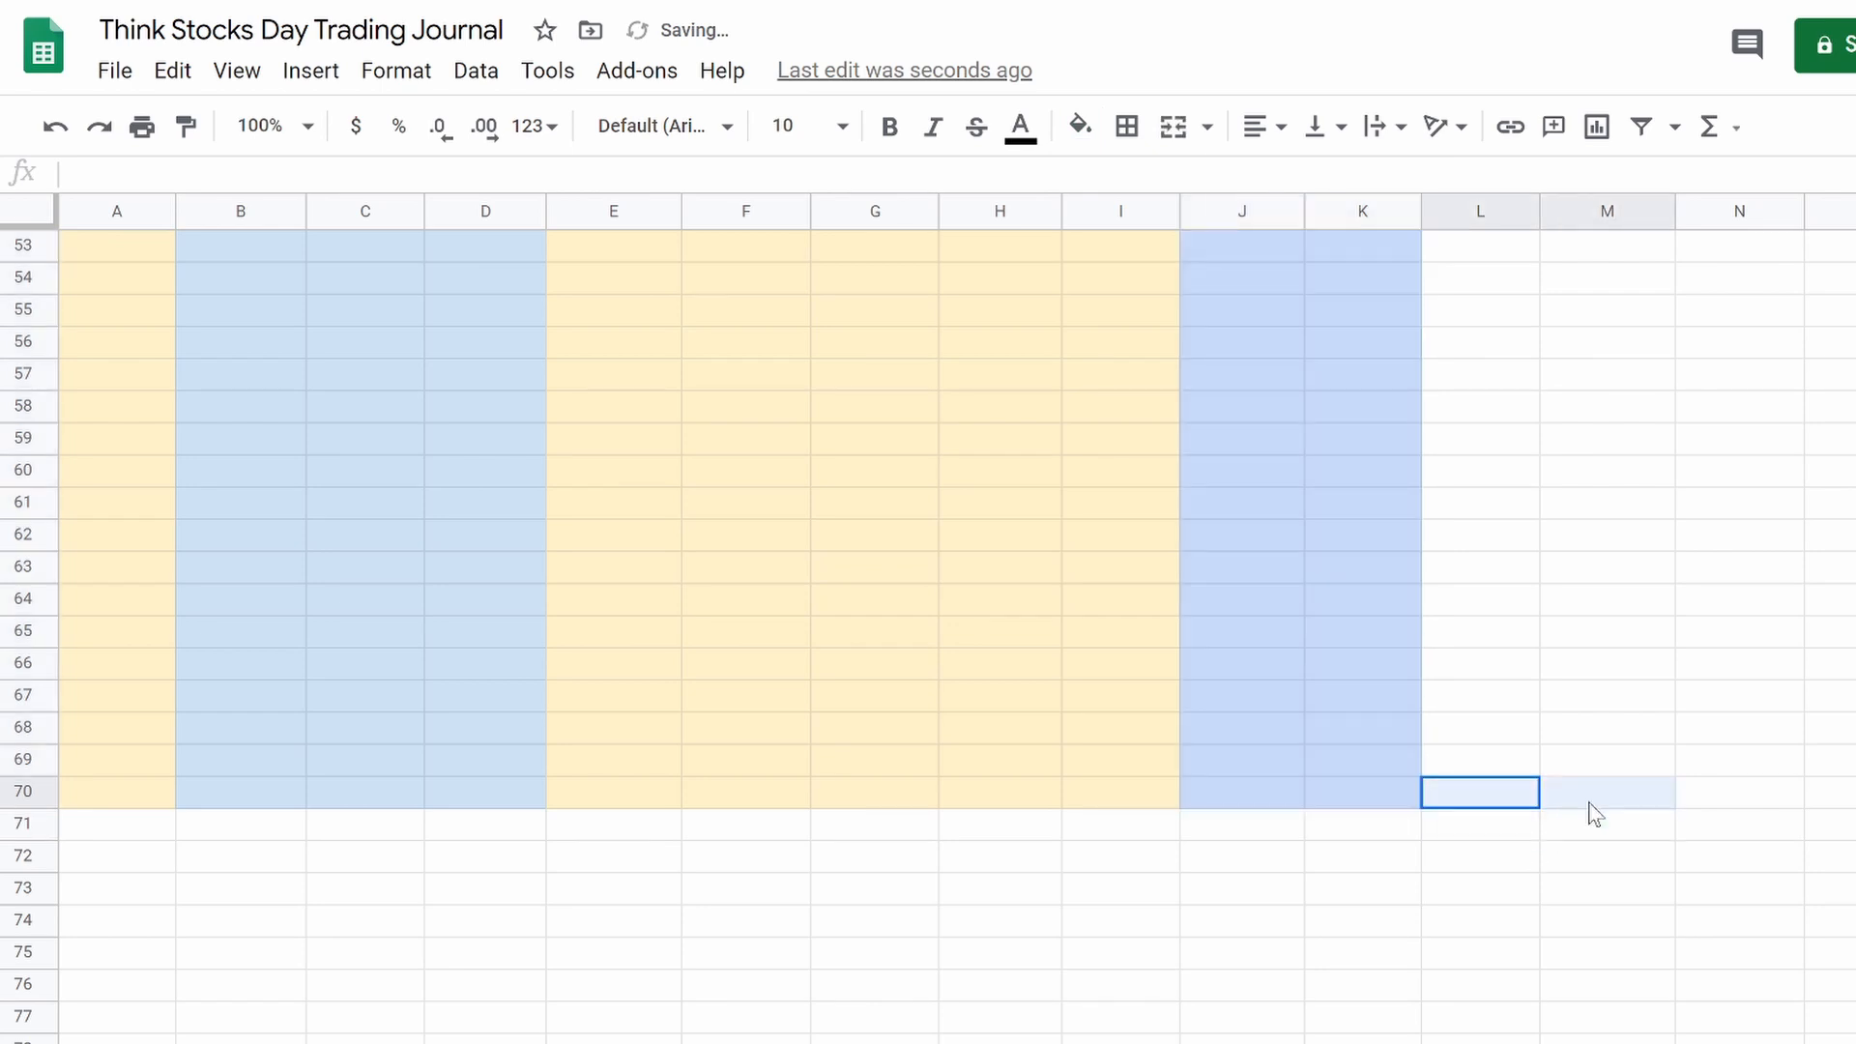
# Step: Fill the Fill and Exit cells J6:K70 with the same light blue as columns B to D
pyautogui.moveTo(1385, 803)
pyautogui.mouseDown()
pyautogui.moveTo(1309, 629)
pyautogui.moveTo(1295, 217)
pyautogui.moveTo(1280, 837)
pyautogui.moveTo(1271, 410)
pyautogui.mouseUp()
pyautogui.click(1080, 127)
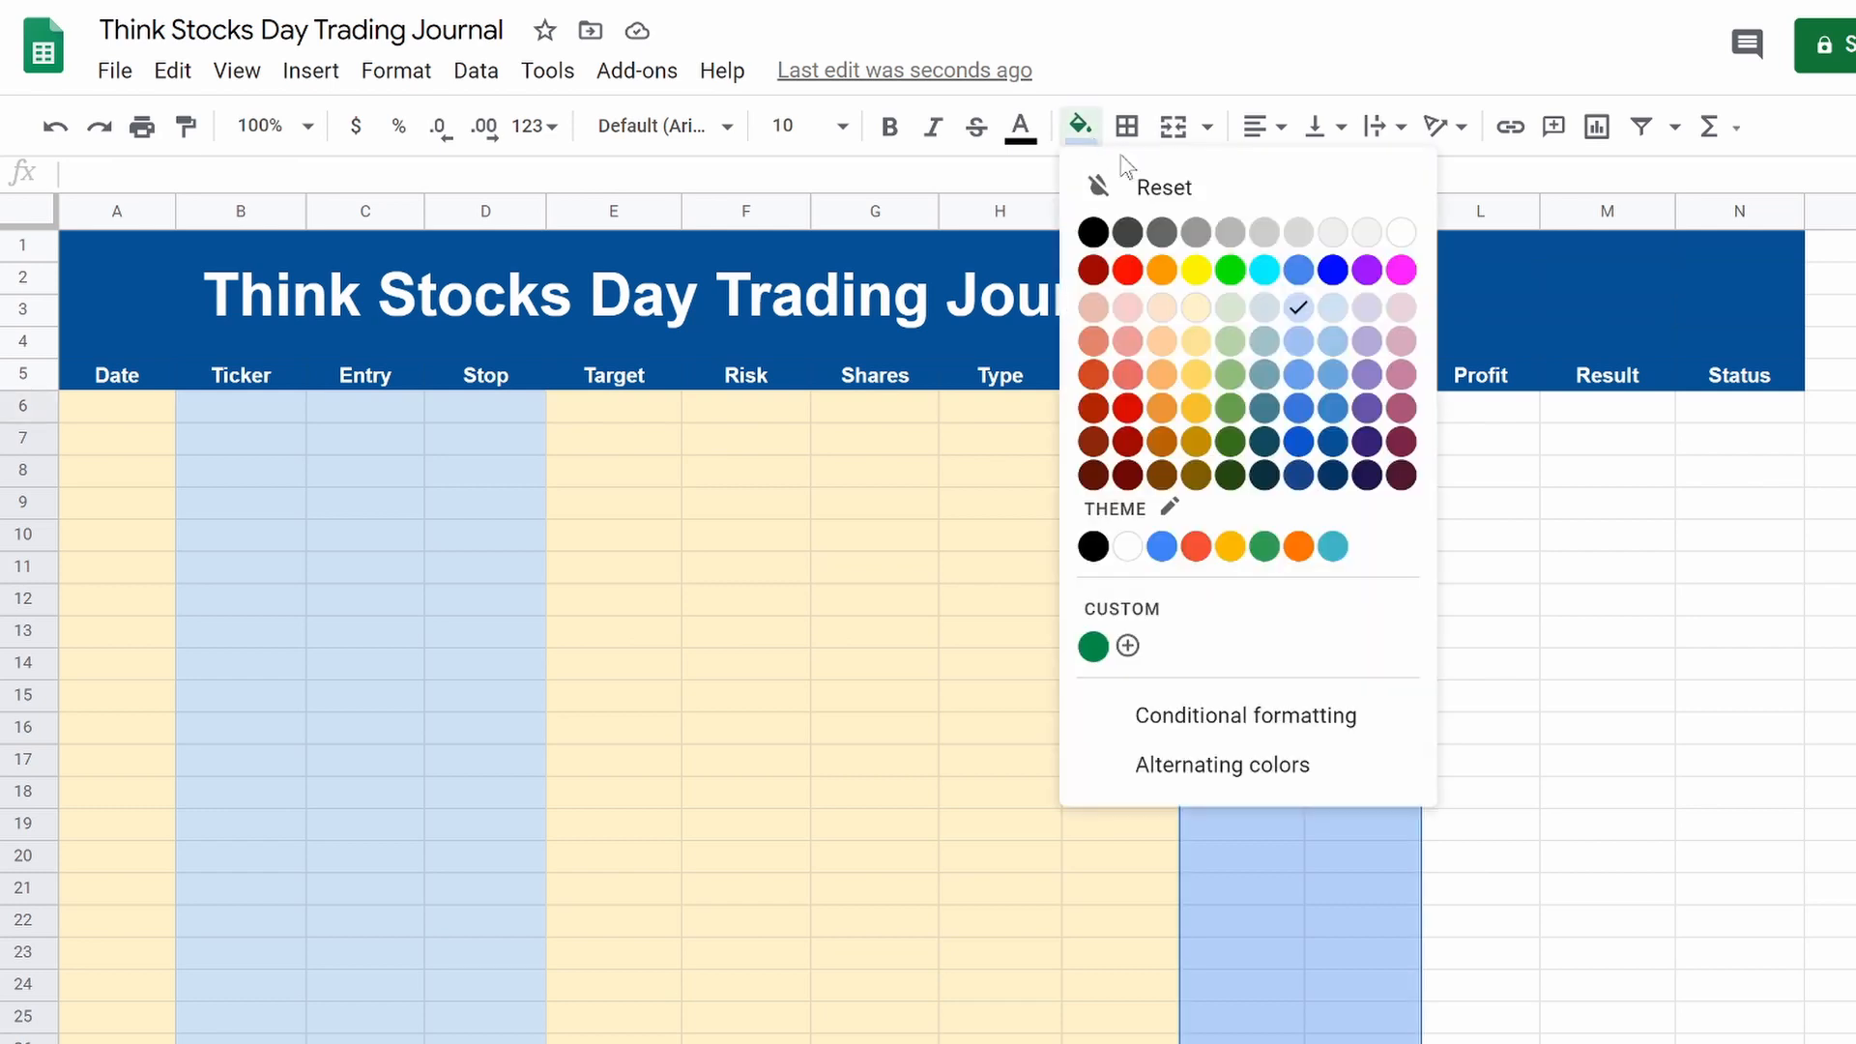
pyautogui.click(1328, 309)
# Step: Fill the Profit, Result and Status cells L6:N70 with light yellow 3
pyautogui.moveTo(1493, 411)
pyautogui.mouseDown()
pyautogui.moveTo(1745, 456)
pyautogui.moveTo(1740, 1039)
pyautogui.moveTo(1657, 1032)
pyautogui.moveTo(1715, 945)
pyautogui.moveTo(1762, 667)
pyautogui.mouseUp()
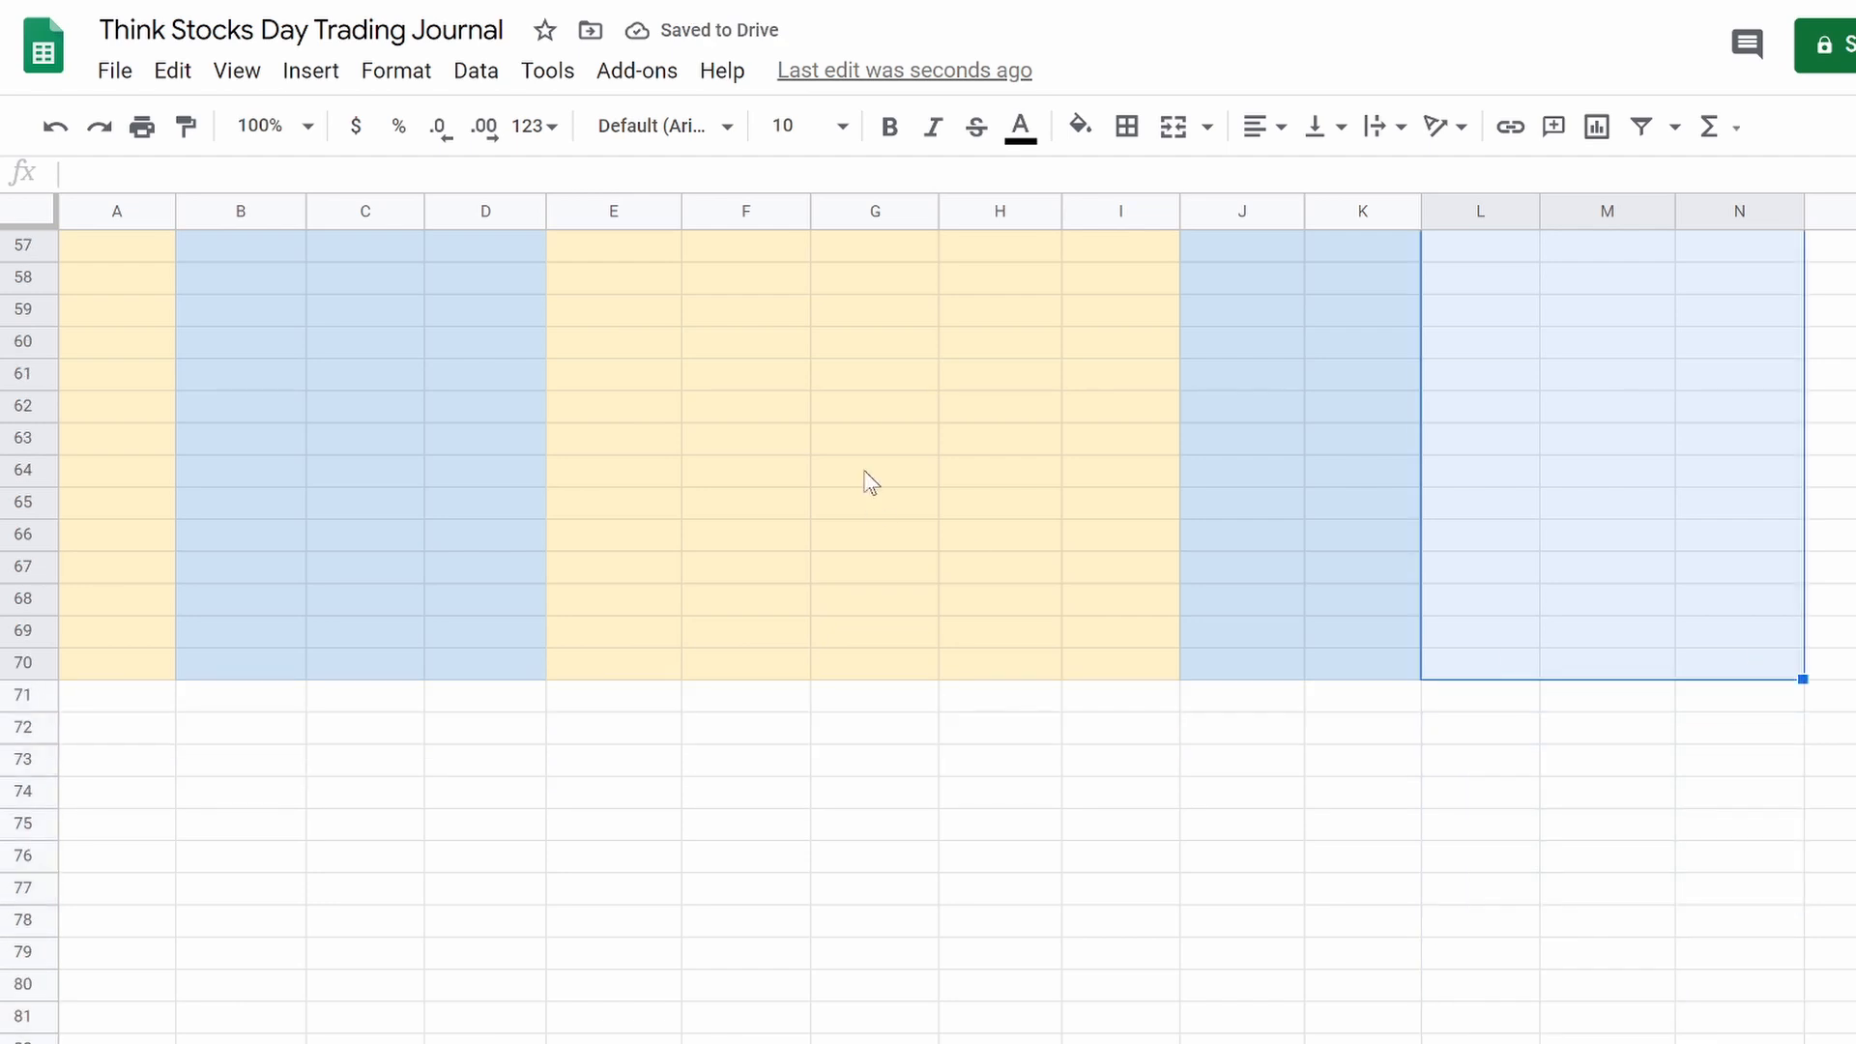
pyautogui.click(1079, 126)
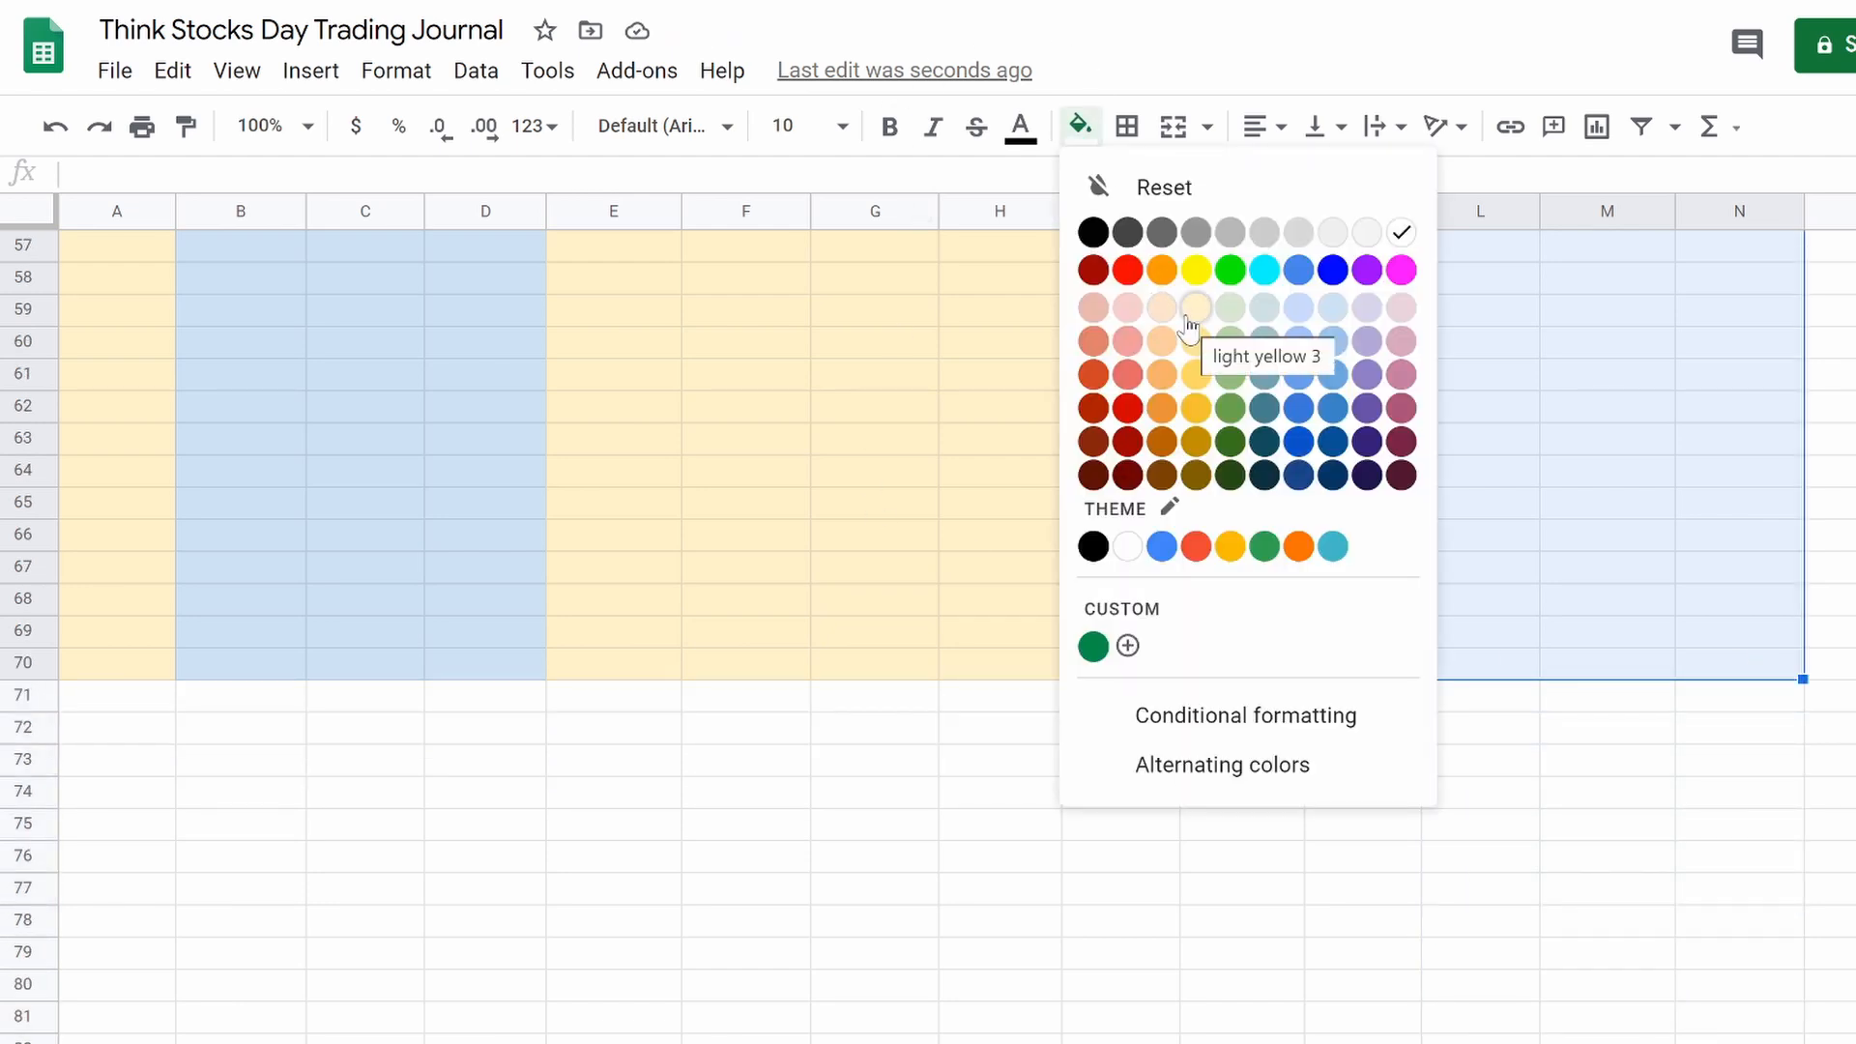
pyautogui.click(1189, 319)
pyautogui.click(870, 761)
pyautogui.scroll(18, 870, 756)
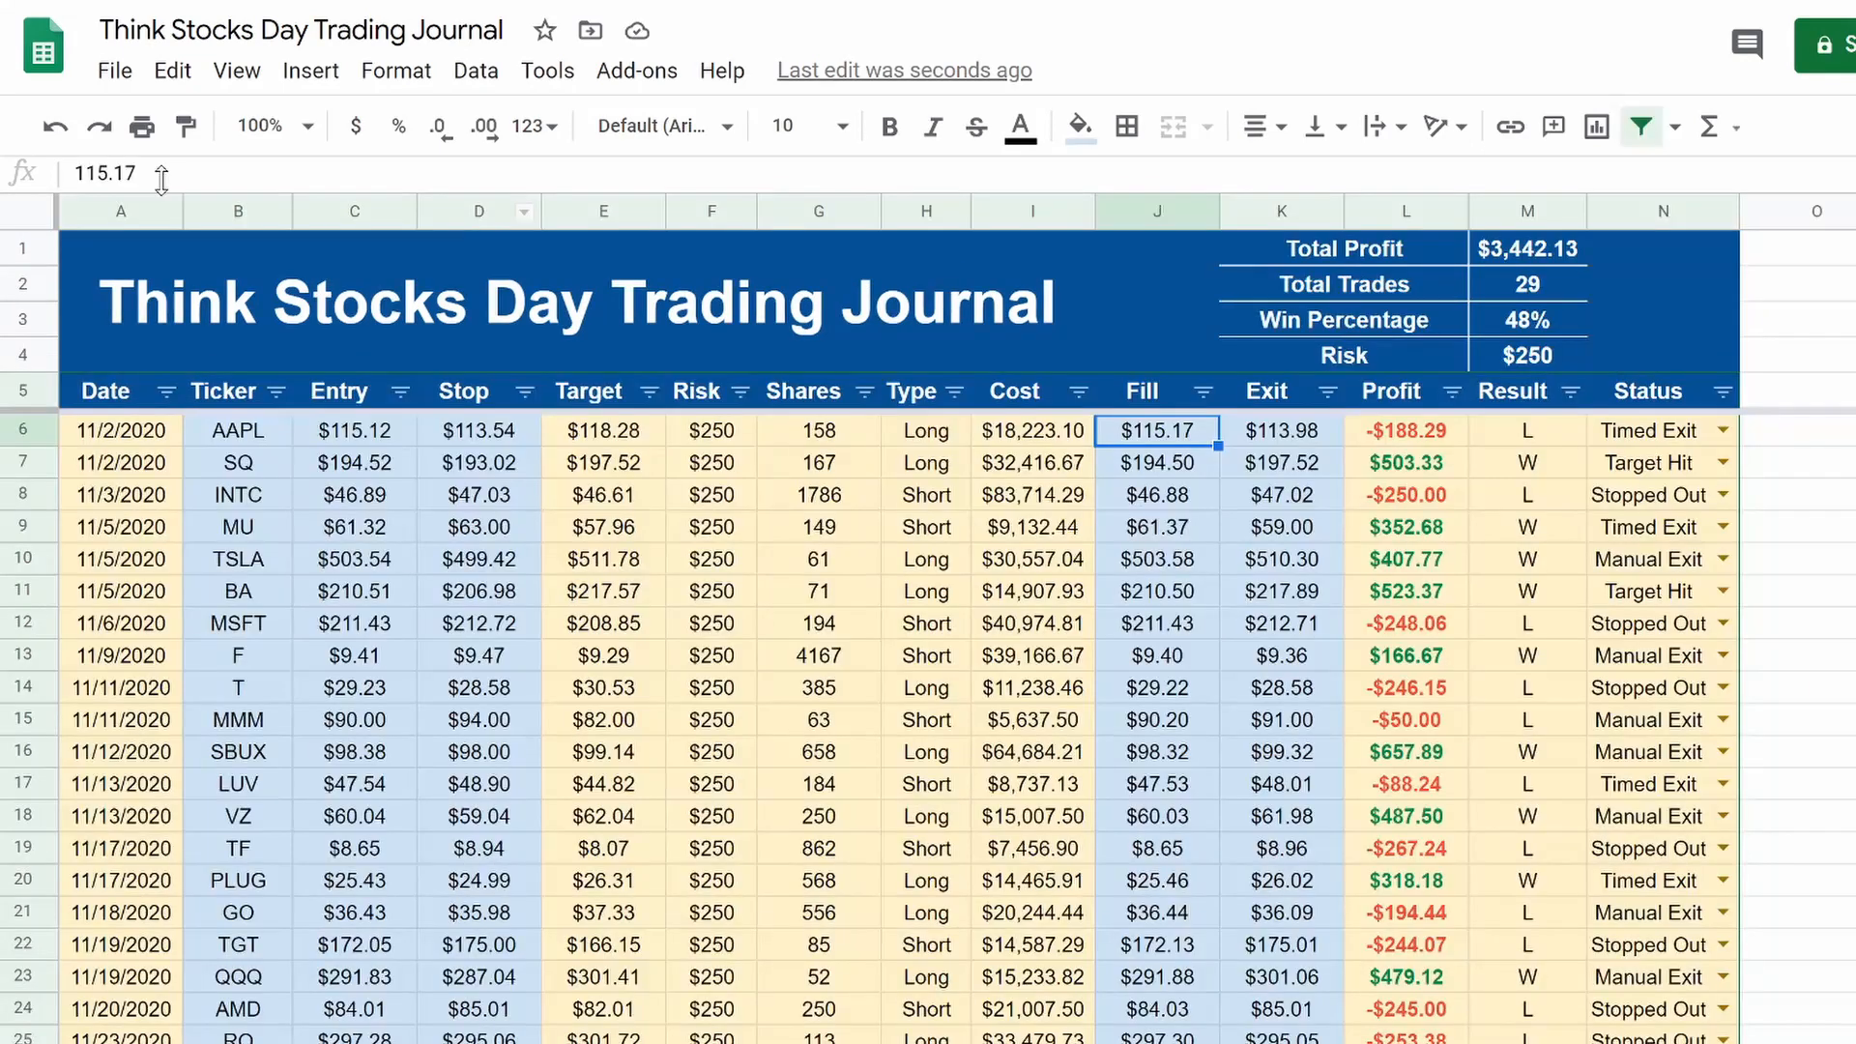
# Step: Freeze rows 1 to 5 of the new sheet so the title and headings stay in place while scrolling
pyautogui.scroll(-20, 513, 406)
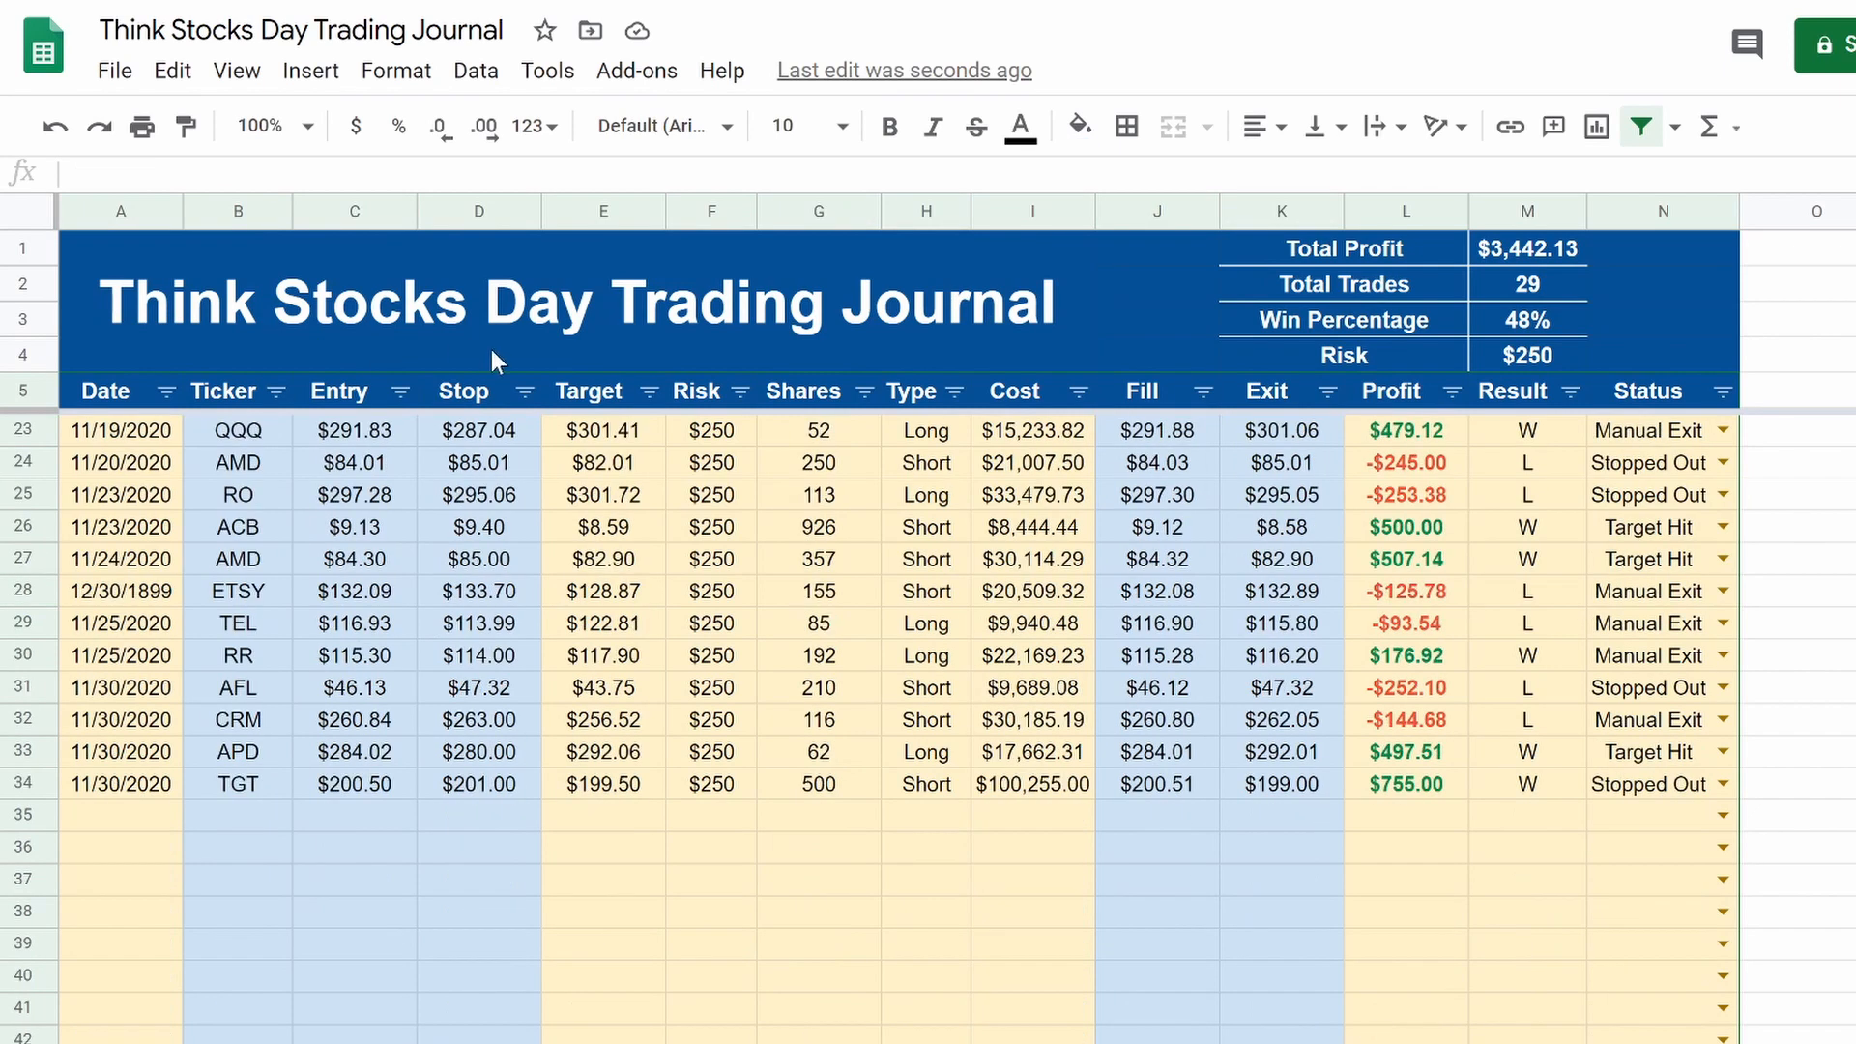
pyautogui.scroll(20, 523, 663)
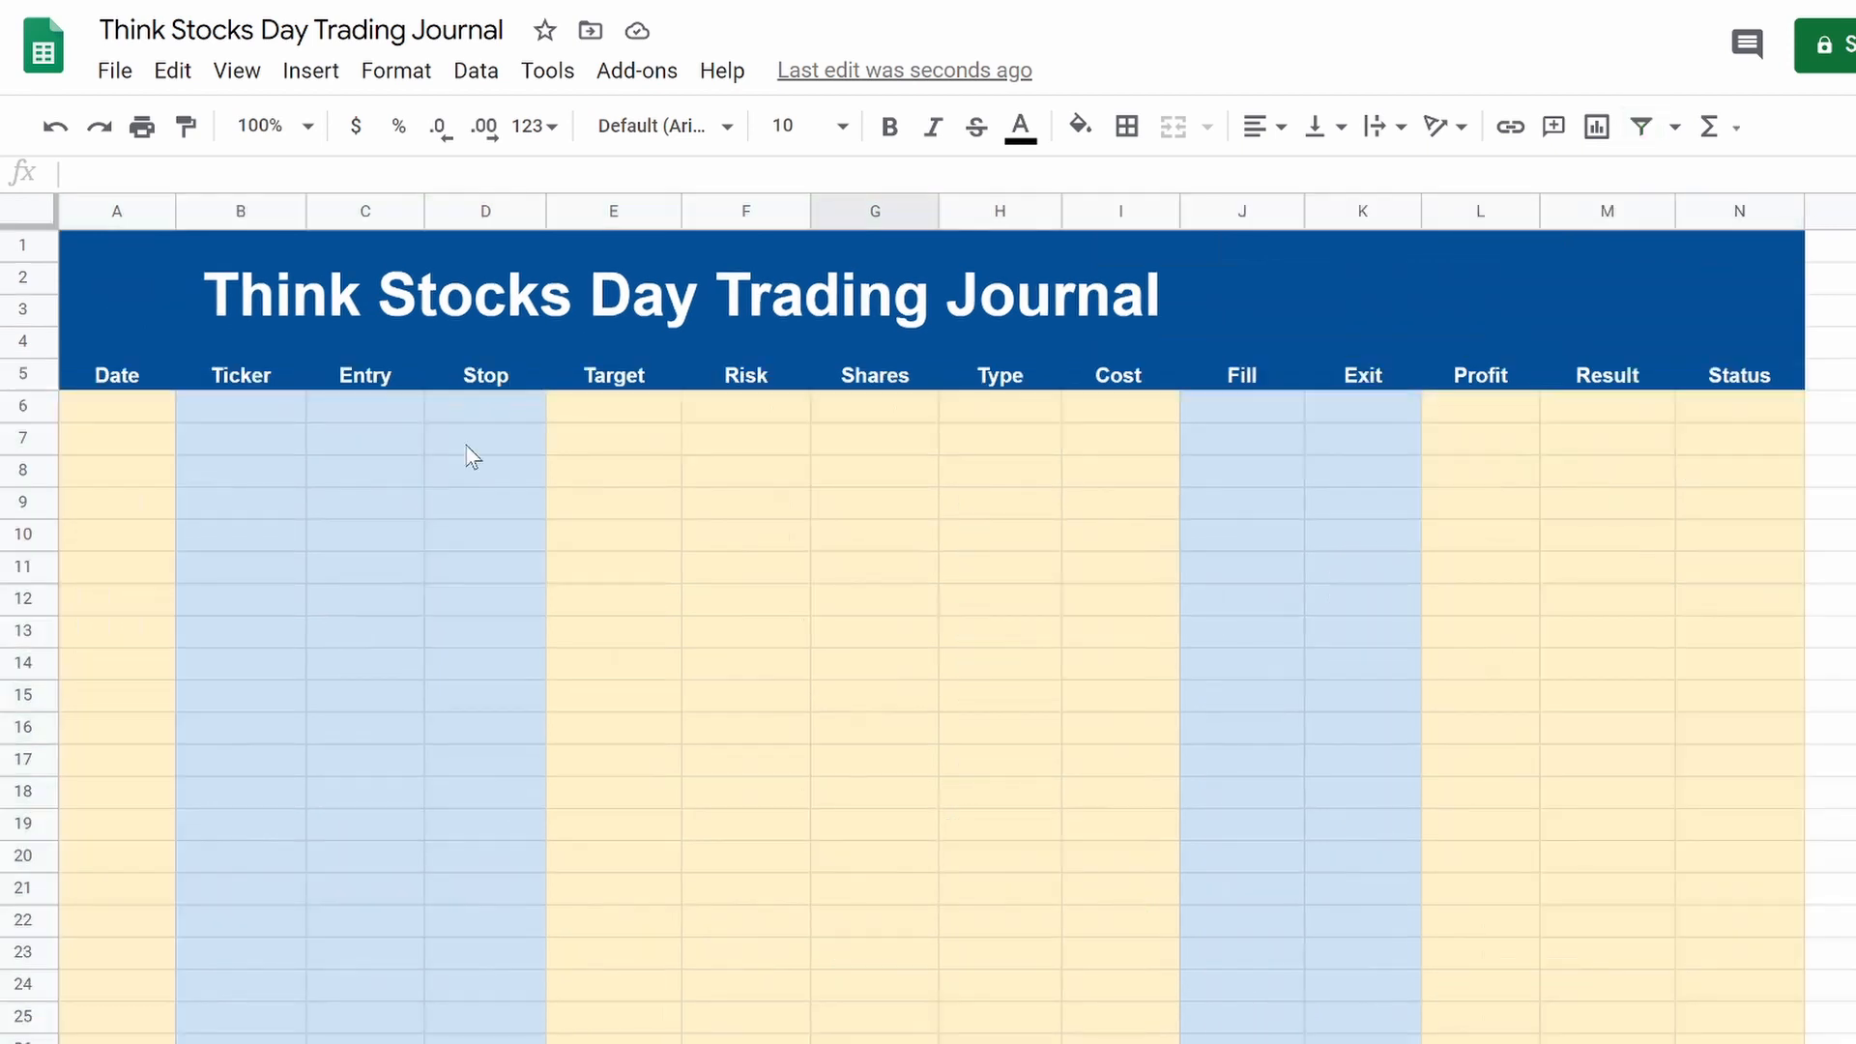
pyautogui.scroll(-10, 486, 426)
pyautogui.scroll(10, 520, 257)
pyautogui.scroll(-3, 606, 228)
pyautogui.scroll(3, 150, 438)
pyautogui.moveTo(39, 230); pyautogui.dragTo(38, 381)
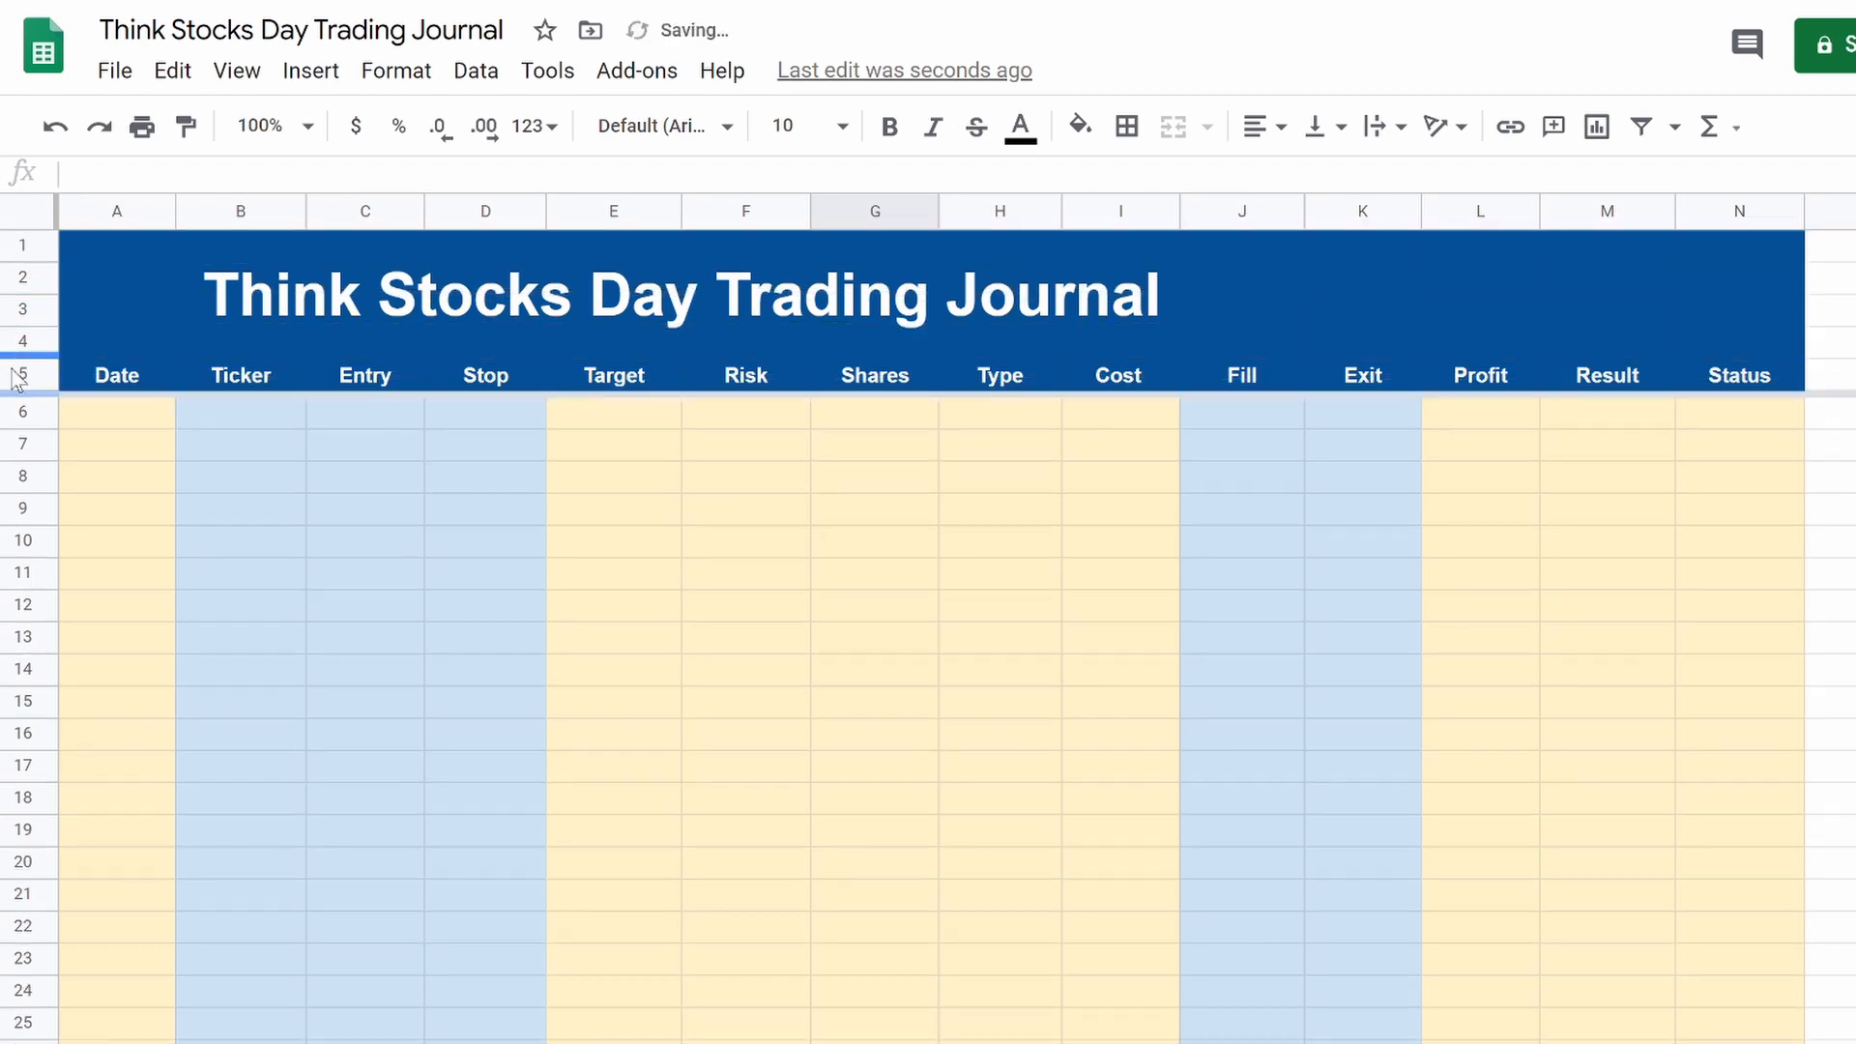
pyautogui.scroll(-20, 474, 483)
pyautogui.scroll(20, 493, 538)
pyautogui.scroll(-6, 493, 532)
pyautogui.scroll(6, 416, 464)
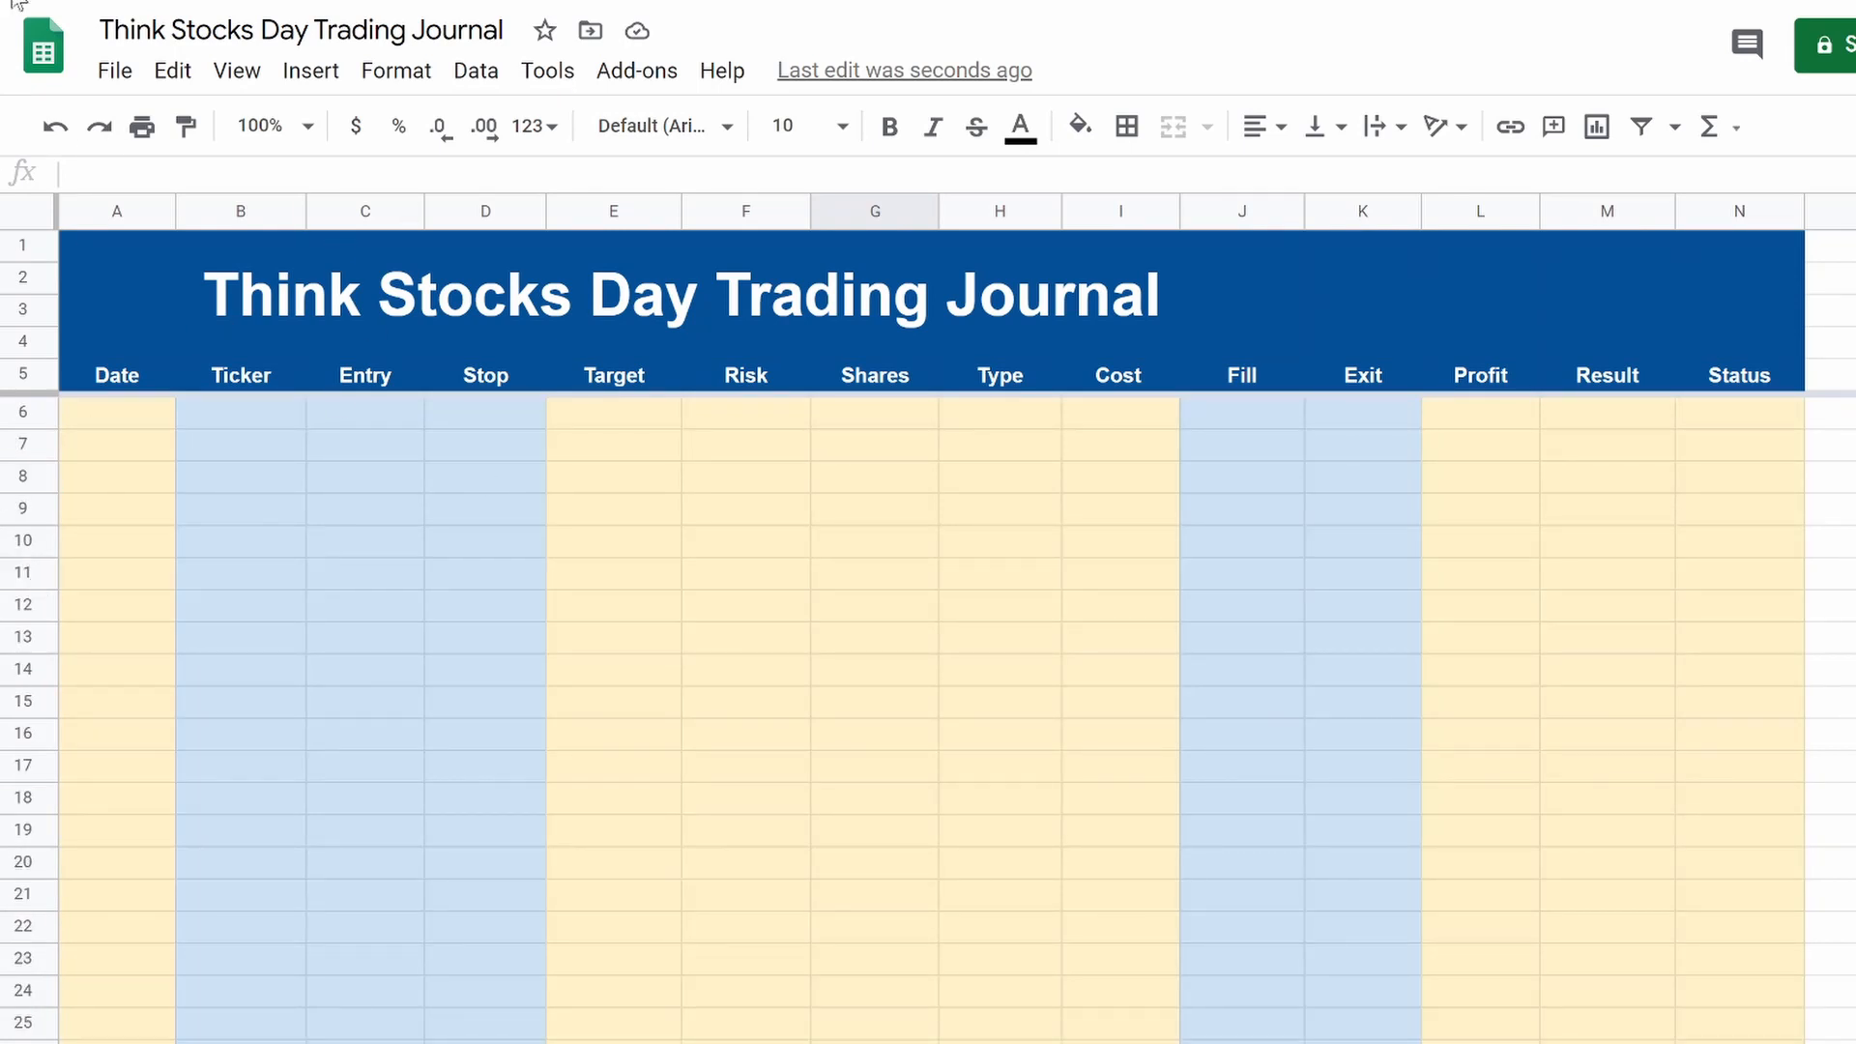
# Step: Begin the Target formula in E6 with =if(isblank(D6),"" so it returns an empty text when the Stop cell is blank
pyautogui.click(611, 423)
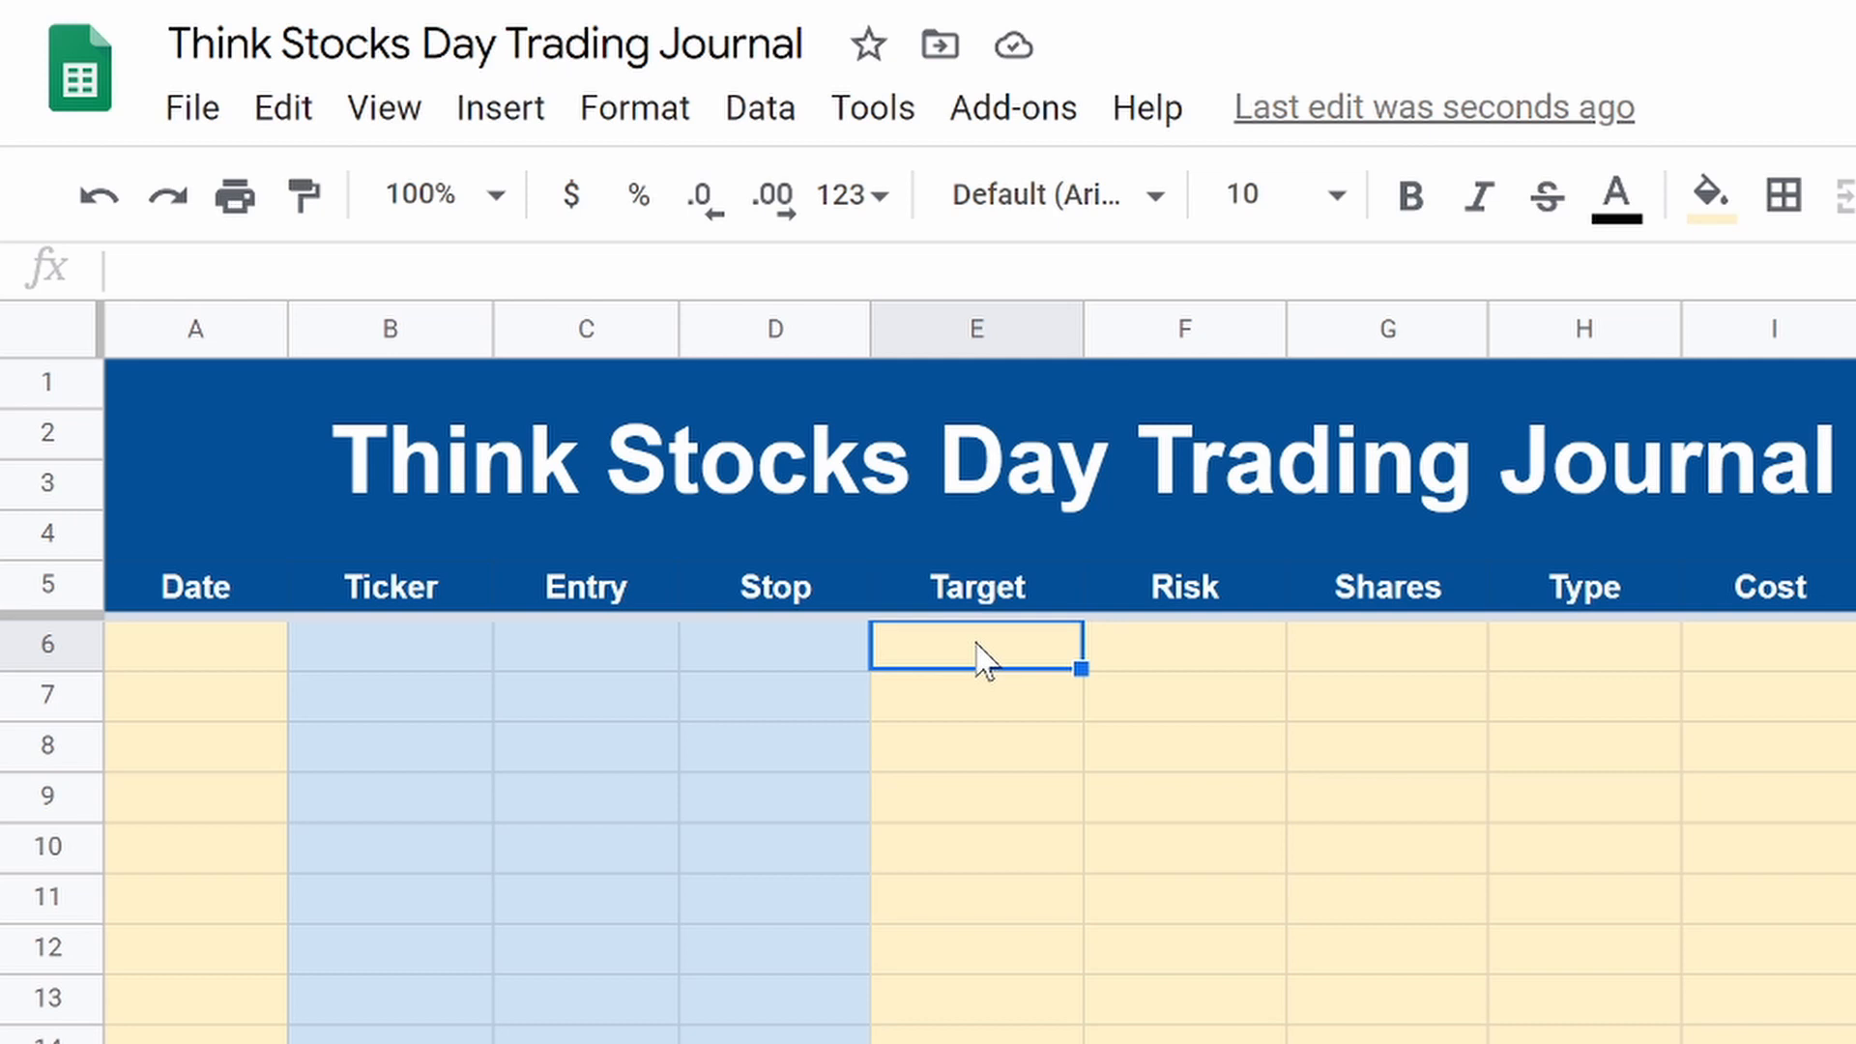
pyautogui.write('=if')
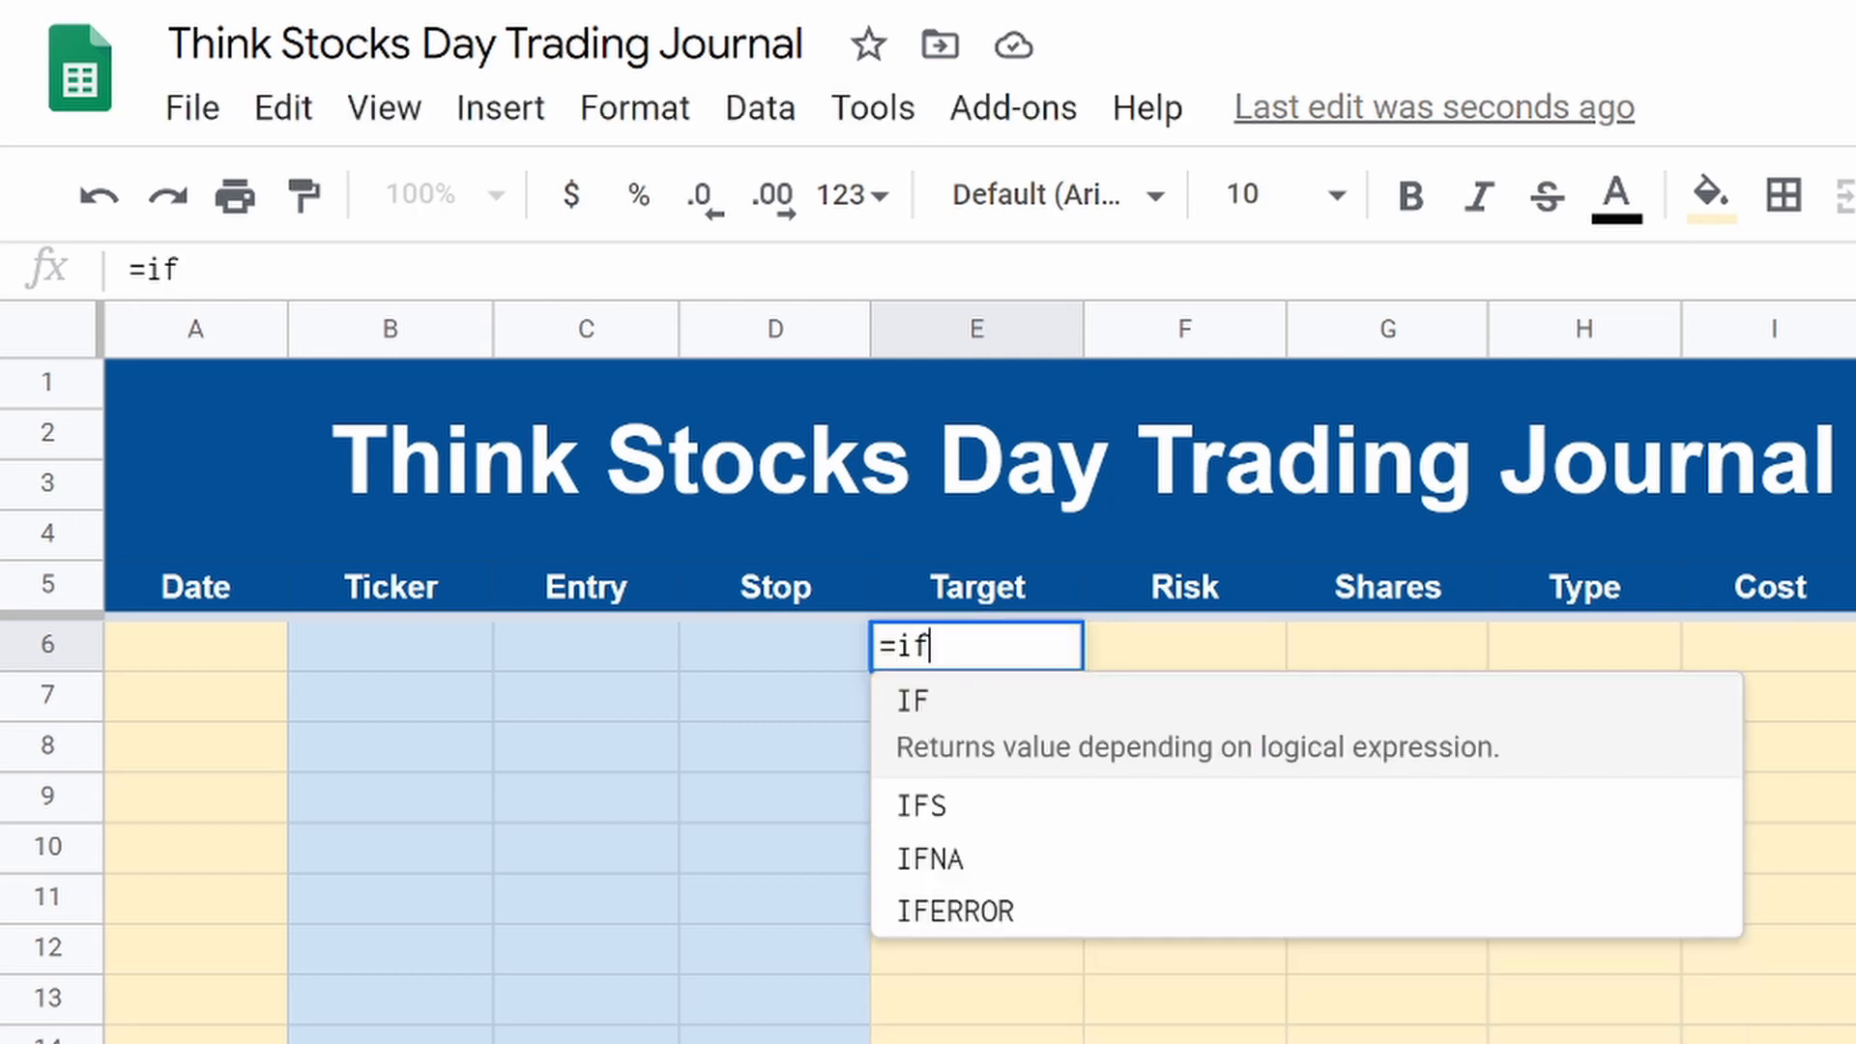
pyautogui.write('(')
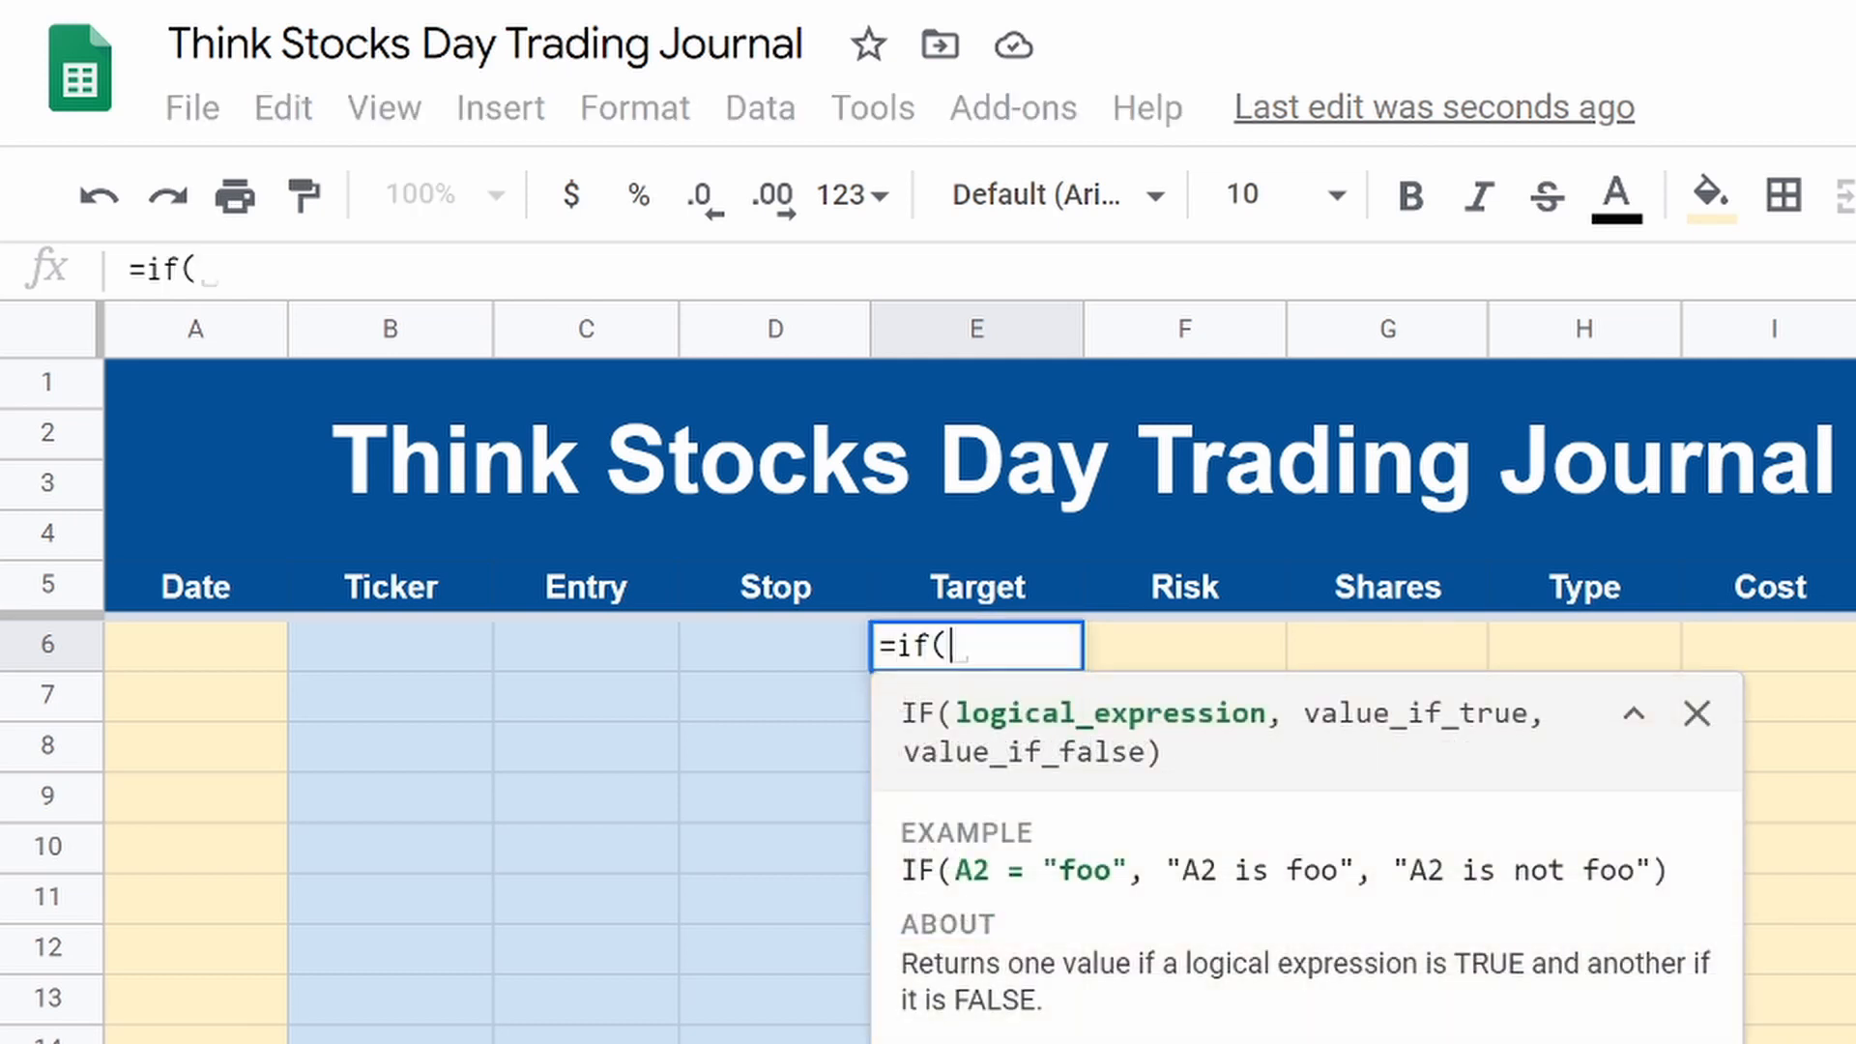
pyautogui.write('isb')
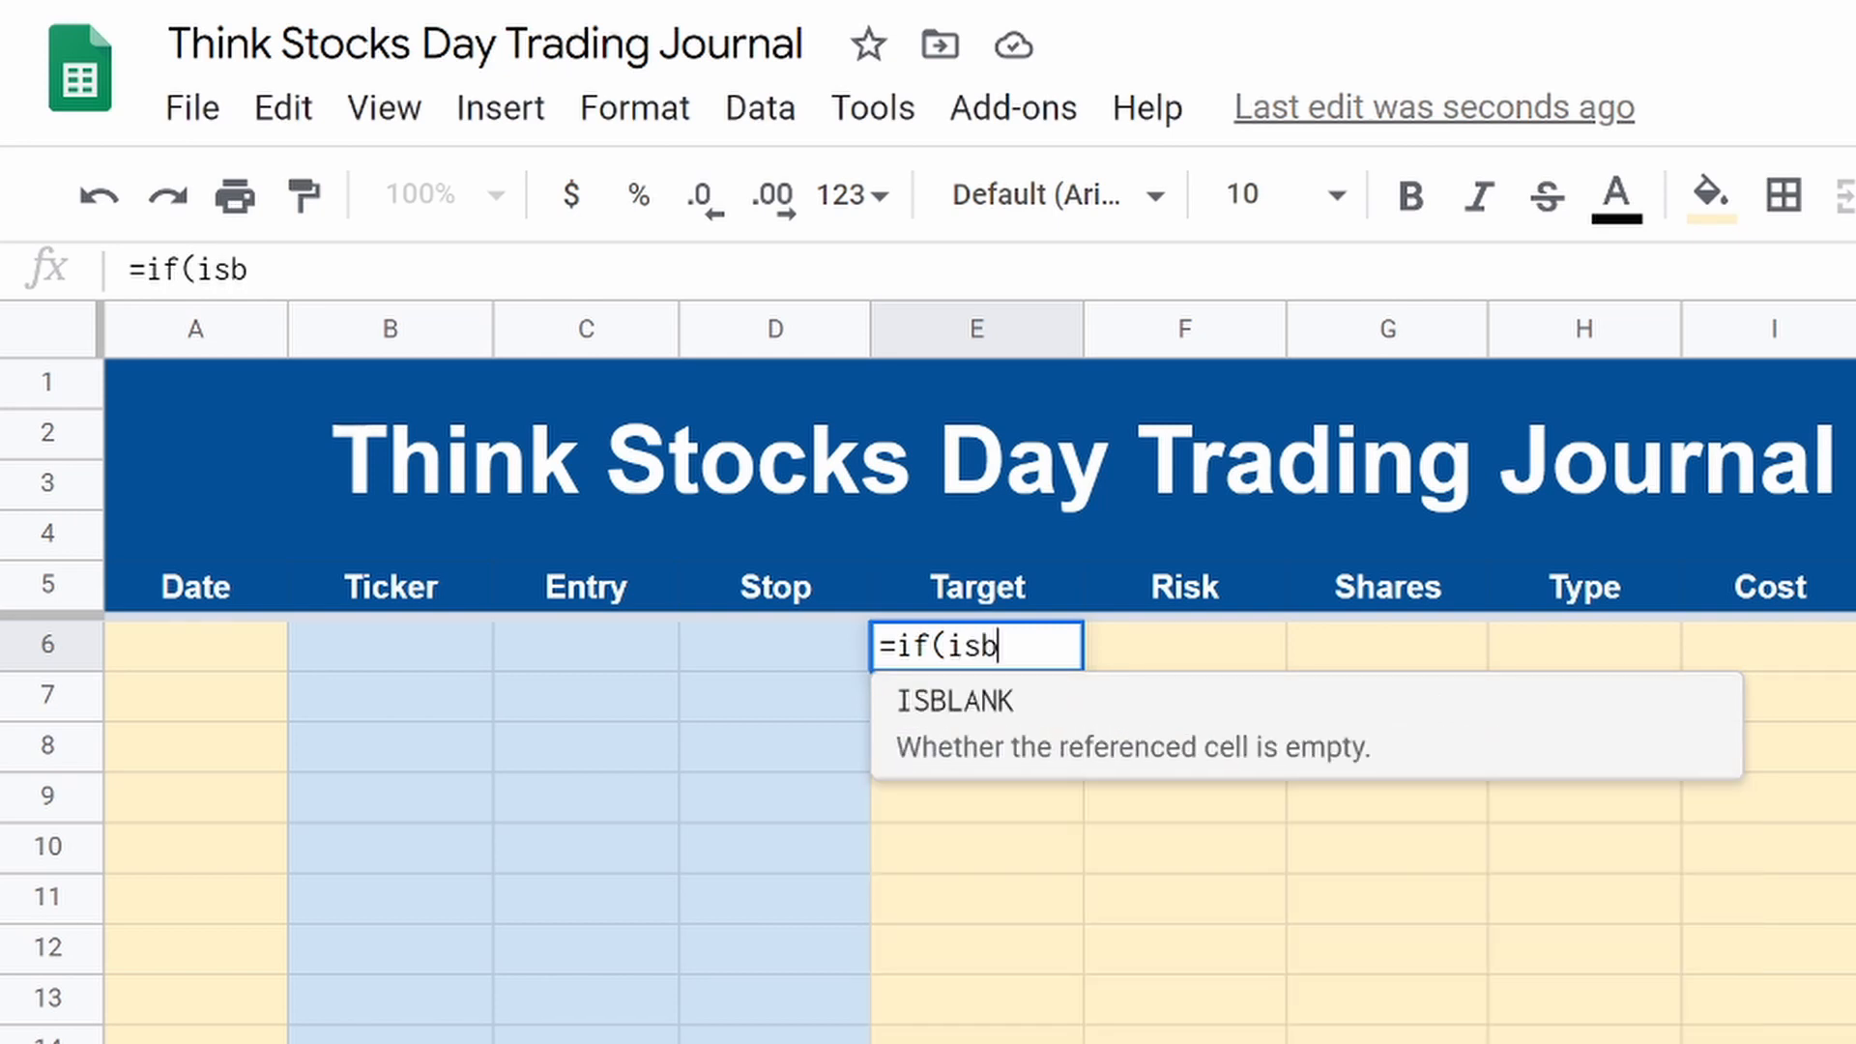
pyautogui.write('lank')
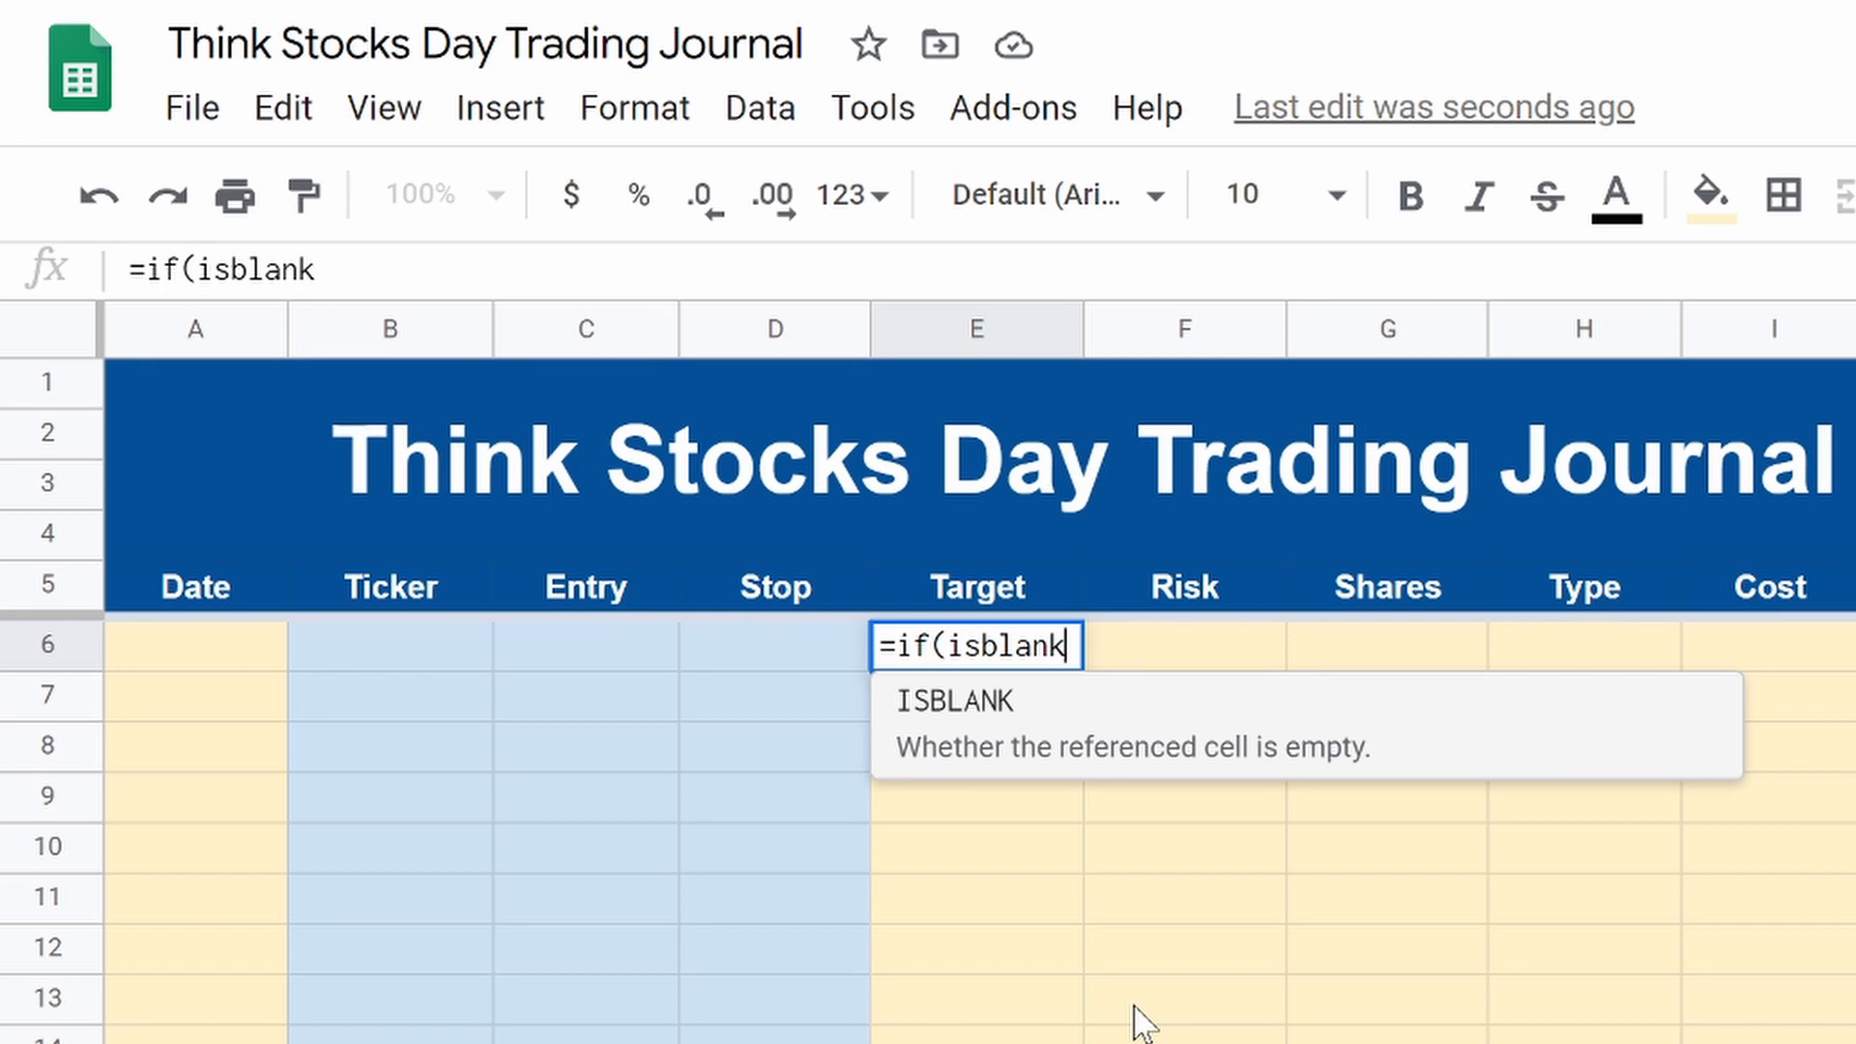
pyautogui.write('(')
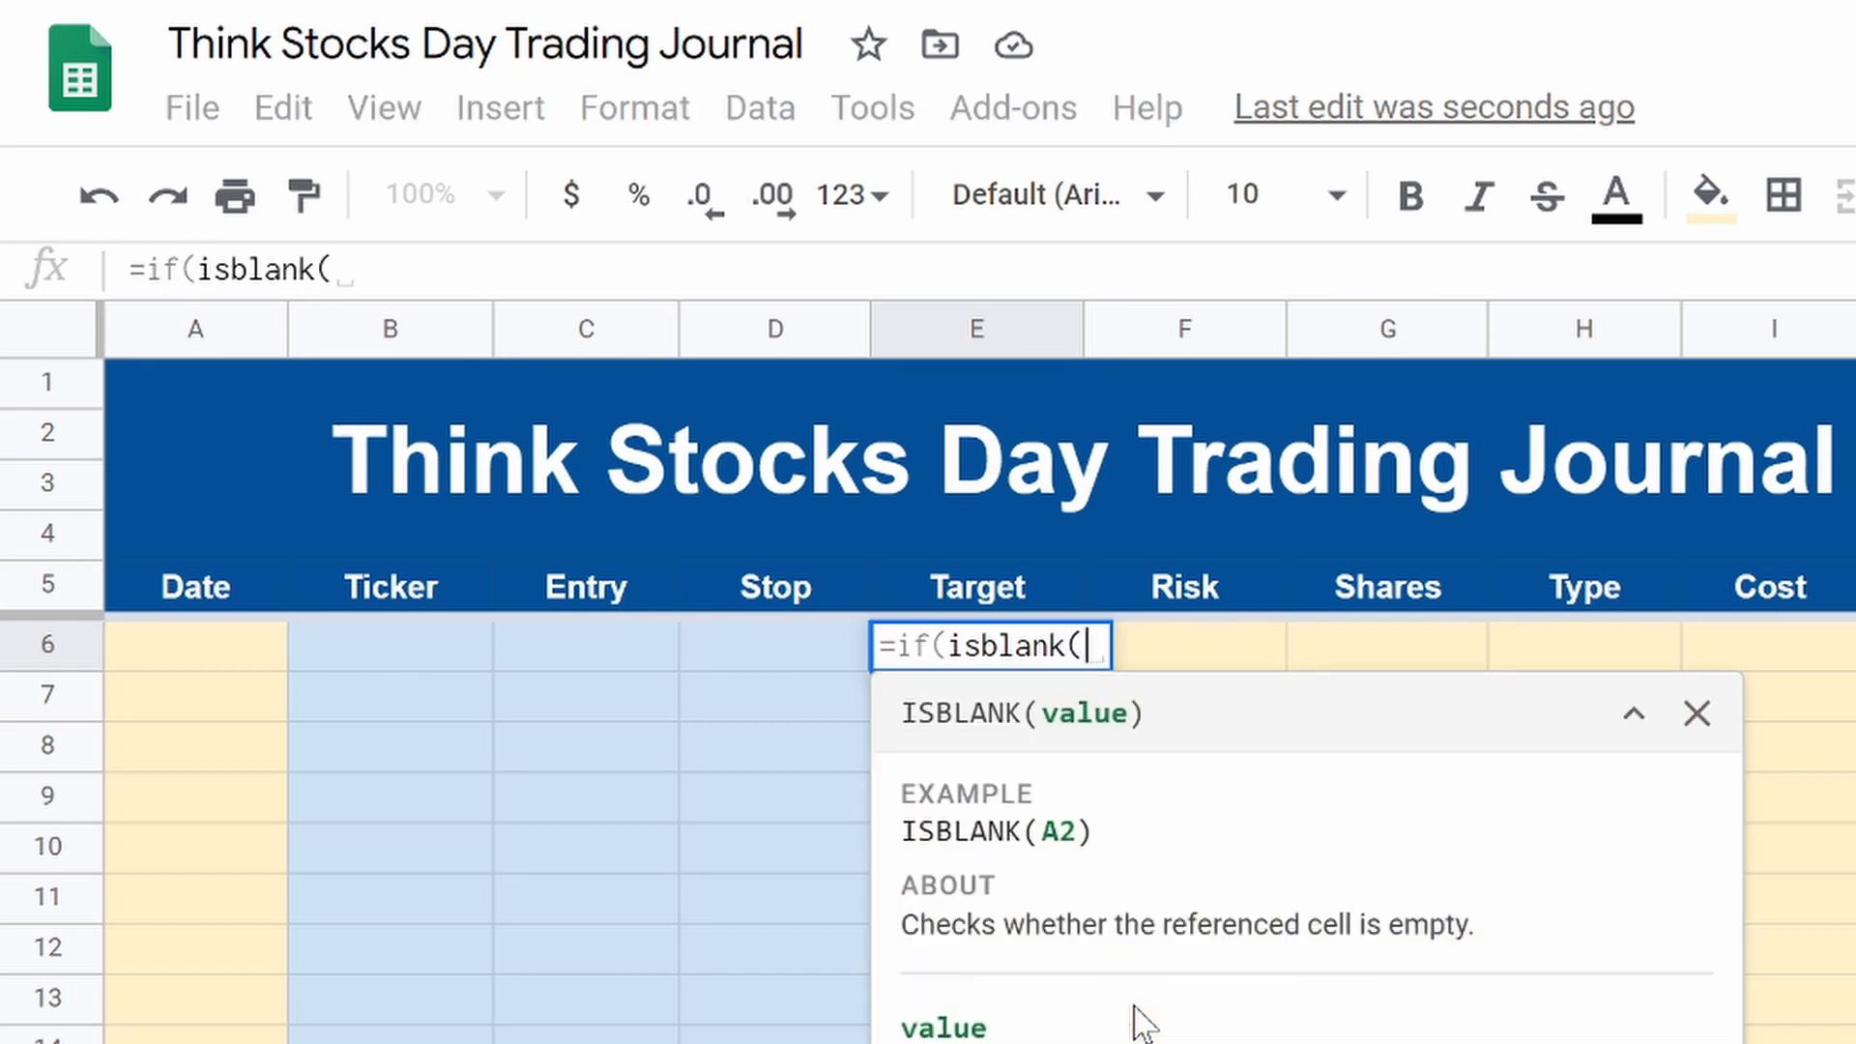
pyautogui.click(781, 665)
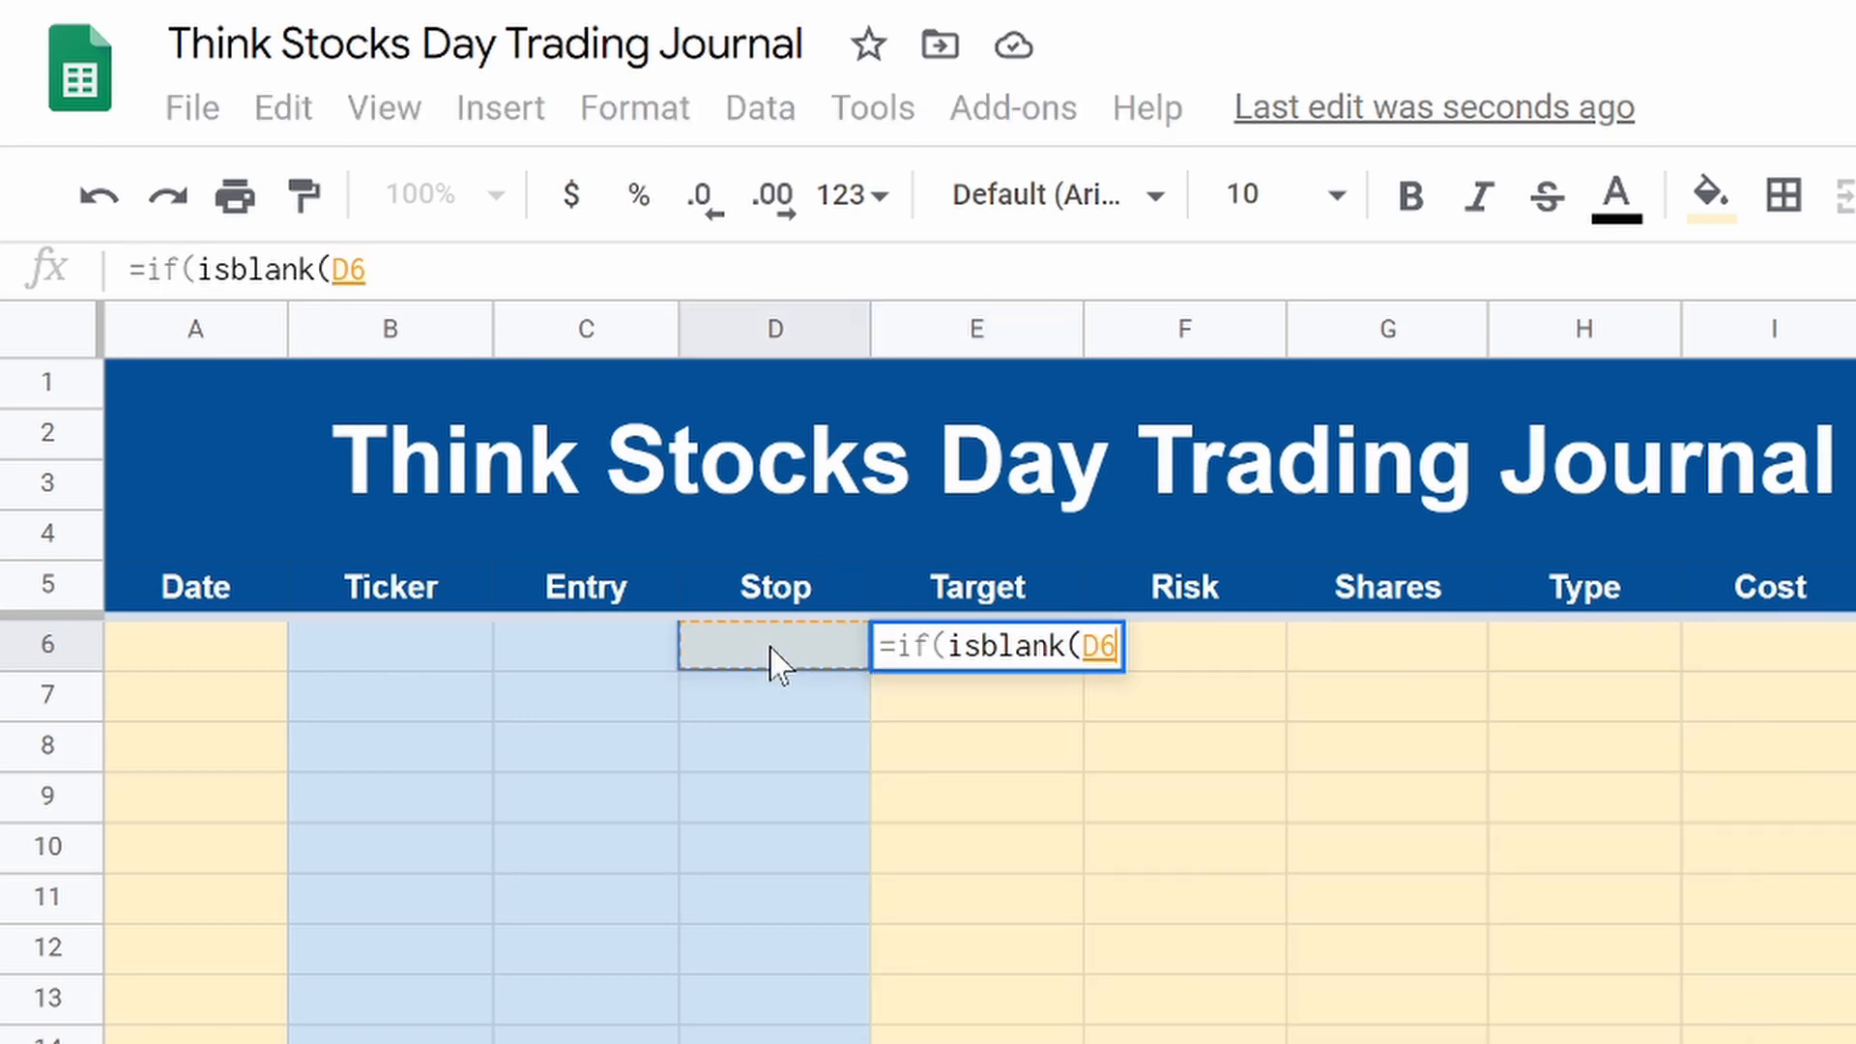
pyautogui.write(')')
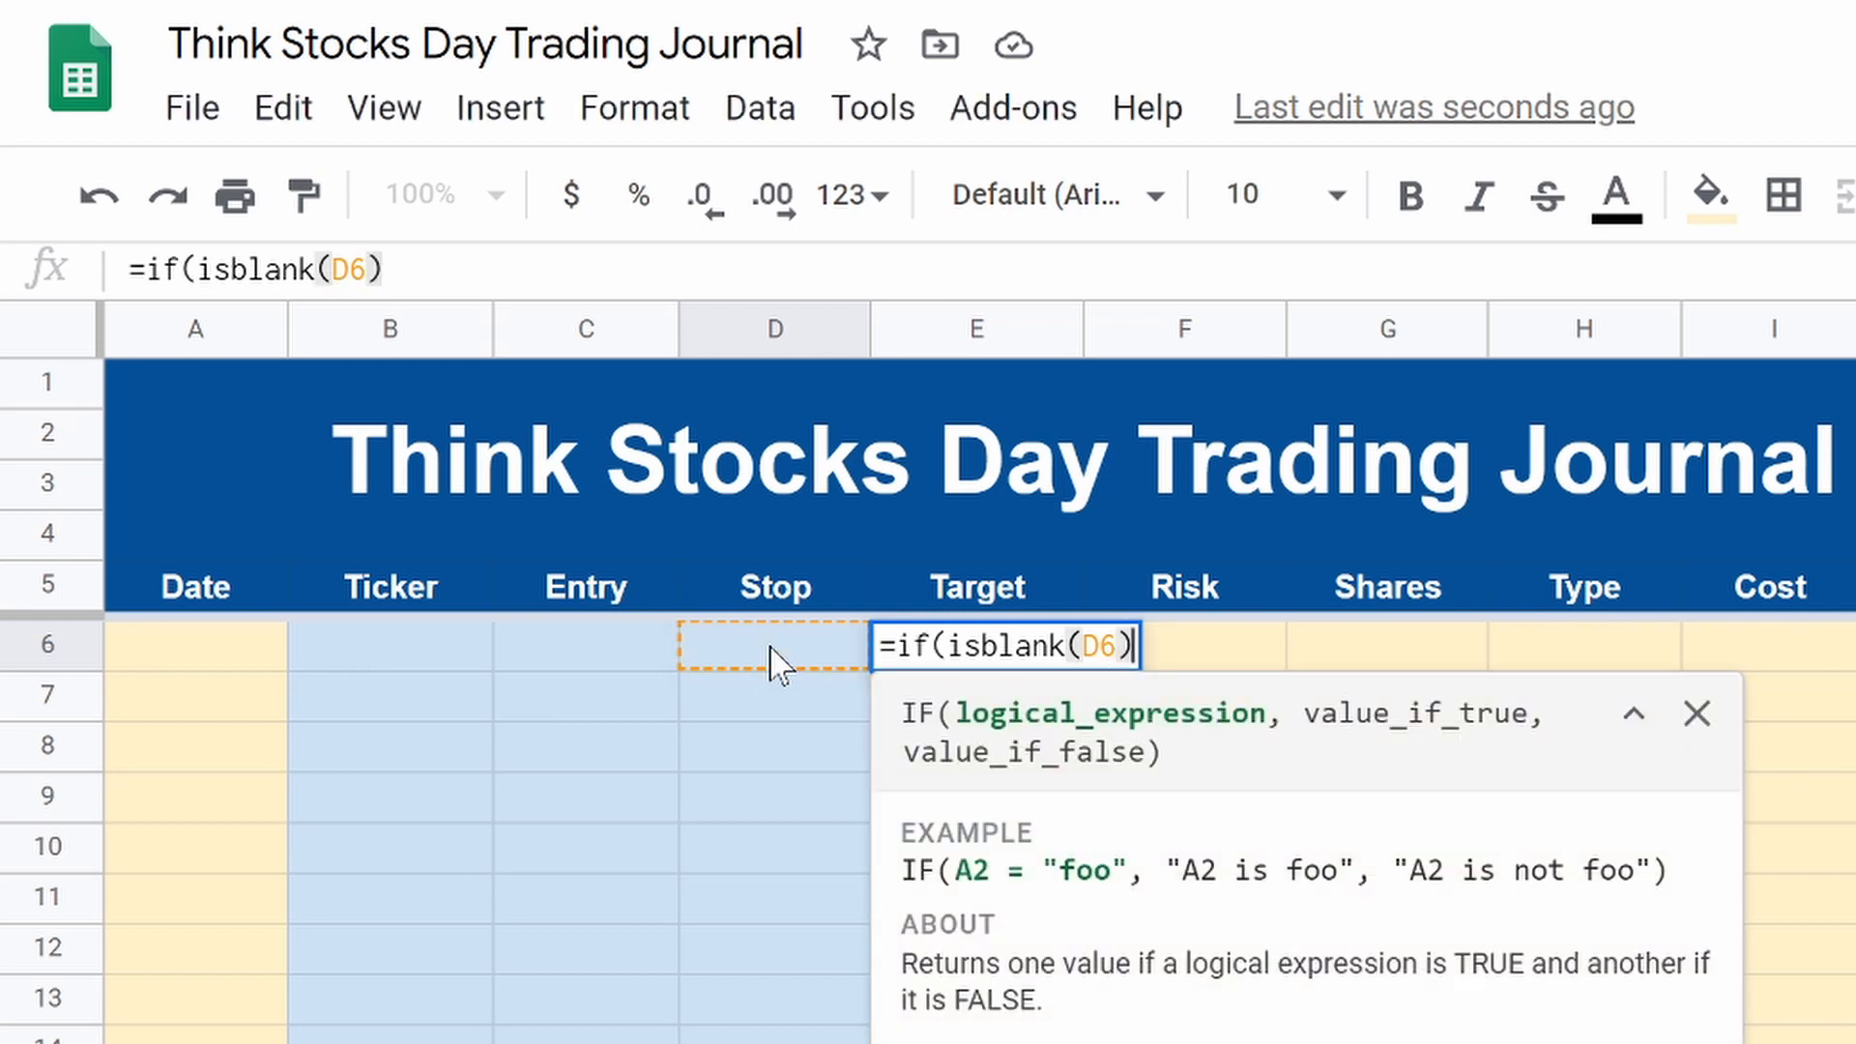
pyautogui.write(',""')
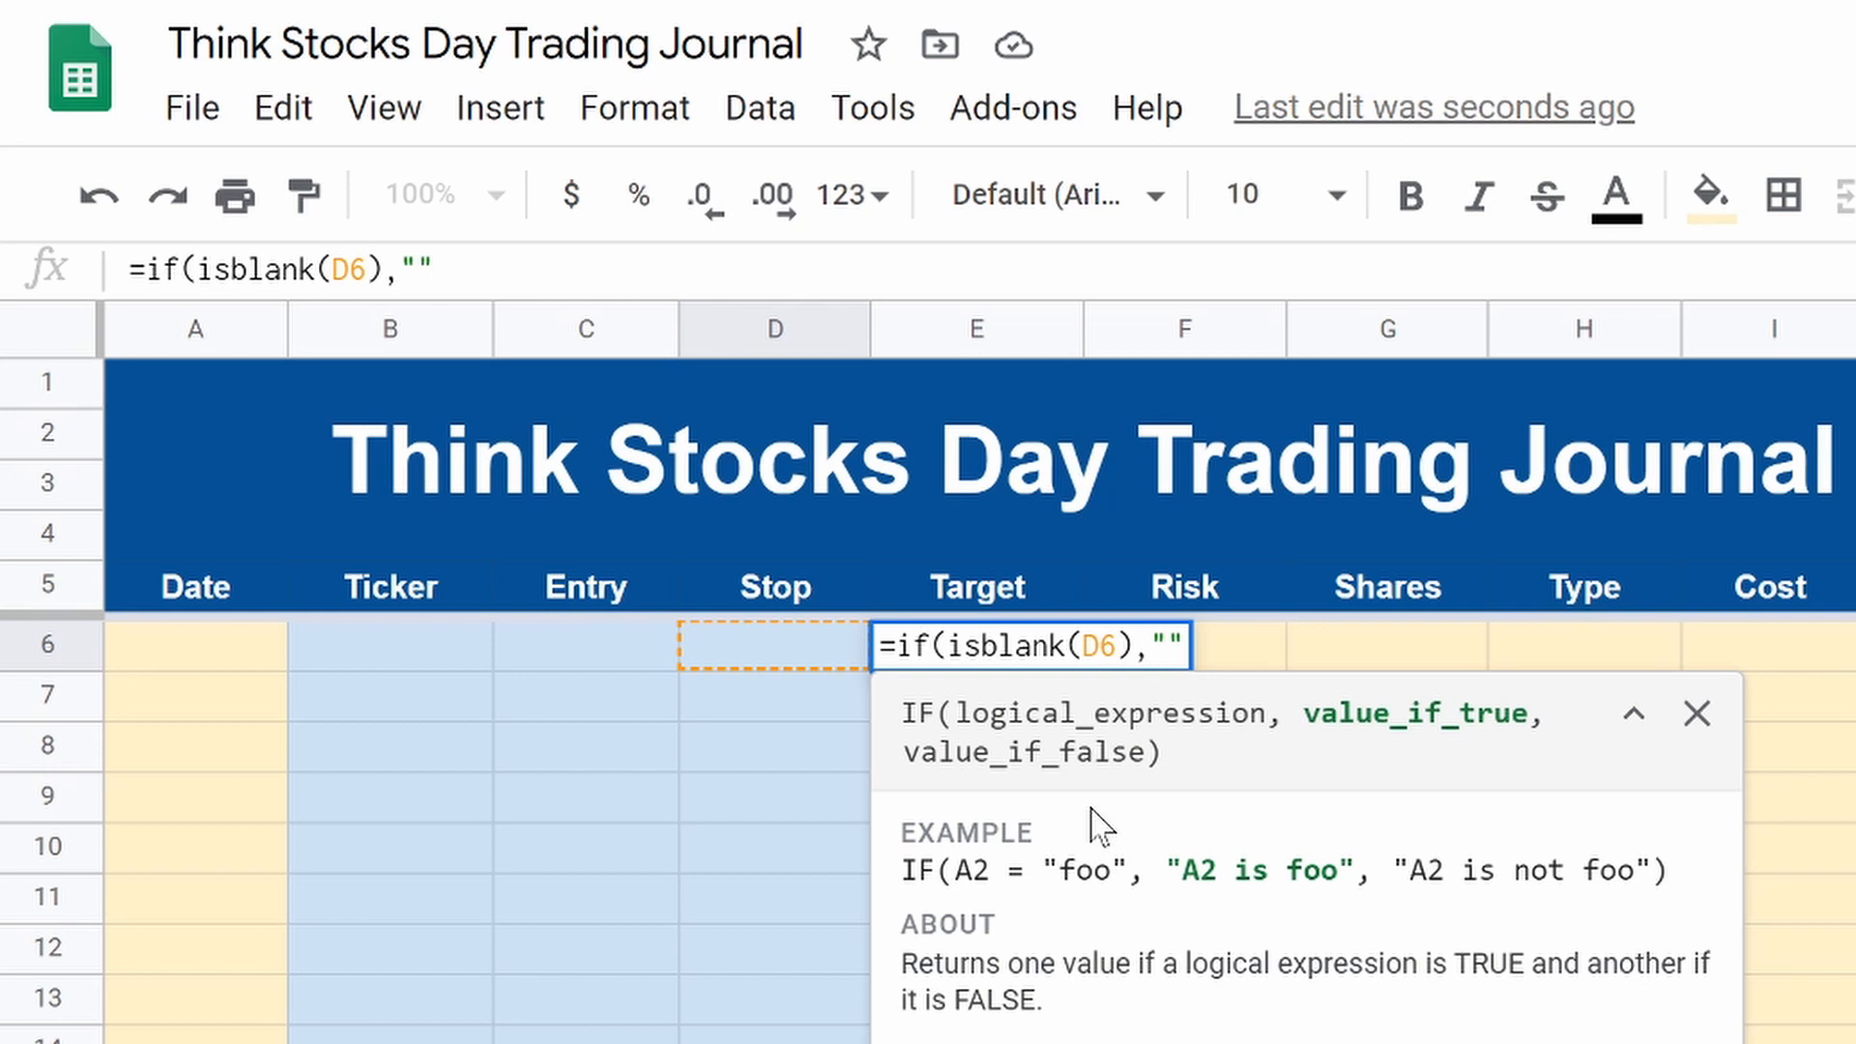
# Step: Add (C6-D6)*2 as the false value of the E6 formula, doubling the difference between Entry and Stop
pyautogui.write(',(')
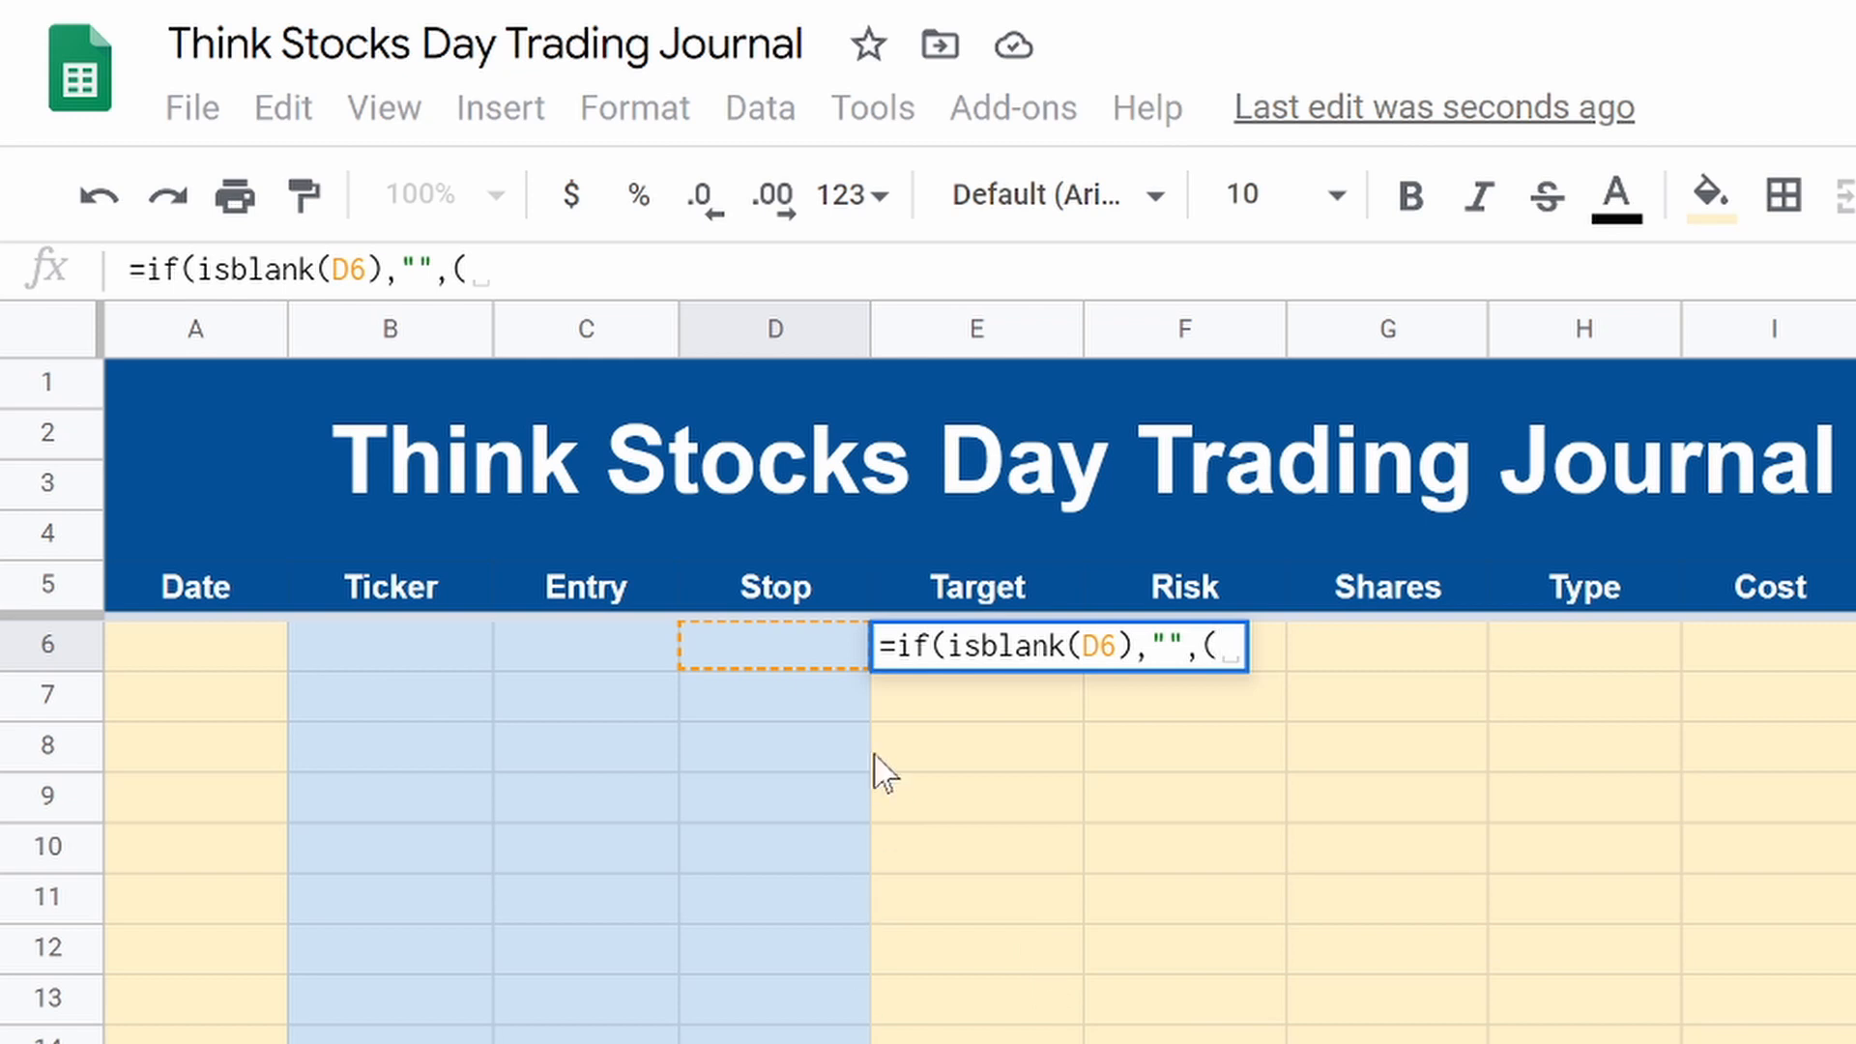
pyautogui.click(547, 638)
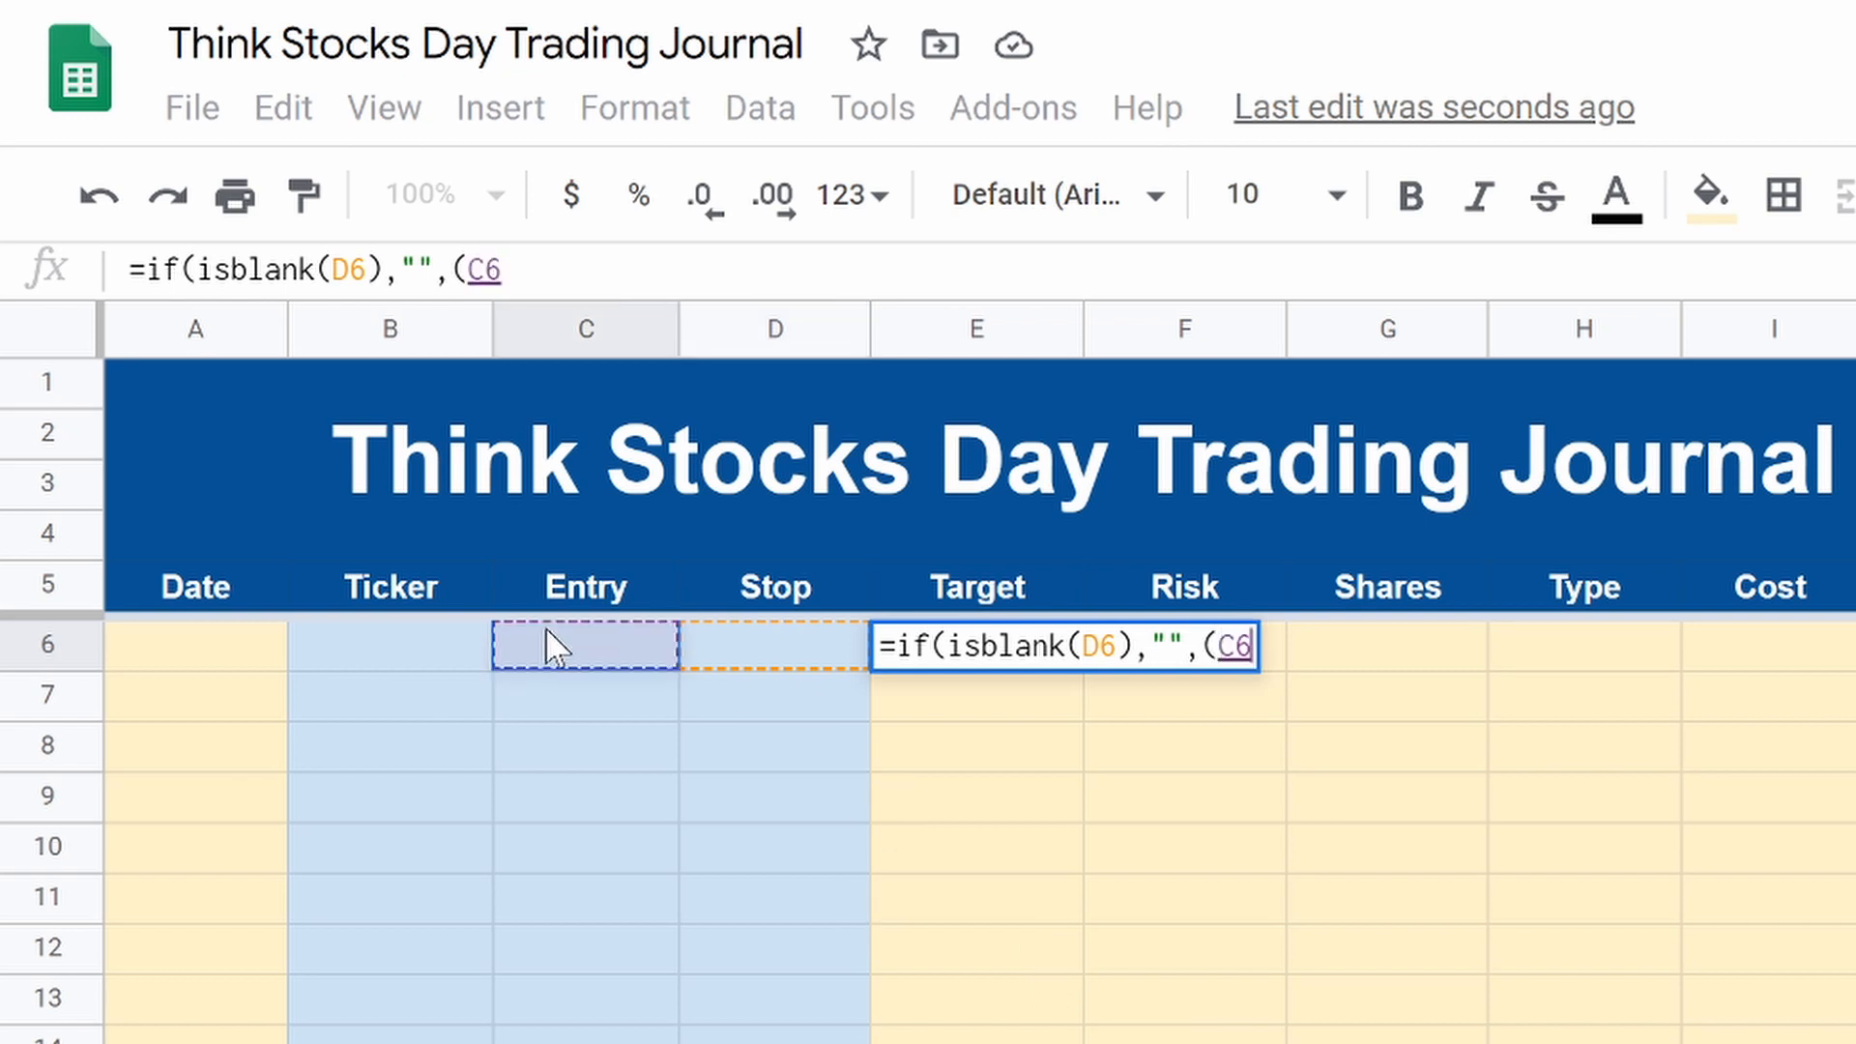
pyautogui.write('-')
pyautogui.click(770, 657)
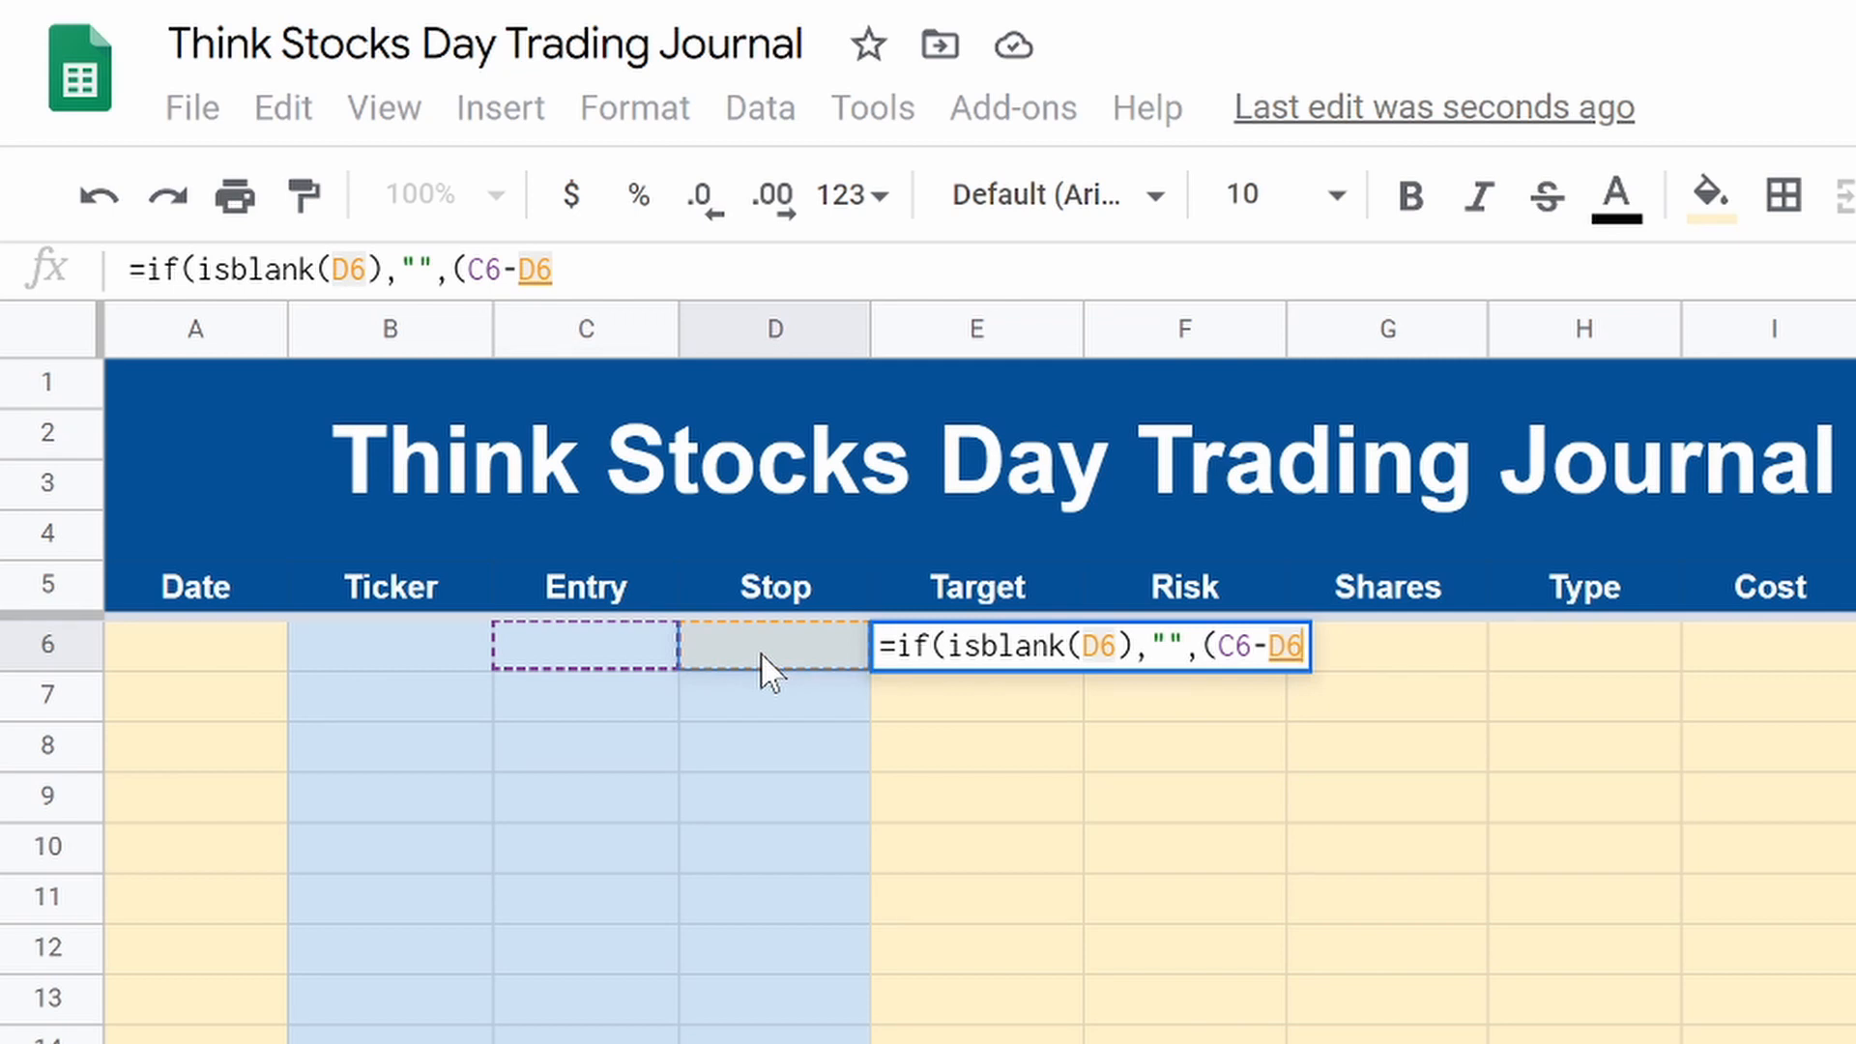
pyautogui.write(')')
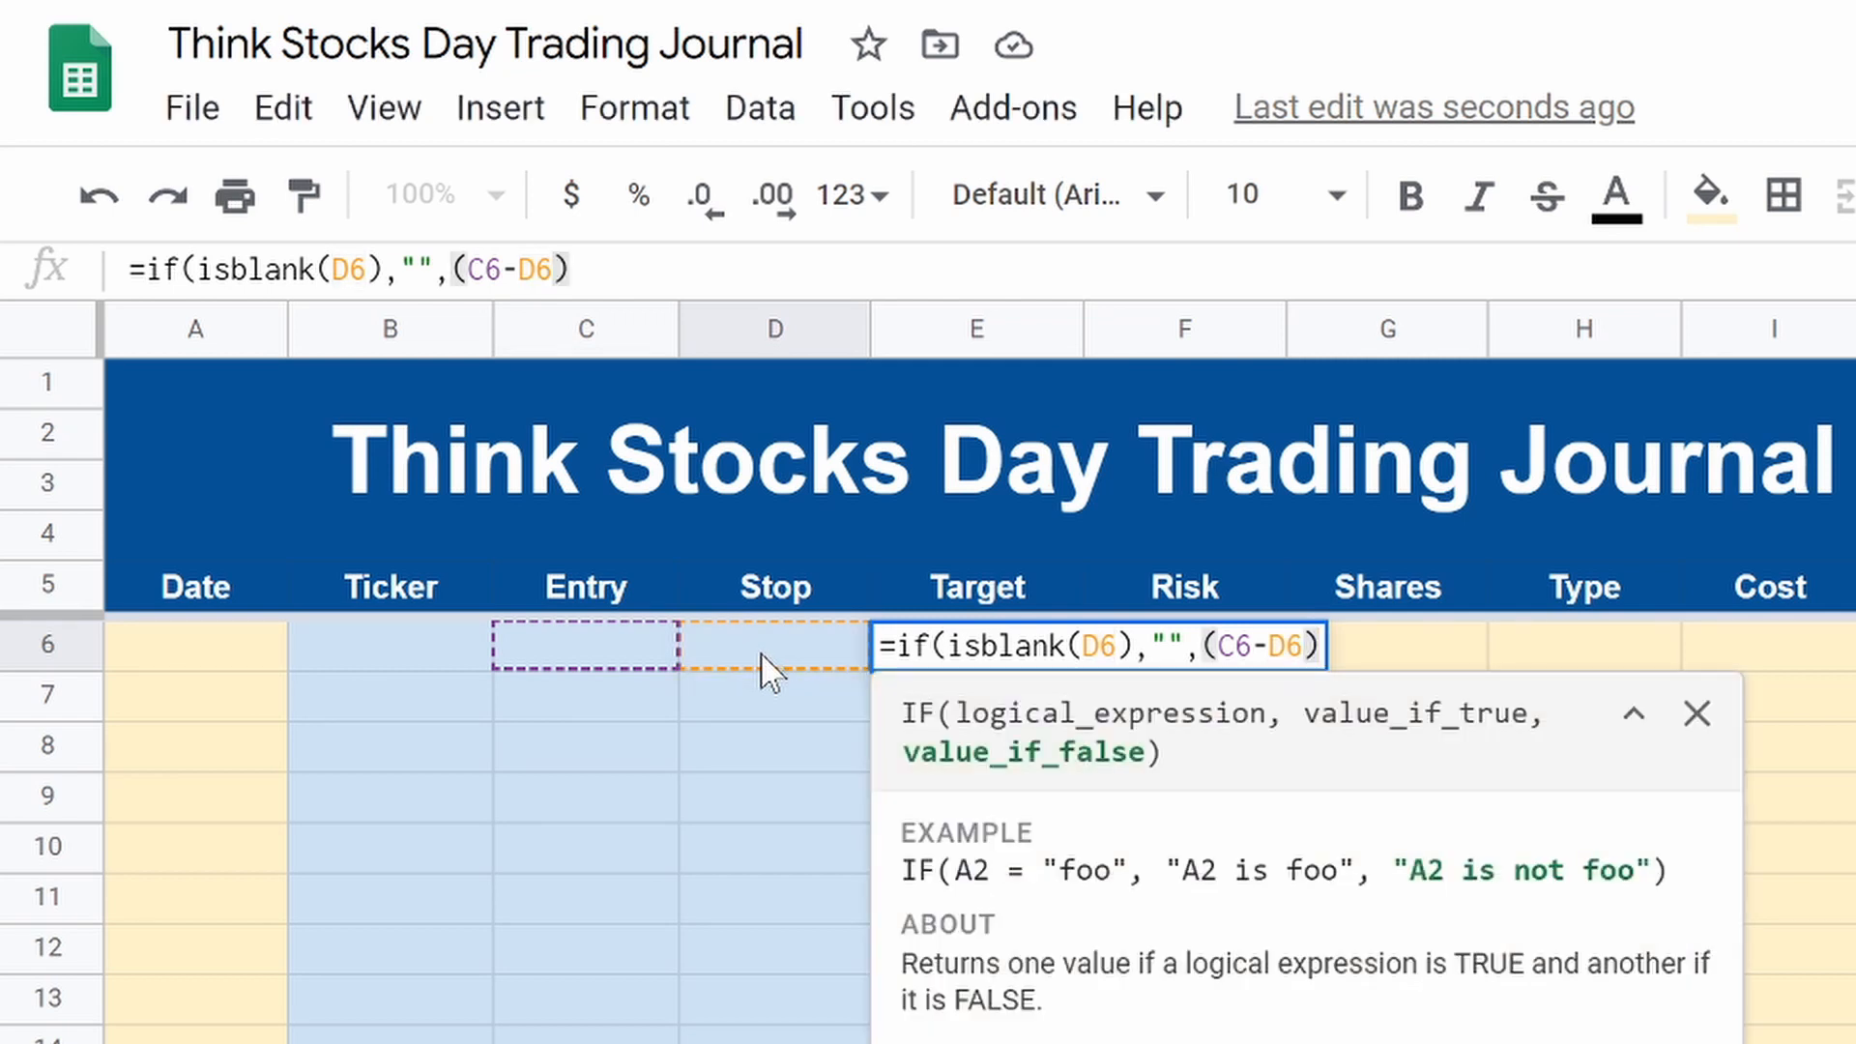
pyautogui.write('*')
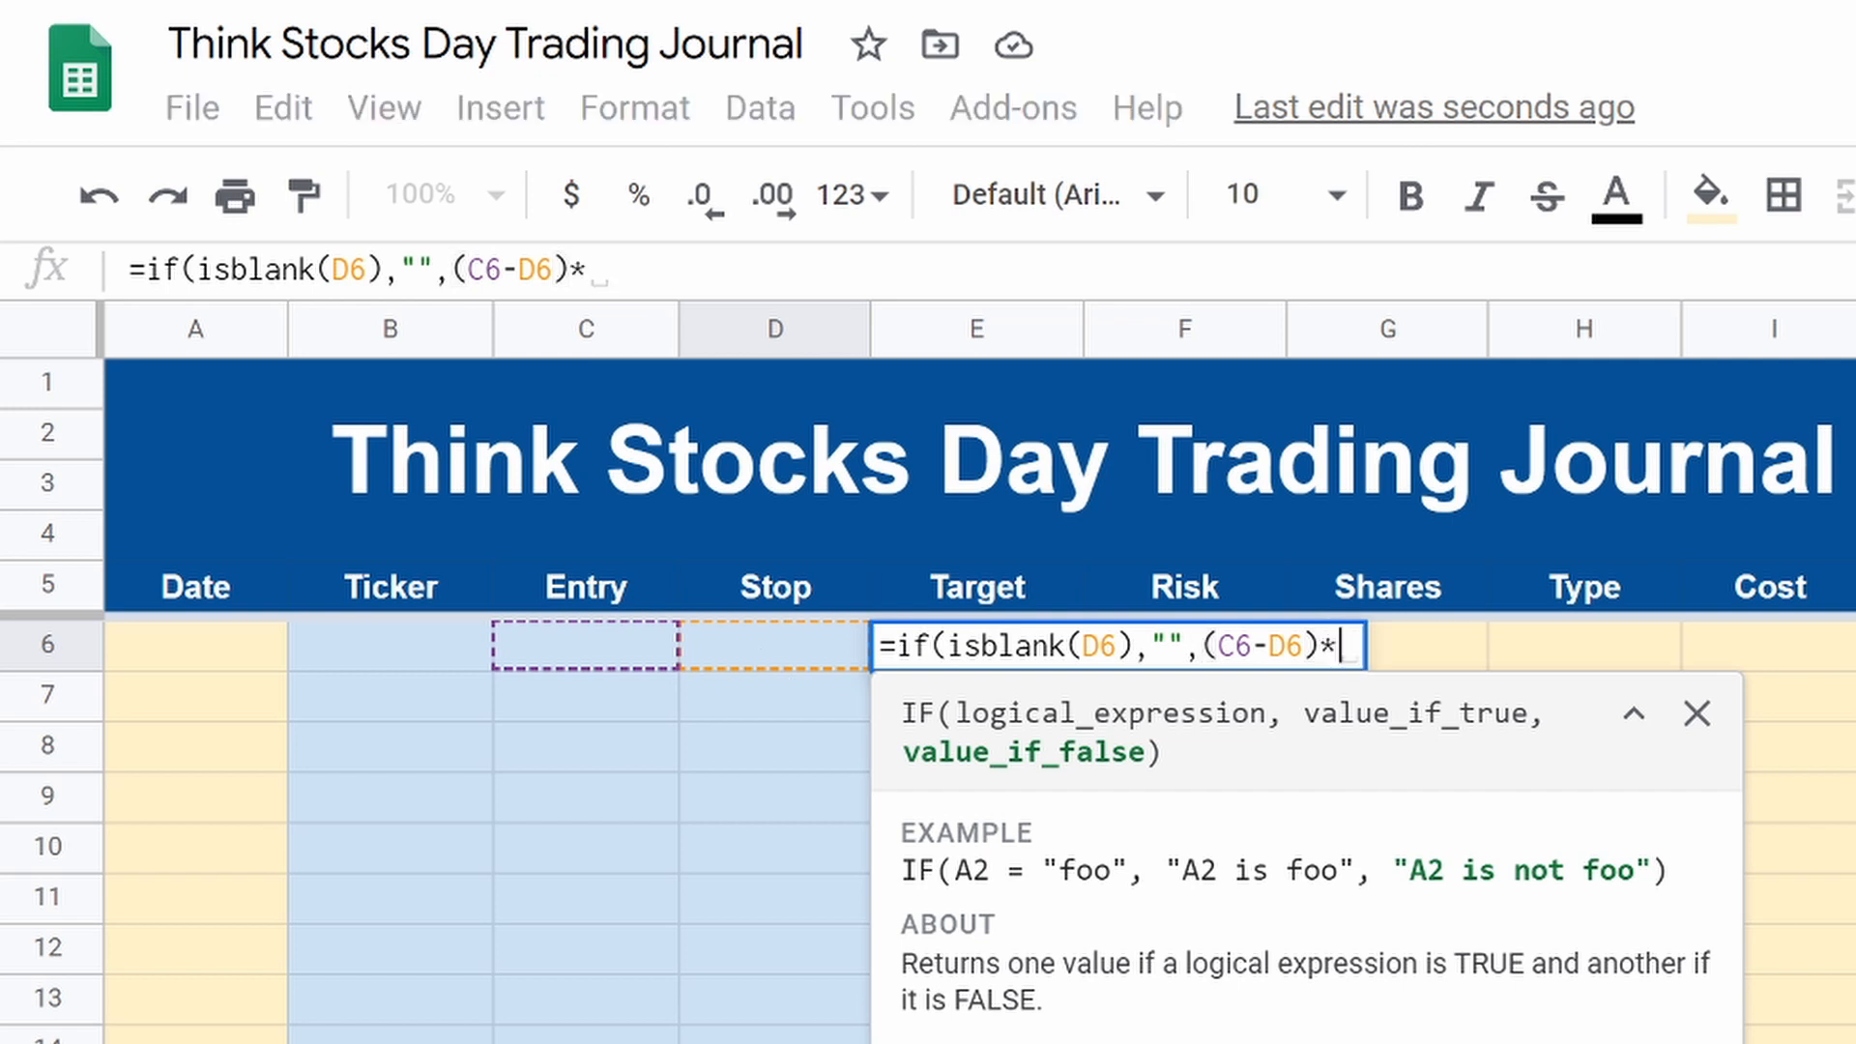
pyautogui.write('2')
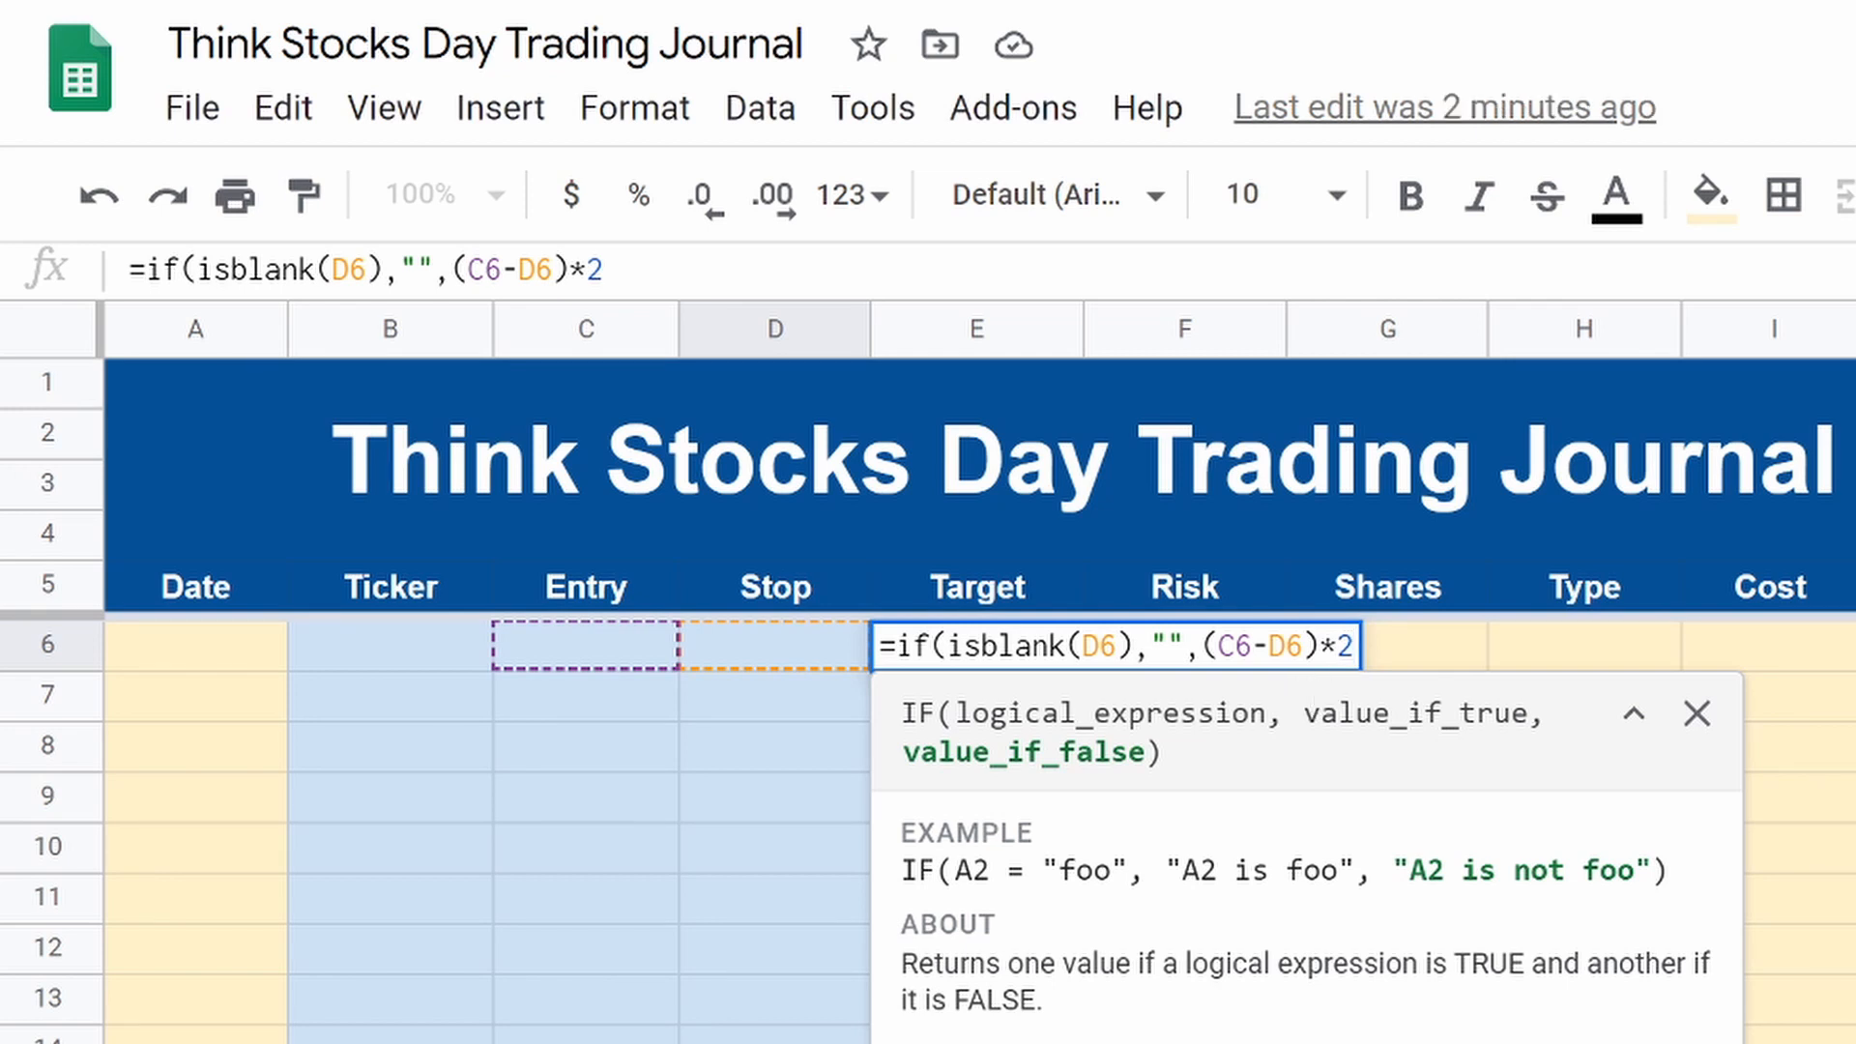
# Step: Try the multipliers 3 and 1.5 in the E6 Target formula, and restore the multiplier 2
pyautogui.press('BackSpace')
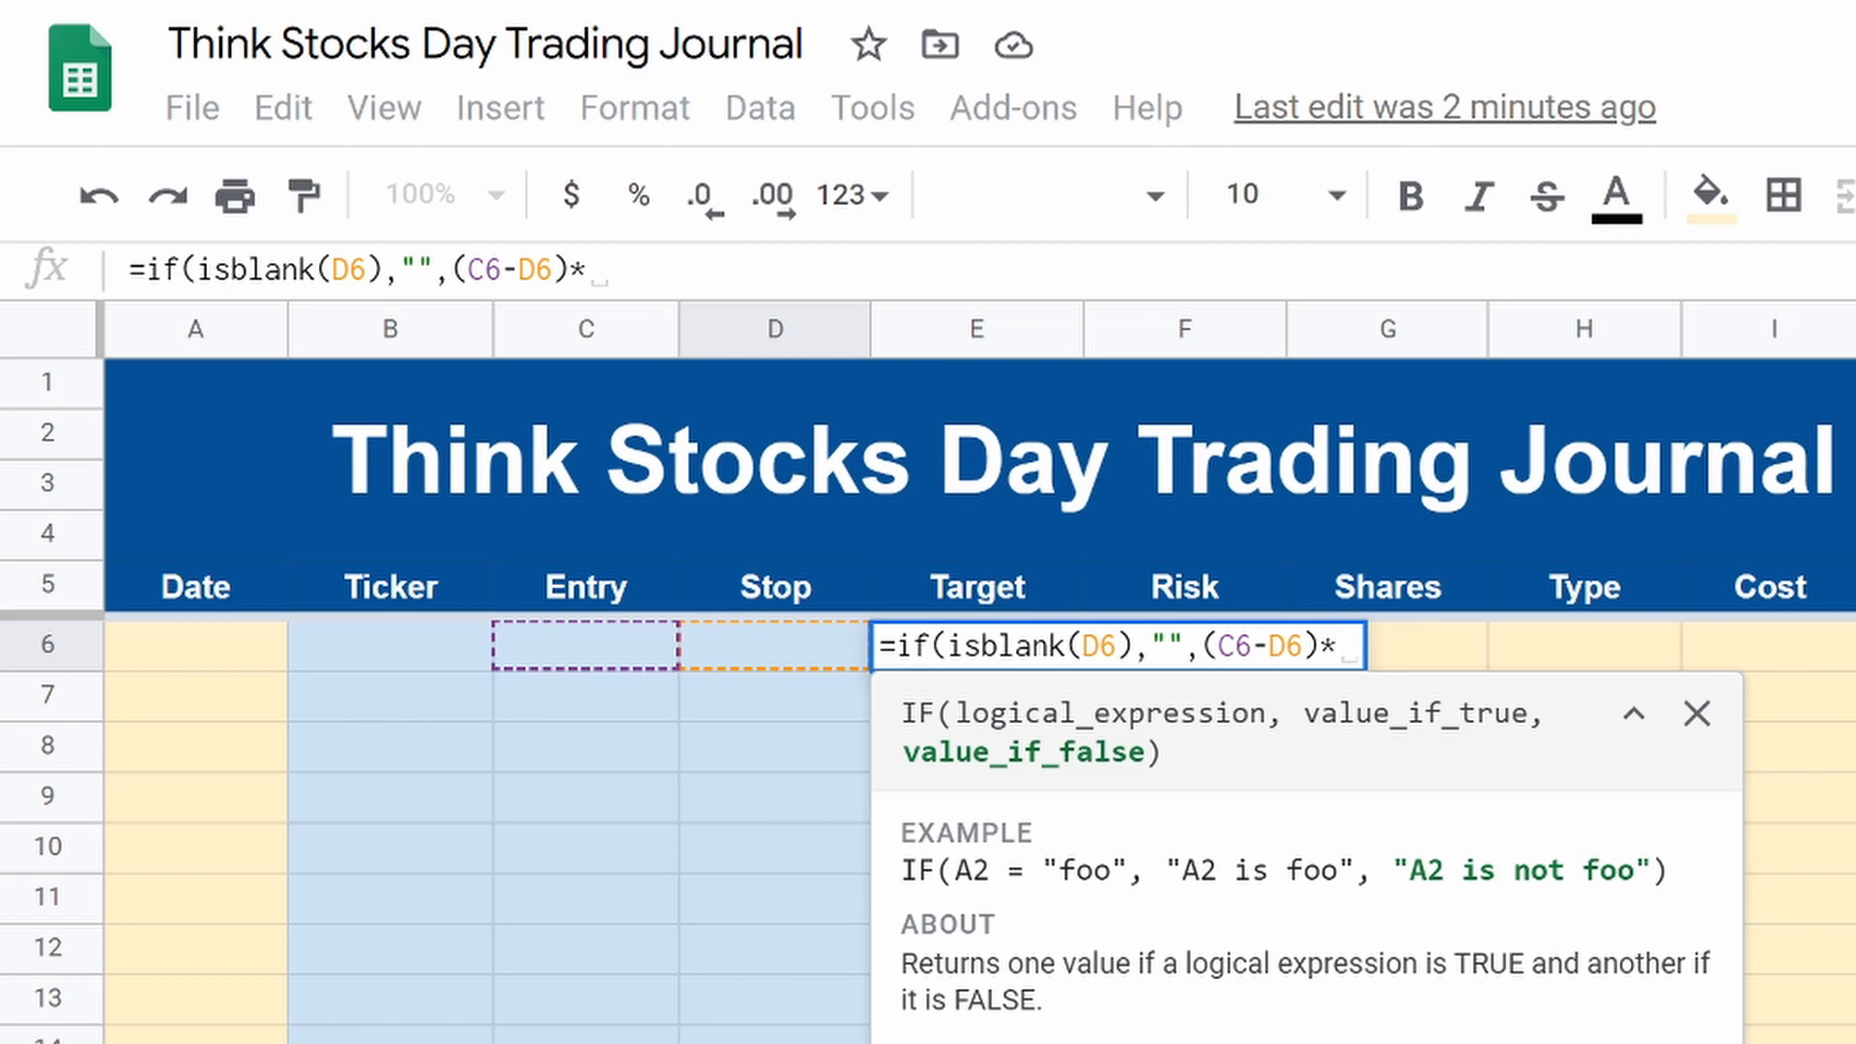
pyautogui.write('3')
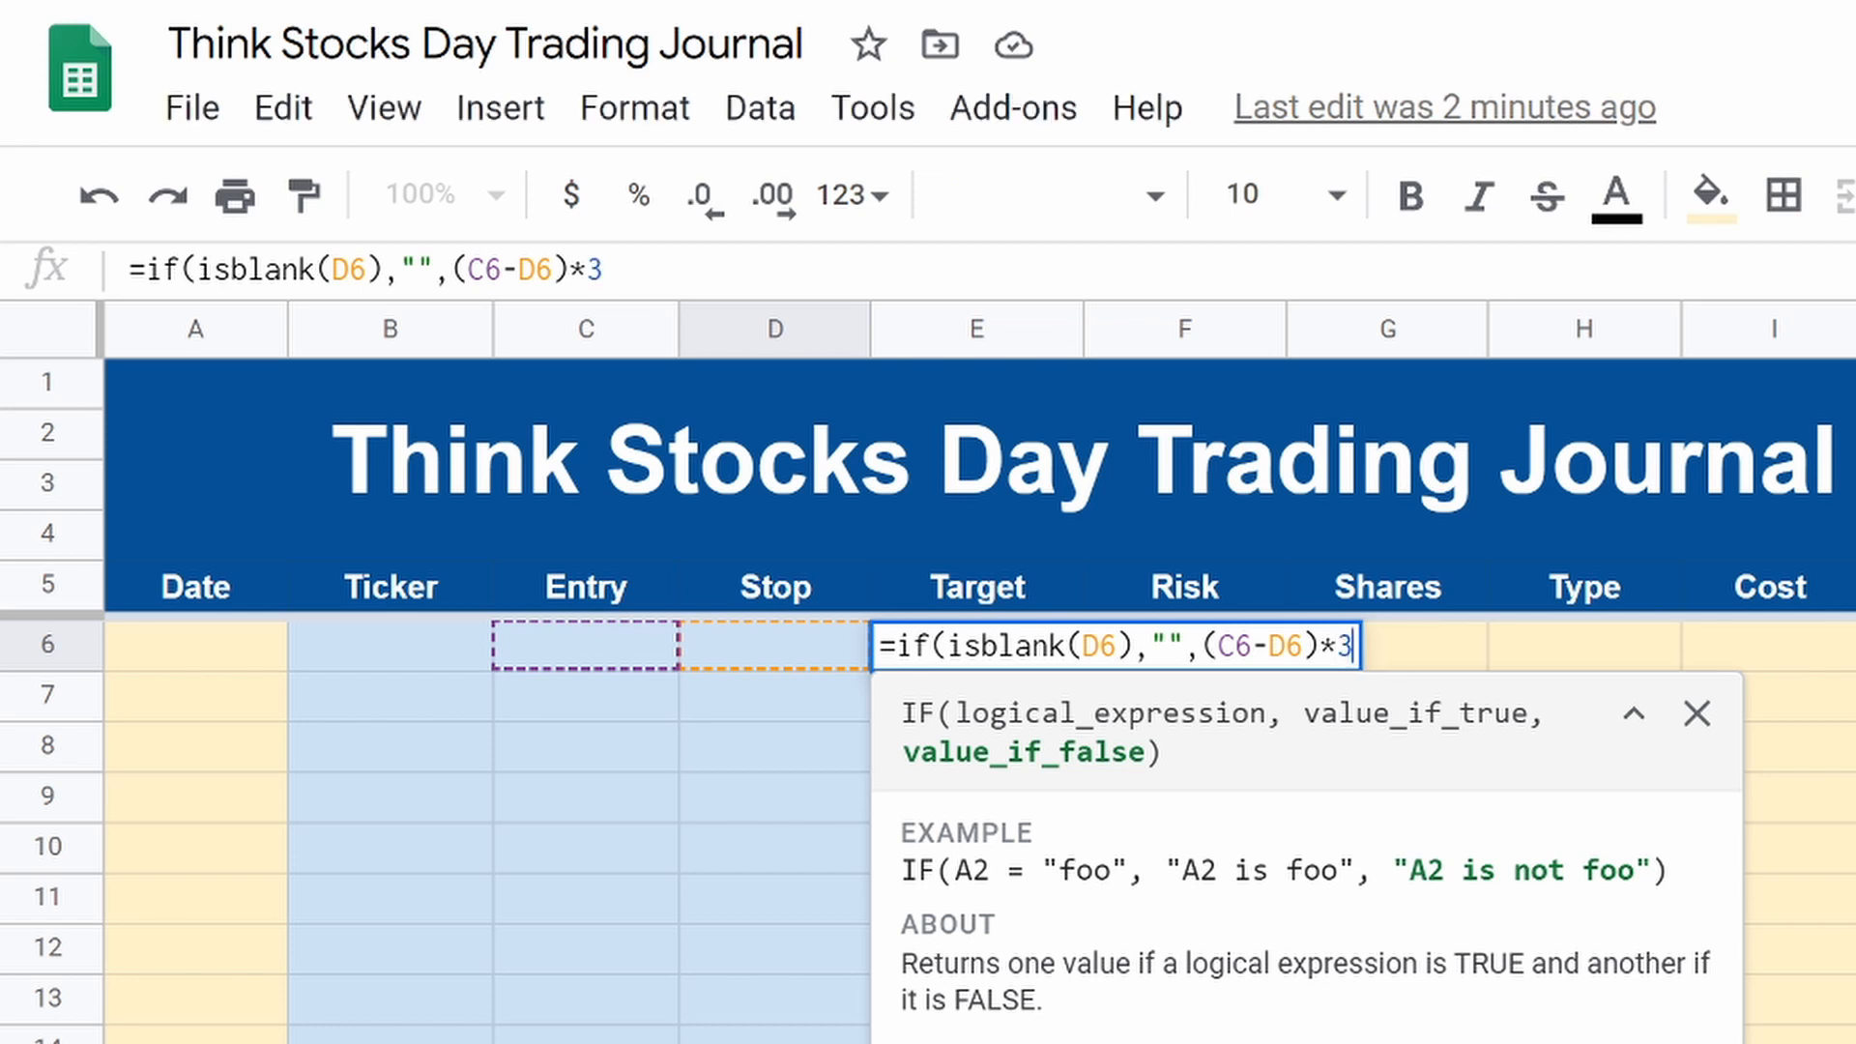
pyautogui.press('BackSpace')
pyautogui.write('1.5')
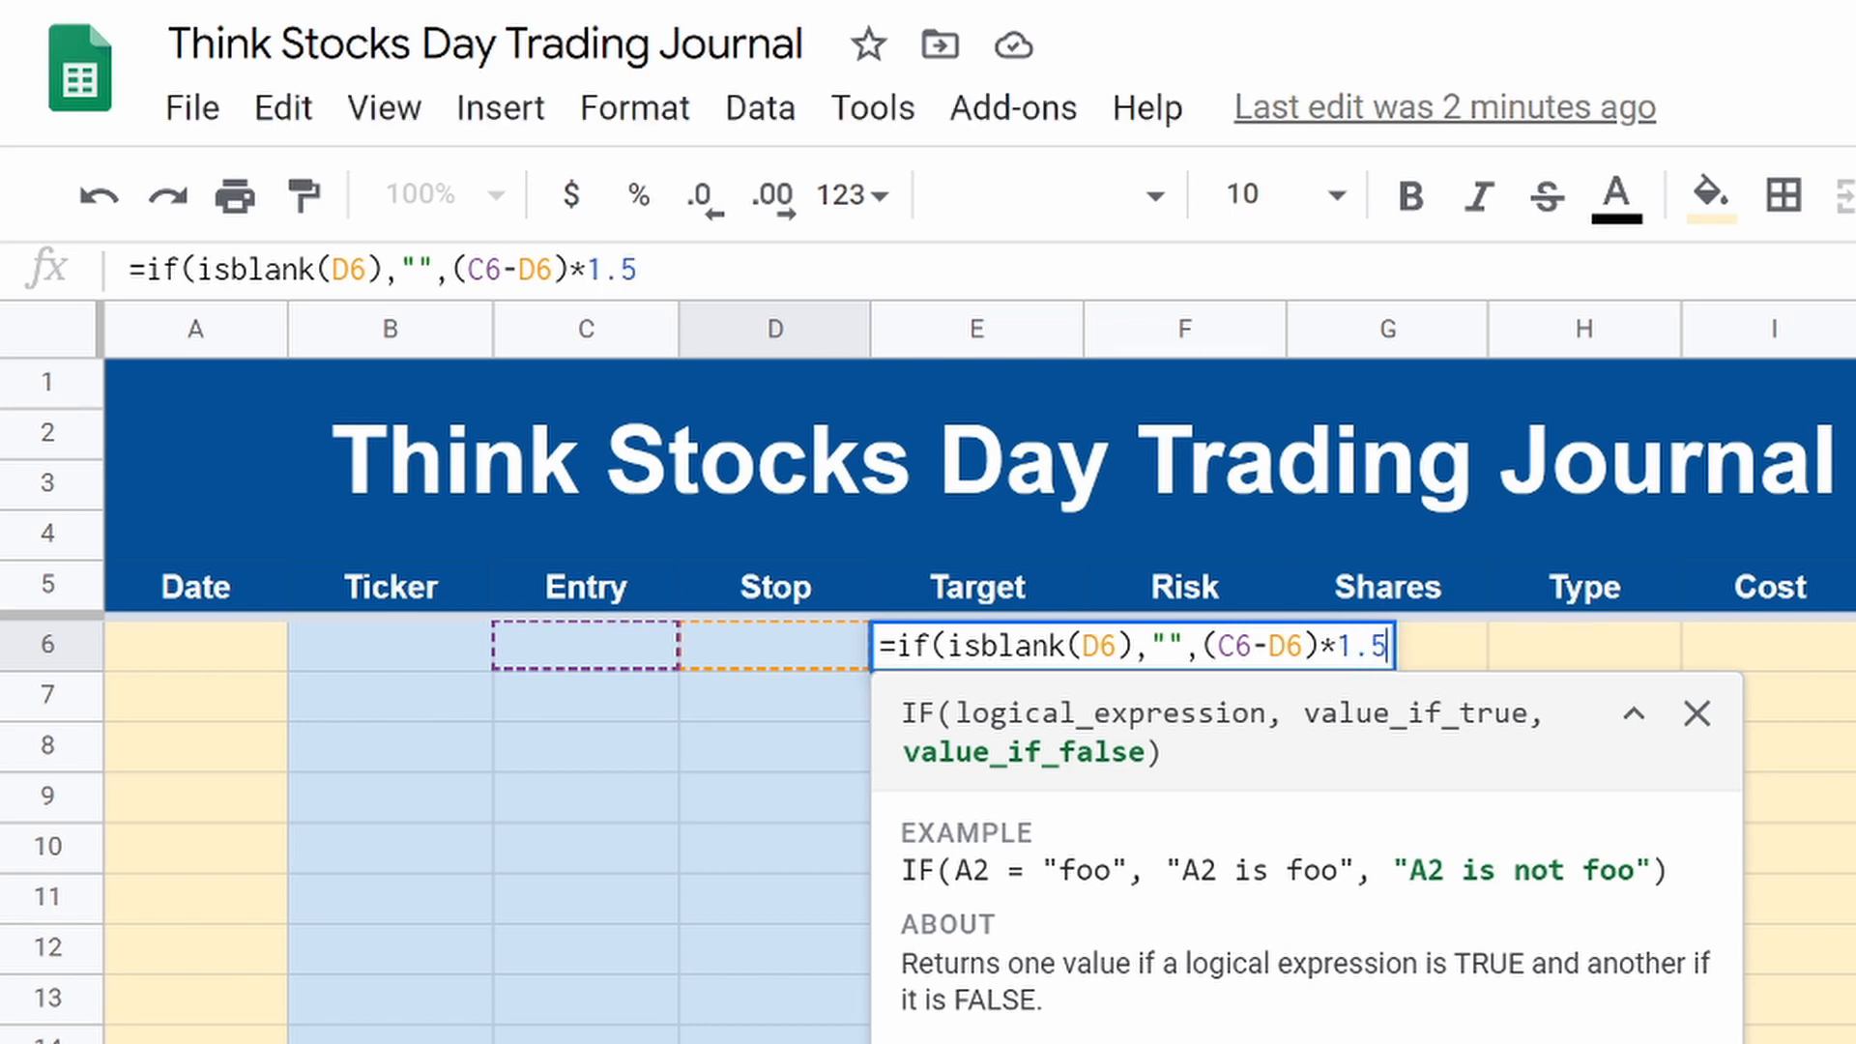
pyautogui.press('BackSpace')
pyautogui.press('BackSpace')
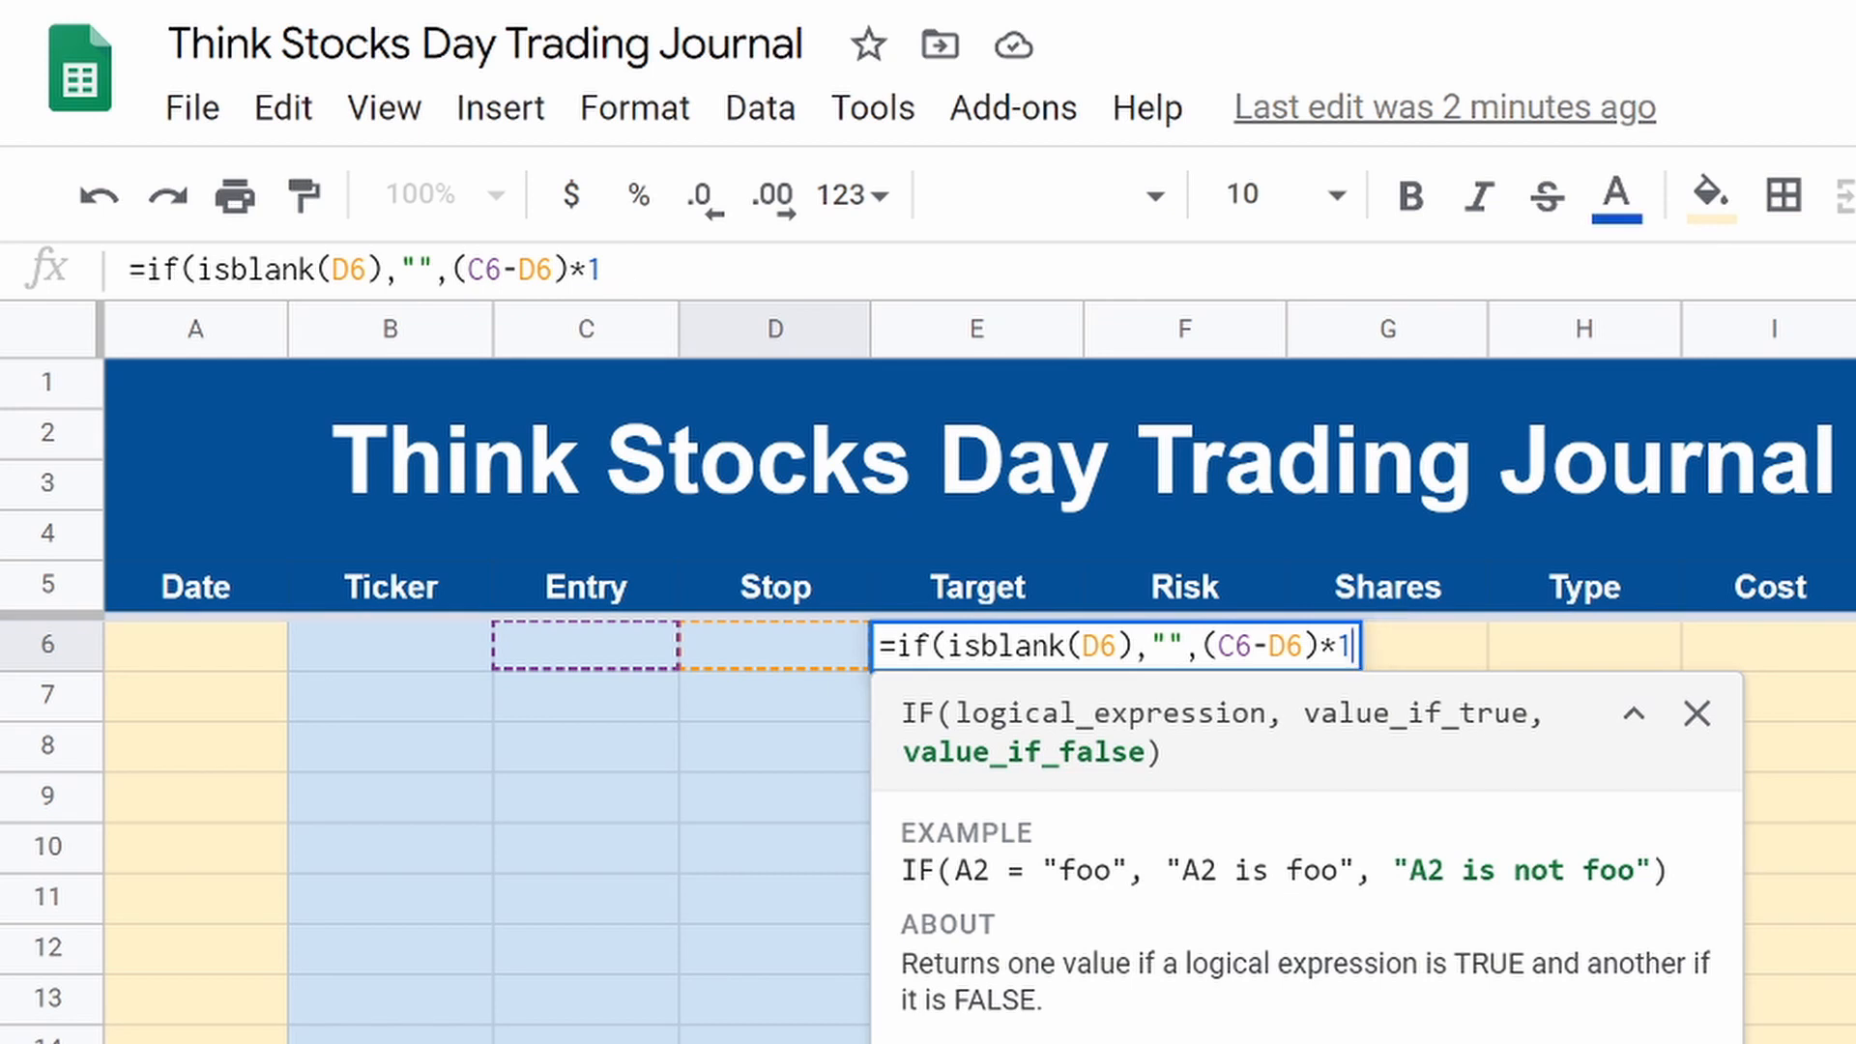
pyautogui.press('BackSpace')
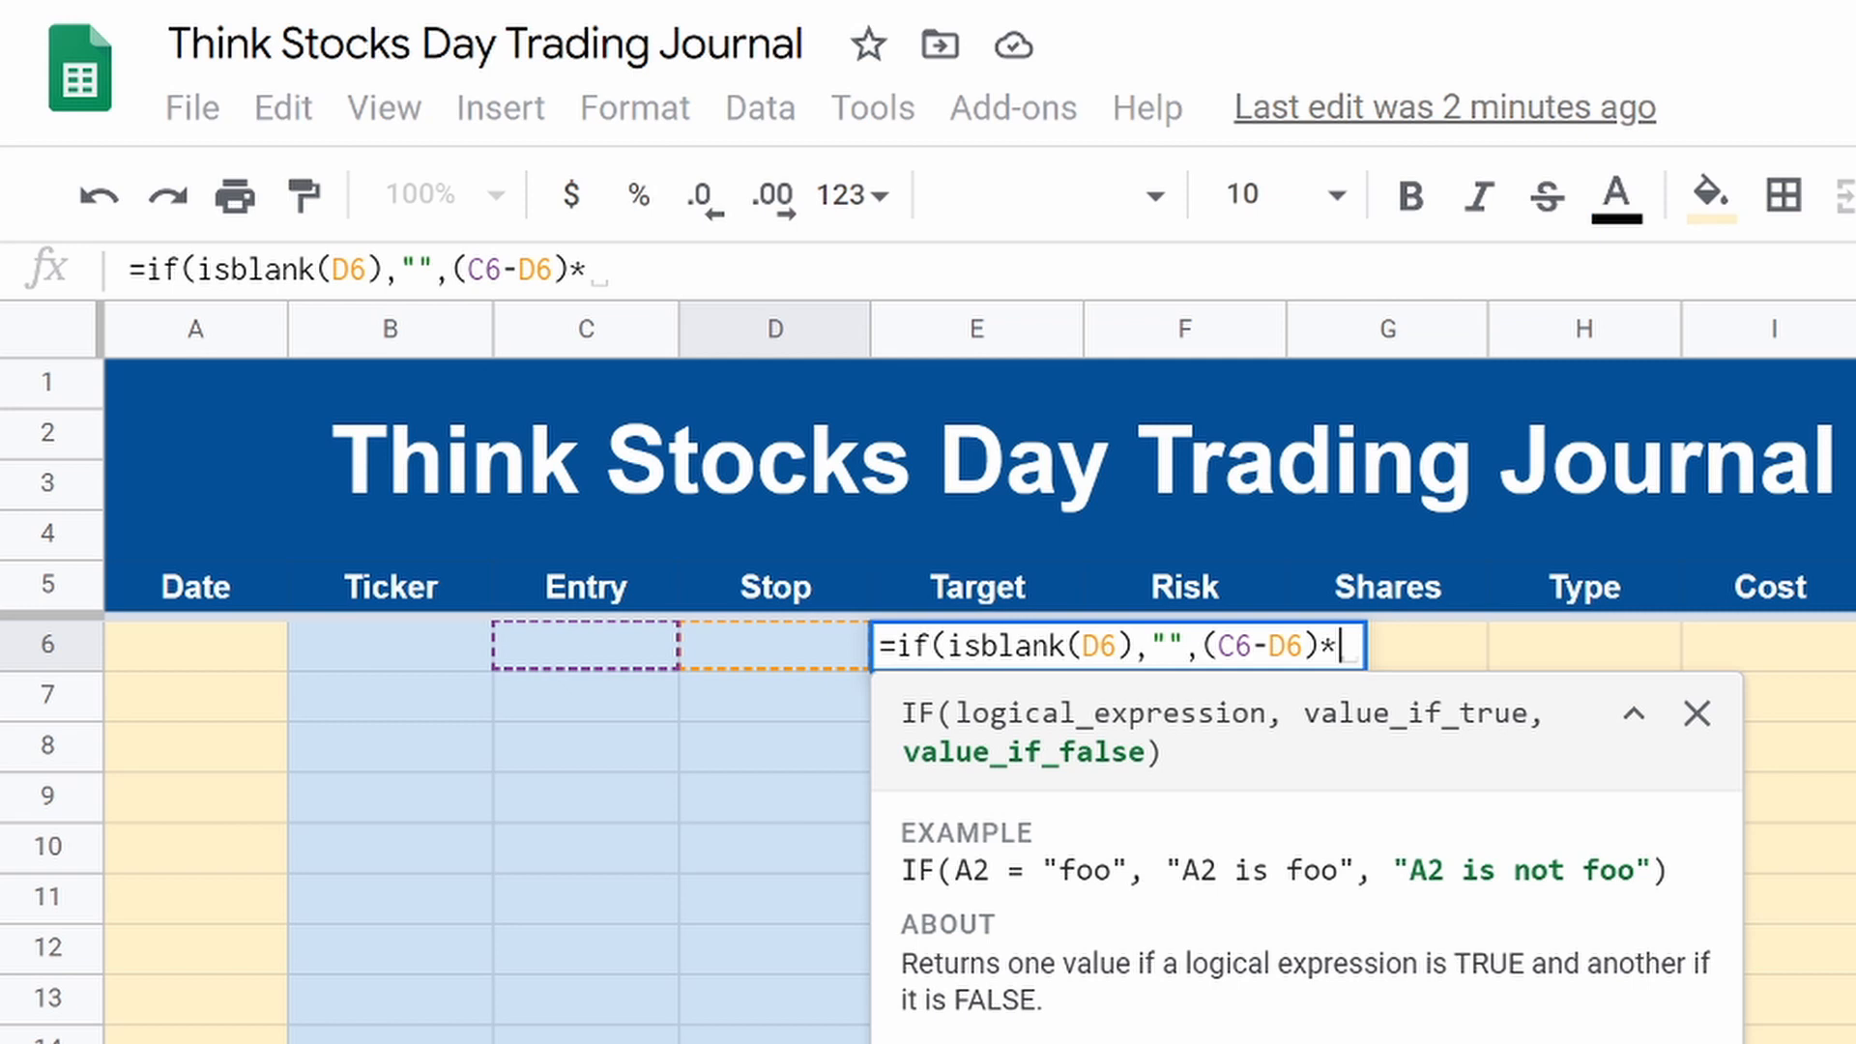
pyautogui.write('2')
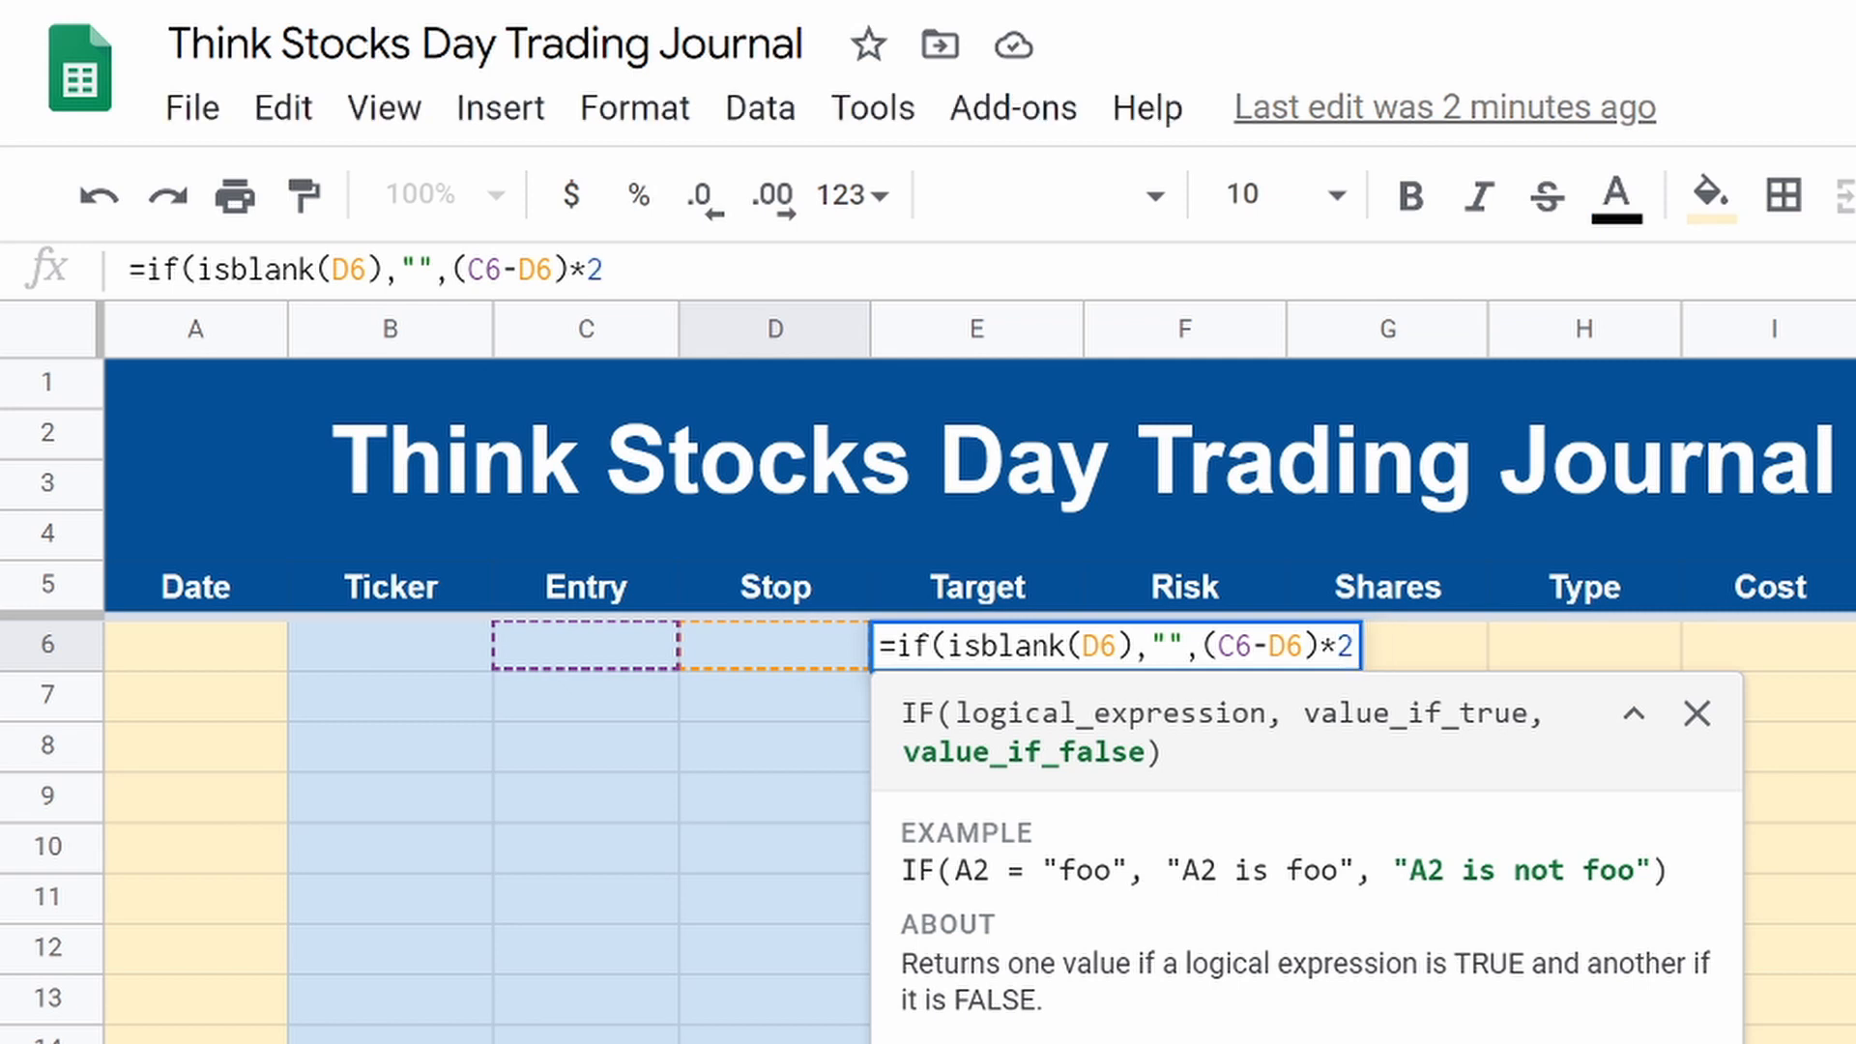
# Step: Complete the E6 formula by adding the Entry price, so it reads =if(isblank(D6),"",(C6-D6)*2+C6)
pyautogui.write('+')
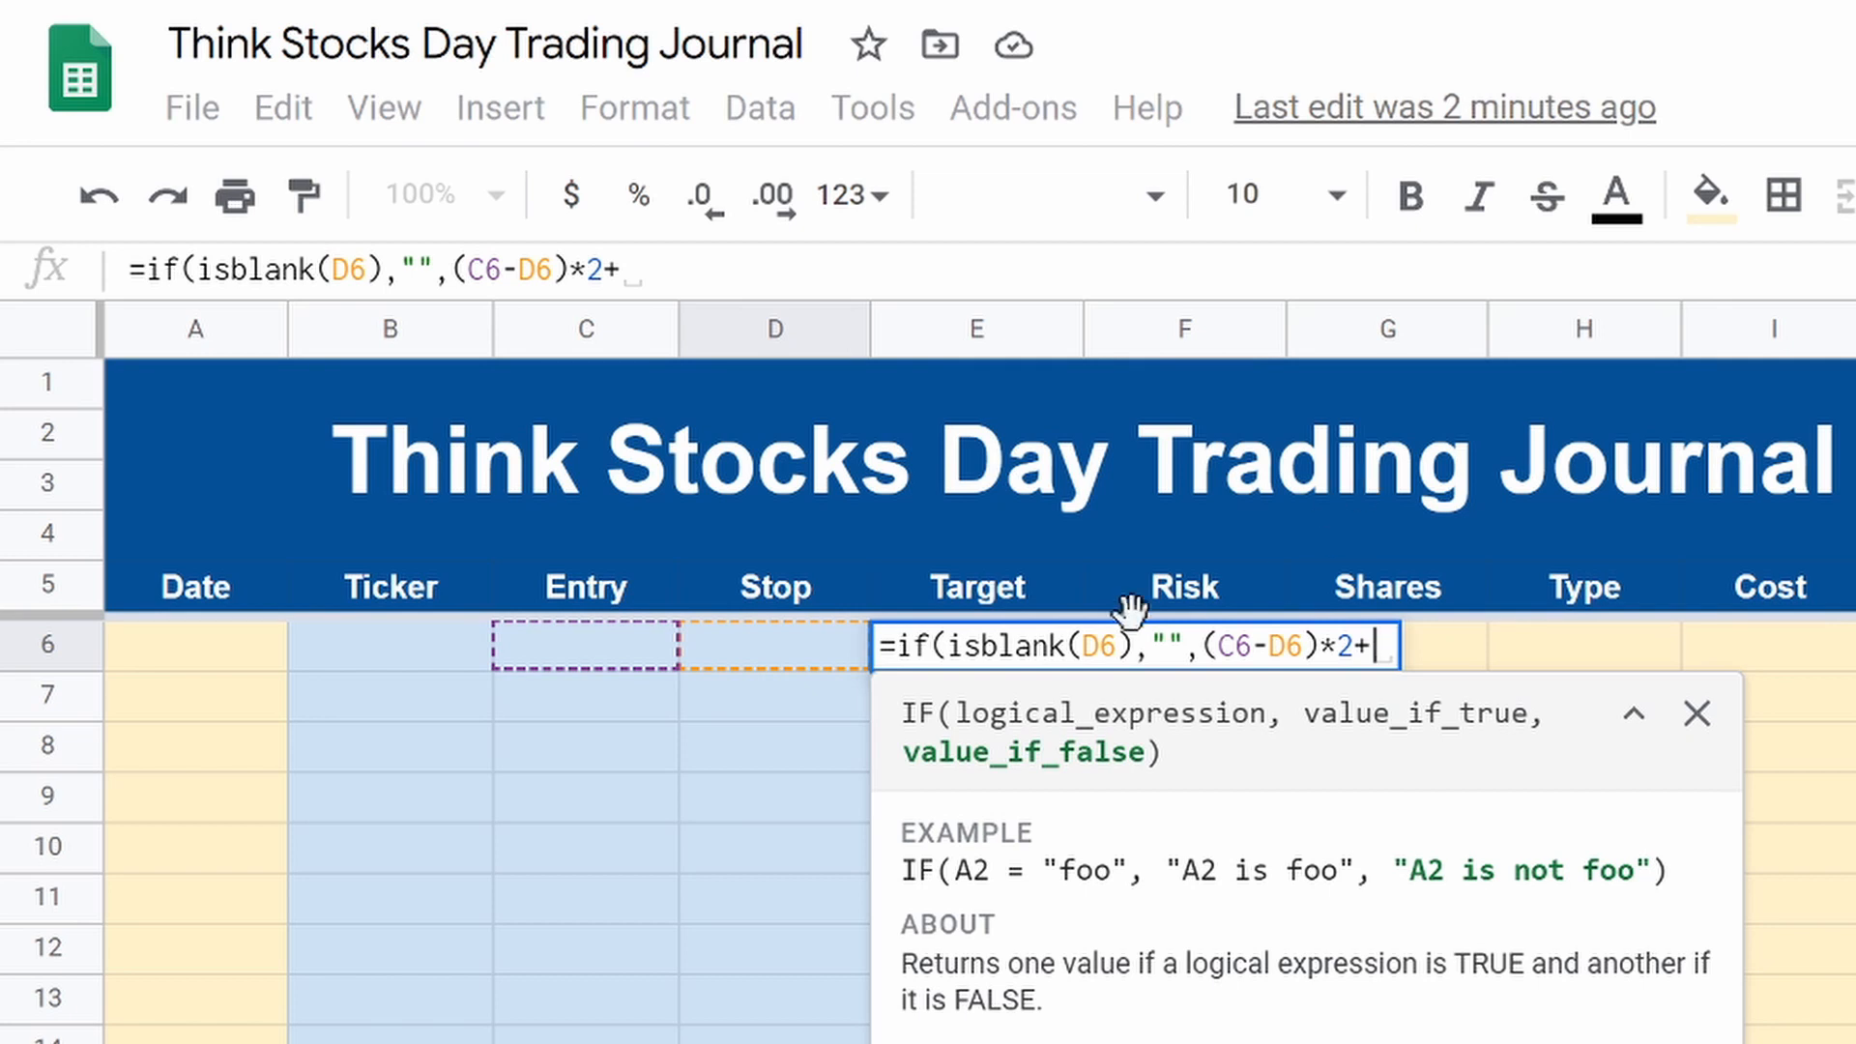
pyautogui.click(532, 654)
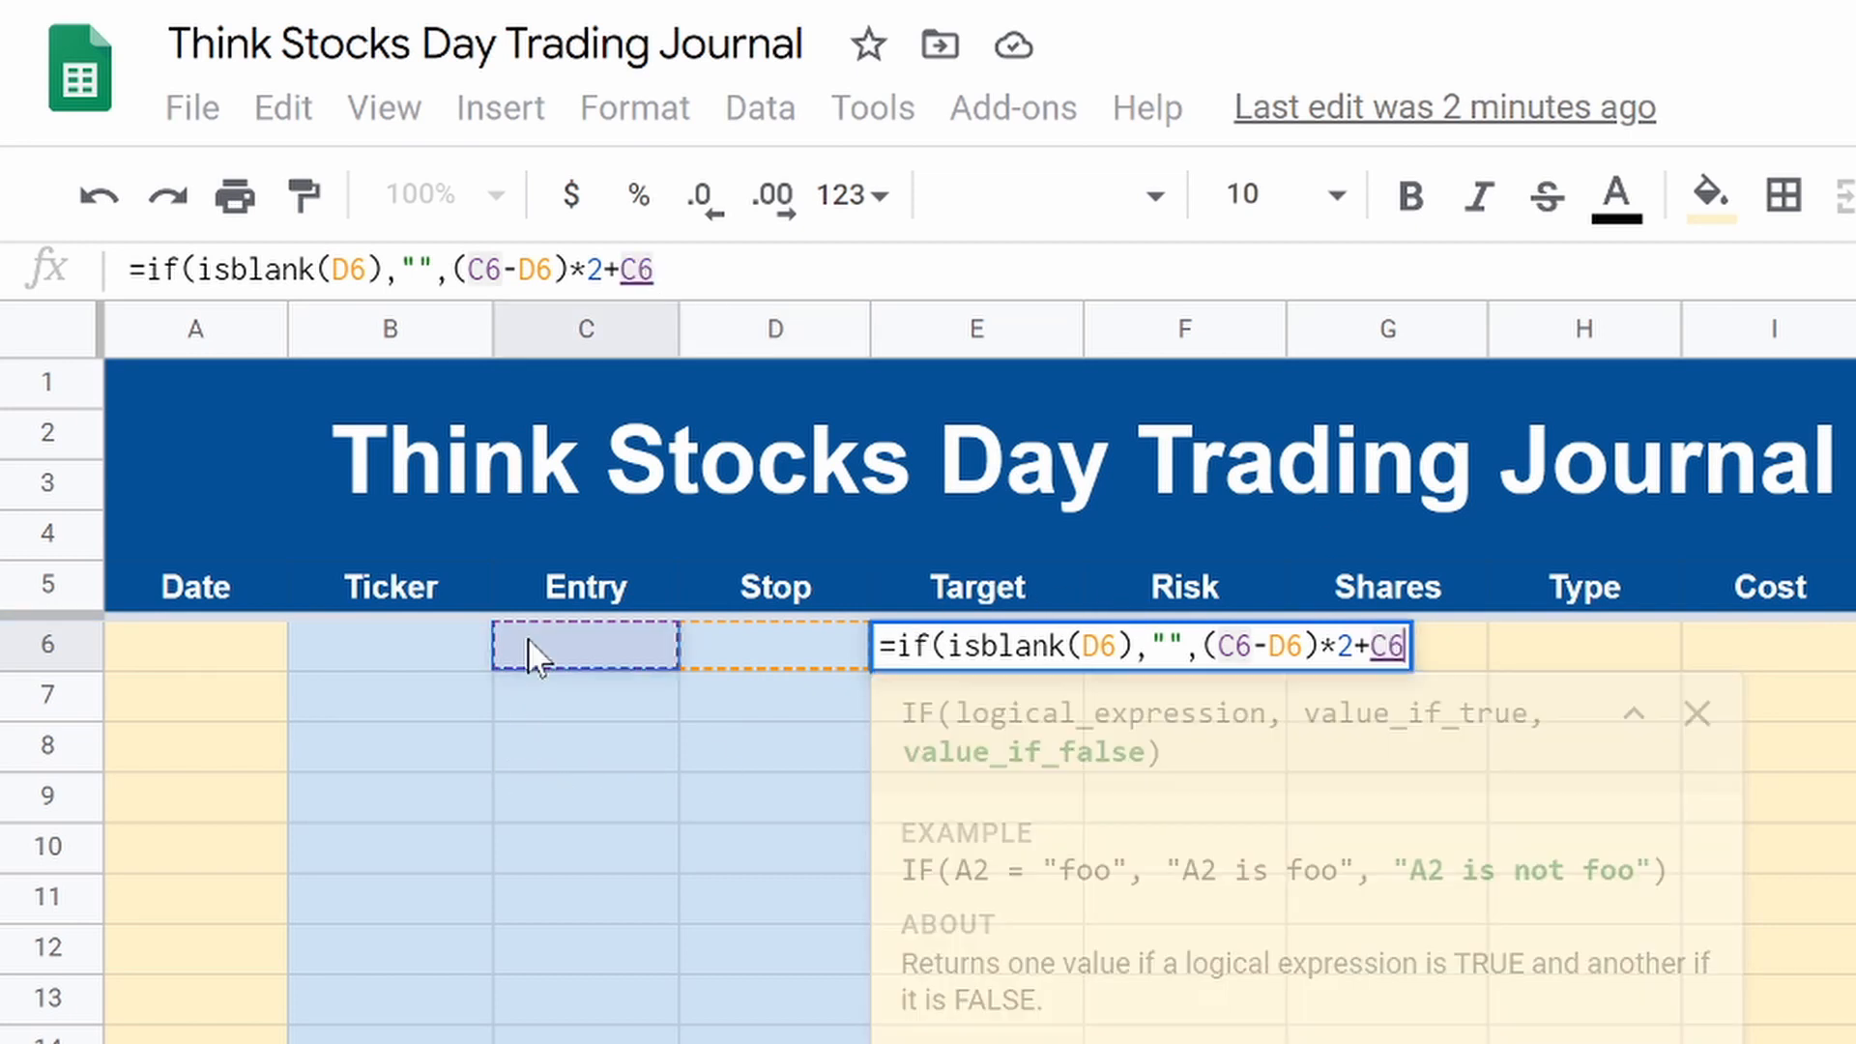
pyautogui.write(')')
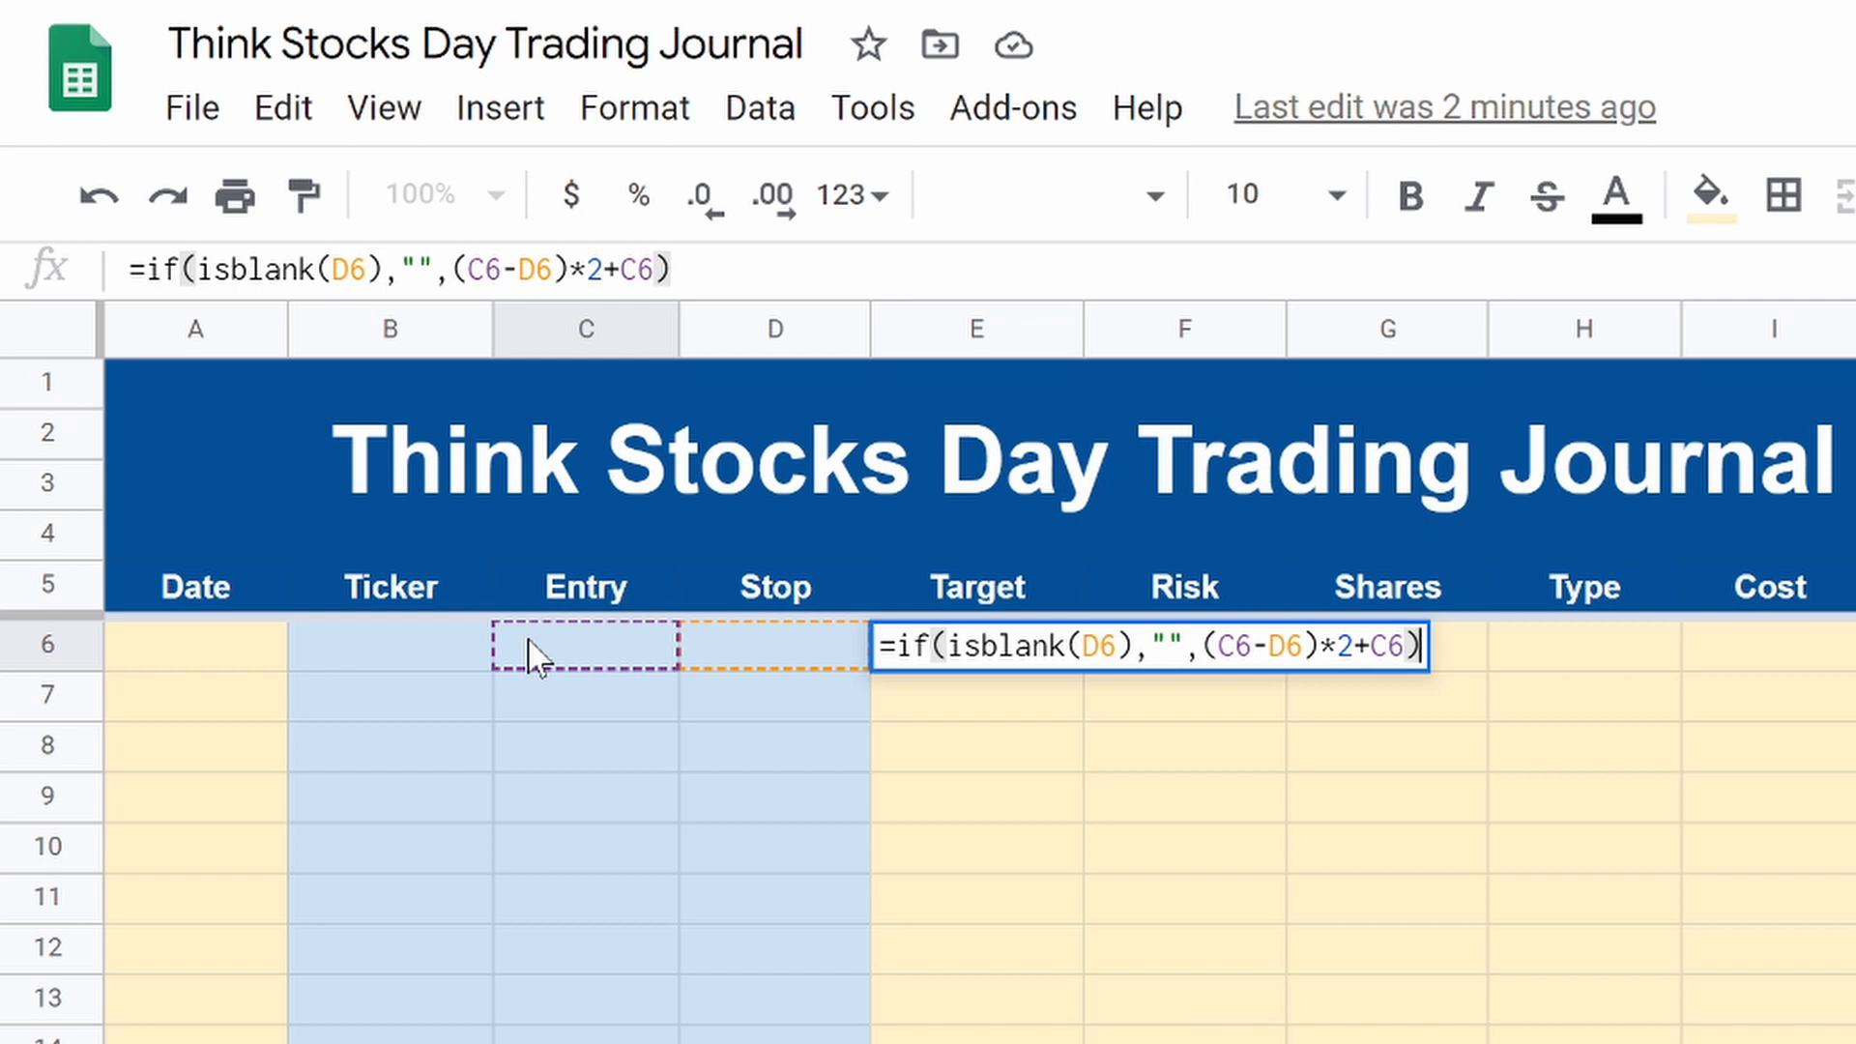
pyautogui.press('Return')
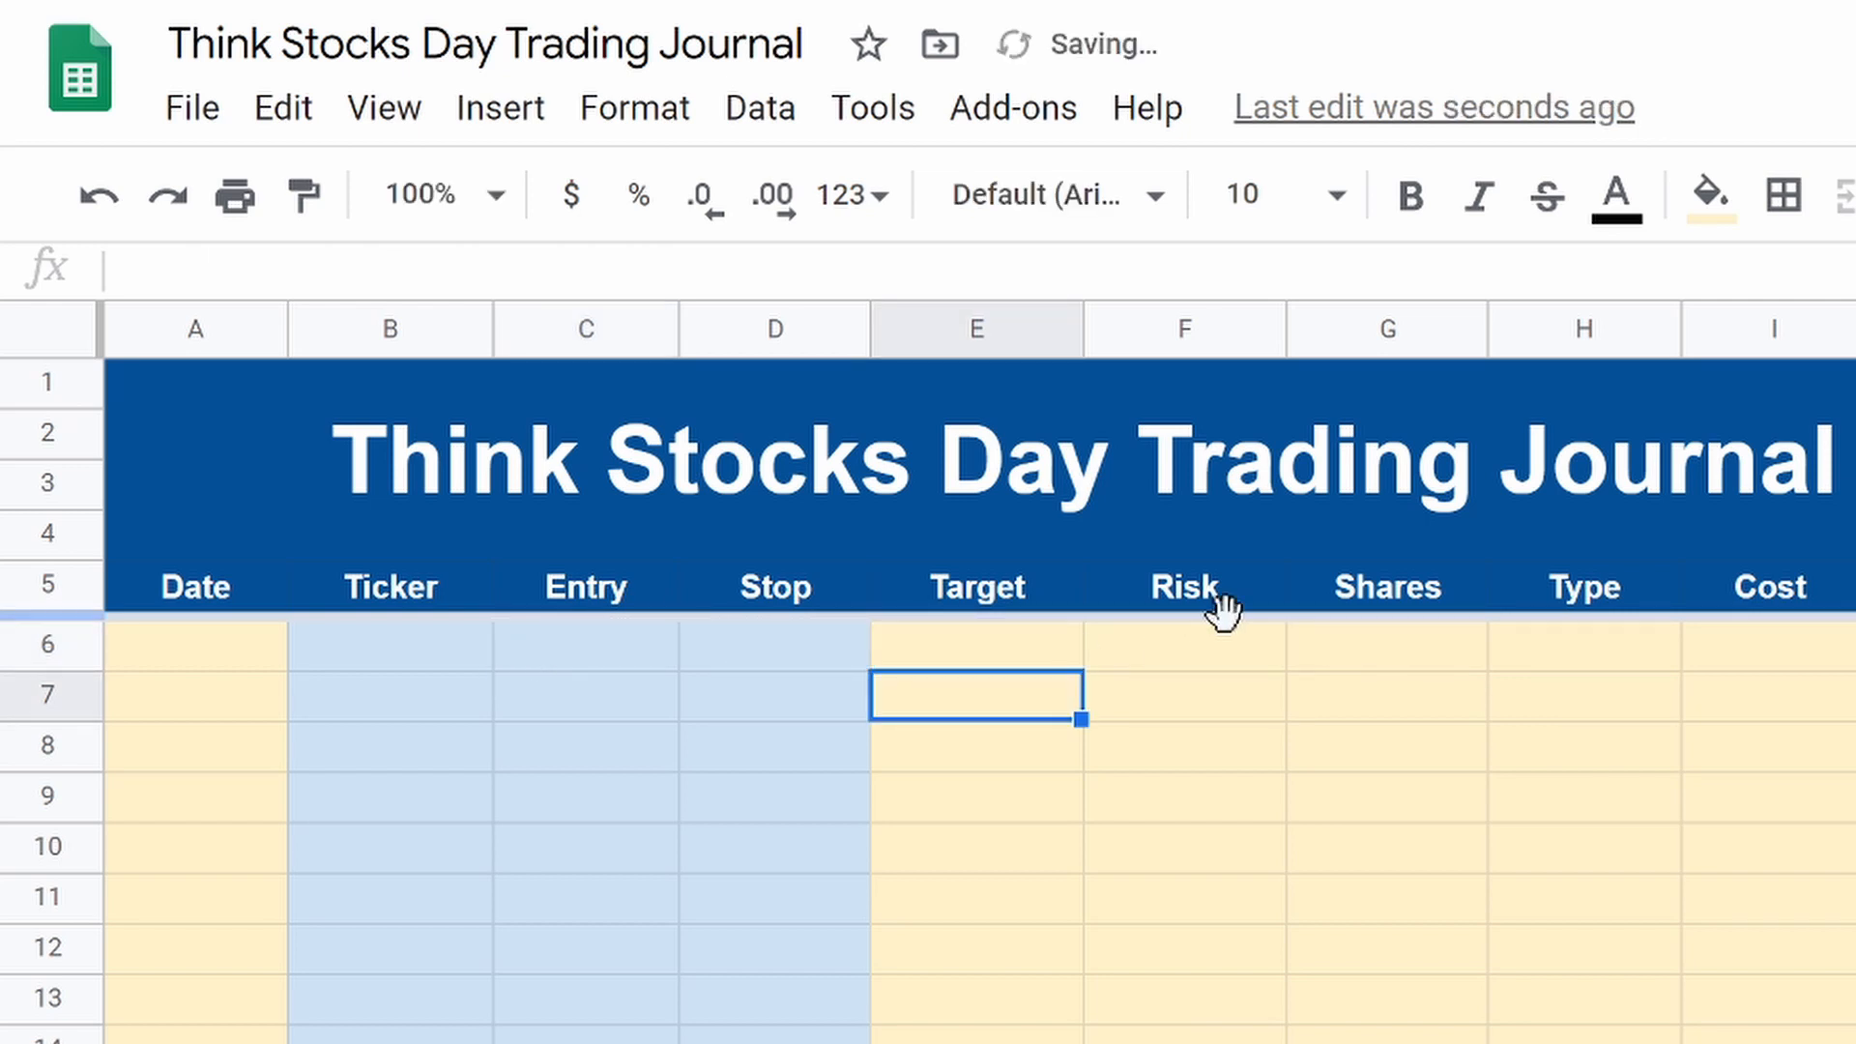
# Step: Try "0" as the blank-Stop result in the E6 Target formula, and restore the empty text ""
pyautogui.click(1000, 659)
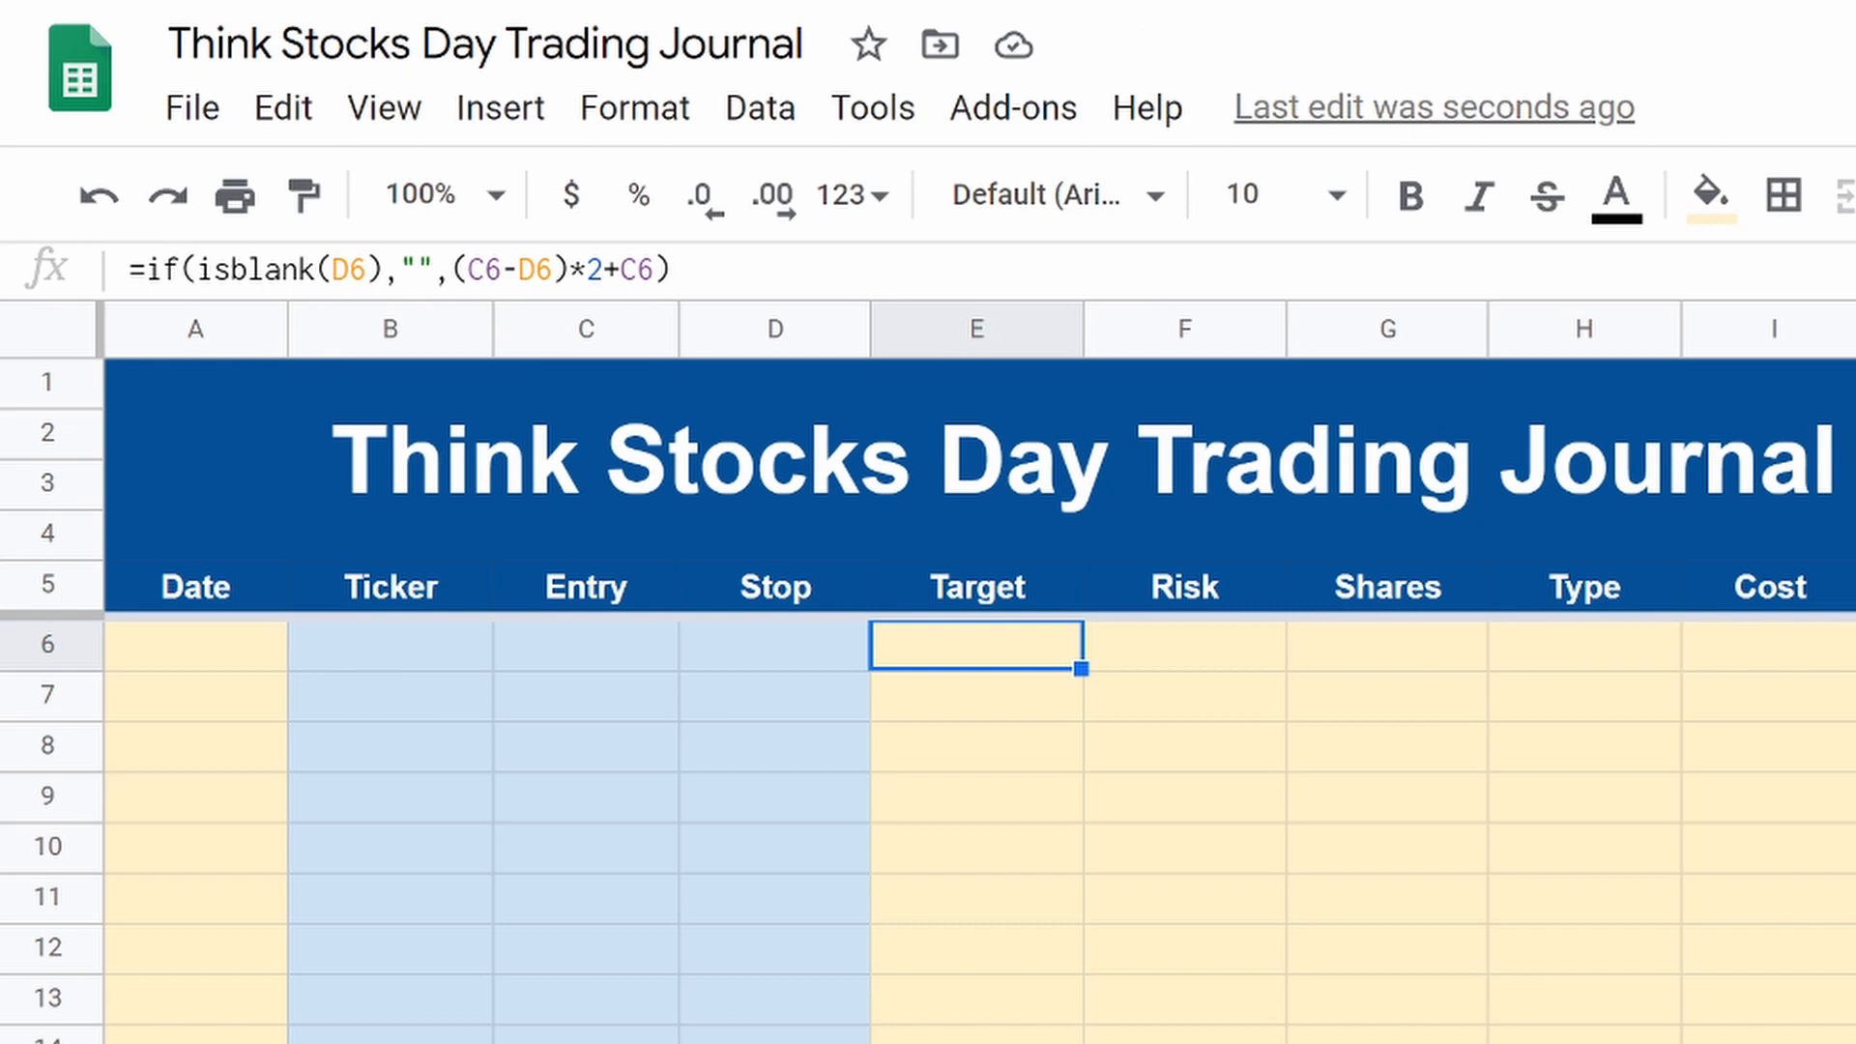
pyautogui.click(417, 269)
pyautogui.write('0')
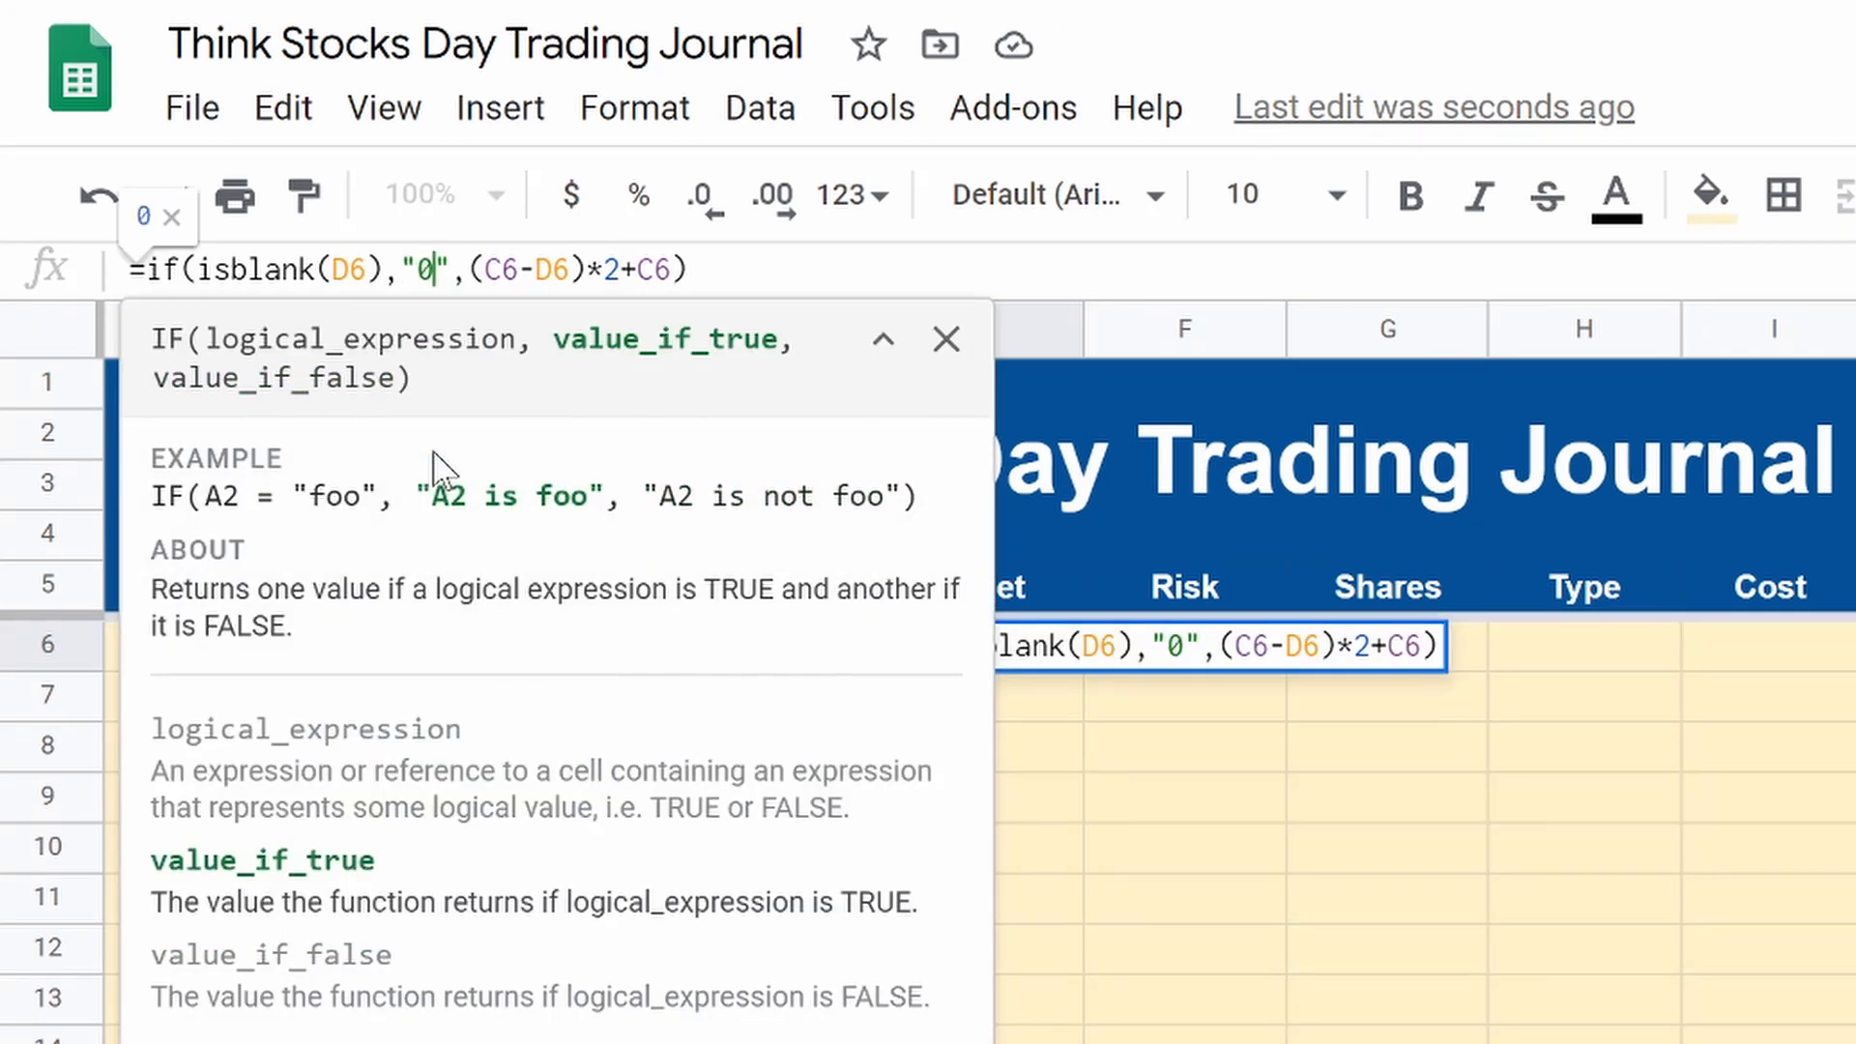
pyautogui.press('Return')
pyautogui.click(911, 661)
pyautogui.press('BackSpace')
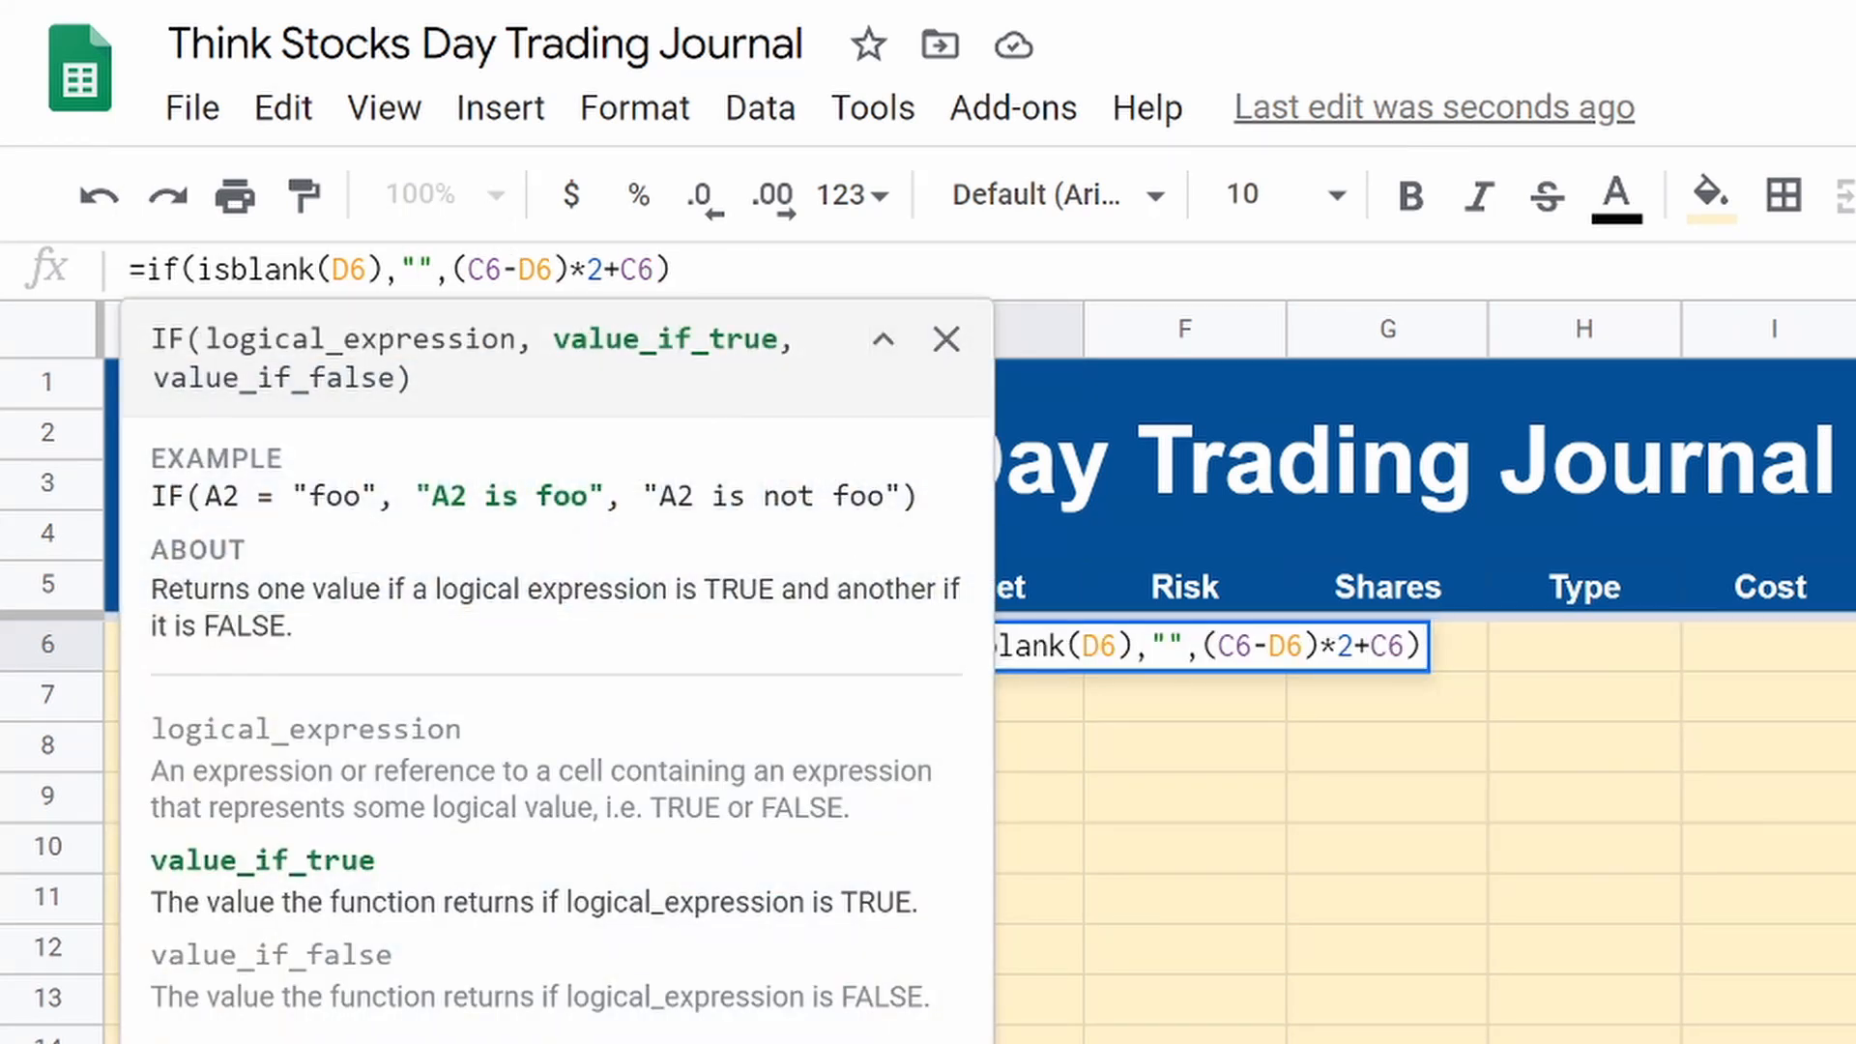
pyautogui.press('Return')
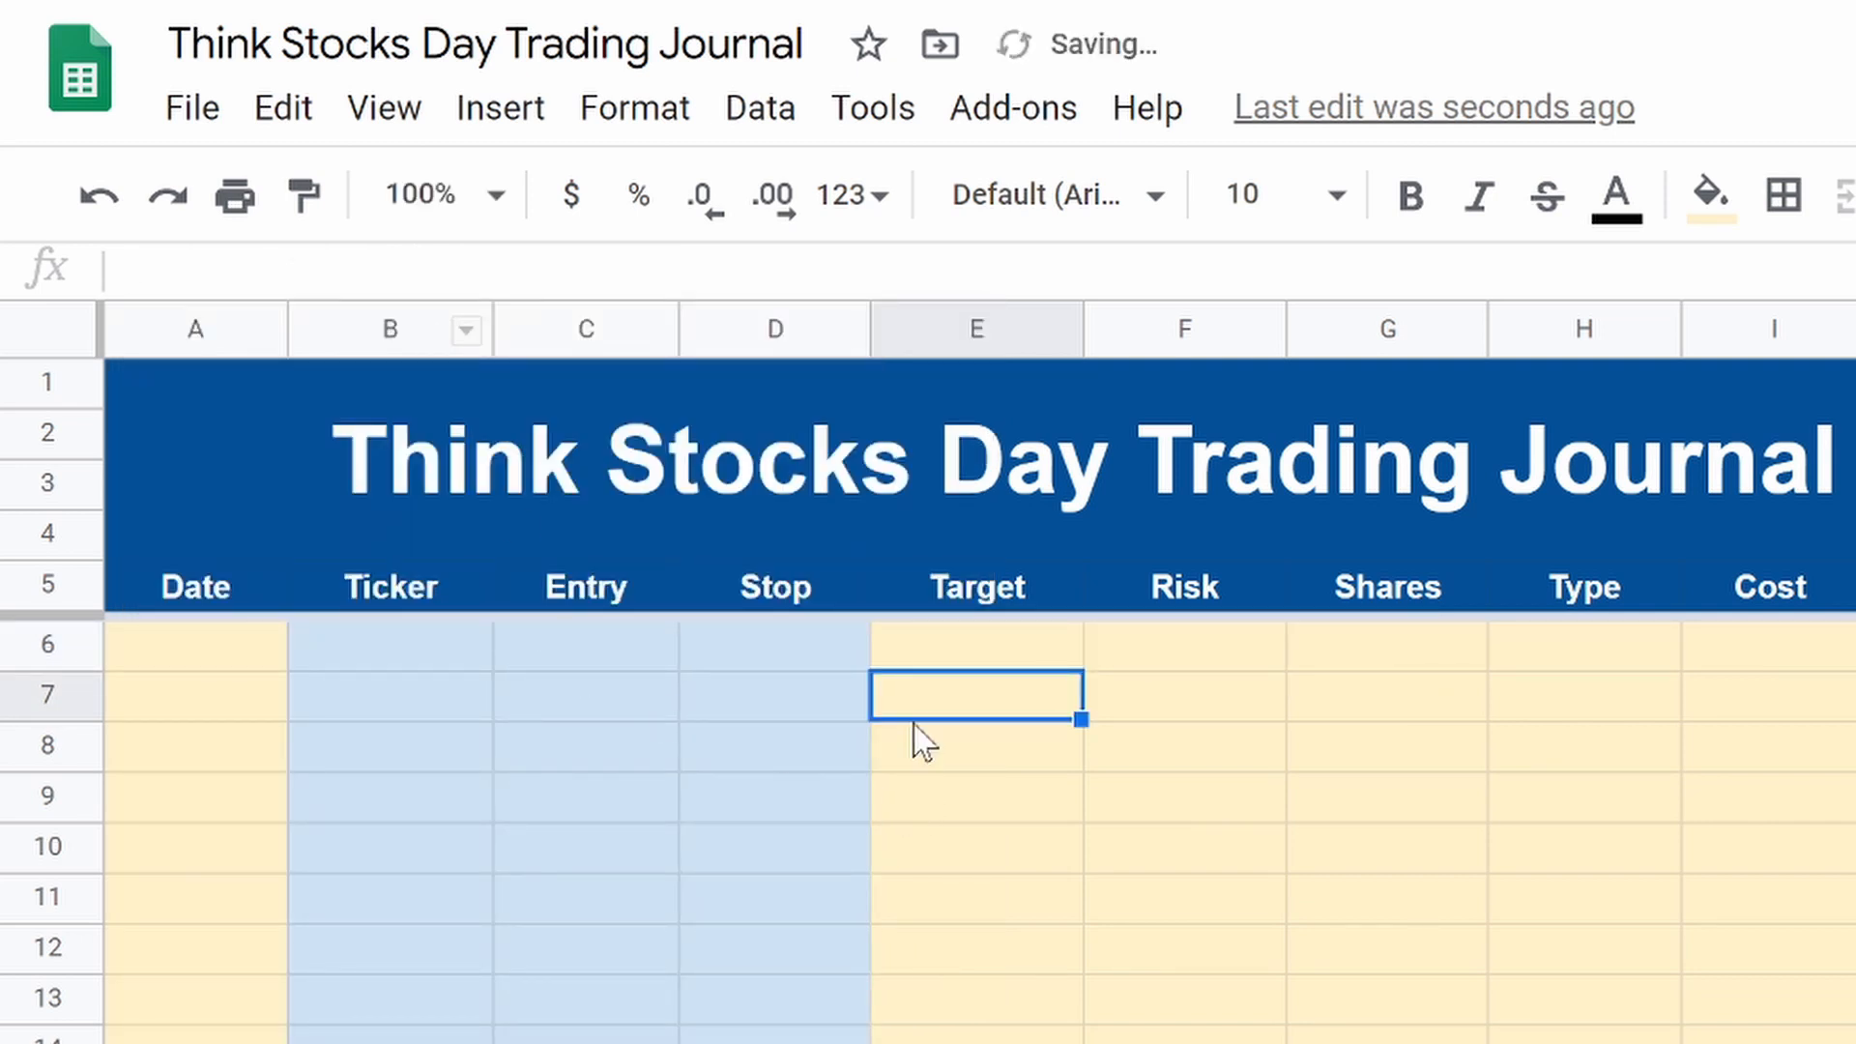
pyautogui.click(961, 626)
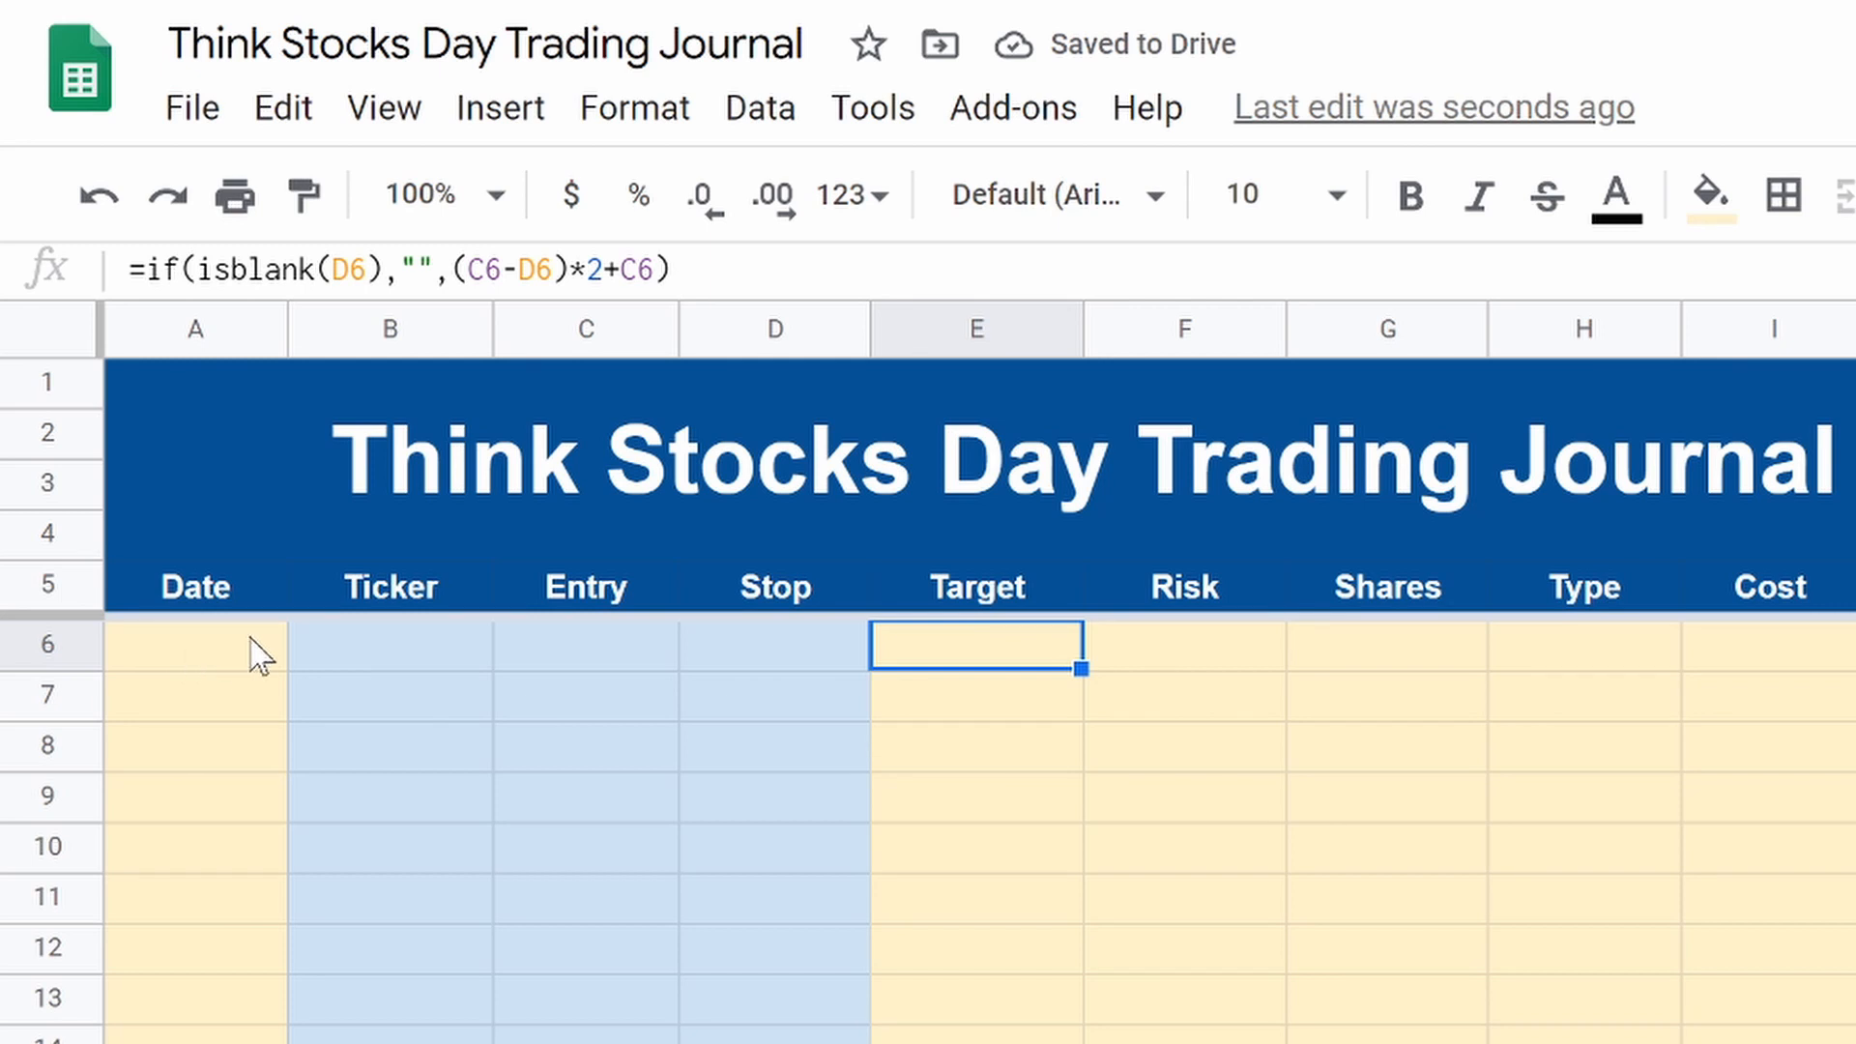
# Step: Enter a sample trade in row 6 with ticker AAPL, entry 200 and stop 199 to test the Target formula
pyautogui.click(361, 643)
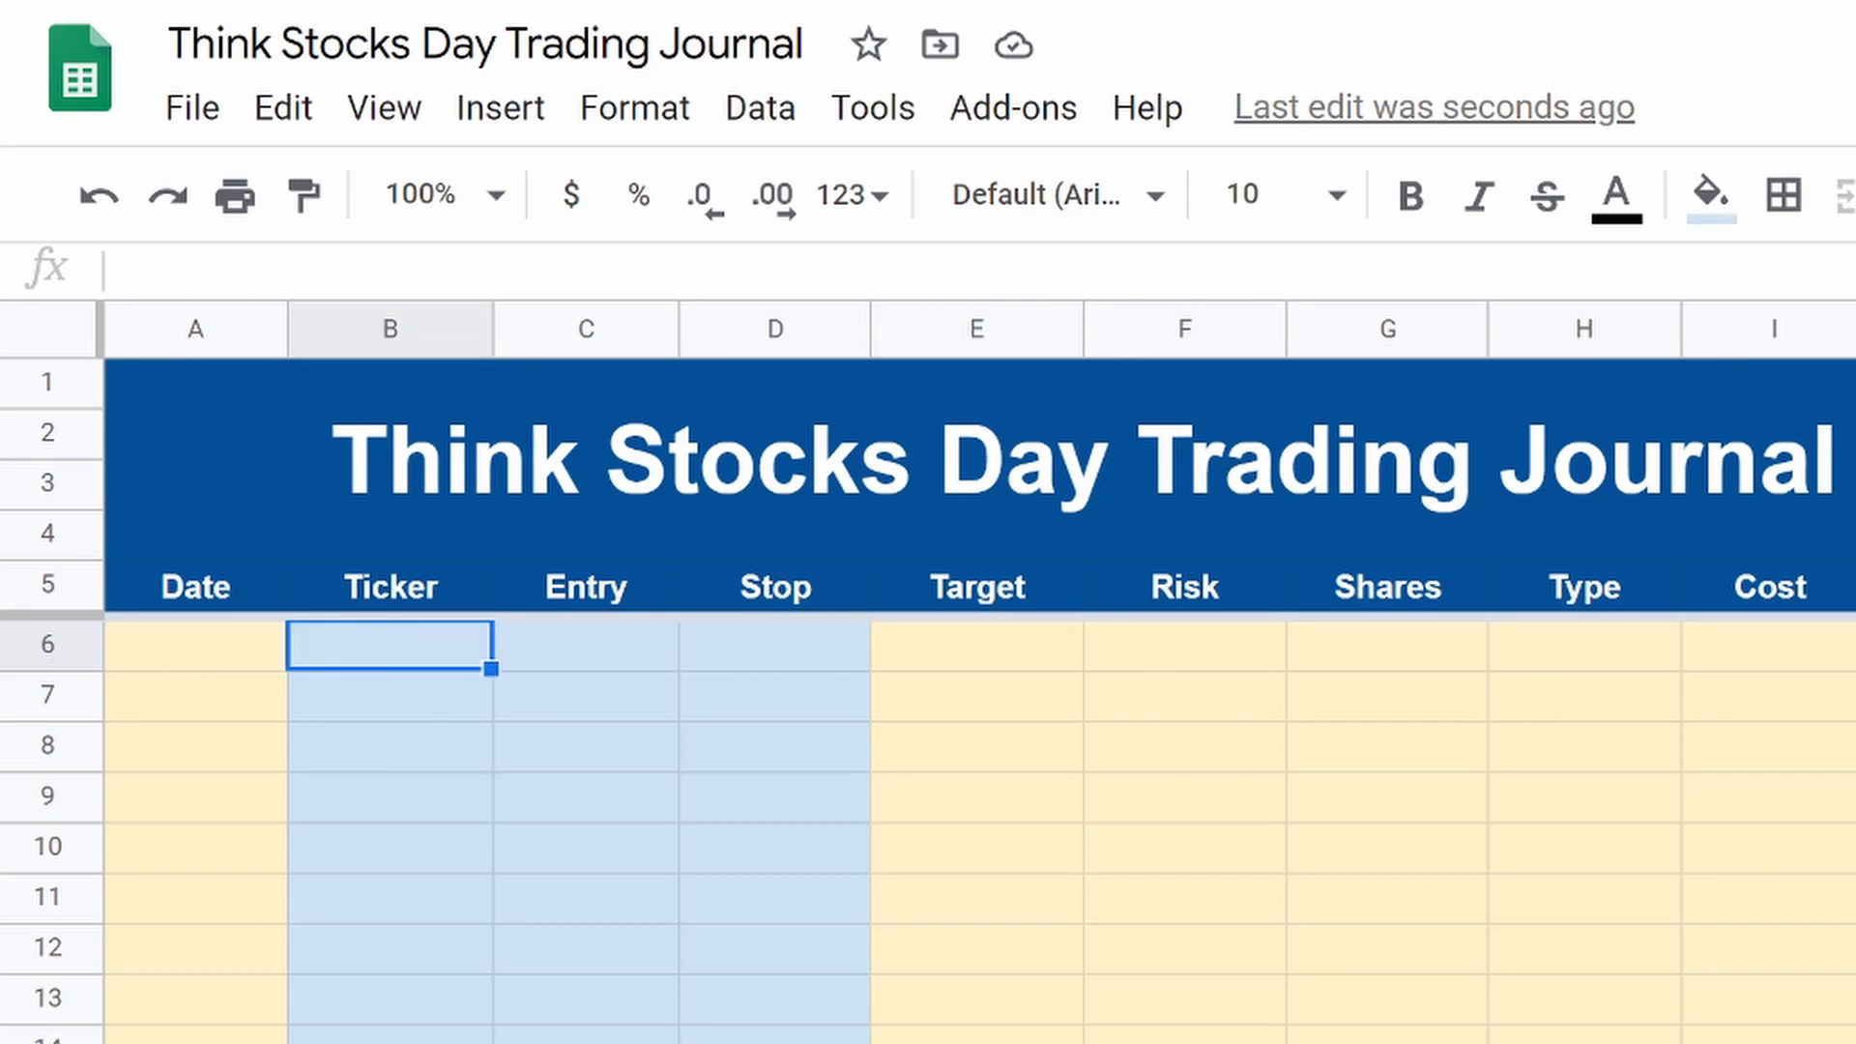
pyautogui.write('AAPL')
pyautogui.press('Tab')
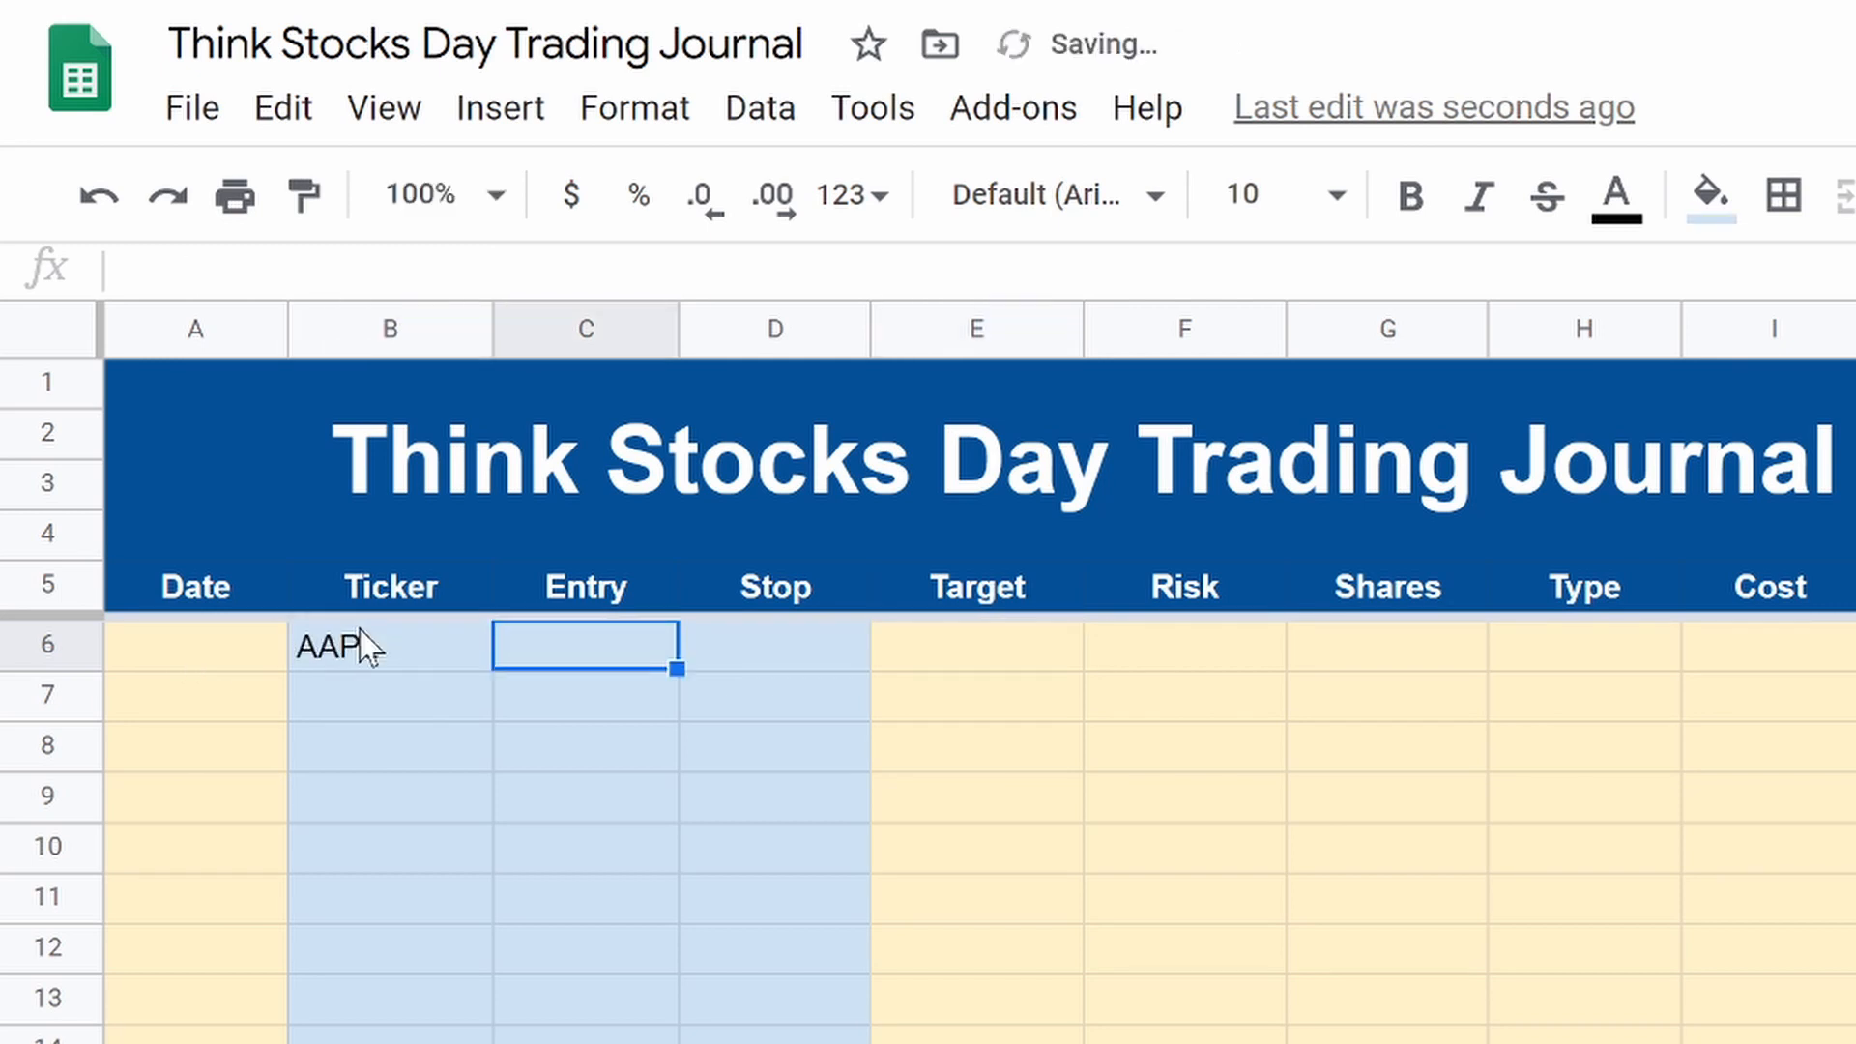
pyautogui.write('200')
pyautogui.press('Tab')
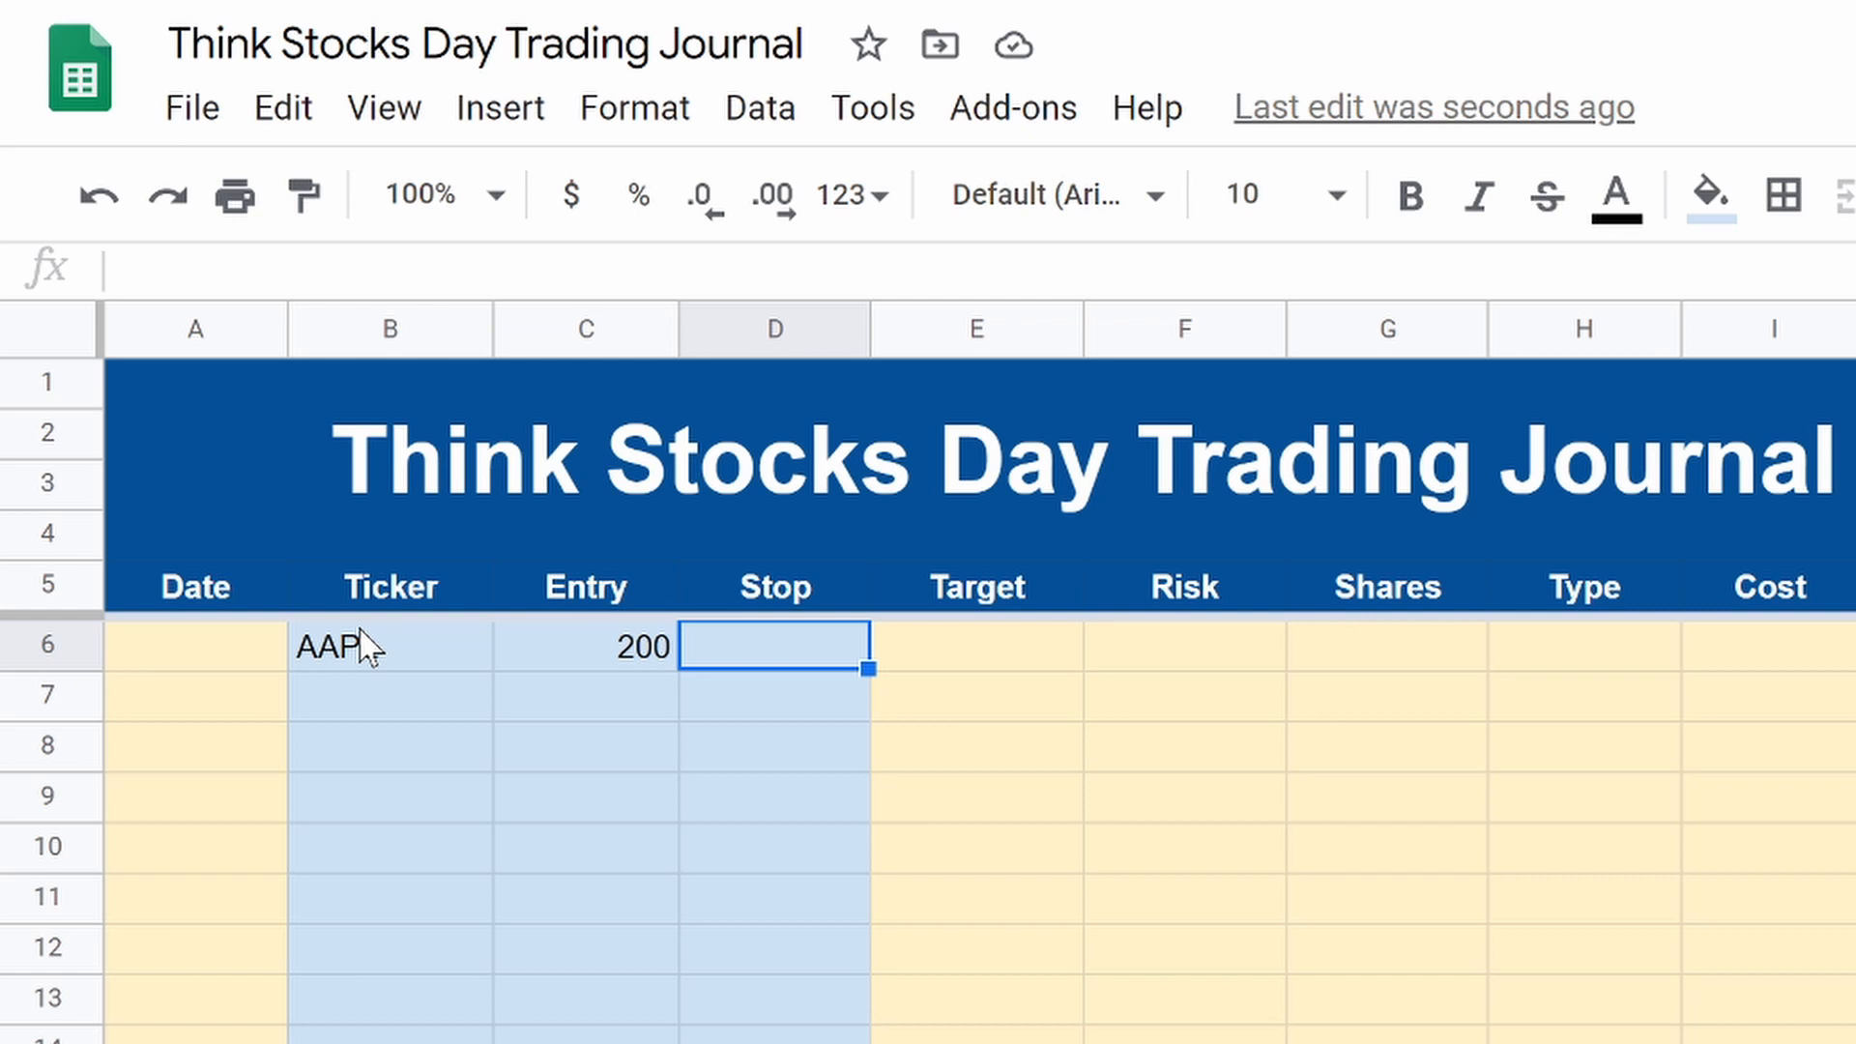
pyautogui.write('1')
pyautogui.write('99')
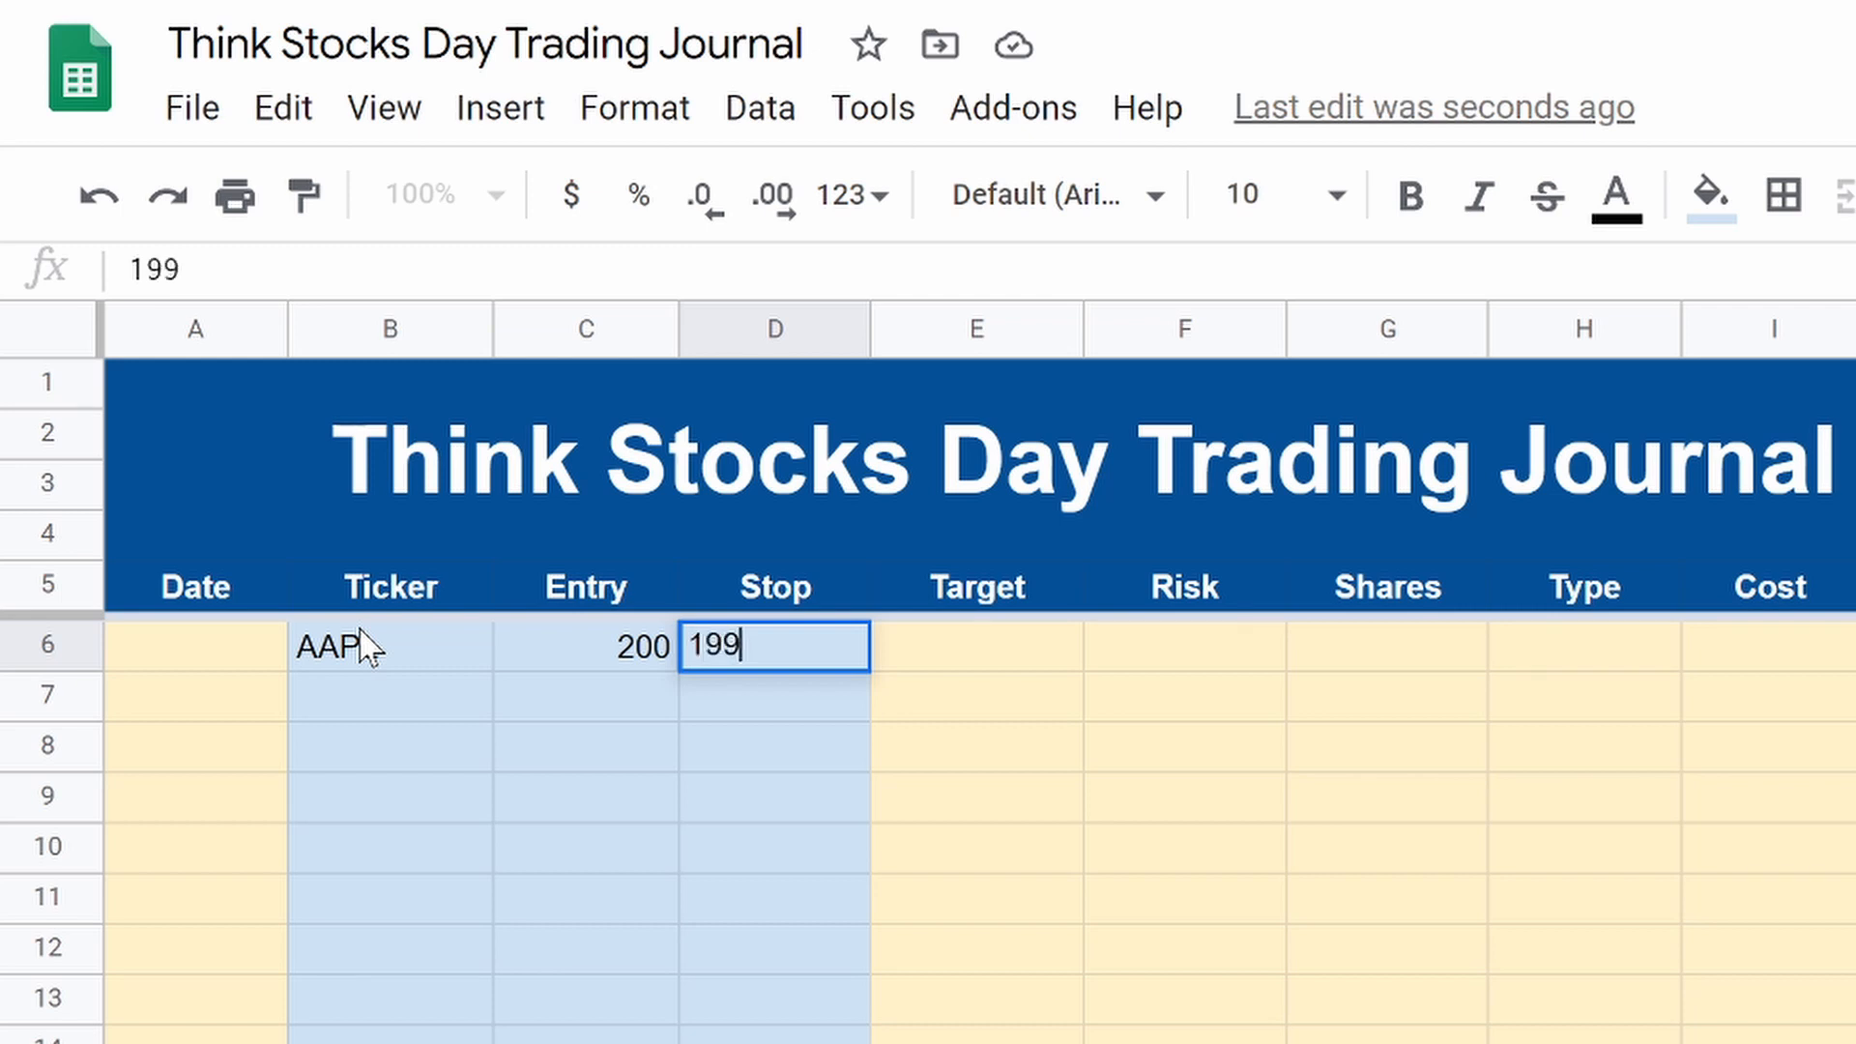
pyautogui.press('Tab')
pyautogui.write('202')
pyautogui.press('Return')
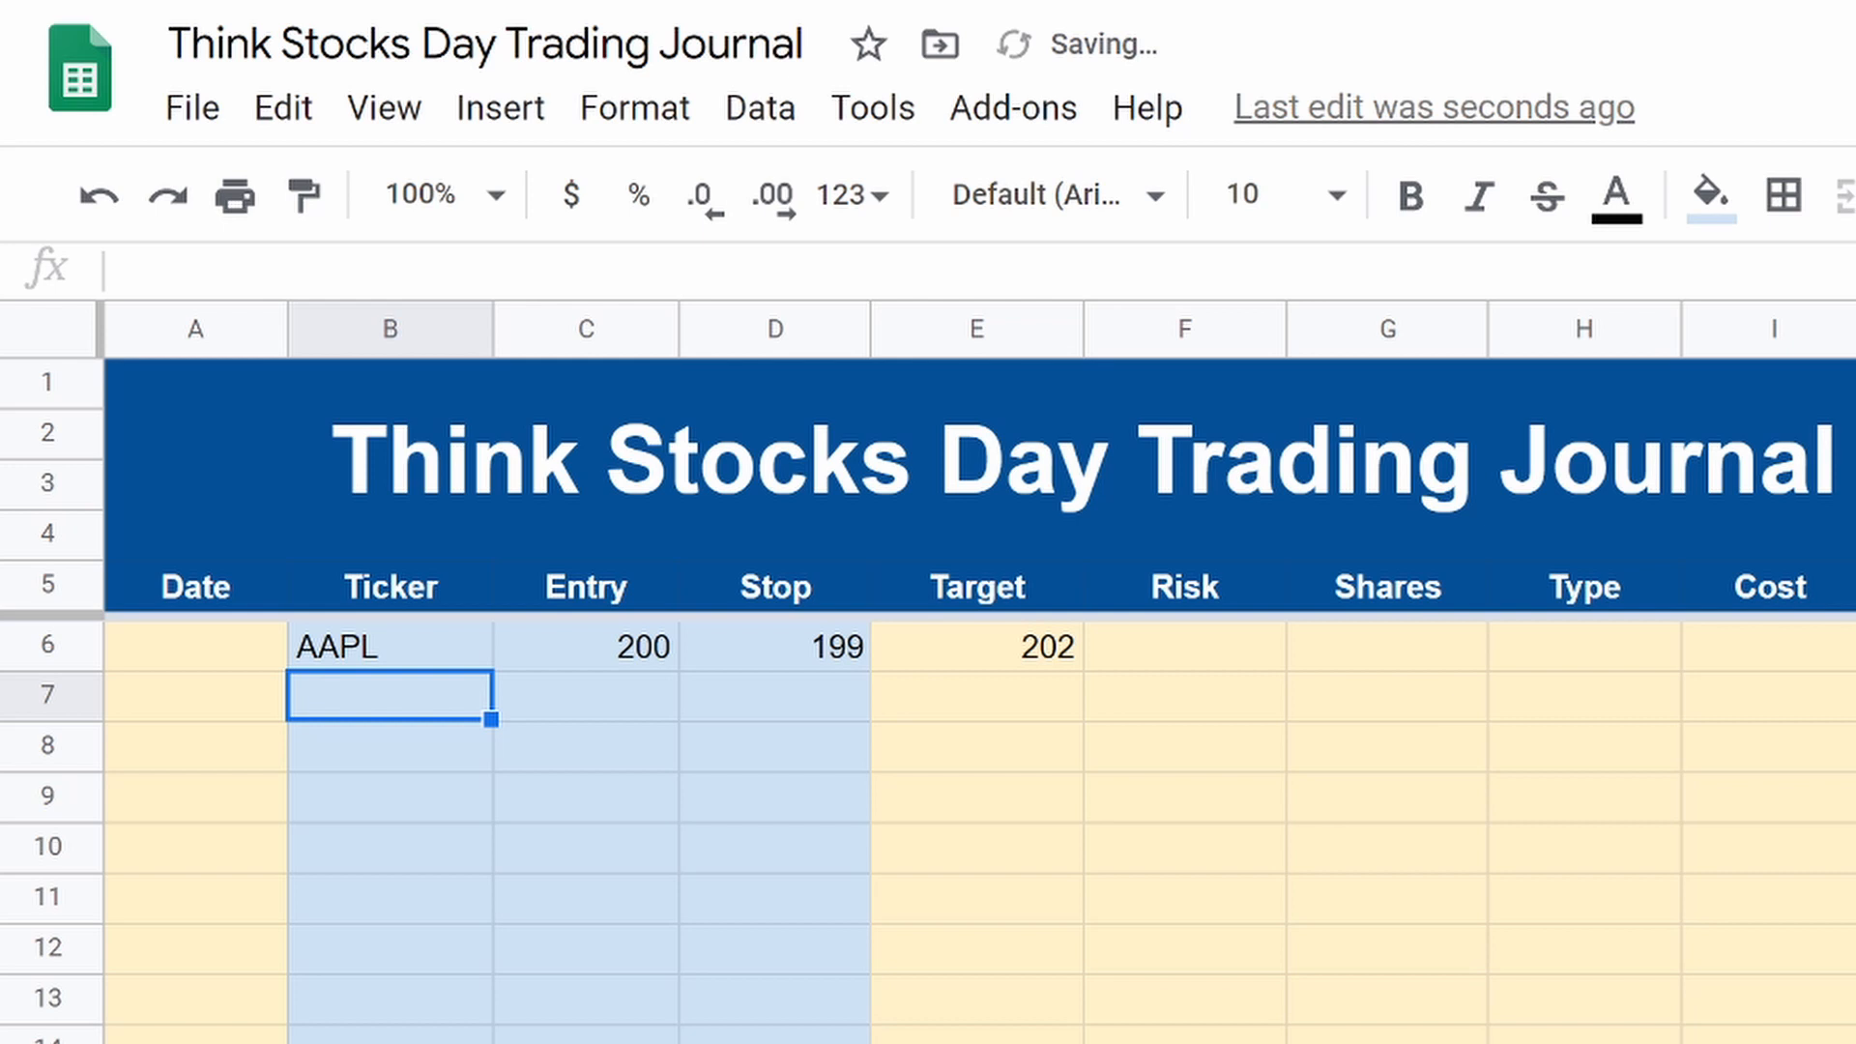
# Step: Set the sample trade's Stop in D6 to 201 and check the Target formula with a stop above the entry
pyautogui.click(1027, 659)
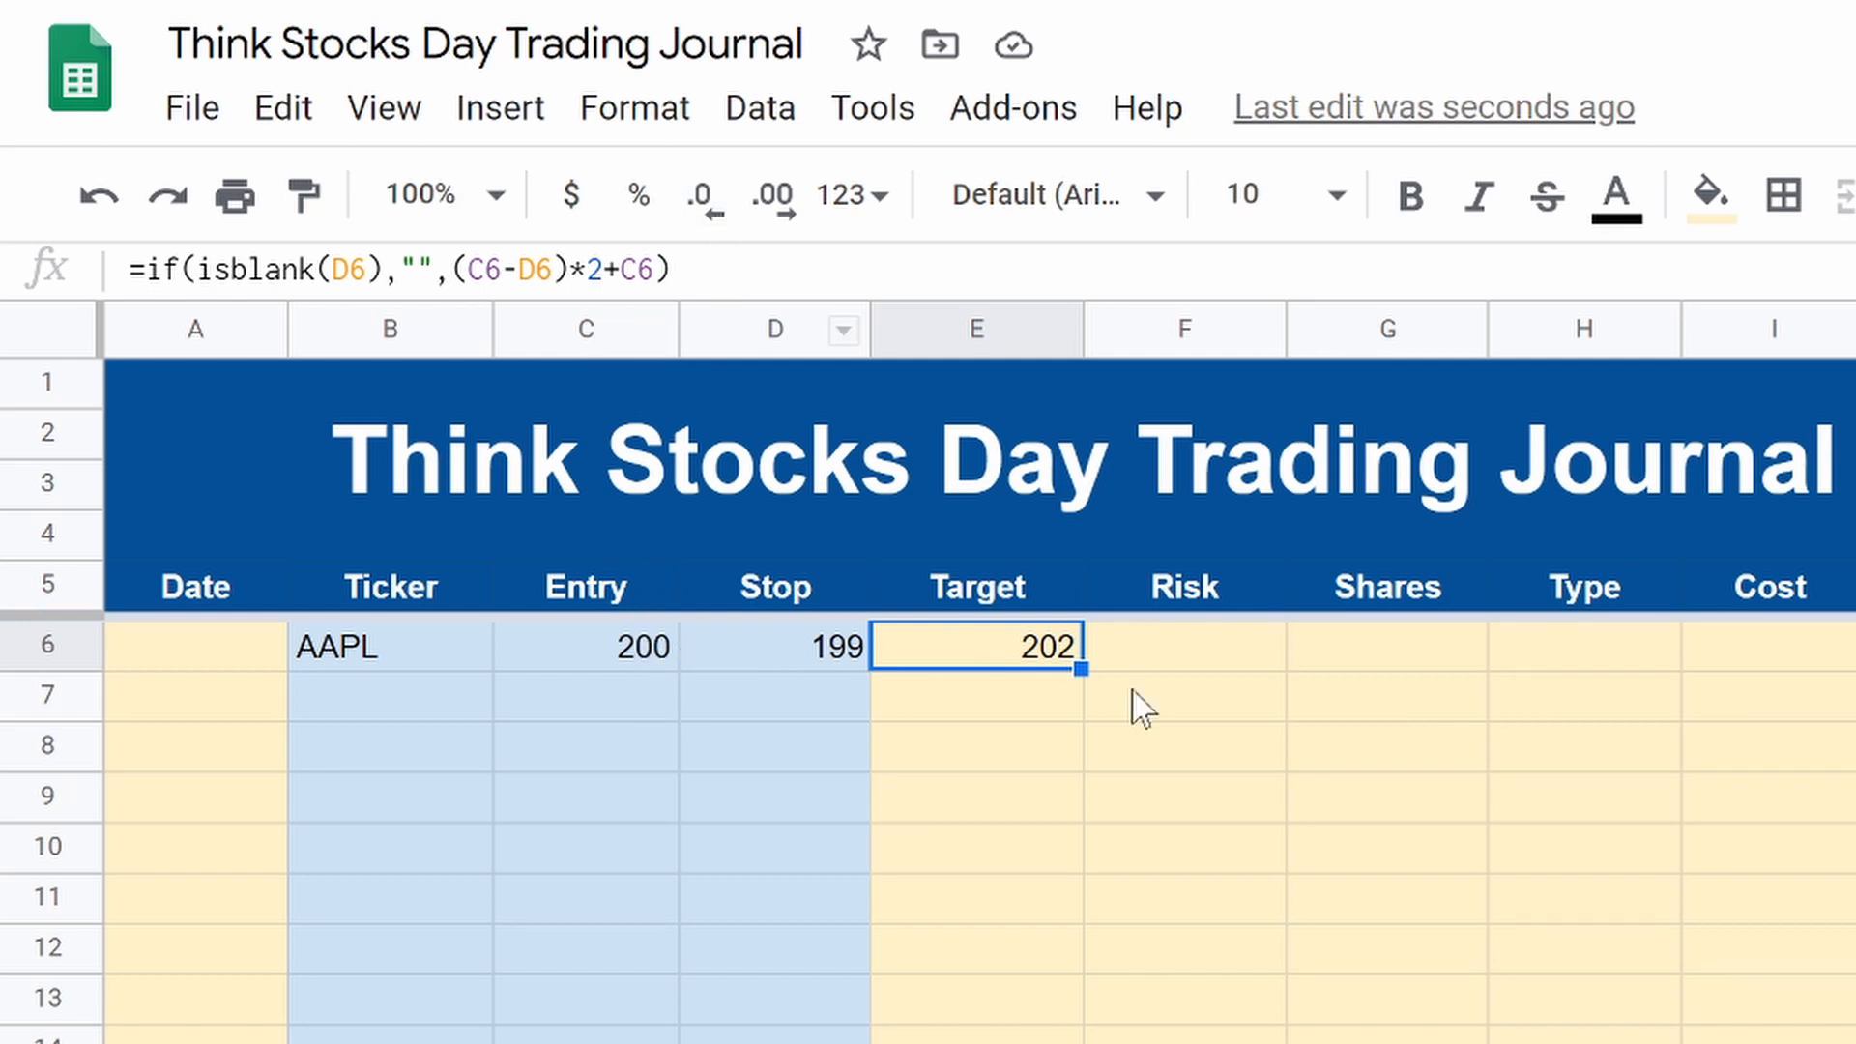
pyautogui.click(753, 663)
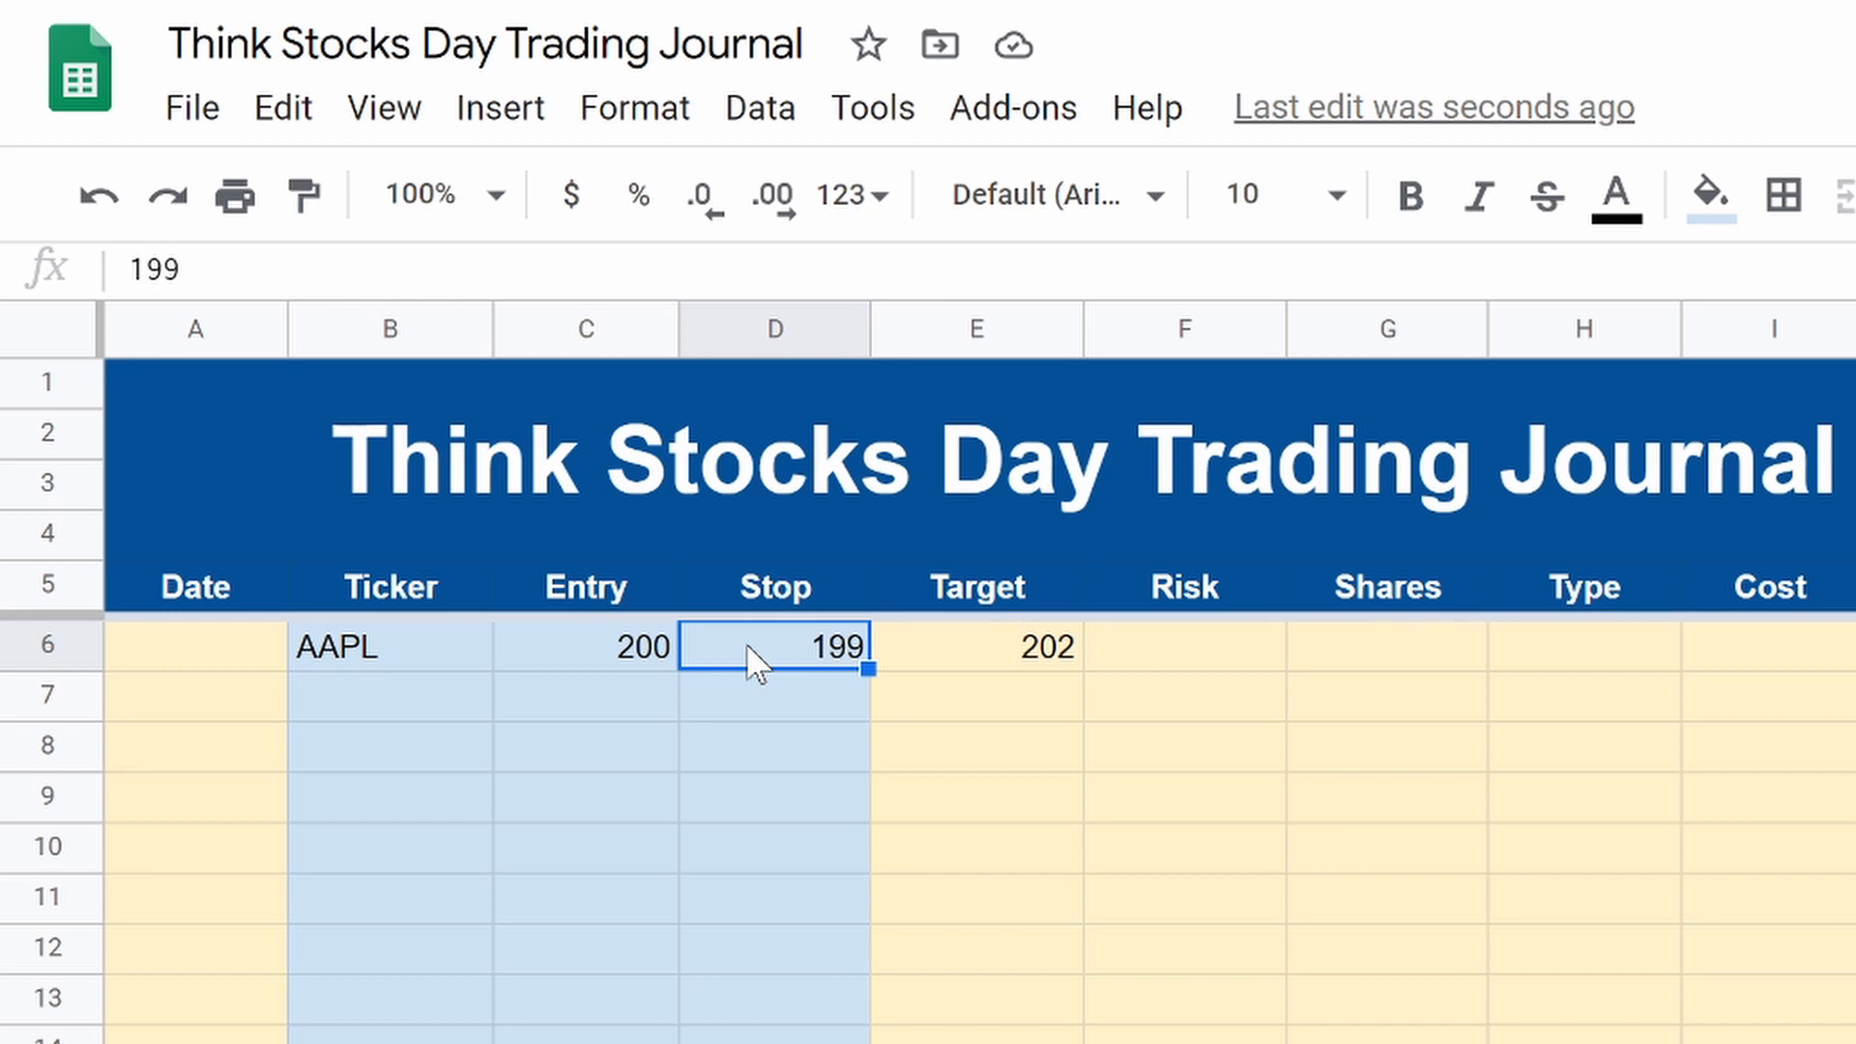
pyautogui.write('201')
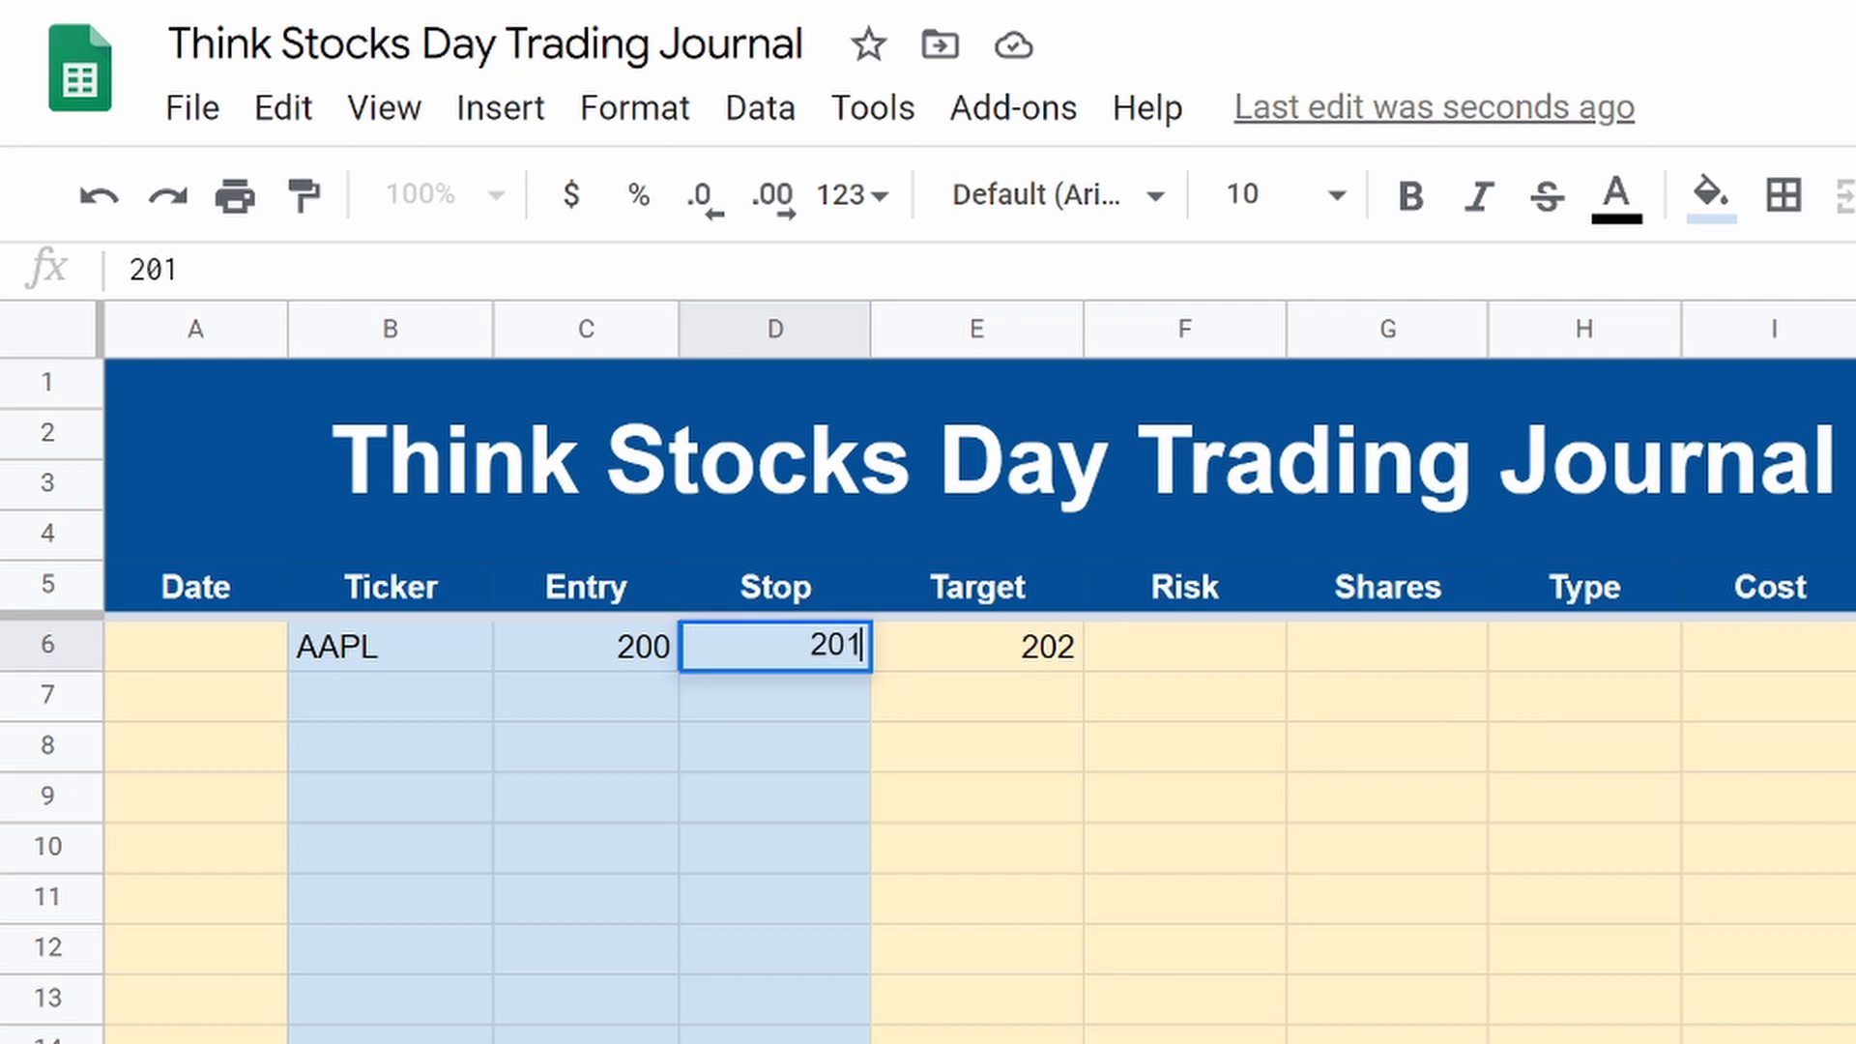
pyautogui.press('Return')
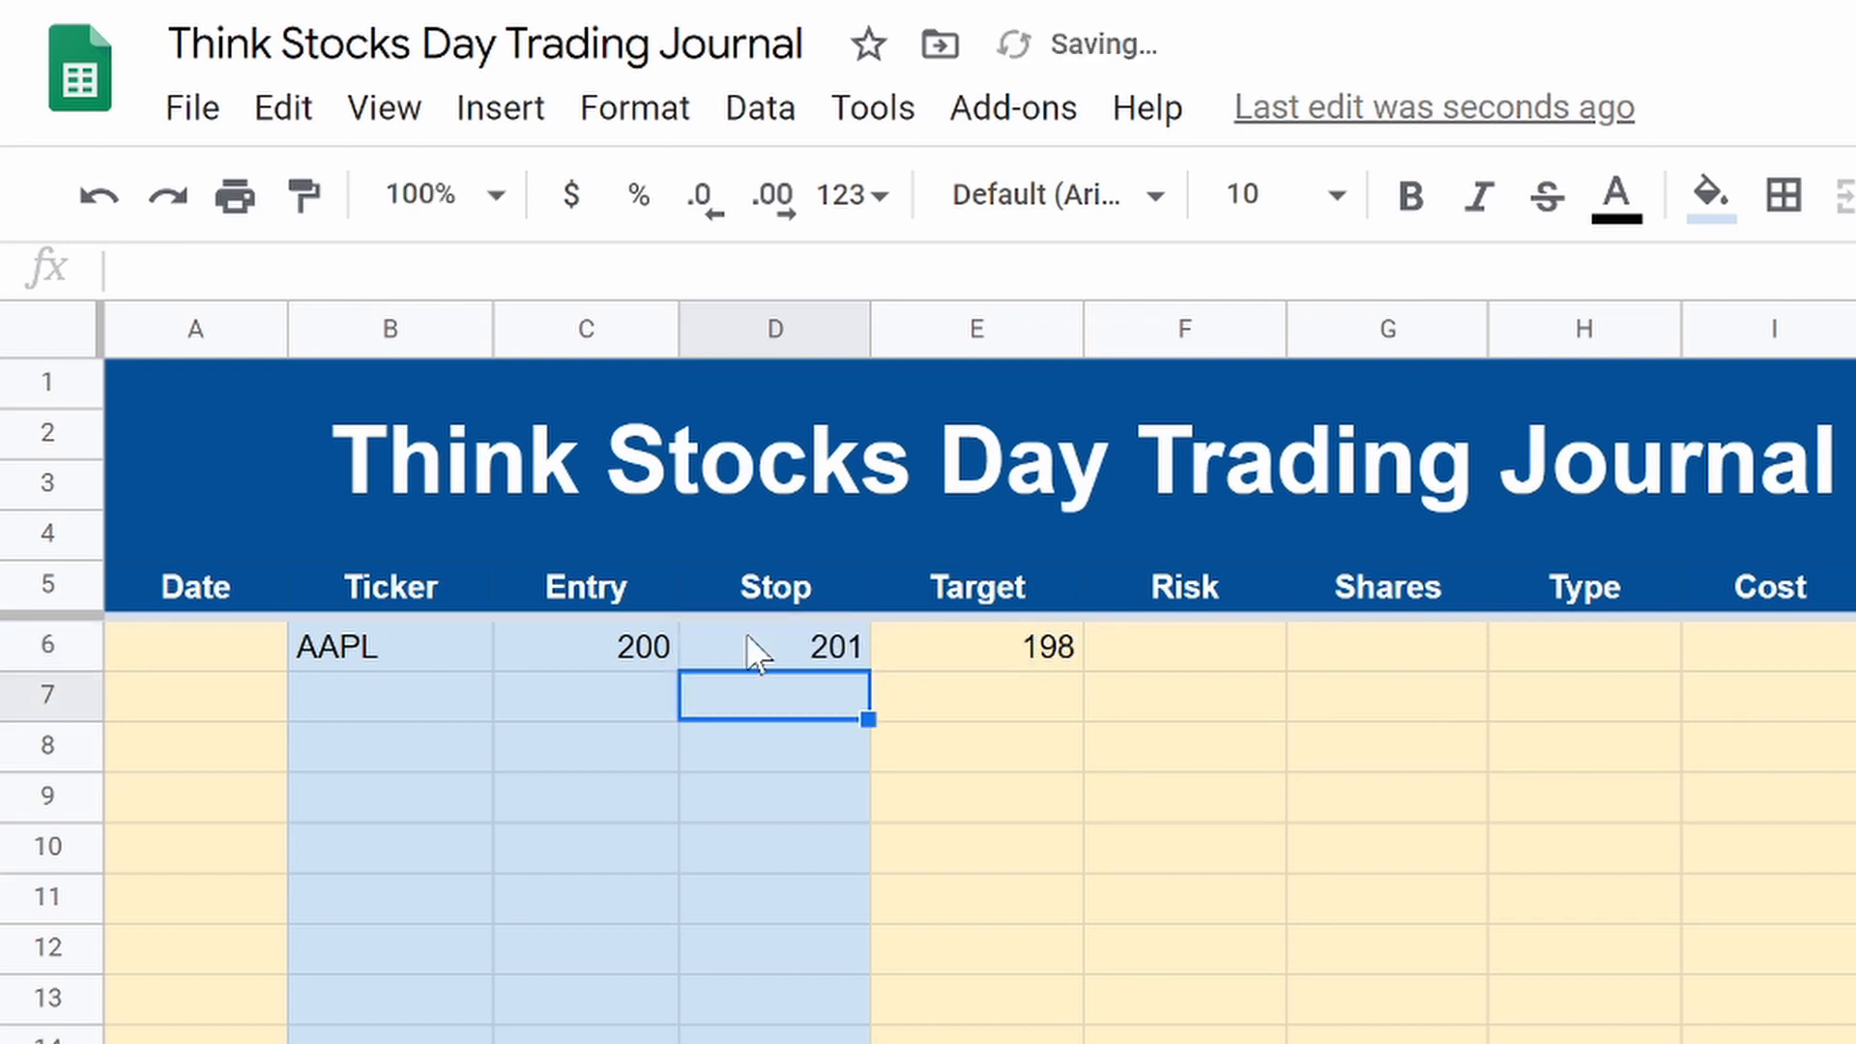
pyautogui.click(1007, 657)
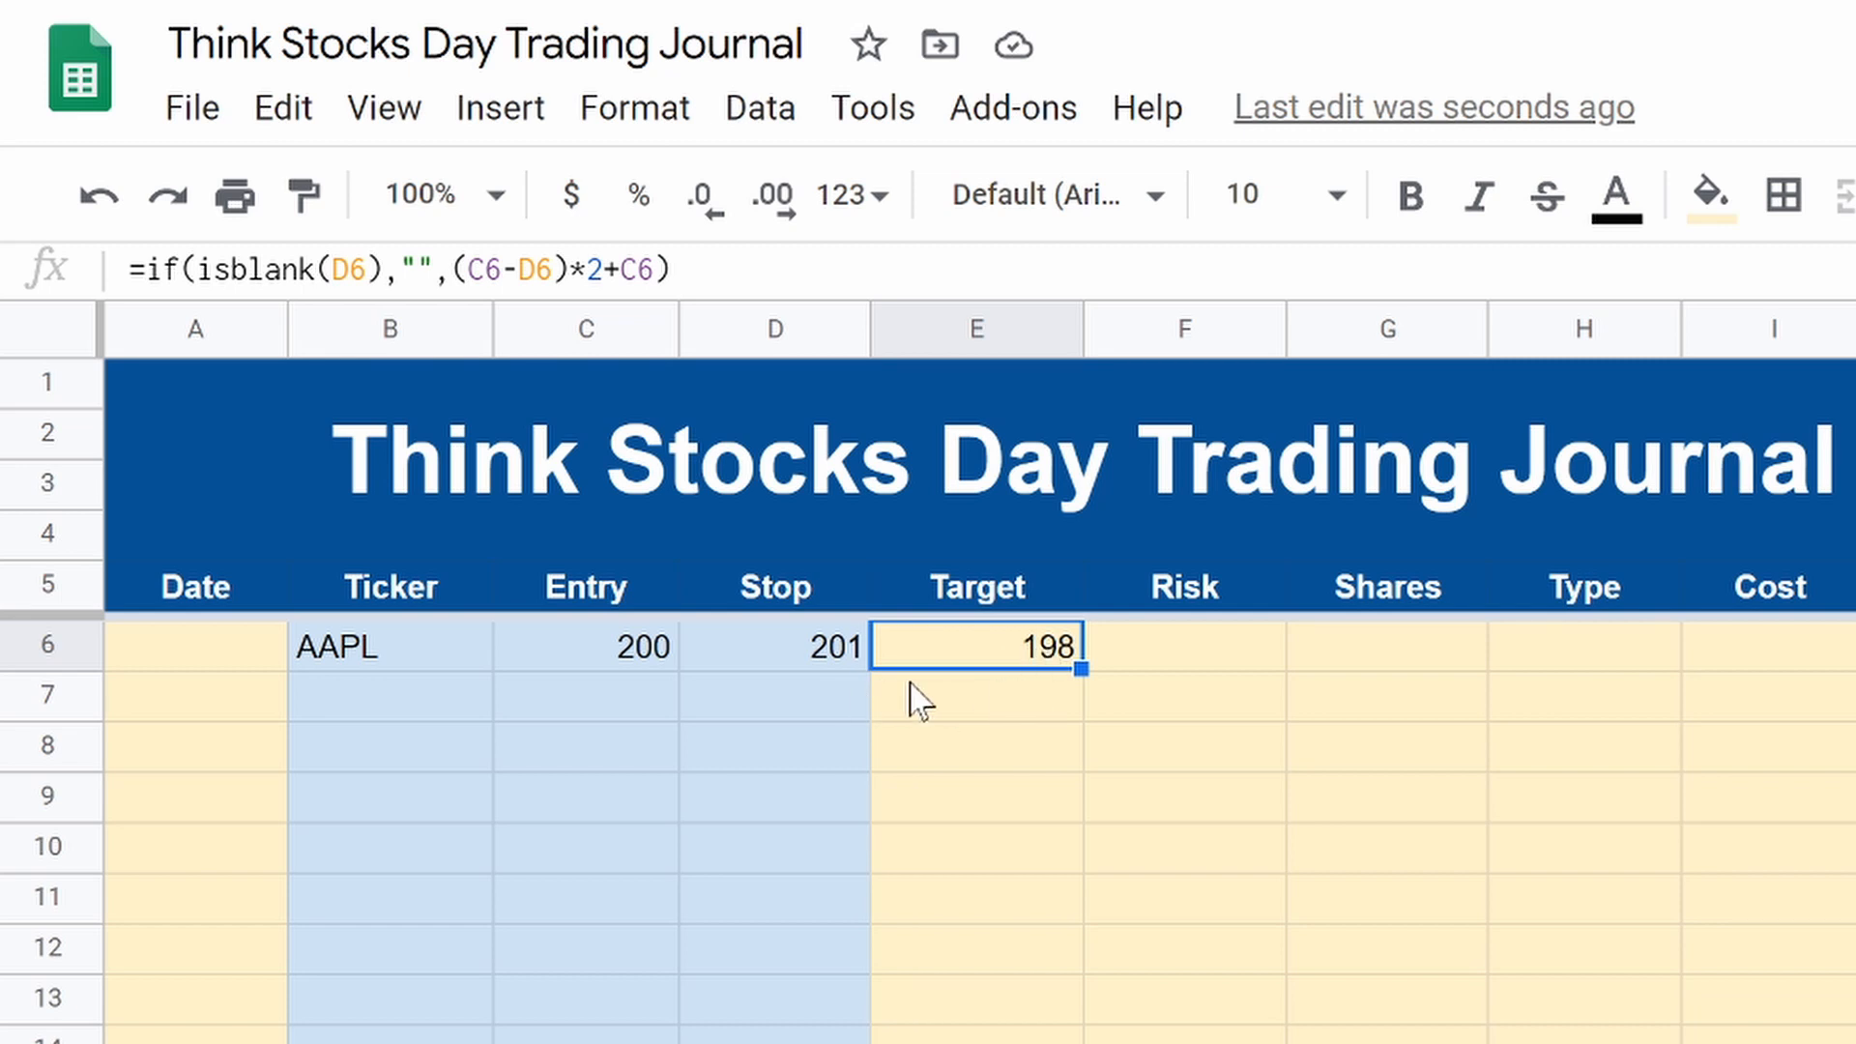
pyautogui.click(1177, 655)
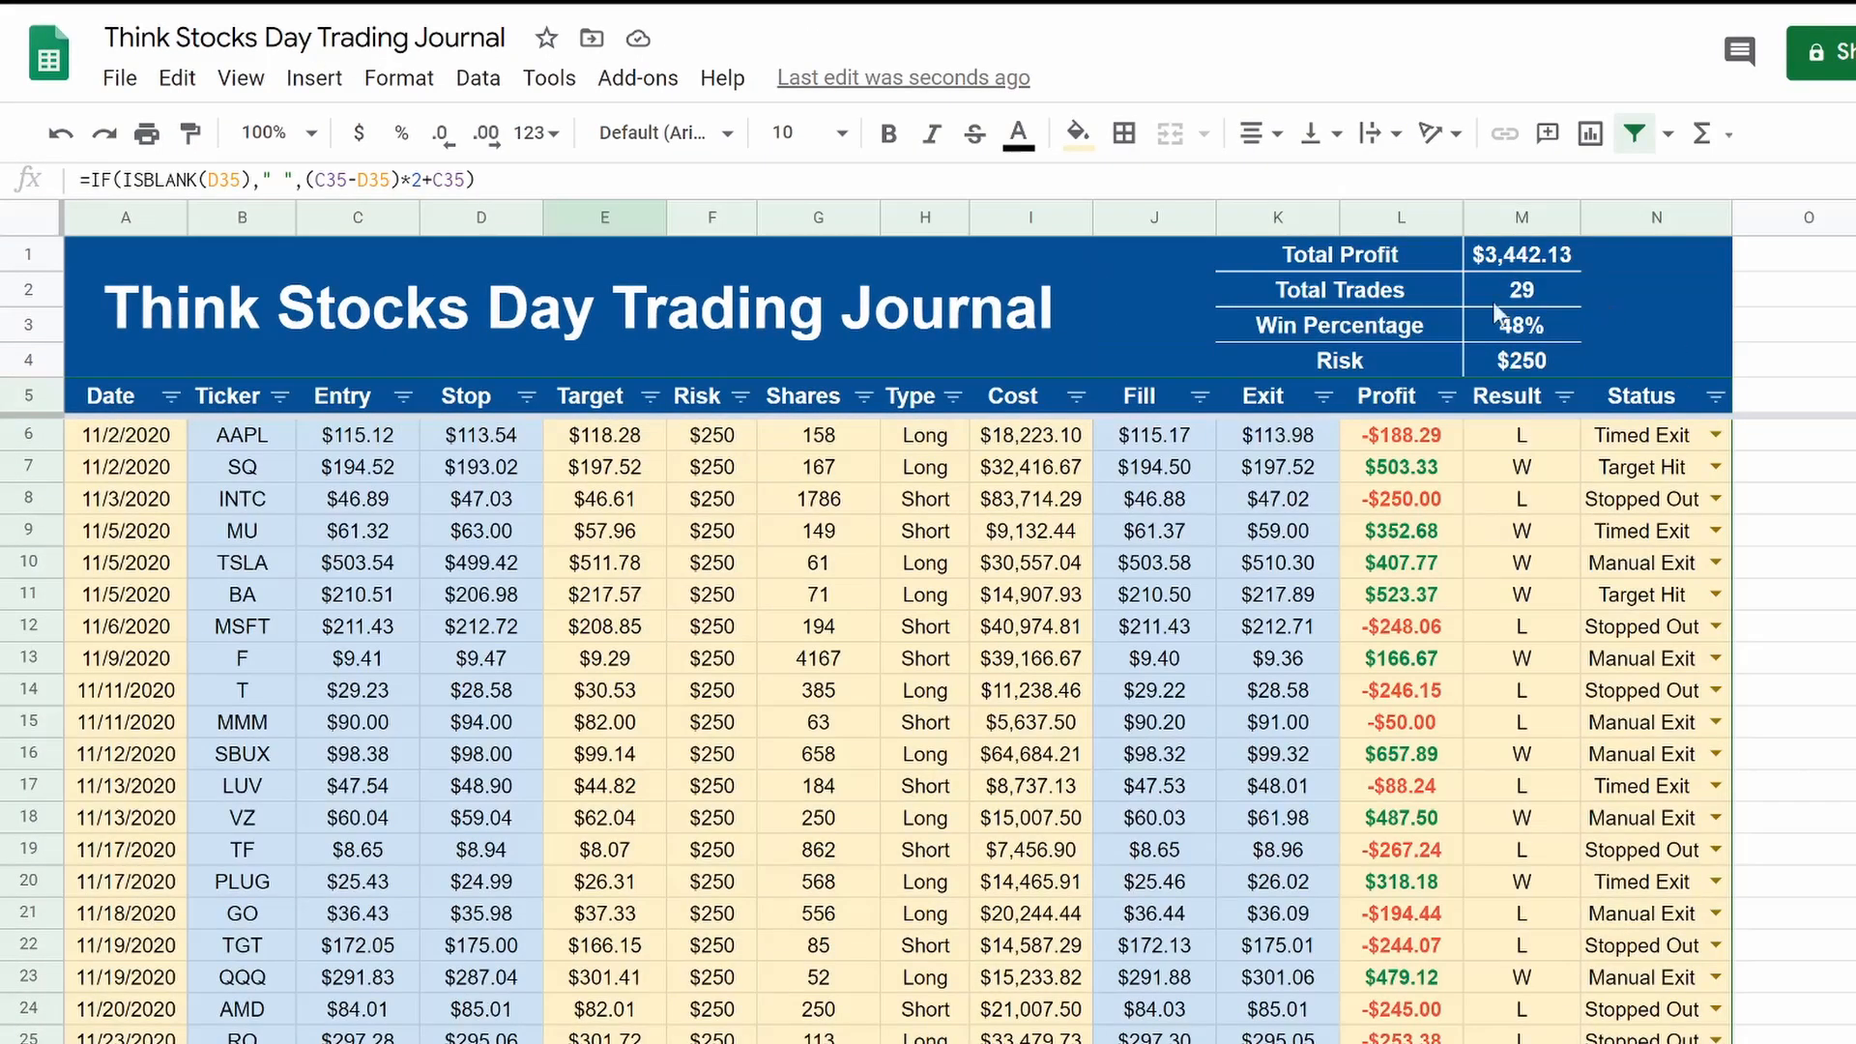
# Step: Try a Risk amount of 500 in M4 of the finished journal, and restore 250
pyautogui.click(1547, 359)
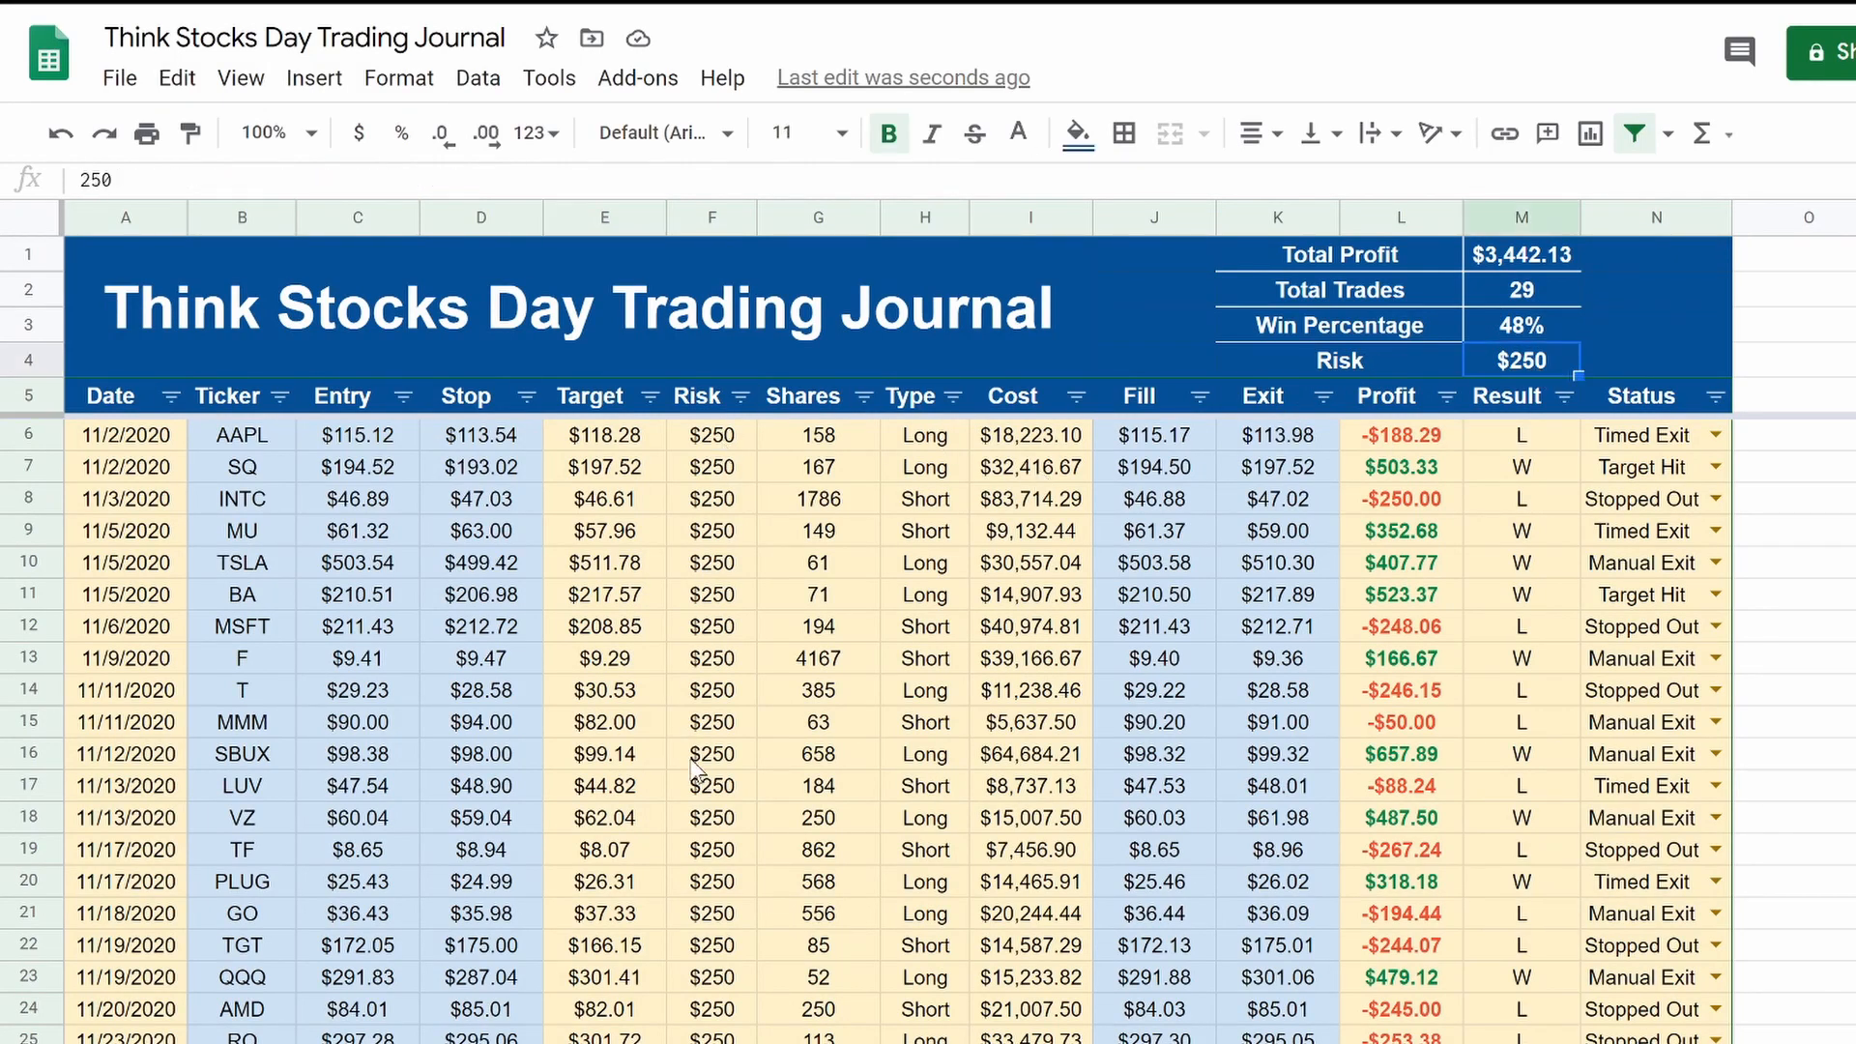
pyautogui.write('500')
pyautogui.press('Return')
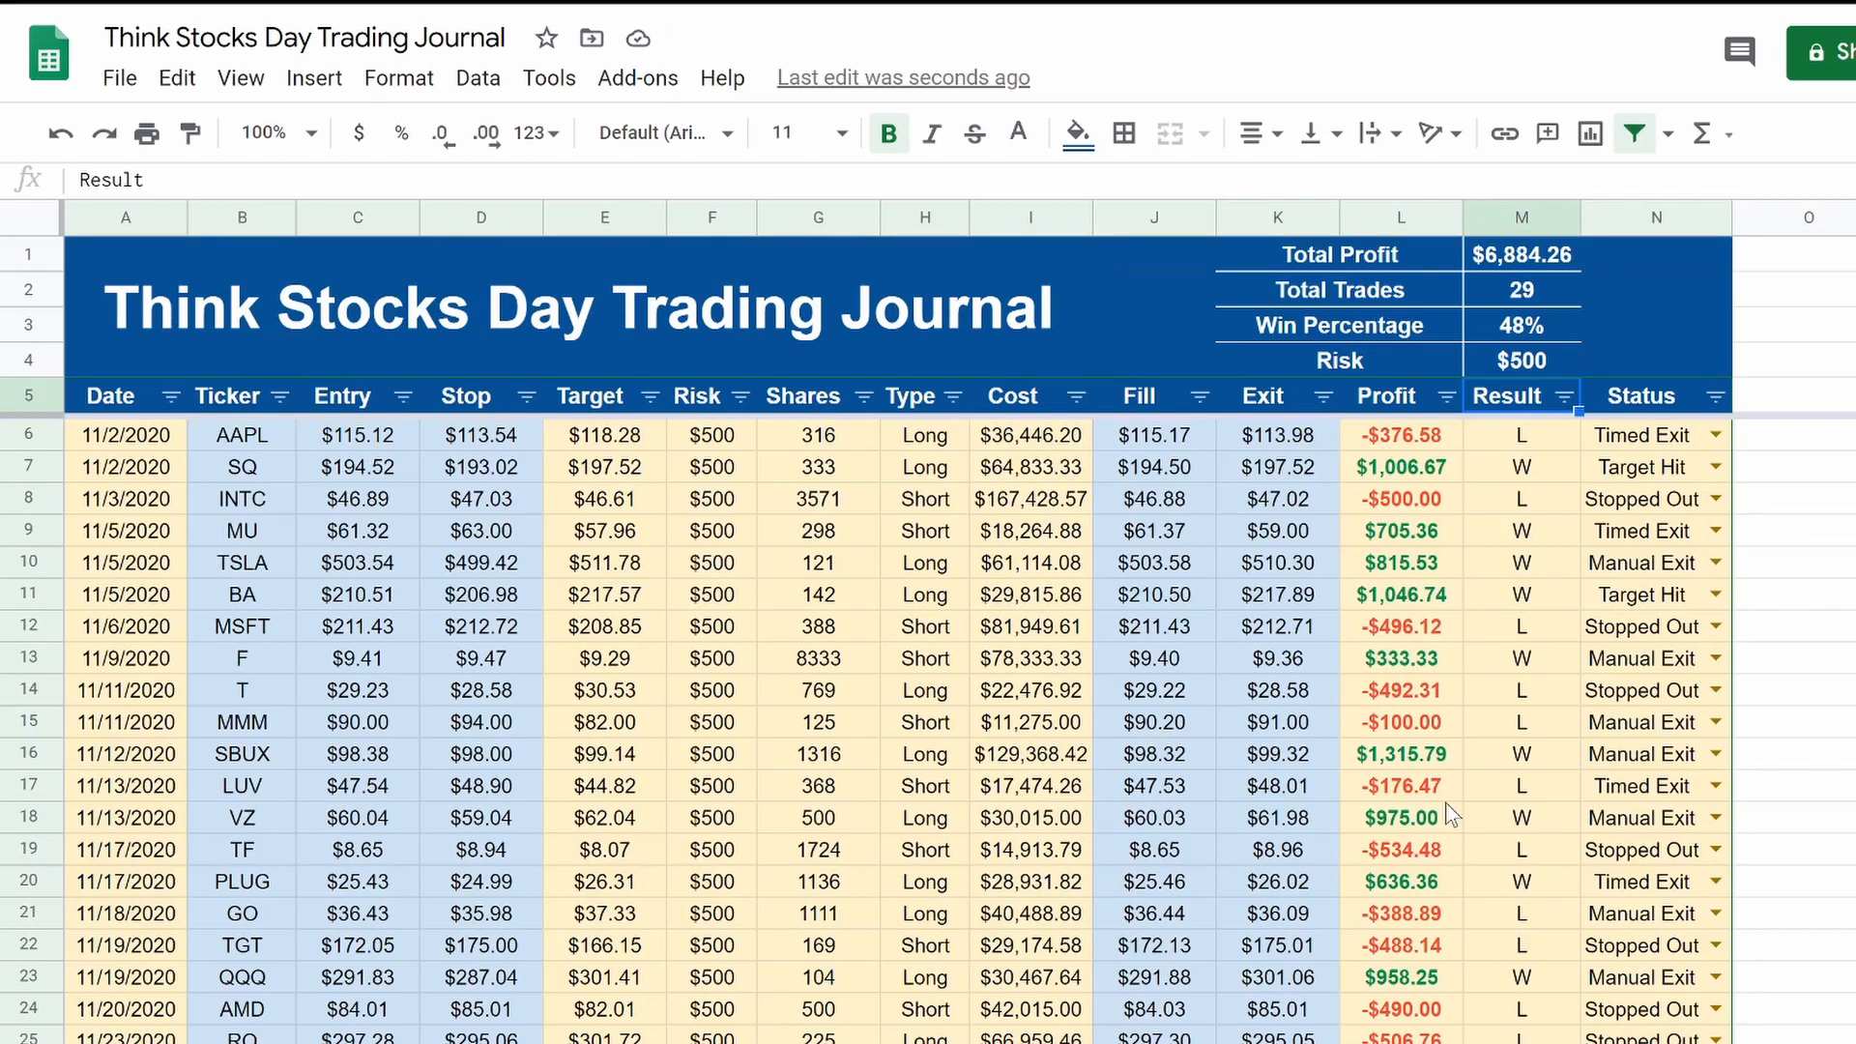
pyautogui.click(1529, 361)
pyautogui.write('250')
pyautogui.press('Return')
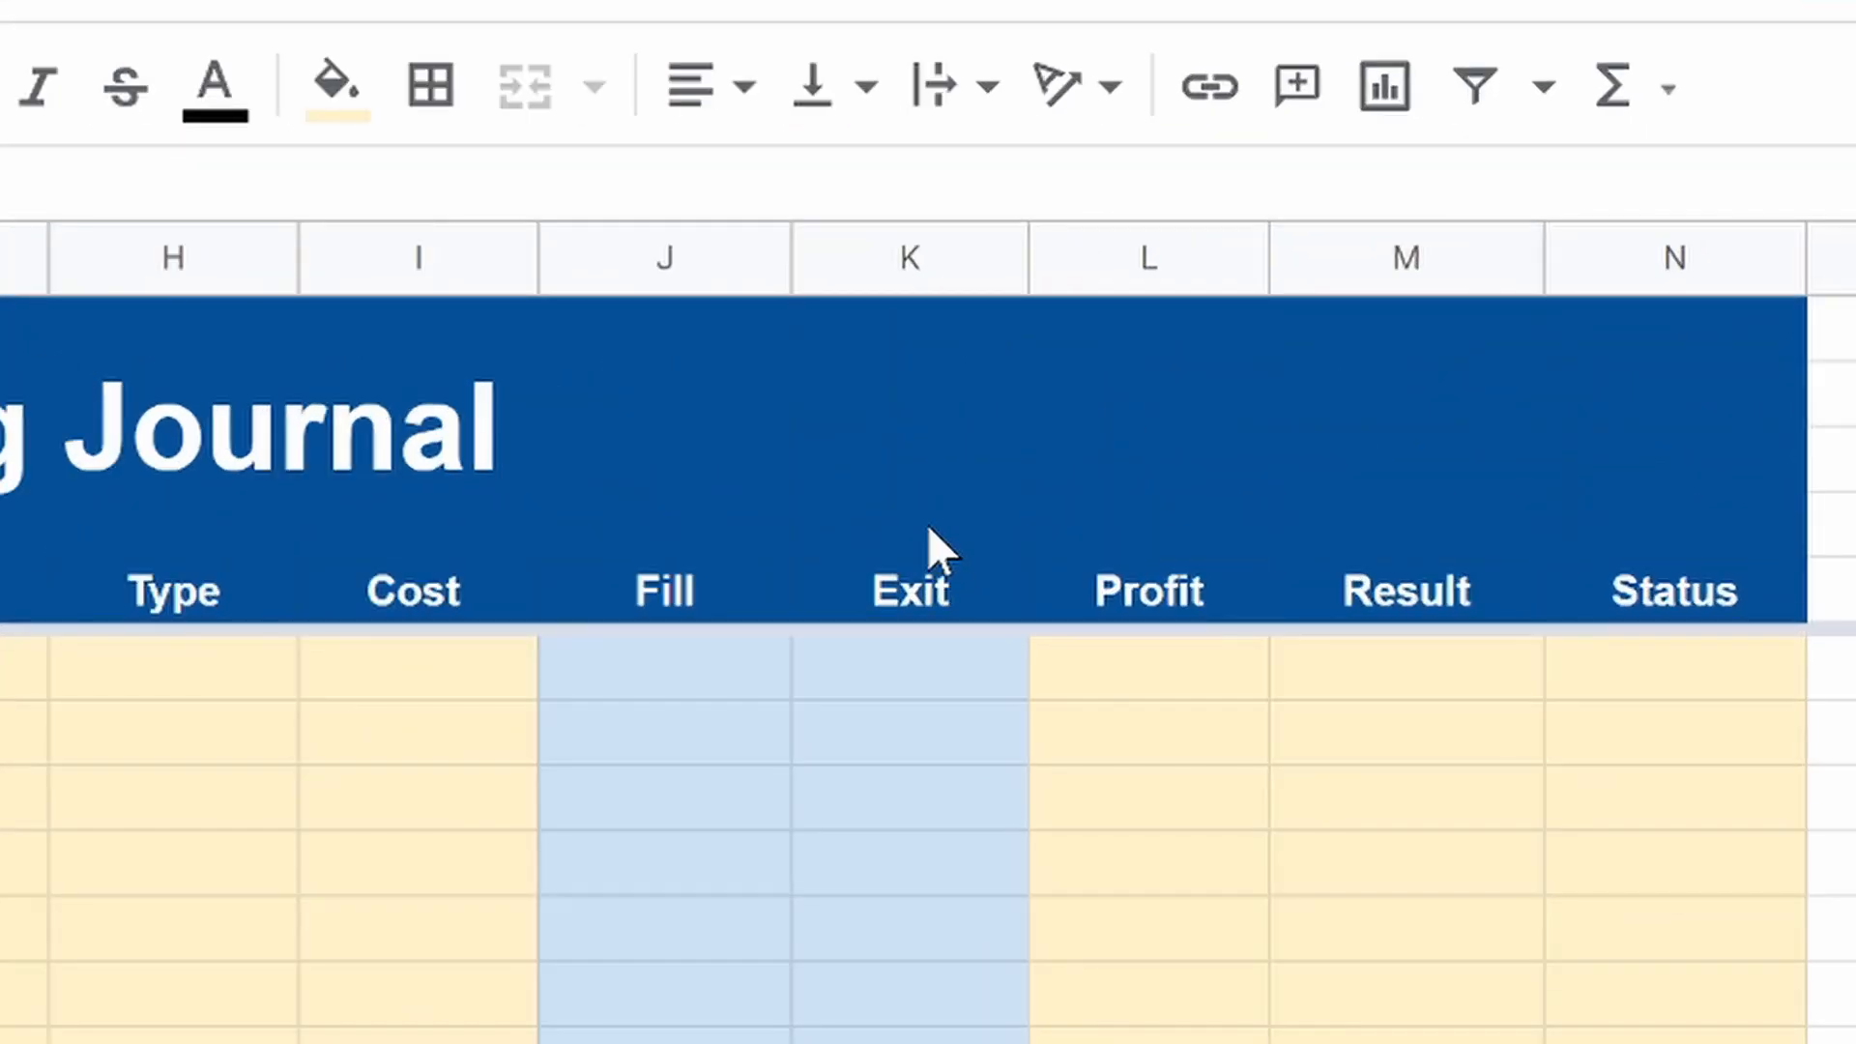
# Step: Merge cells K4 and L4 above the Exit and Profit headings of the new journal
pyautogui.moveTo(1365, 341); pyautogui.dragTo(1603, 346)
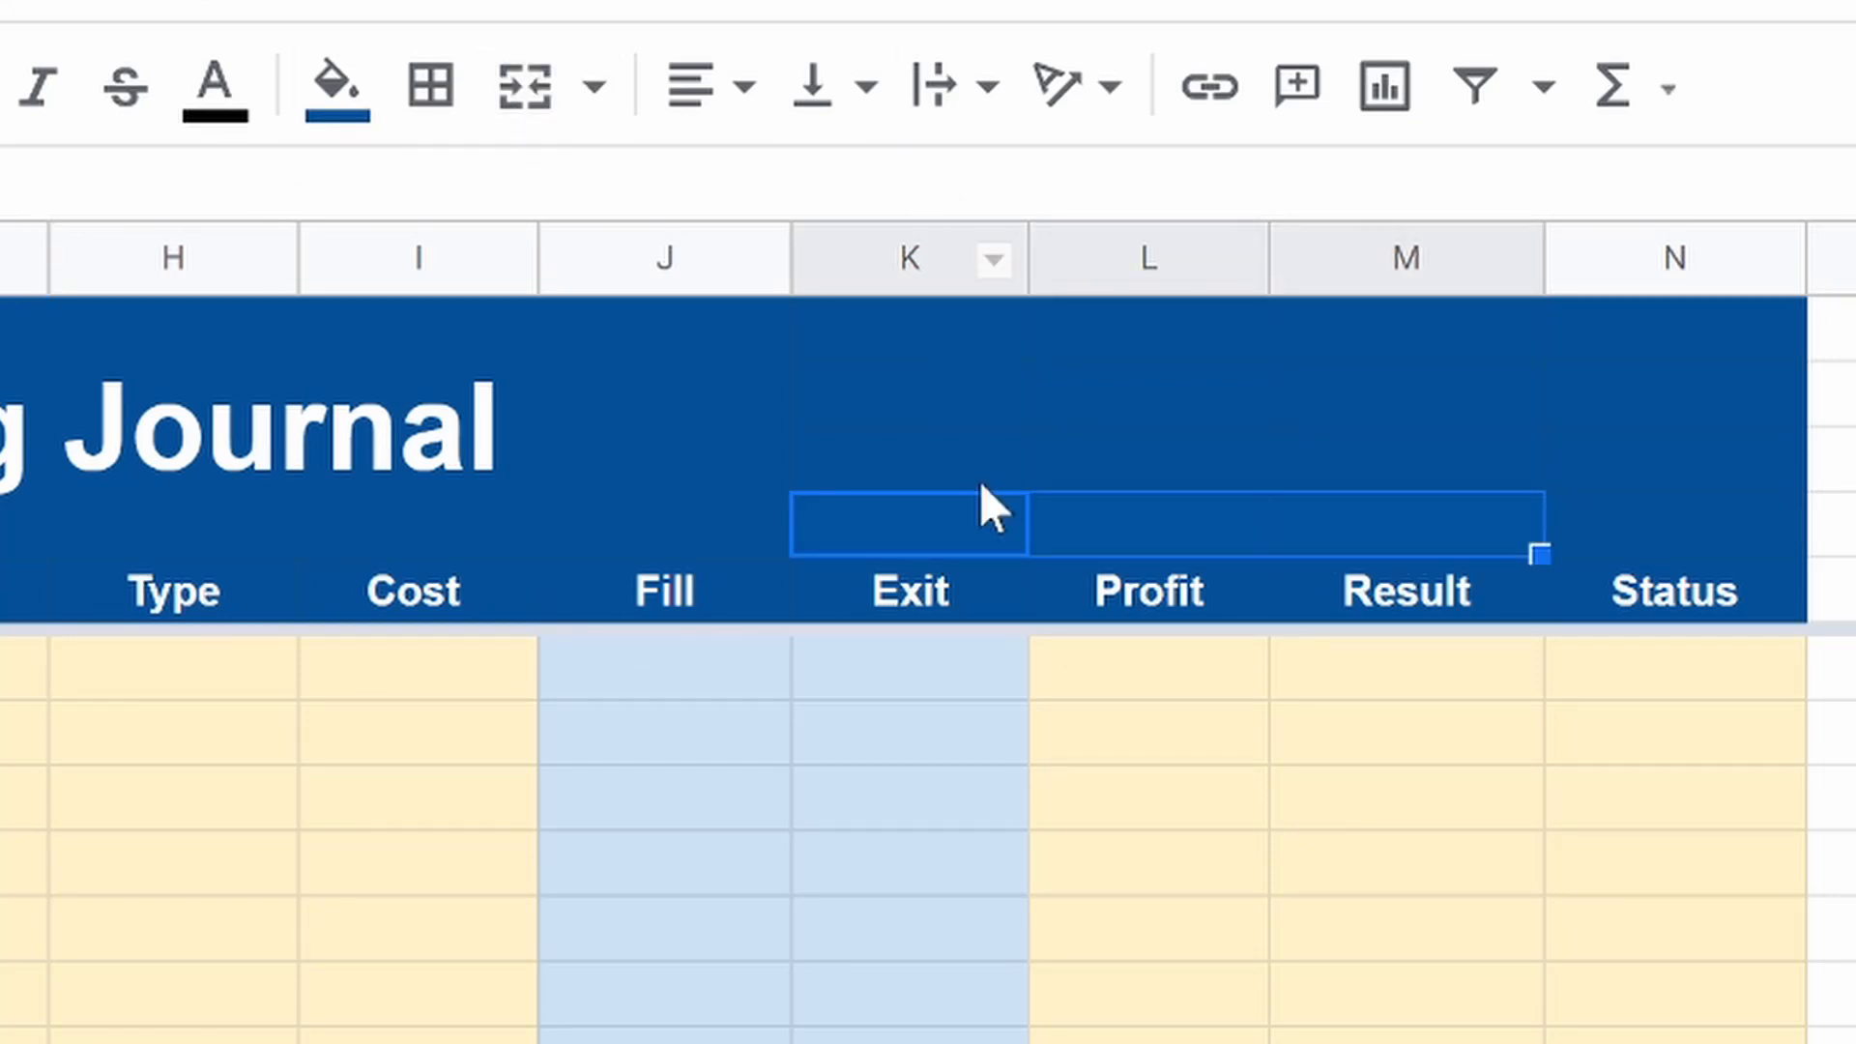
pyautogui.click(942, 526)
pyautogui.moveTo(942, 526); pyautogui.dragTo(1110, 531)
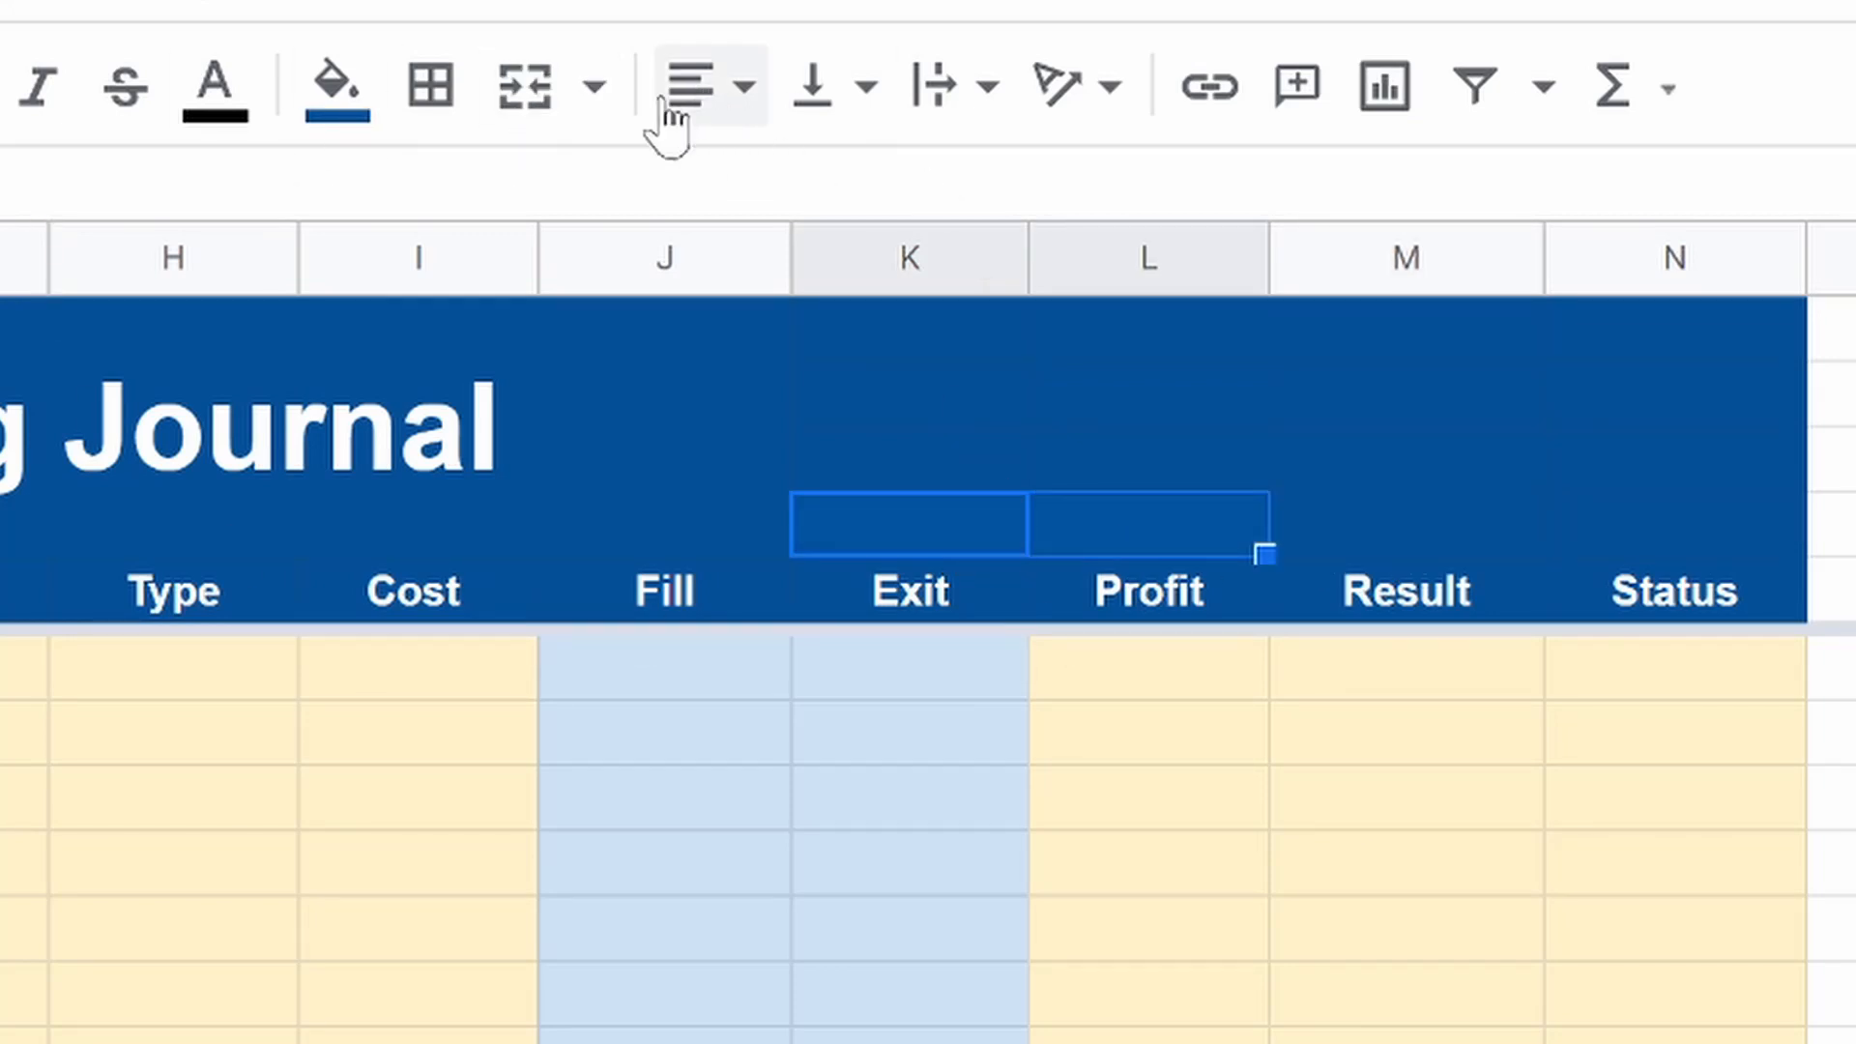
pyautogui.click(525, 89)
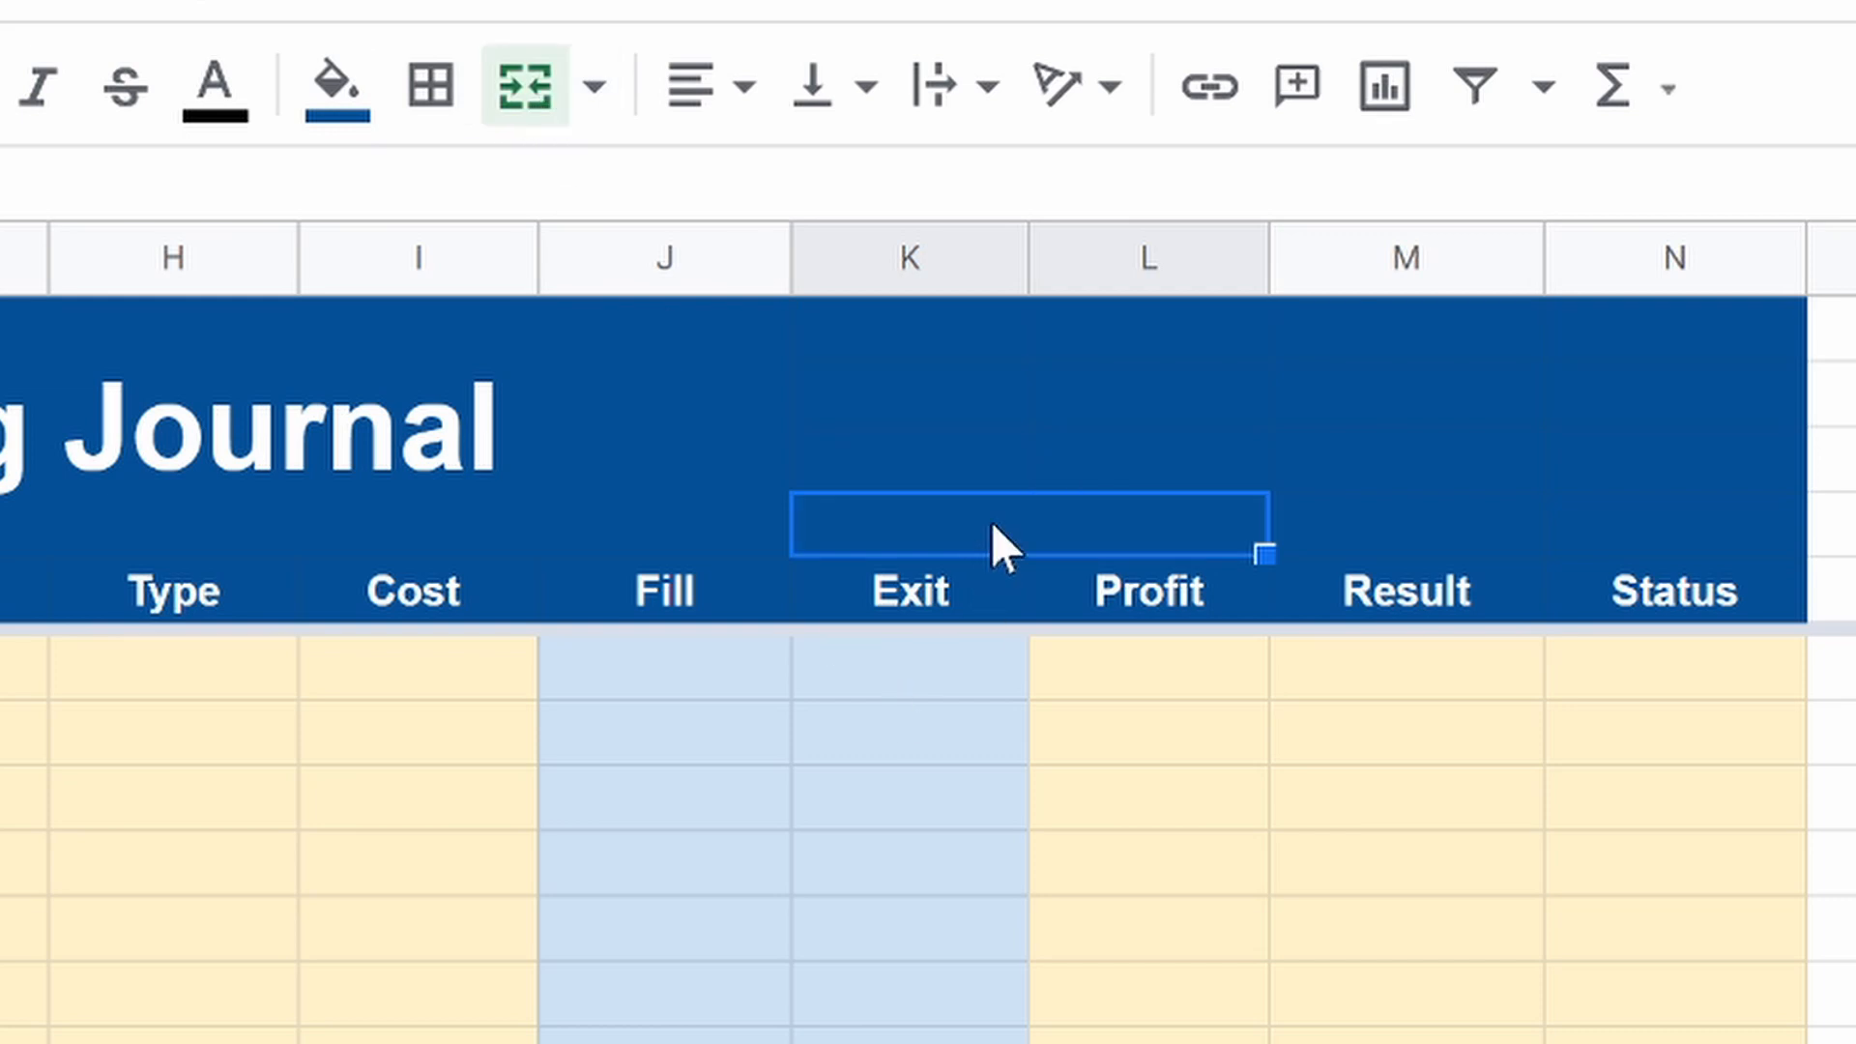
# Step: Enter the label Risk in the merged K4:L4 cell and the amount $250 in M4
pyautogui.write('Ri')
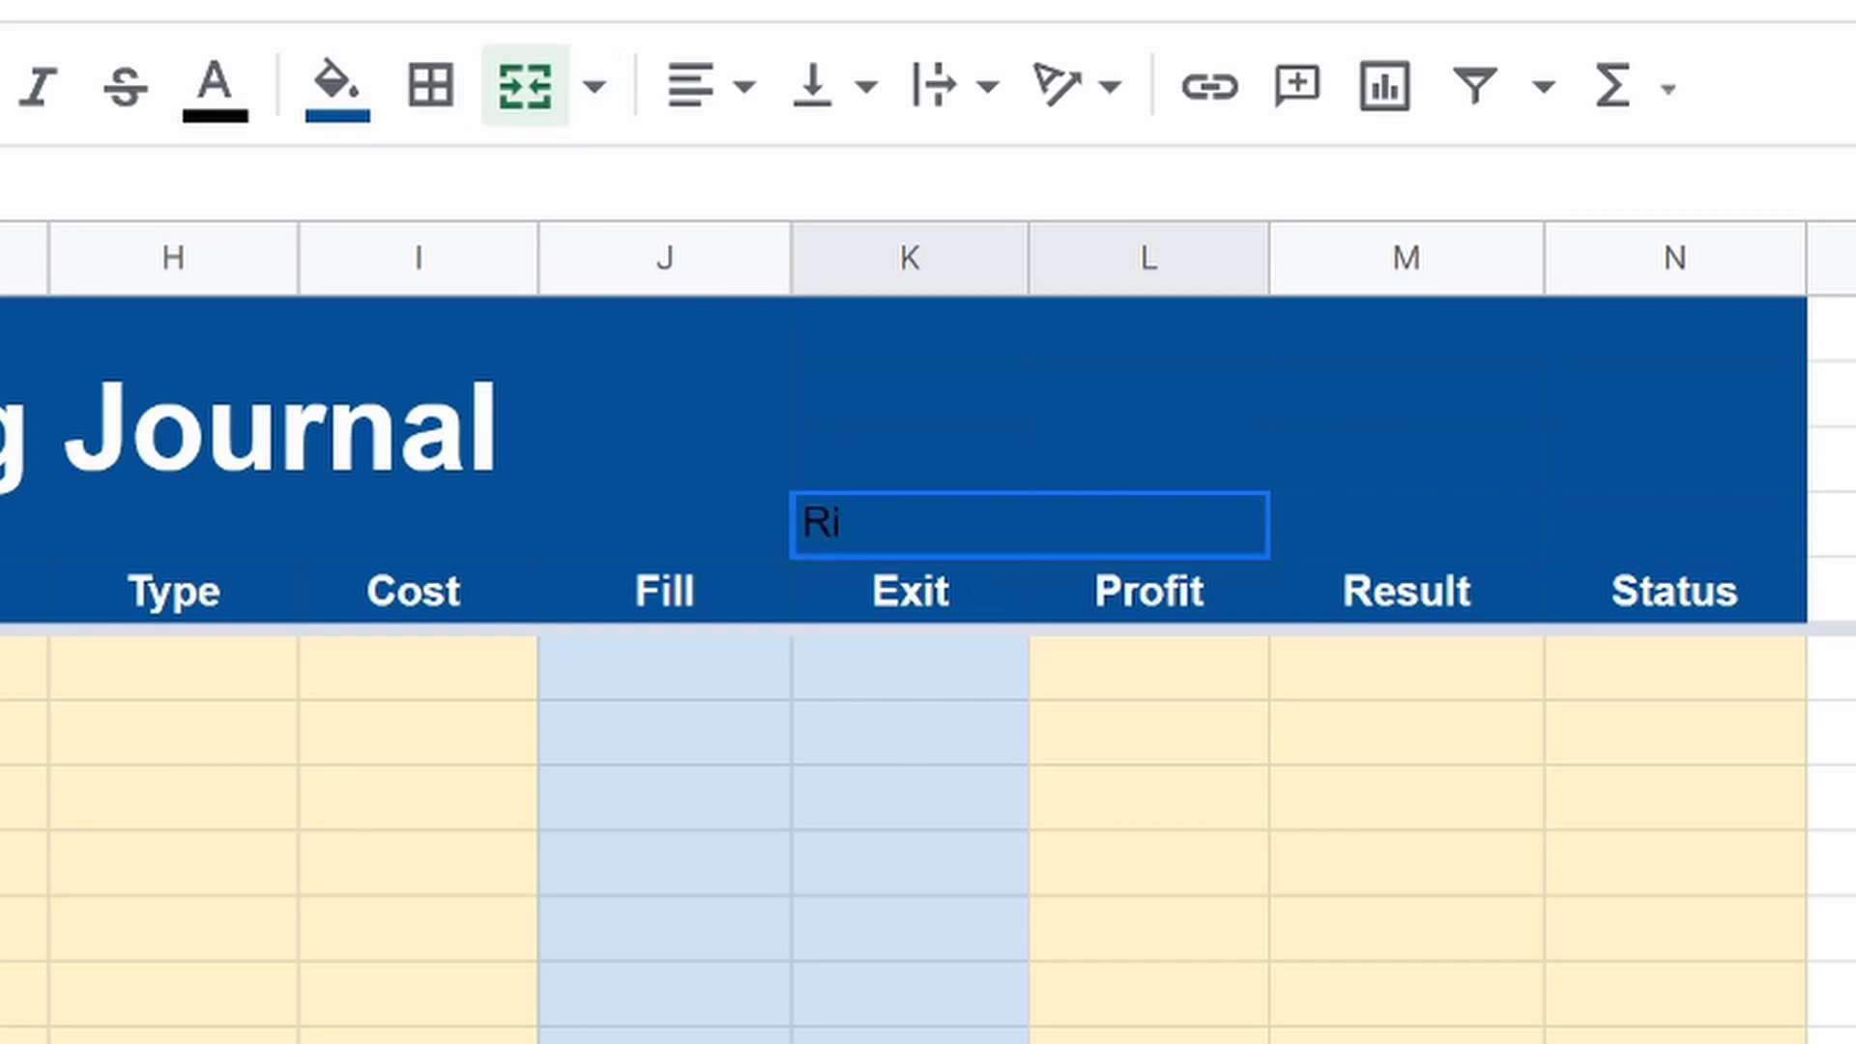
pyautogui.write('sk')
pyautogui.press('Tab')
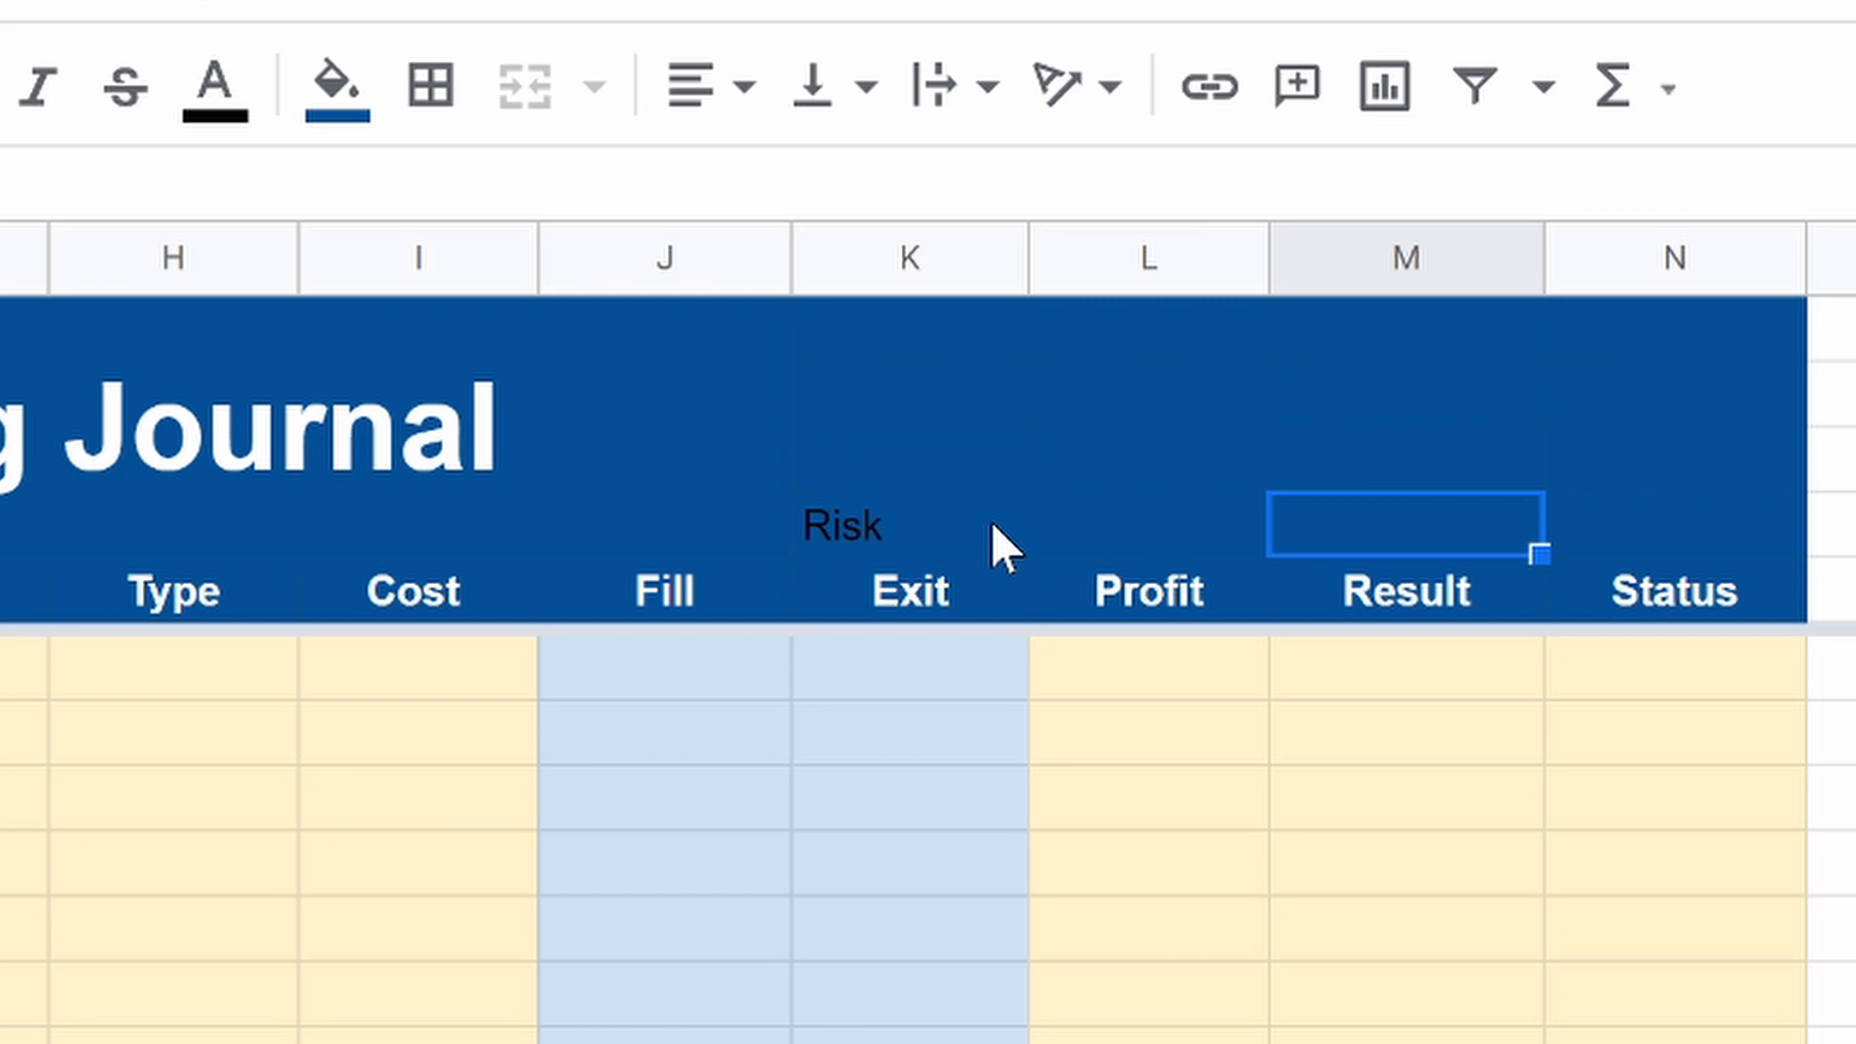
pyautogui.write('2')
pyautogui.press('BackSpace')
pyautogui.write('$250')
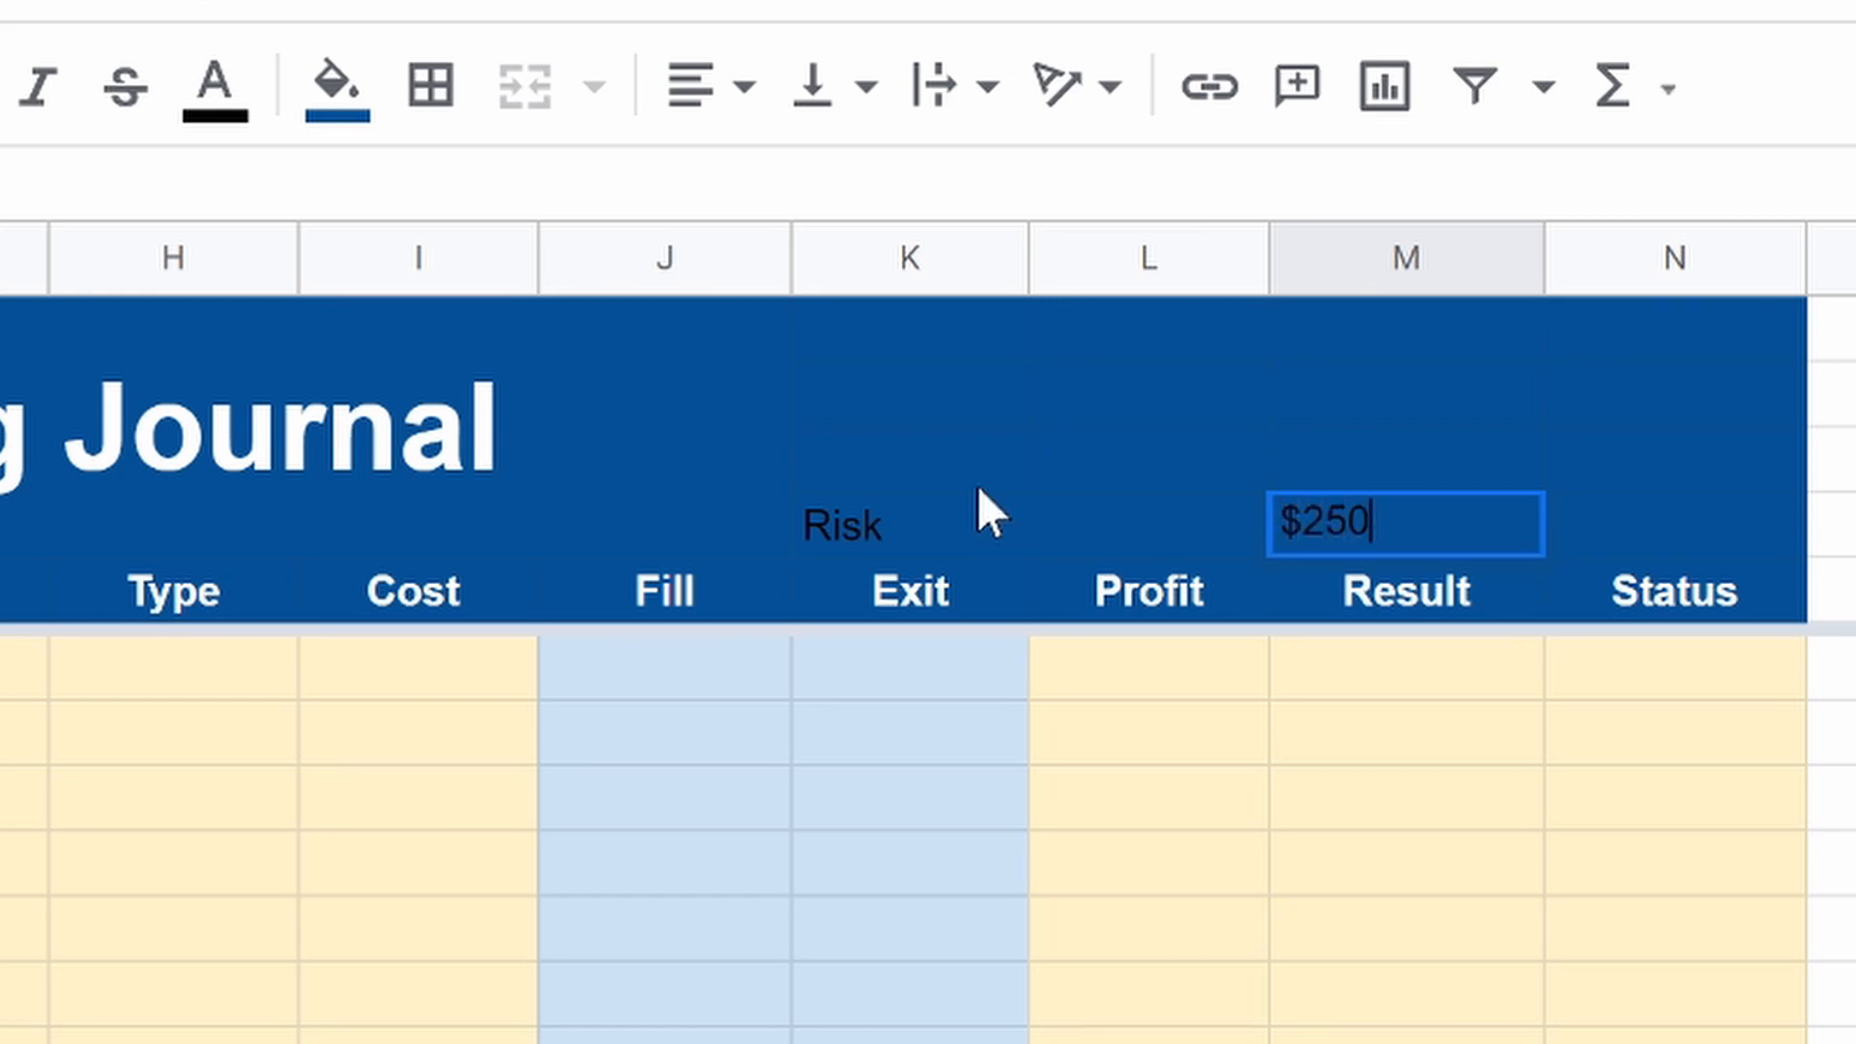
pyautogui.click(979, 486)
# Step: Center the Risk label and its amount in K4:M4, and format their text in bold white
pyautogui.moveTo(1049, 527); pyautogui.dragTo(1383, 527)
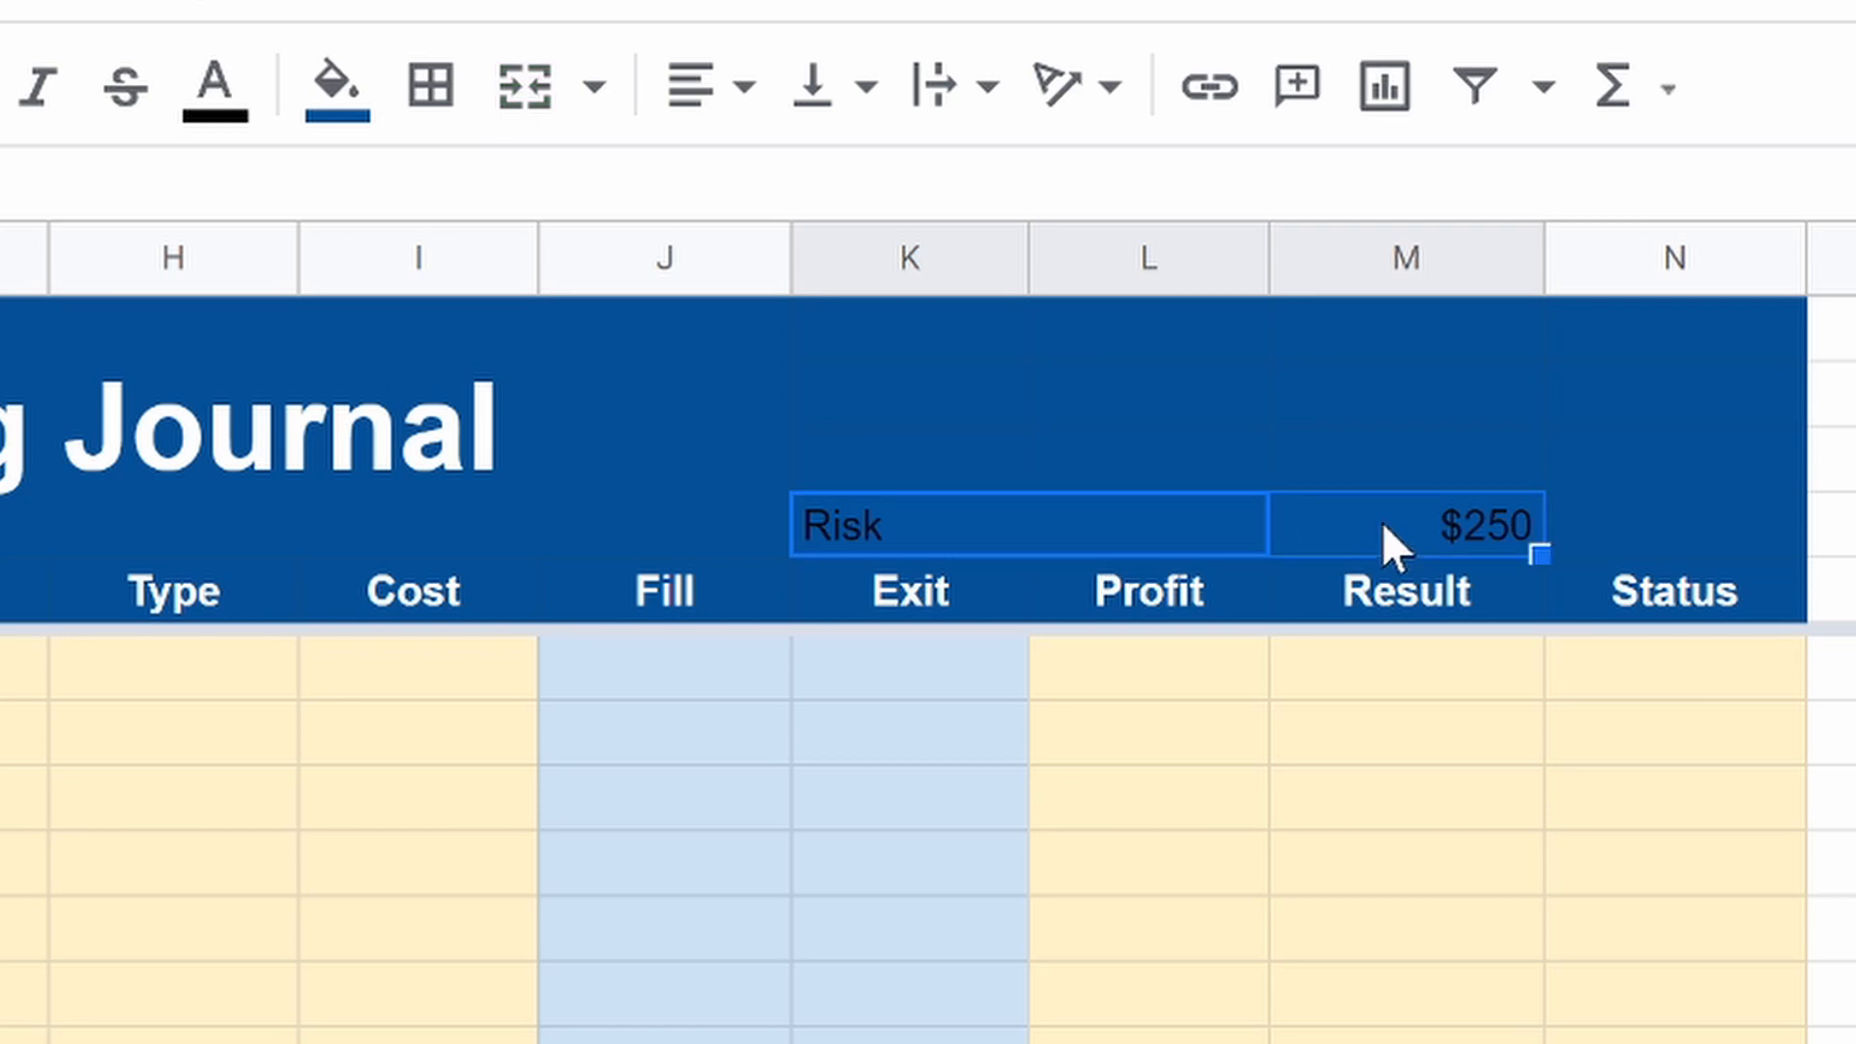
pyautogui.click(721, 97)
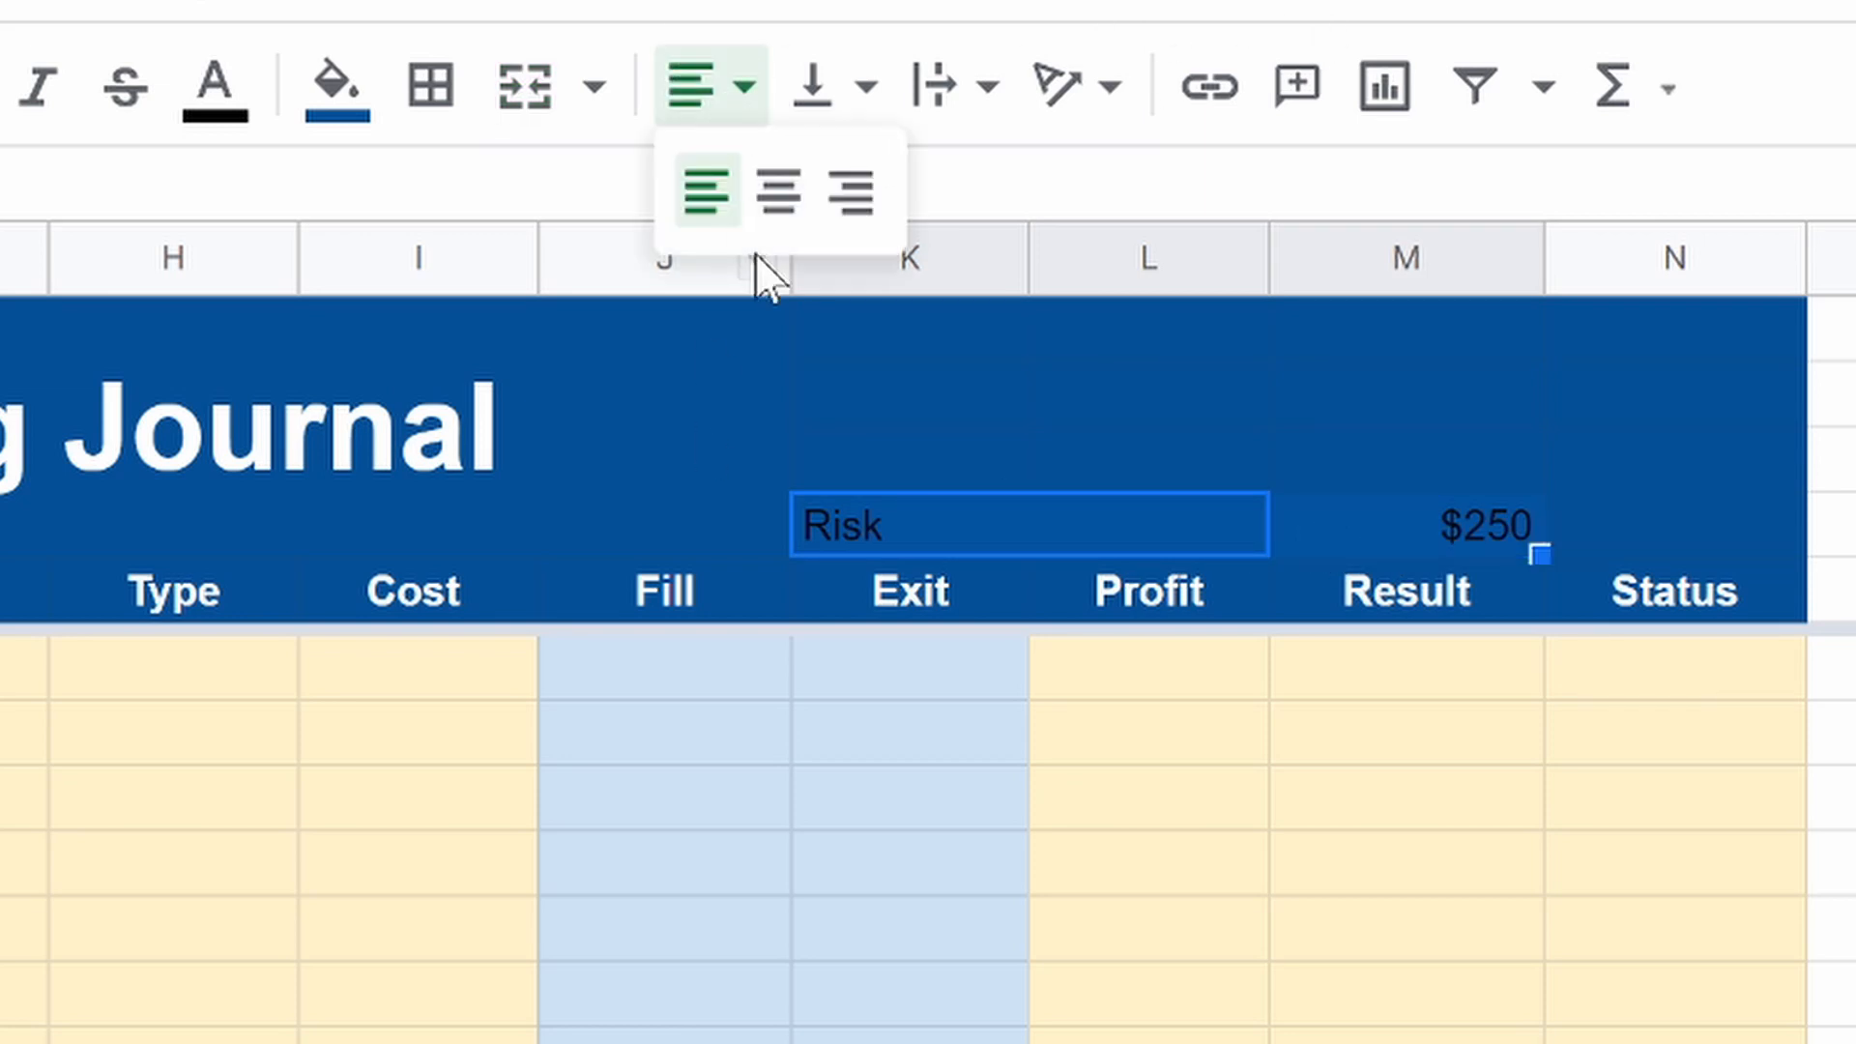
pyautogui.click(775, 190)
pyautogui.click(135, 92)
pyautogui.click(217, 92)
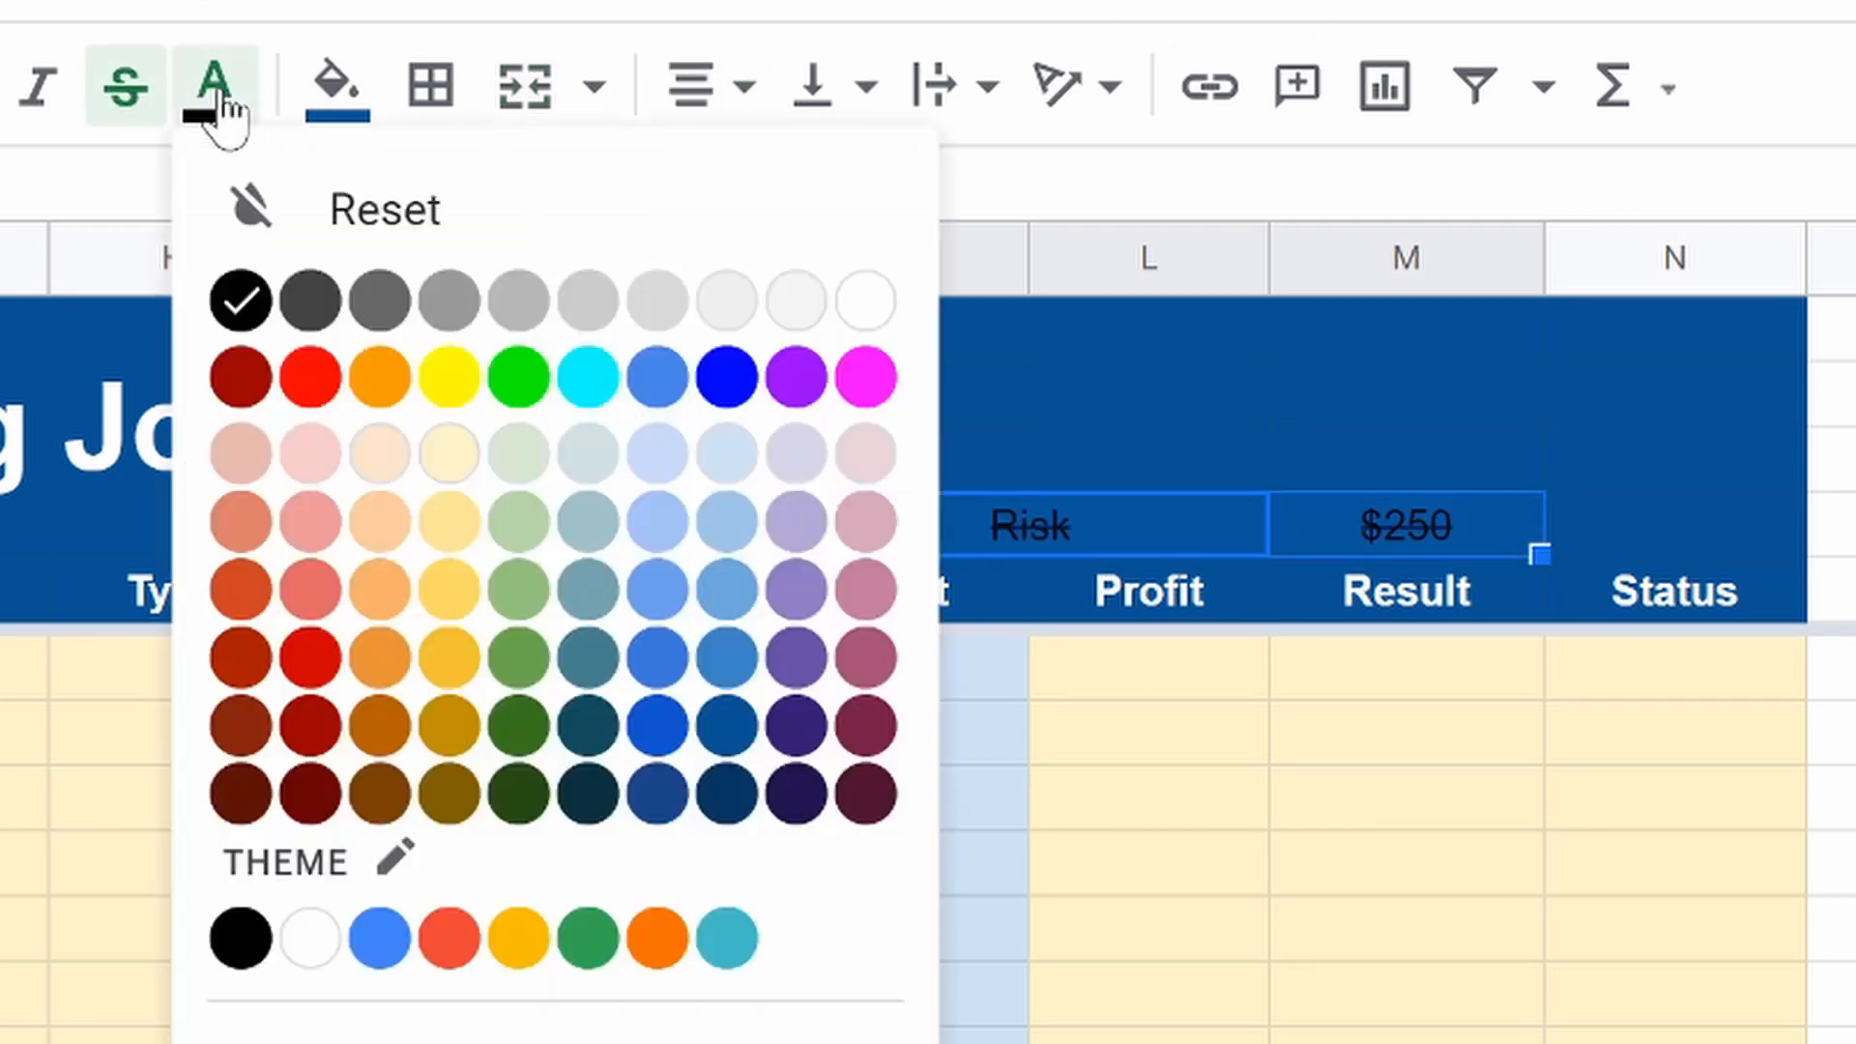
pyautogui.click(130, 89)
pyautogui.click(226, 92)
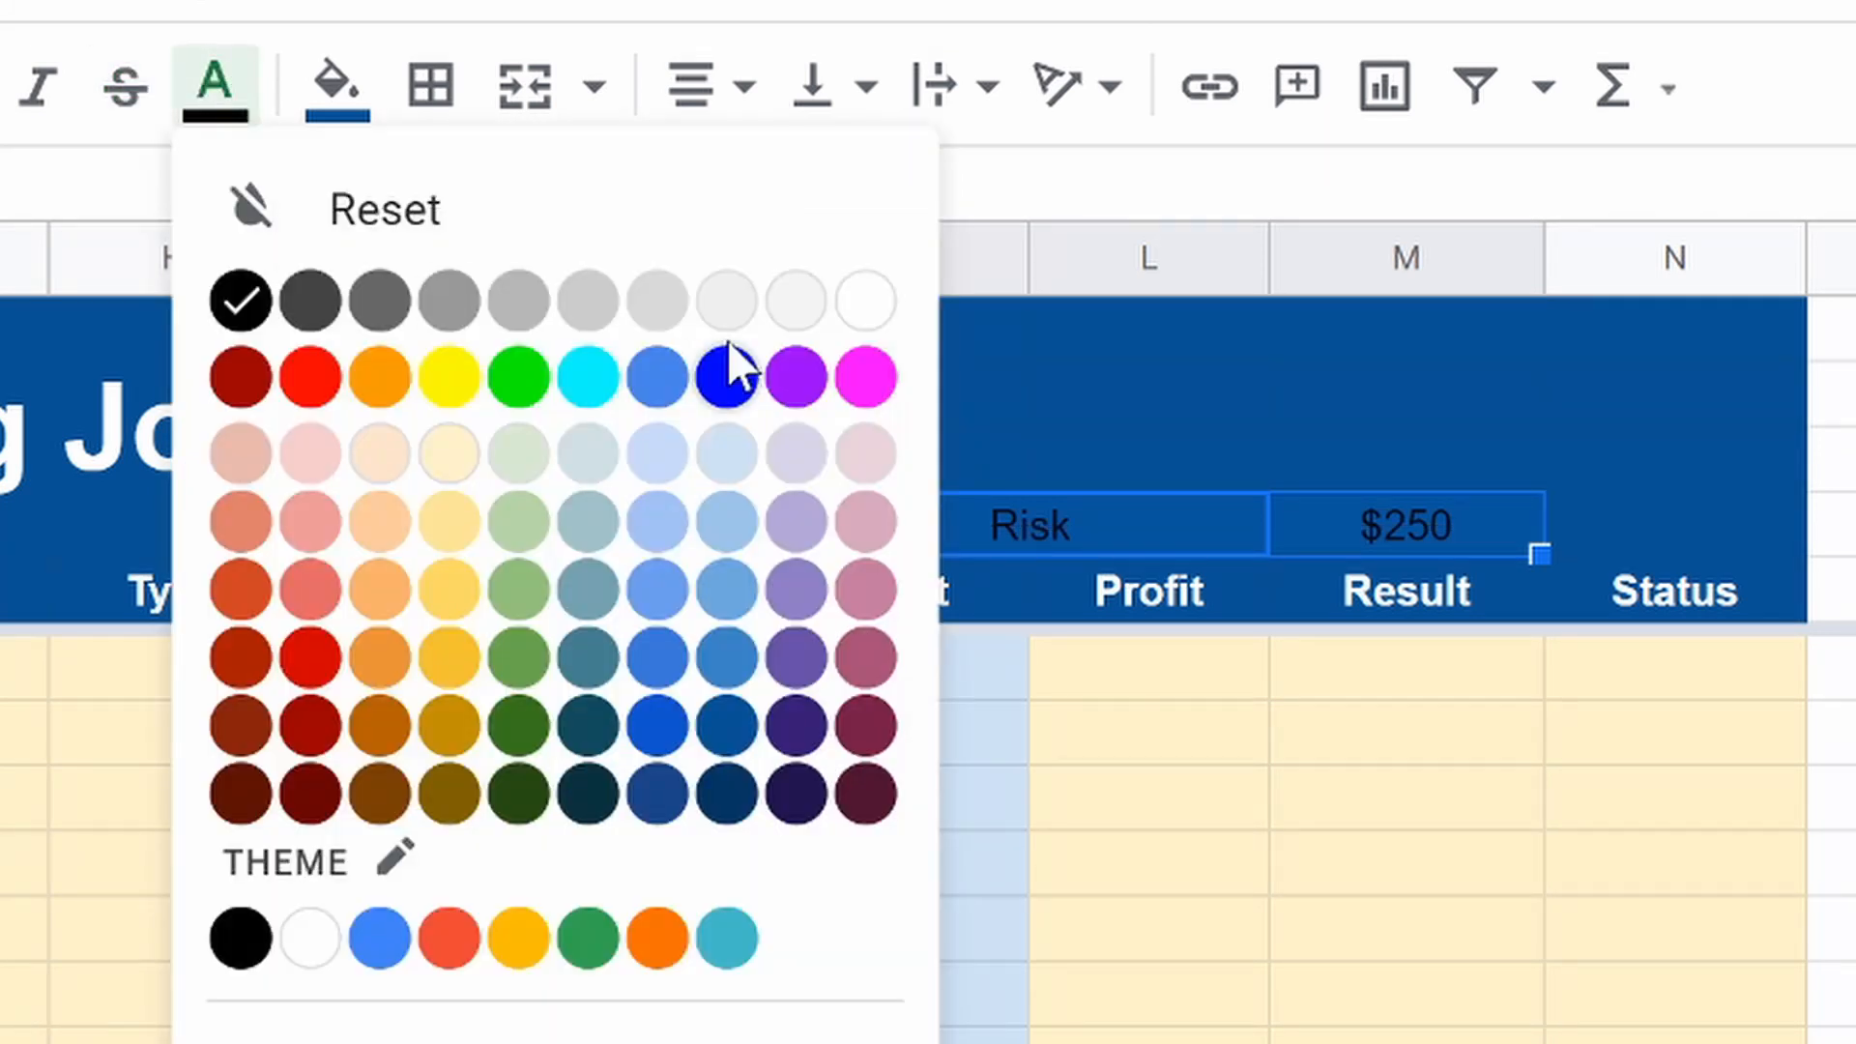
pyautogui.click(865, 302)
pyautogui.hotkey('ctrl', 'b')
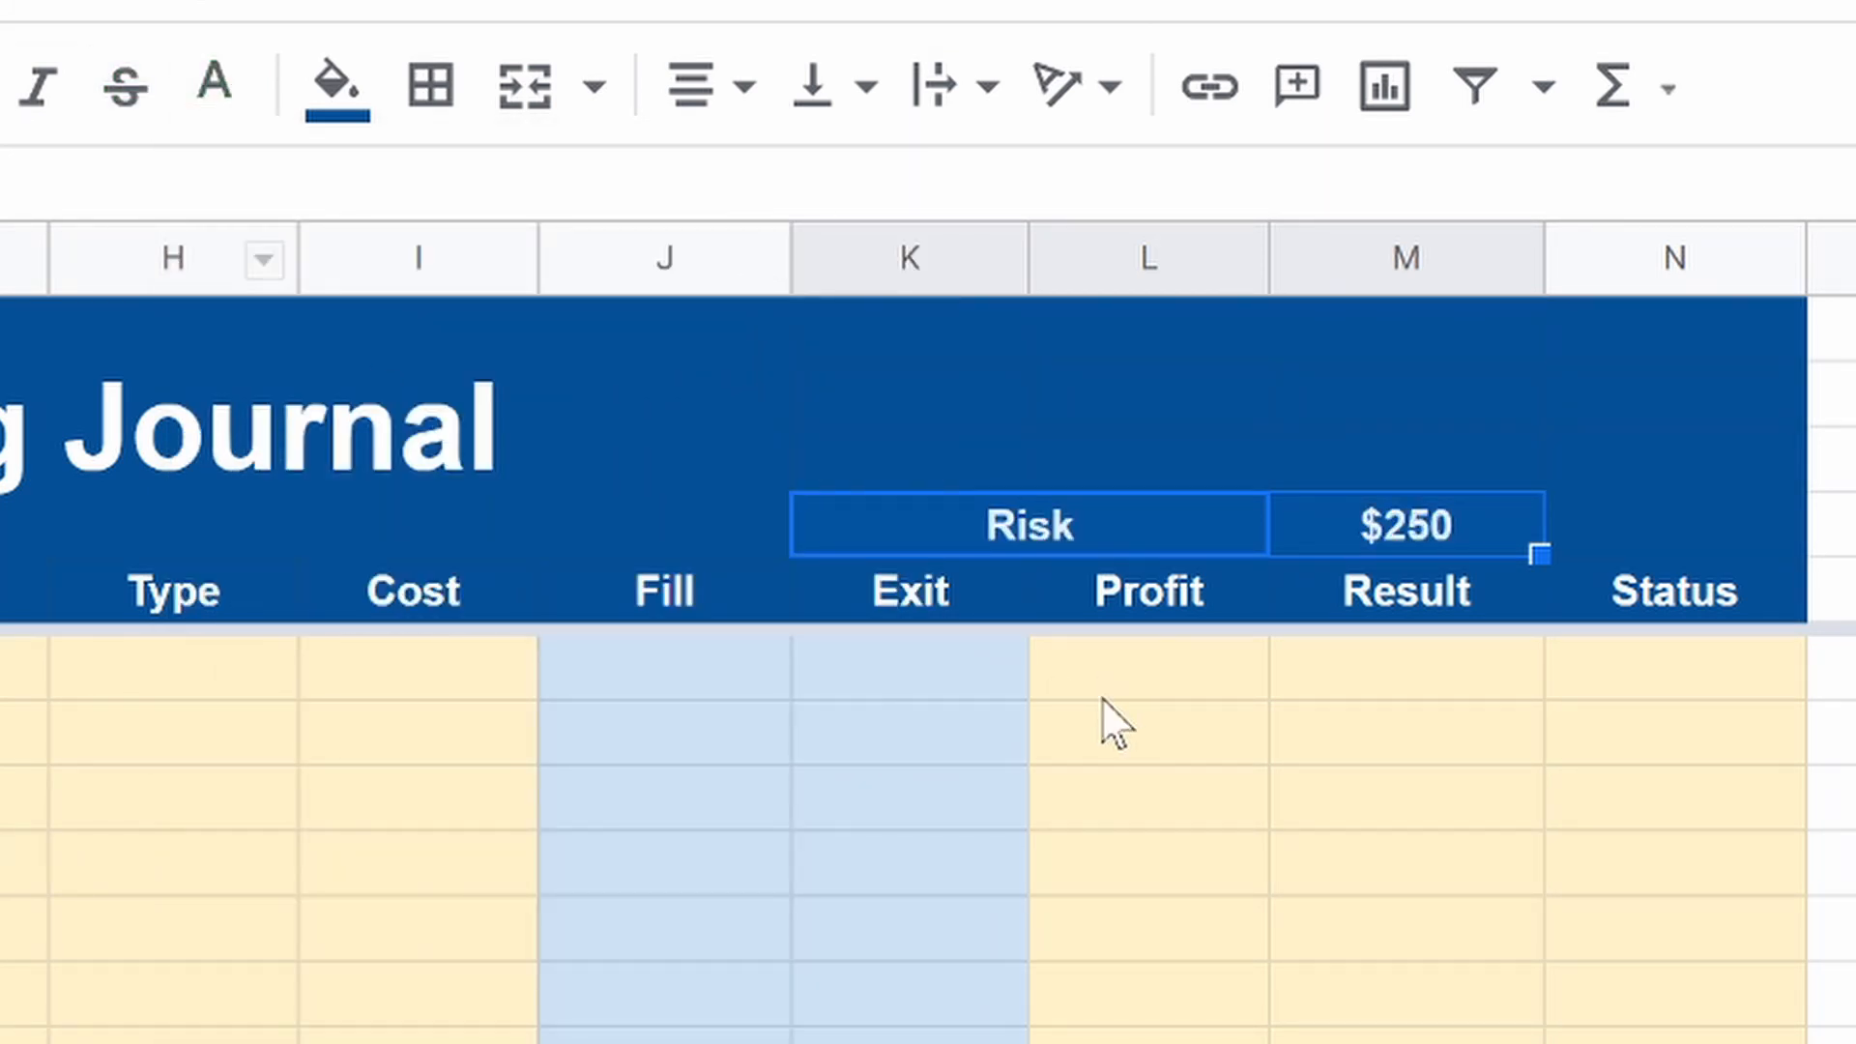
pyautogui.click(1225, 810)
# Step: Add a top border to the Risk label and its amount in K4:M4
pyautogui.moveTo(1044, 531); pyautogui.dragTo(1334, 546)
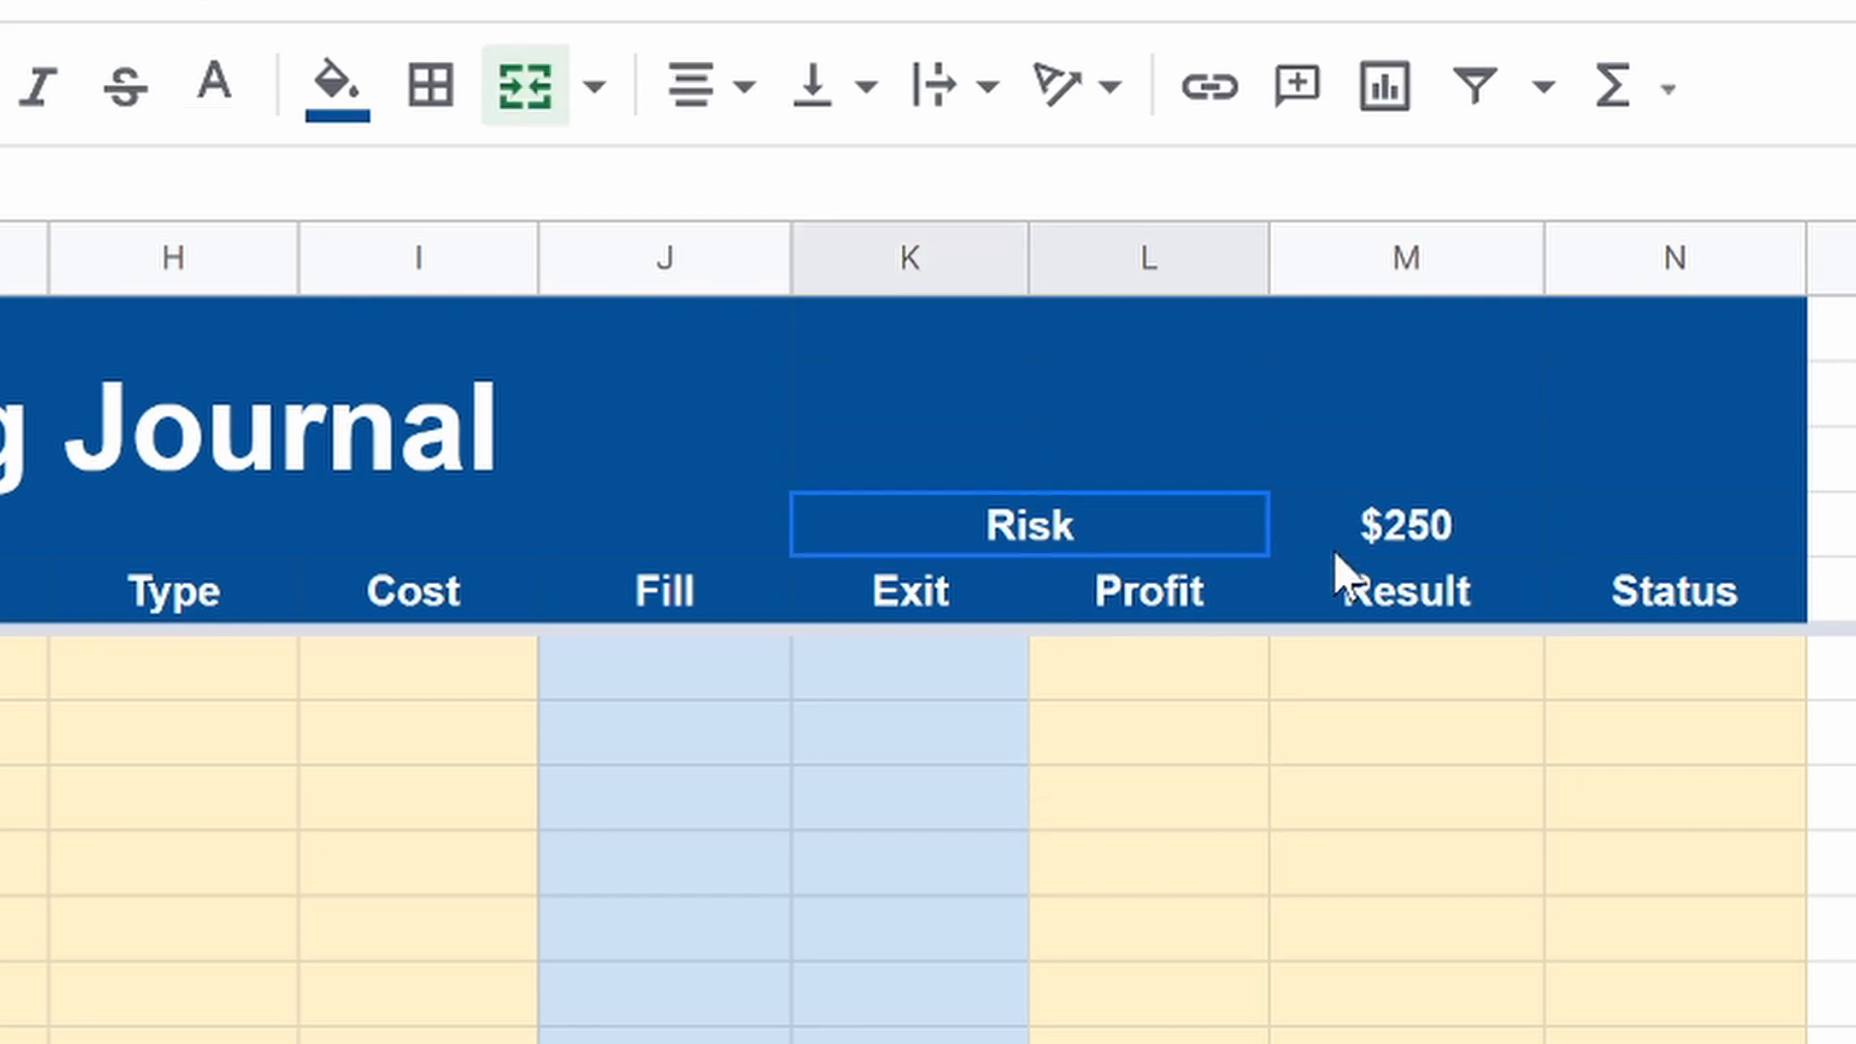
pyautogui.click(431, 85)
pyautogui.click(539, 299)
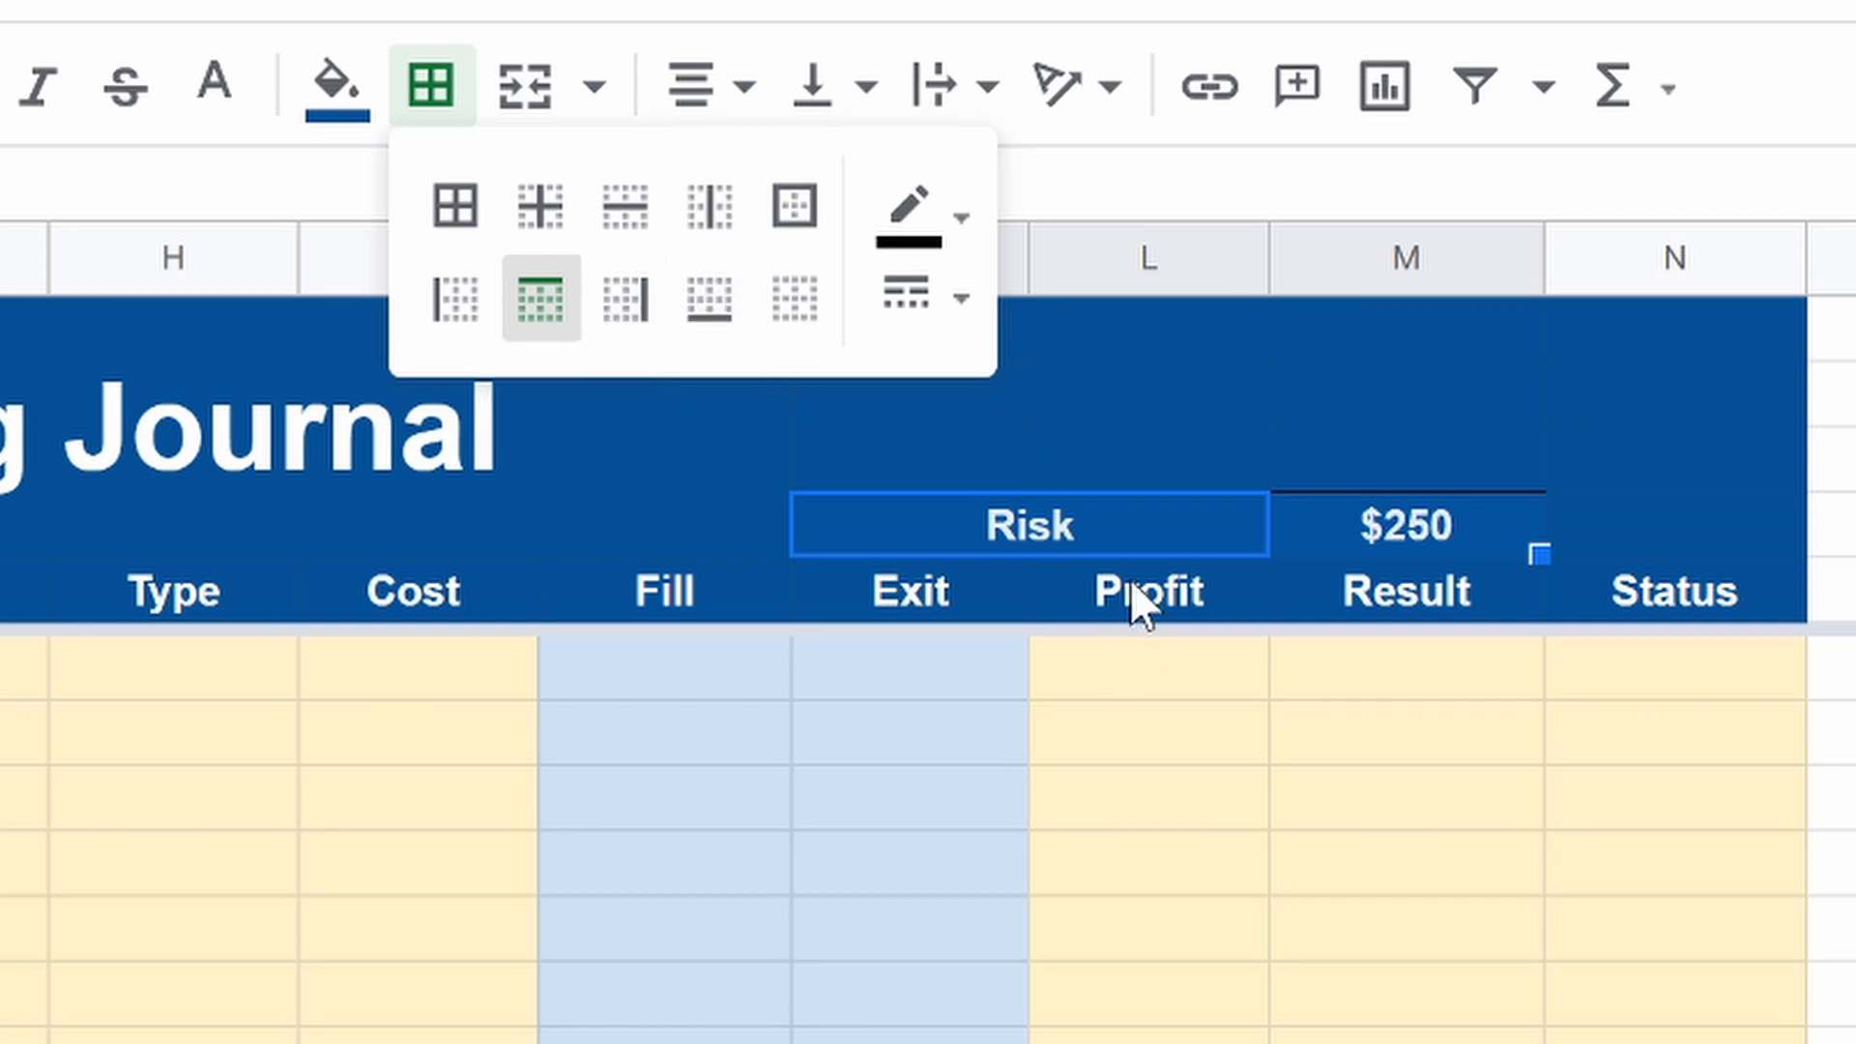
# Step: Add a white right border to the merged Risk label cell
pyautogui.click(1148, 541)
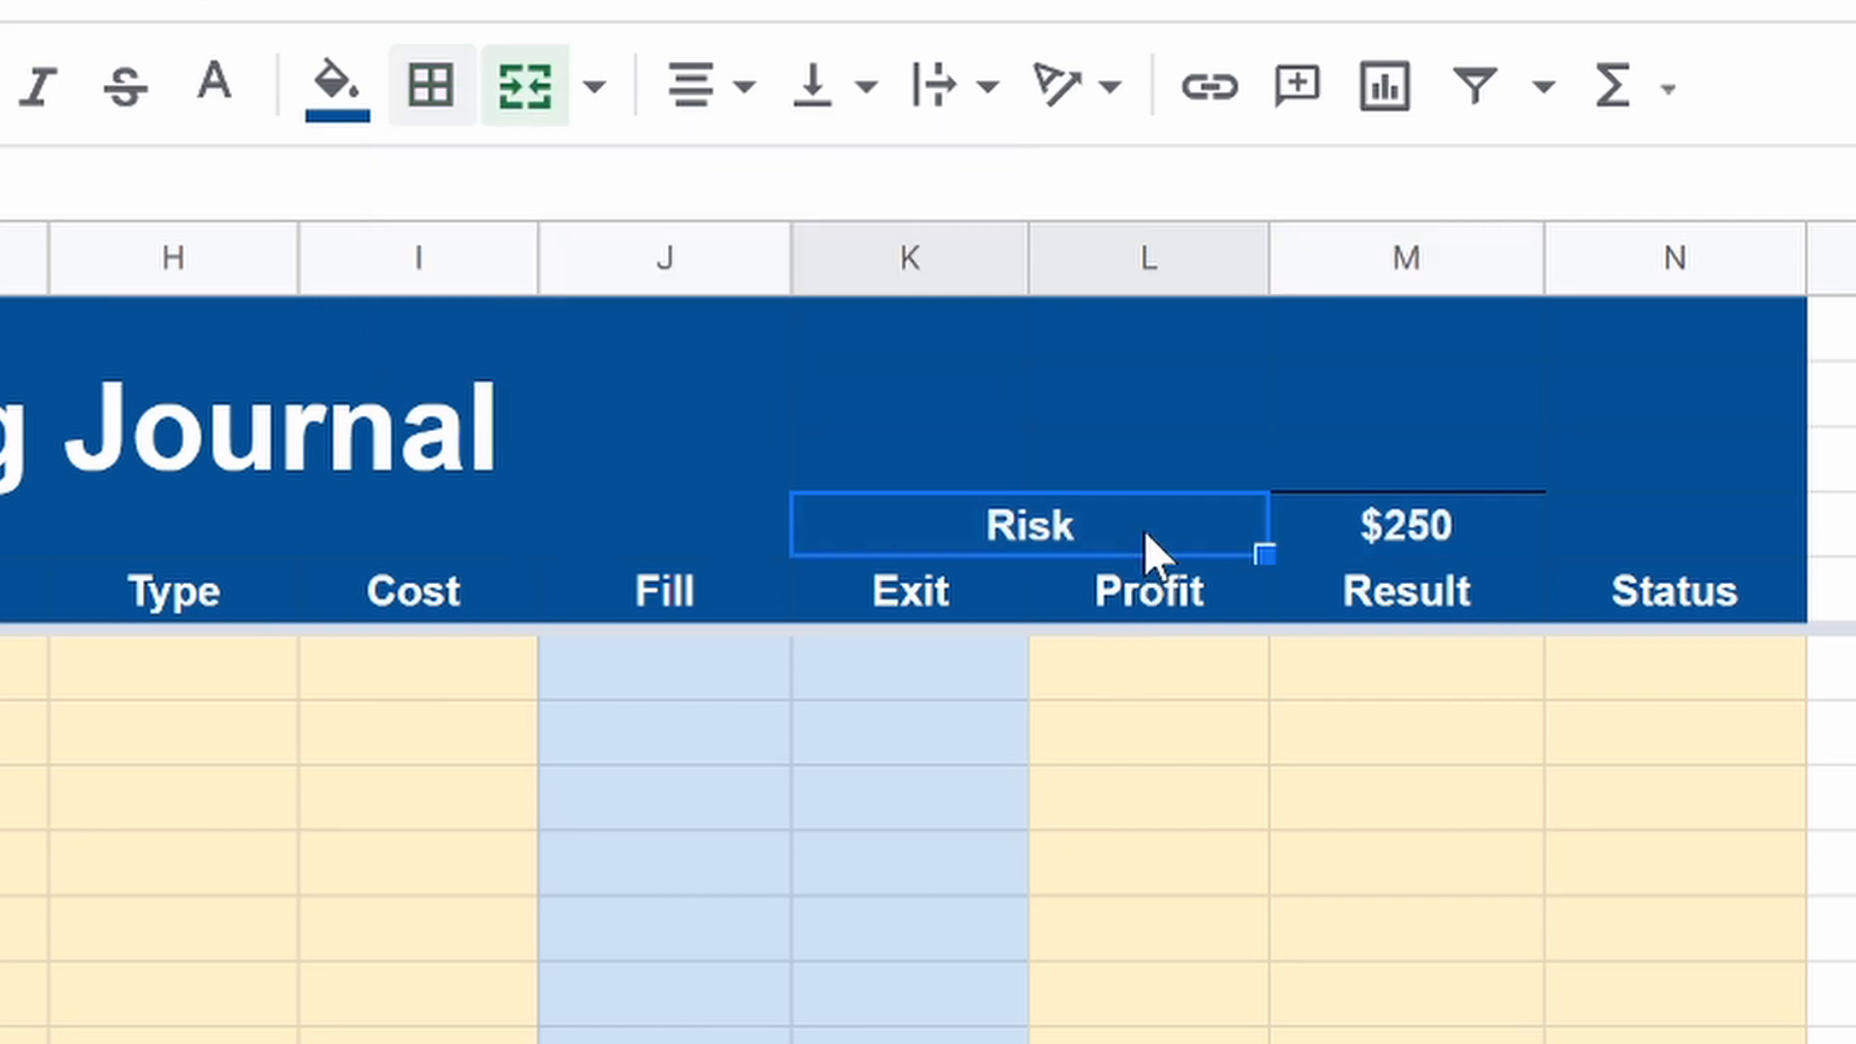
pyautogui.click(418, 101)
pyautogui.click(660, 309)
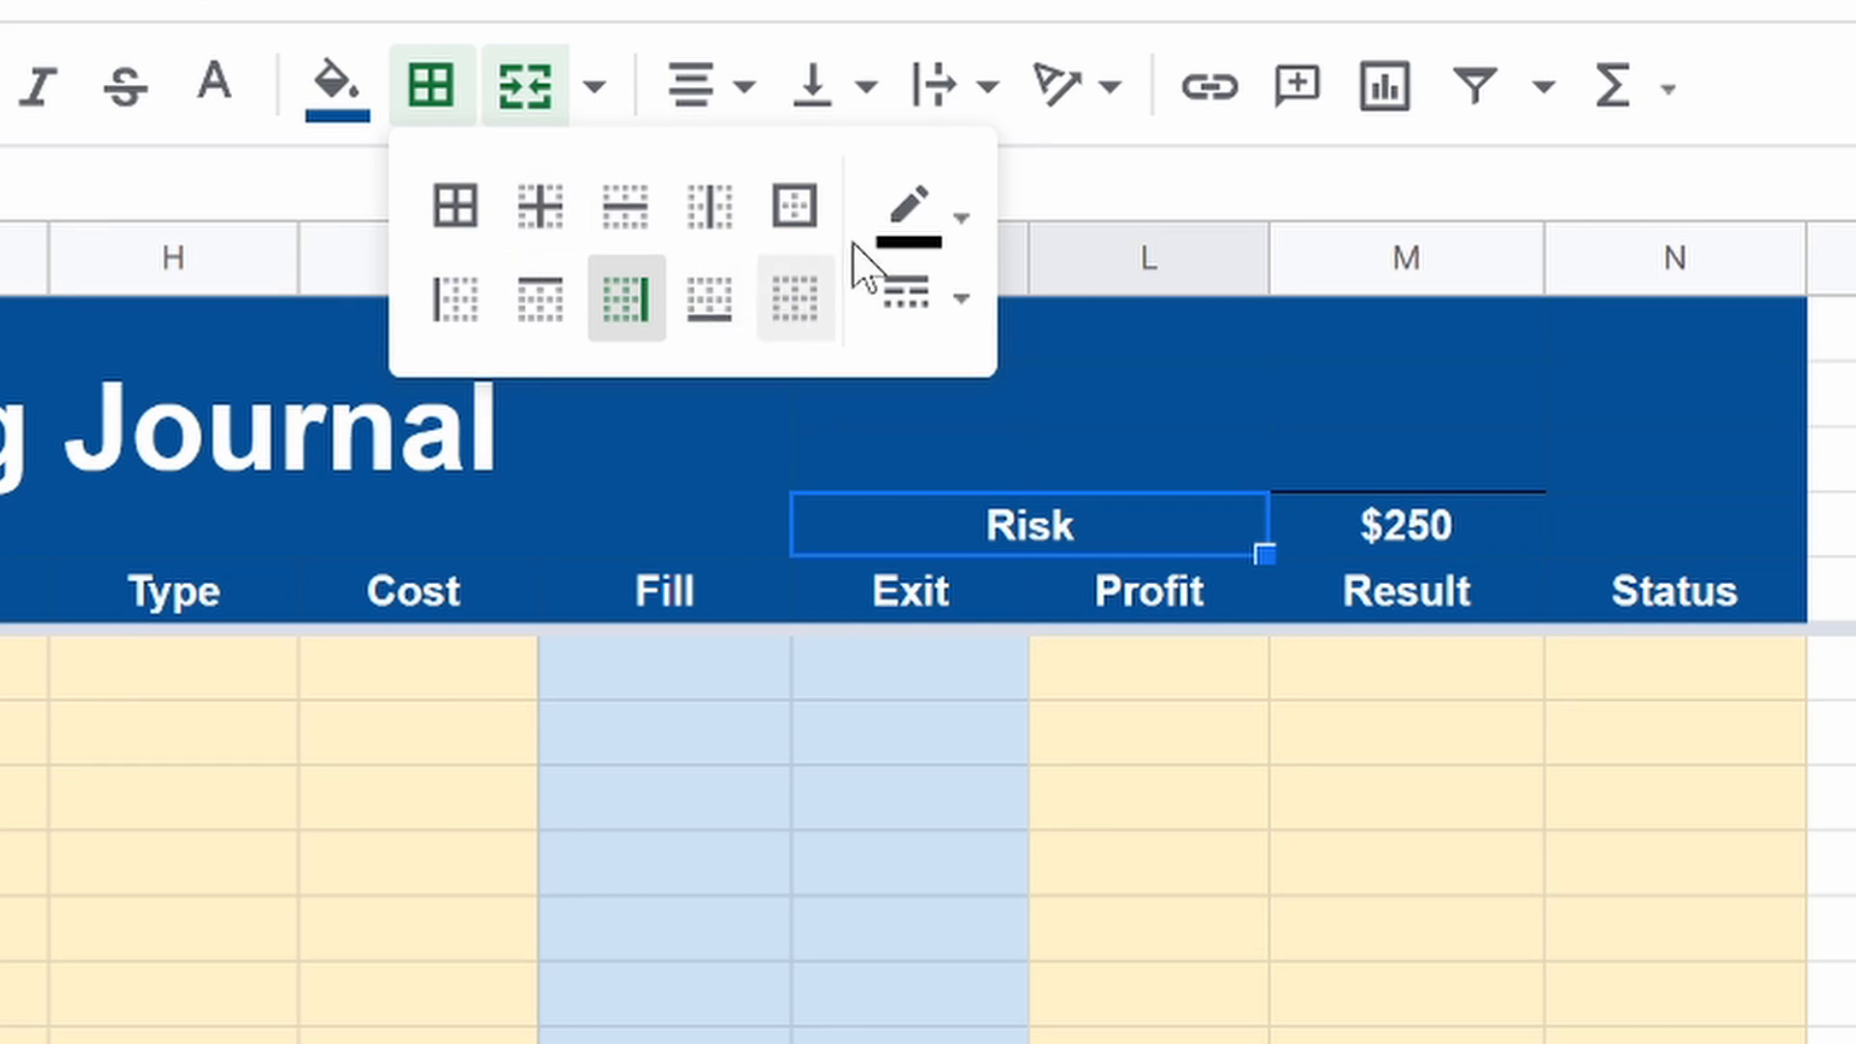
pyautogui.click(911, 227)
pyautogui.click(1569, 433)
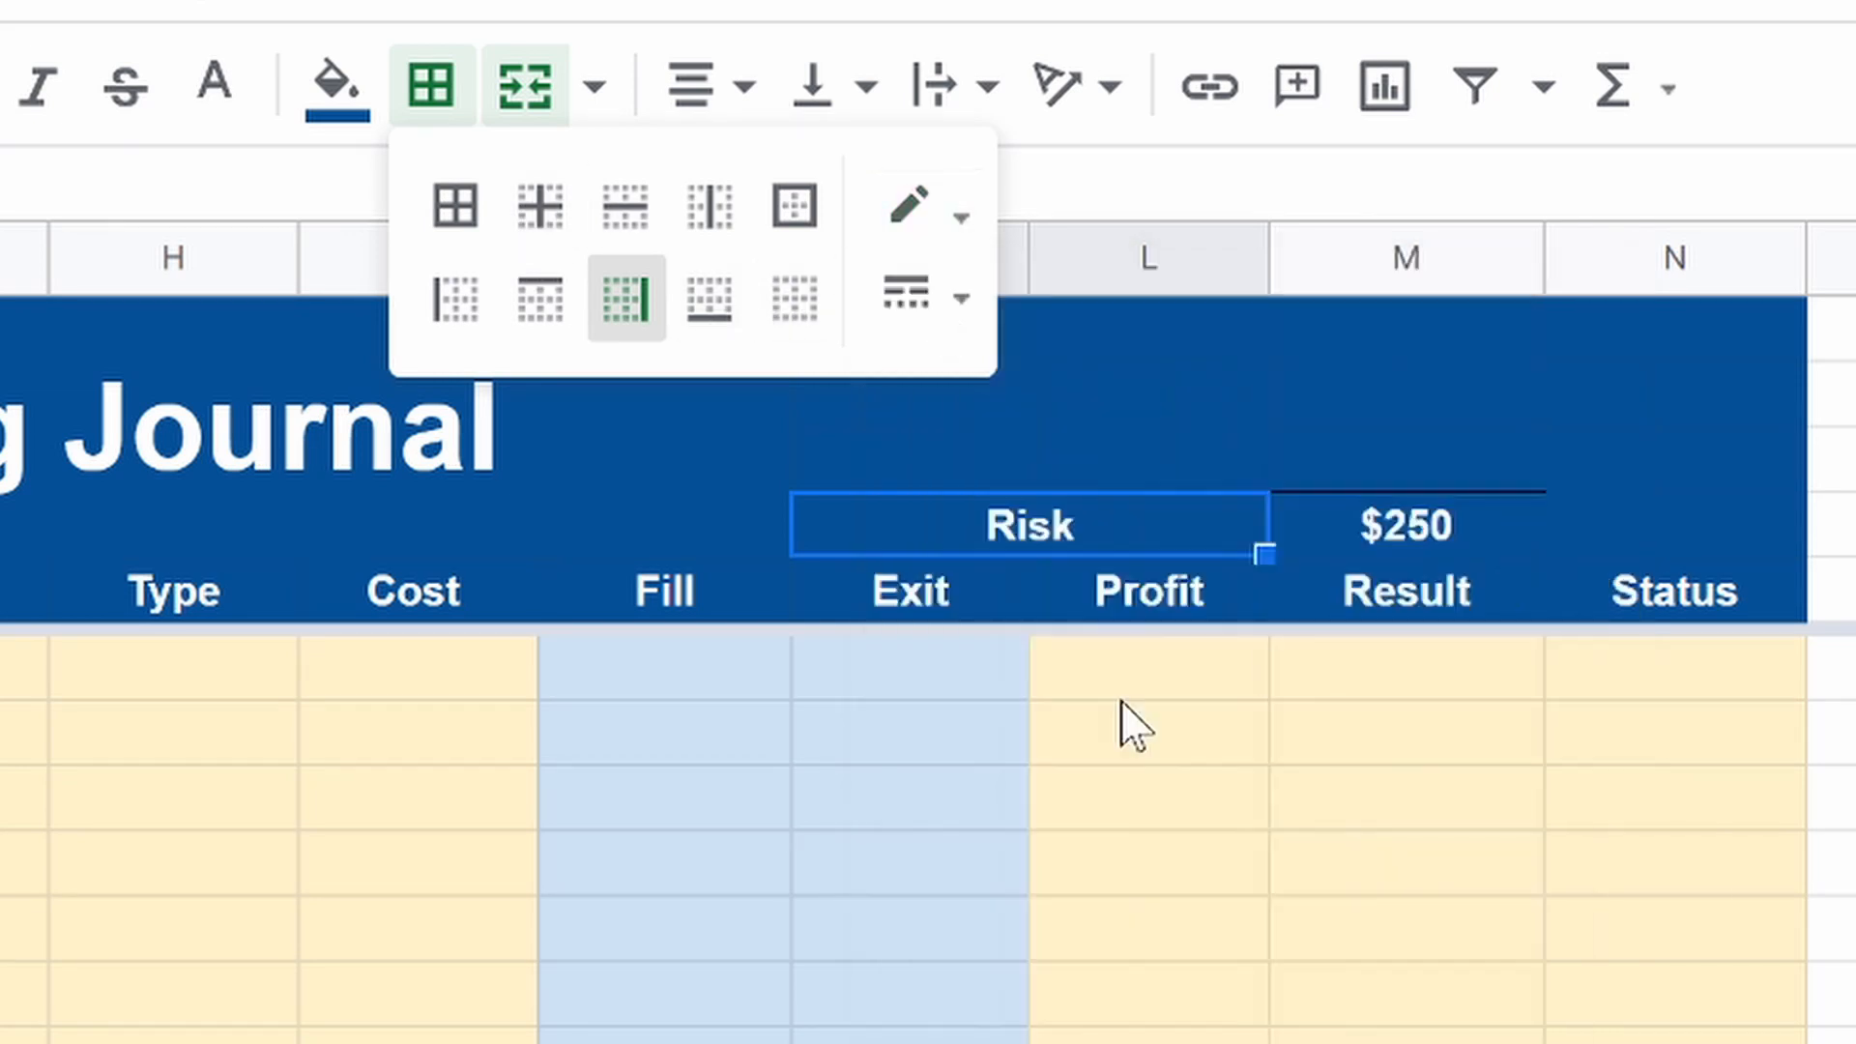
pyautogui.click(1264, 466)
# Step: Apply a white bottom border to K3:M3, directly above the Risk row
pyautogui.moveTo(928, 474); pyautogui.dragTo(1388, 464)
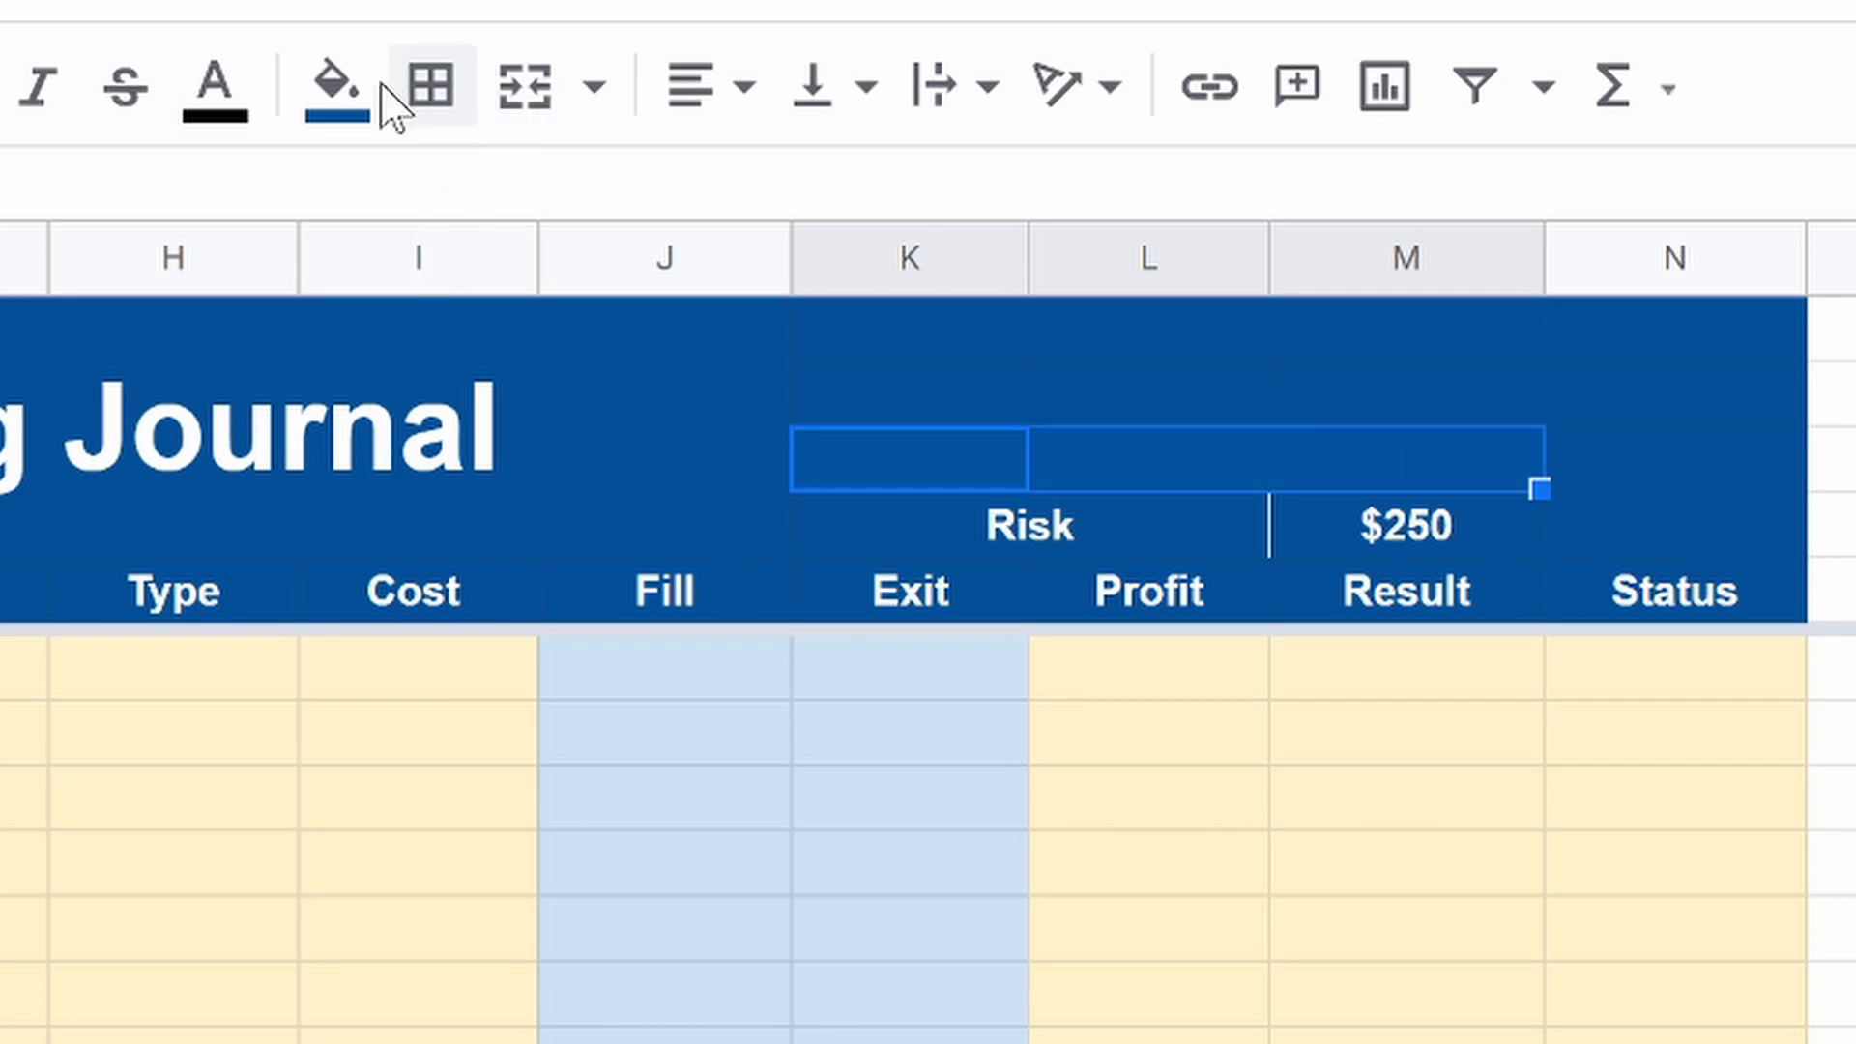
pyautogui.click(431, 96)
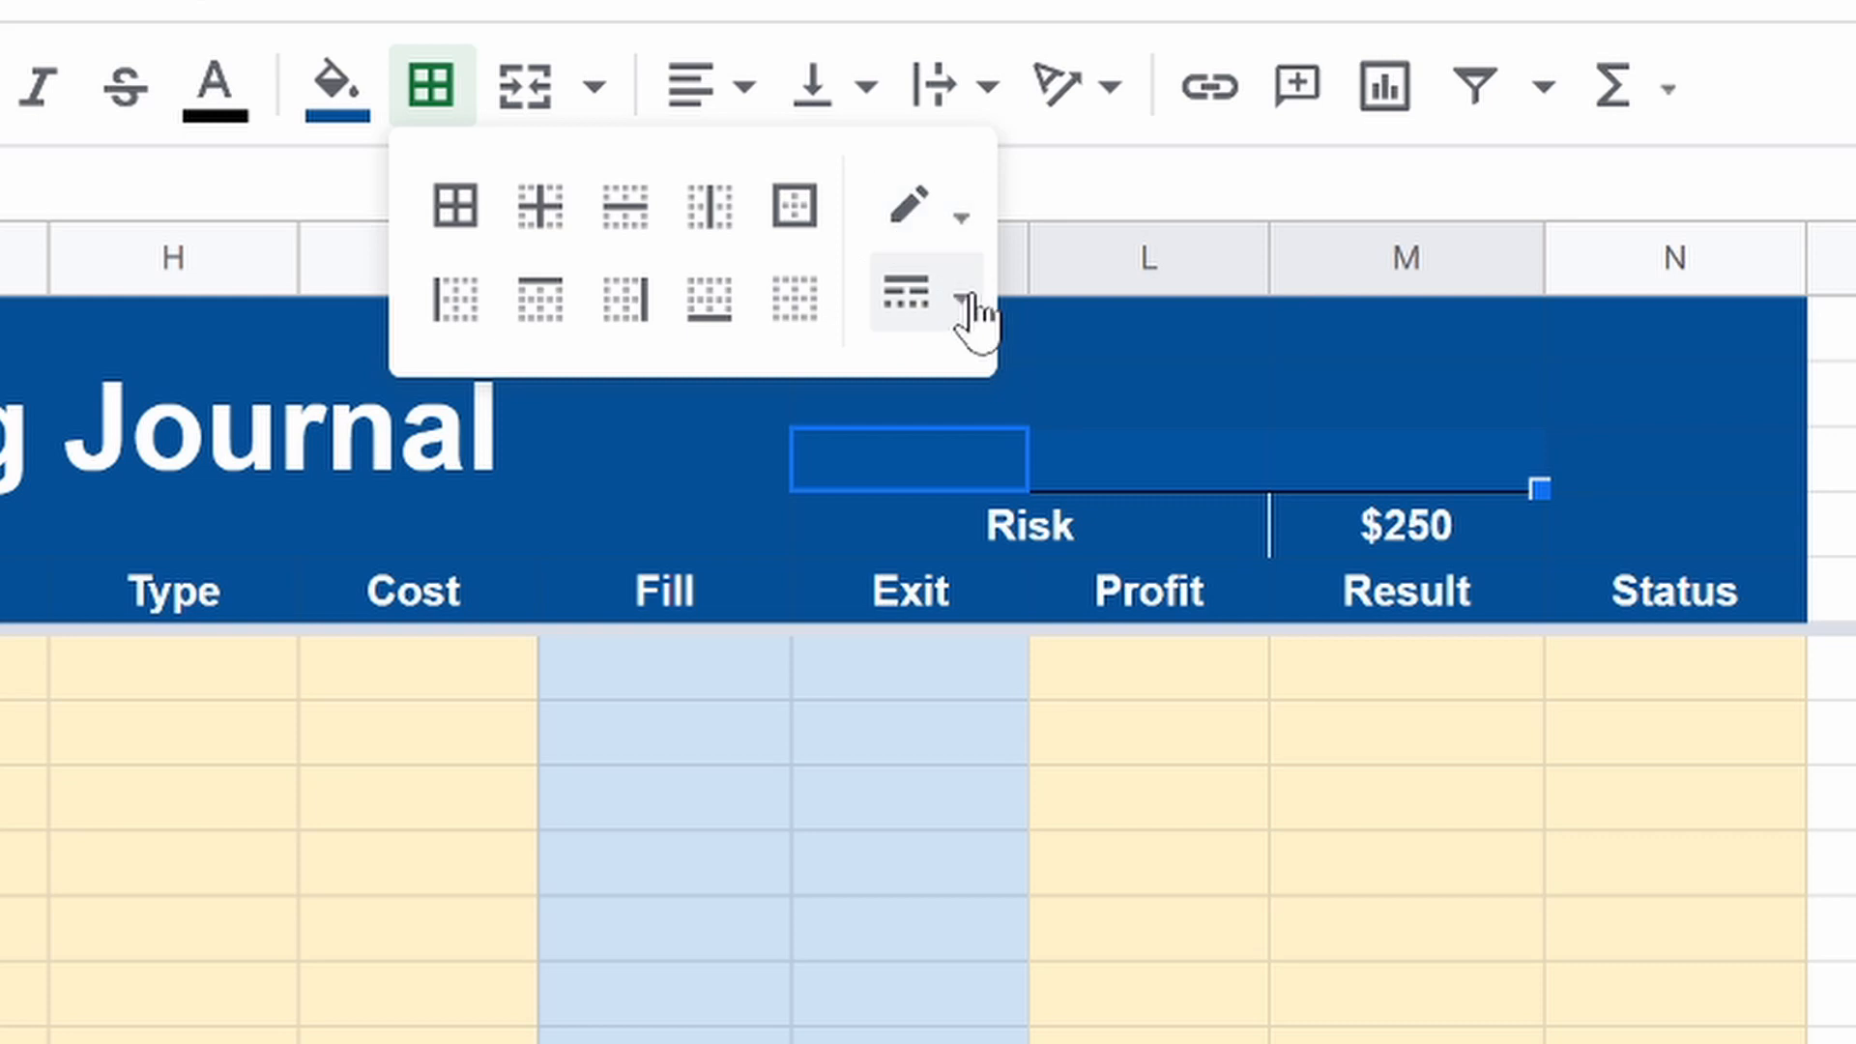
pyautogui.click(953, 225)
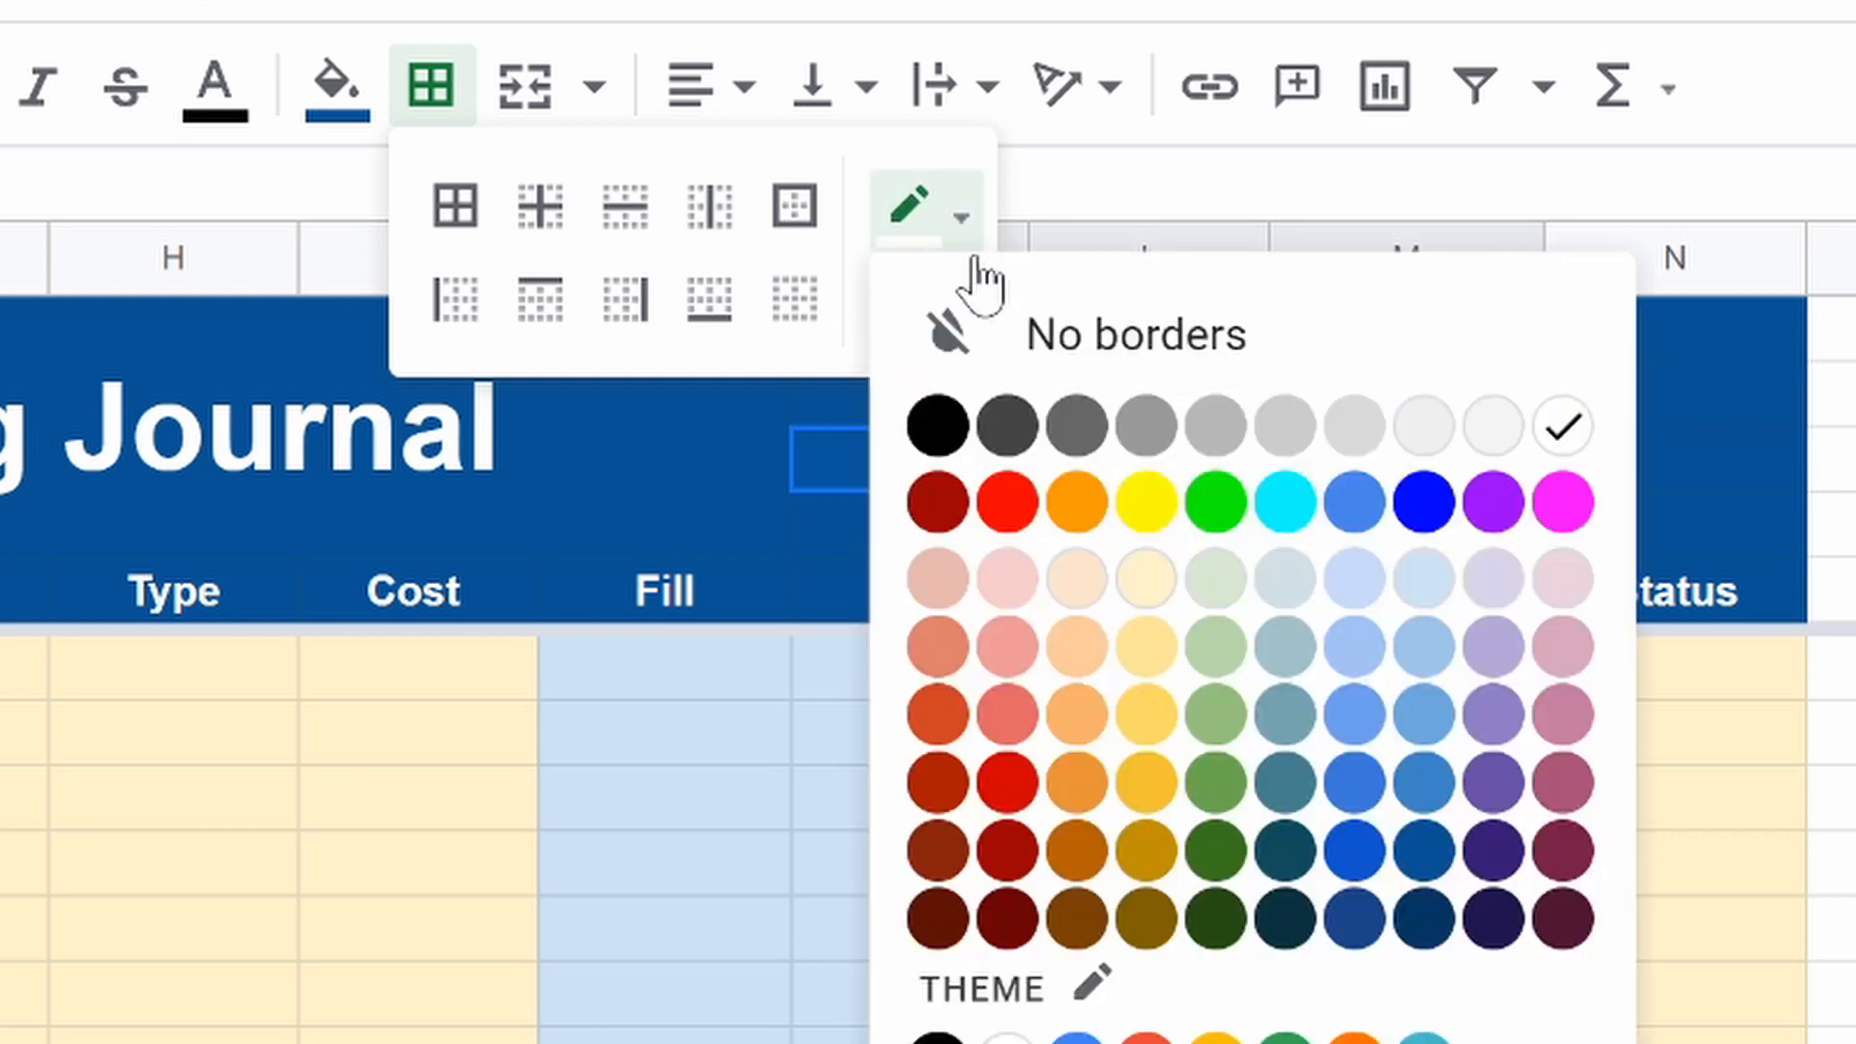
pyautogui.click(1563, 428)
pyautogui.press('Escape')
pyautogui.moveTo(919, 469); pyautogui.dragTo(1463, 468)
pyautogui.click(454, 96)
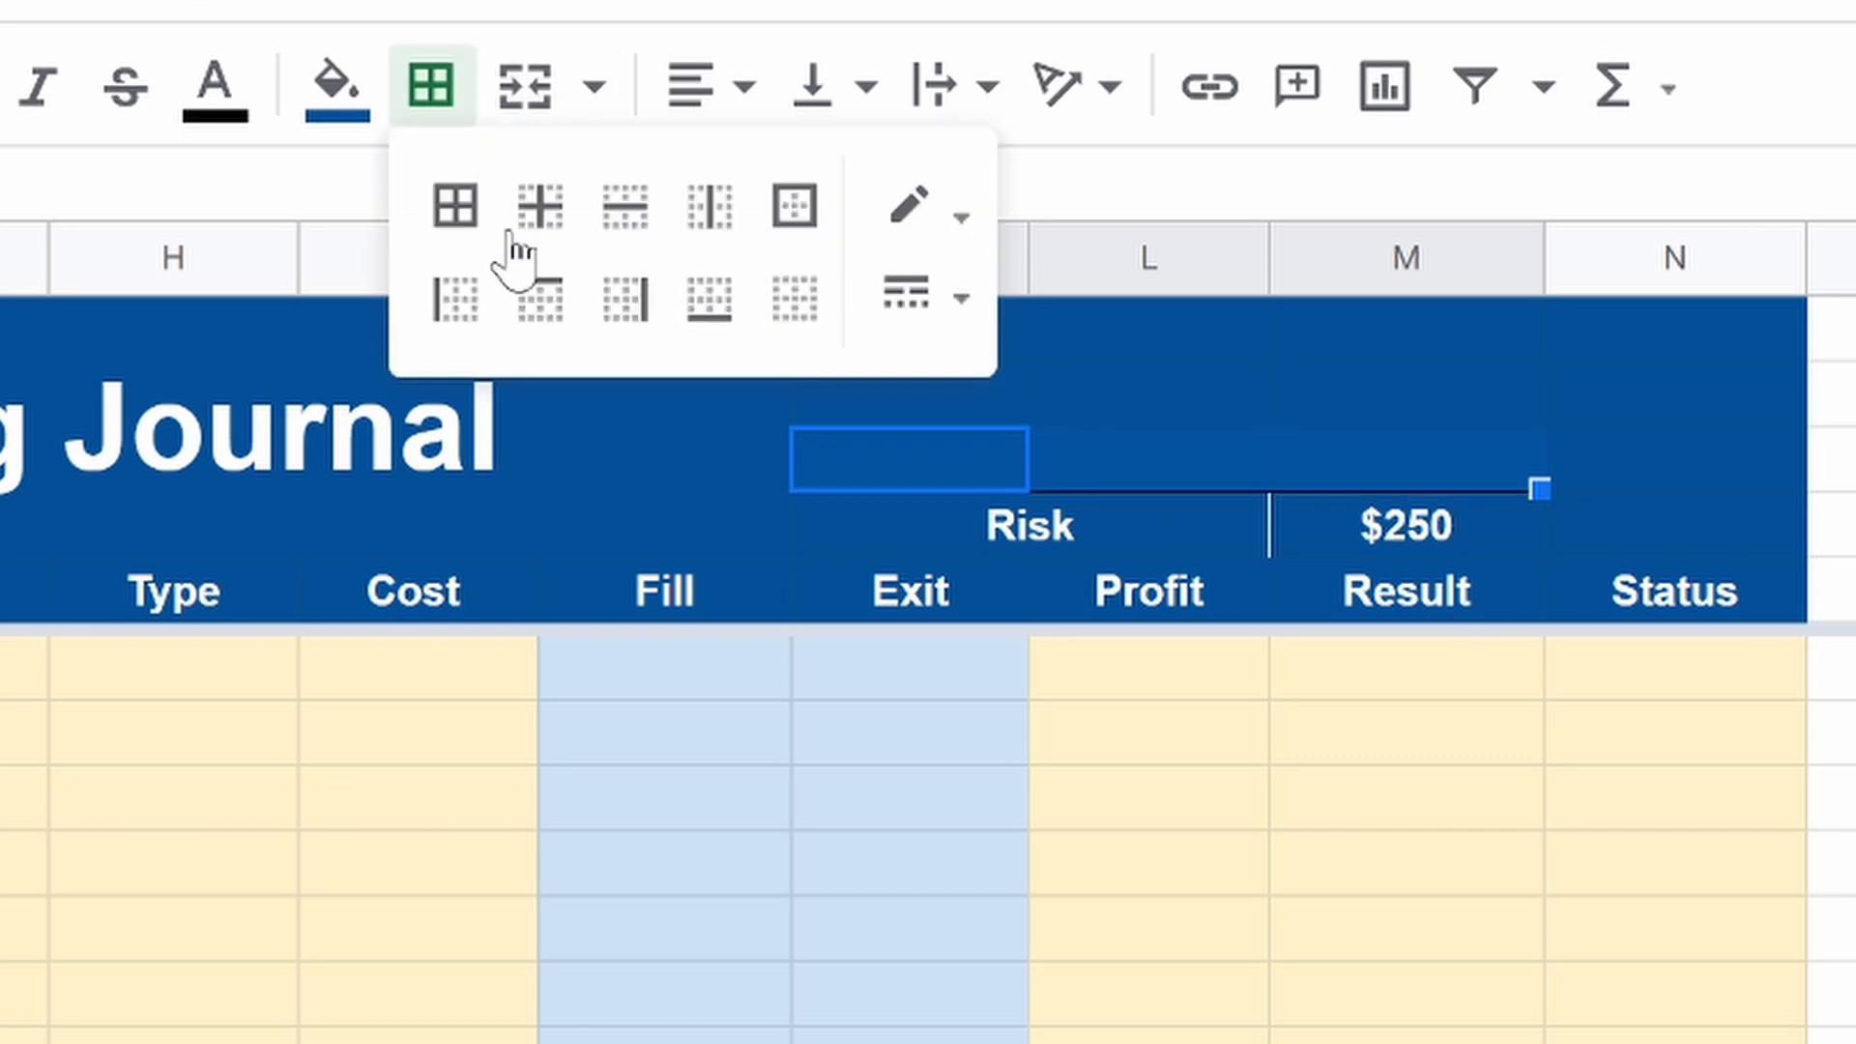
pyautogui.click(709, 300)
pyautogui.click(1239, 791)
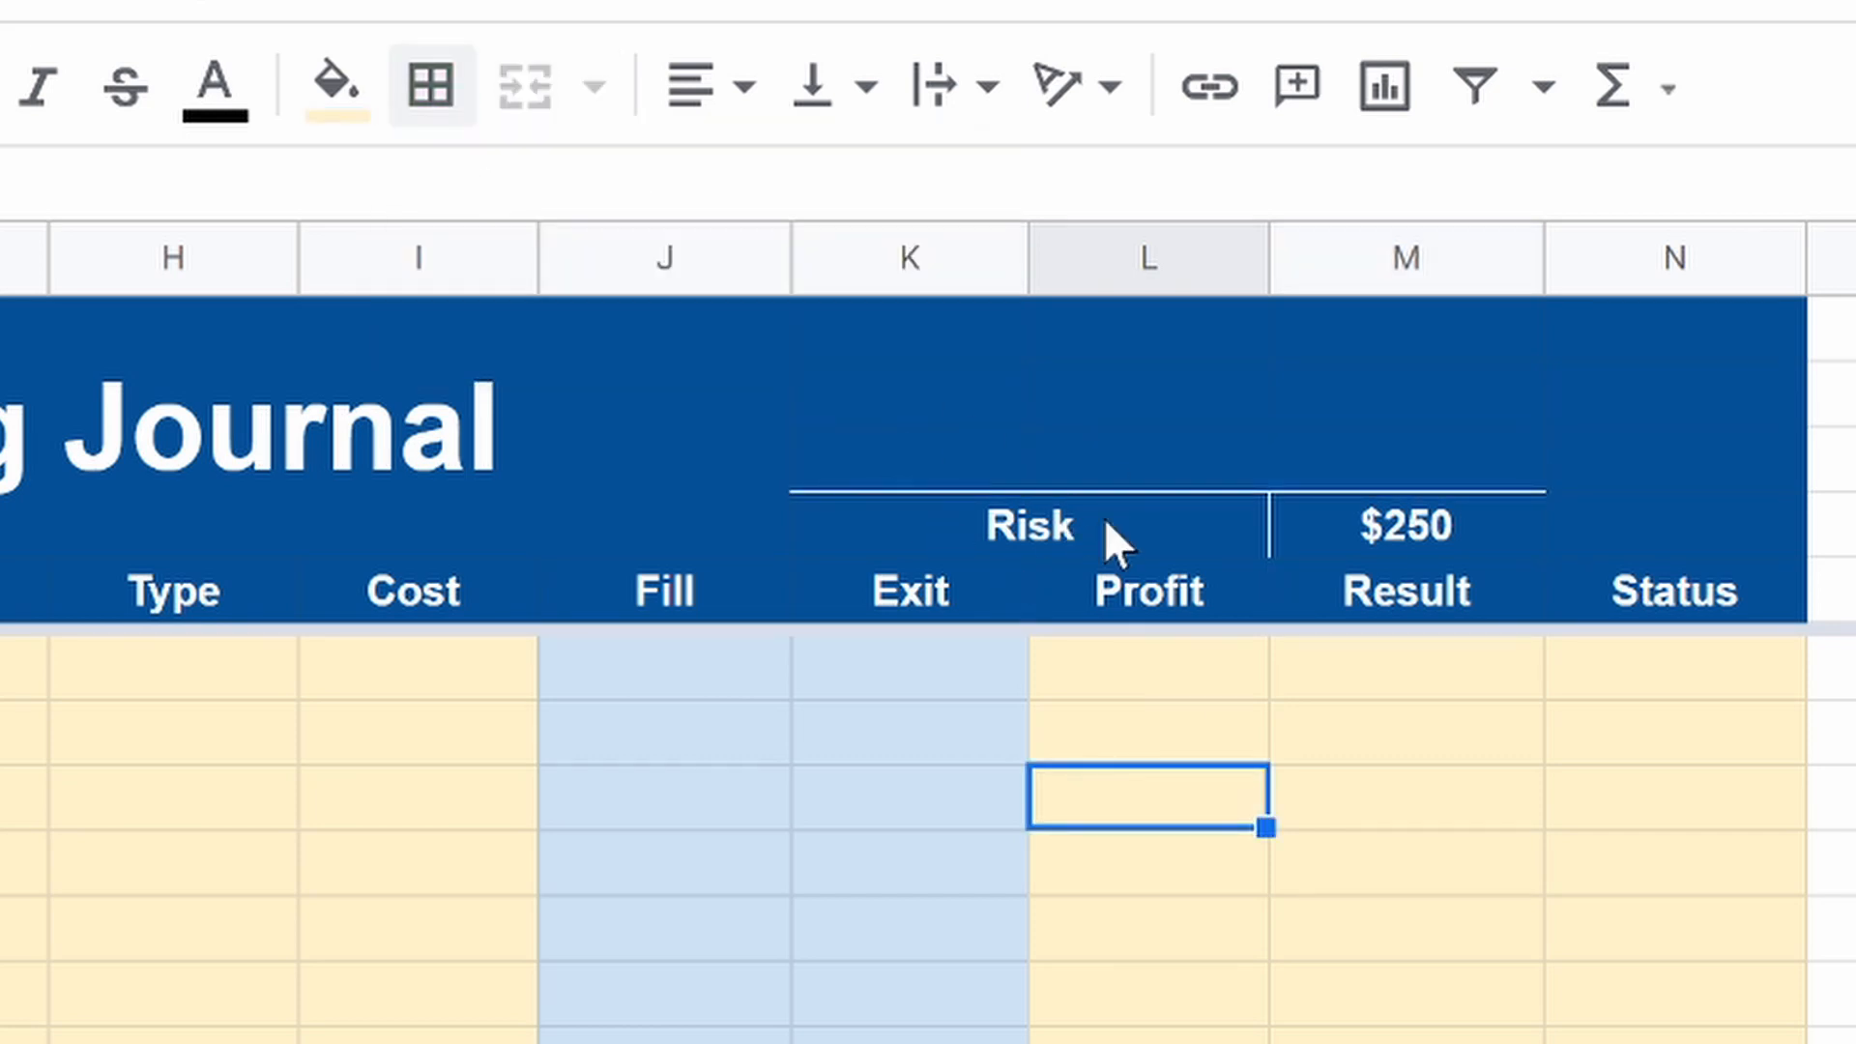
# Step: Merge K3 with L3, and K2 with L2, for the summary labels above Risk
pyautogui.click(1091, 476)
pyautogui.moveTo(972, 443); pyautogui.dragTo(1076, 454)
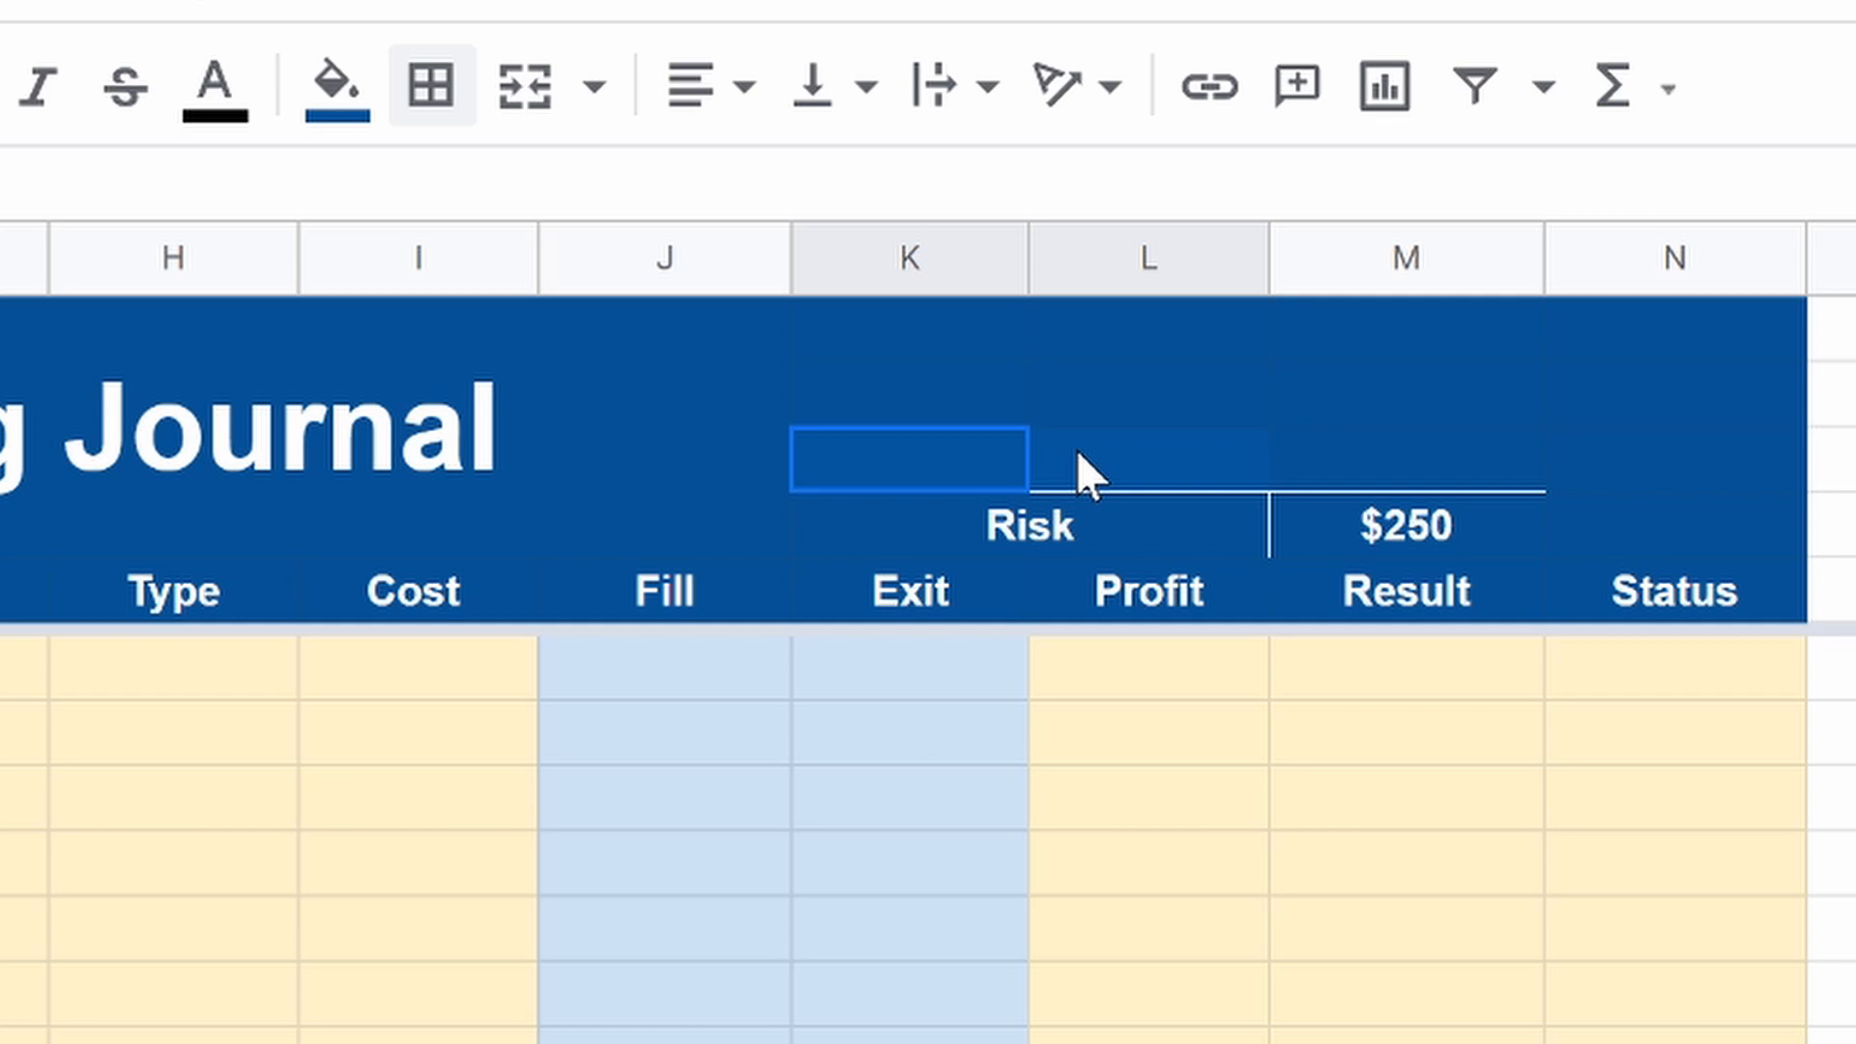
pyautogui.click(526, 92)
pyautogui.moveTo(971, 396); pyautogui.dragTo(1073, 397)
pyautogui.click(527, 89)
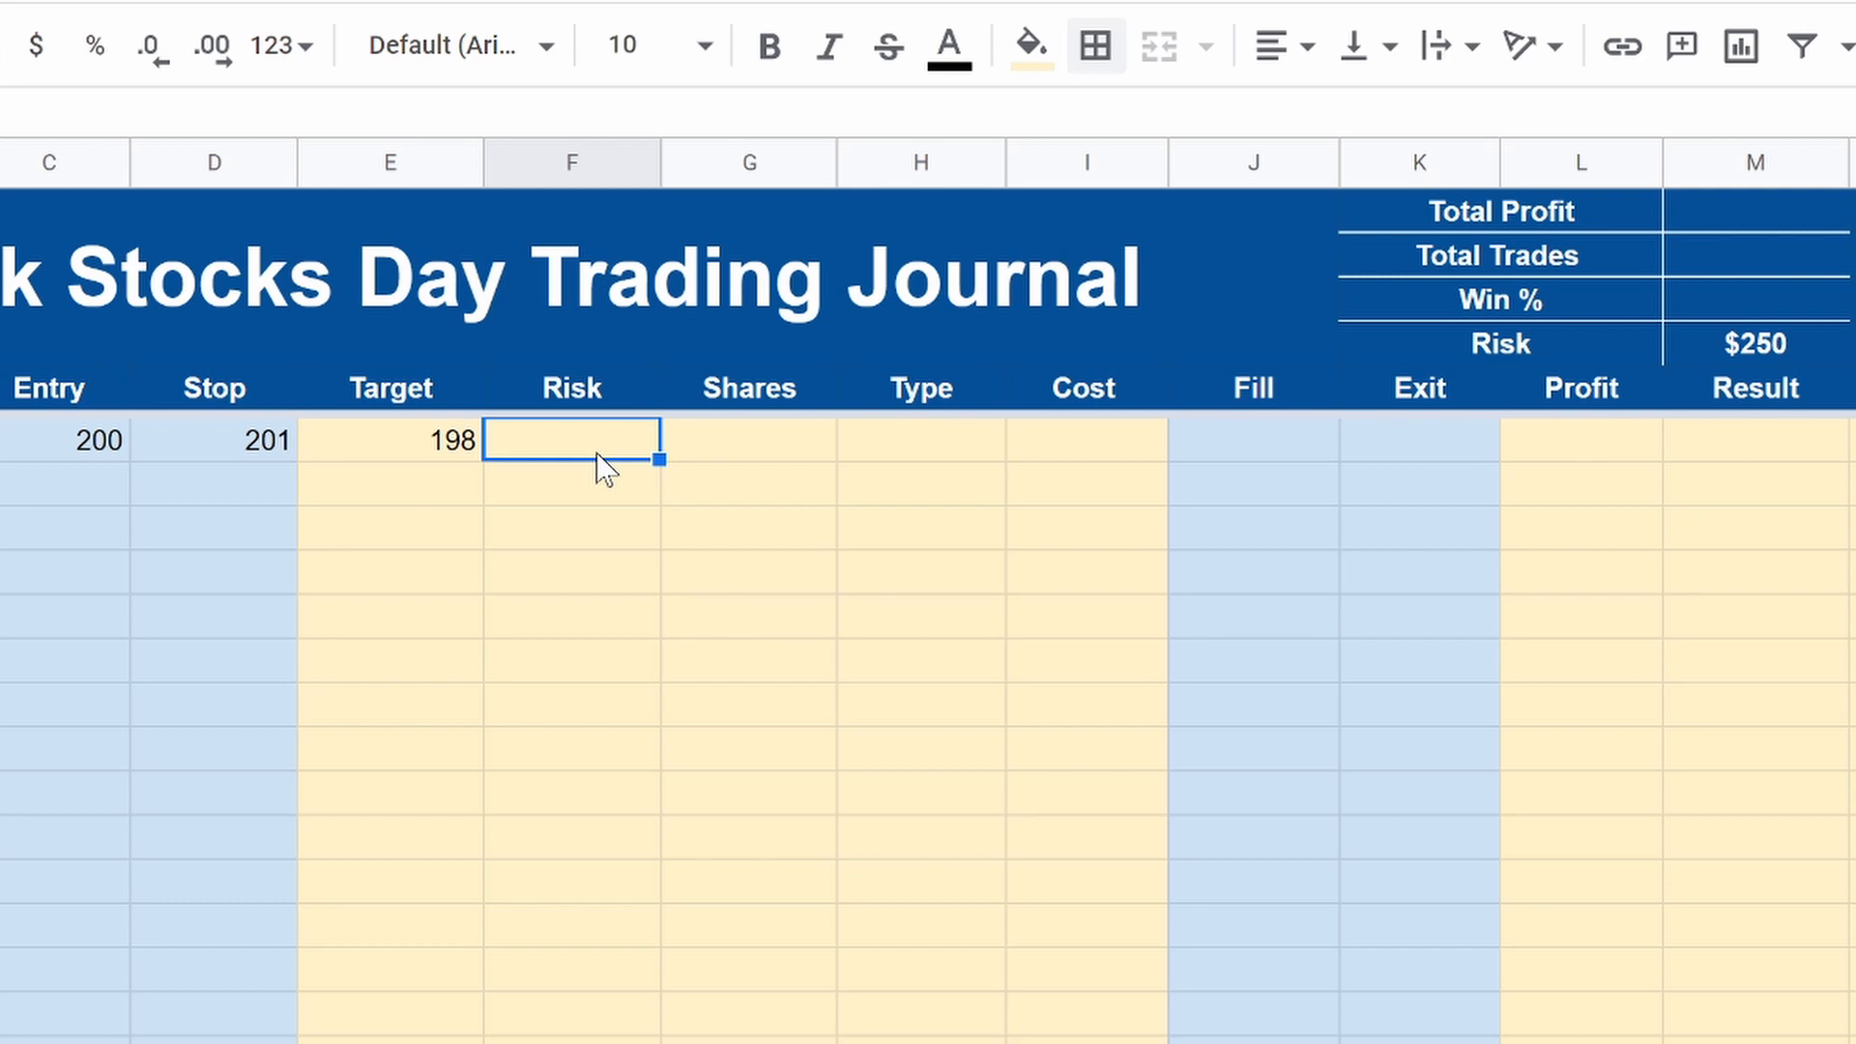
# Step: Enter the Risk formula =if(isblank(D6),"",$M$4) in F6
pyautogui.write('=if')
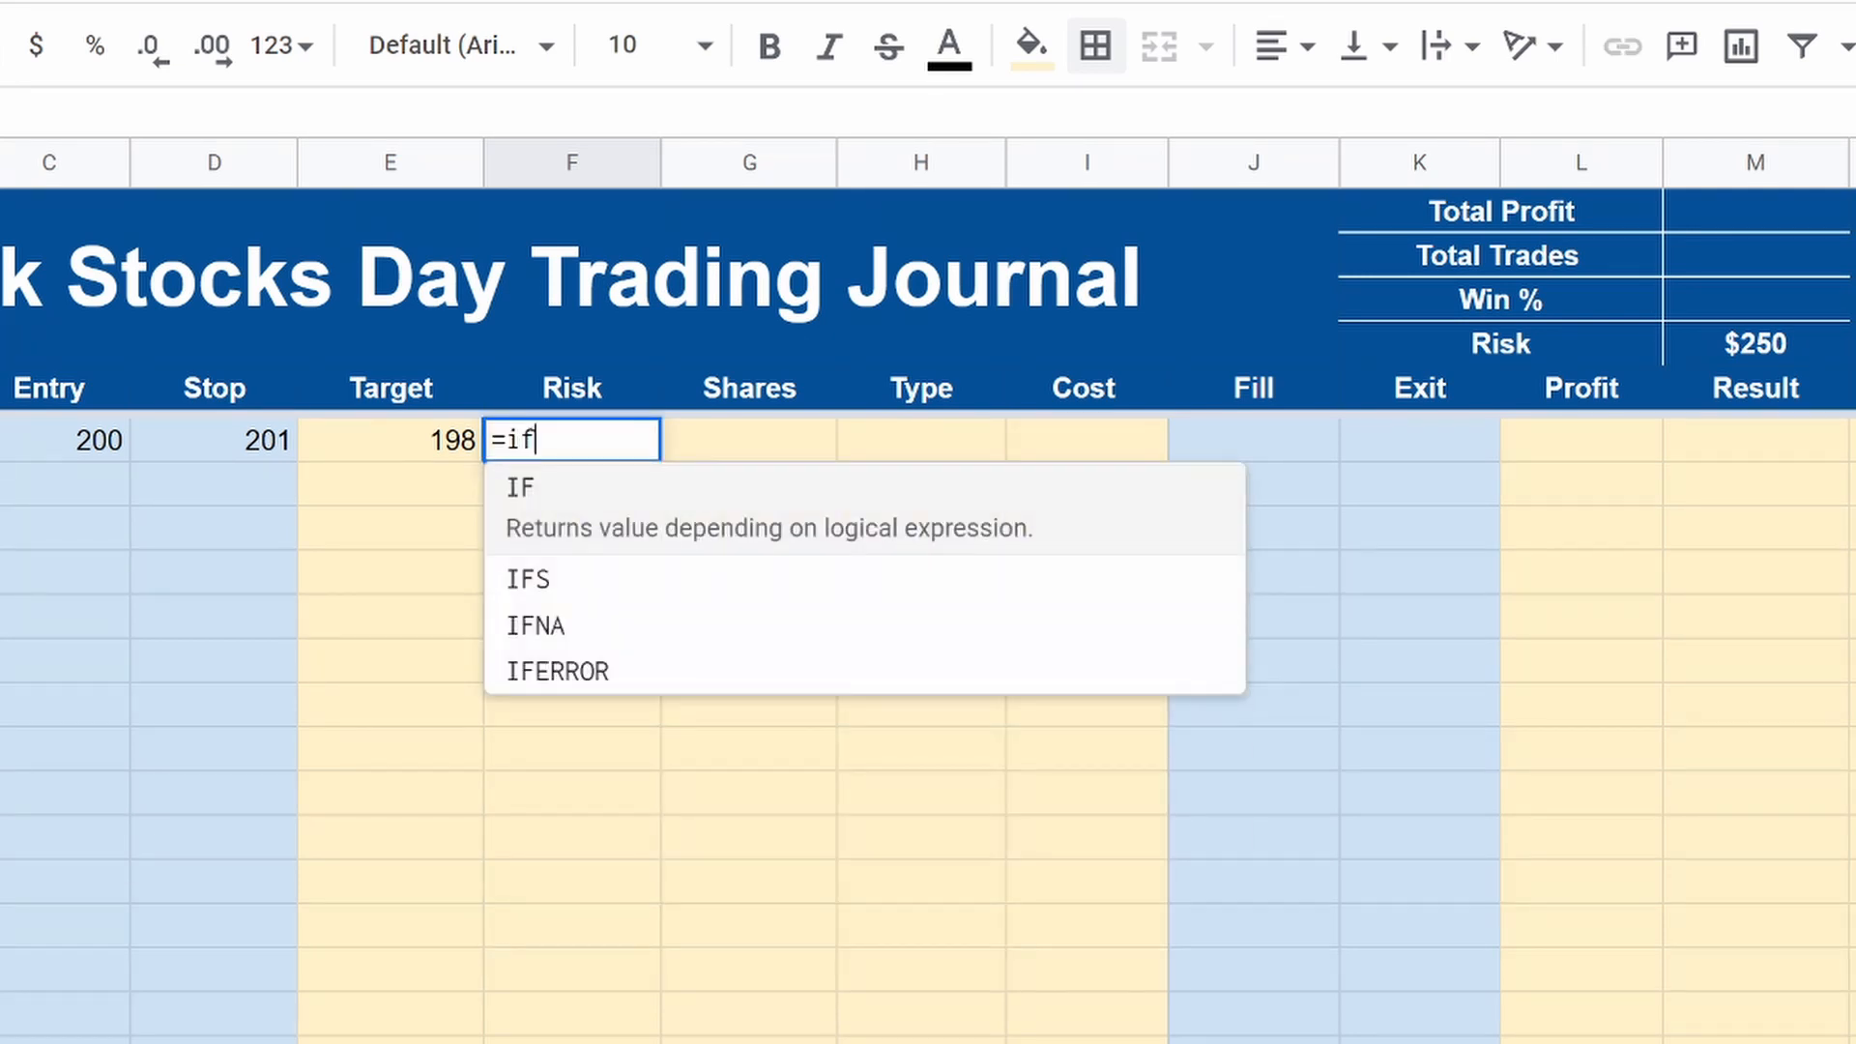
pyautogui.write('(')
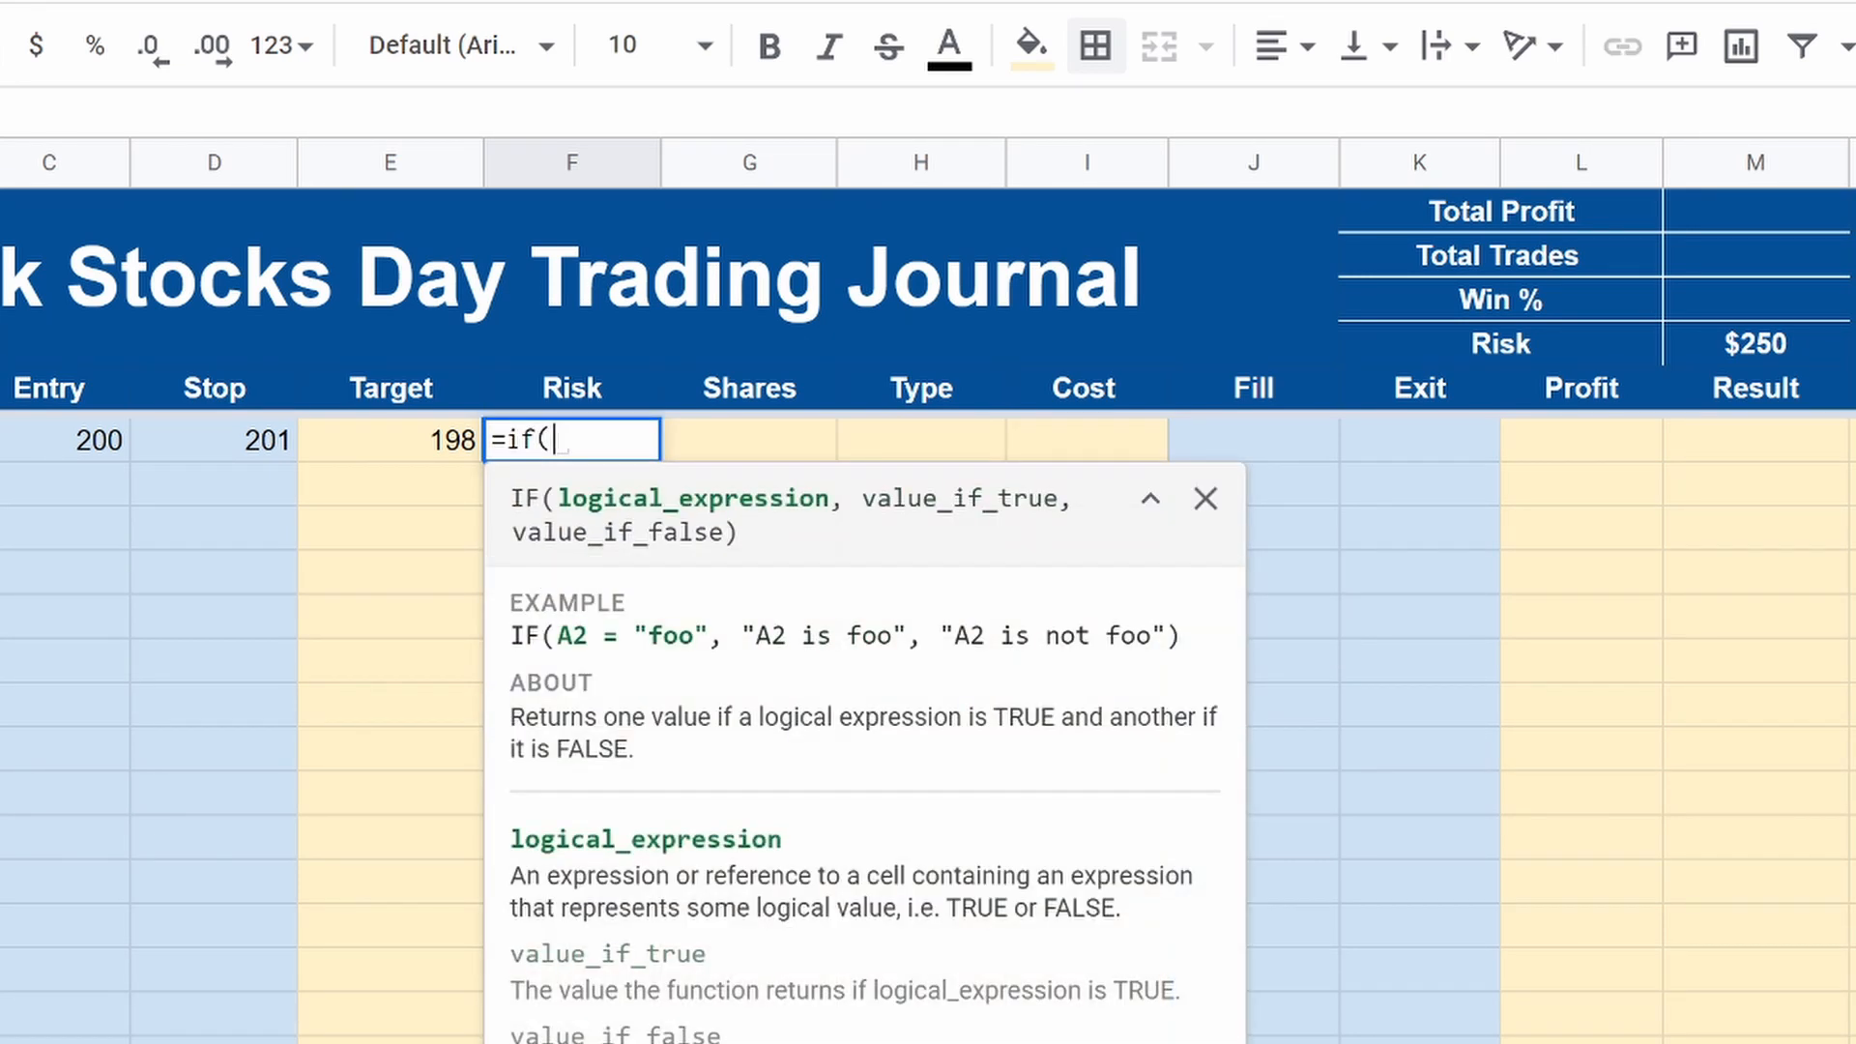
pyautogui.write('isblank')
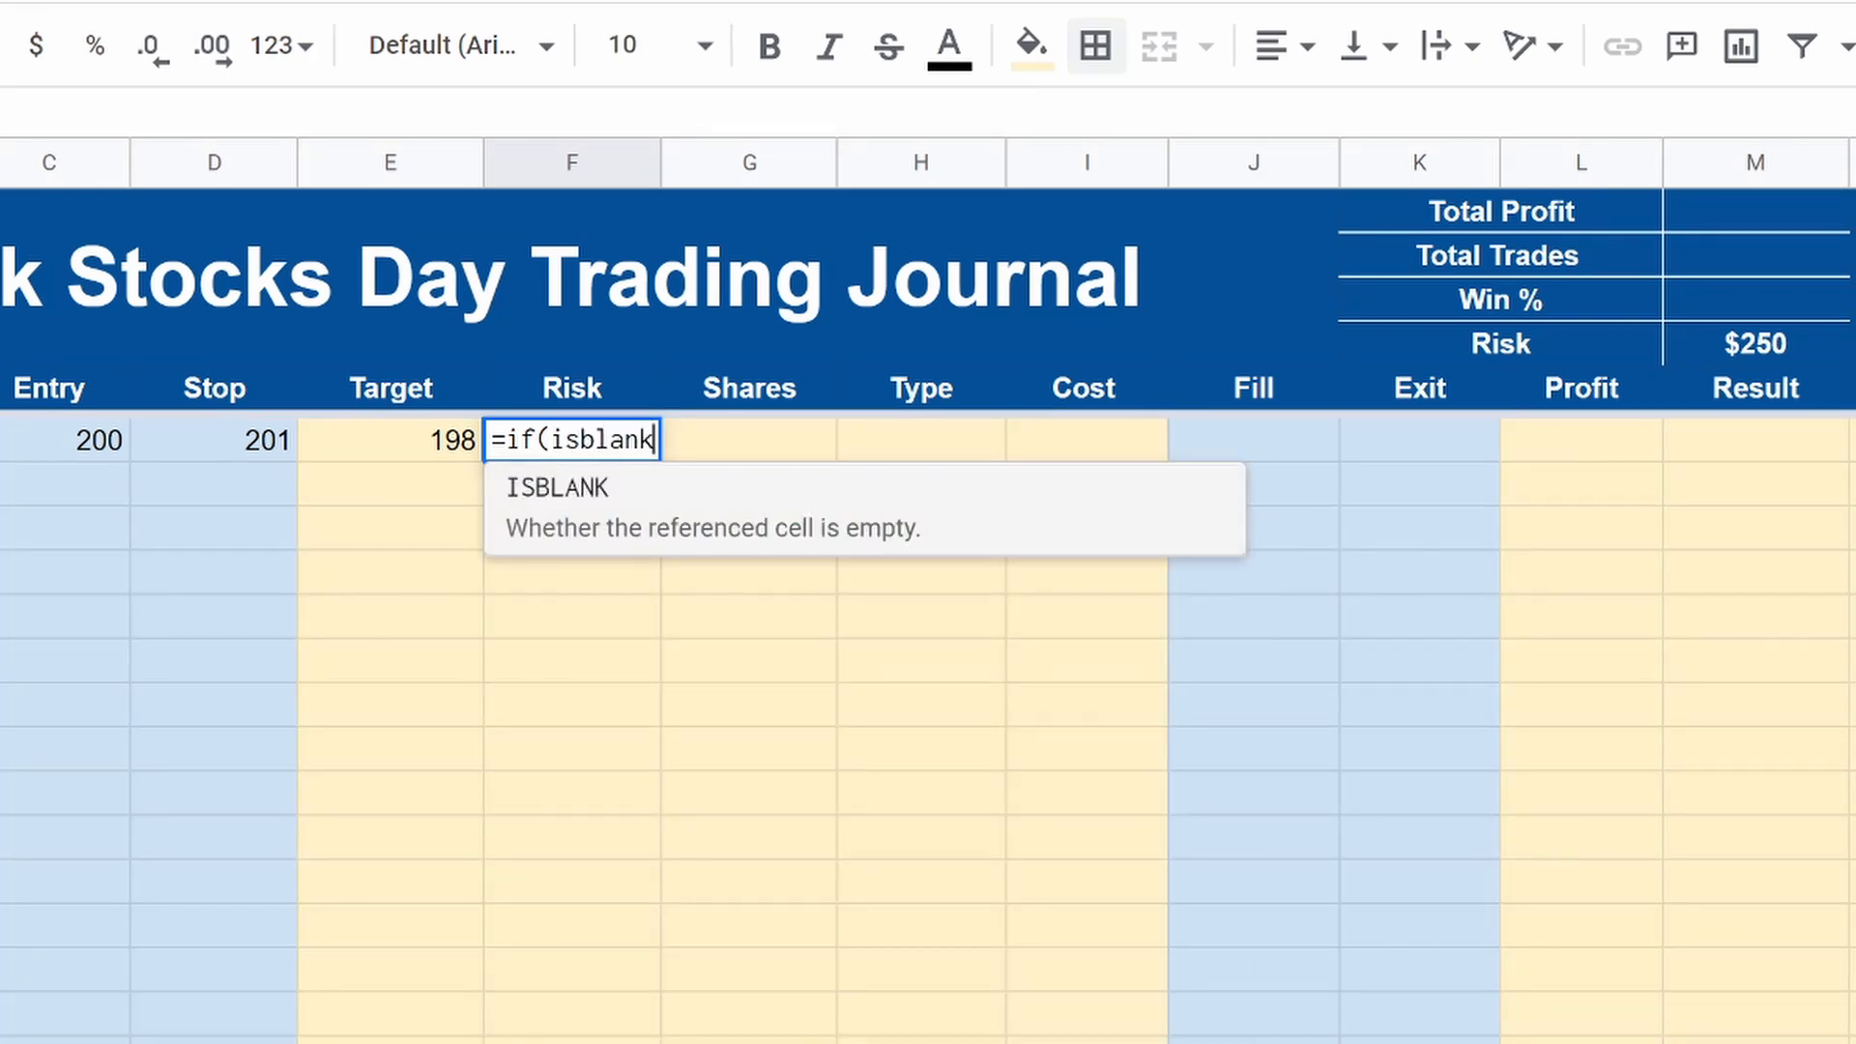
pyautogui.write('(')
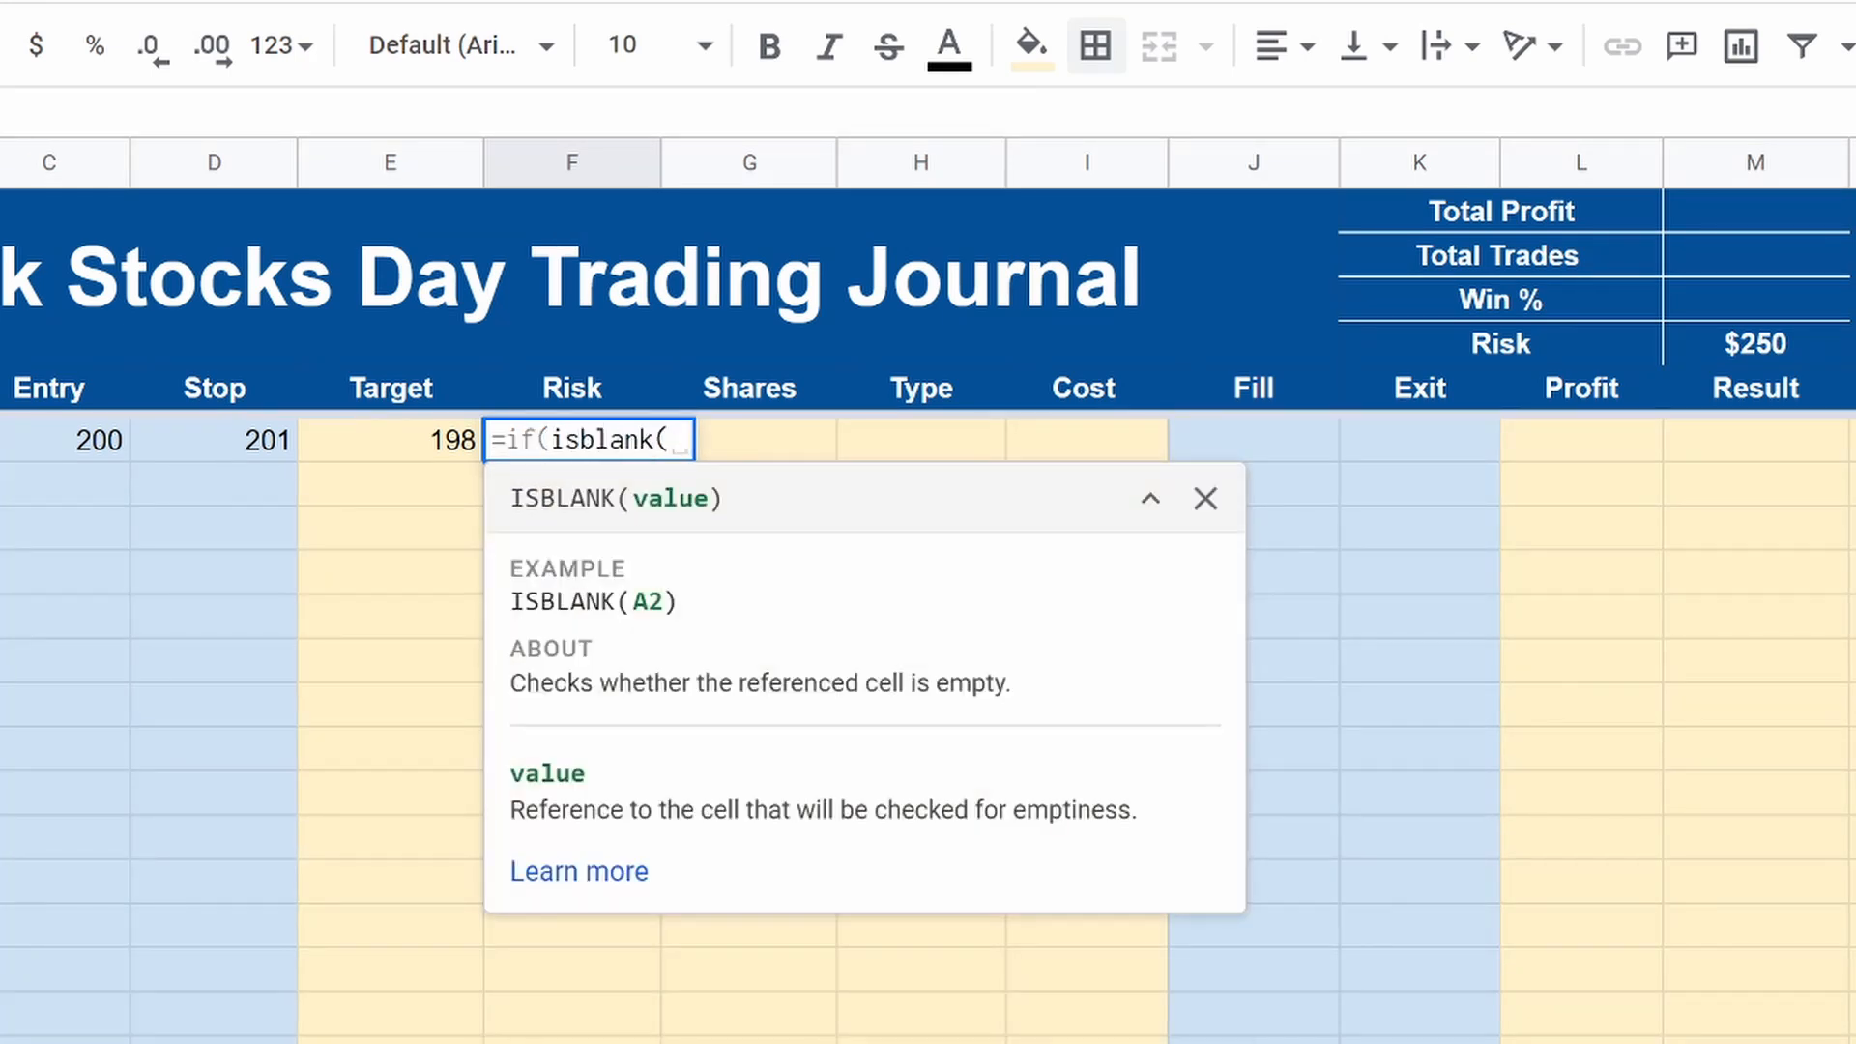
pyautogui.click(261, 437)
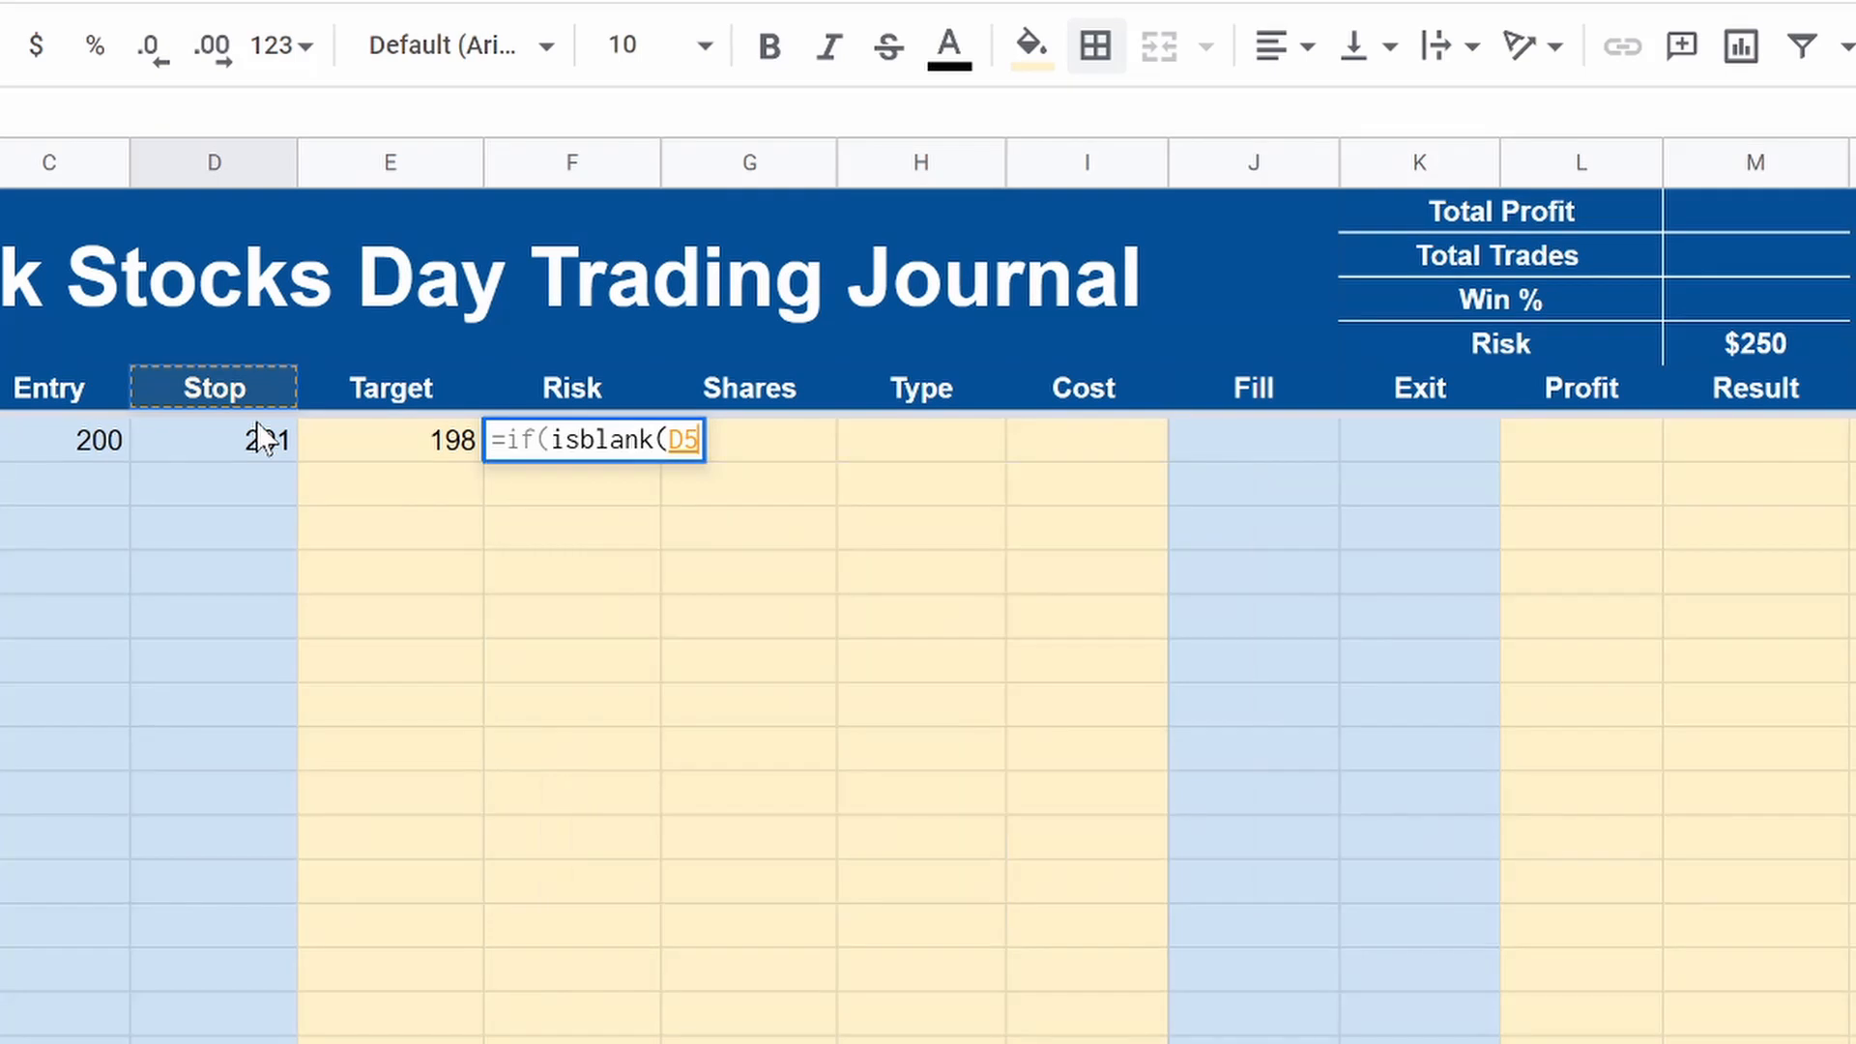
pyautogui.click(261, 441)
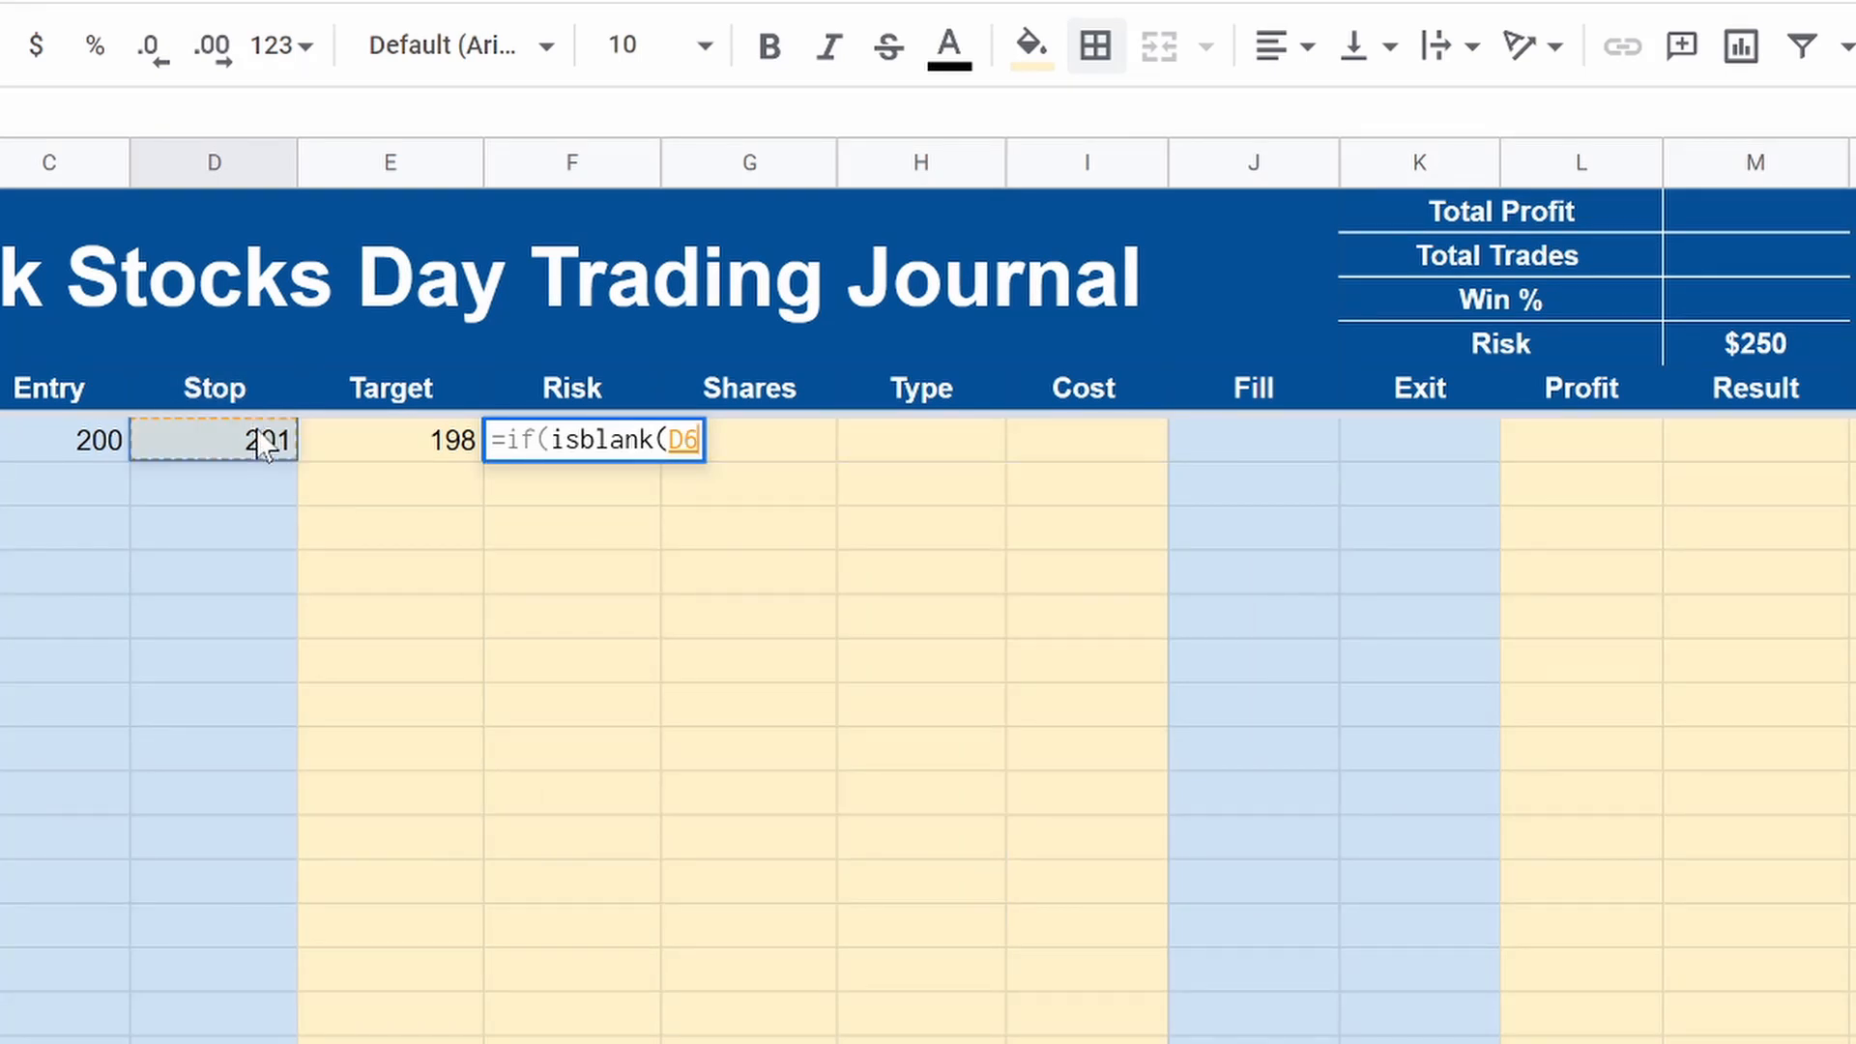
pyautogui.write('),""')
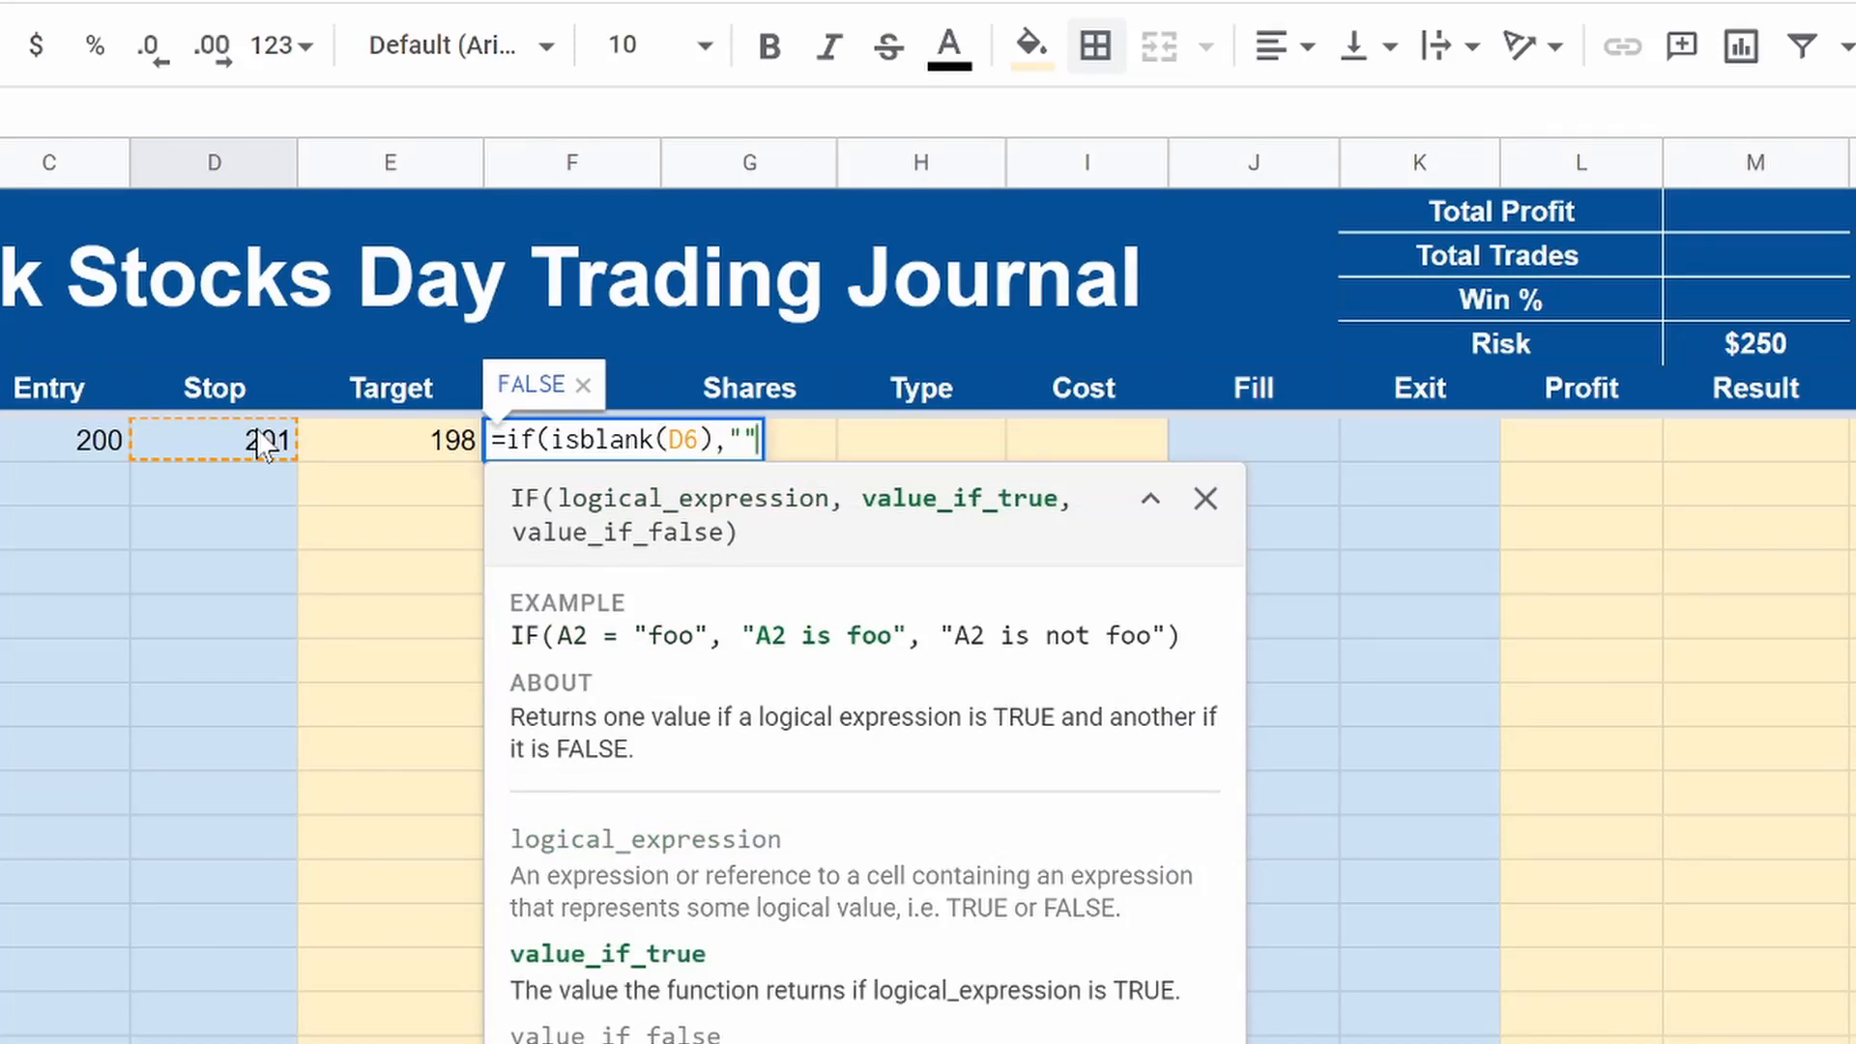
pyautogui.write(',')
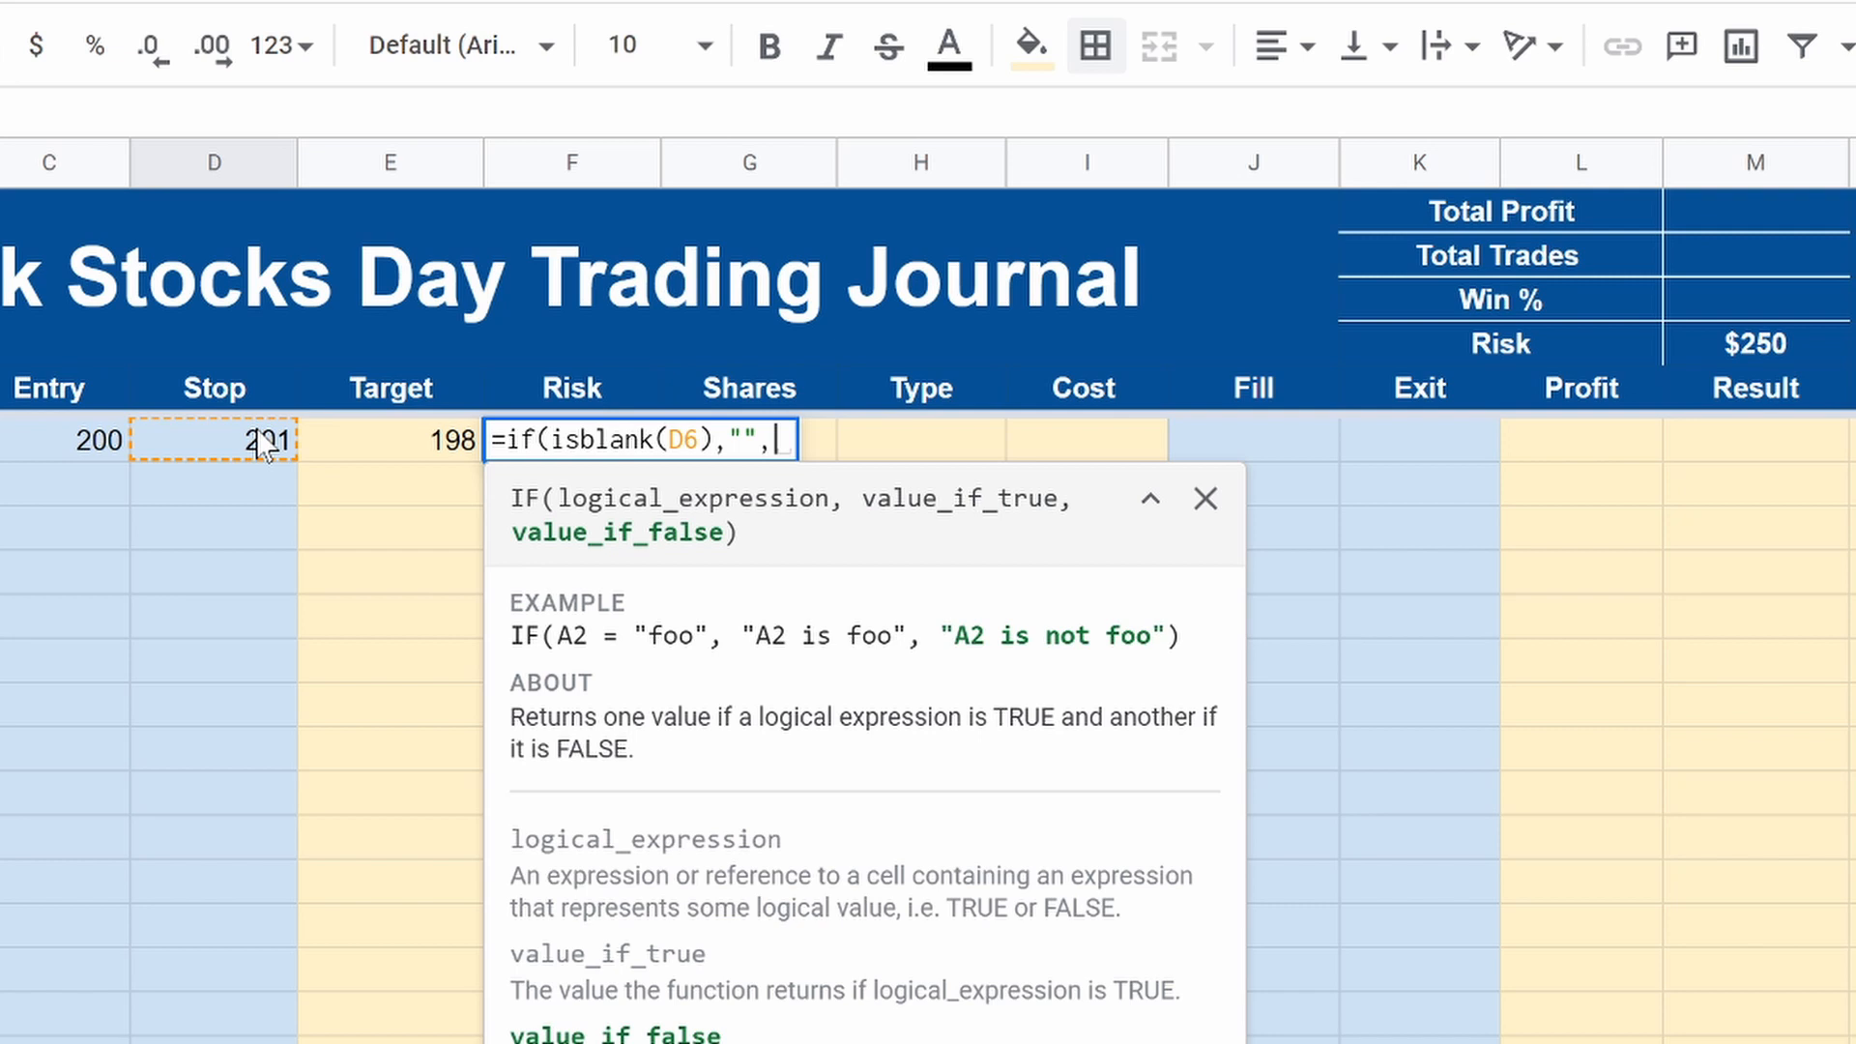
pyautogui.write('$M$')
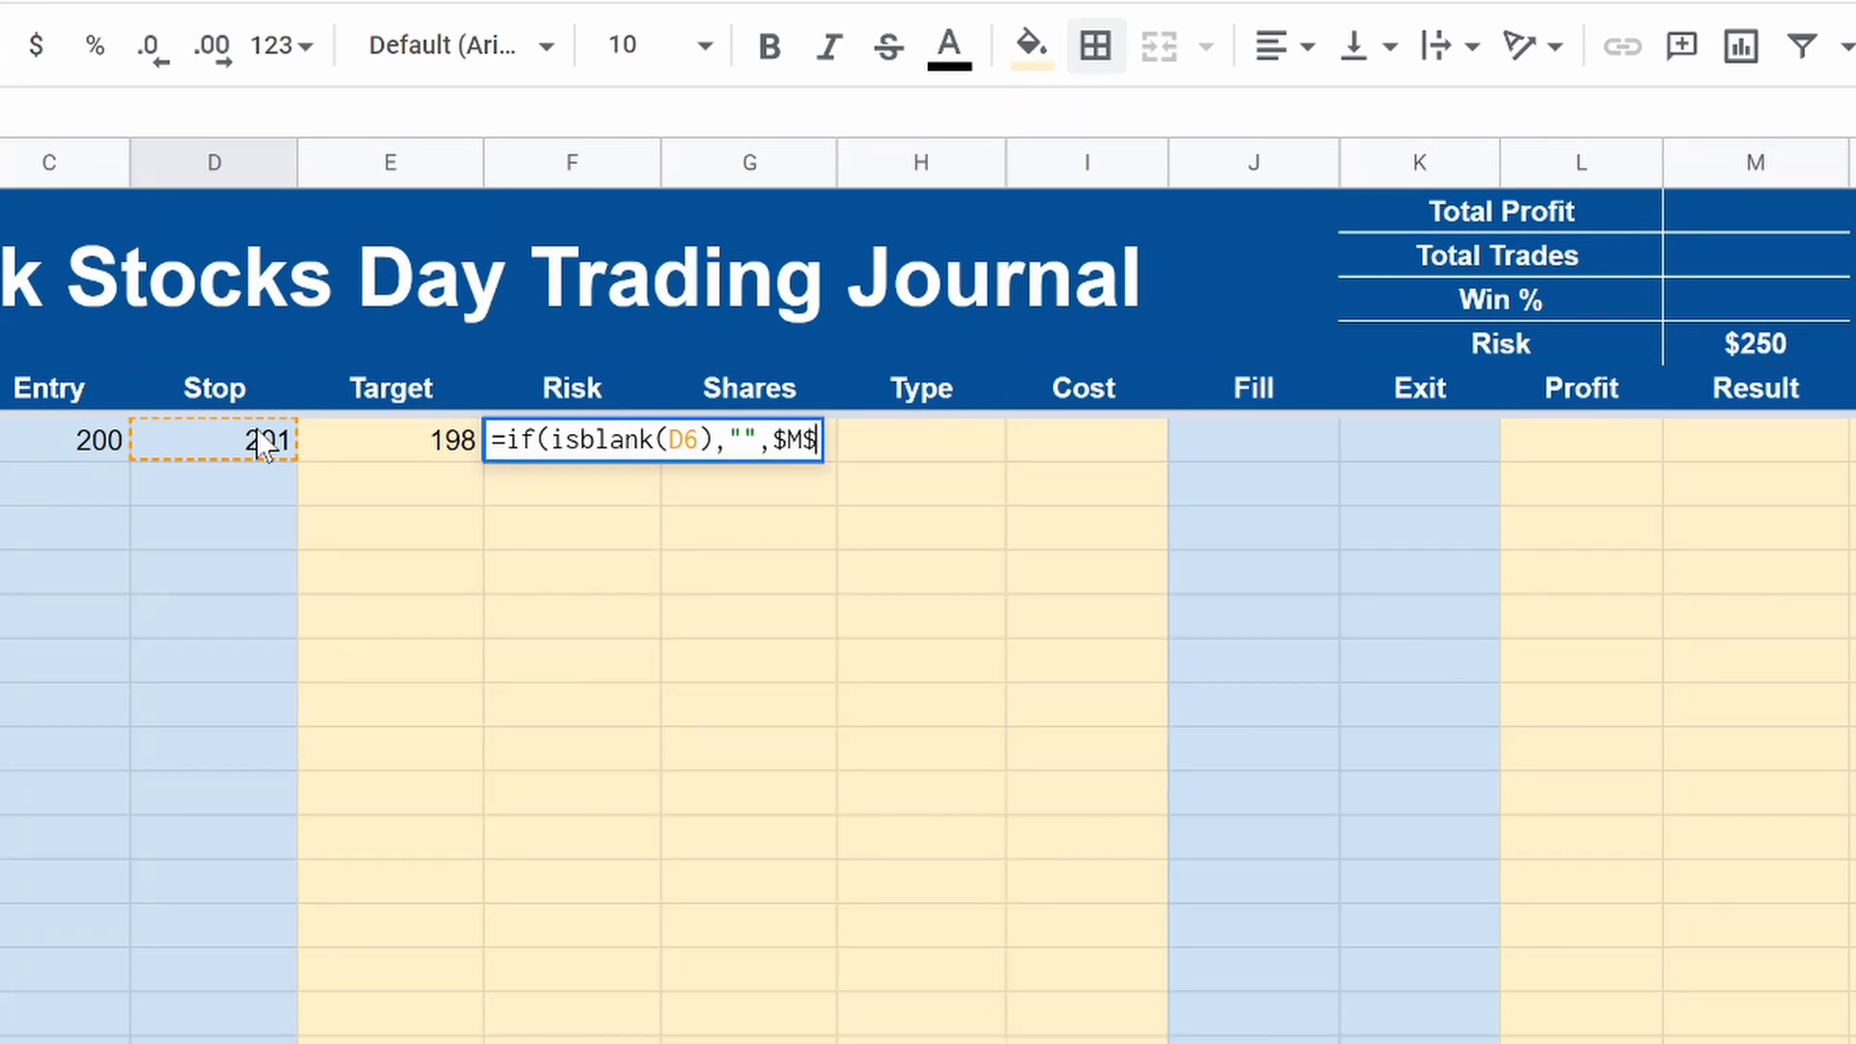
pyautogui.write('4')
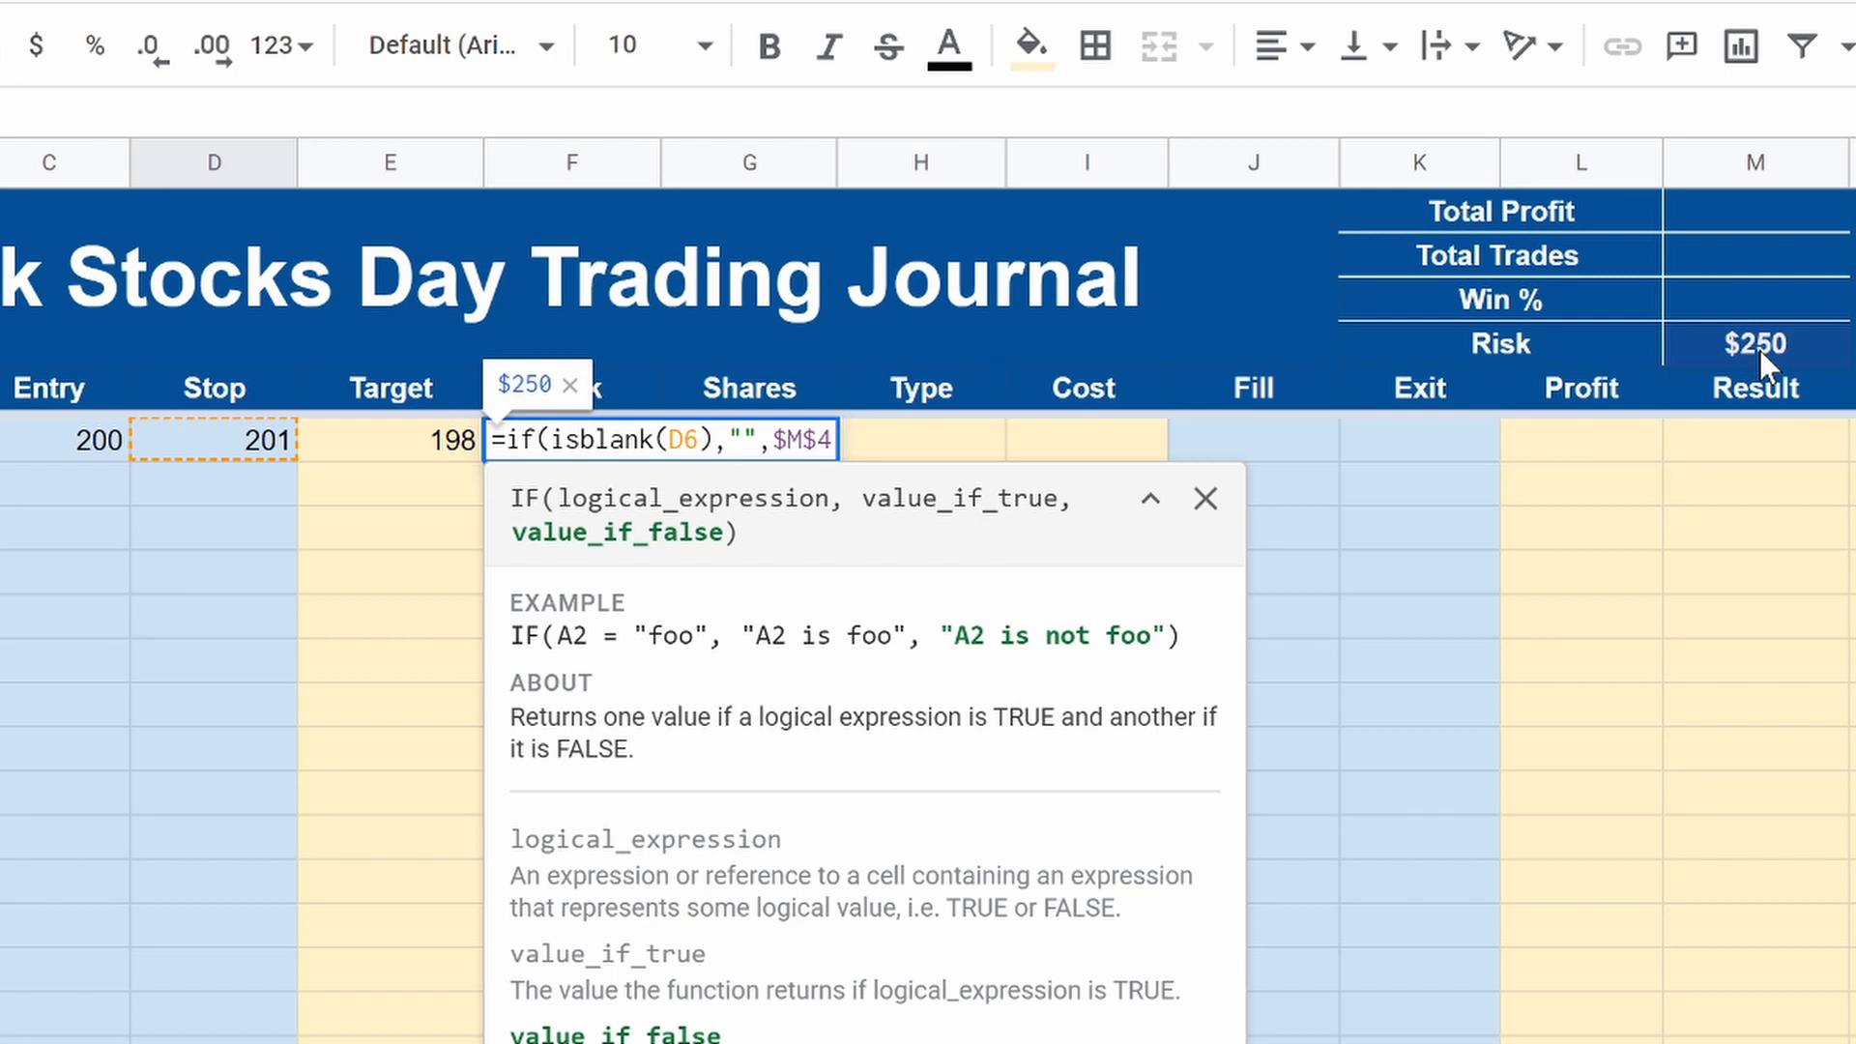
pyautogui.write(')')
pyautogui.press('Return')
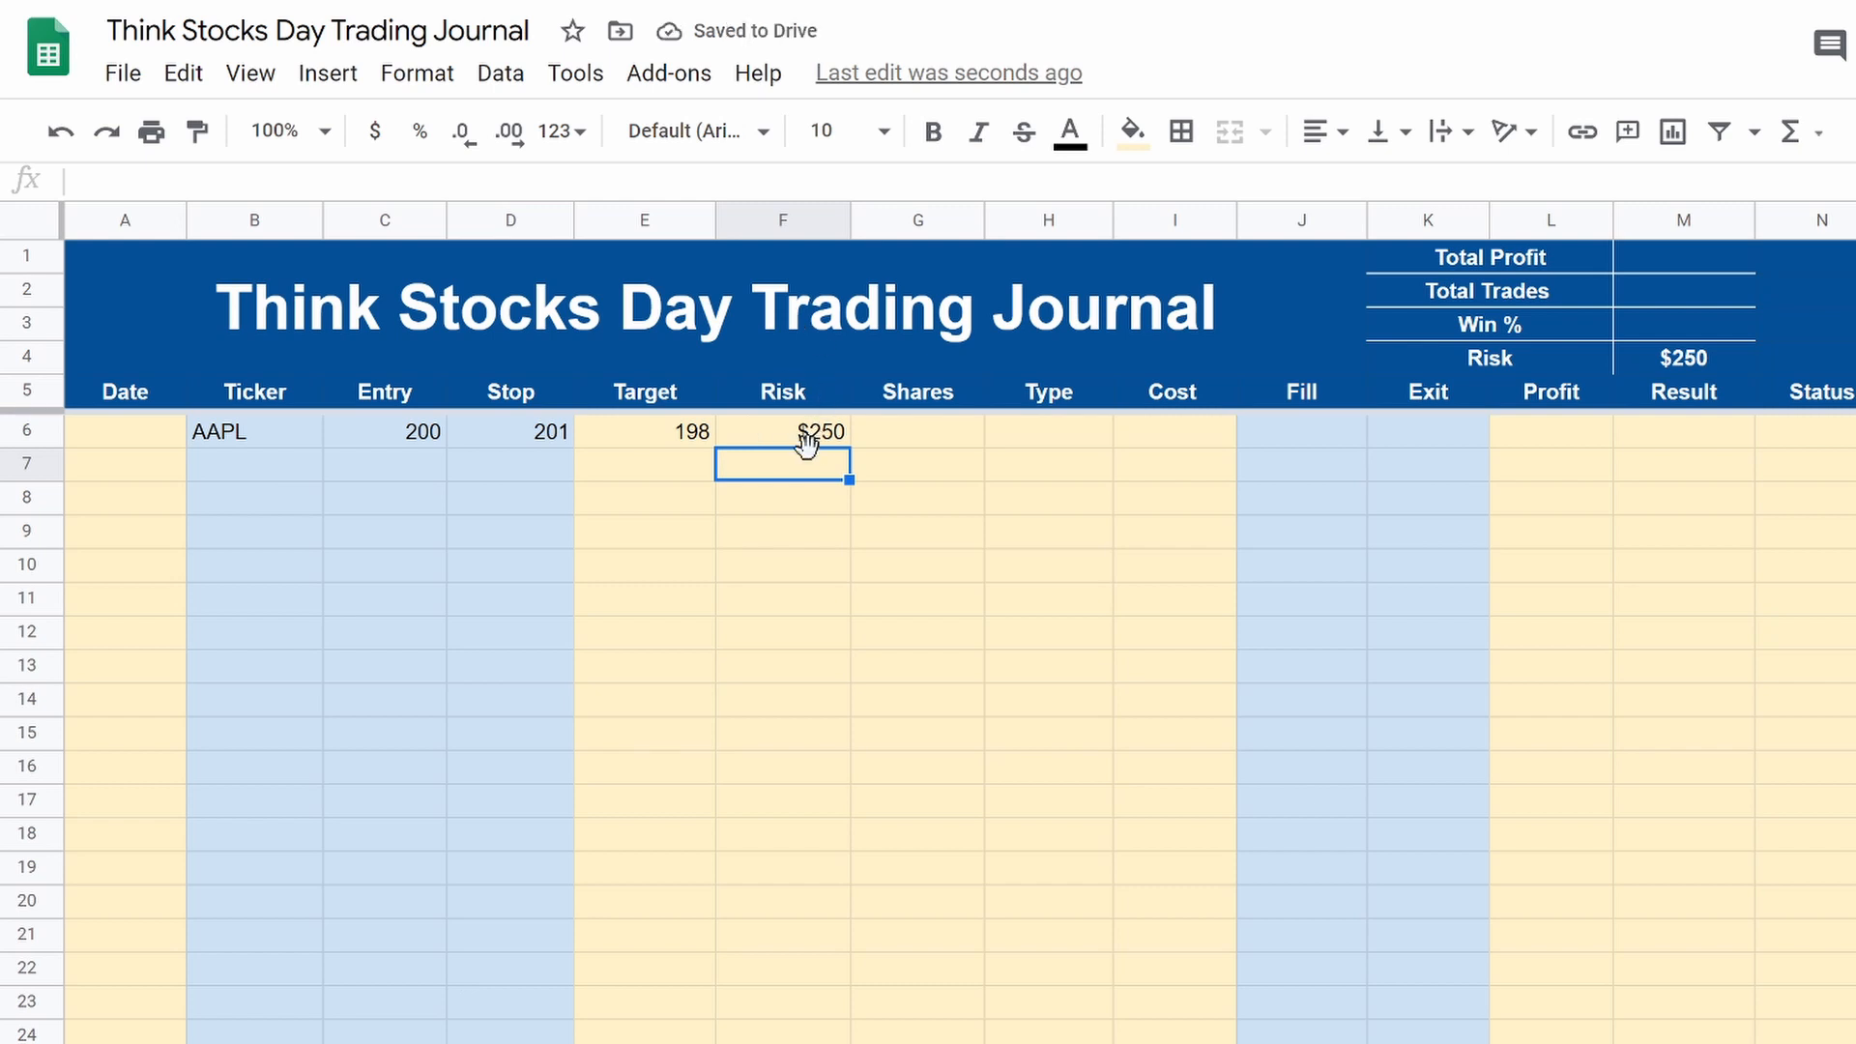
# Step: Copy the Risk formula from F6 down to F7 and compare the references in both cells
pyautogui.click(807, 443)
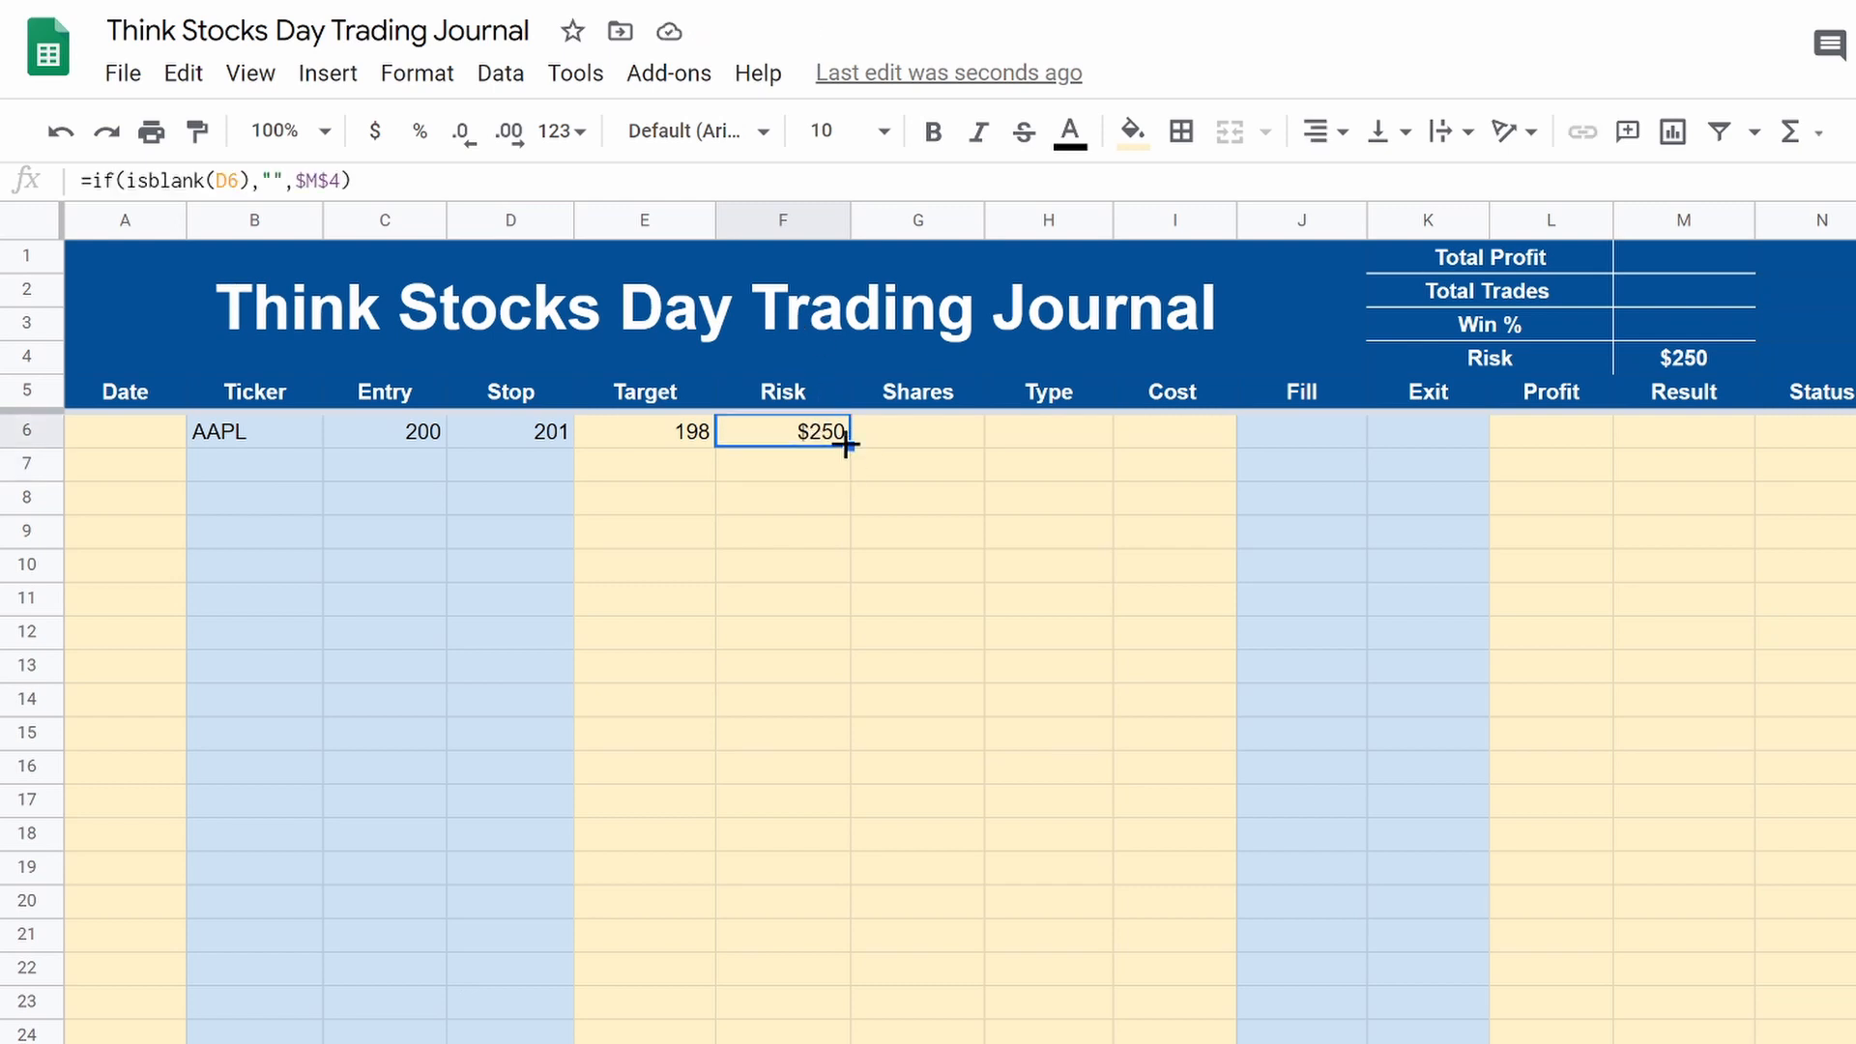
pyautogui.moveTo(846, 443); pyautogui.dragTo(846, 474)
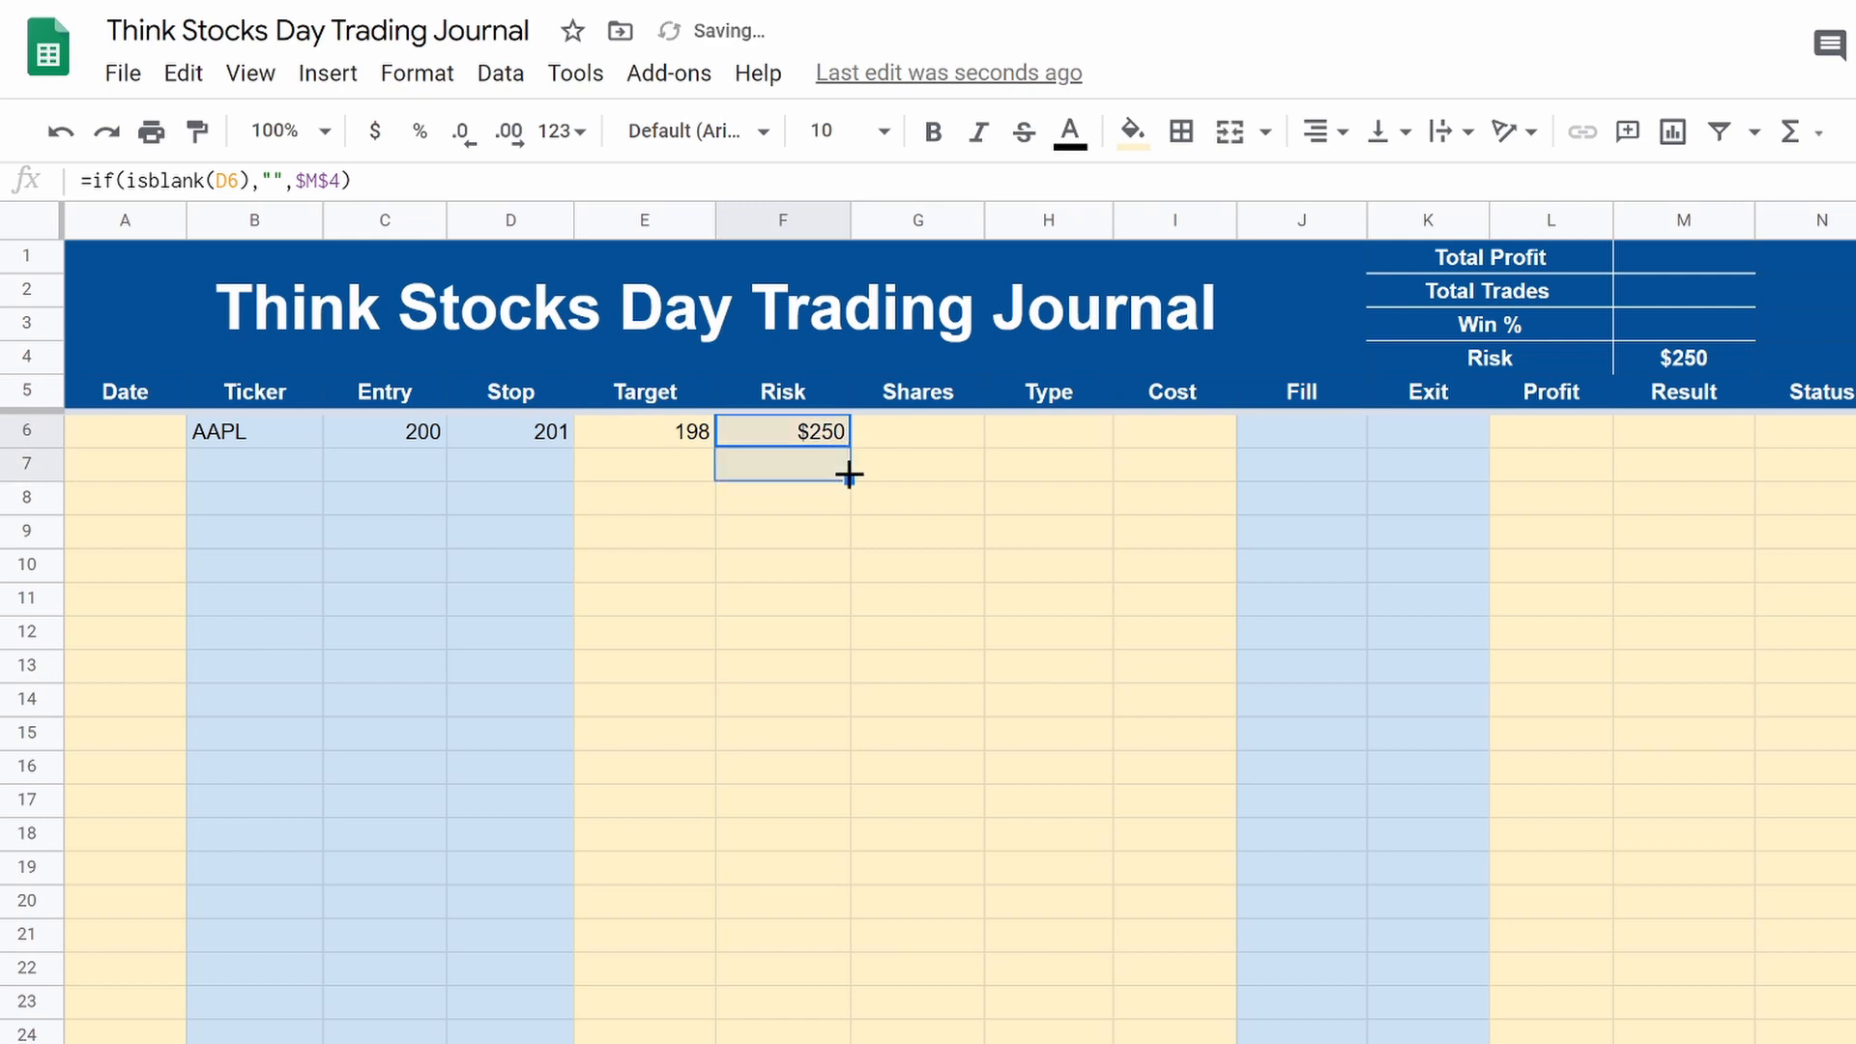
pyautogui.click(784, 466)
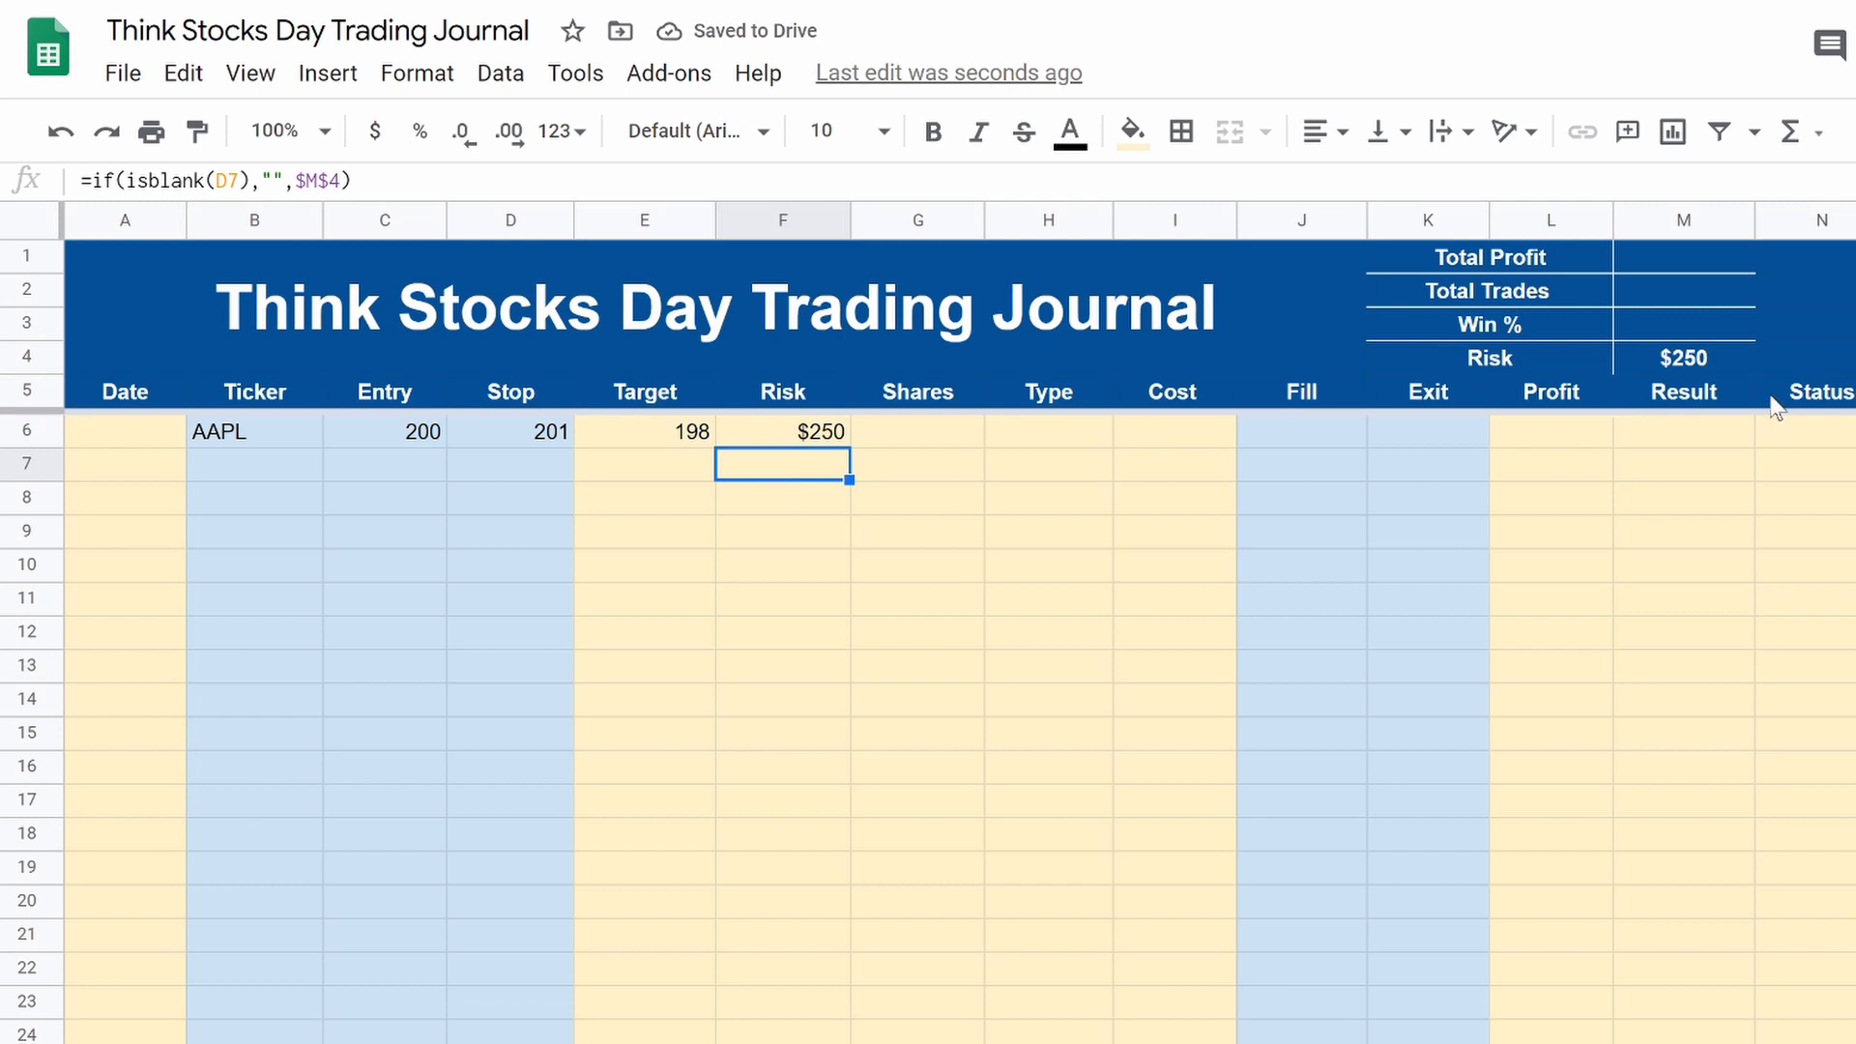
pyautogui.click(1704, 397)
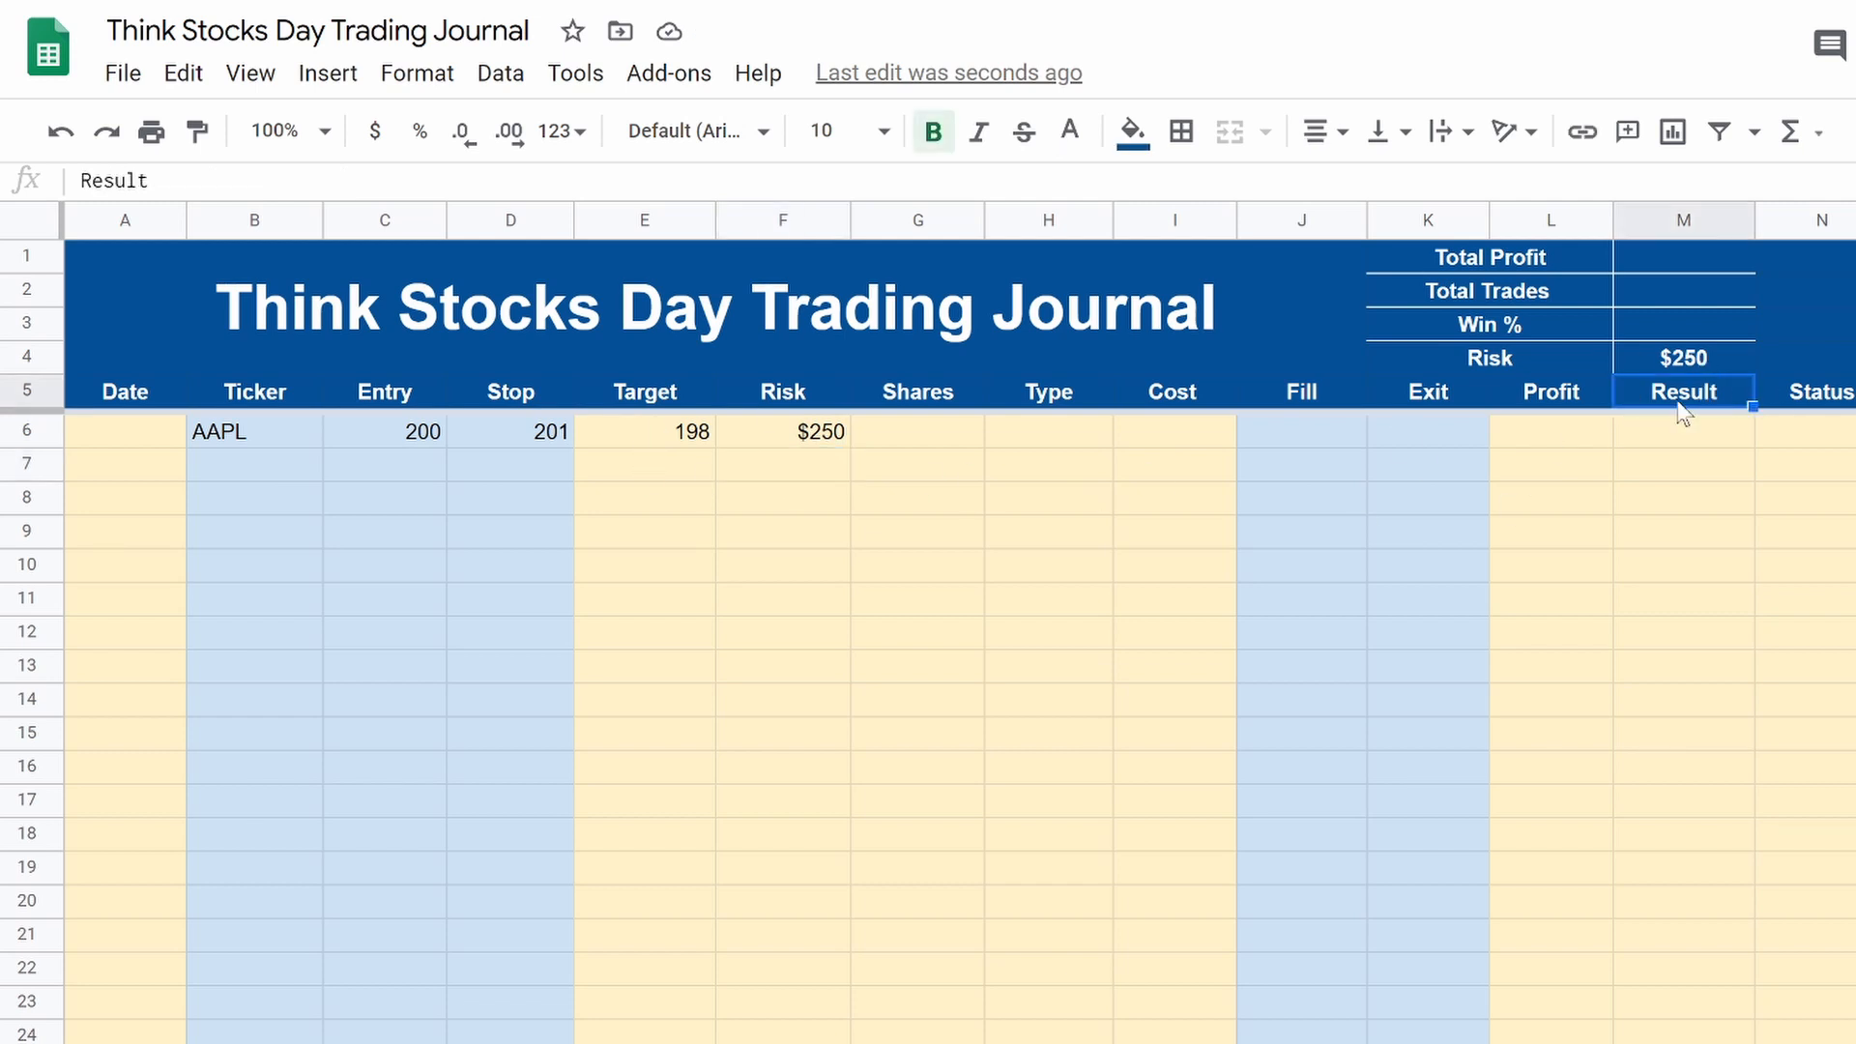
pyautogui.click(787, 435)
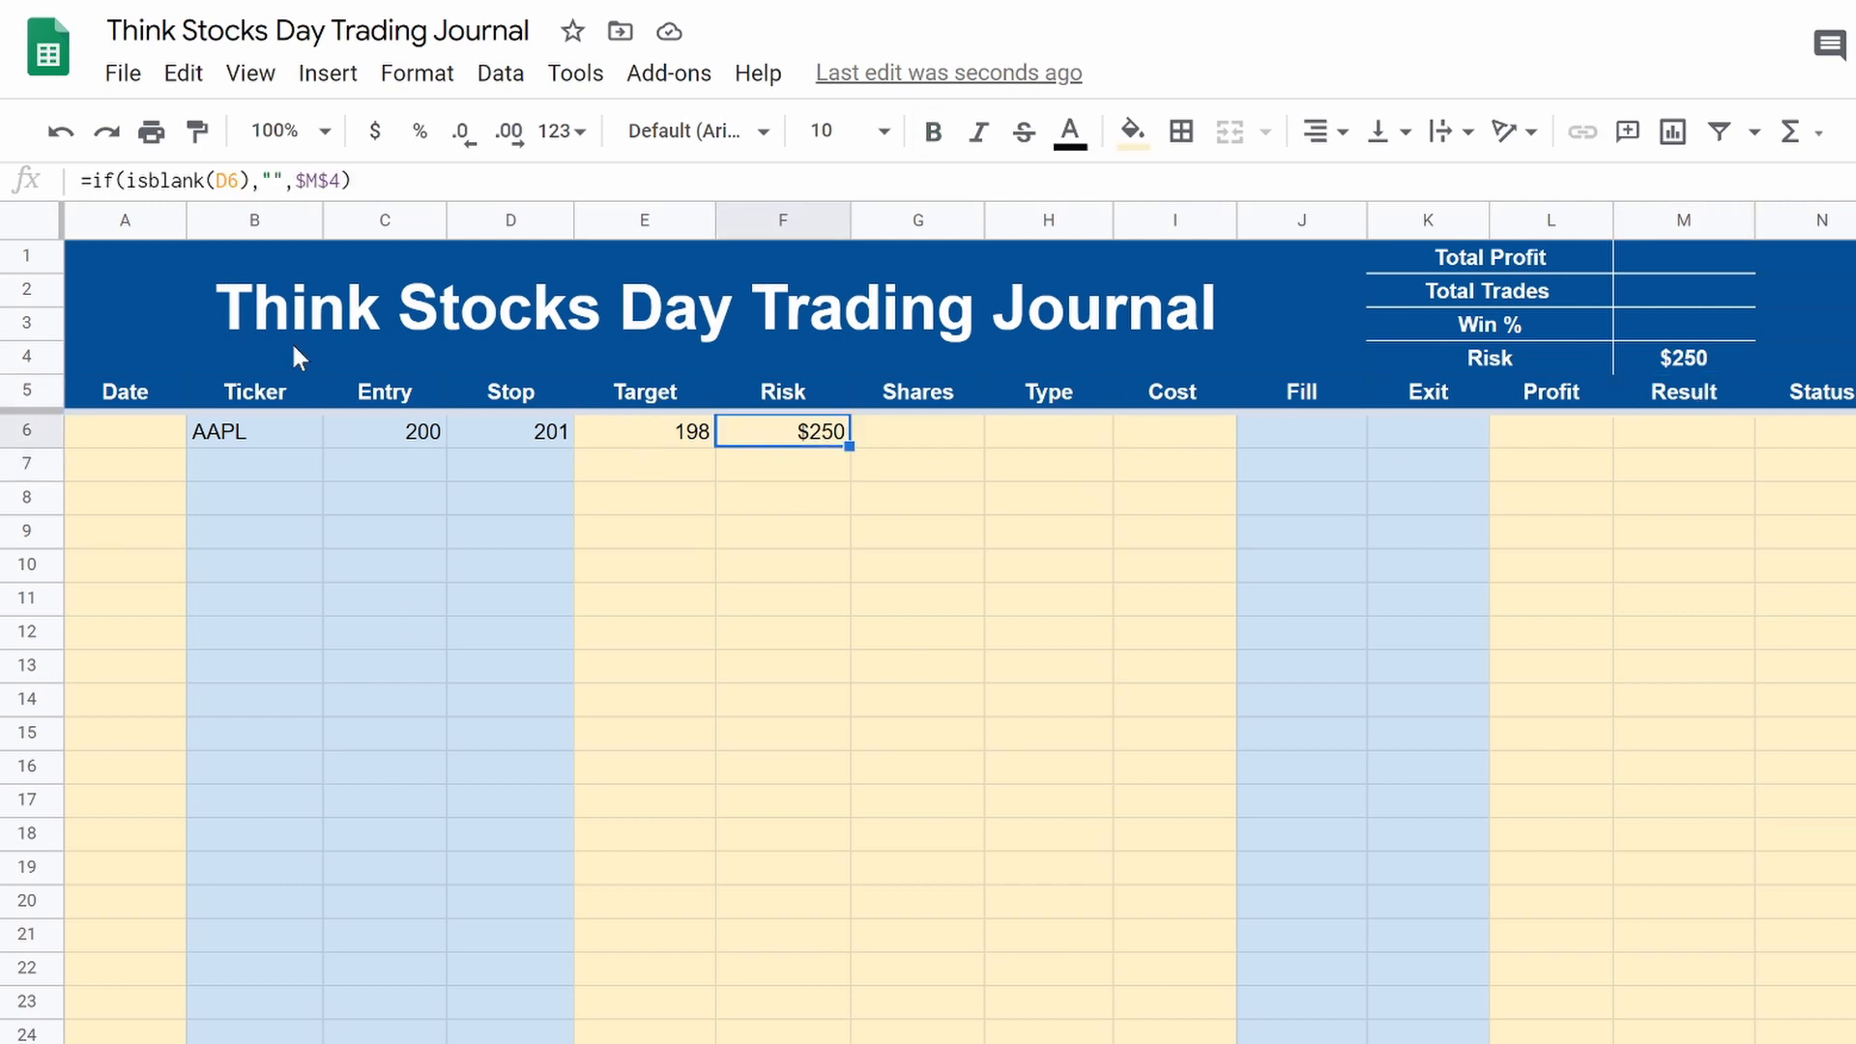
pyautogui.click(781, 470)
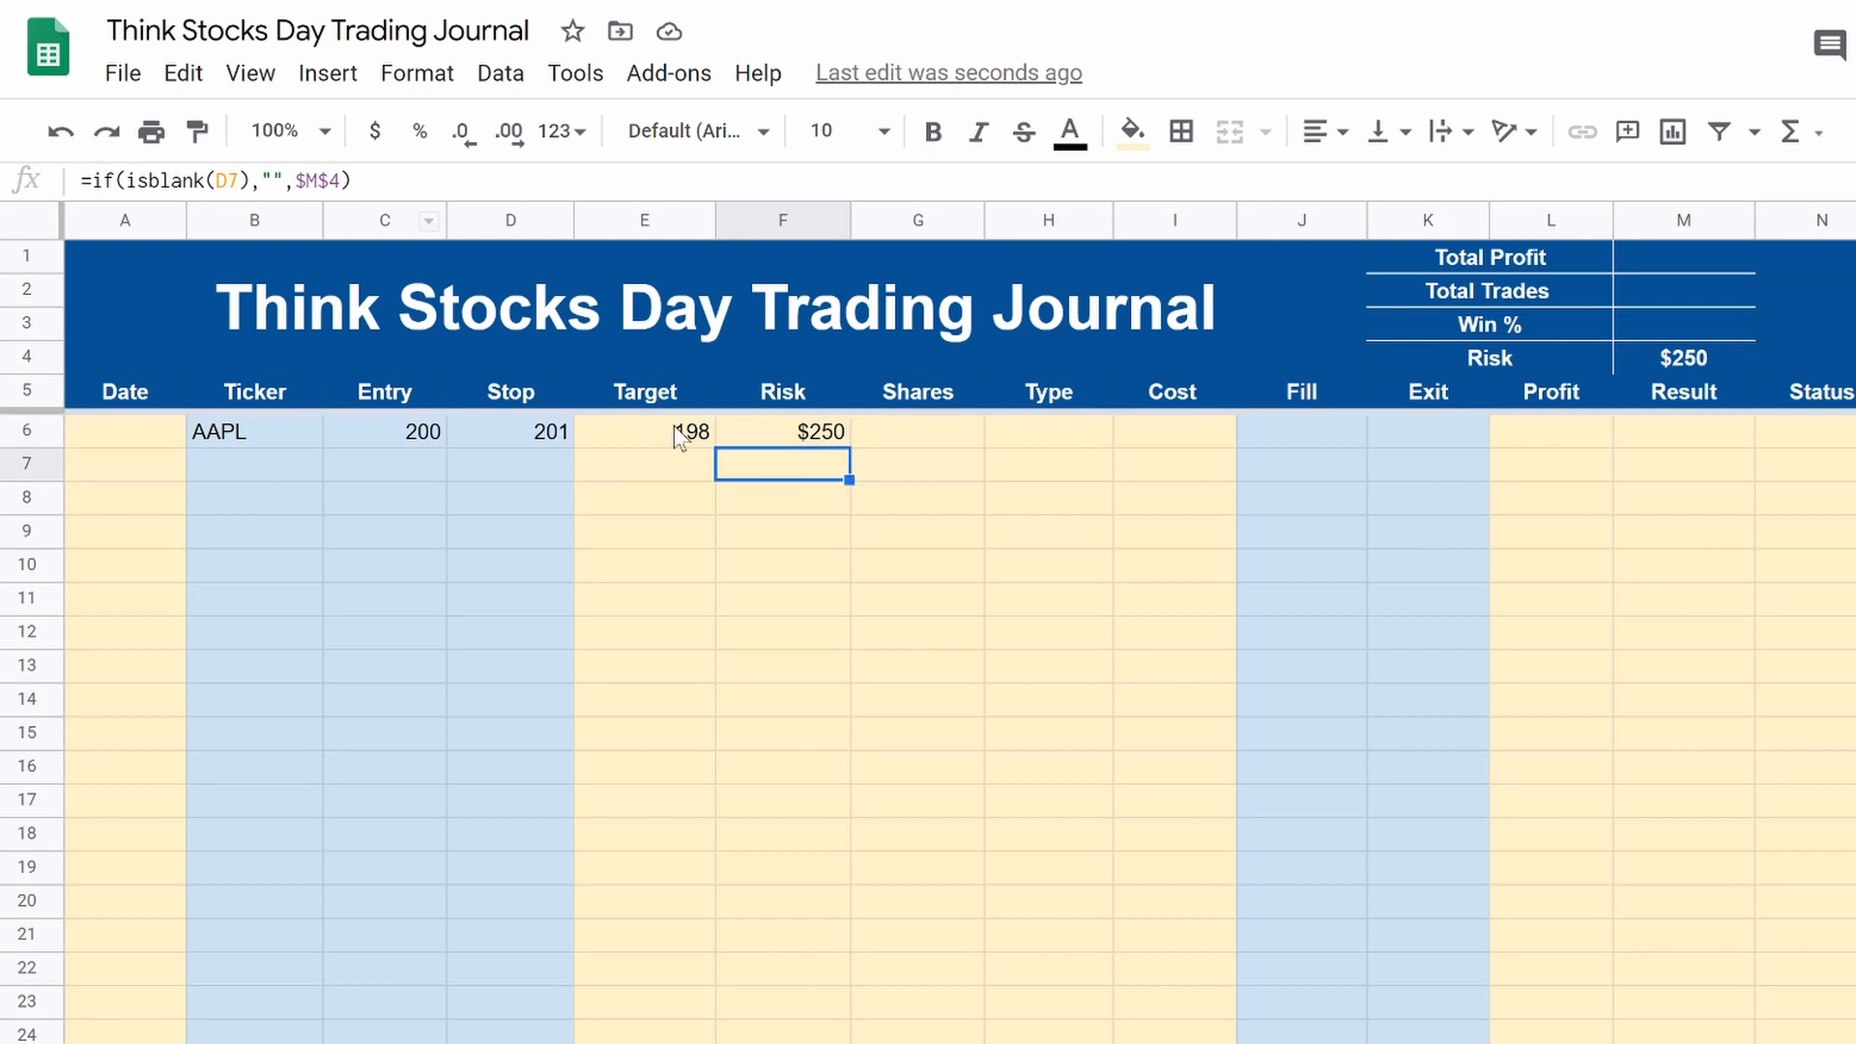
# Step: Remove the dollar signs from the F6 Risk formula so it uses the relative reference M4
pyautogui.click(817, 435)
pyautogui.click(329, 181)
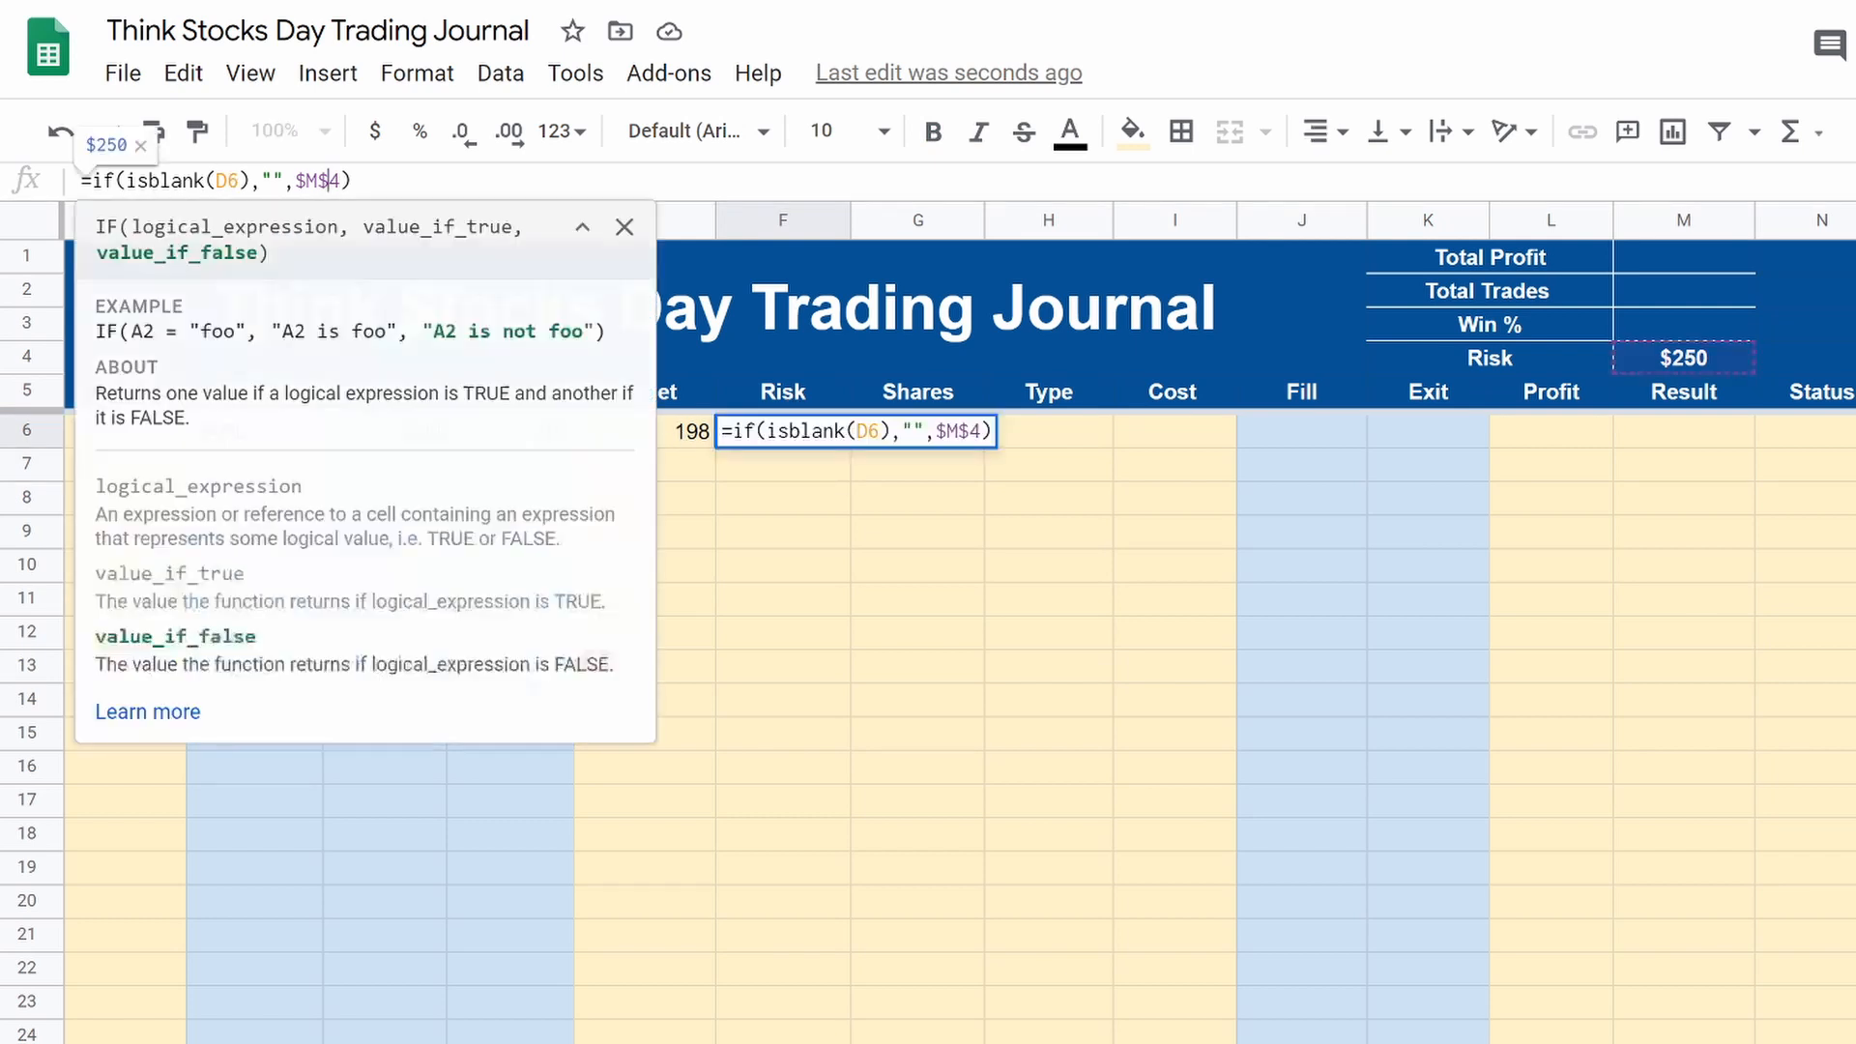
pyautogui.press('BackSpace')
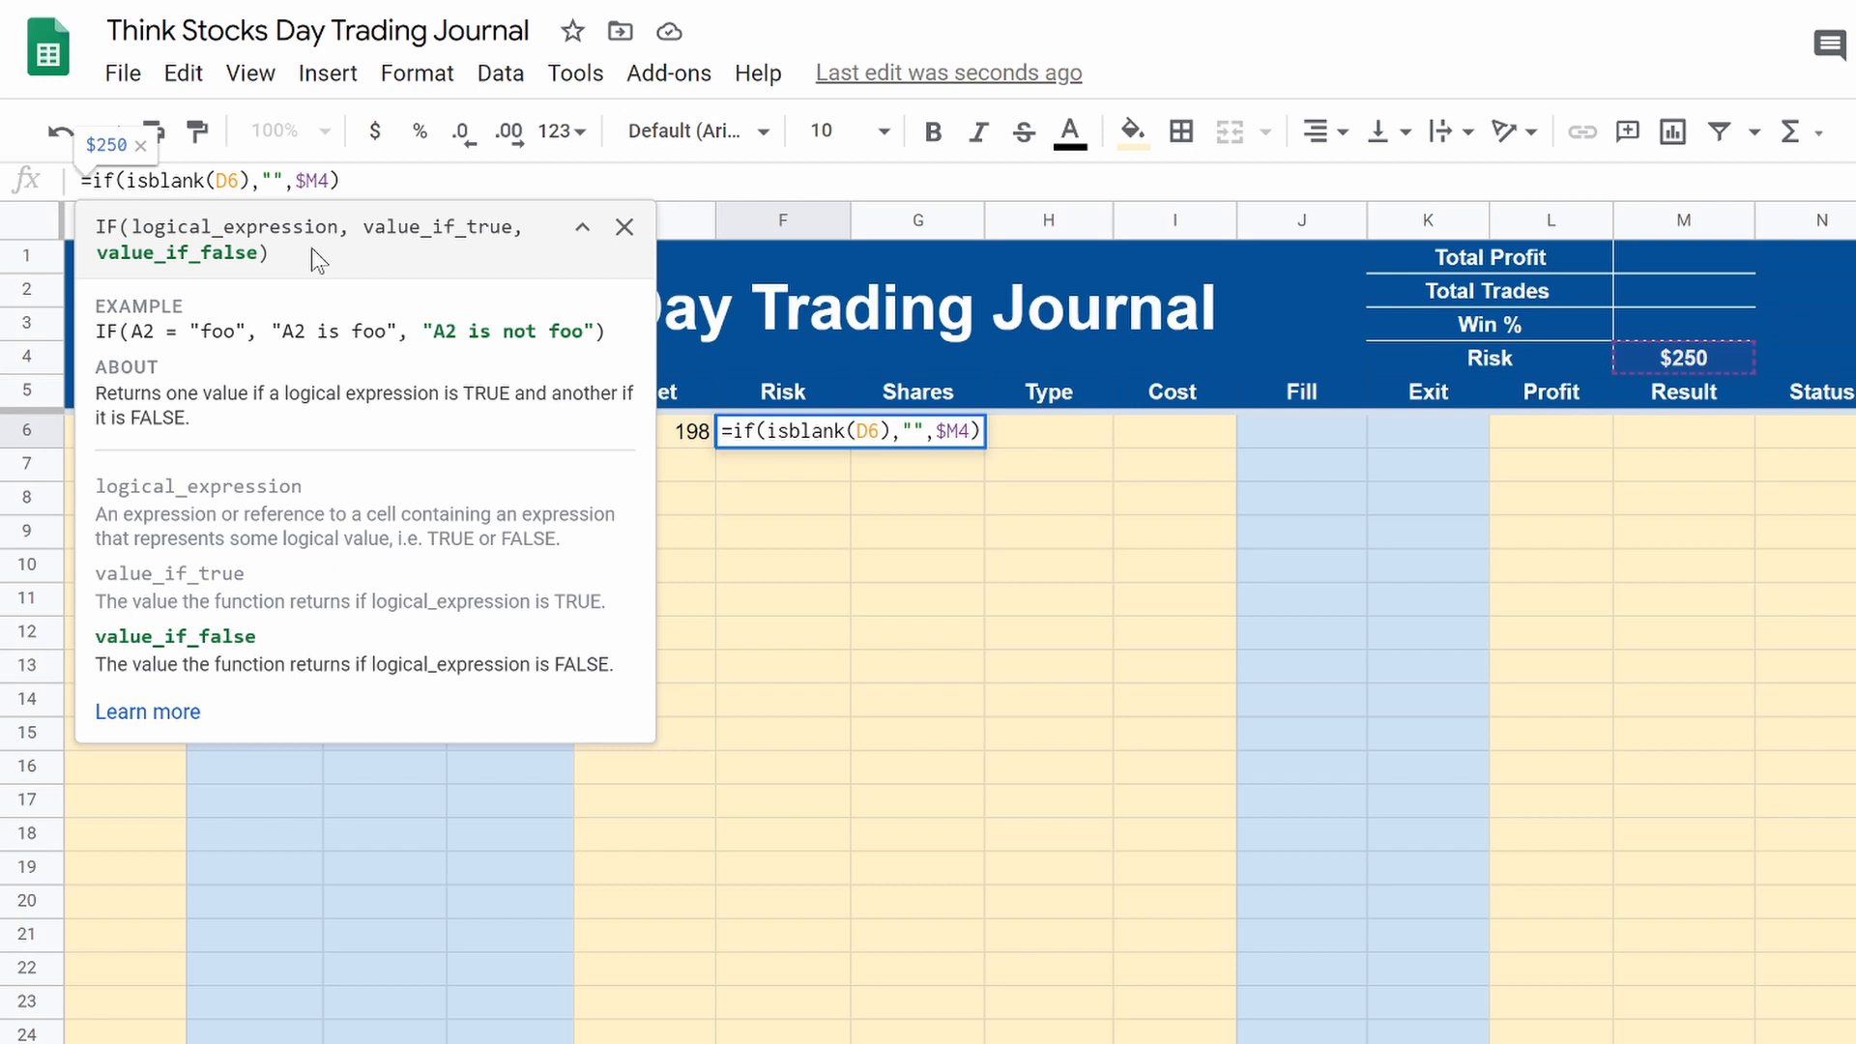
pyautogui.press('BackSpace')
pyautogui.press('Return')
# Step: Copy the relative Risk formula down to F7, enter a test stop of 3 in D7, and inspect F7
pyautogui.click(817, 443)
pyautogui.moveTo(849, 447); pyautogui.dragTo(852, 483)
pyautogui.click(508, 472)
pyautogui.write('3')
pyautogui.press('Return')
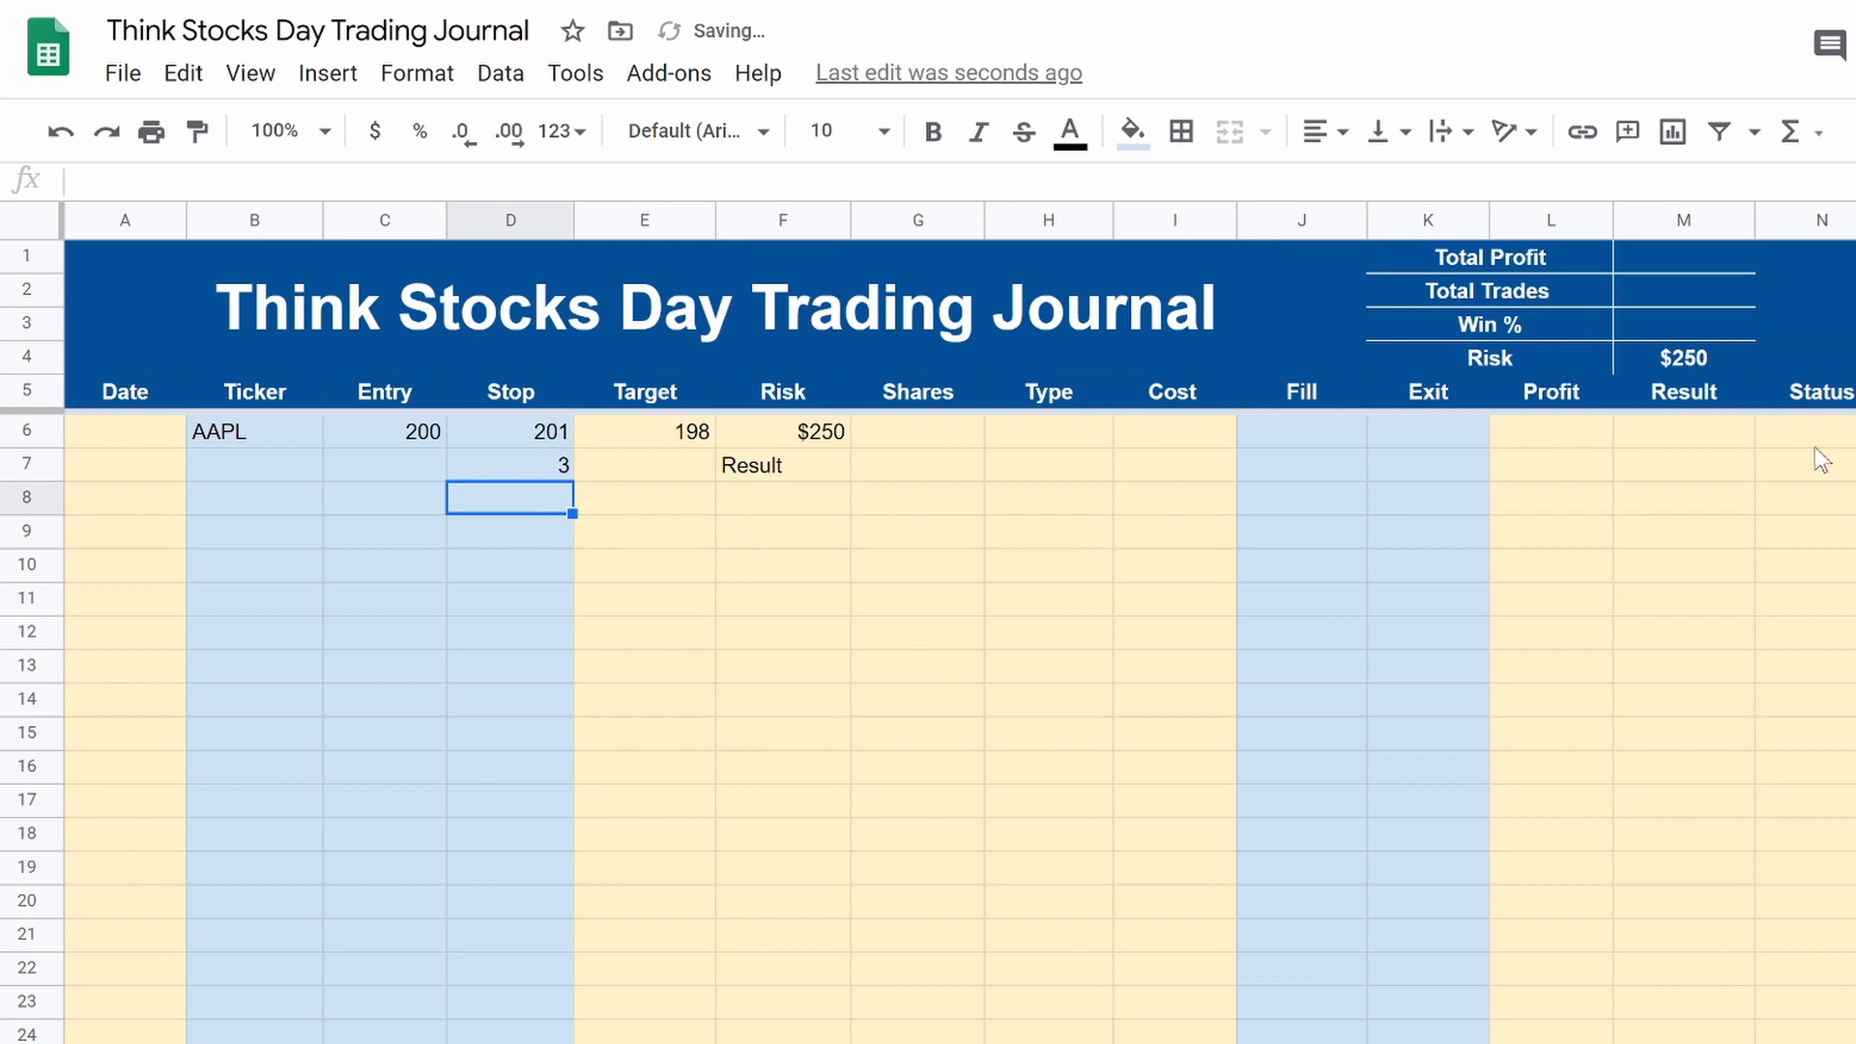
pyautogui.click(783, 481)
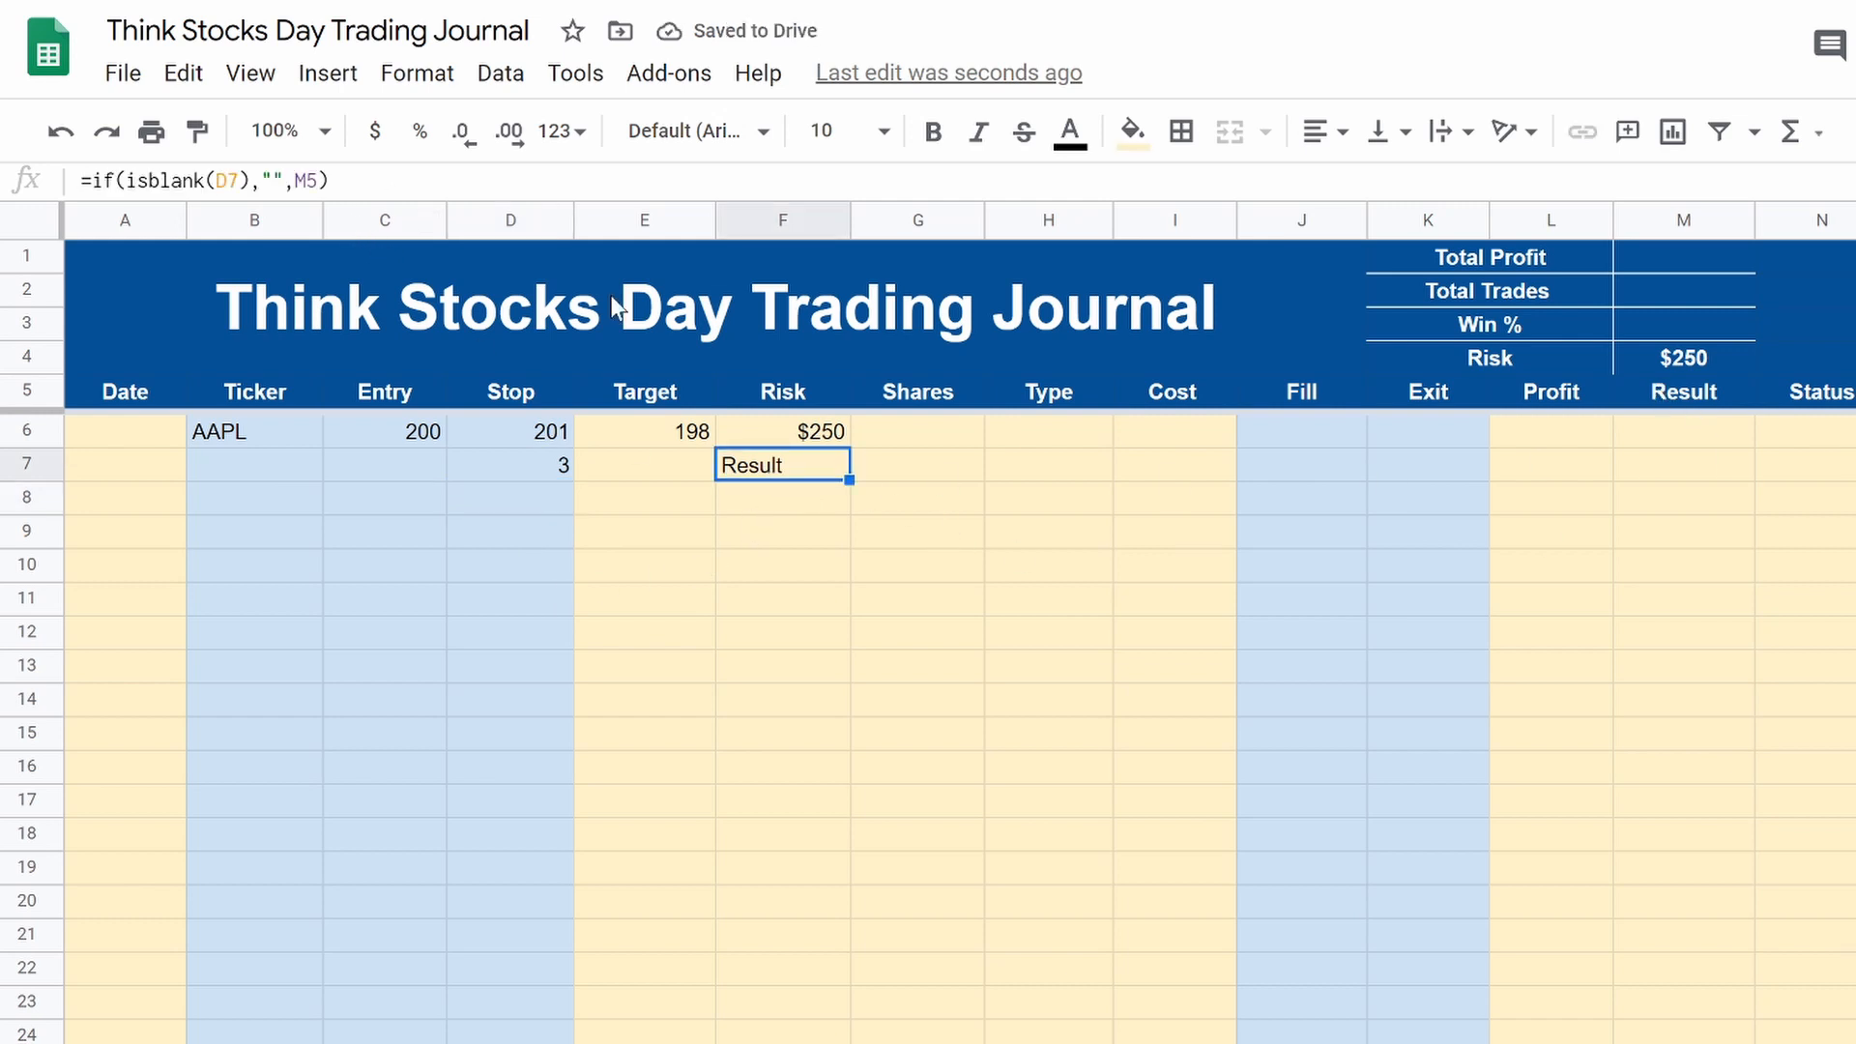
# Step: Restore the absolute reference $M$4 in the F6 Risk formula
pyautogui.click(839, 433)
pyautogui.click(303, 181)
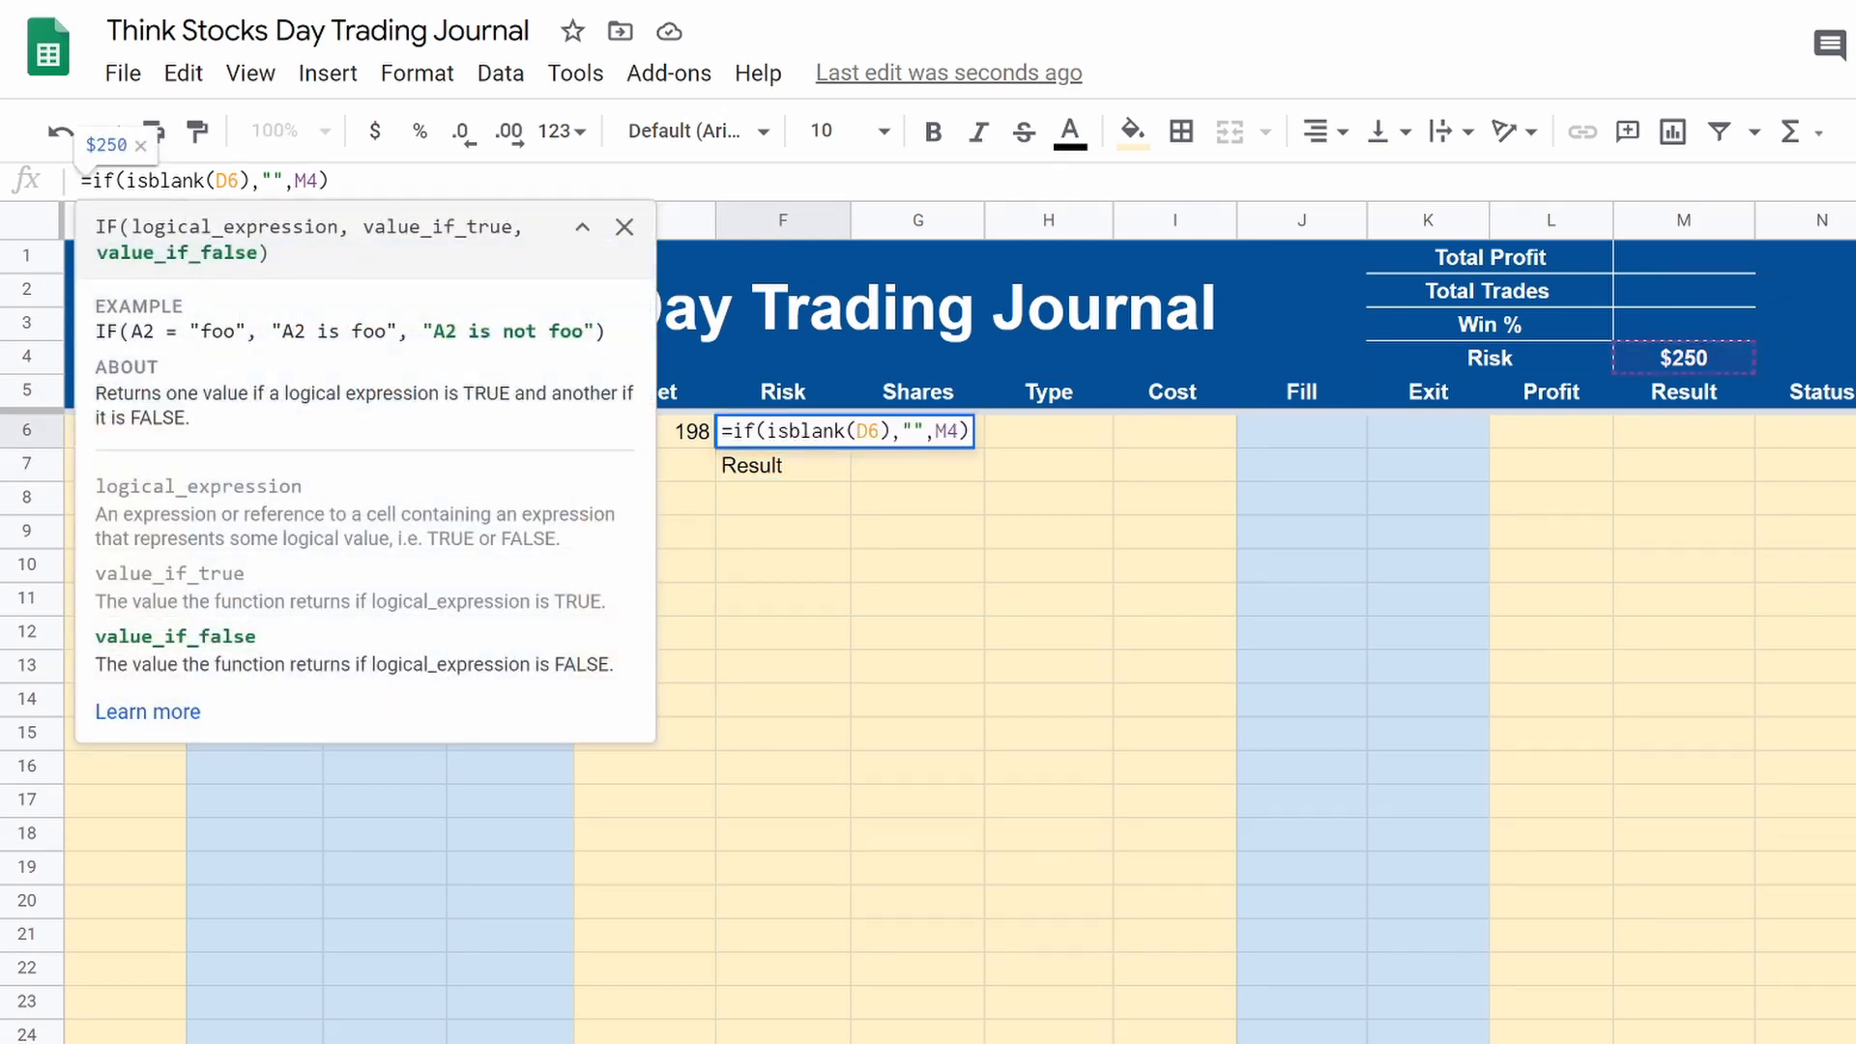
pyautogui.write('$')
pyautogui.press('Right')
pyautogui.write('$')
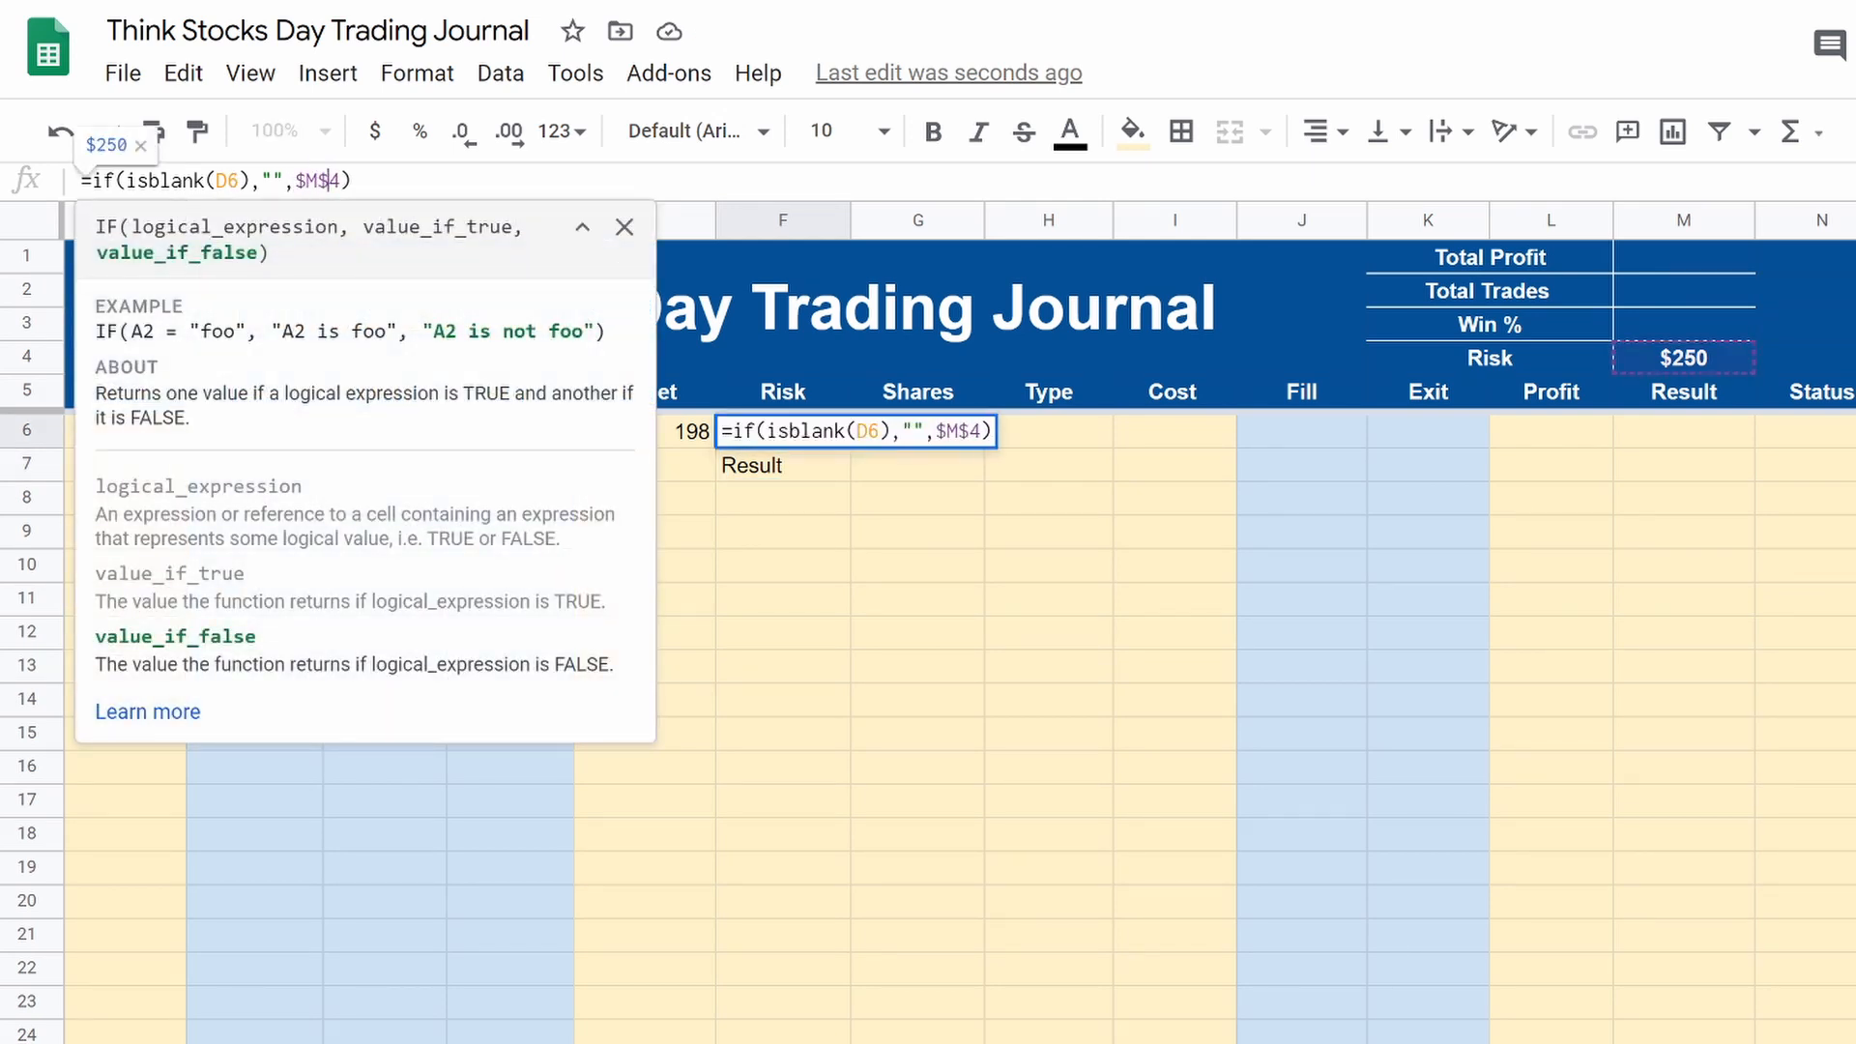
pyautogui.press('Return')
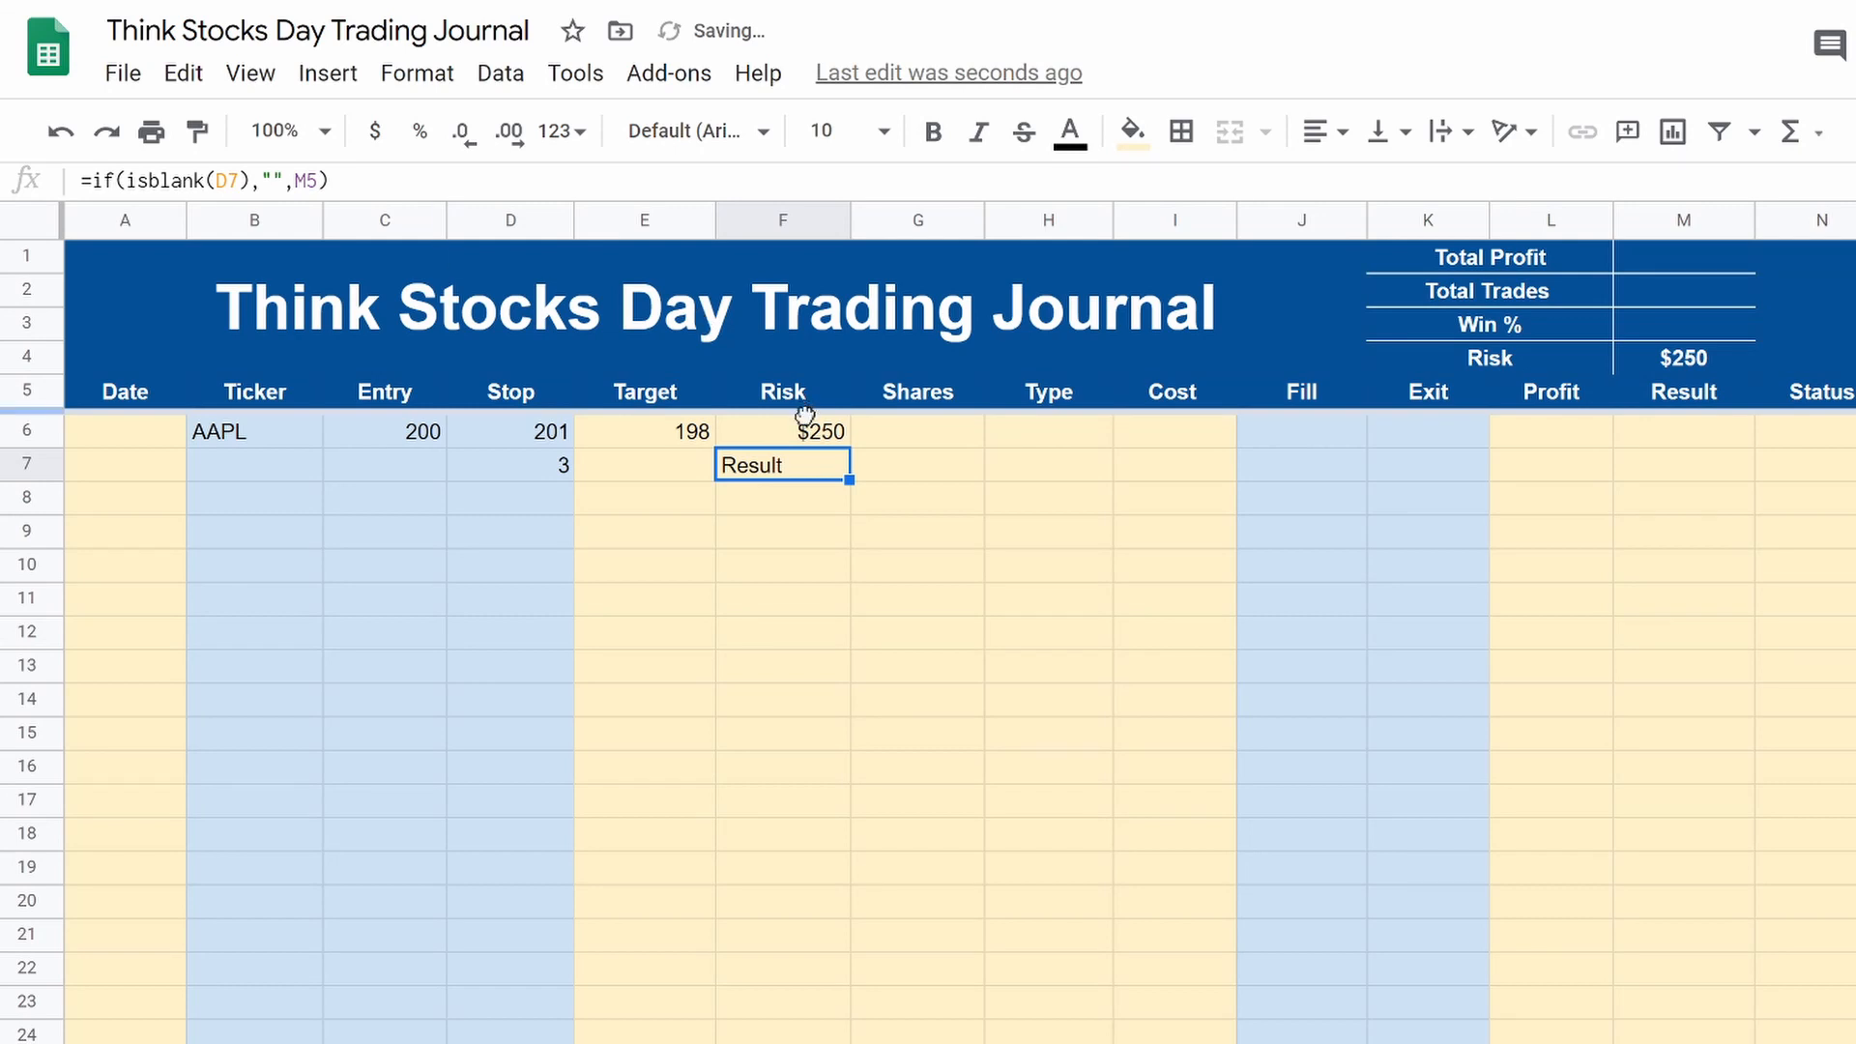
# Step: Copy the F6 Risk formula down to F18 and check the references in several of the filled cells
pyautogui.click(837, 440)
pyautogui.moveTo(849, 446); pyautogui.dragTo(911, 849)
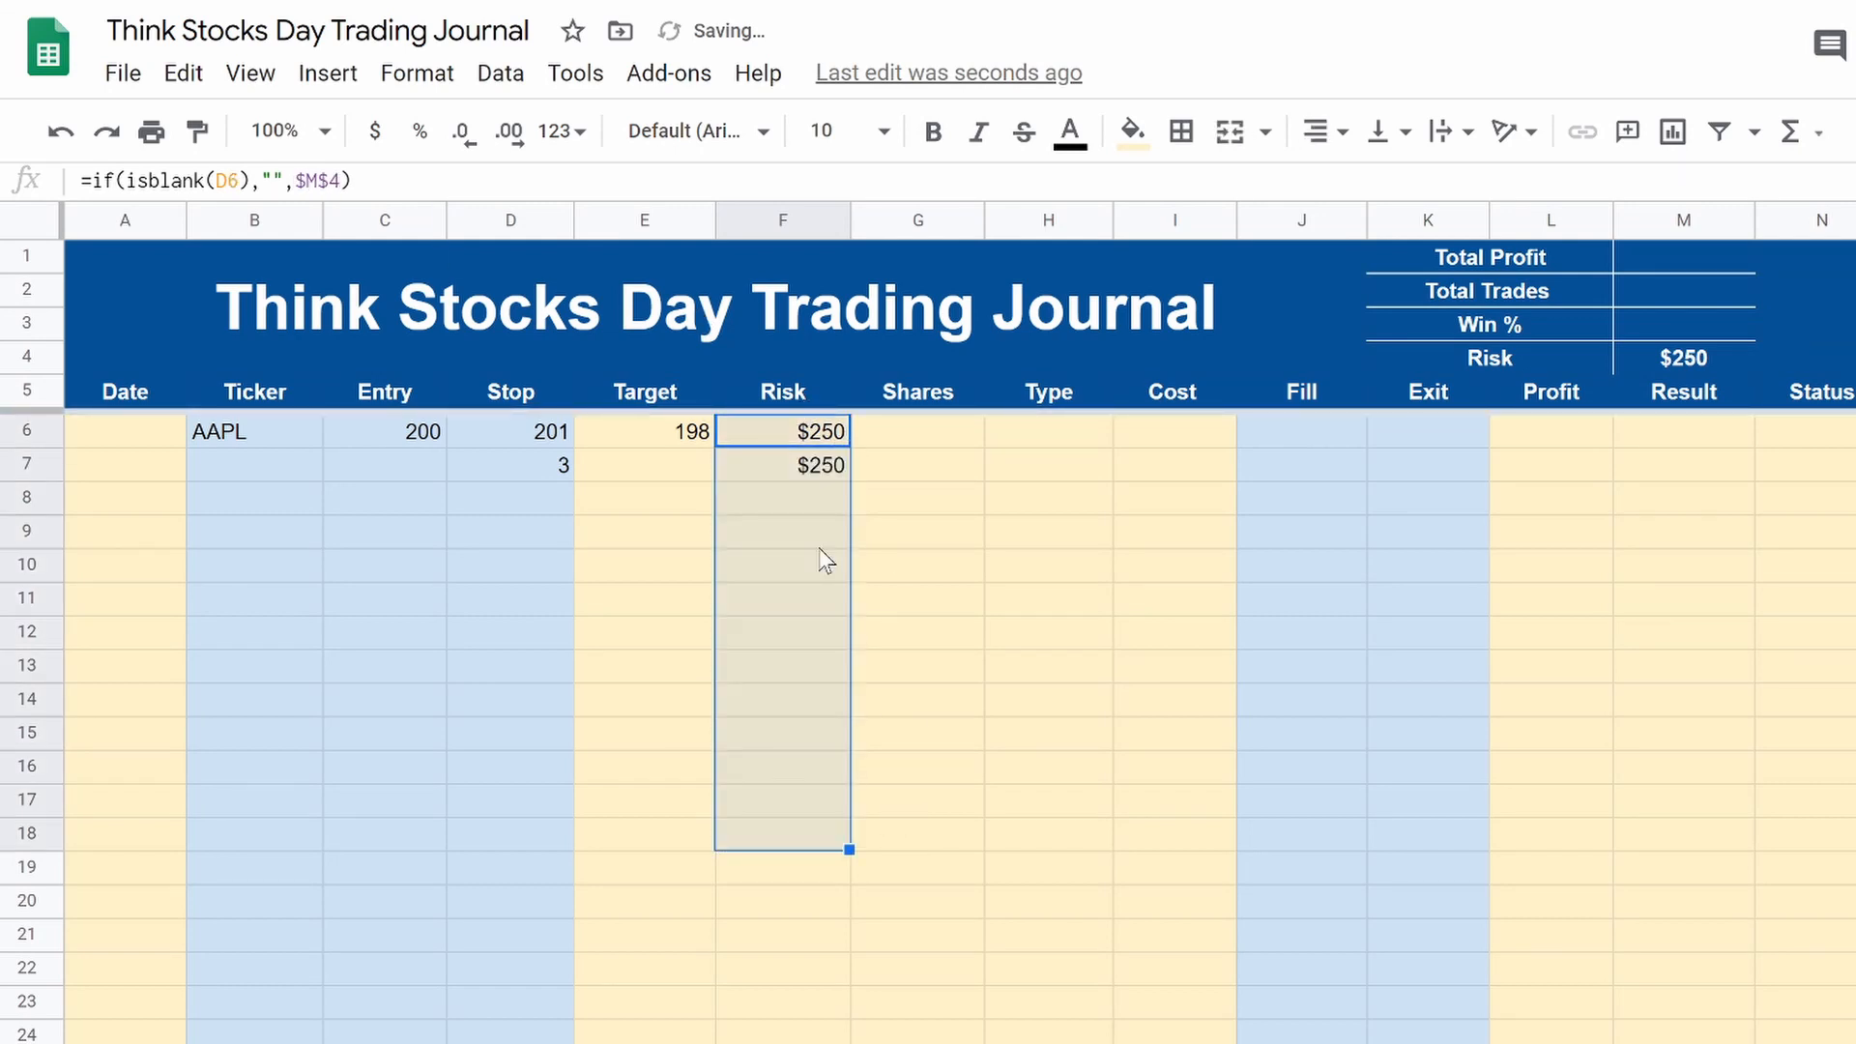
pyautogui.click(781, 467)
pyautogui.click(787, 499)
pyautogui.click(800, 565)
pyautogui.click(800, 600)
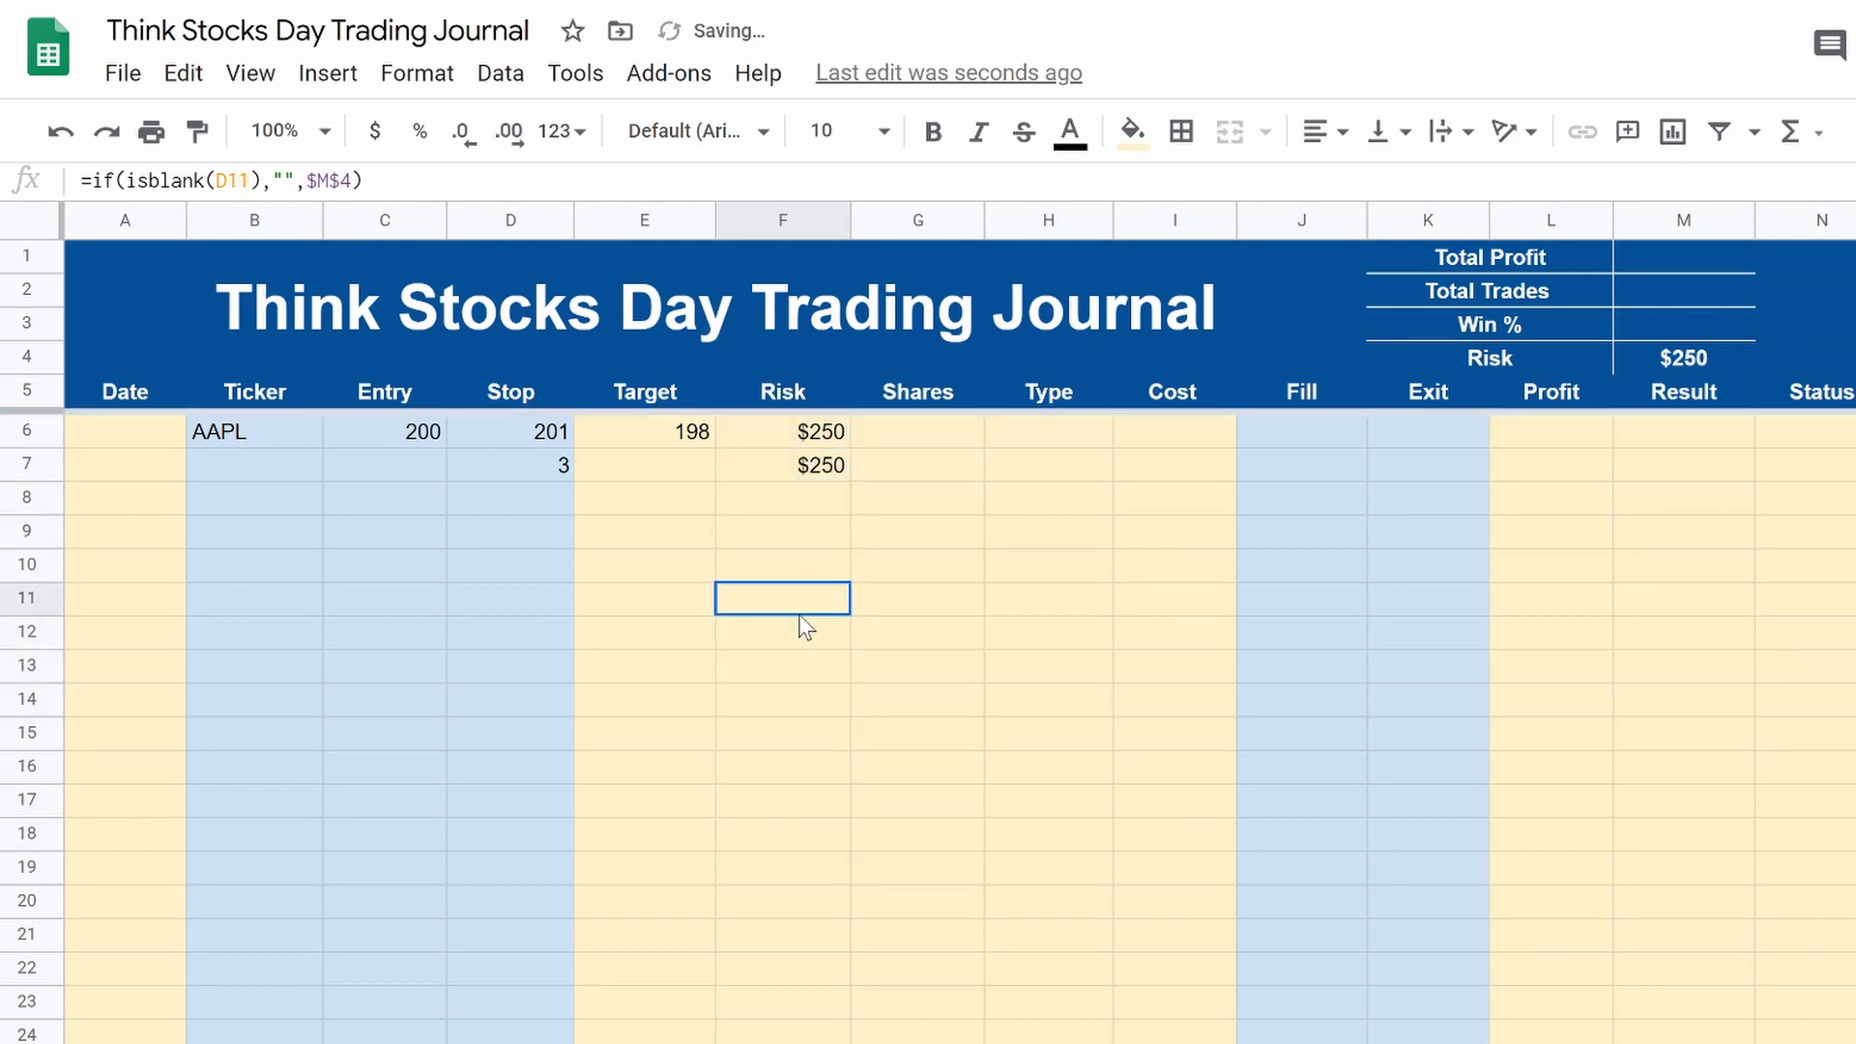
pyautogui.click(801, 663)
# Step: Clear the test stop value from D7
pyautogui.click(536, 469)
pyautogui.press('Delete')
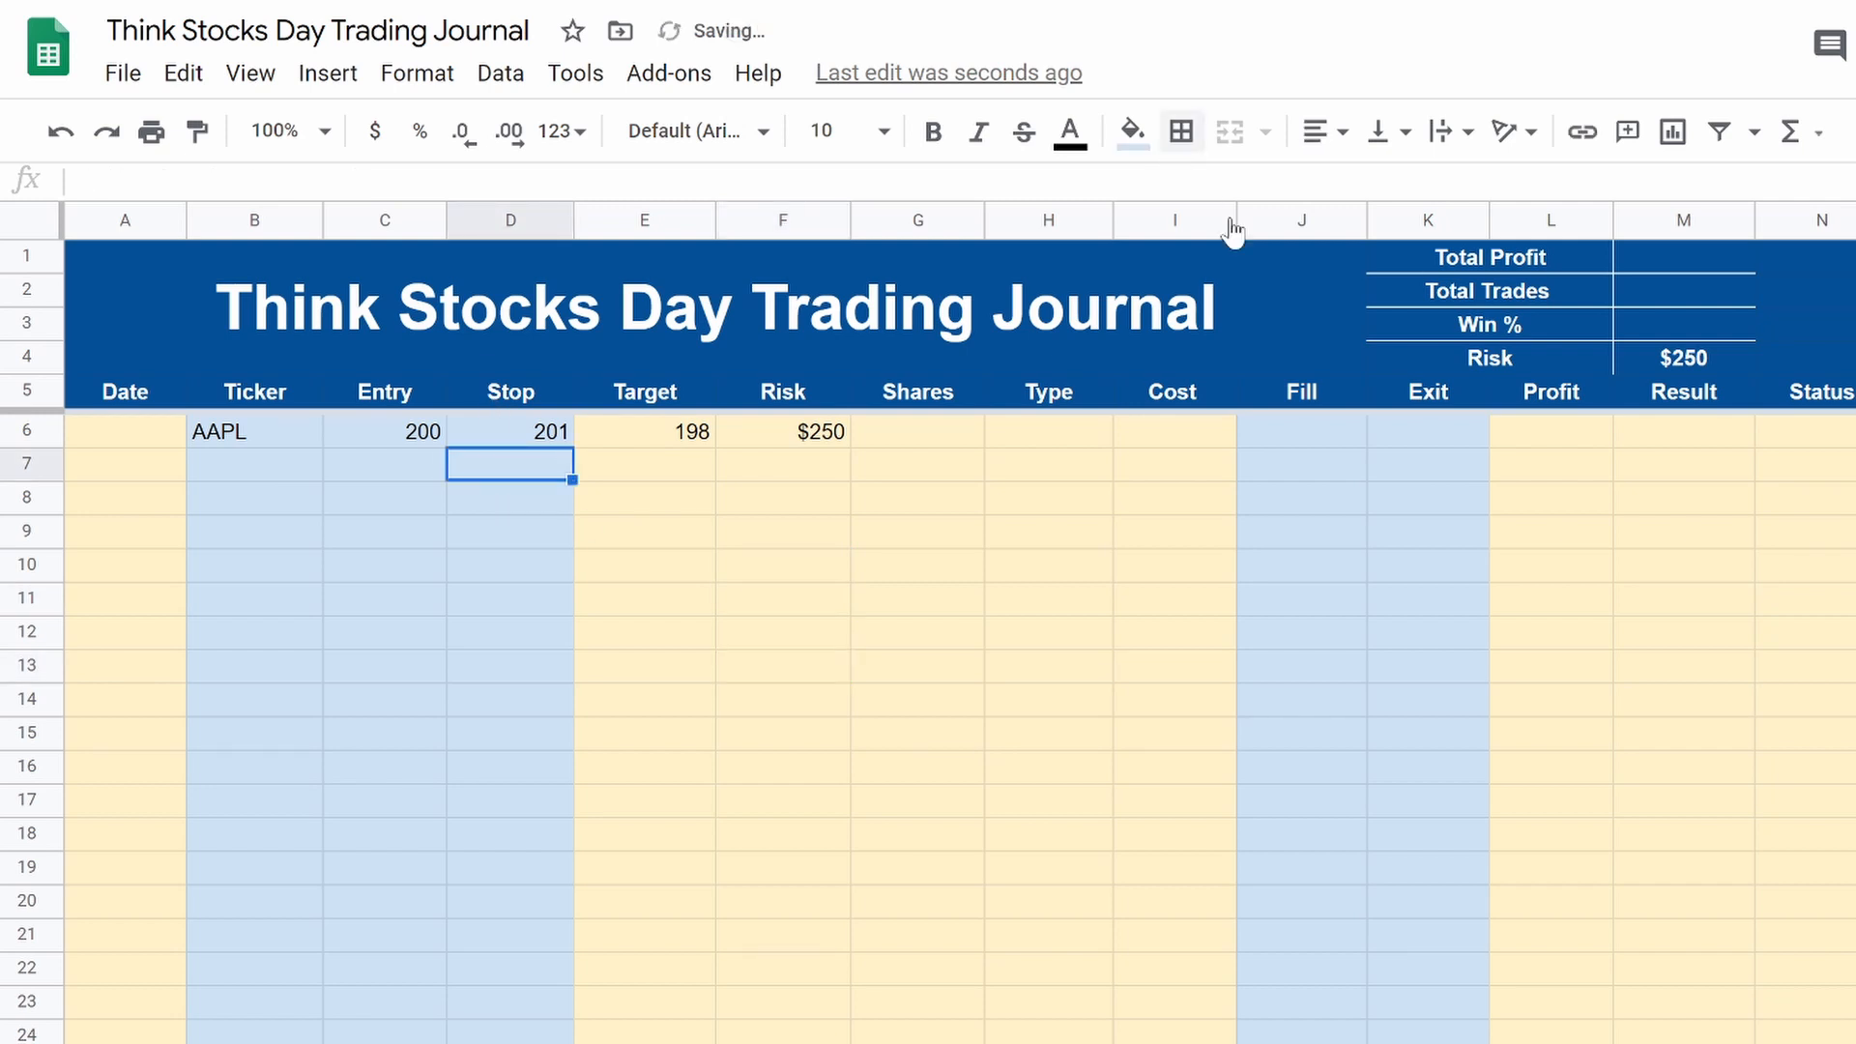
pyautogui.click(817, 432)
# Step: Copy the Target formula from E6 down to row 70, the end of the shaded area, and check a filled cell
pyautogui.click(614, 404)
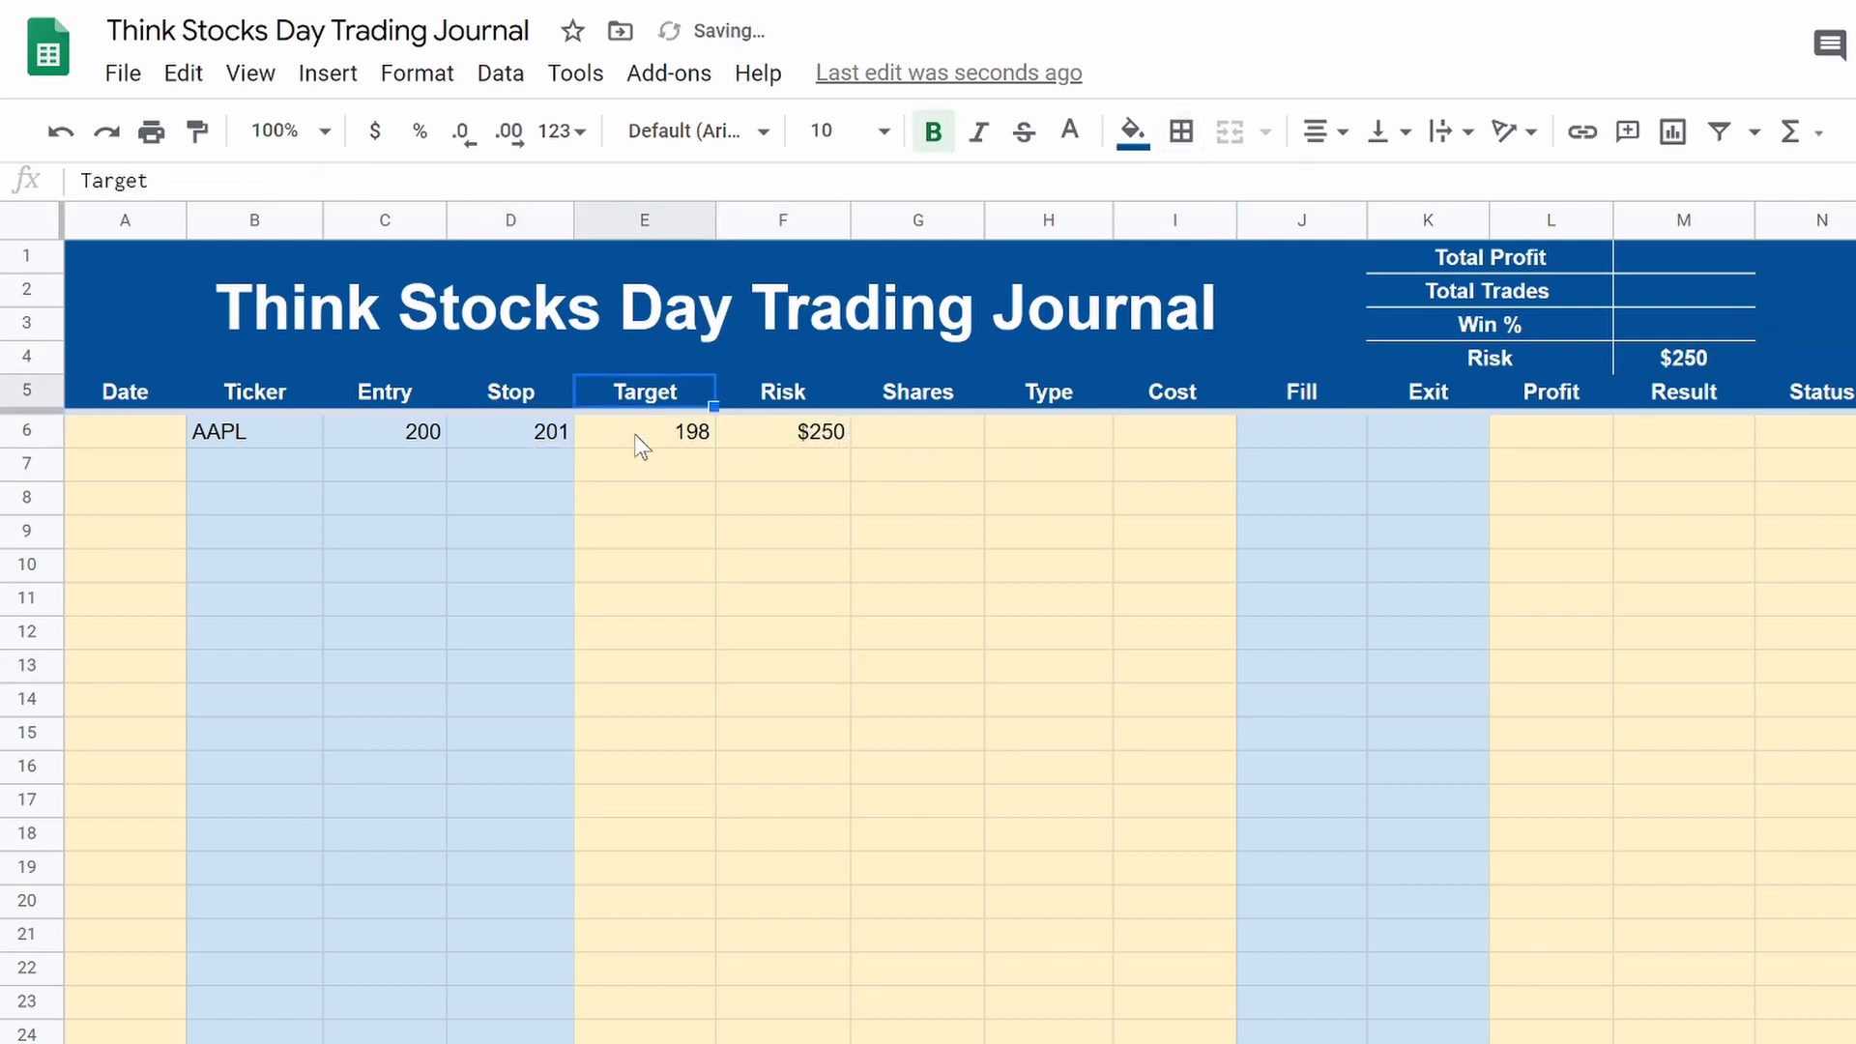
pyautogui.click(642, 444)
pyautogui.moveTo(713, 447); pyautogui.dragTo(651, 763)
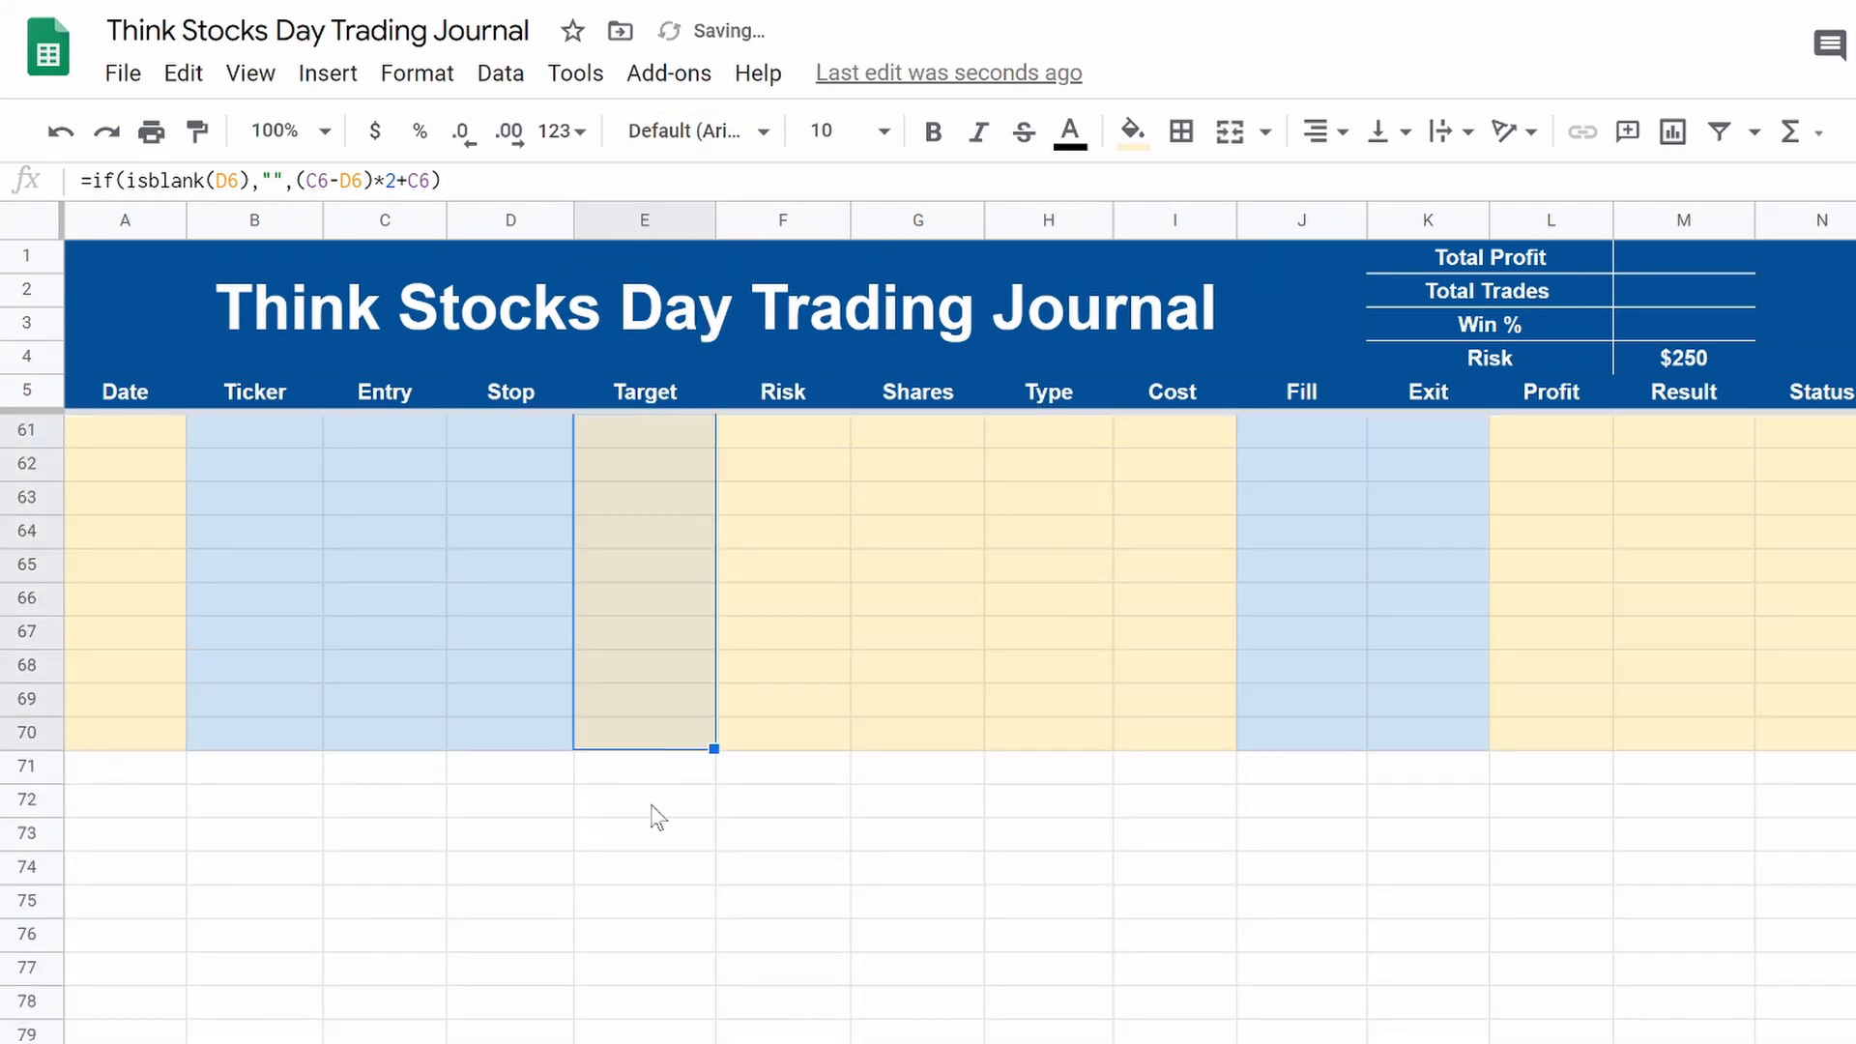
pyautogui.click(663, 636)
pyautogui.click(664, 457)
pyautogui.click(659, 440)
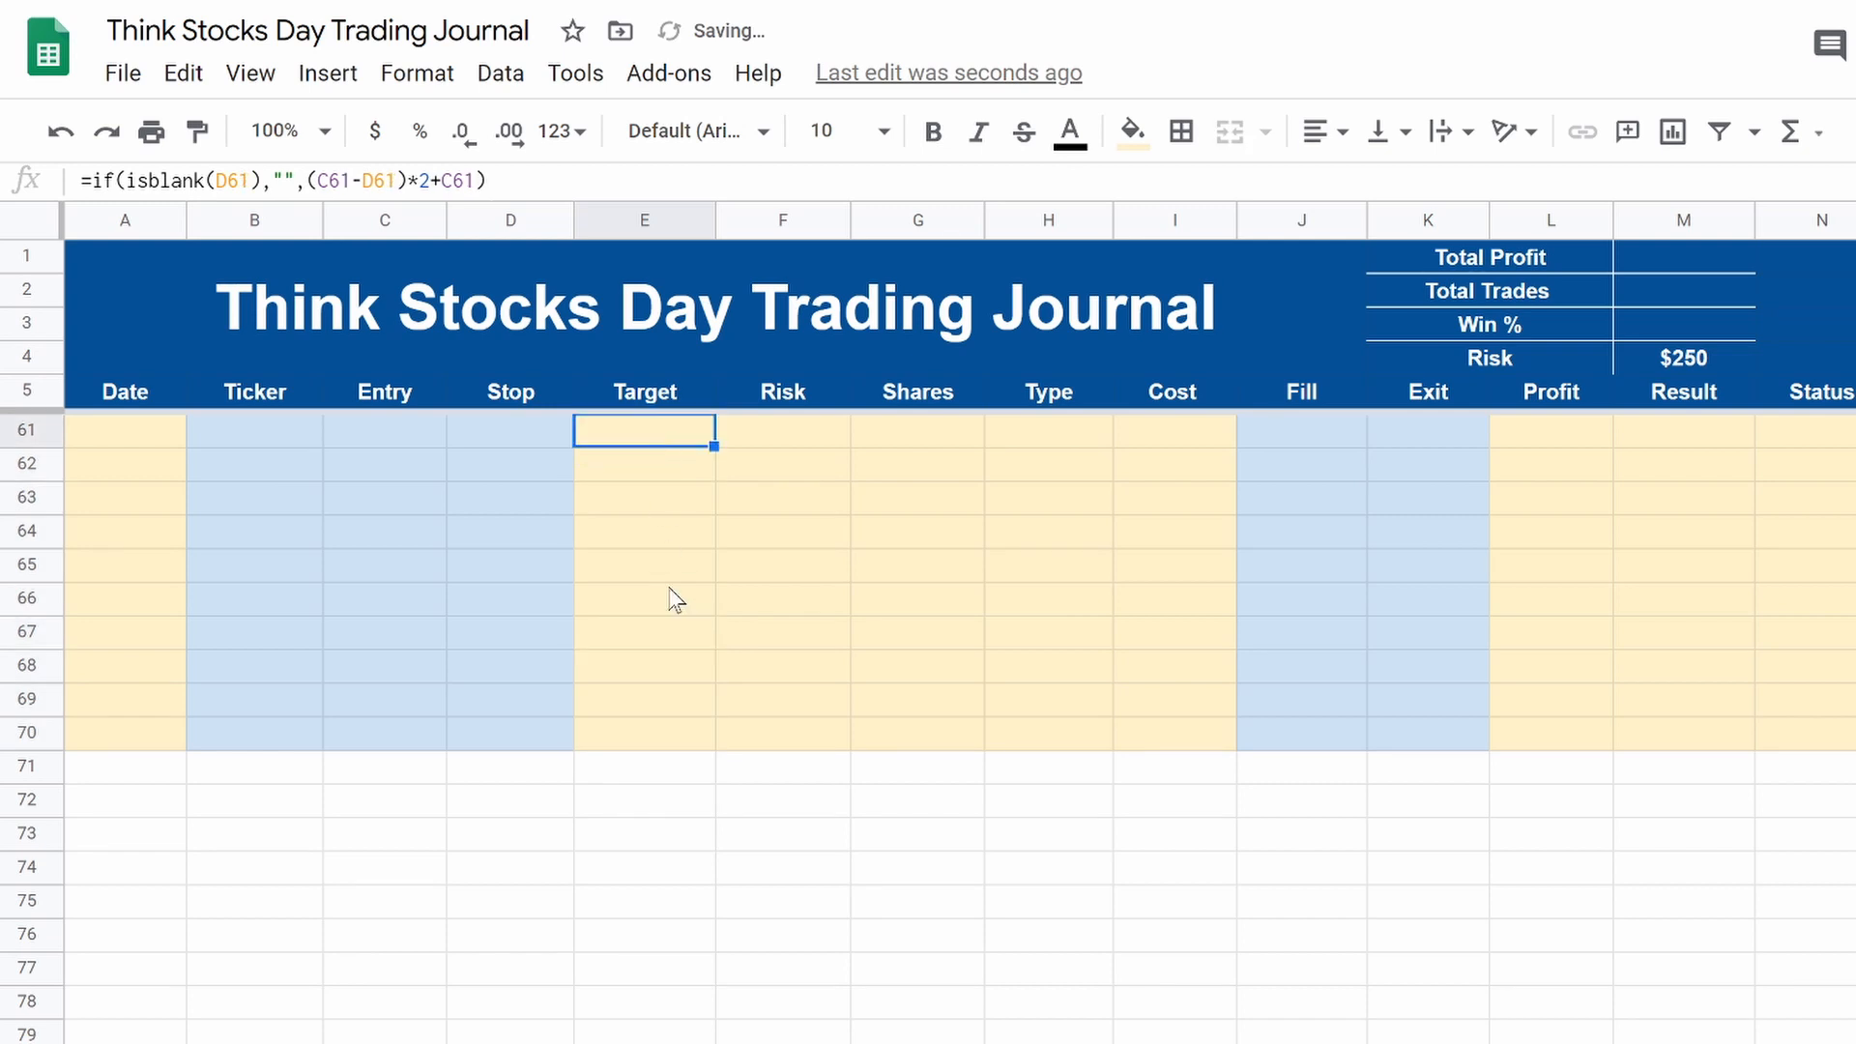
# Step: Copy the Risk formula from F6 down to row 70, the end of the shaded area
pyautogui.scroll(15, 675, 601)
pyautogui.click(823, 440)
pyautogui.moveTo(848, 446); pyautogui.dragTo(841, 1031)
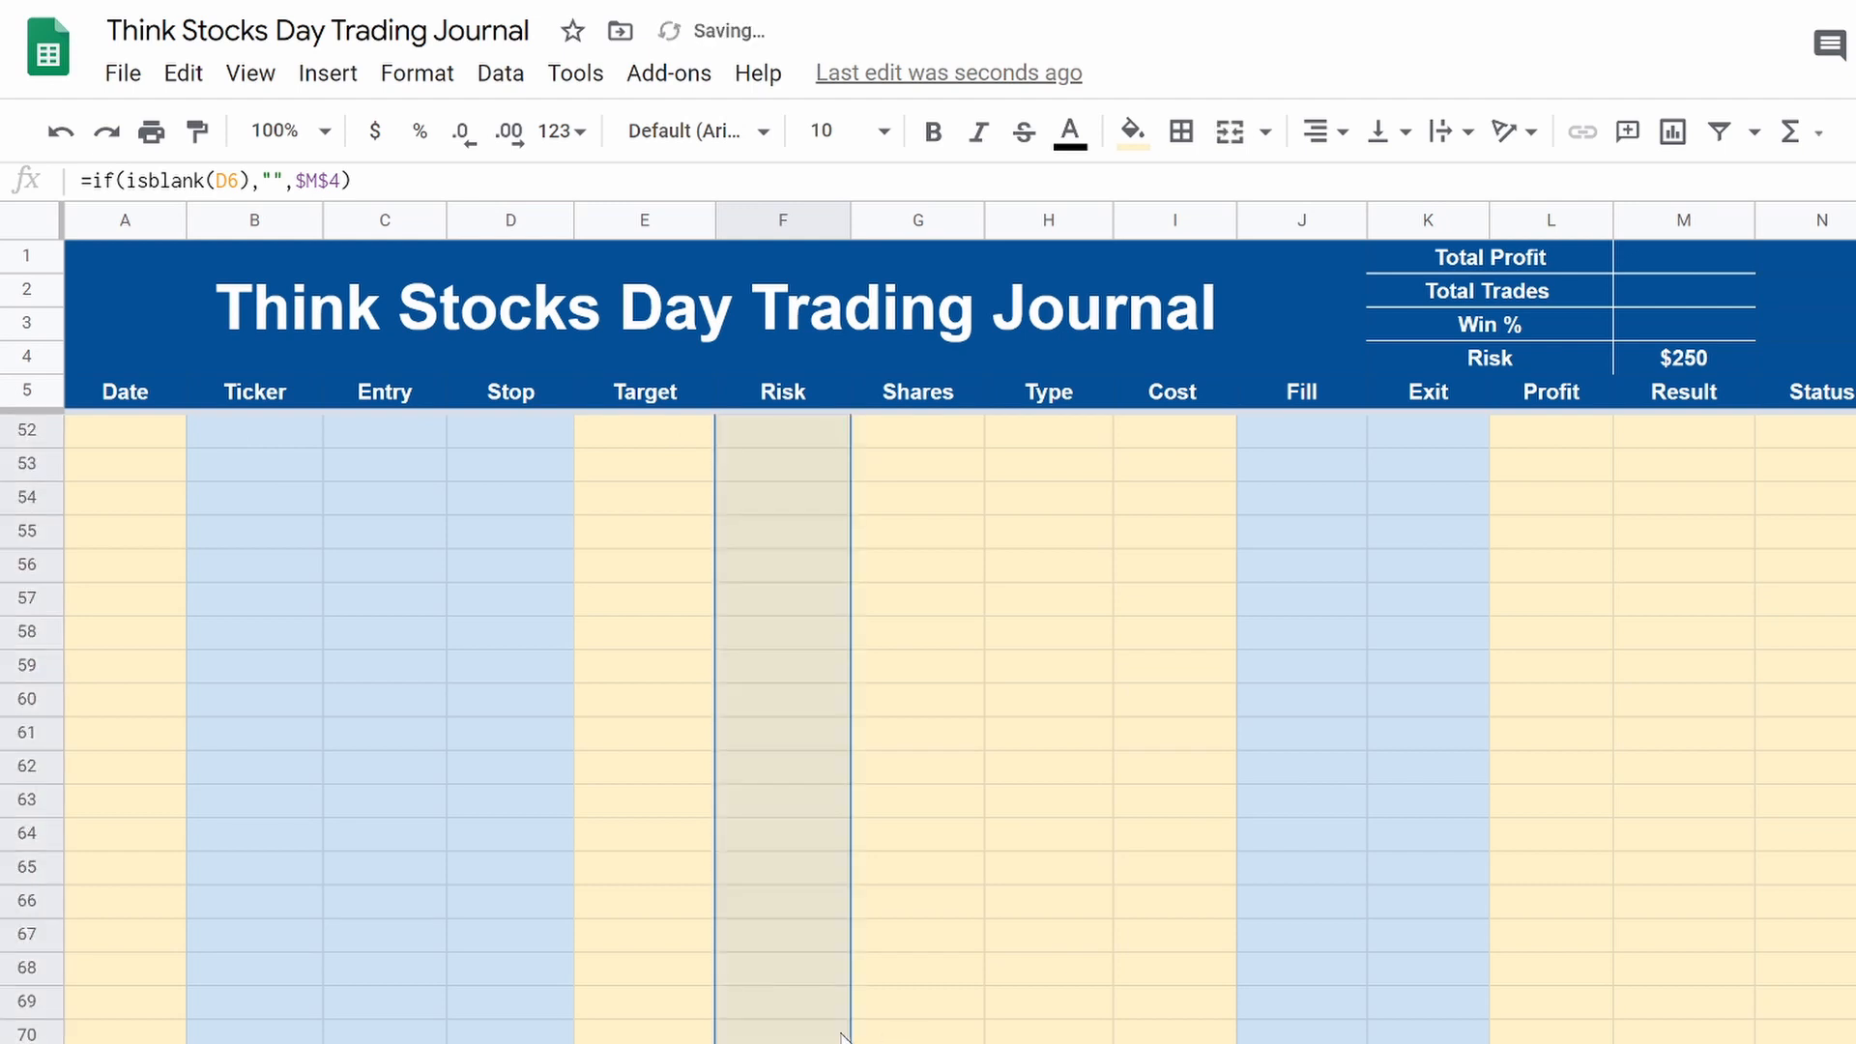
pyautogui.click(951, 941)
# Step: Start the Shares formula in G6 with an IF that returns blank when the stop is zero: =if(D6=0,"",
pyautogui.scroll(15, 756, 946)
pyautogui.click(909, 437)
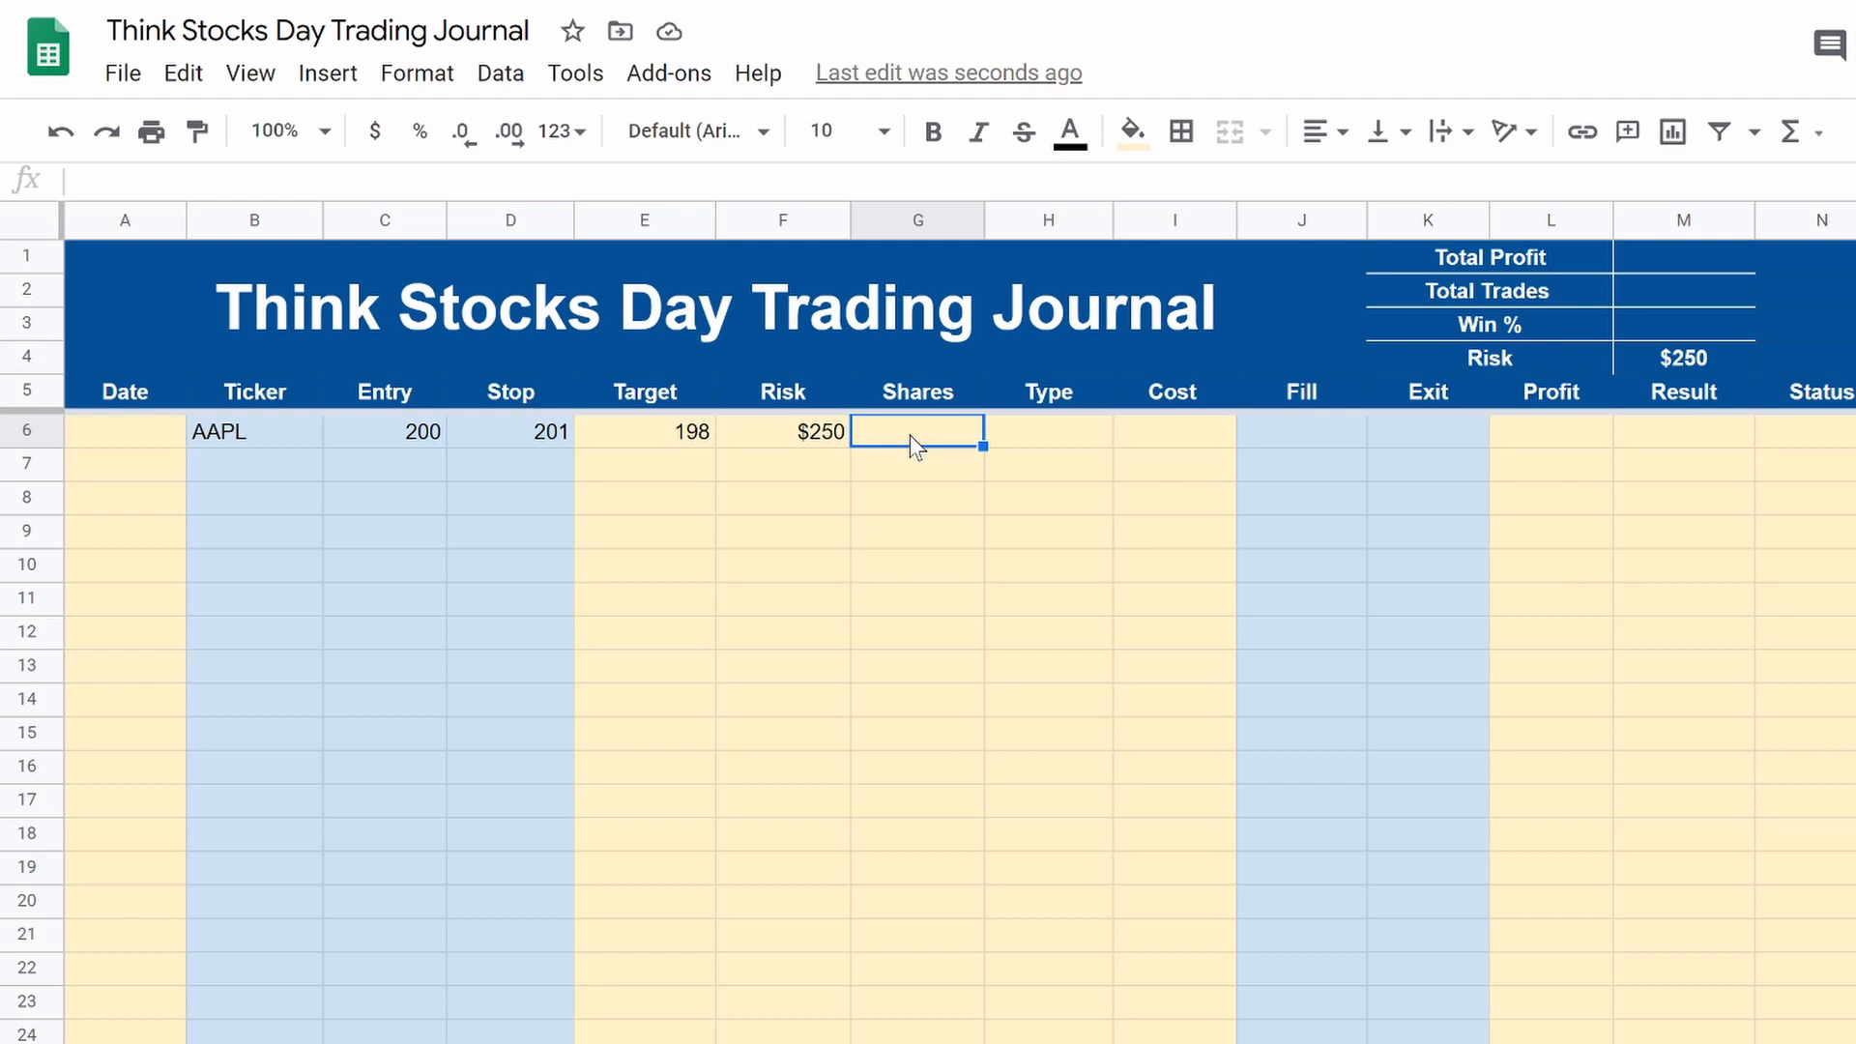
pyautogui.write('=if')
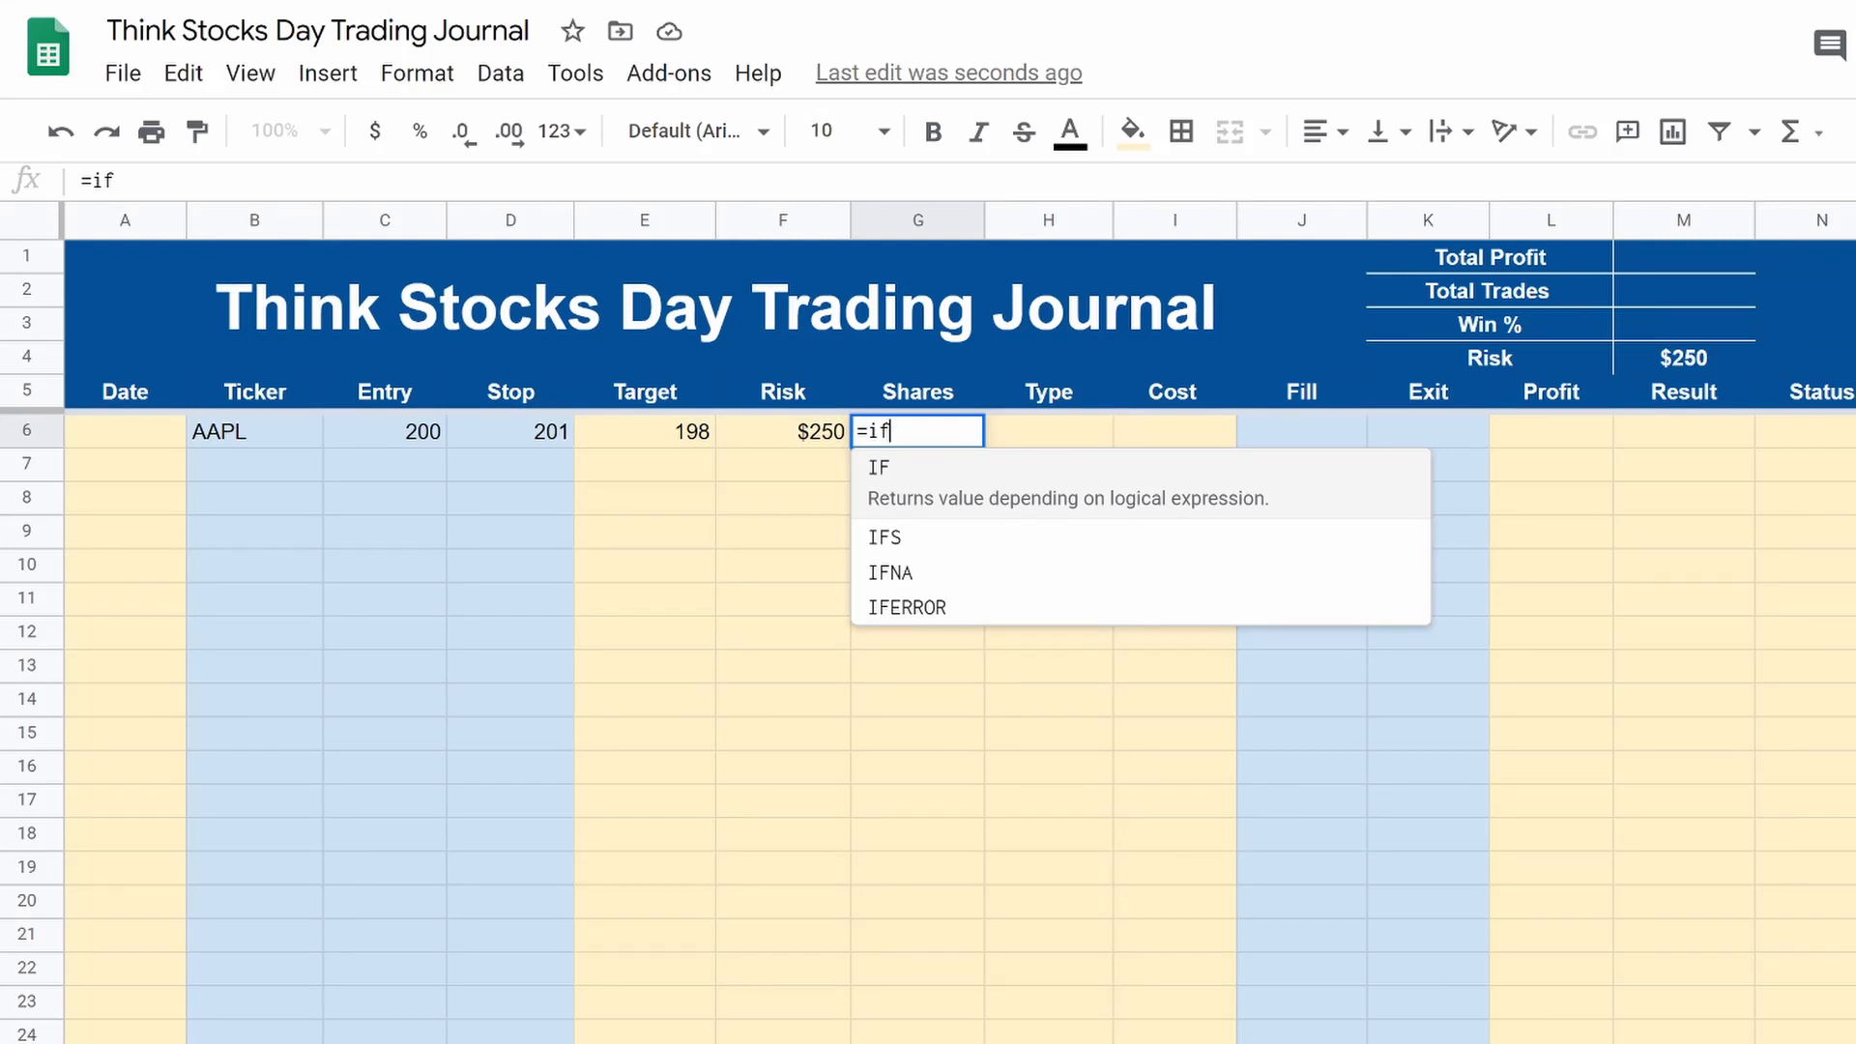
pyautogui.write('(')
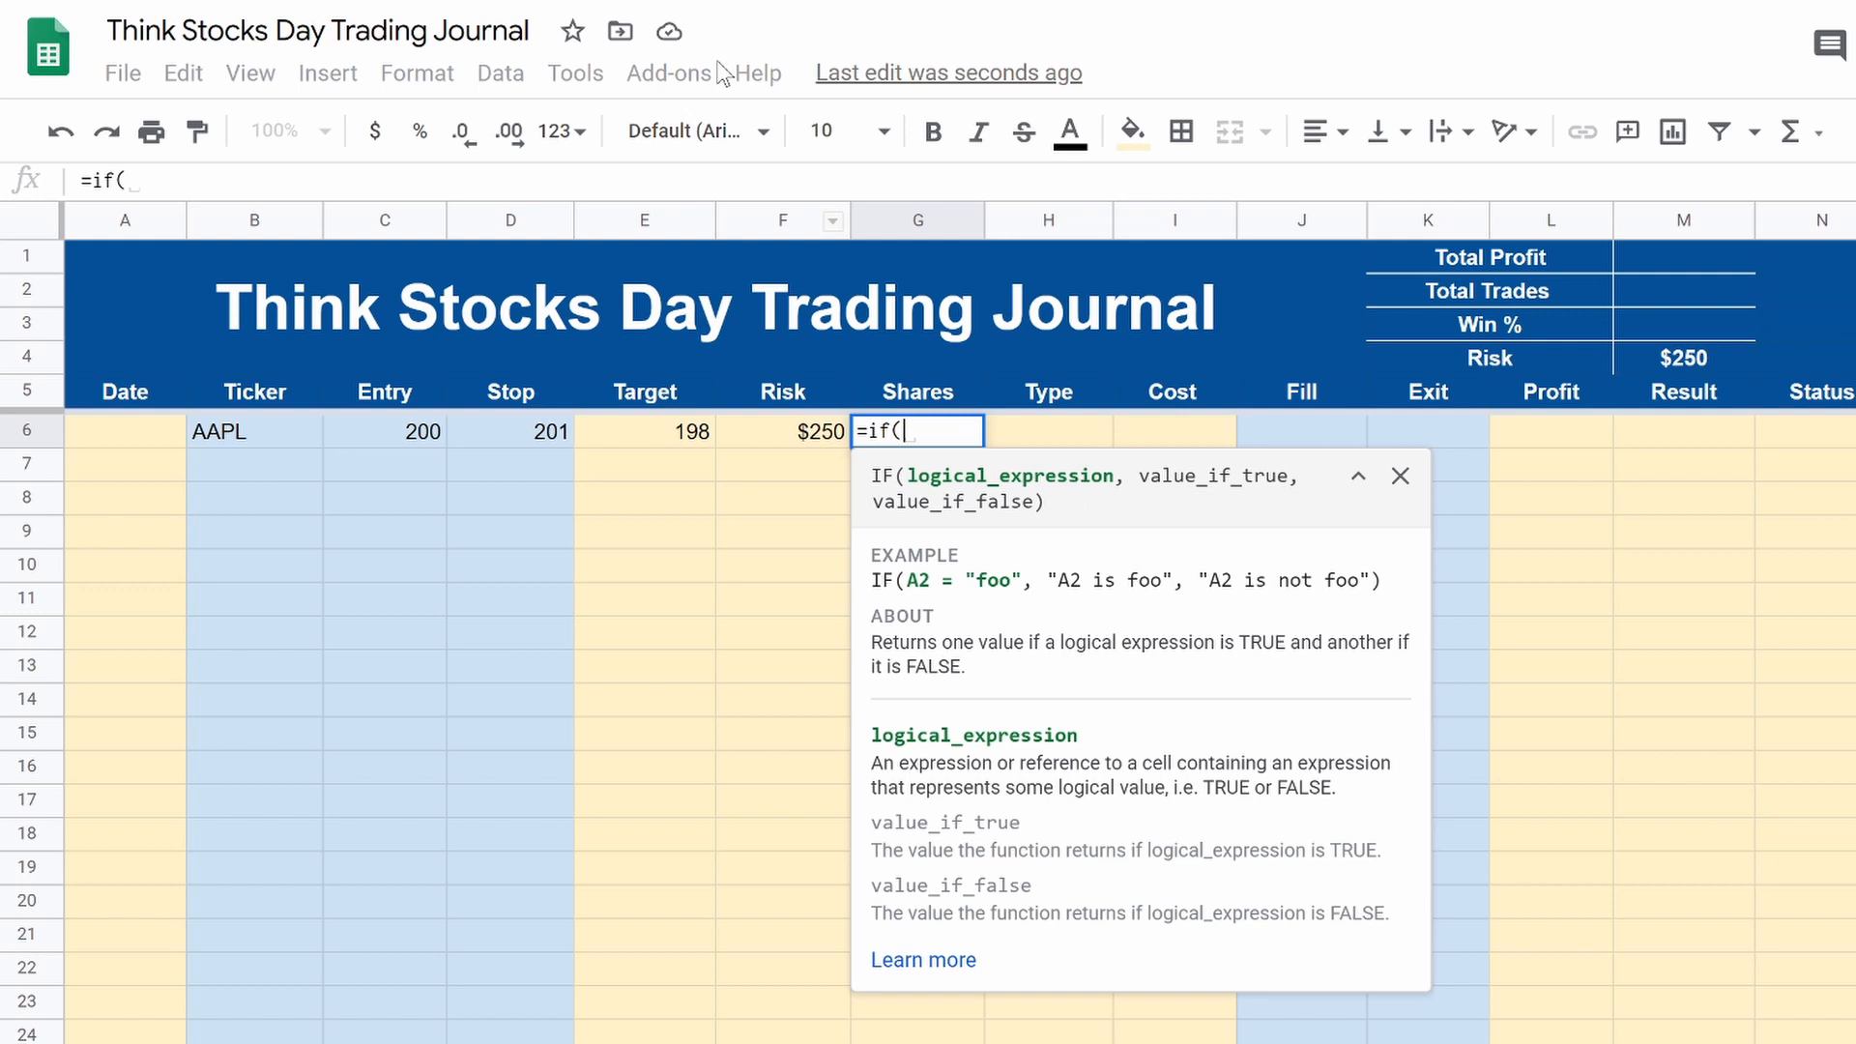
pyautogui.click(554, 437)
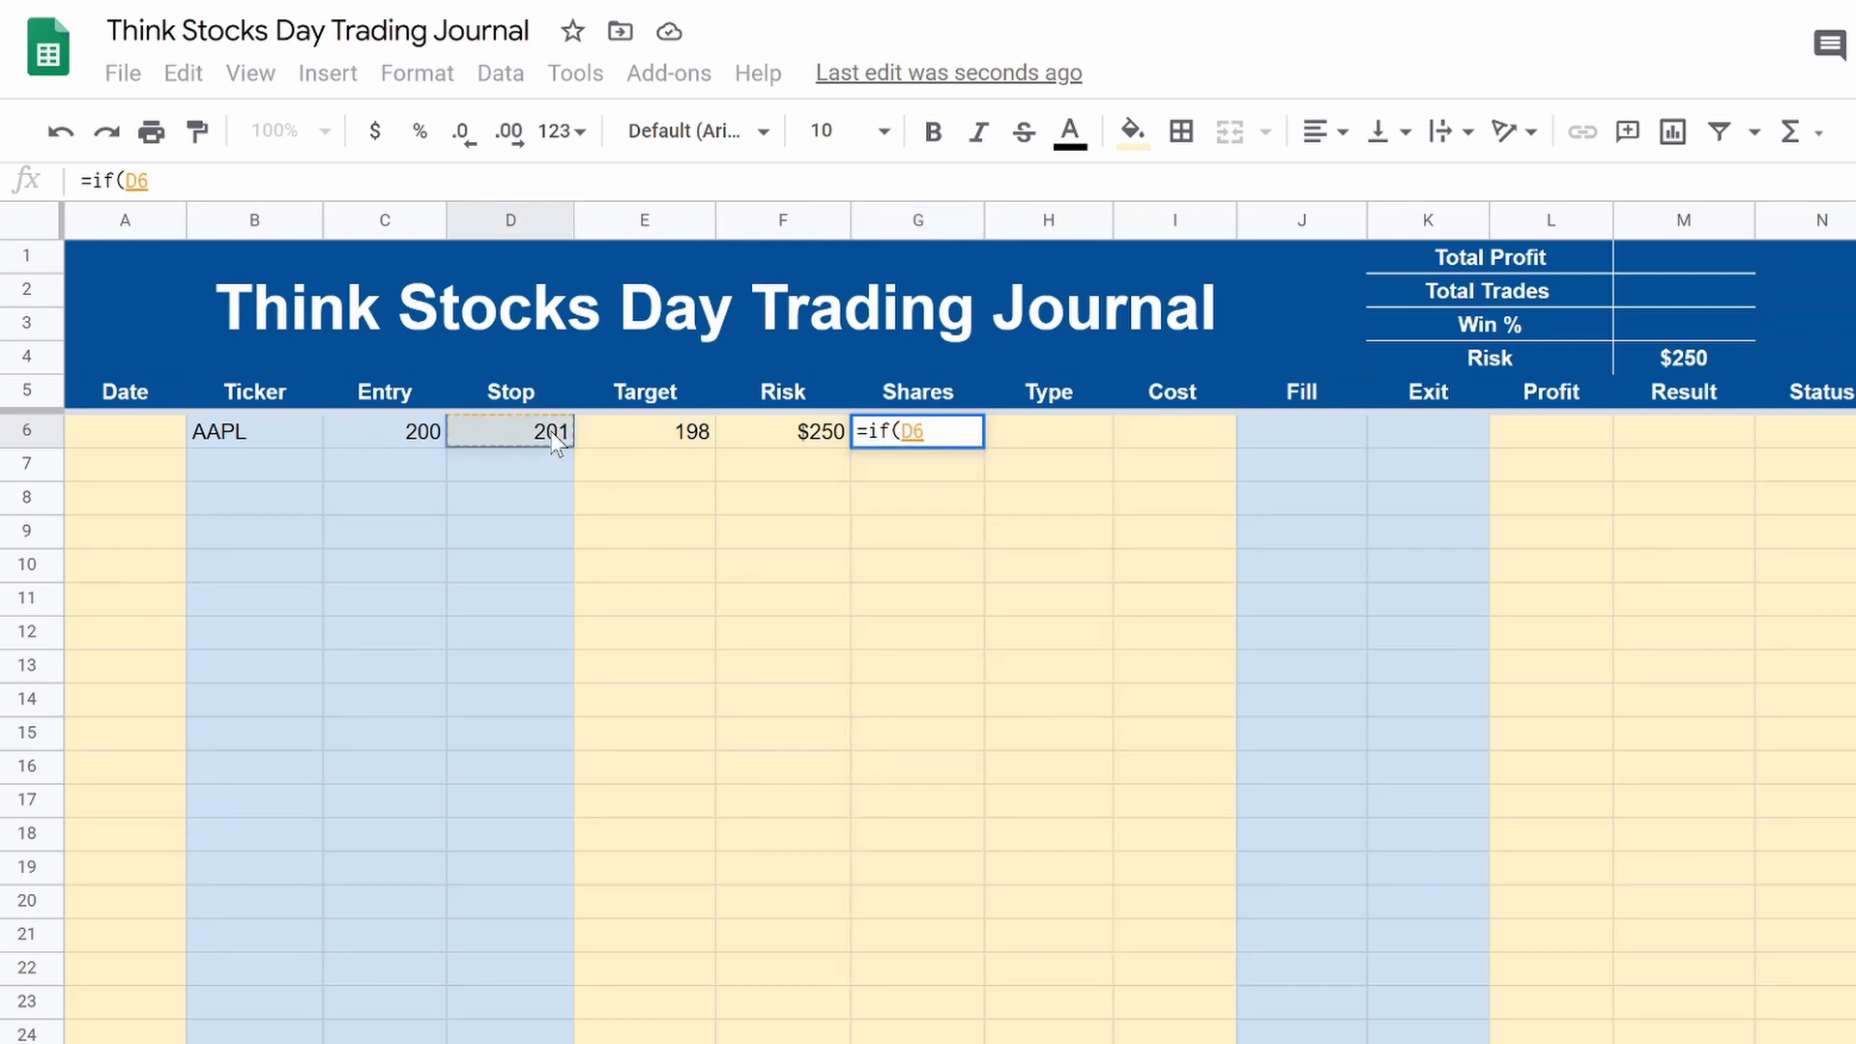
pyautogui.write('=0')
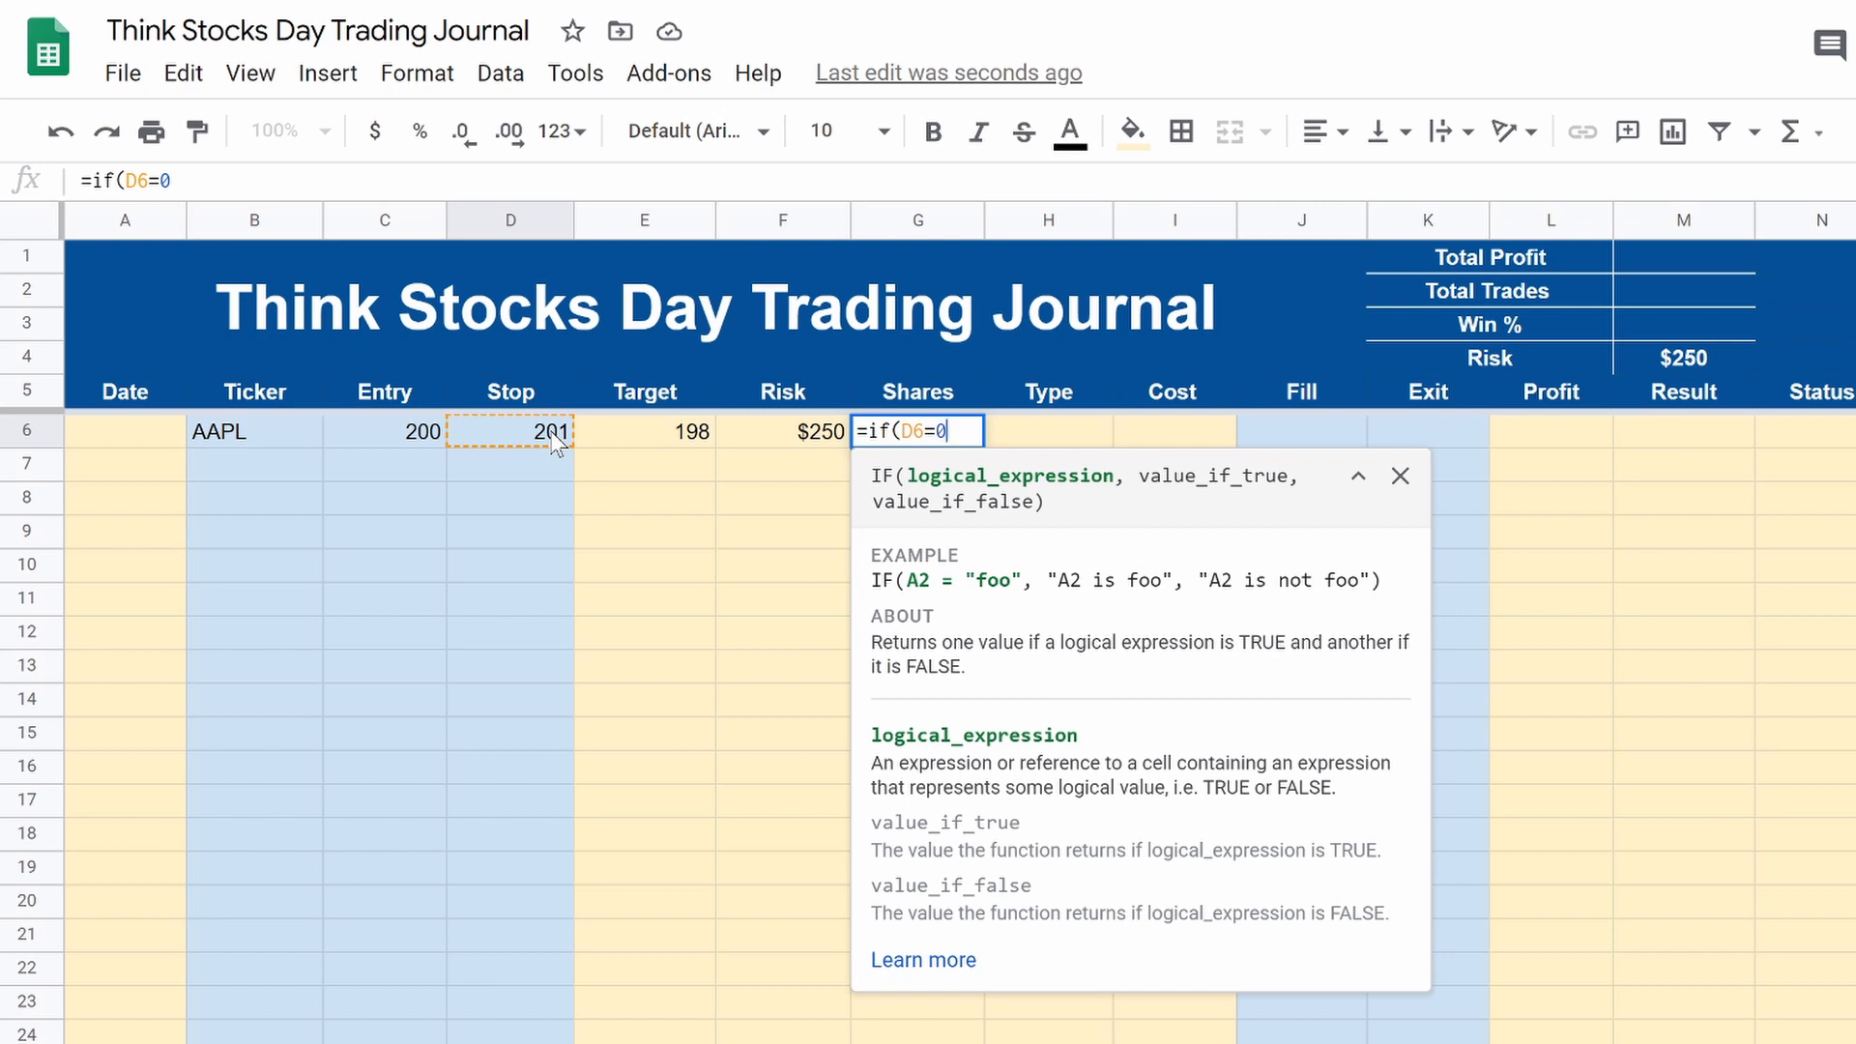
pyautogui.write(',"')
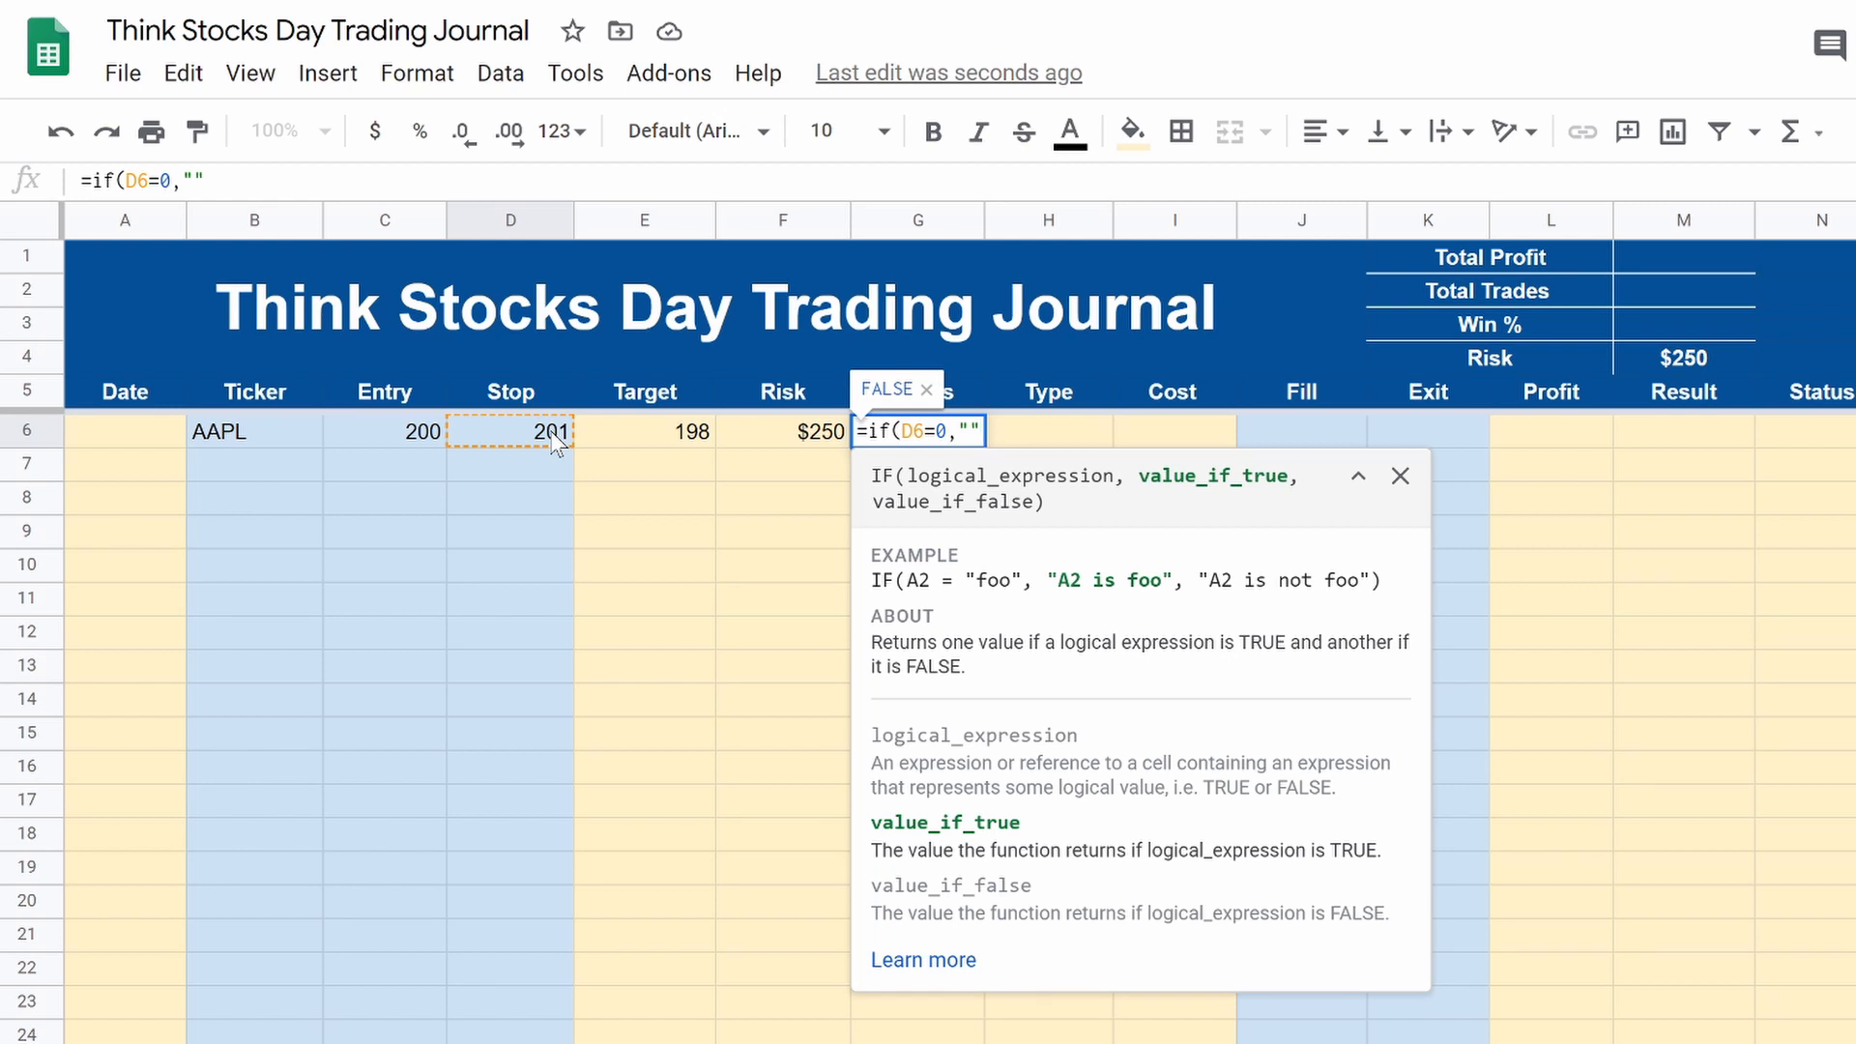
pyautogui.write(', ')
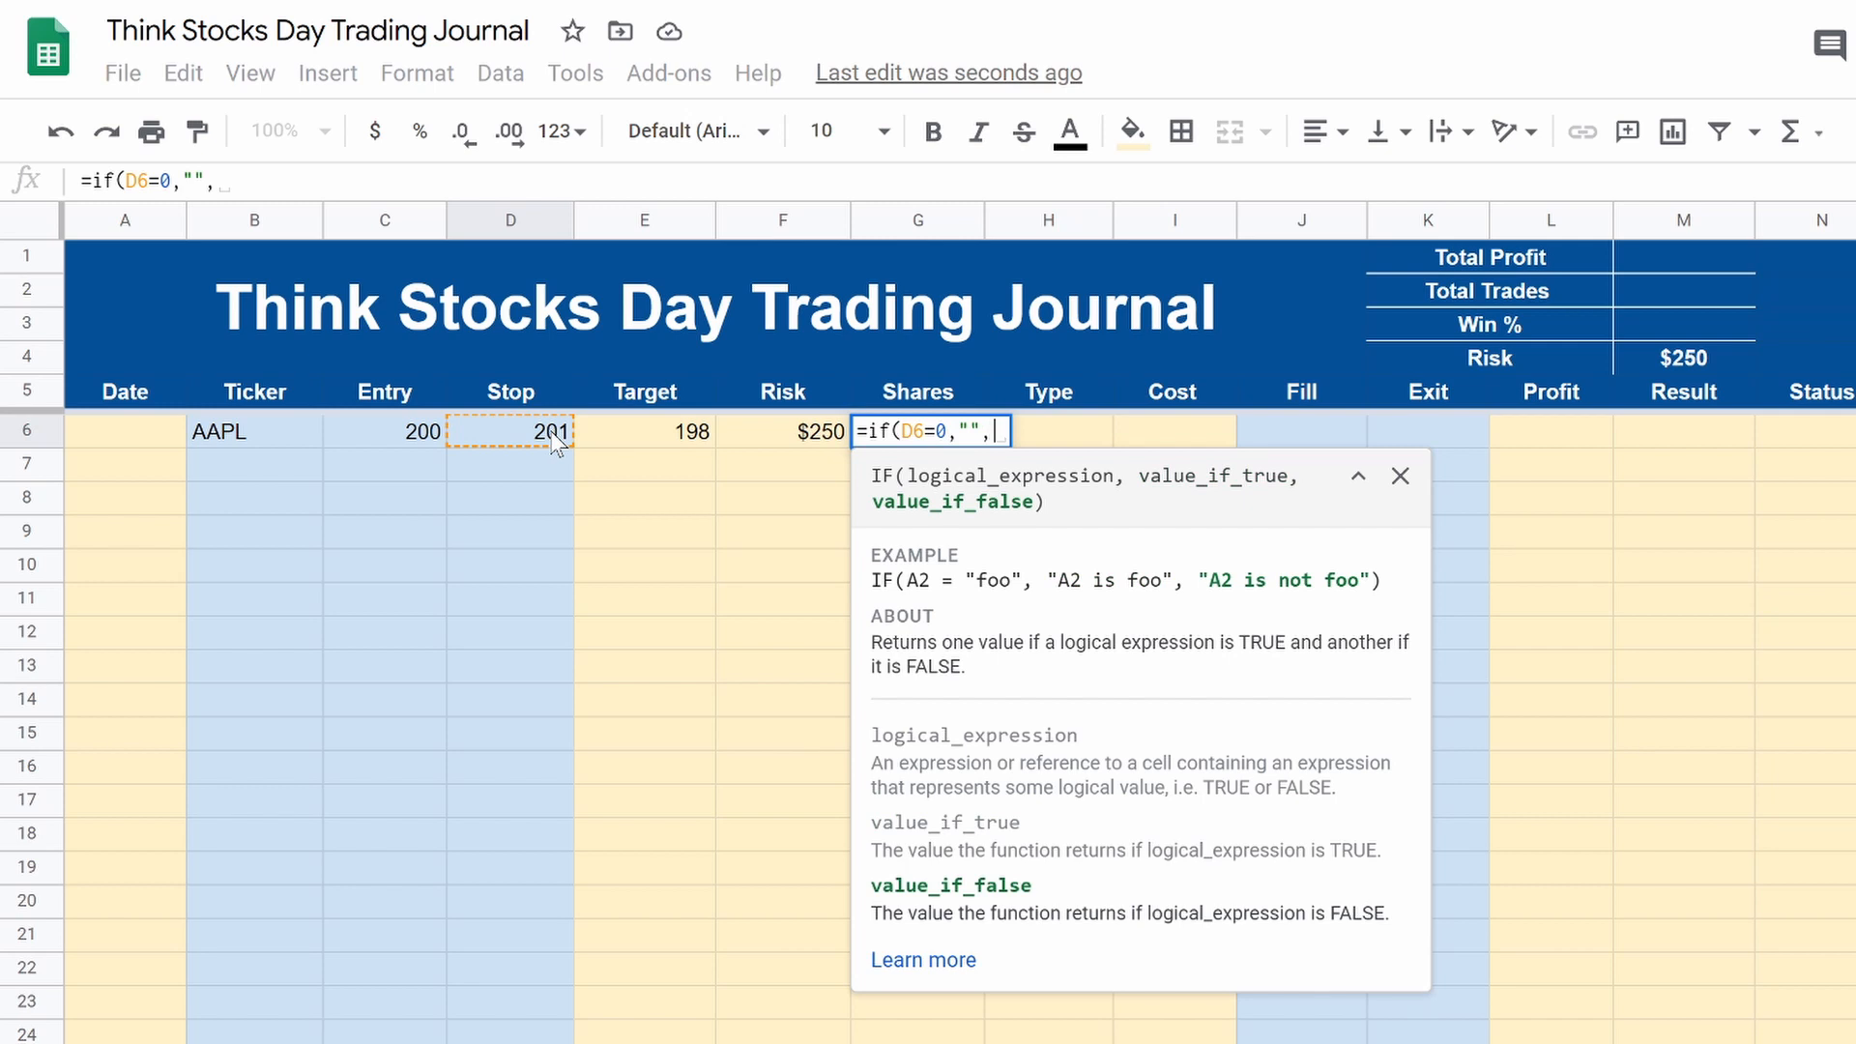
# Step: Add a nested IF to the G6 formula that tests whether the entry exceeds the stop: if(C6>D6,
pyautogui.write('i')
pyautogui.press('BackSpace')
pyautogui.write('if')
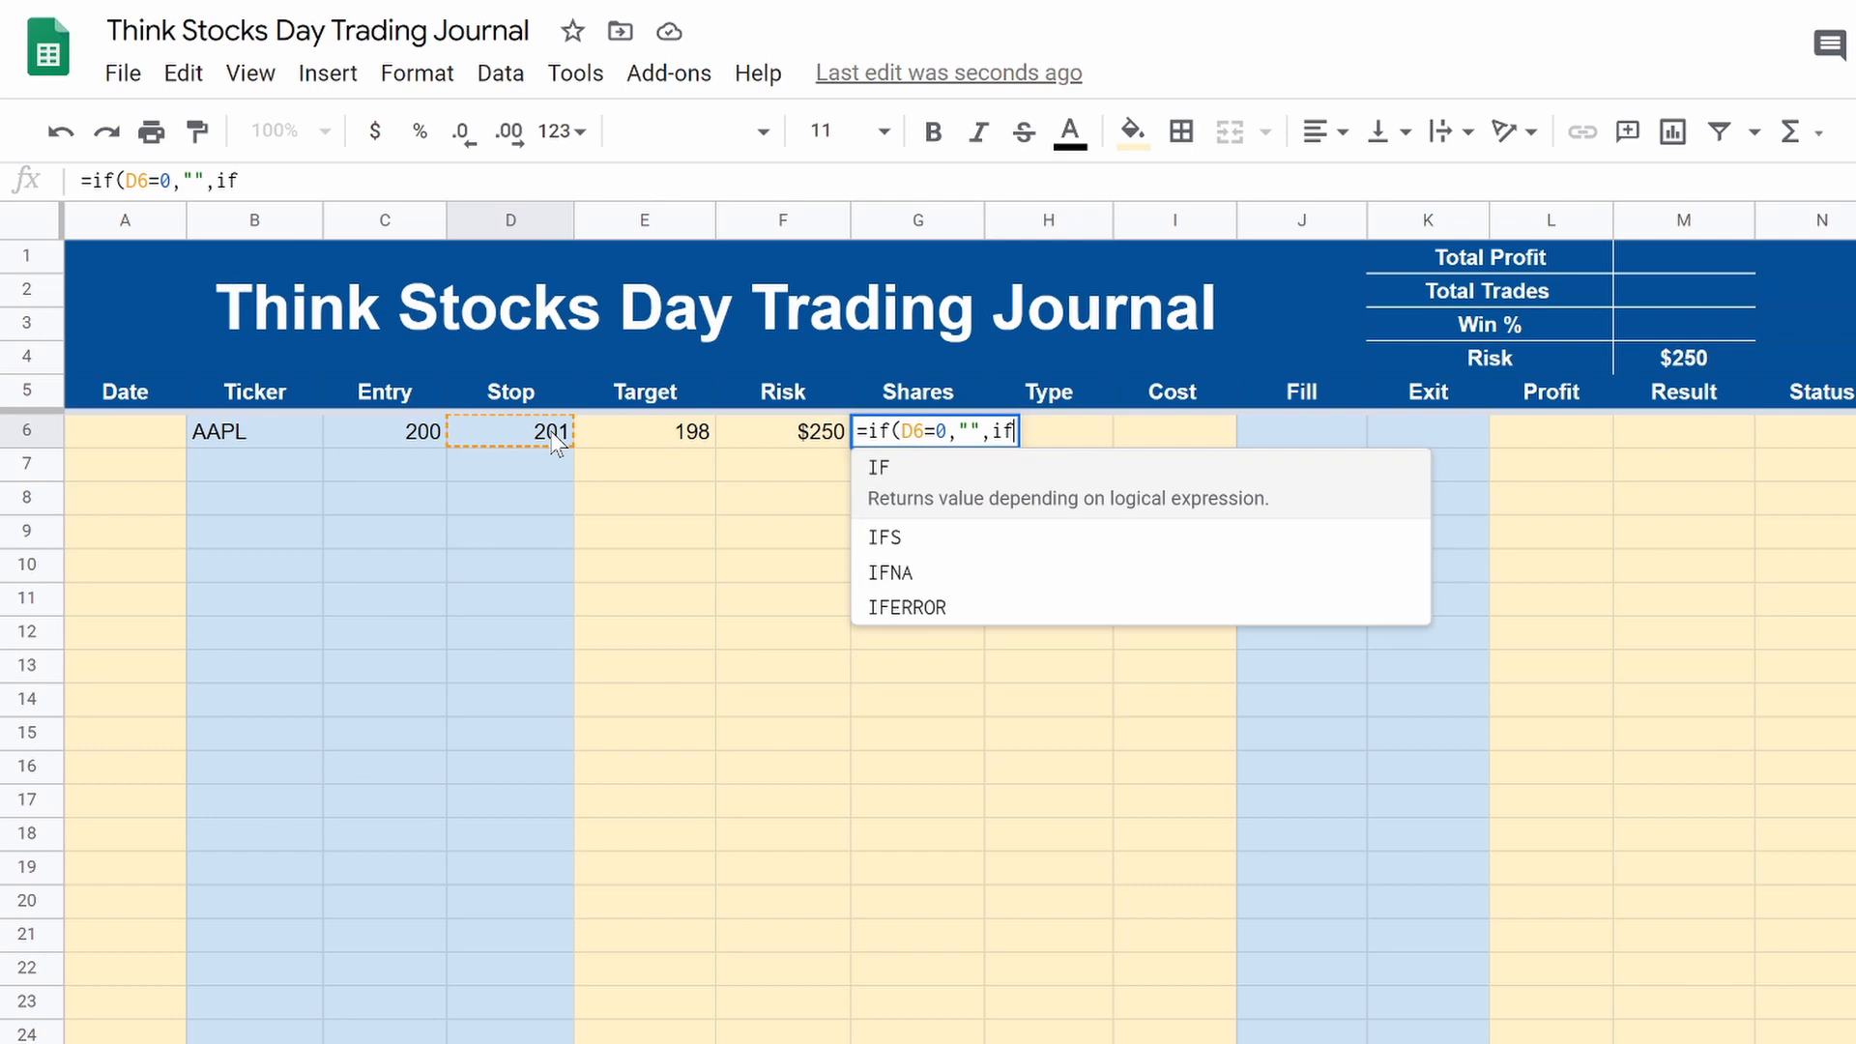
pyautogui.write('(')
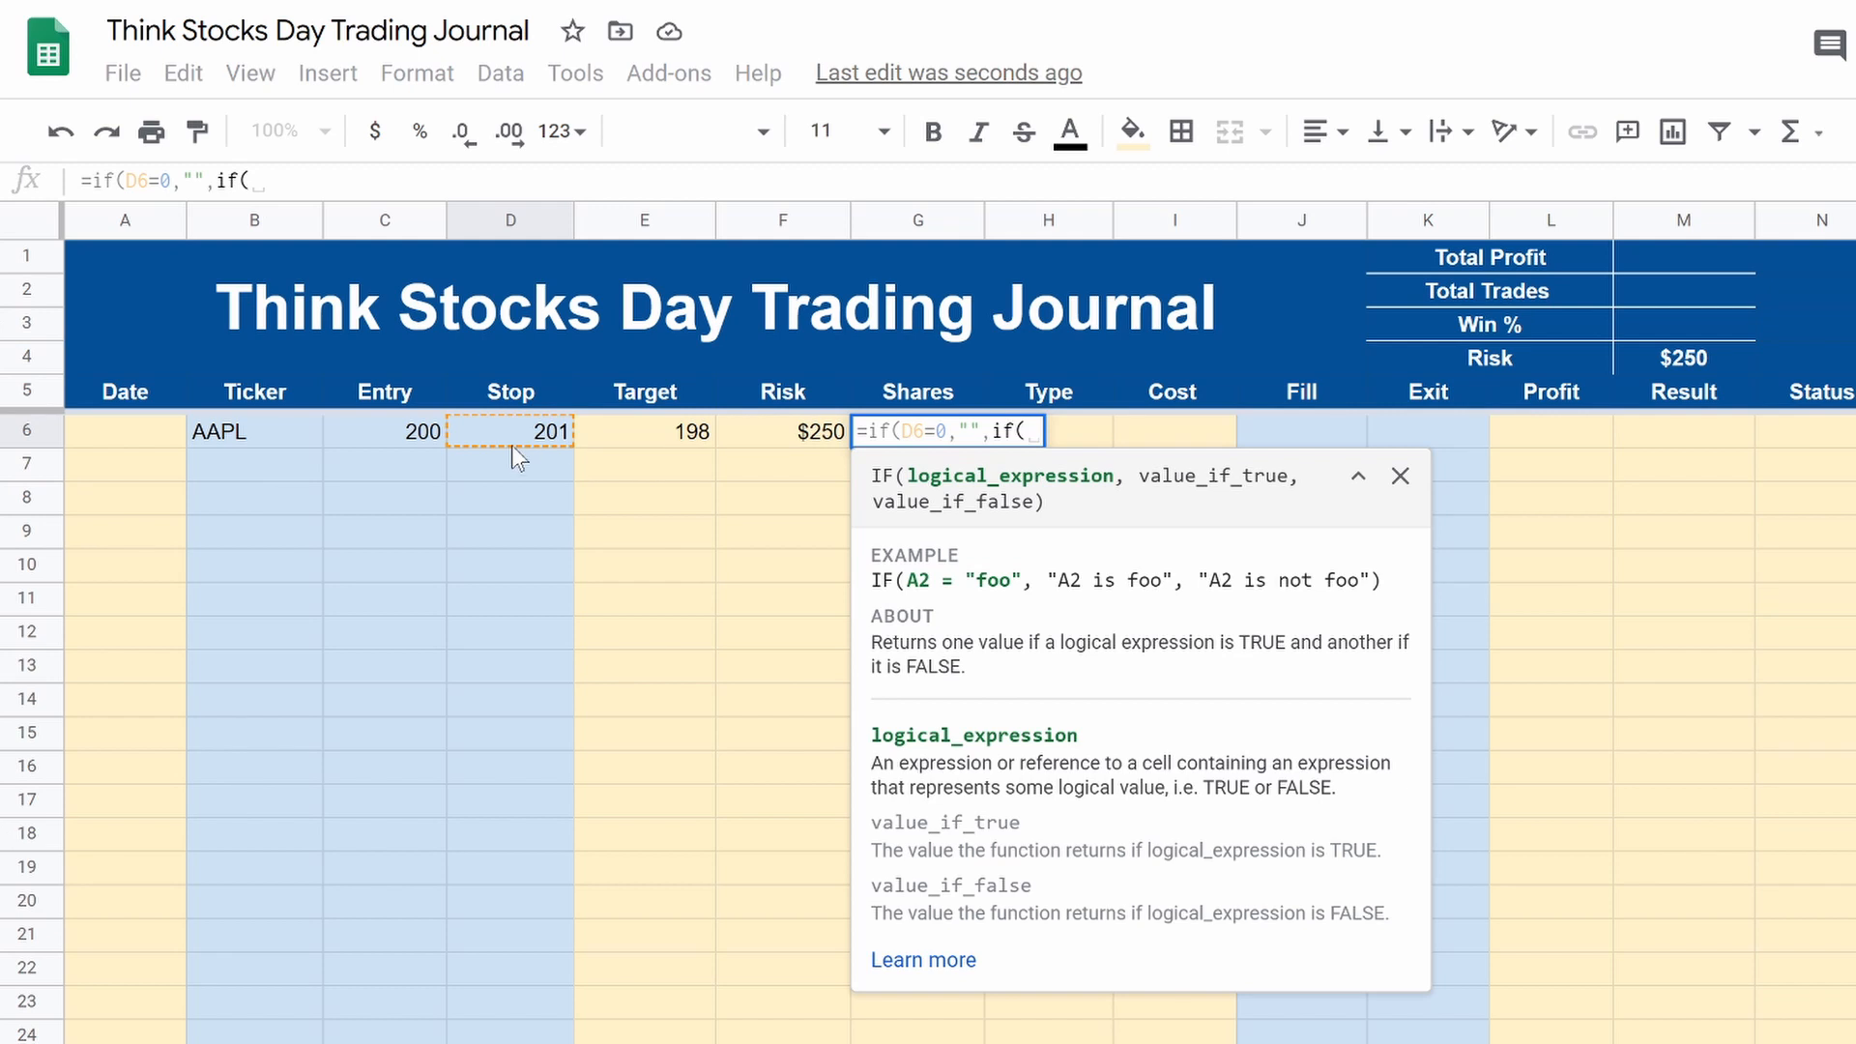
pyautogui.click(408, 429)
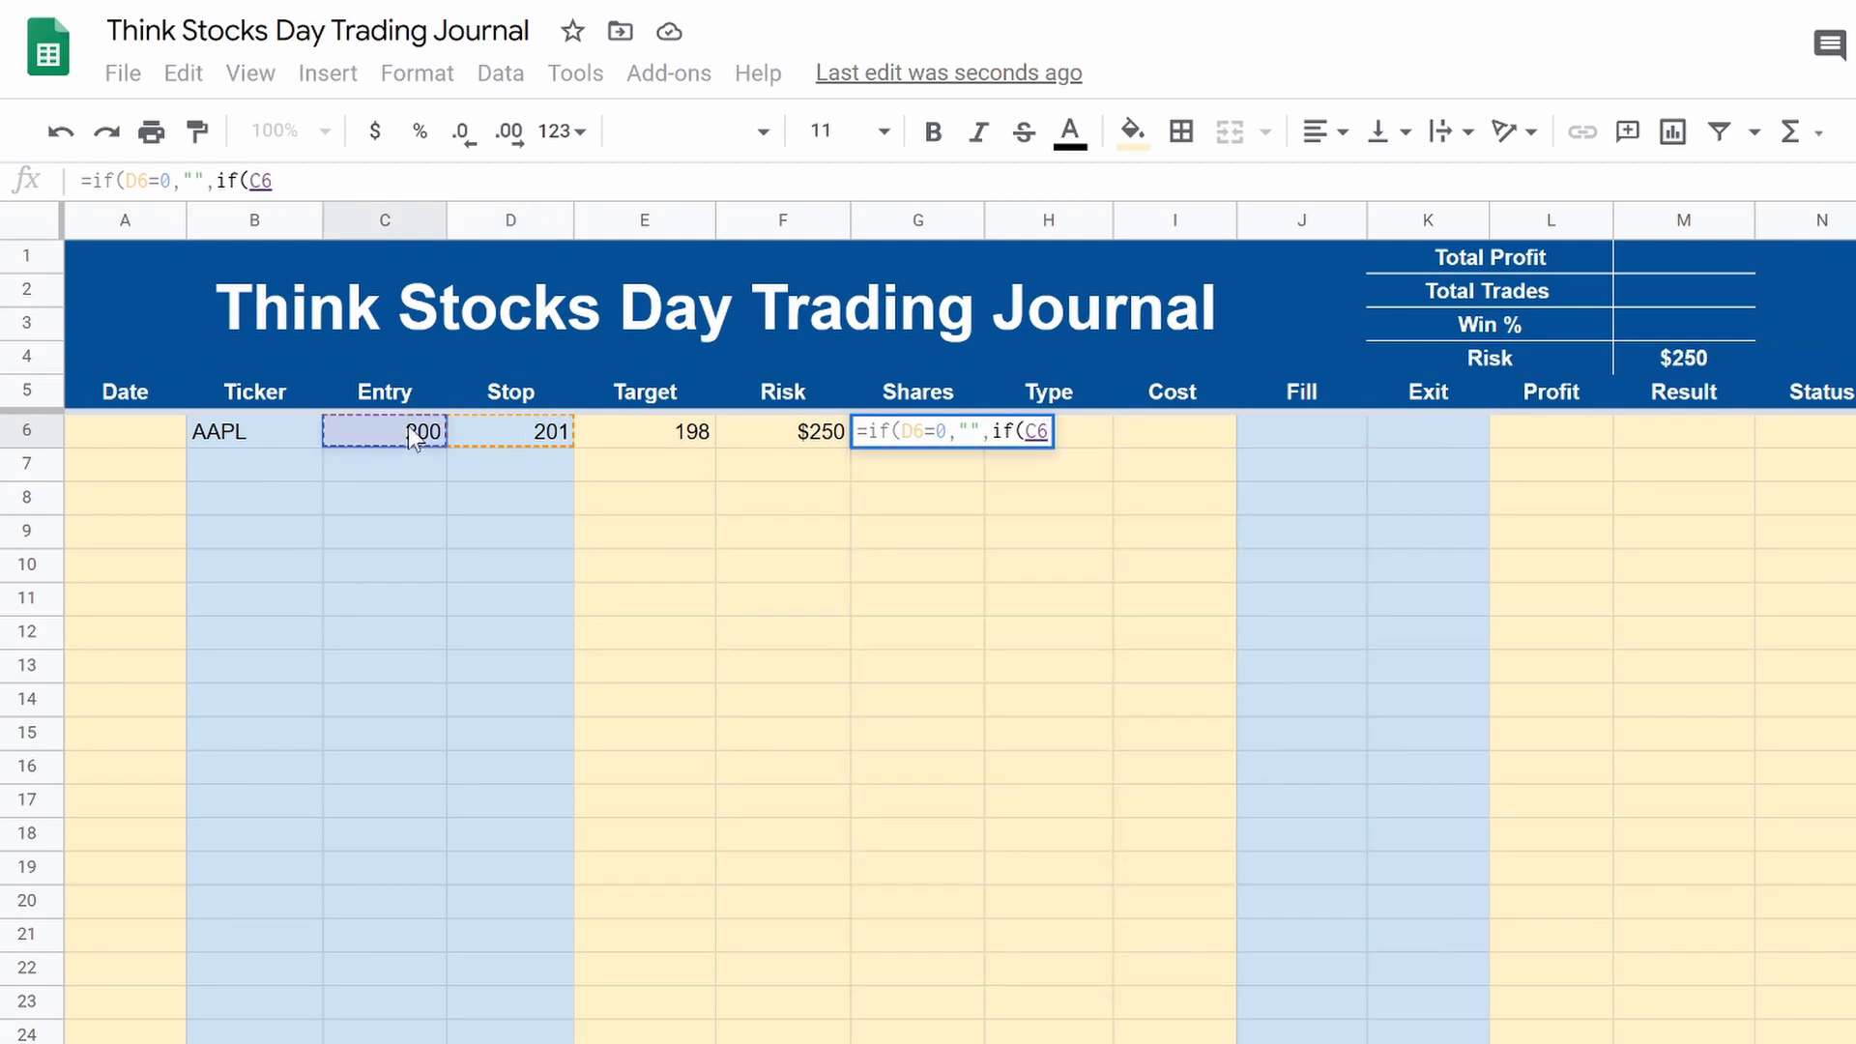
pyautogui.write('>')
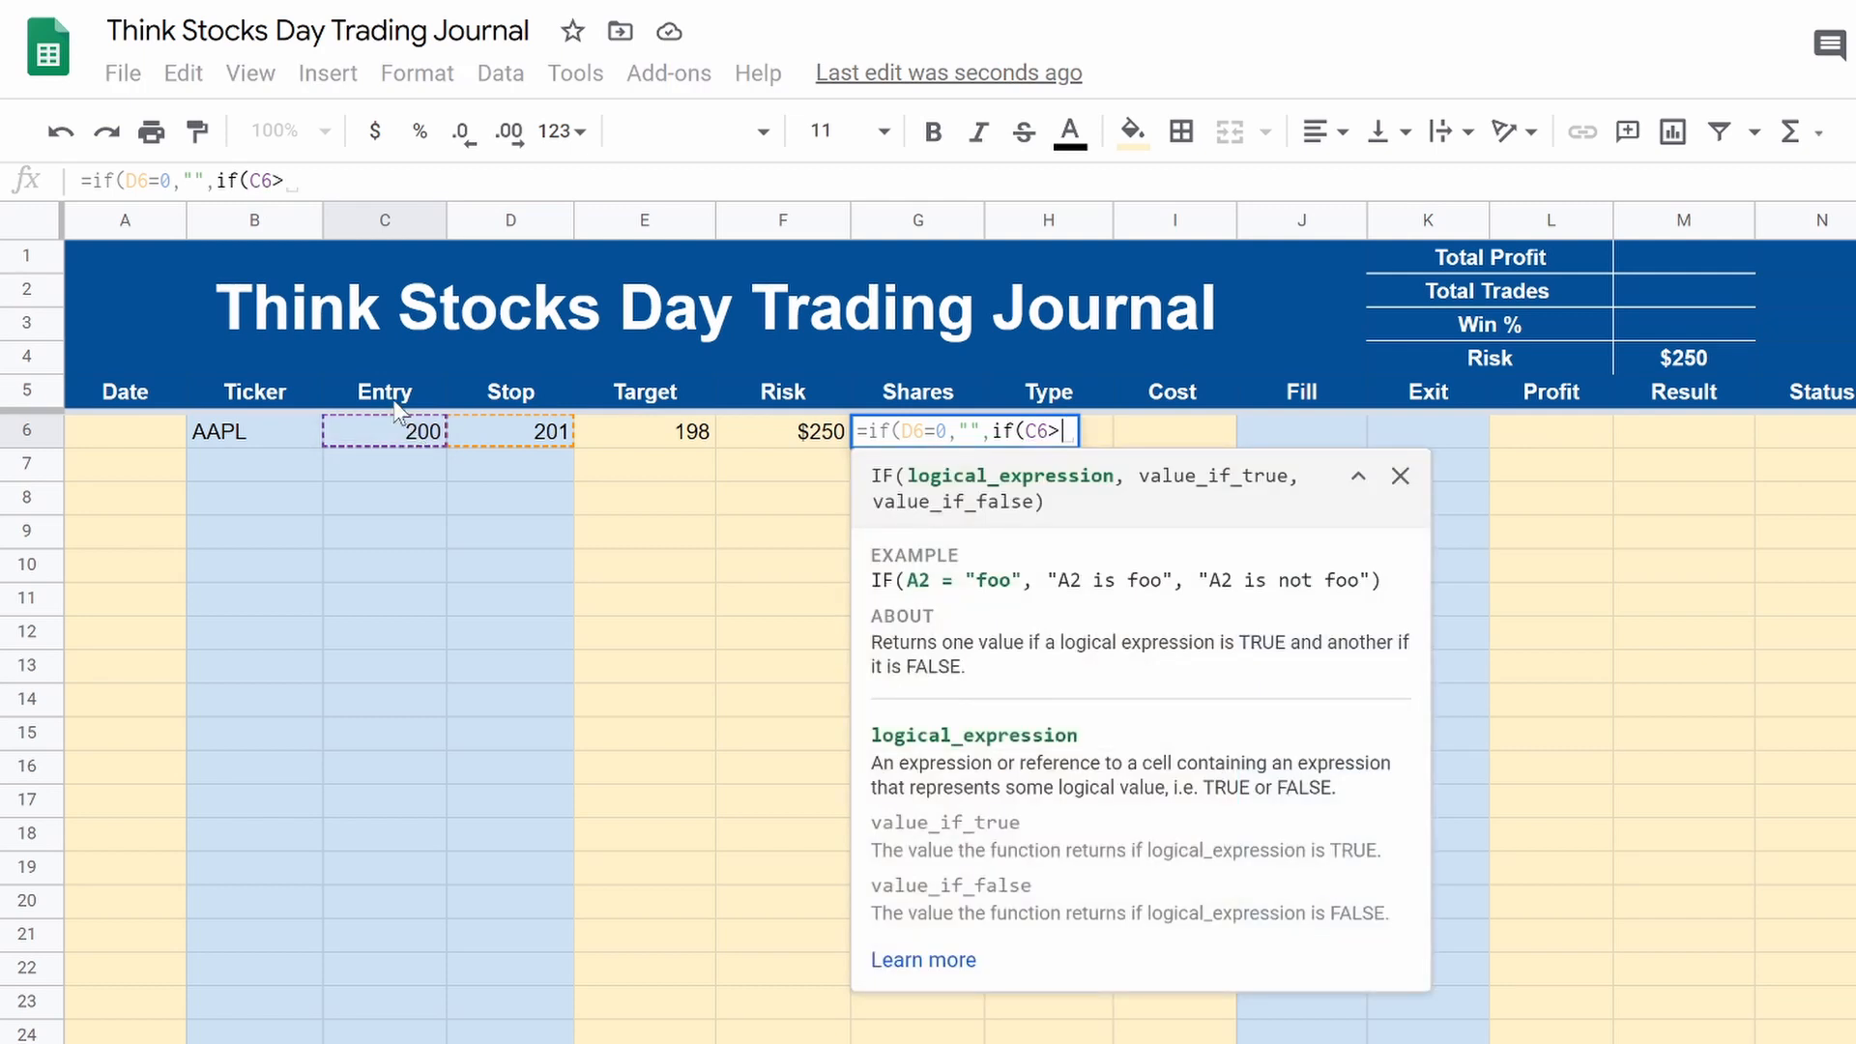
pyautogui.click(525, 433)
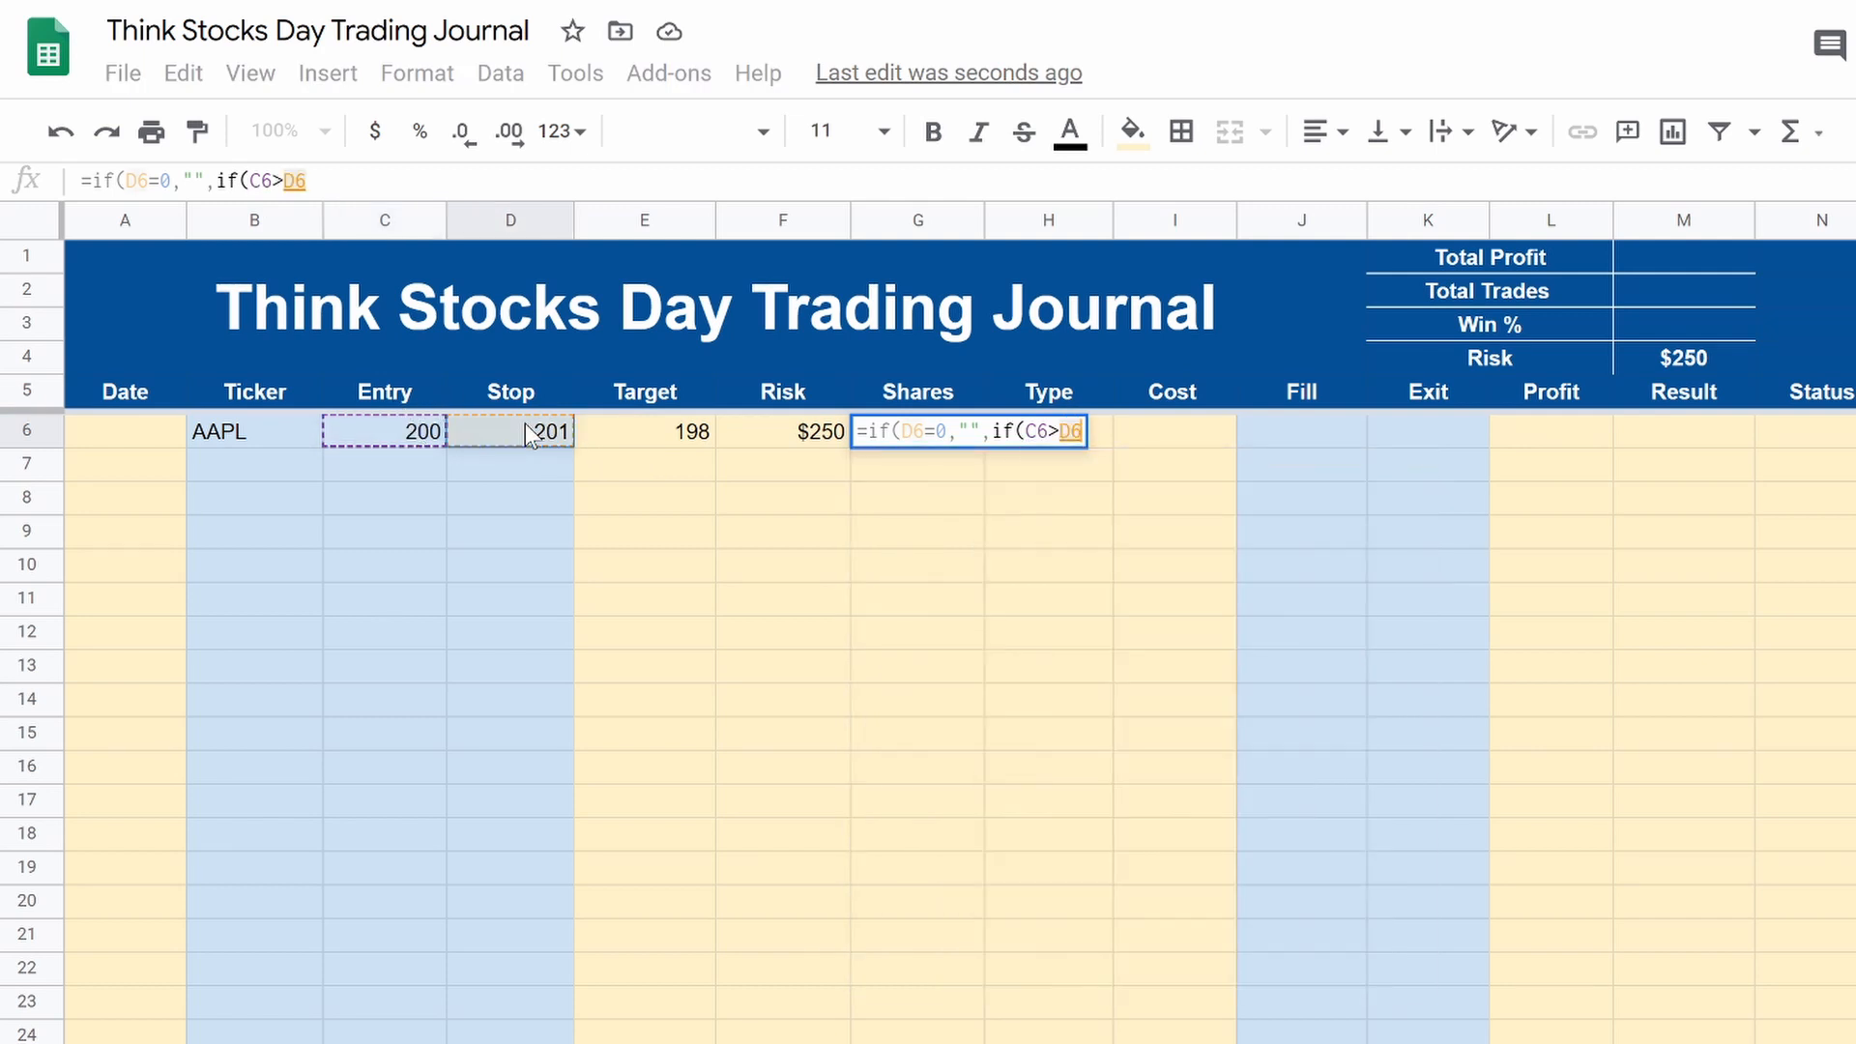
pyautogui.write(',')
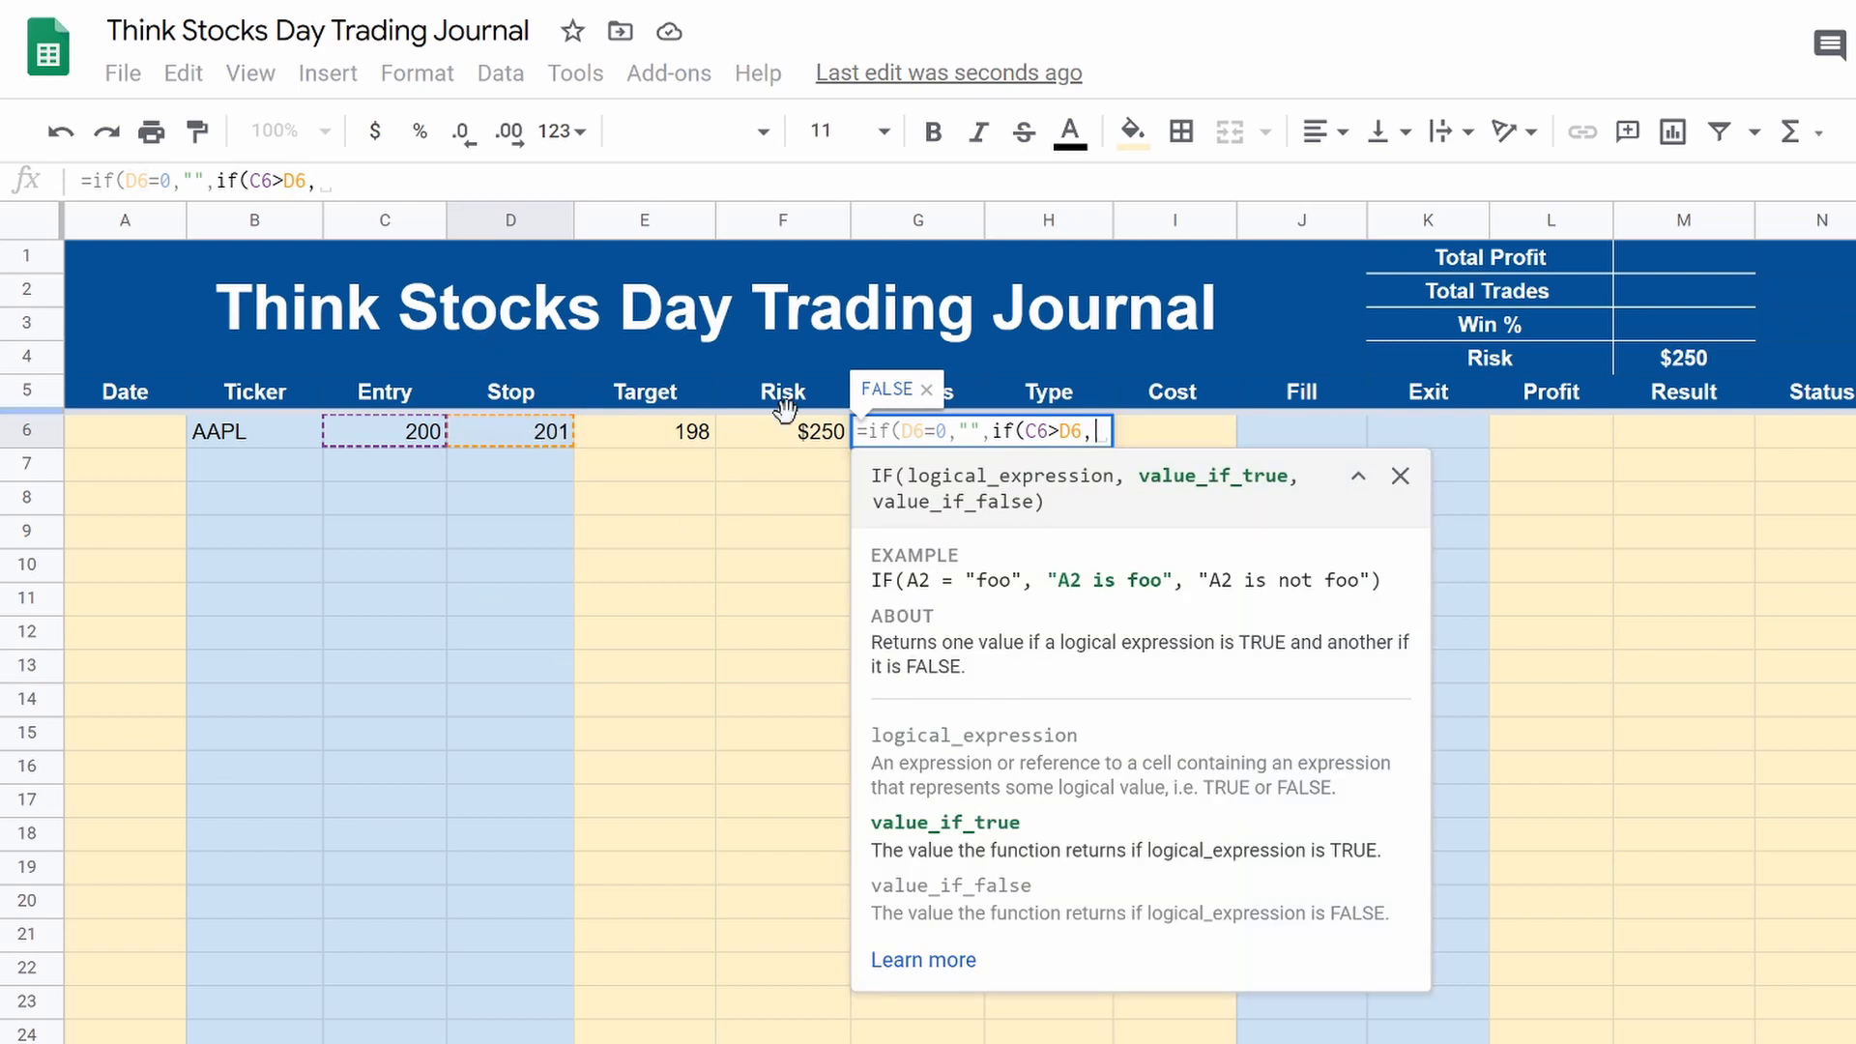
# Step: Enter the true result of the nested IF in G6 as risk divided by entry minus stop, F6/(C6-D6)
pyautogui.click(799, 437)
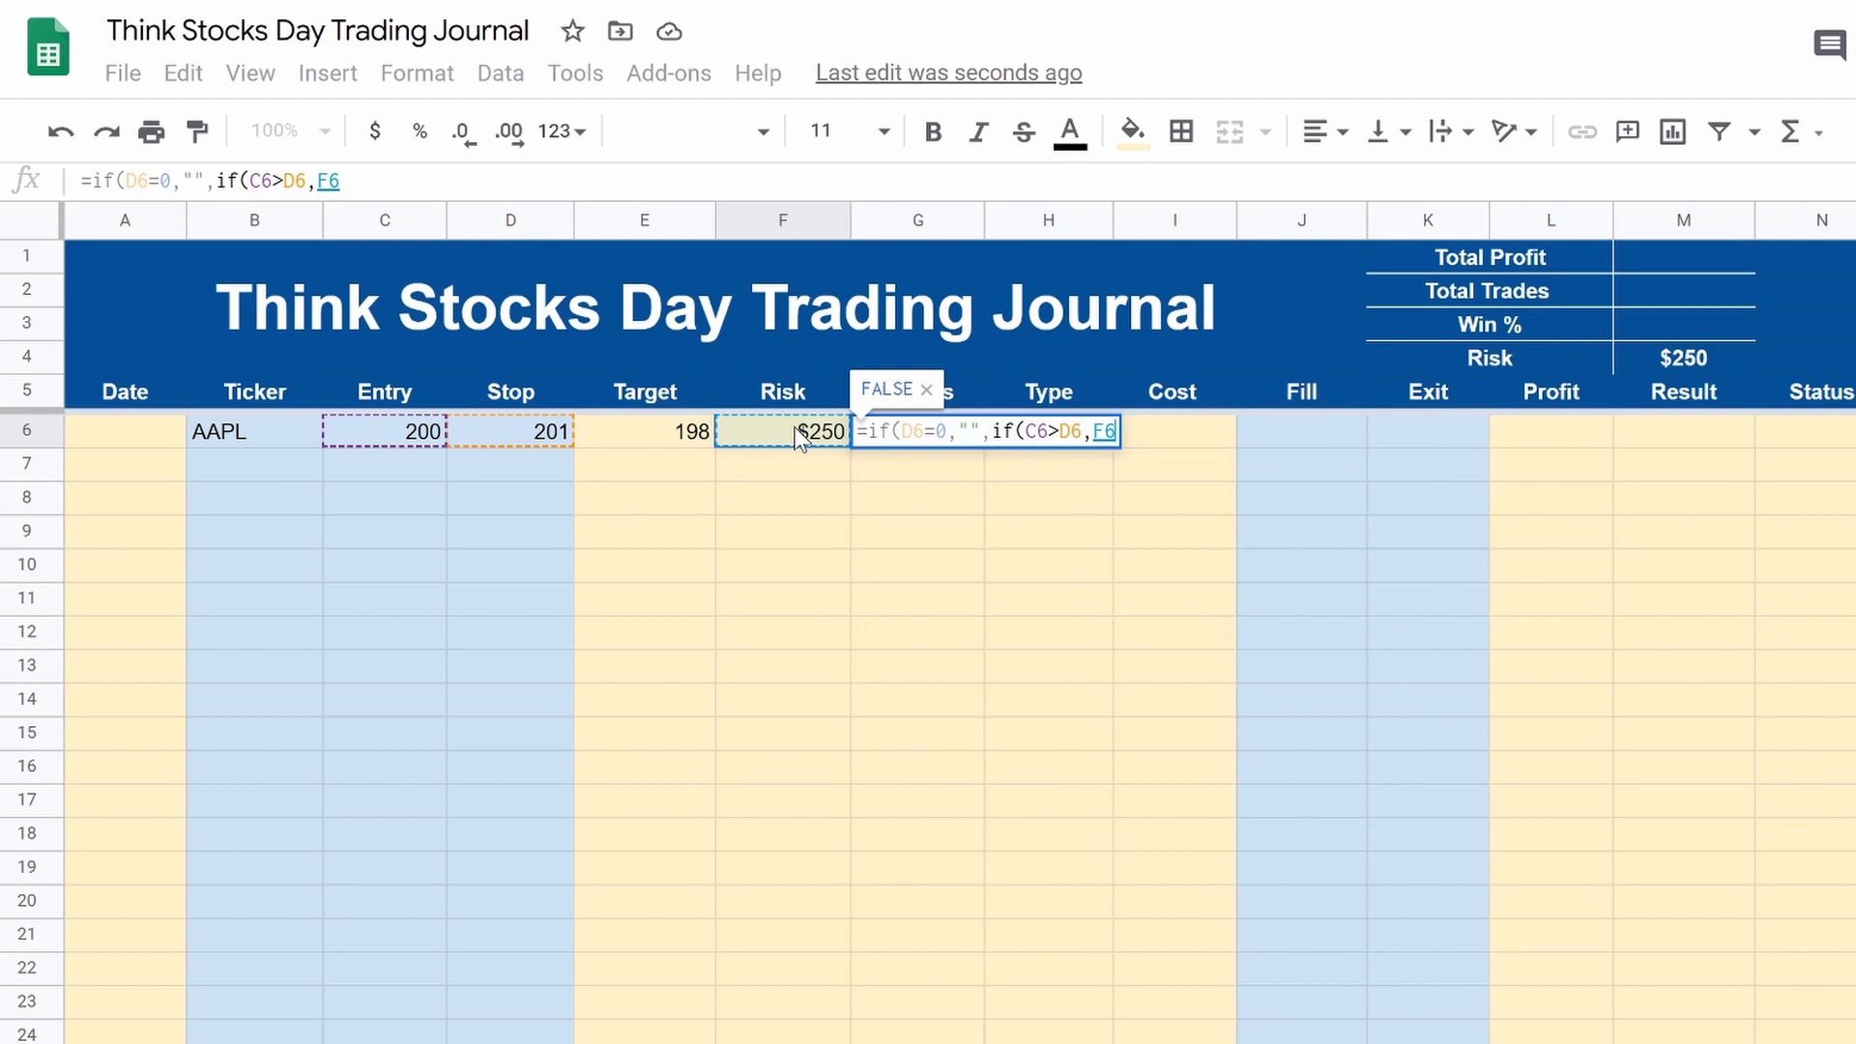
pyautogui.write('/(')
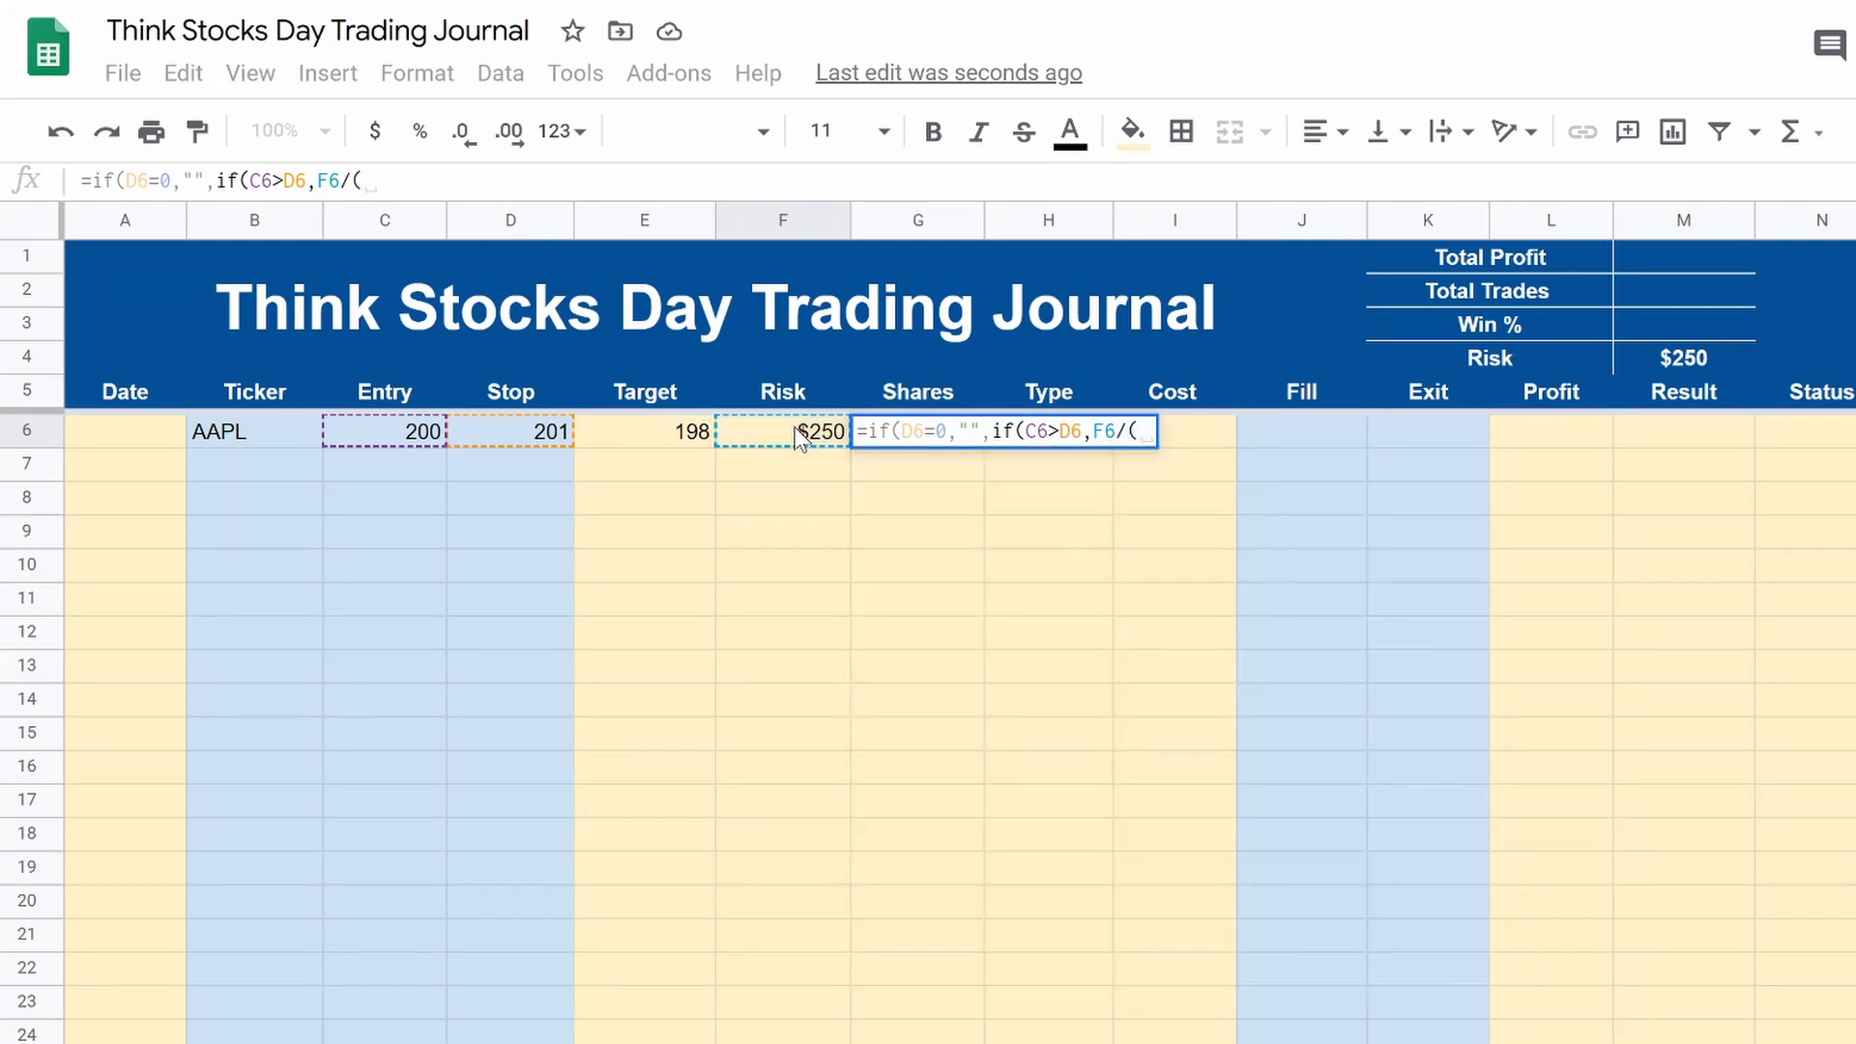
pyautogui.click(390, 442)
pyautogui.write('-')
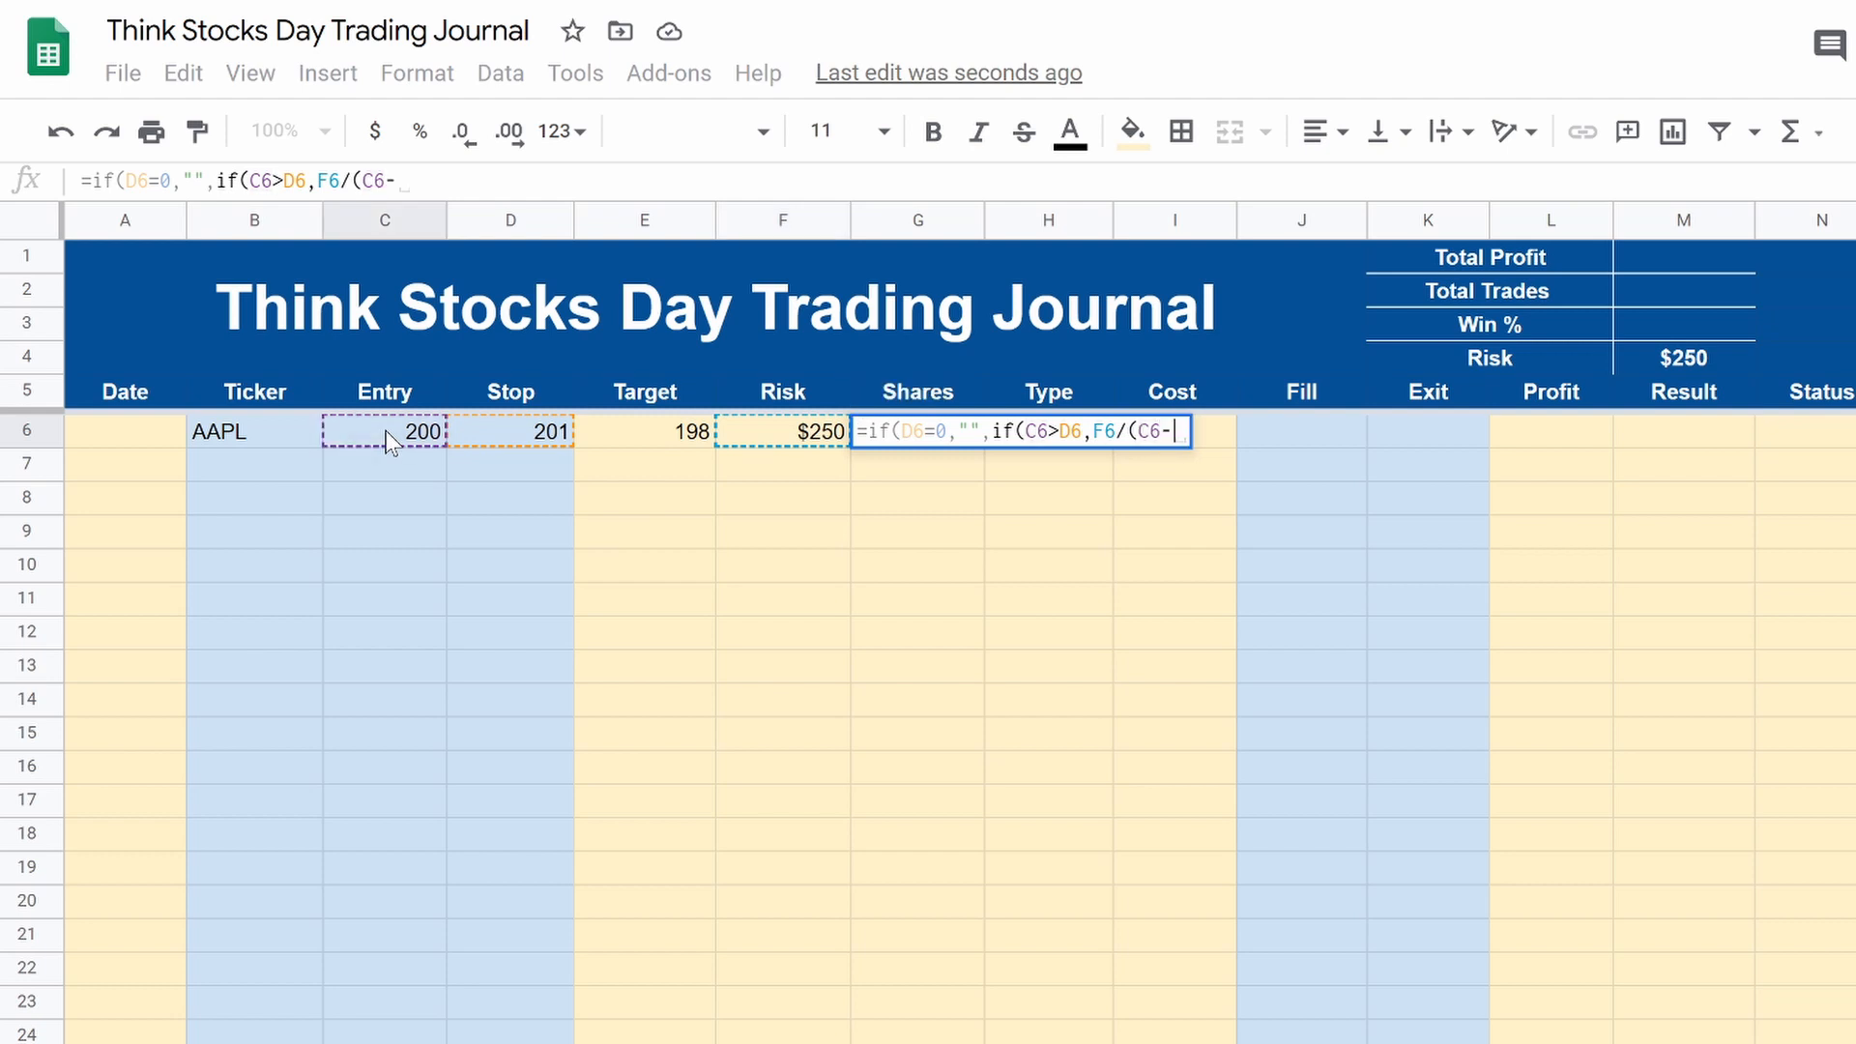
pyautogui.click(546, 440)
pyautogui.write(')')
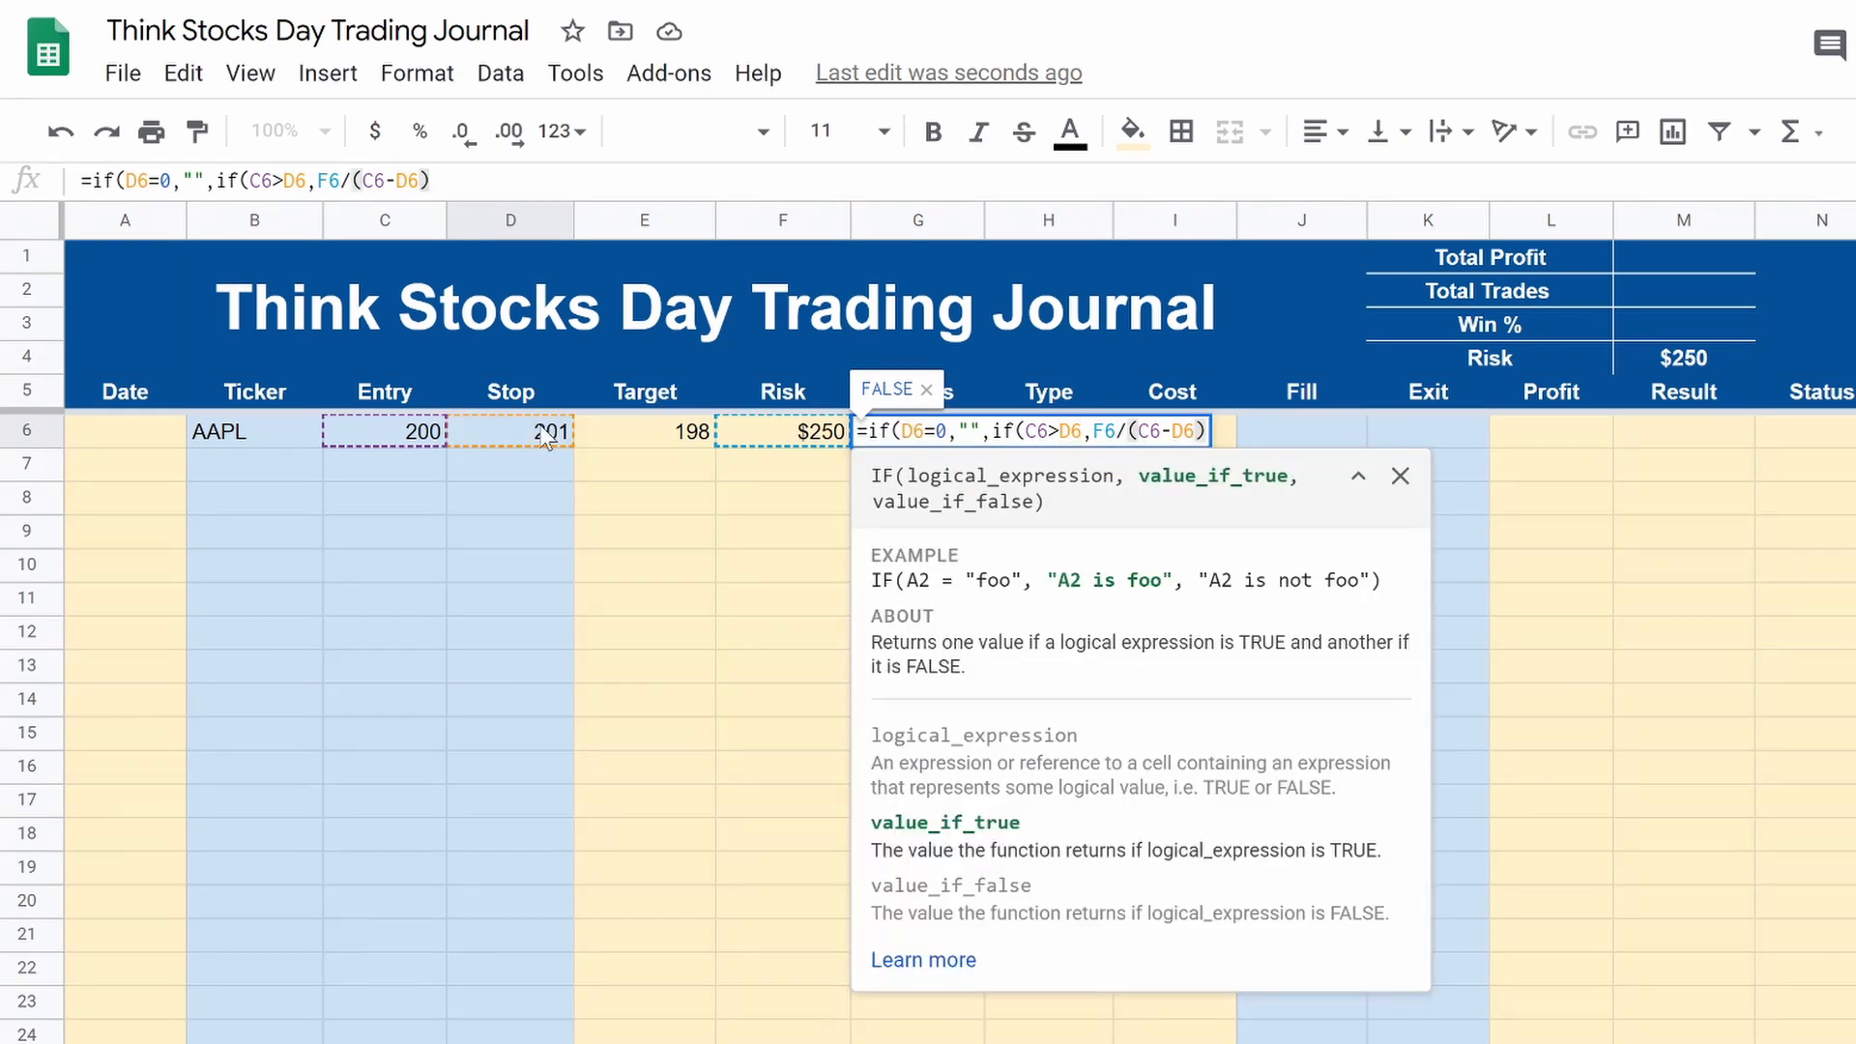
pyautogui.write(',')
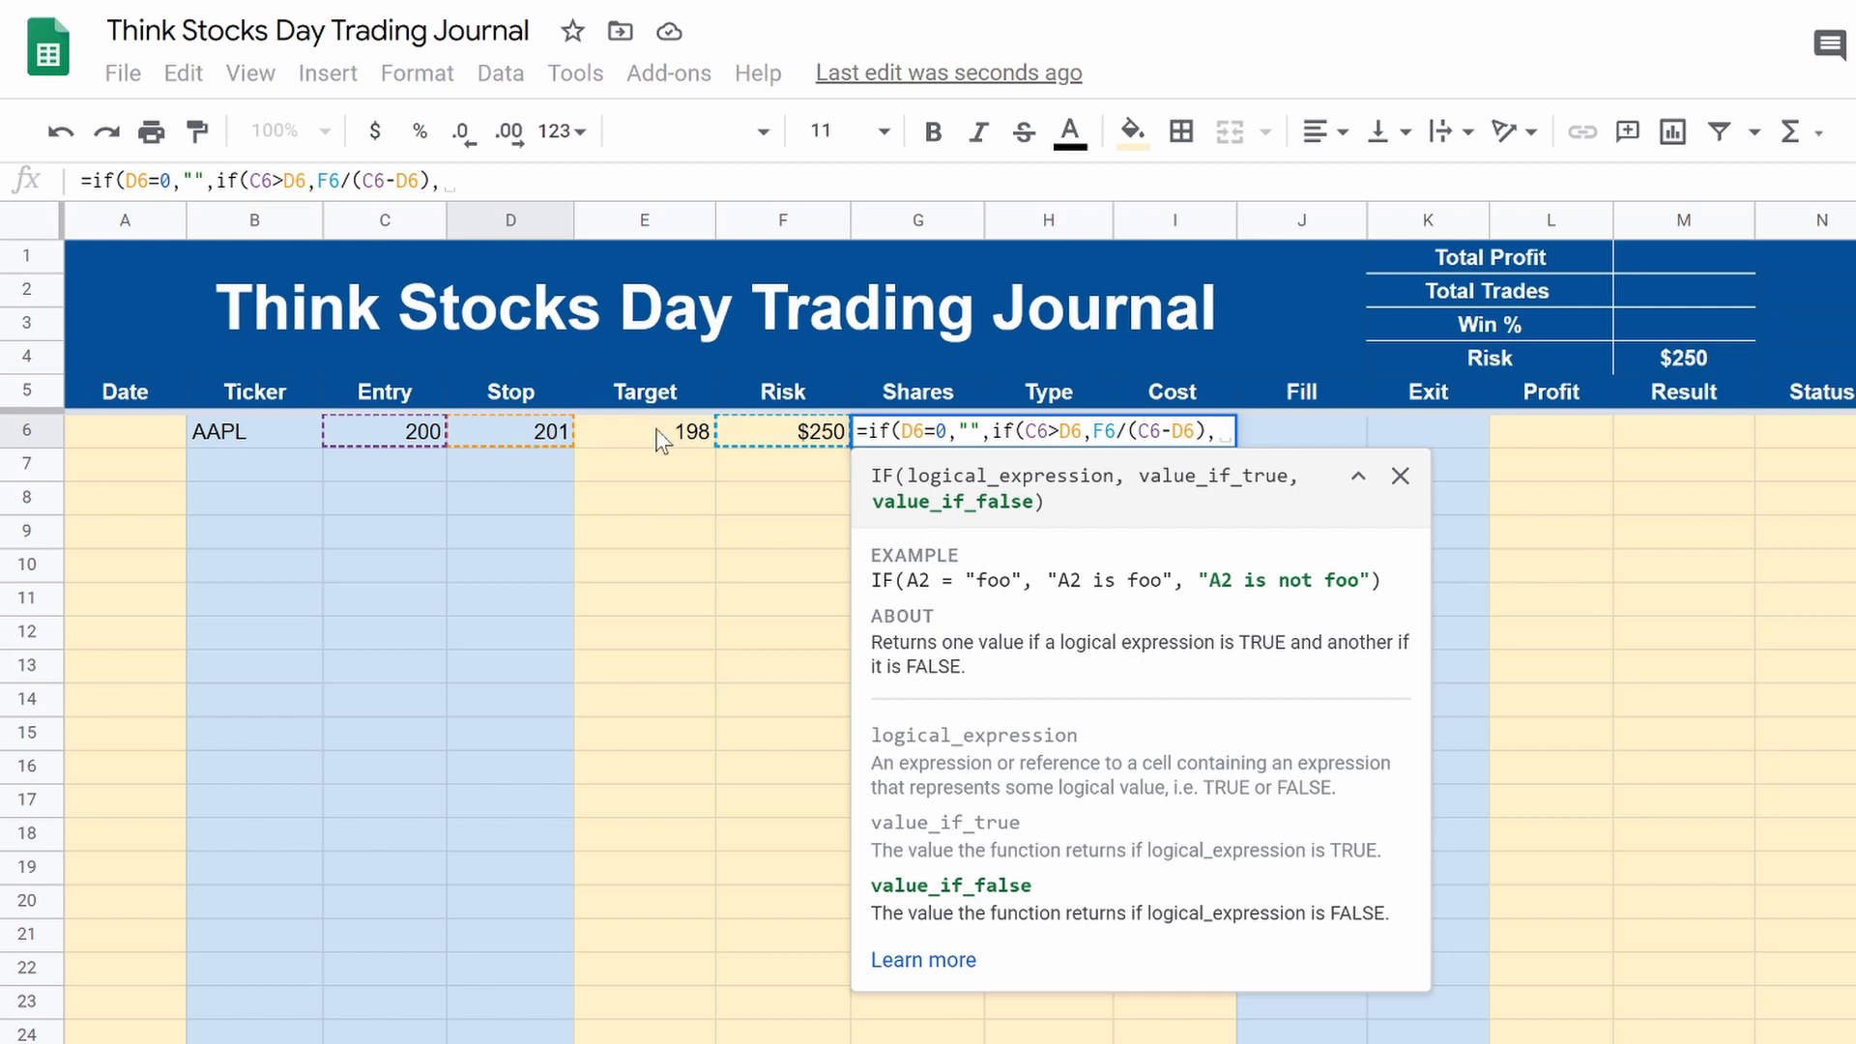
# Step: Complete the G6 formula with the false result F6/(D6-C6), close all the parentheses and enter it
pyautogui.click(777, 416)
pyautogui.click(780, 443)
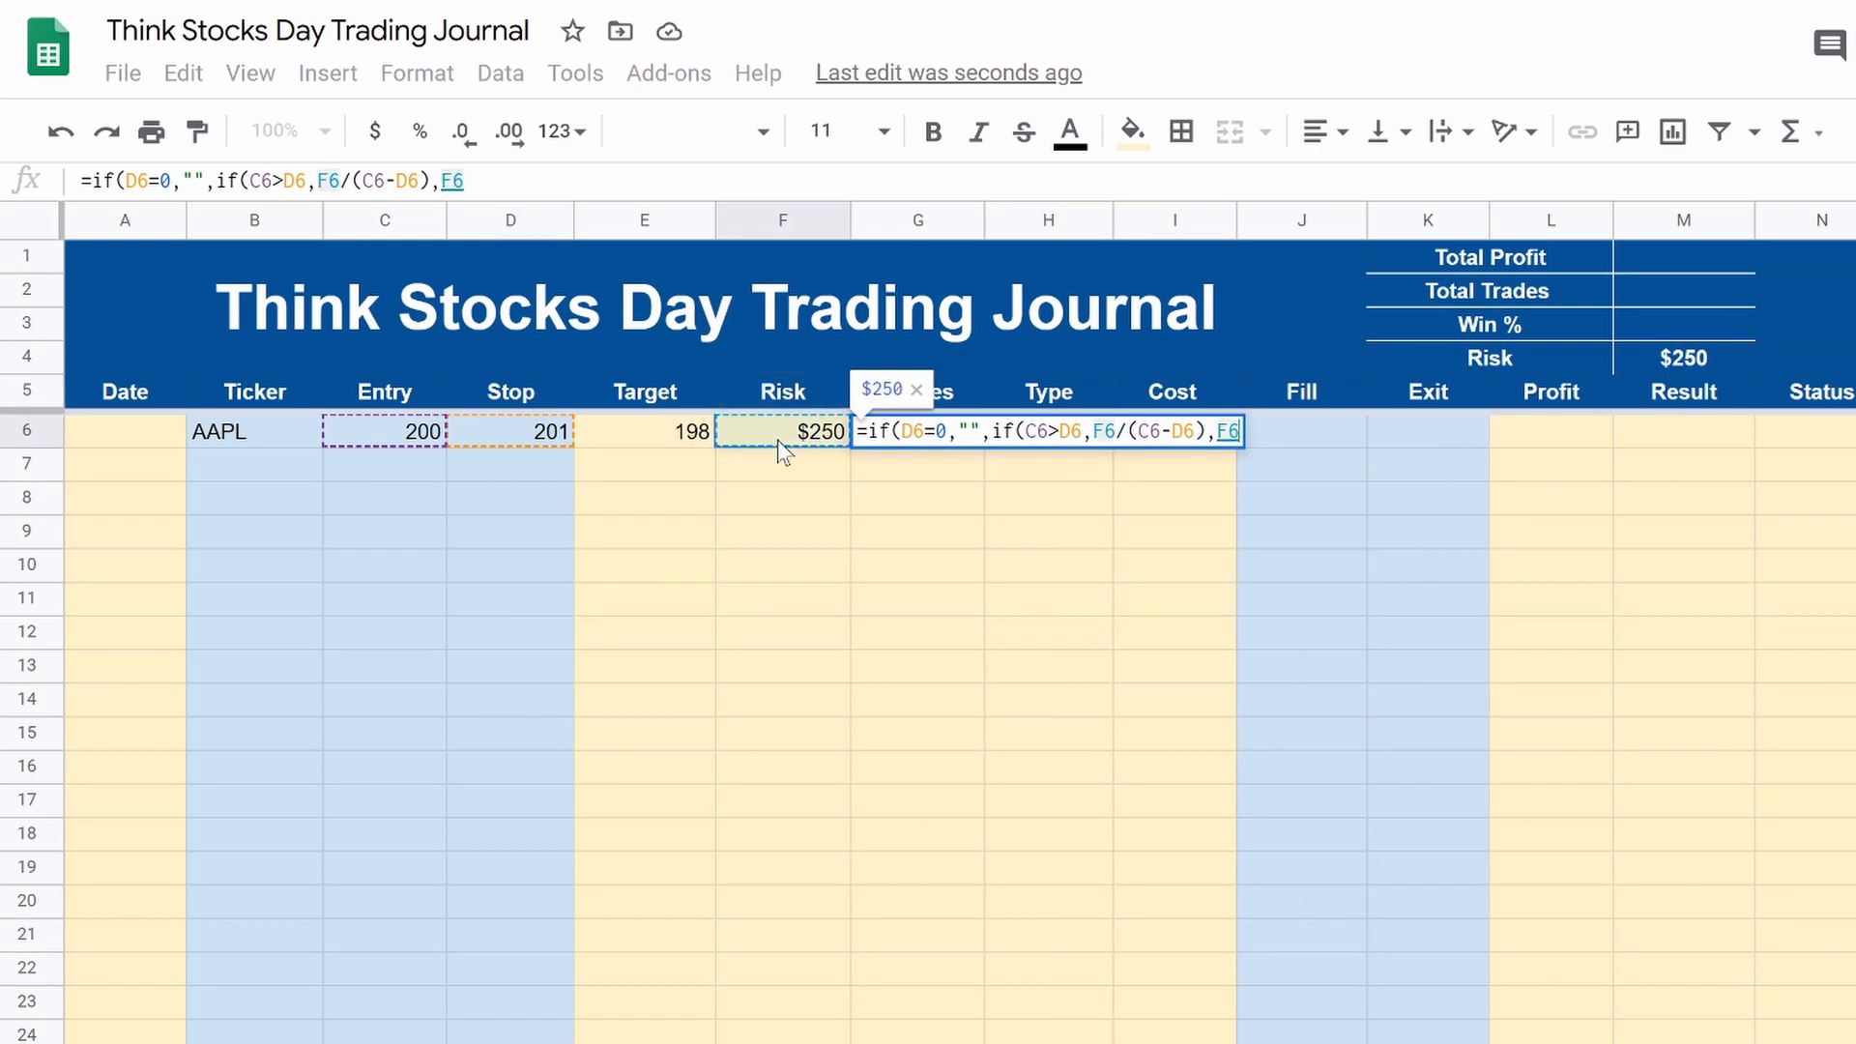
pyautogui.write('/')
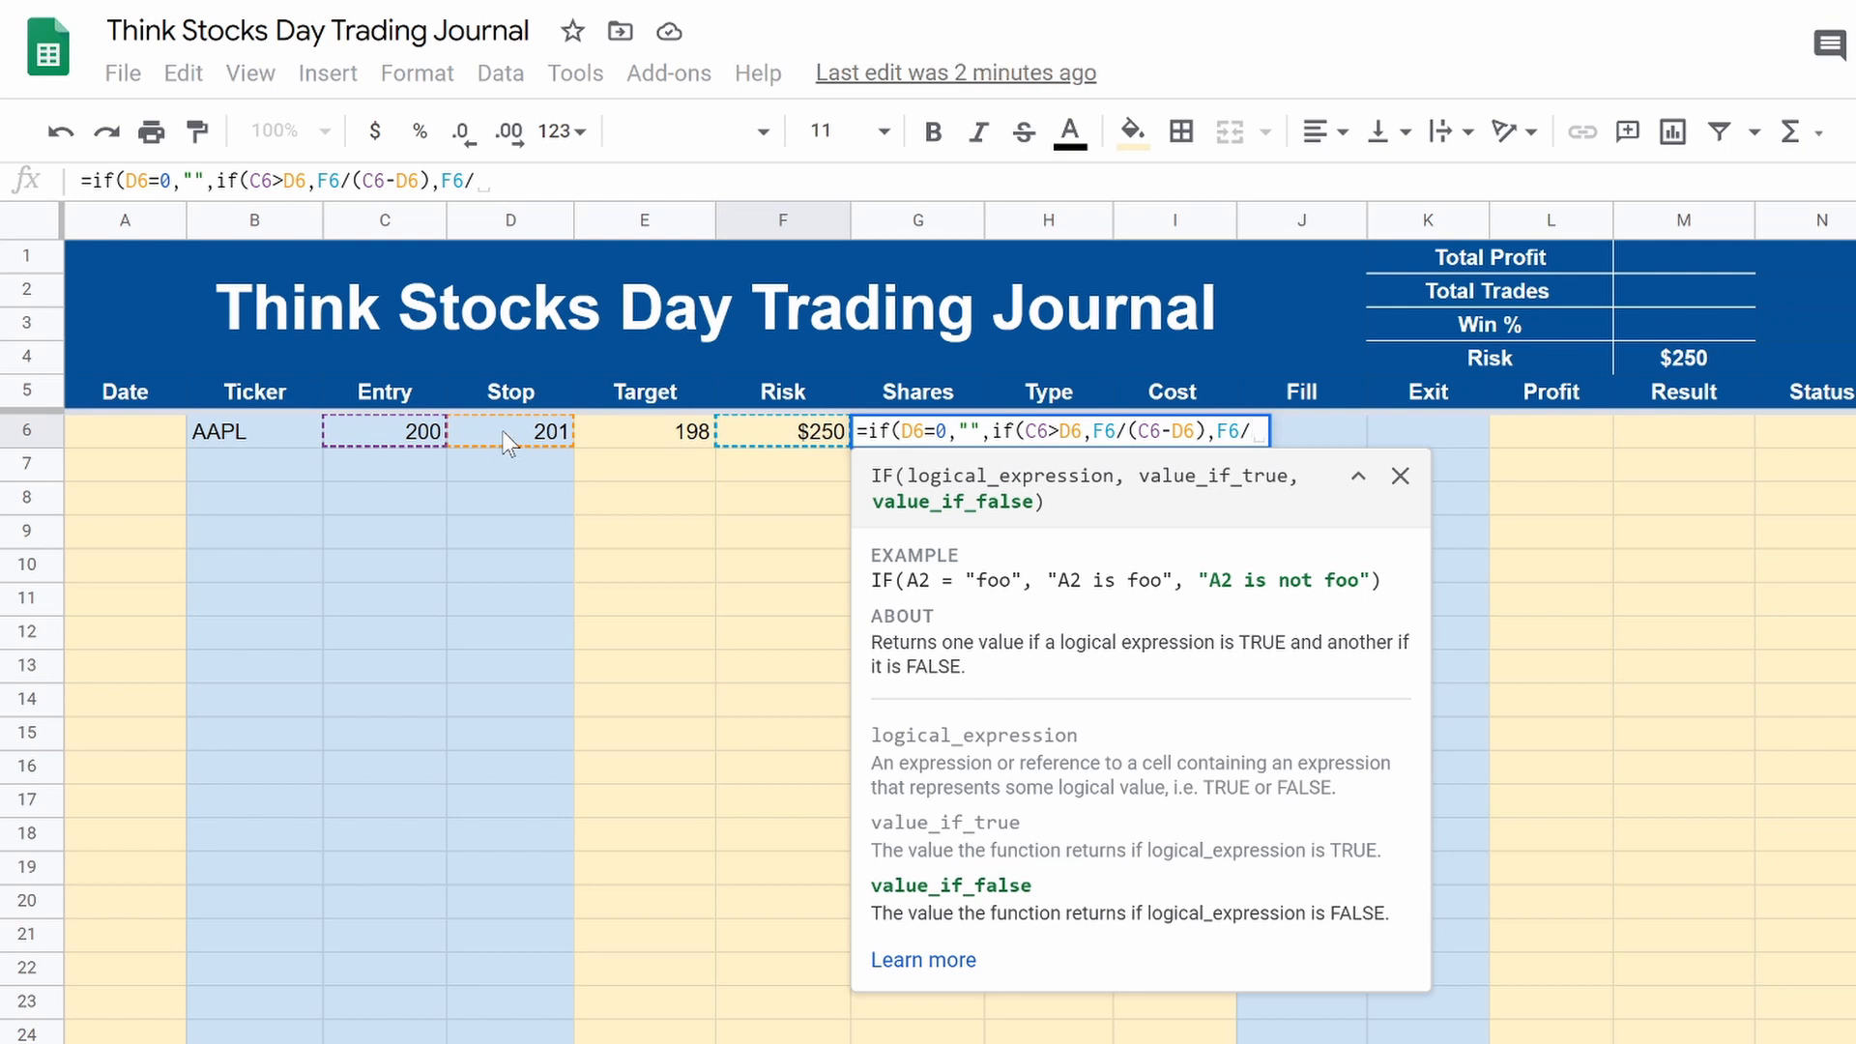
pyautogui.write('(')
pyautogui.click(506, 444)
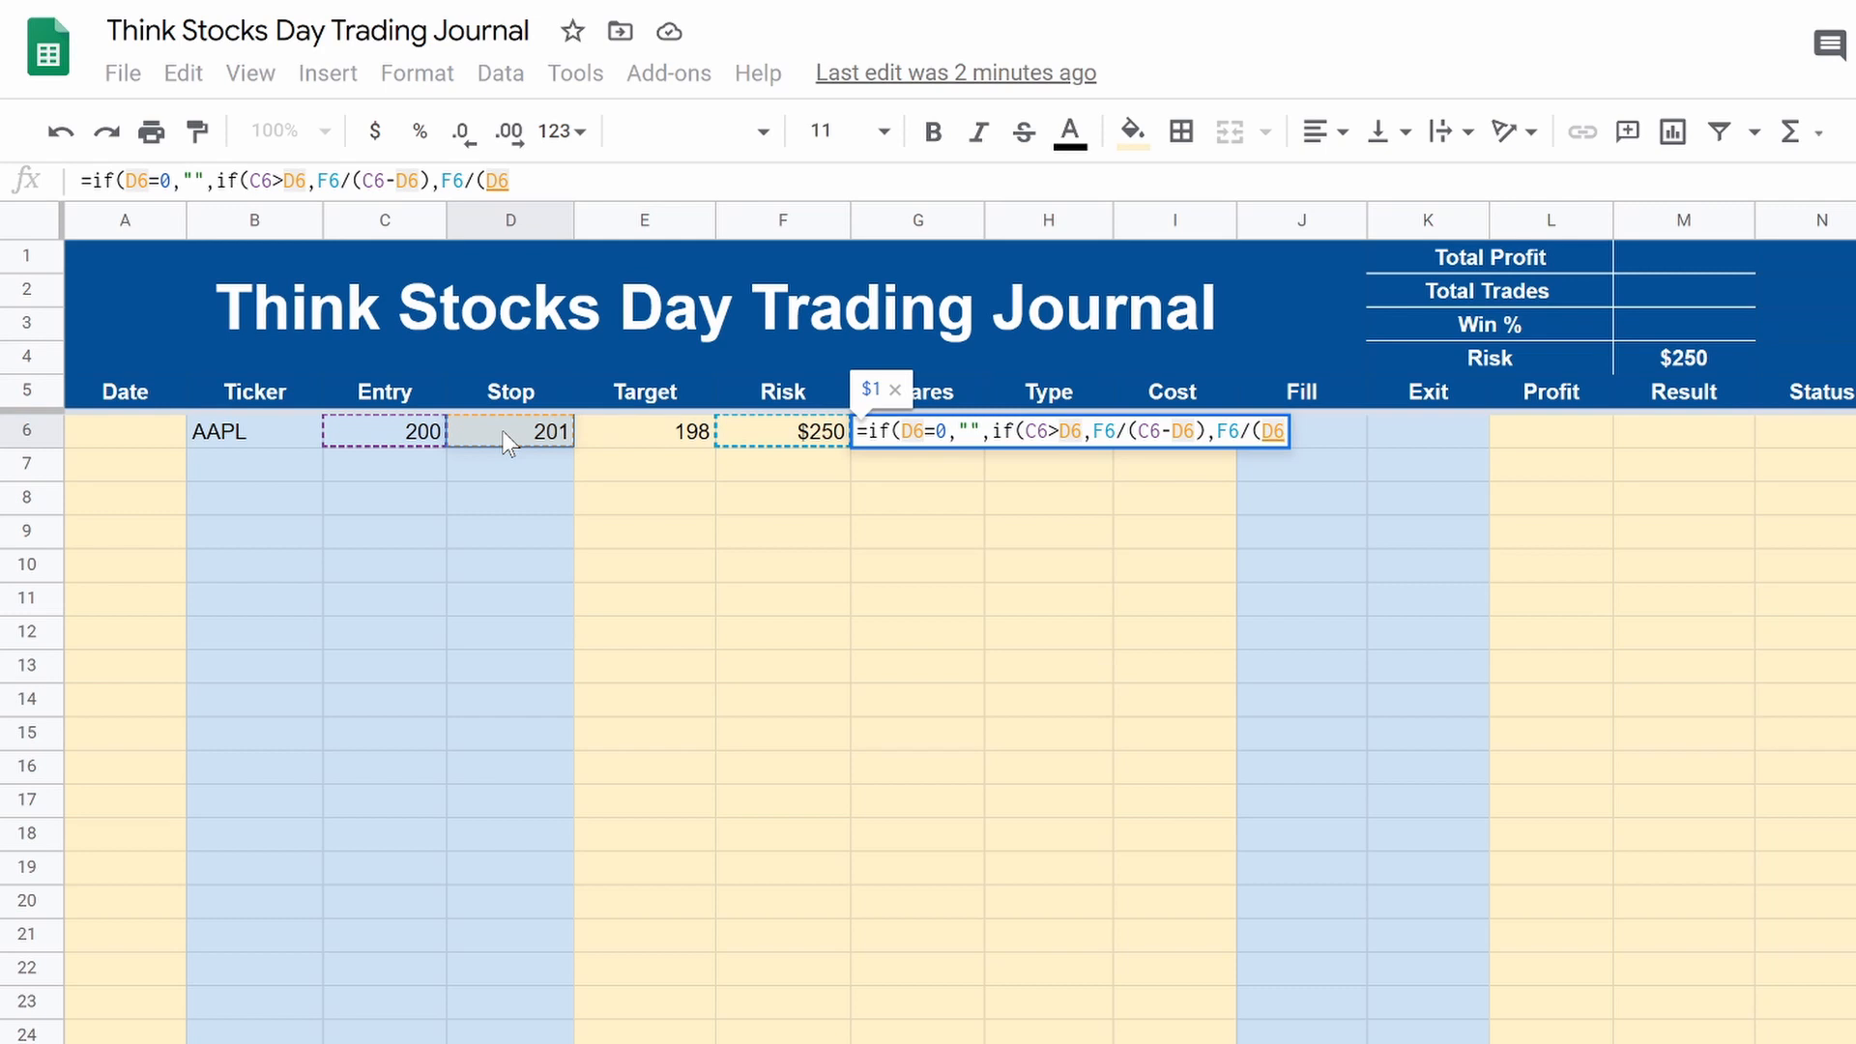
pyautogui.write('-')
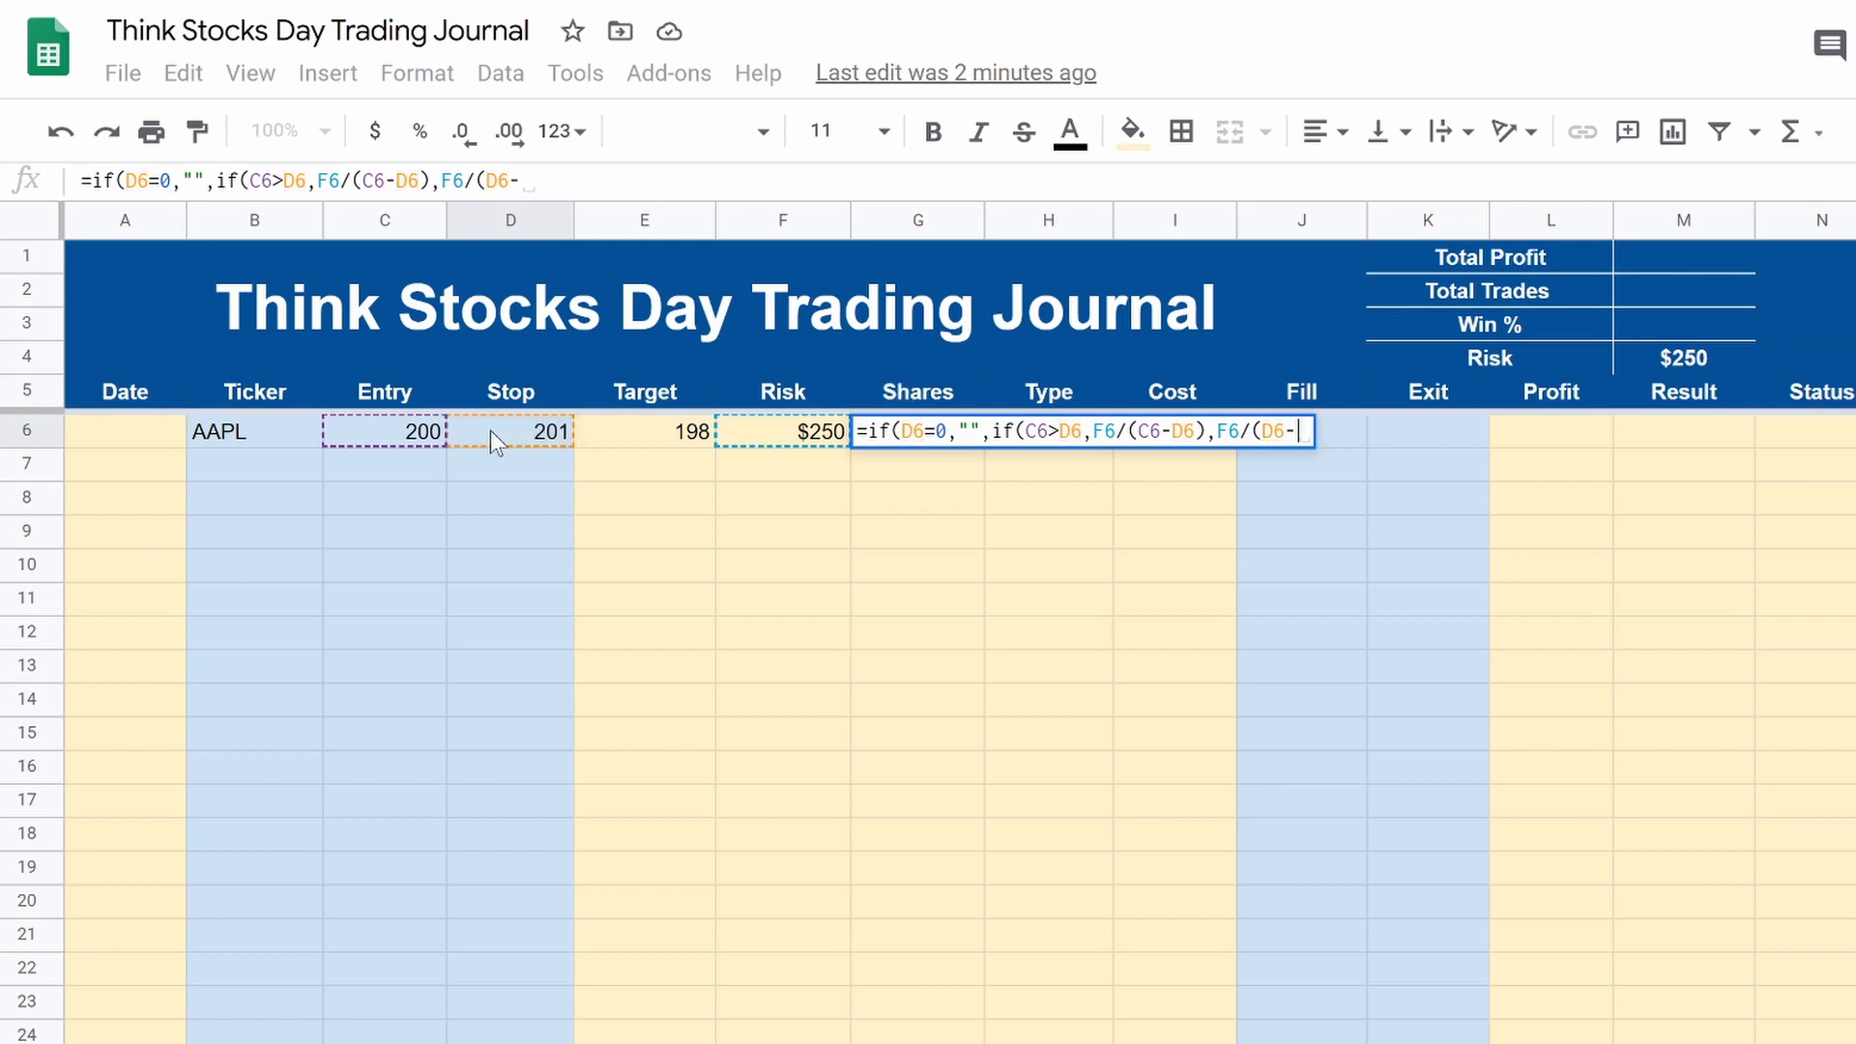
pyautogui.click(402, 431)
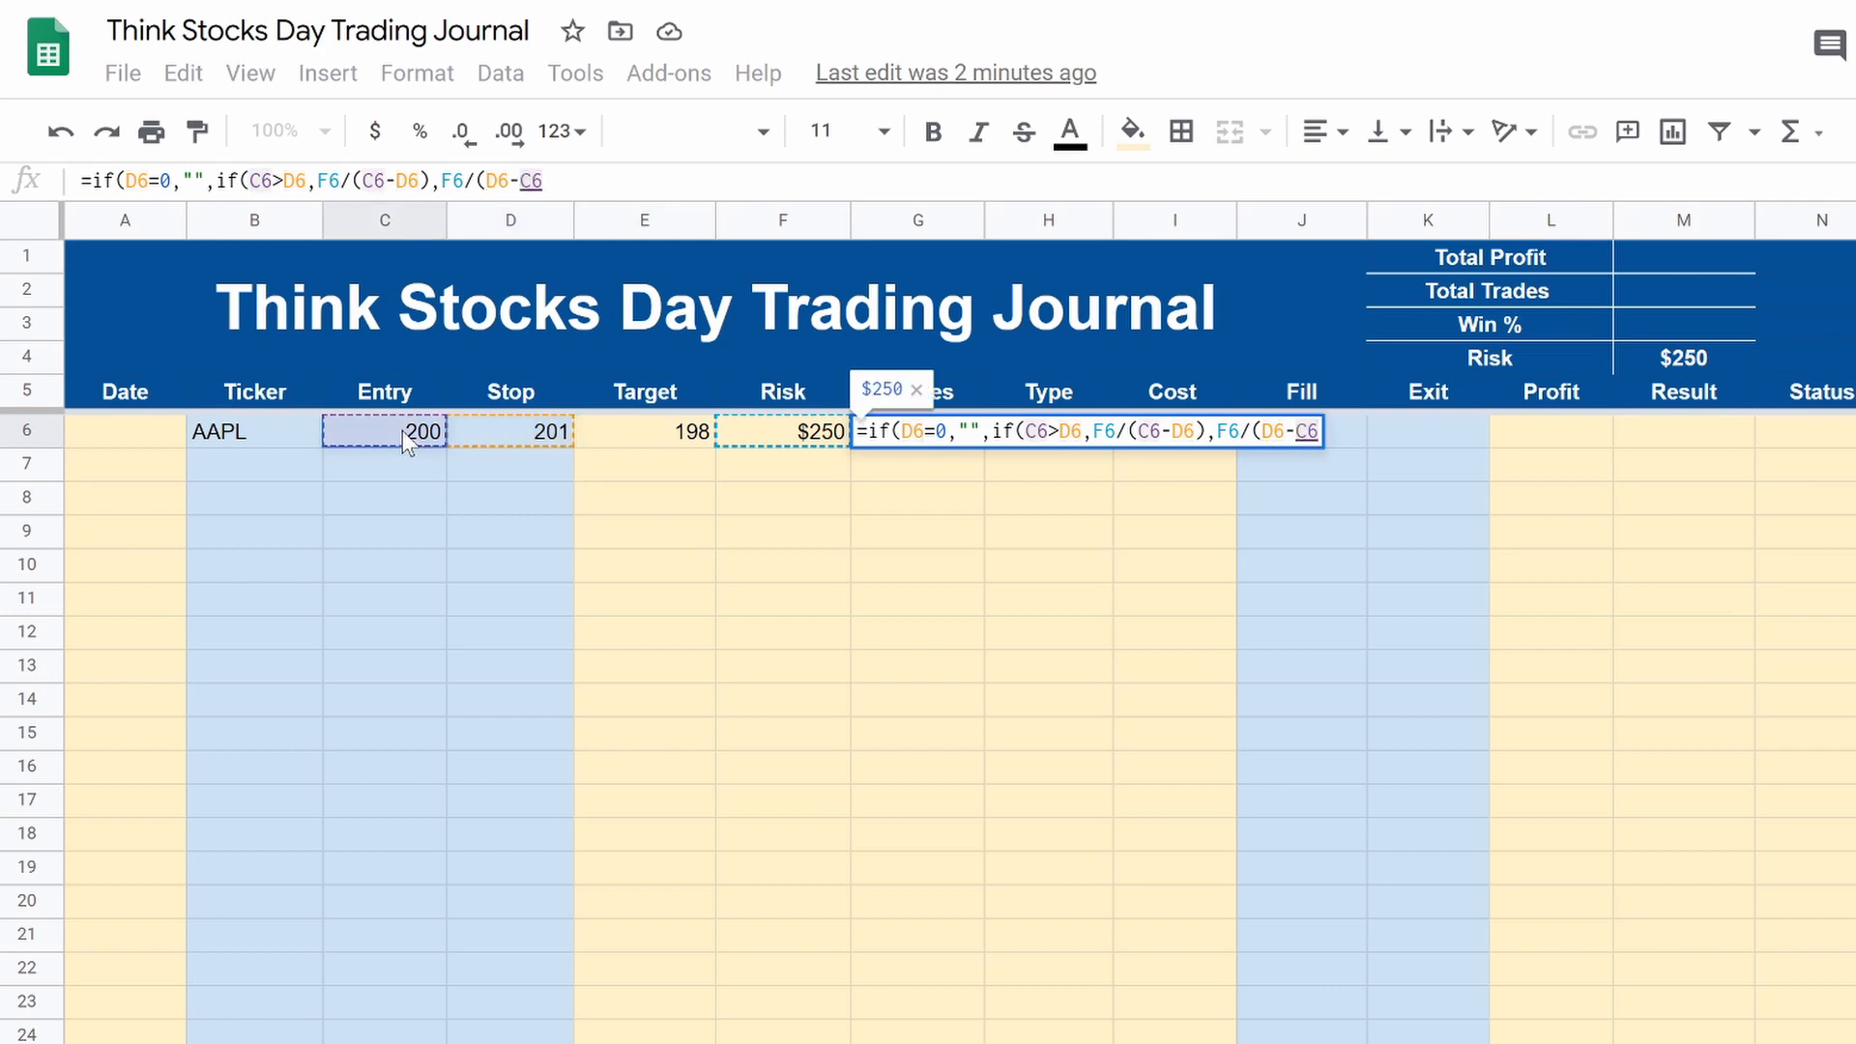
pyautogui.write(')))')
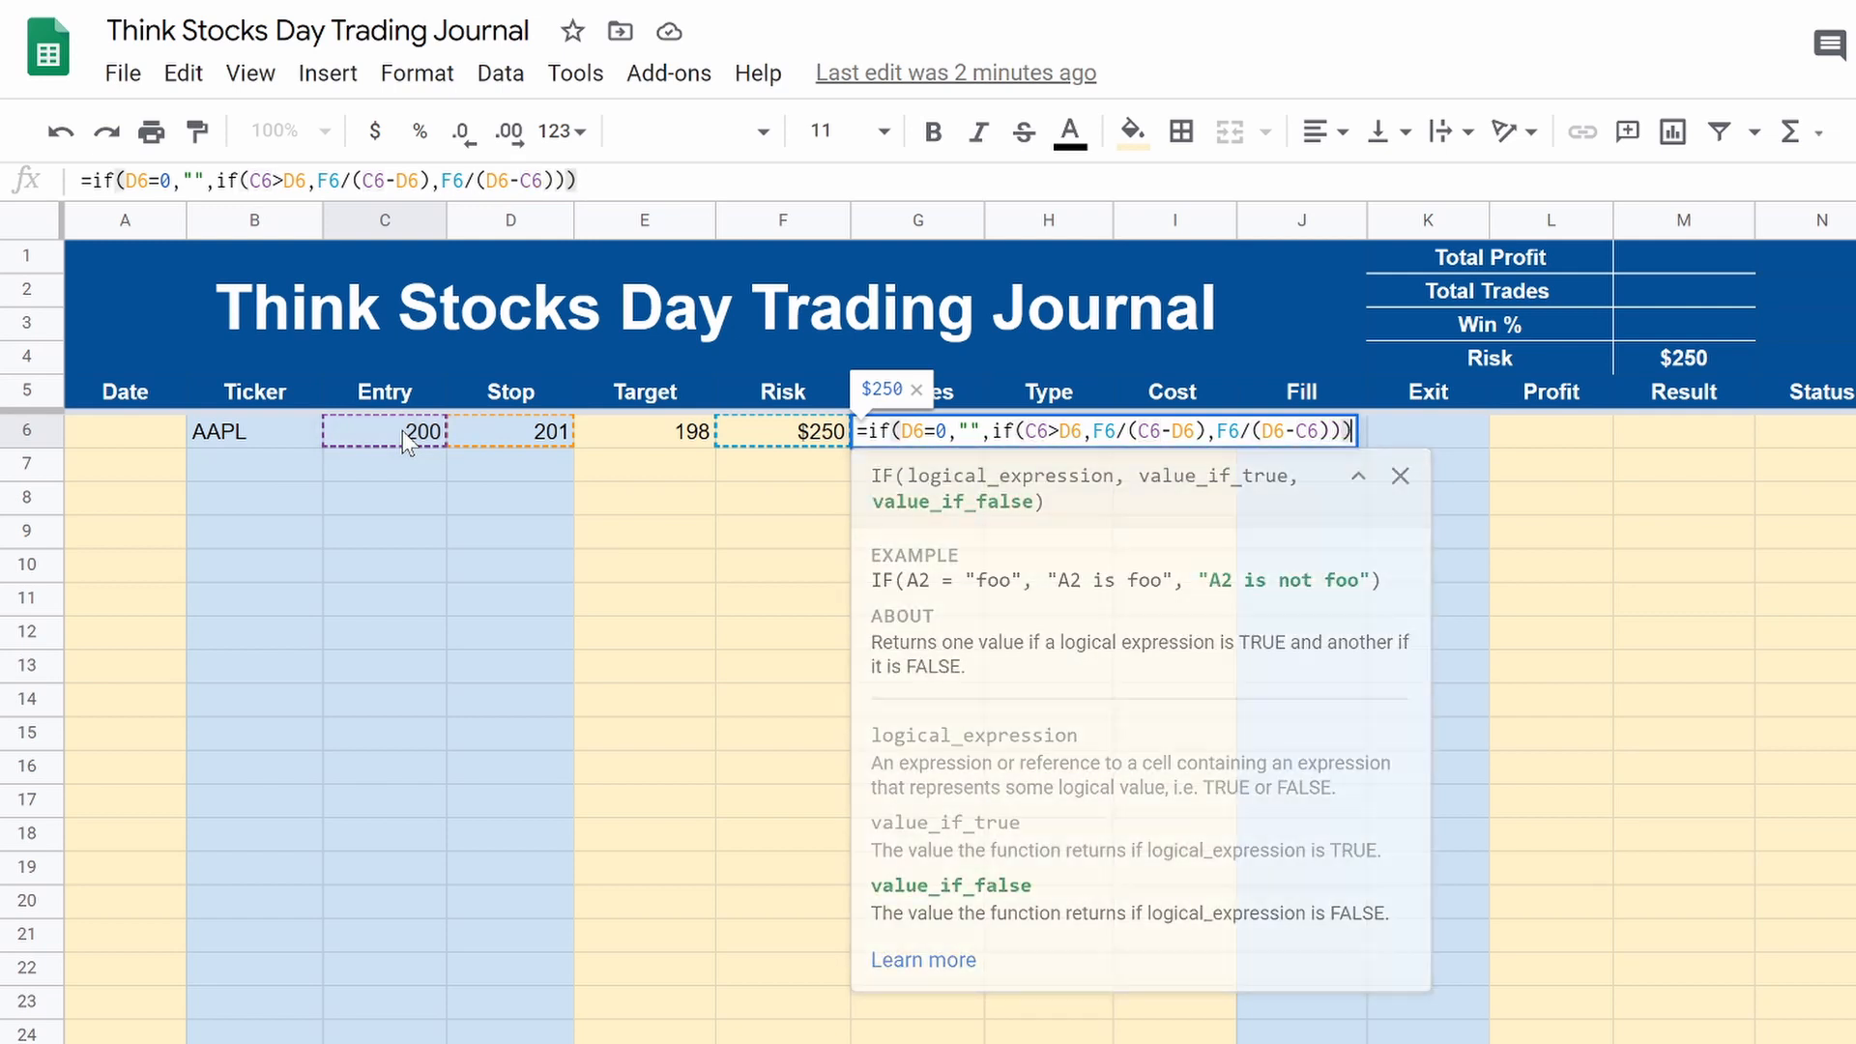
pyautogui.press('Return')
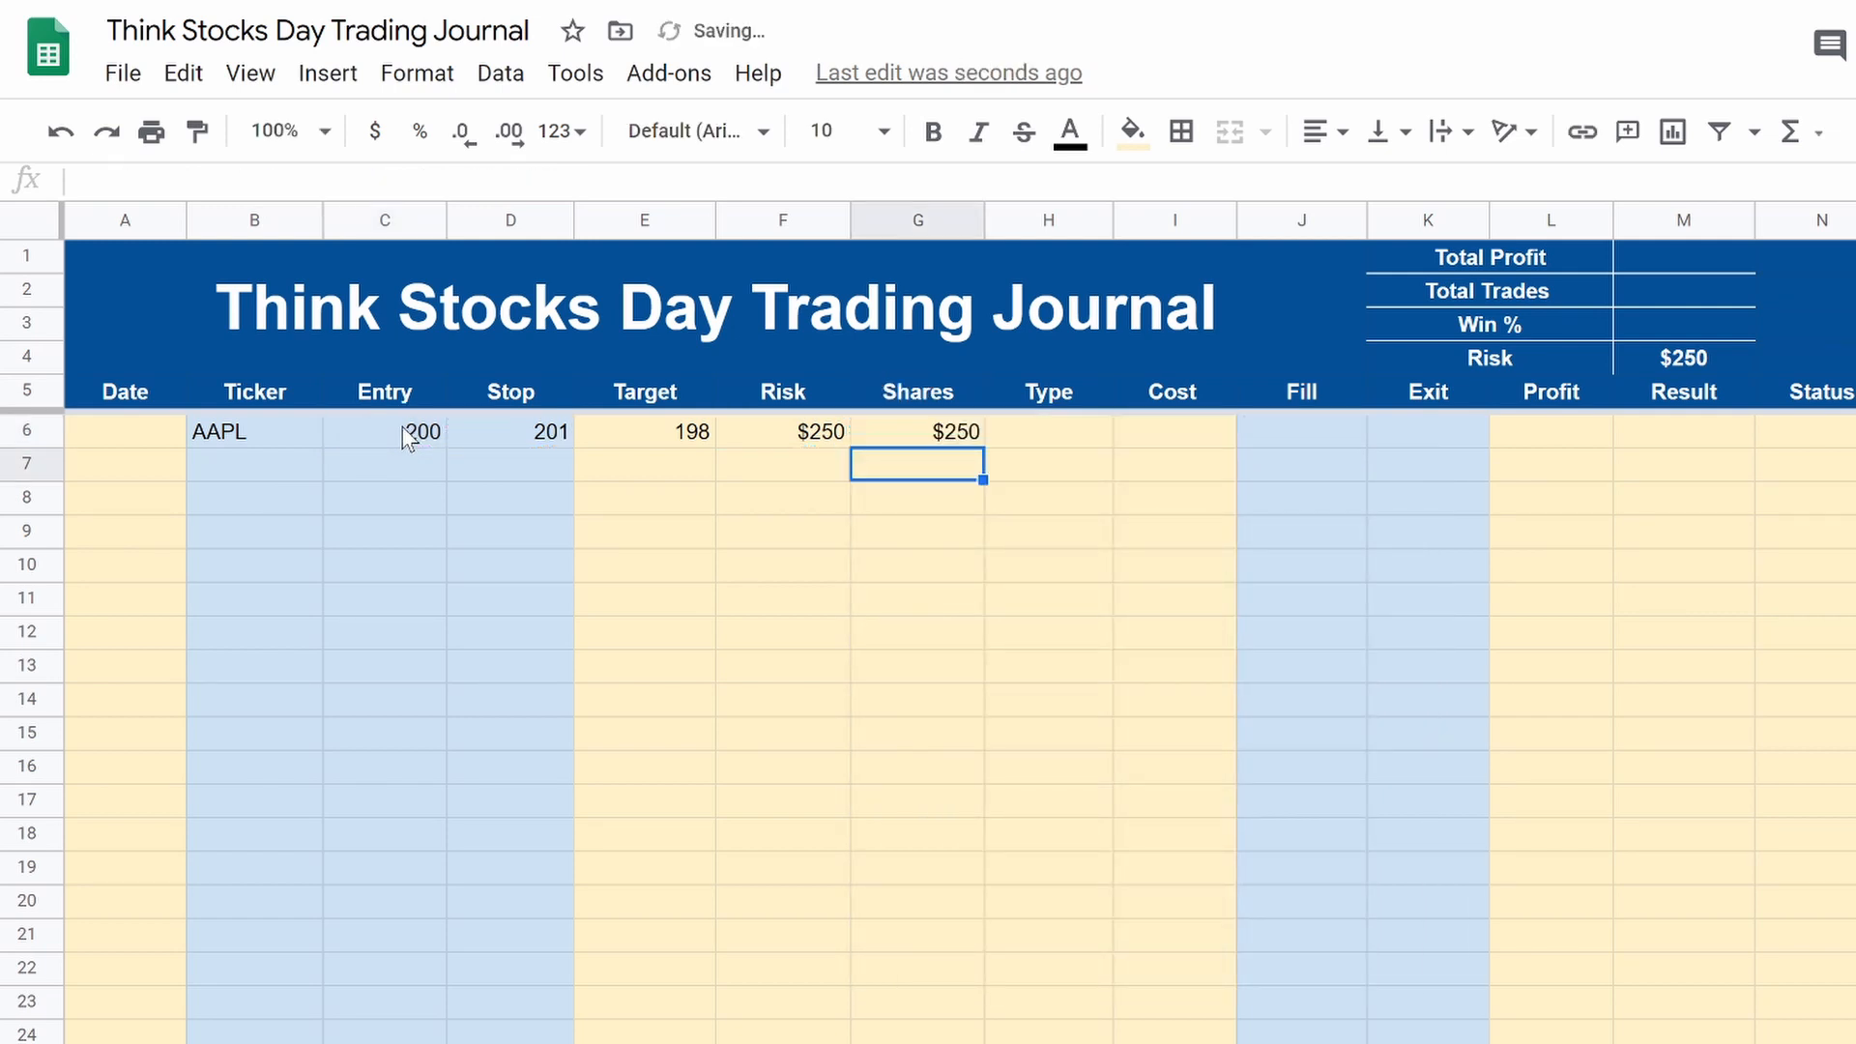
# Step: Format the Shares cell G6 as a plain number with no decimal places
pyautogui.click(1029, 435)
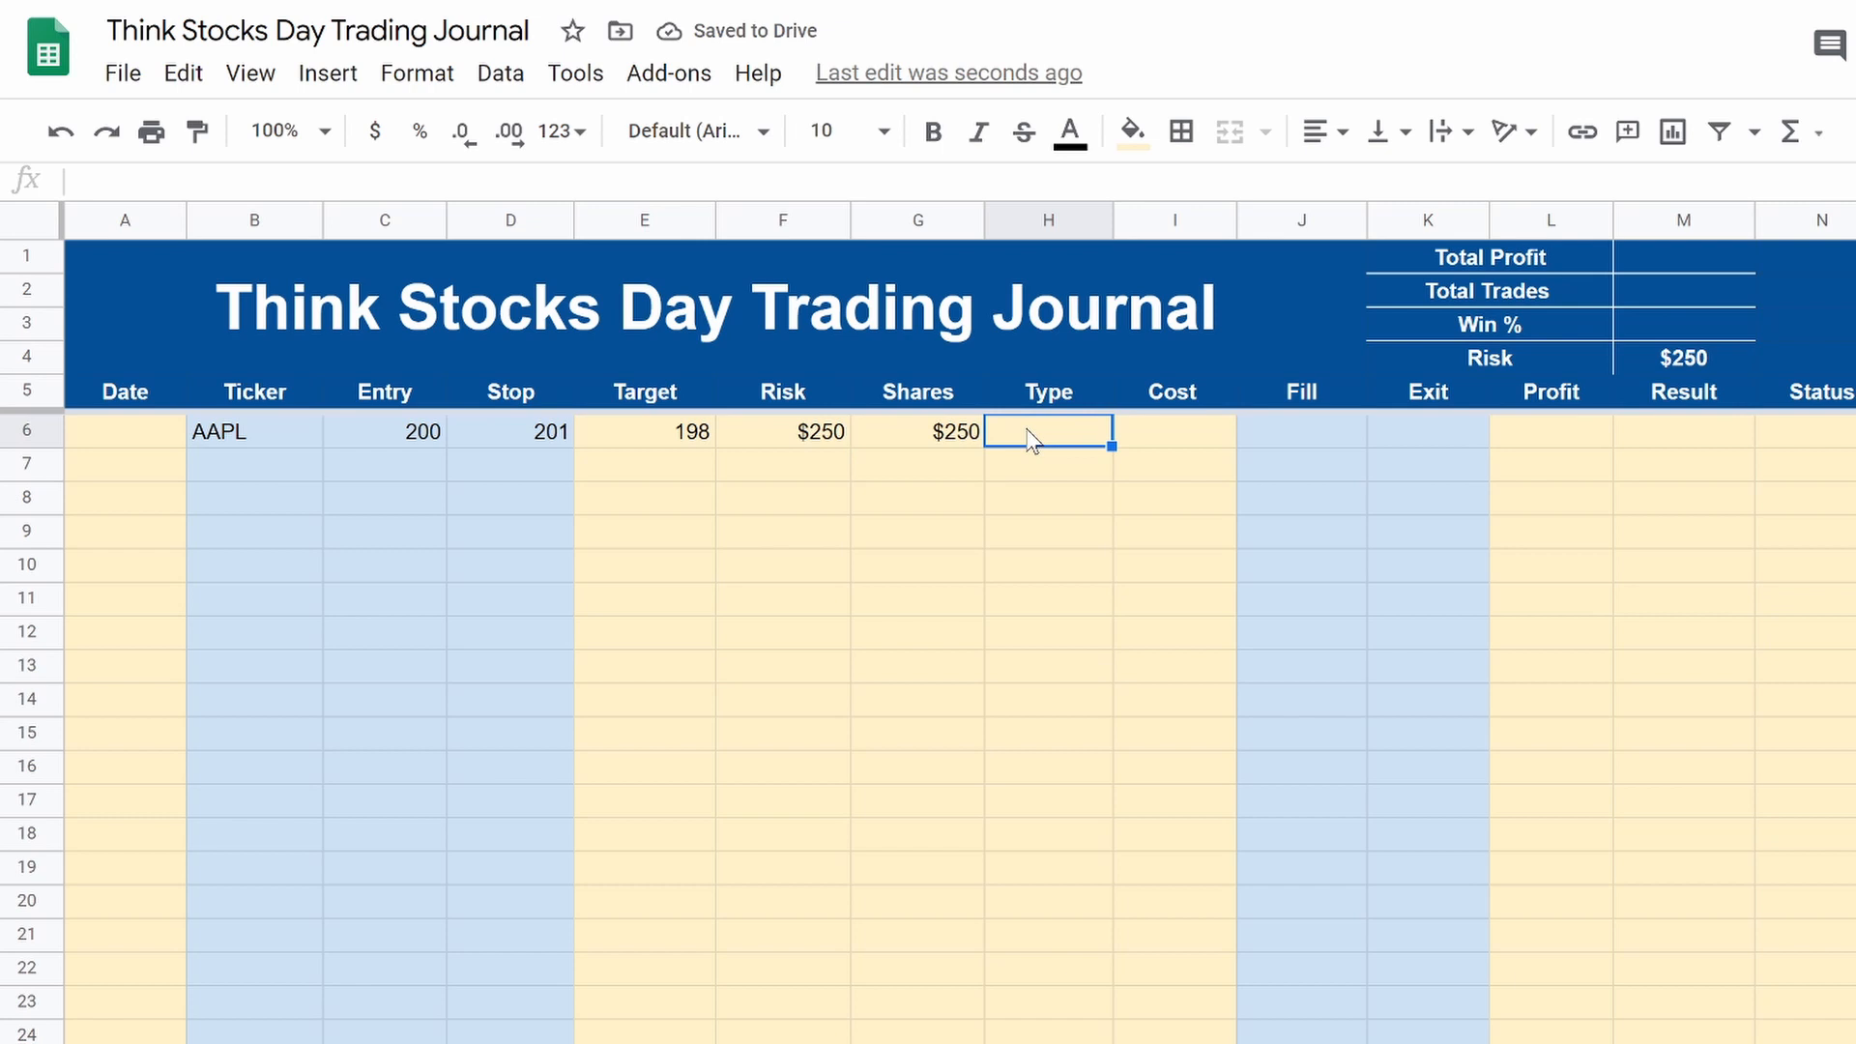
pyautogui.click(889, 438)
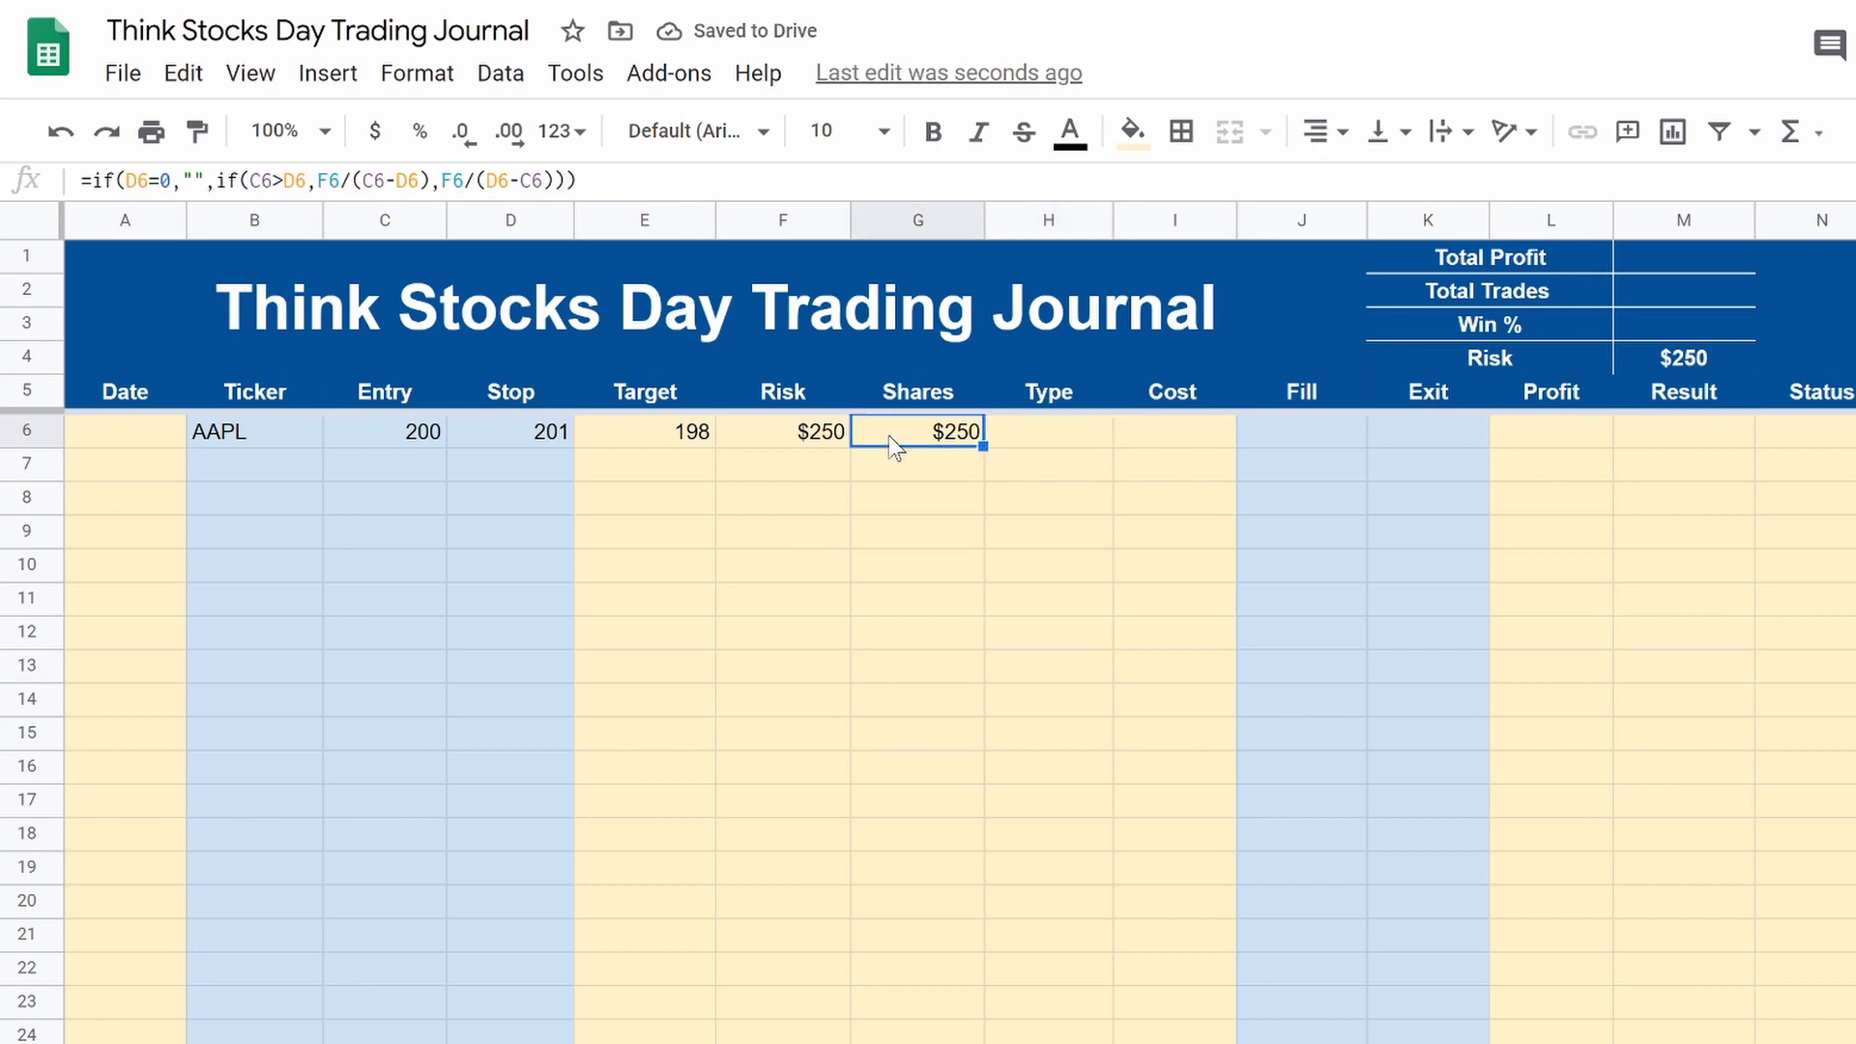
pyautogui.click(571, 132)
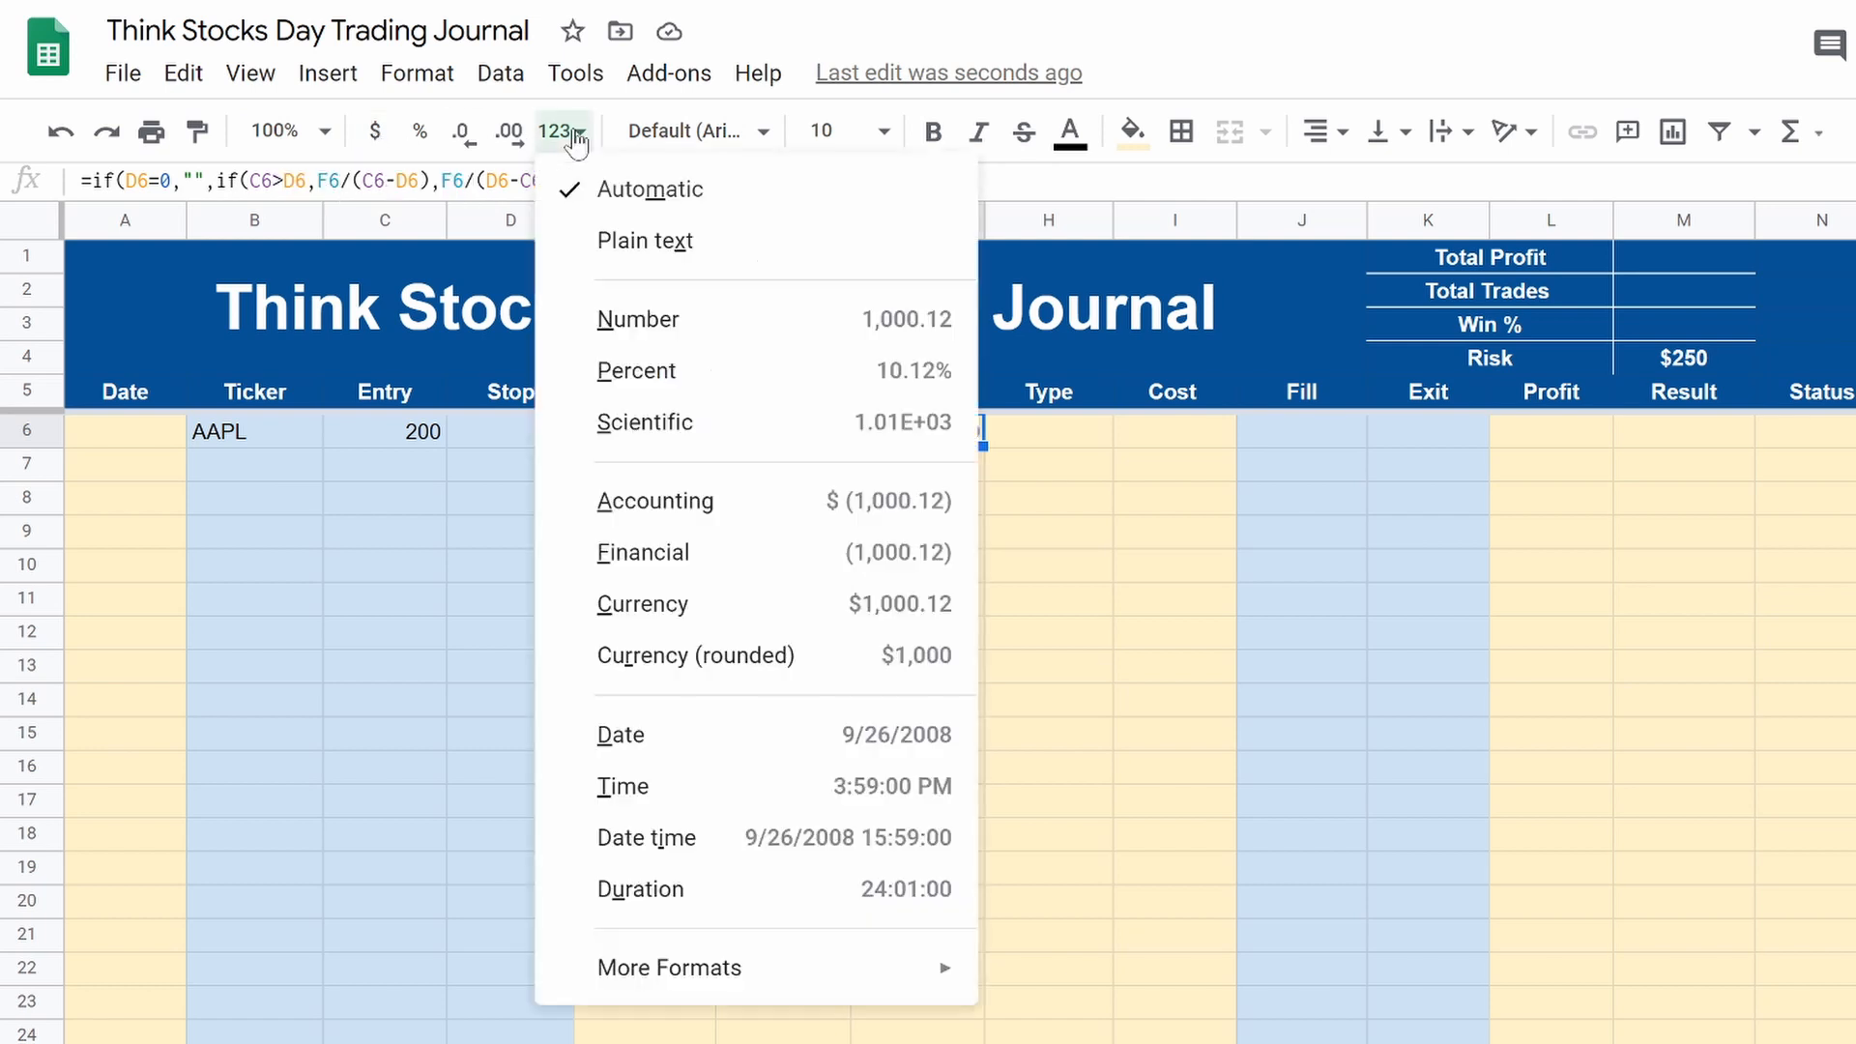
pyautogui.click(670, 327)
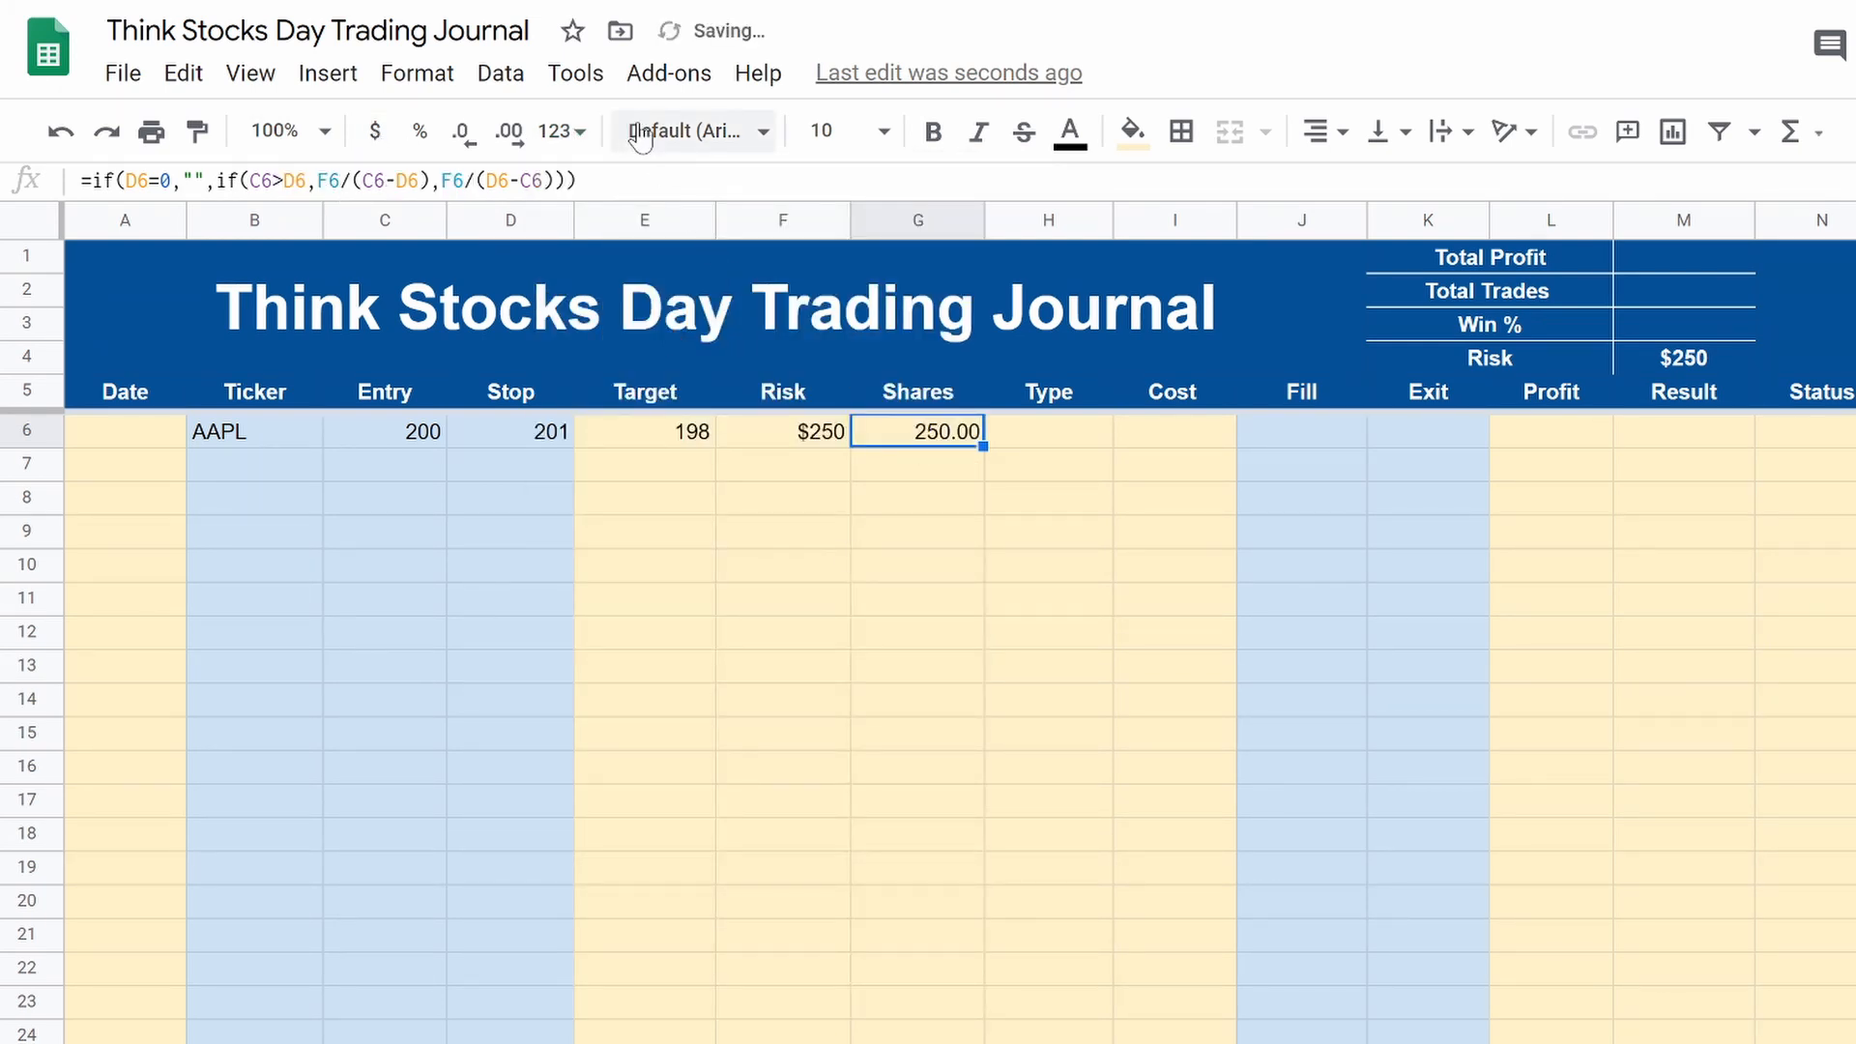
pyautogui.click(462, 132)
pyautogui.click(462, 133)
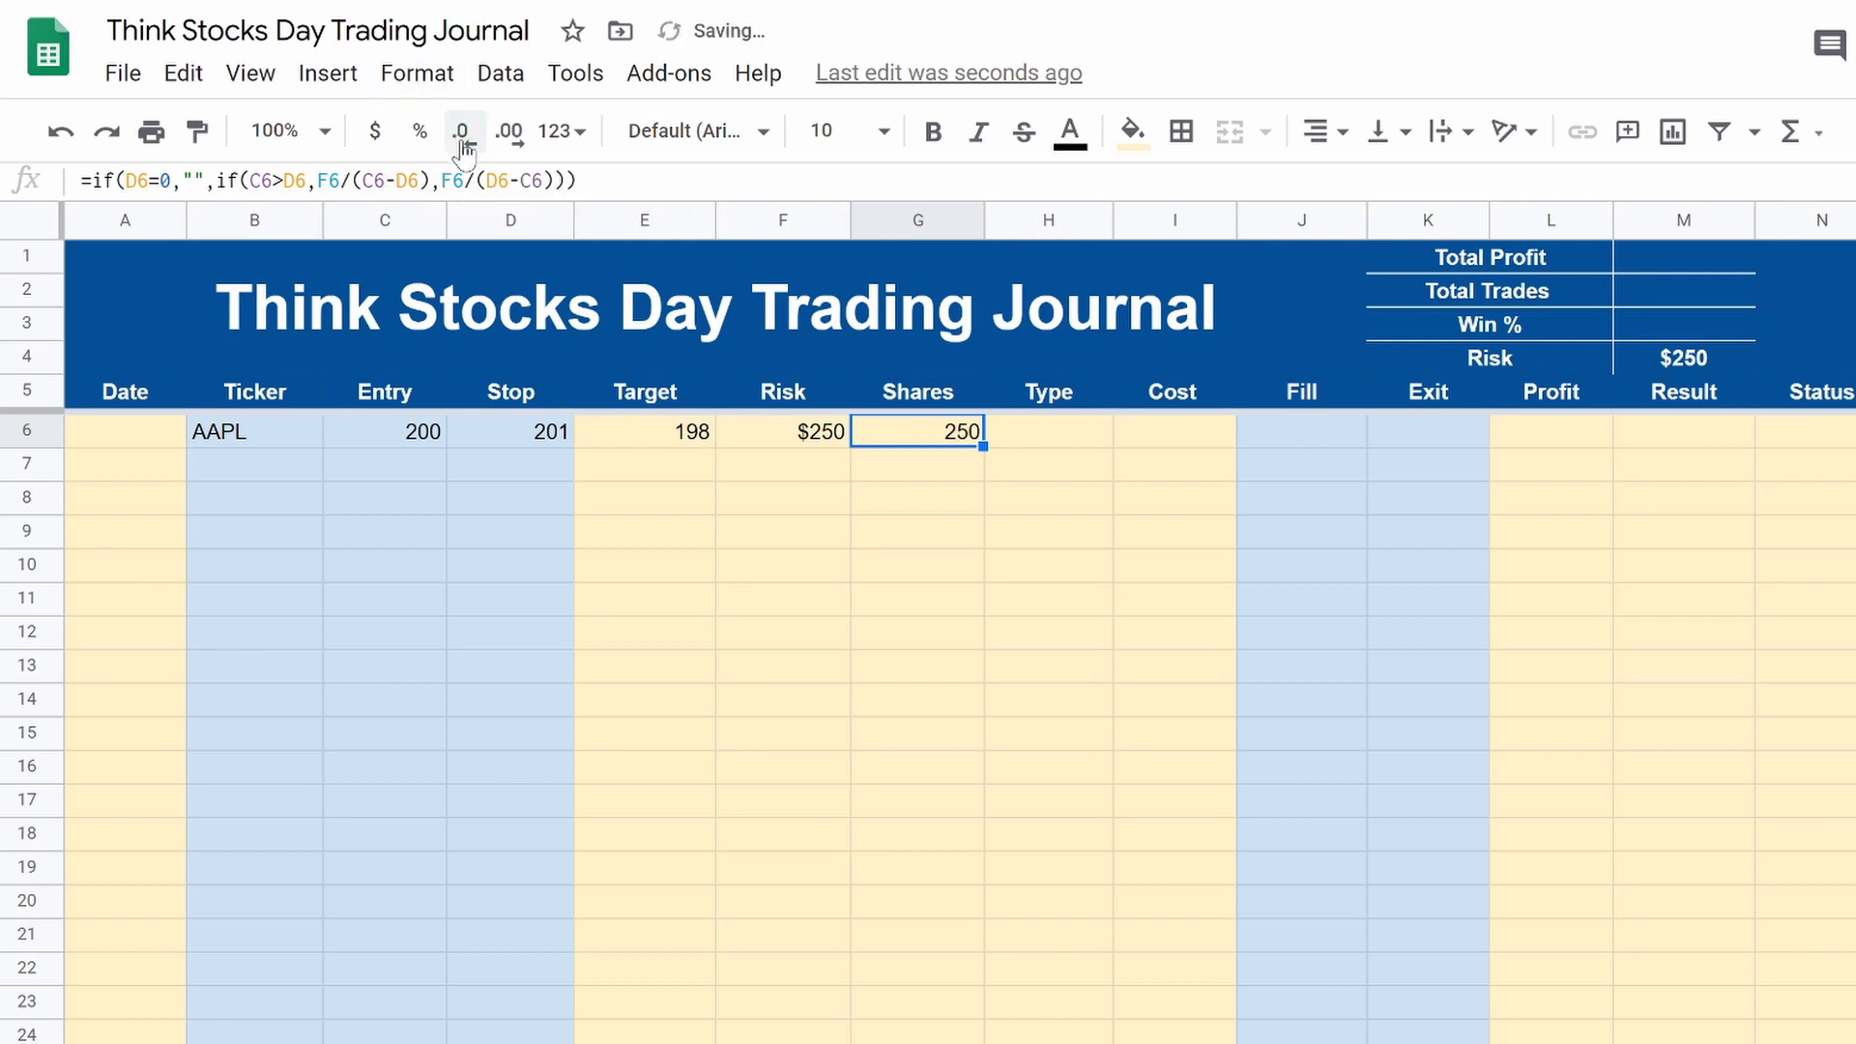
pyautogui.click(928, 505)
pyautogui.click(947, 434)
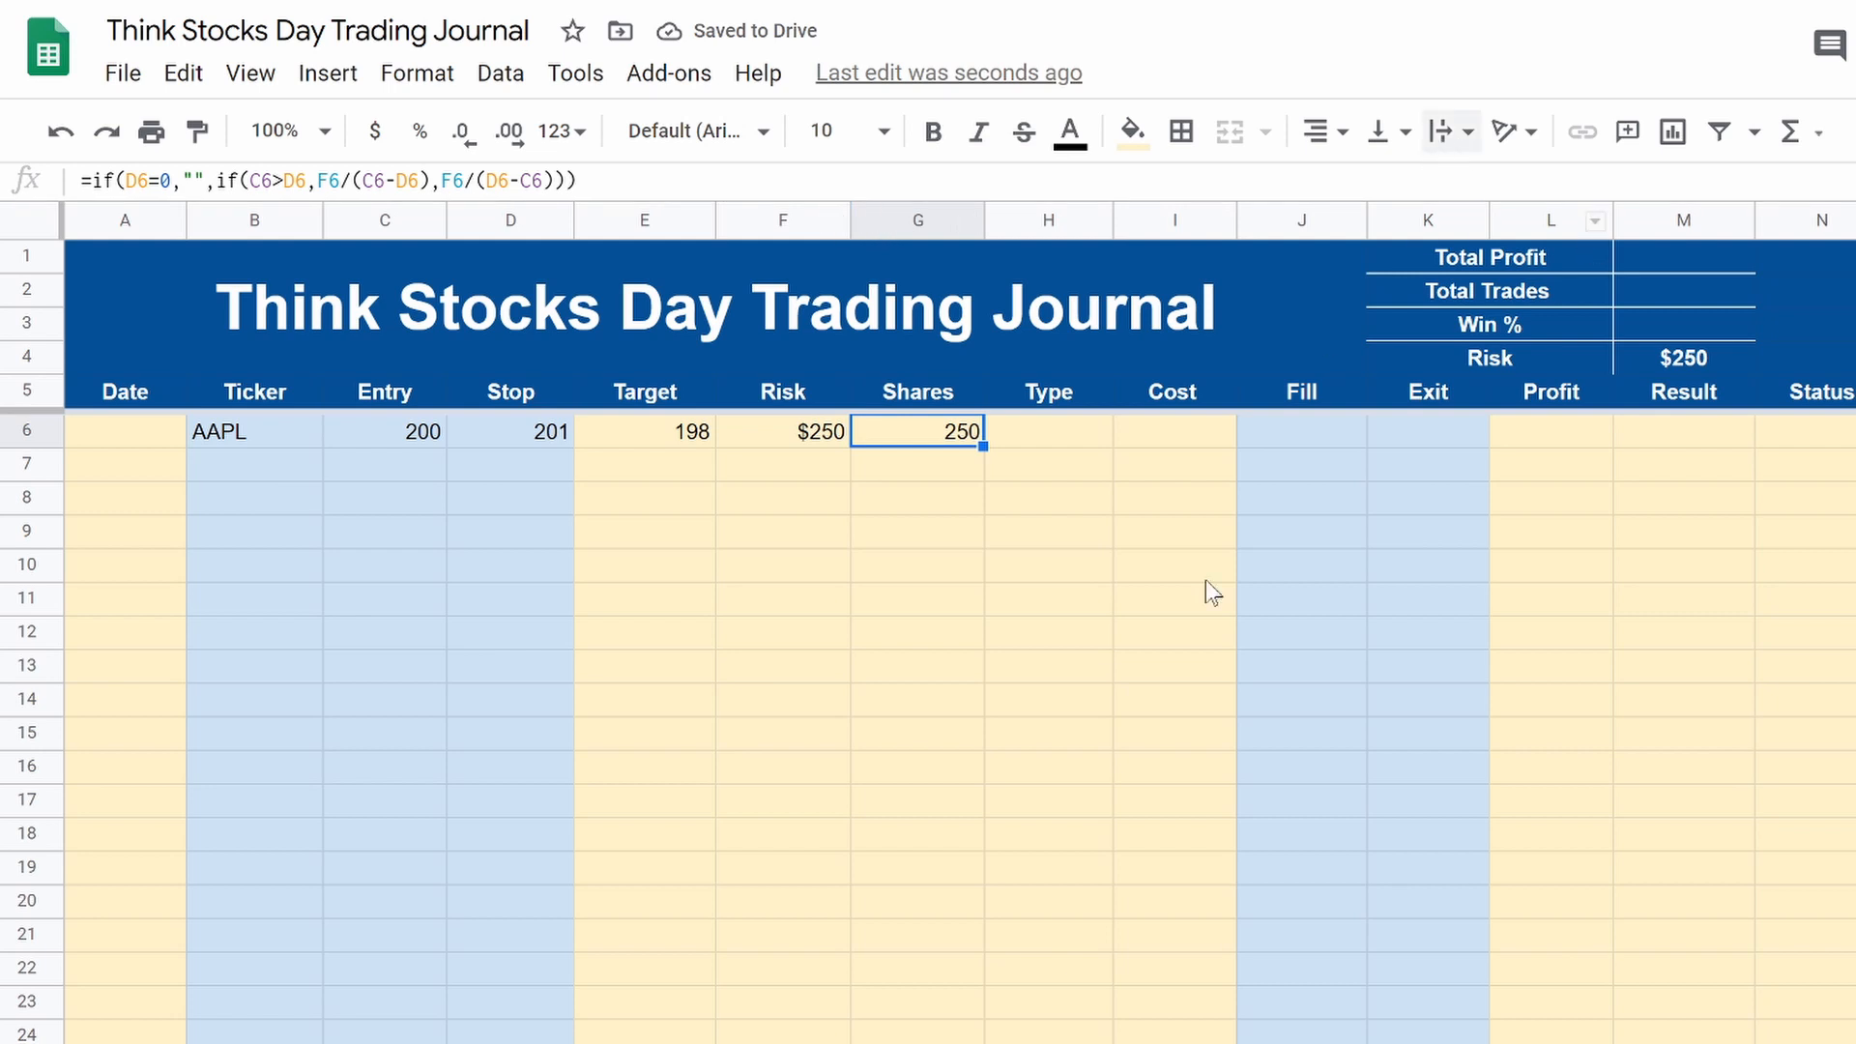
pyautogui.click(1330, 135)
pyautogui.click(1029, 768)
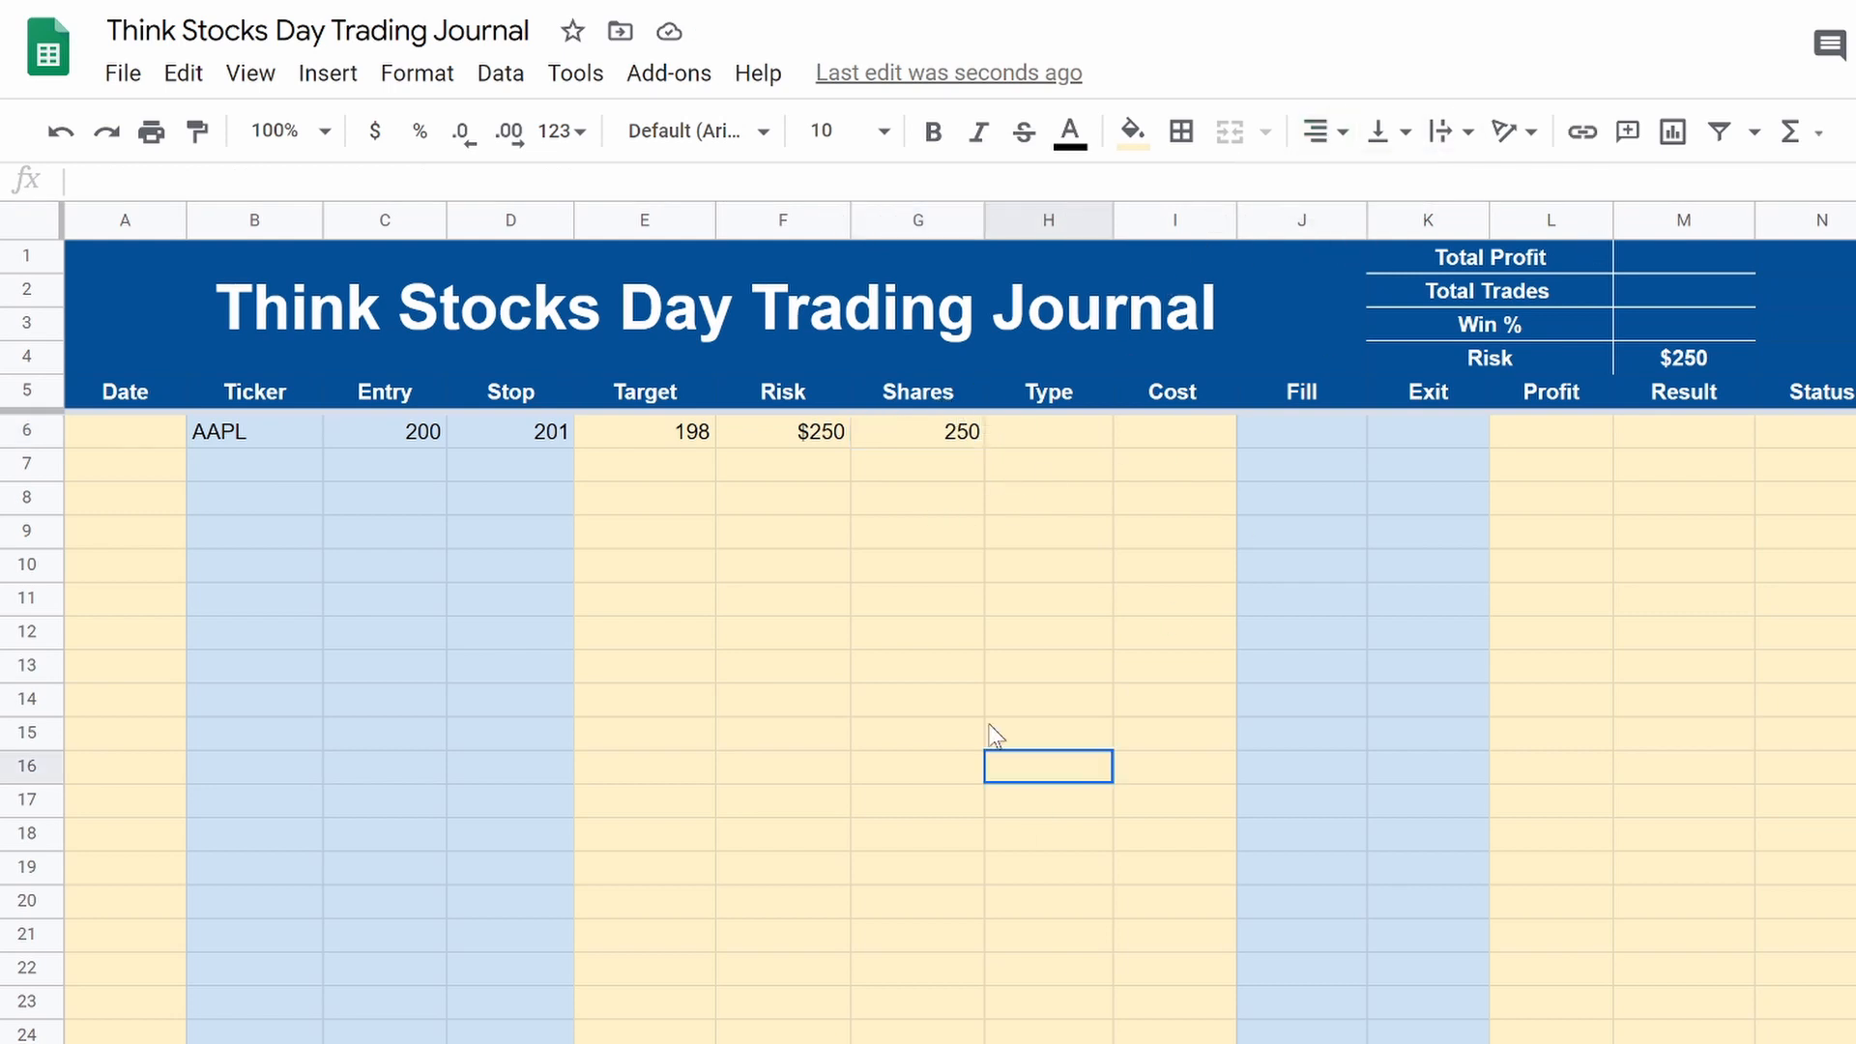
# Step: Test the Shares formula with a wider short stop by setting the AAPL stop in D6 to 203
pyautogui.click(920, 437)
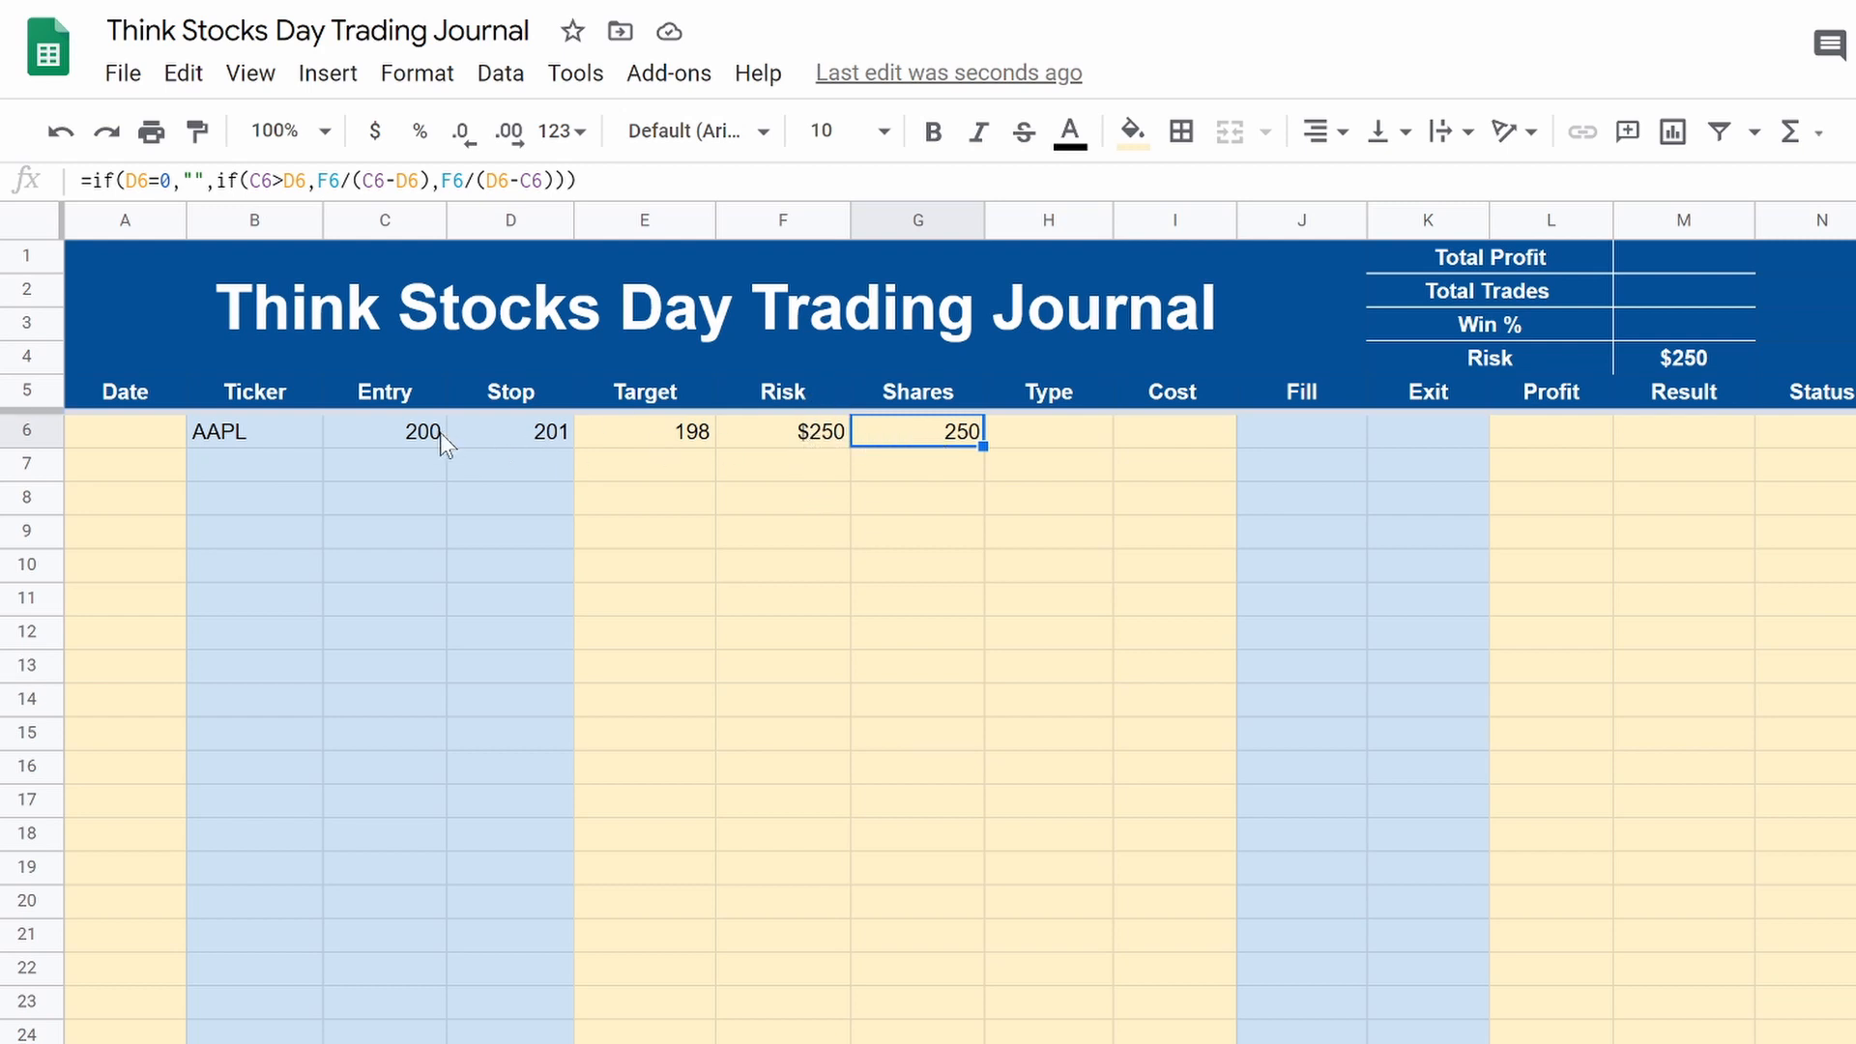
pyautogui.click(533, 430)
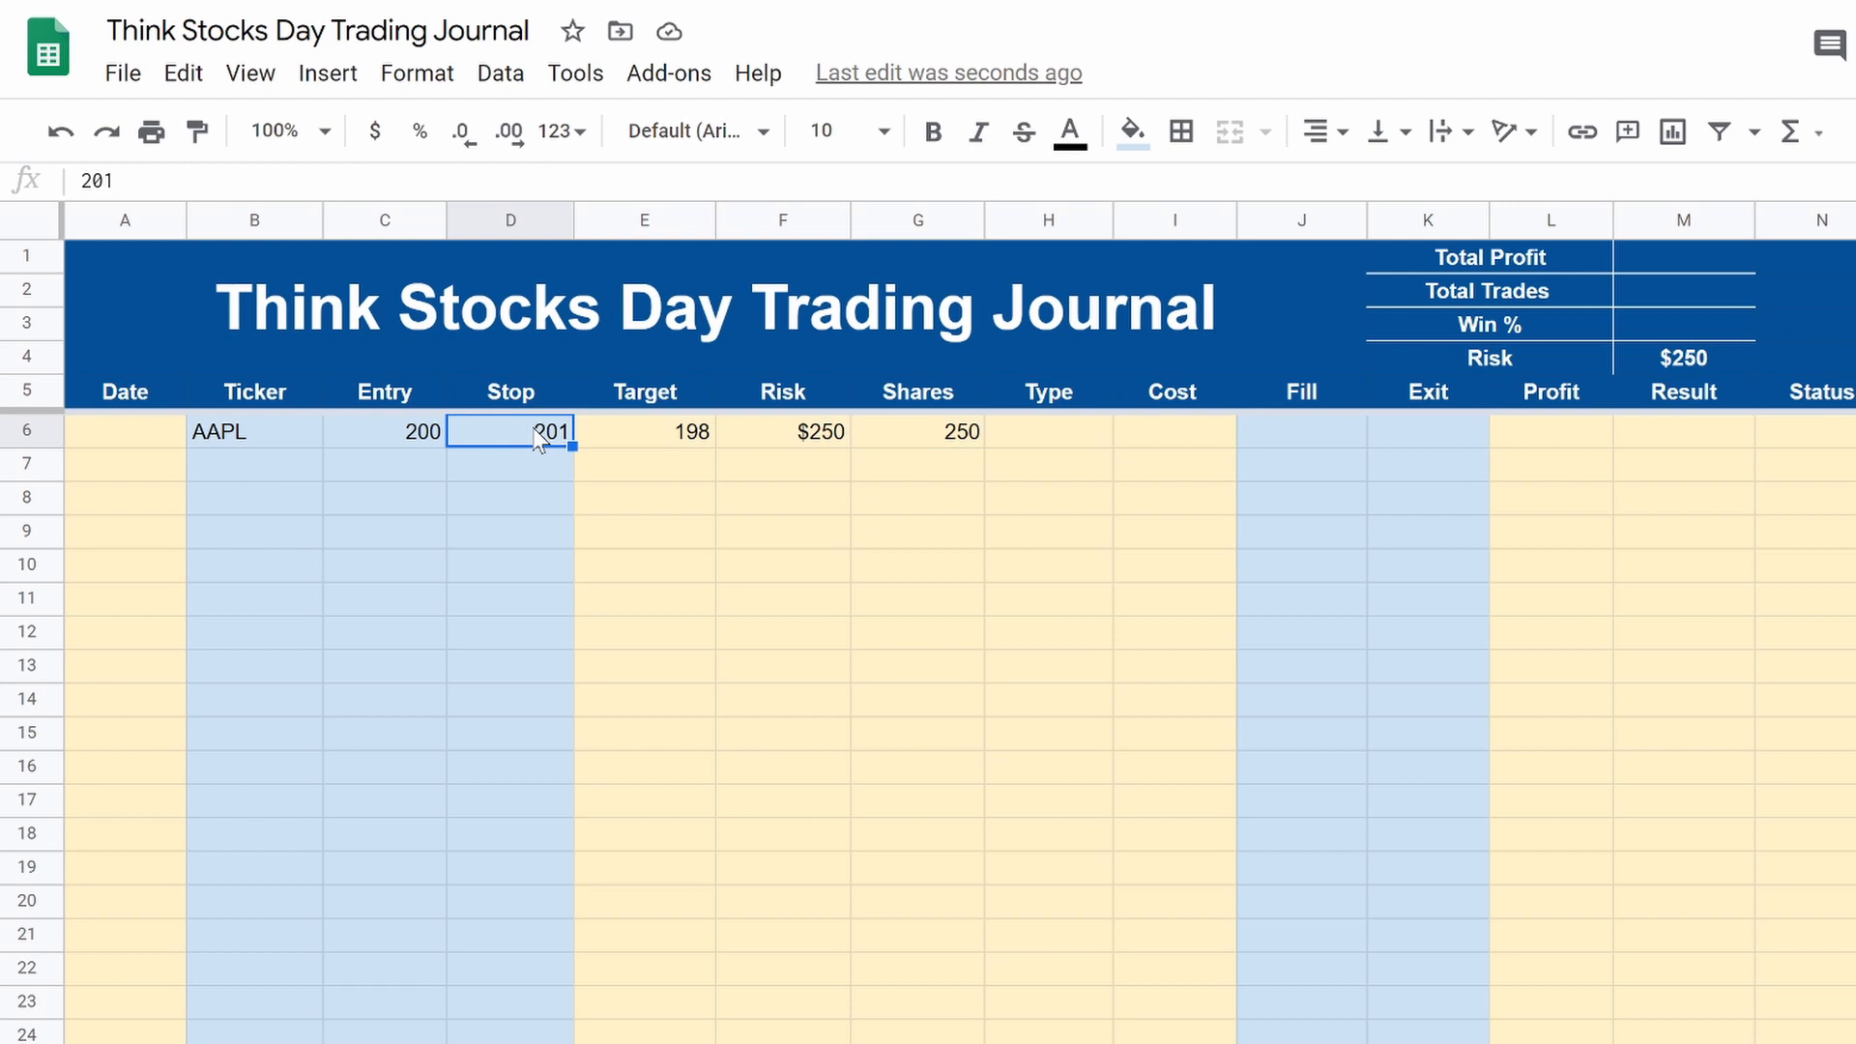
pyautogui.write('203')
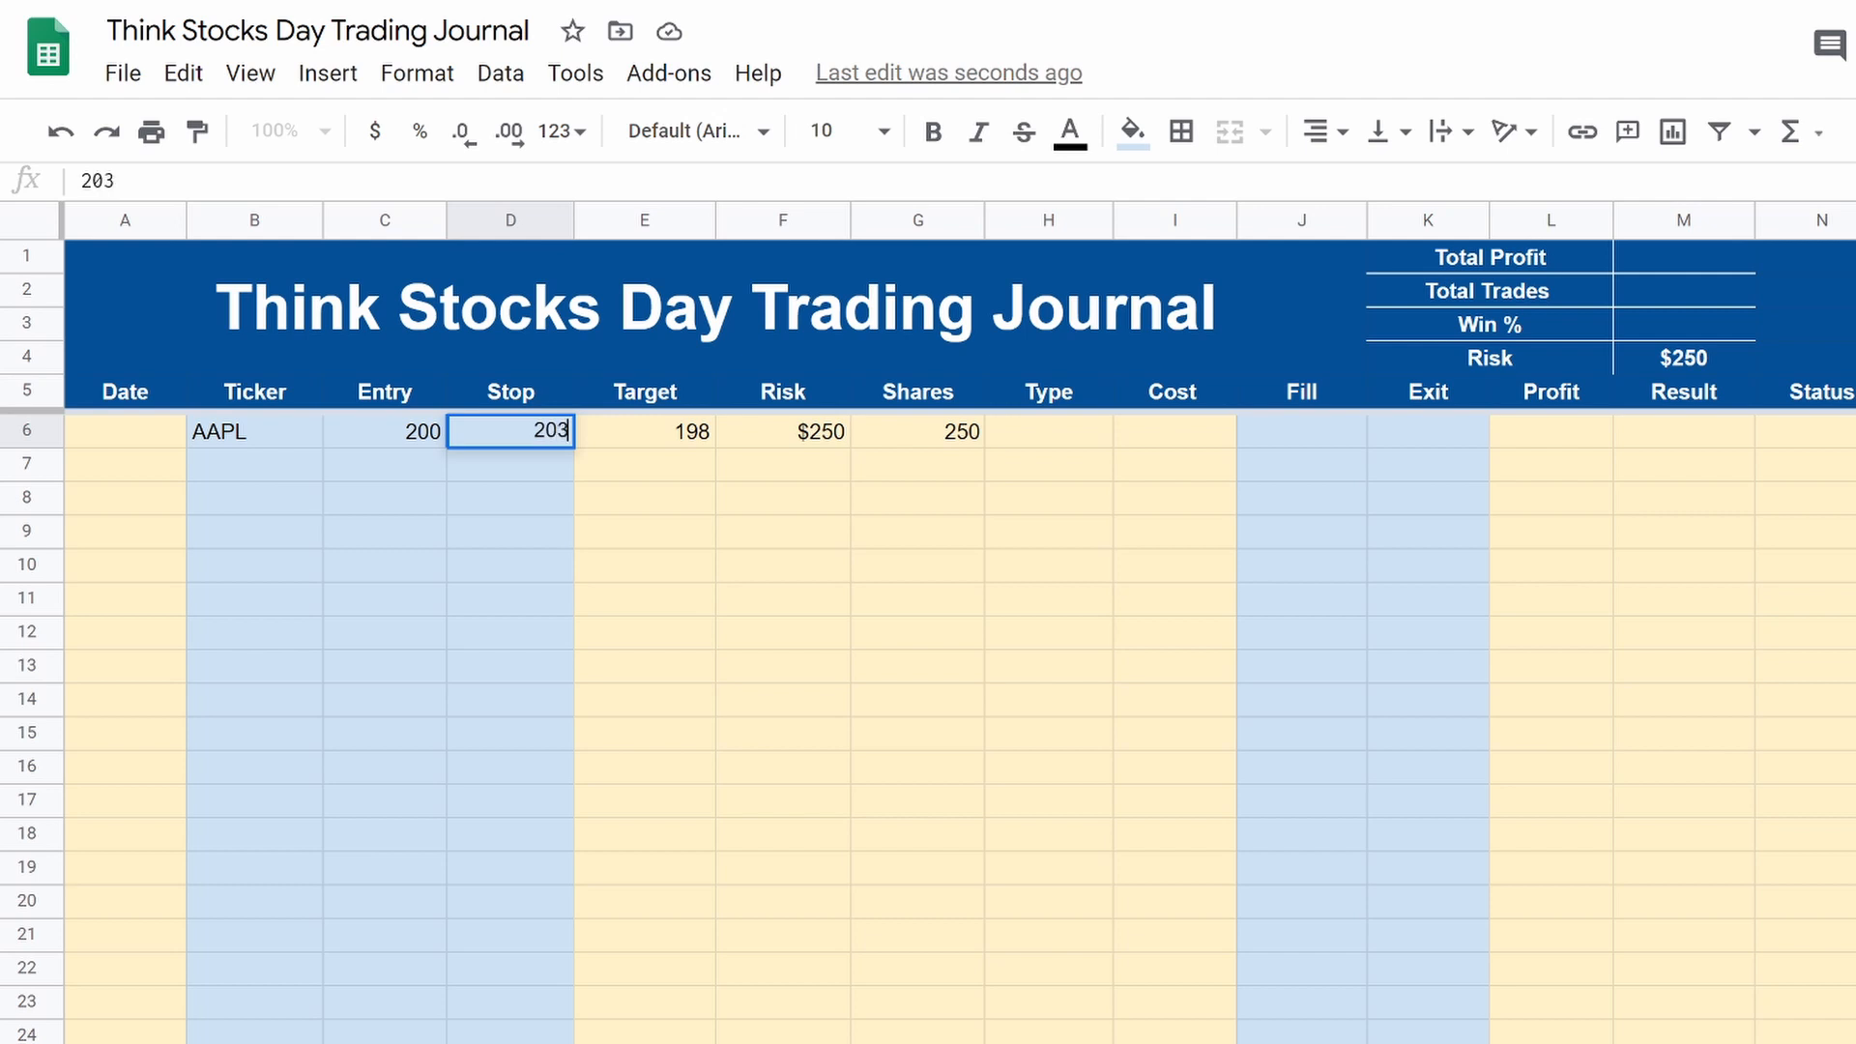
pyautogui.press('Return')
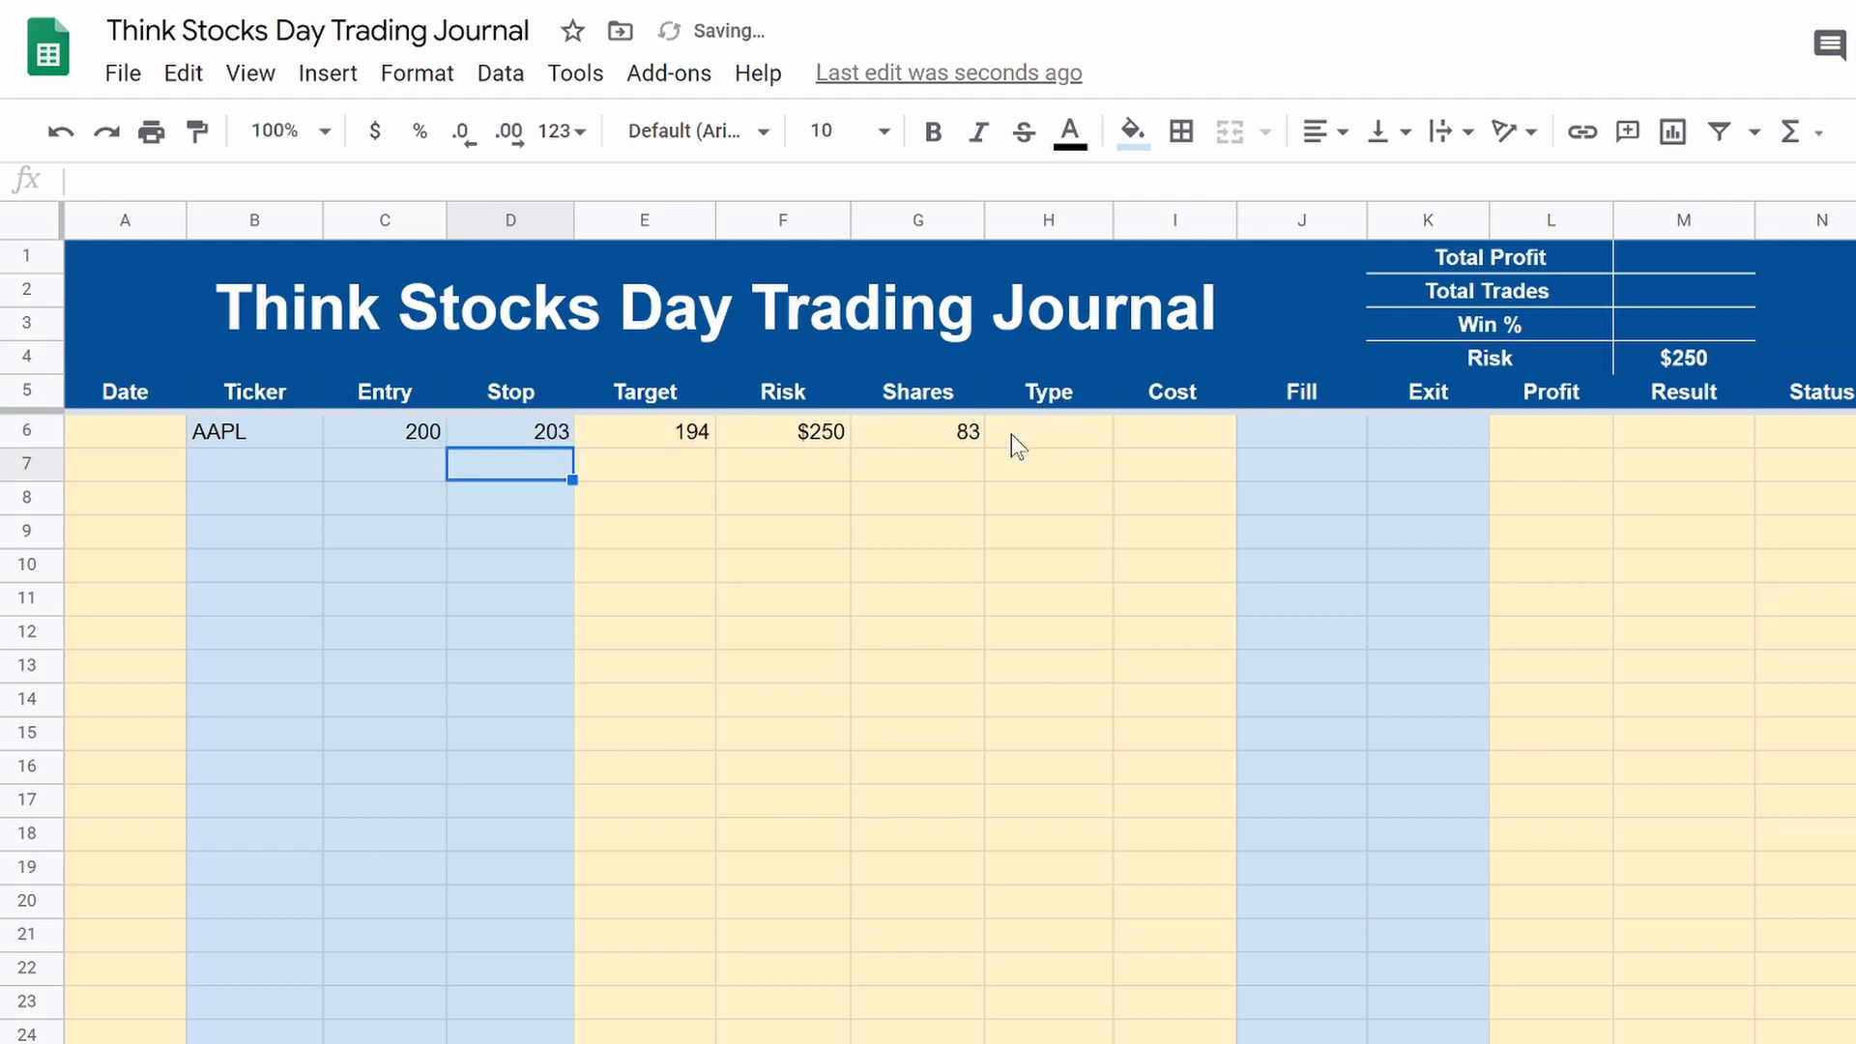
pyautogui.click(967, 435)
# Step: Test the Shares formula on a long trade by setting the AAPL stop in D6 to 197
pyautogui.click(555, 435)
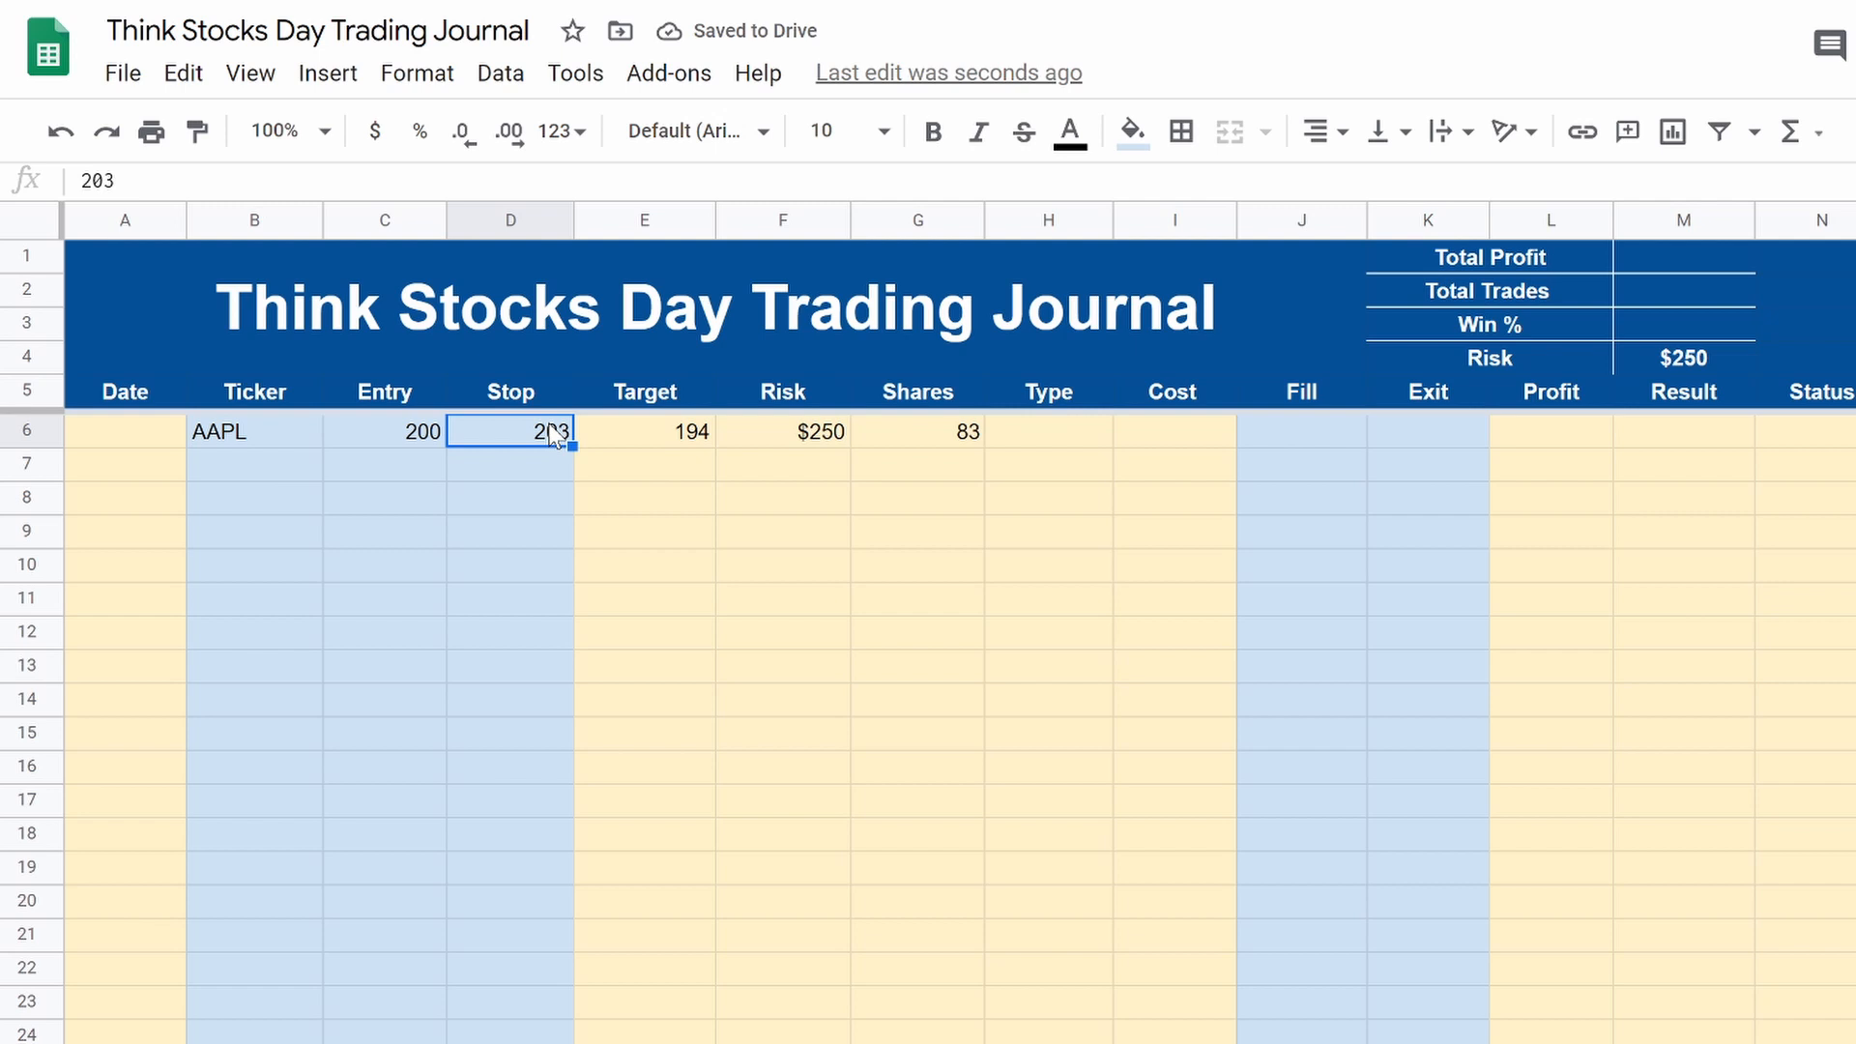
pyautogui.write('1')
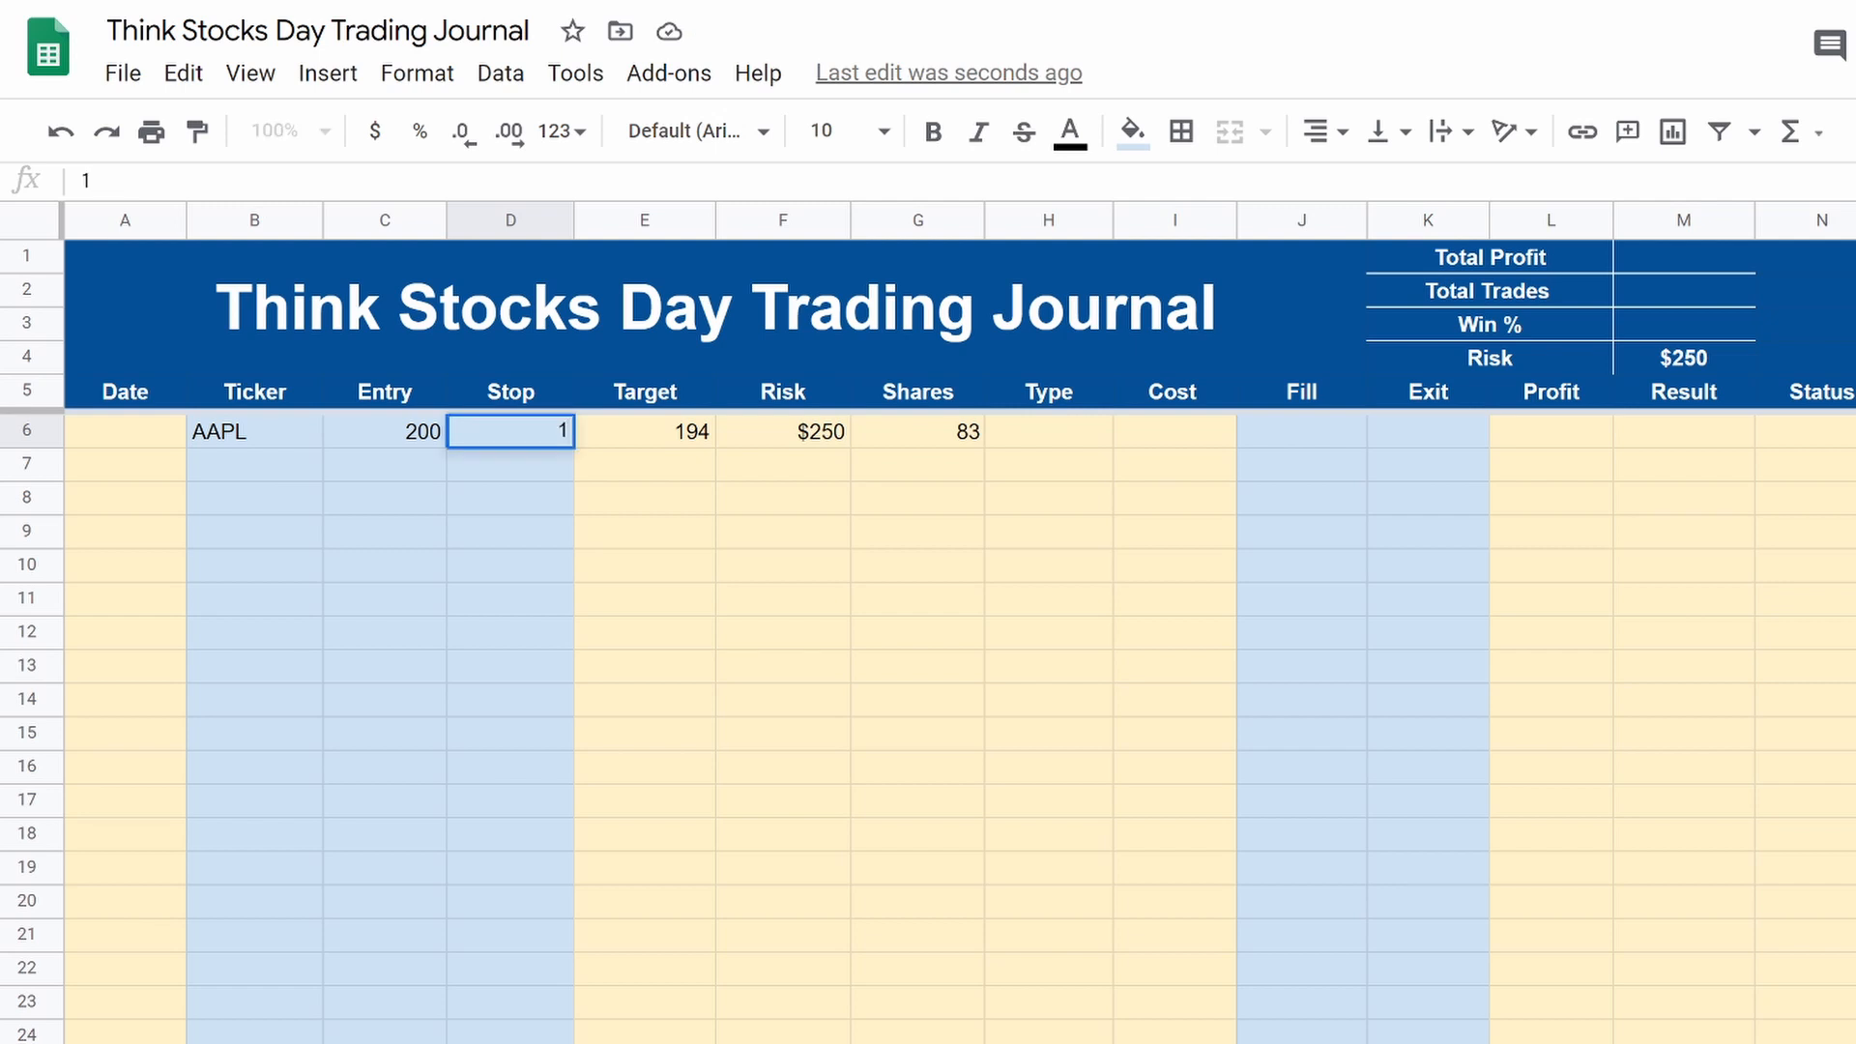
pyautogui.write('97')
pyautogui.press('Return')
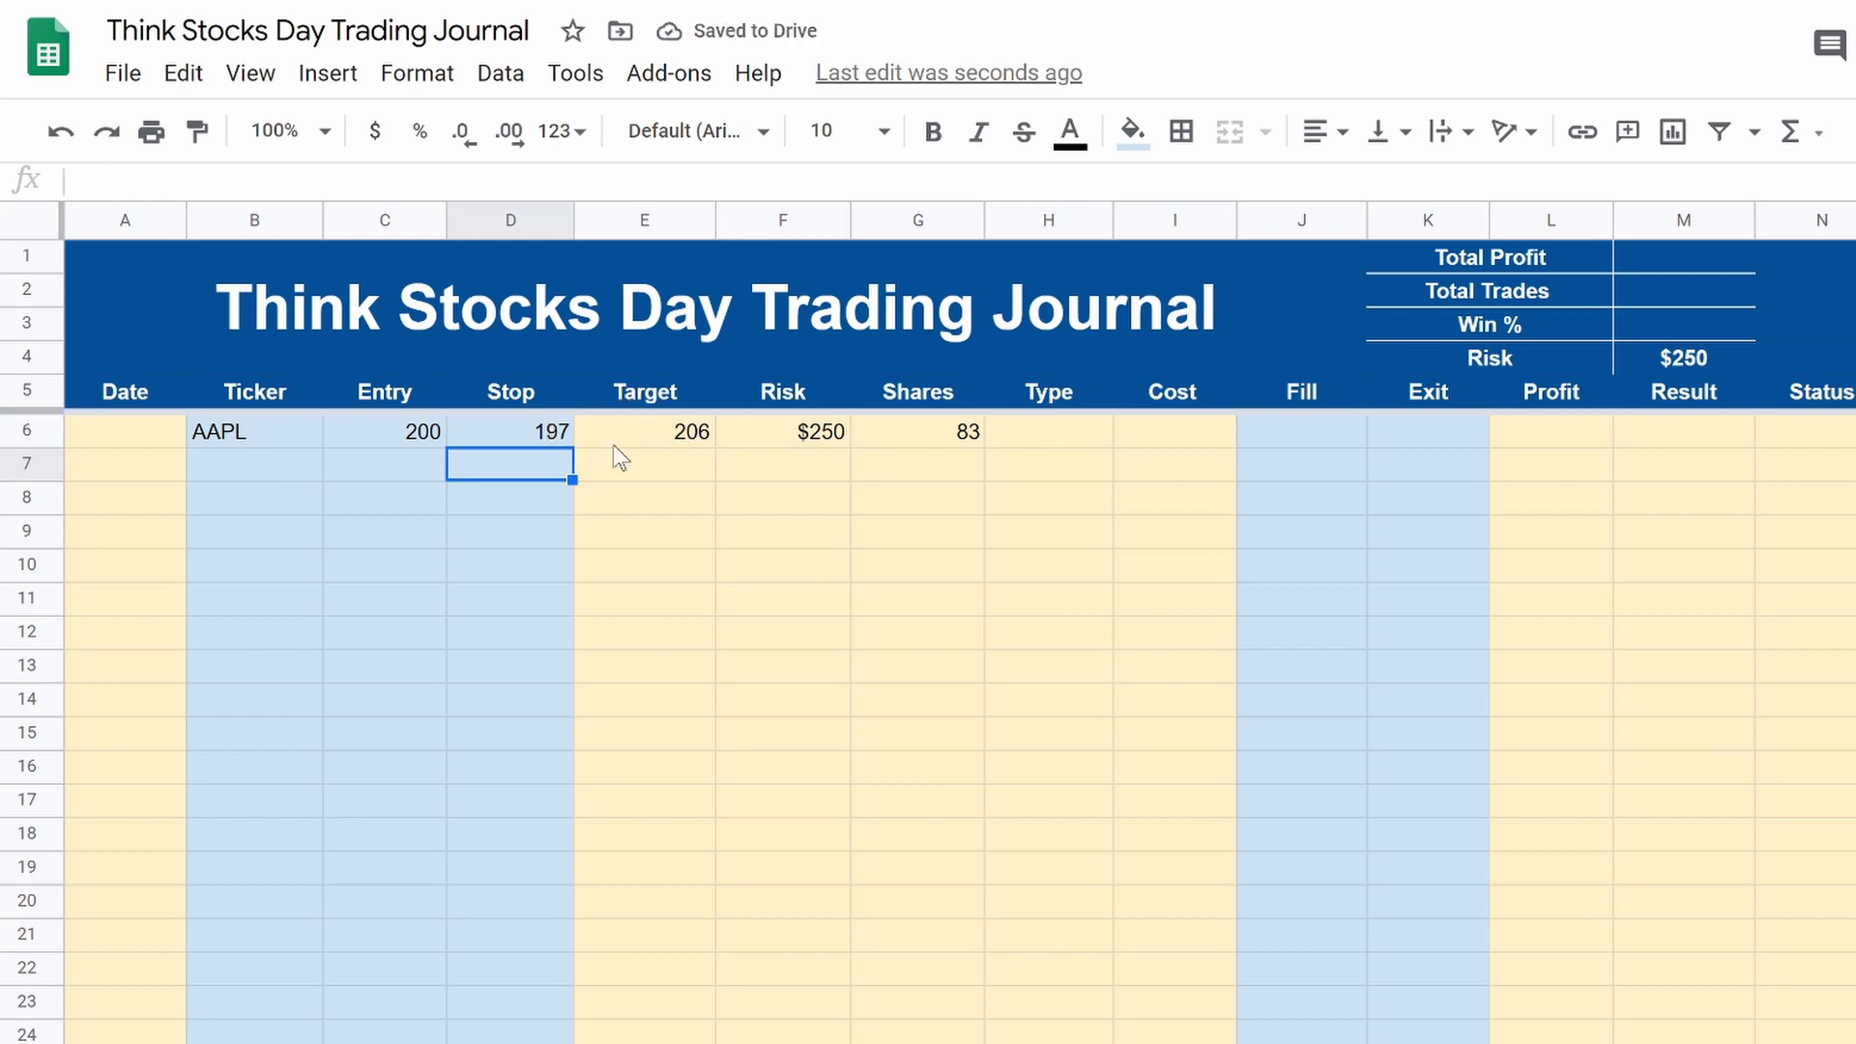
pyautogui.click(936, 432)
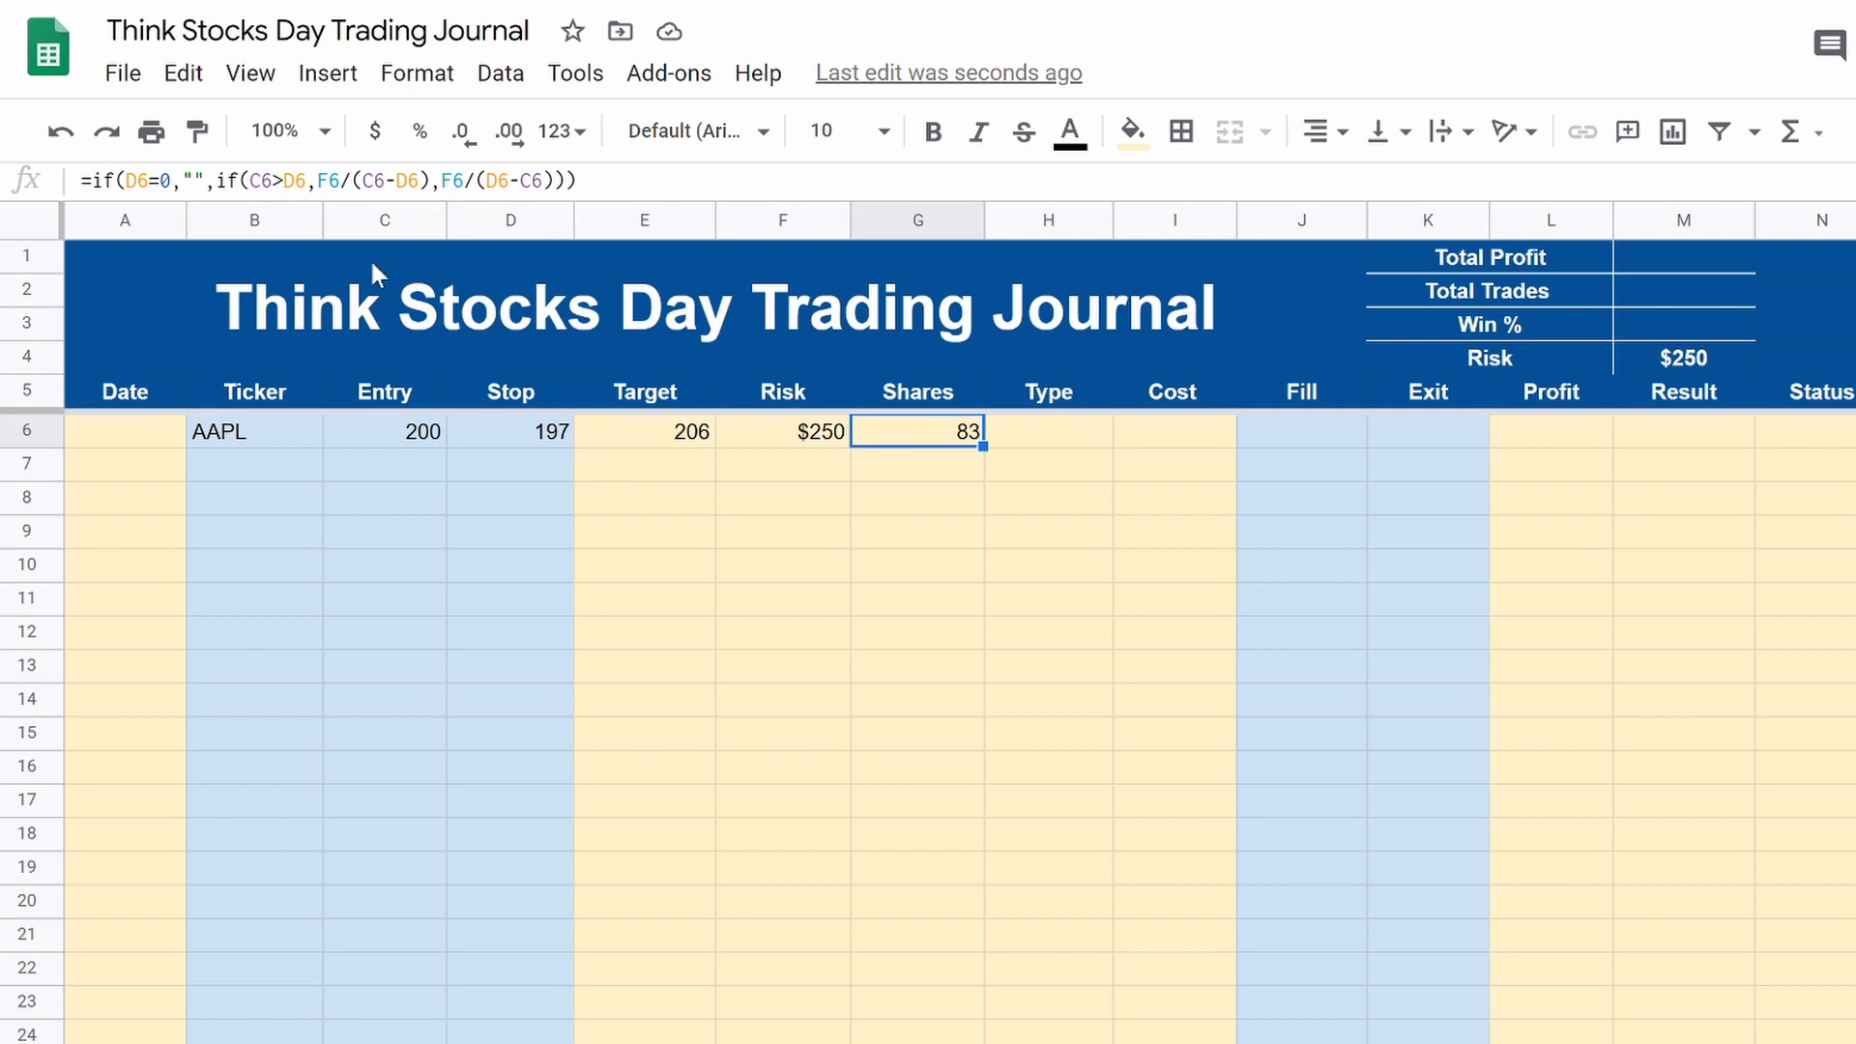
# Step: Begin the Type formula in H6 with an IF that tests whether the stop is zero: =if(d6=0,
pyautogui.click(1073, 448)
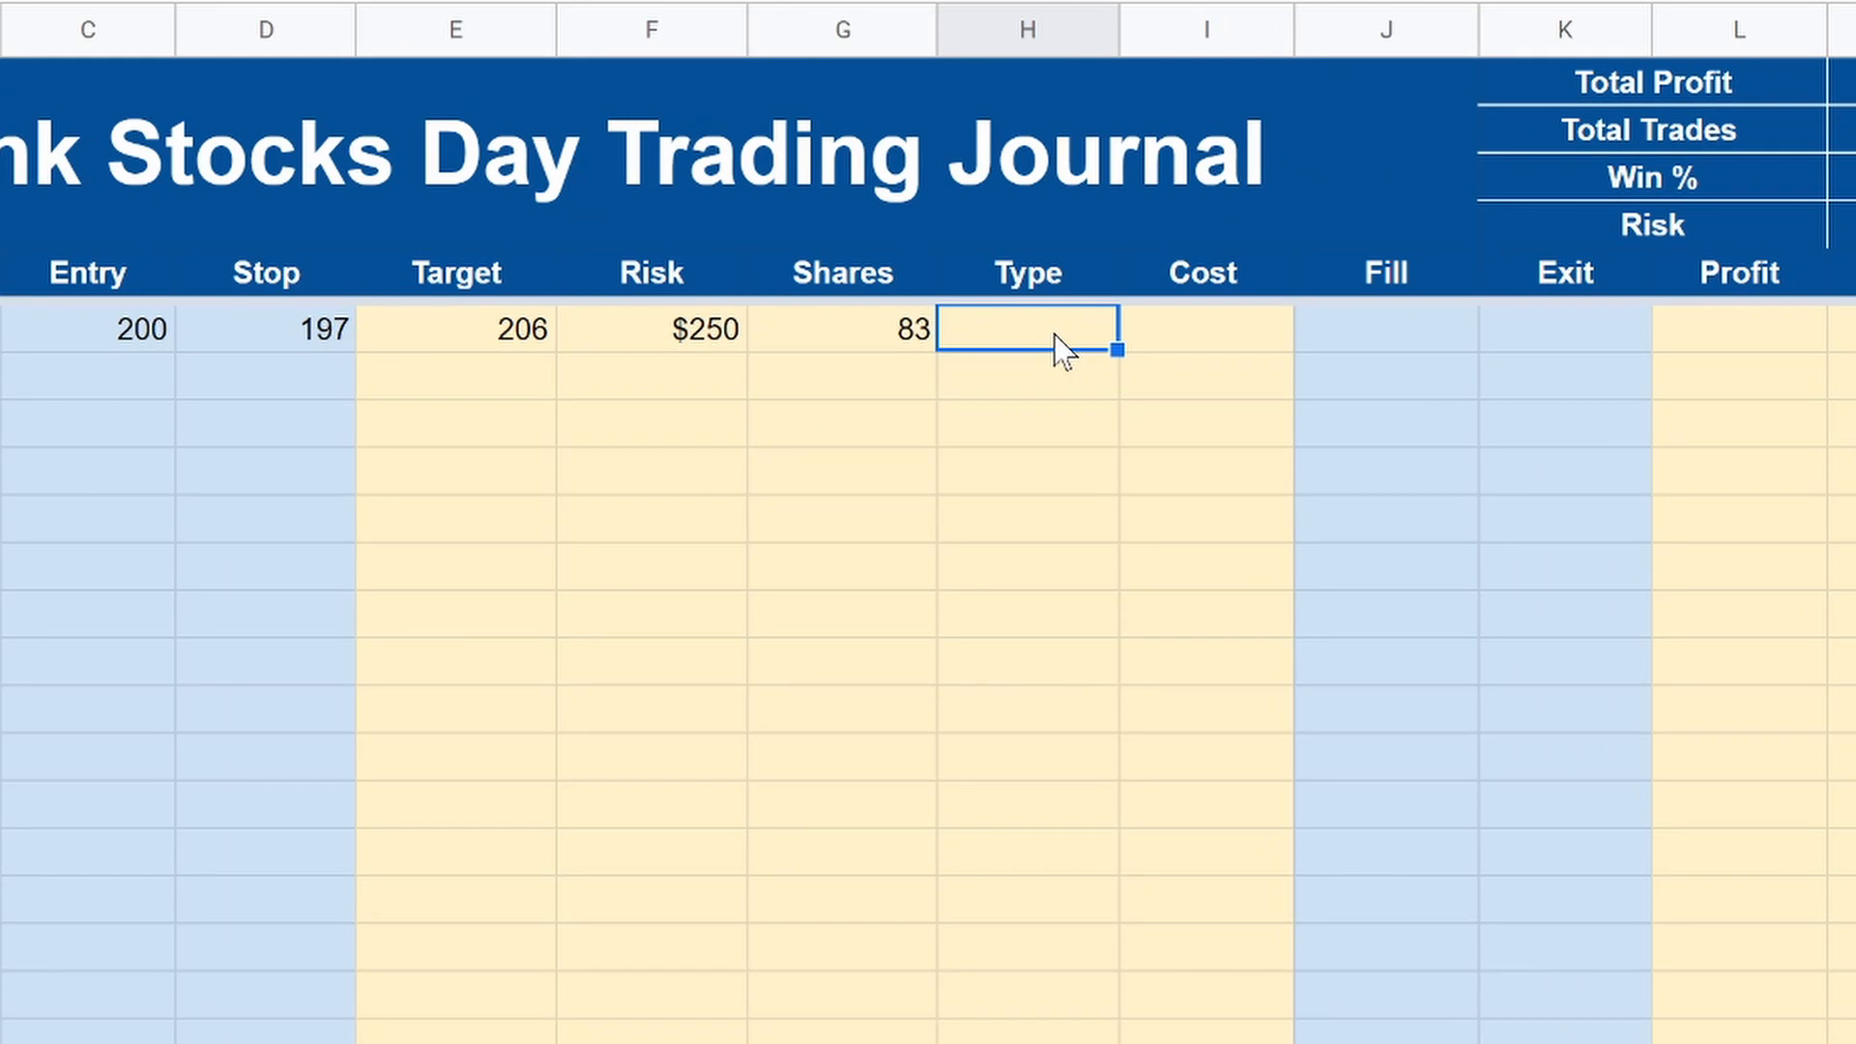
pyautogui.write('=if')
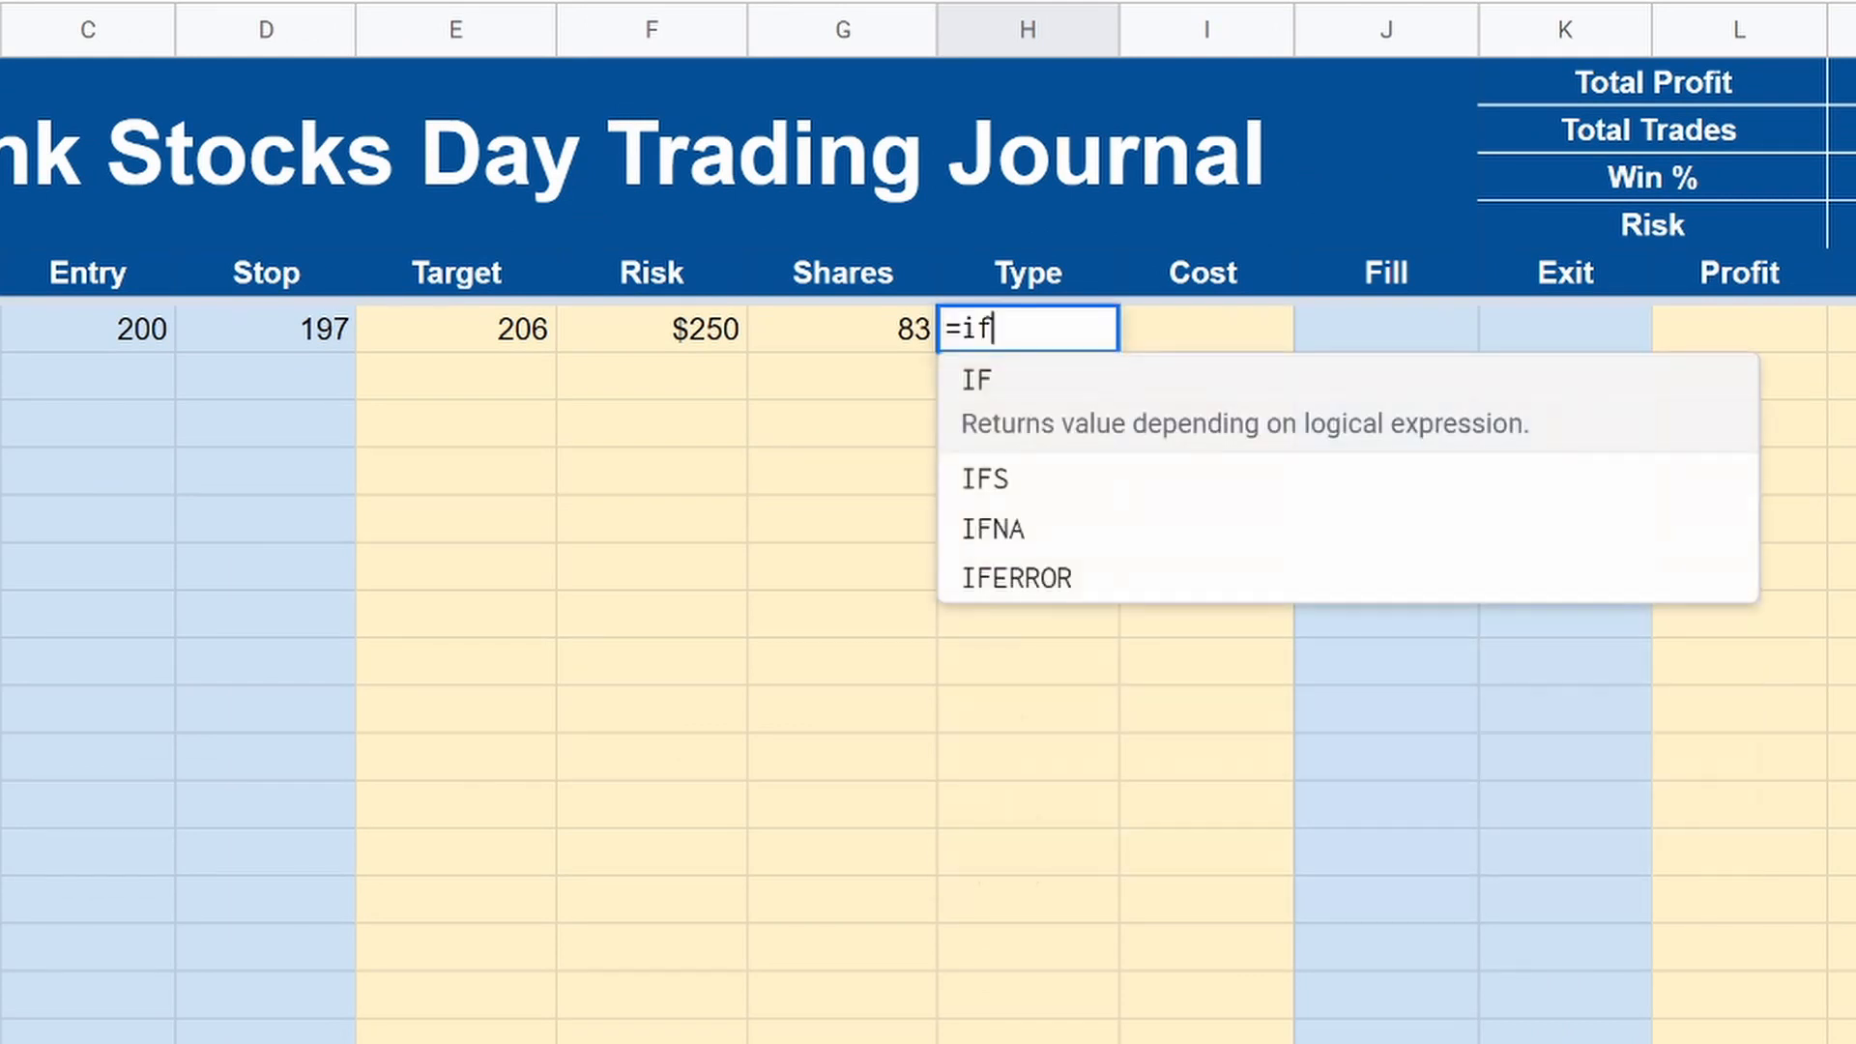
pyautogui.write('(d6=0')
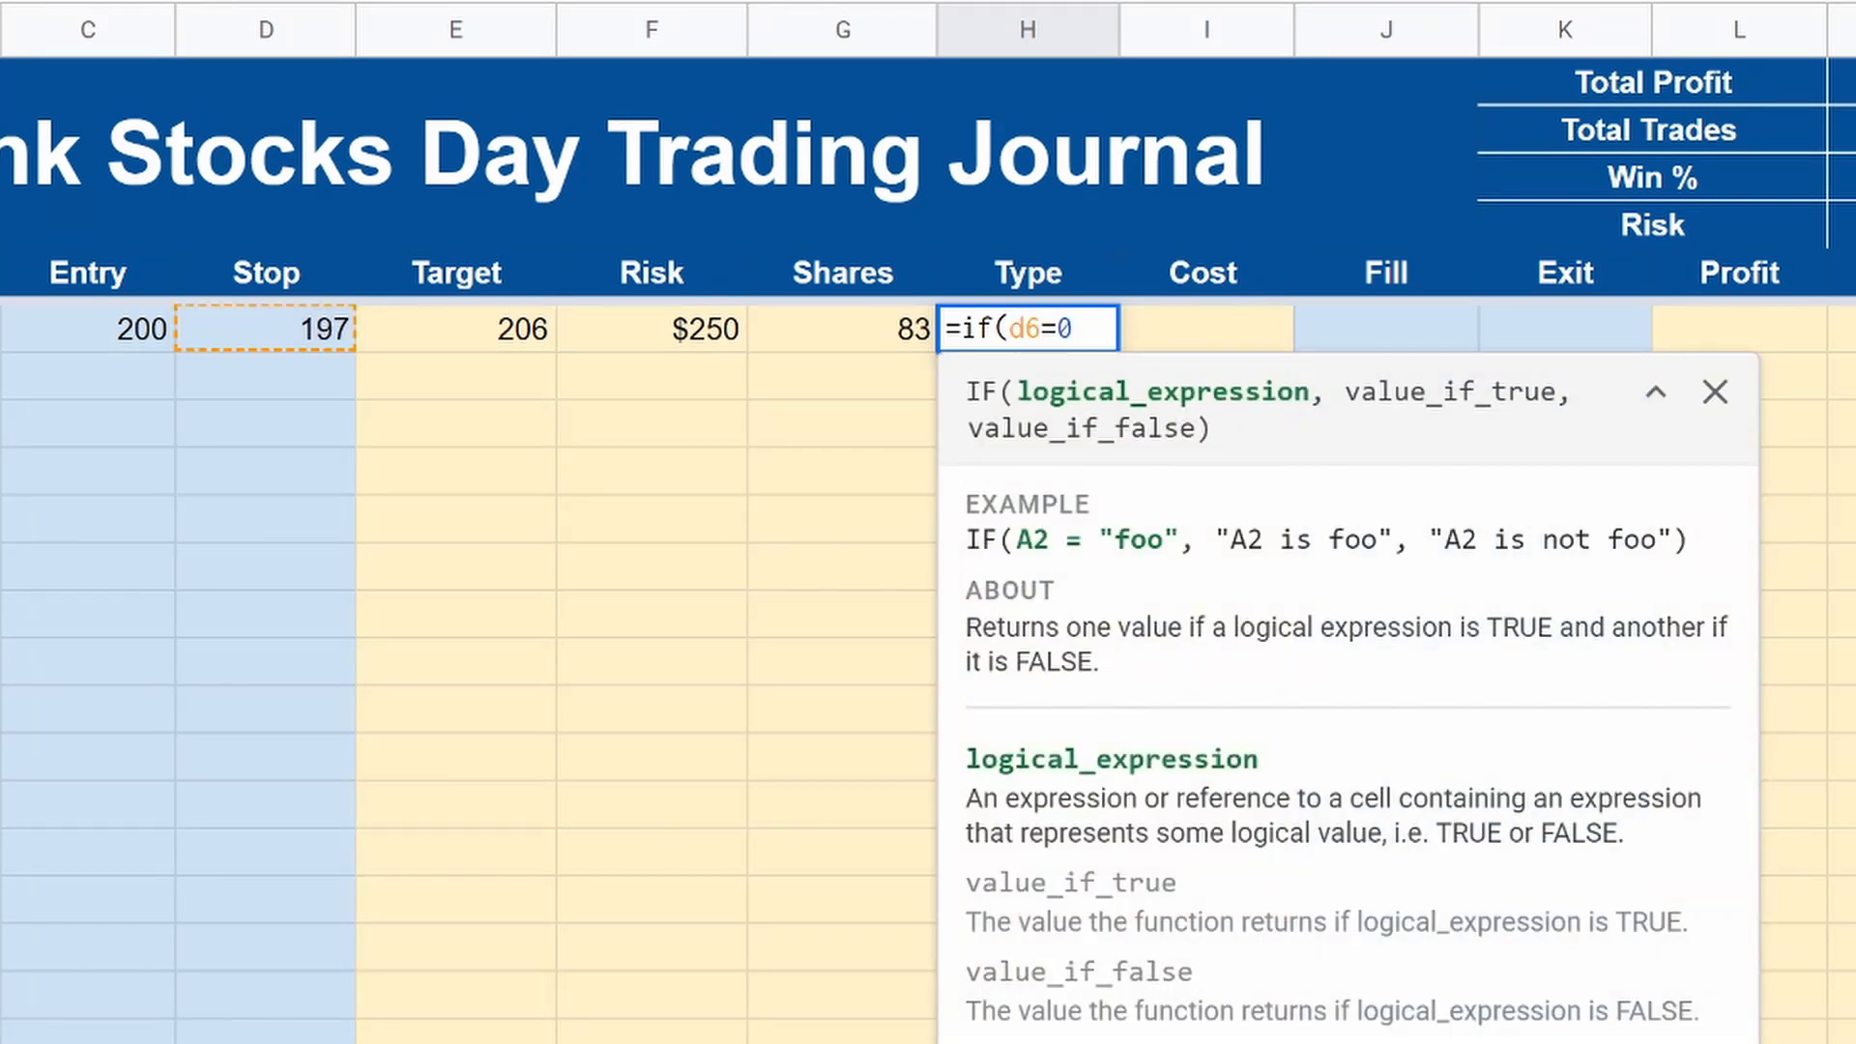
pyautogui.write(',')
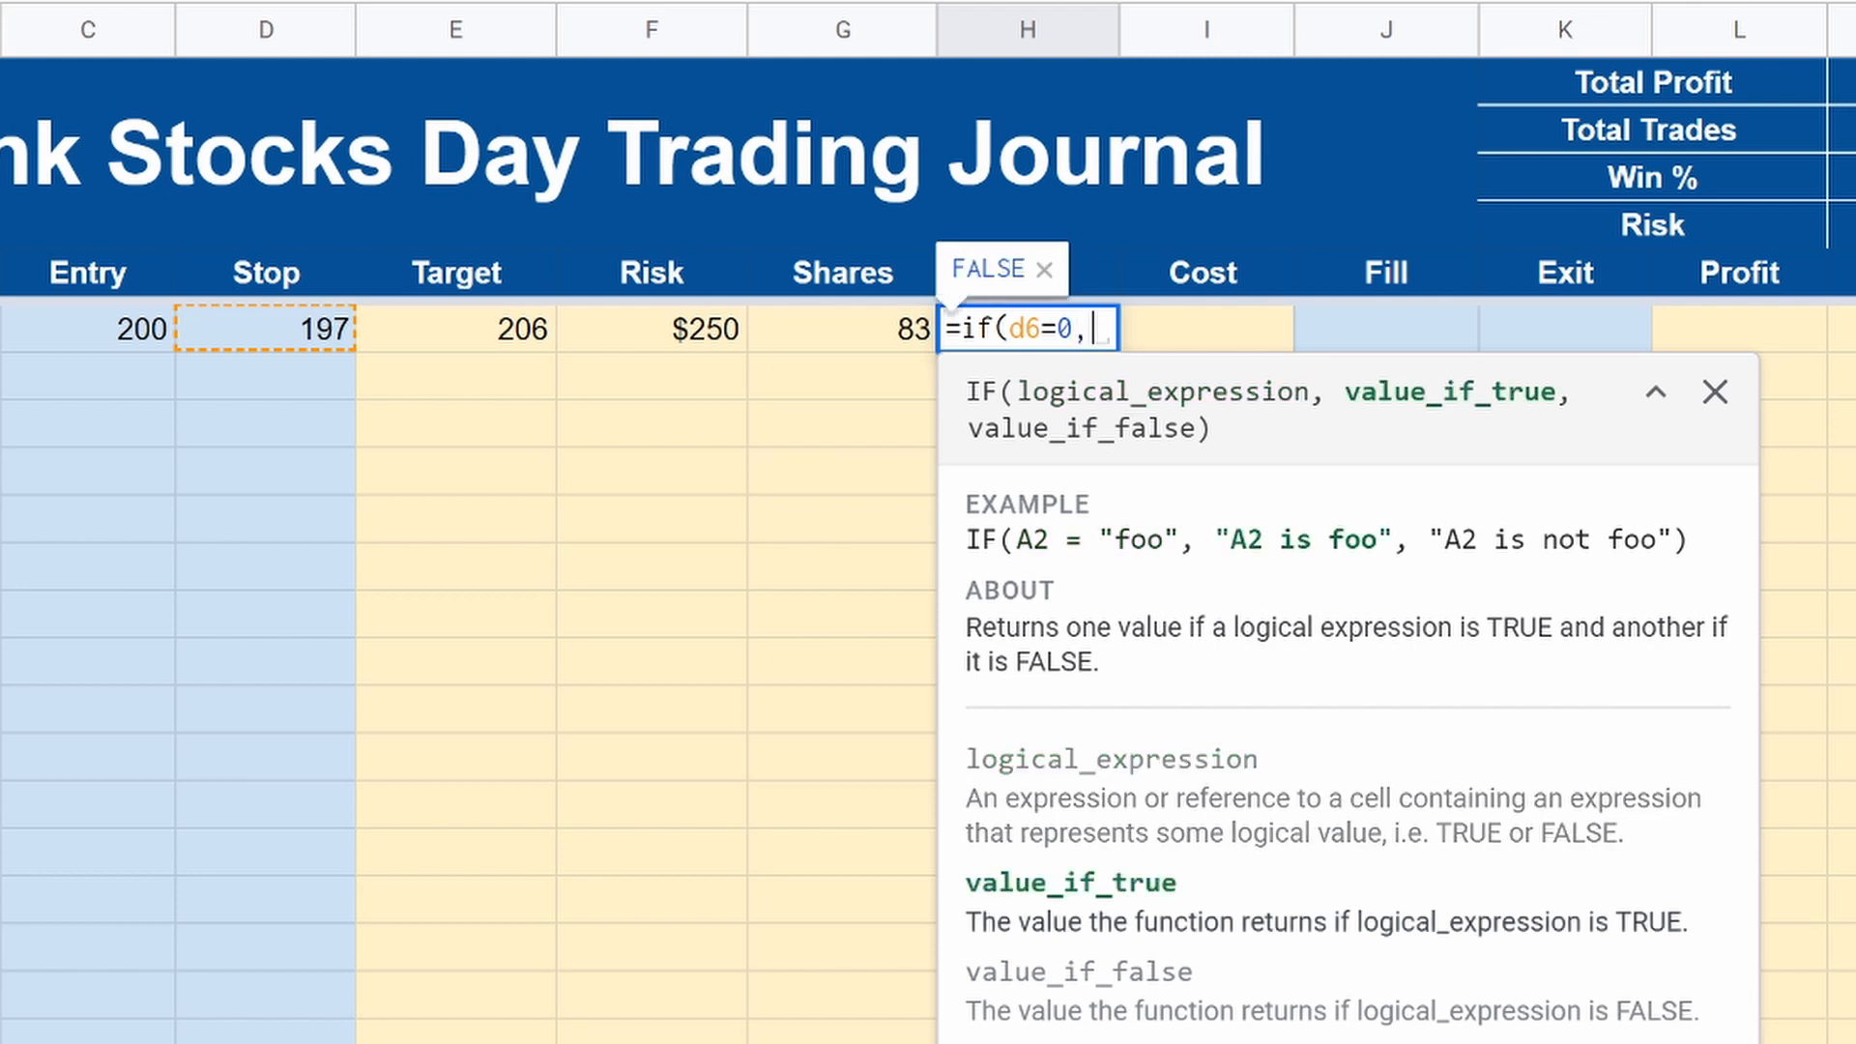
pyautogui.write('",if')
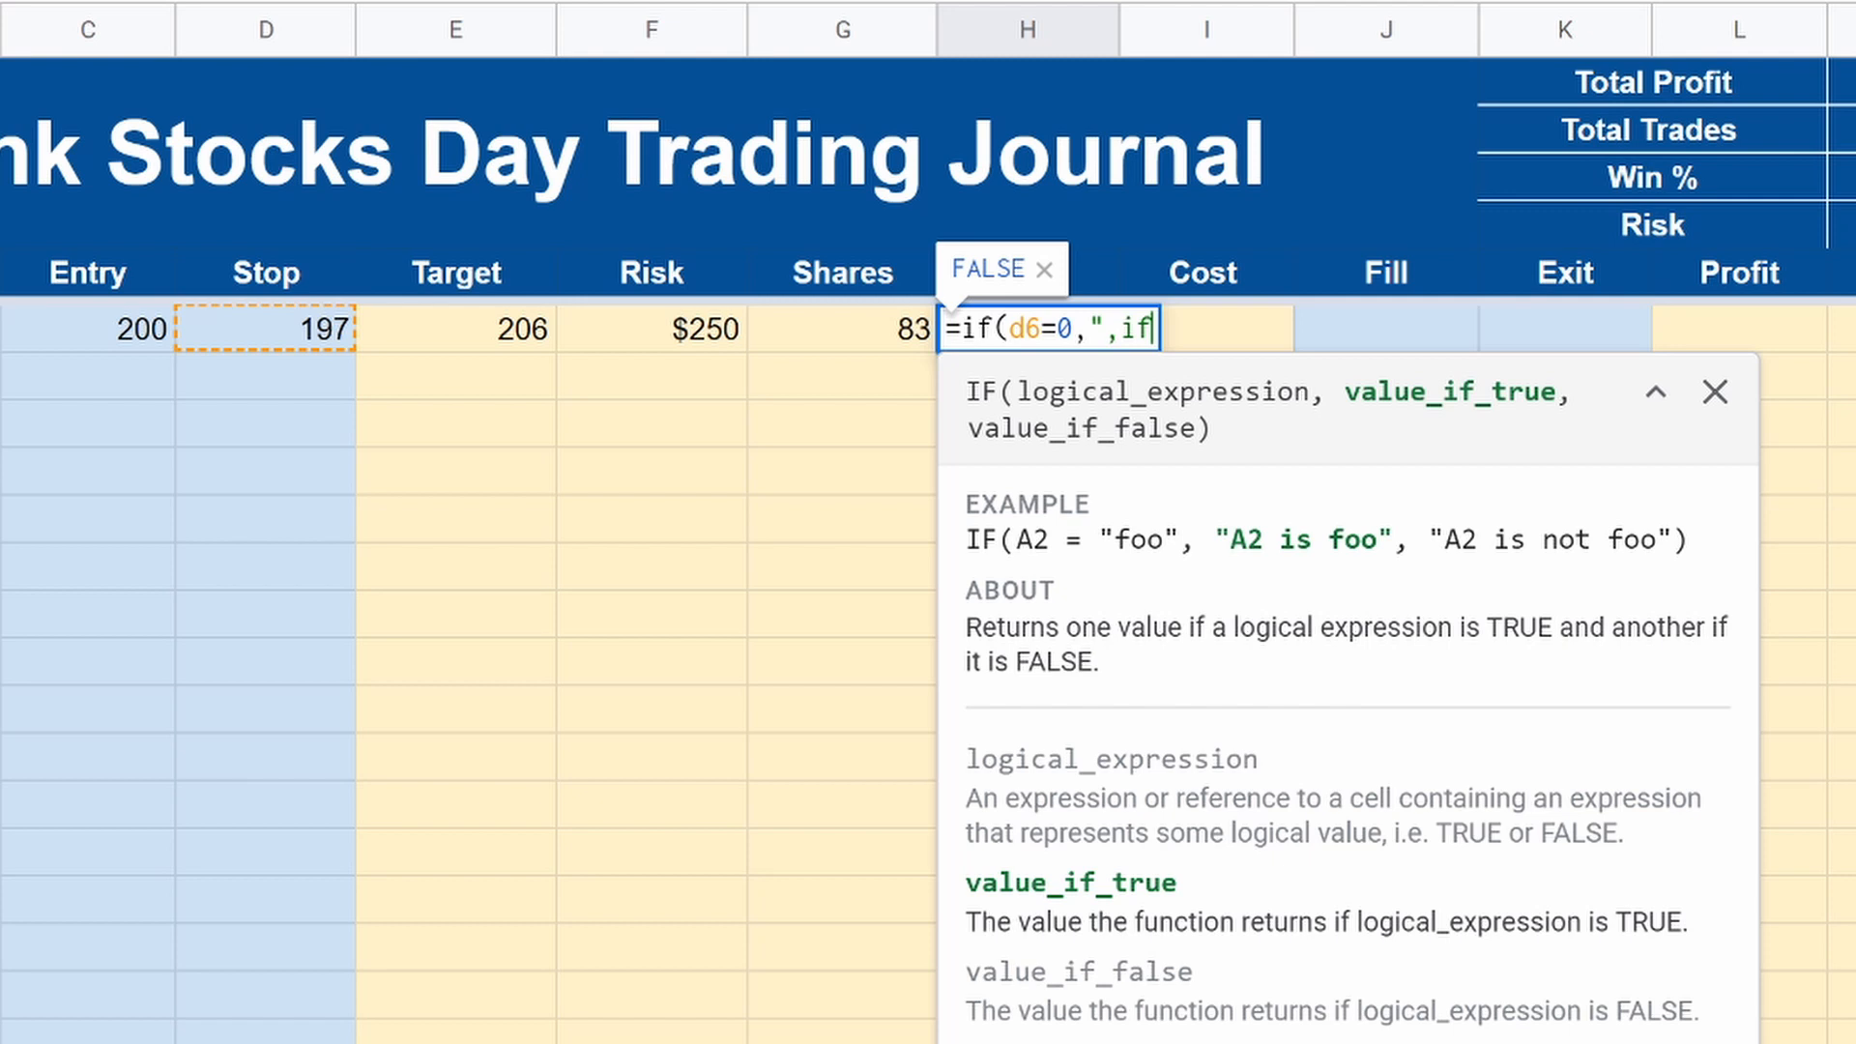
pyautogui.write('(c6.')
pyautogui.press('BackSpace')
pyautogui.write('>')
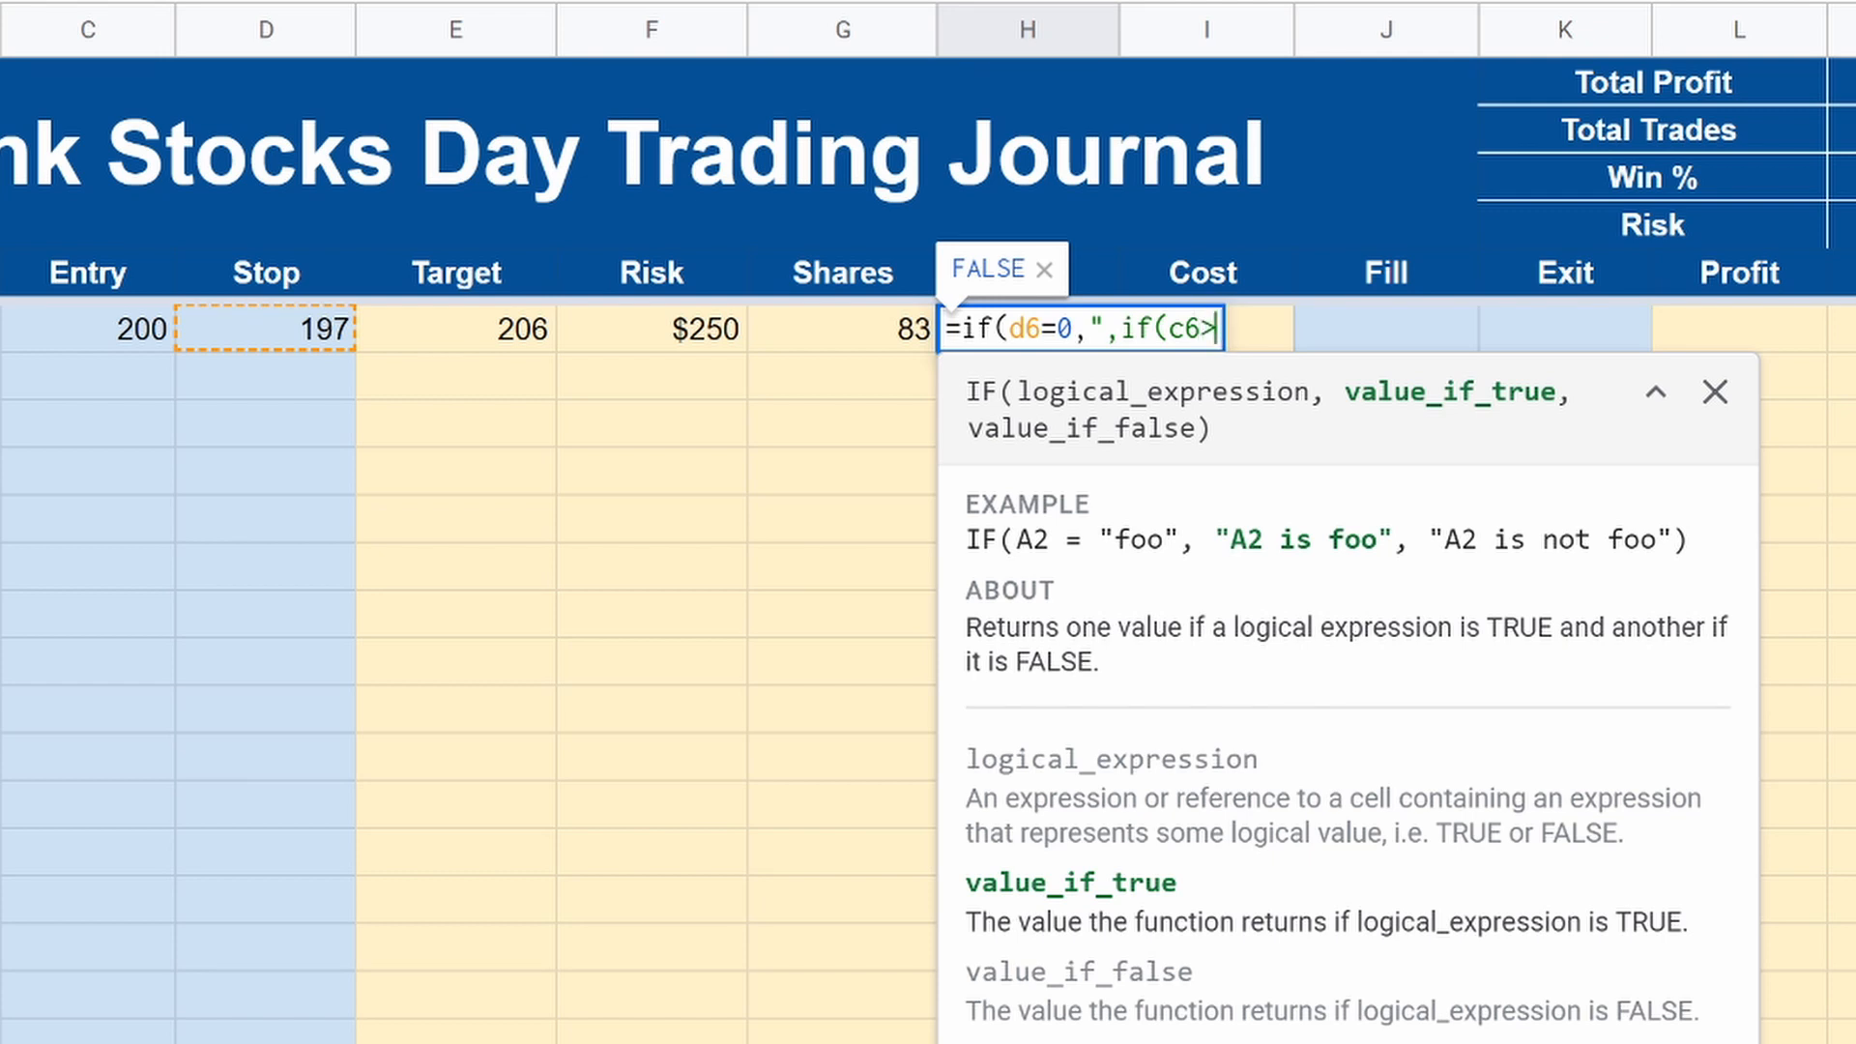
pyautogui.press('BackSpace')
pyautogui.press('BackSpace')
pyautogui.press('BackSpace')
pyautogui.press('BackSpace')
pyautogui.press('BackSpace')
pyautogui.press('BackSpace')
pyautogui.press('BackSpace')
# Step: Give the H6 formula the blank true result "" and nest an IF testing whether the entry exceeds the stop: if(c6>d6,
pyautogui.write('",')
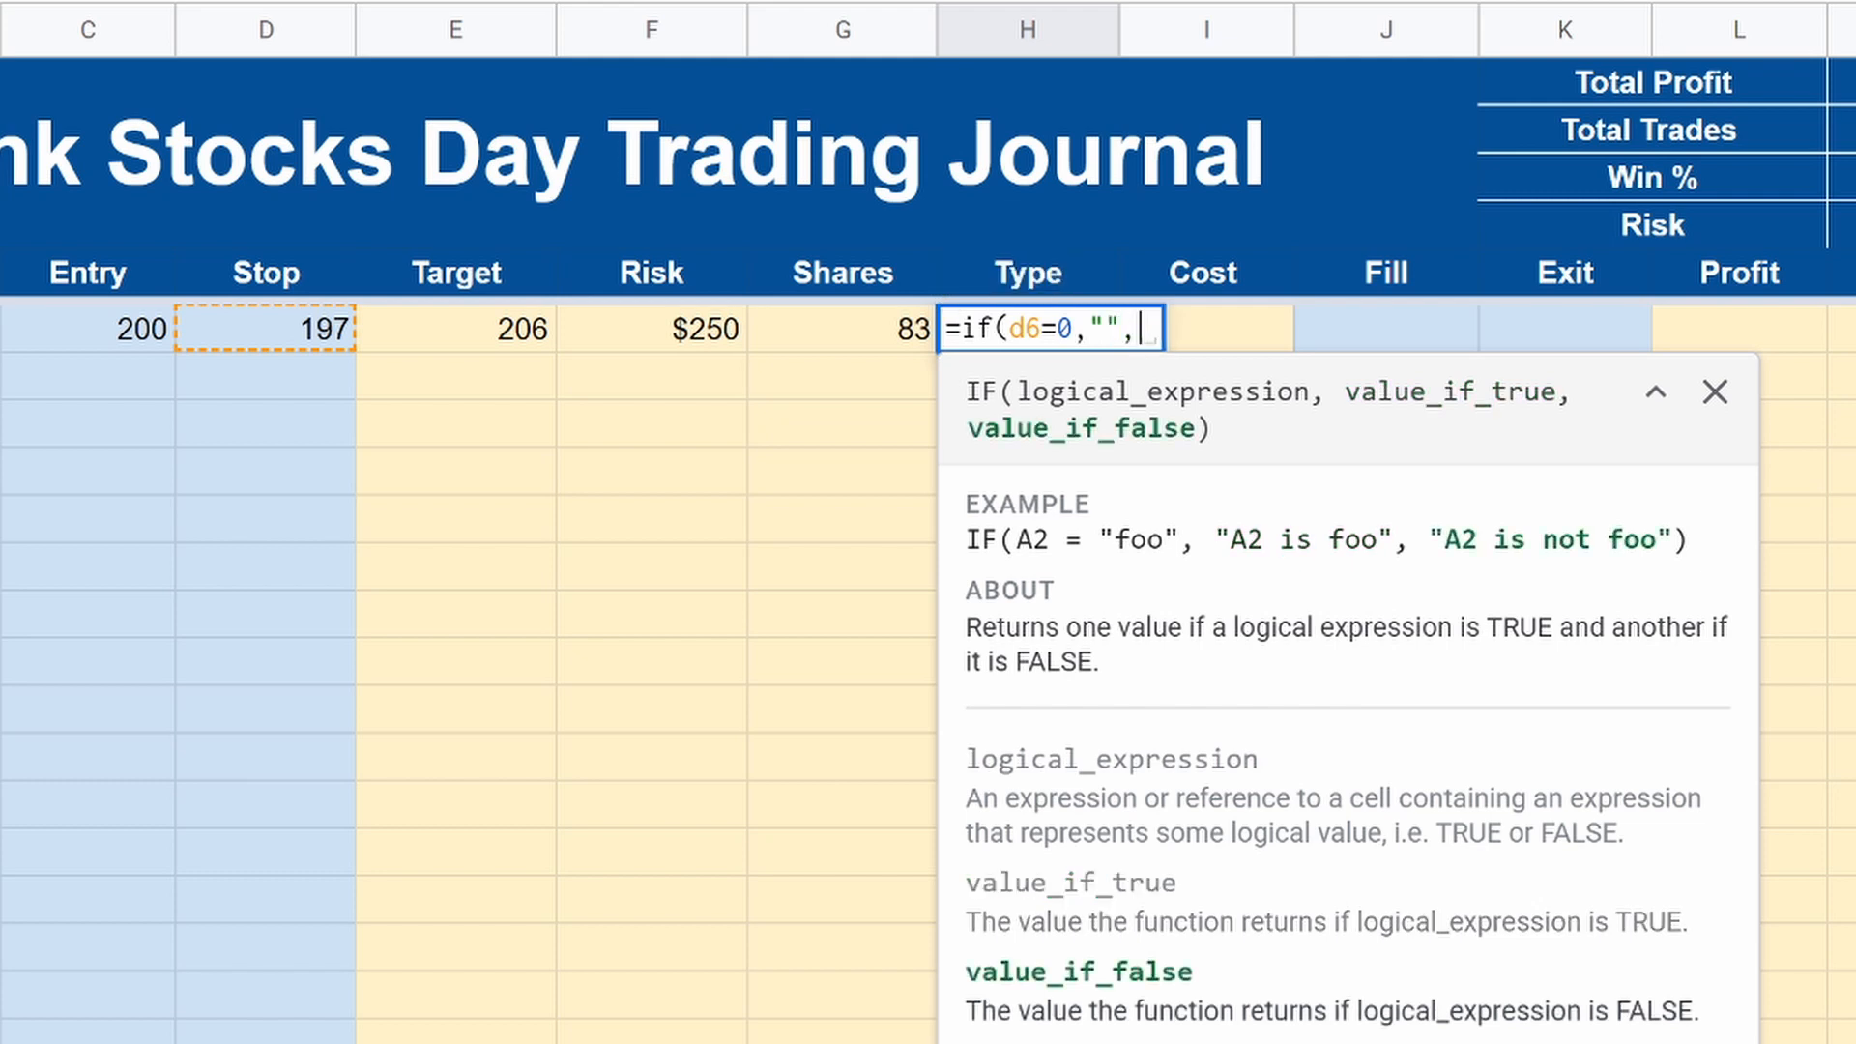
pyautogui.write('if(')
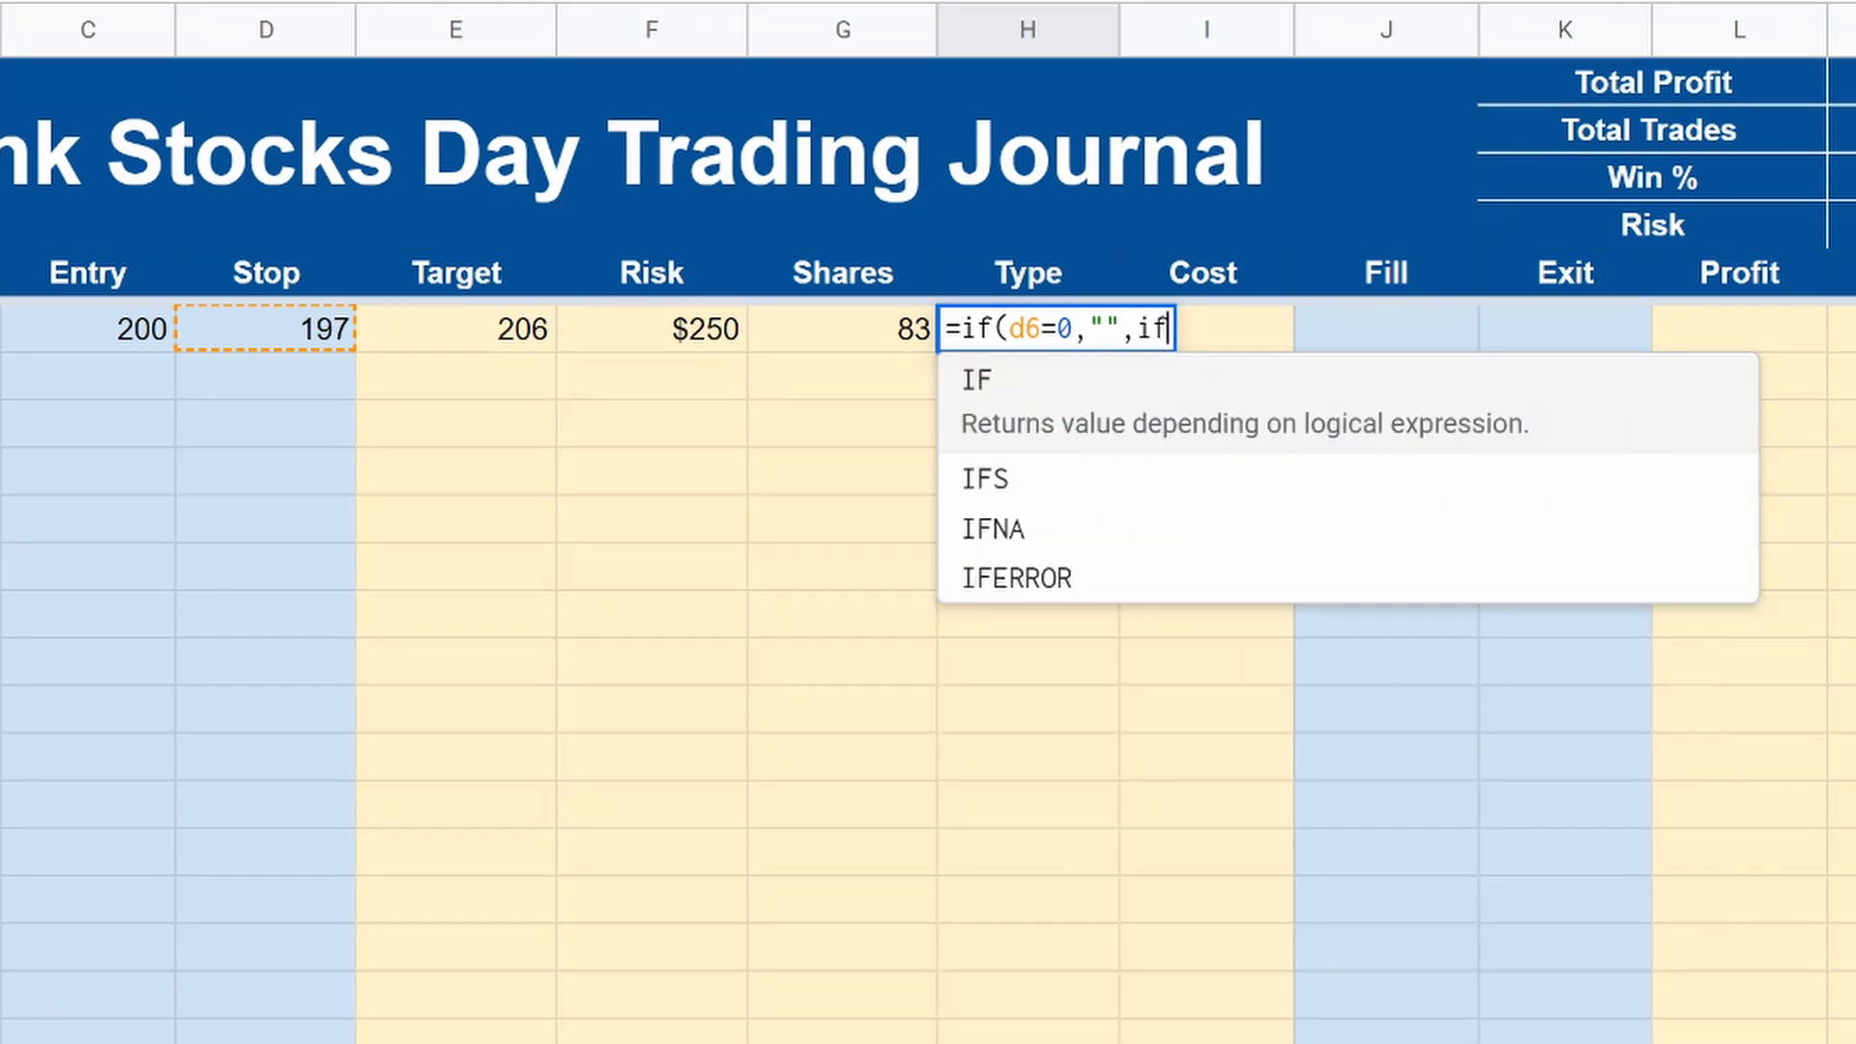
pyautogui.write('c6')
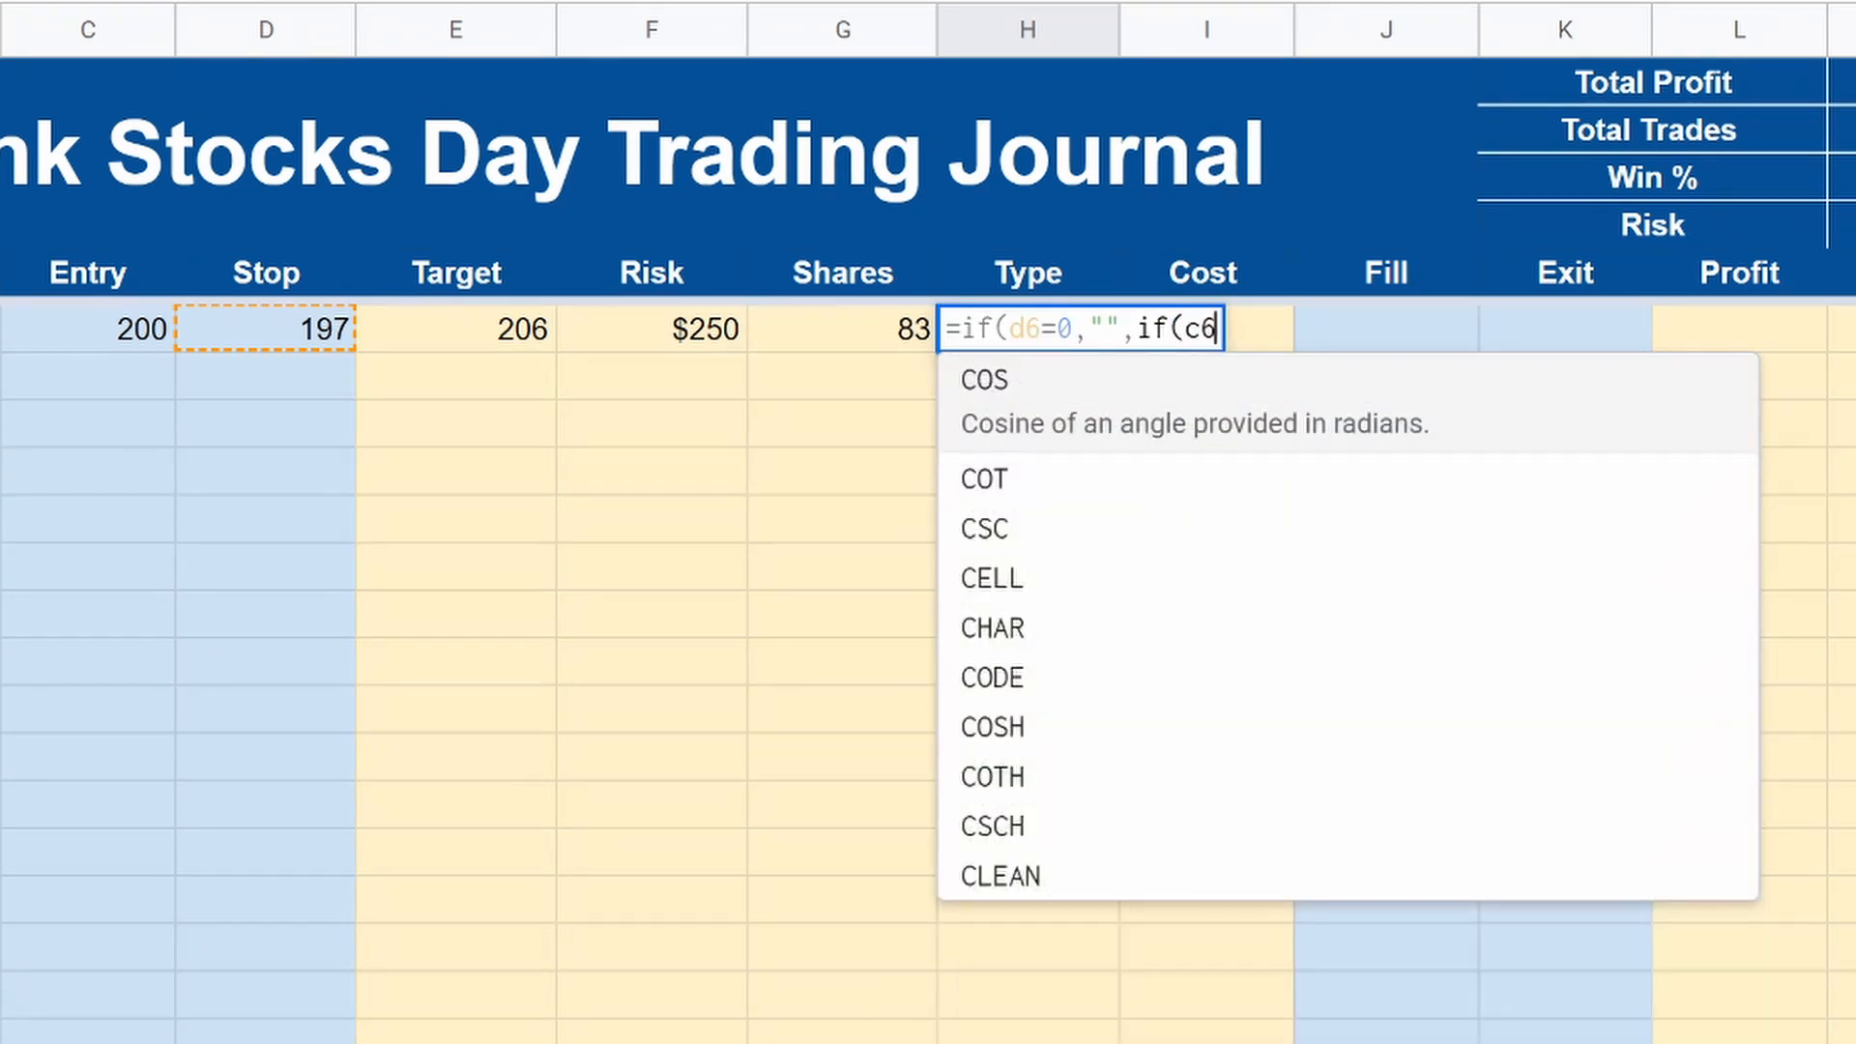
pyautogui.write('>d6')
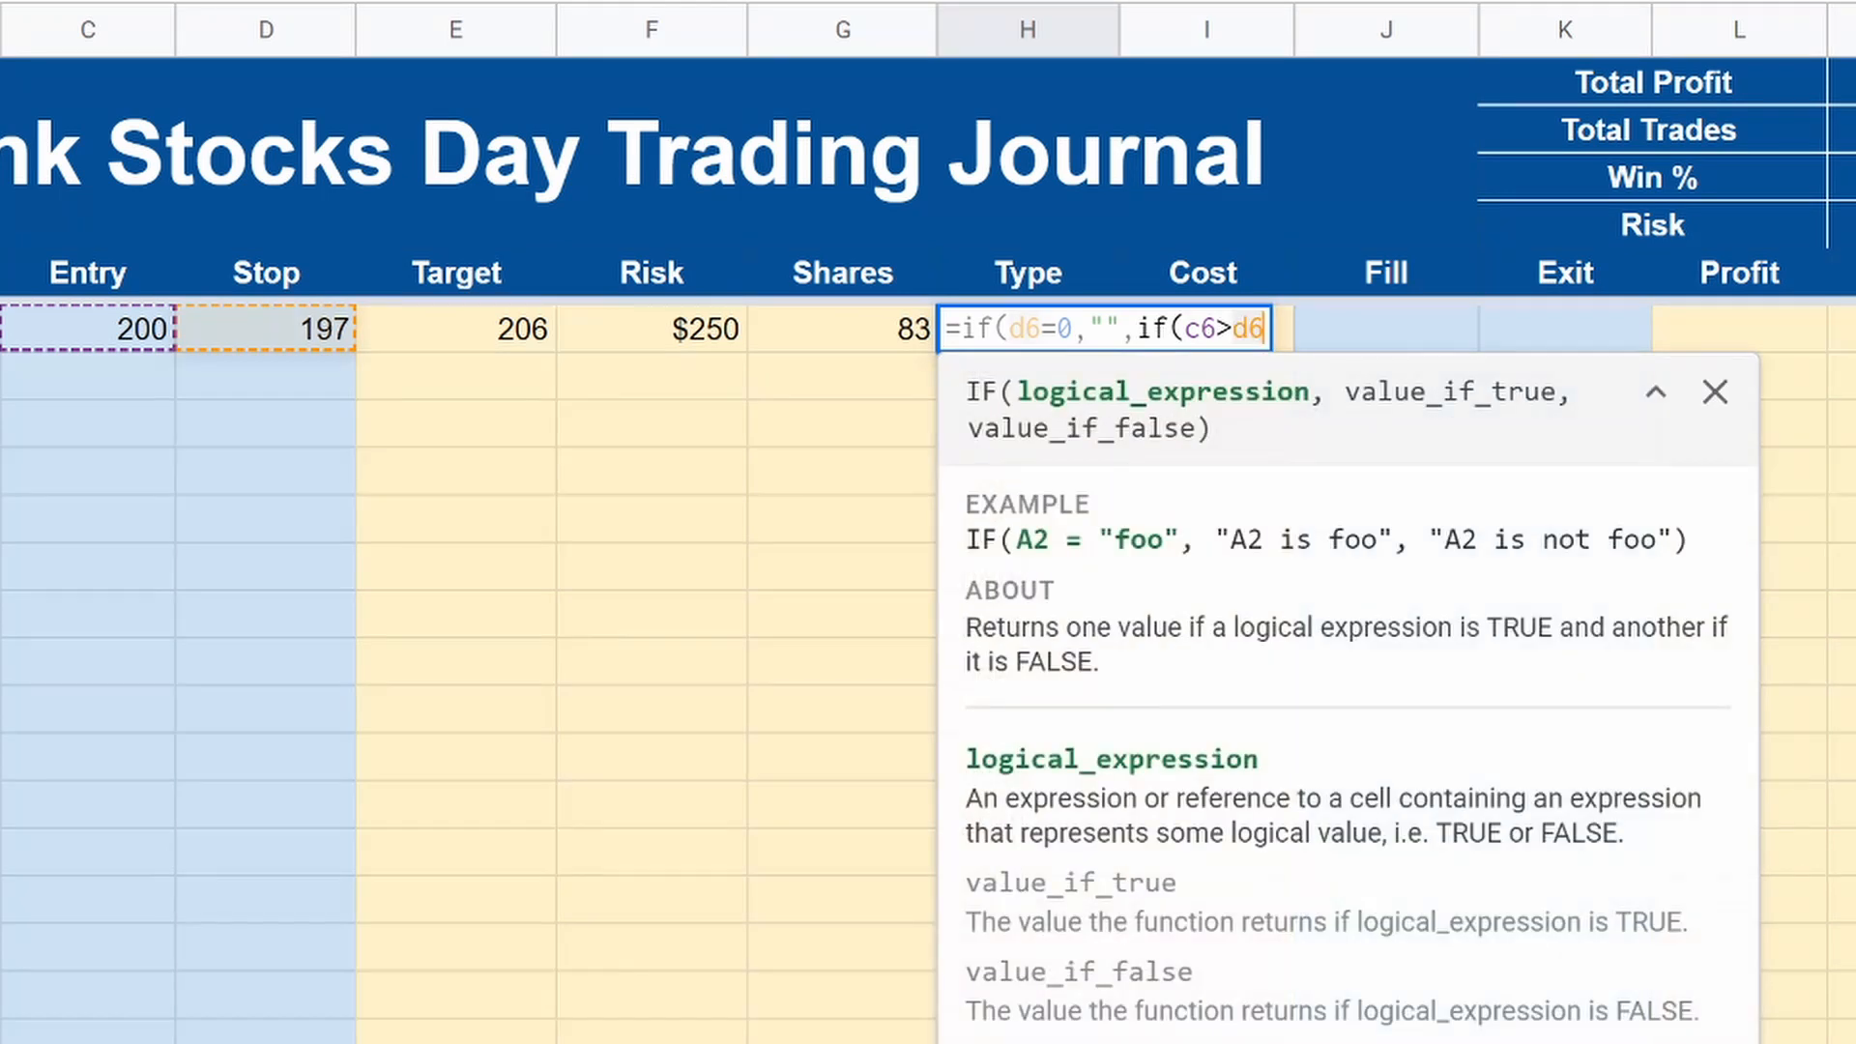
pyautogui.write(',')
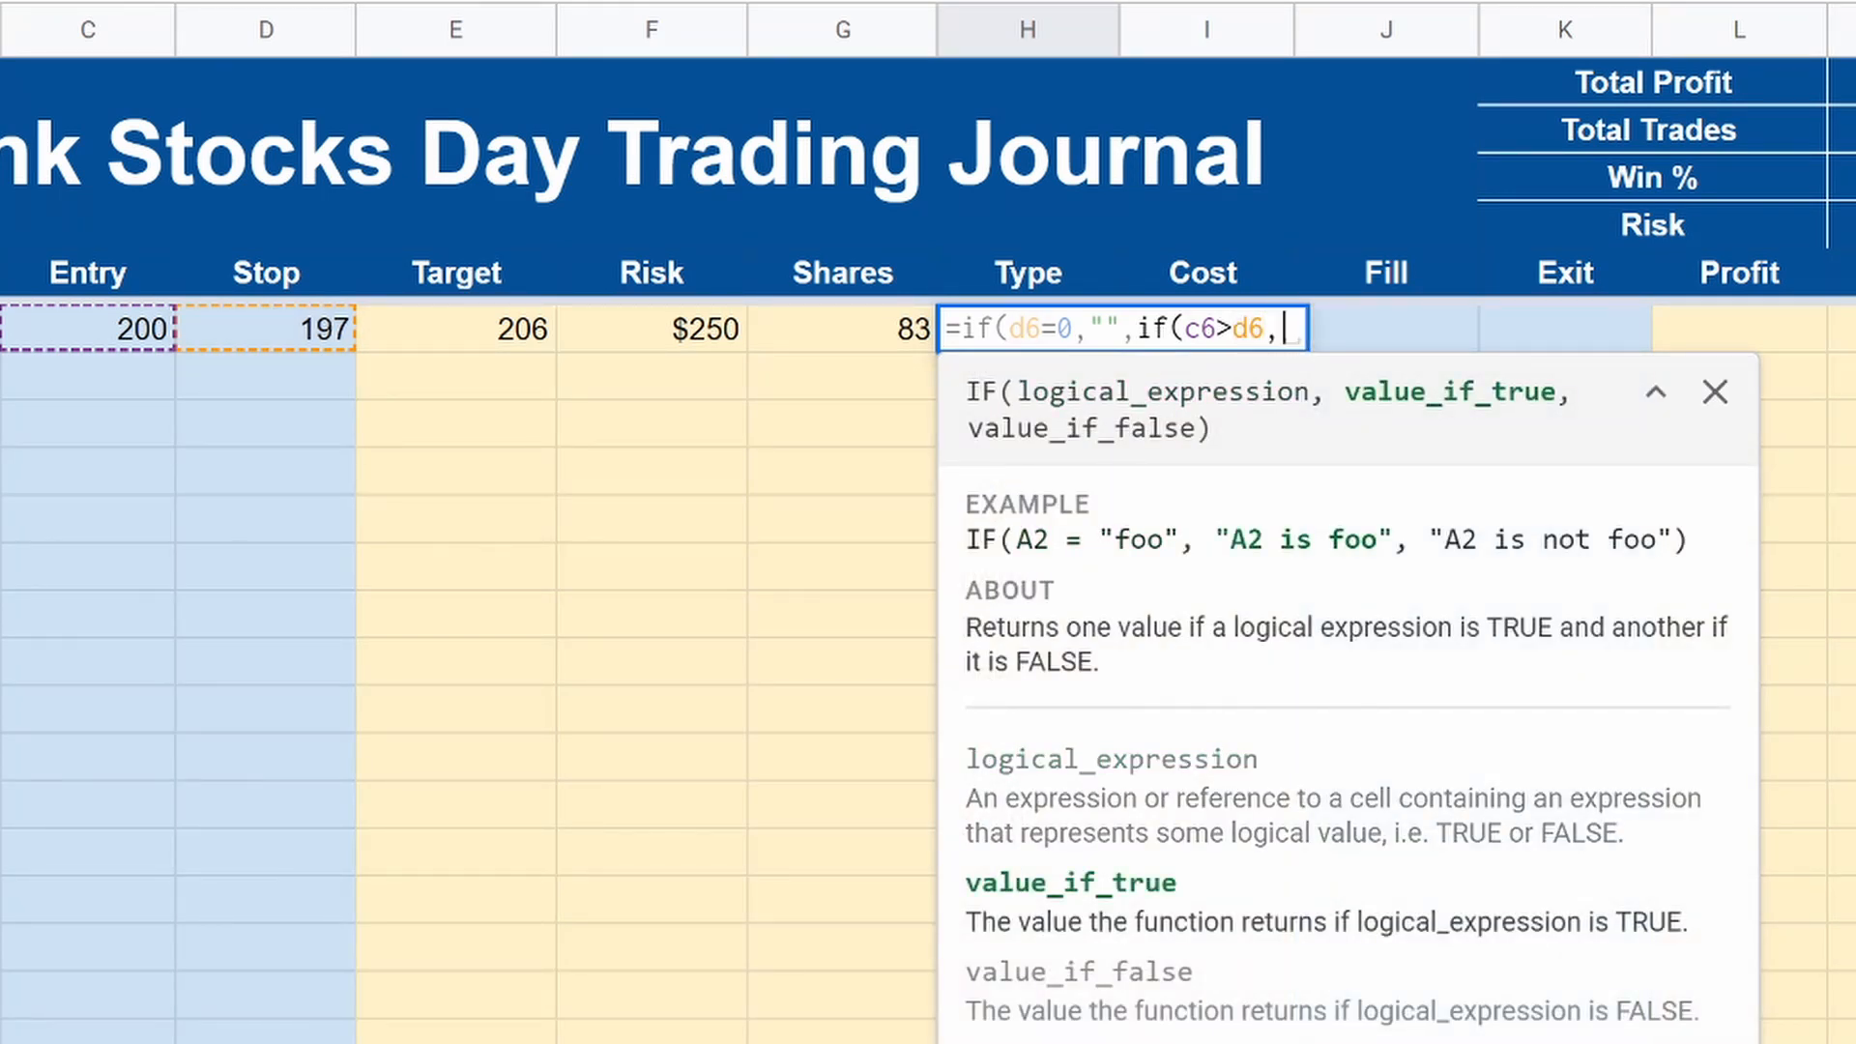
# Step: Complete the H6 formula with "Long" as the true result and "Short" as the false result, close both parentheses and enter it
pyautogui.write('"Long')
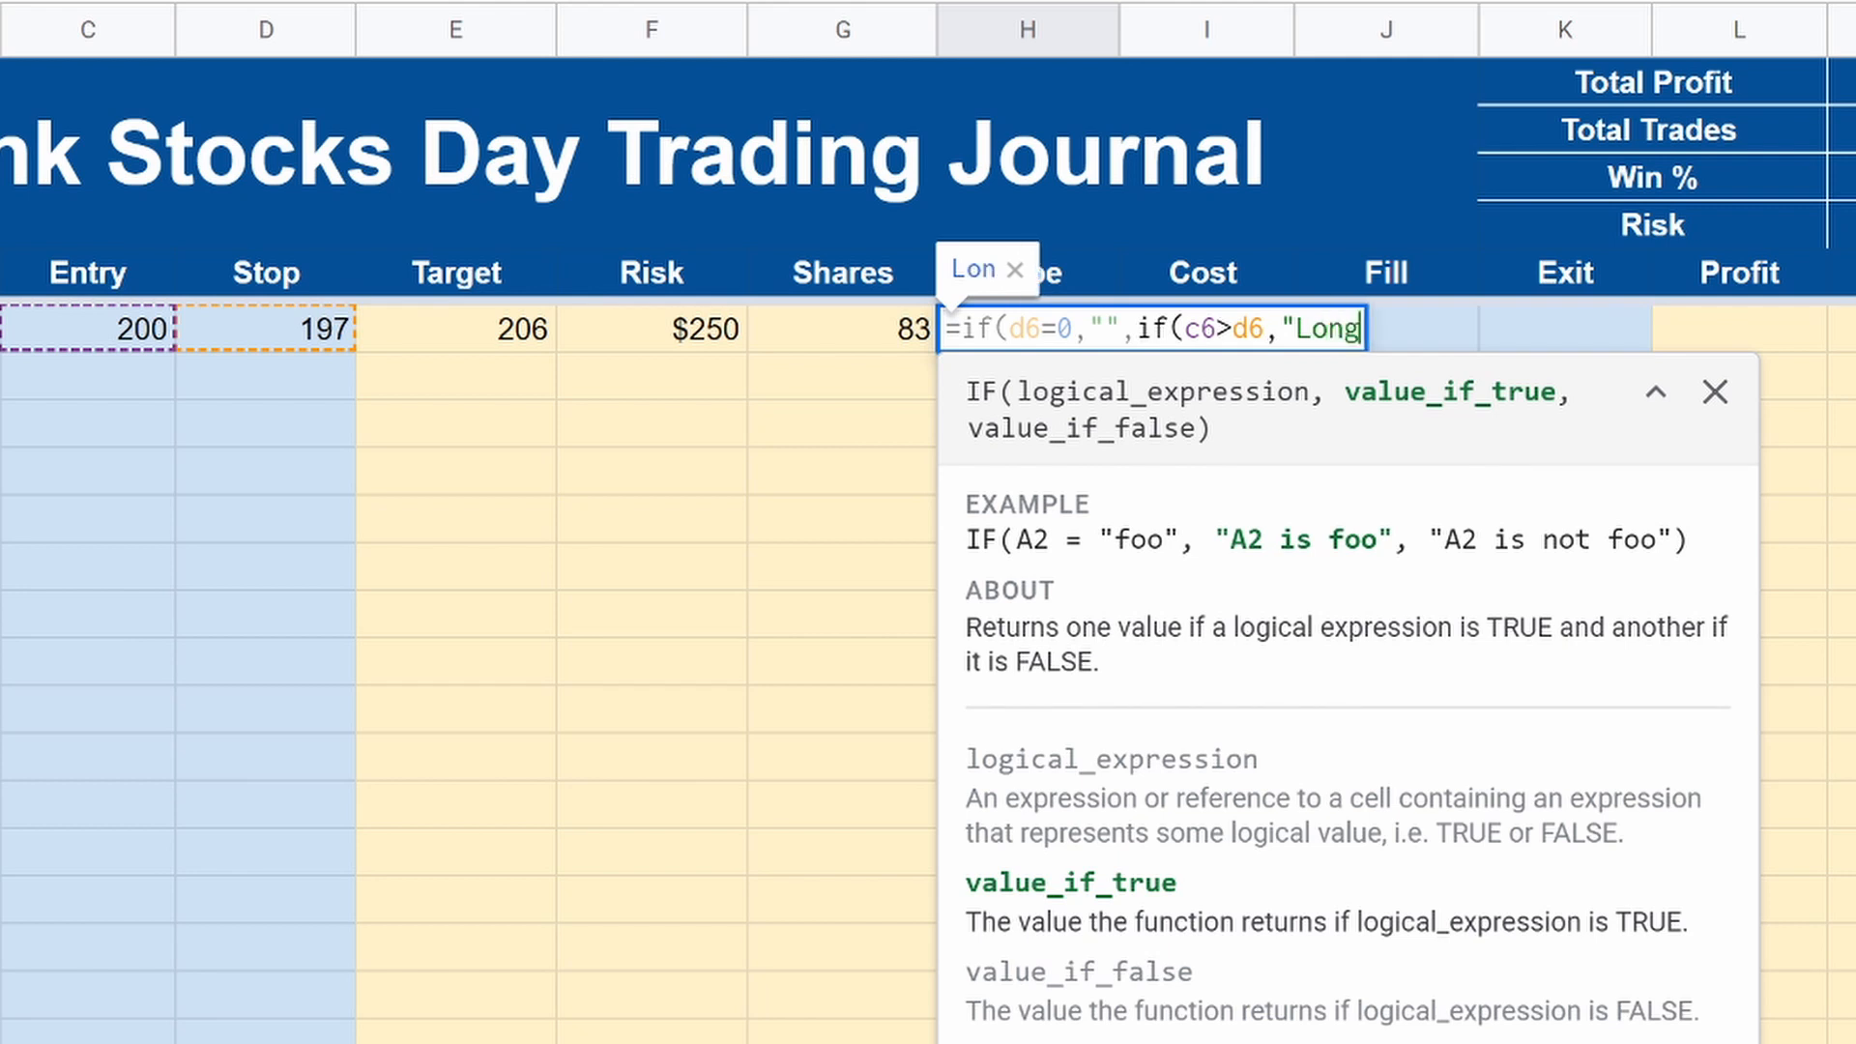
pyautogui.write('",')
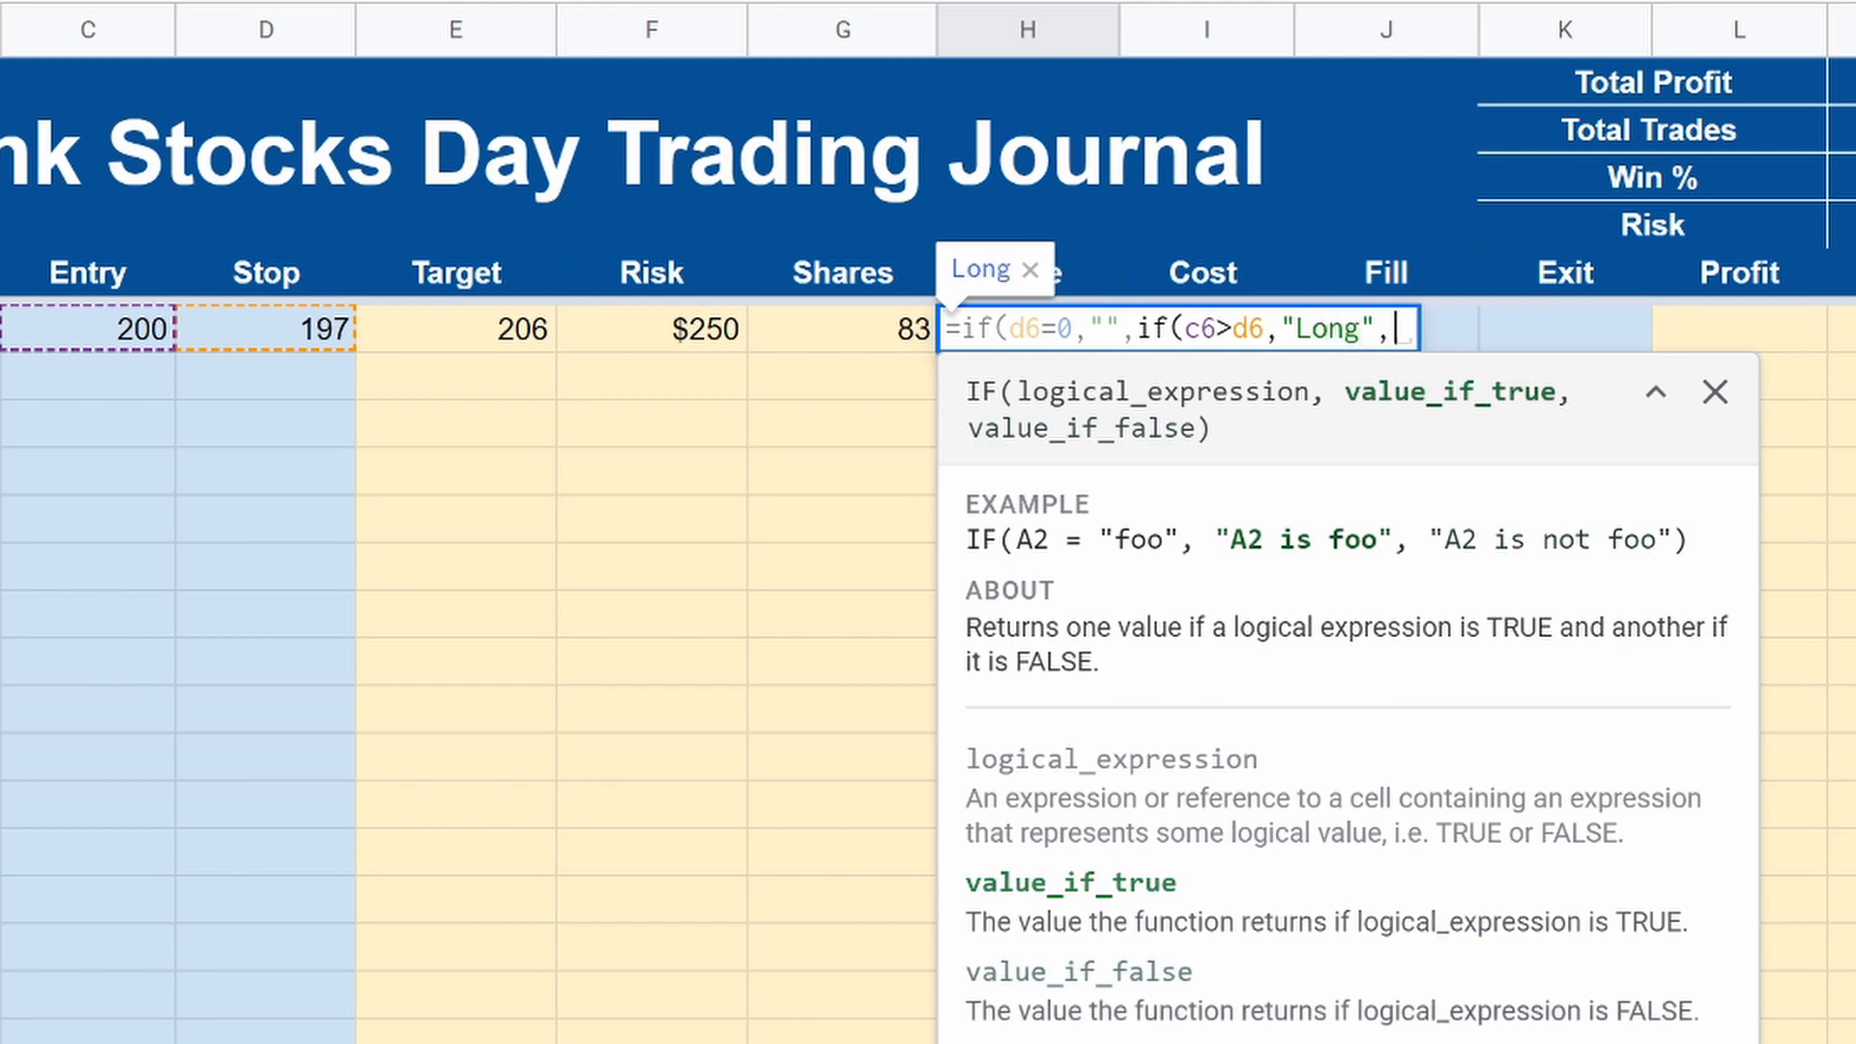
pyautogui.press('BackSpace')
pyautogui.write('"Sh')
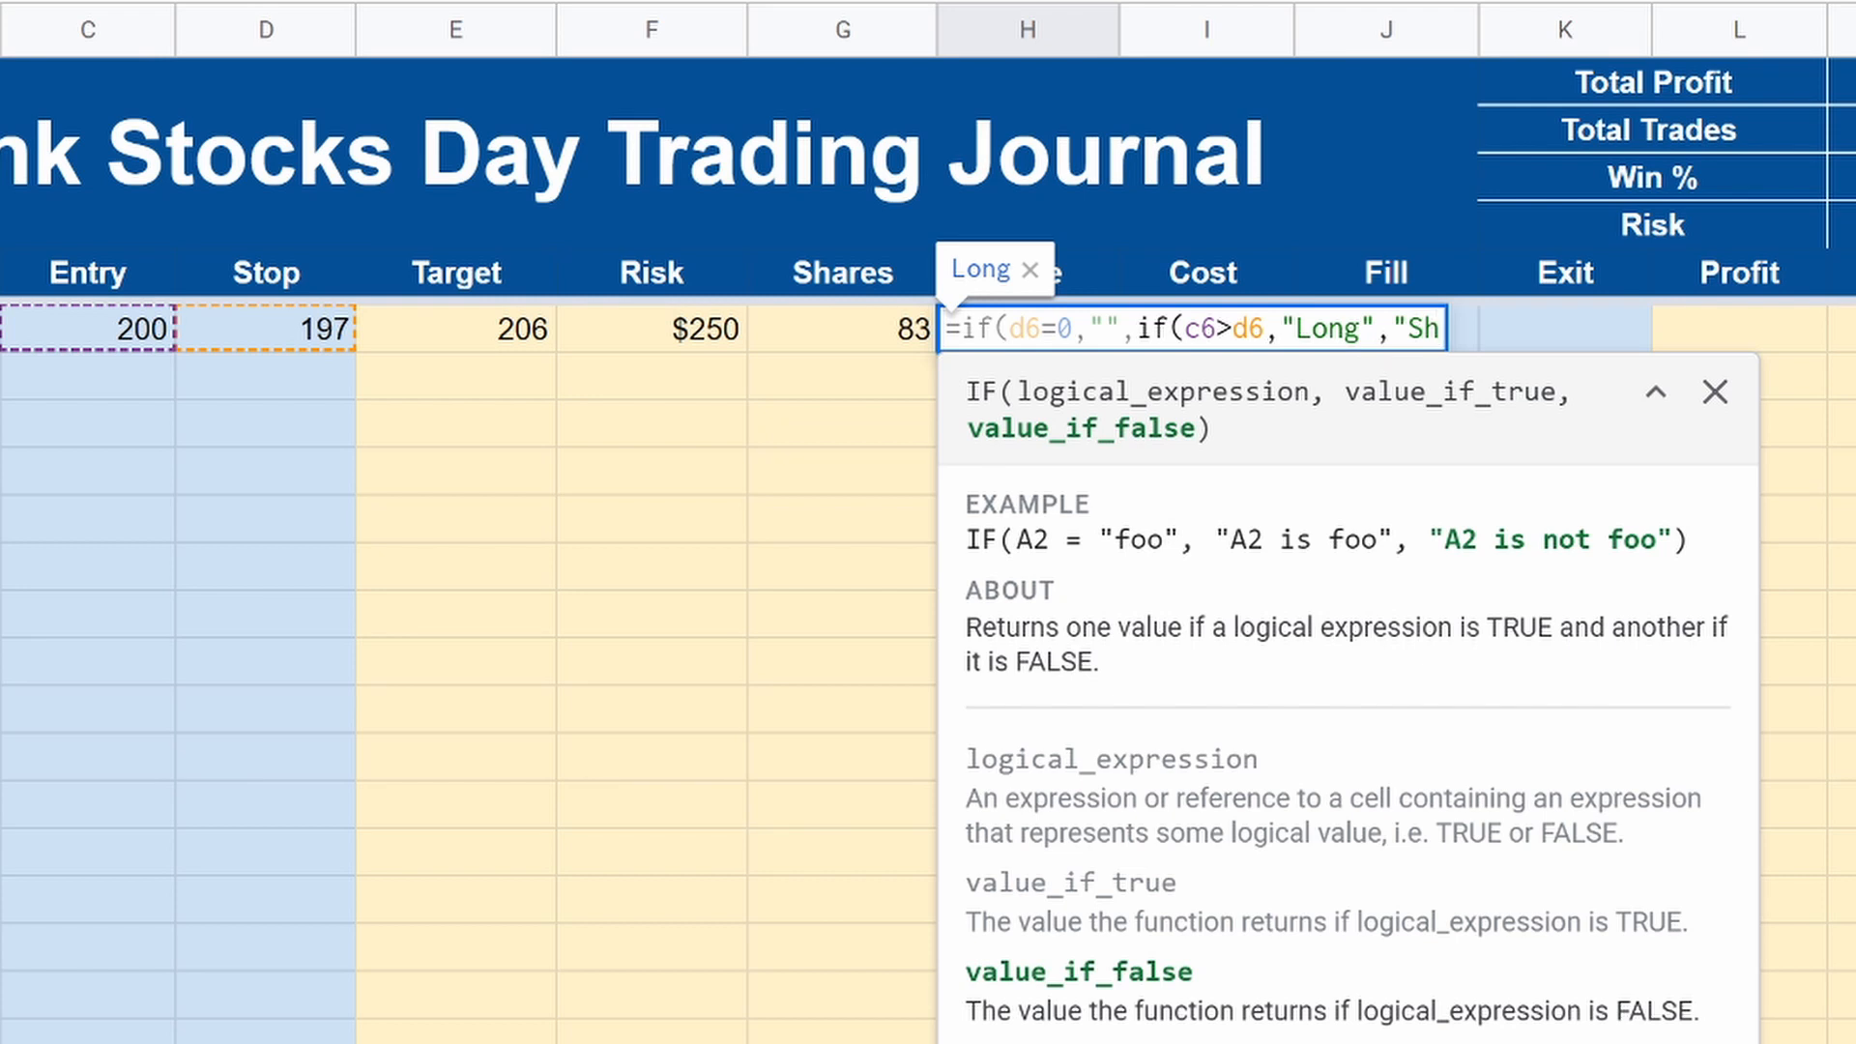
pyautogui.write('ort"))')
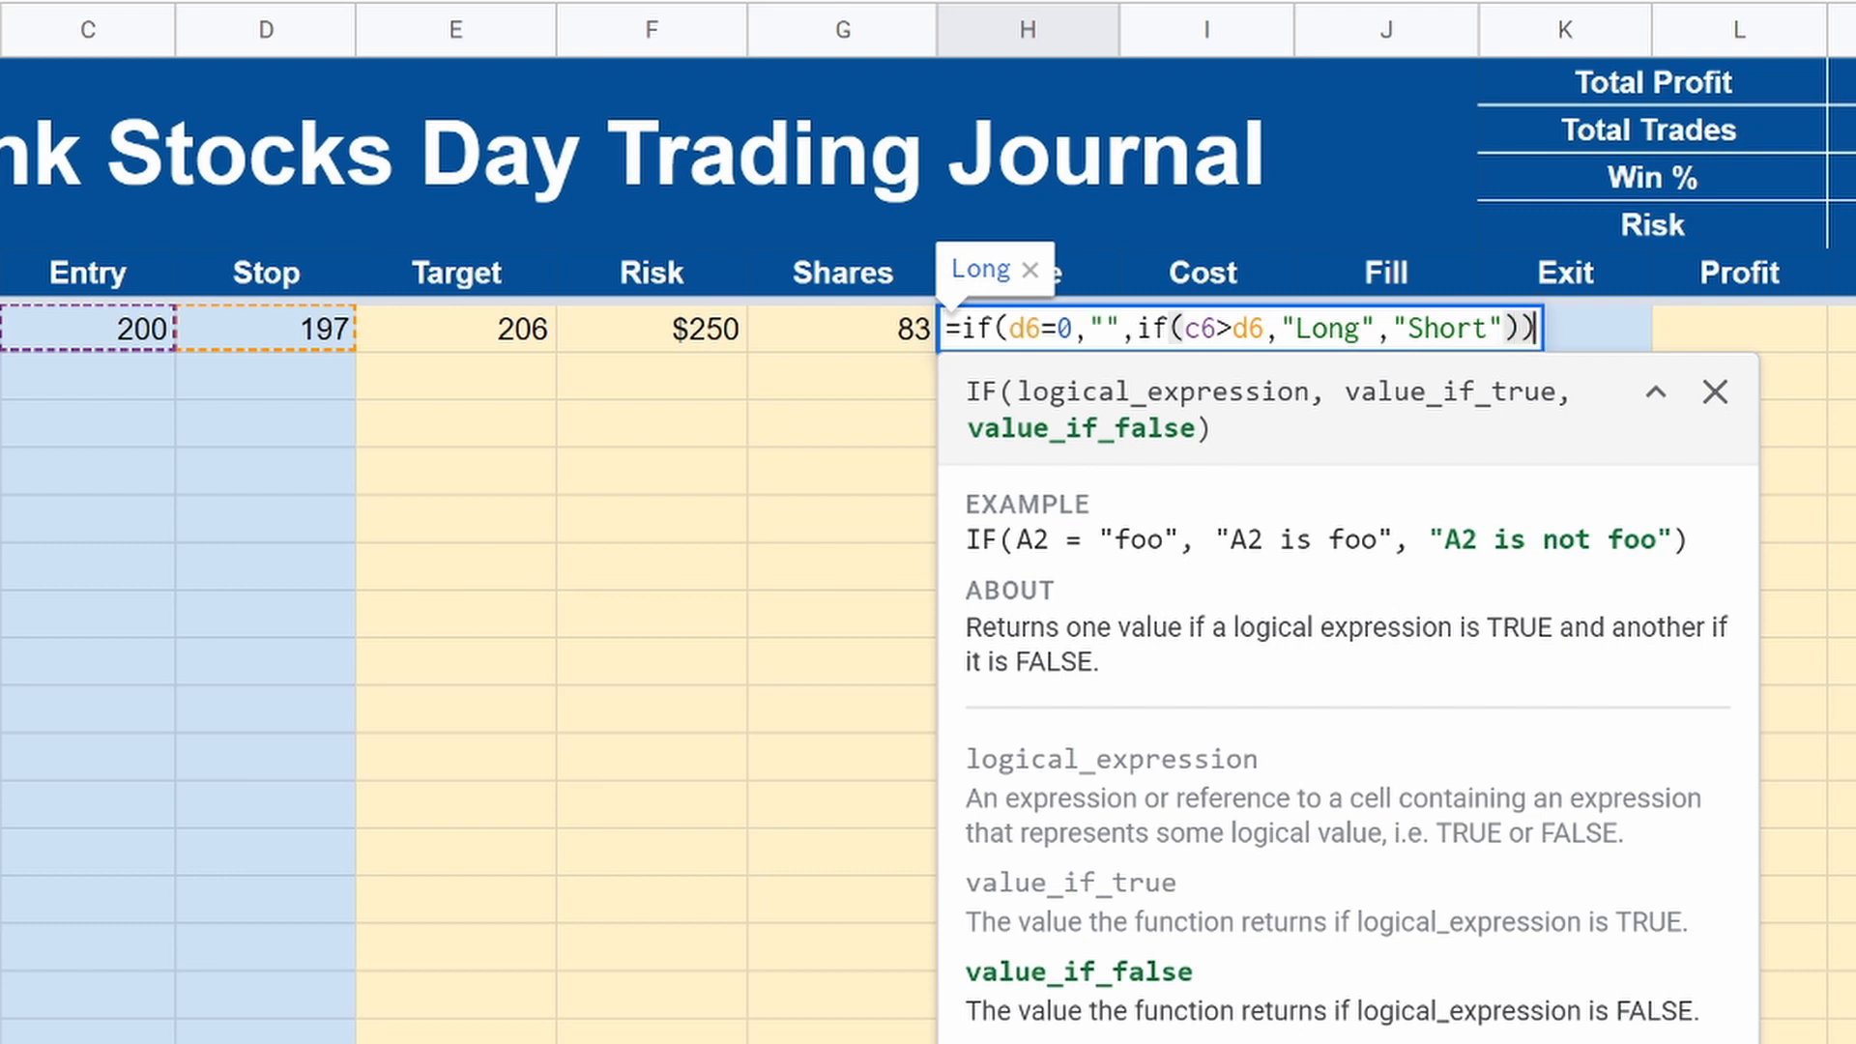
pyautogui.press('Return')
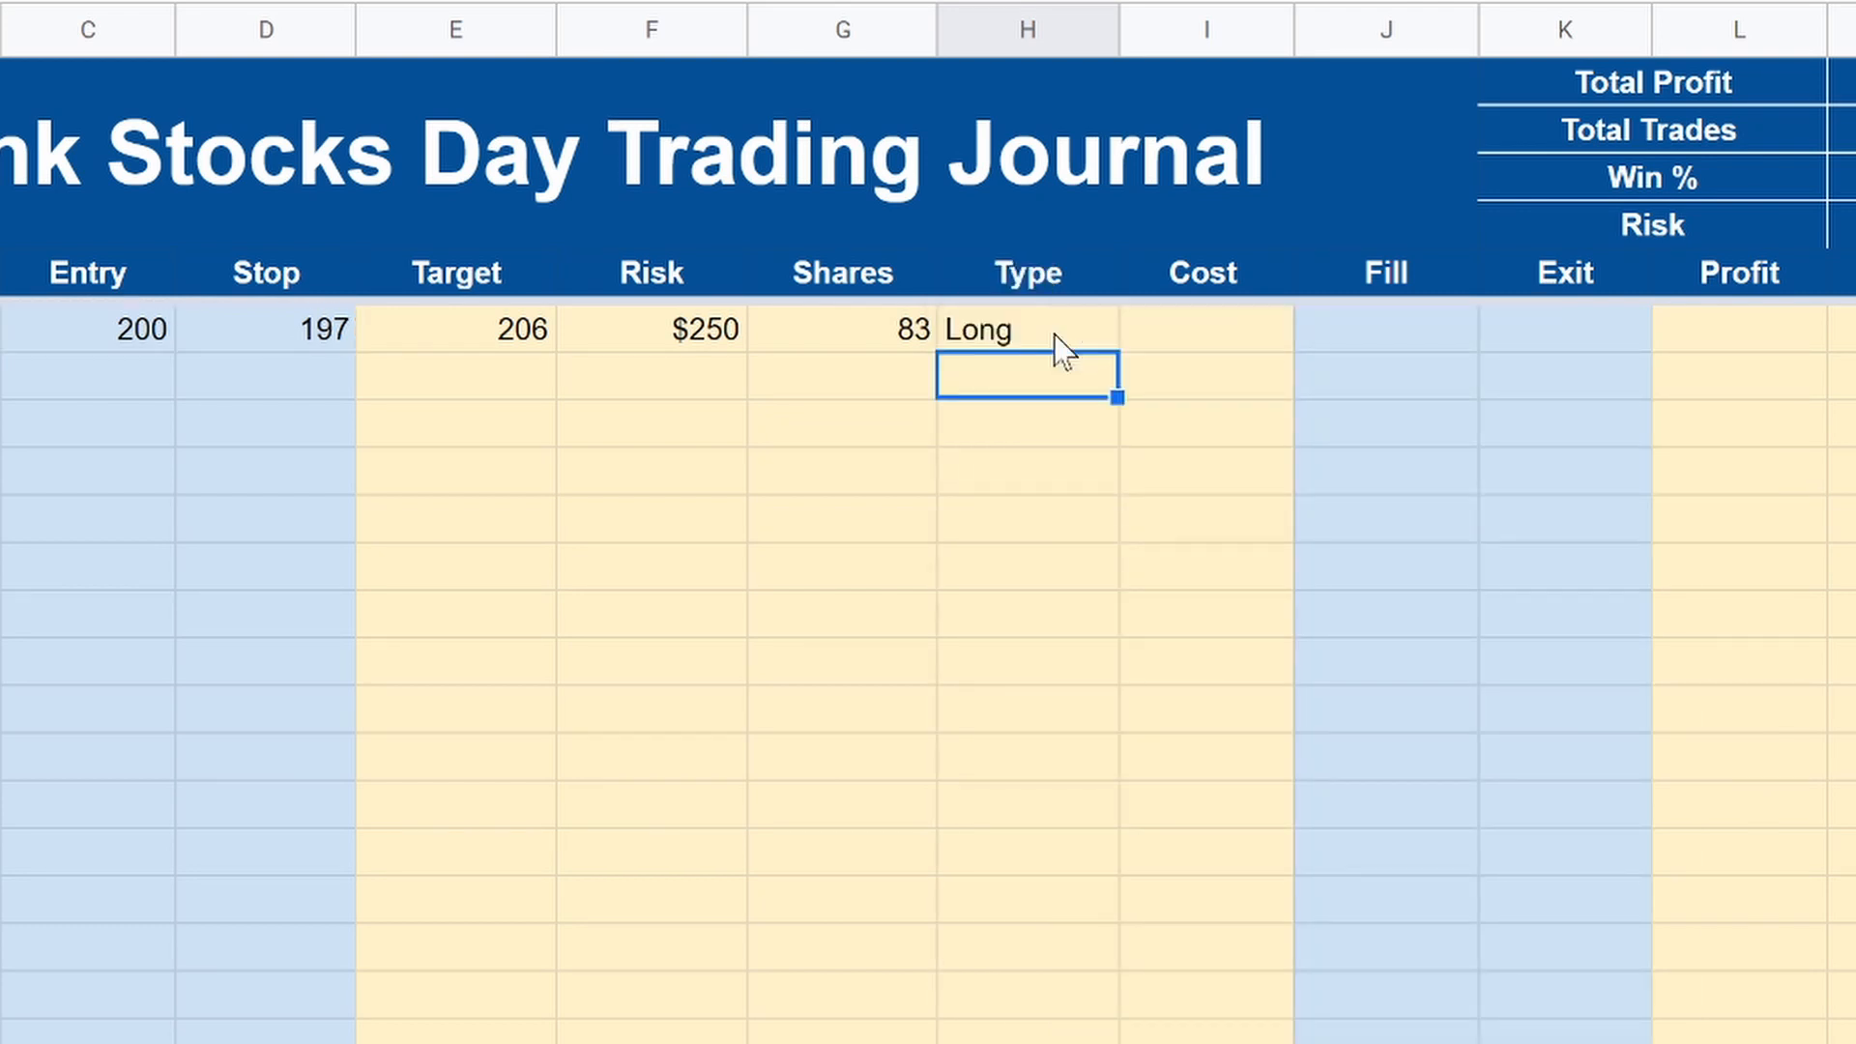
# Step: Test the Type formula on a short trade by setting the AAPL stop in D6 to 202
pyautogui.click(1011, 341)
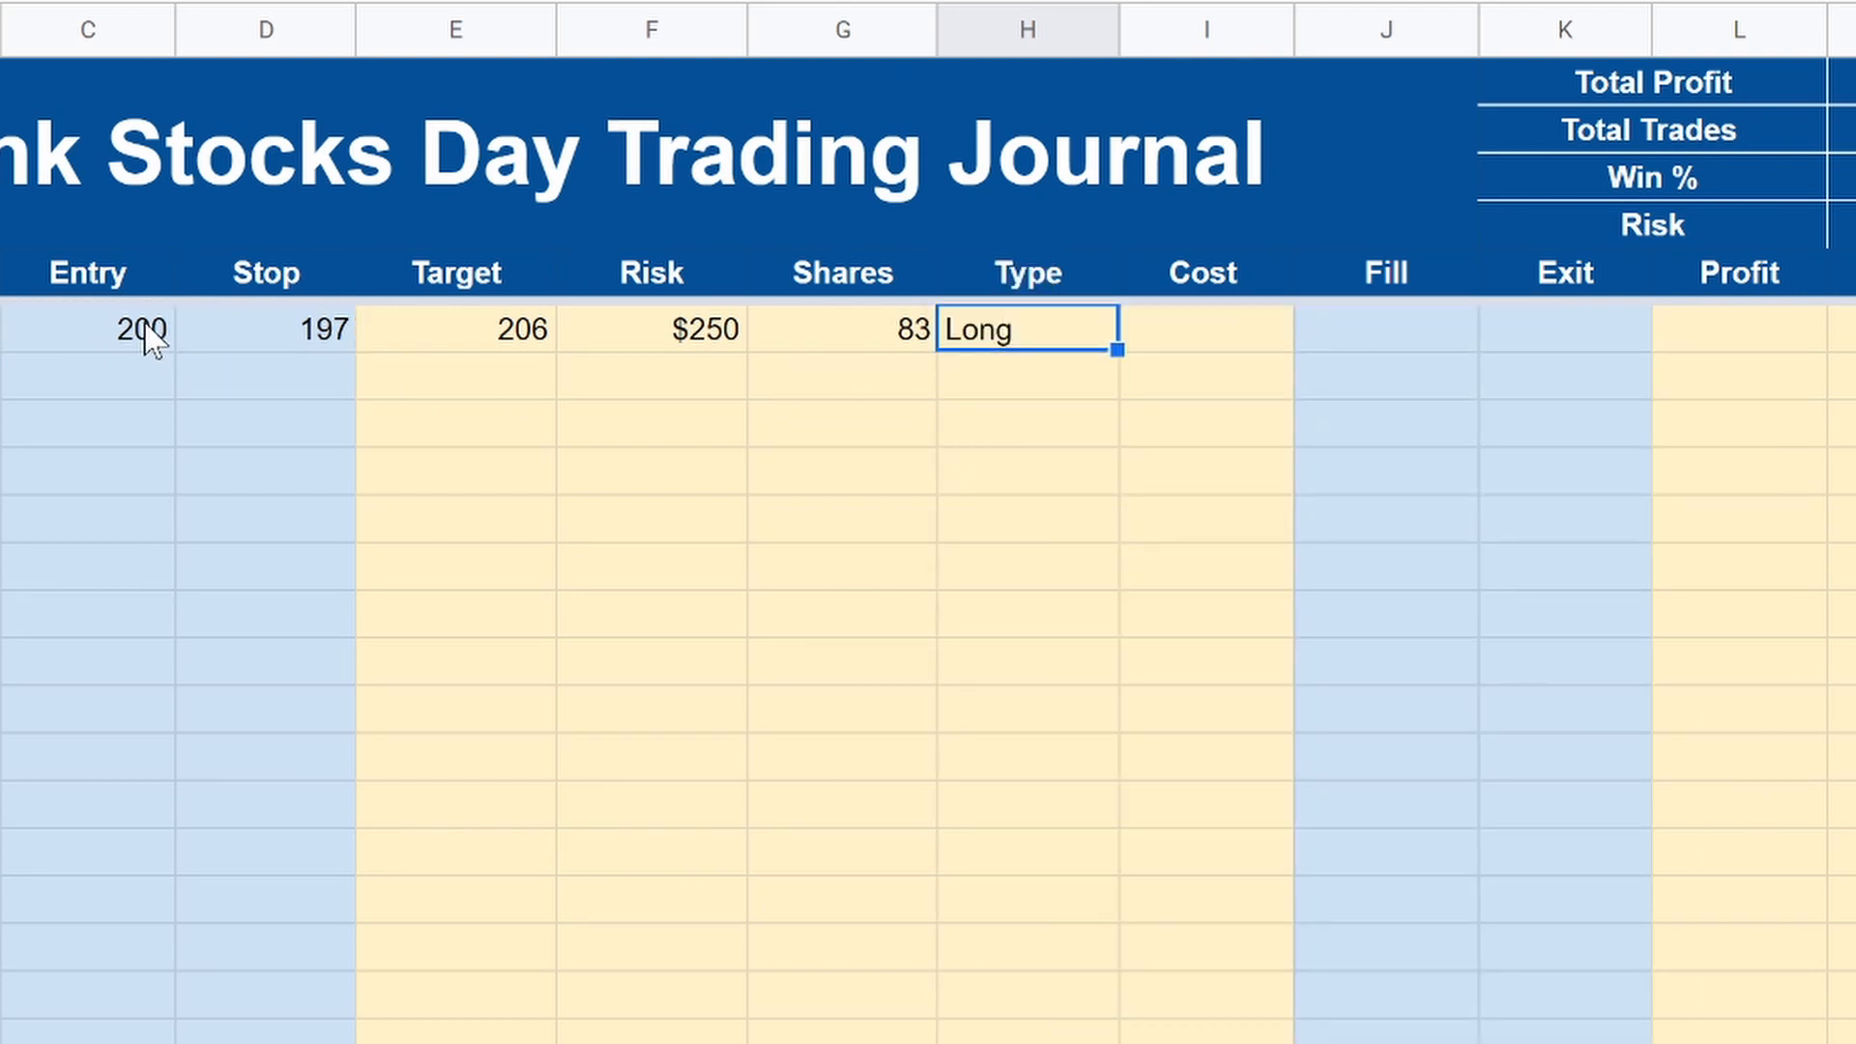
pyautogui.click(286, 333)
pyautogui.write('2')
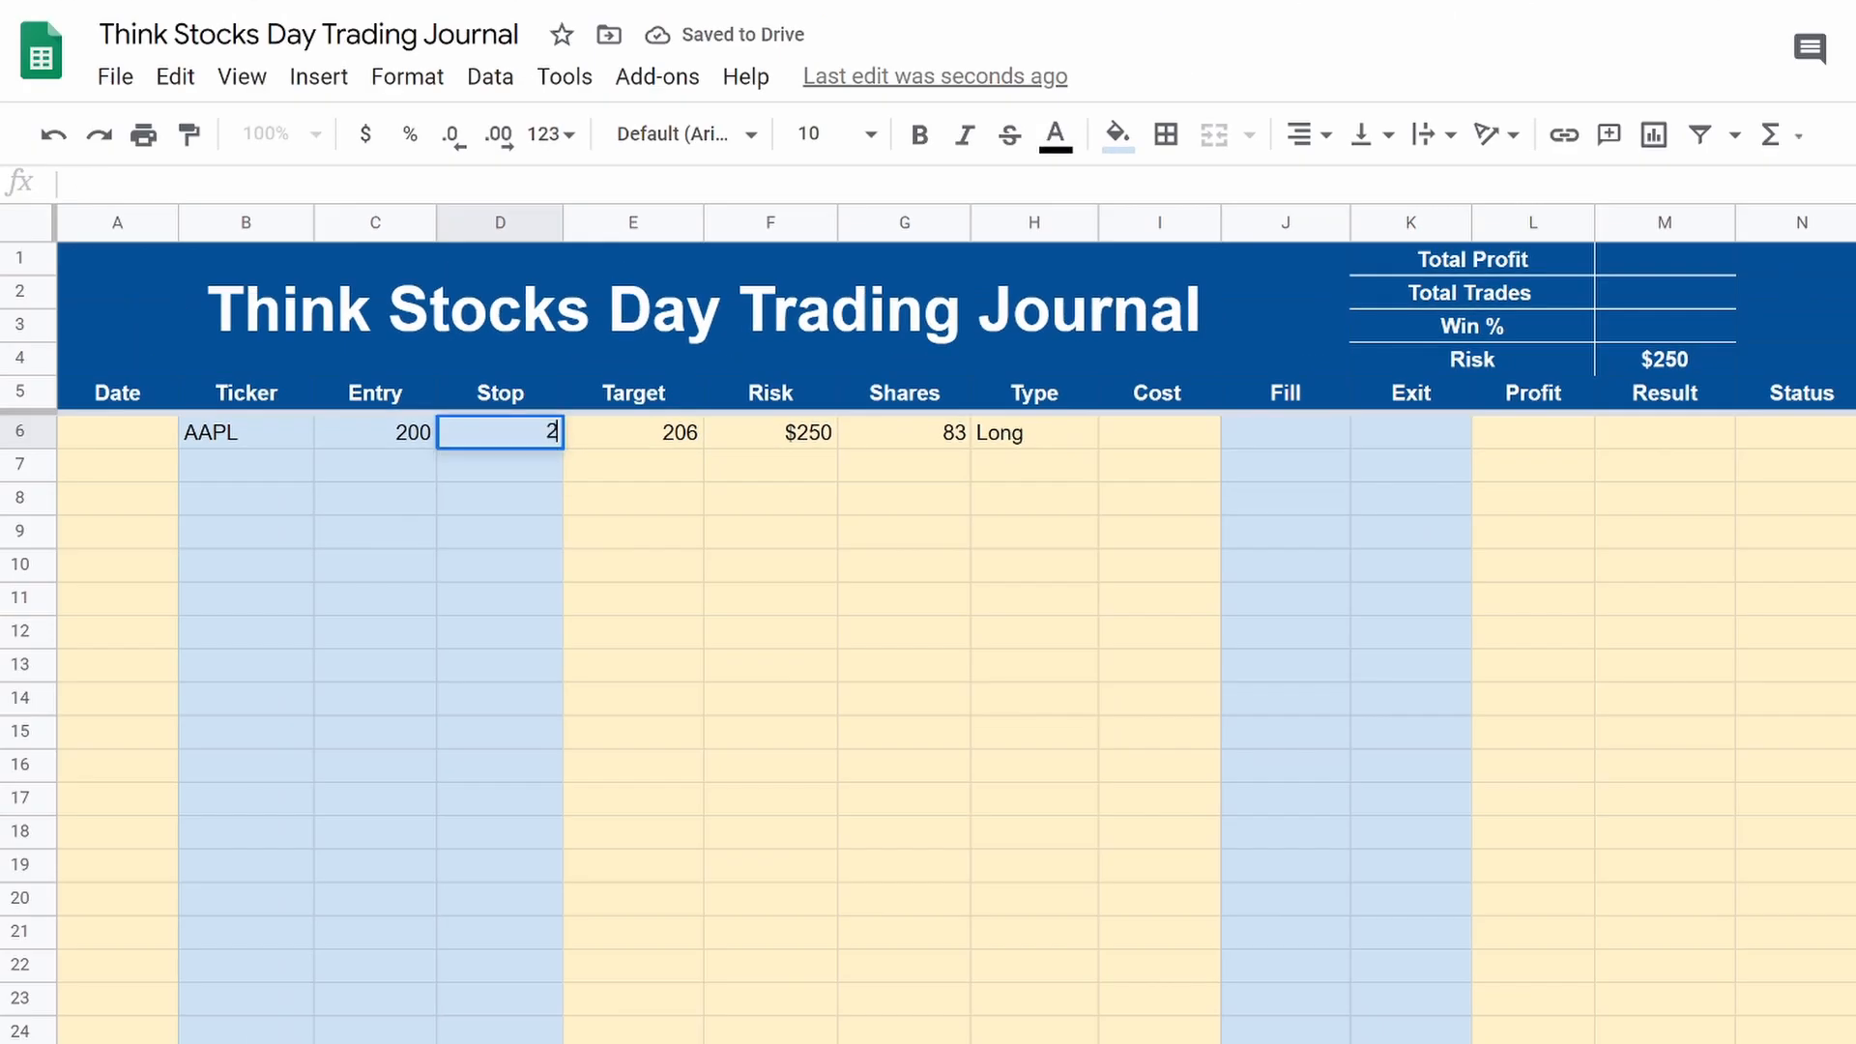
pyautogui.write('02')
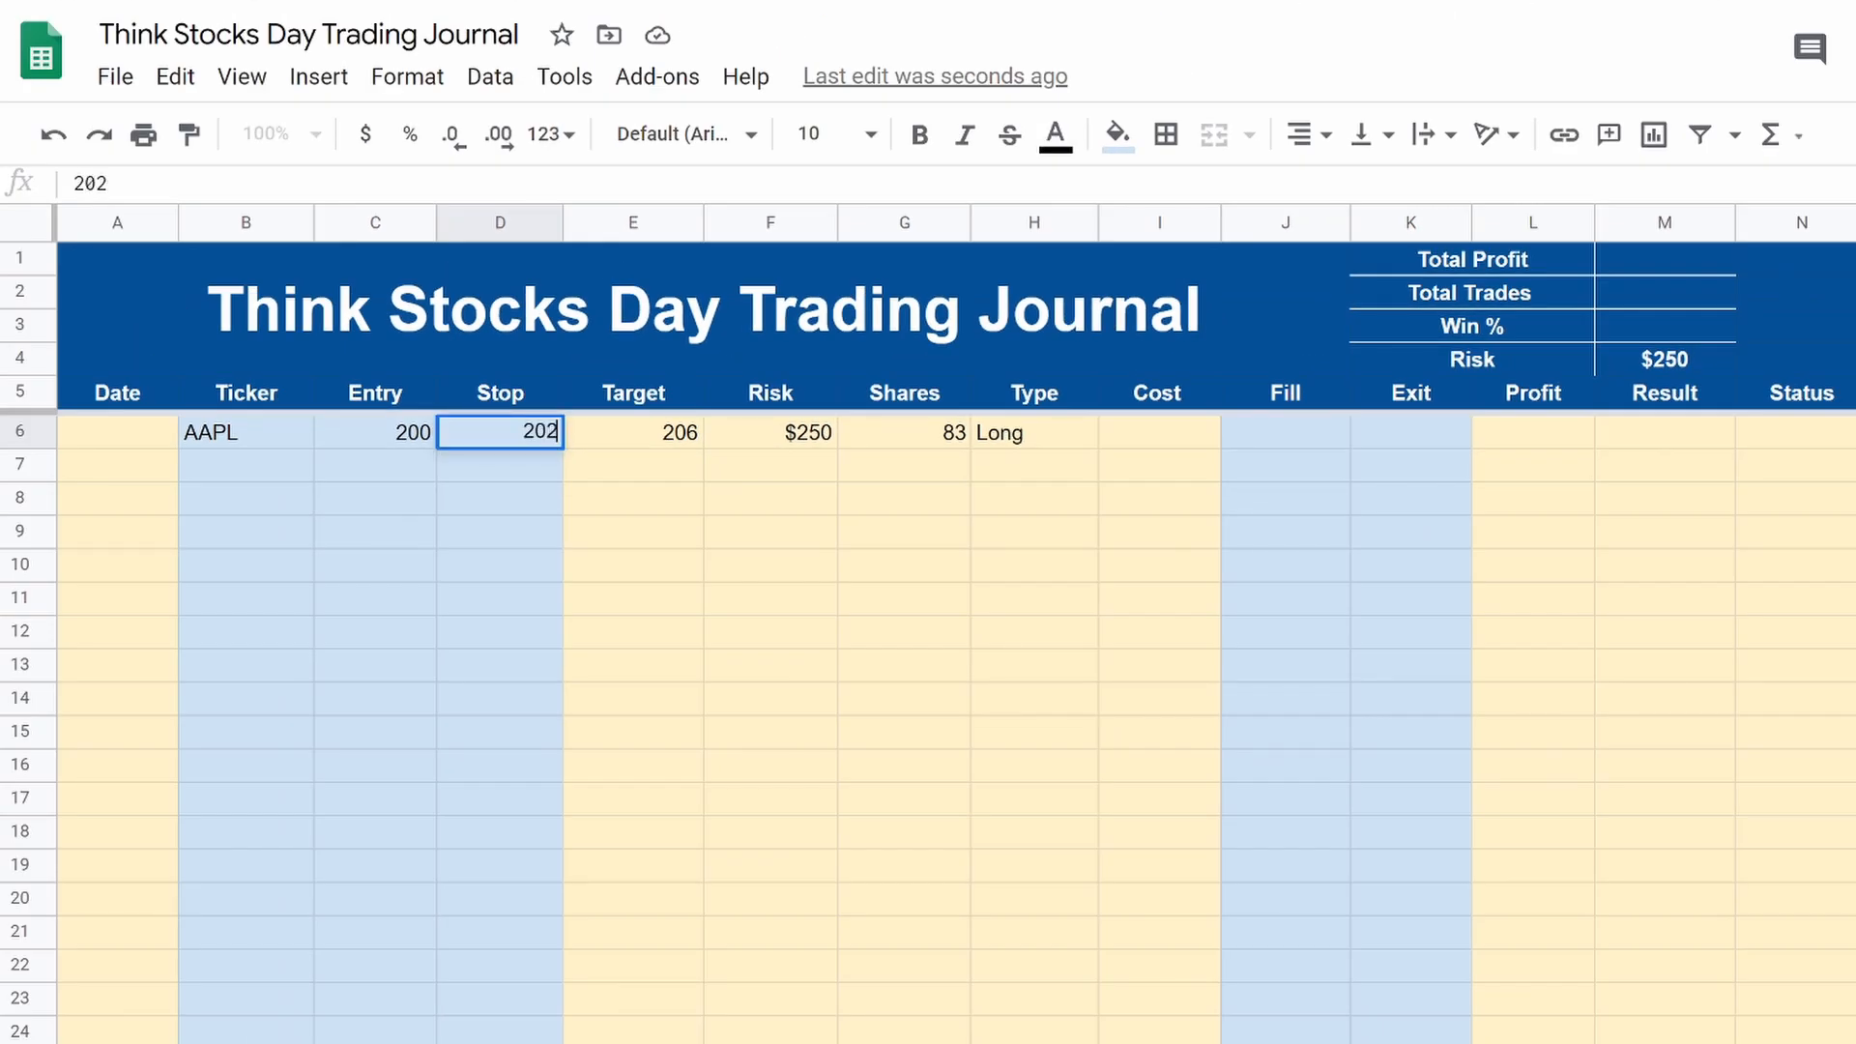
pyautogui.press('Return')
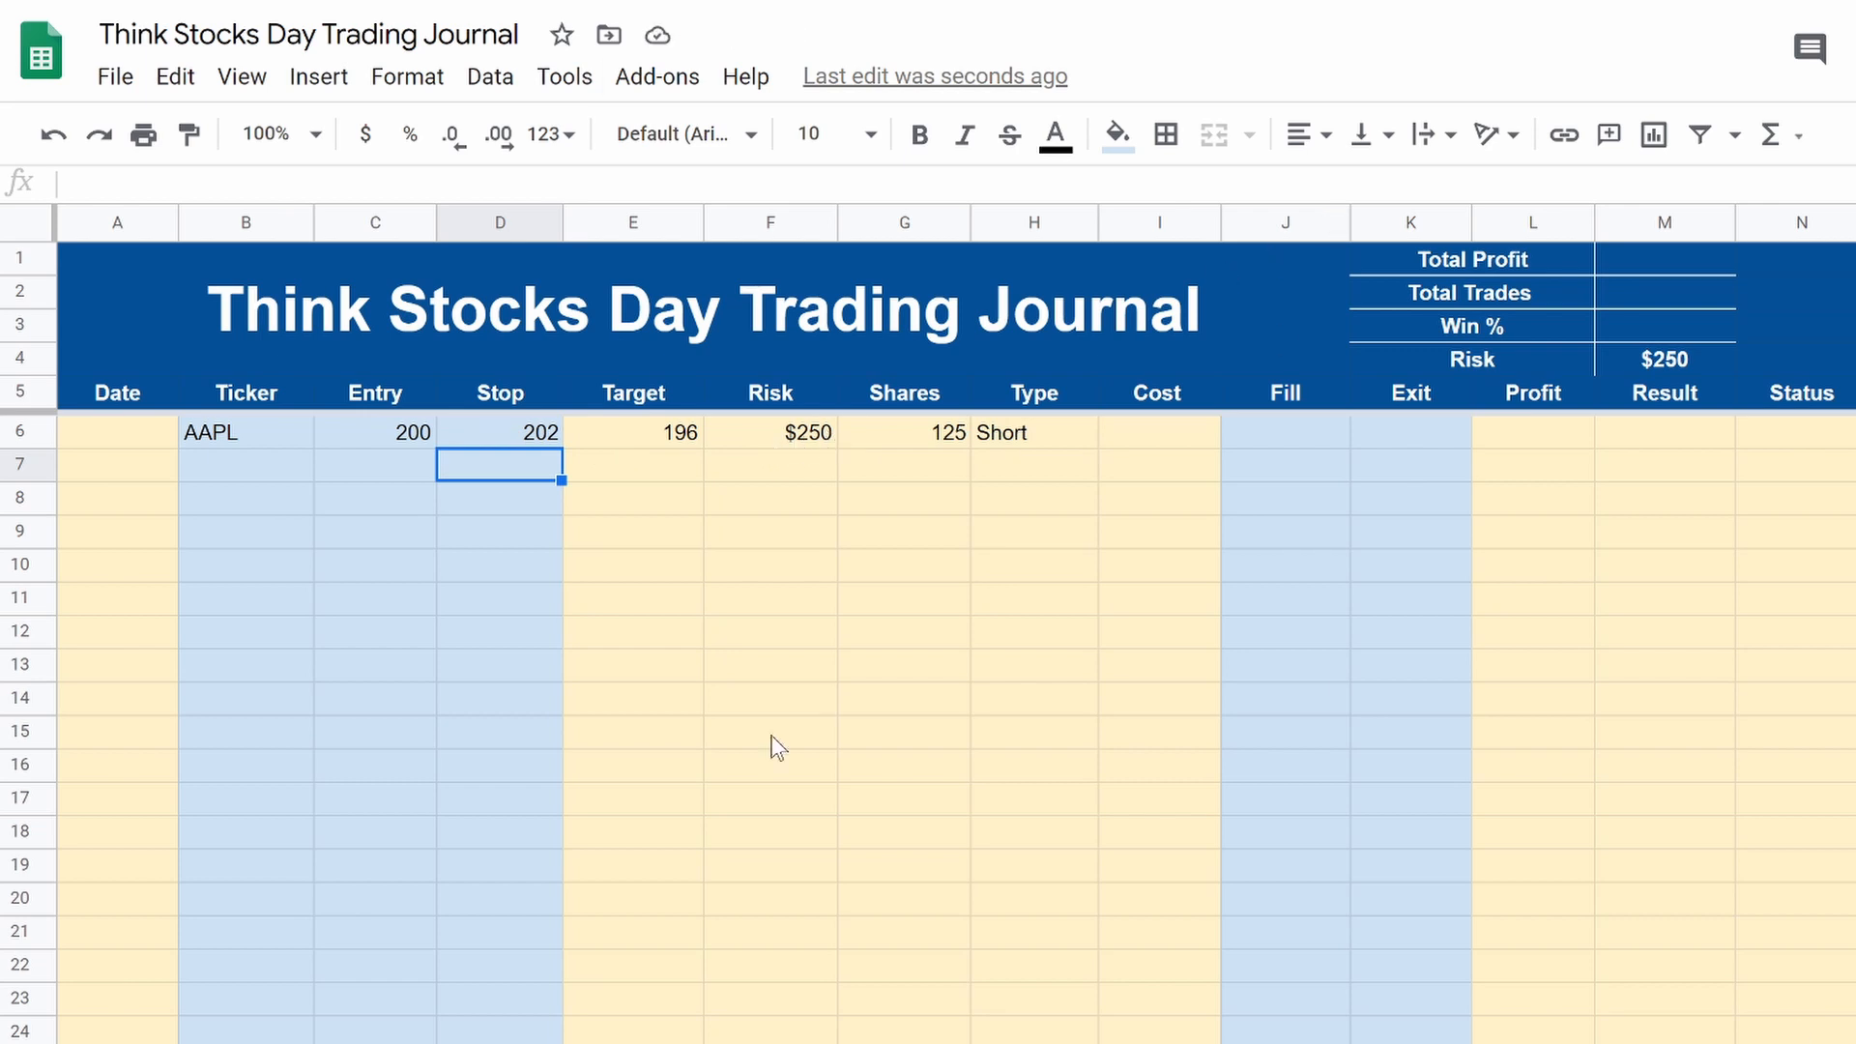
# Step: Fill the Shares formula from G6 down the rest of the column
pyautogui.click(938, 433)
pyautogui.moveTo(965, 444); pyautogui.dragTo(1037, 546)
pyautogui.scroll(20, 1035, 671)
pyautogui.click(1048, 559)
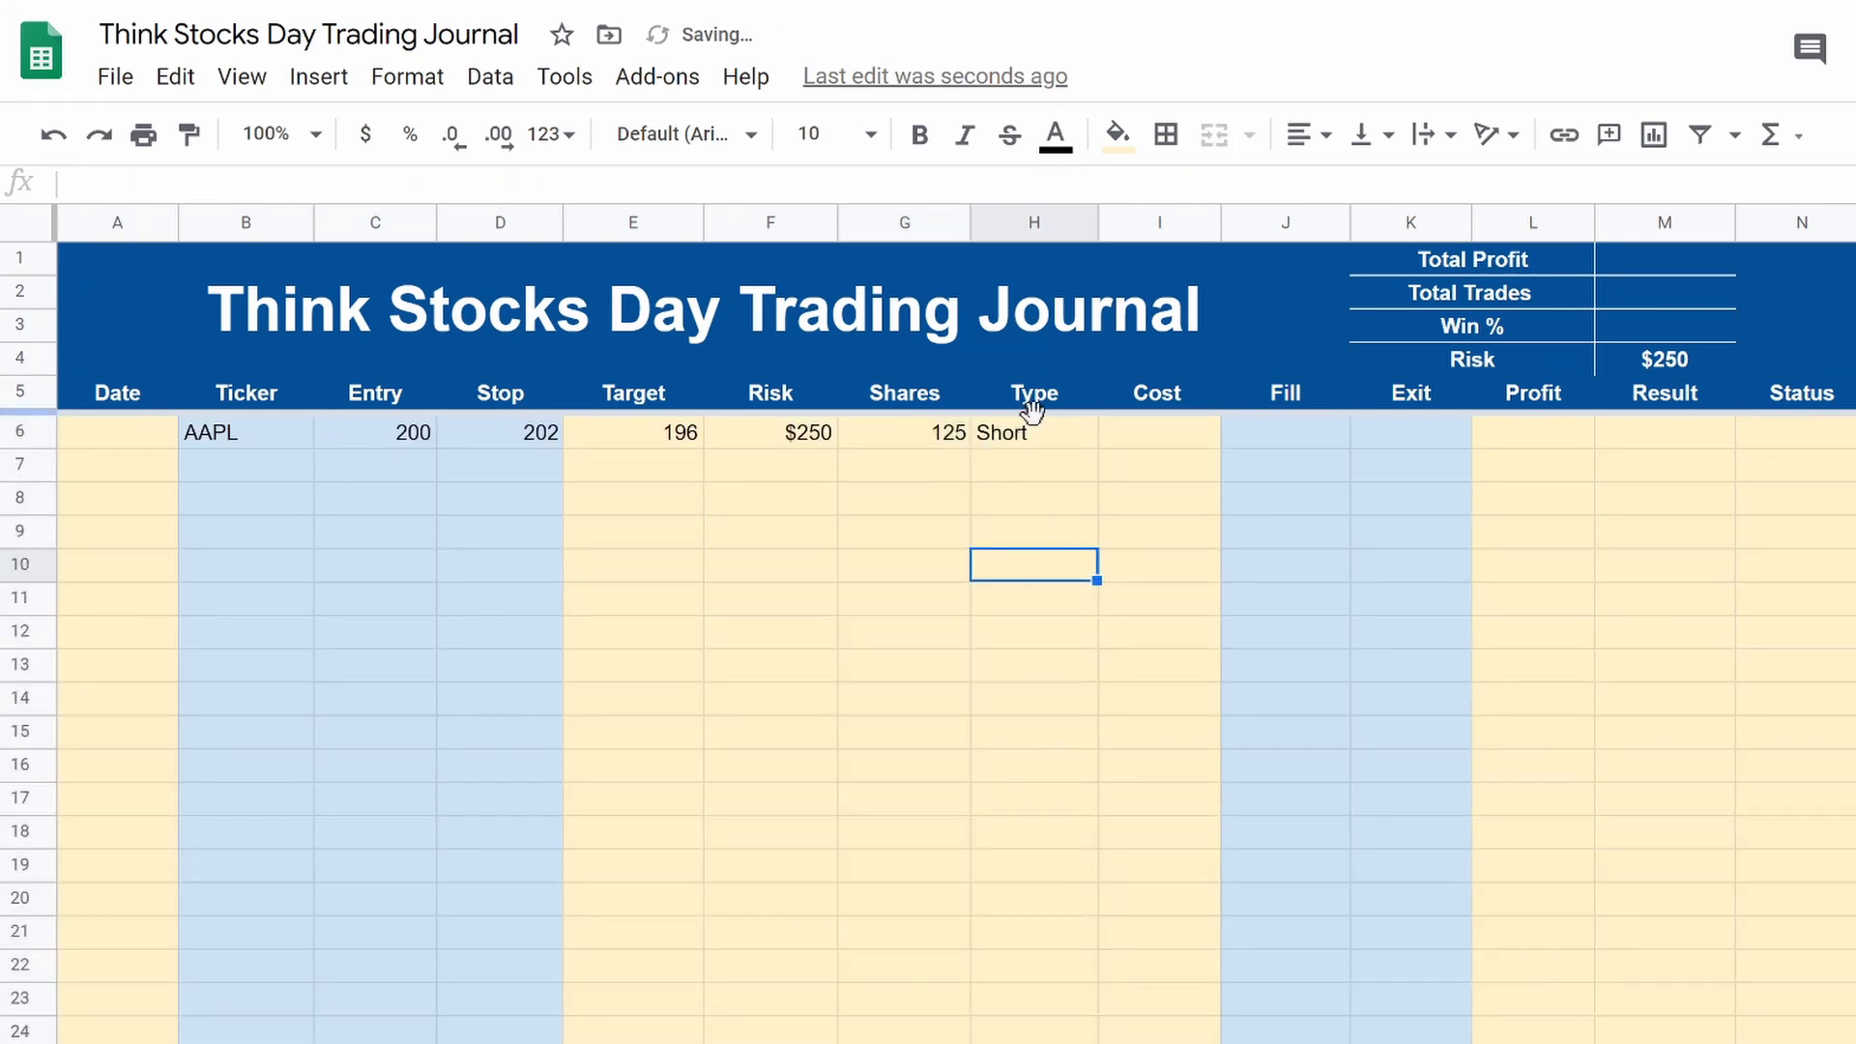
# Step: Fill the Type formula from H6 down the rest of the column
pyautogui.click(1035, 435)
pyautogui.moveTo(1097, 446); pyautogui.dragTo(1117, 955)
pyautogui.scroll(15, 1111, 909)
pyautogui.click(1106, 861)
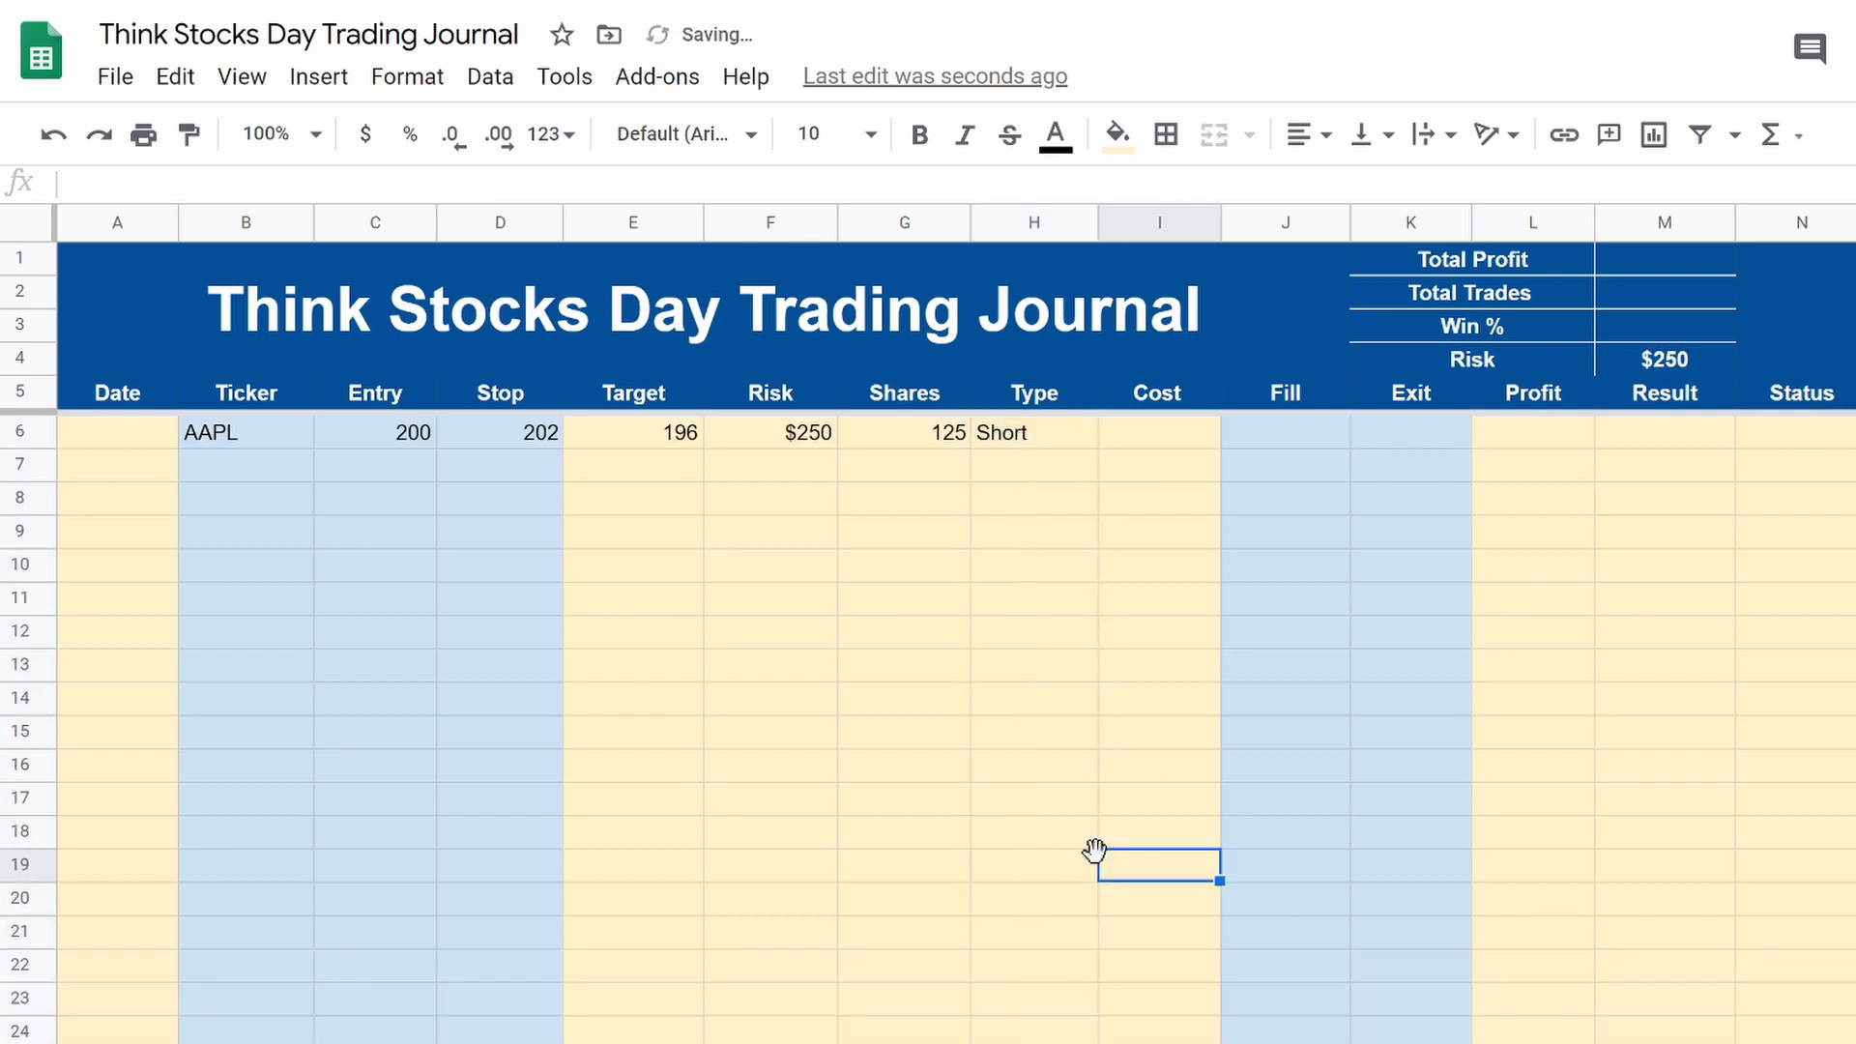
# Step: Begin an IF formula in the Cost cell I6, stripping the autocompleted arguments back to =if(
pyautogui.click(1189, 436)
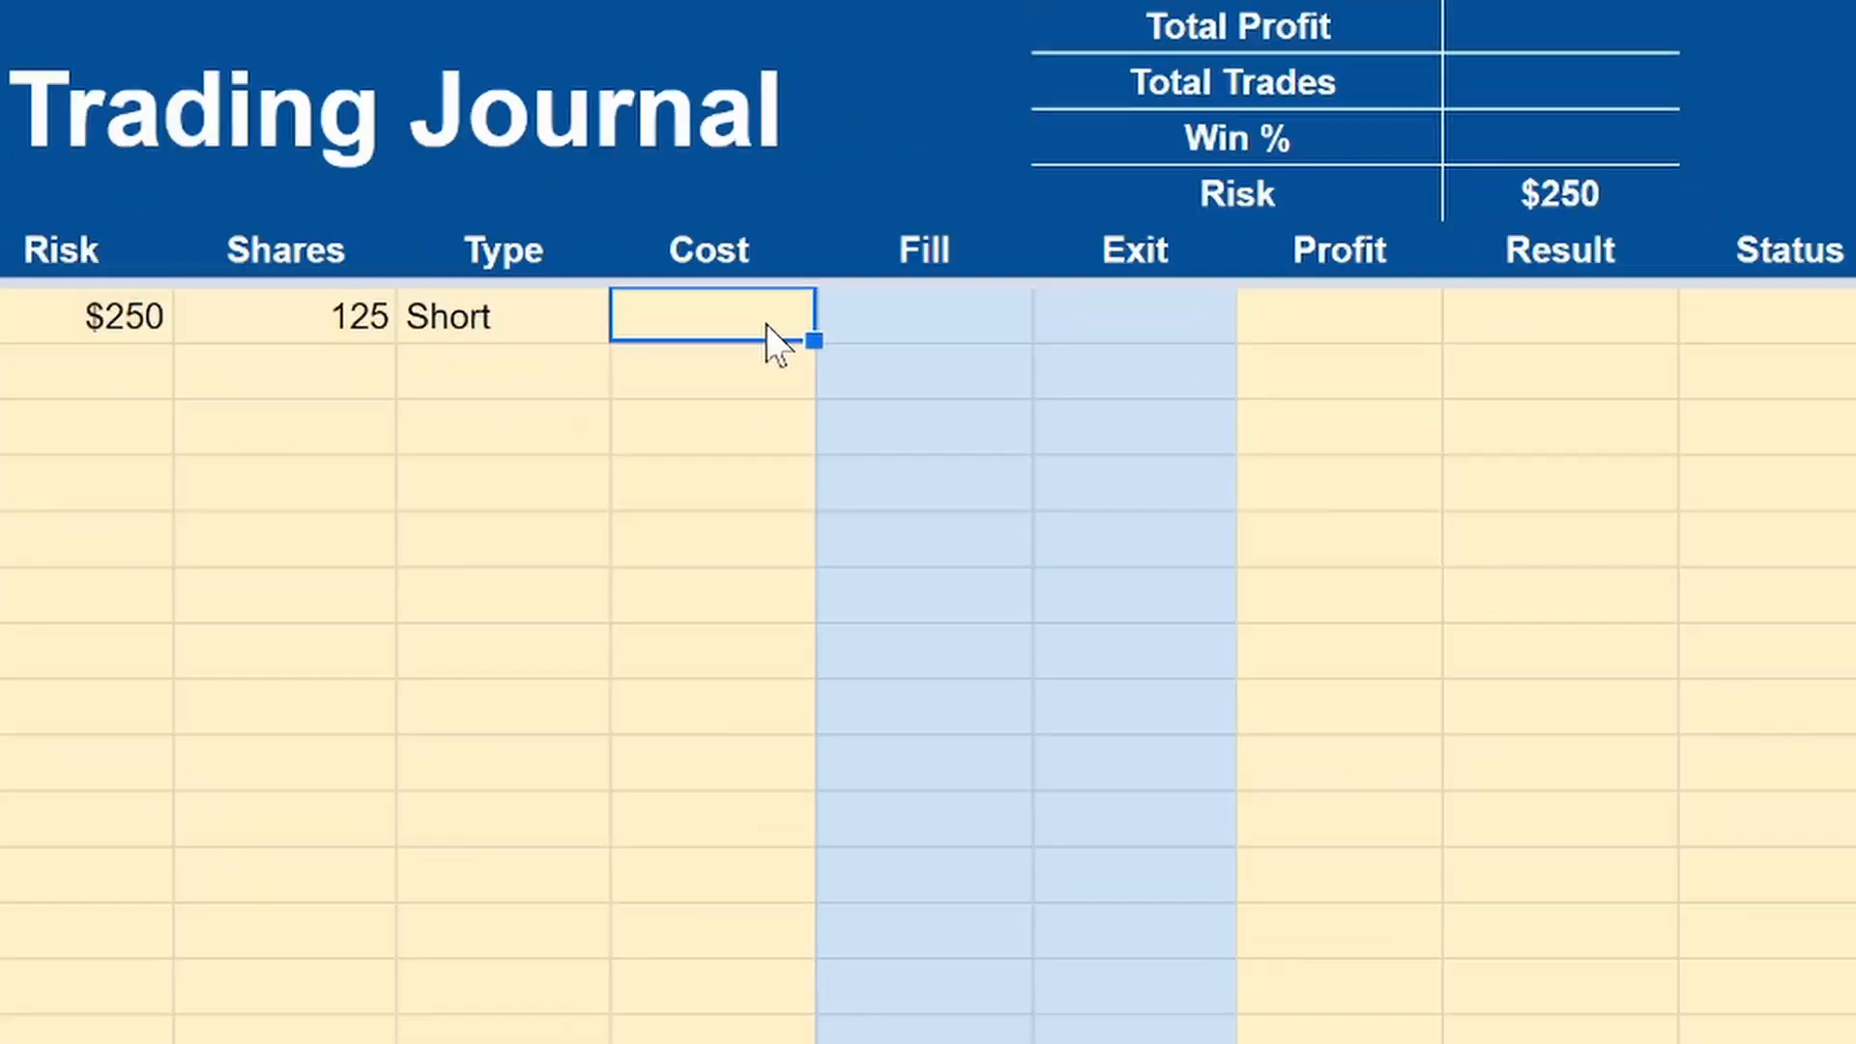
pyautogui.write('=if')
pyautogui.press('Tab')
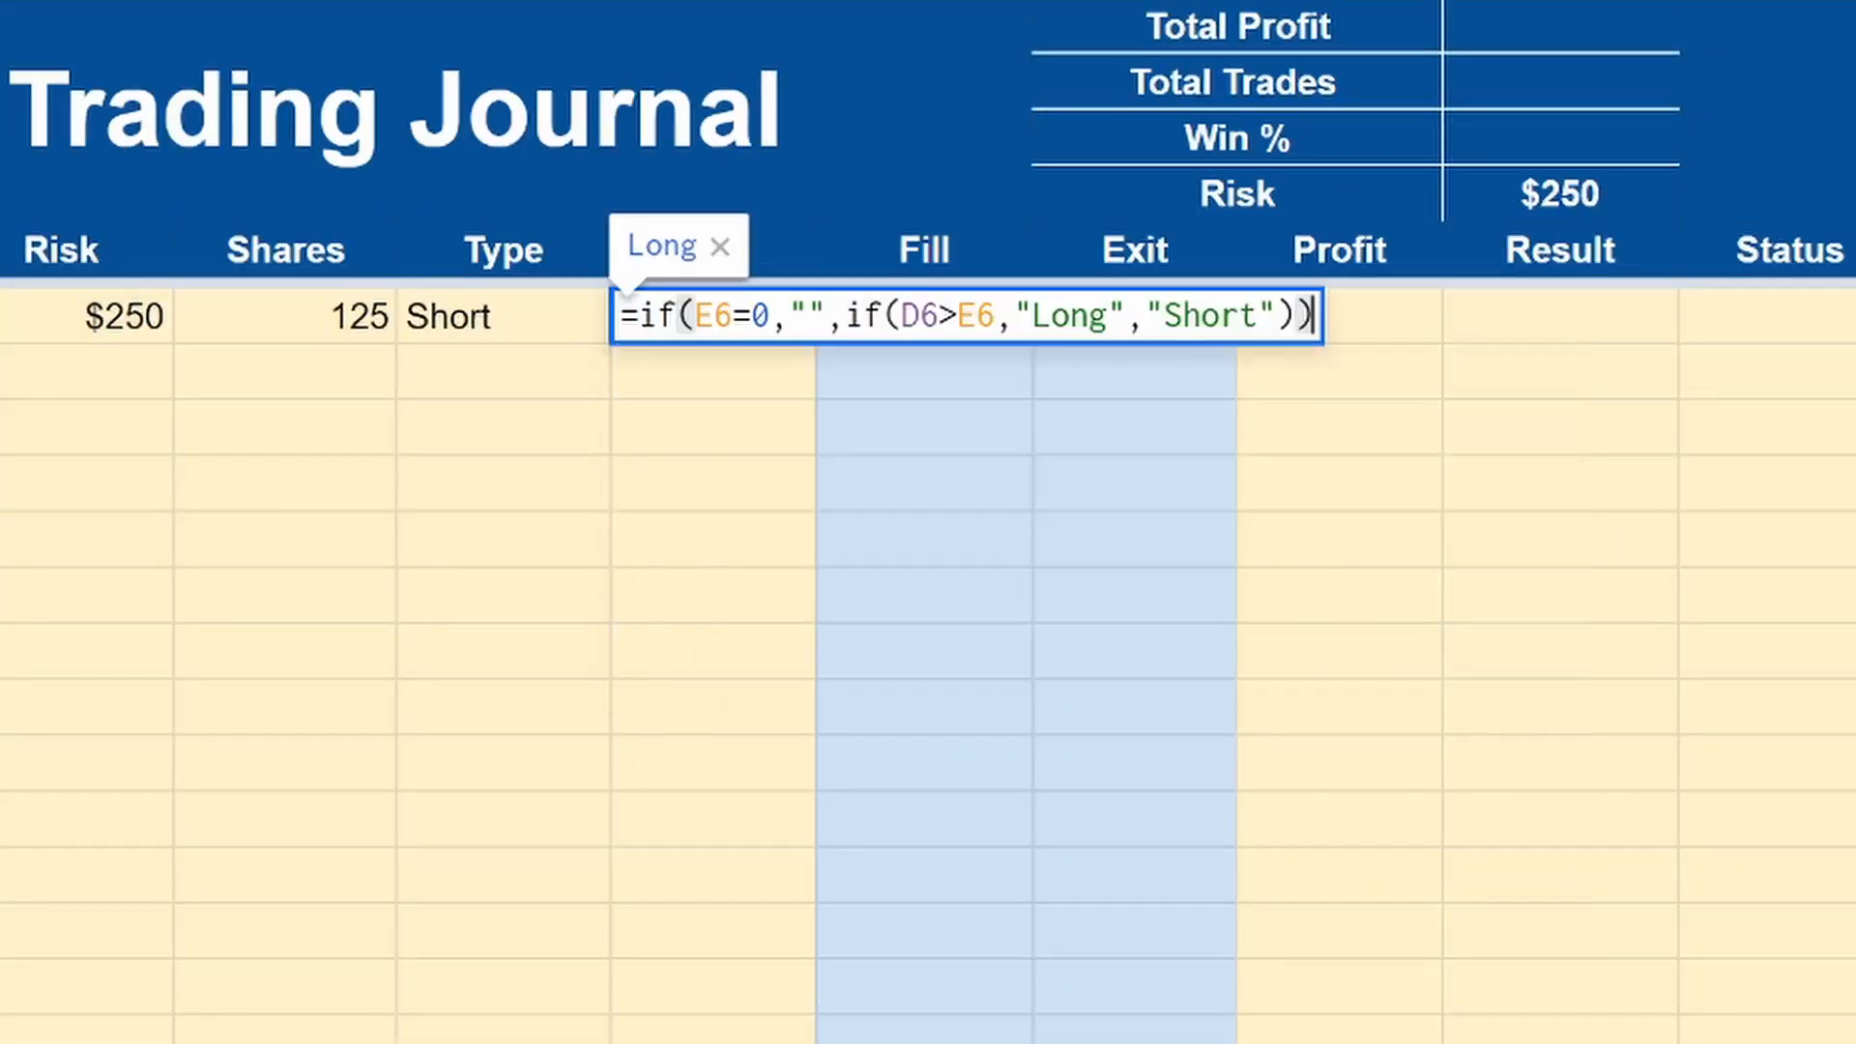
pyautogui.press('BackSpace')
pyautogui.press('BackSpace')
pyautogui.press('BackSpace')
pyautogui.press('BackSpace')
pyautogui.press('BackSpace')
pyautogui.press('BackSpace')
pyautogui.press('BackSpace')
pyautogui.press('BackSpace')
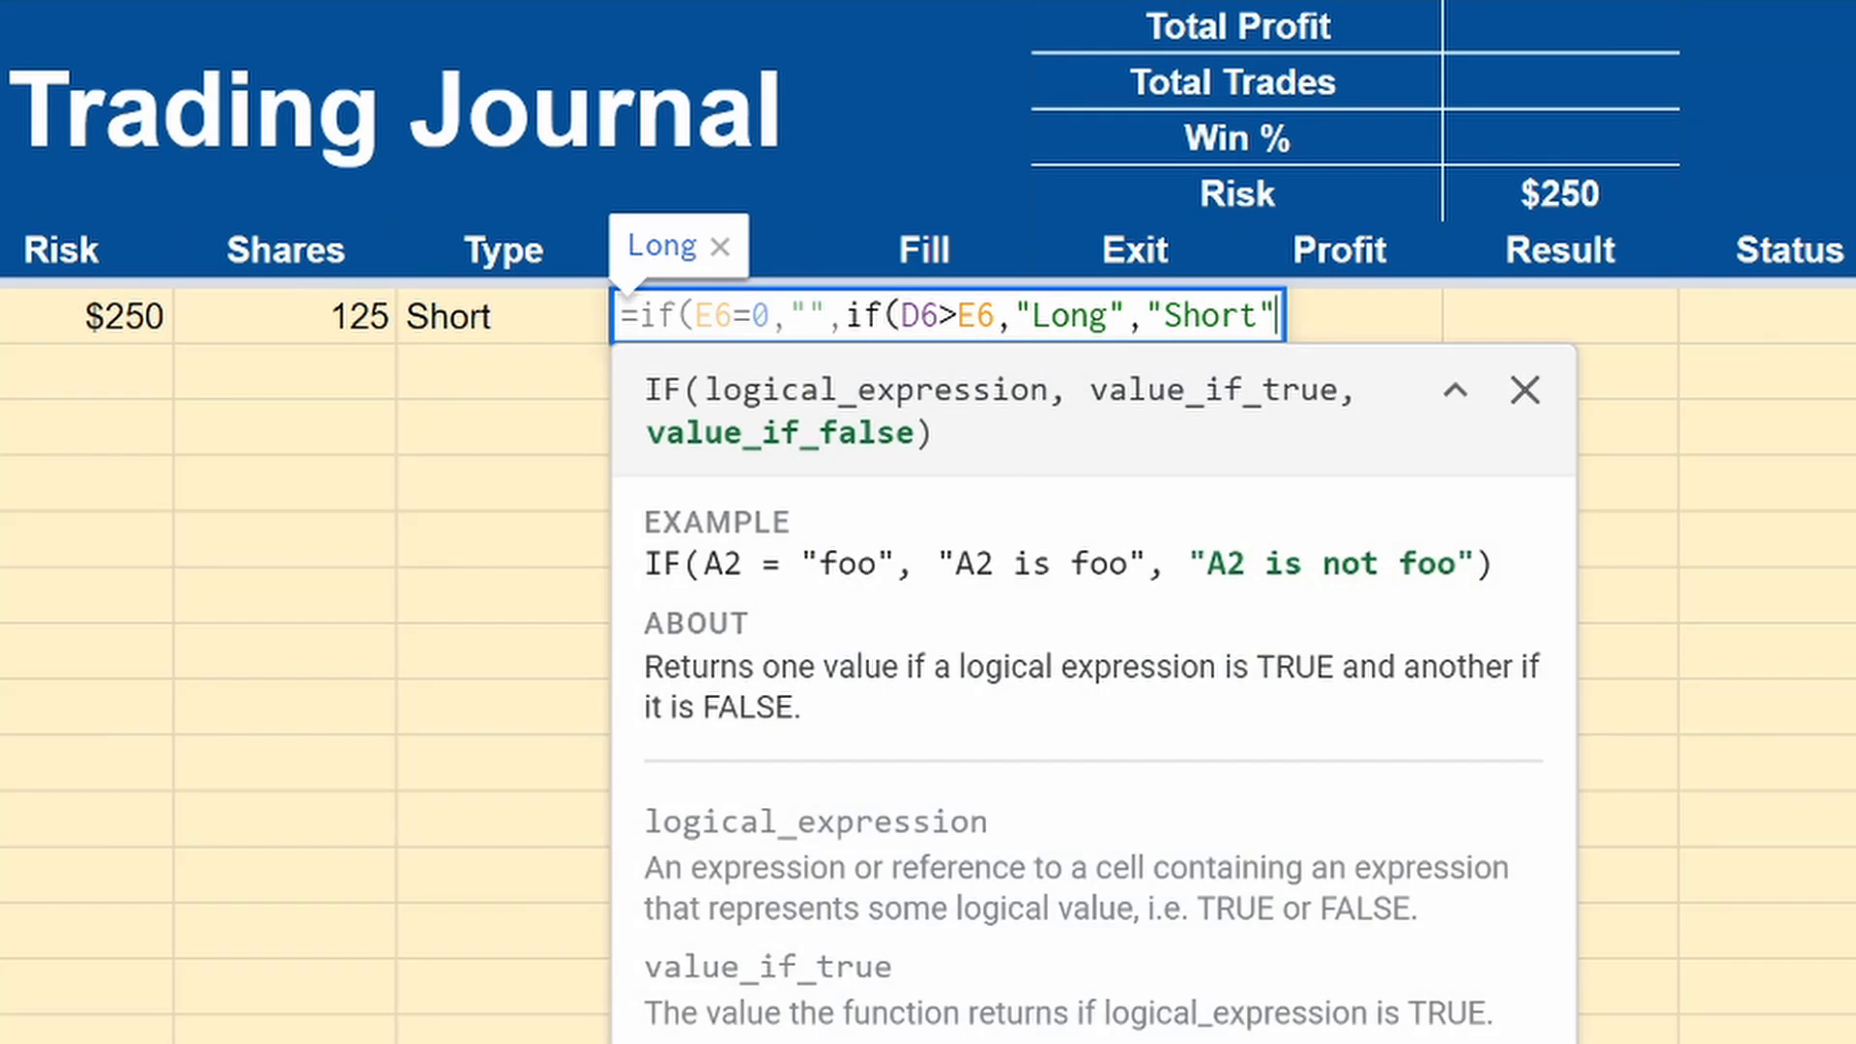
pyautogui.press('BackSpace')
pyautogui.press('BackSpace')
pyautogui.press('BackSpace')
pyautogui.press('BackSpace')
pyautogui.press('BackSpace')
pyautogui.press('BackSpace')
pyautogui.press('BackSpace')
pyautogui.press('BackSpace')
pyautogui.press('BackSpace')
pyautogui.press('BackSpace')
pyautogui.press('BackSpace')
pyautogui.press('BackSpace')
pyautogui.press('BackSpace')
pyautogui.press('BackSpace')
pyautogui.press('BackSpace')
pyautogui.press('BackSpace')
pyautogui.press('BackSpace')
pyautogui.press('BackSpace')
pyautogui.press('BackSpace')
pyautogui.press('BackSpace')
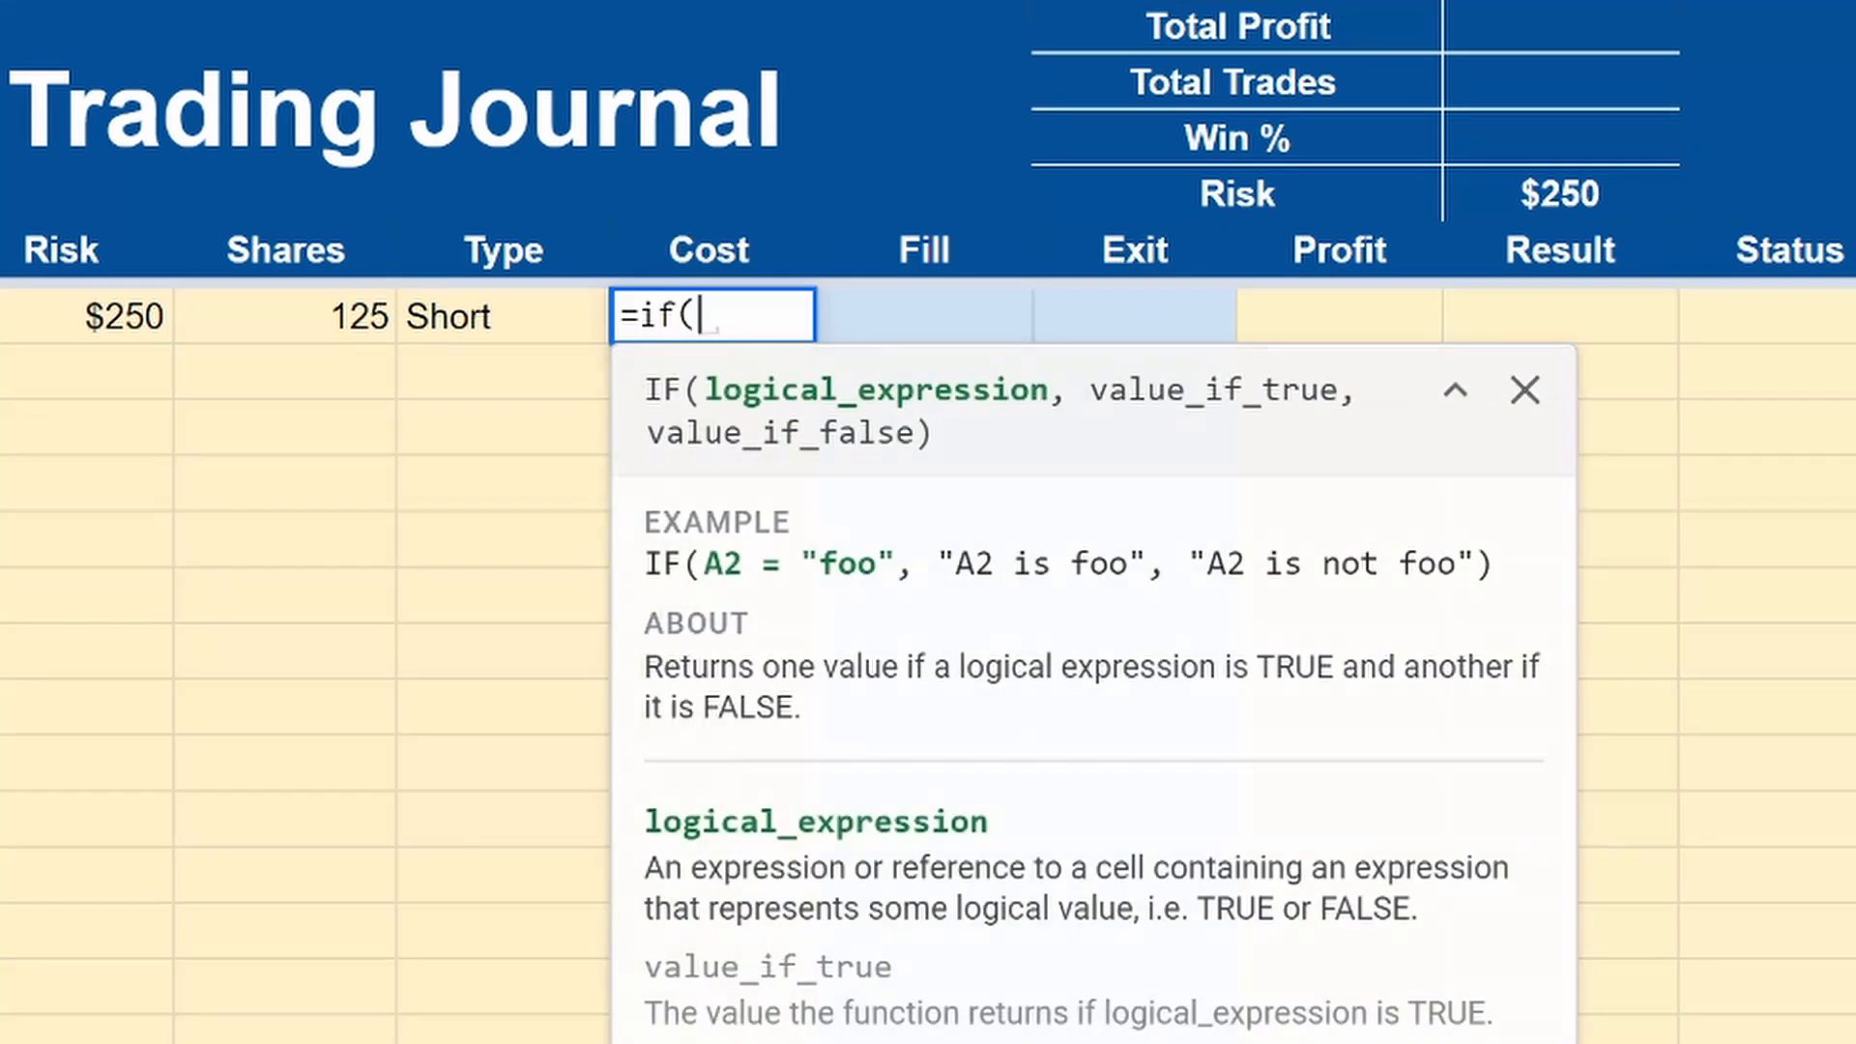
# Step: Complete the I6 formula as =if(isblank(j6,"",J6*G6) and enter it
pyautogui.write('is')
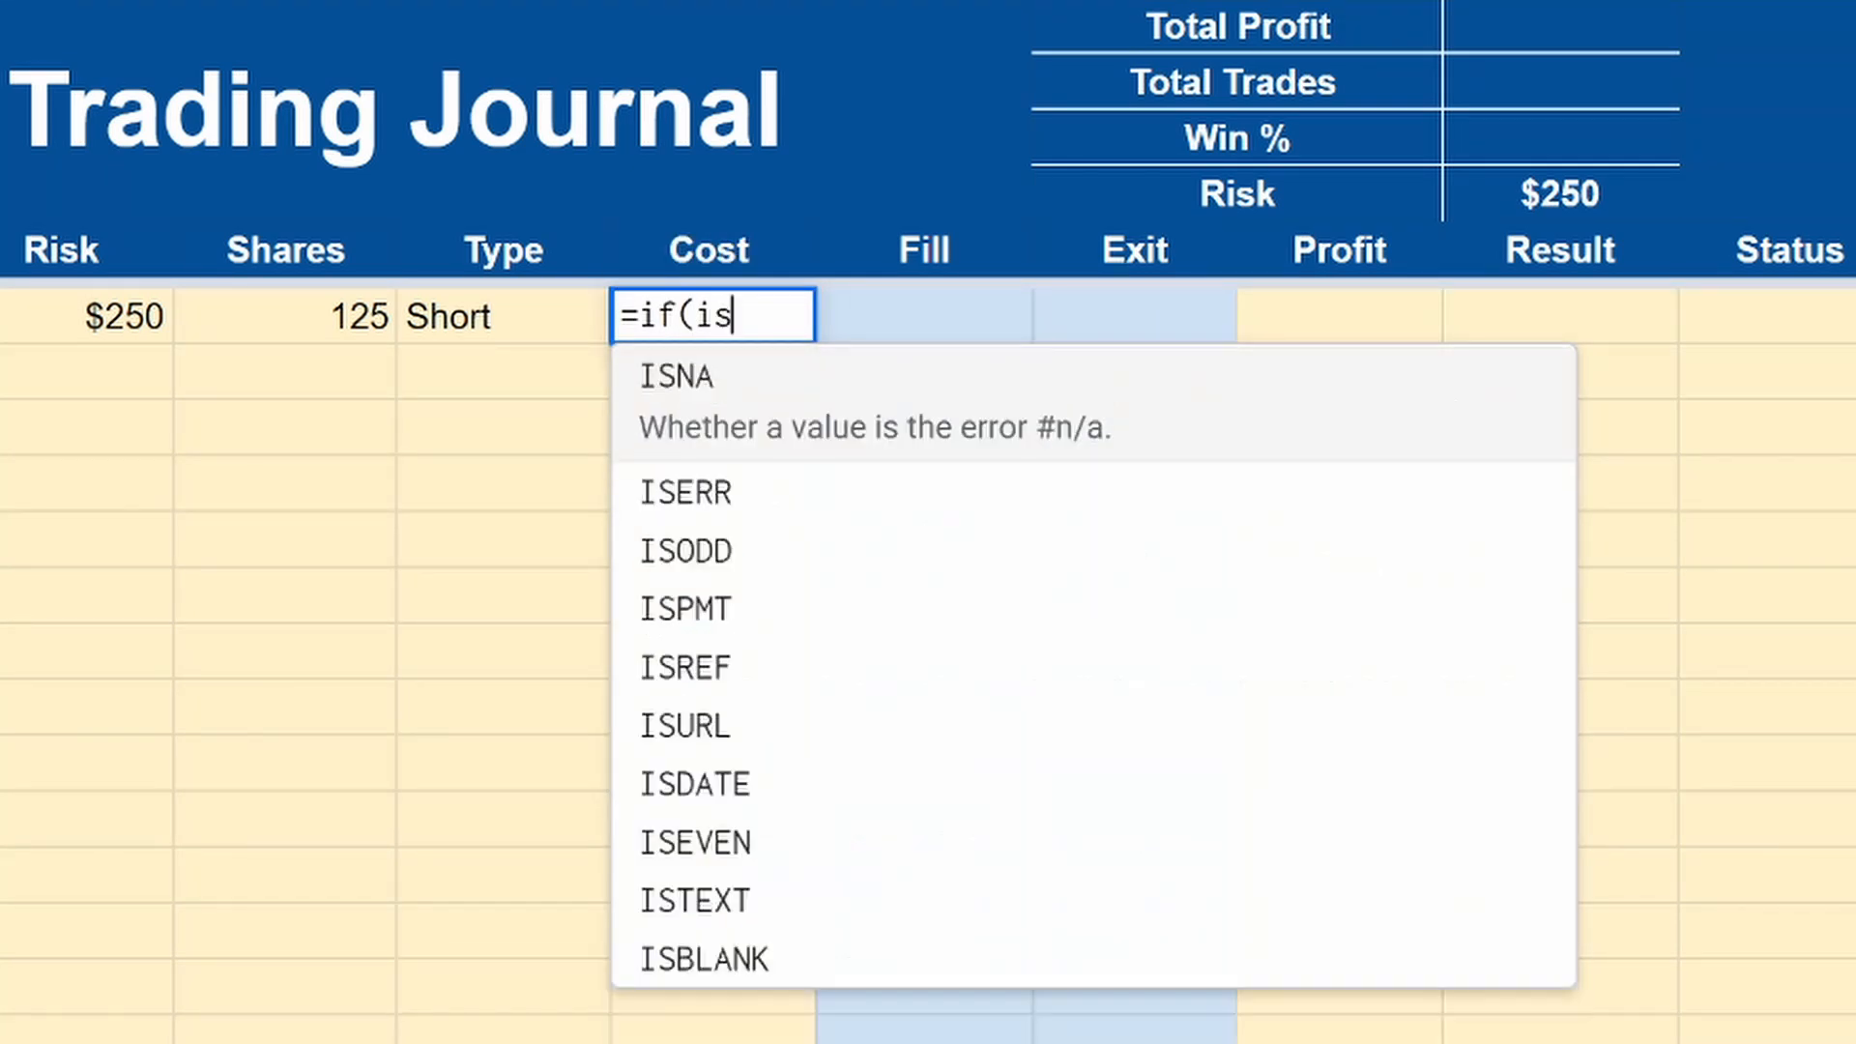
pyautogui.write('blanl')
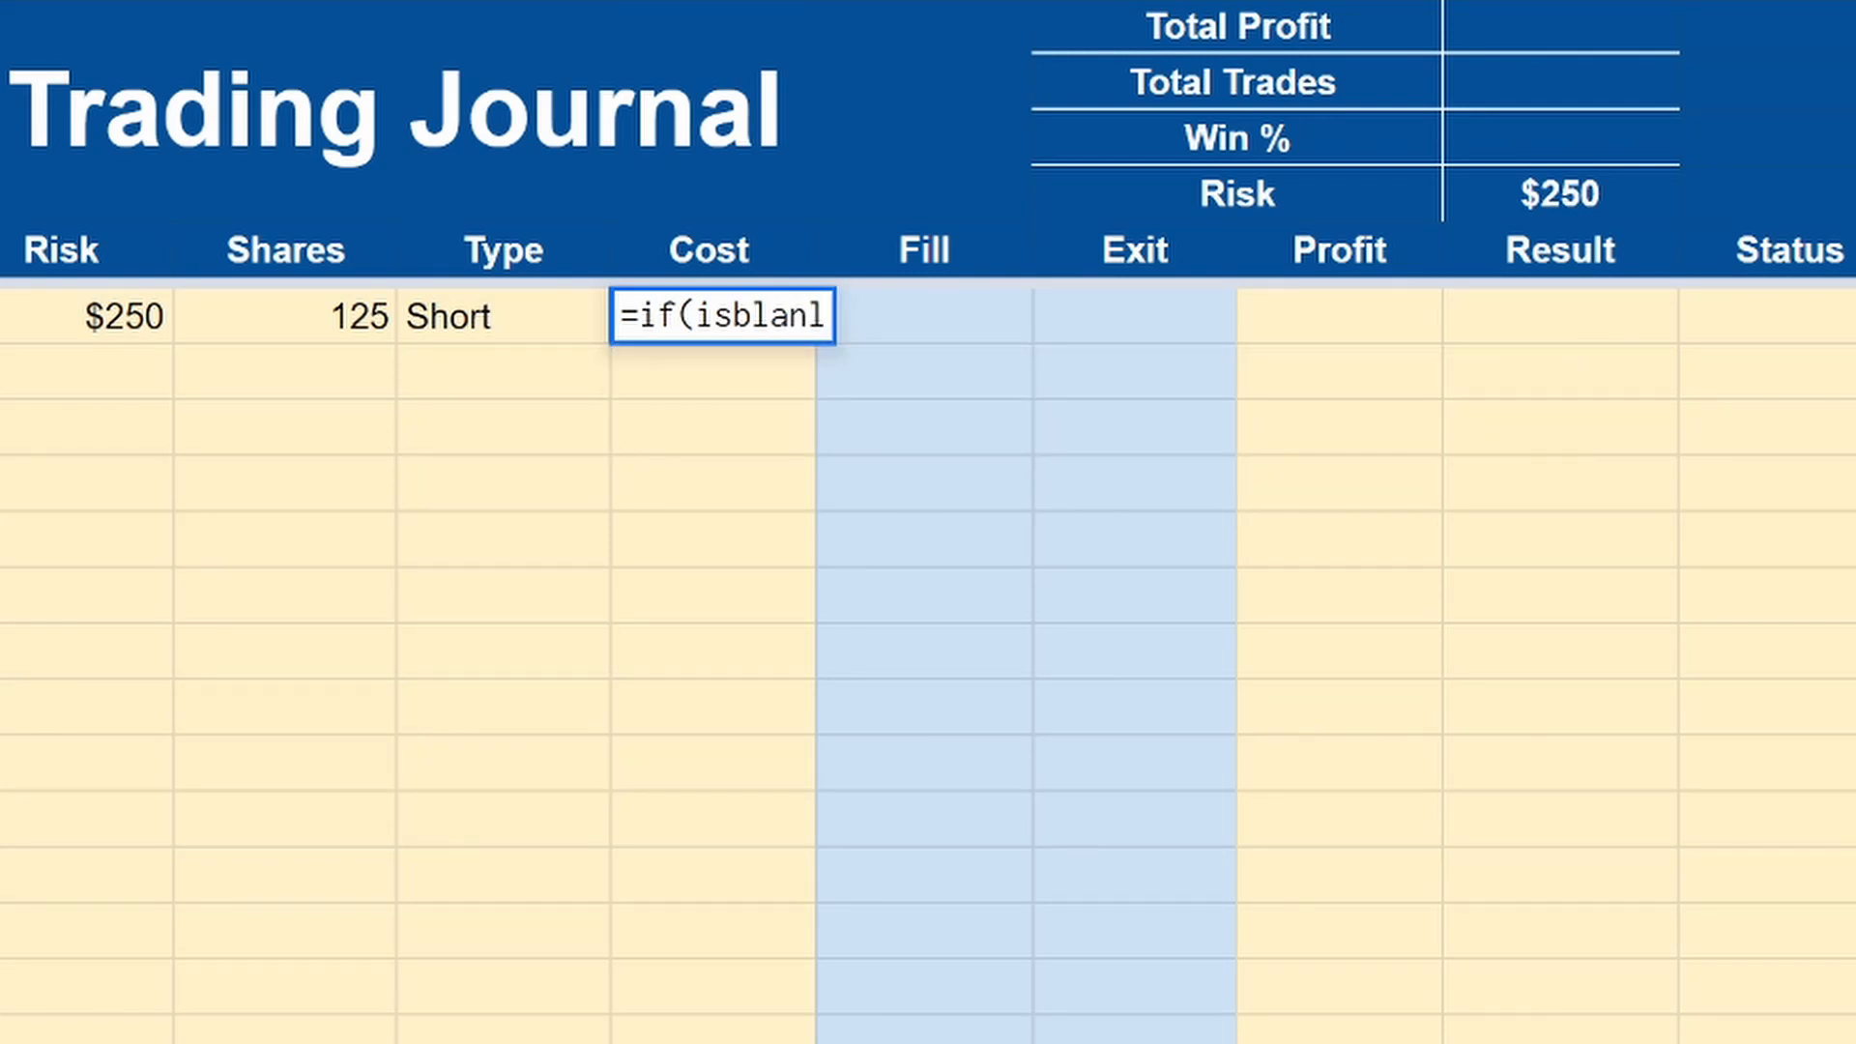
pyautogui.press('BackSpace')
pyautogui.write('k')
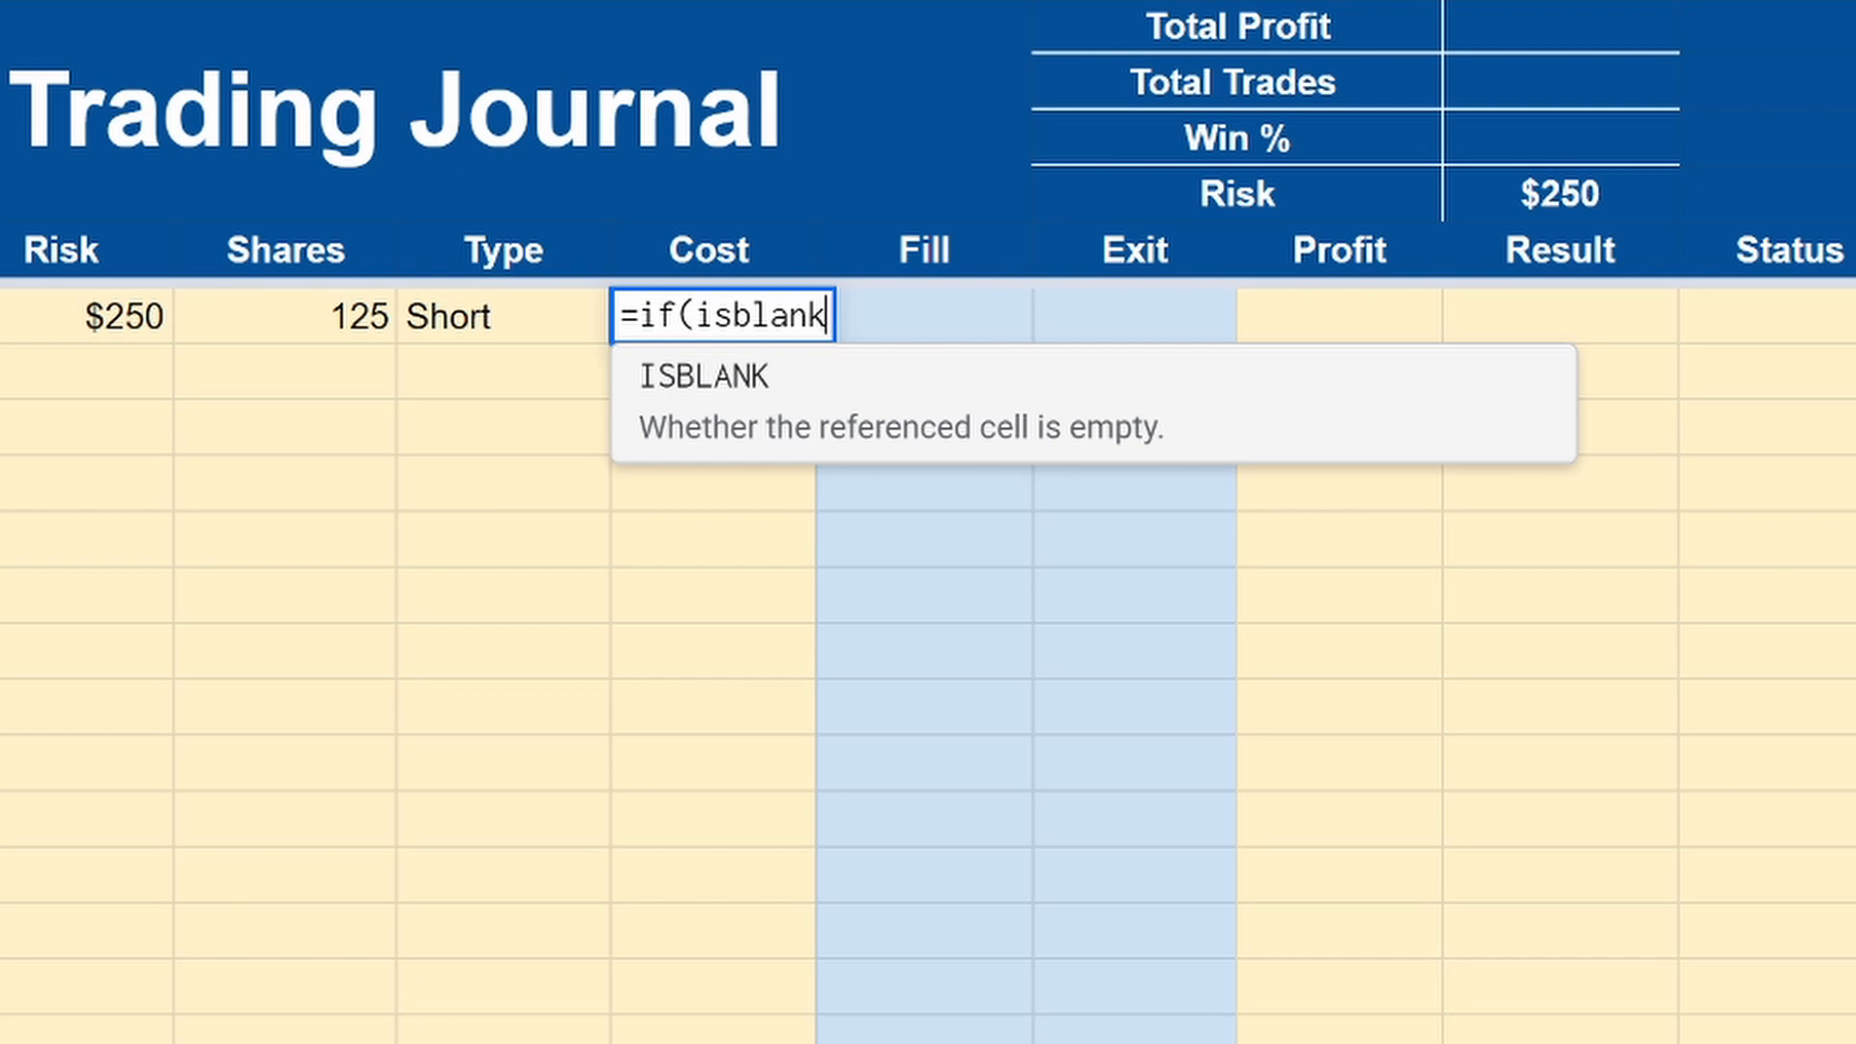
pyautogui.write('(')
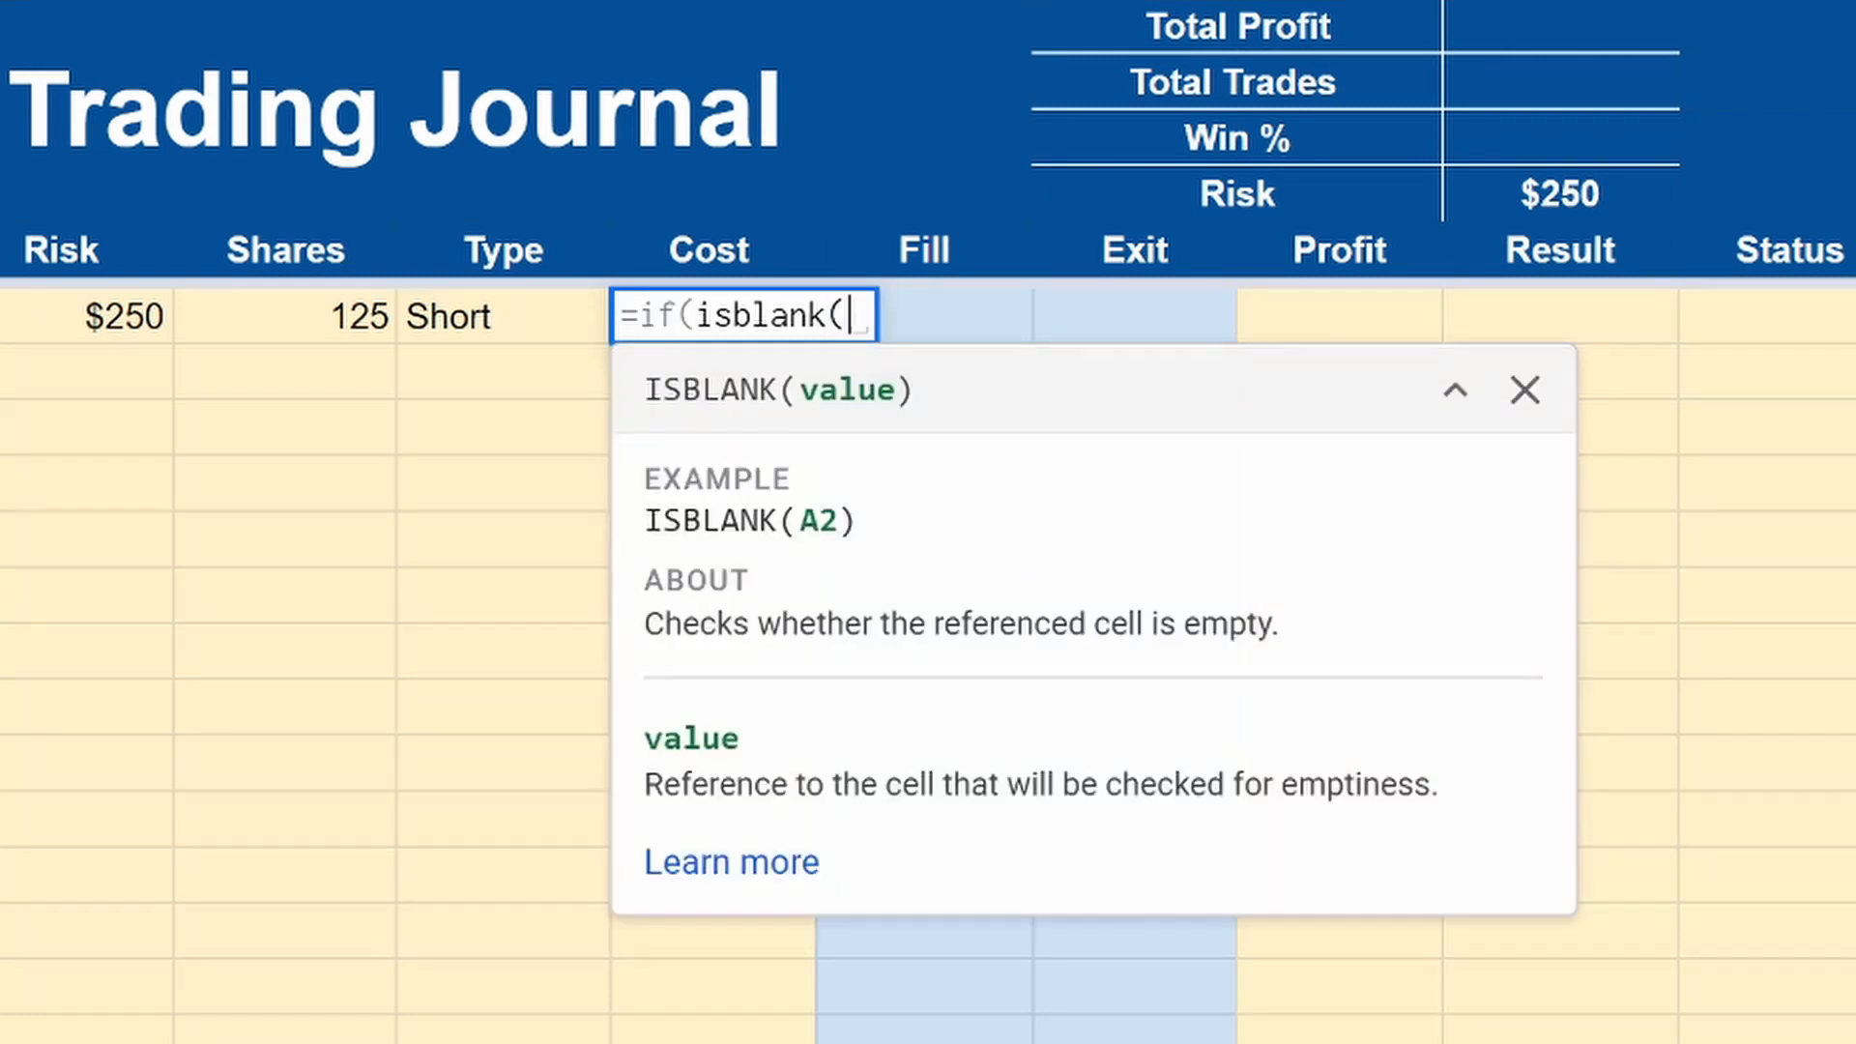
pyautogui.write('j')
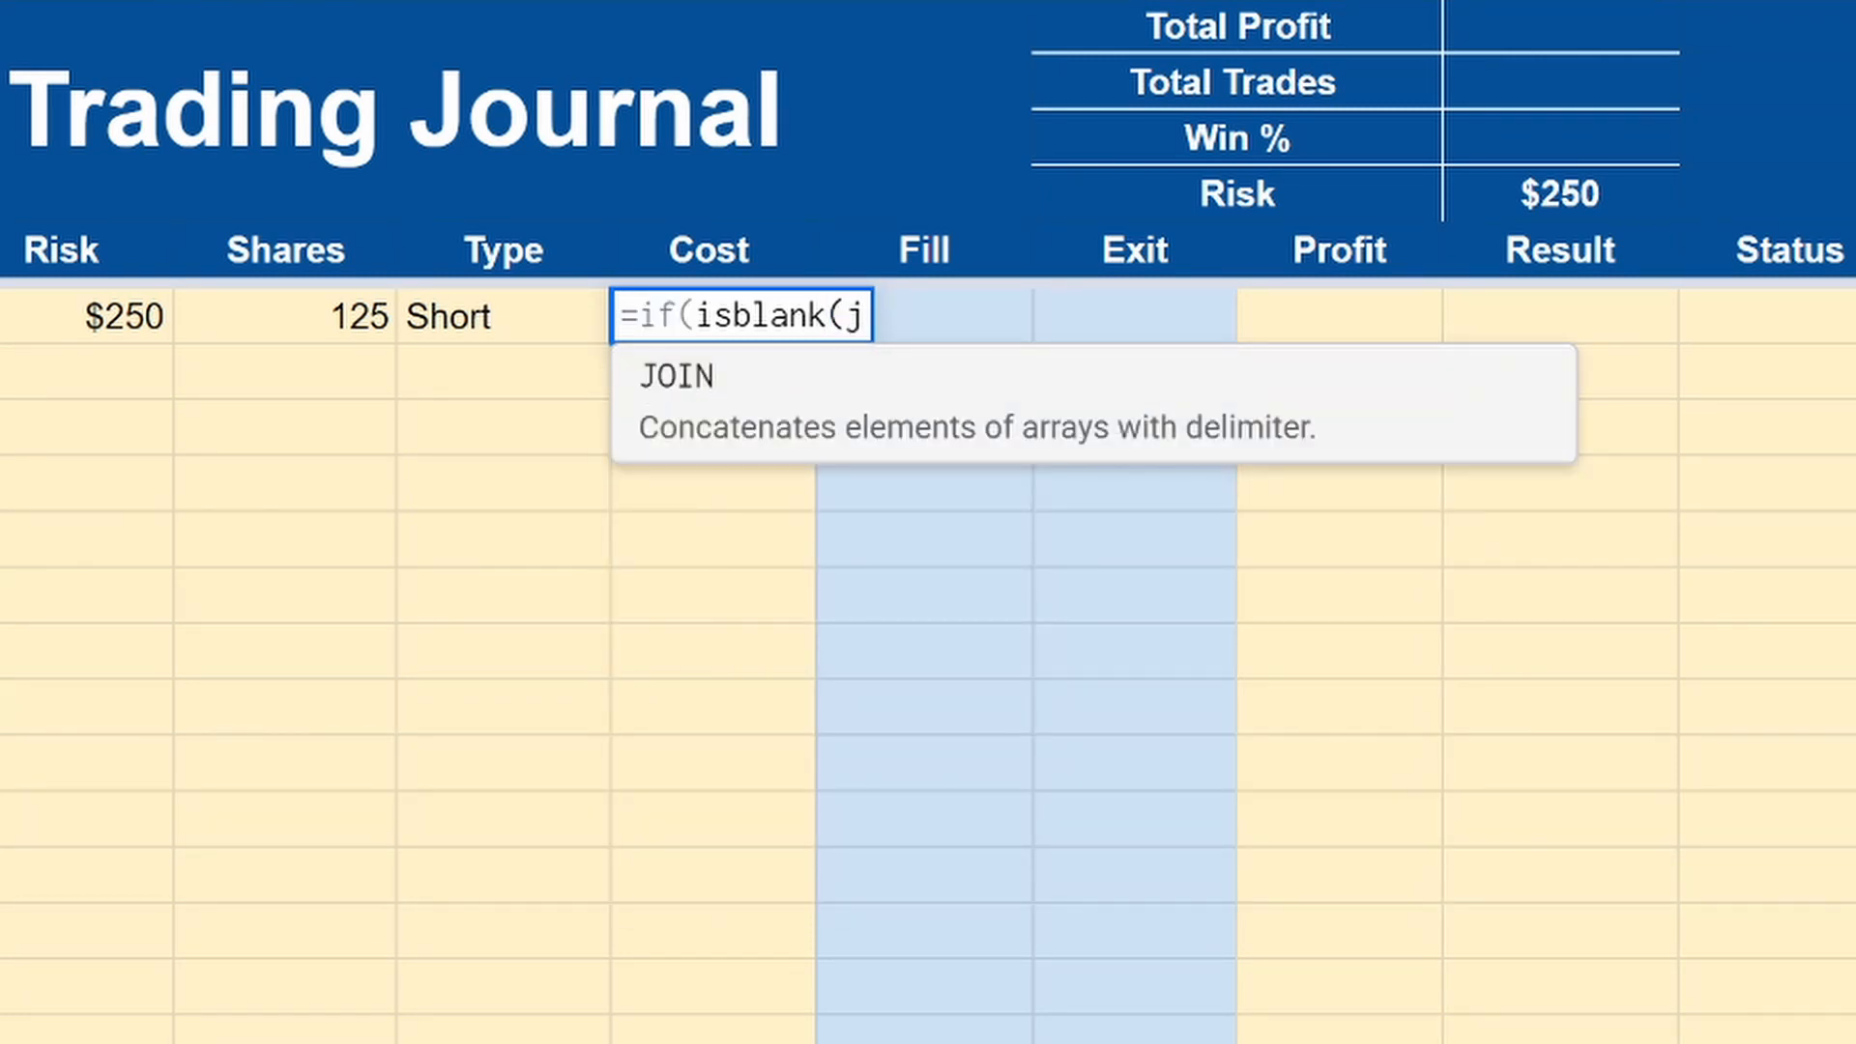
pyautogui.write('6')
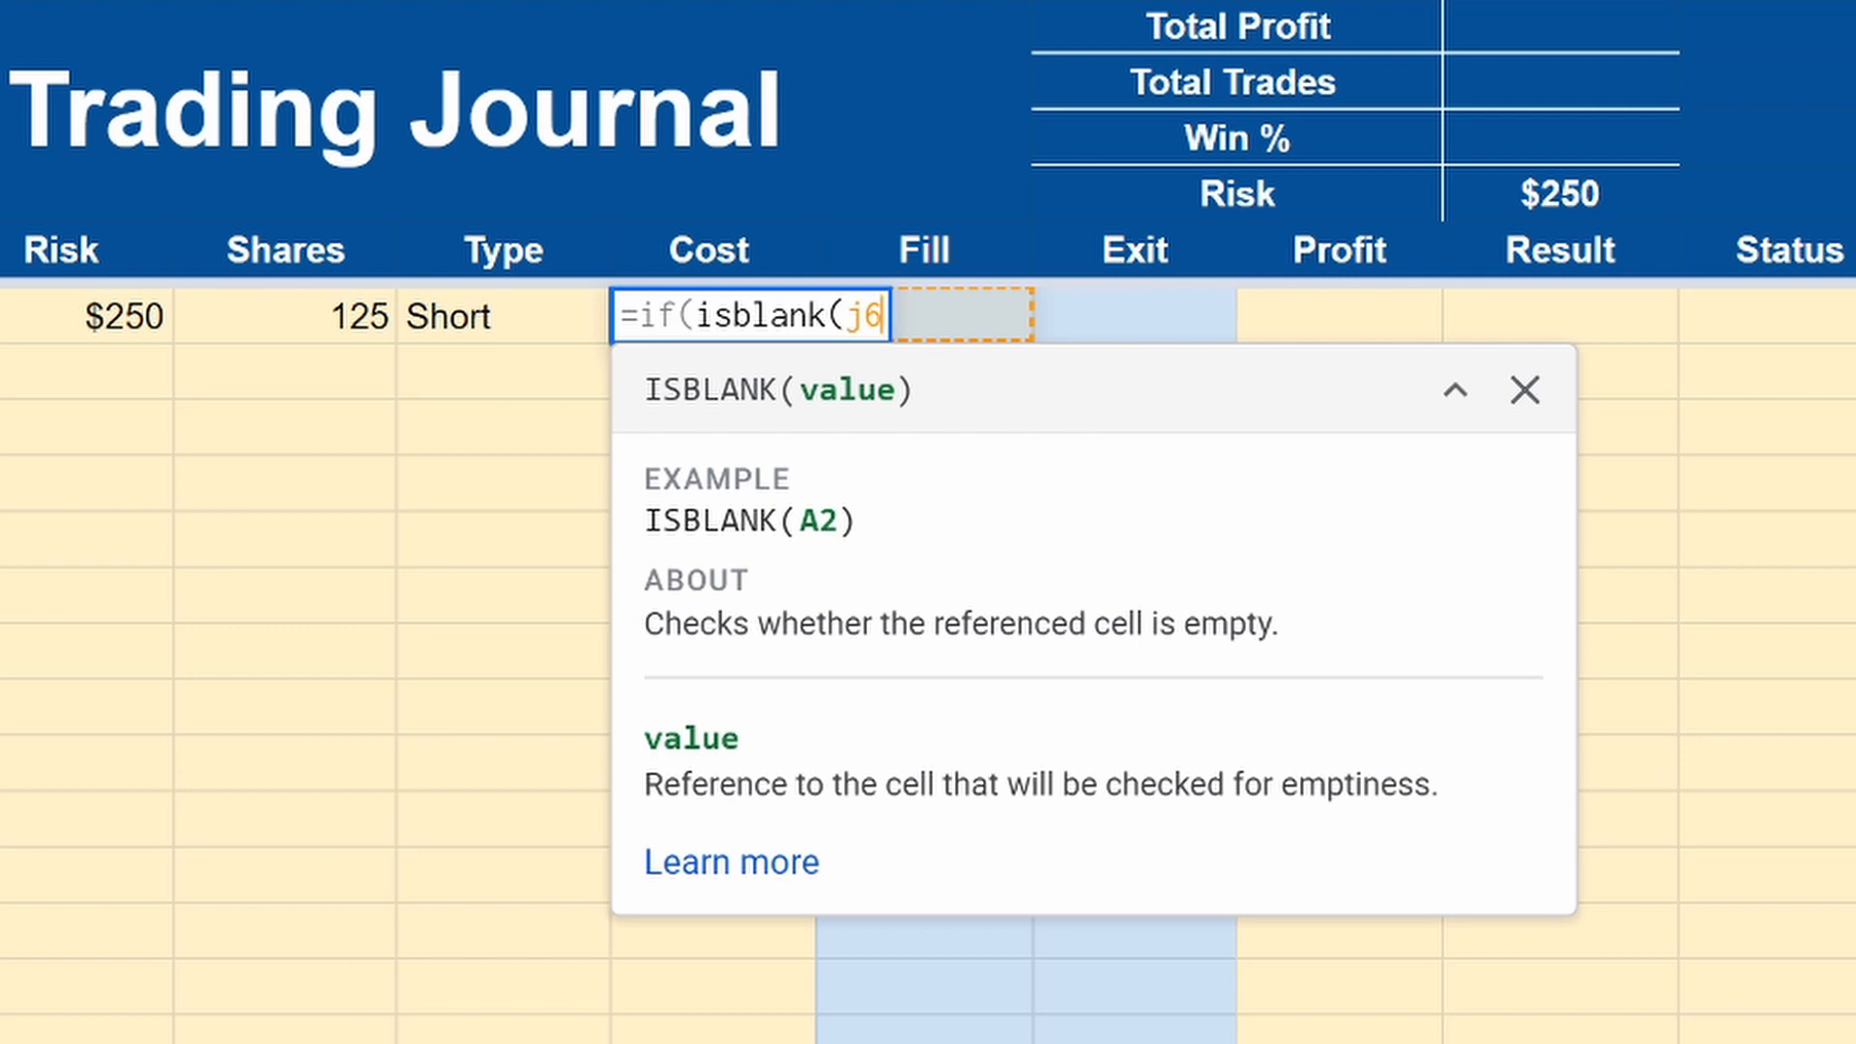
pyautogui.write(',""')
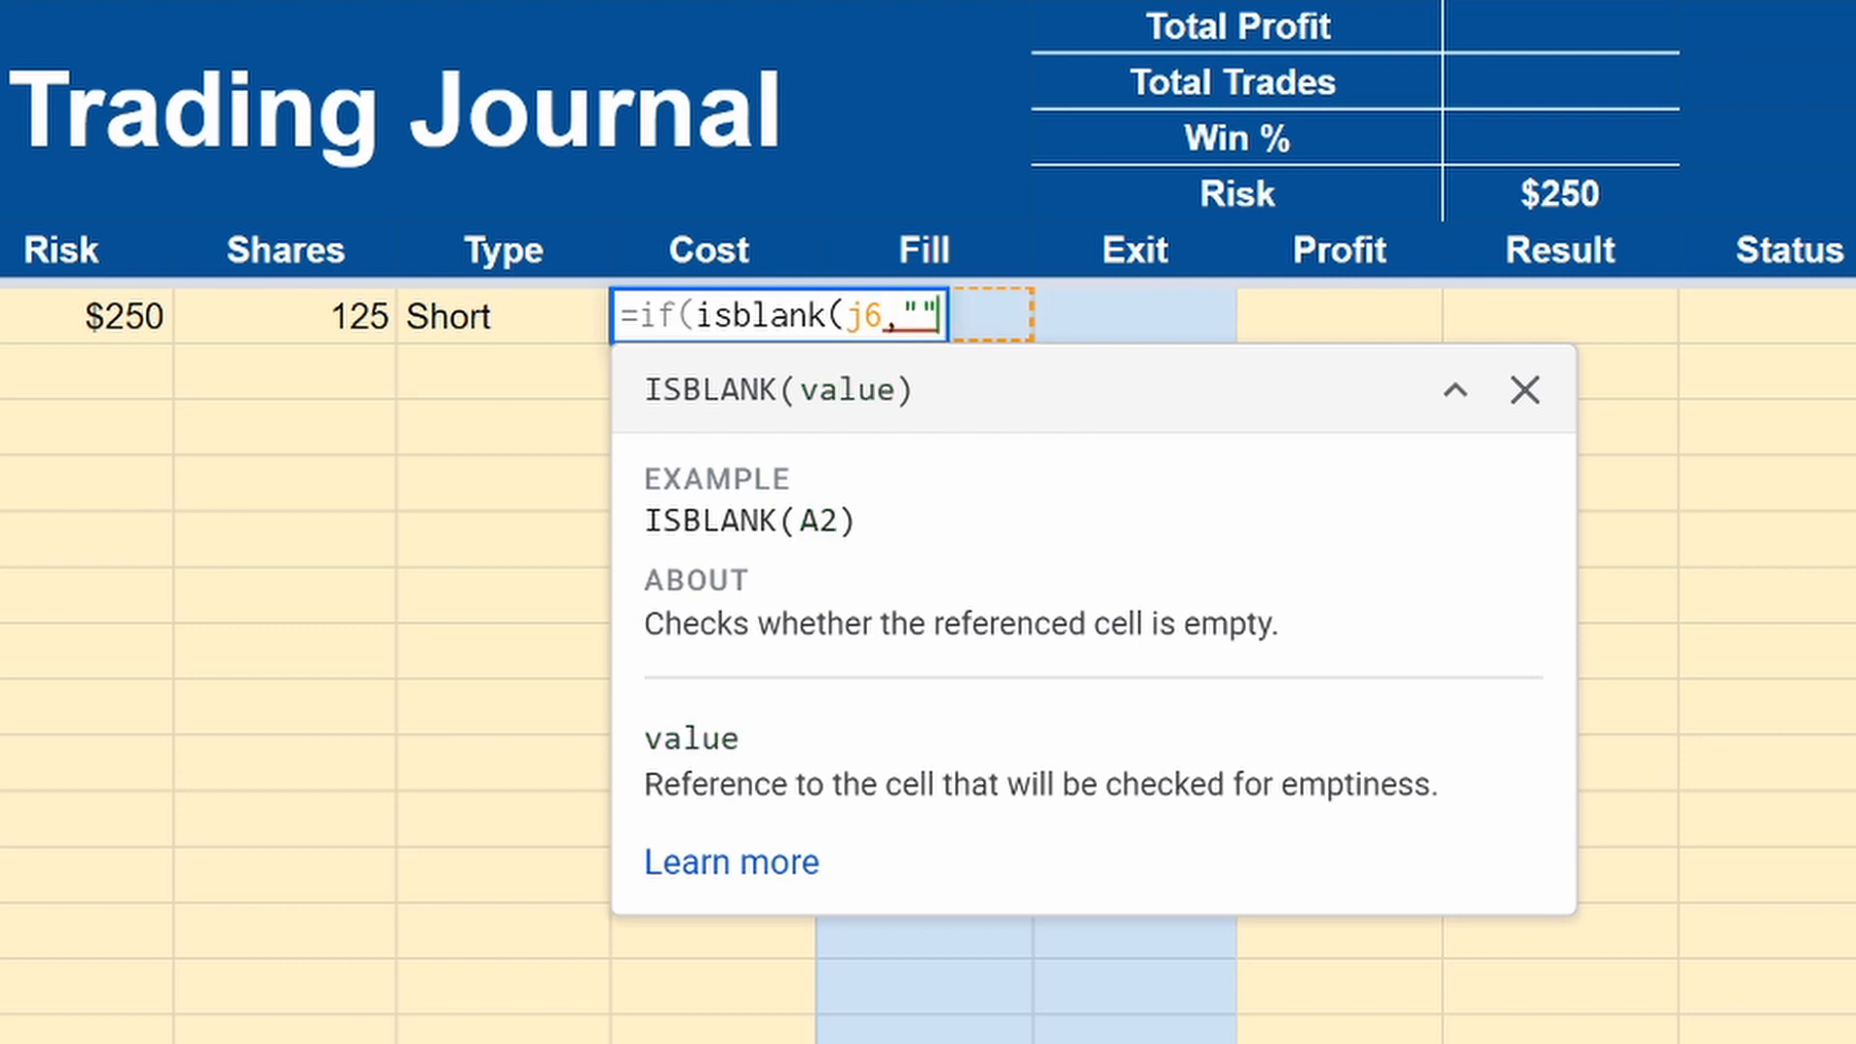
pyautogui.write(',')
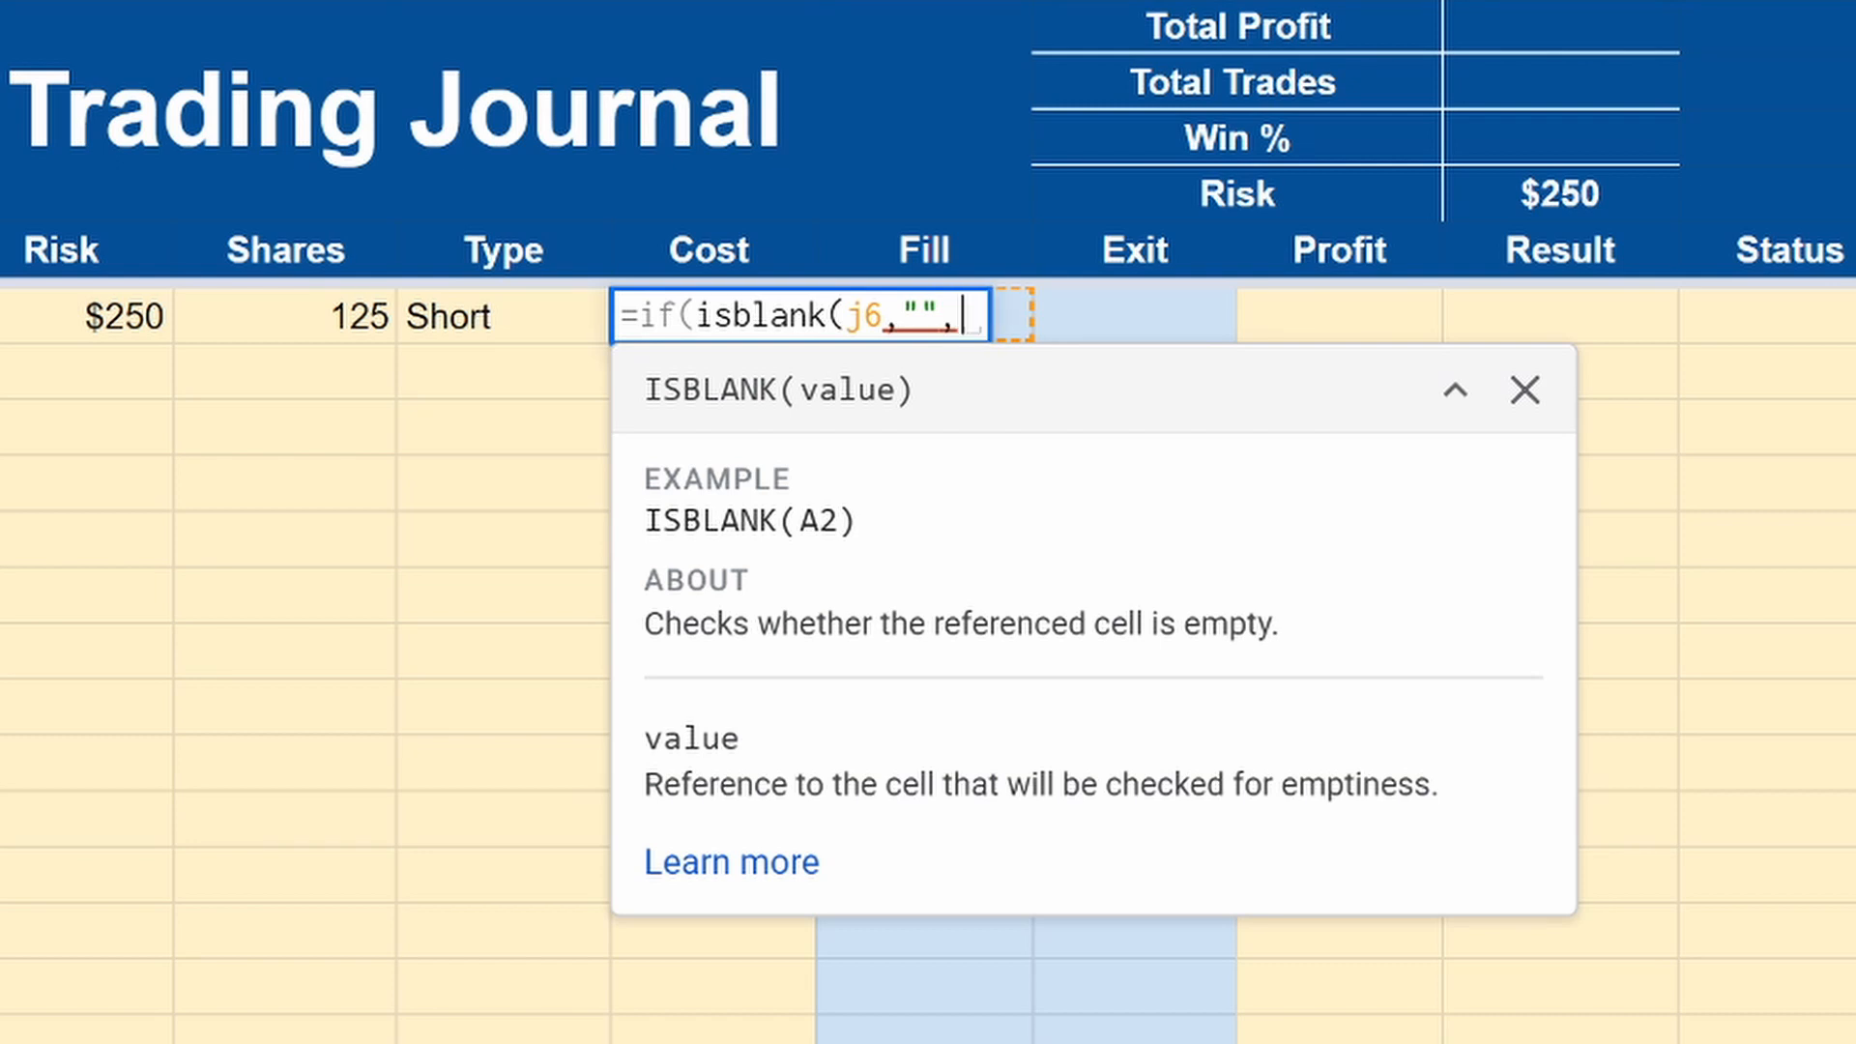
pyautogui.press('BackSpace')
pyautogui.write('J')
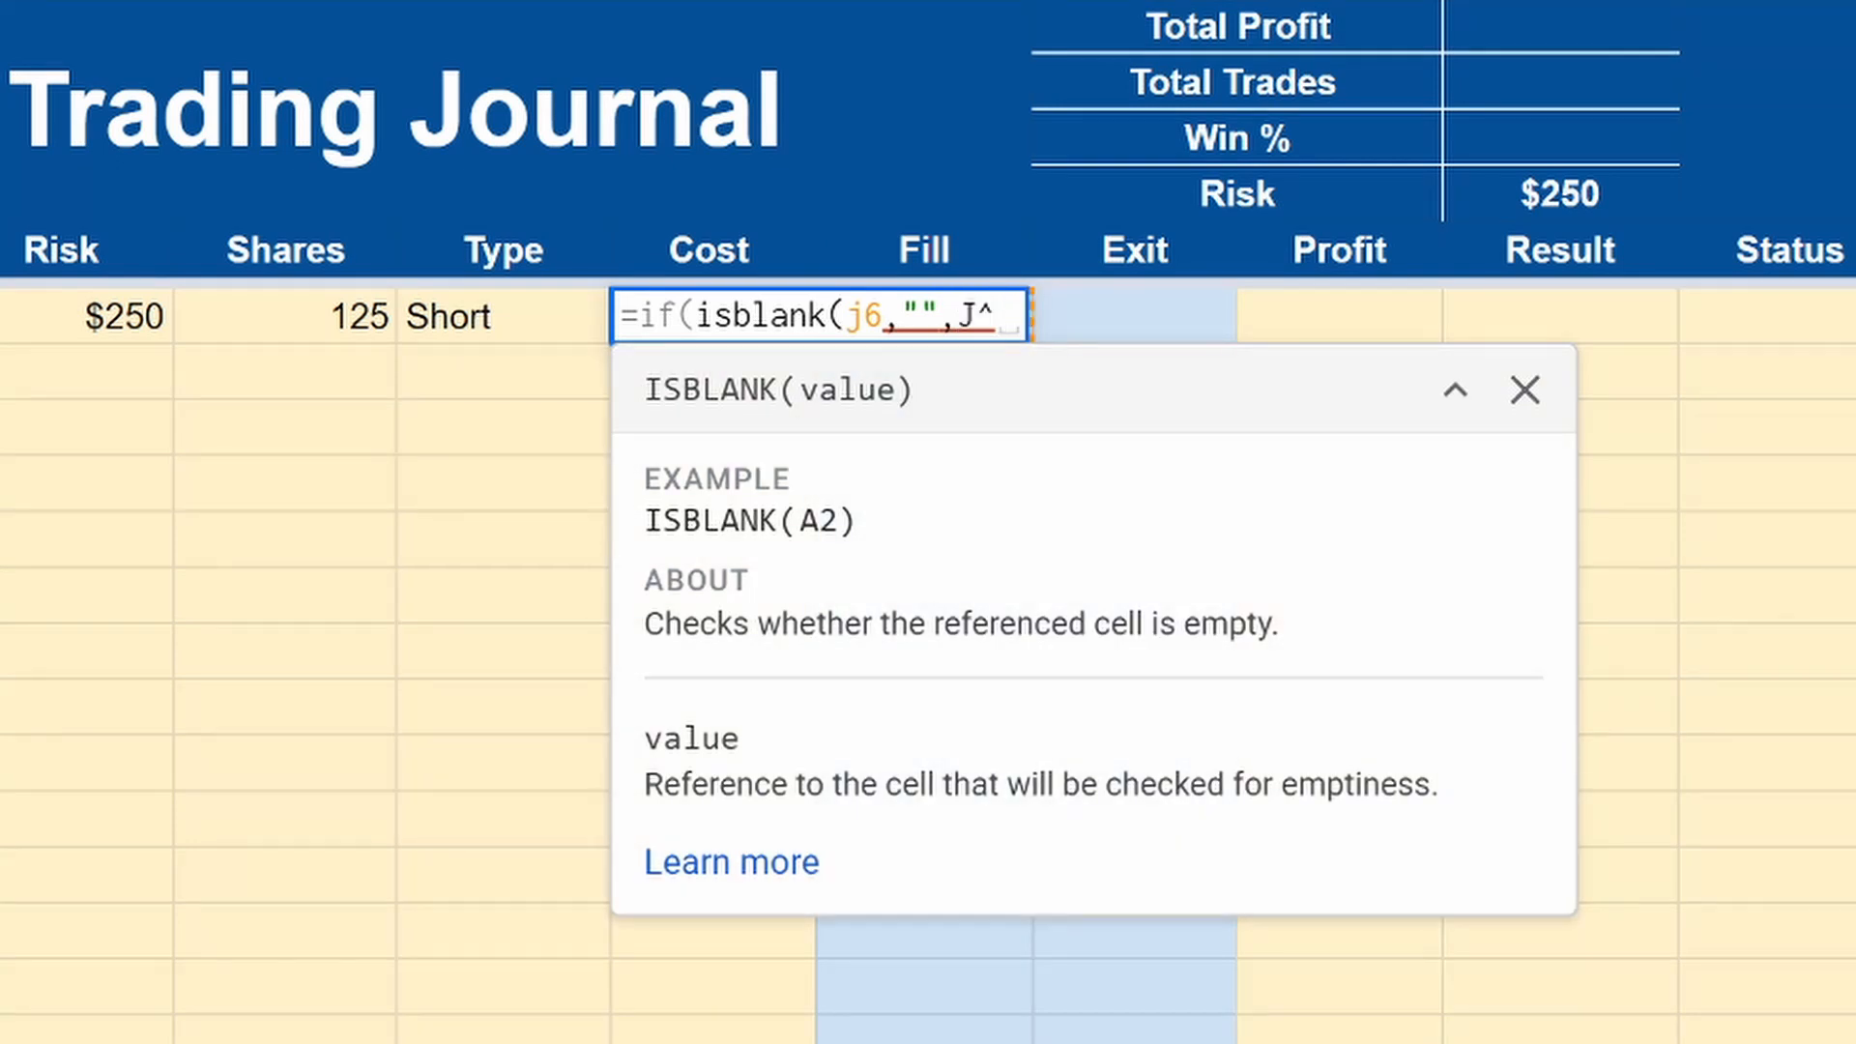
pyautogui.write('6')
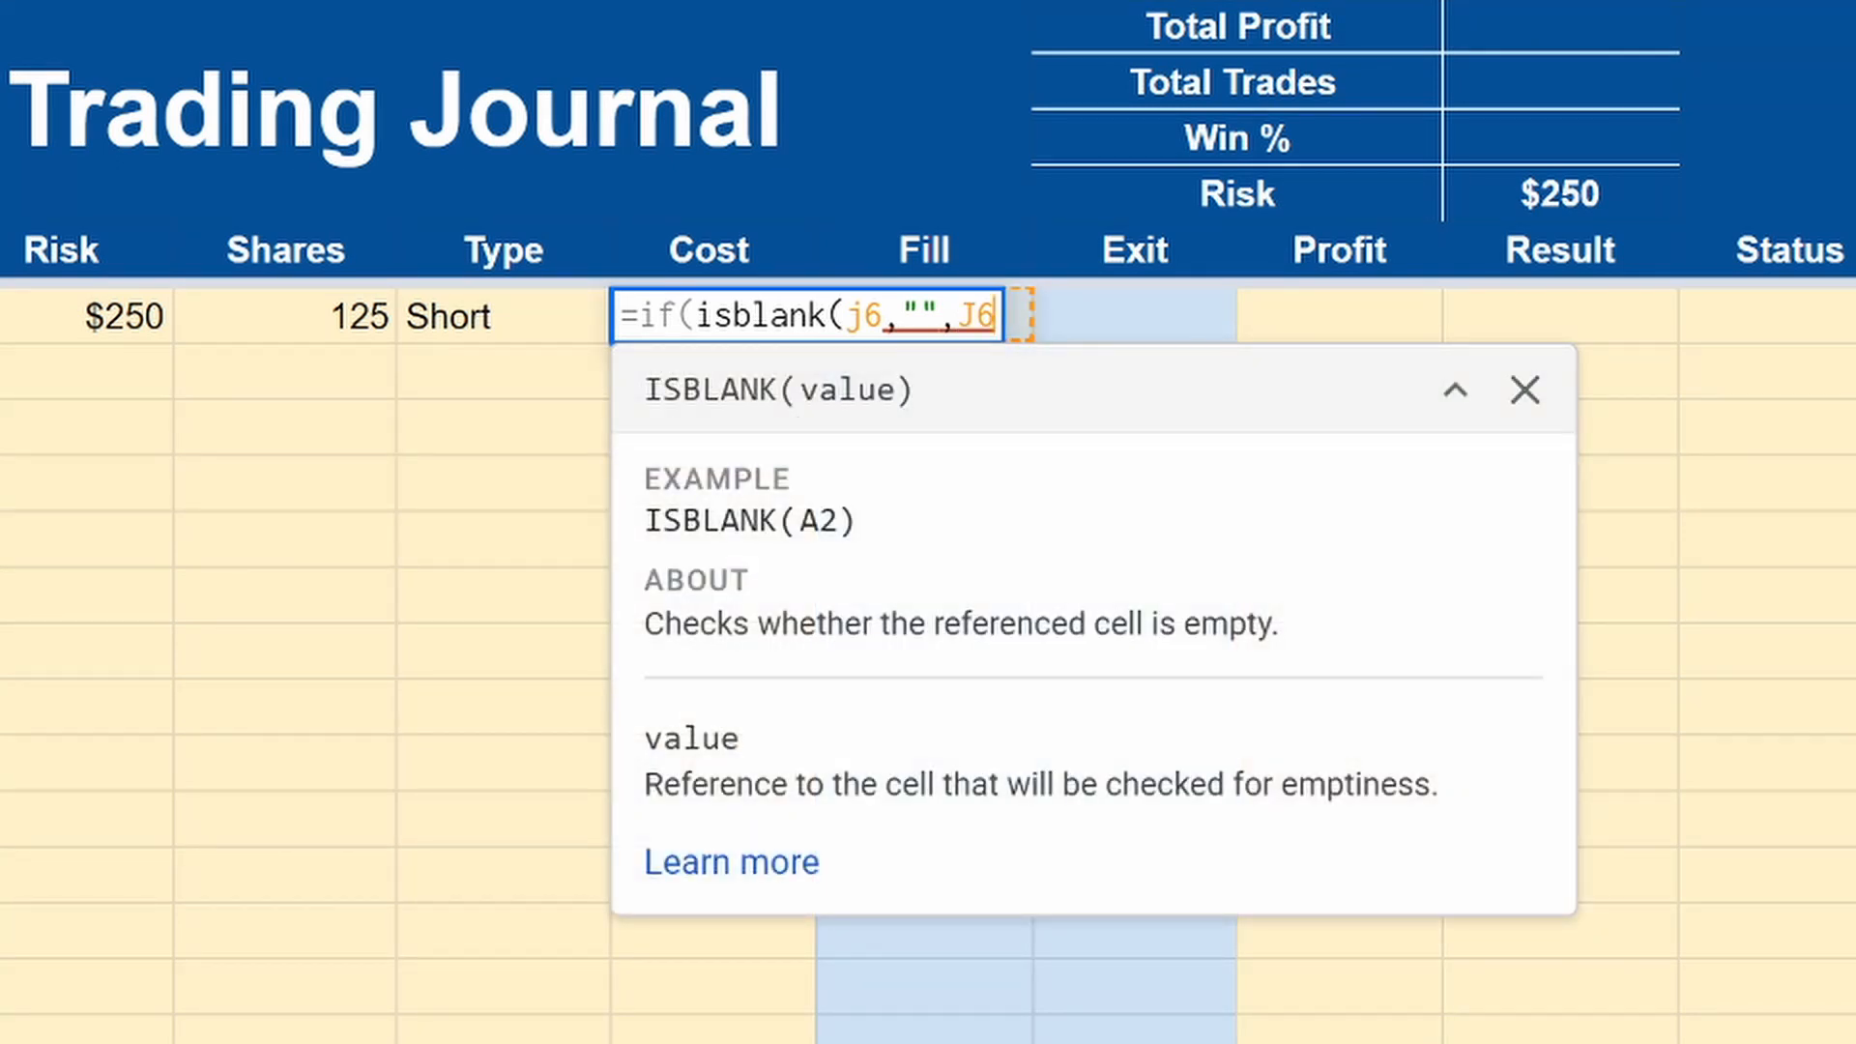
pyautogui.write('*G6')
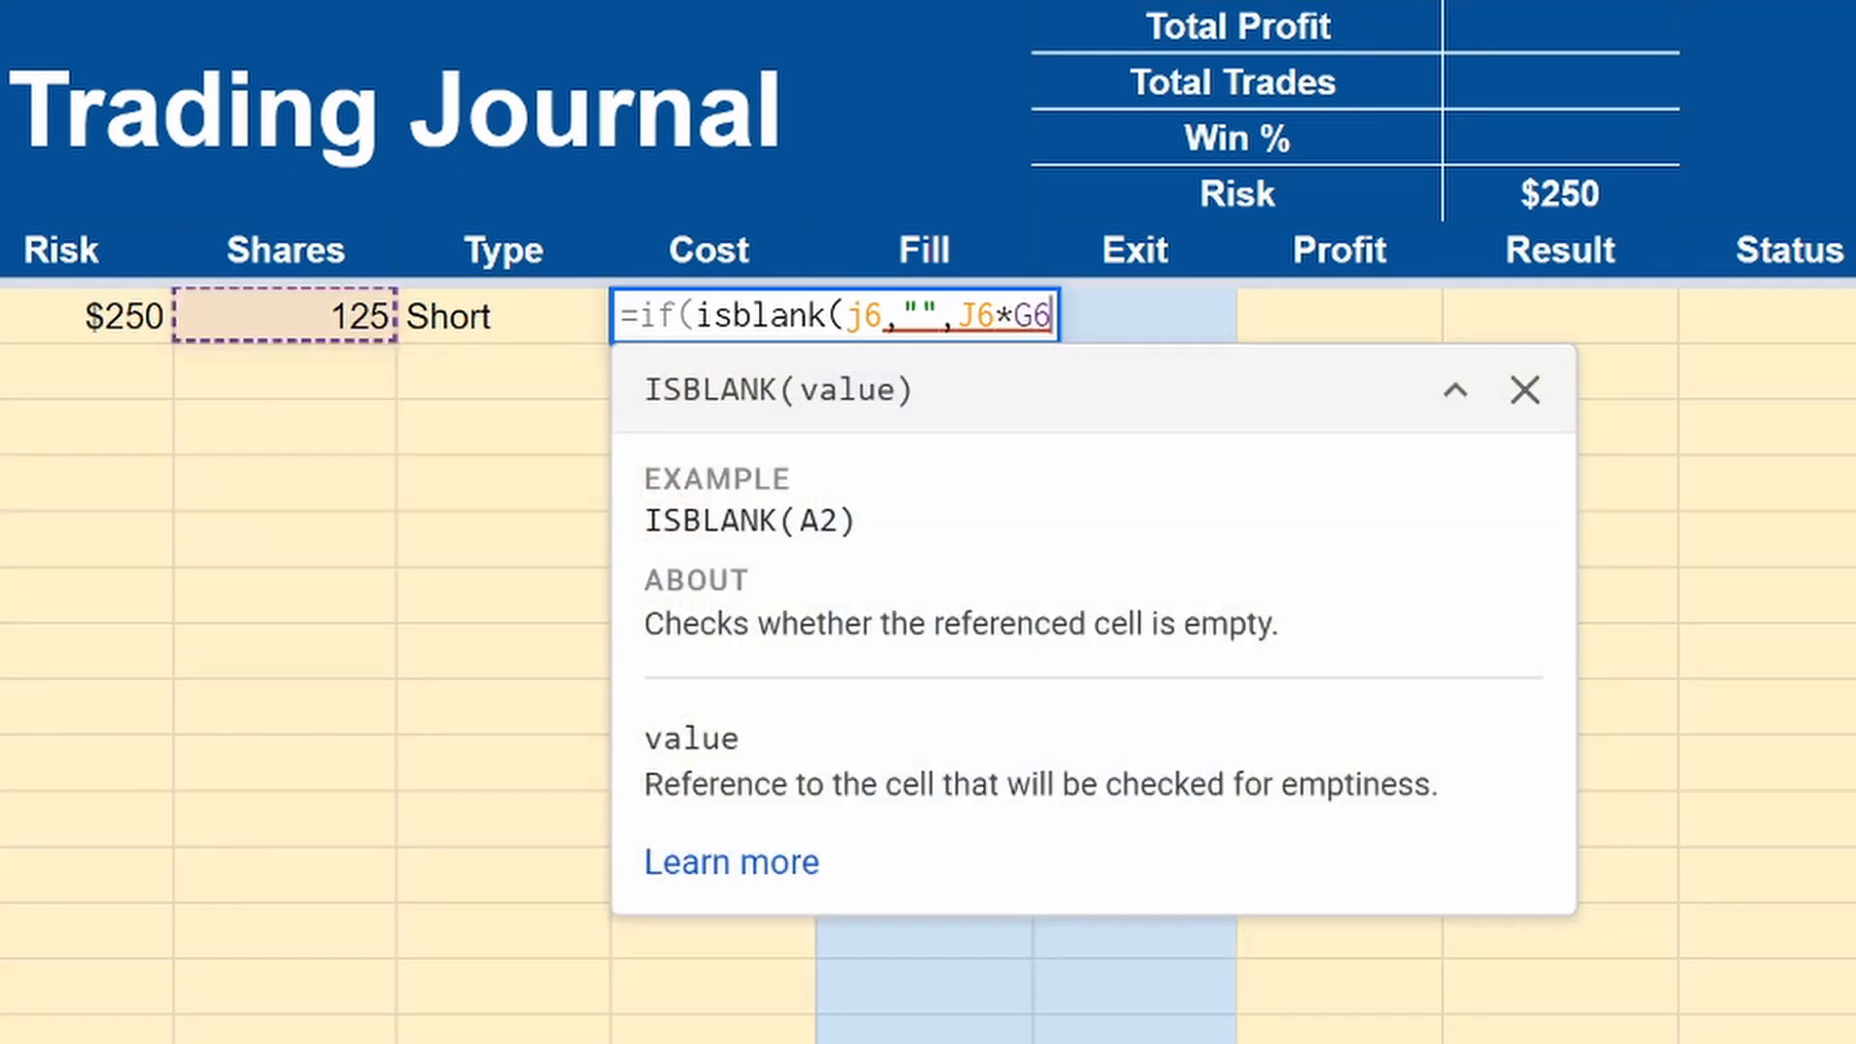
pyautogui.write(')')
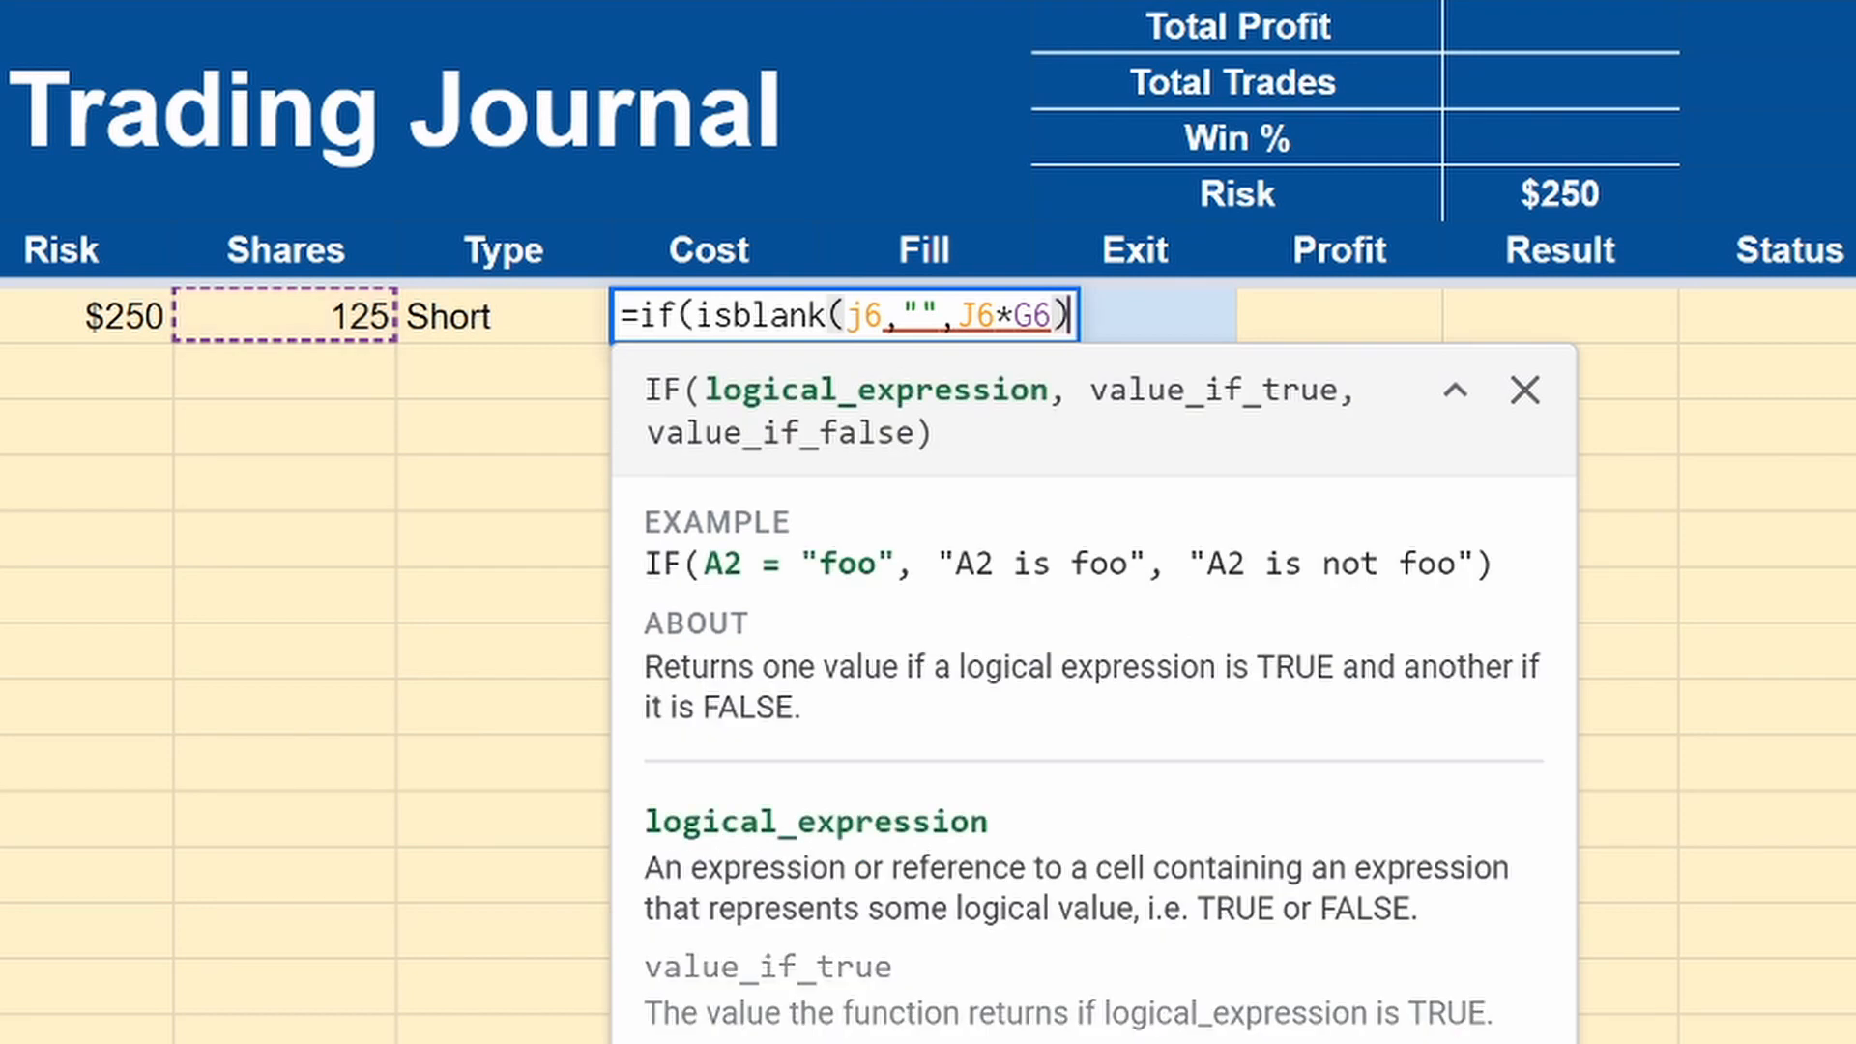
pyautogui.press('Return')
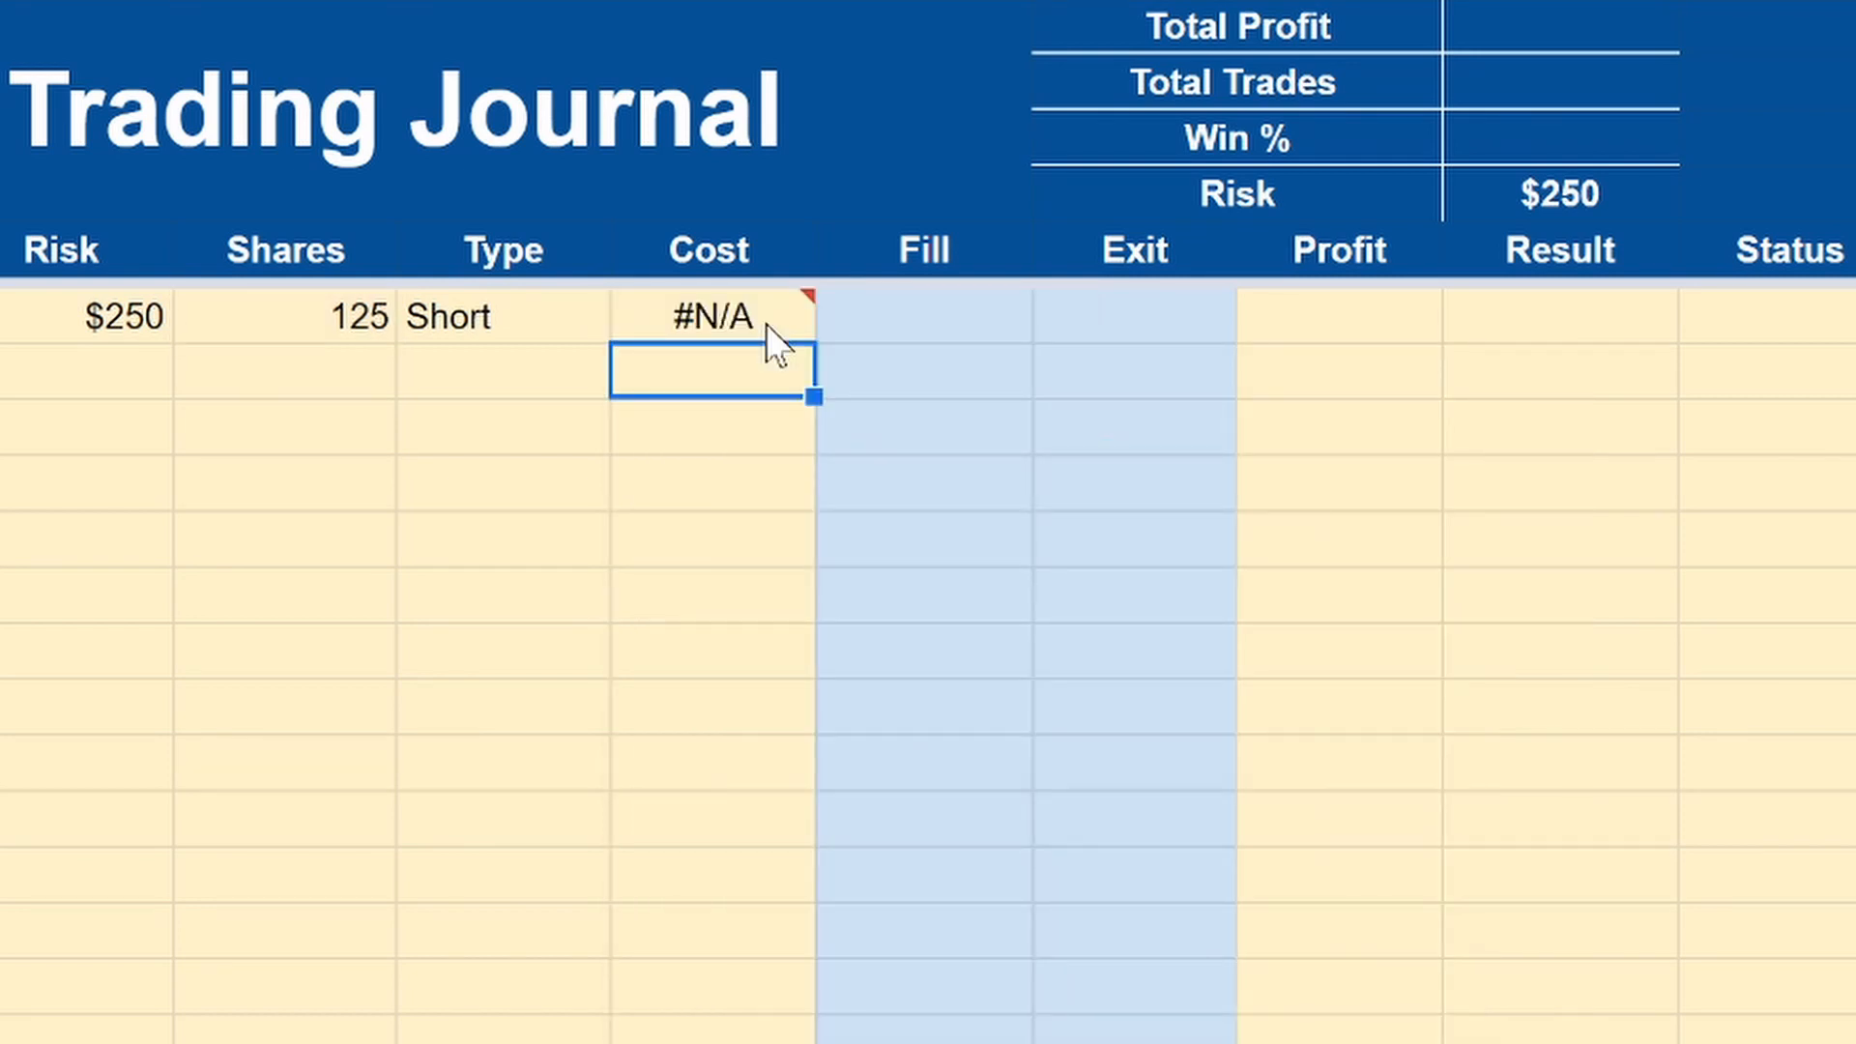
# Step: Correct the I6 formula to =if(isblank(J6),"",J6*G6), closing ISBLANK right after J6 and removing the extra final parenthesis
pyautogui.click(766, 310)
pyautogui.click(431, 98)
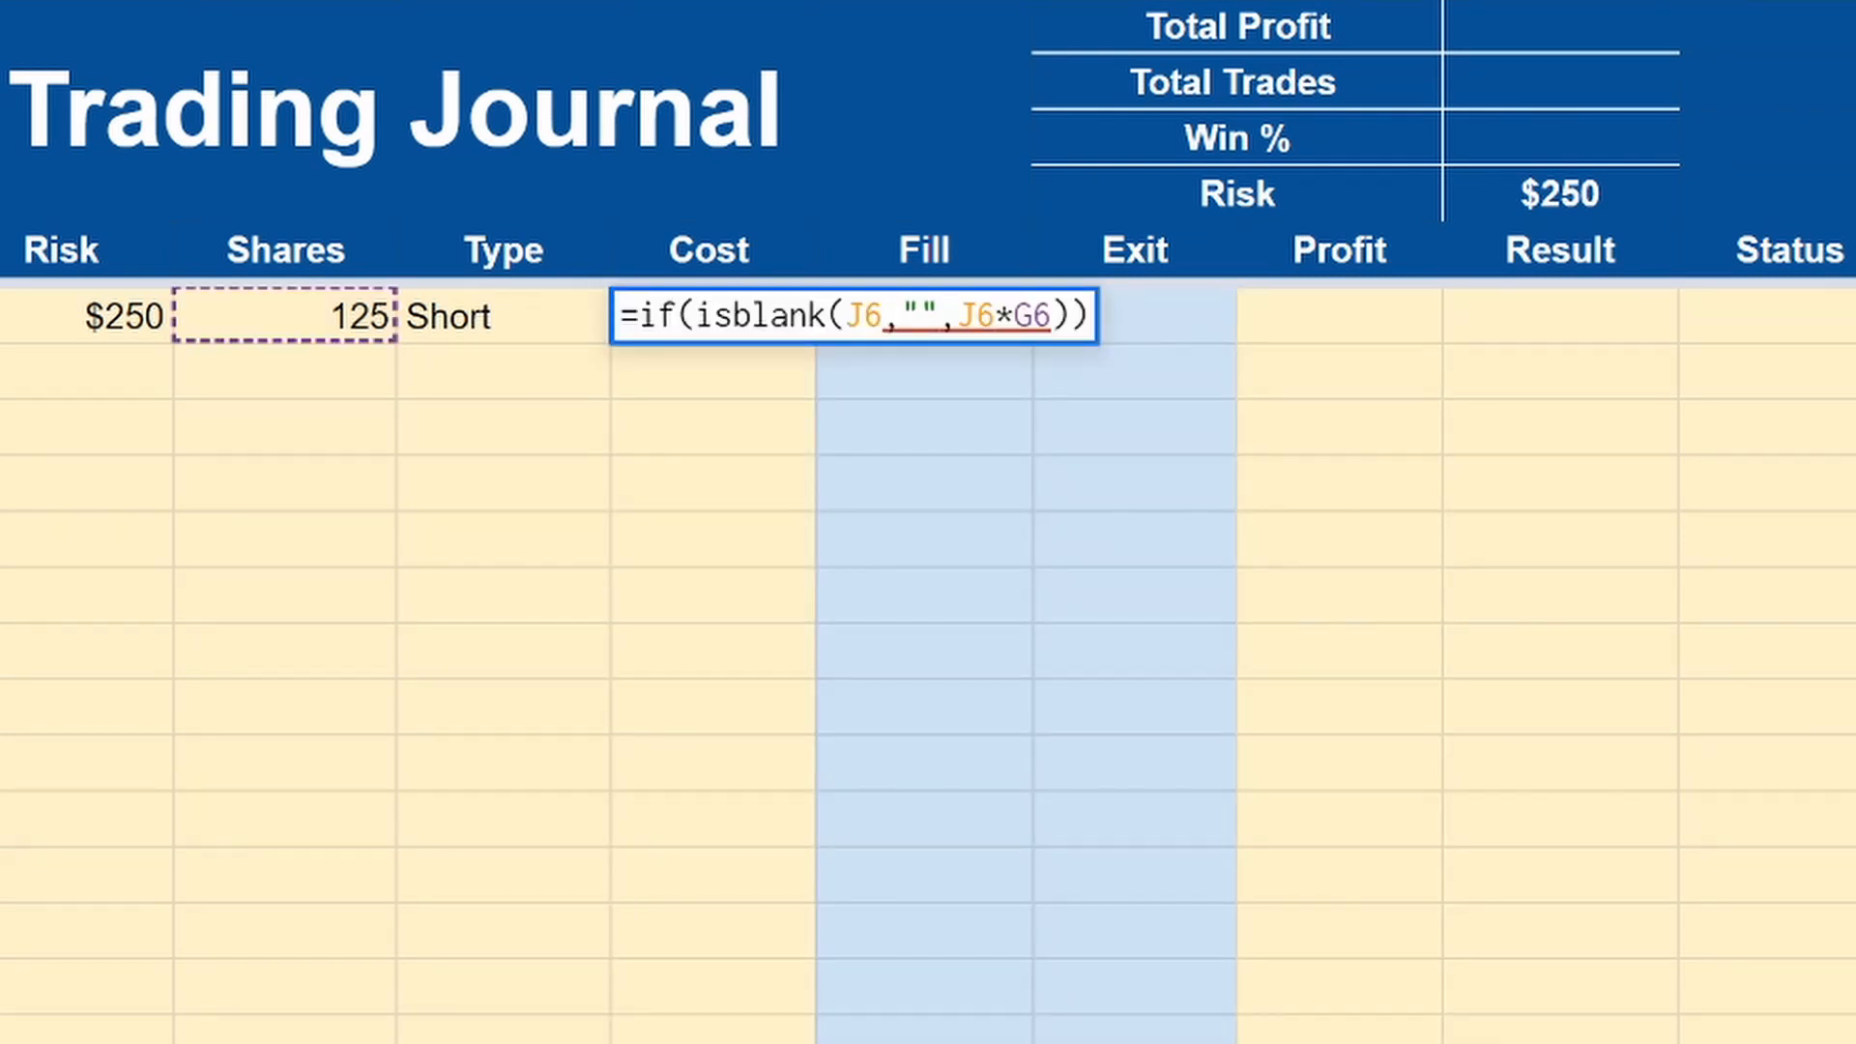
pyautogui.press('BackSpace')
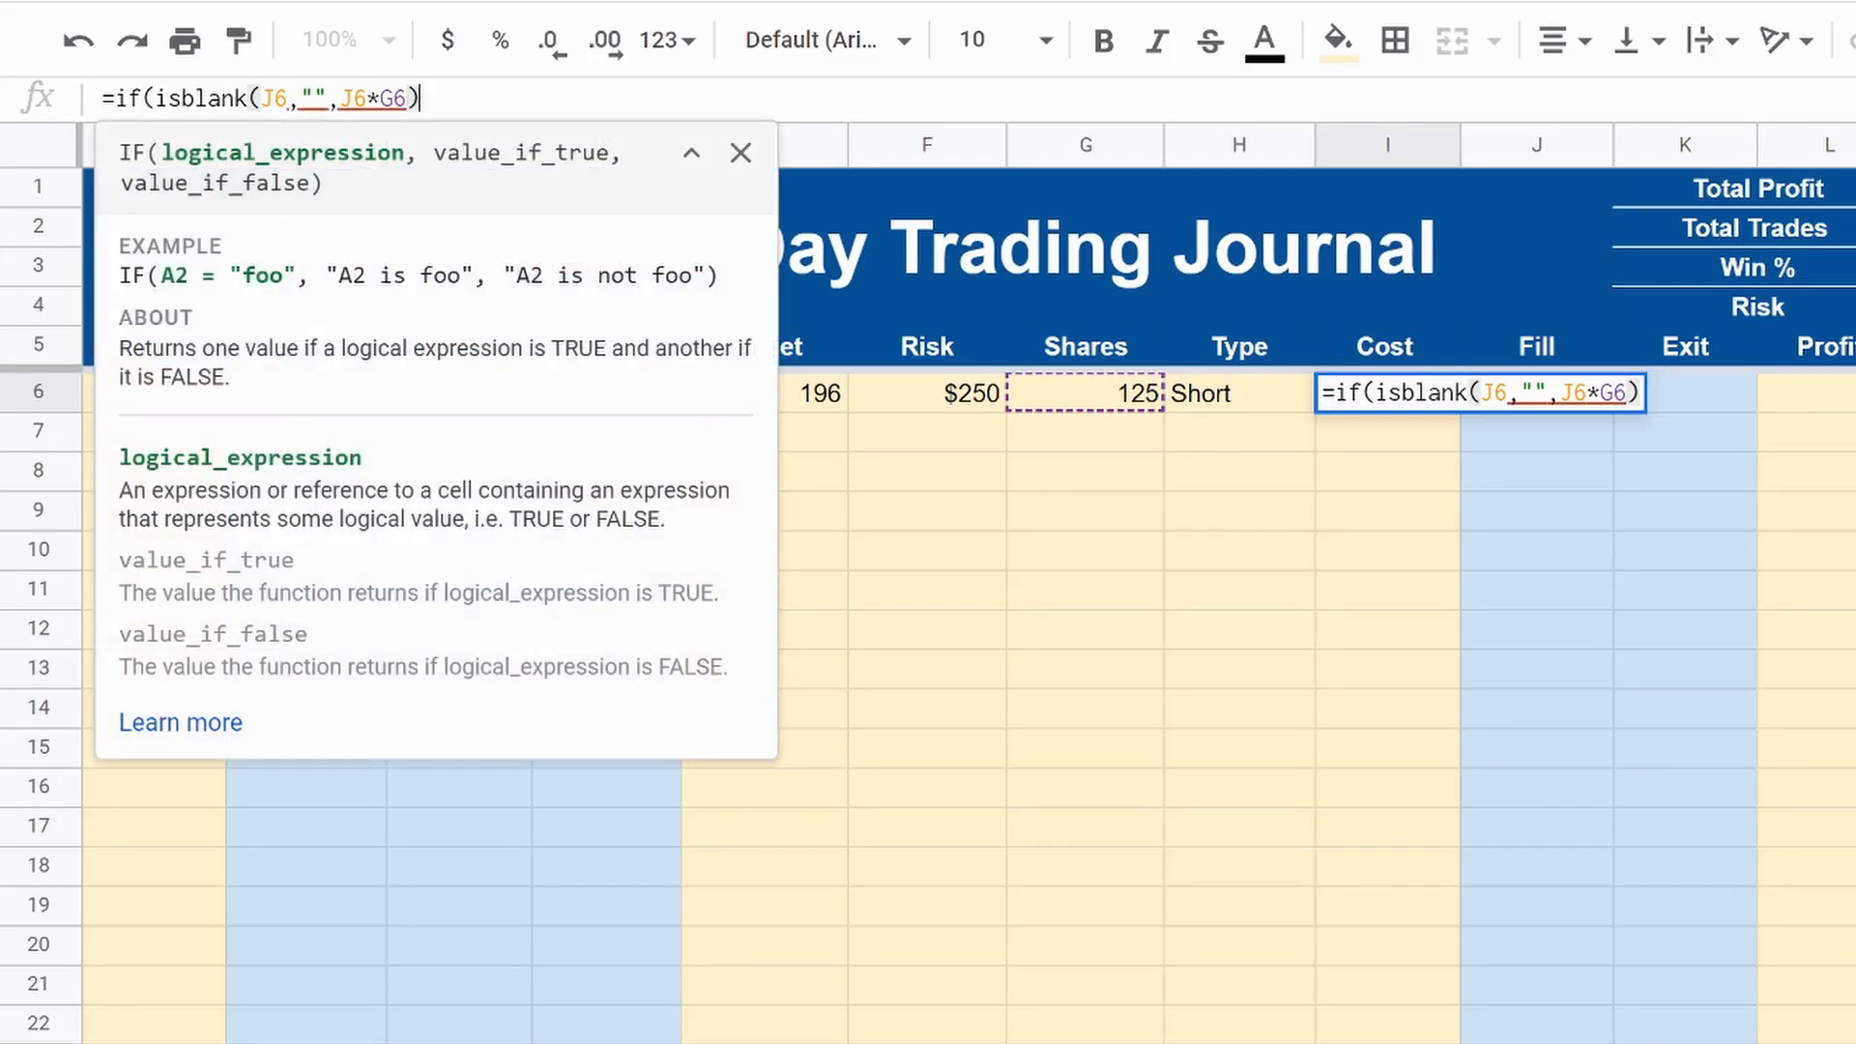
pyautogui.press('Left')
pyautogui.press('Left')
pyautogui.press('Left')
pyautogui.press('Left')
pyautogui.press('Left')
pyautogui.press('Left')
pyautogui.press('Left')
pyautogui.press('Left')
pyautogui.press('Left')
pyautogui.press('Left')
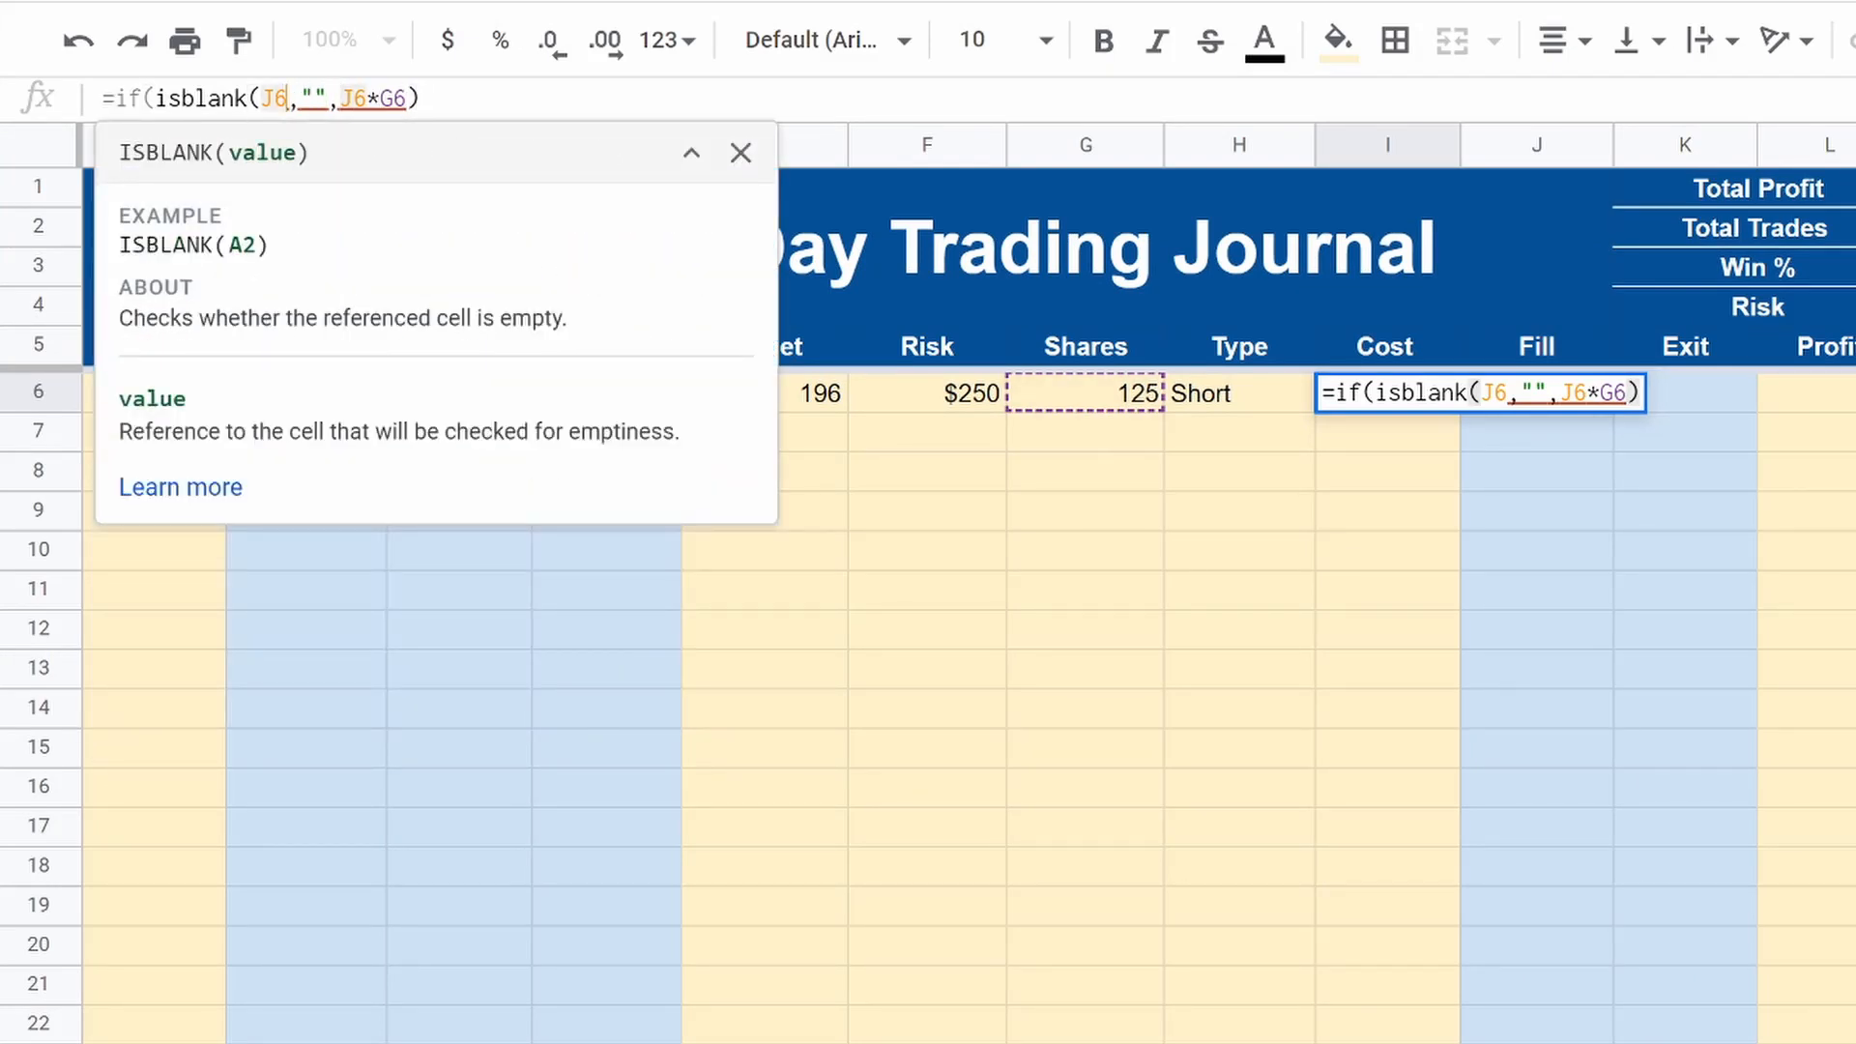
pyautogui.write(')')
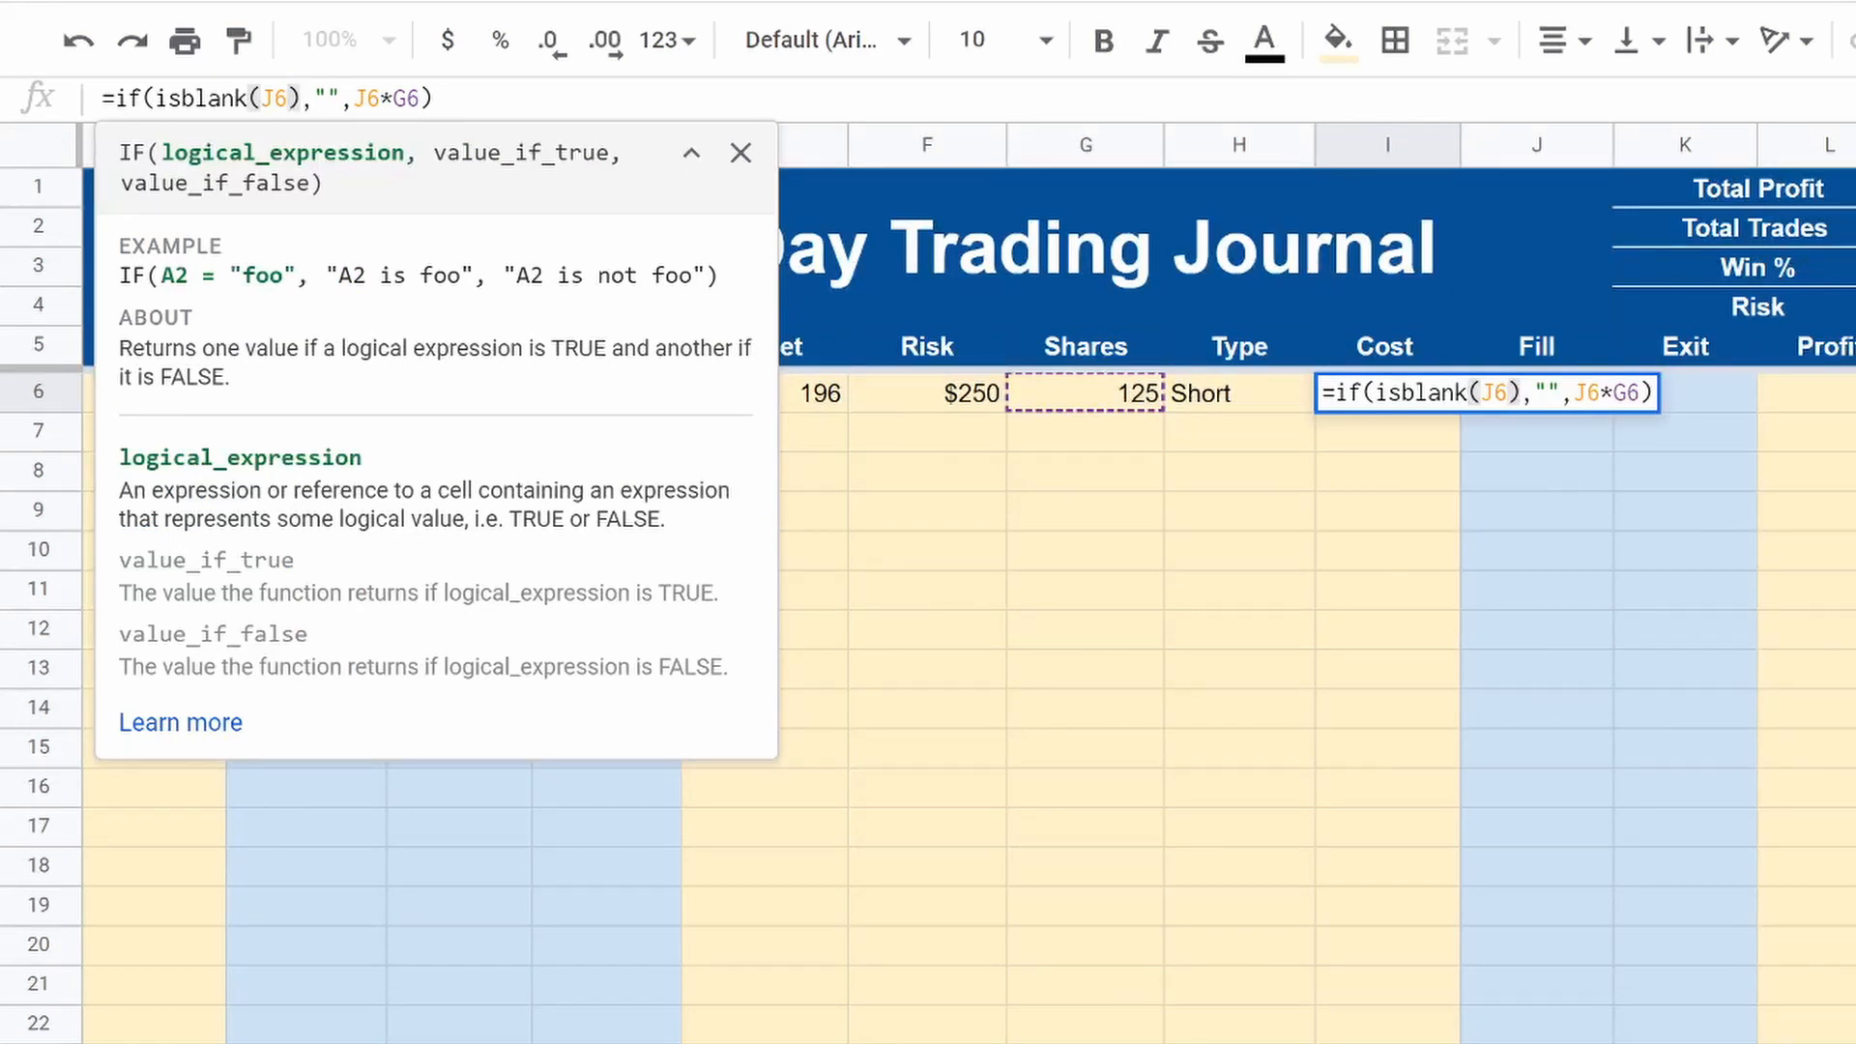
pyautogui.press('Return')
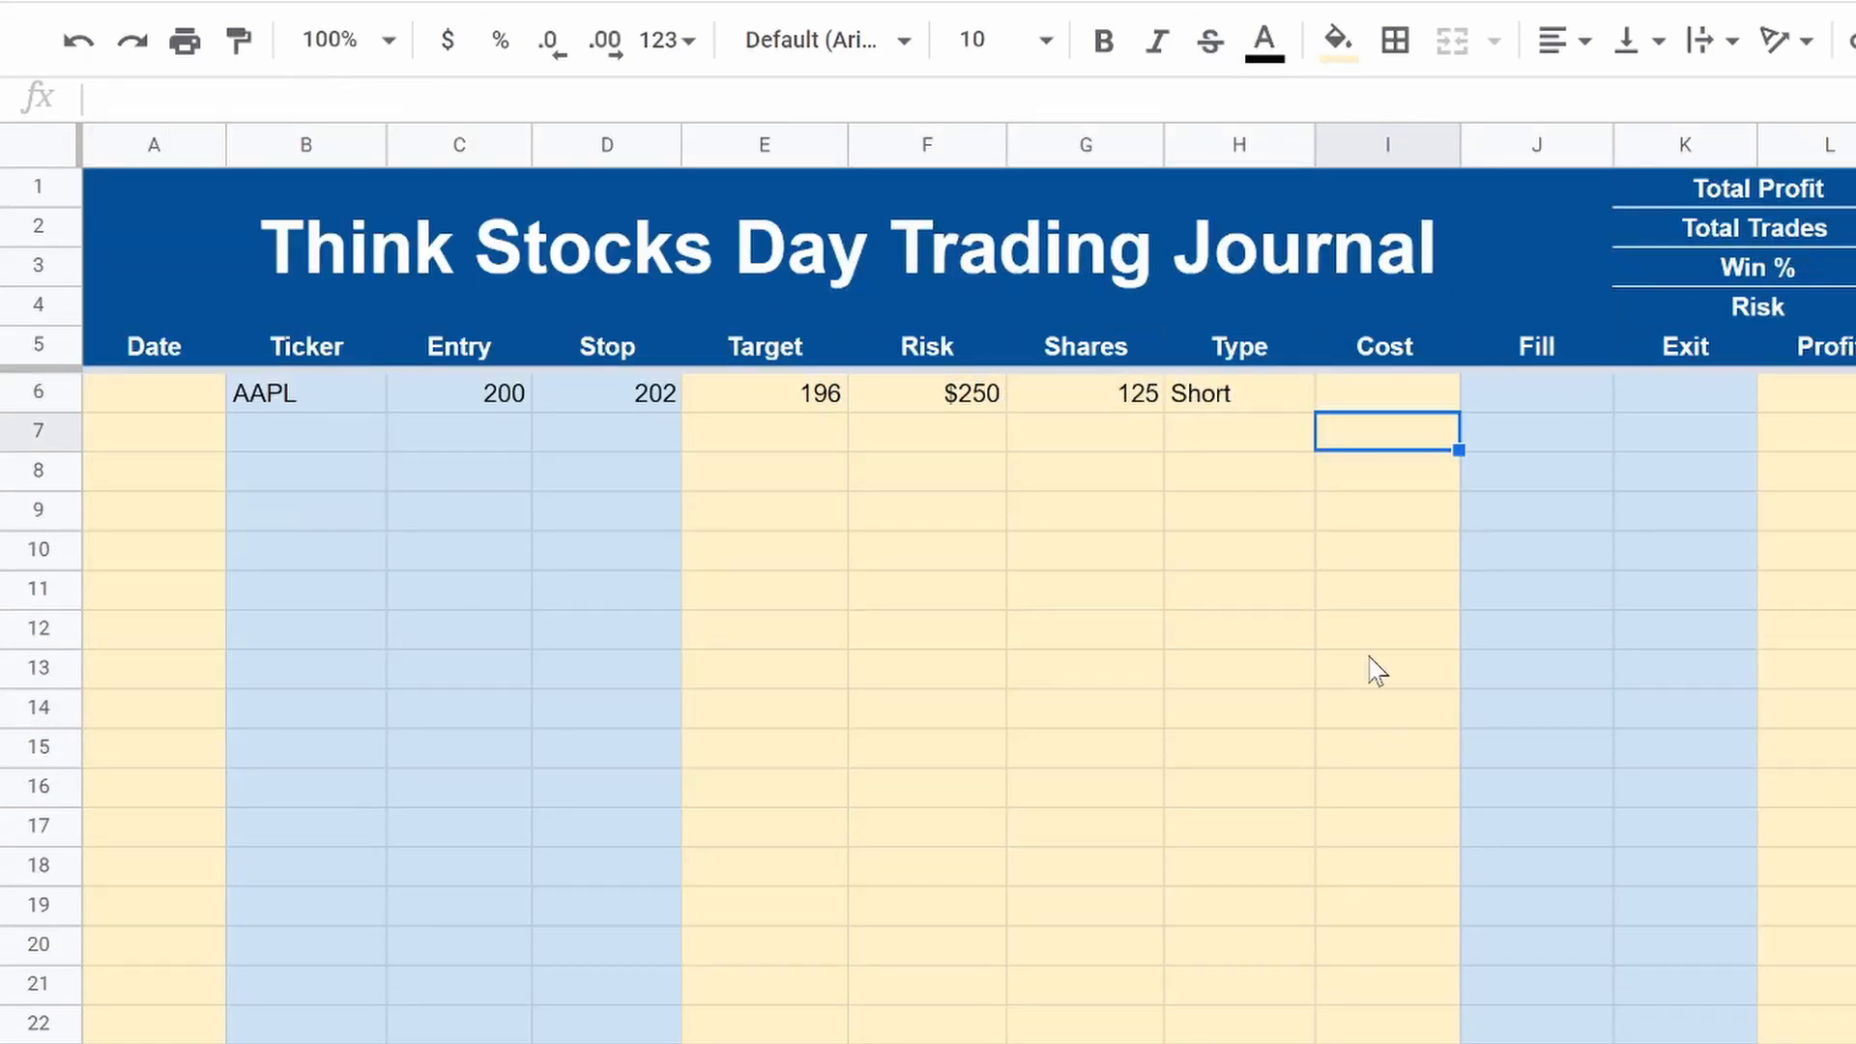
# Step: Test the Cost formula by entering a fill price of 200 in J6 and checking the cost in I6
pyautogui.click(1501, 387)
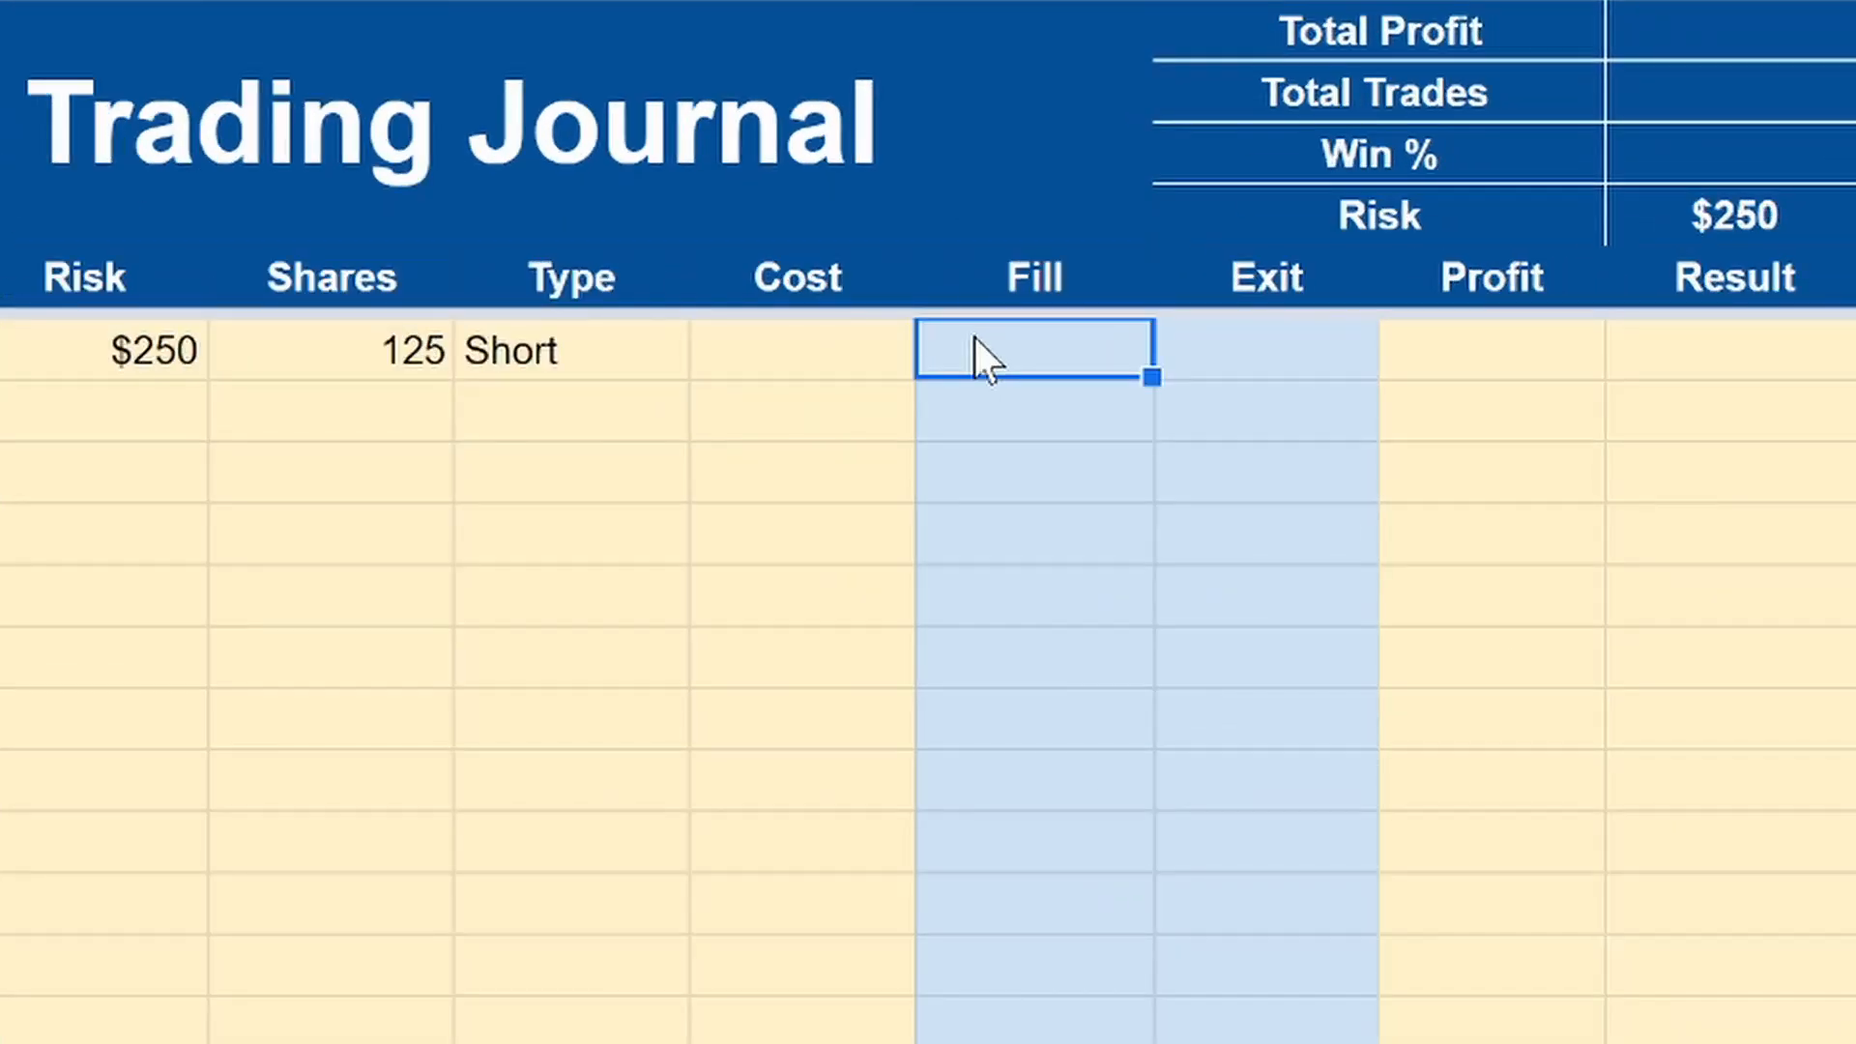
pyautogui.write('200')
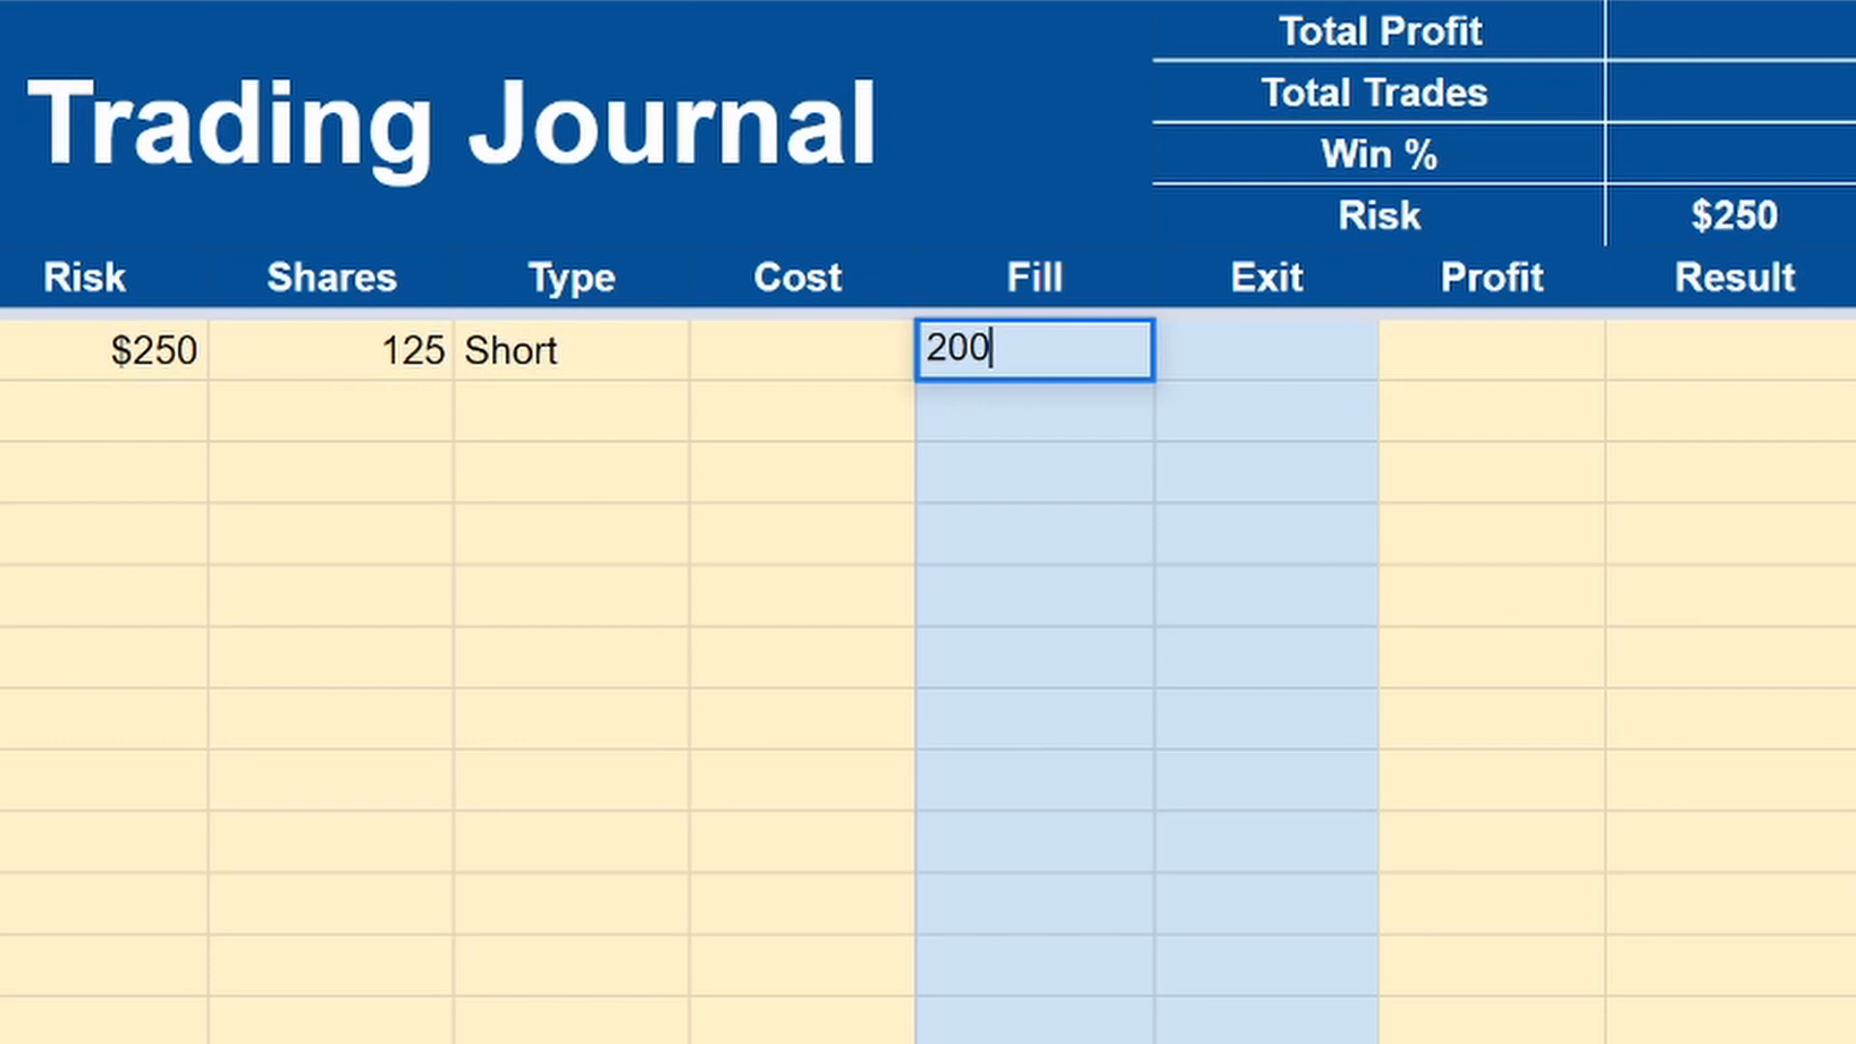
pyautogui.press('Return')
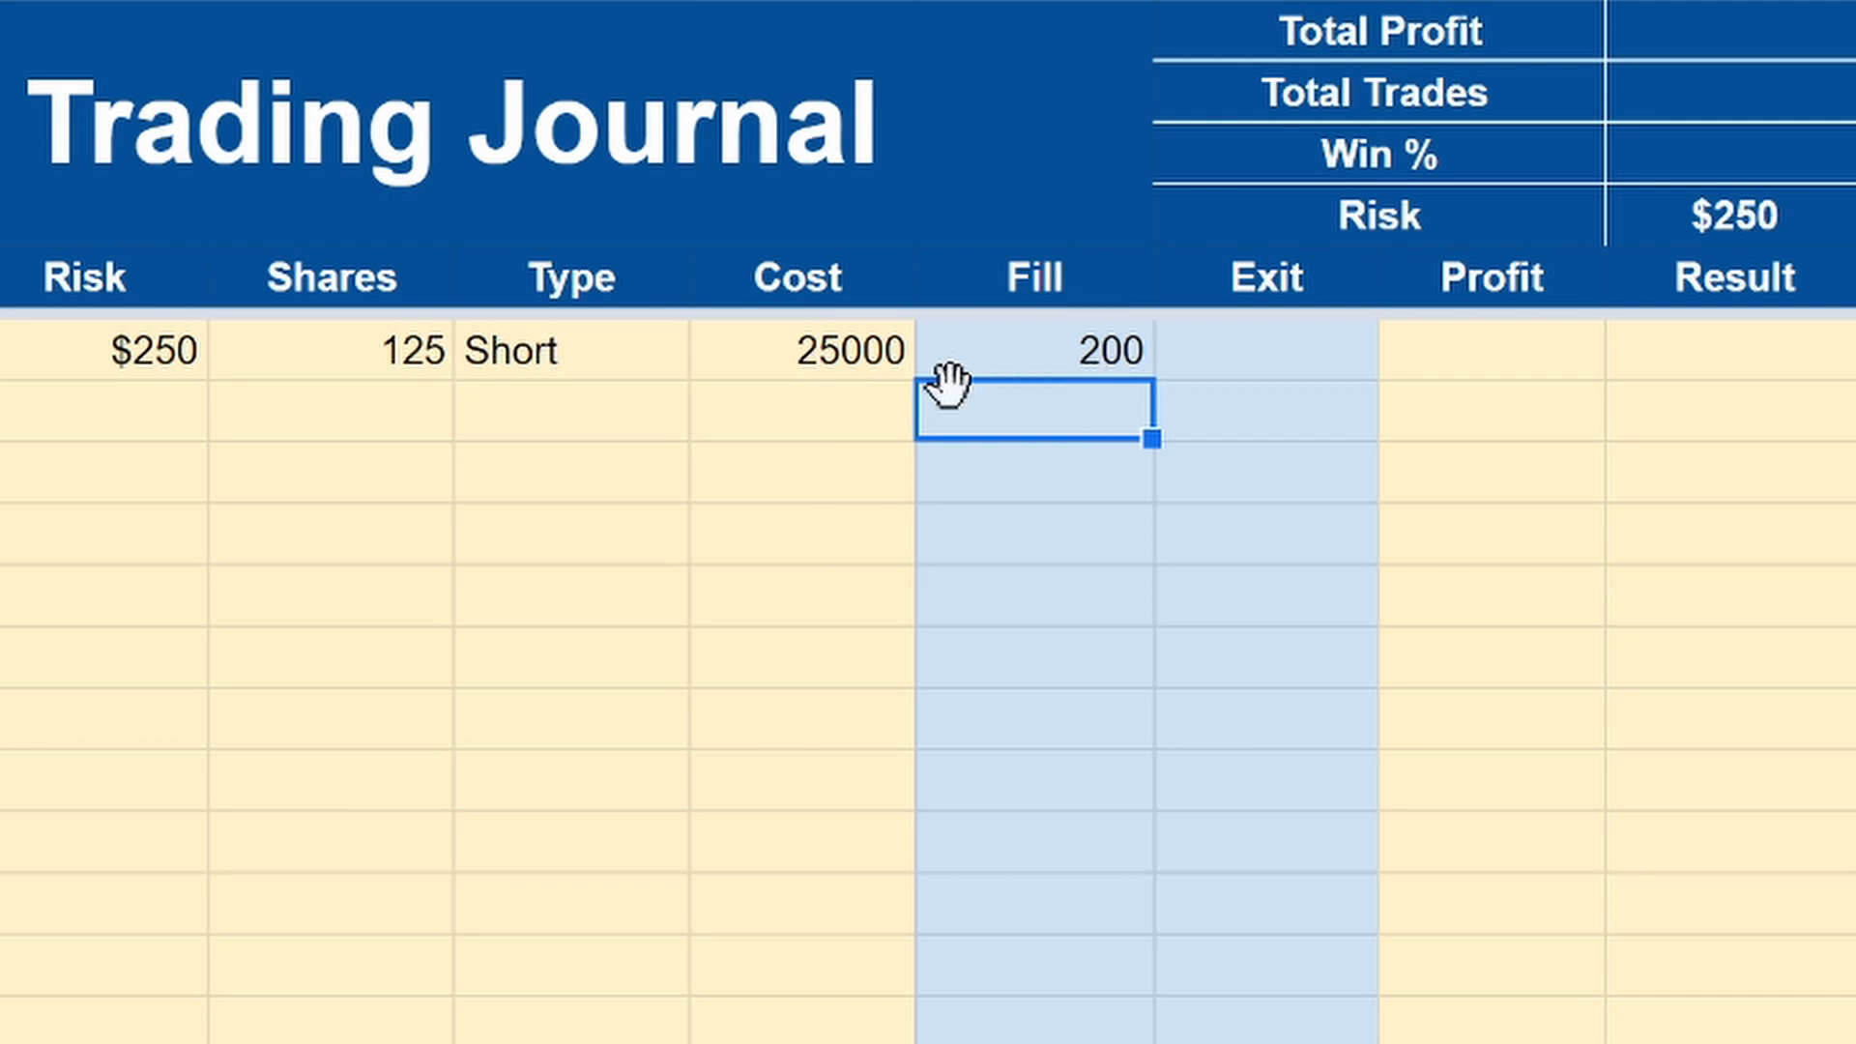
pyautogui.click(856, 359)
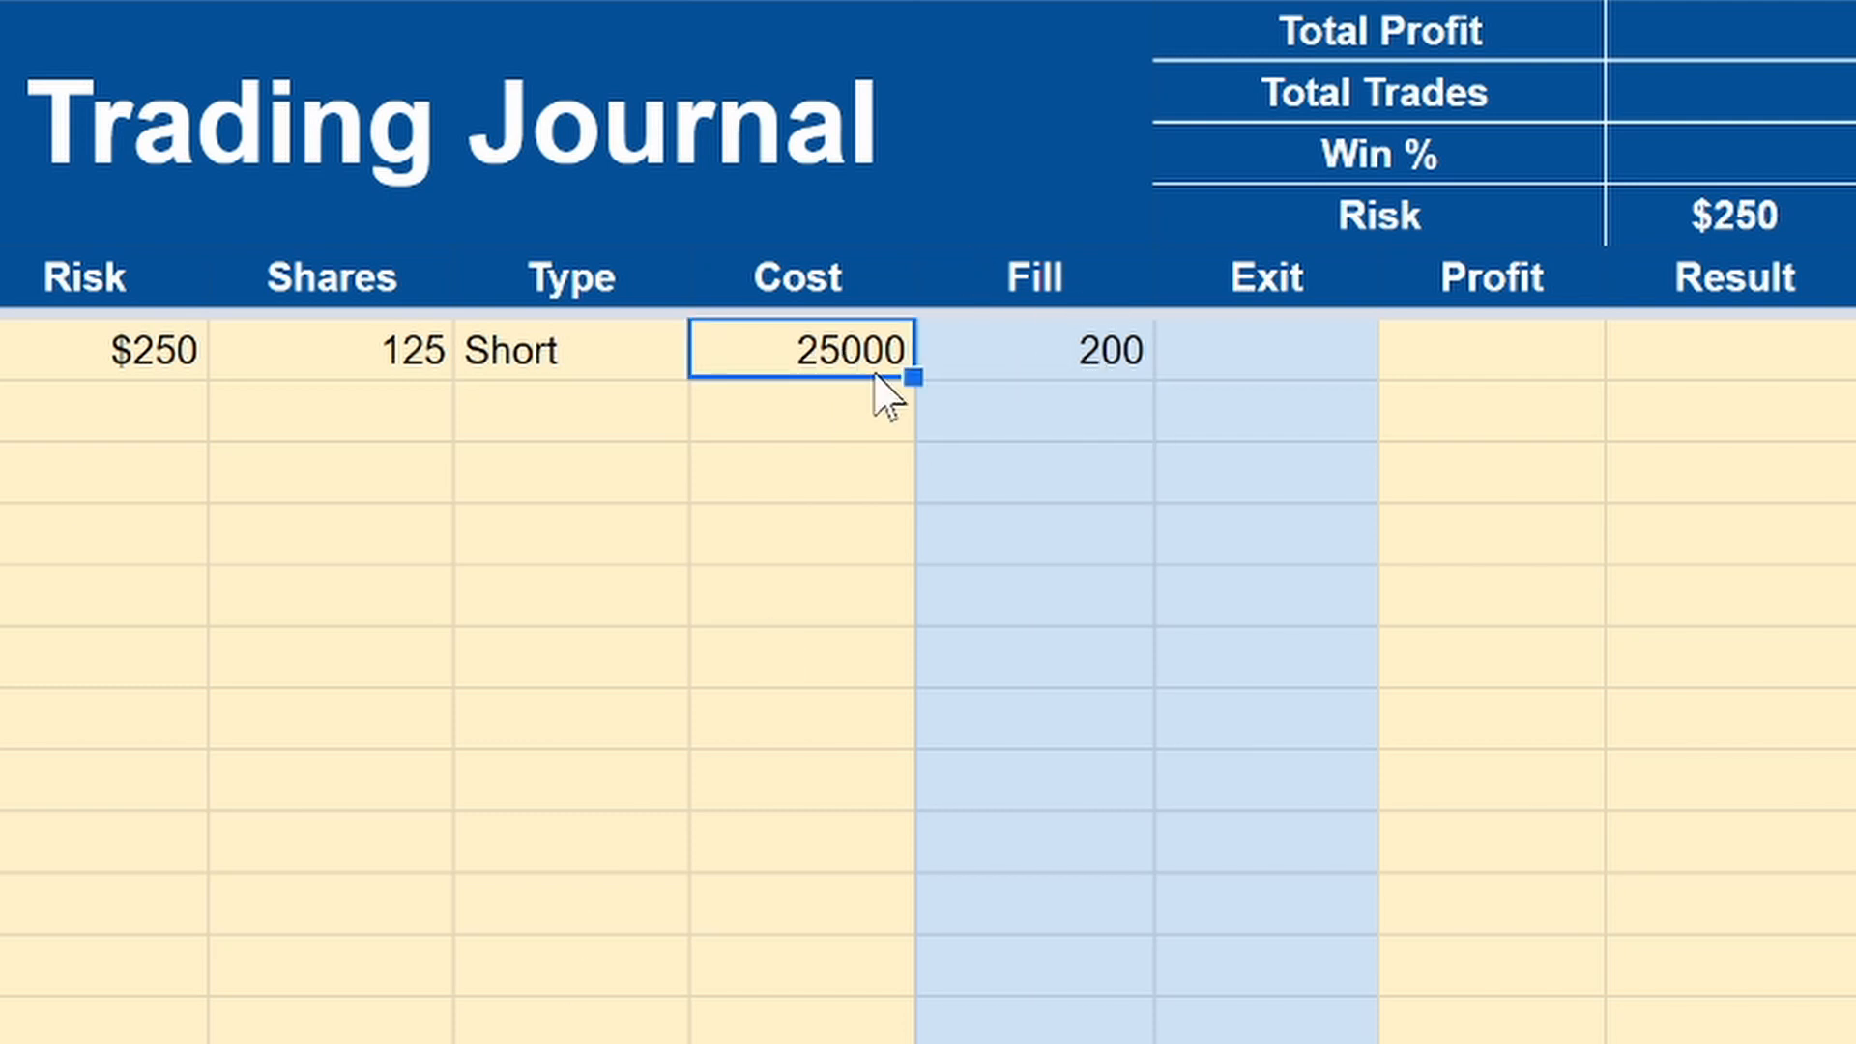
pyautogui.click(827, 425)
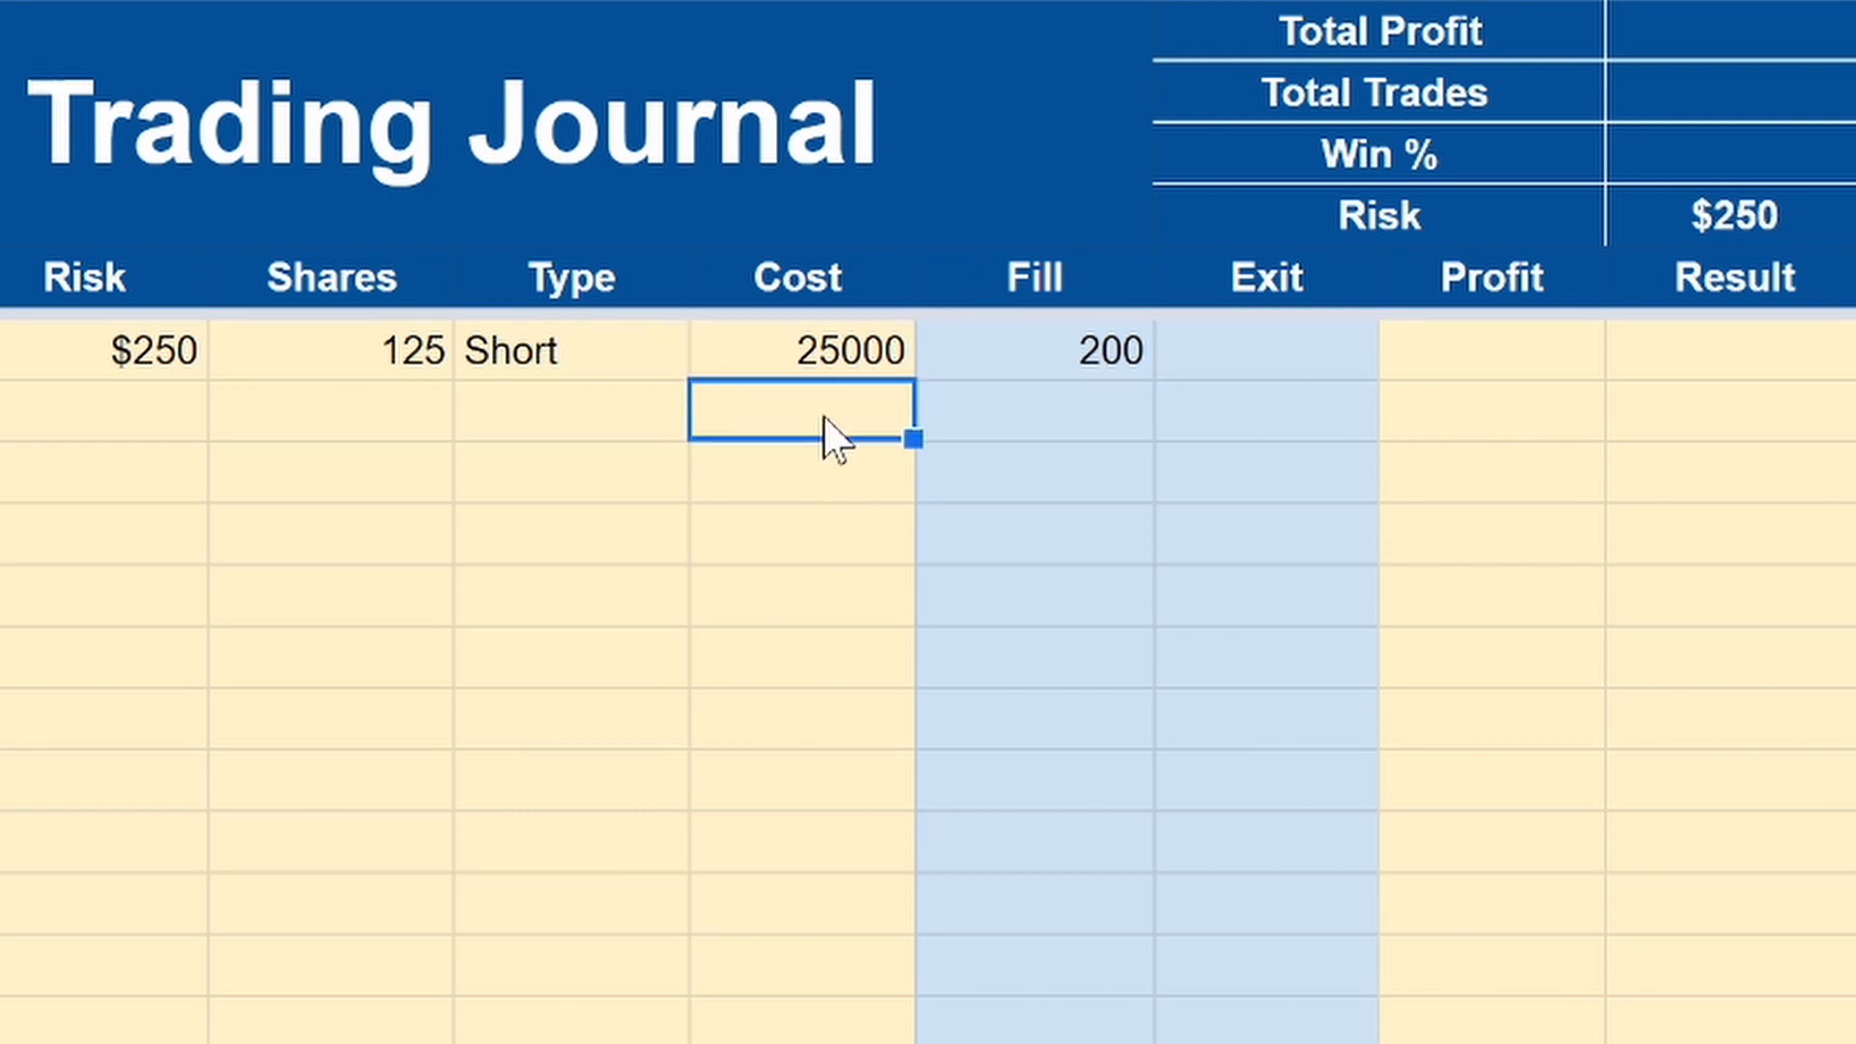
# Step: Fill the Cost formula from I6 down the rest of the column and check the cells in the last shaded row
pyautogui.click(856, 364)
pyautogui.moveTo(914, 377); pyautogui.dragTo(856, 739)
pyautogui.click(607, 919)
pyautogui.click(740, 730)
pyautogui.click(609, 735)
pyautogui.click(341, 730)
pyautogui.click(114, 735)
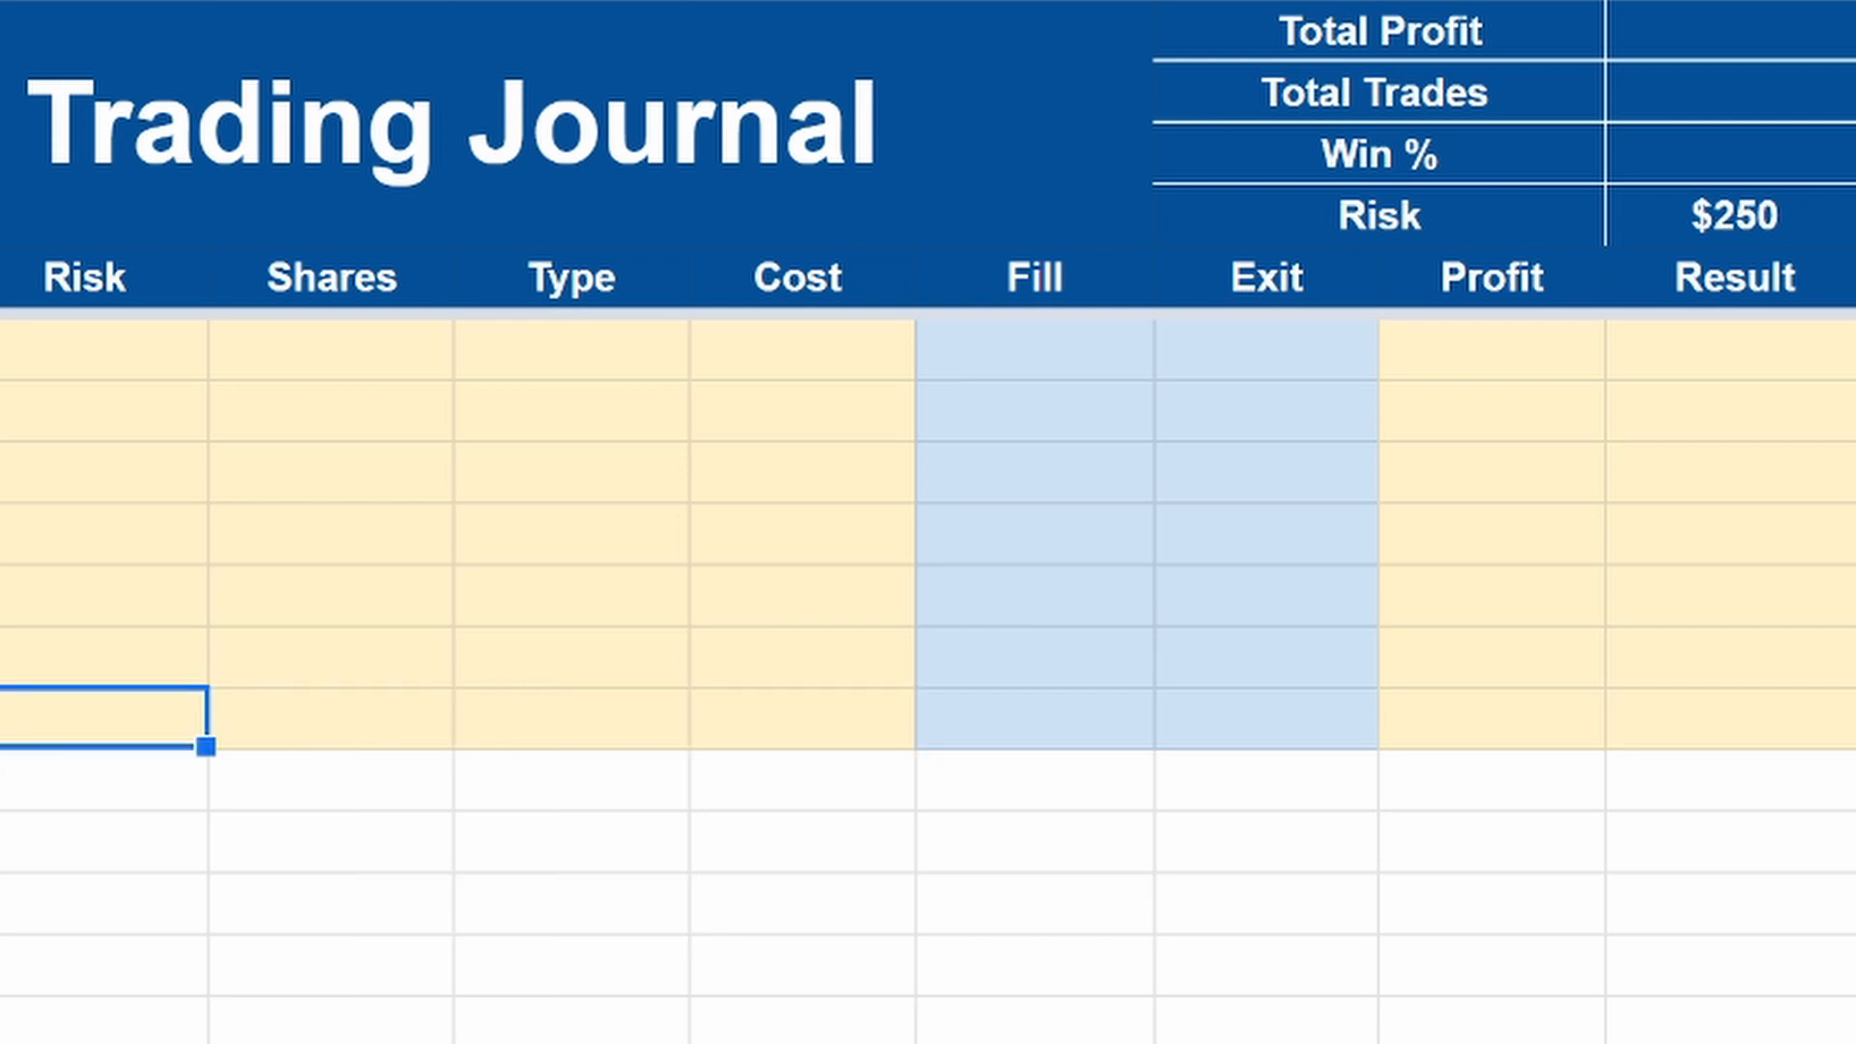
pyautogui.scroll(5, 27, 701)
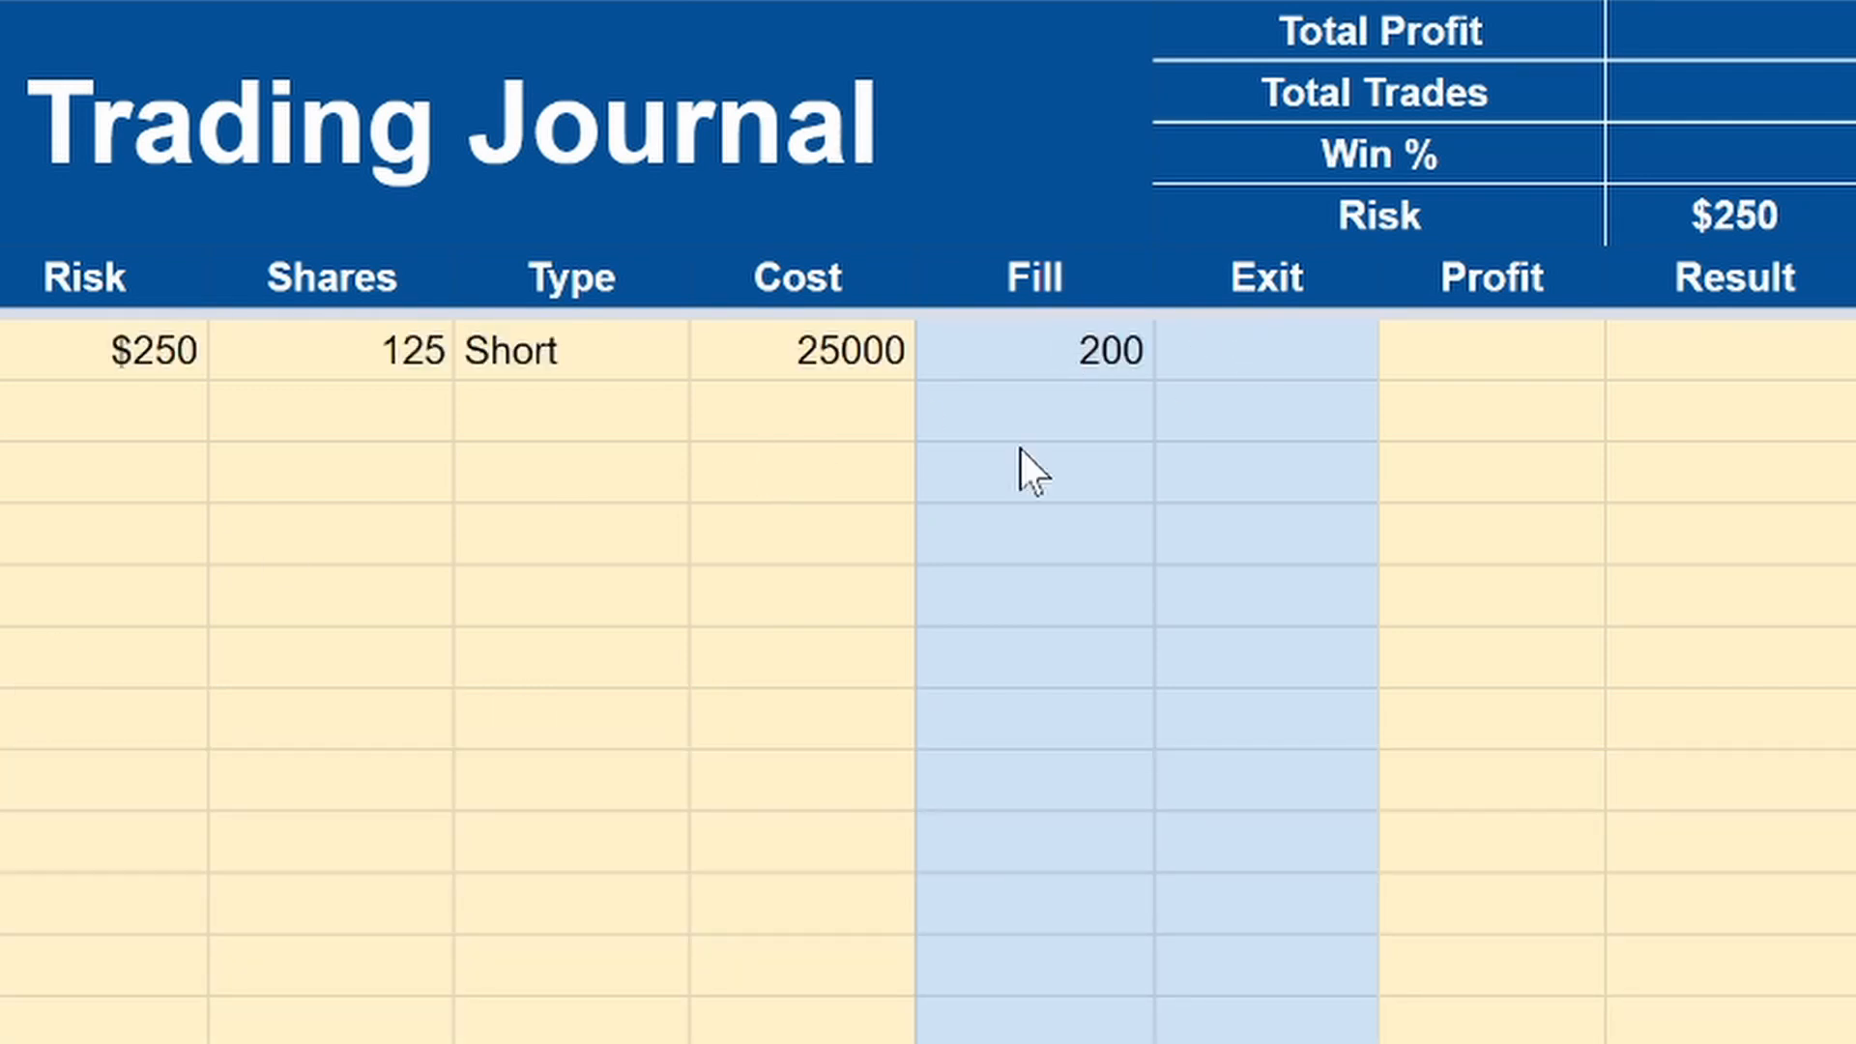
# Step: Begin the Profit formula in L6 with =if(isblank(K6),"",if(h6, nesting a second IF that tests the trade type
pyautogui.click(1257, 392)
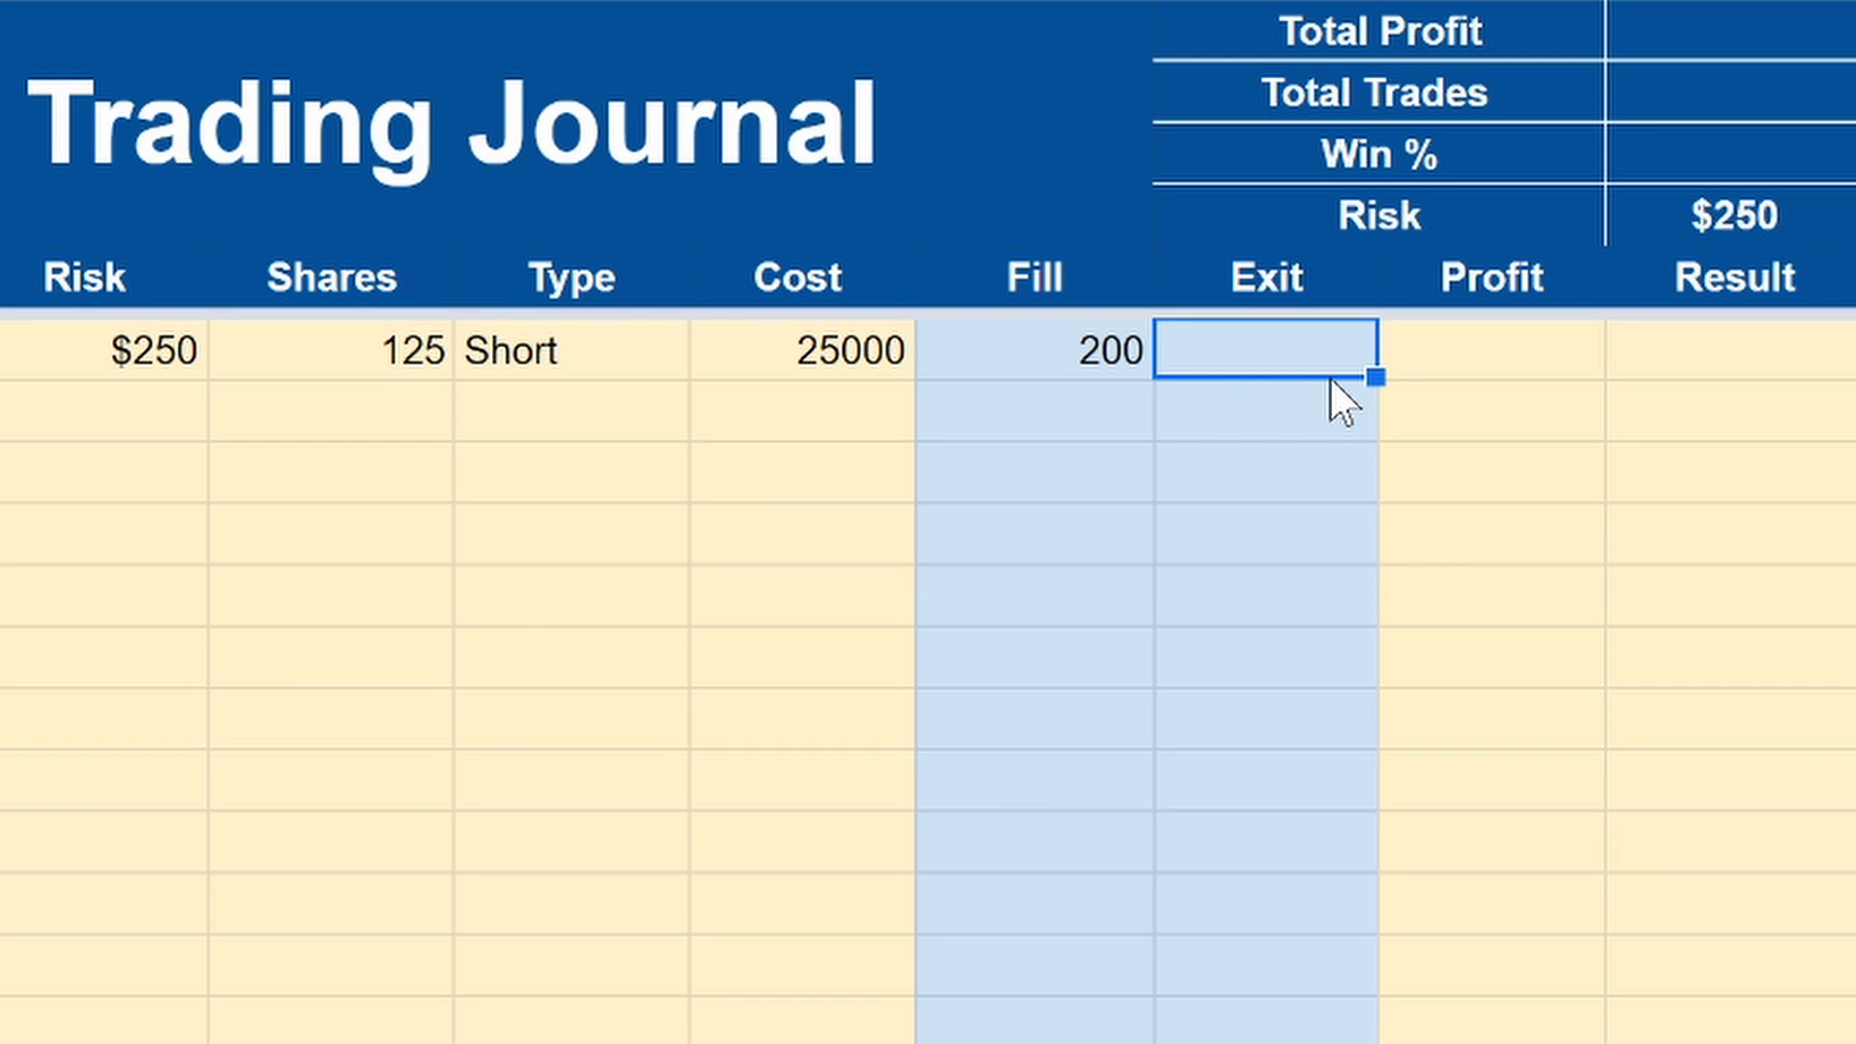
pyautogui.press('Right')
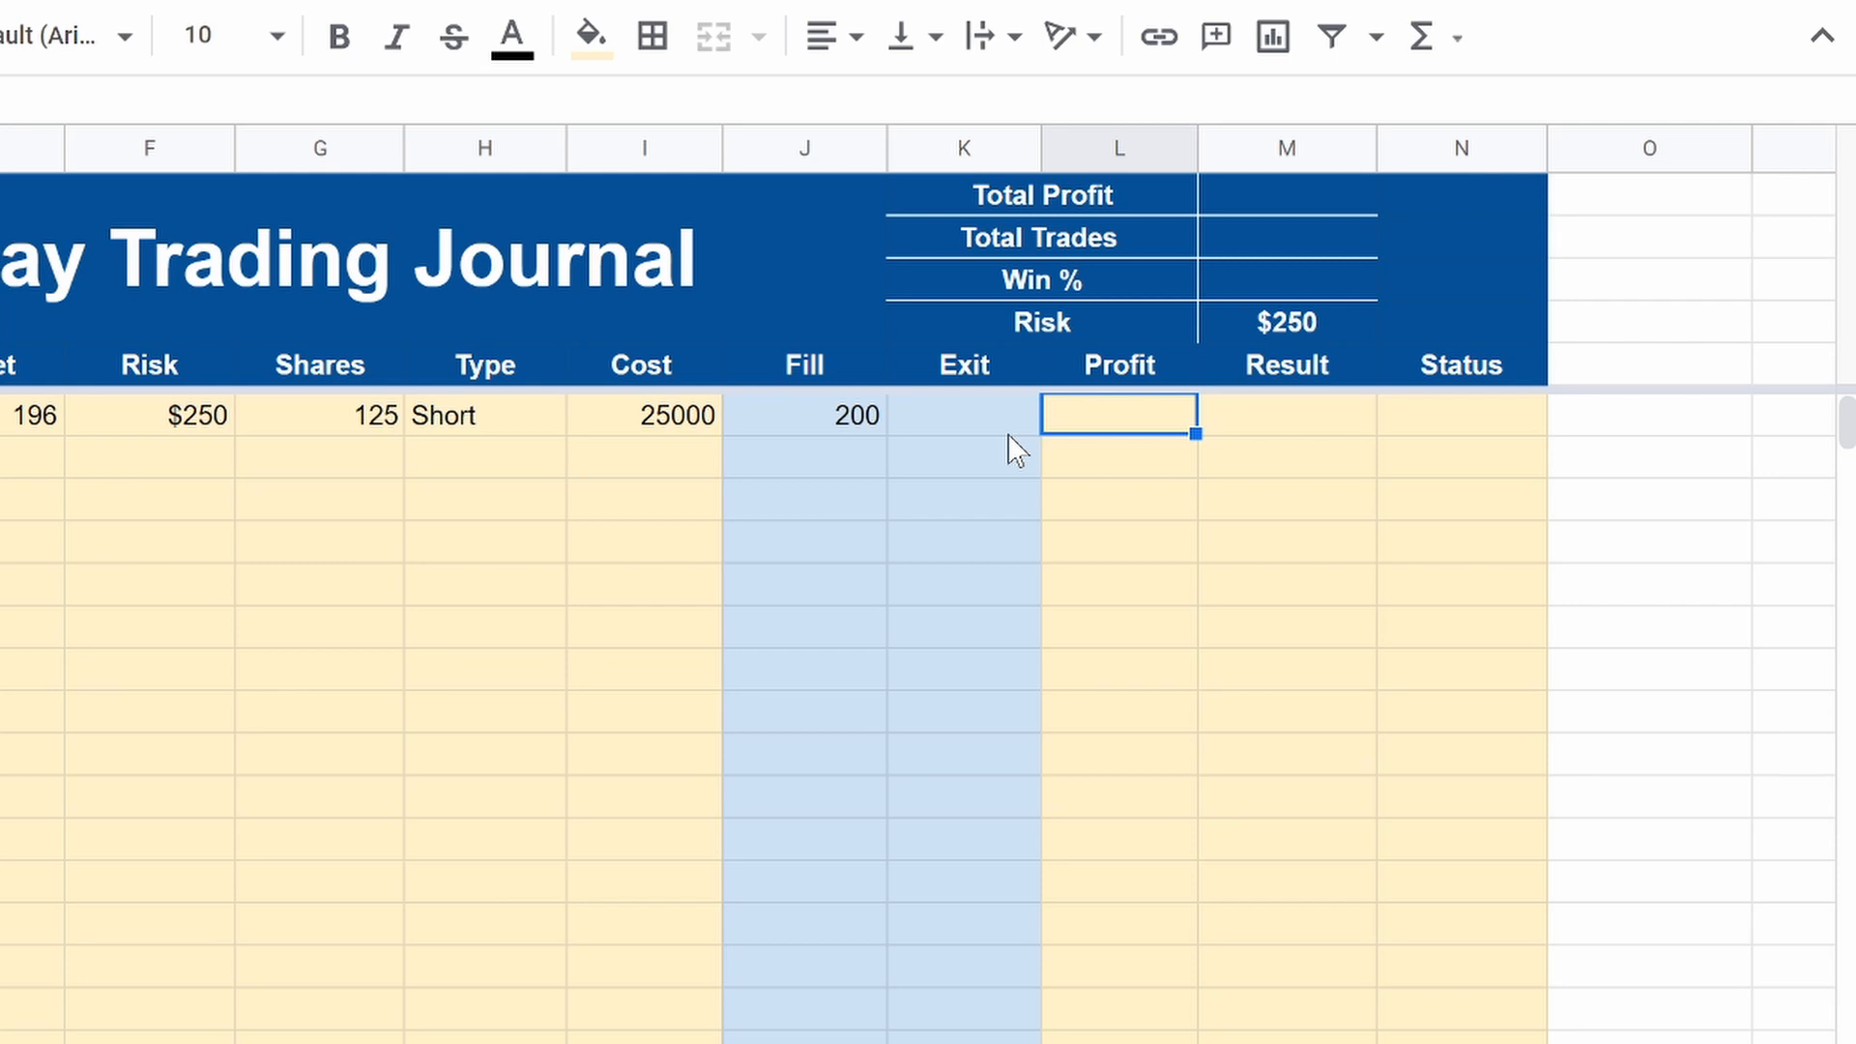
pyautogui.write('=i')
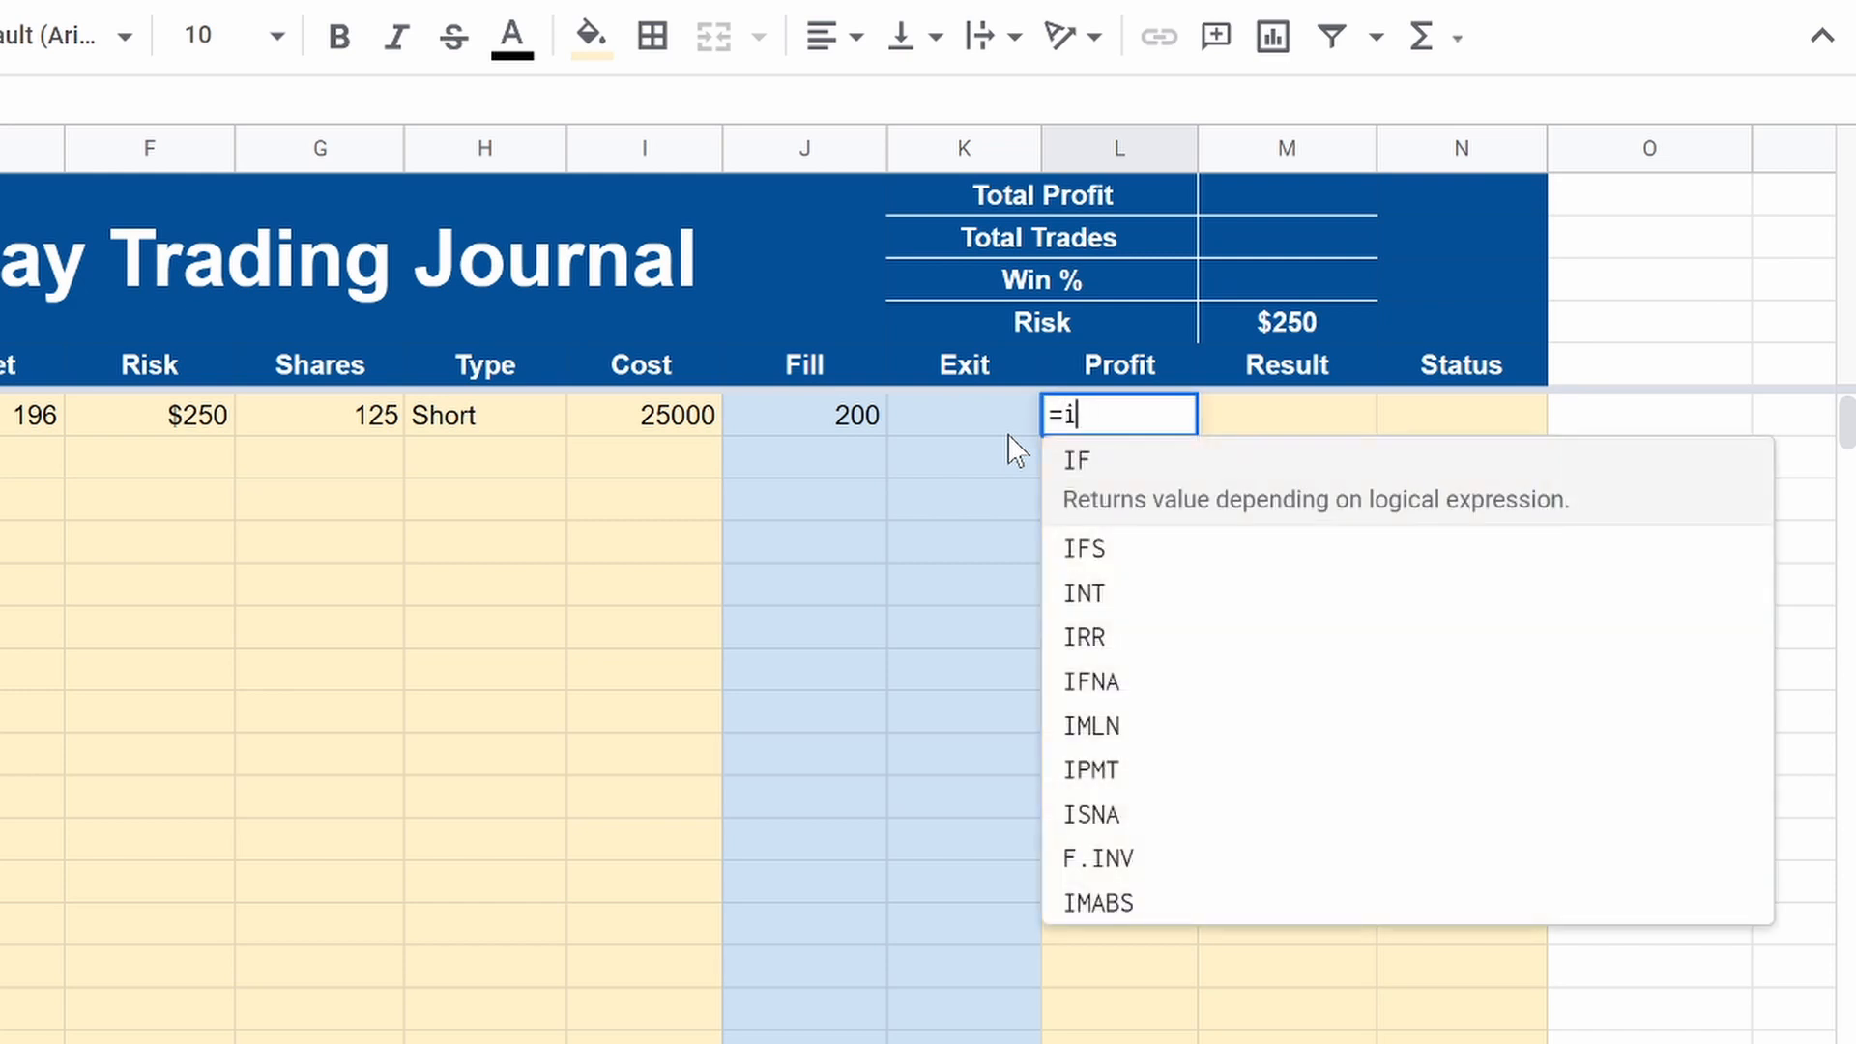
pyautogui.write('f(isblank')
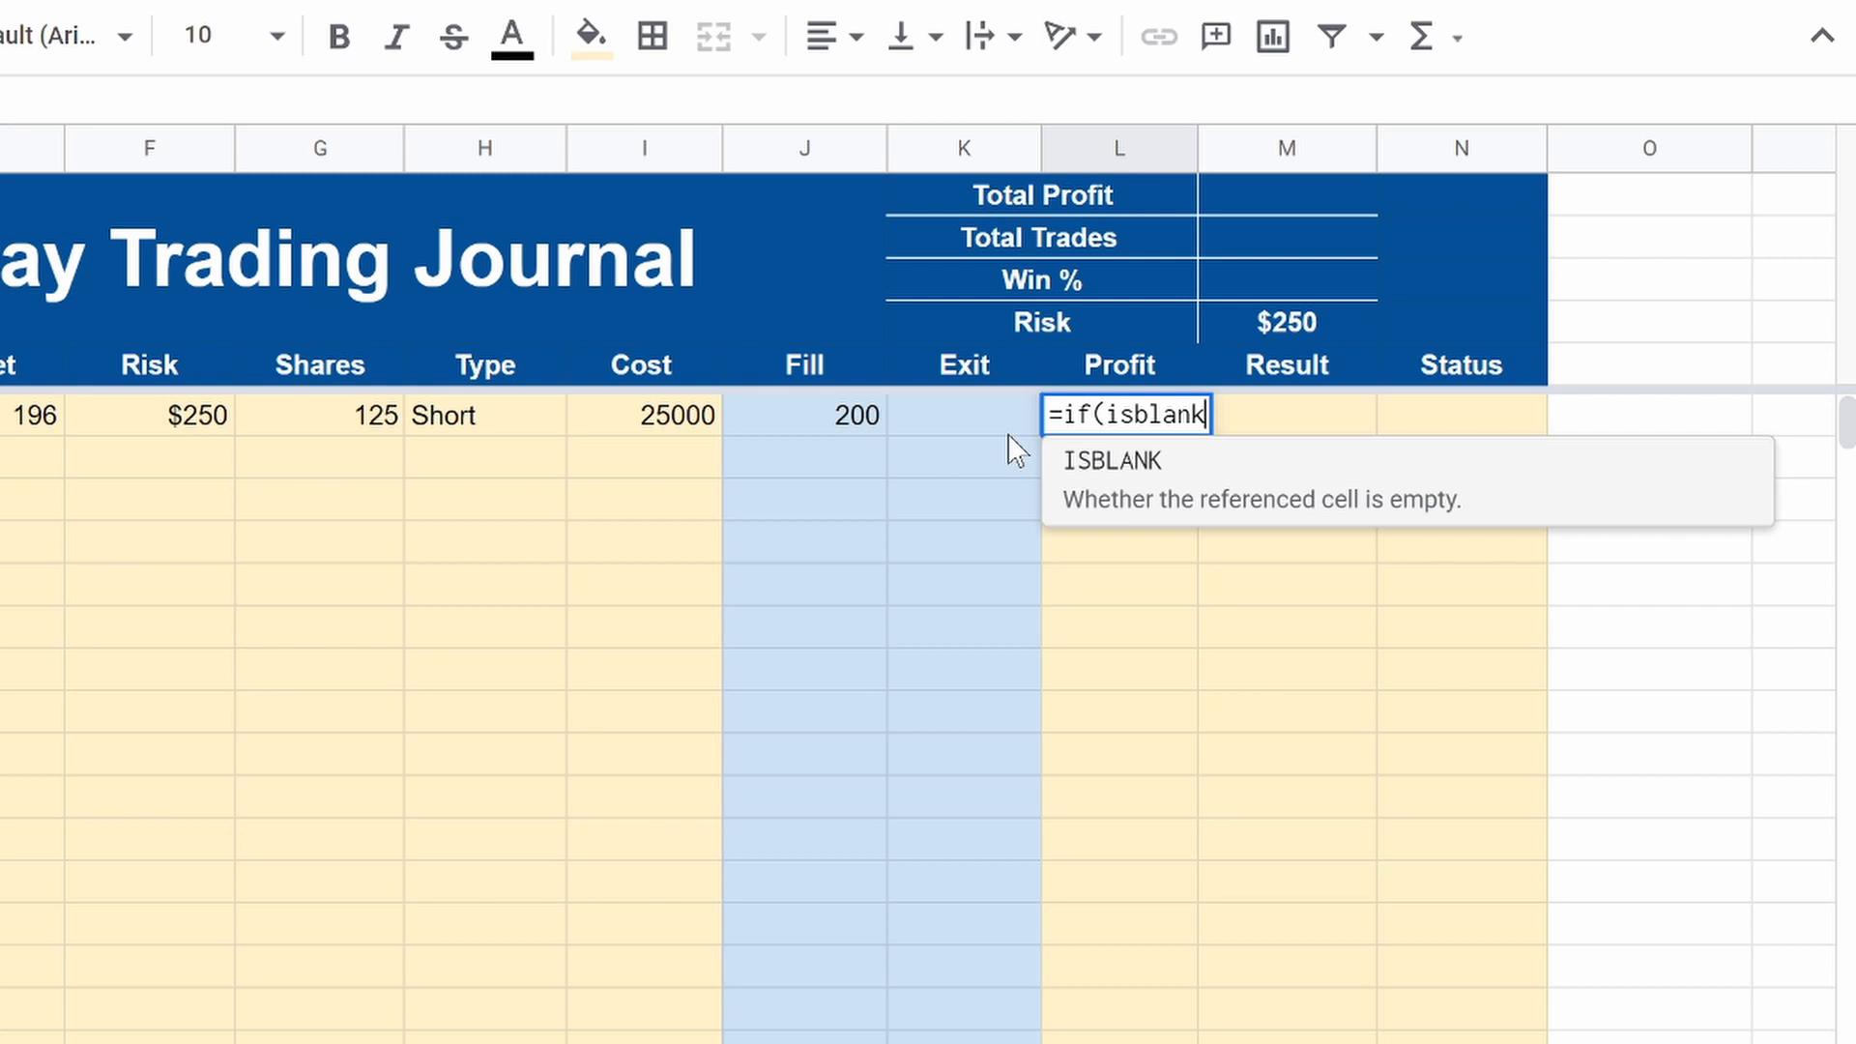
pyautogui.write('(K^')
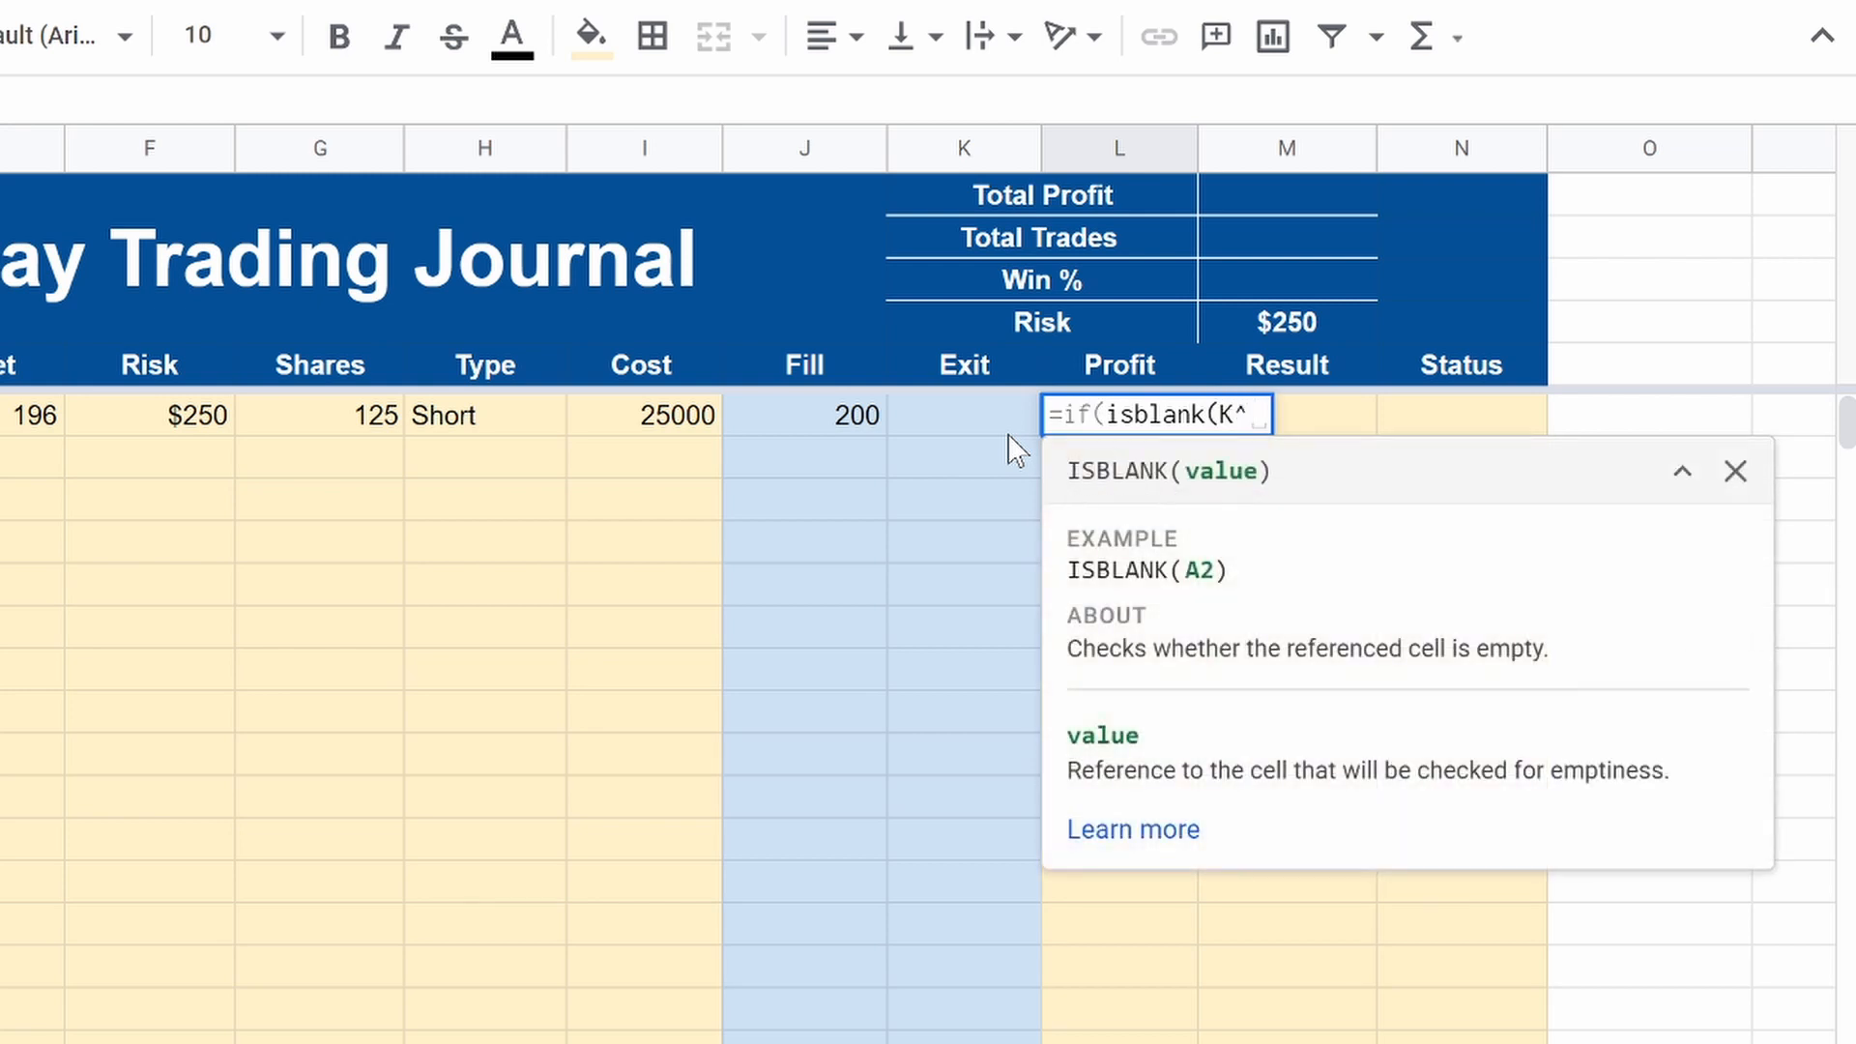
pyautogui.press('BackSpace')
pyautogui.write('6)')
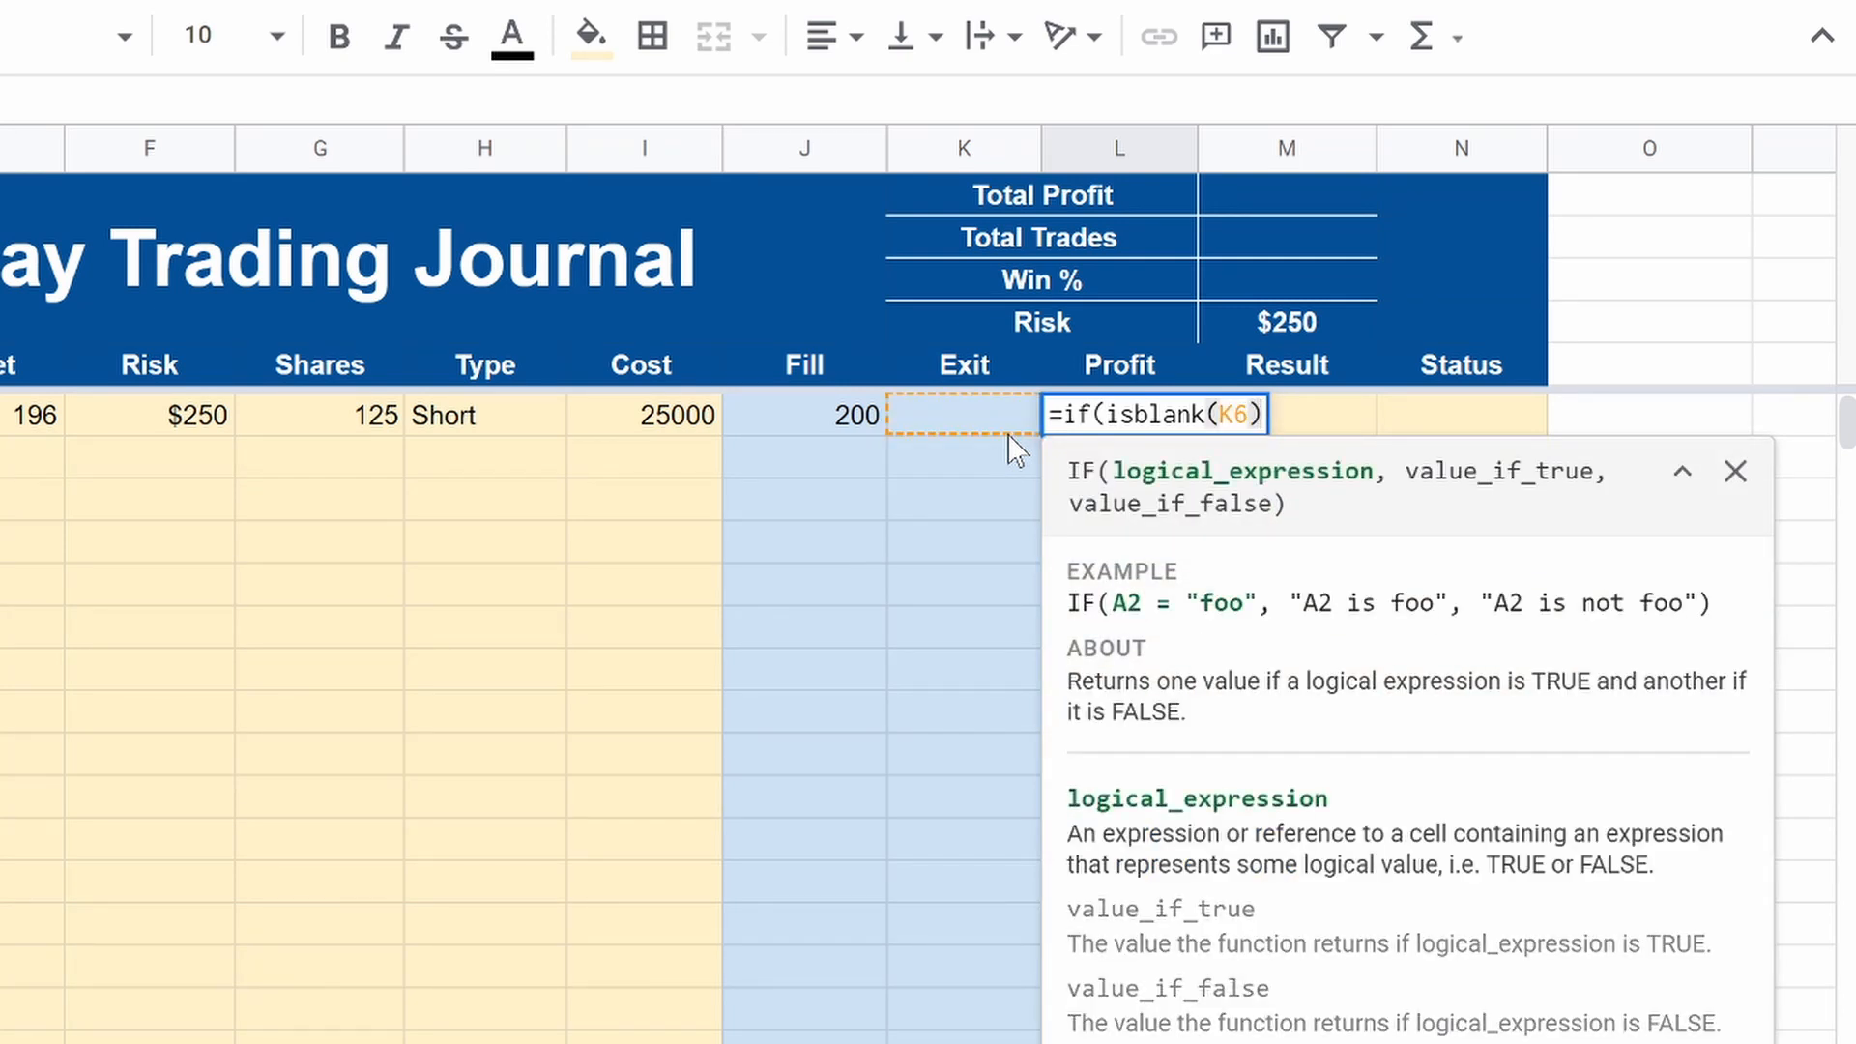
pyautogui.write(',""')
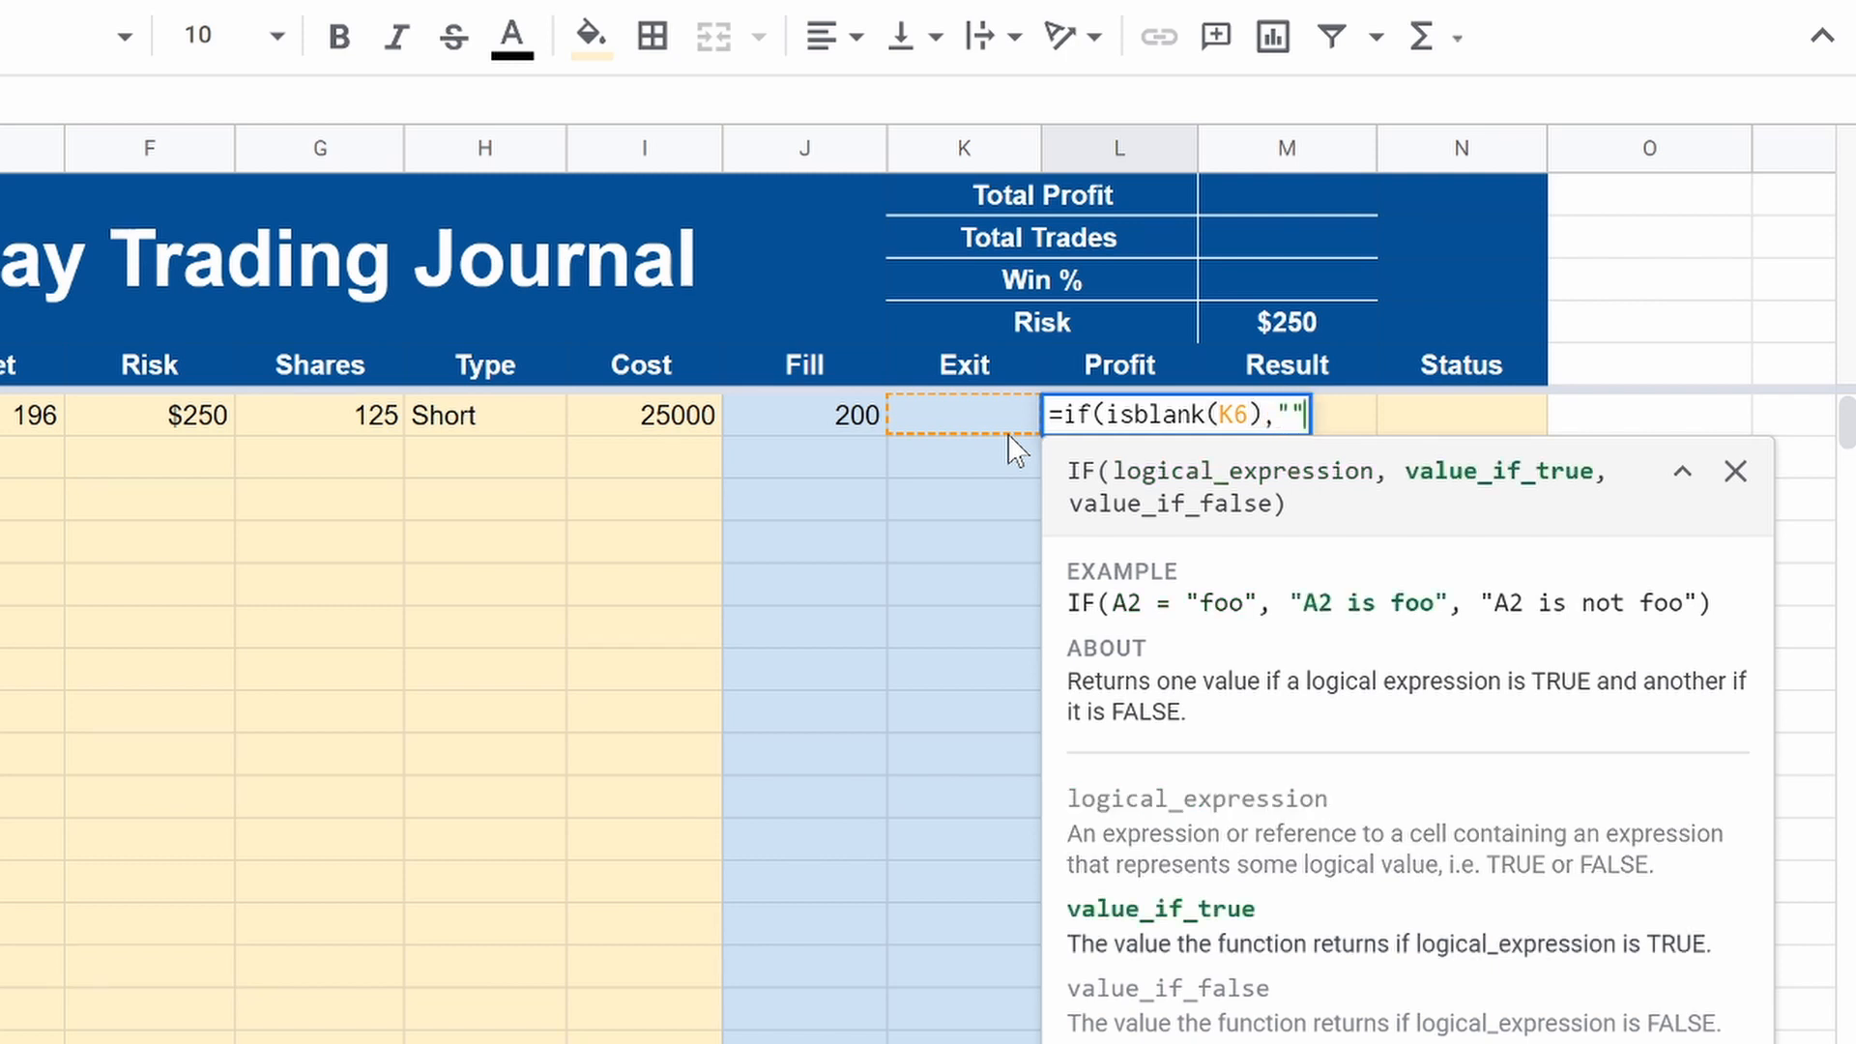
pyautogui.write(',')
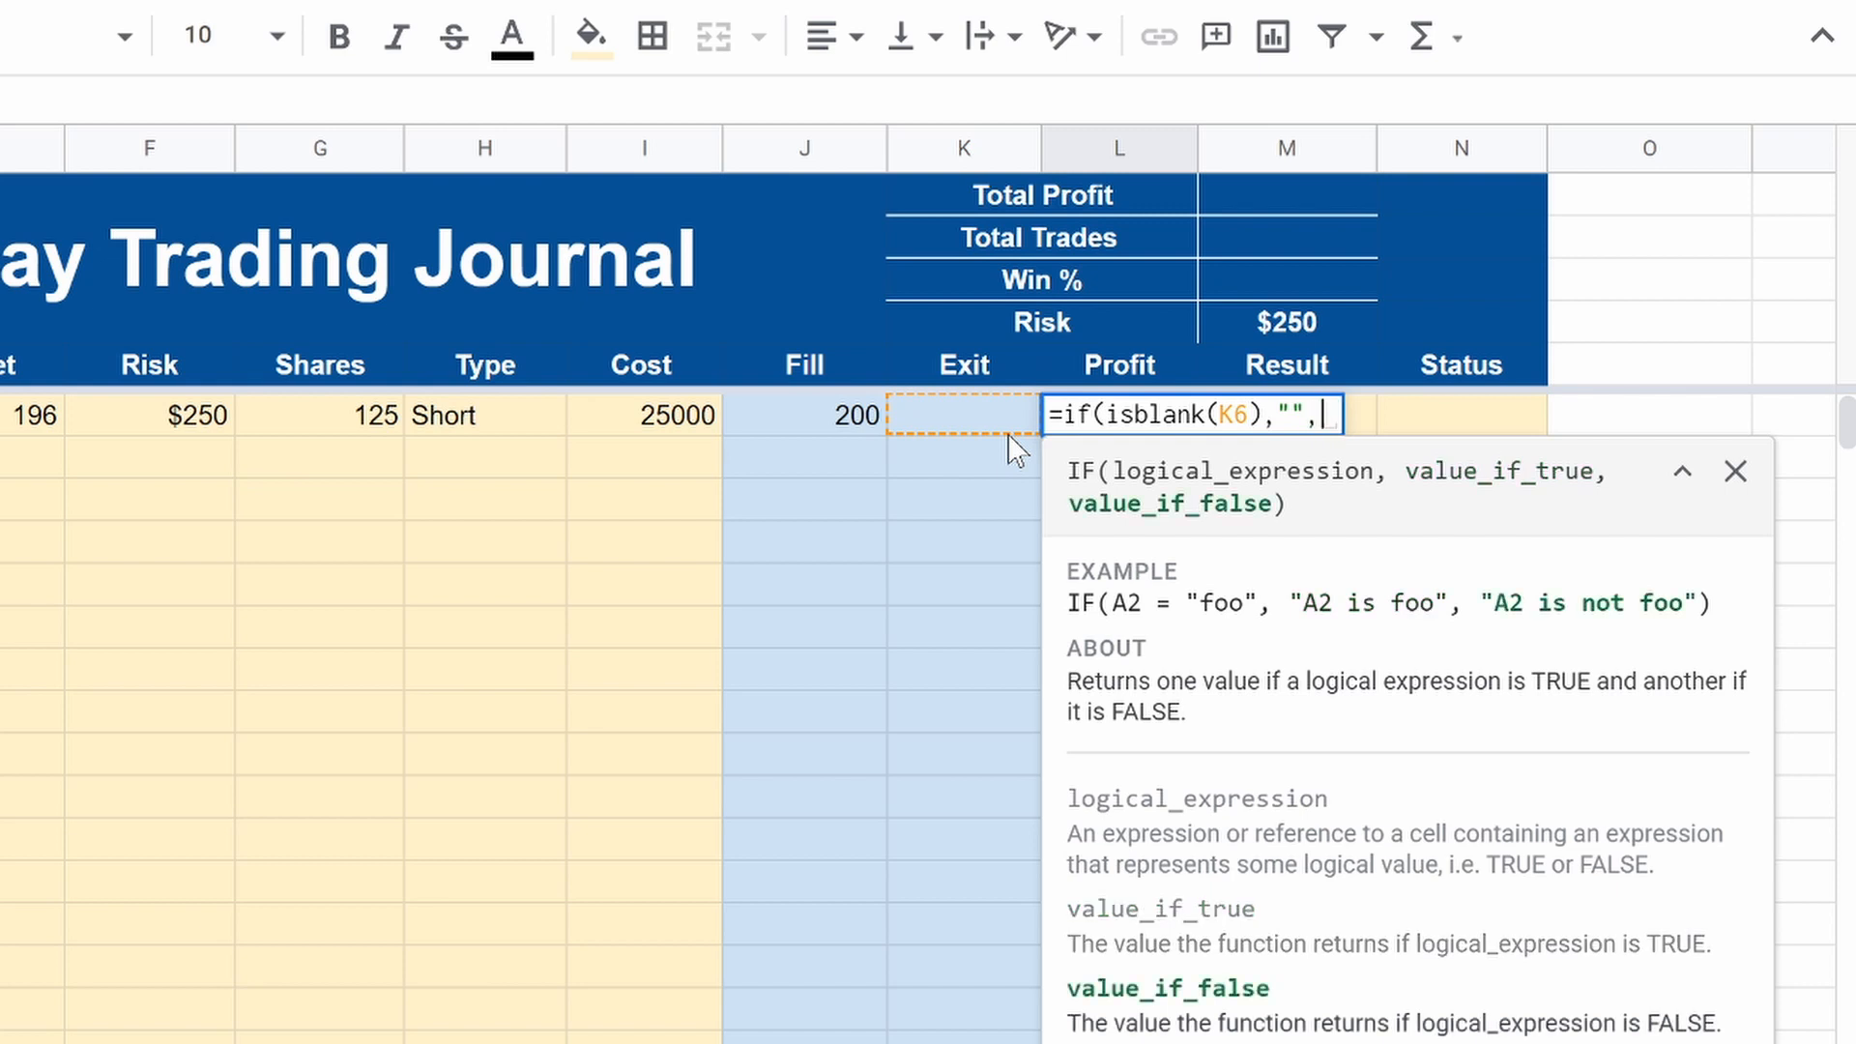
pyautogui.write('if(')
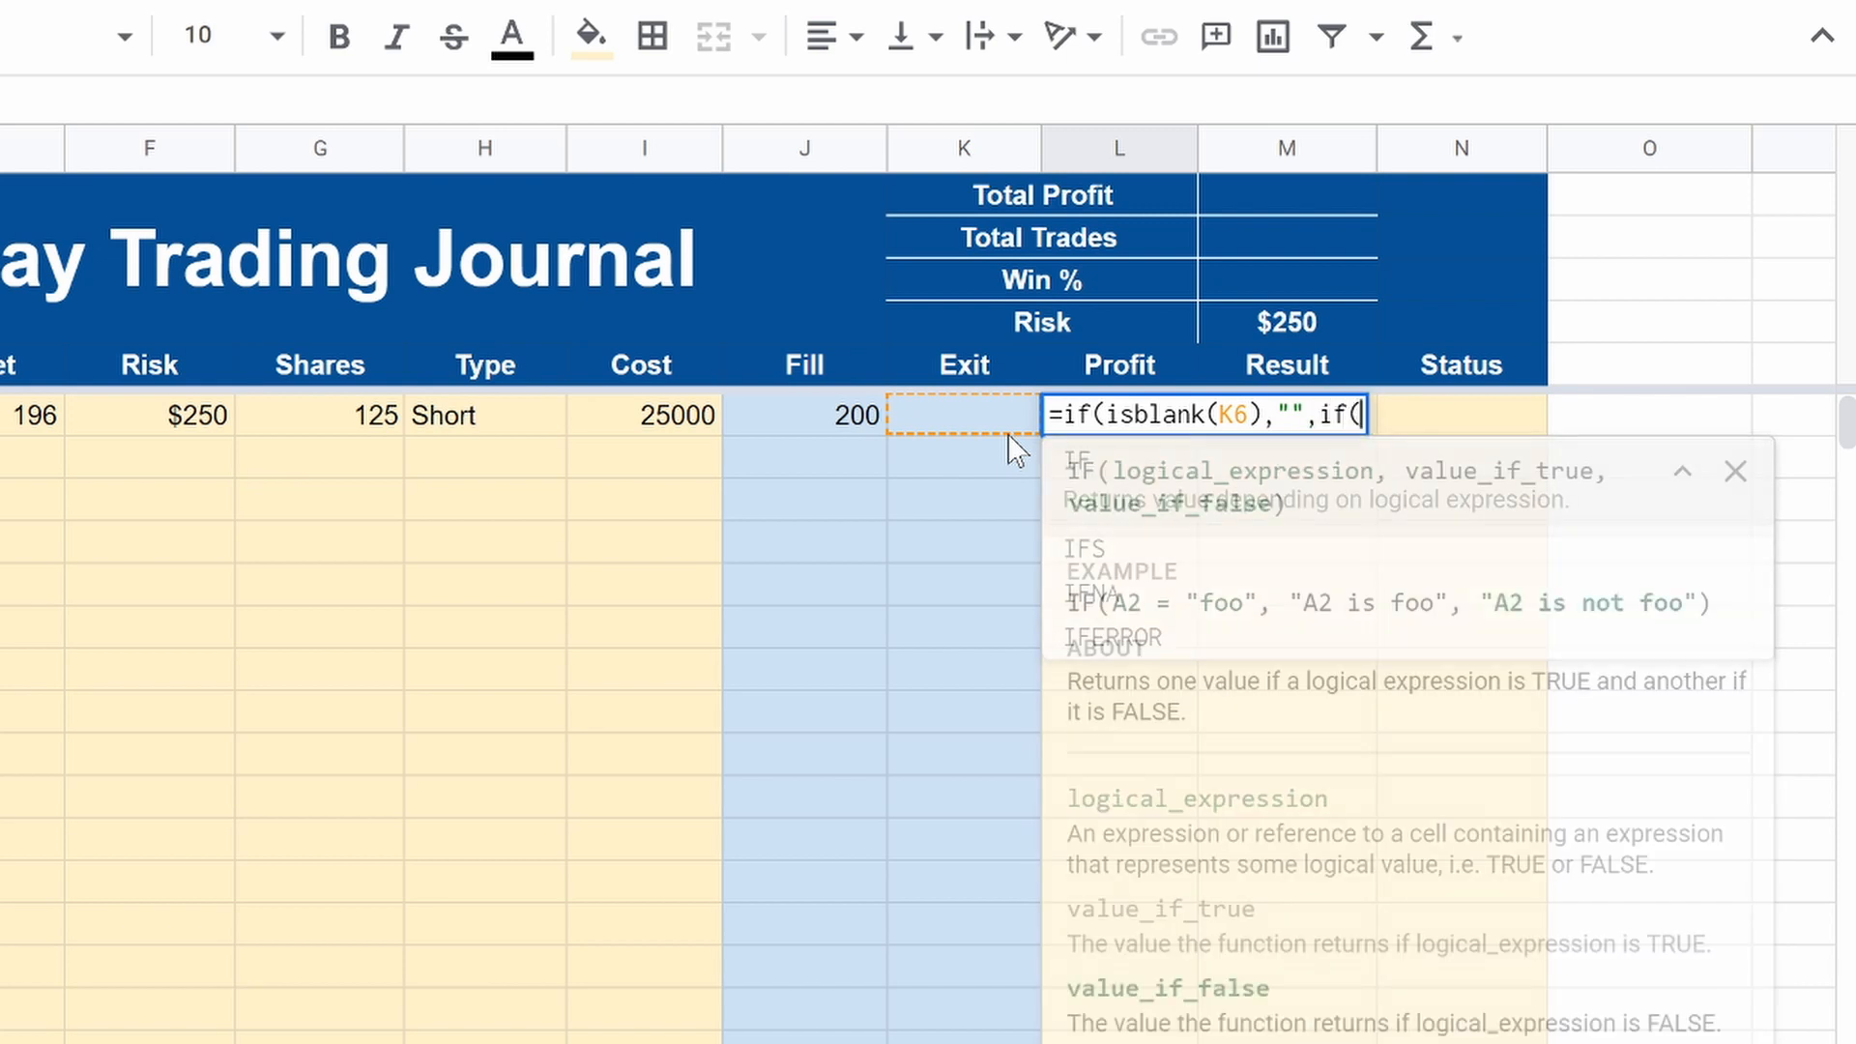
pyautogui.write('h6')
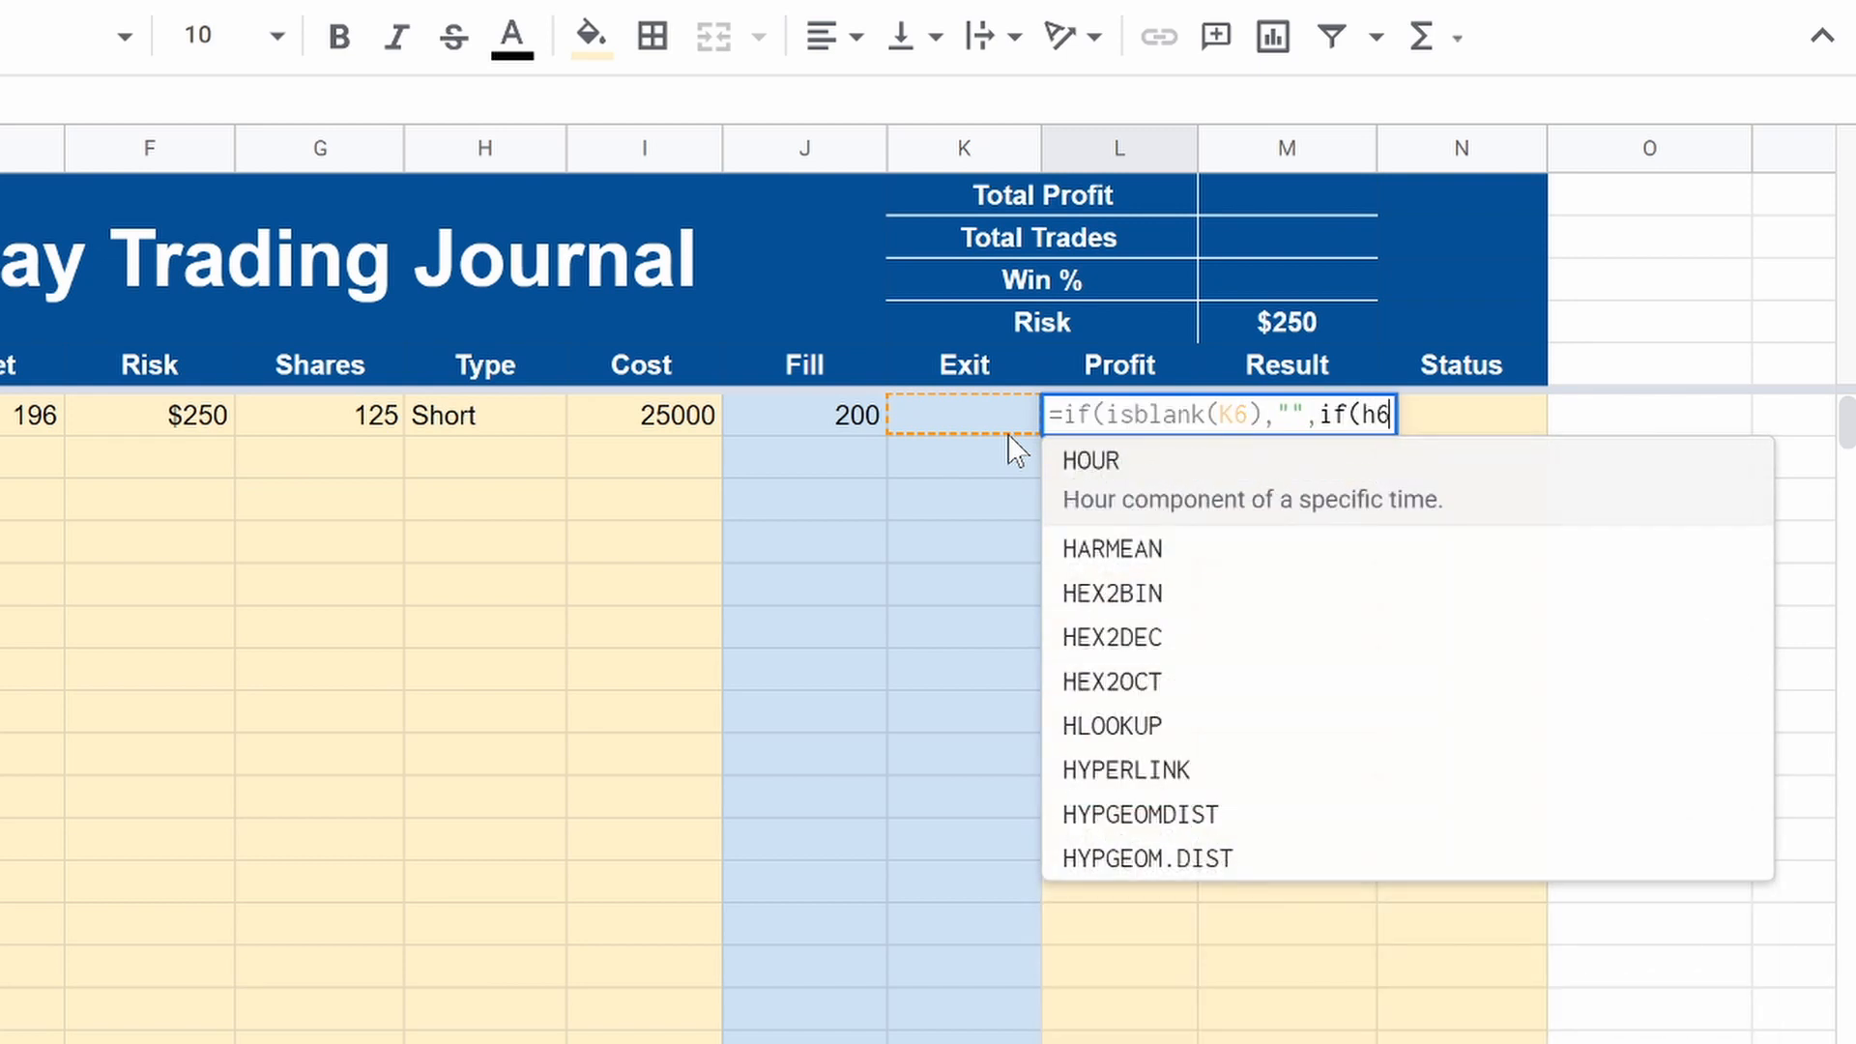
# Step: Continue the nested IF in the L6 Profit formula with the condition h6="Lomg" and the true value ((k6-j6)*g6)
pyautogui.write('="')
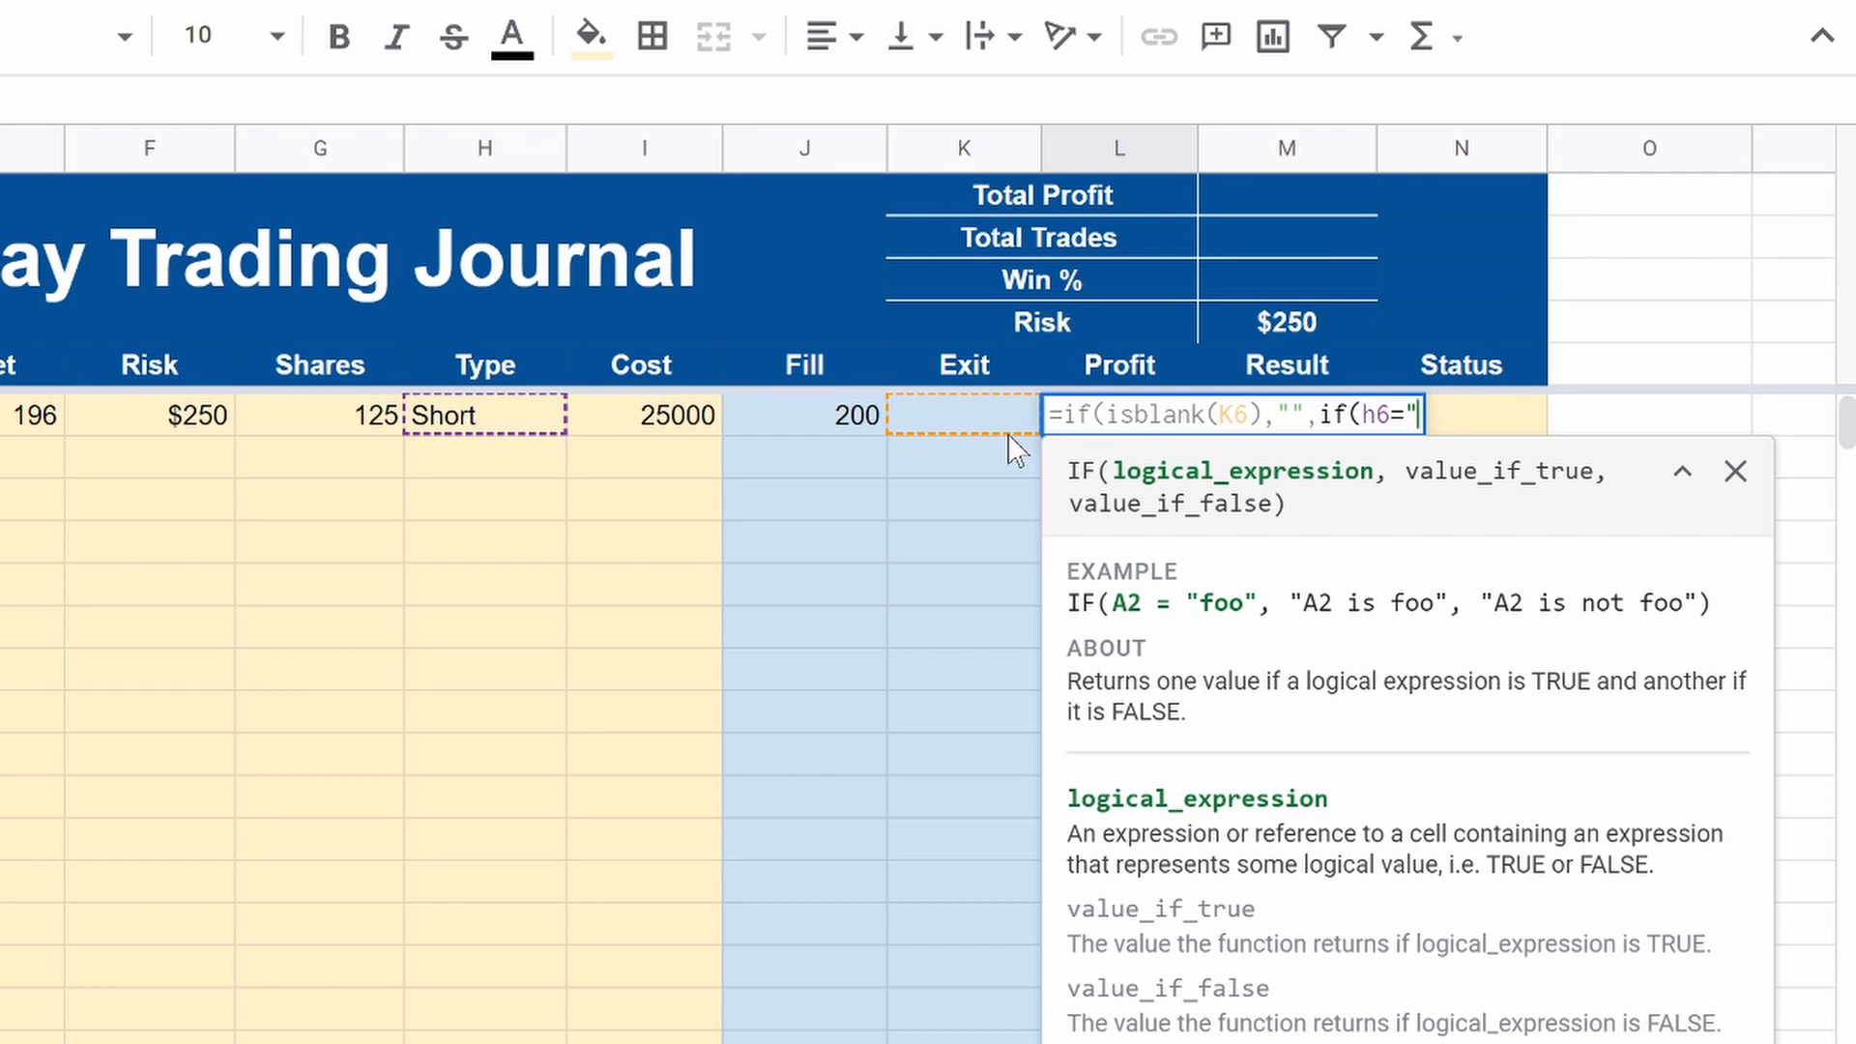
pyautogui.write('Lom')
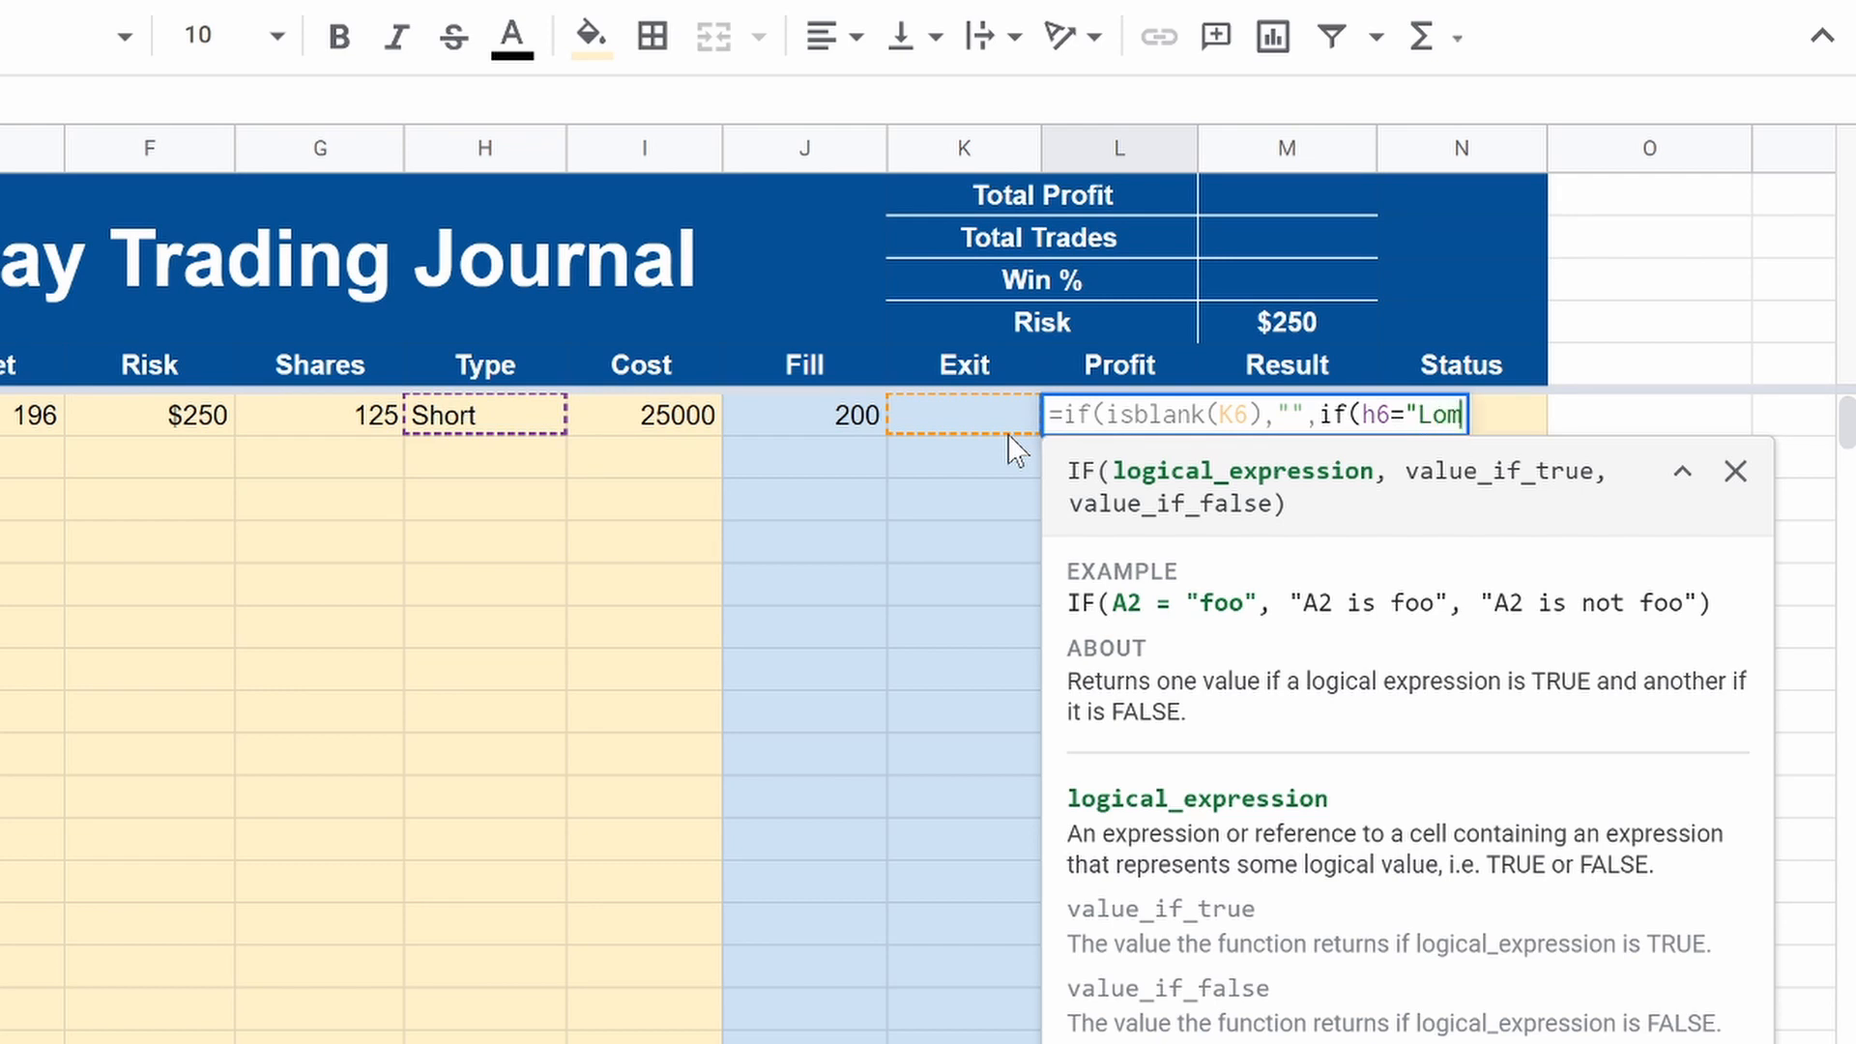
pyautogui.write('g",')
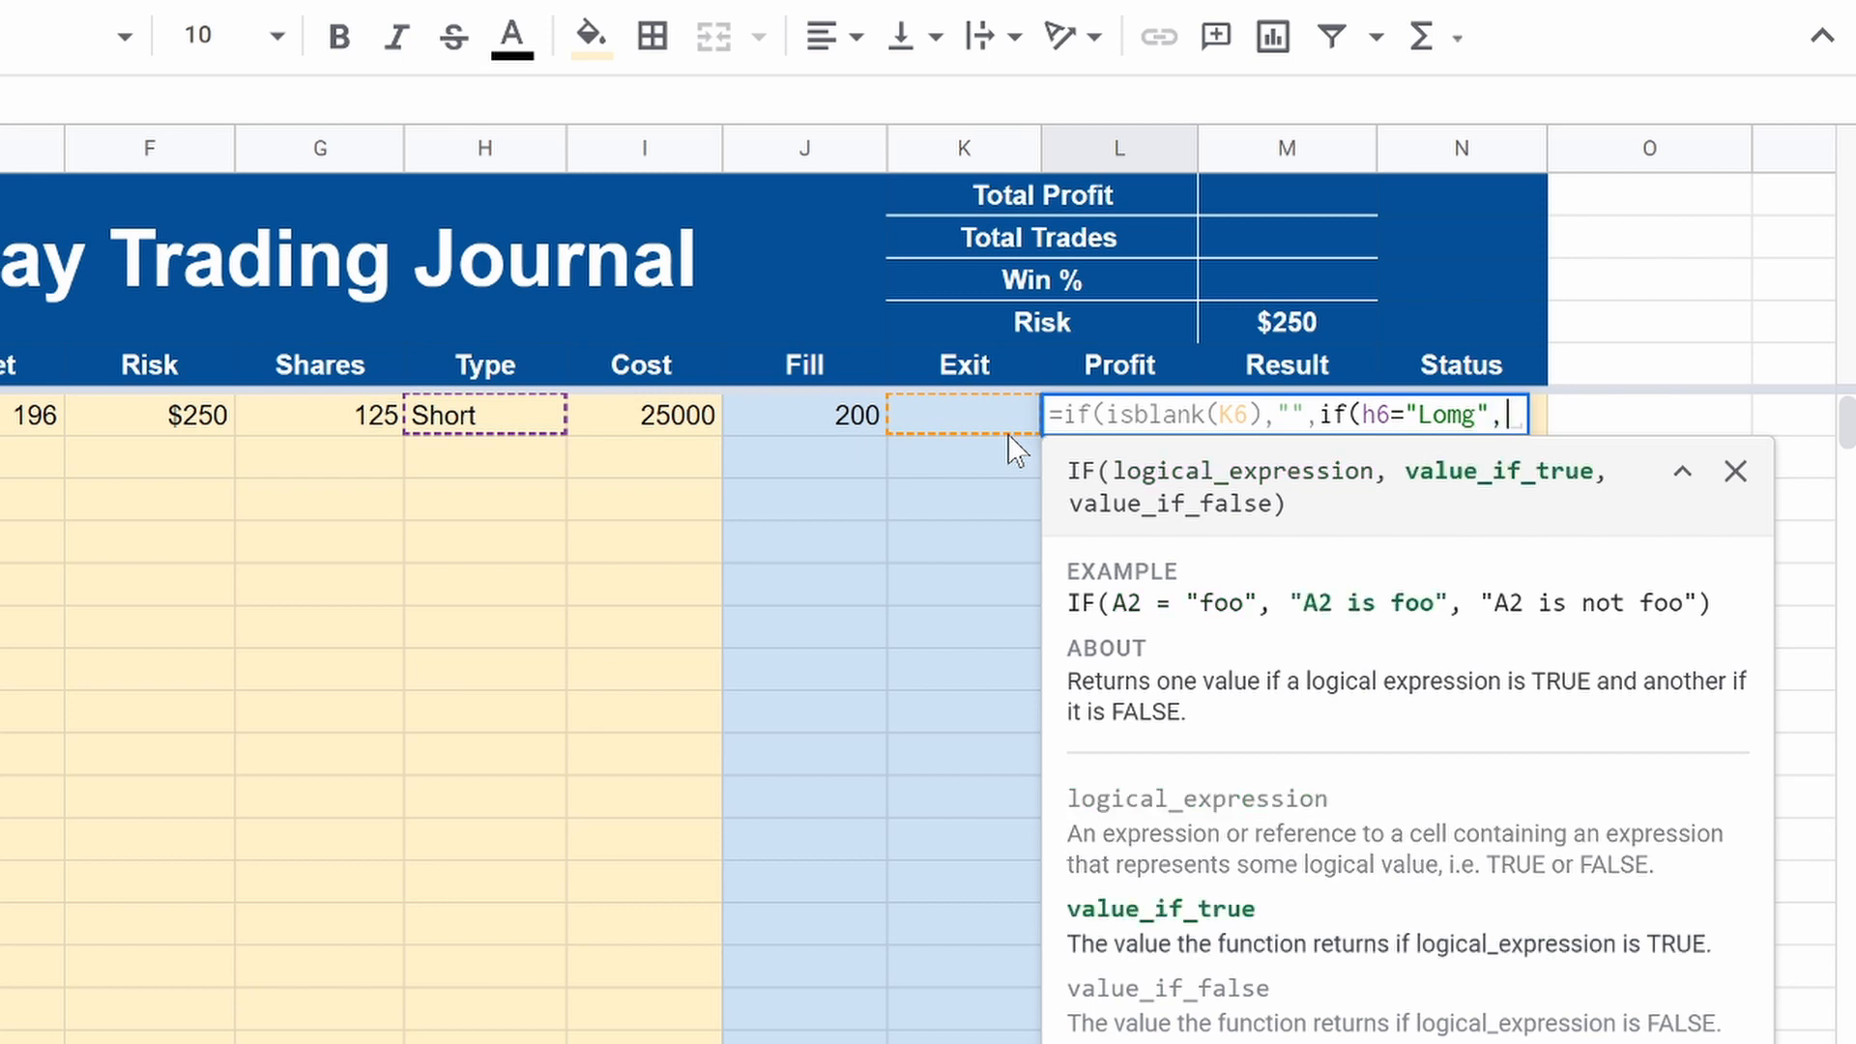
pyautogui.write('((')
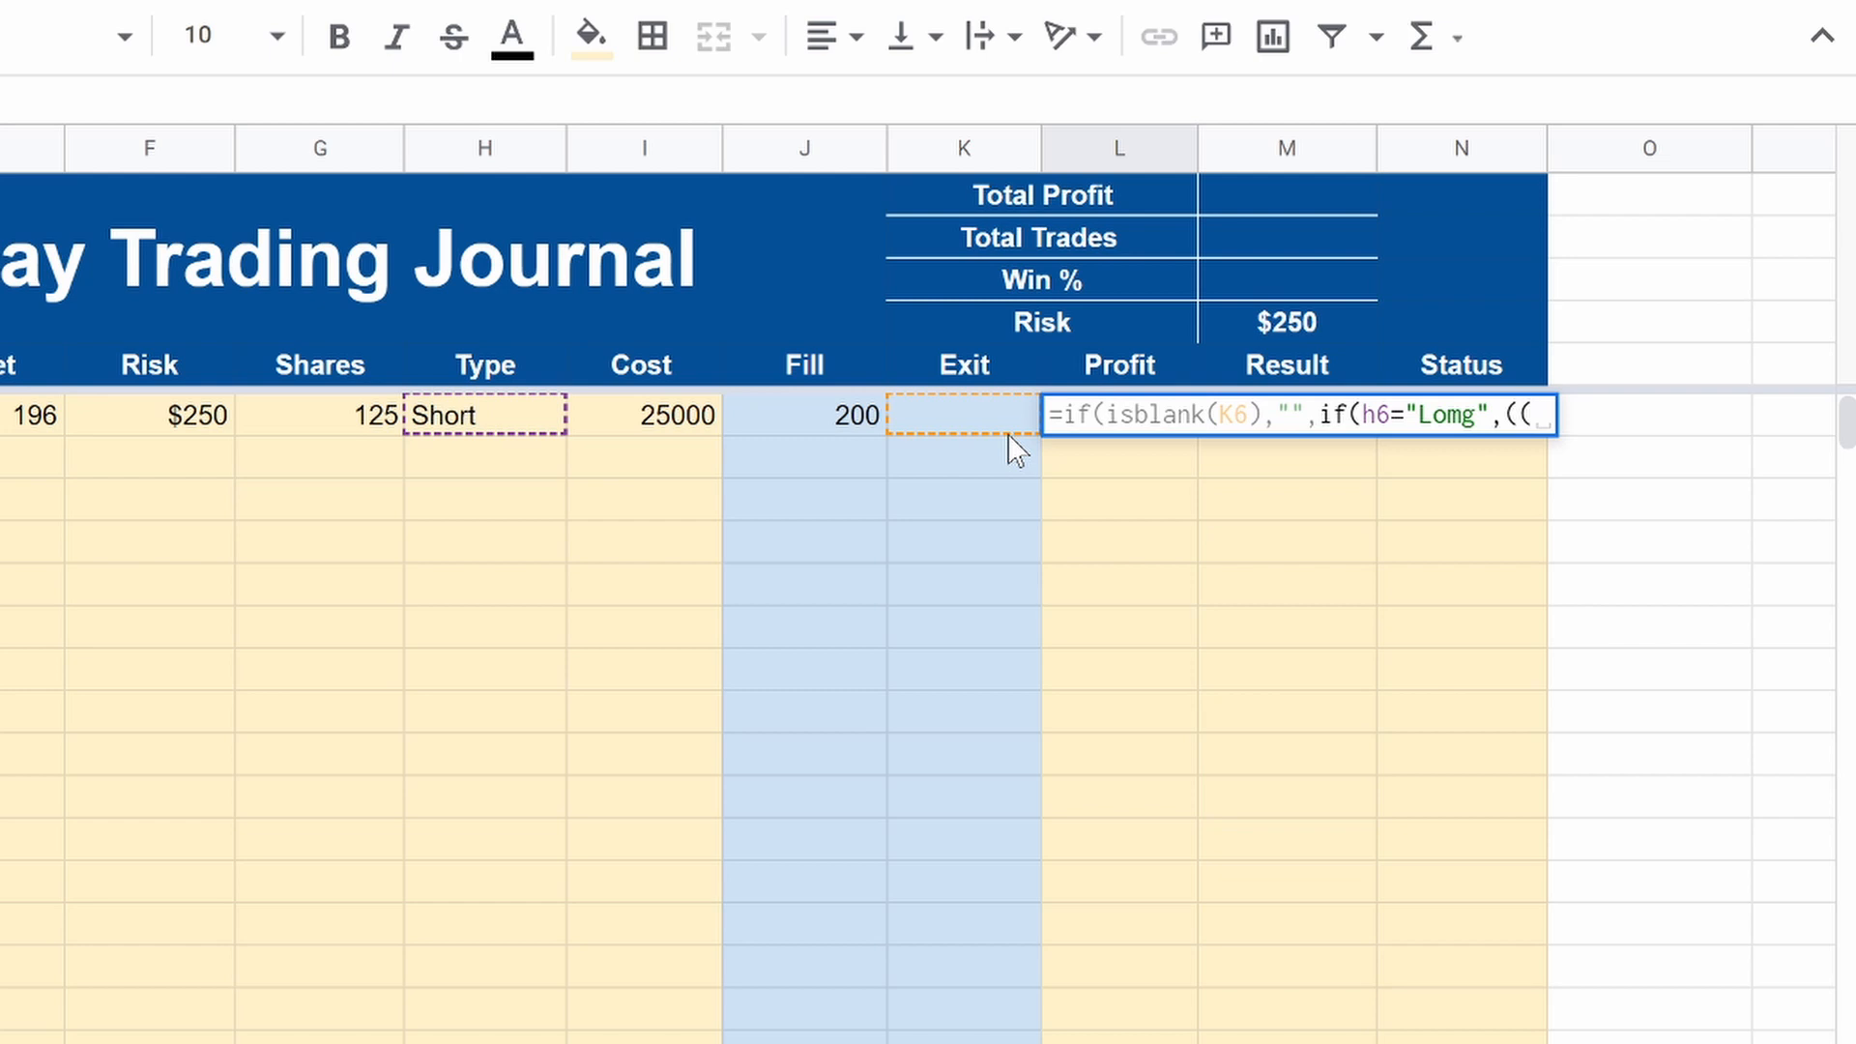
pyautogui.write('k6-j')
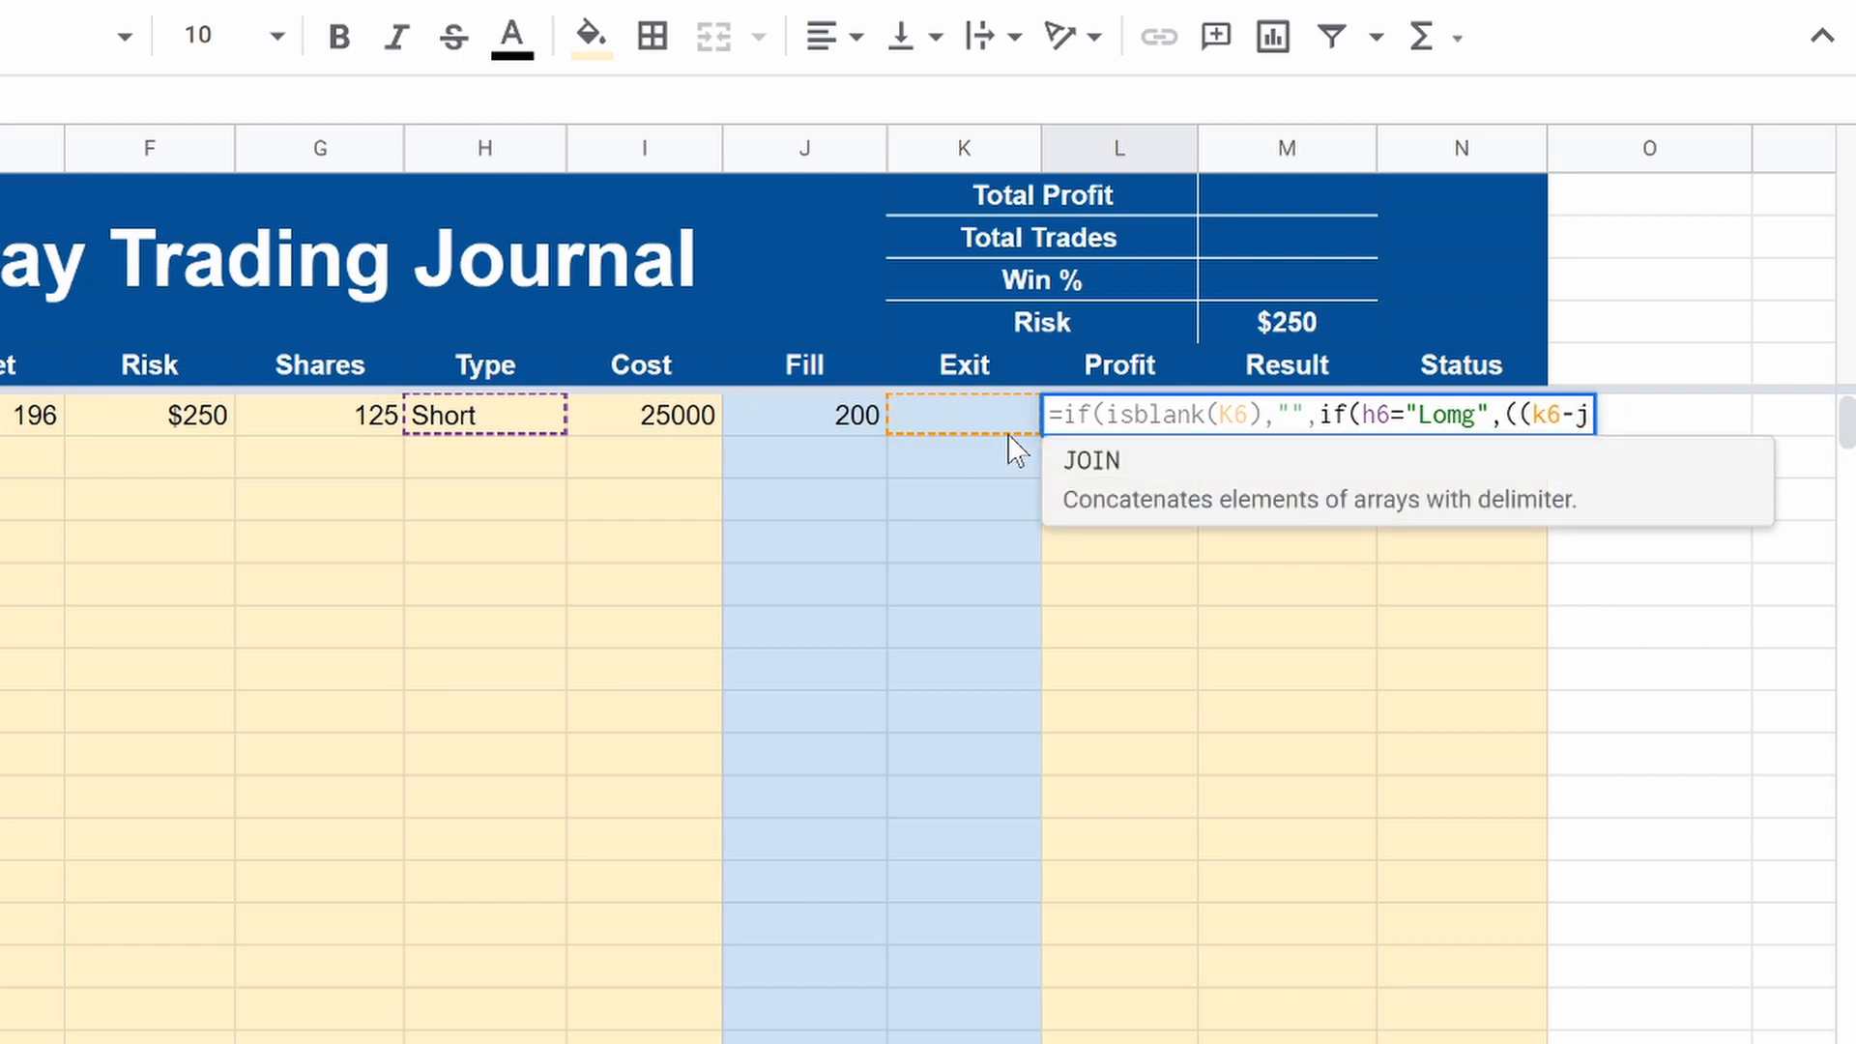
pyautogui.write('6)')
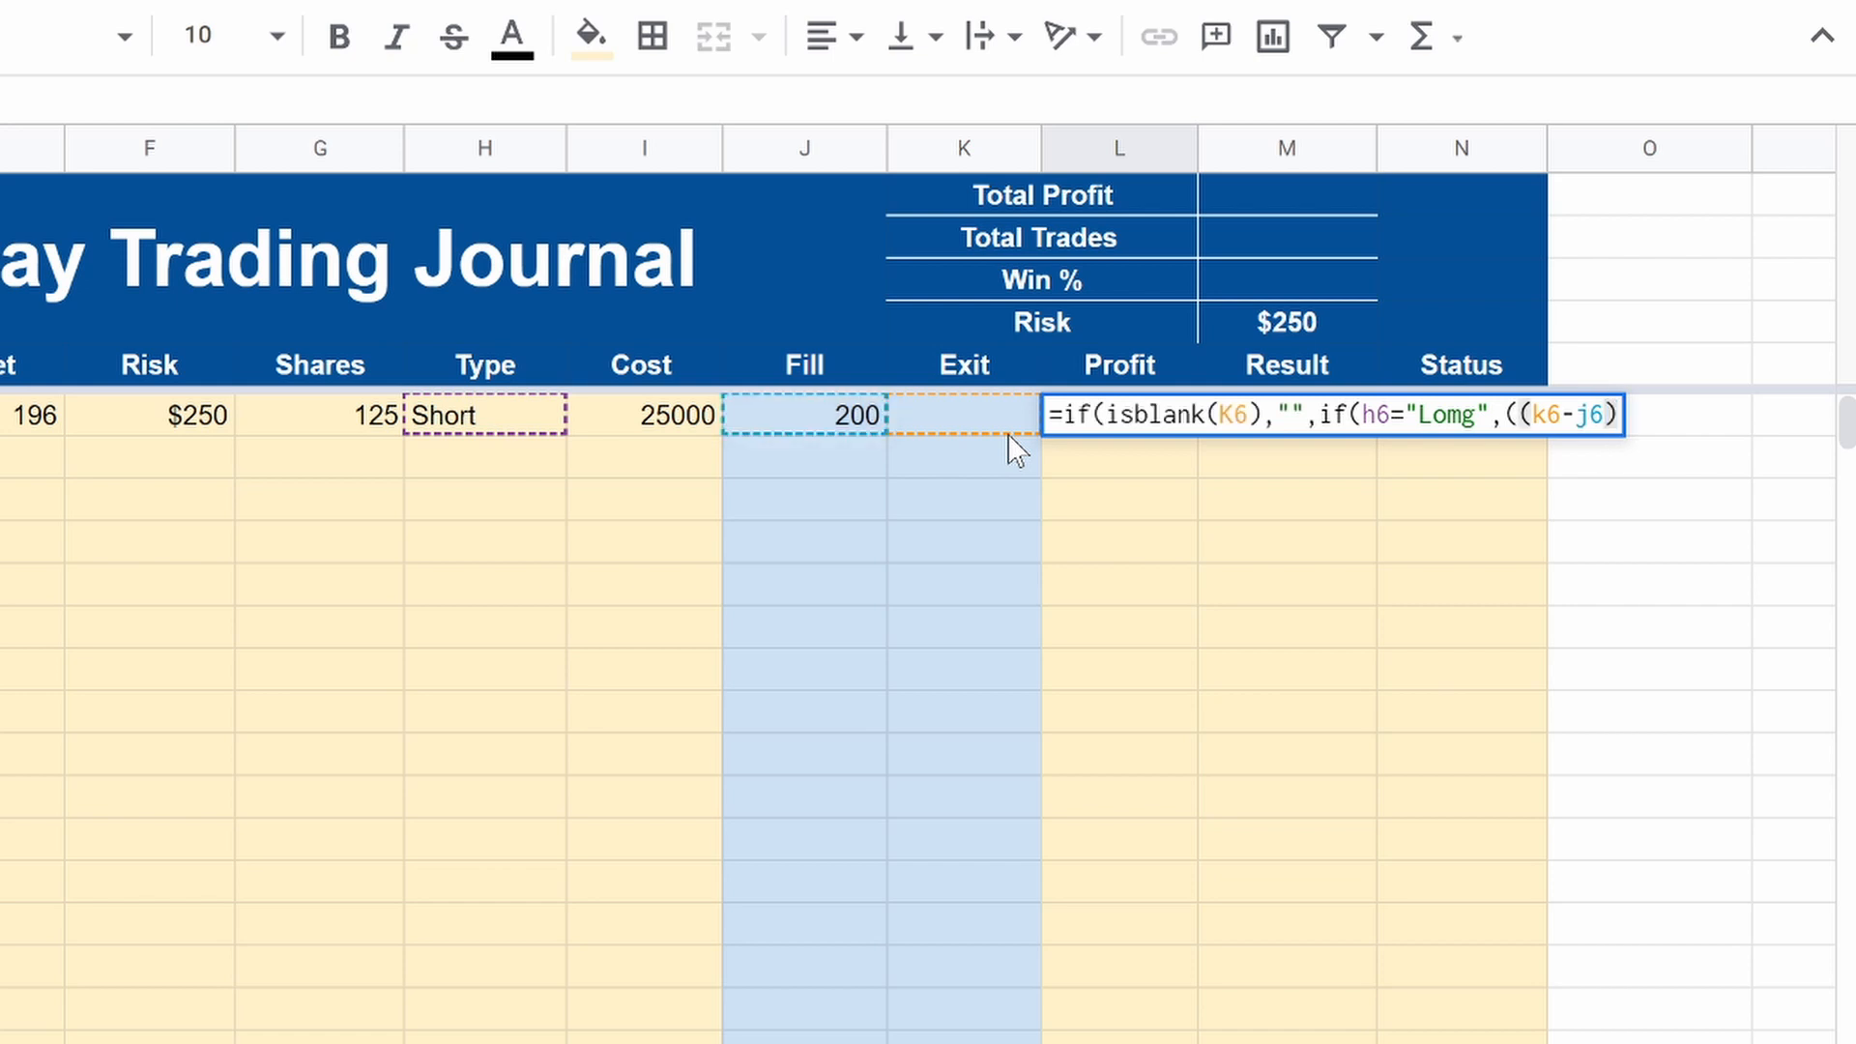
pyautogui.write('*')
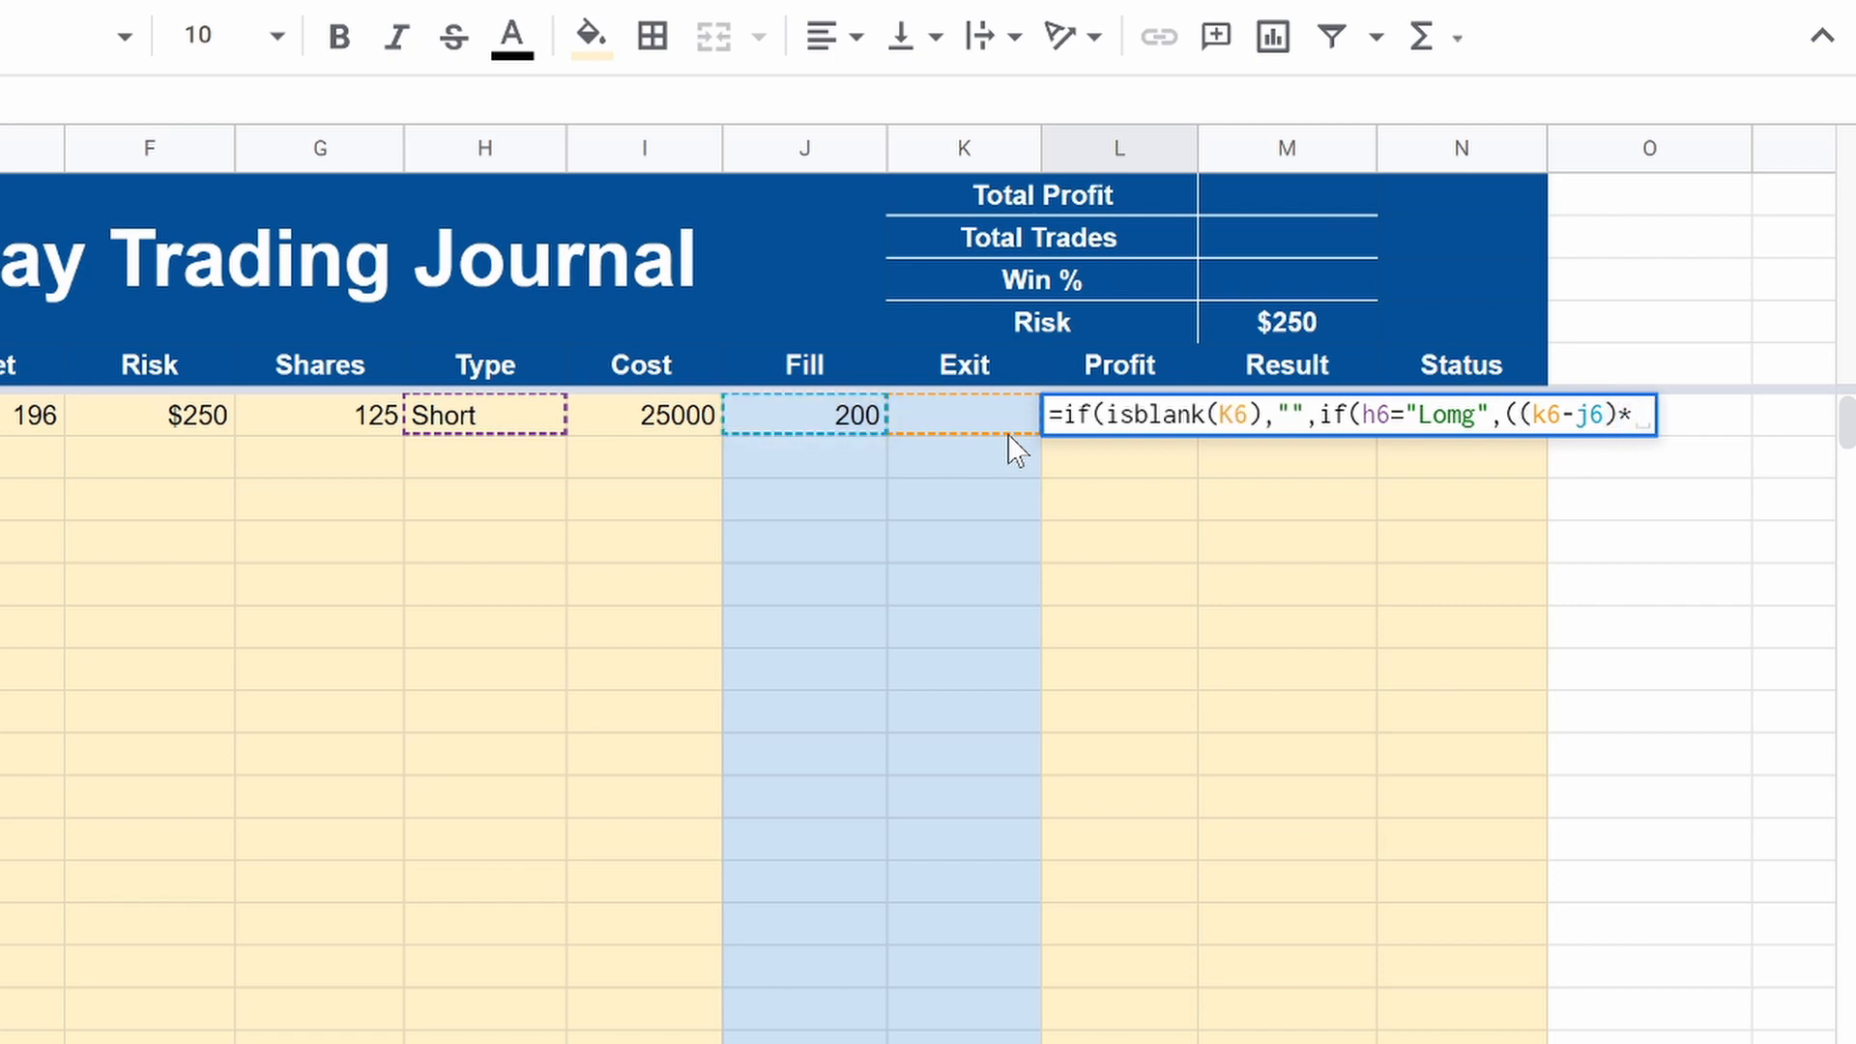
pyautogui.write('g6)')
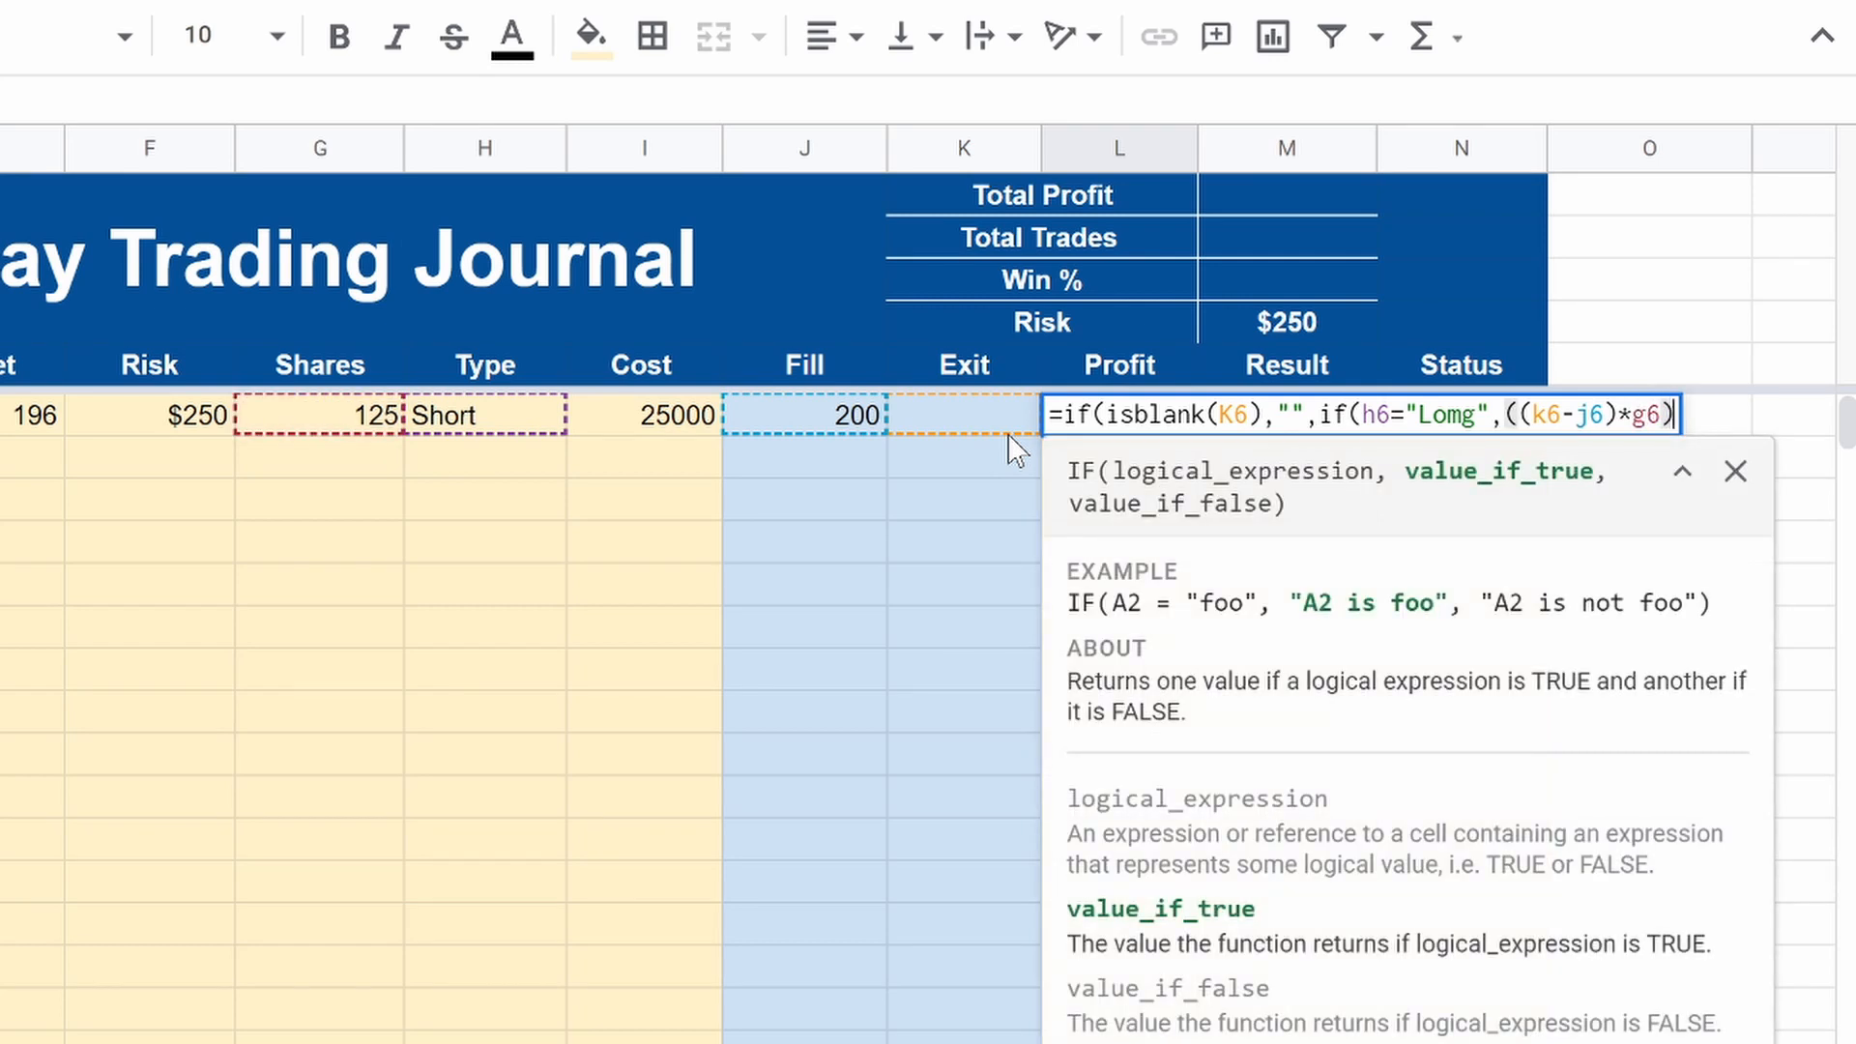
# Step: Add ((j6-k6)*g6) as the false value of the nested IF and commit the Profit formula in L6
pyautogui.write(',(')
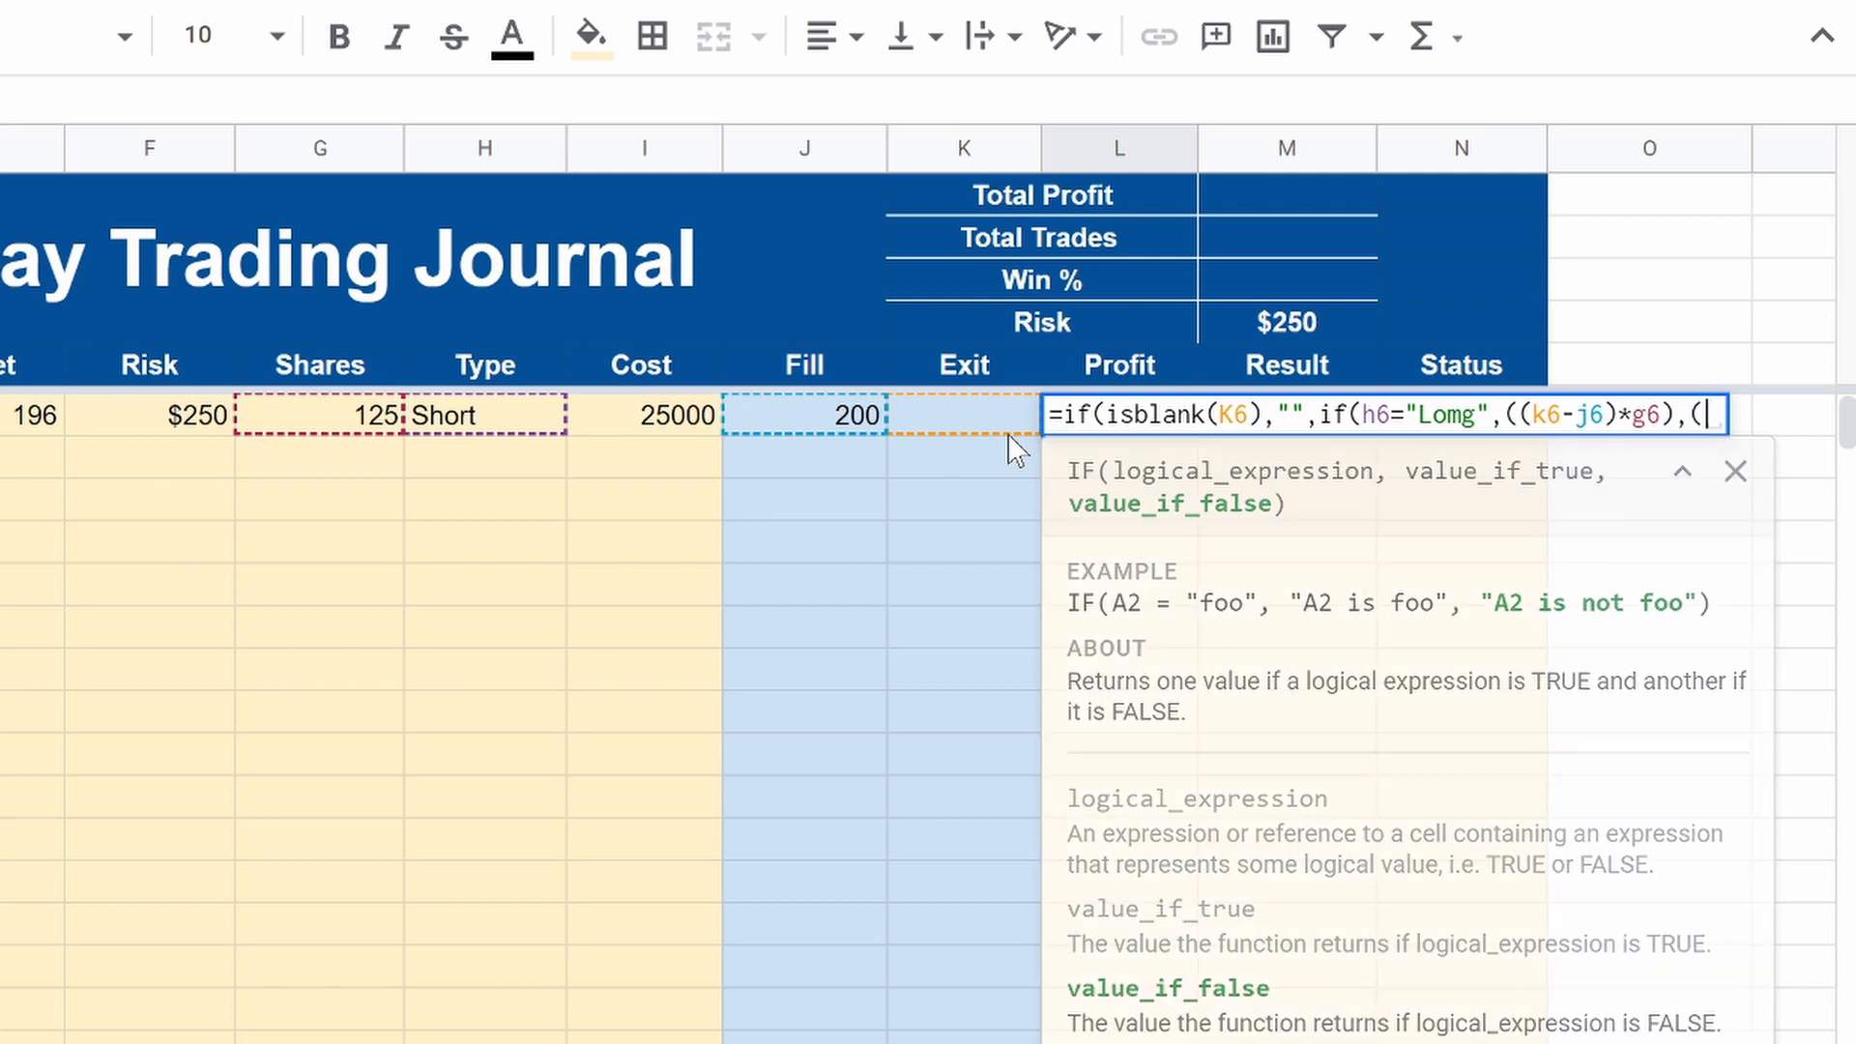
pyautogui.write('(')
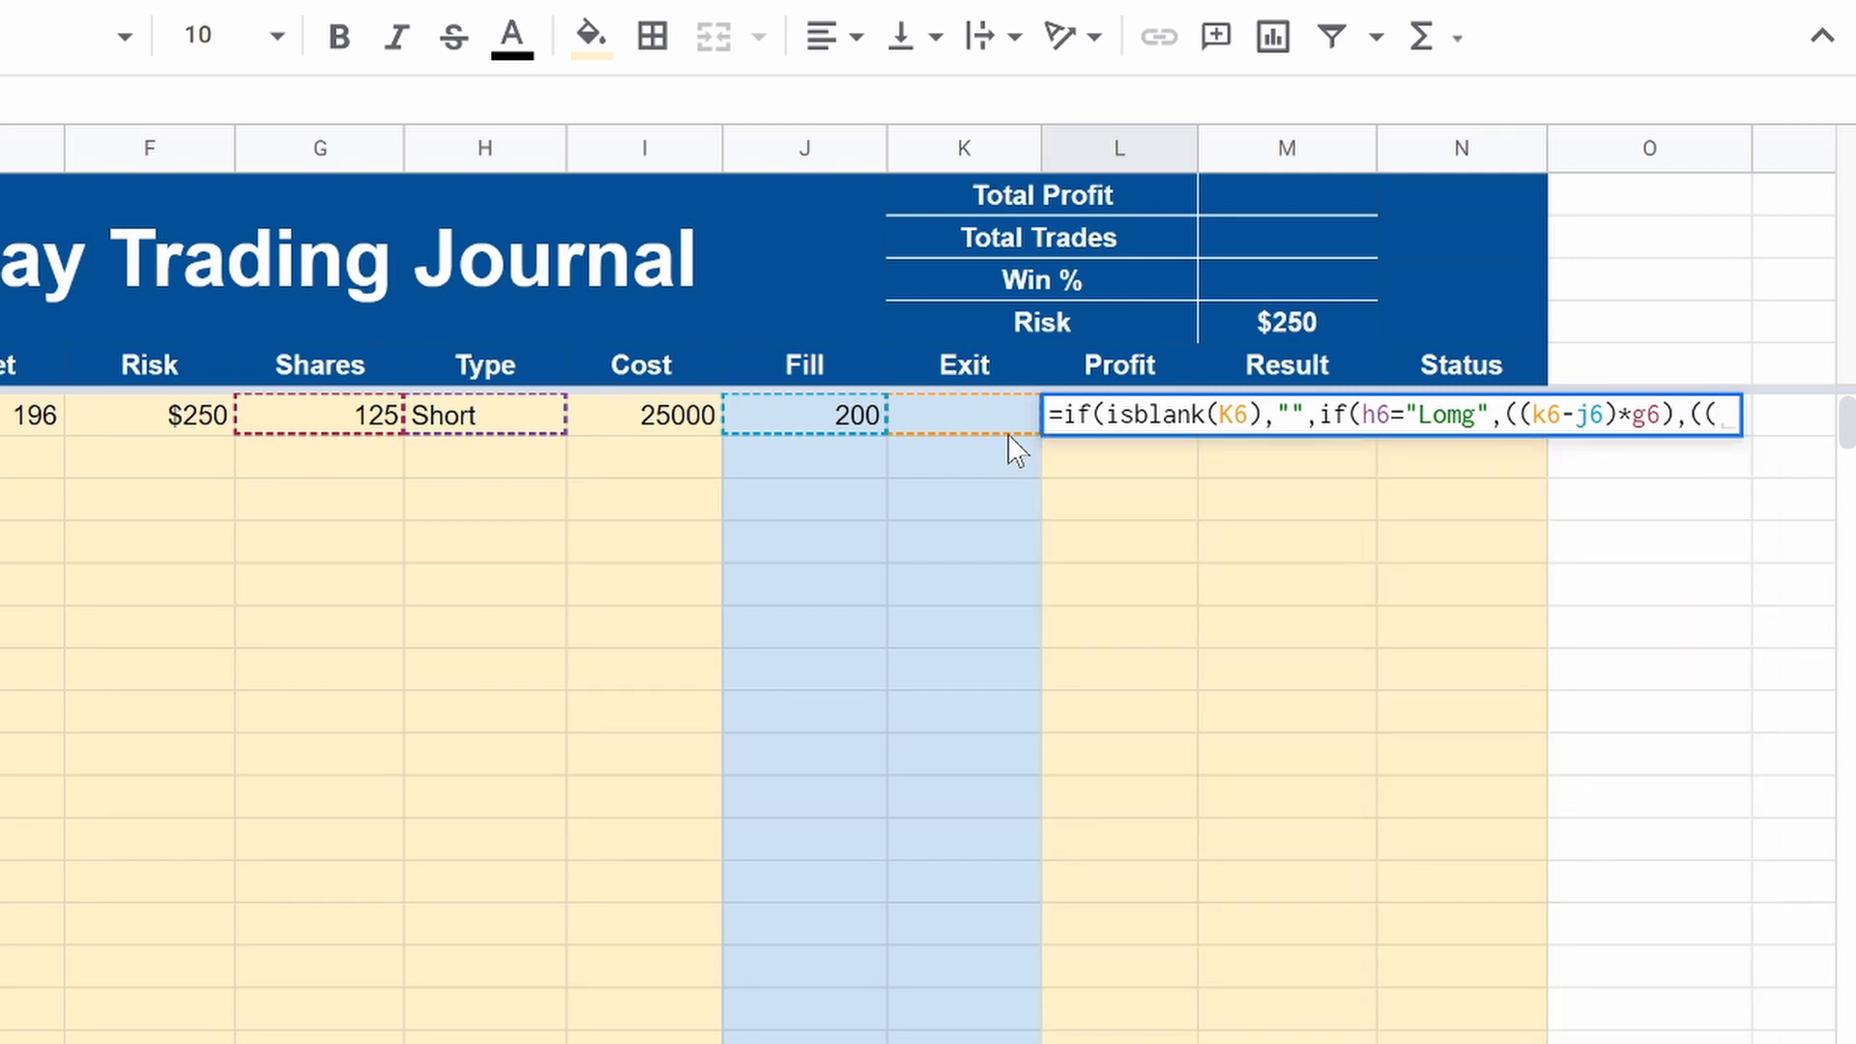
pyautogui.write('j6-')
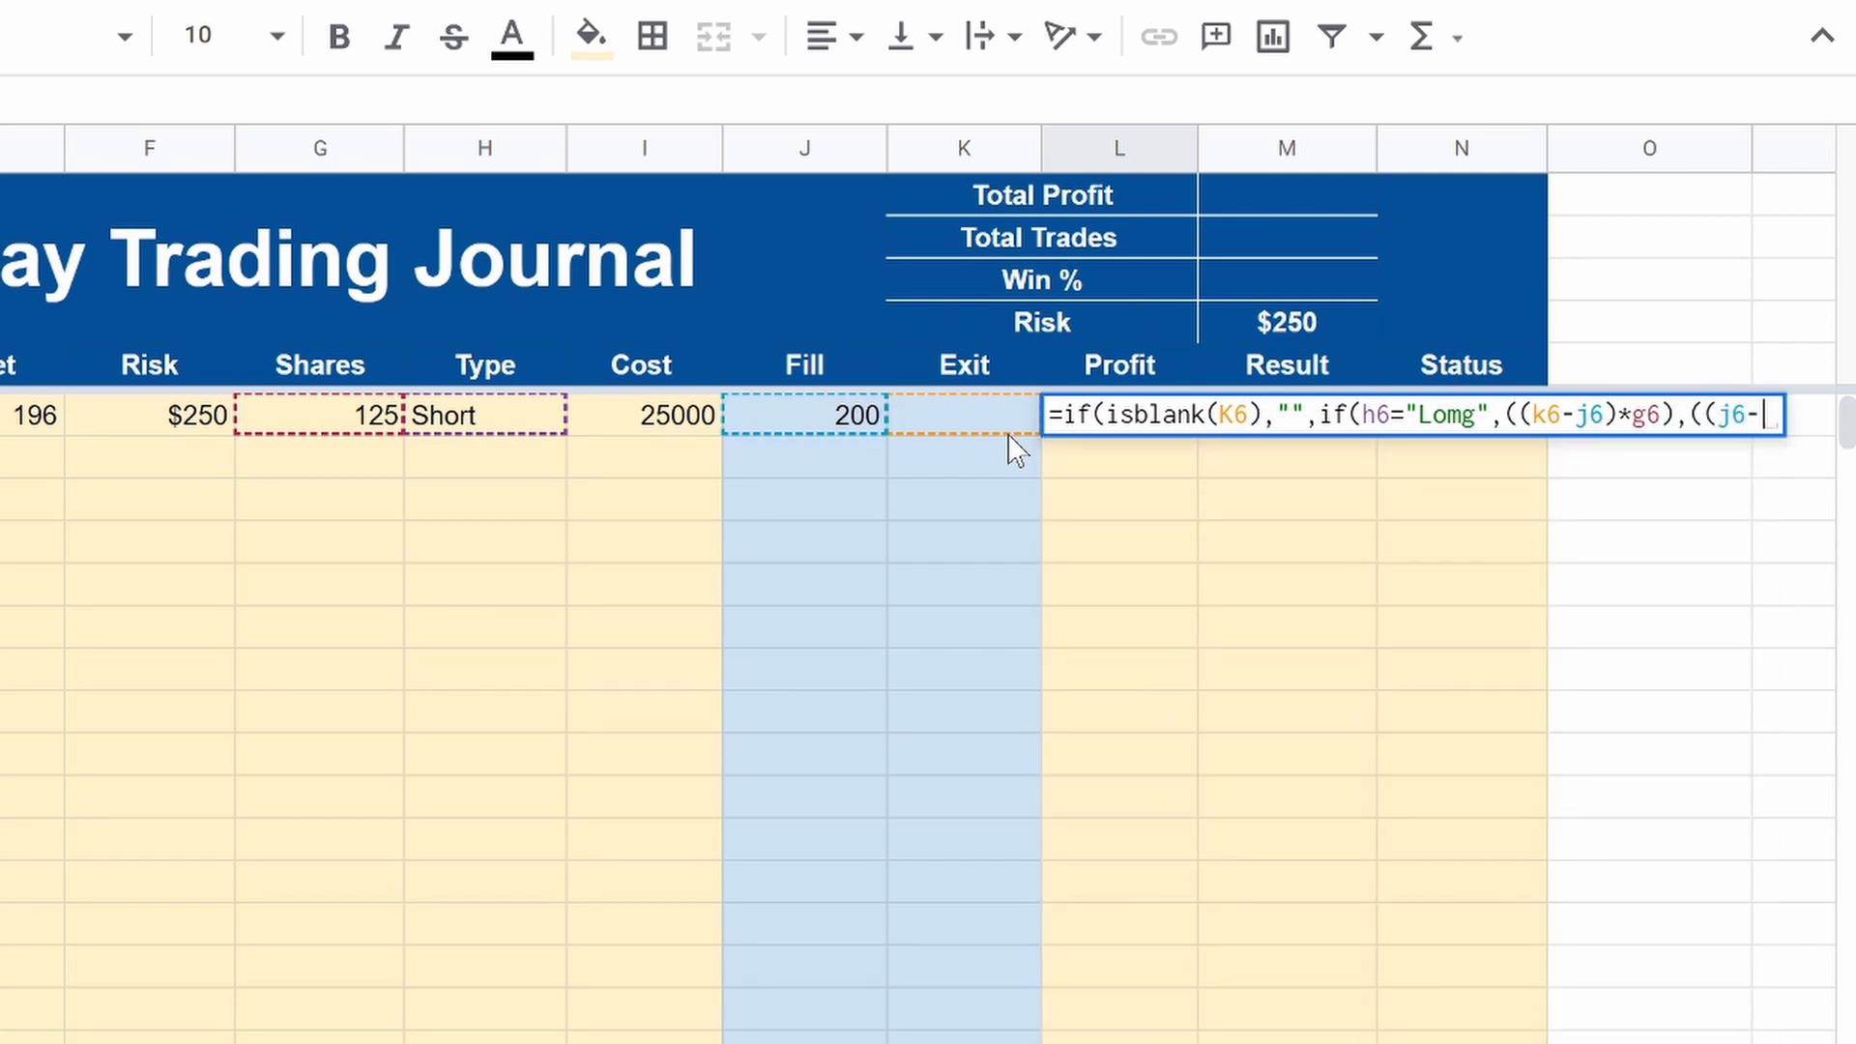
pyautogui.write('k6')
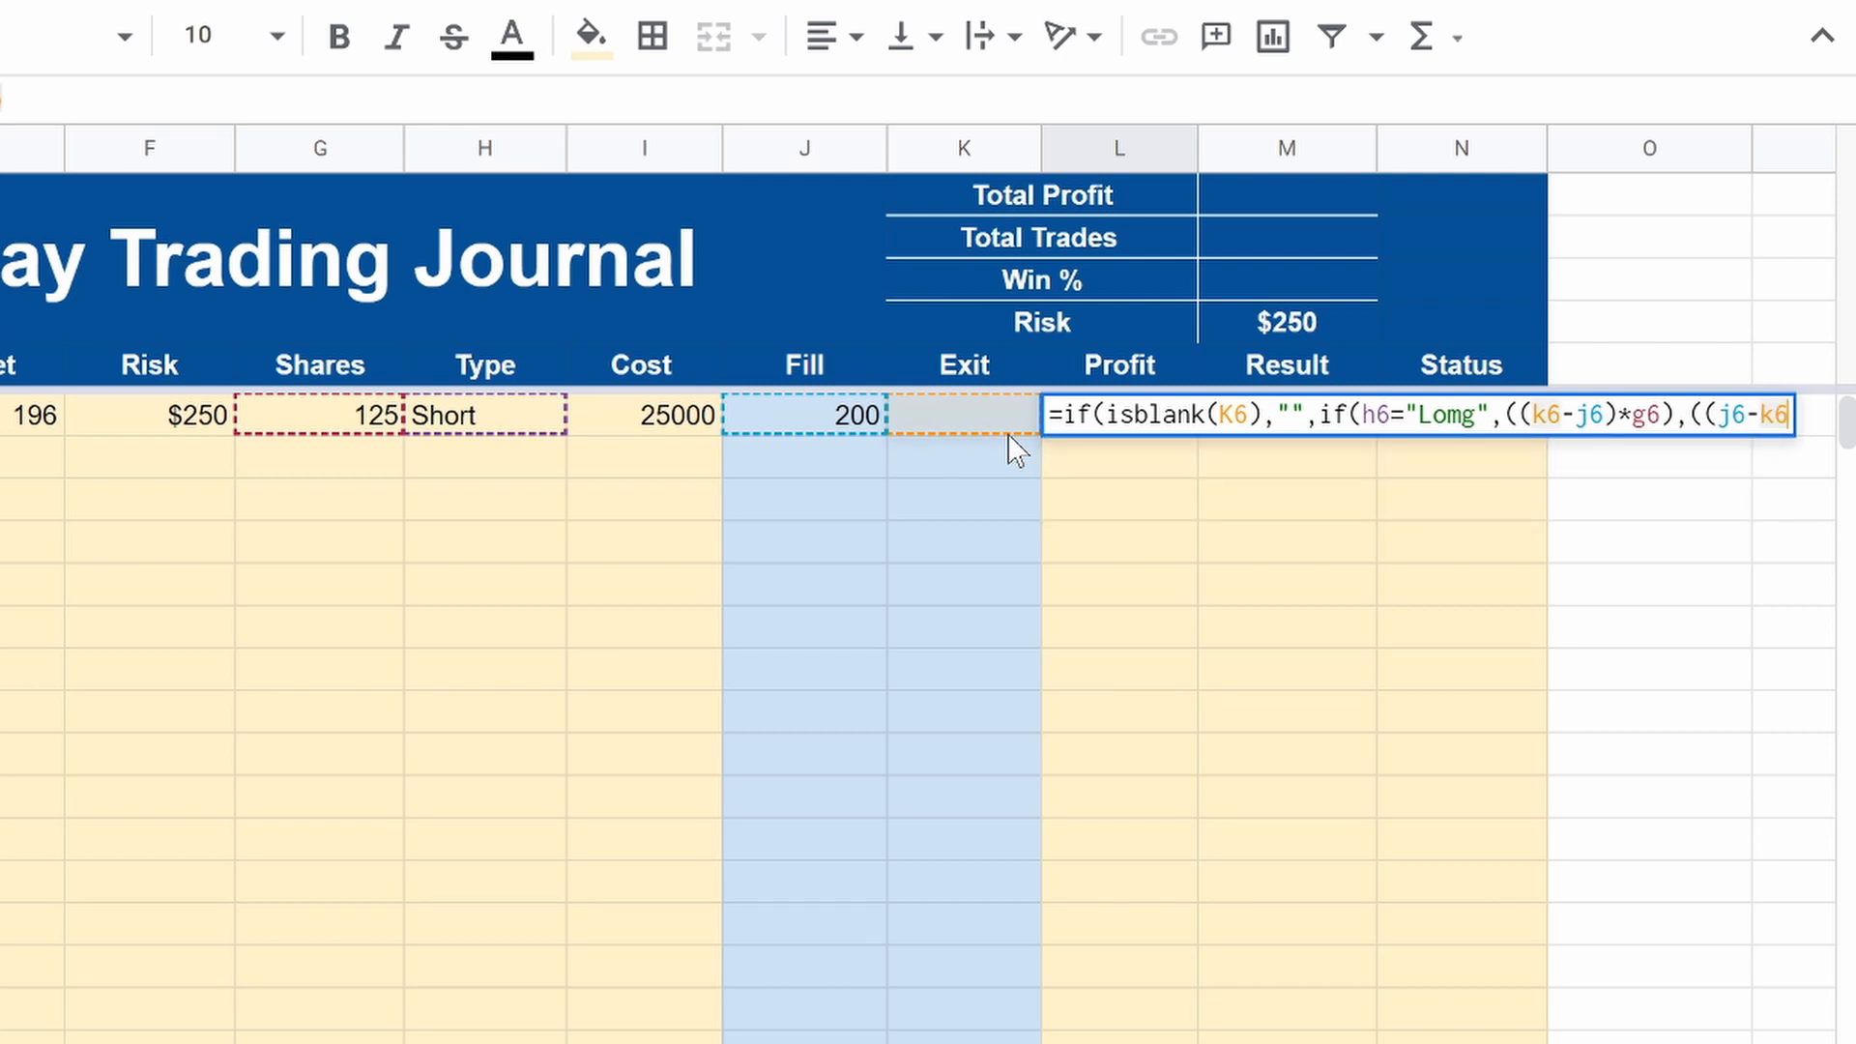
pyautogui.write('*g')
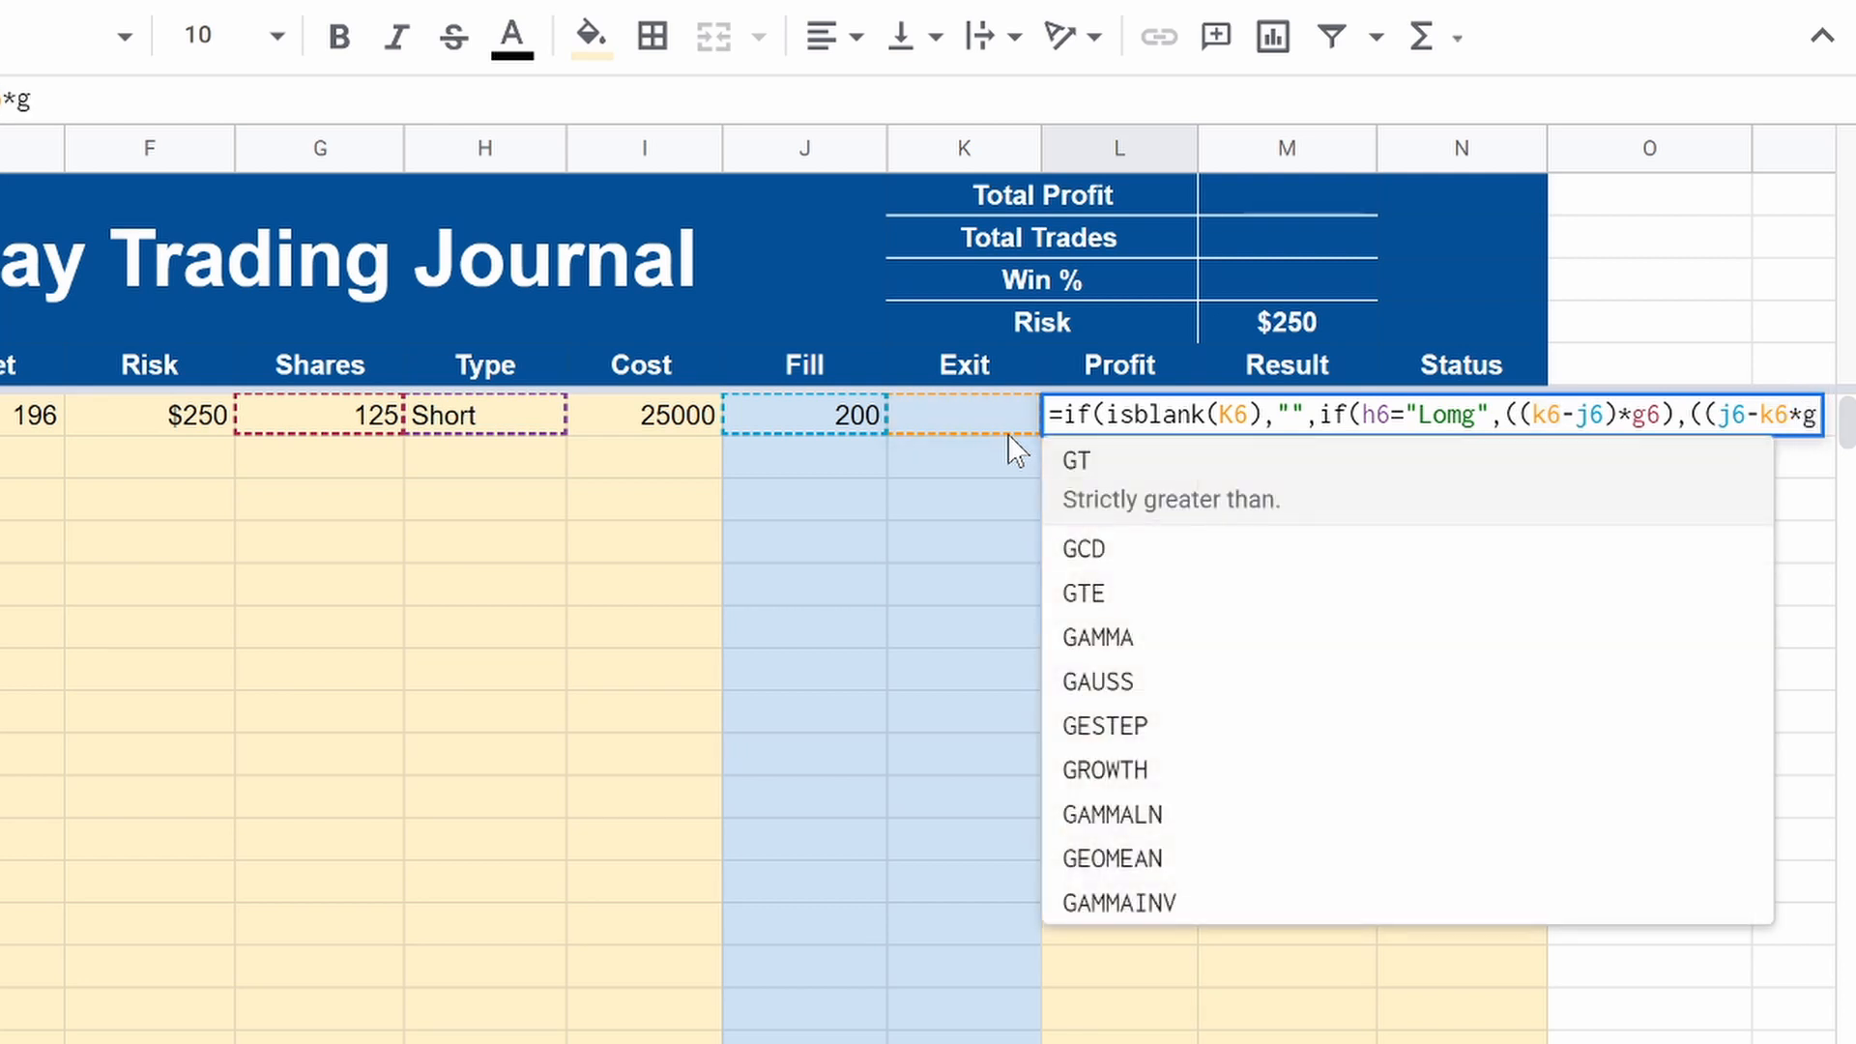
pyautogui.press('BackSpace')
pyautogui.press('BackSpace')
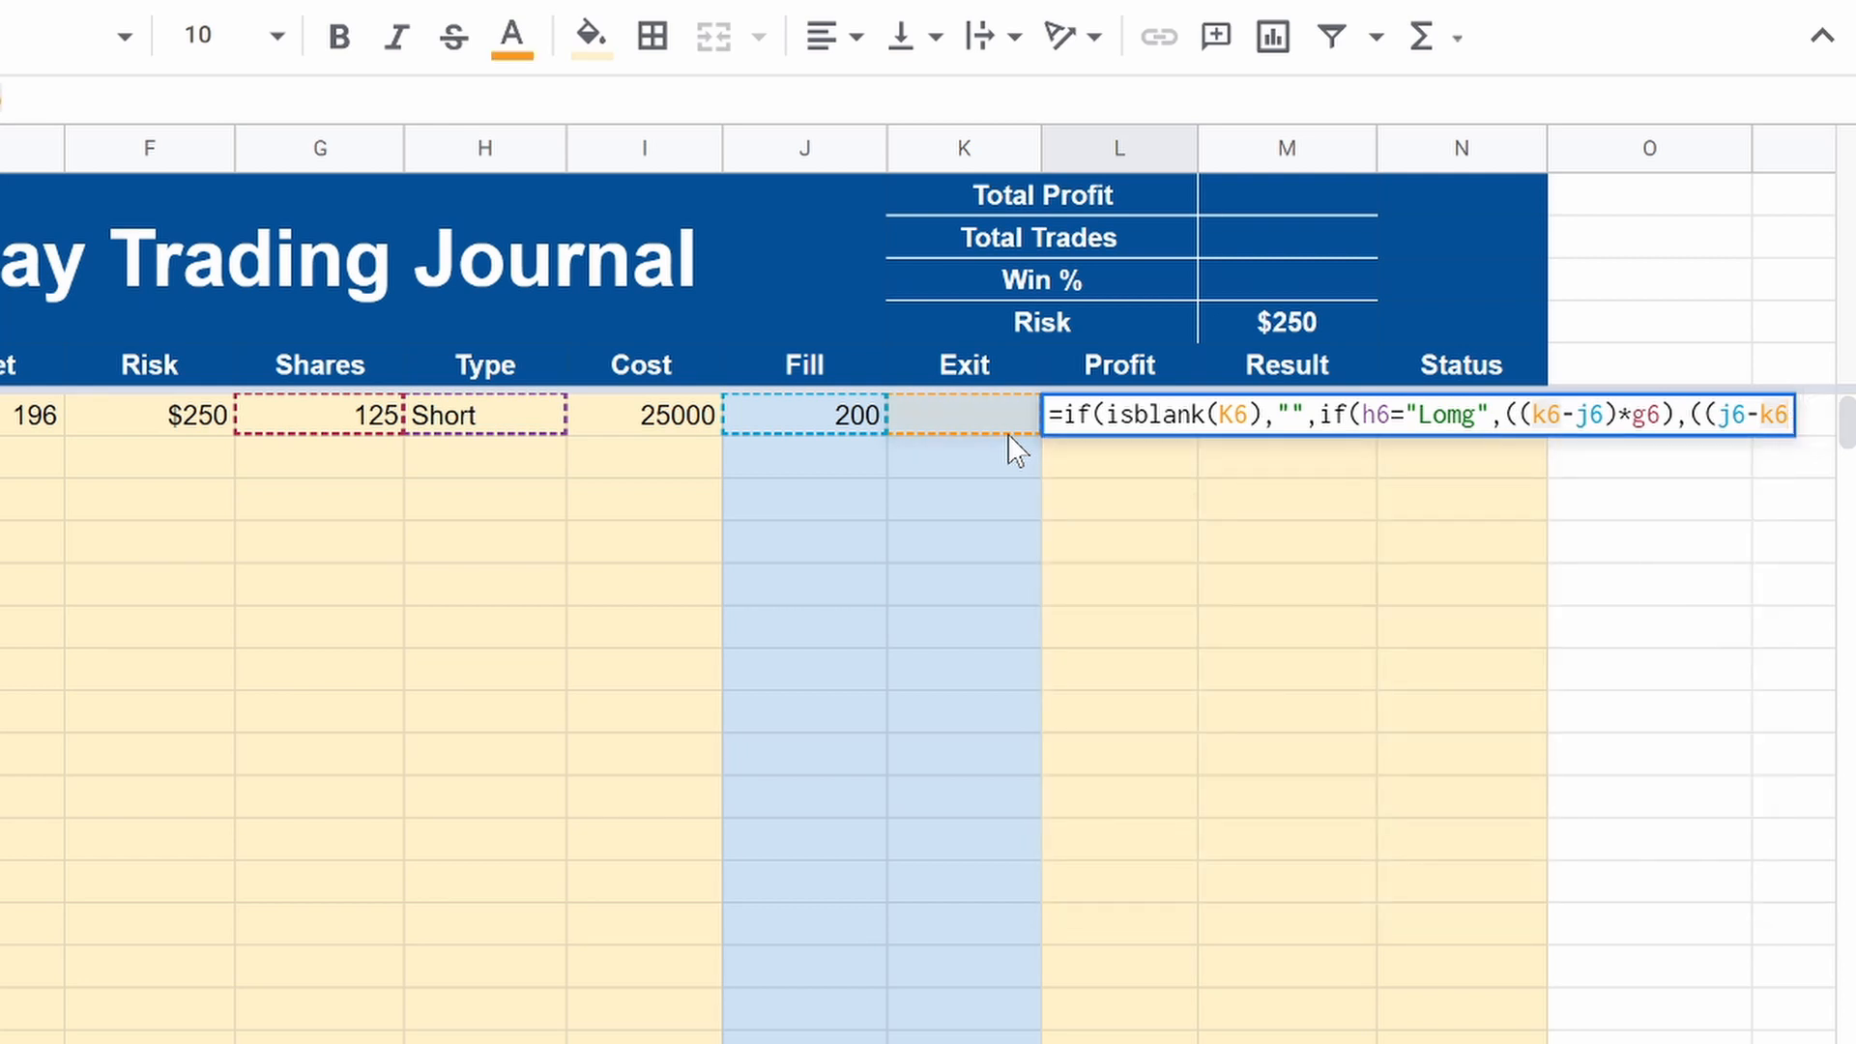
pyautogui.write(')*')
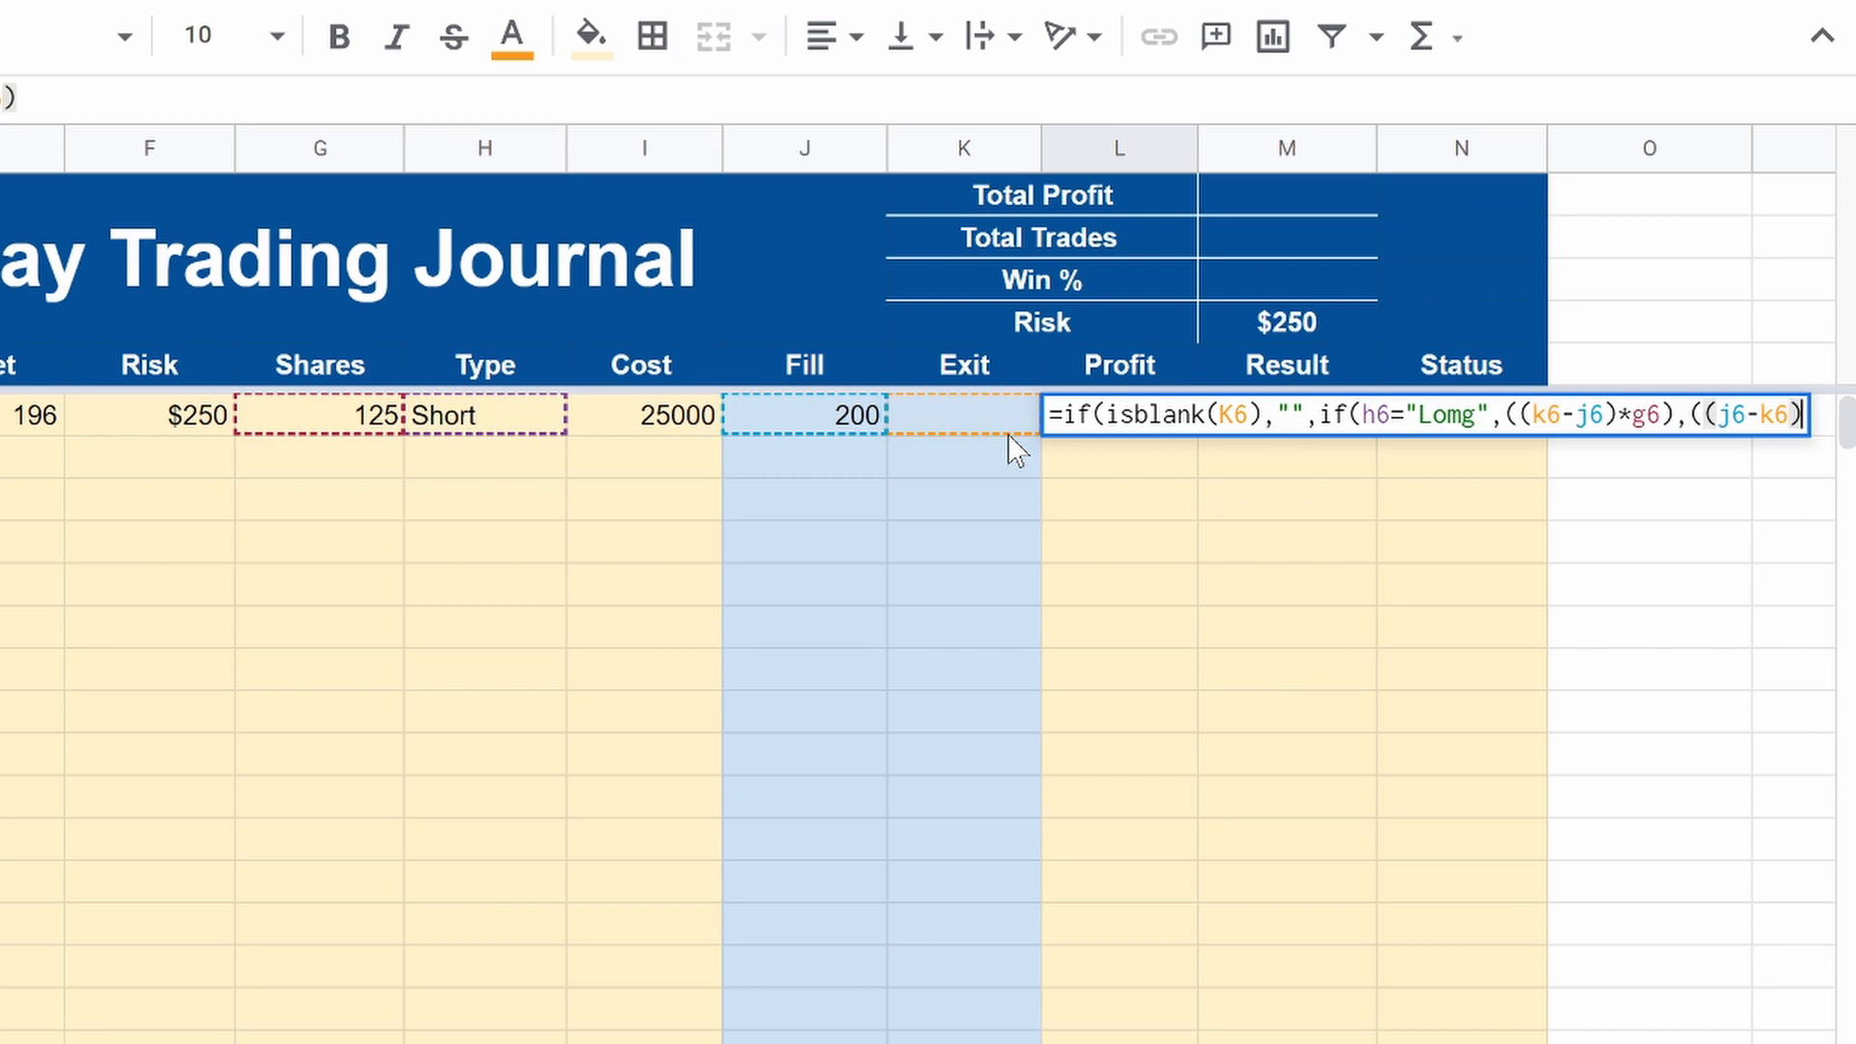
pyautogui.write('g6')
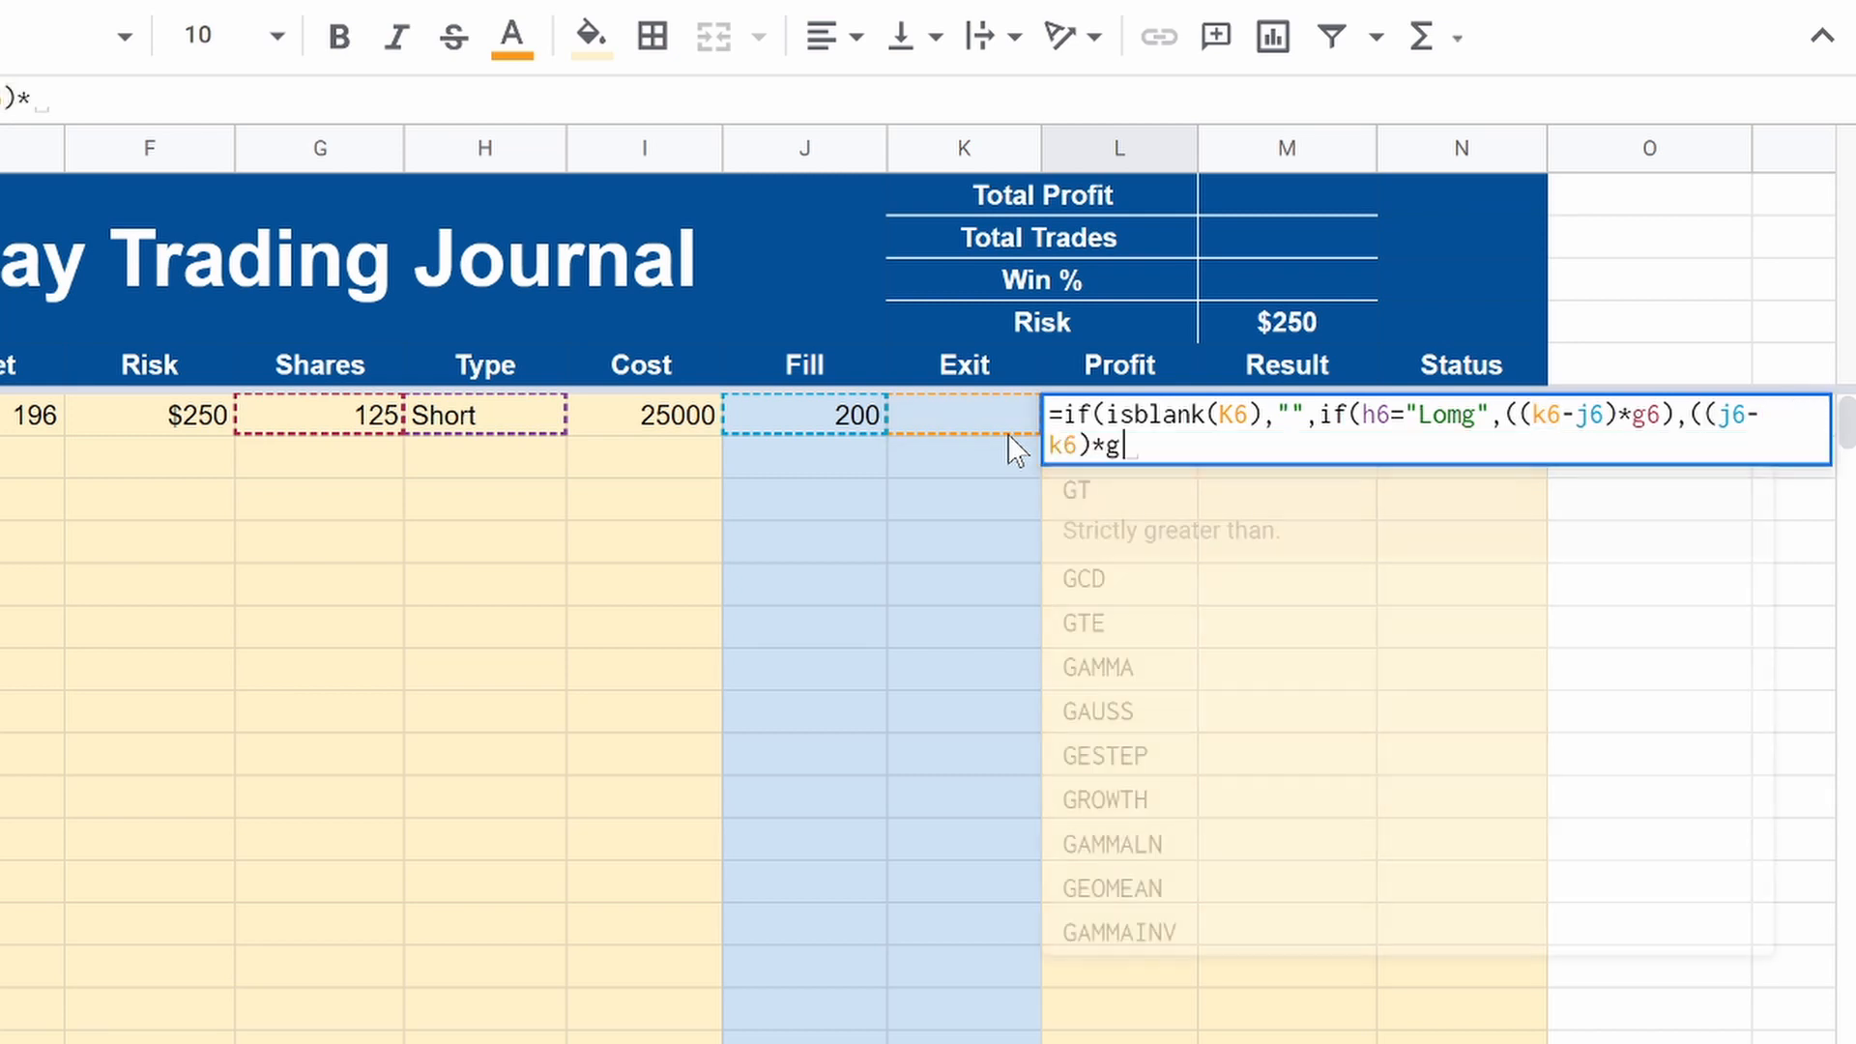
pyautogui.write('))')
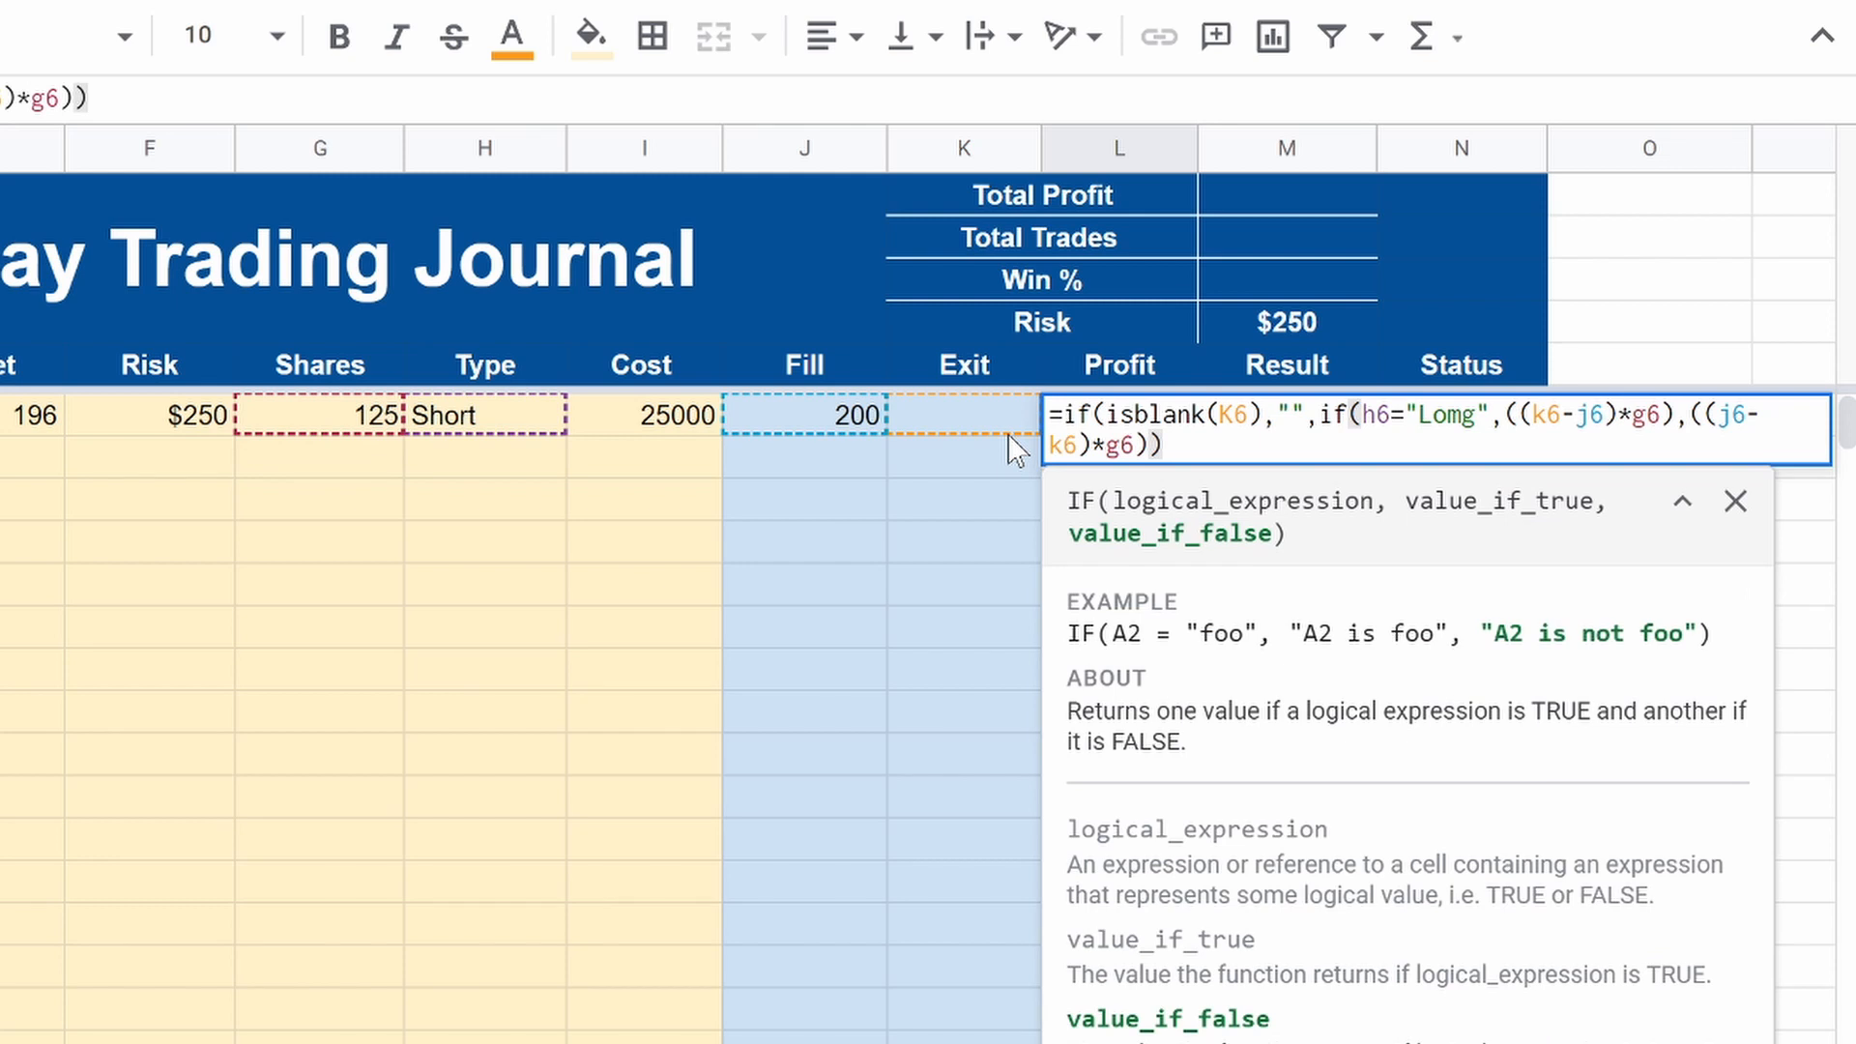
pyautogui.press('Return')
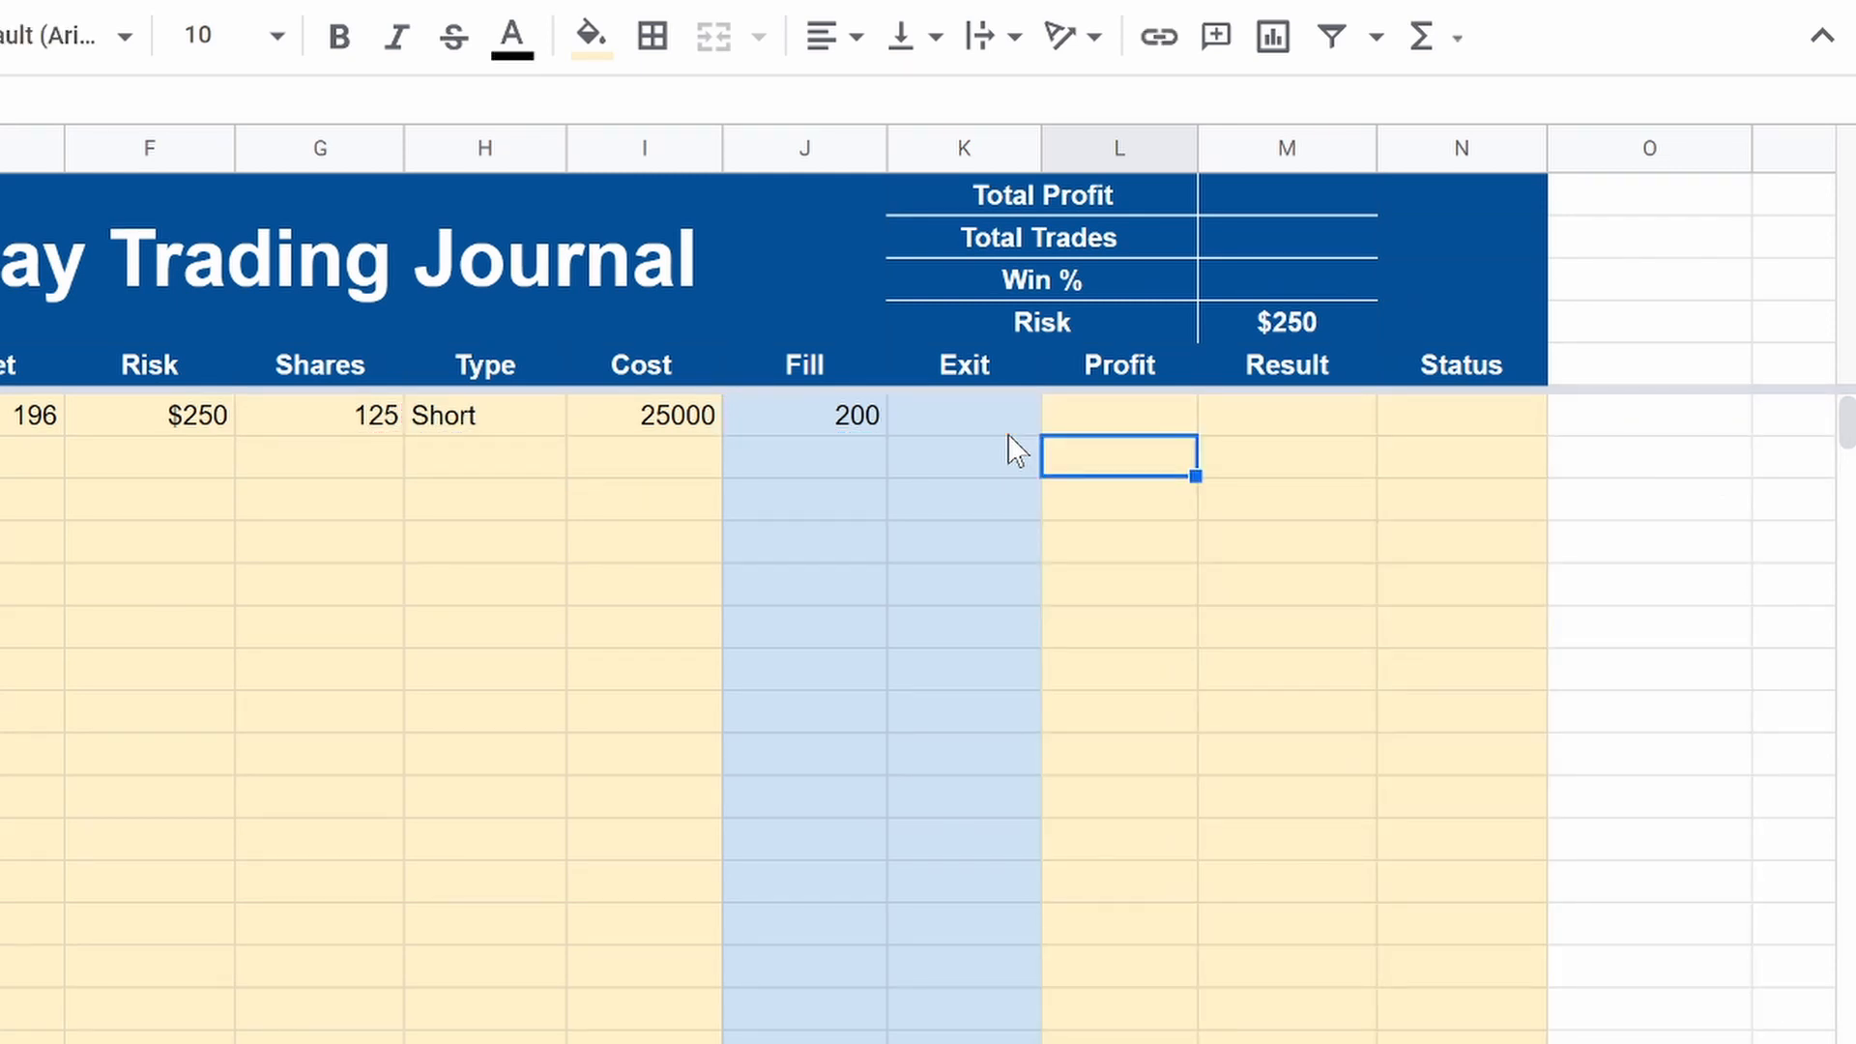
# Step: Test the Profit formula by entering an Exit price of 196 in K6 and replacing it with 202
pyautogui.click(952, 413)
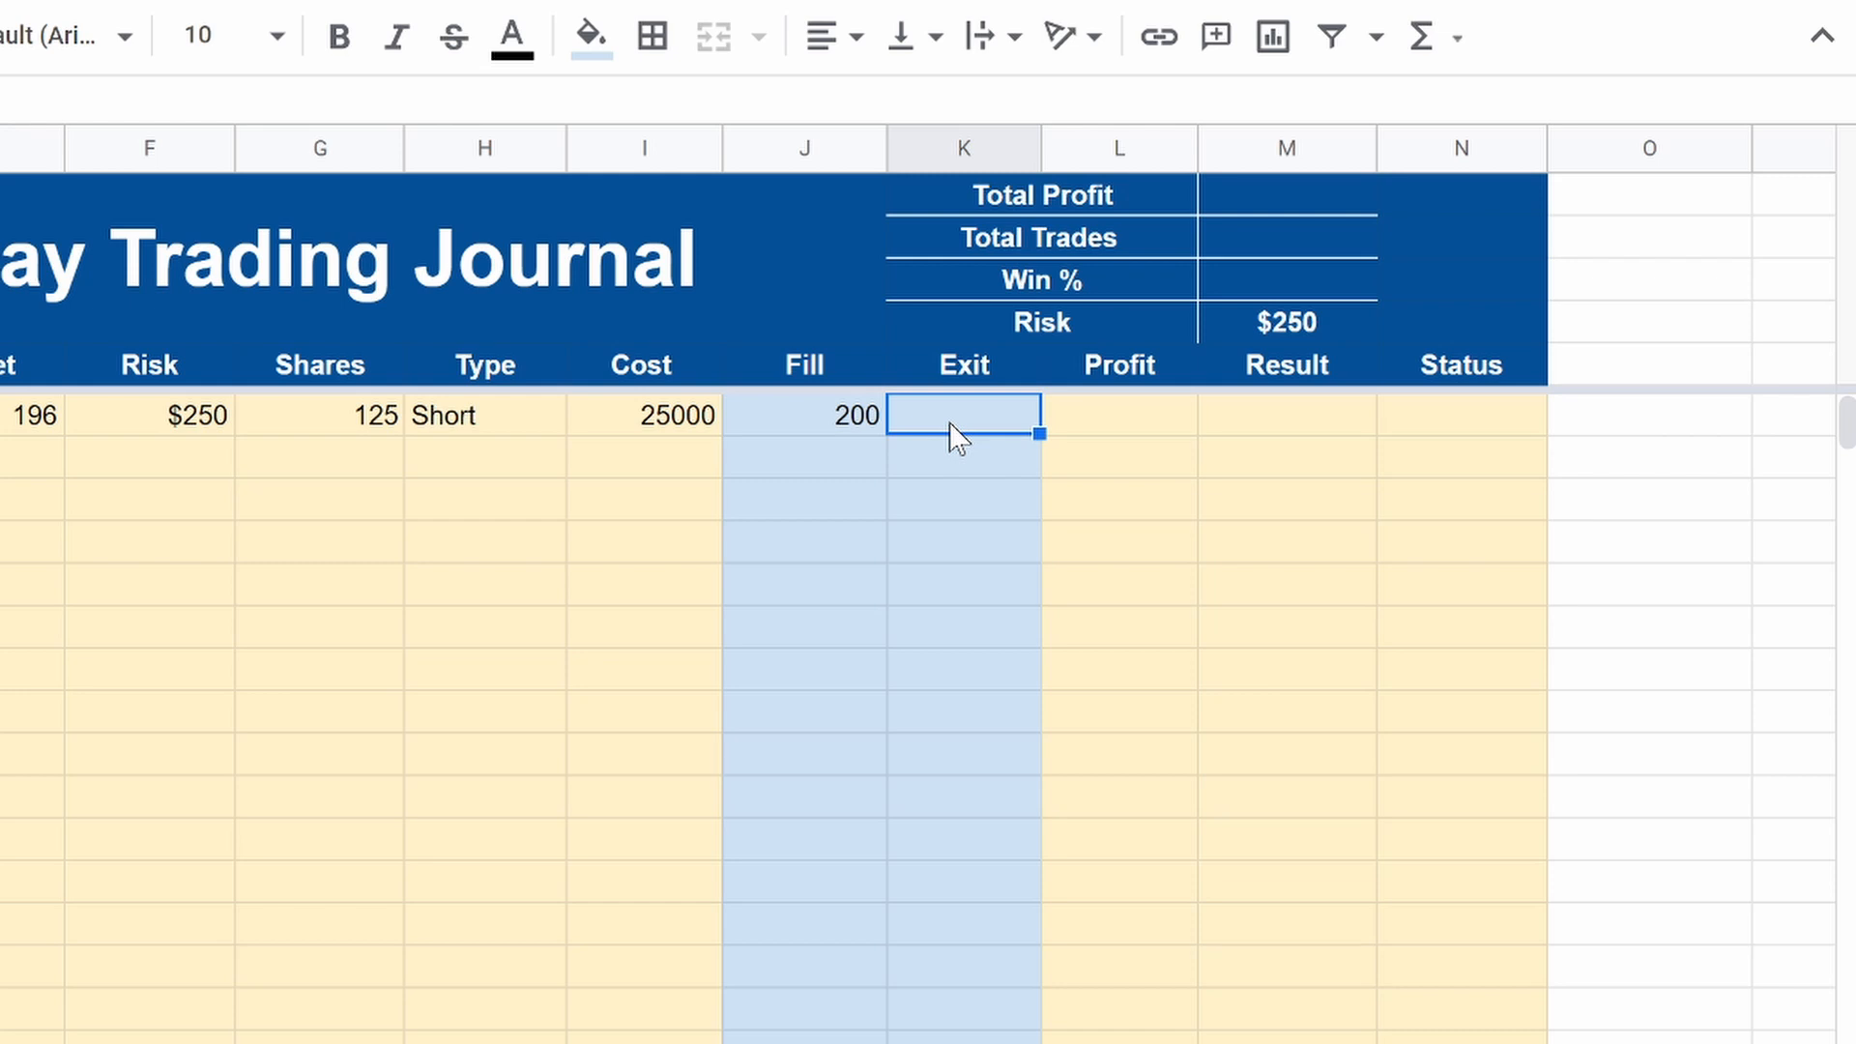
pyautogui.write('196')
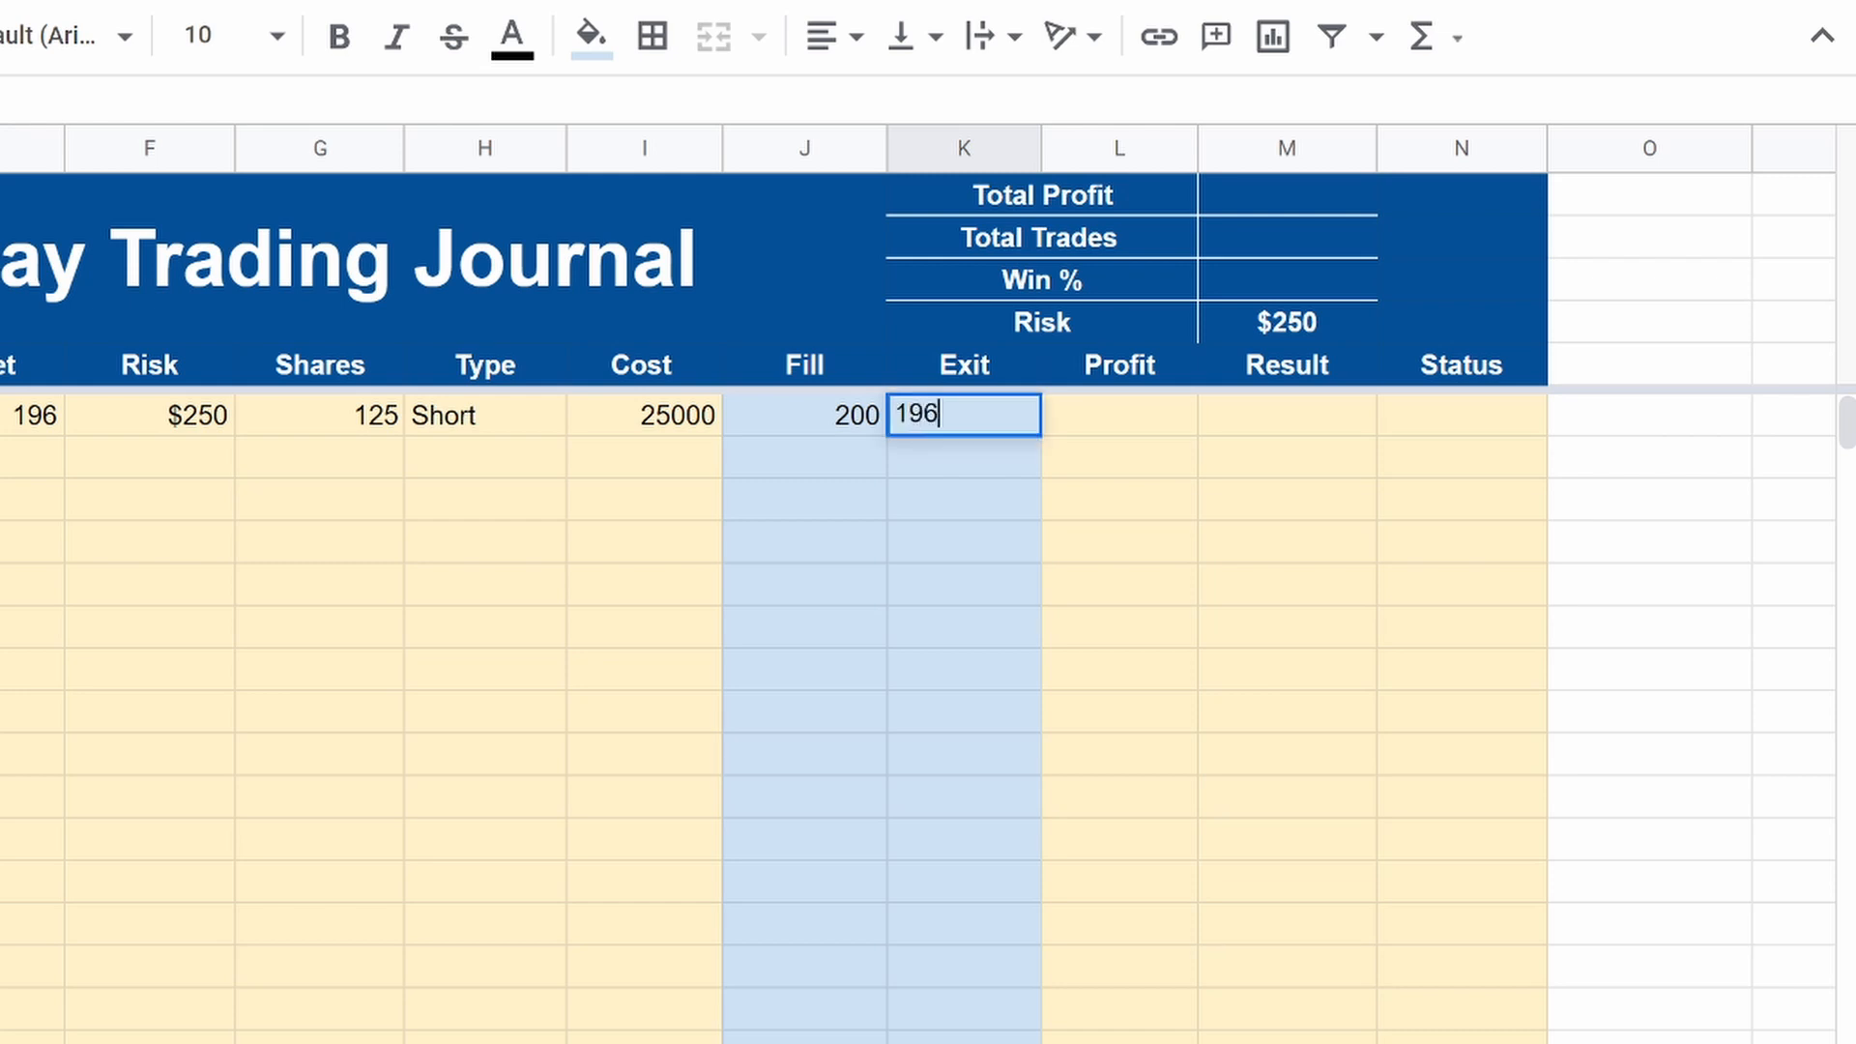
pyautogui.press('Return')
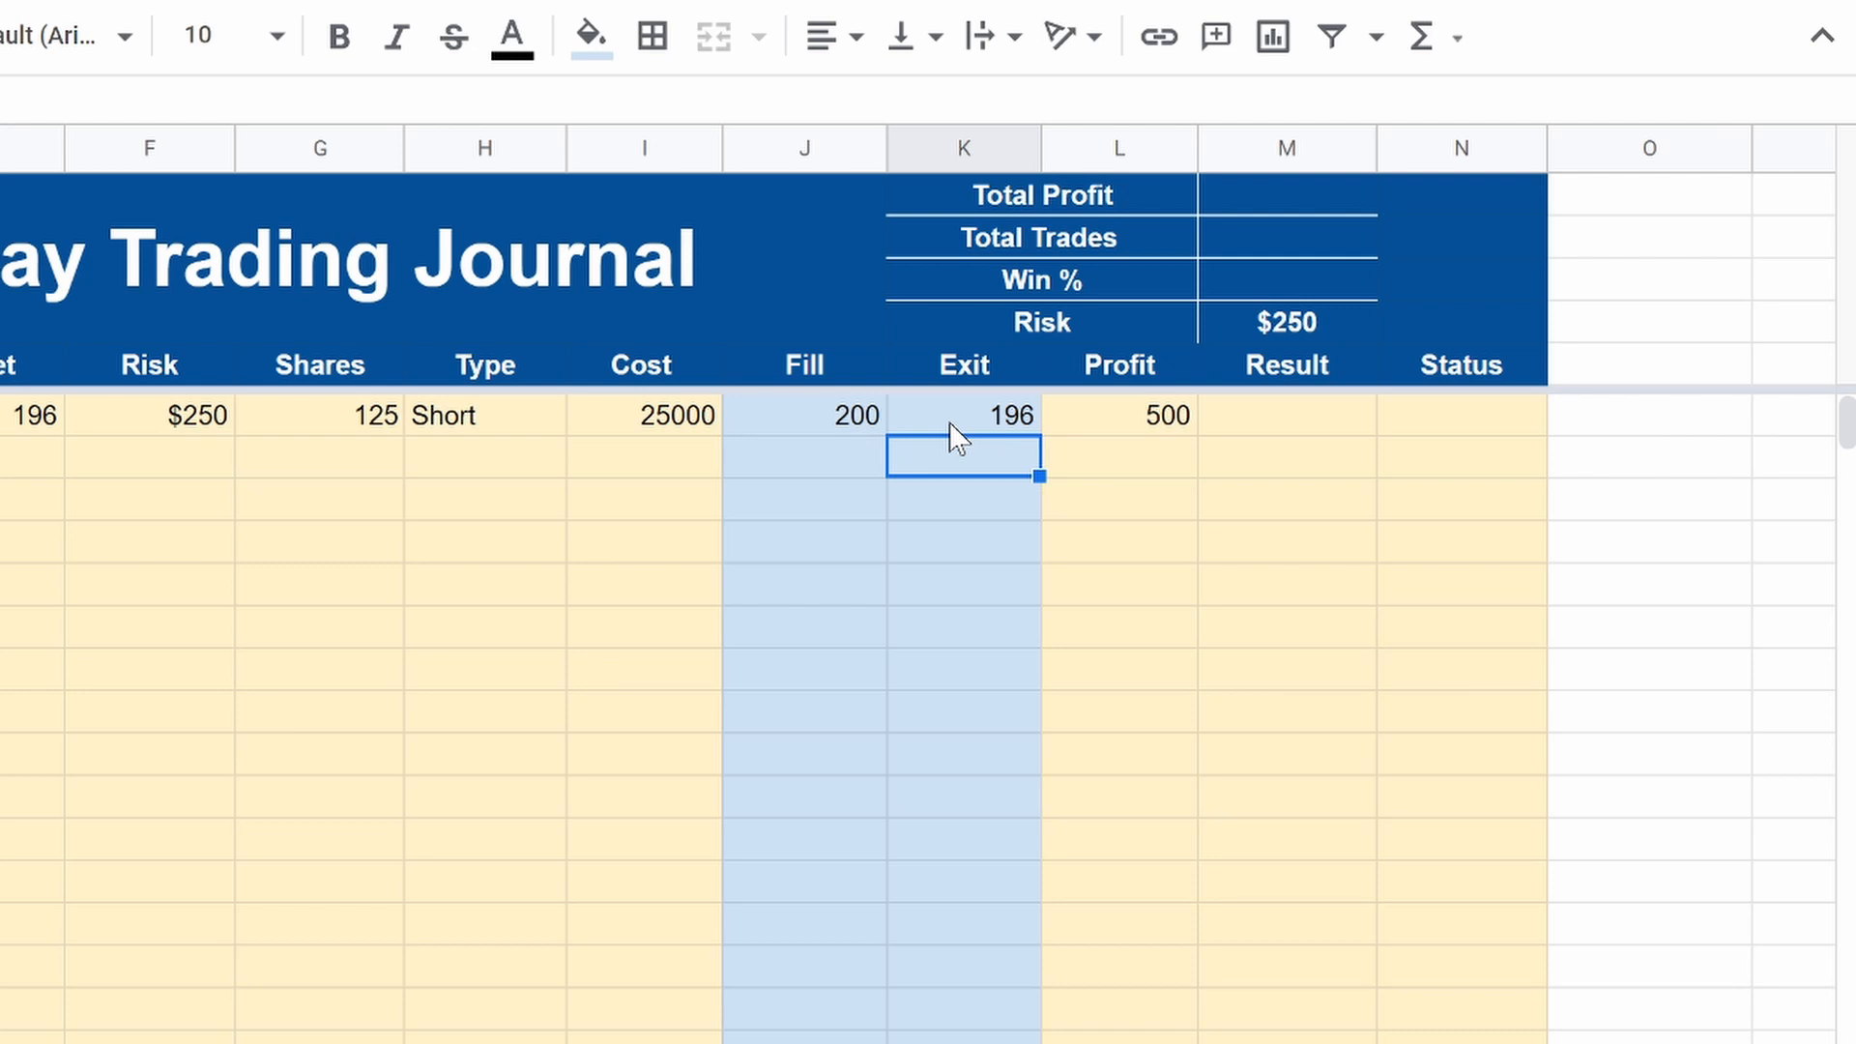
pyautogui.click(950, 424)
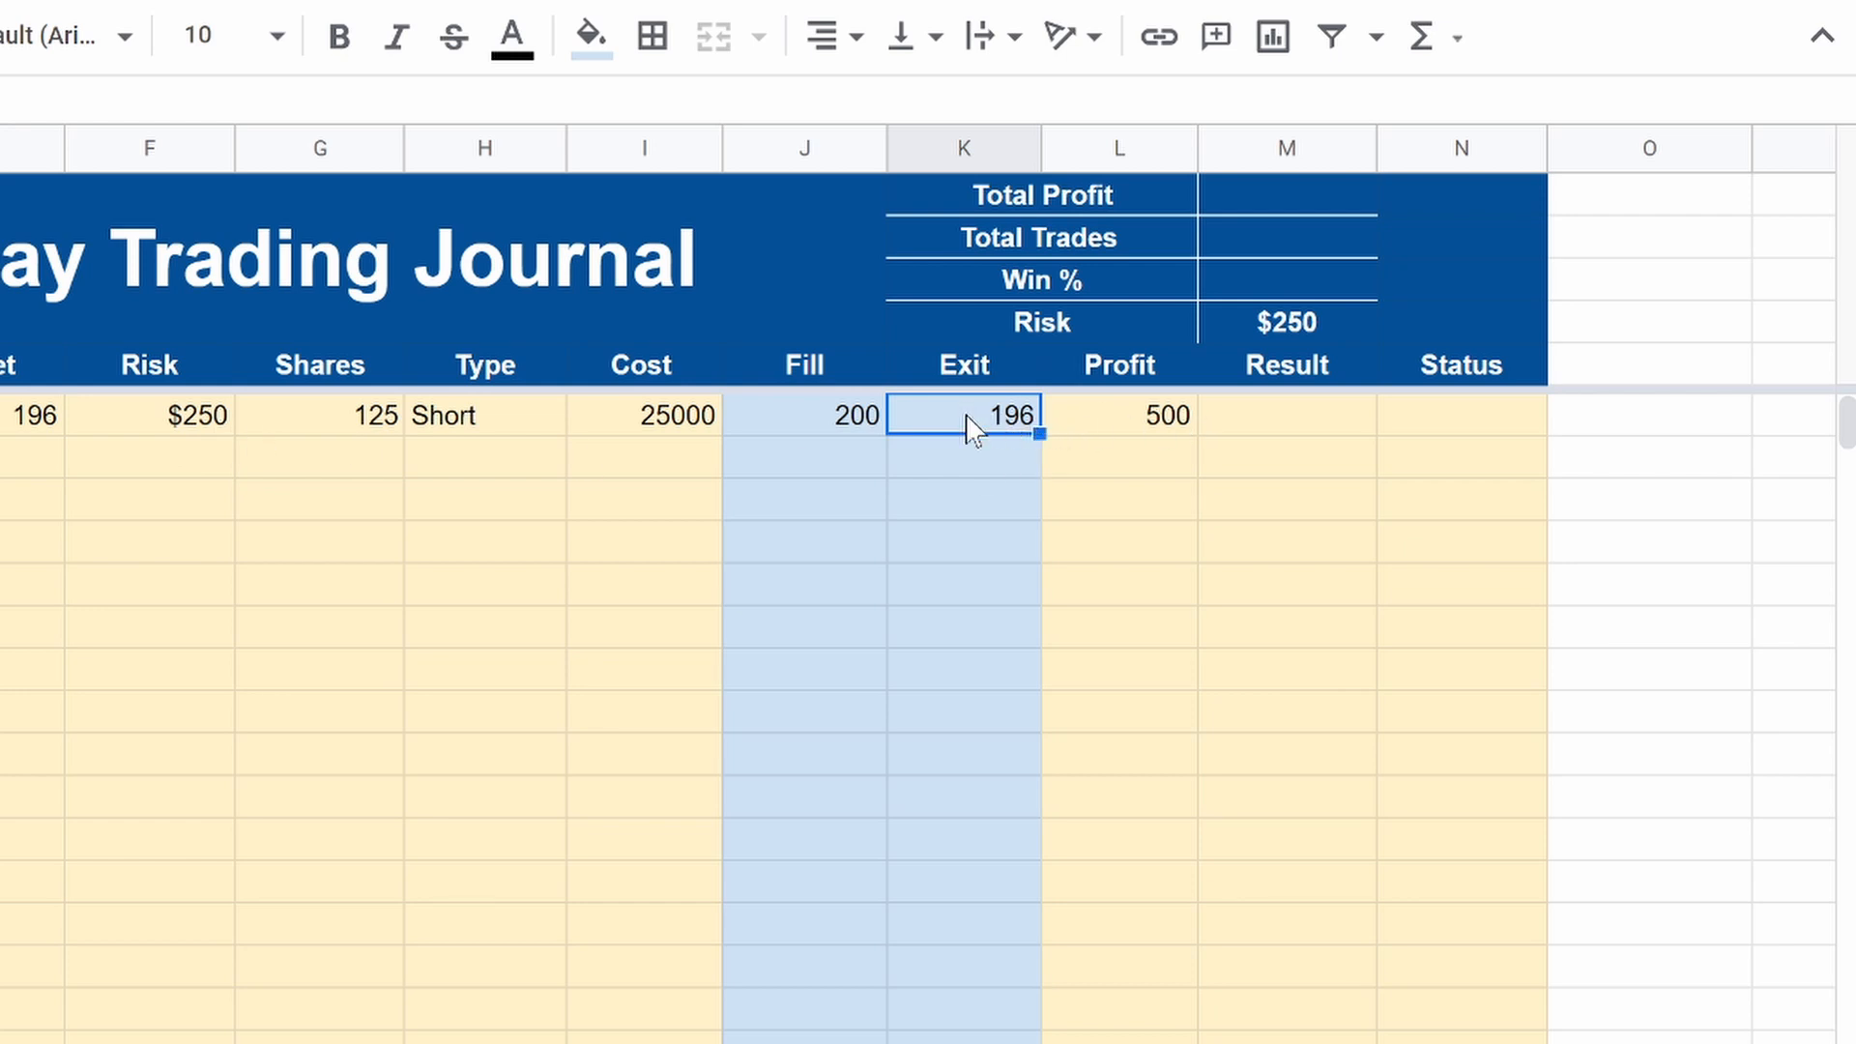
pyautogui.write('202')
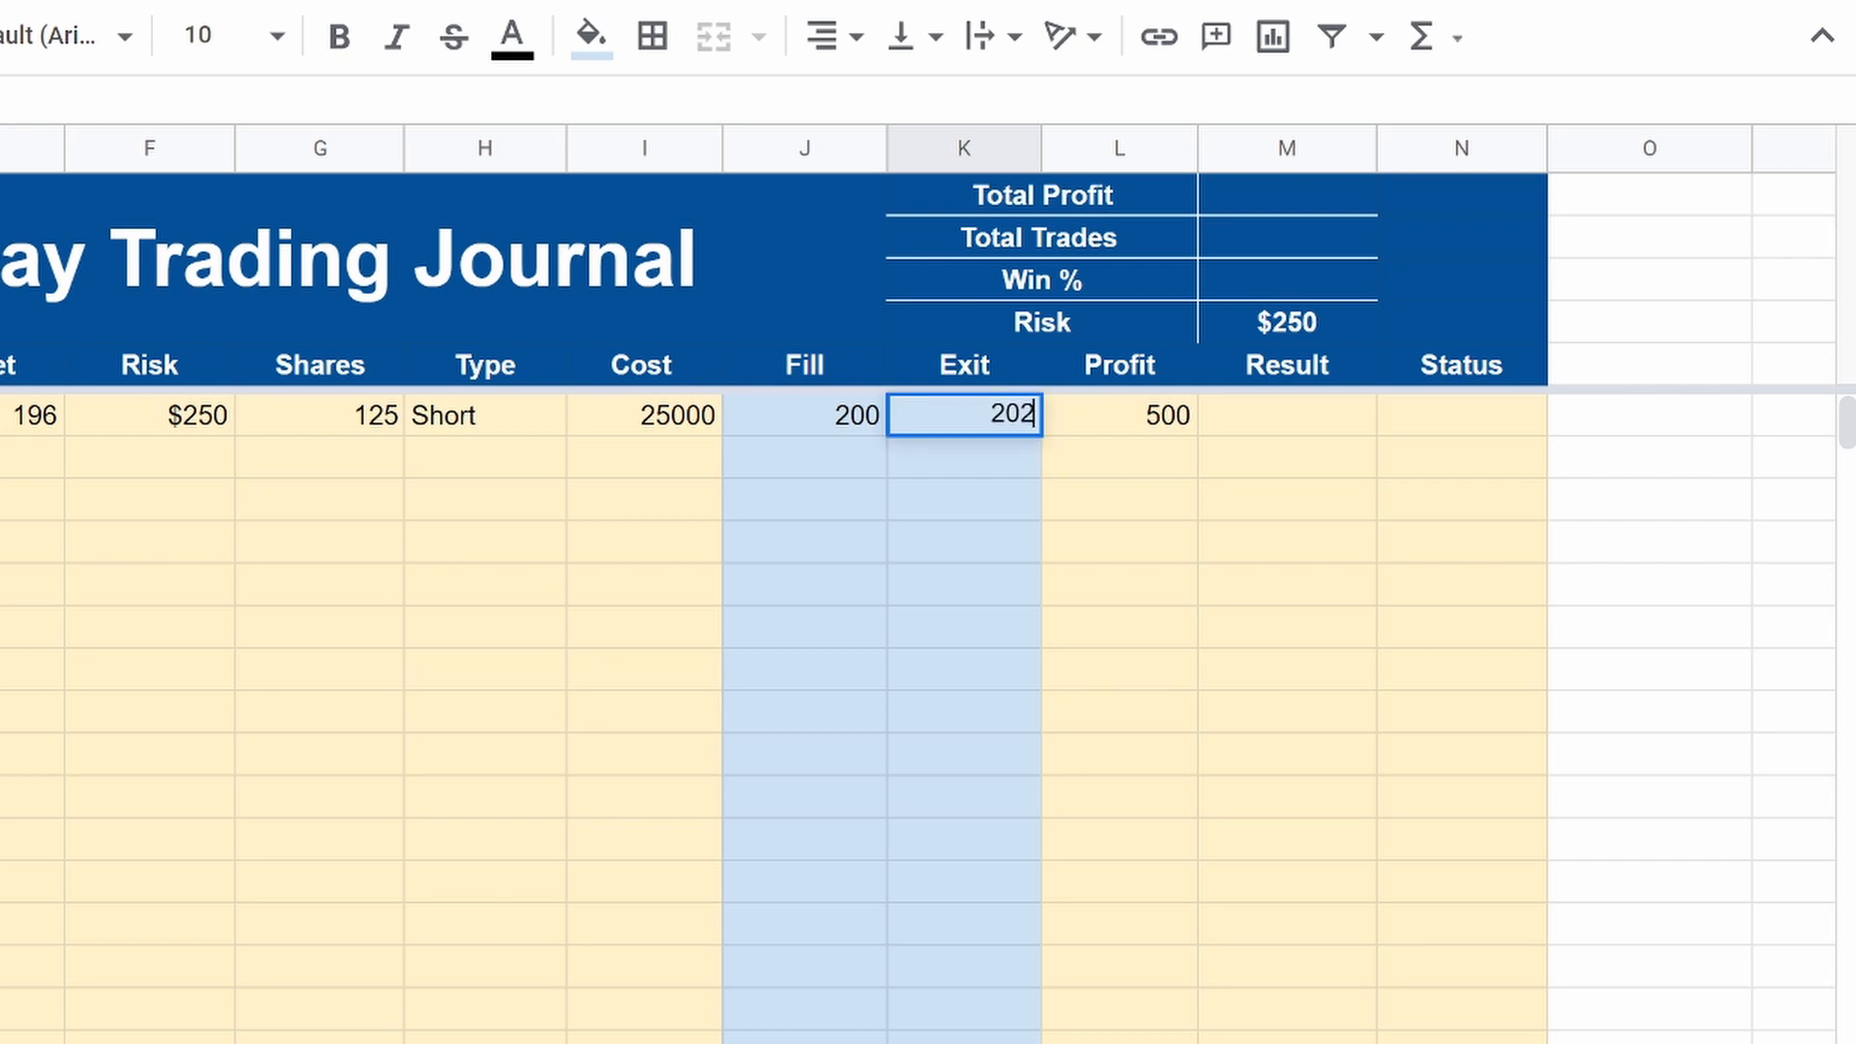
pyautogui.press('Return')
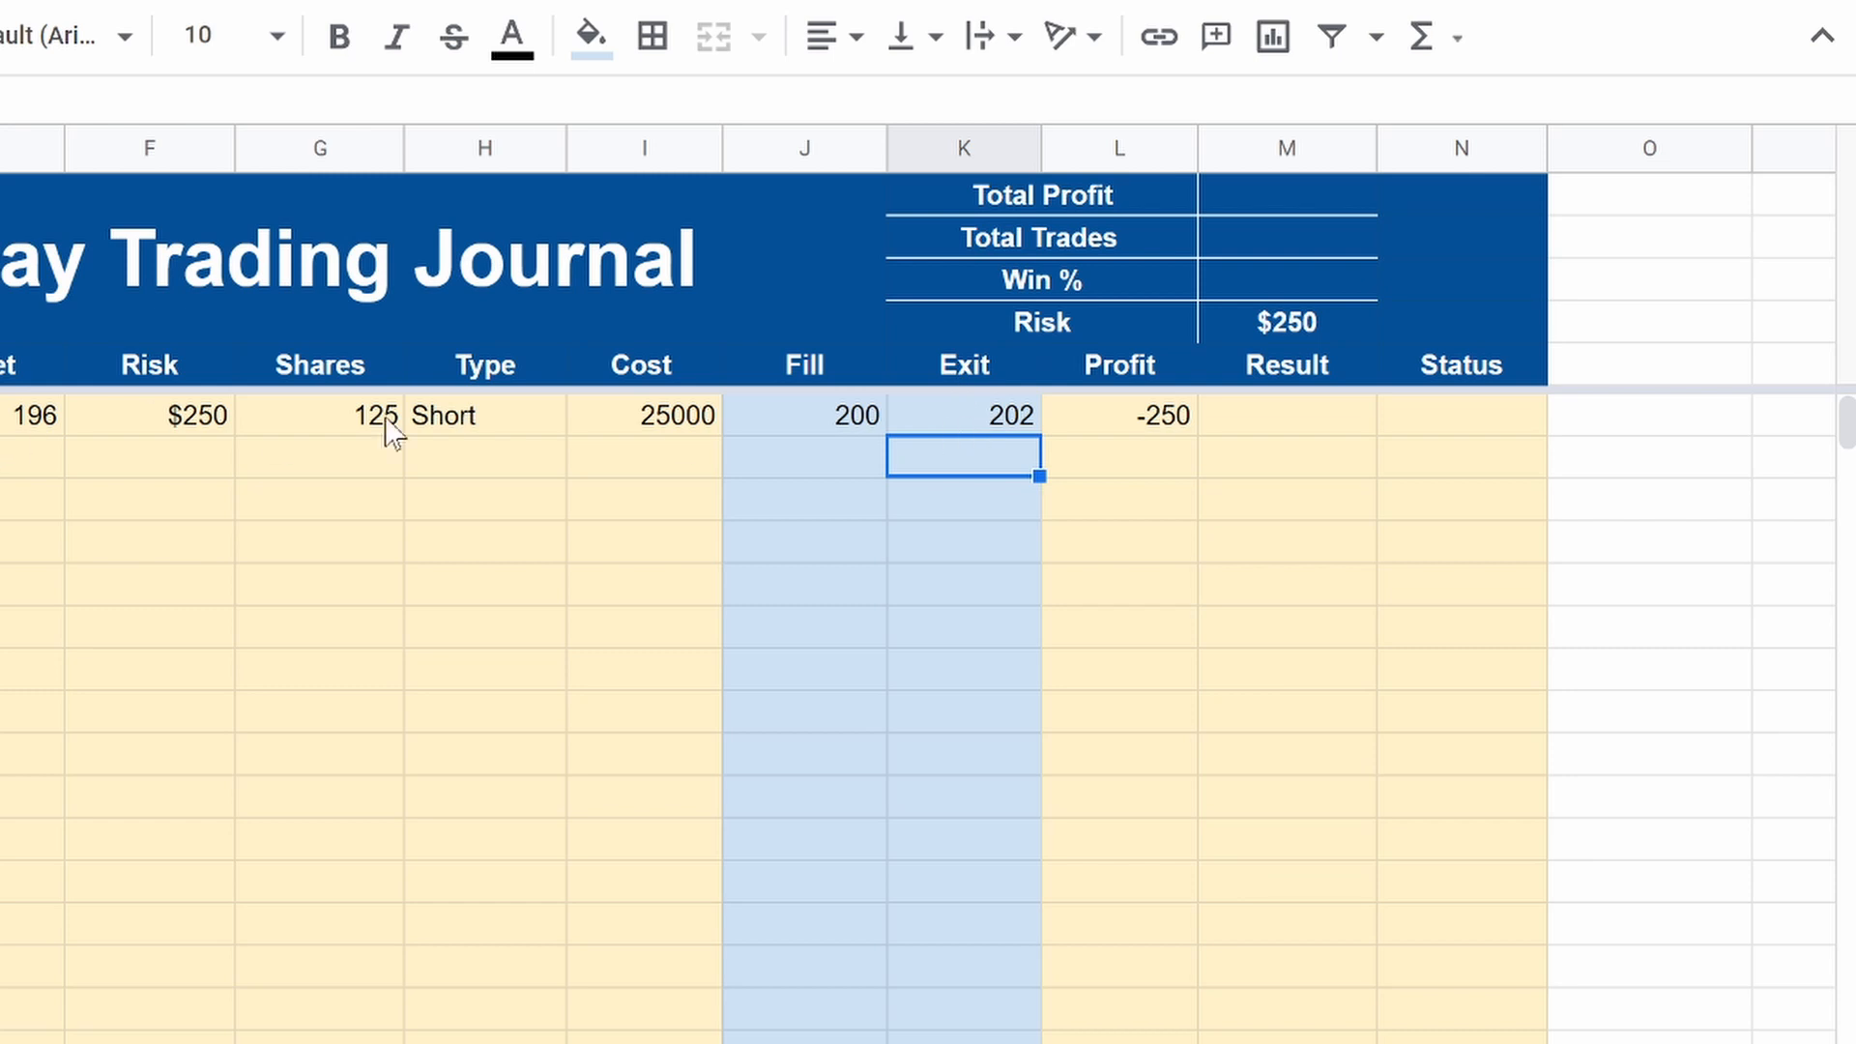
# Step: Begin the Result formula in M6 with =if(isblank(b6),"" so it returns an empty string when b6 is blank
pyautogui.click(1284, 432)
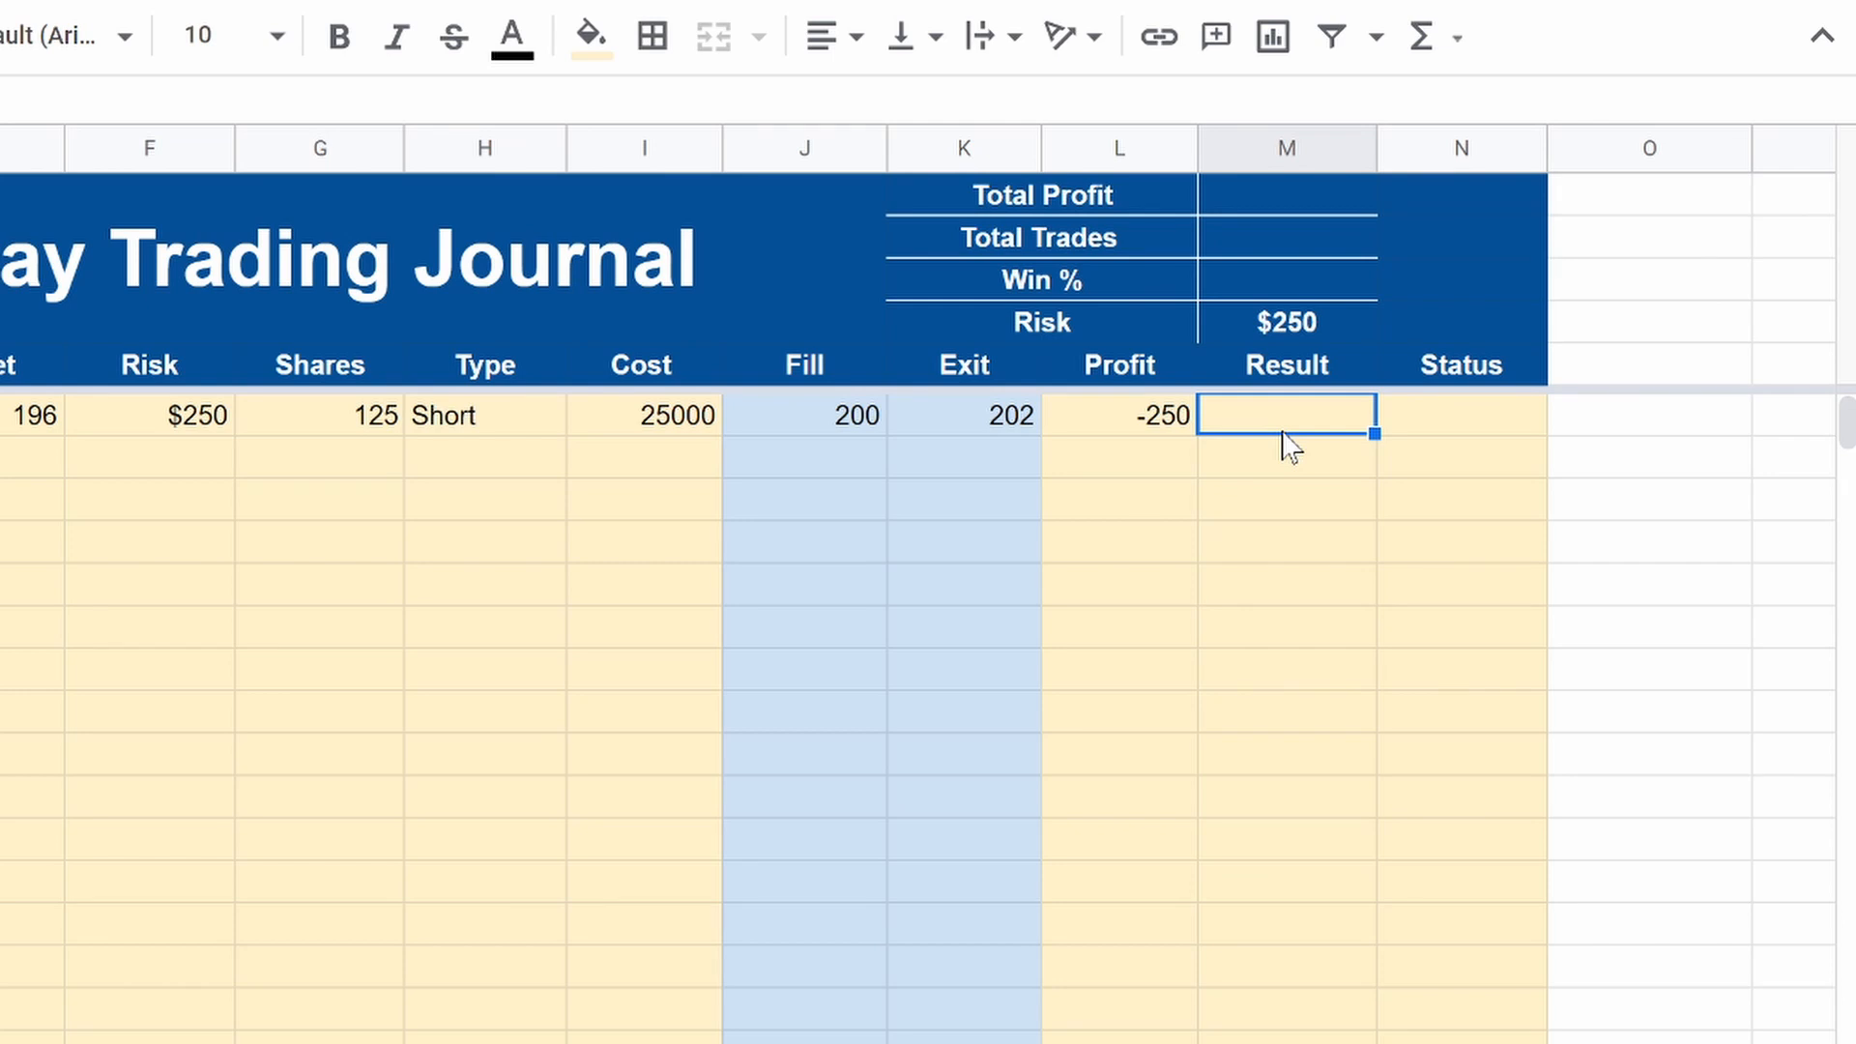
pyautogui.write('=if(')
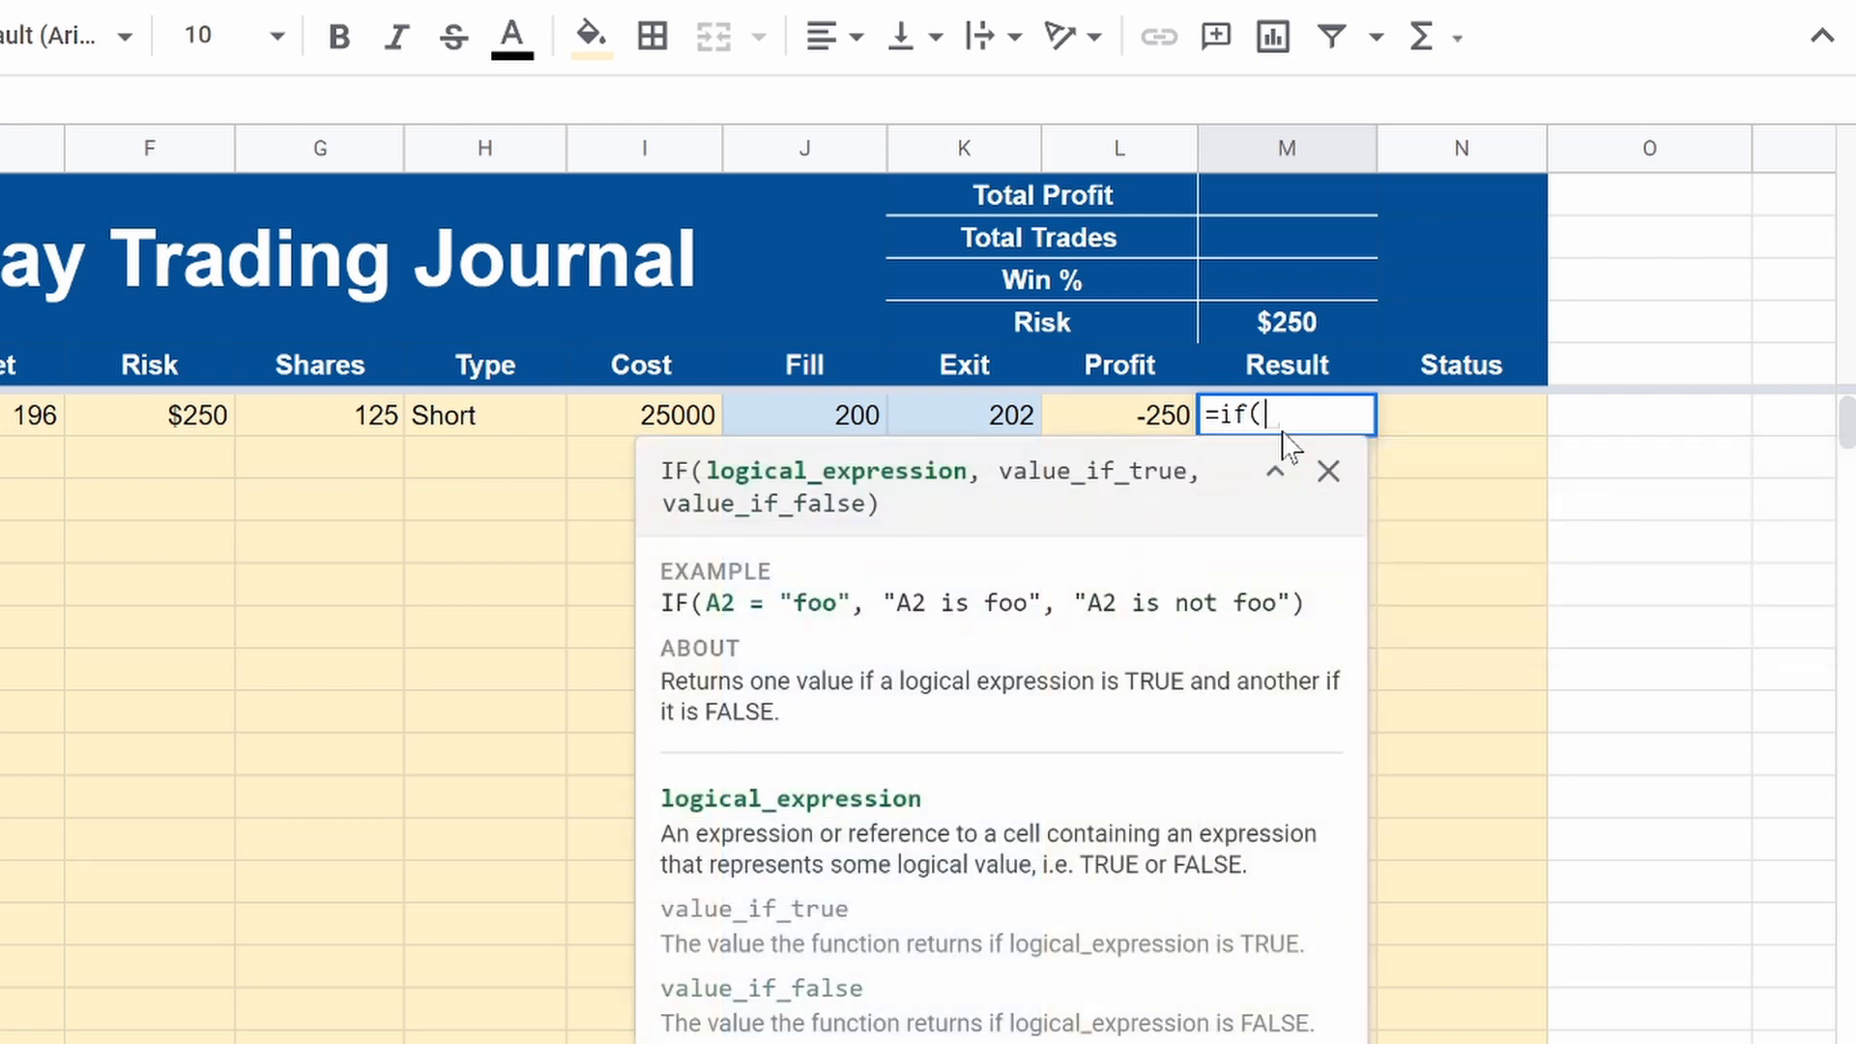
pyautogui.write('isblank')
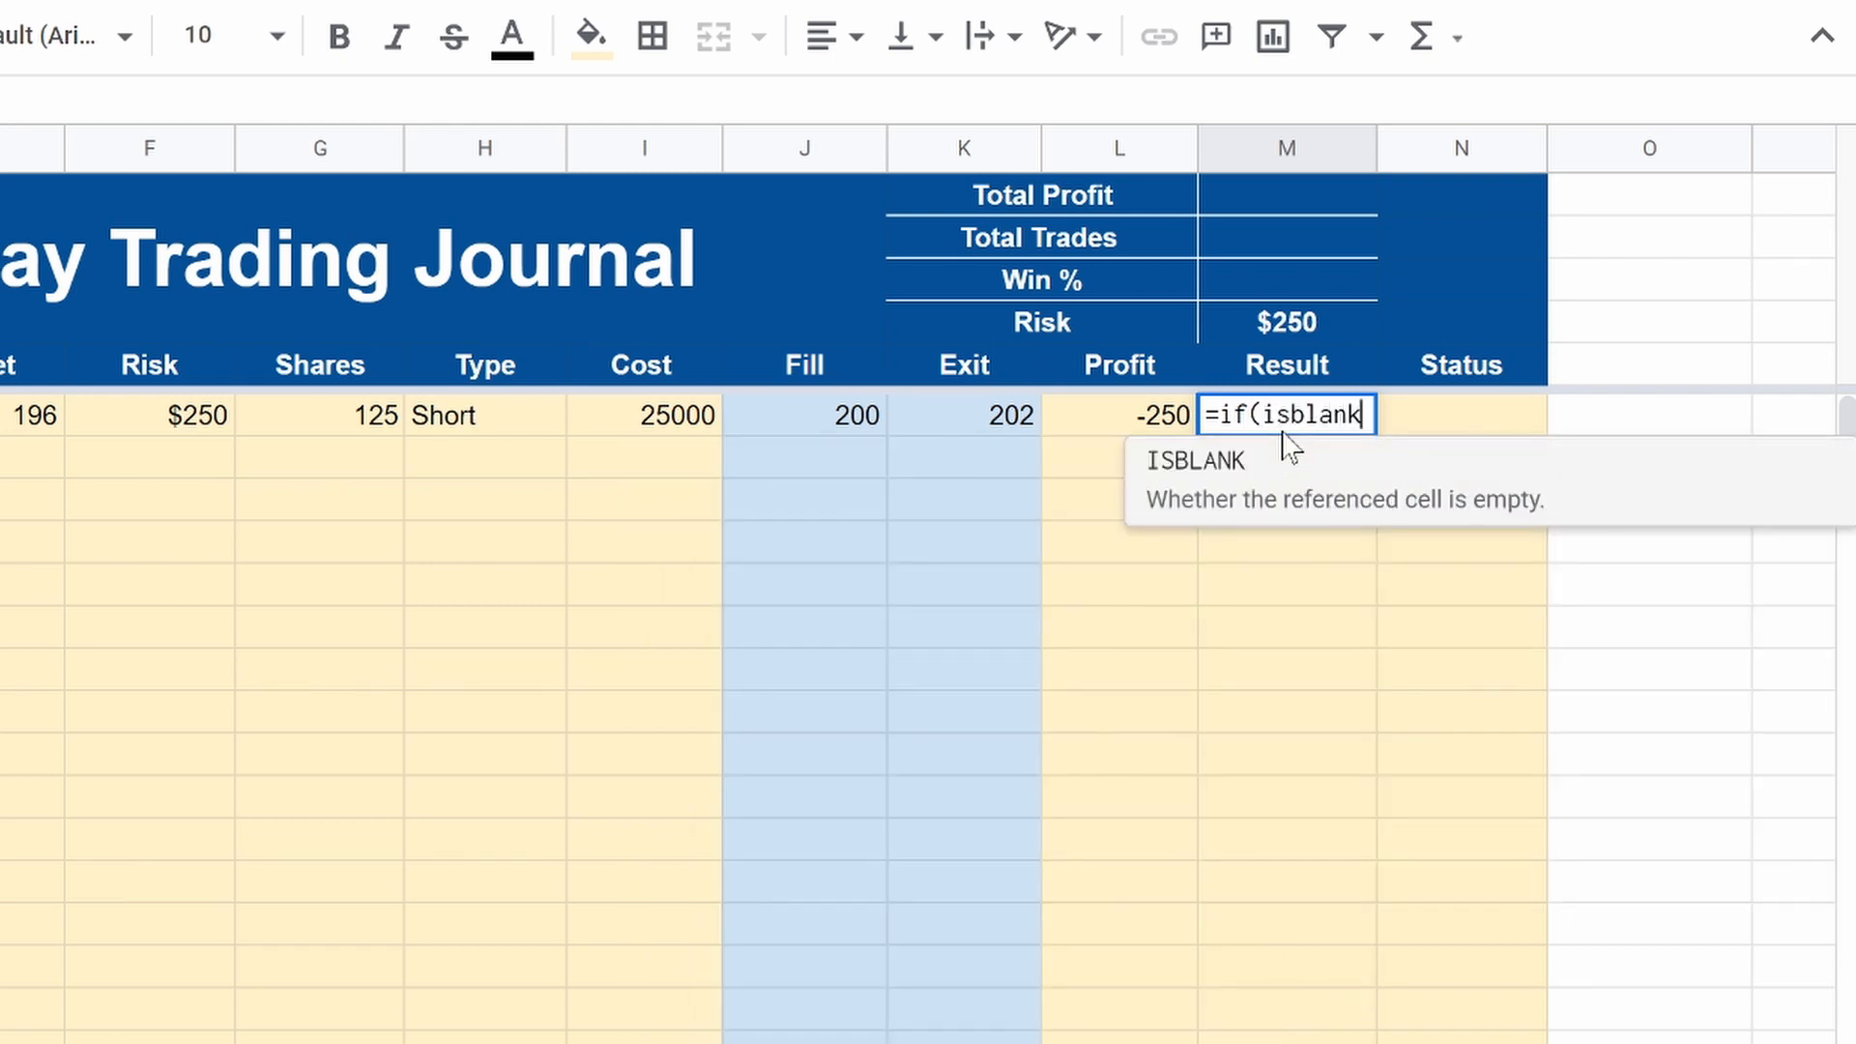
pyautogui.write('(')
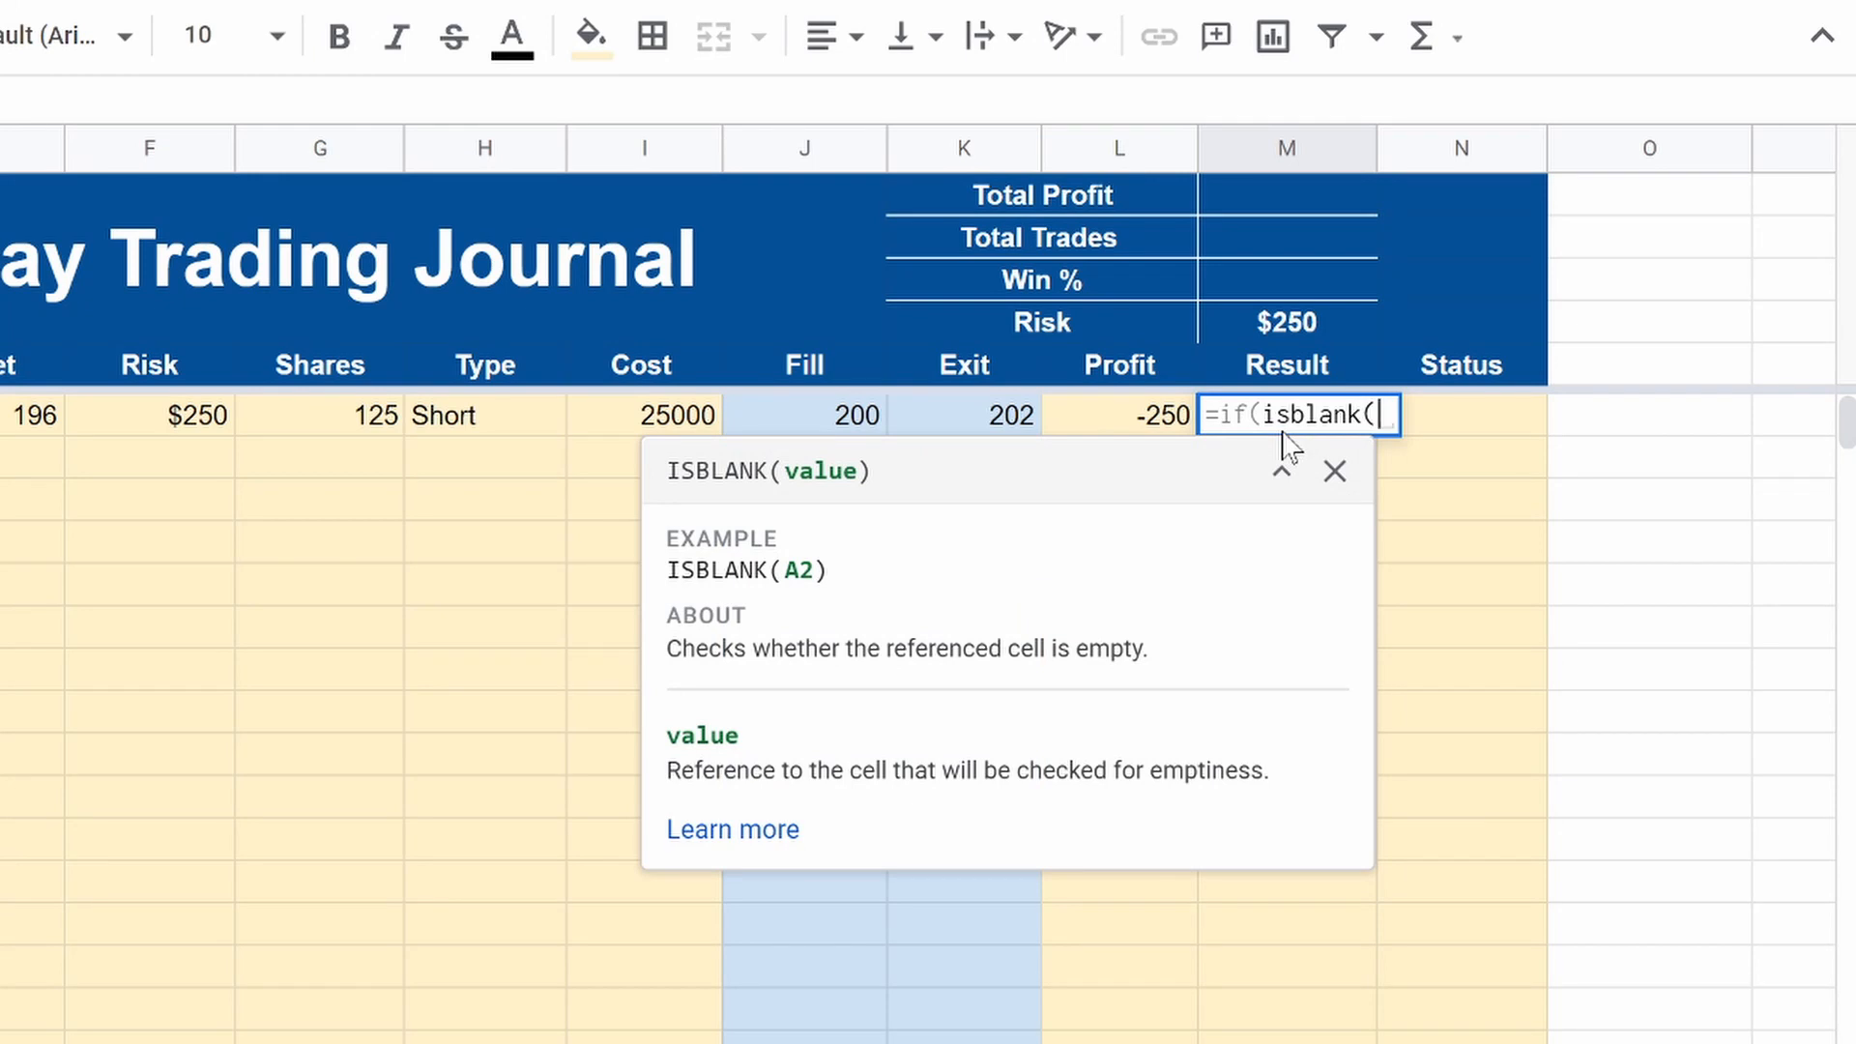
pyautogui.write('b6')
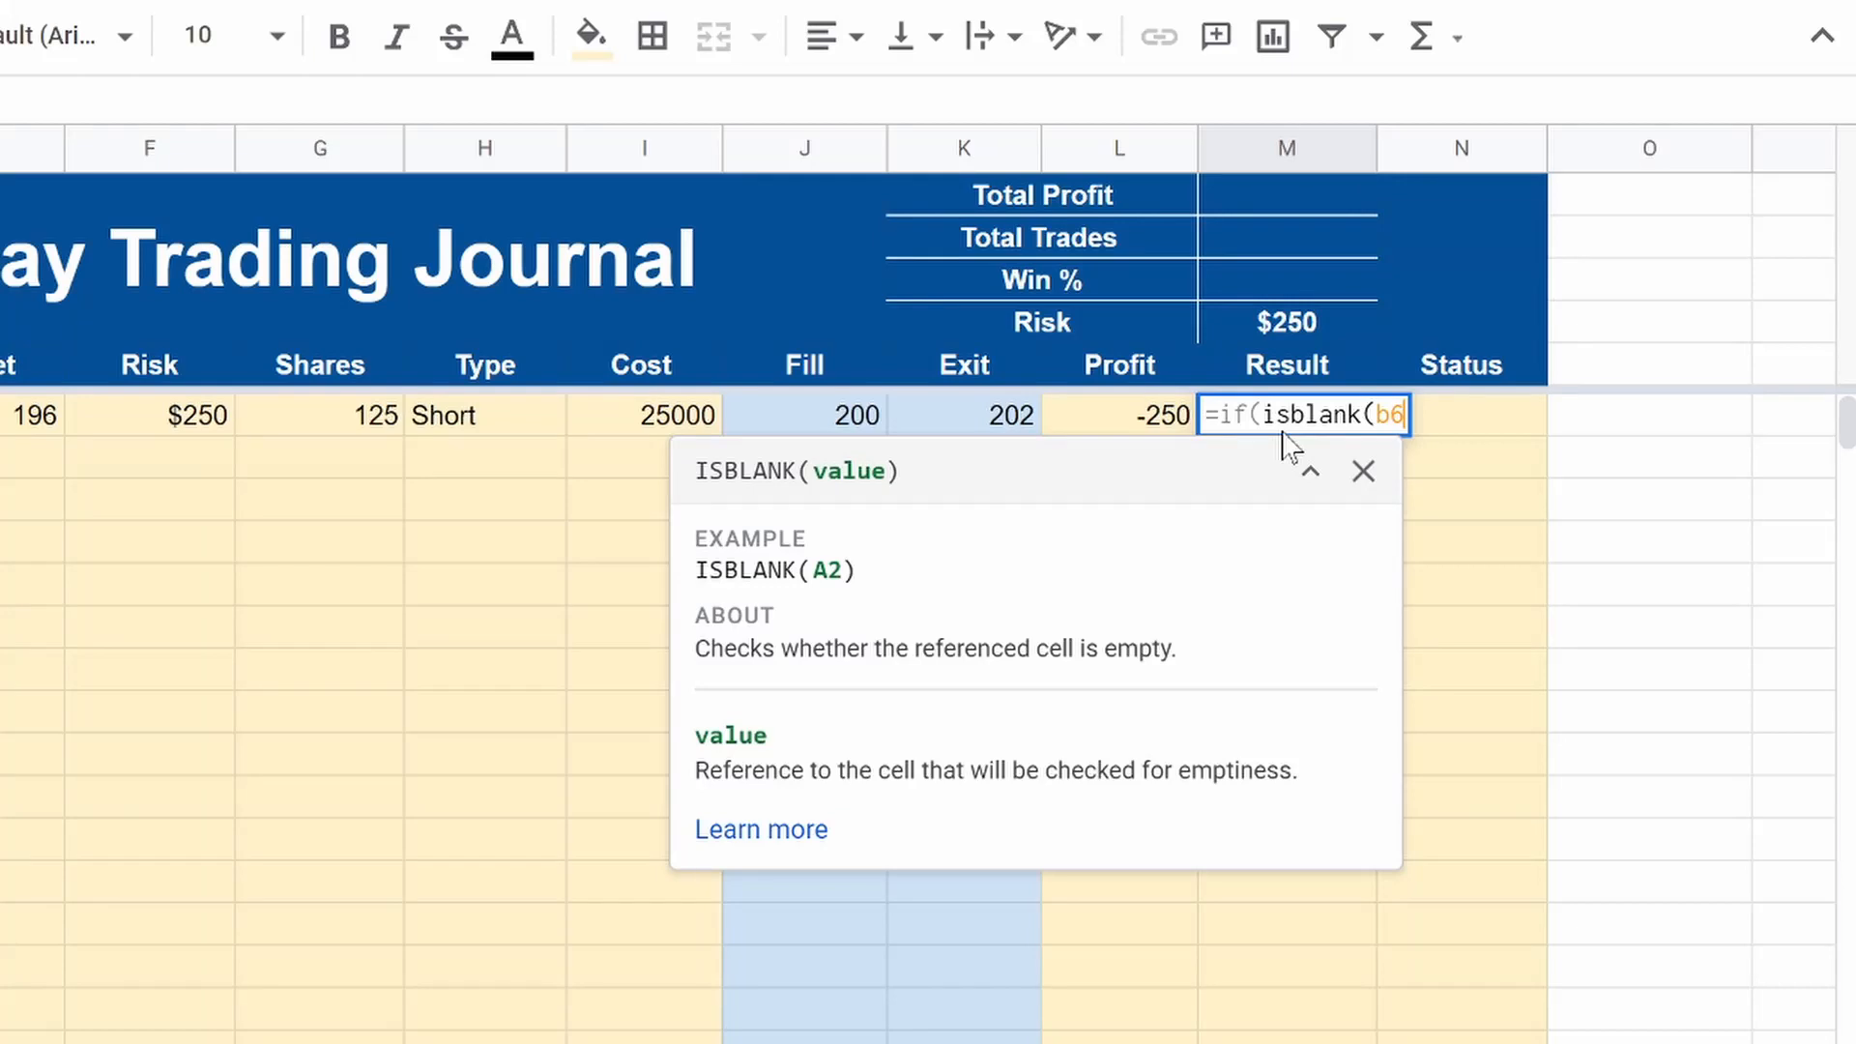
pyautogui.write('),""')
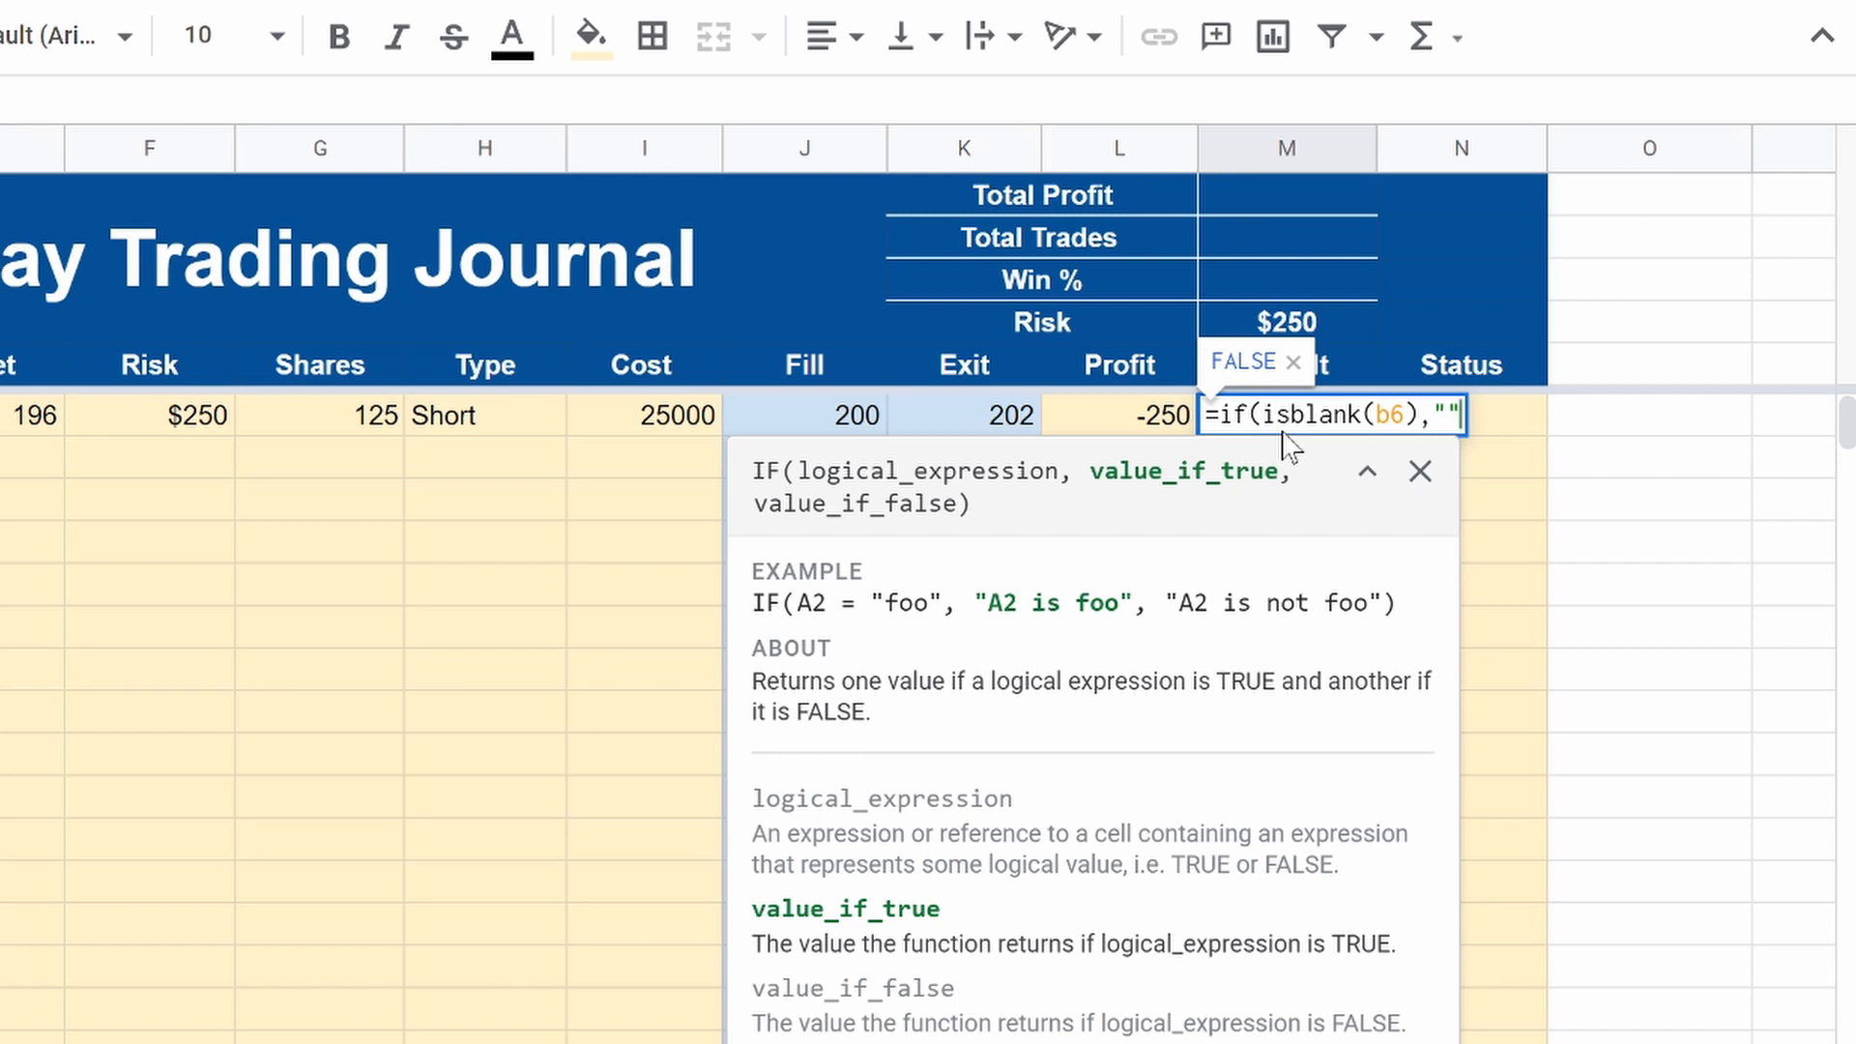
# Step: Continue the M6 Result formula with a nested if(isblank(k6),"OPEN" that returns OPEN when the Exit cell is blank
pyautogui.write(',if')
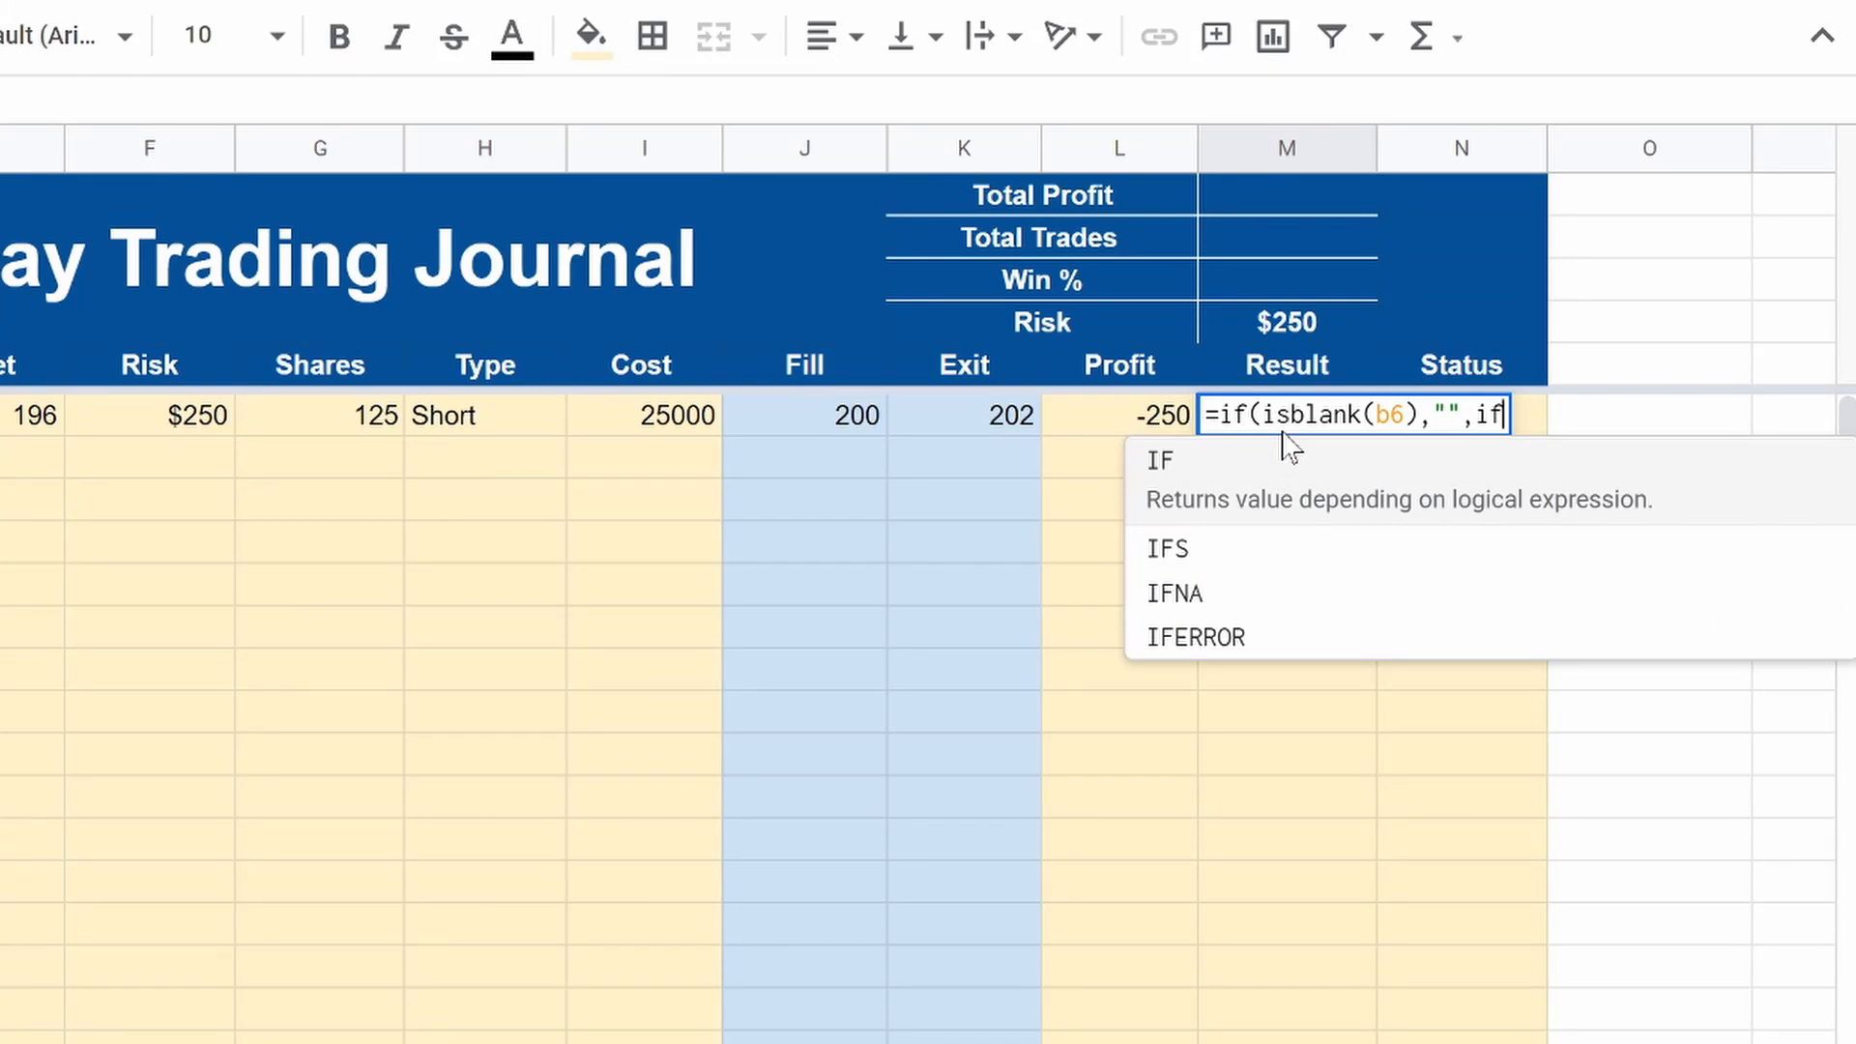
pyautogui.write('(')
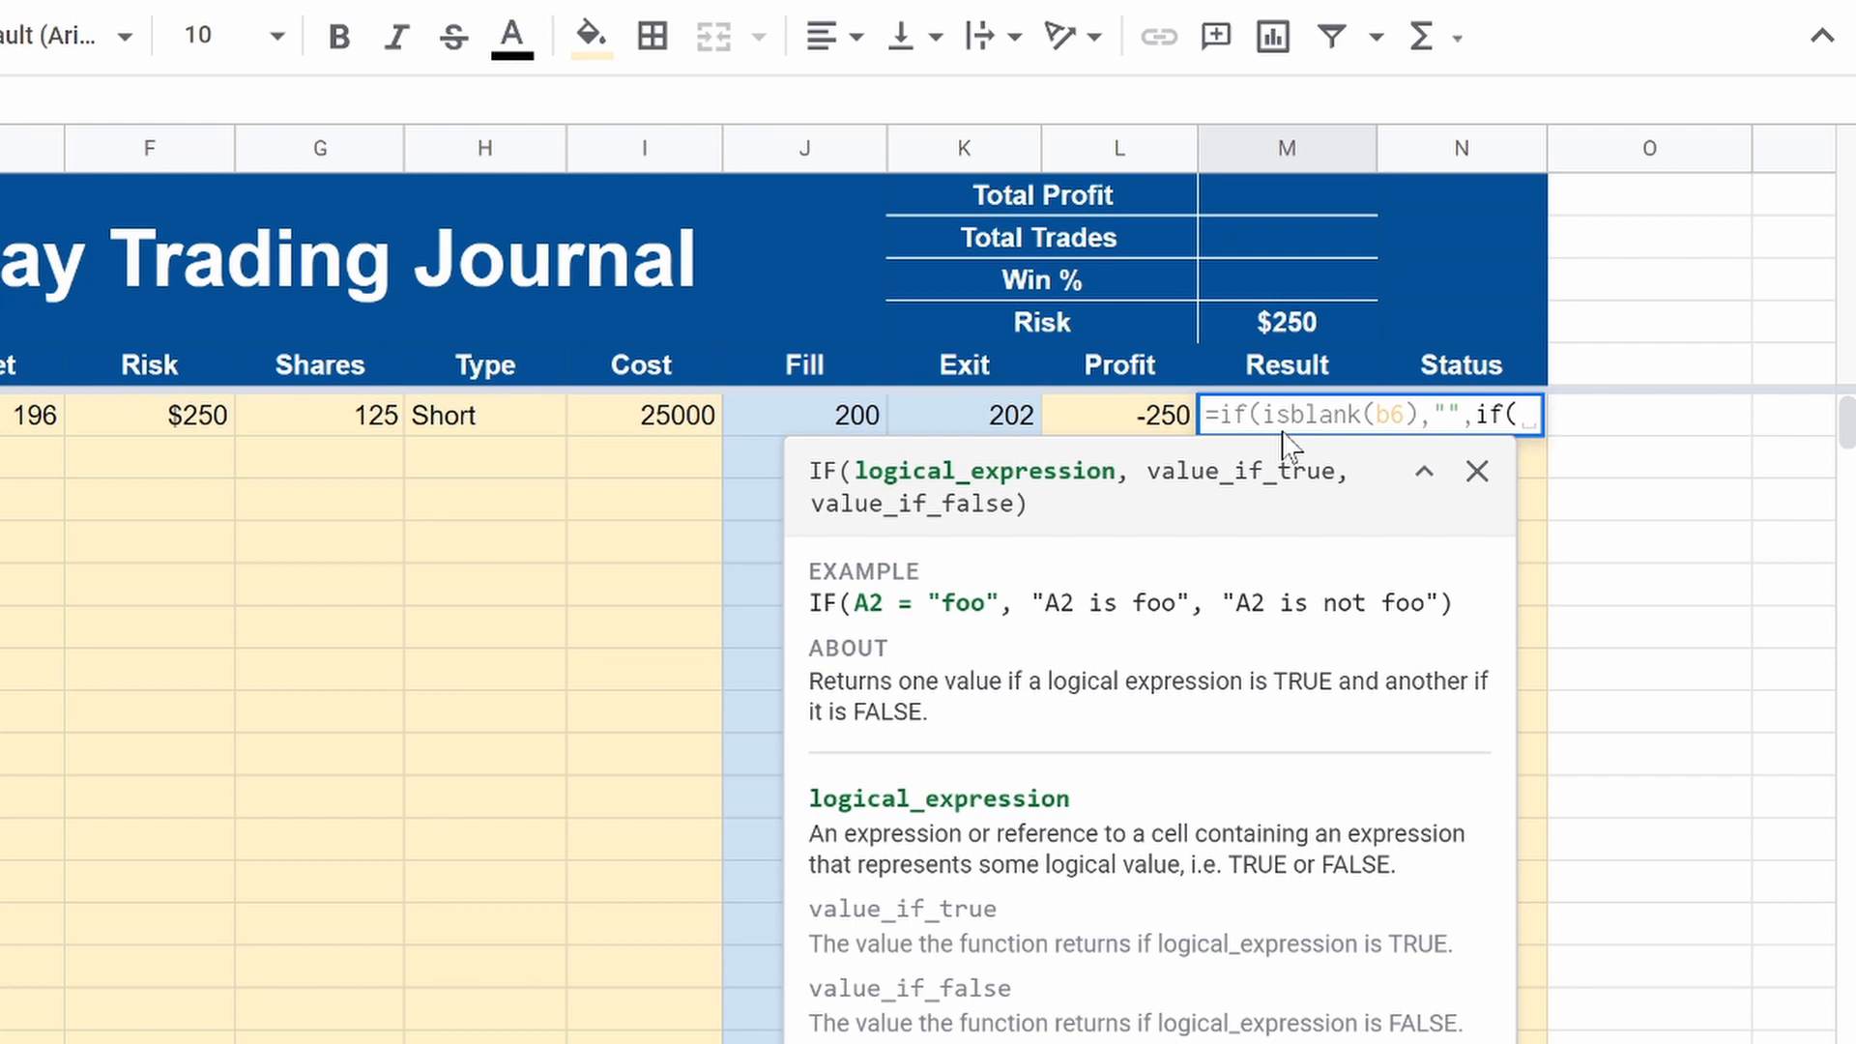
pyautogui.write('isblank(')
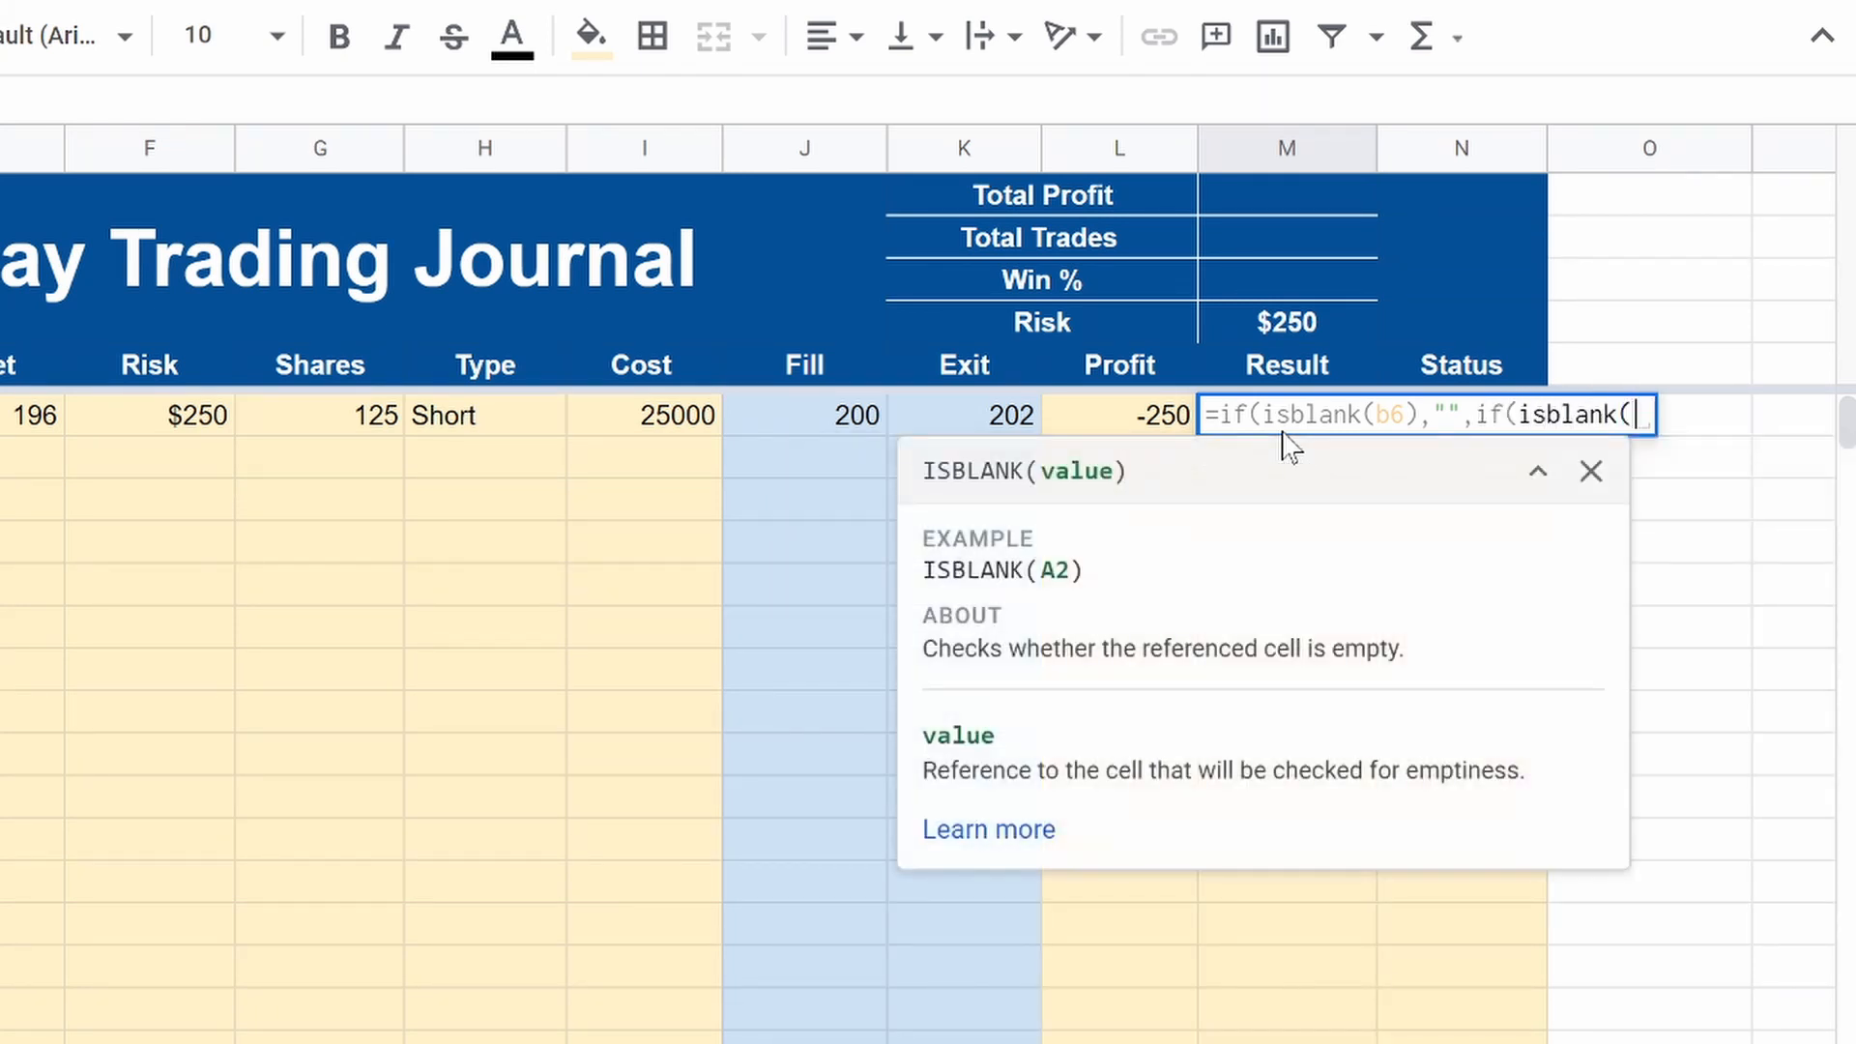
pyautogui.write('k')
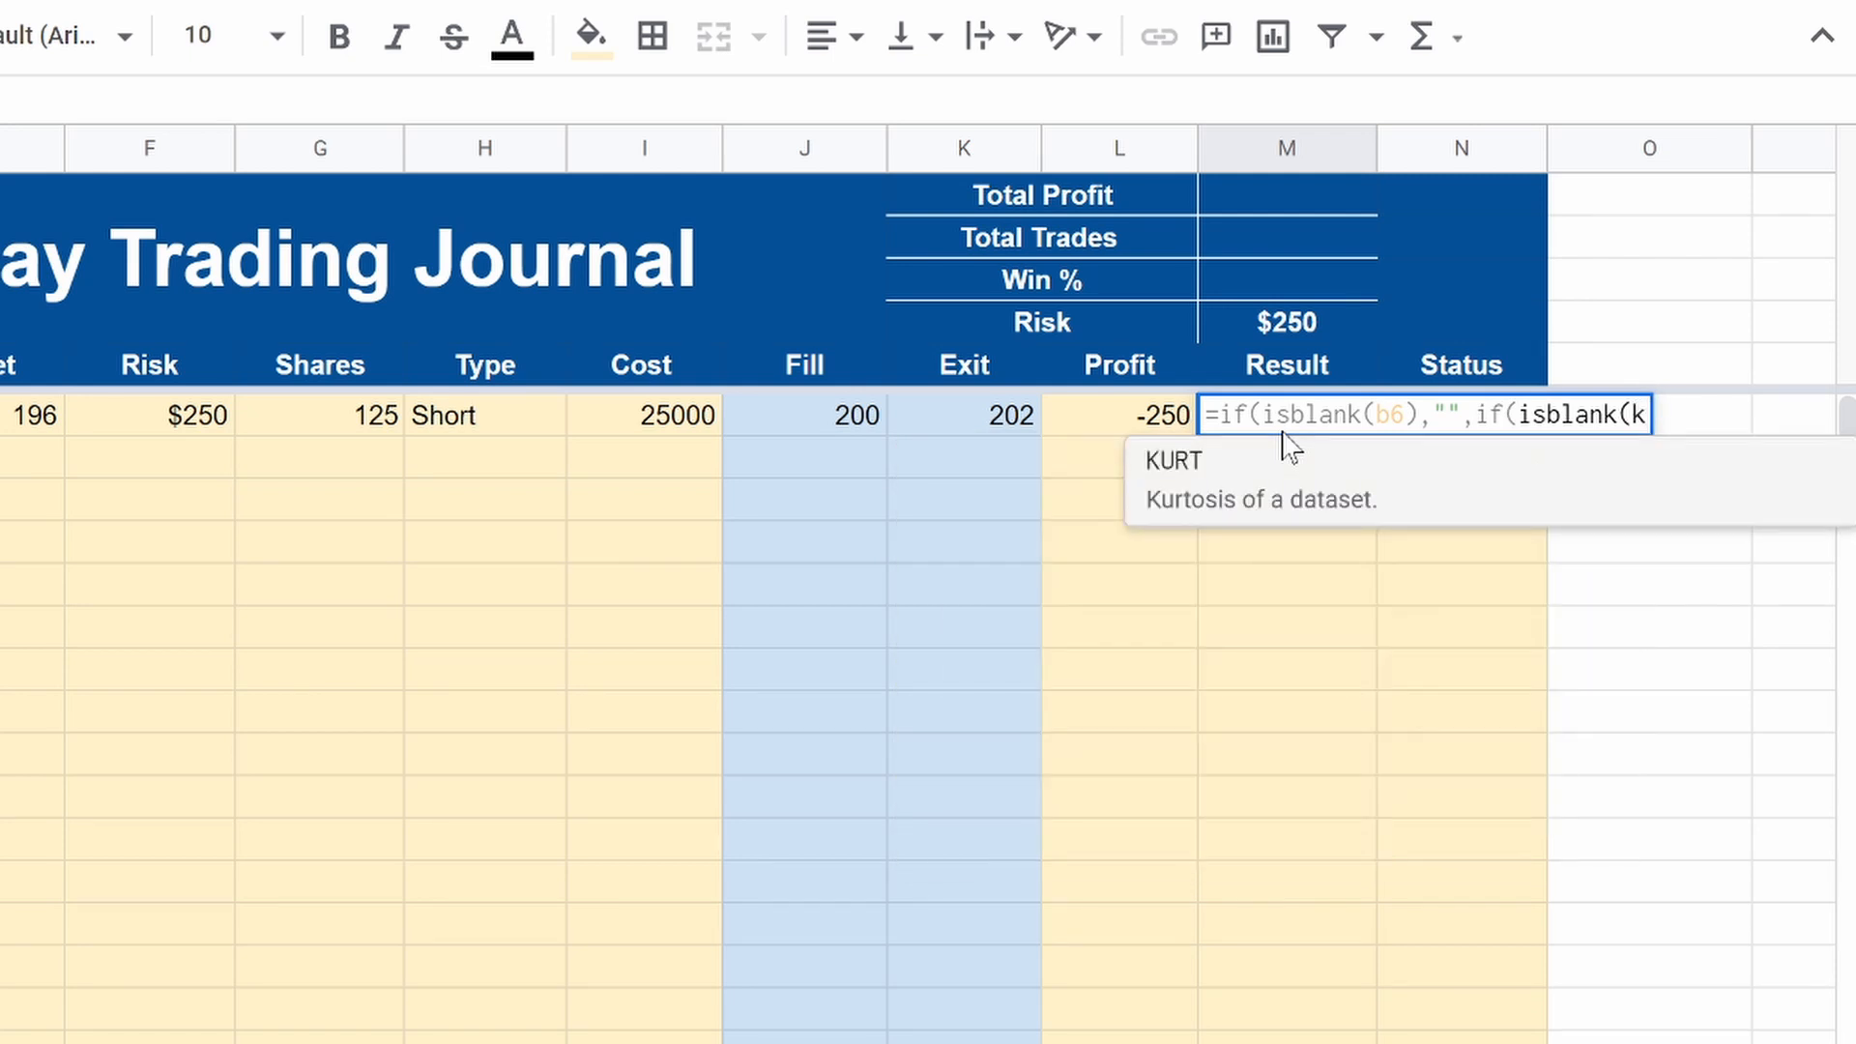
pyautogui.write('6),')
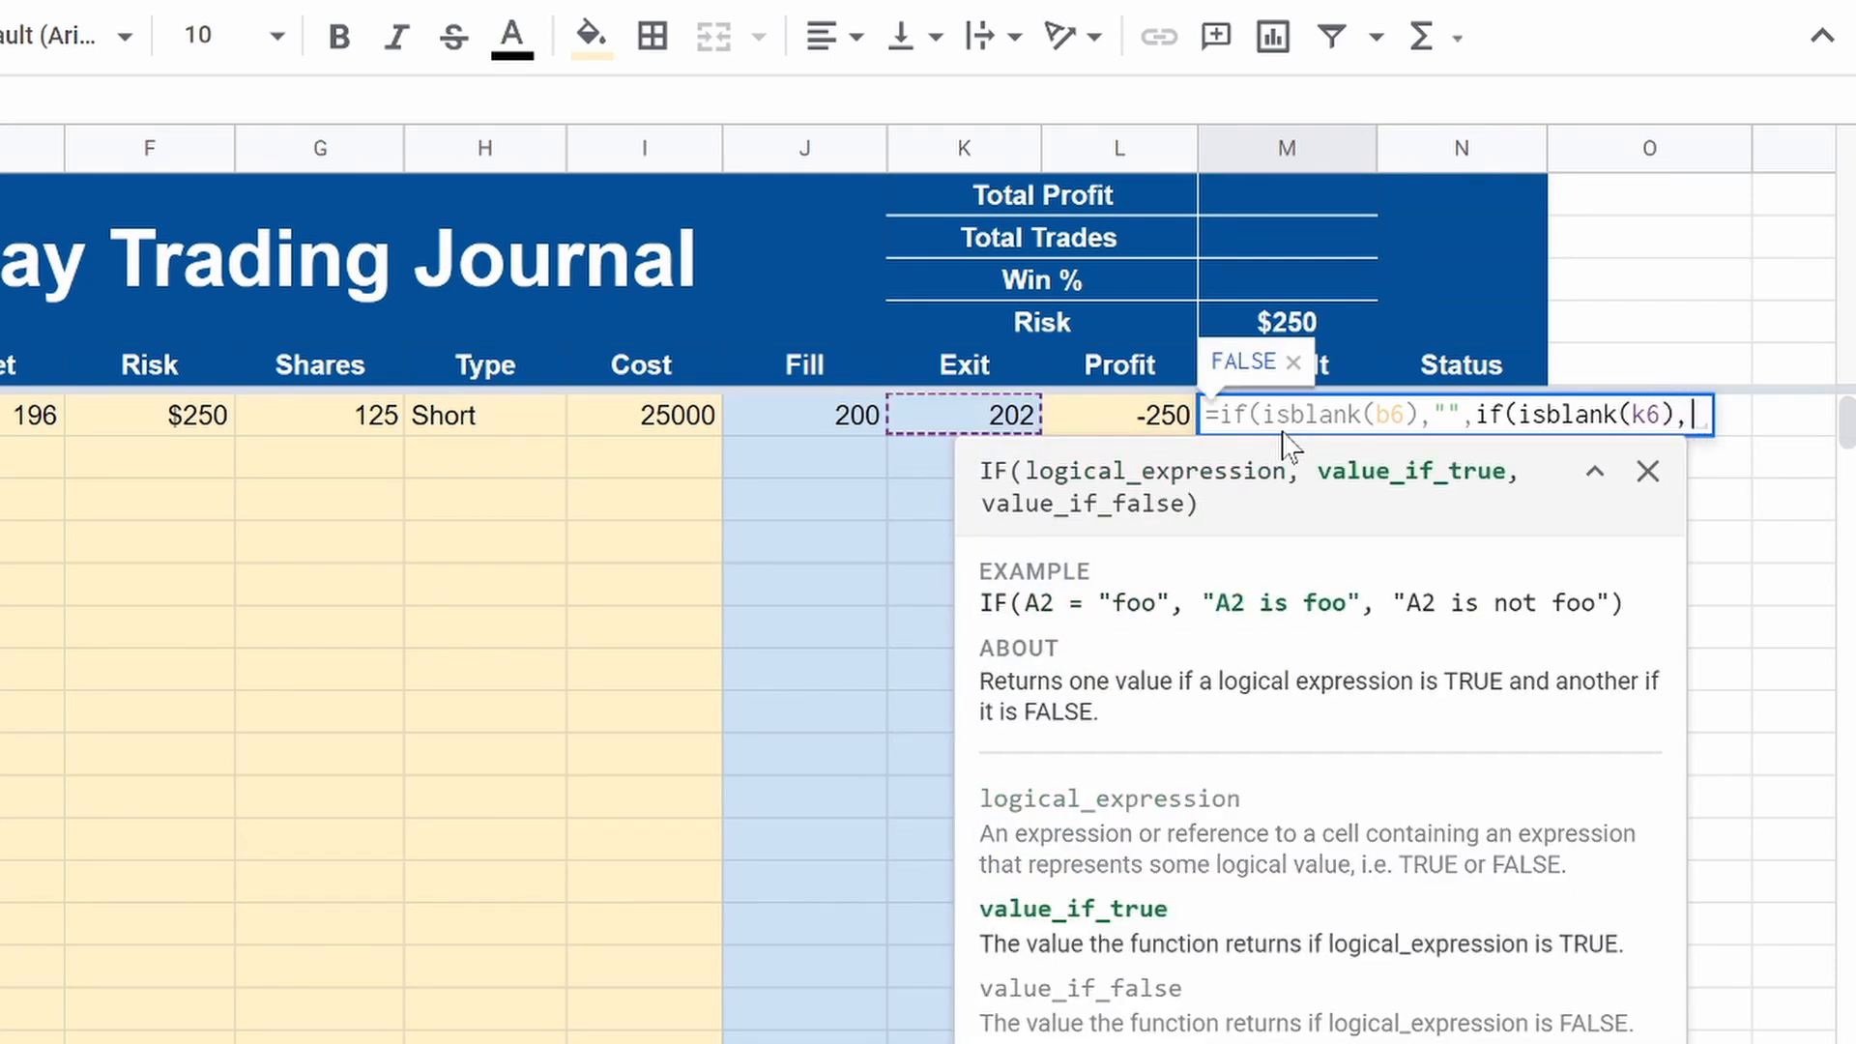
pyautogui.write('"d')
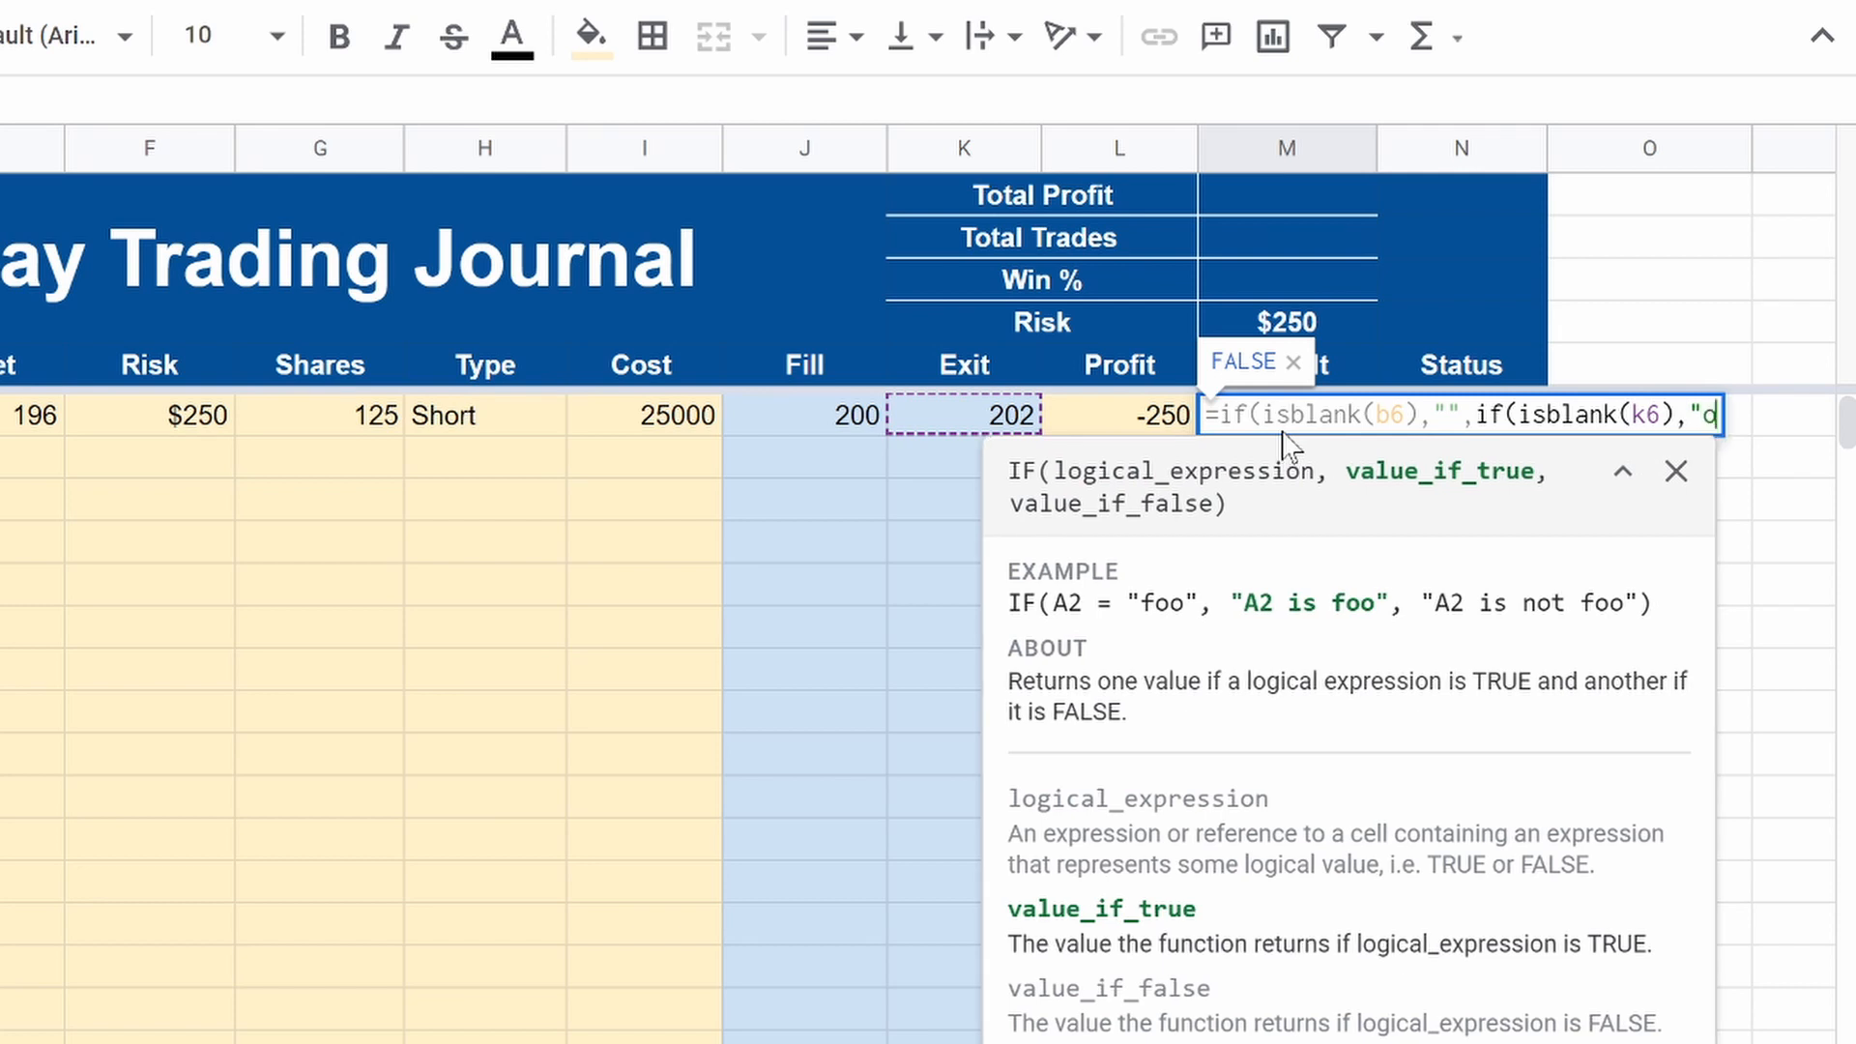
pyautogui.press('BackSpace')
pyautogui.write('OPEN')
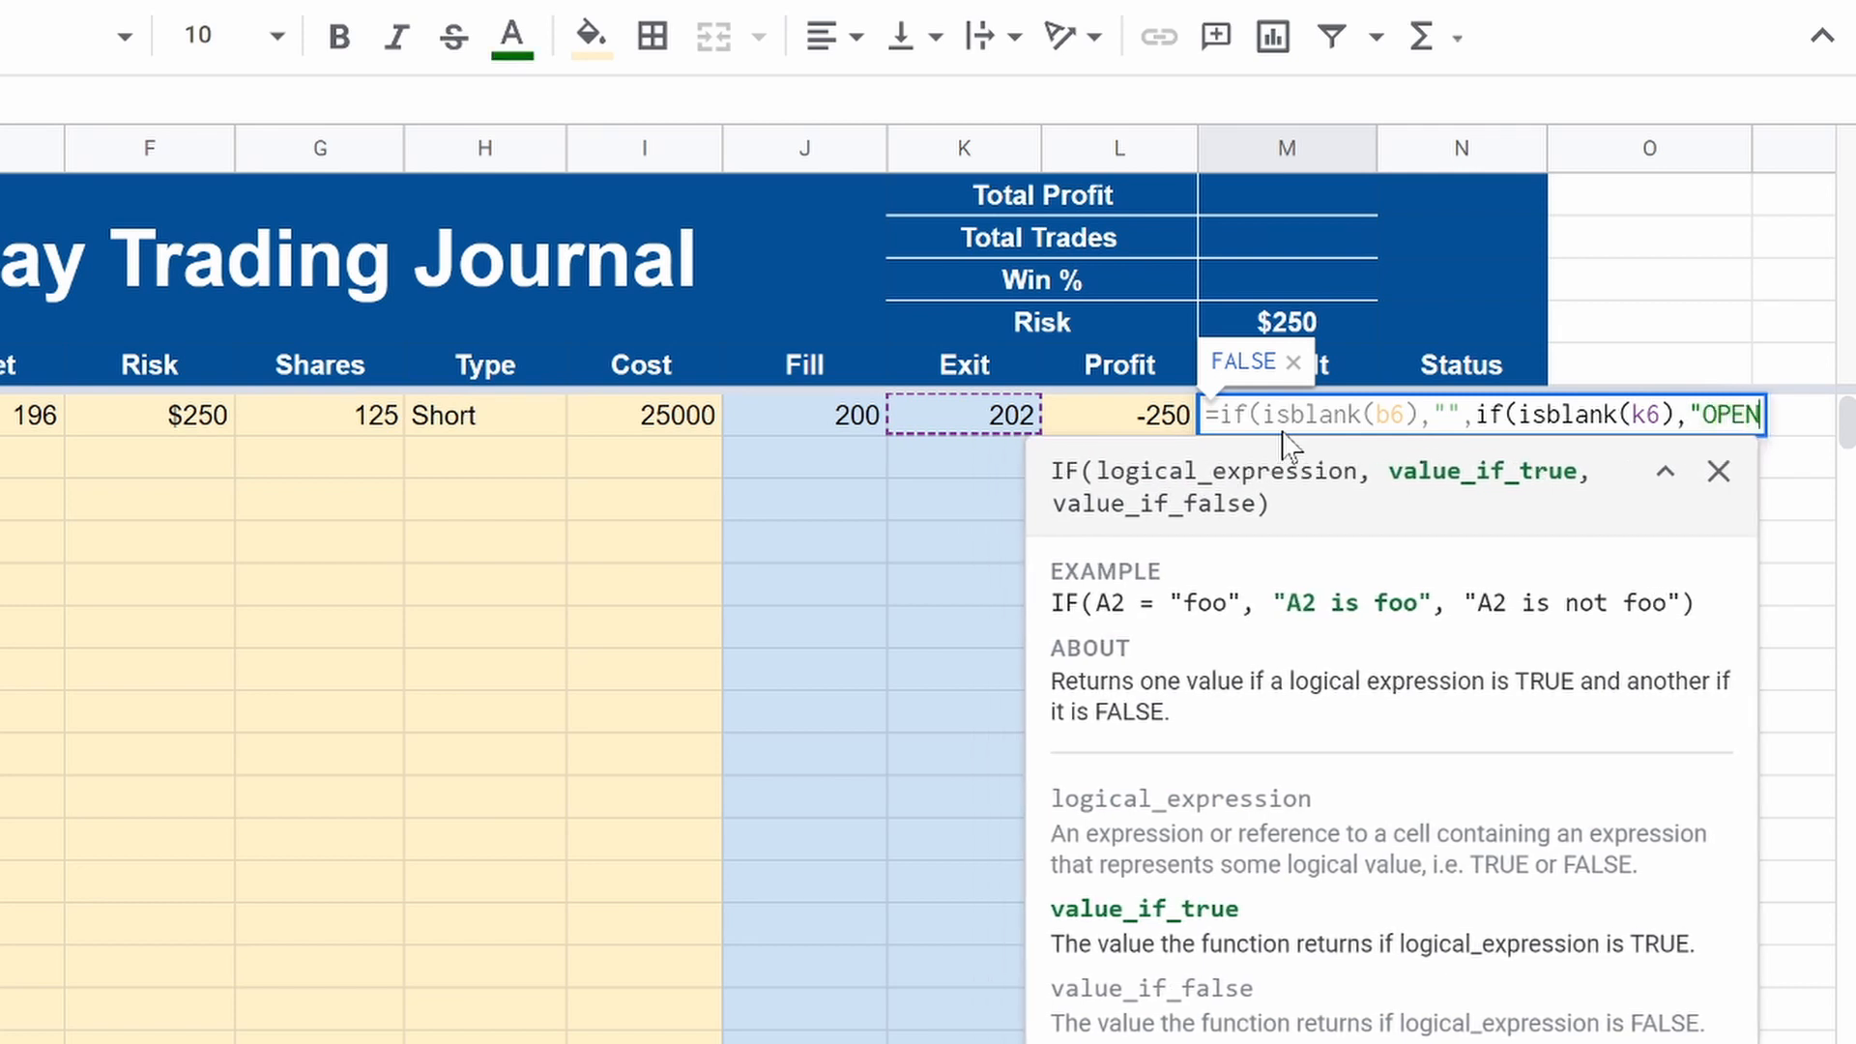
pyautogui.write('"')
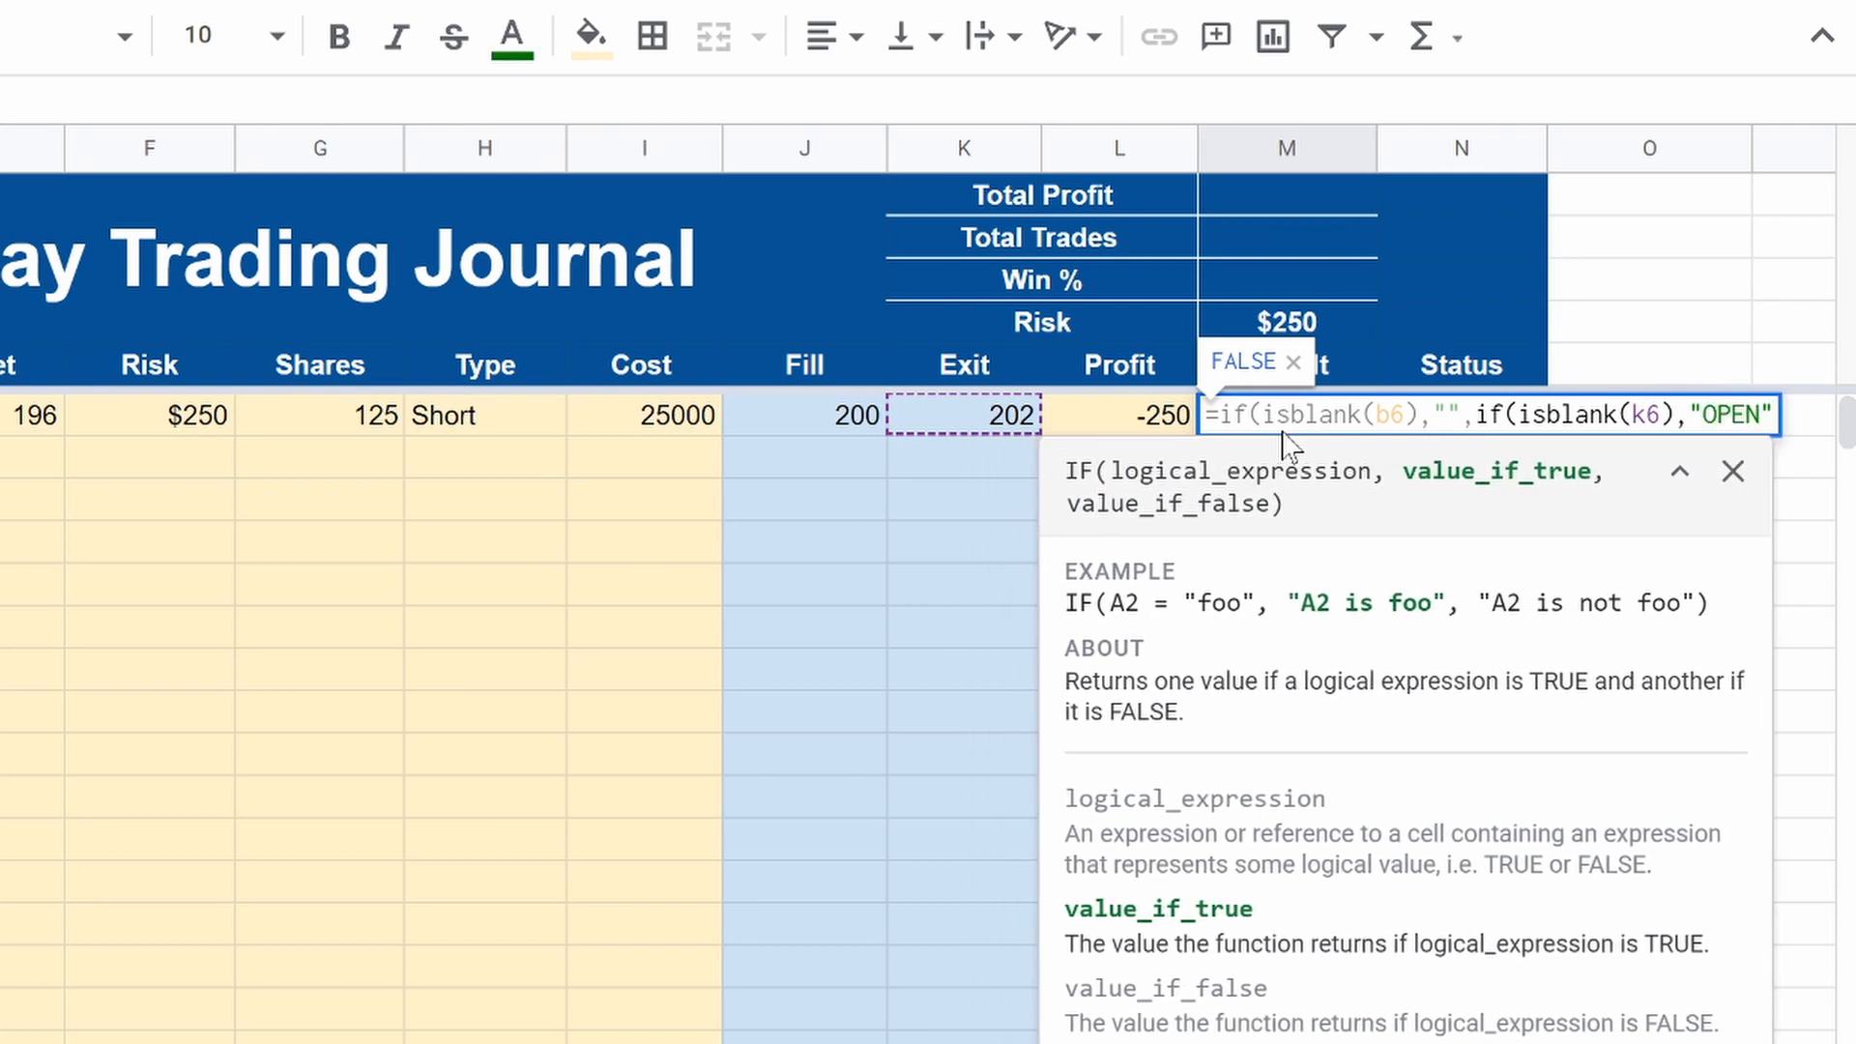
# Step: Add if(l6>0,"W","L") as the false value, close all three IFs and commit the Result formula in M6
pyautogui.write(',if')
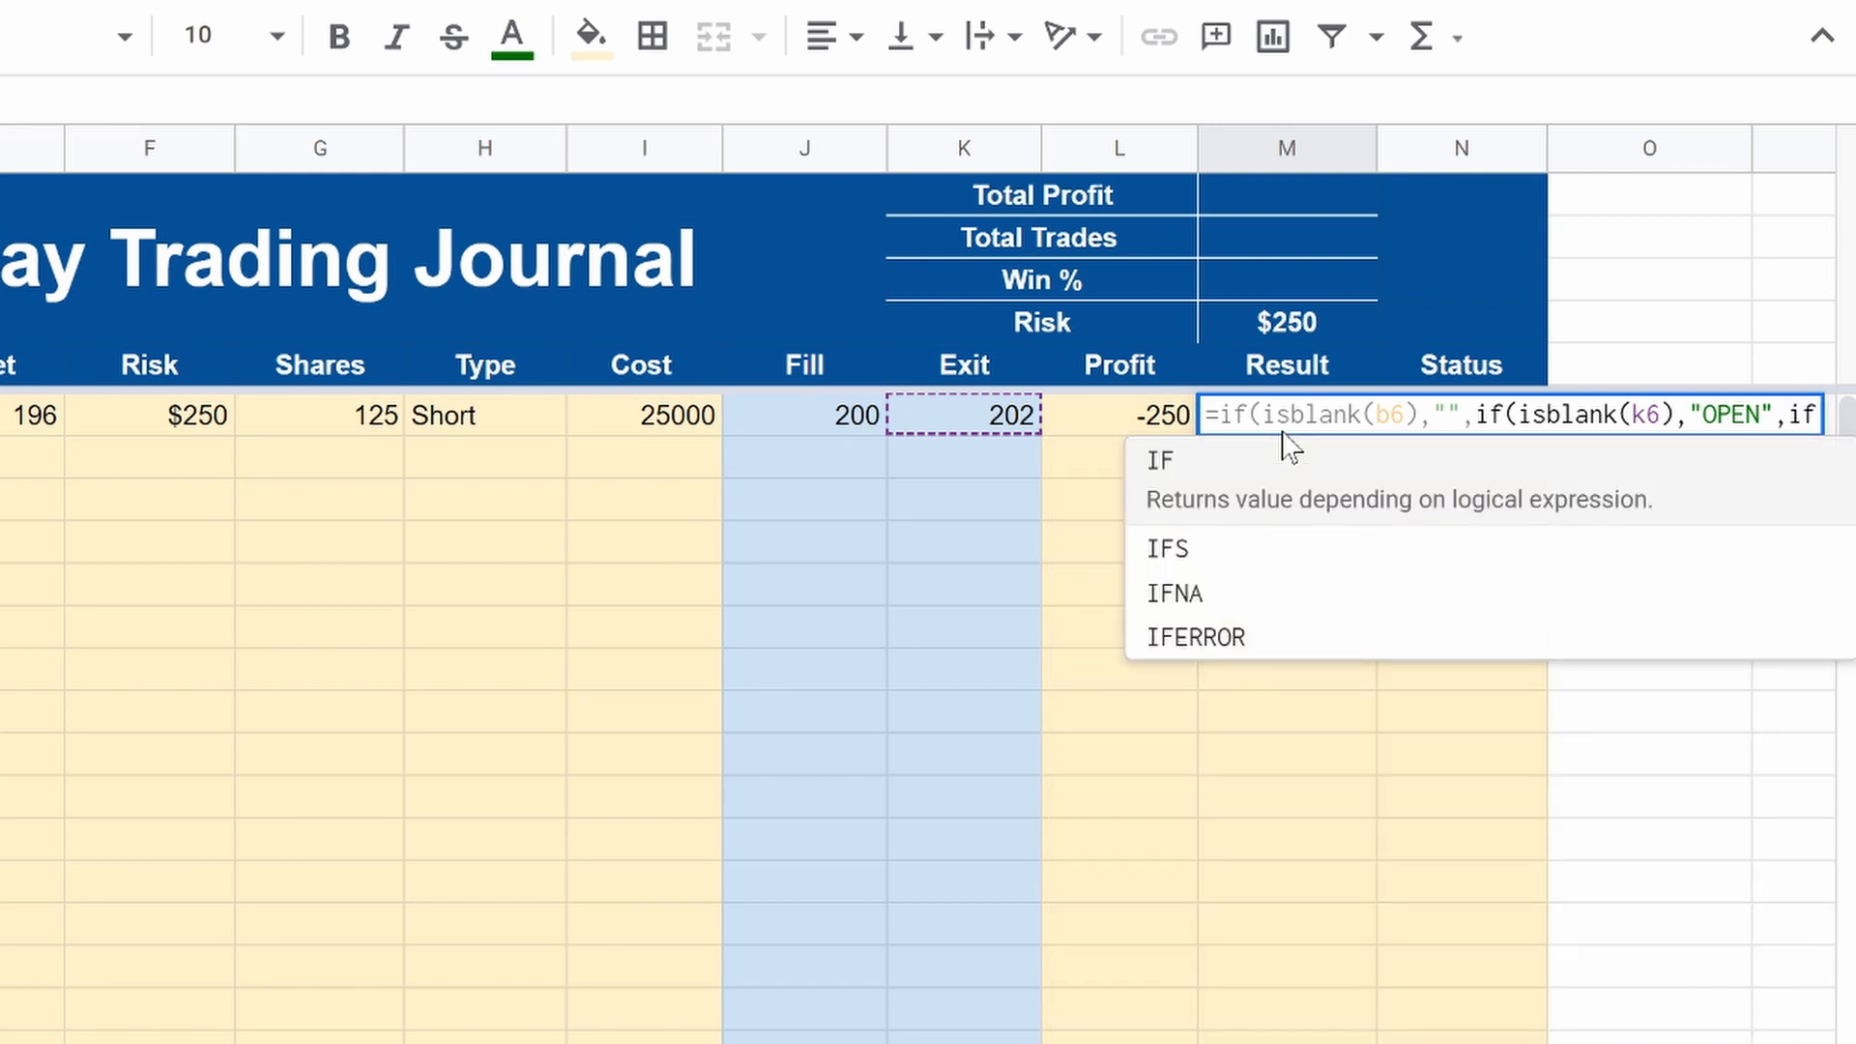
pyautogui.write('(l')
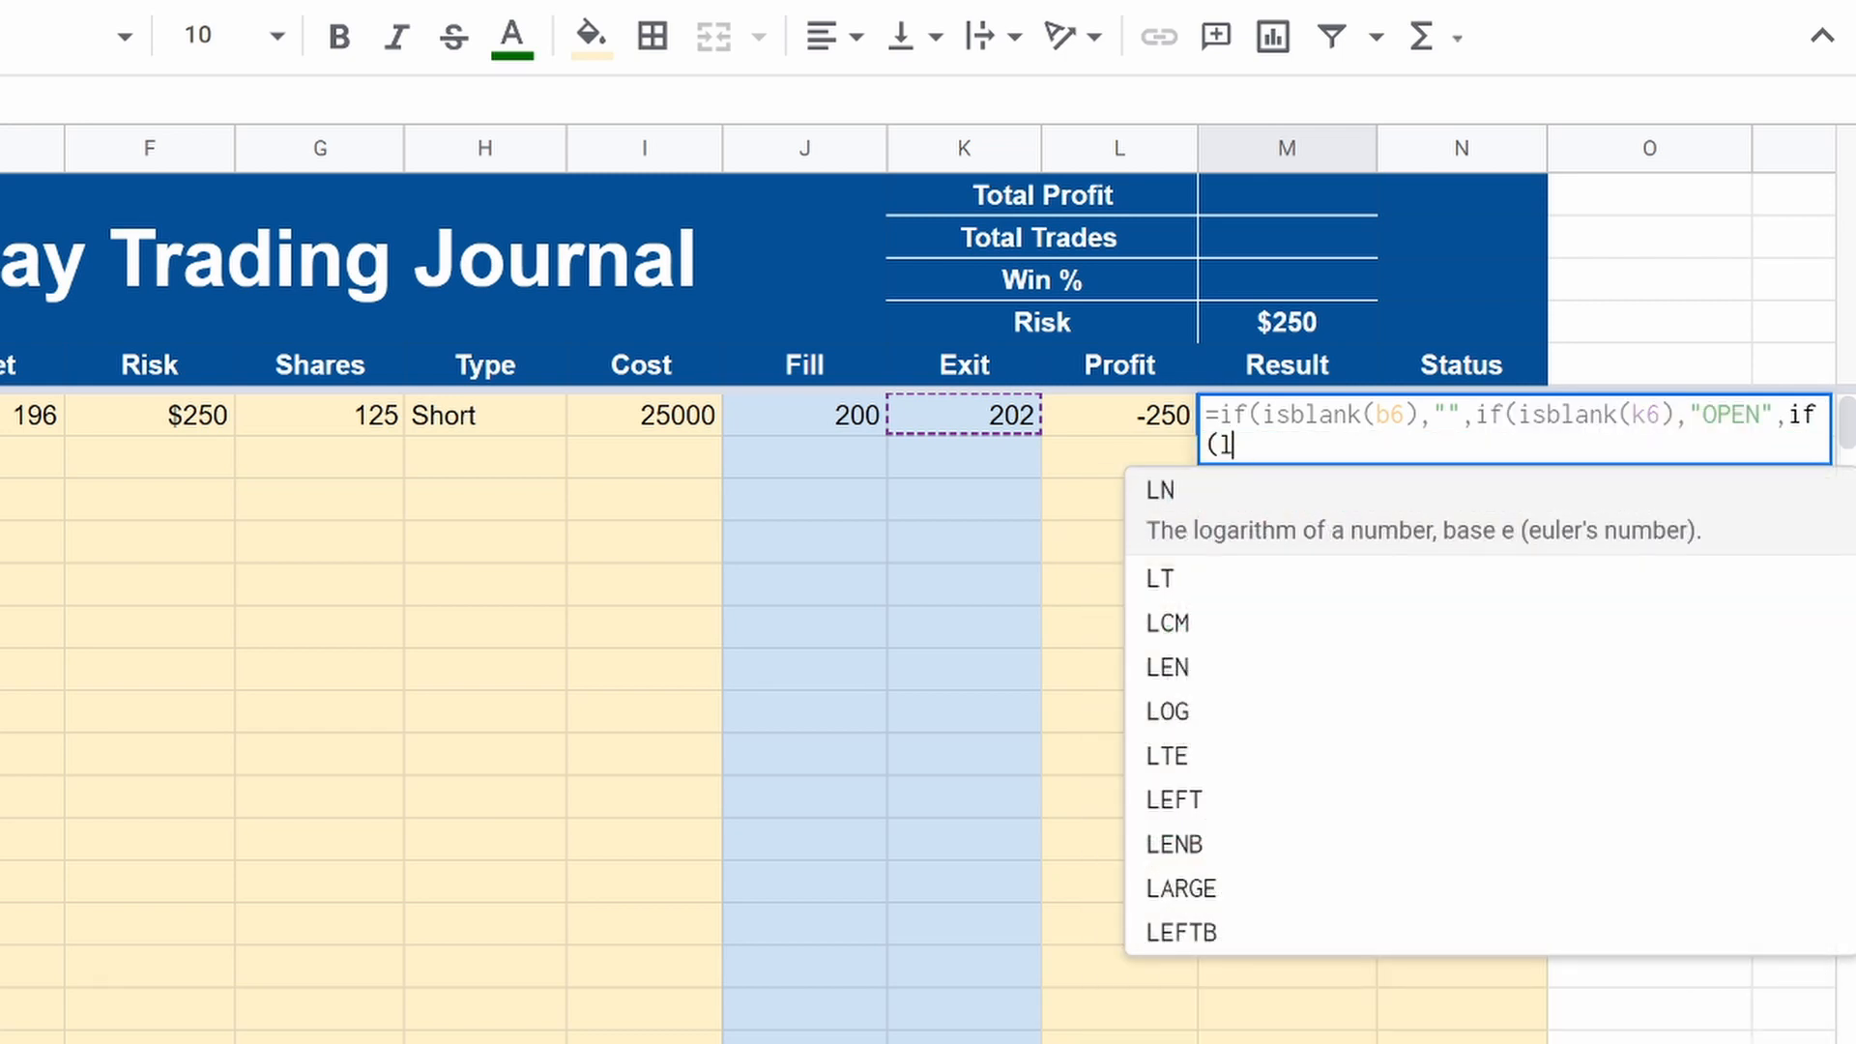
pyautogui.write('6')
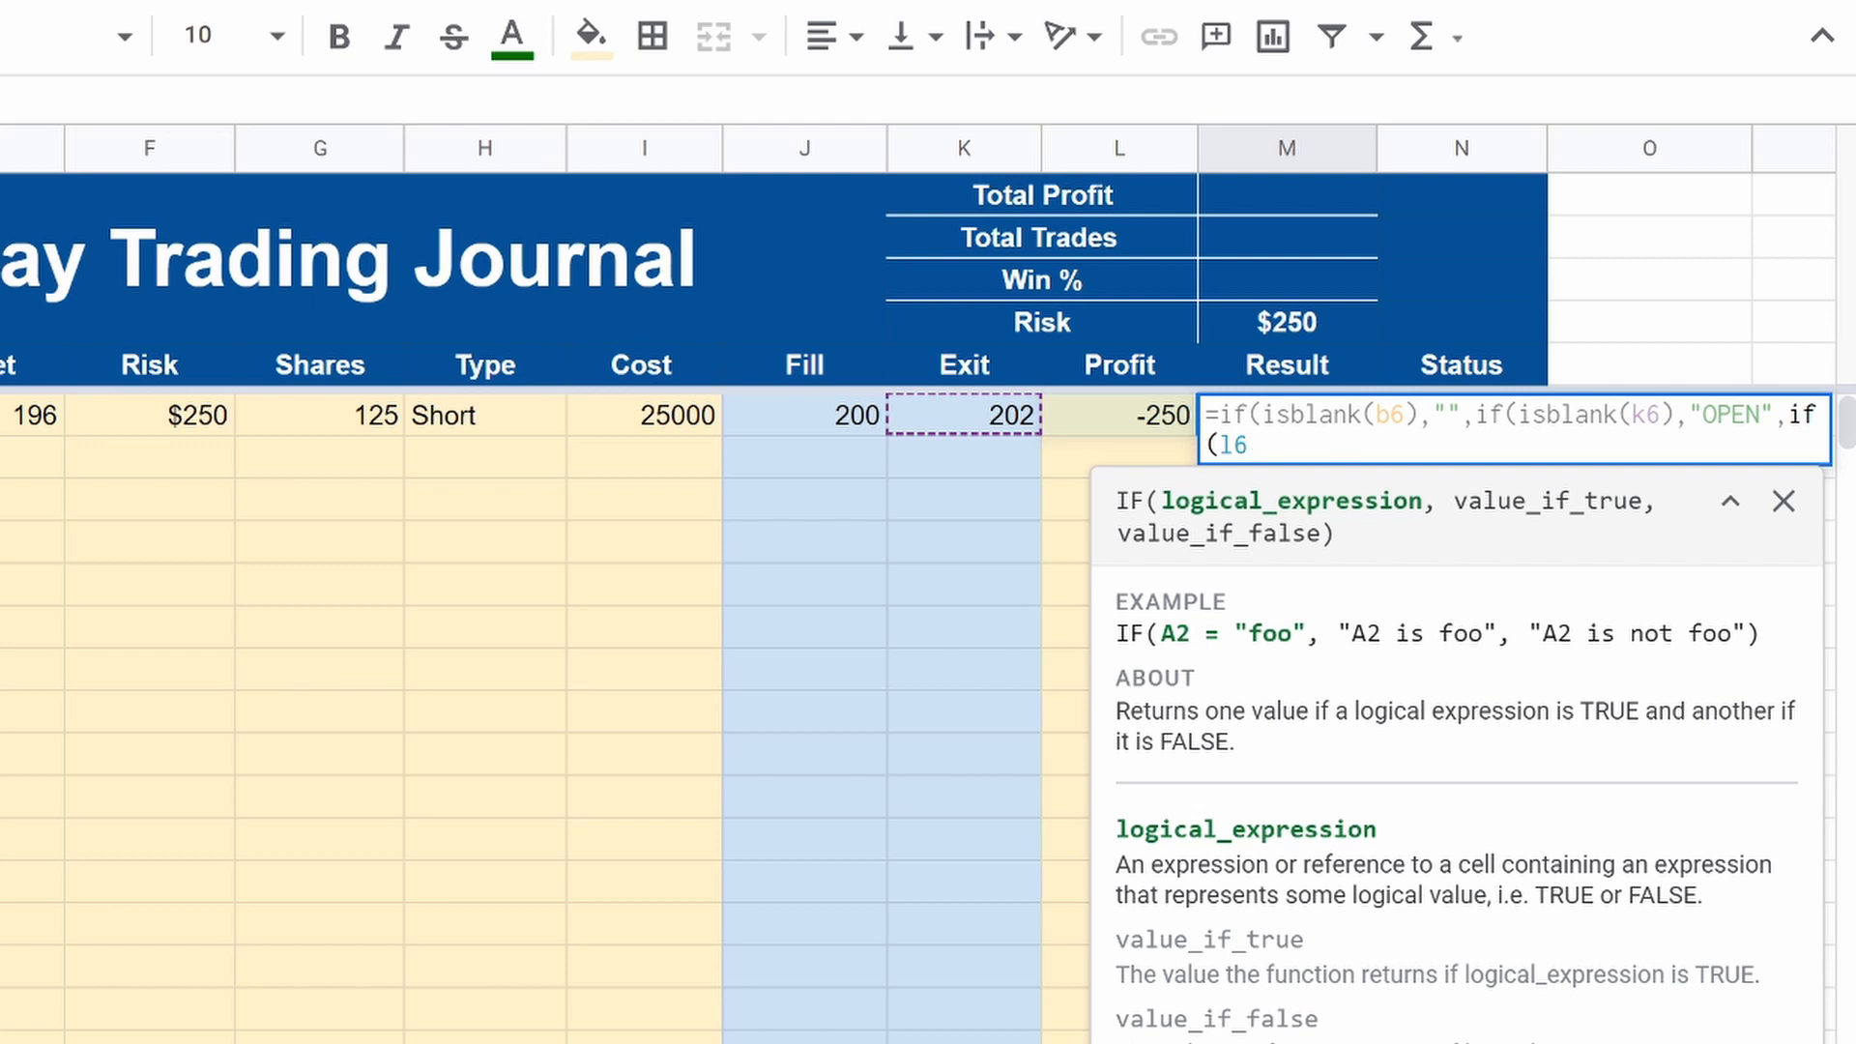
pyautogui.write('>0')
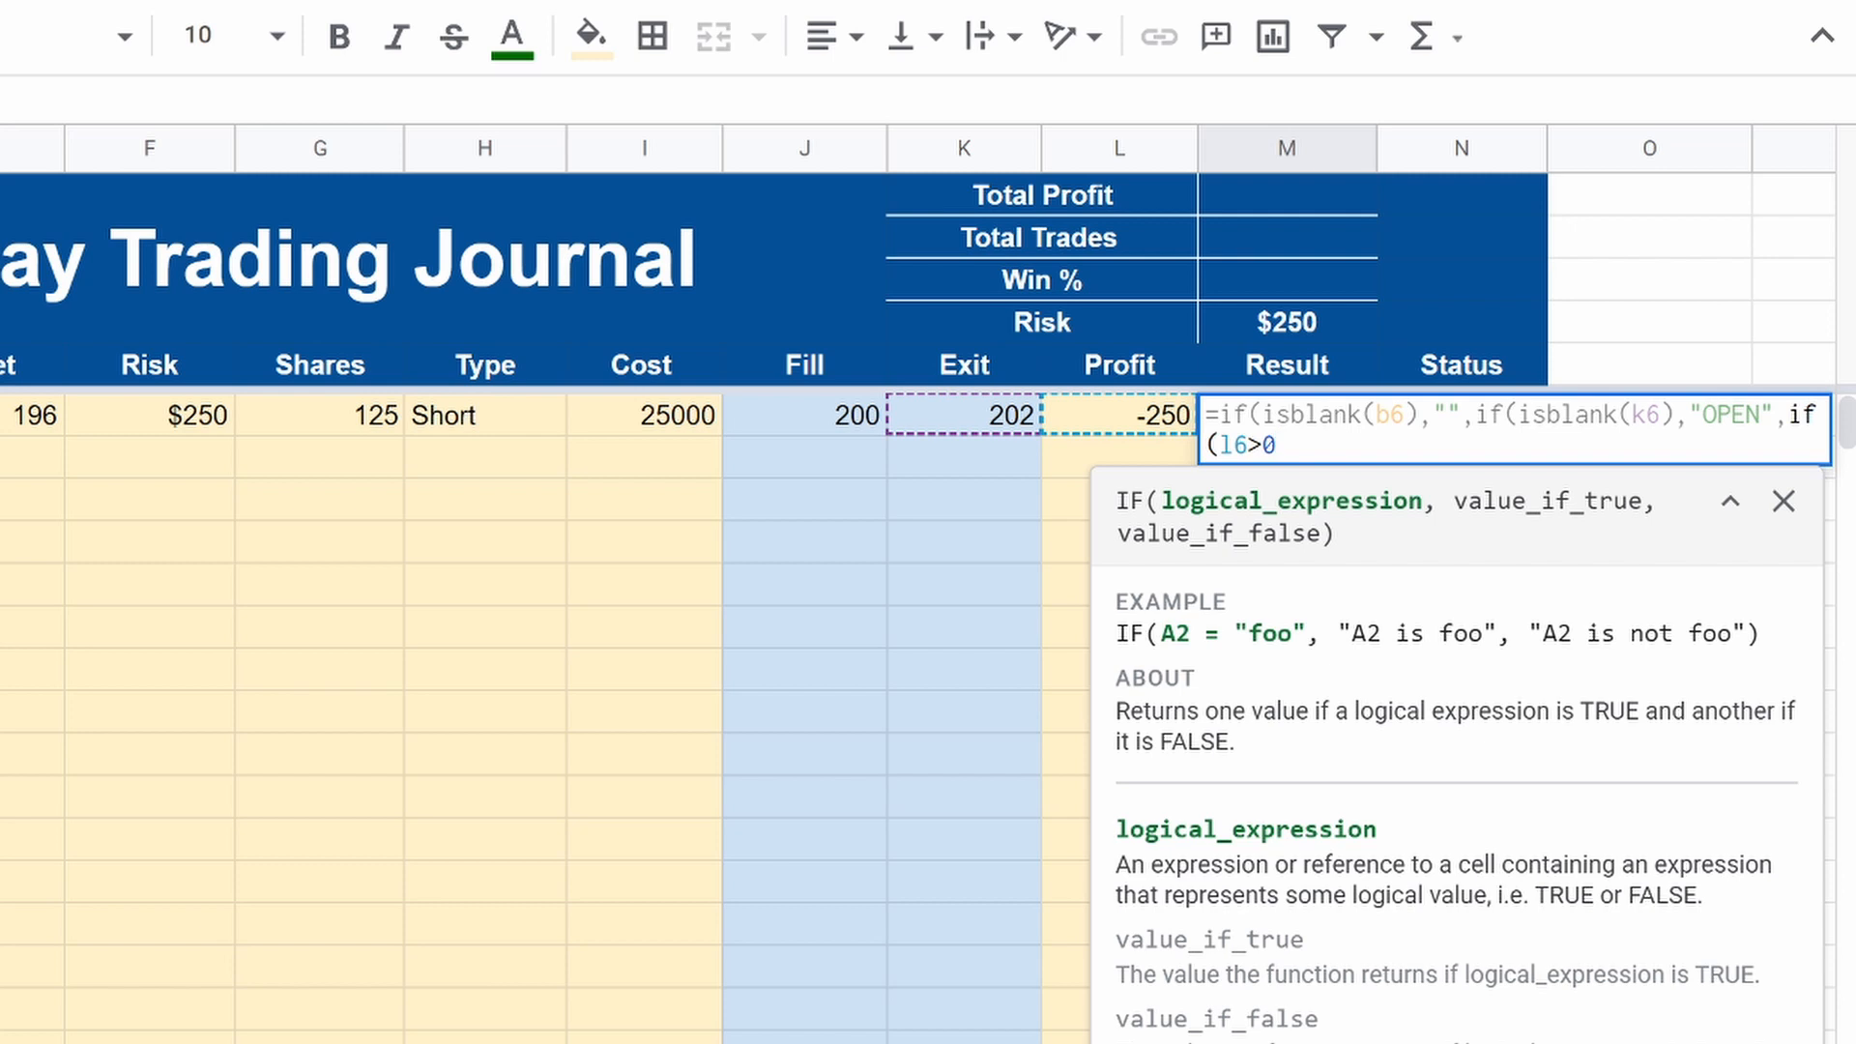
pyautogui.write(',"')
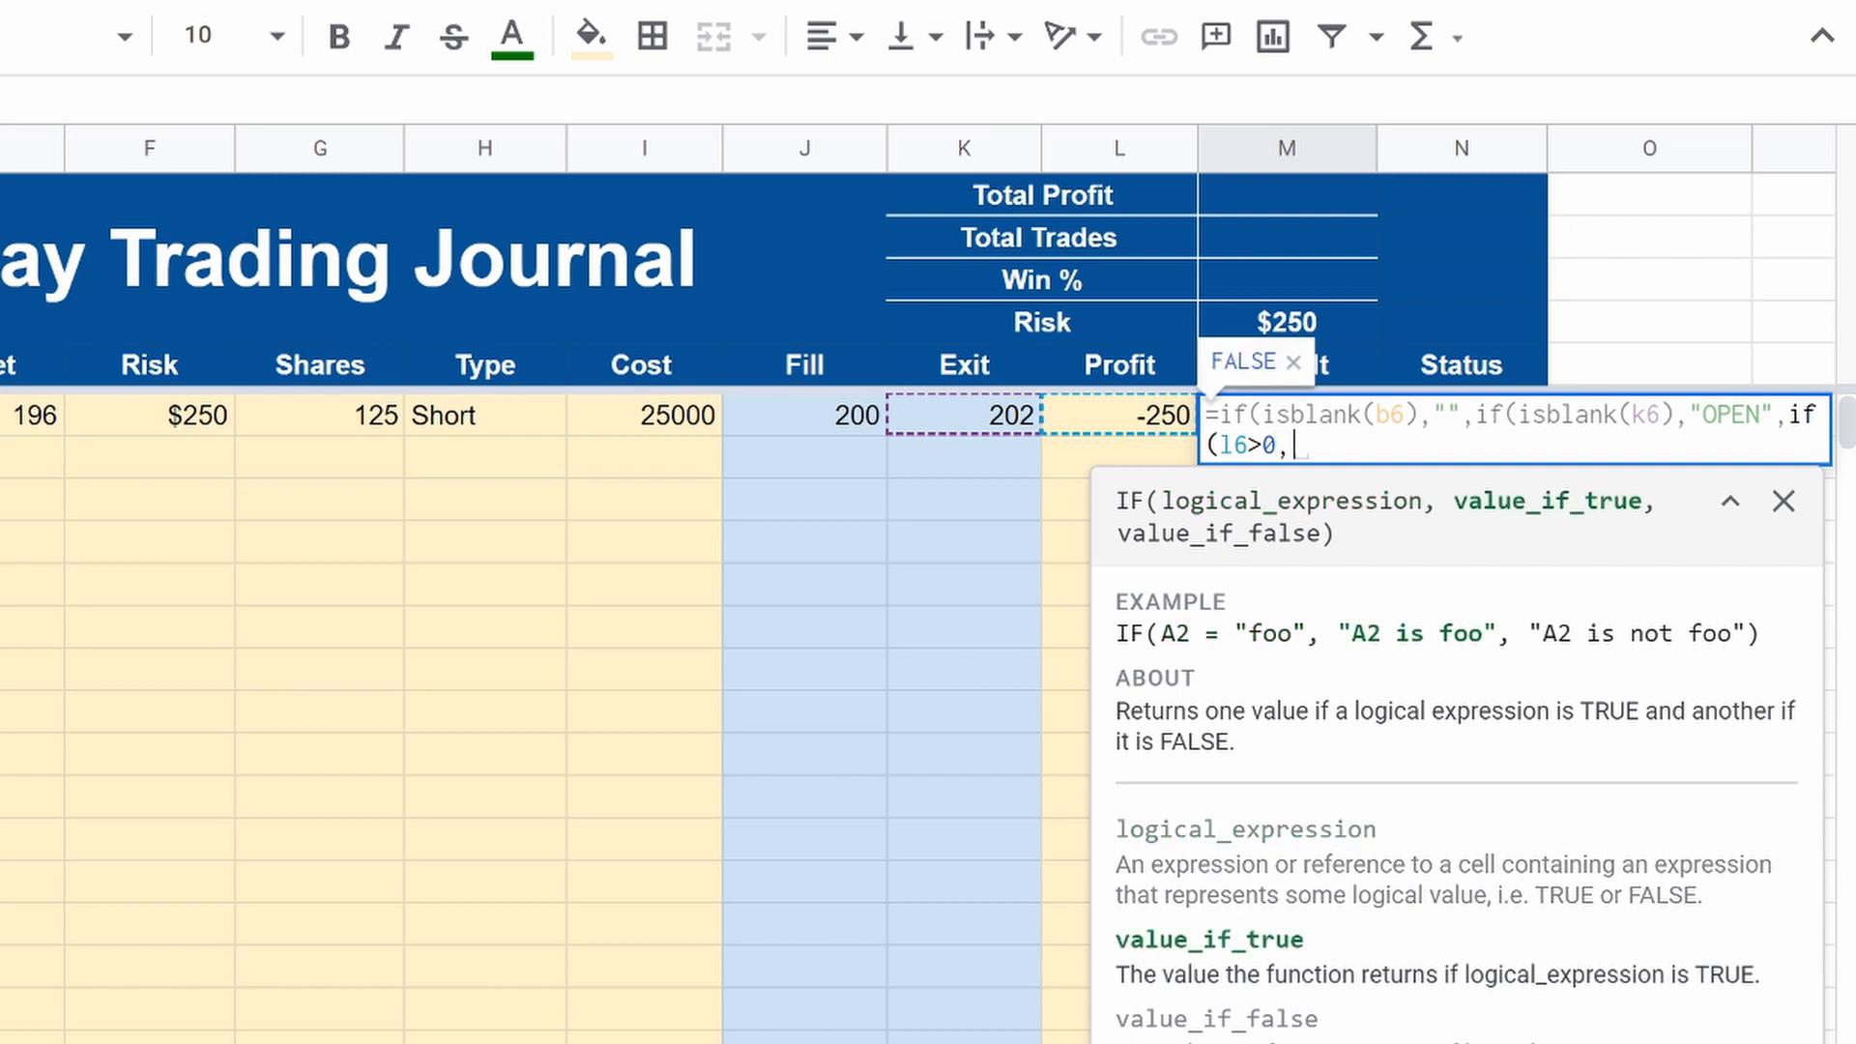
pyautogui.write('W","L"')
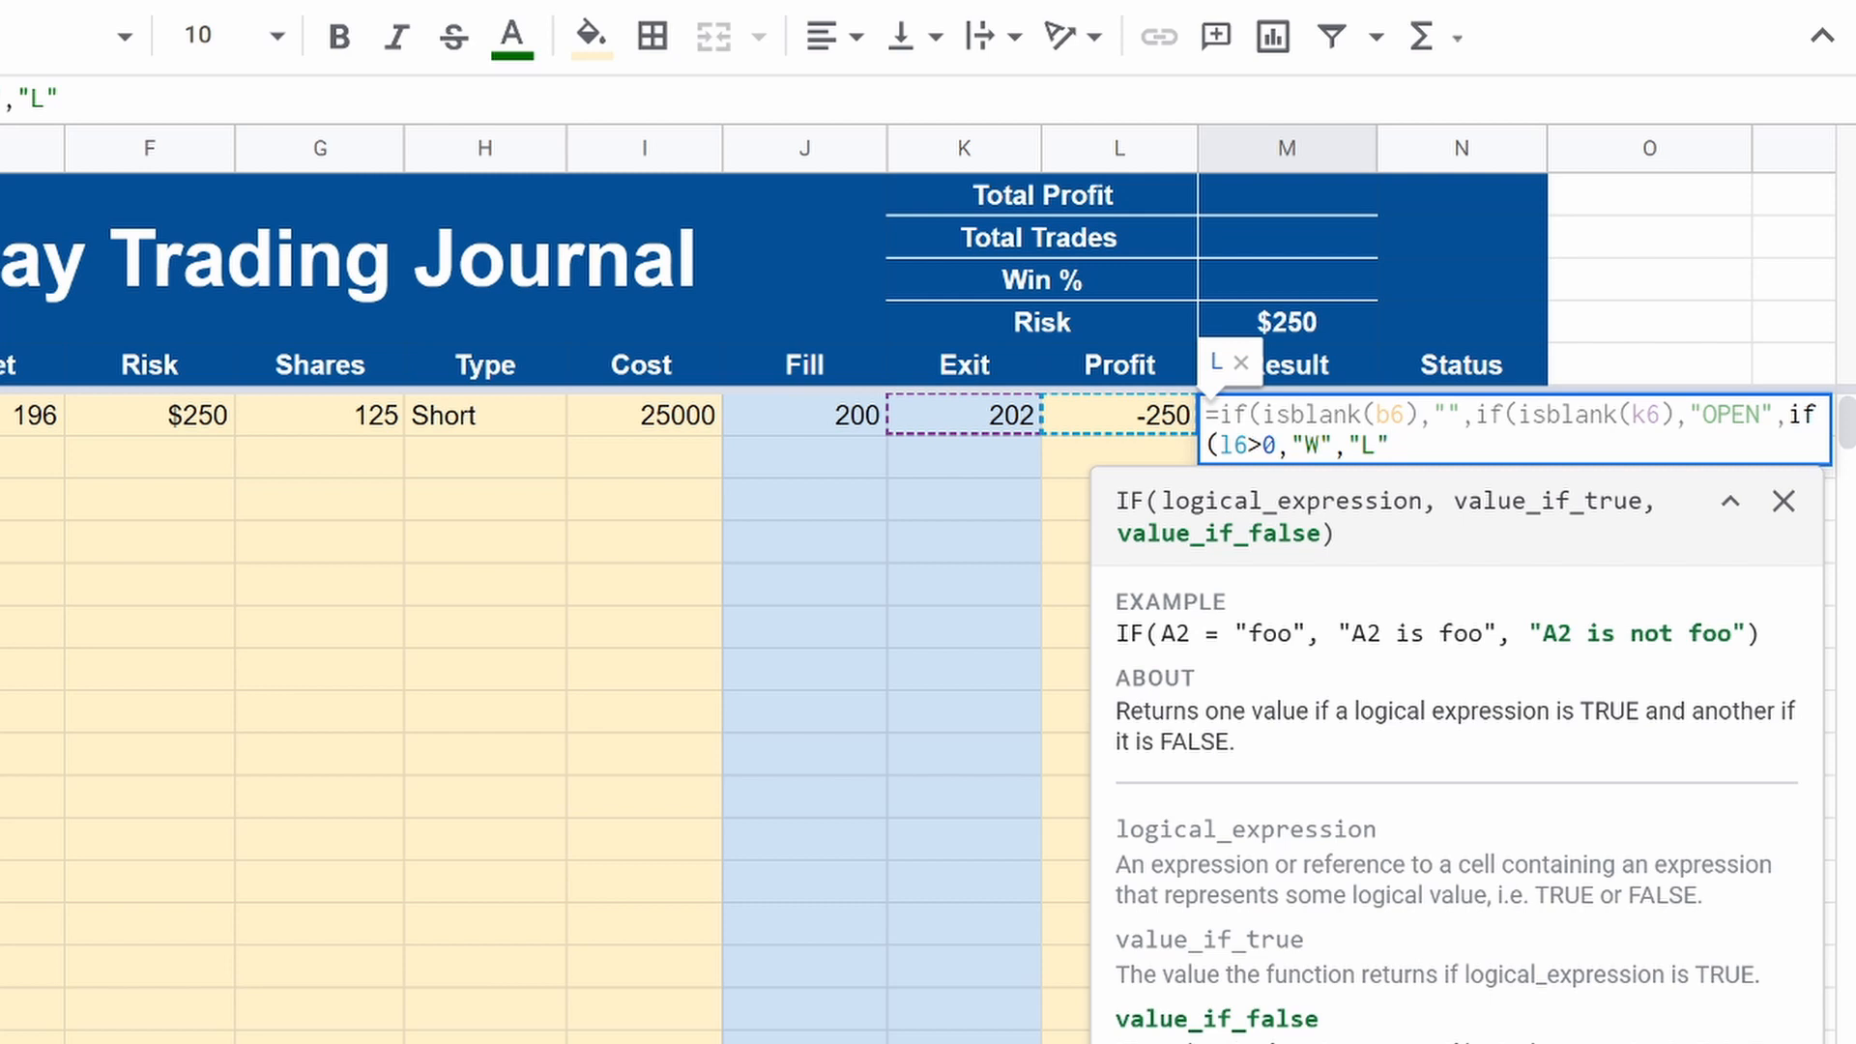
pyautogui.write(')))')
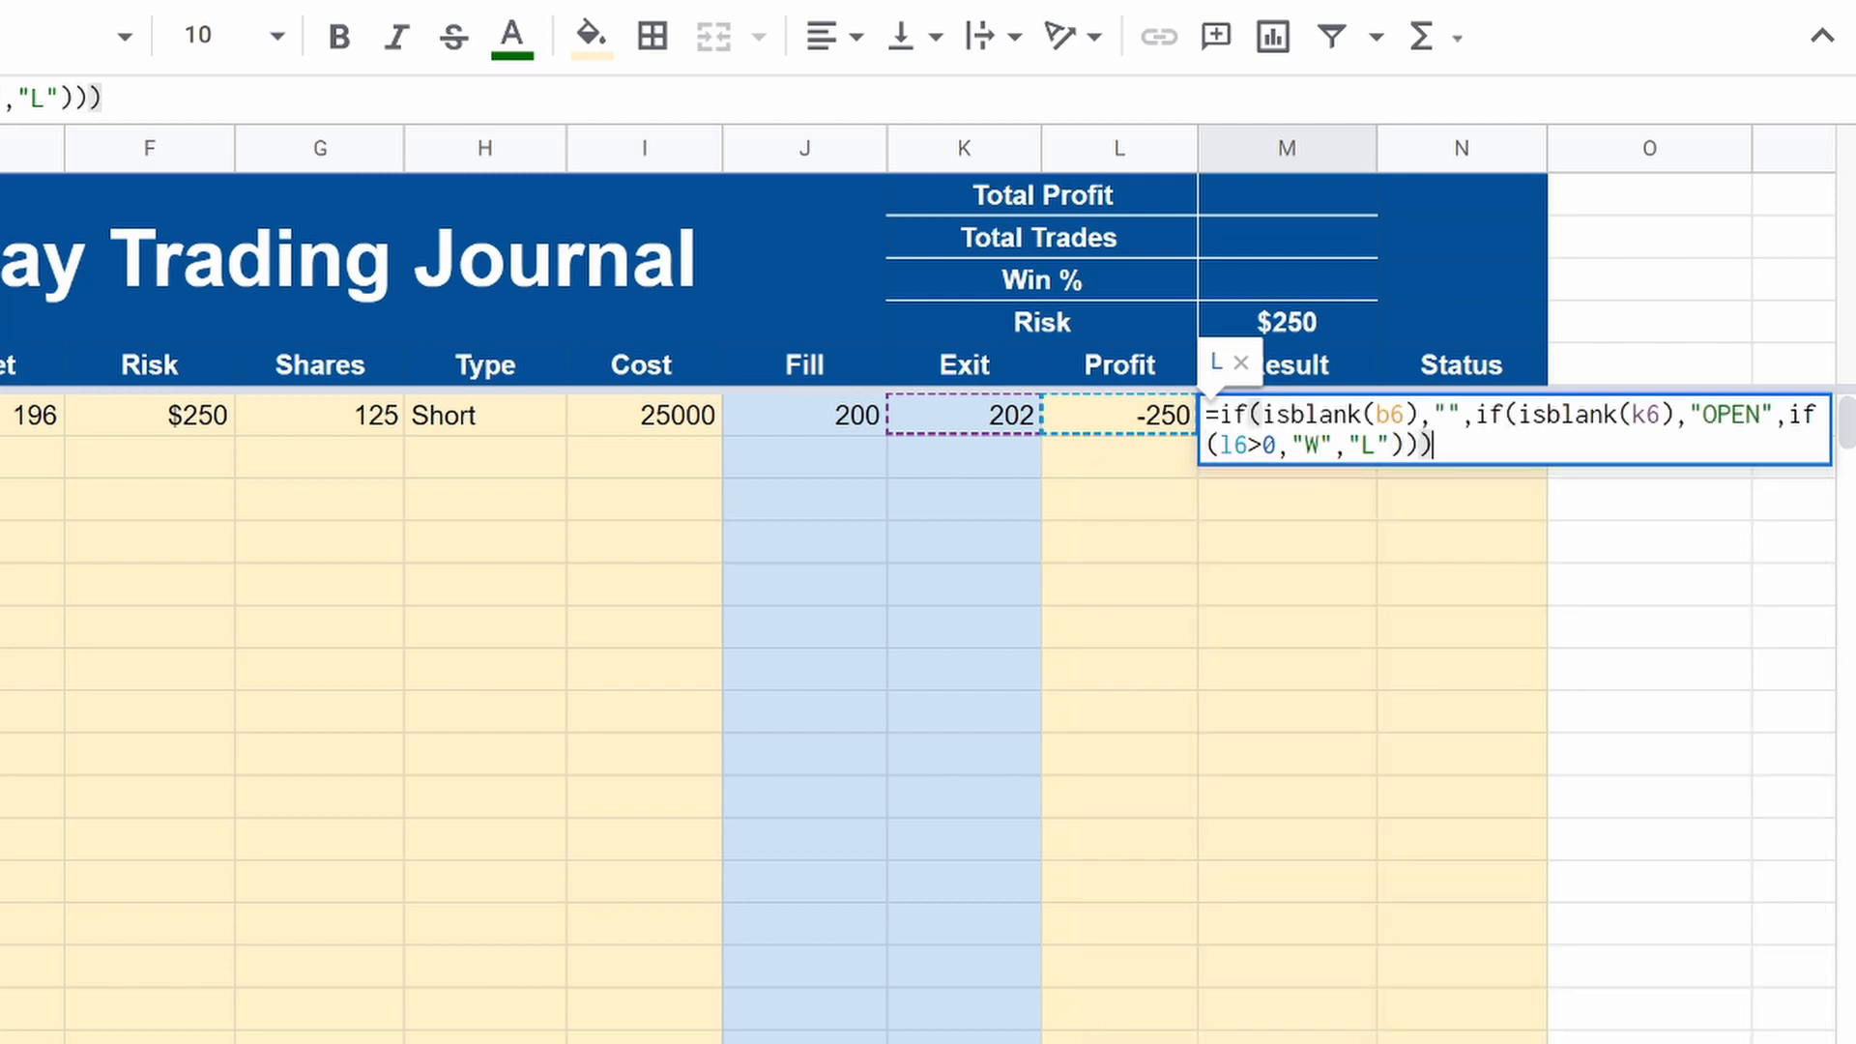
pyautogui.press('Return')
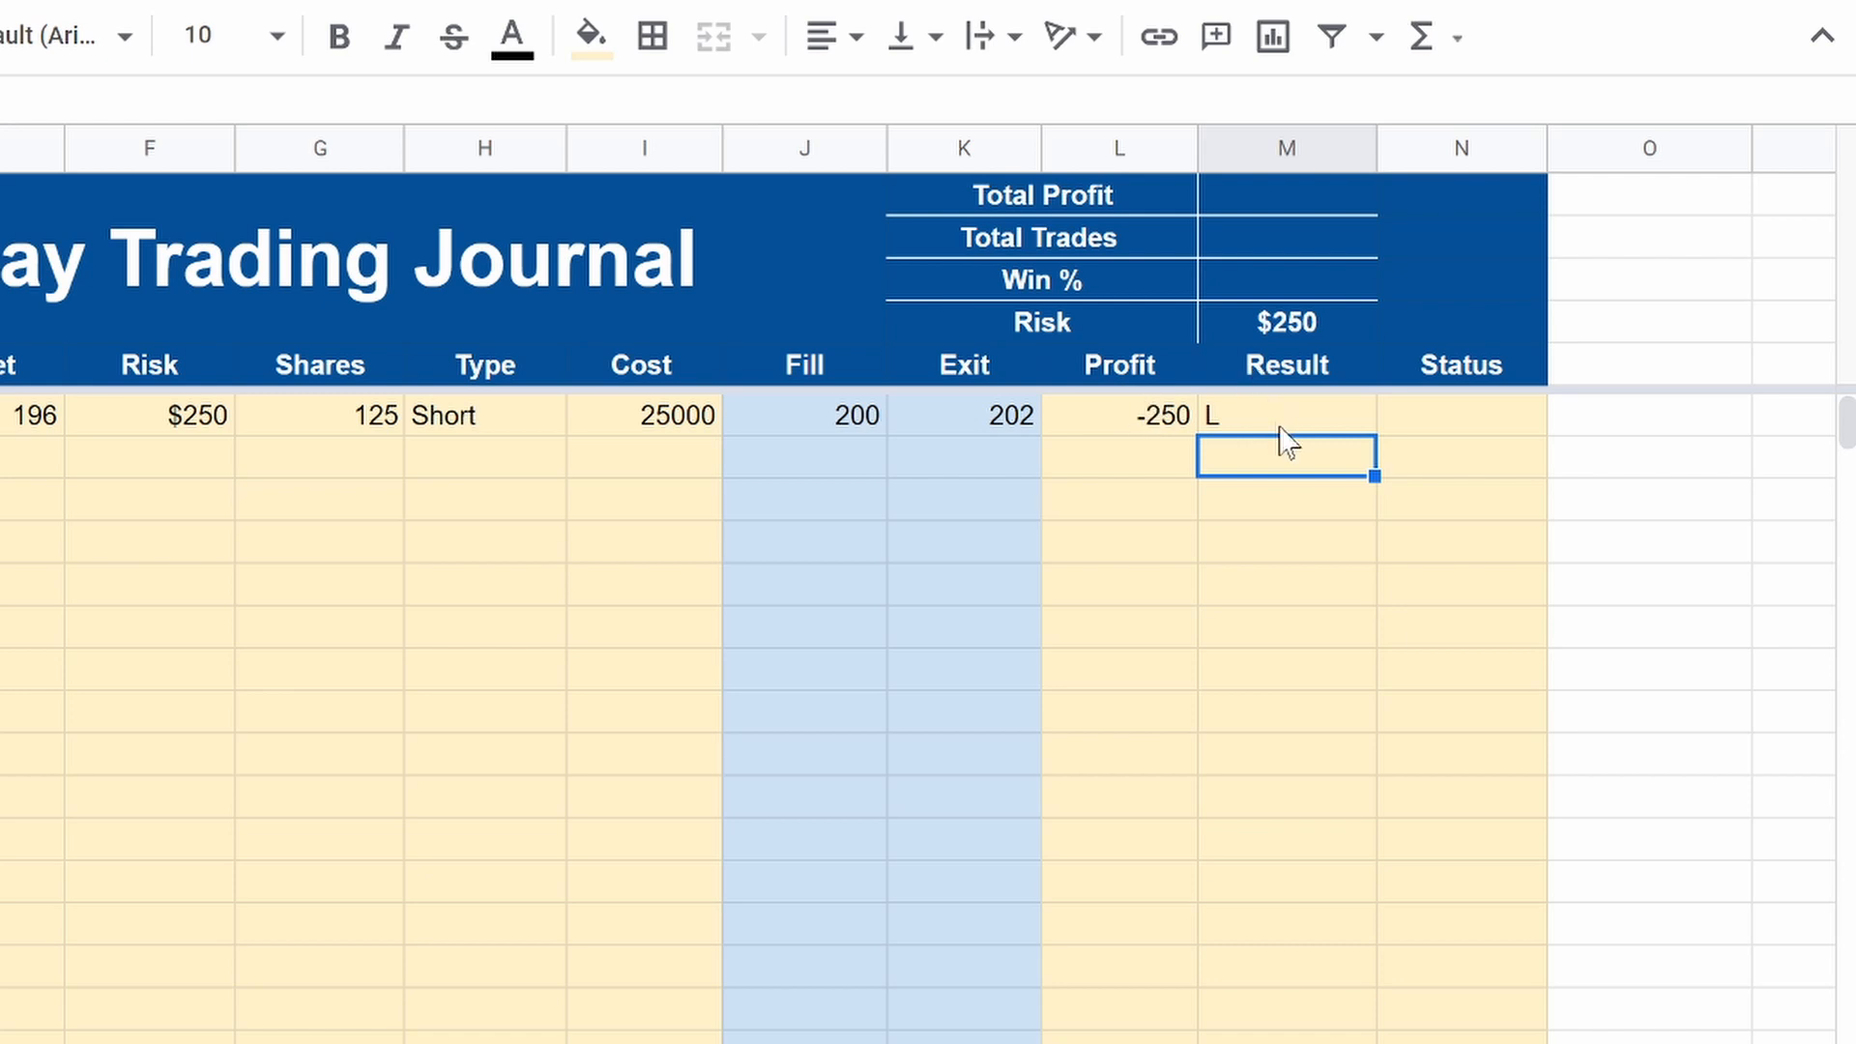
# Step: Test the Result formula by entering an Exit price of 196 in K6 and clearing it, and inspect M6
pyautogui.click(972, 418)
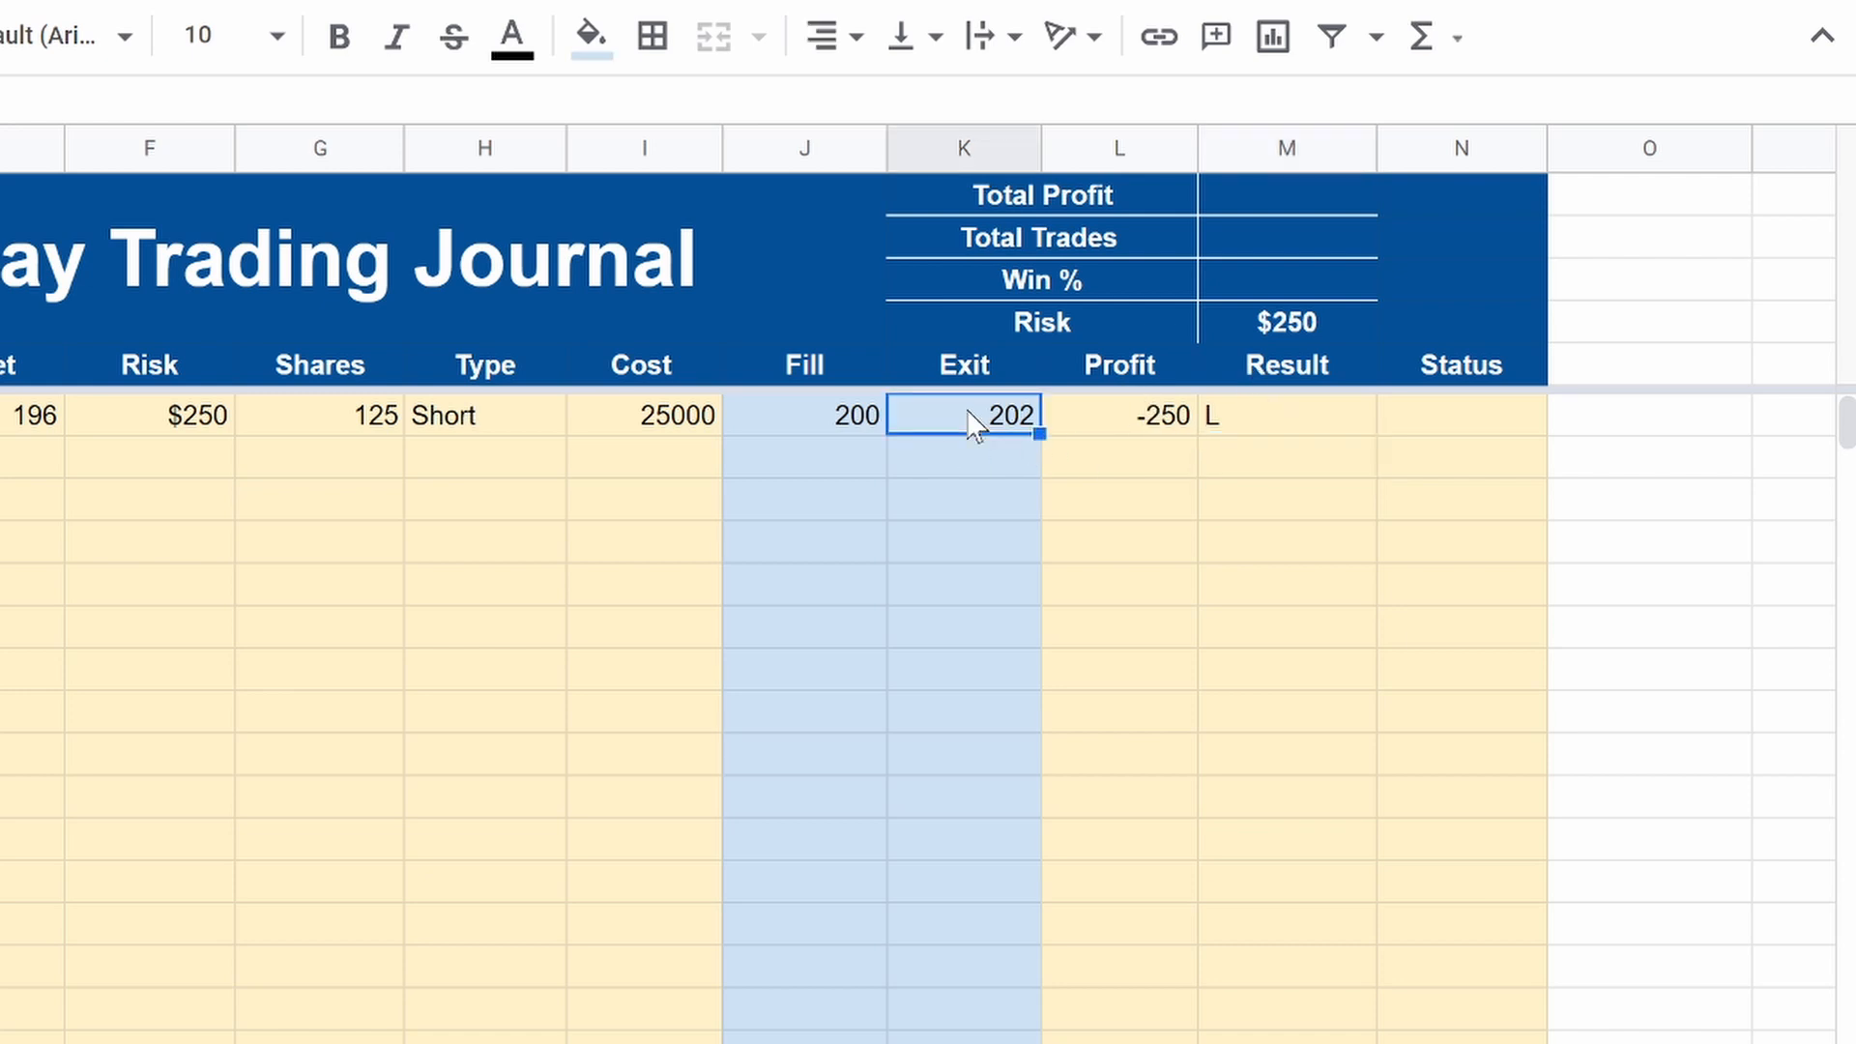
pyautogui.write('196')
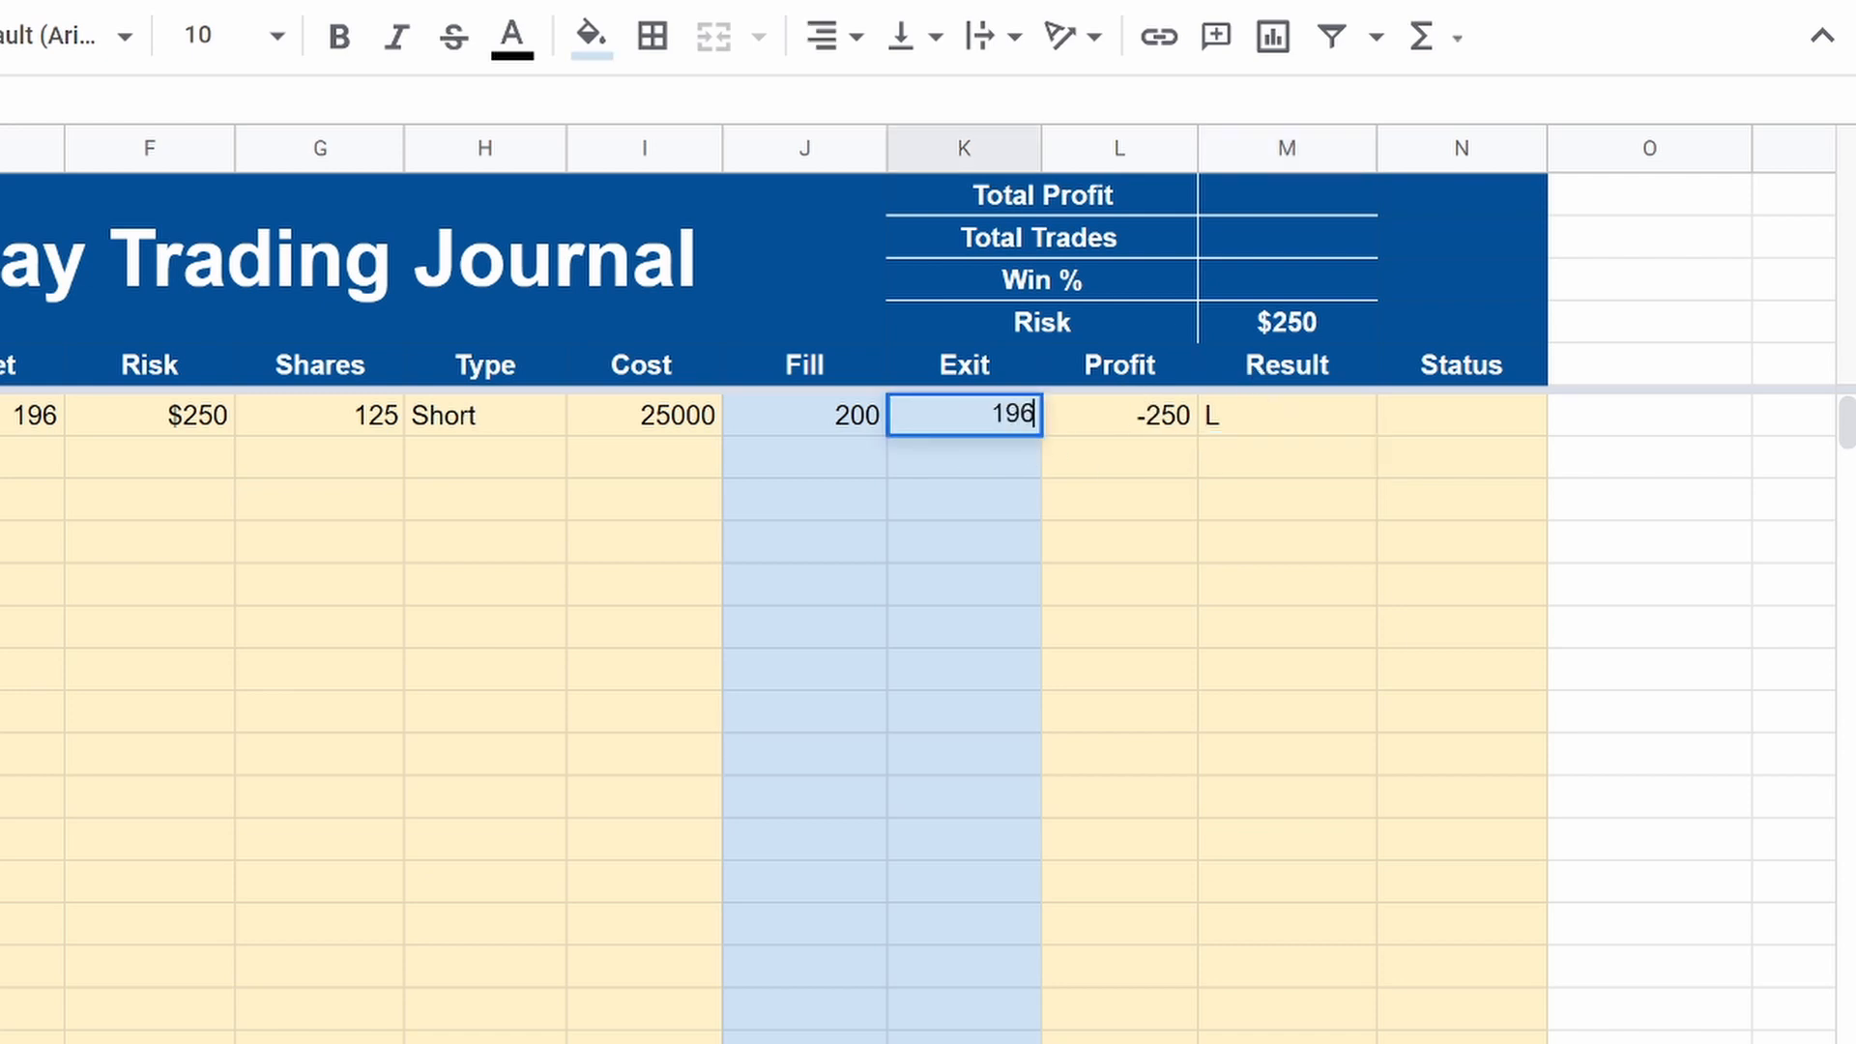
pyautogui.press('Return')
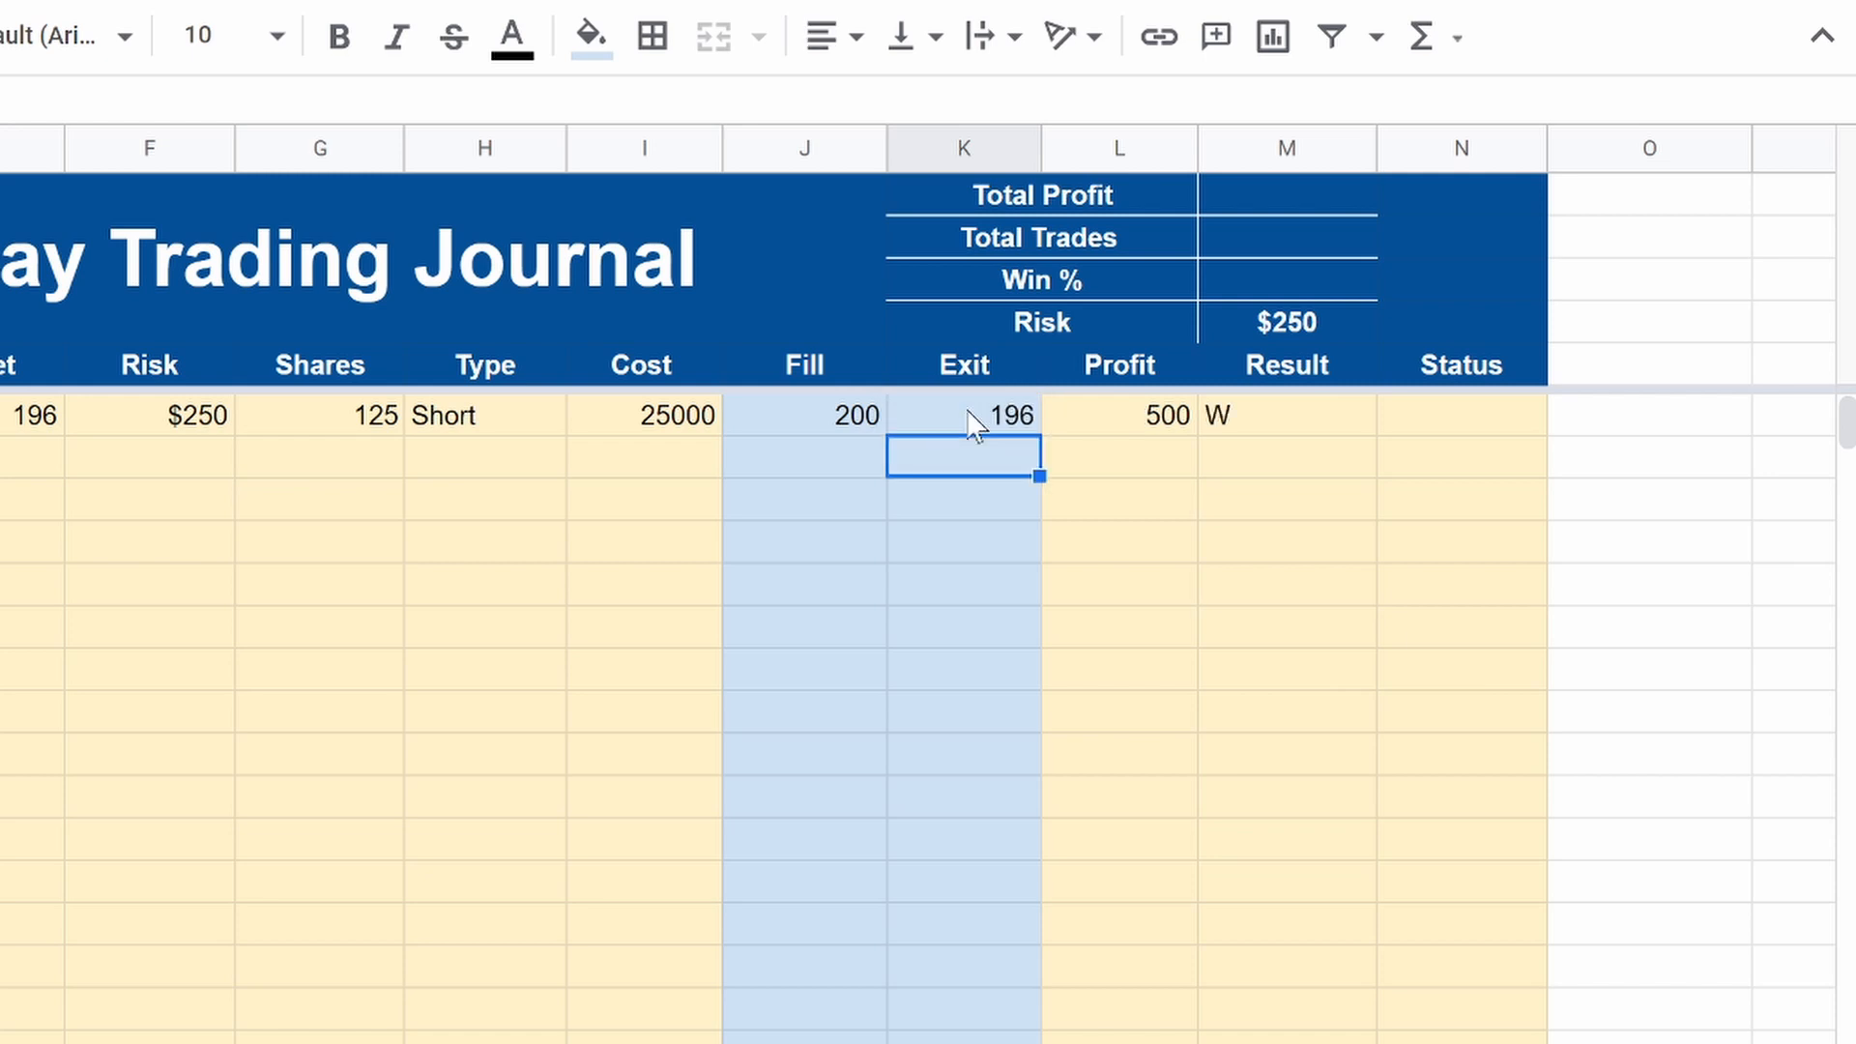
pyautogui.click(968, 411)
pyautogui.press('Delete')
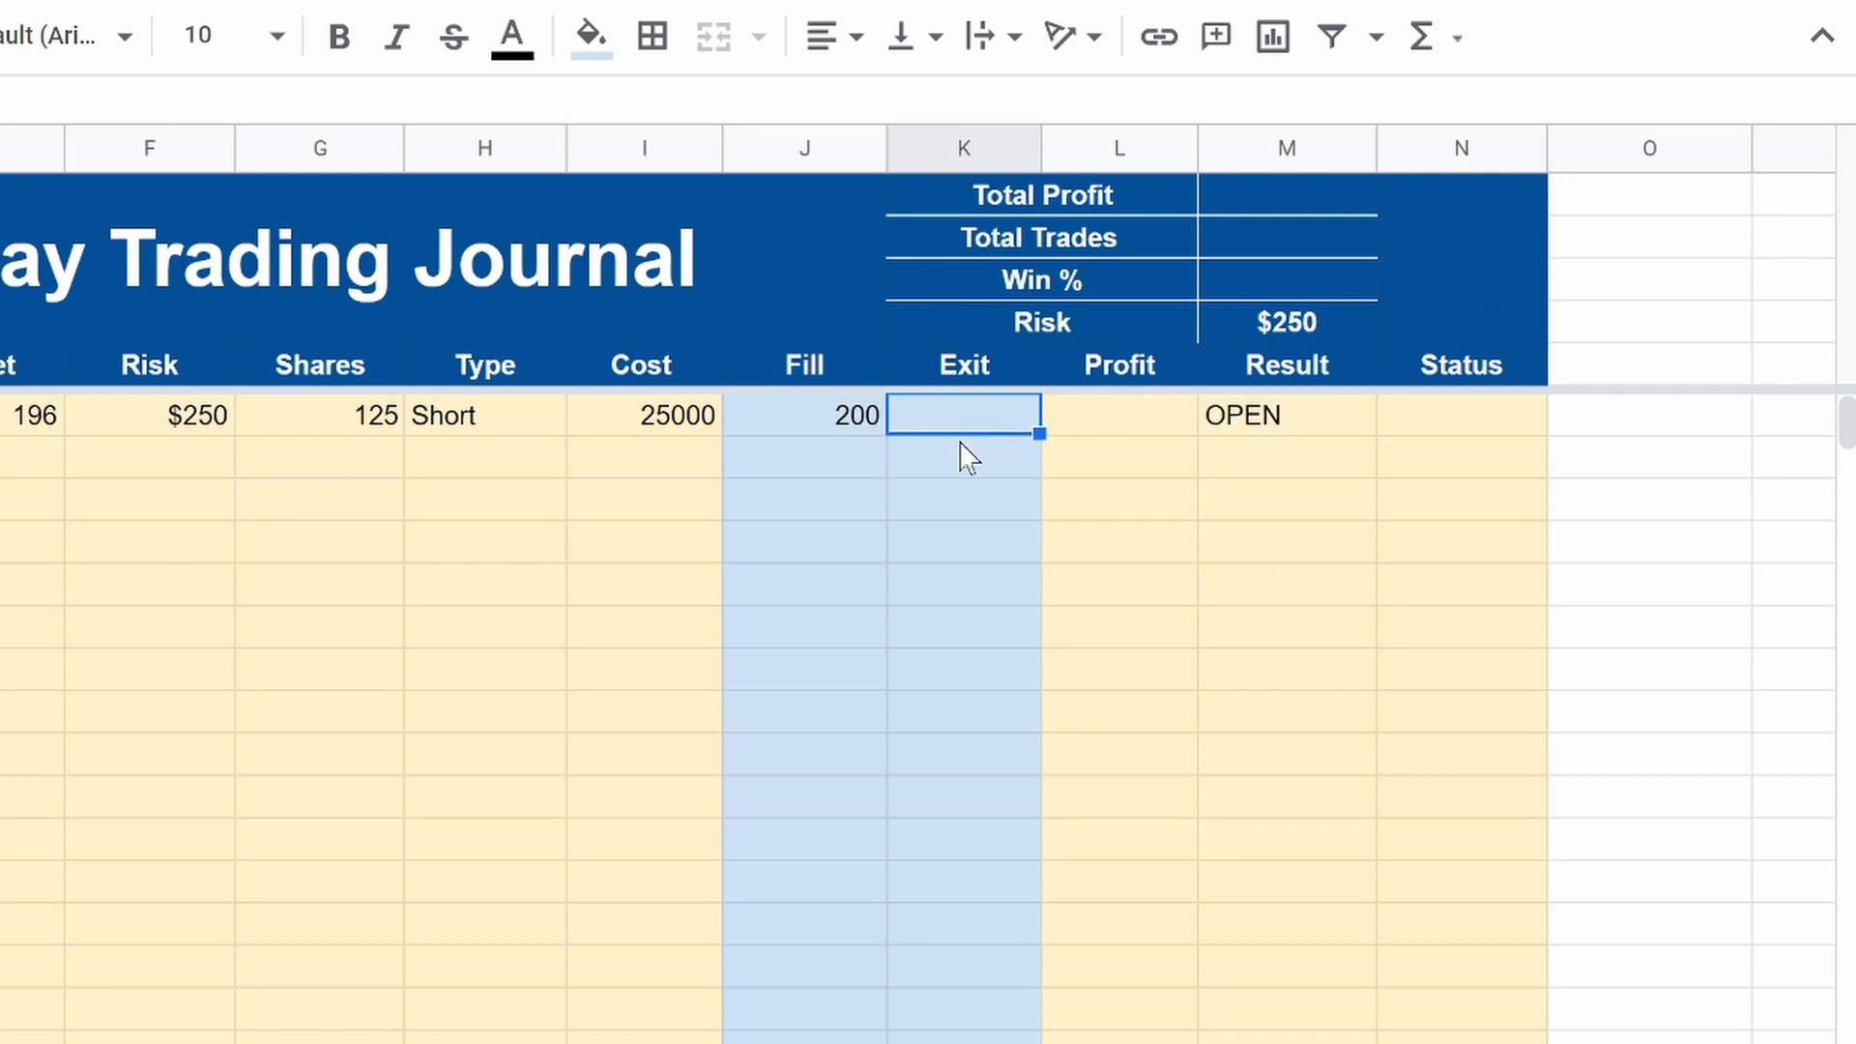
pyautogui.click(1311, 421)
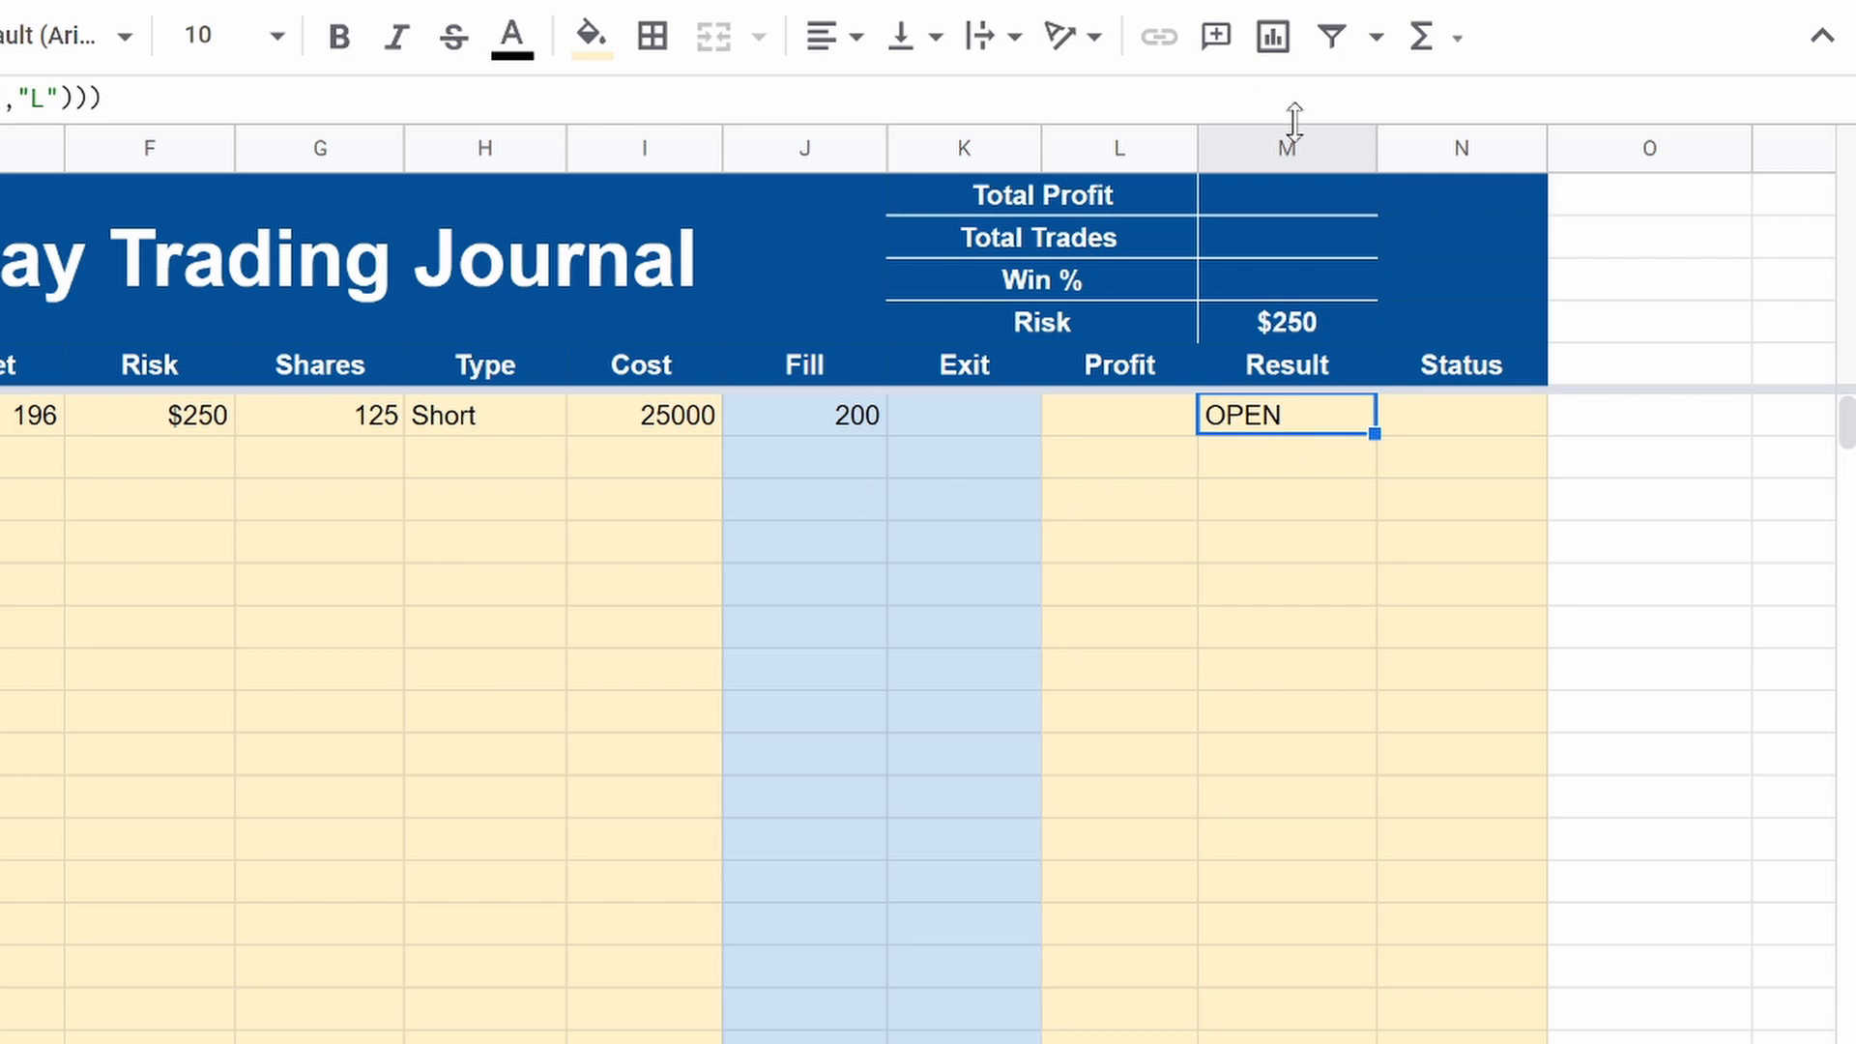
# Step: Enter =sum(l:l) in M1 to total the Profit column for Total Profit
pyautogui.click(1248, 215)
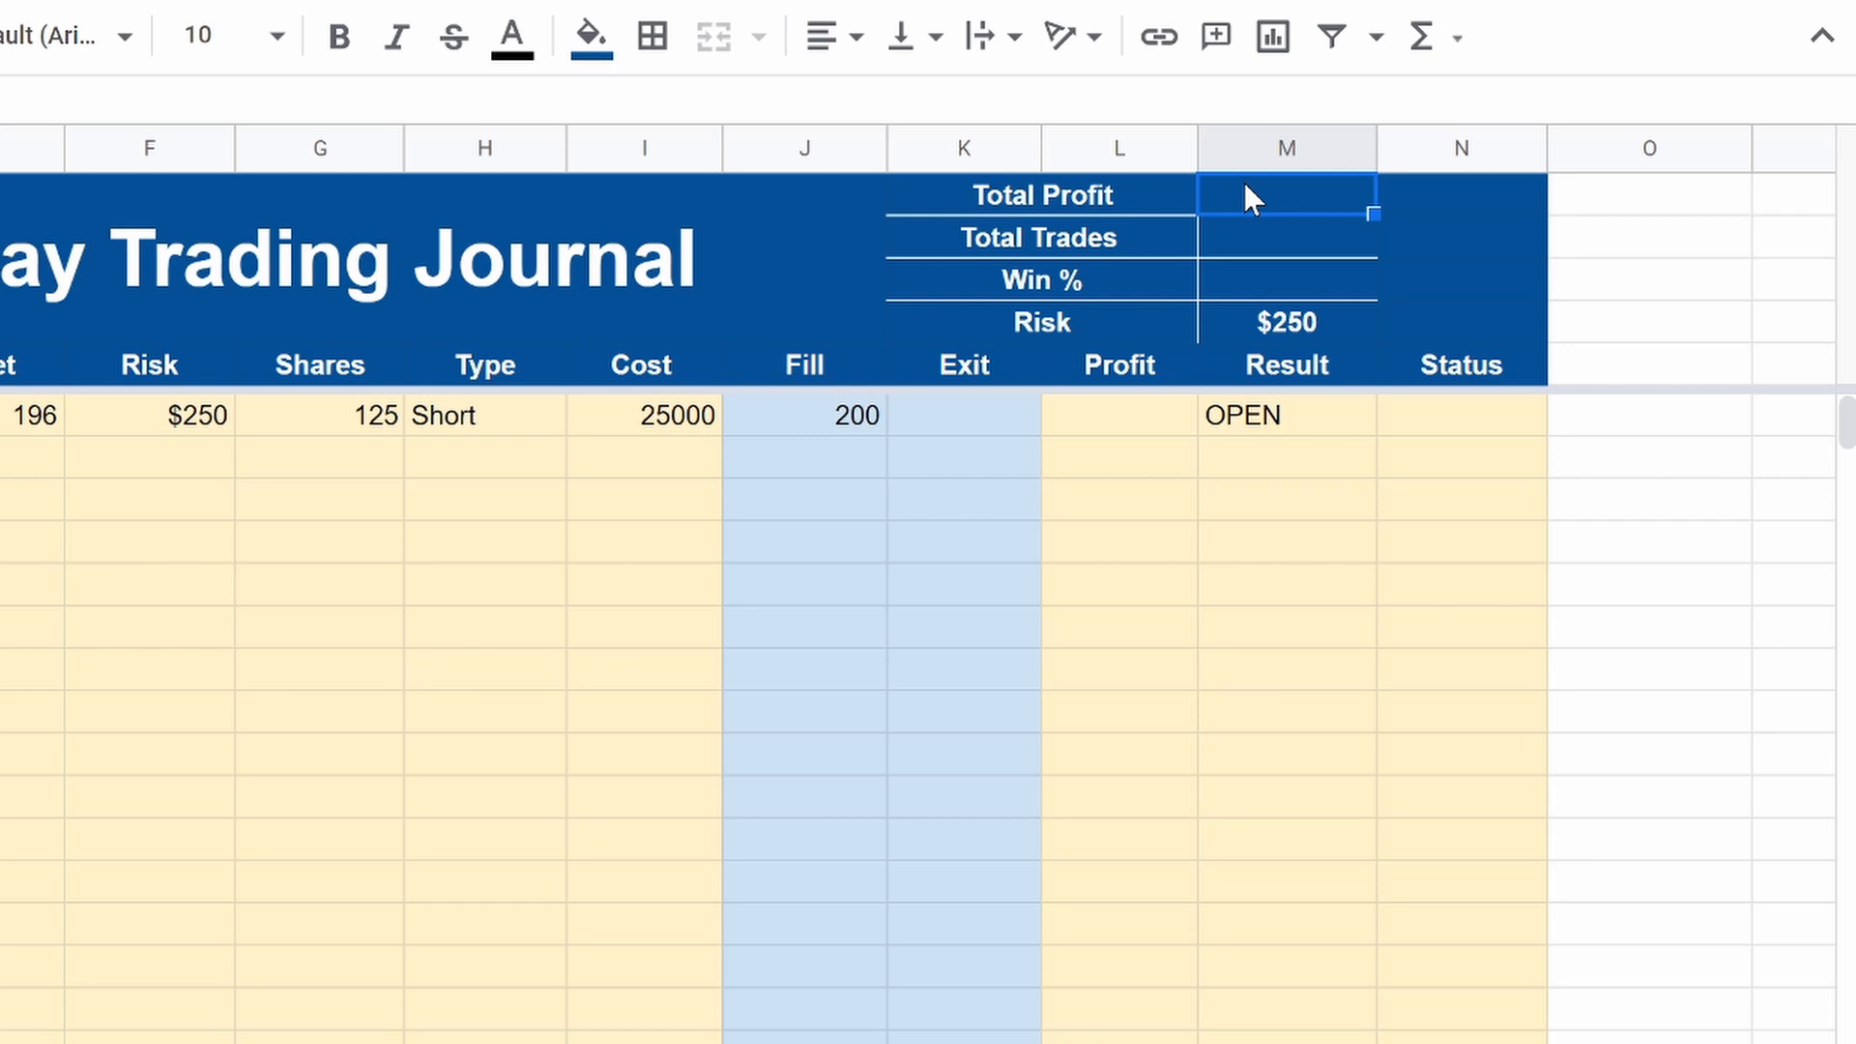
pyautogui.write('=sum(')
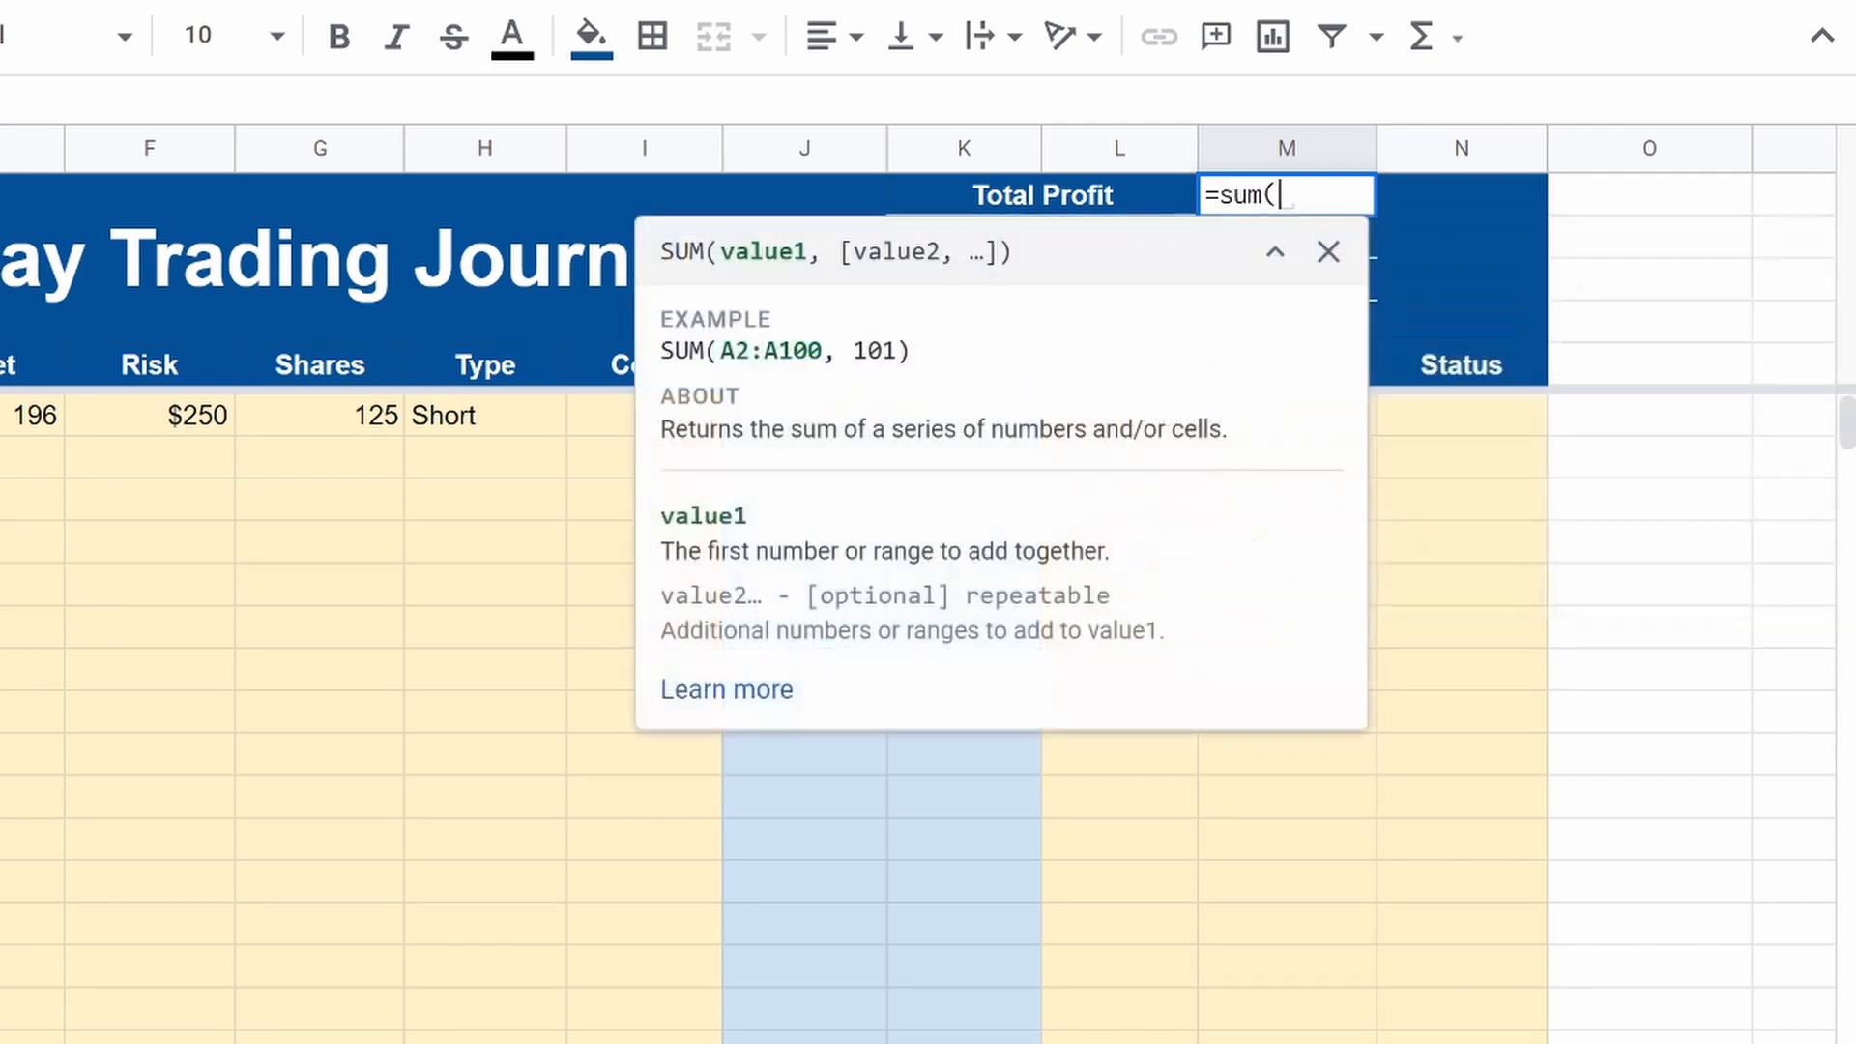
pyautogui.write('l:')
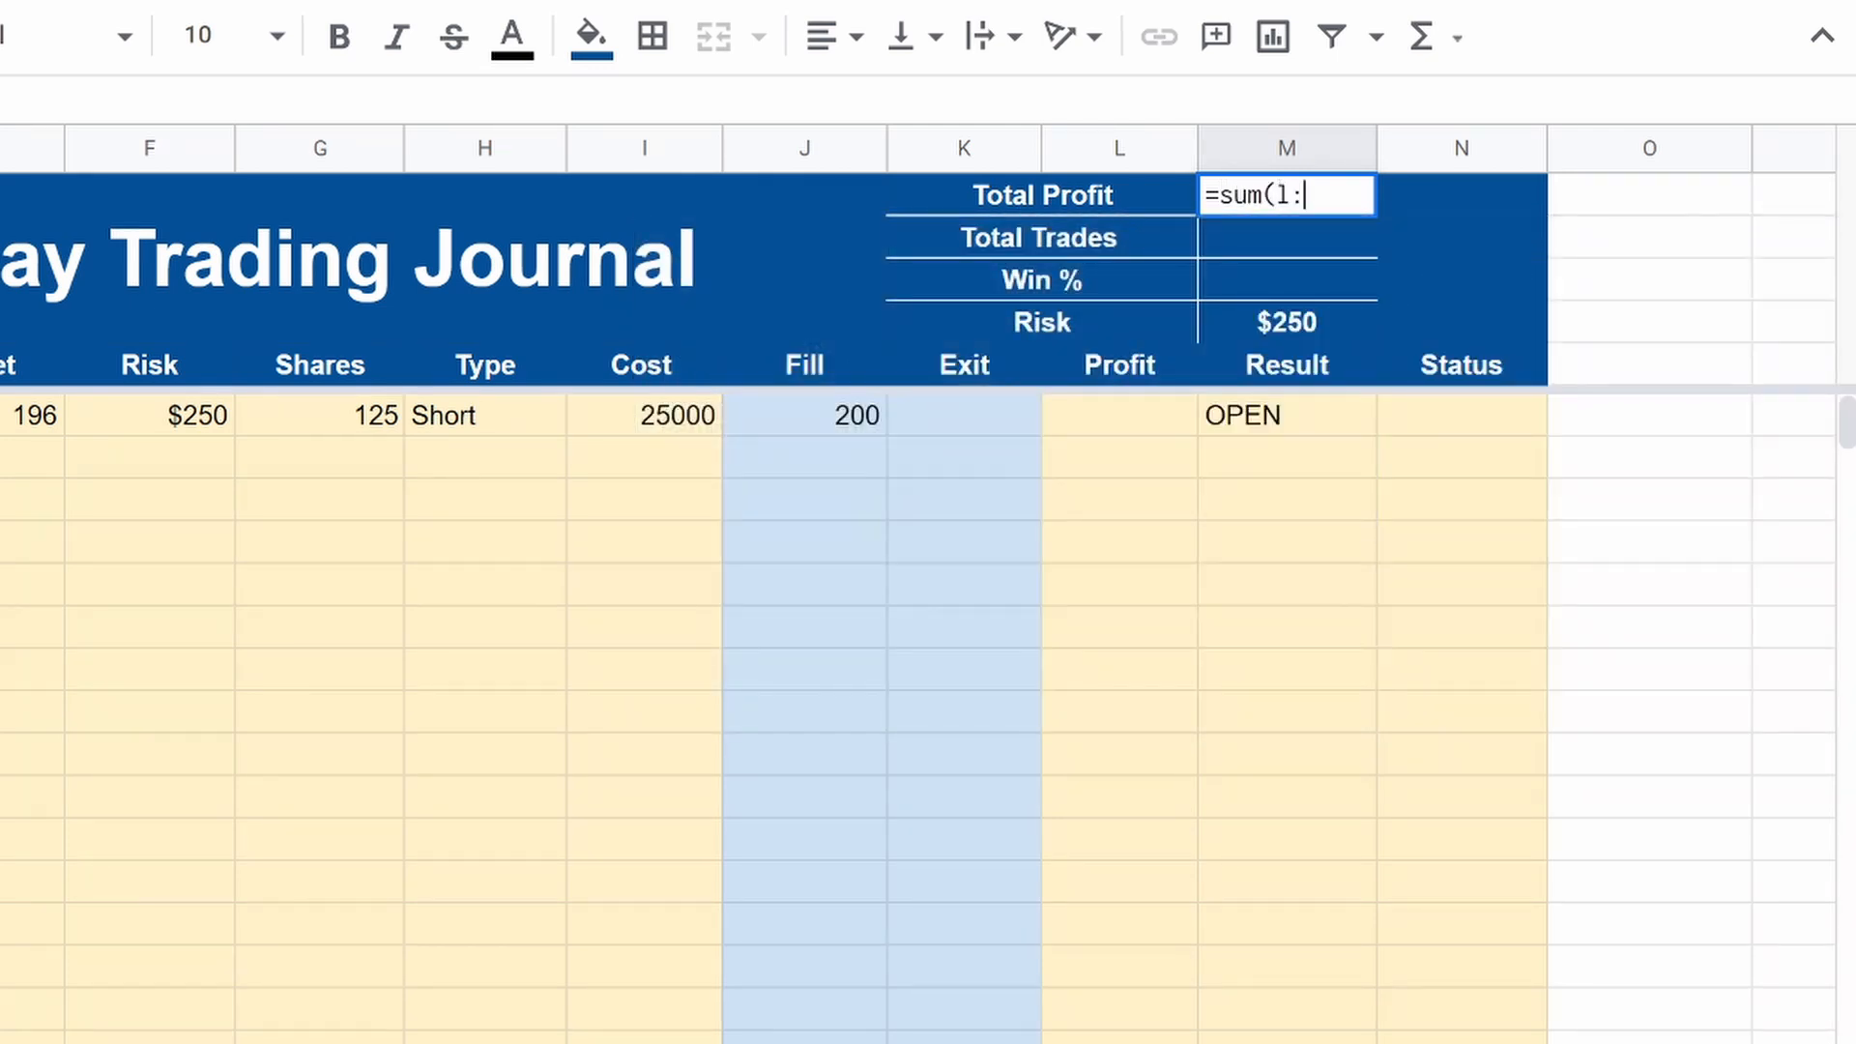
pyautogui.write('l)')
pyautogui.press('Return')
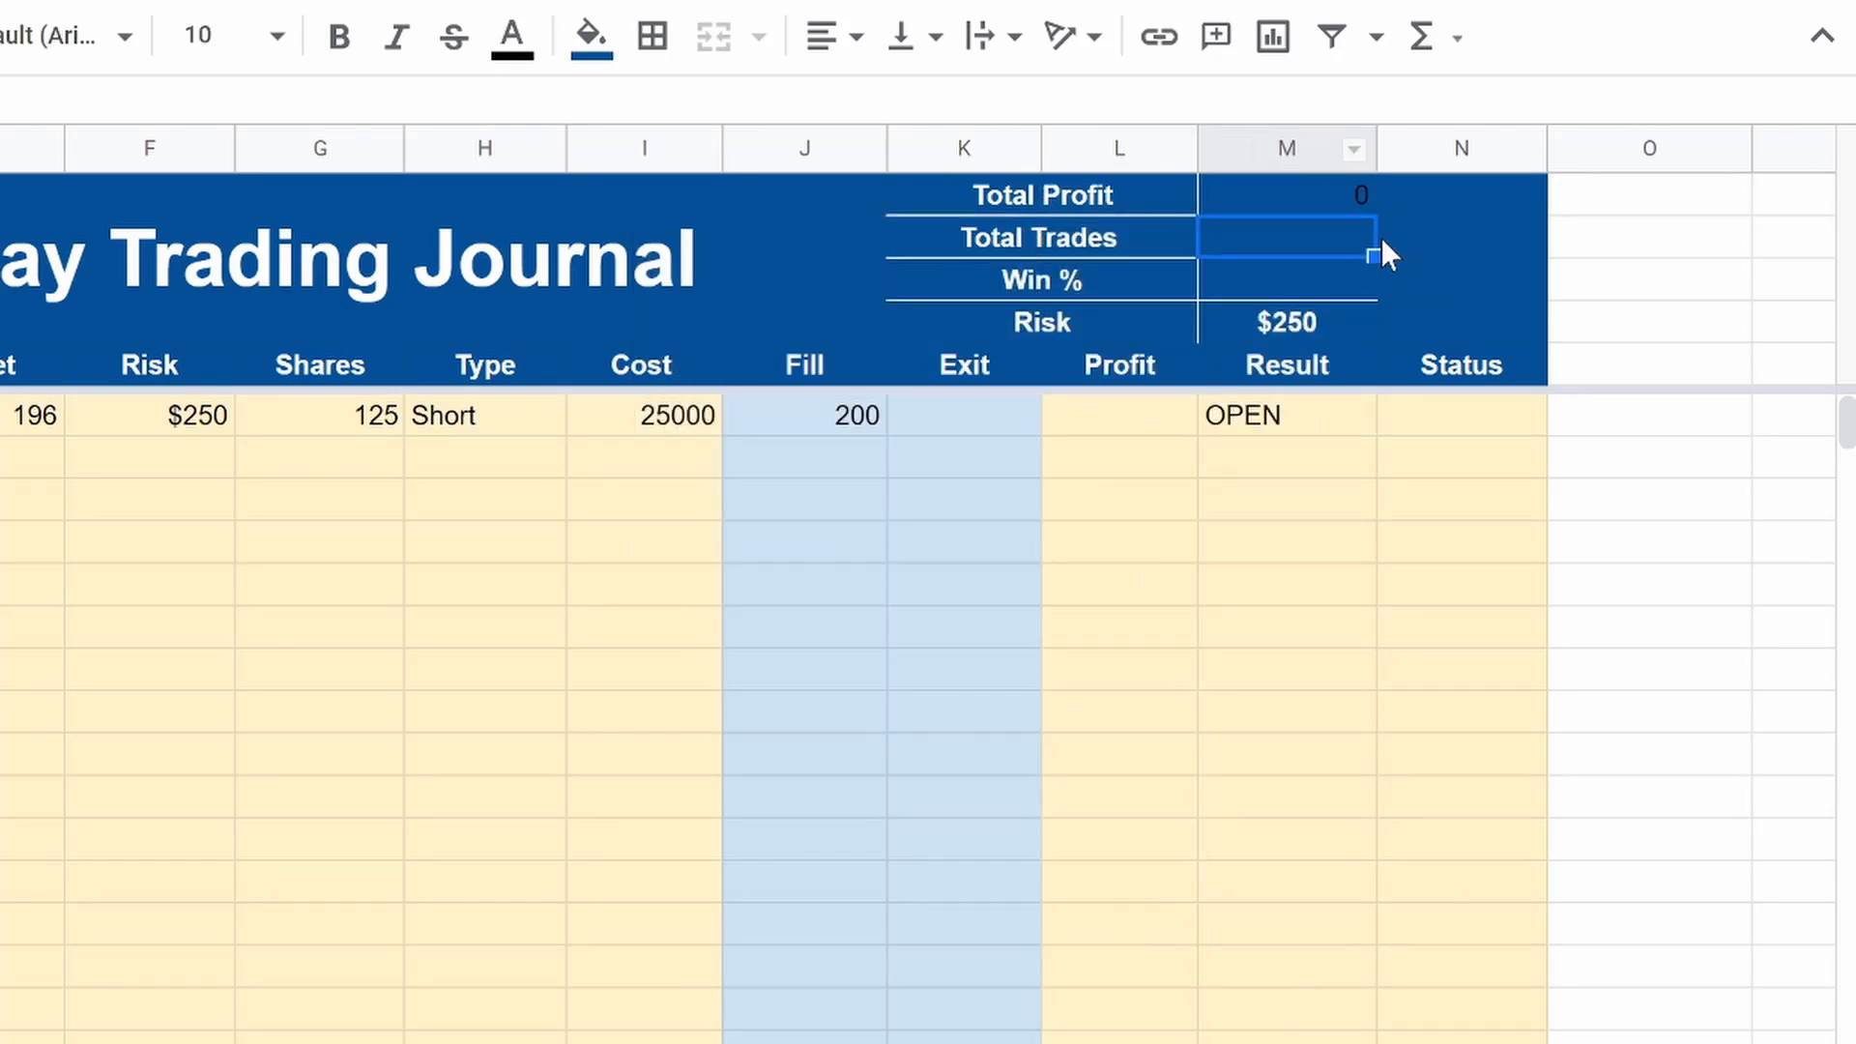
# Step: Format the Total Profit value in M1 as bold, white, centred text
pyautogui.rightClick(1339, 223)
pyautogui.click(1266, 214)
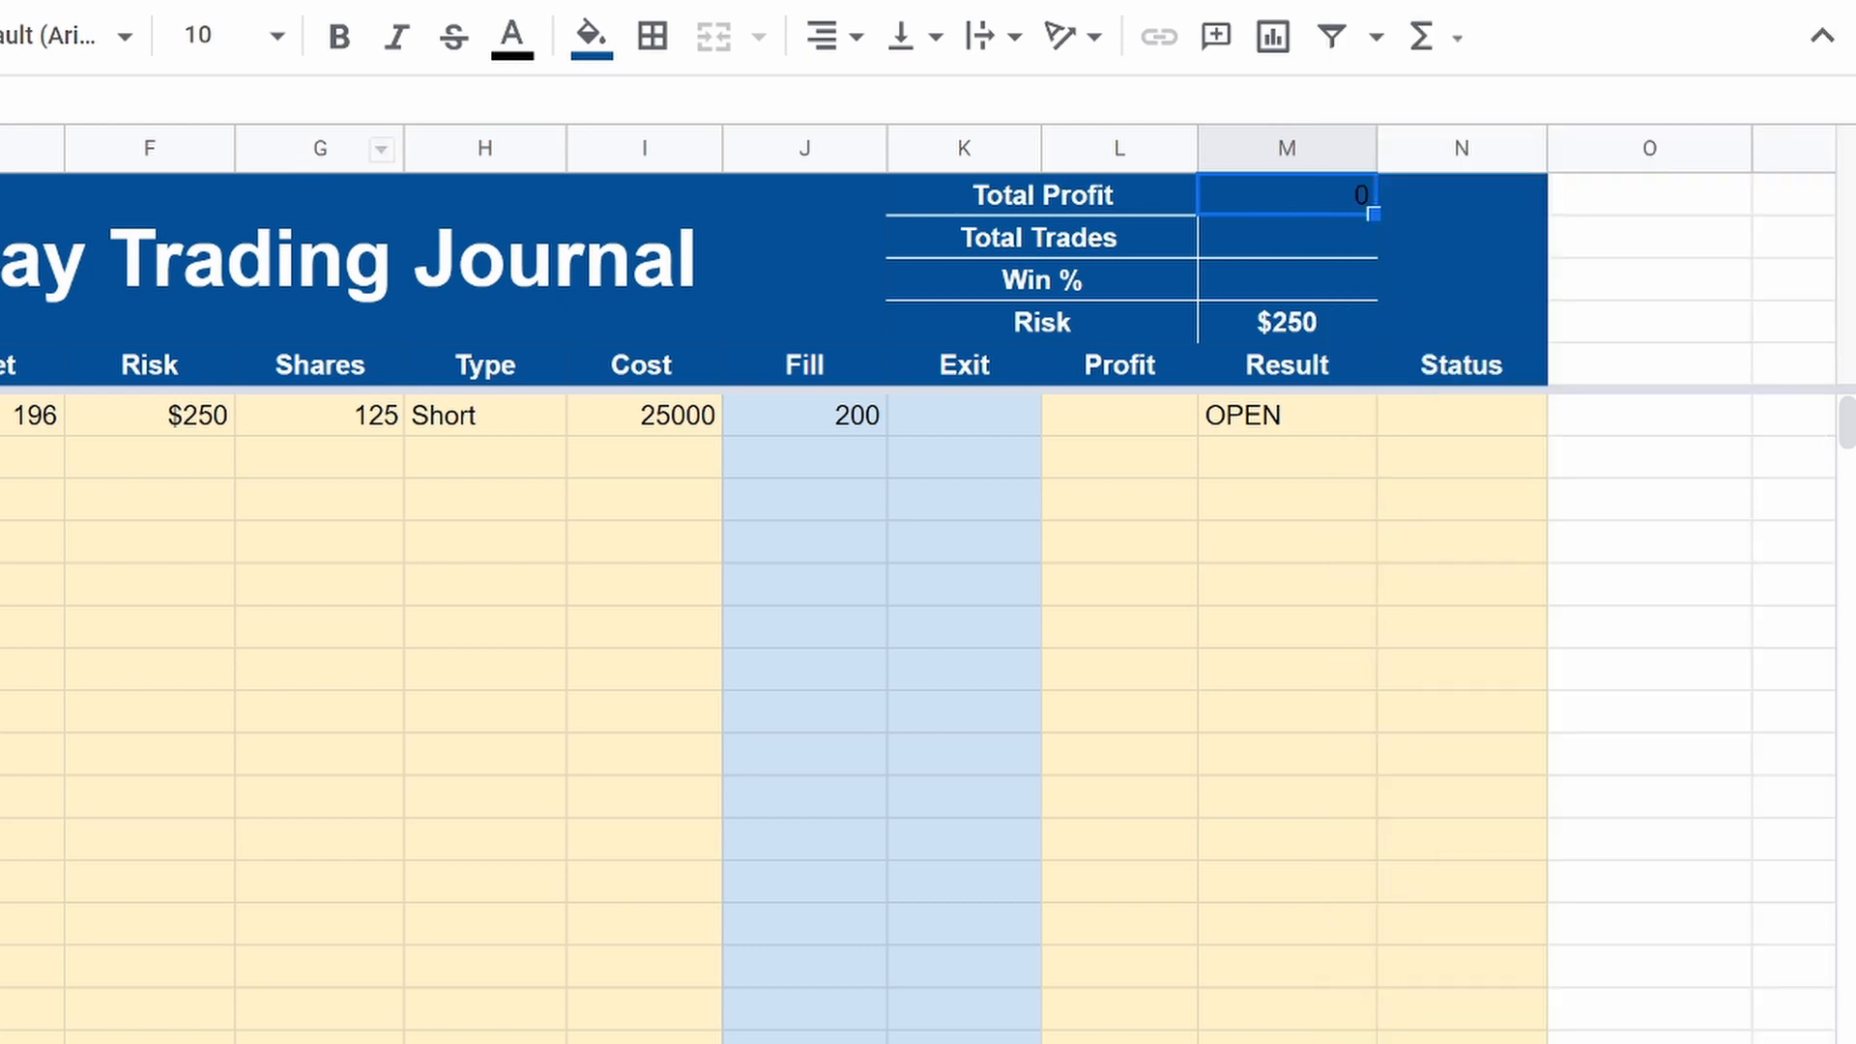
pyautogui.click(1126, 856)
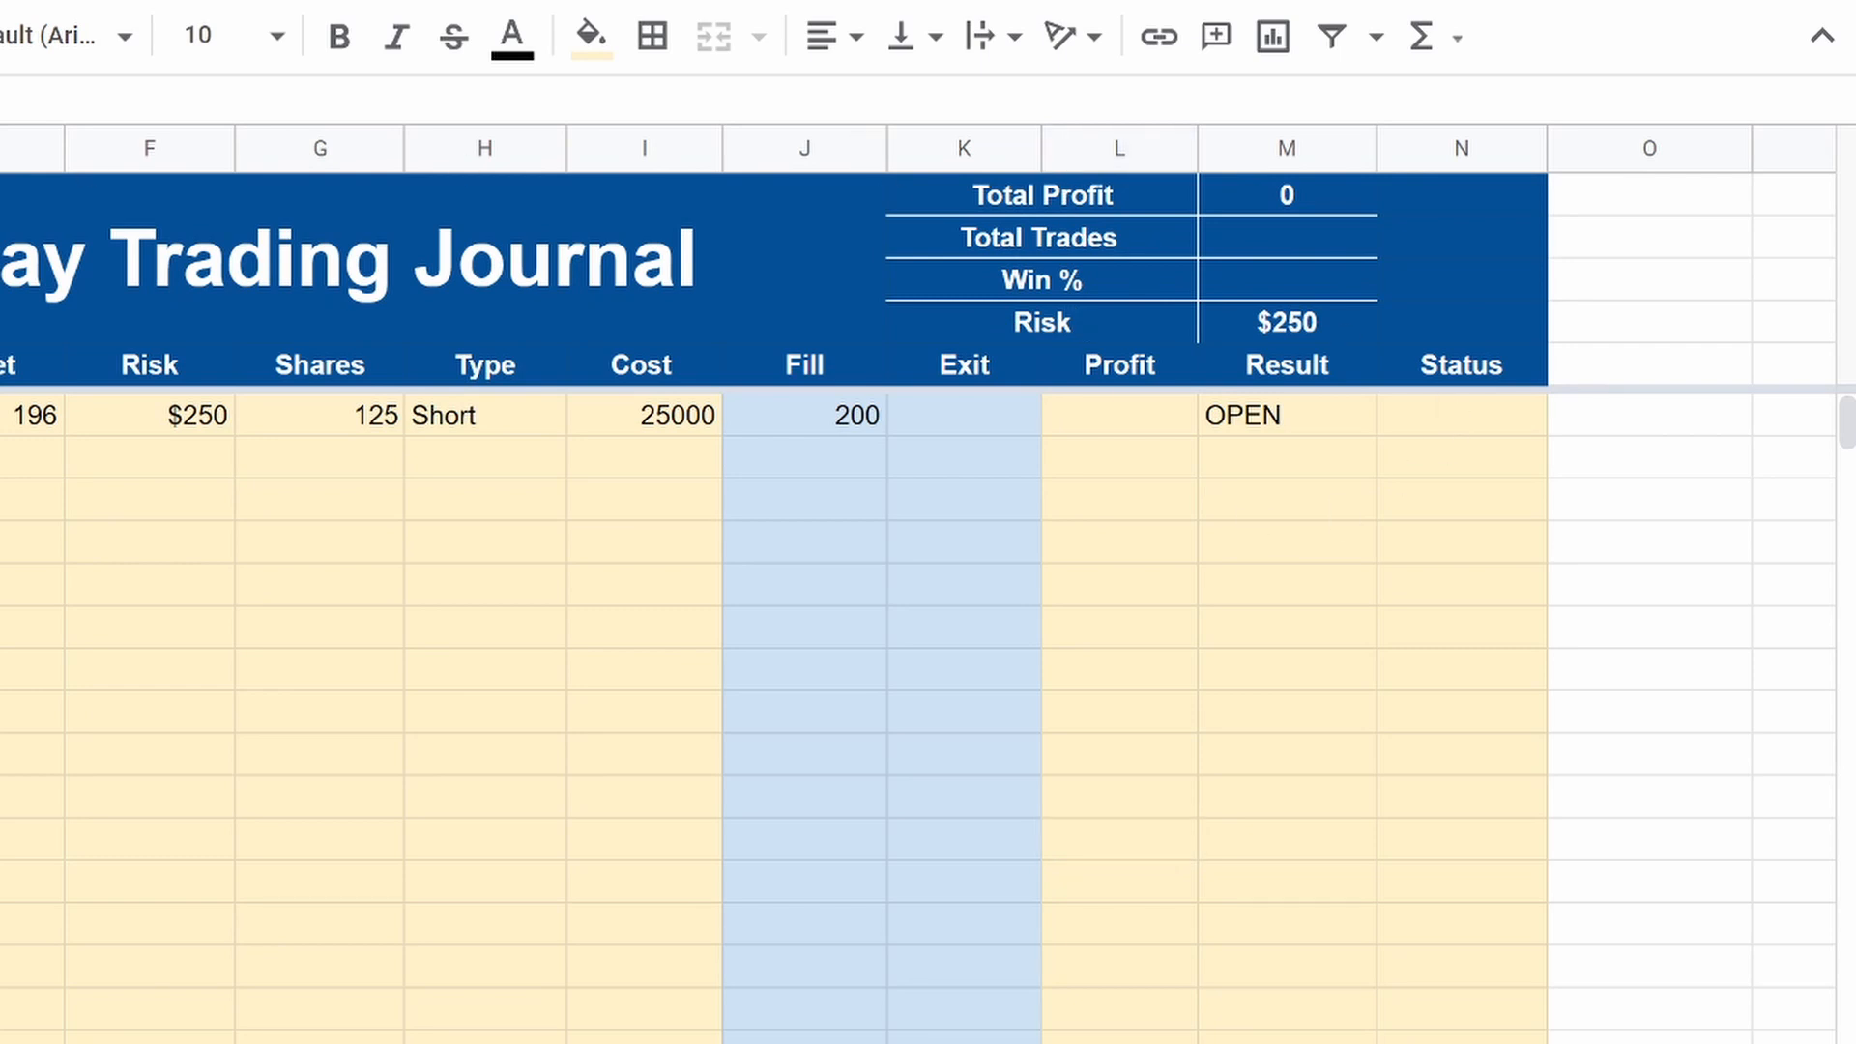
# Step: Start an IFS formula in Date cell A6 whose first condition b6="" returns an empty string
pyautogui.write('=')
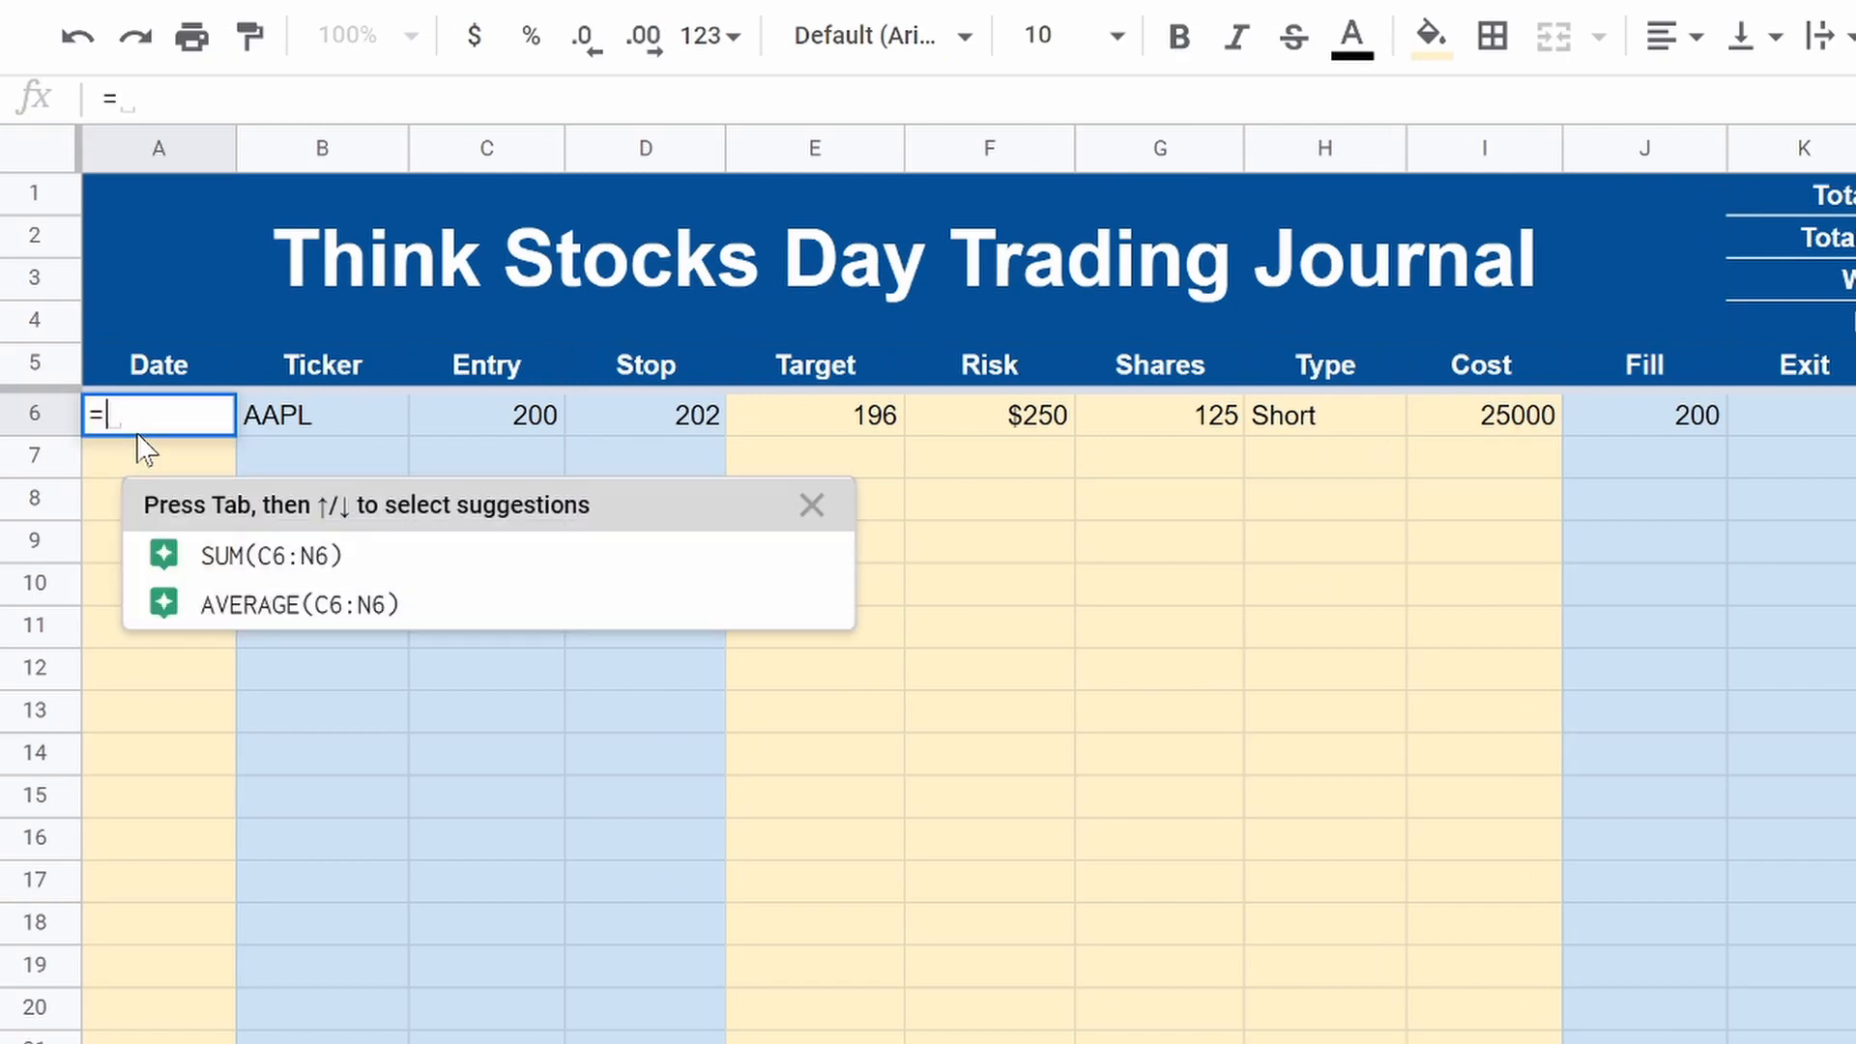
pyautogui.write('ifs')
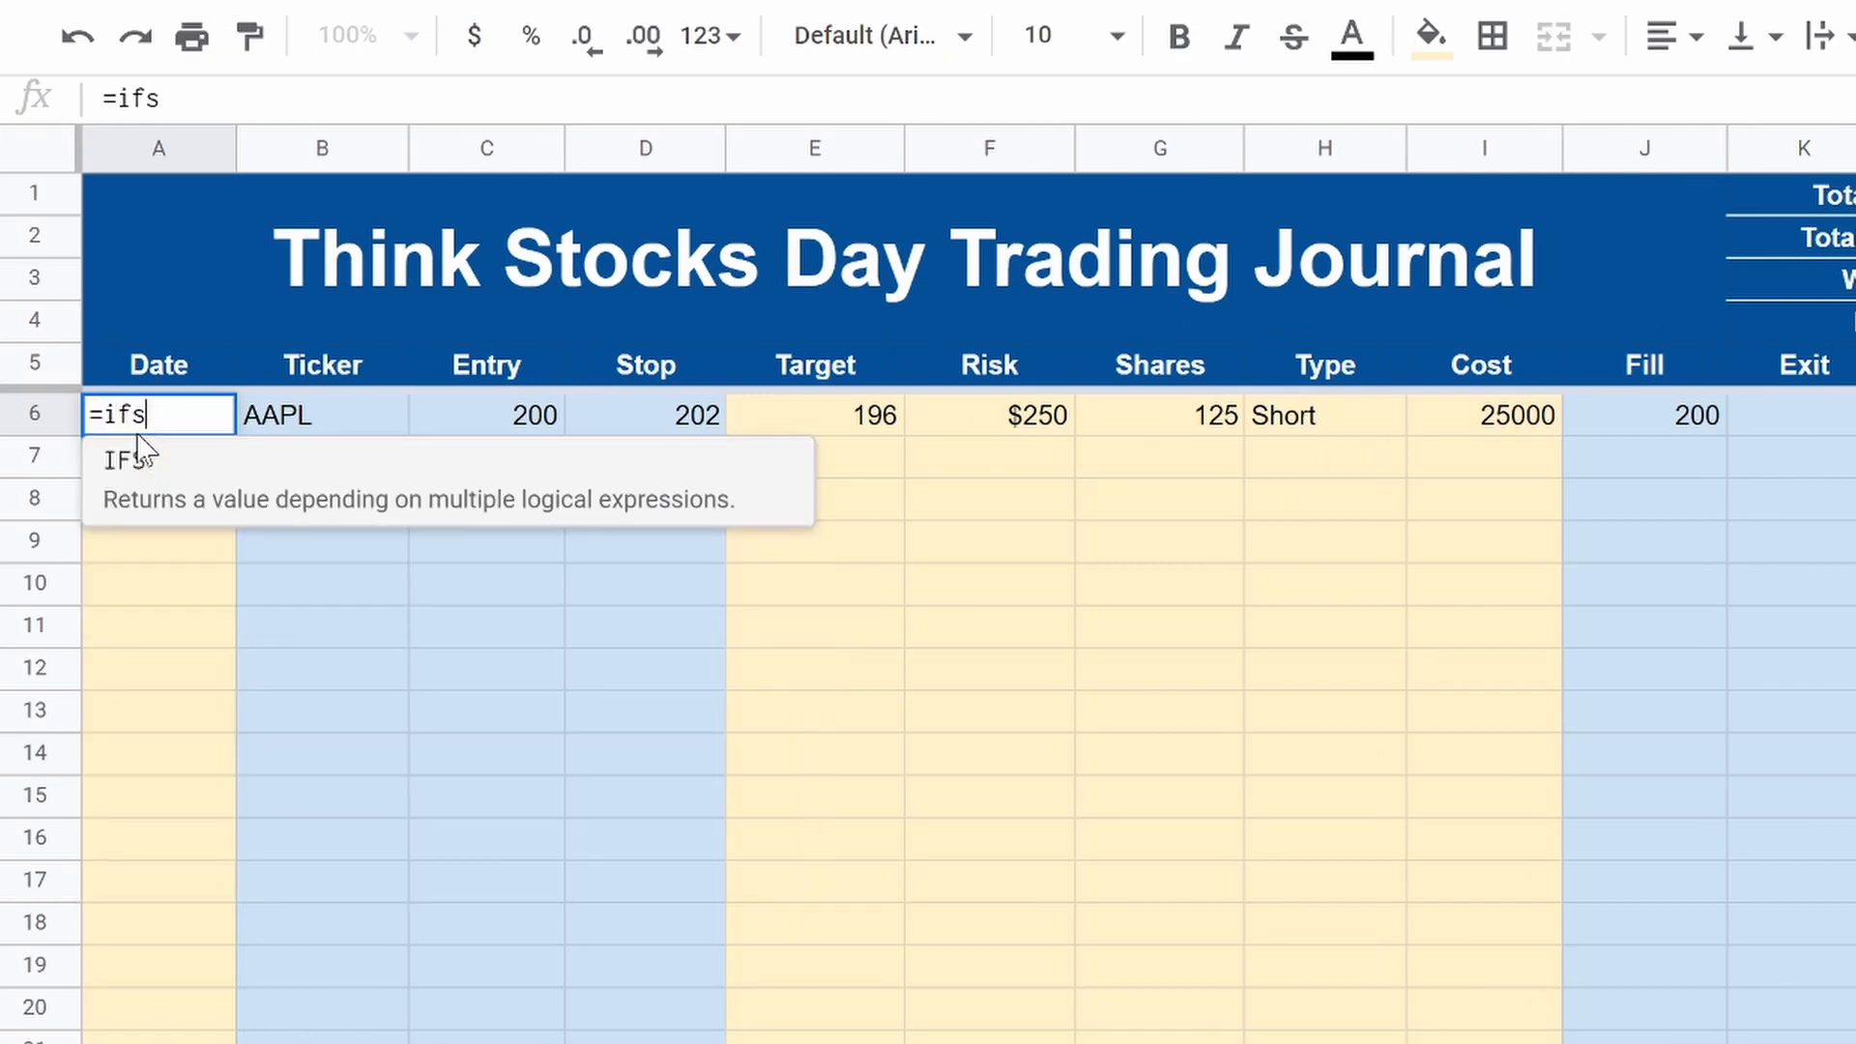
pyautogui.write('(')
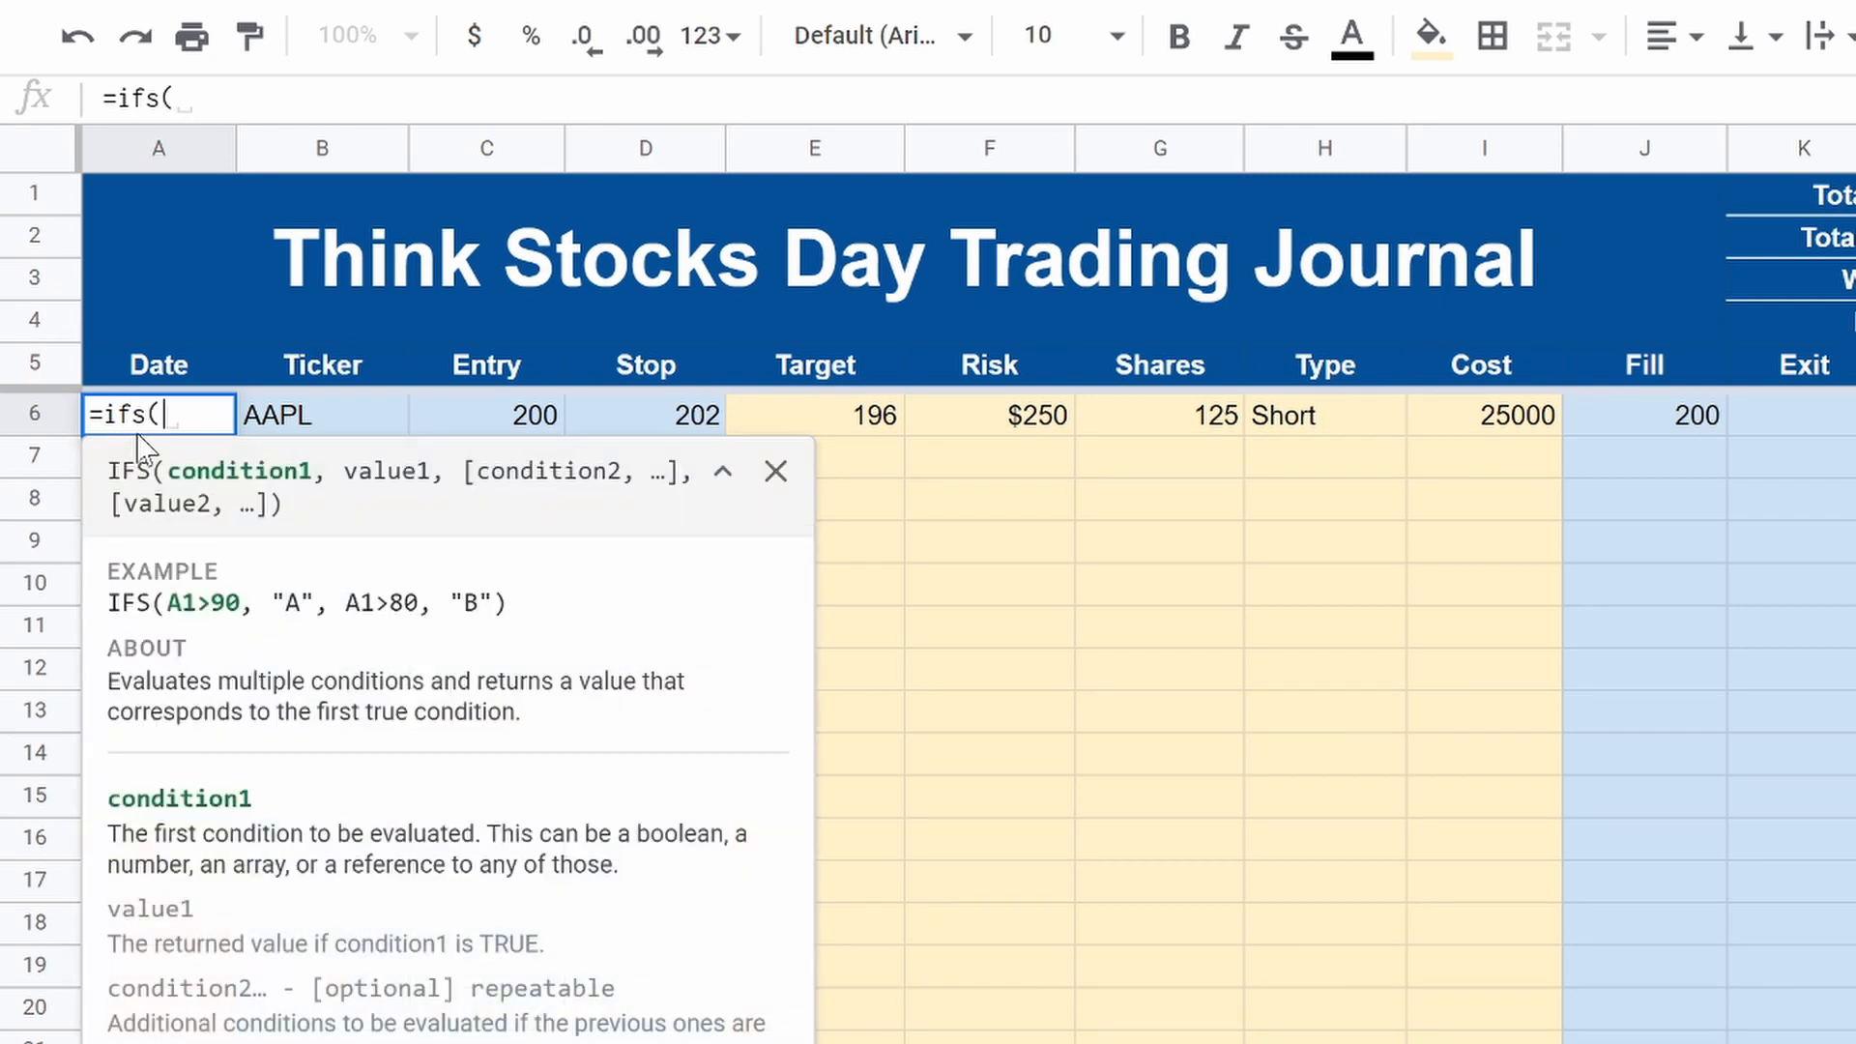
pyautogui.write('b')
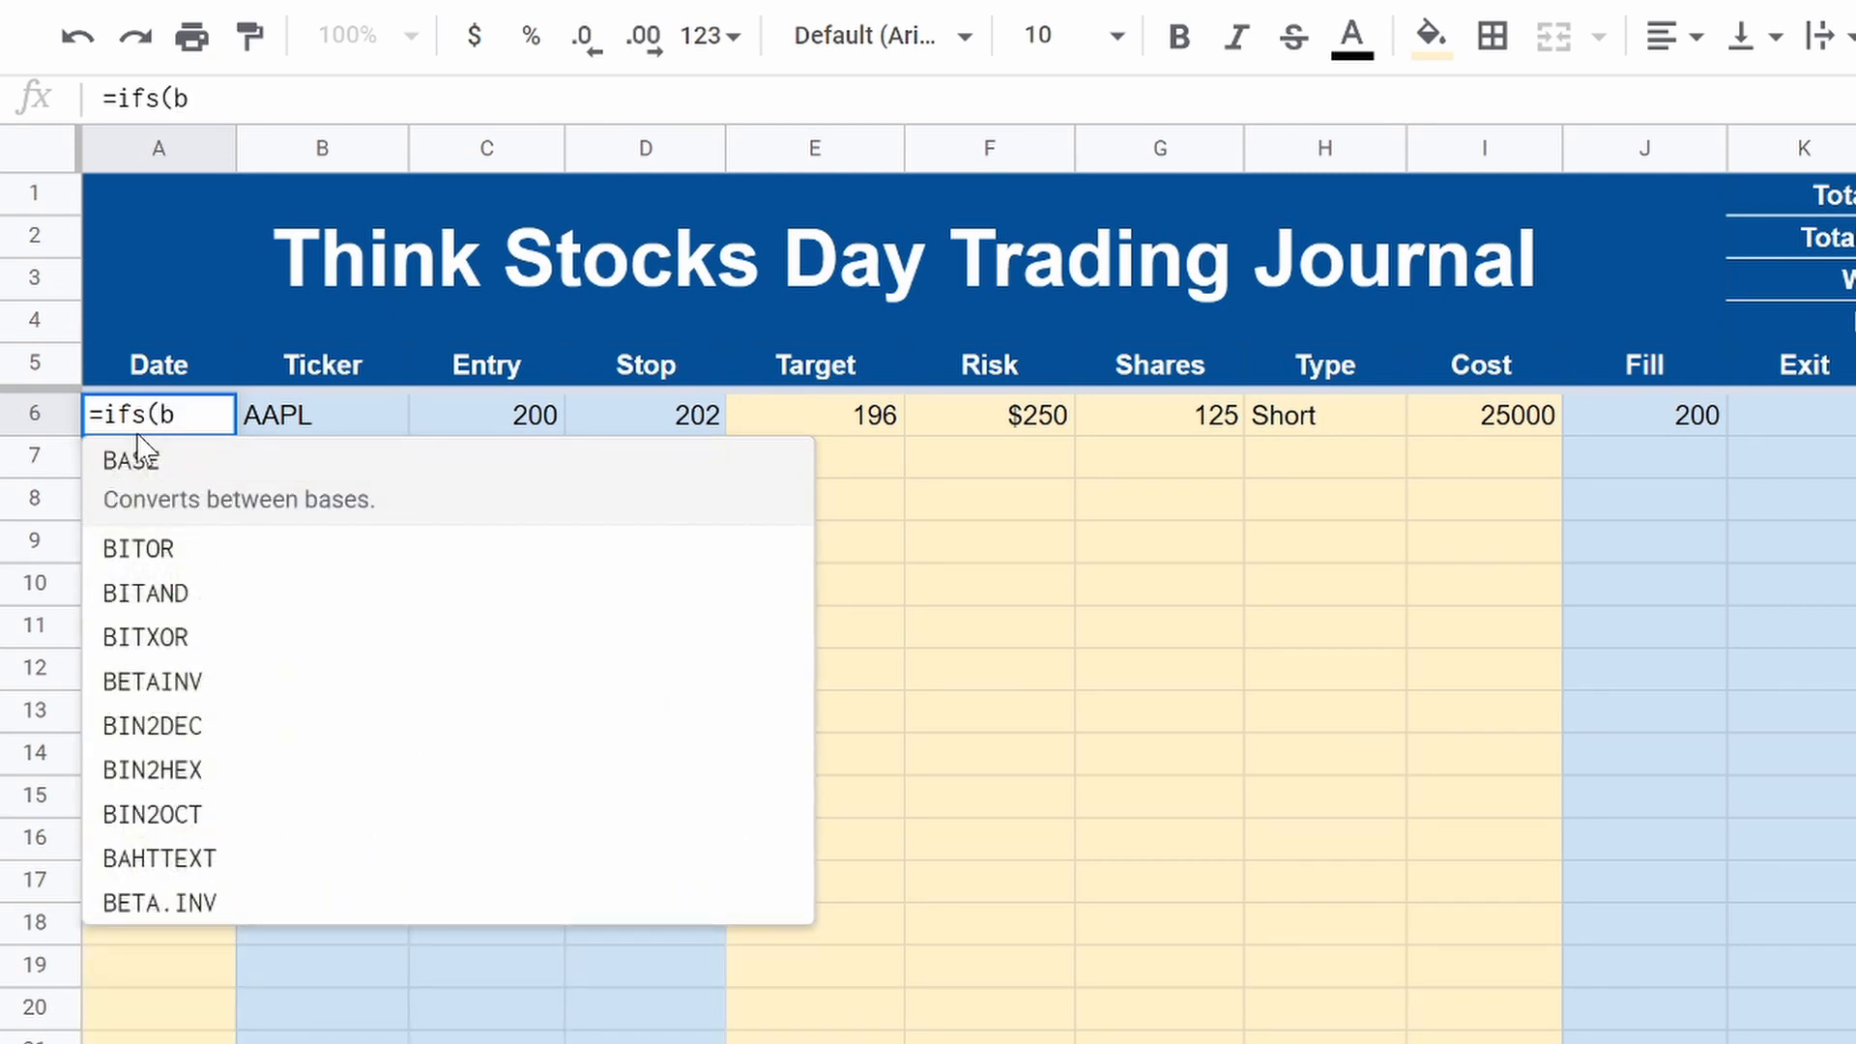
pyautogui.write('6=')
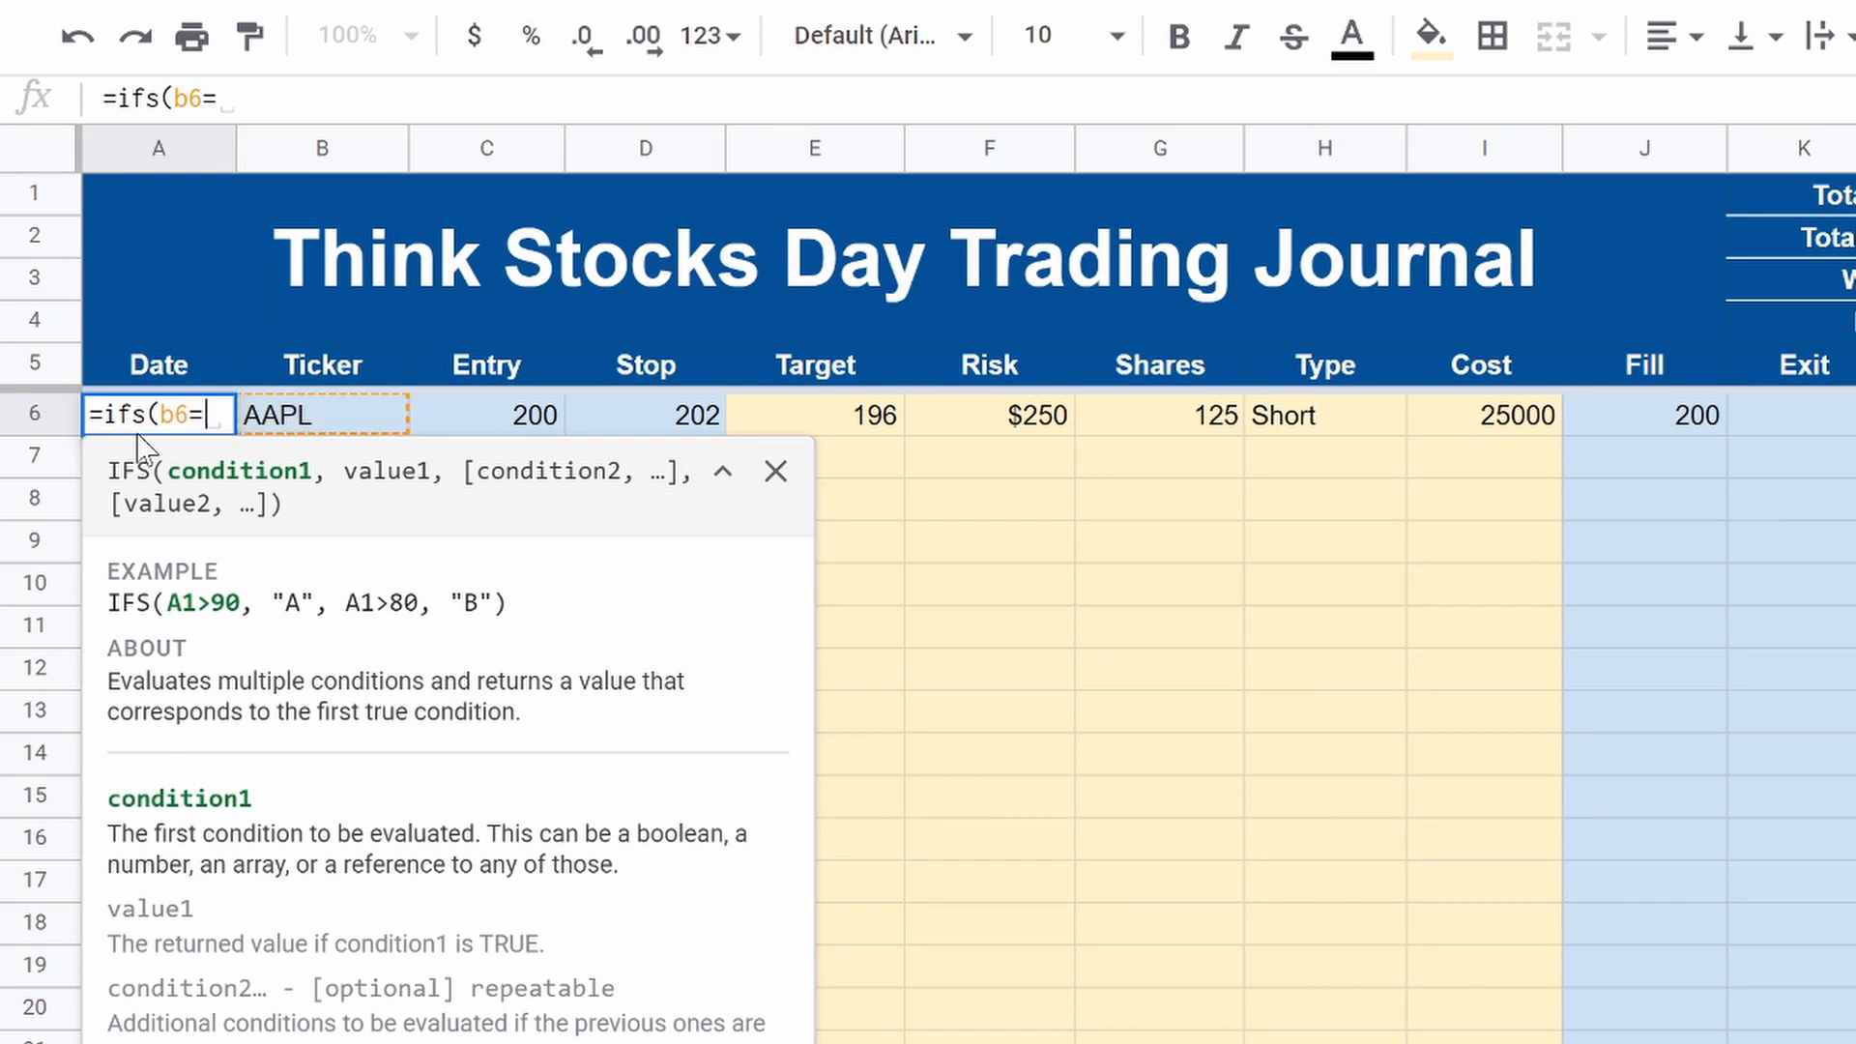
pyautogui.write('"",""')
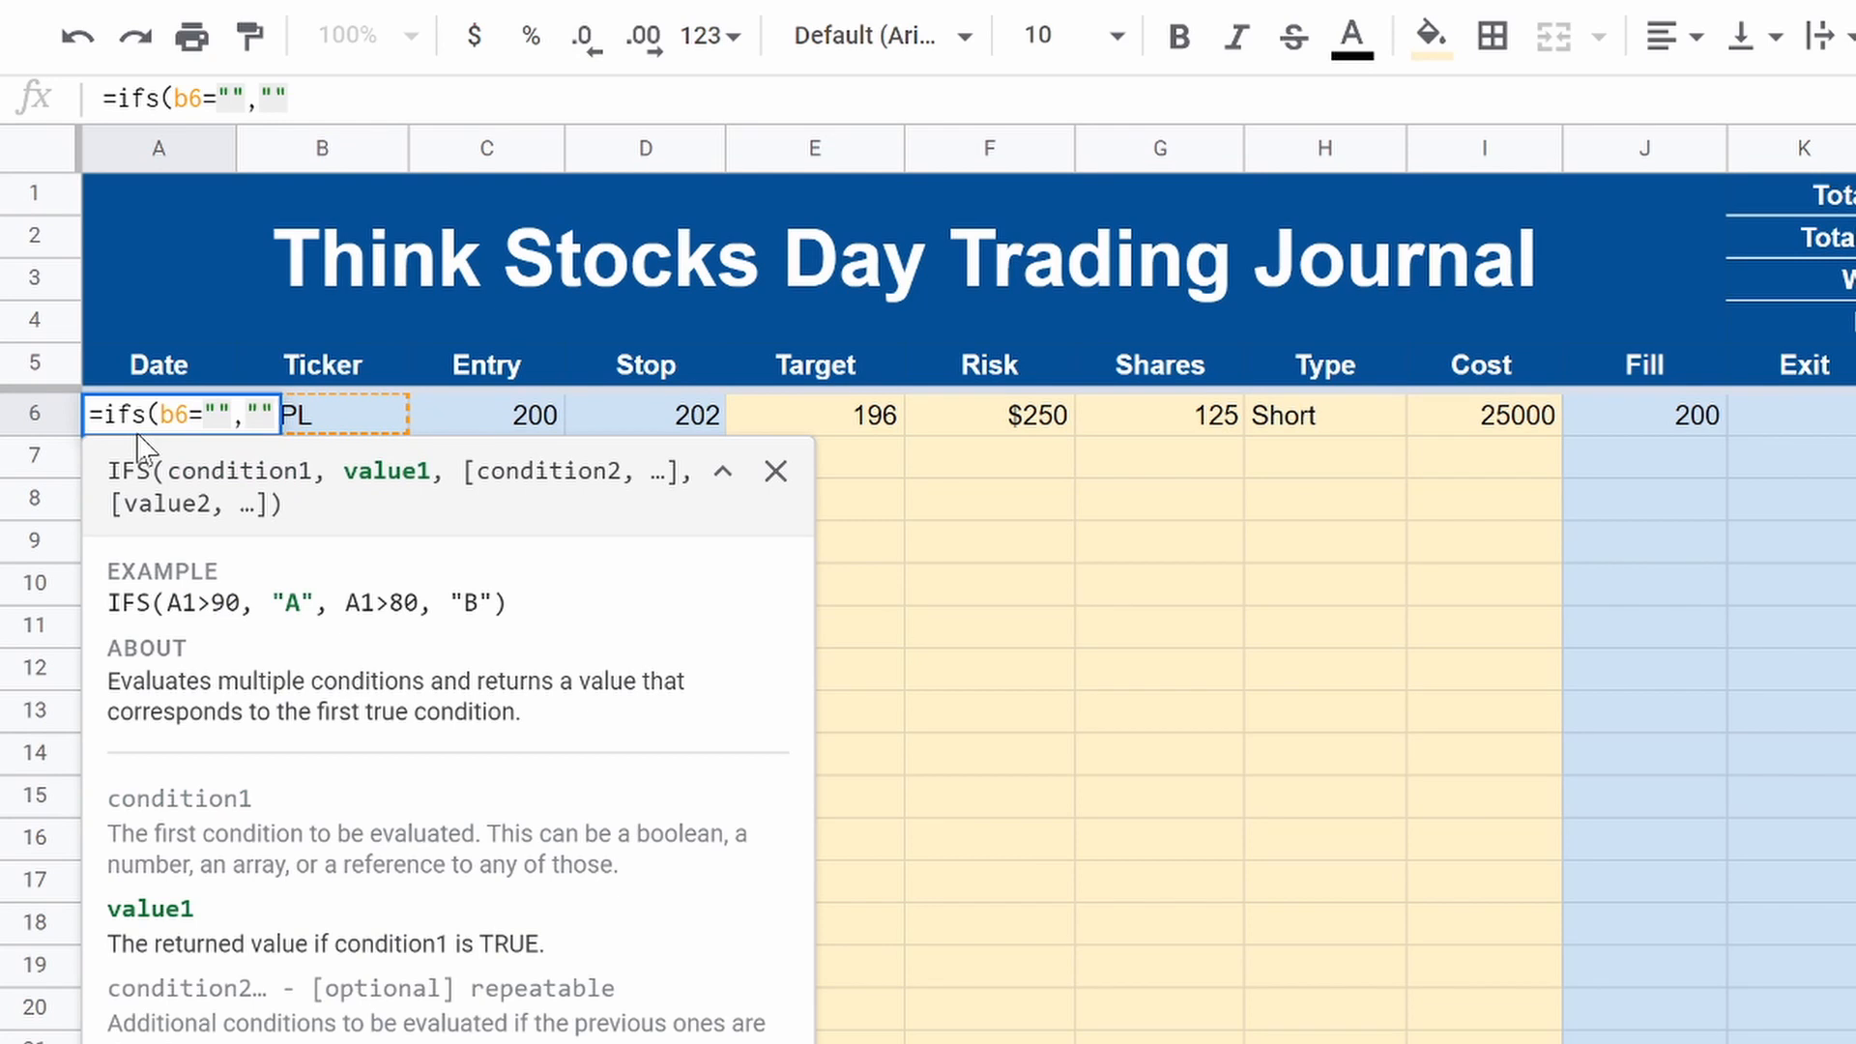
pyautogui.write(',')
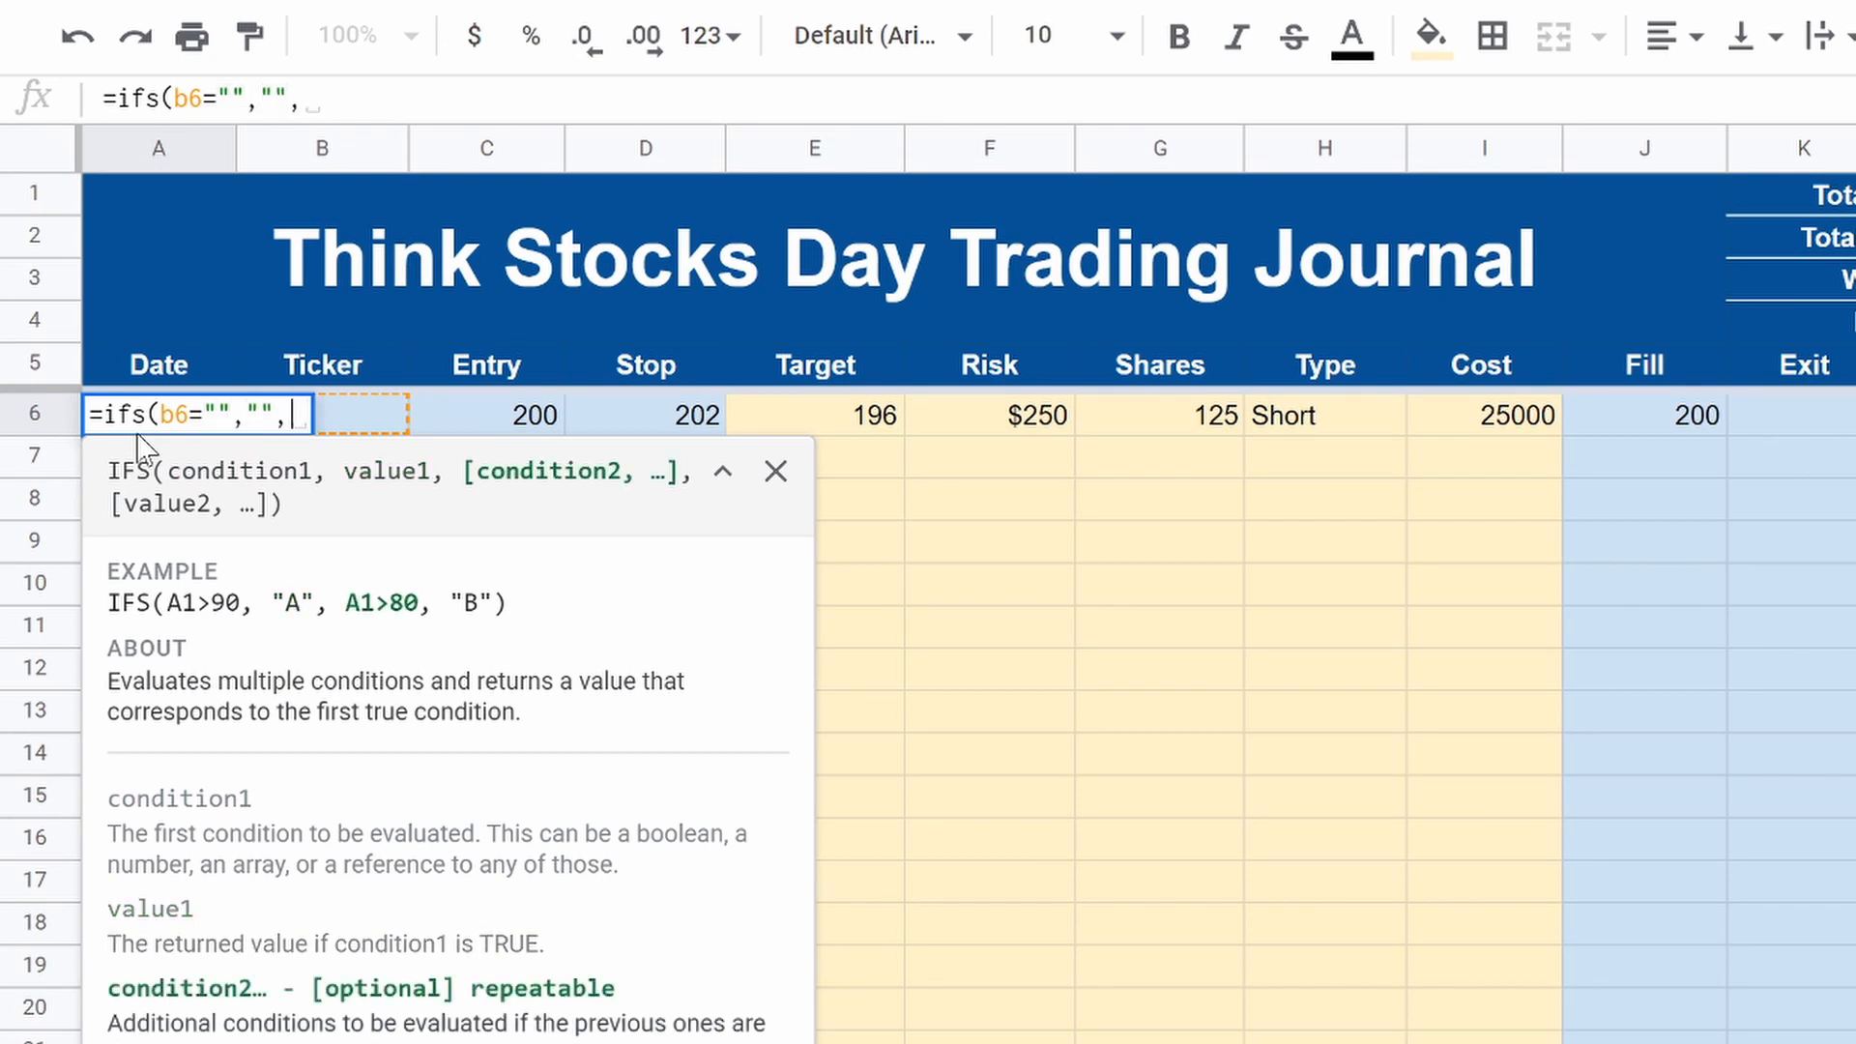
# Step: Add a second condition a6="" to the IFS formula in A6, returning now()
pyautogui.write('a')
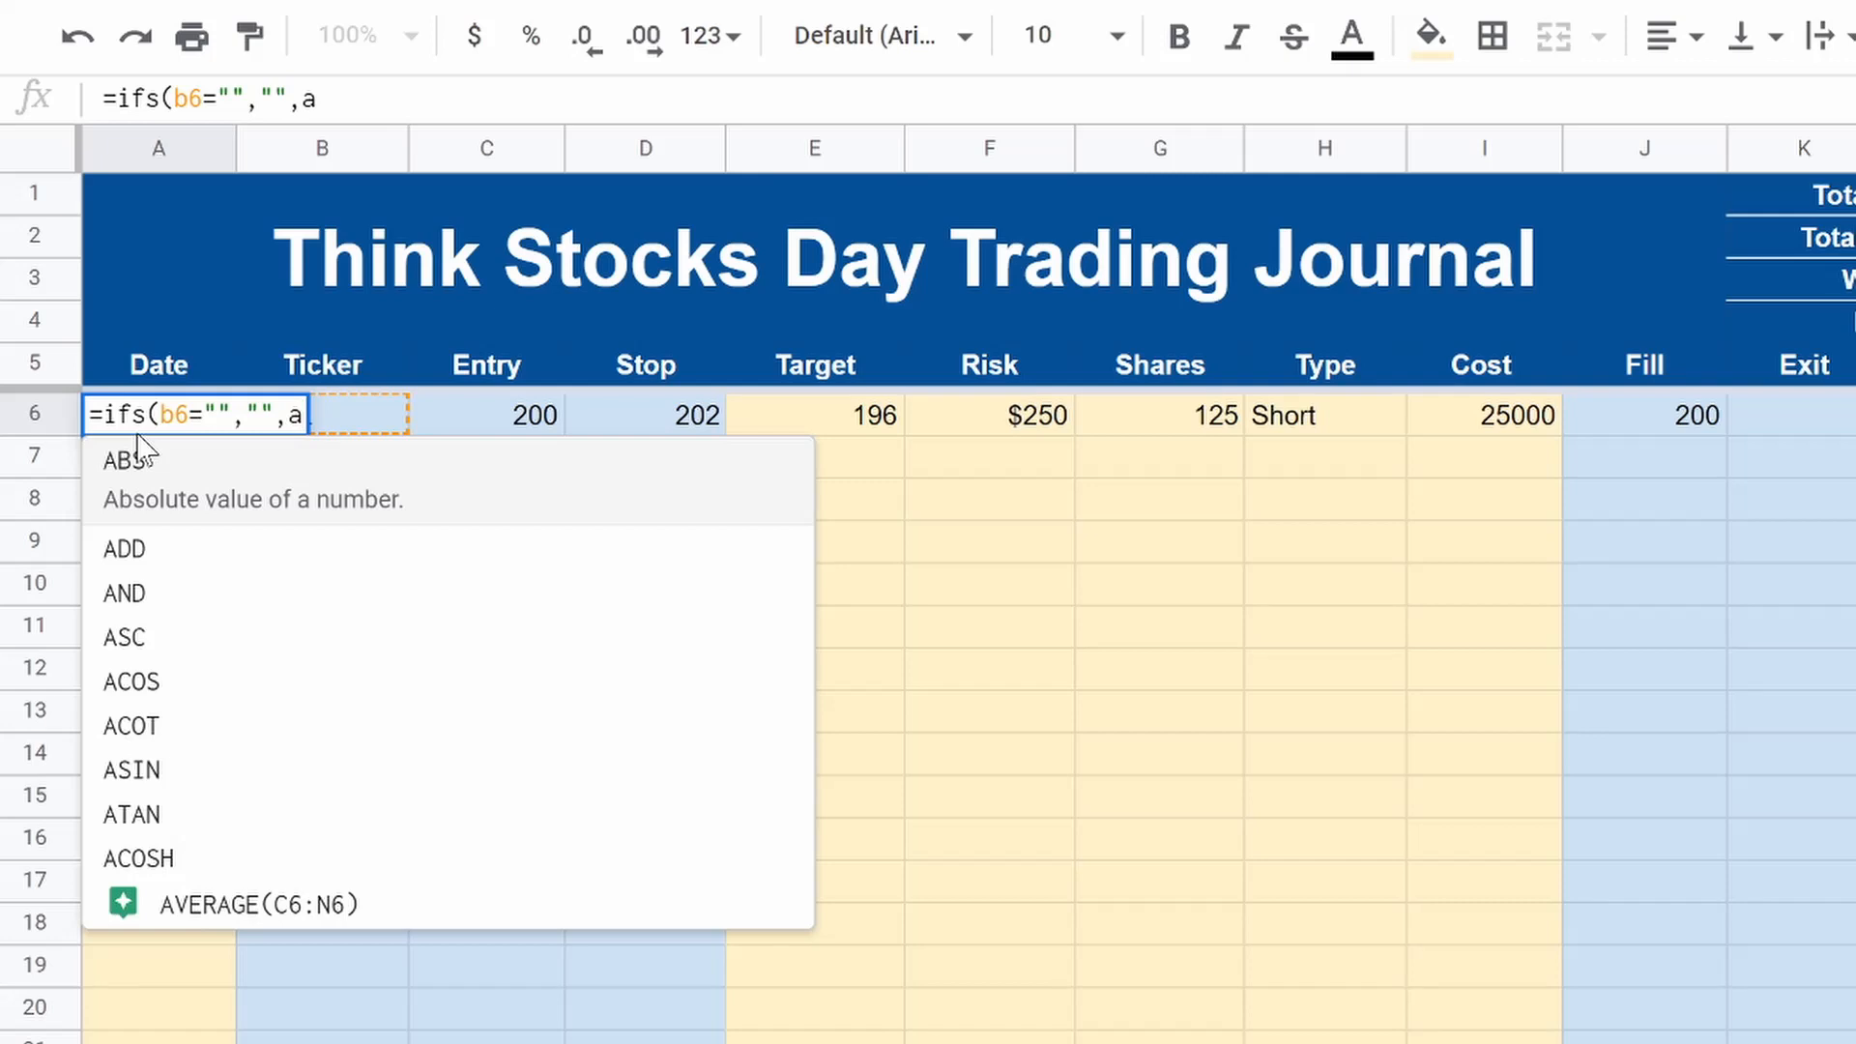
pyautogui.write('6')
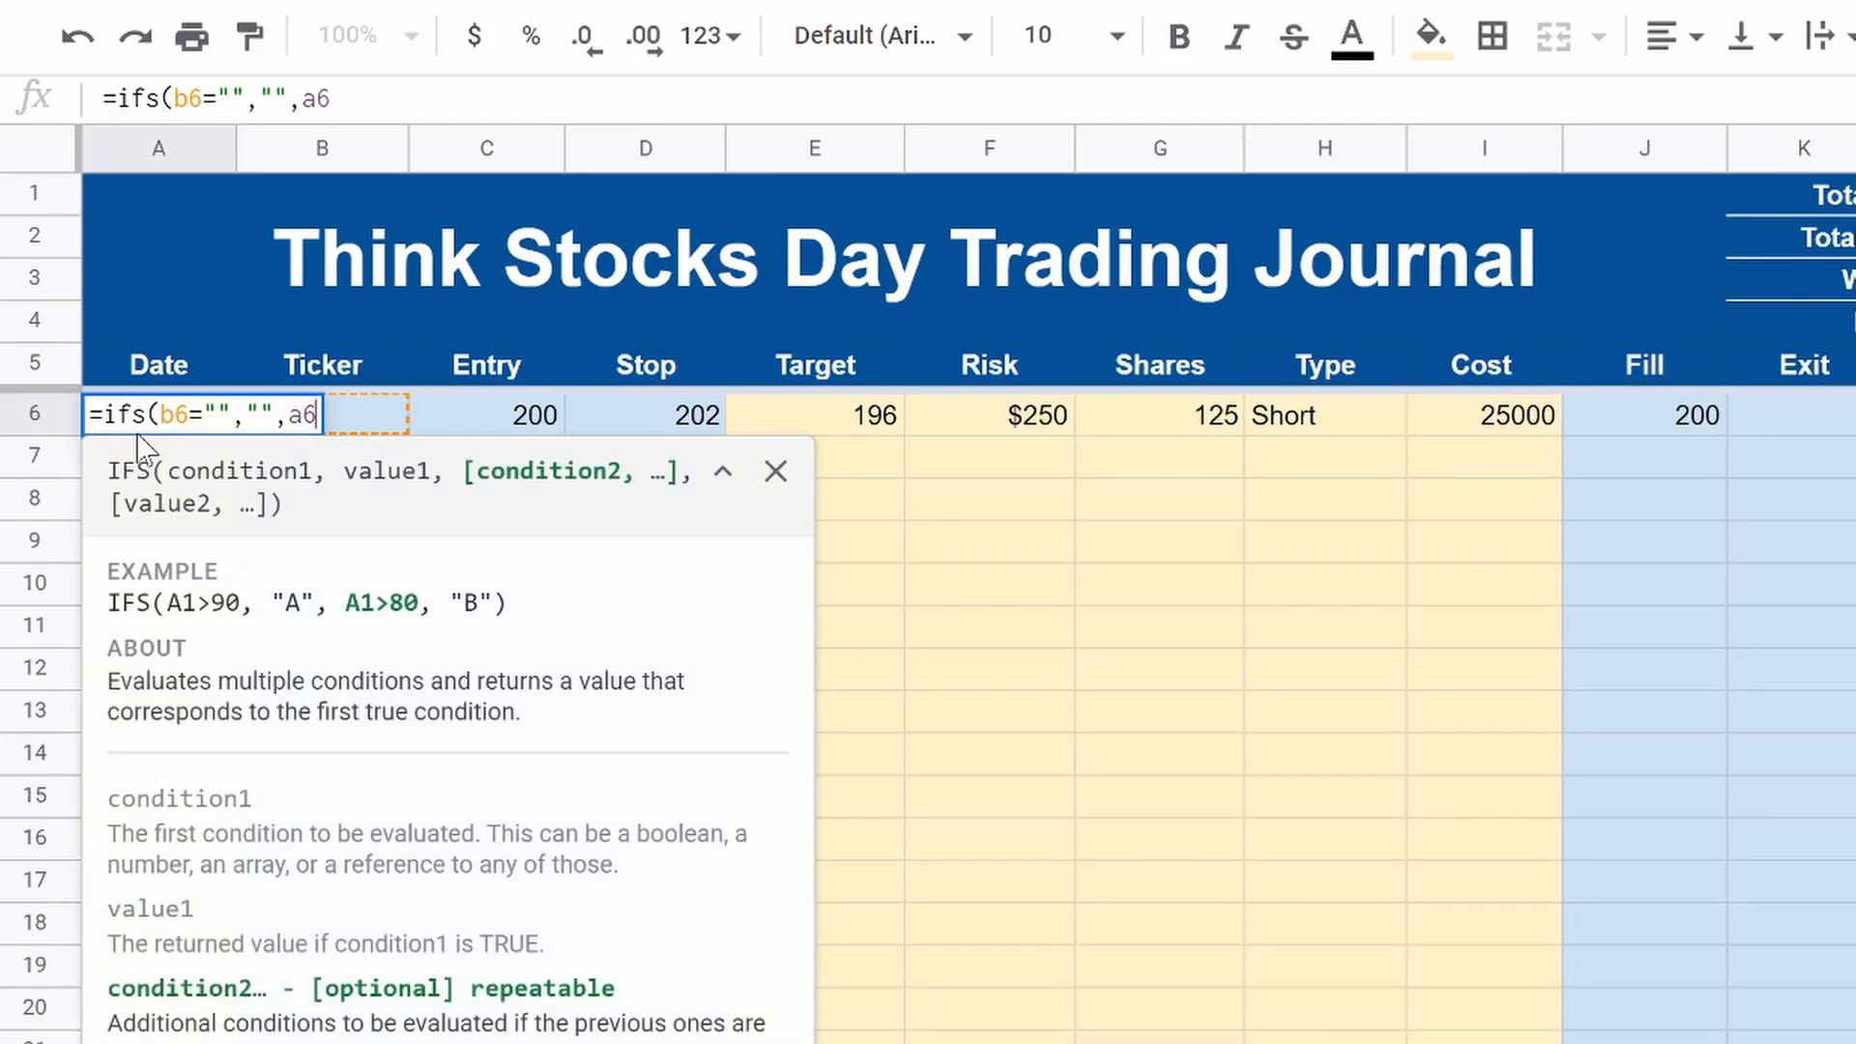
pyautogui.write('=""')
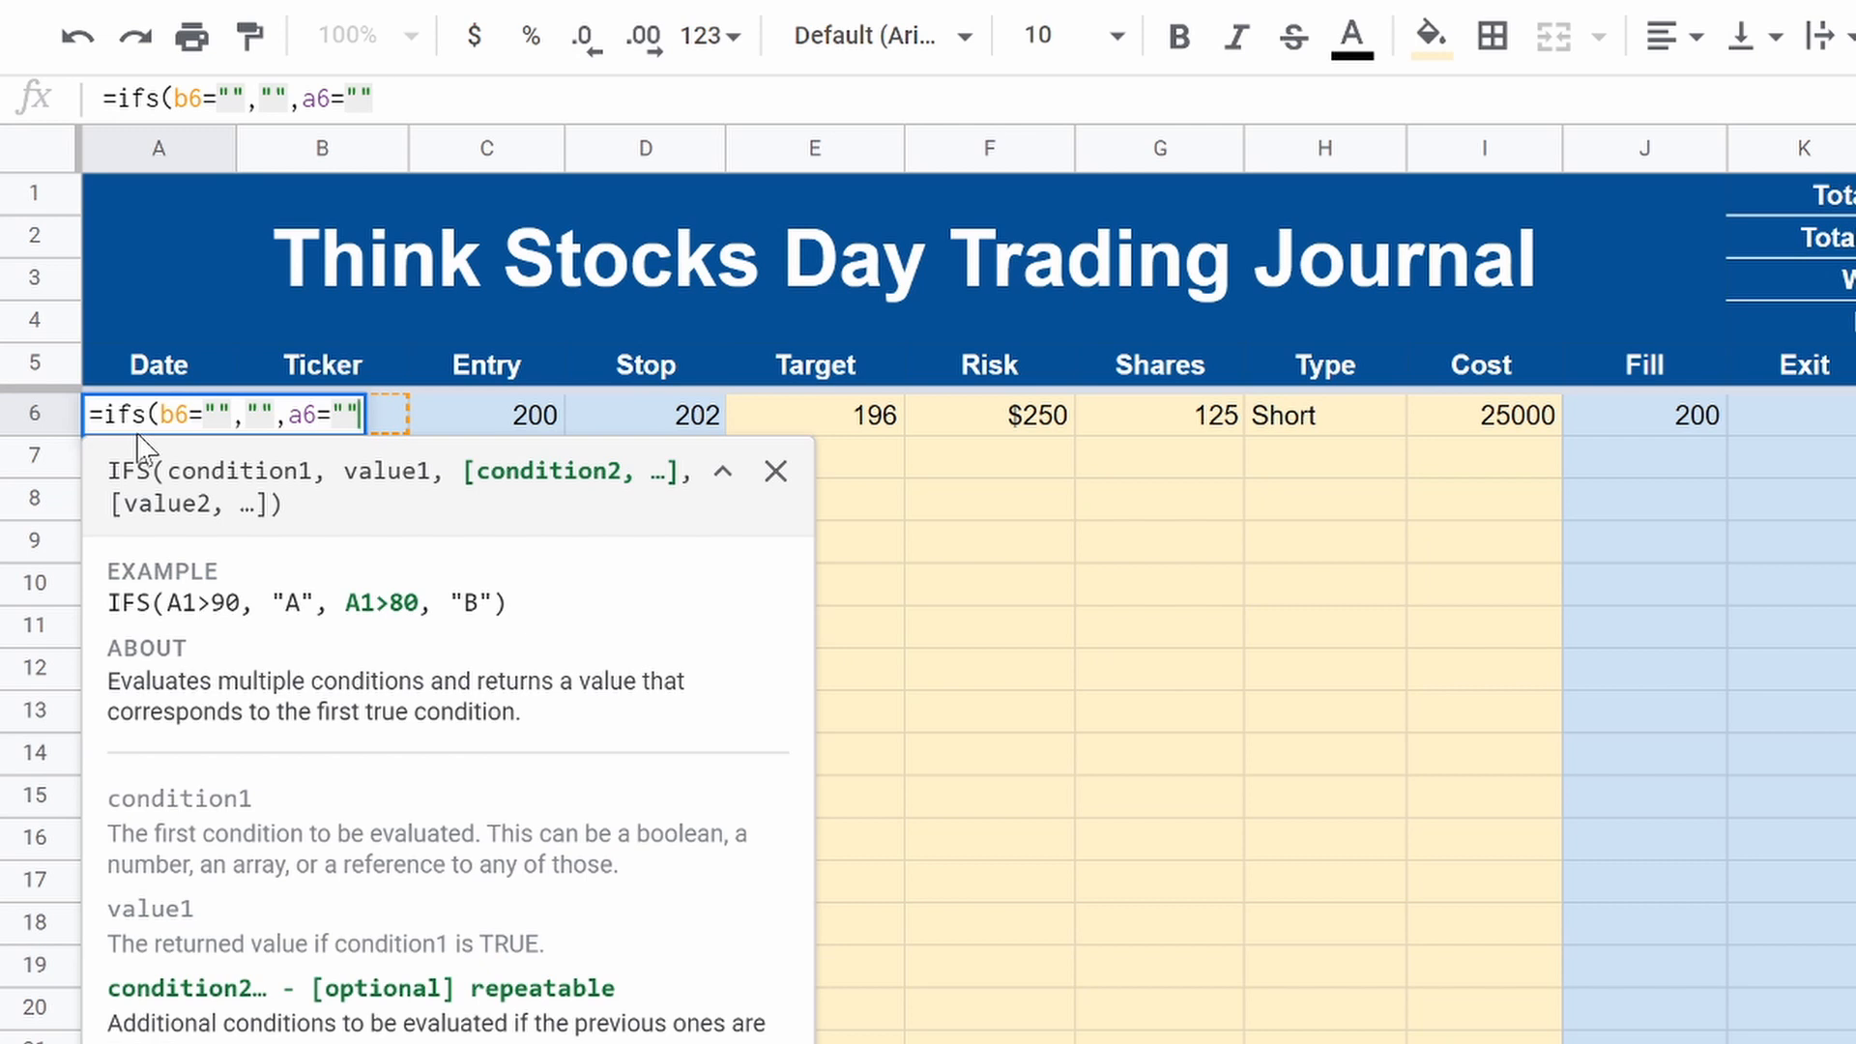
pyautogui.write(',now(')
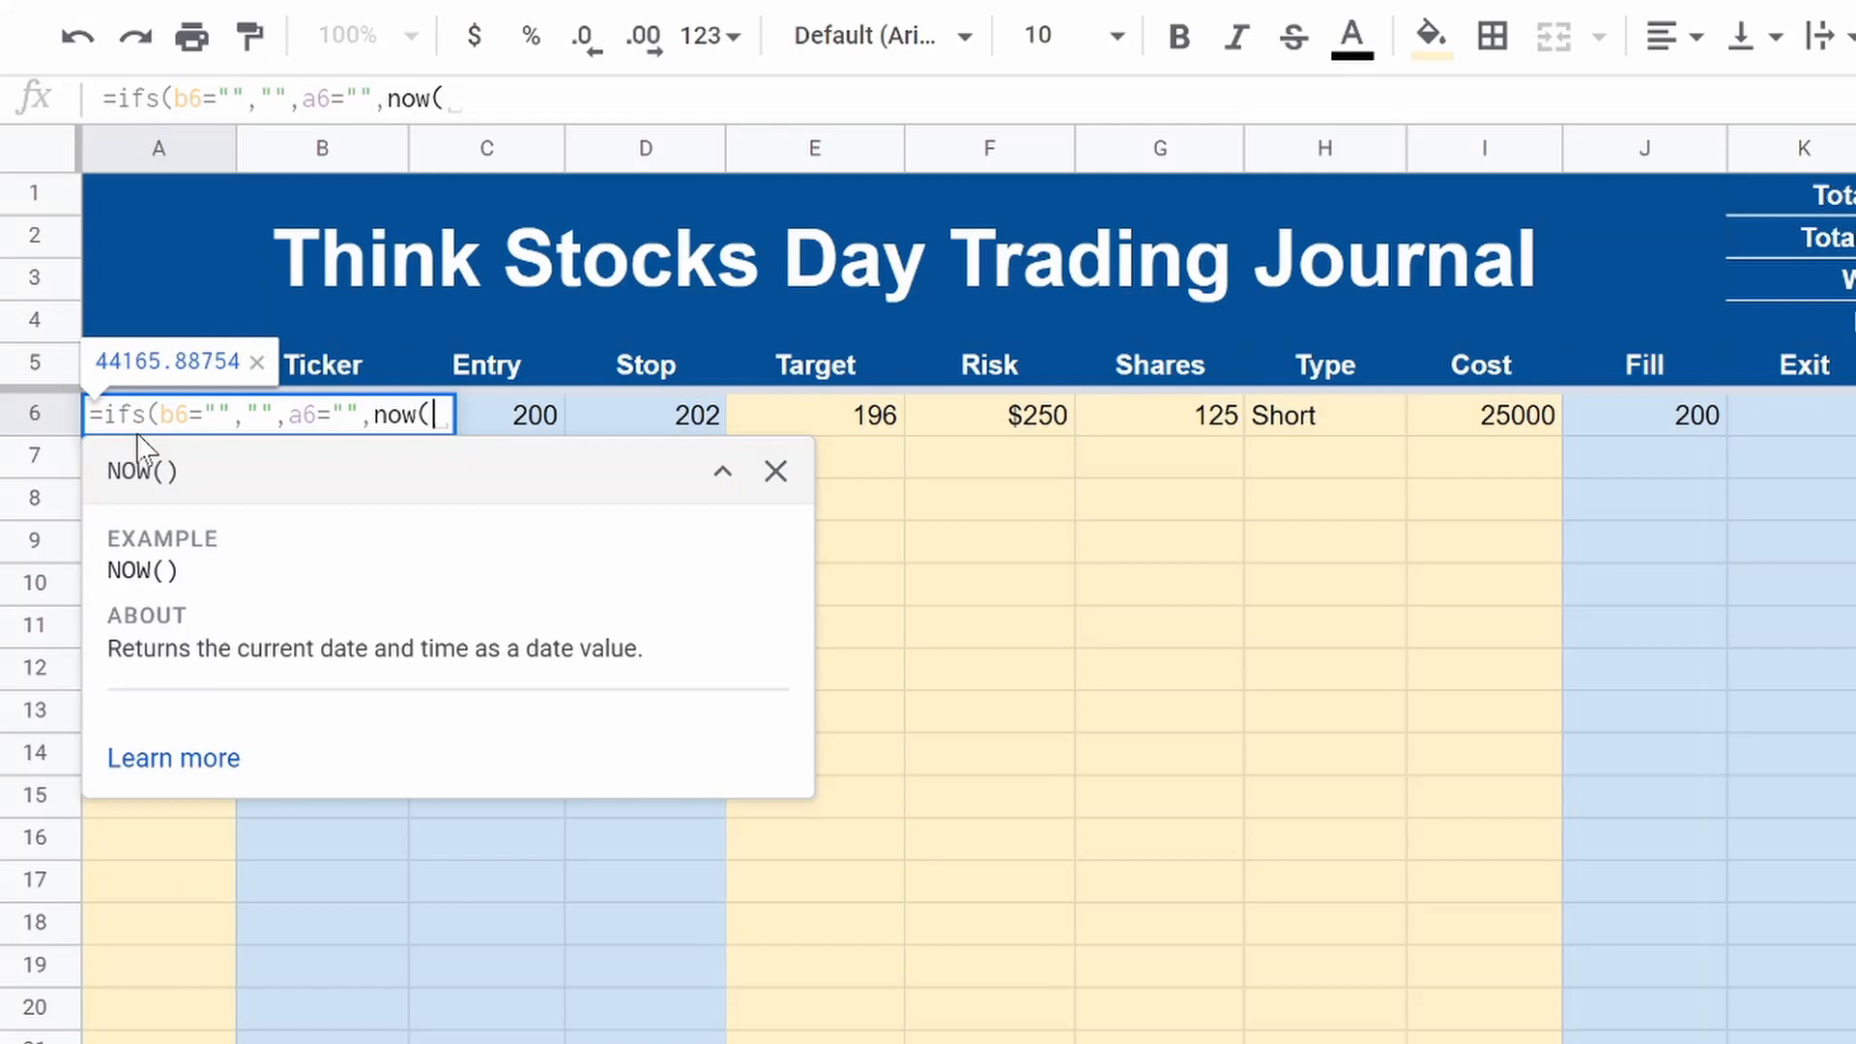
pyautogui.write('),')
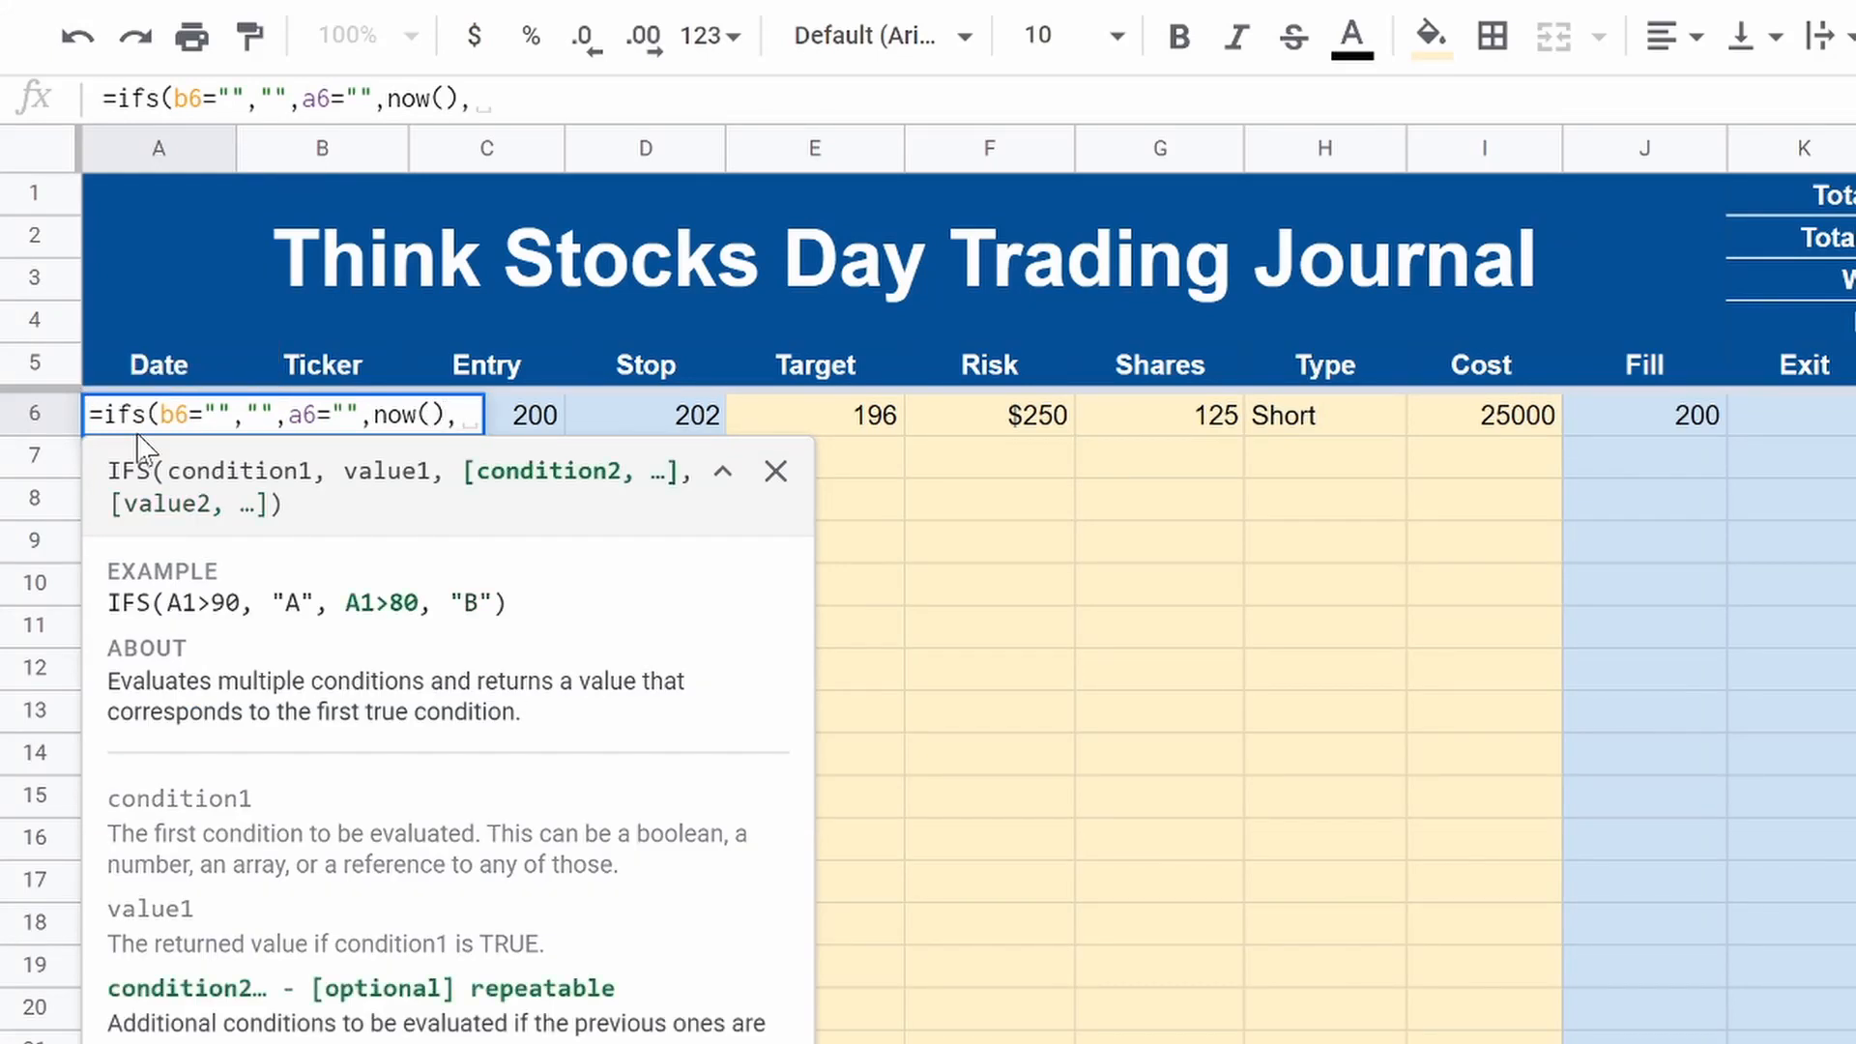
# Step: Add the final pair TRUE,a6 to the IFS formula in A6, close it and commit the Date formula
pyautogui.write('TR')
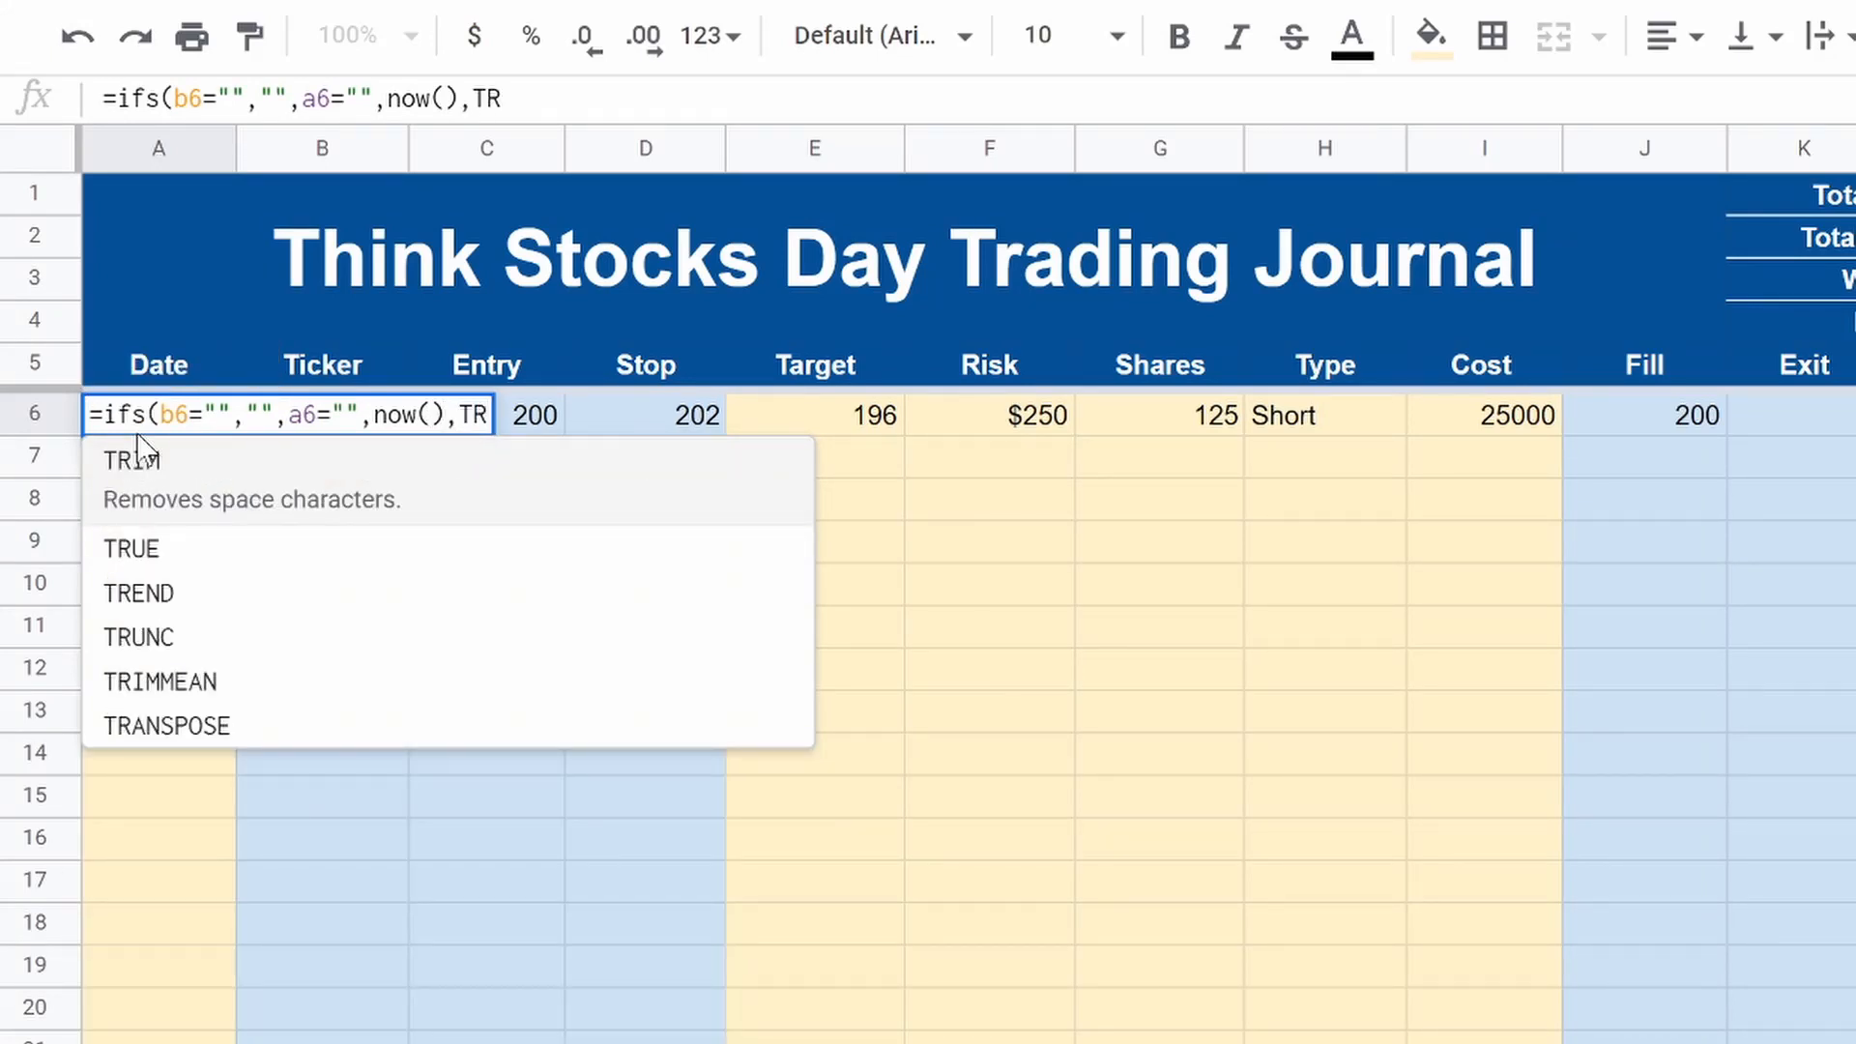
pyautogui.write('UE, ')
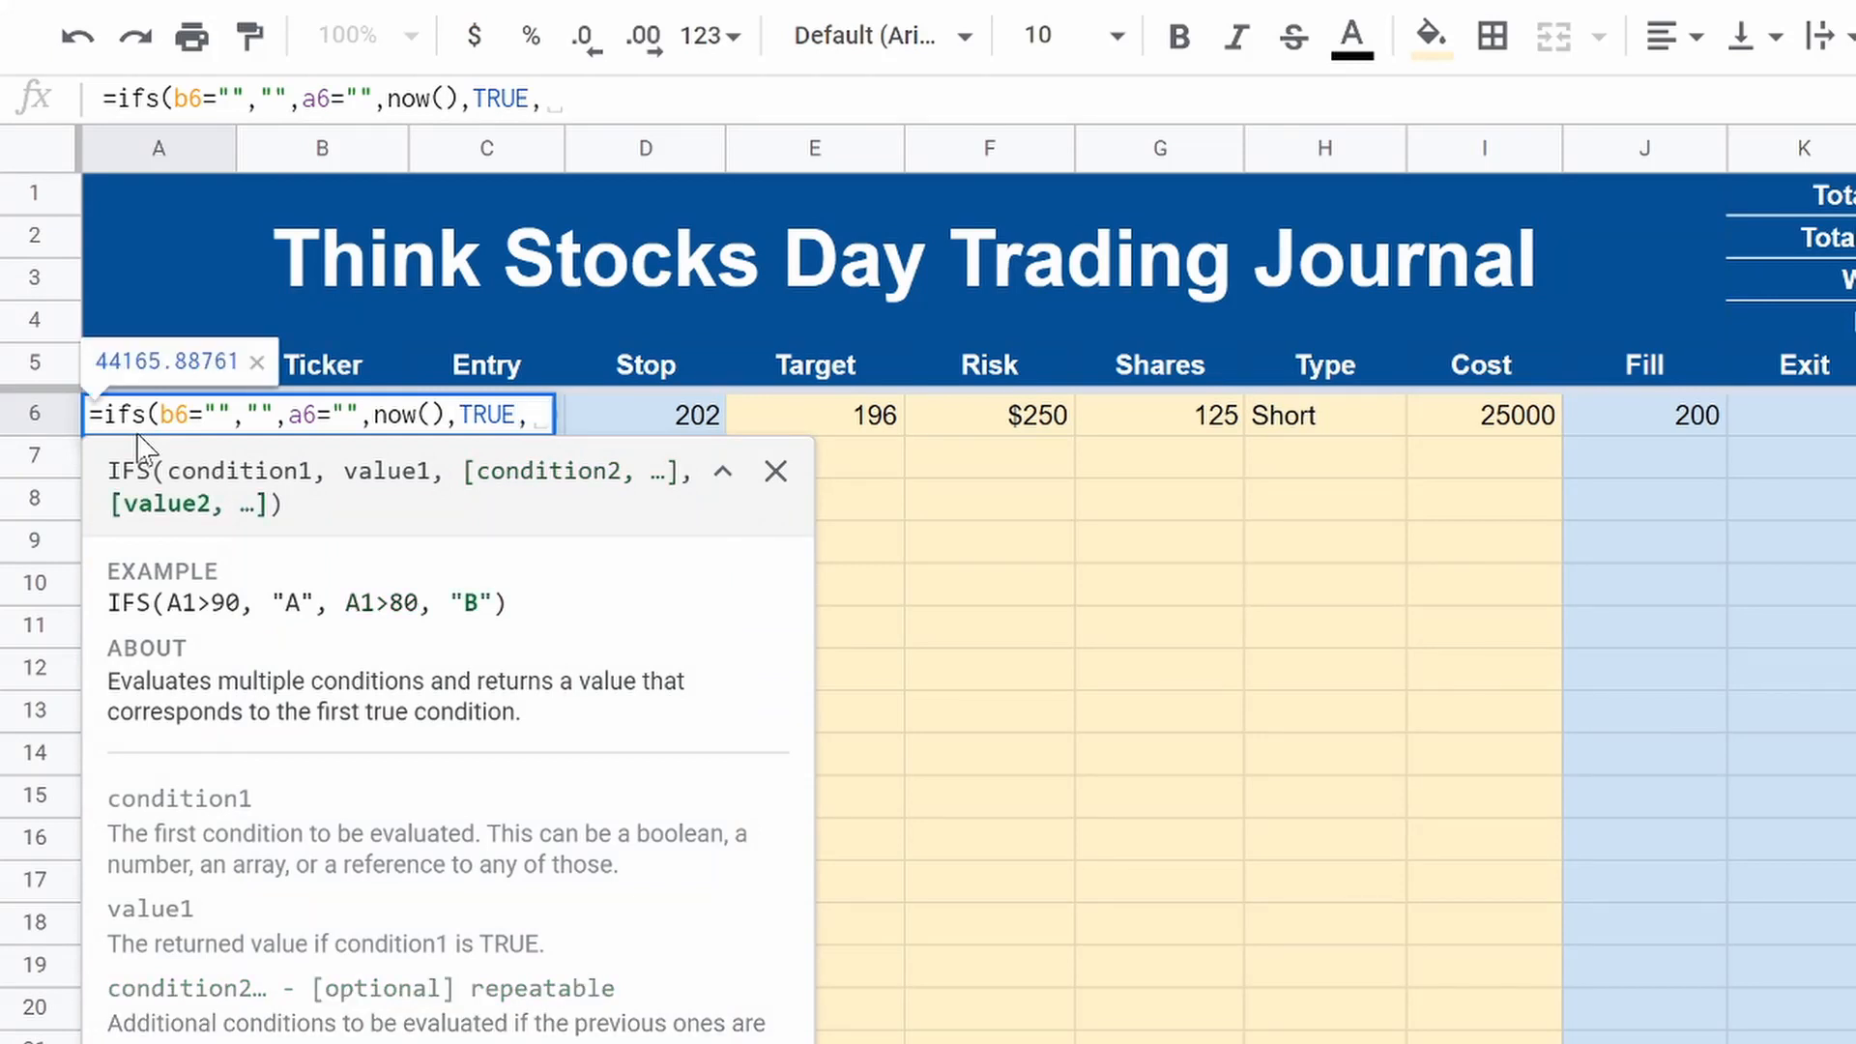
pyautogui.write('a6')
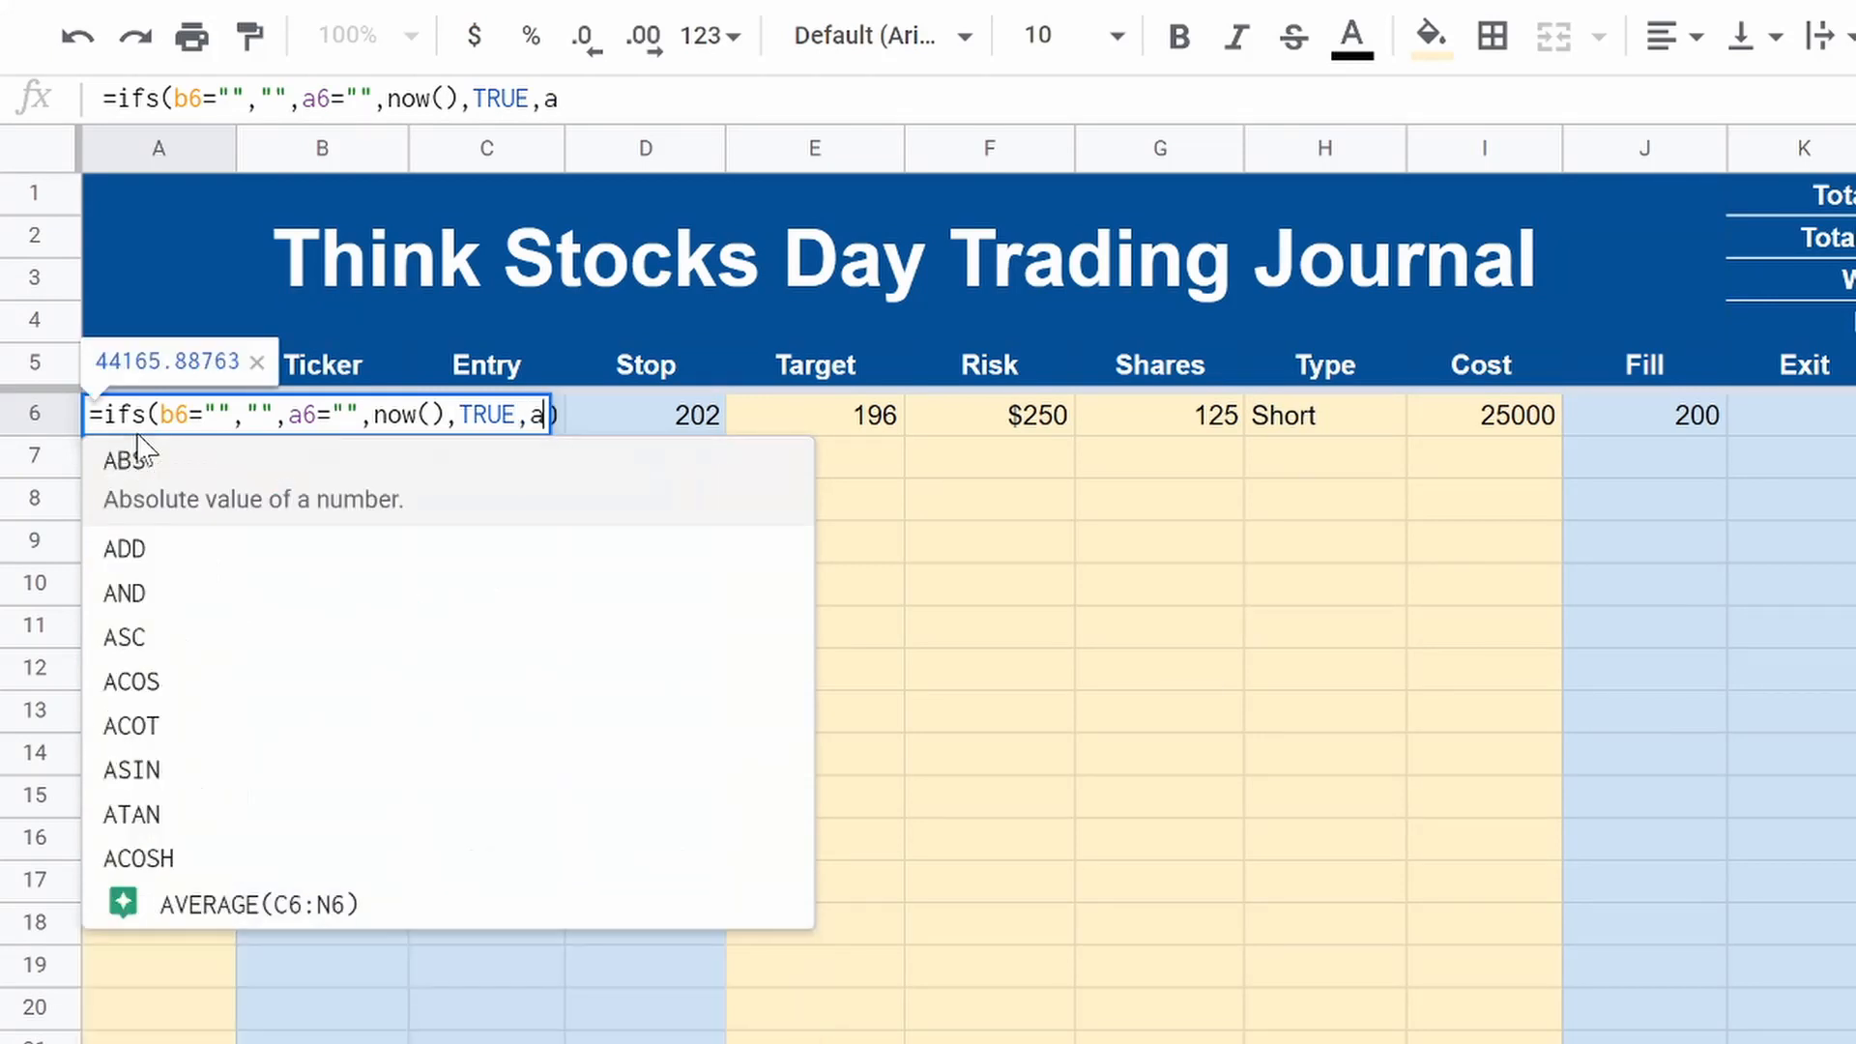
pyautogui.write(')')
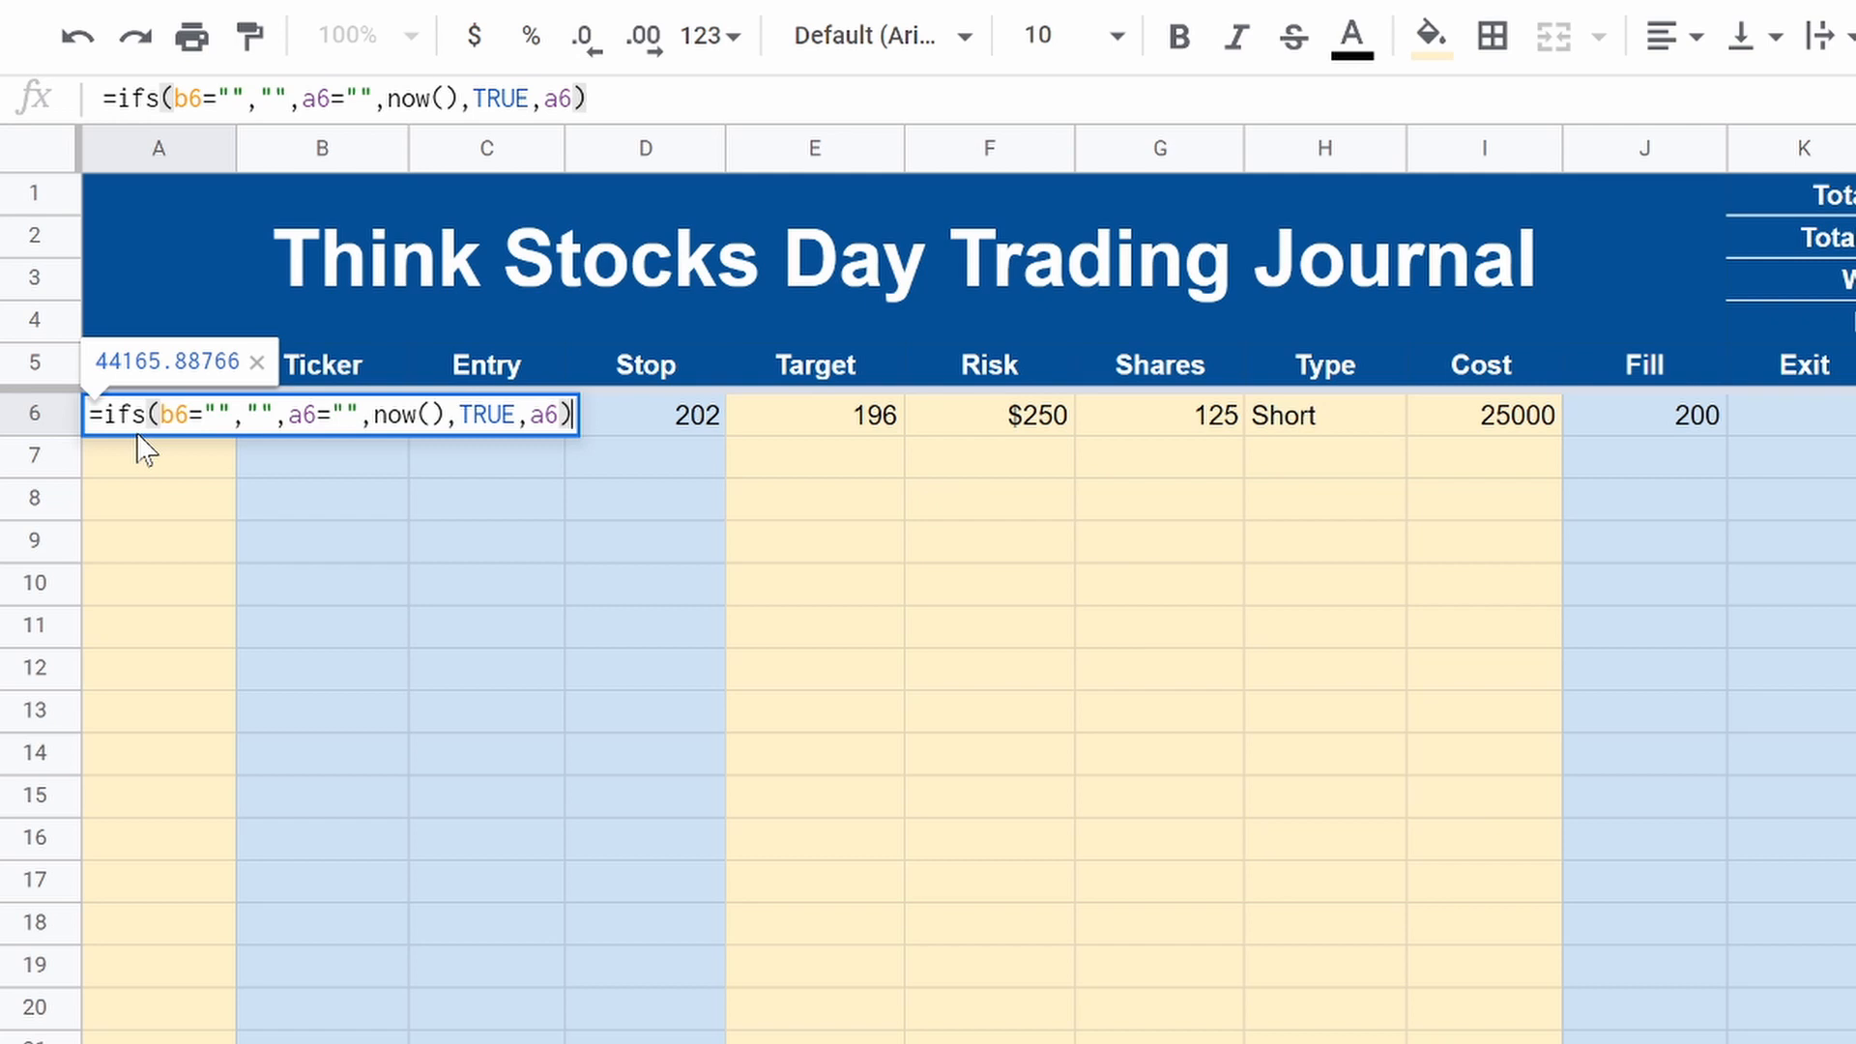
pyautogui.press('Return')
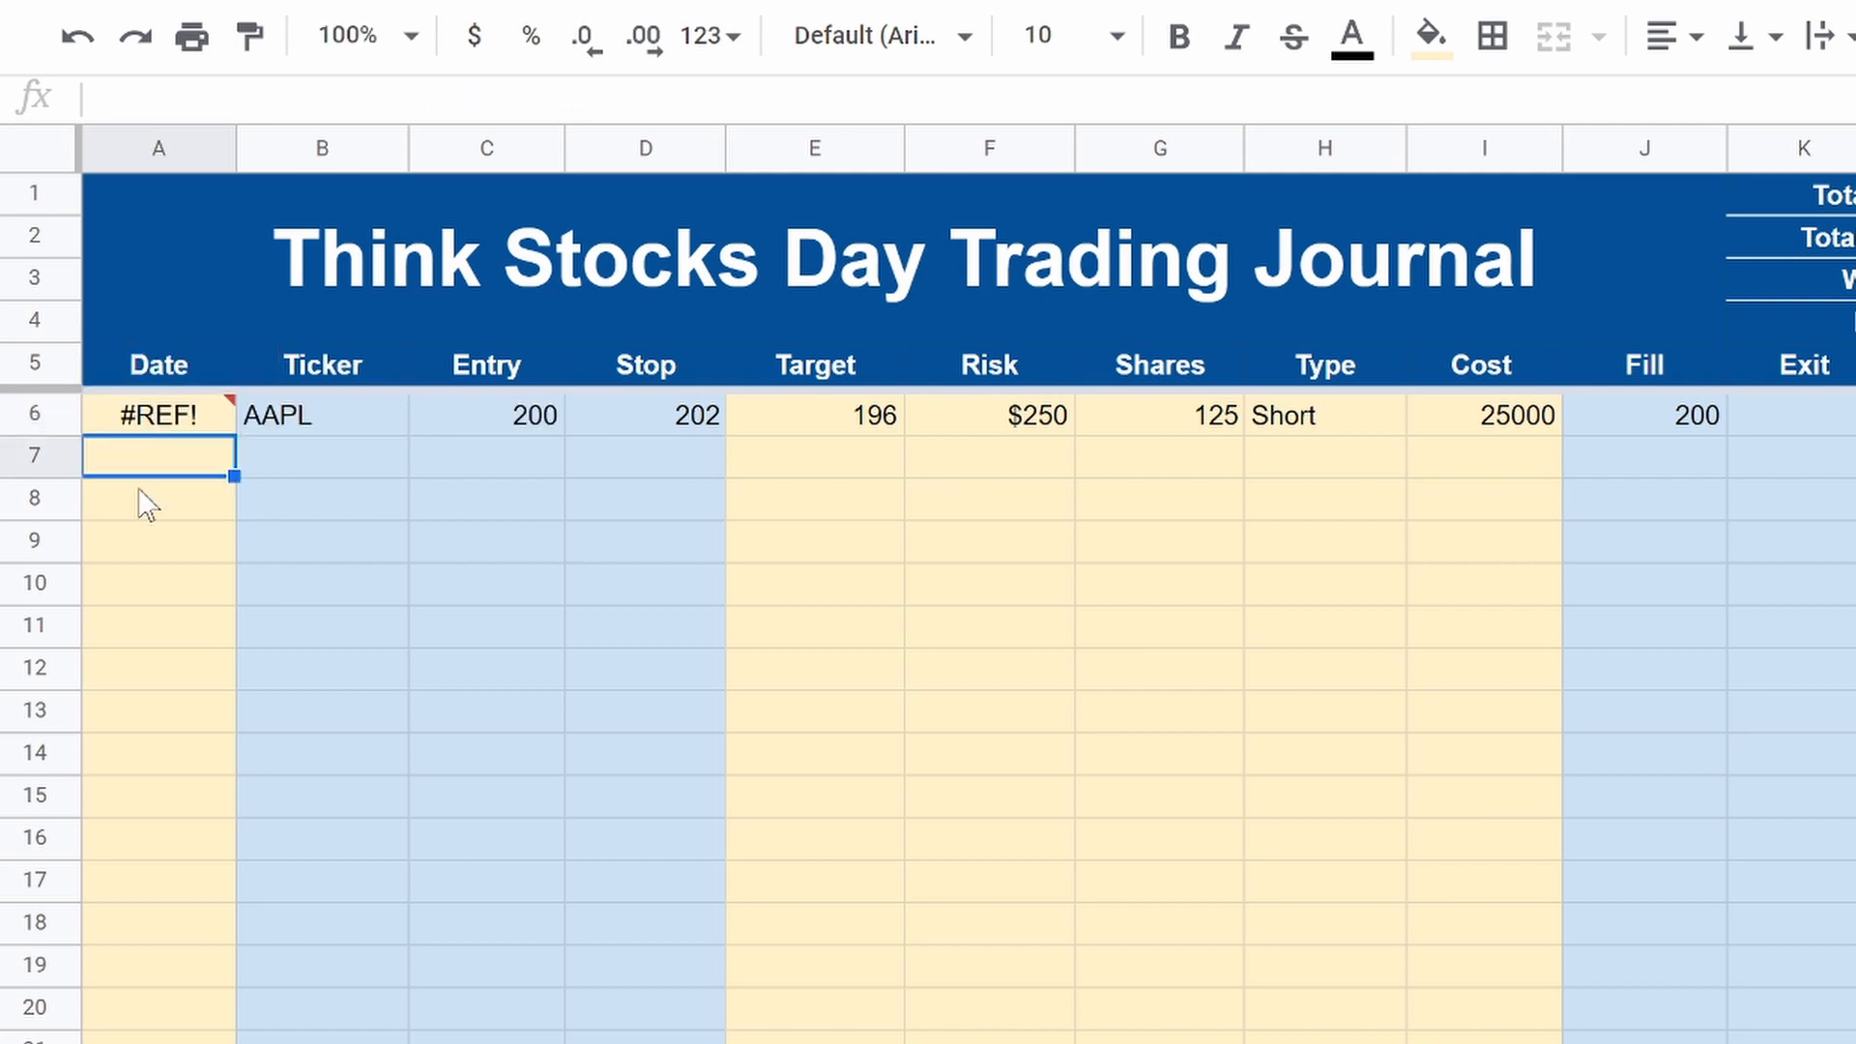
# Step: Turn on iterative calculation in the spreadsheet's calculation settings with a maximum of 1 iteration and save
pyautogui.click(169, 415)
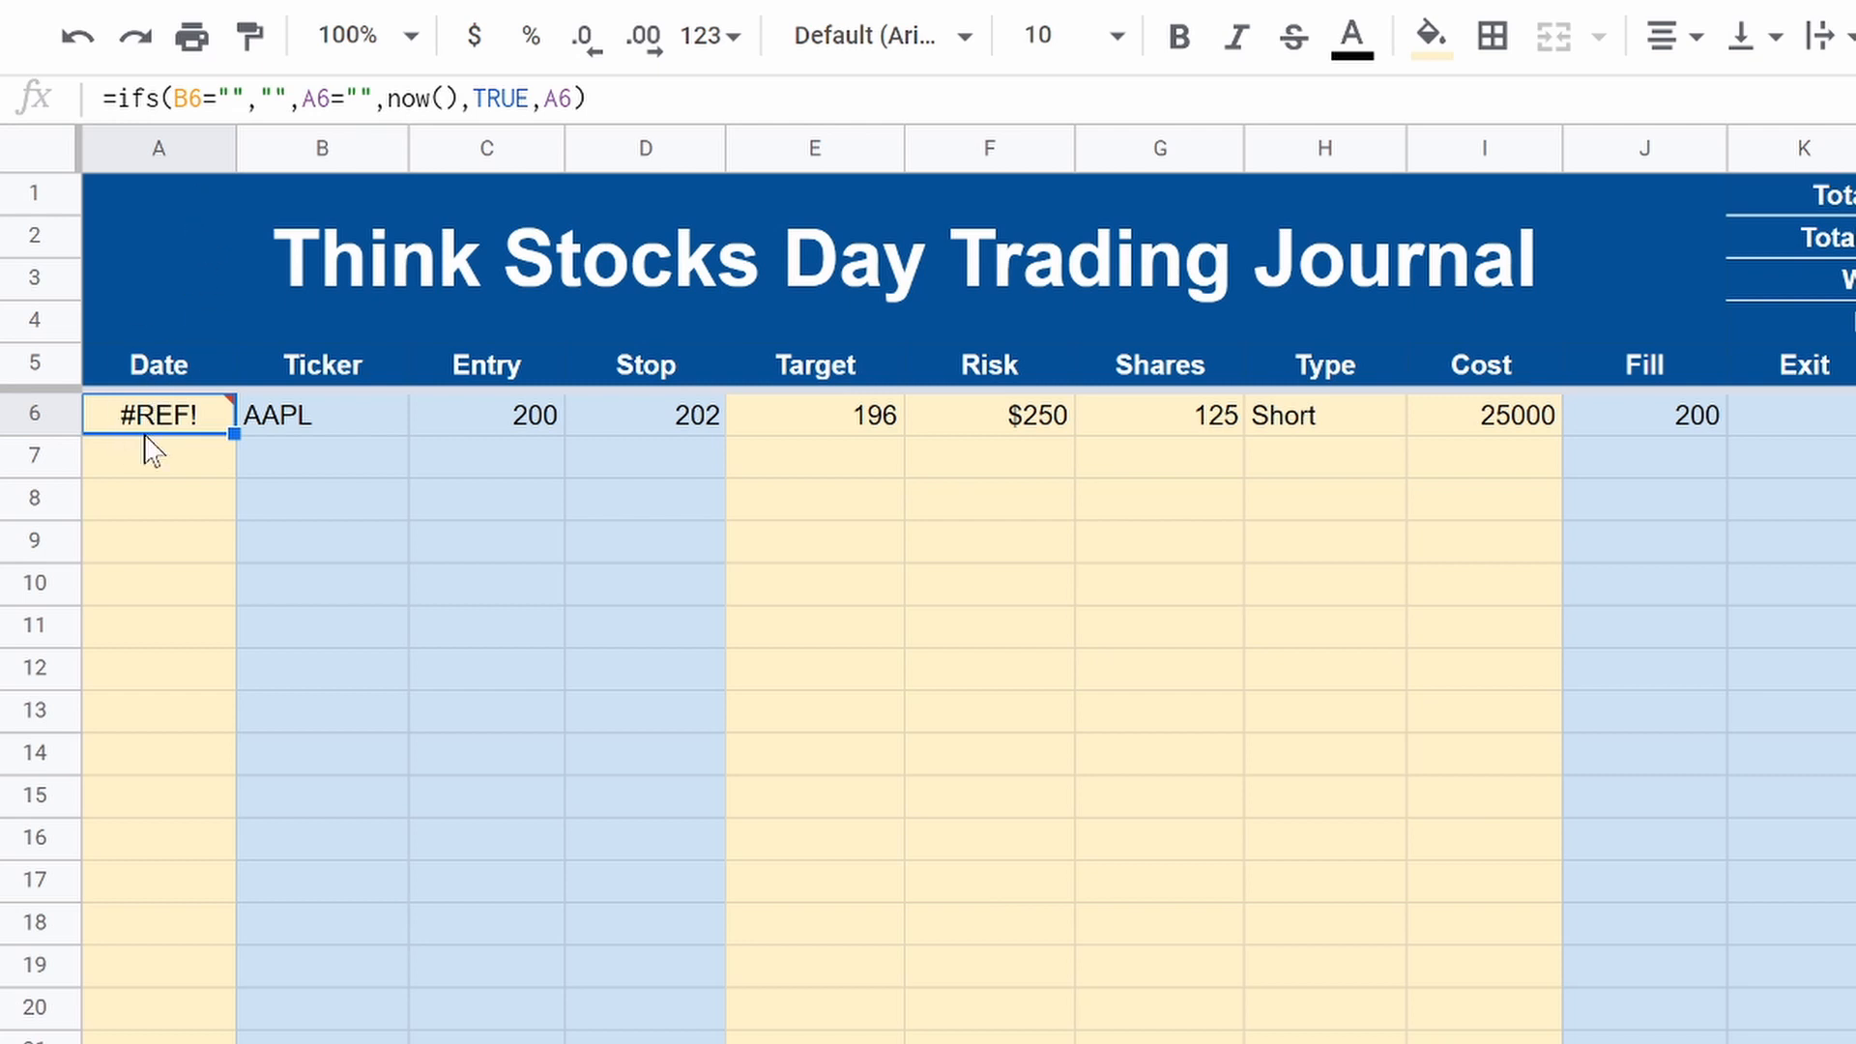
pyautogui.moveTo(145, 415)
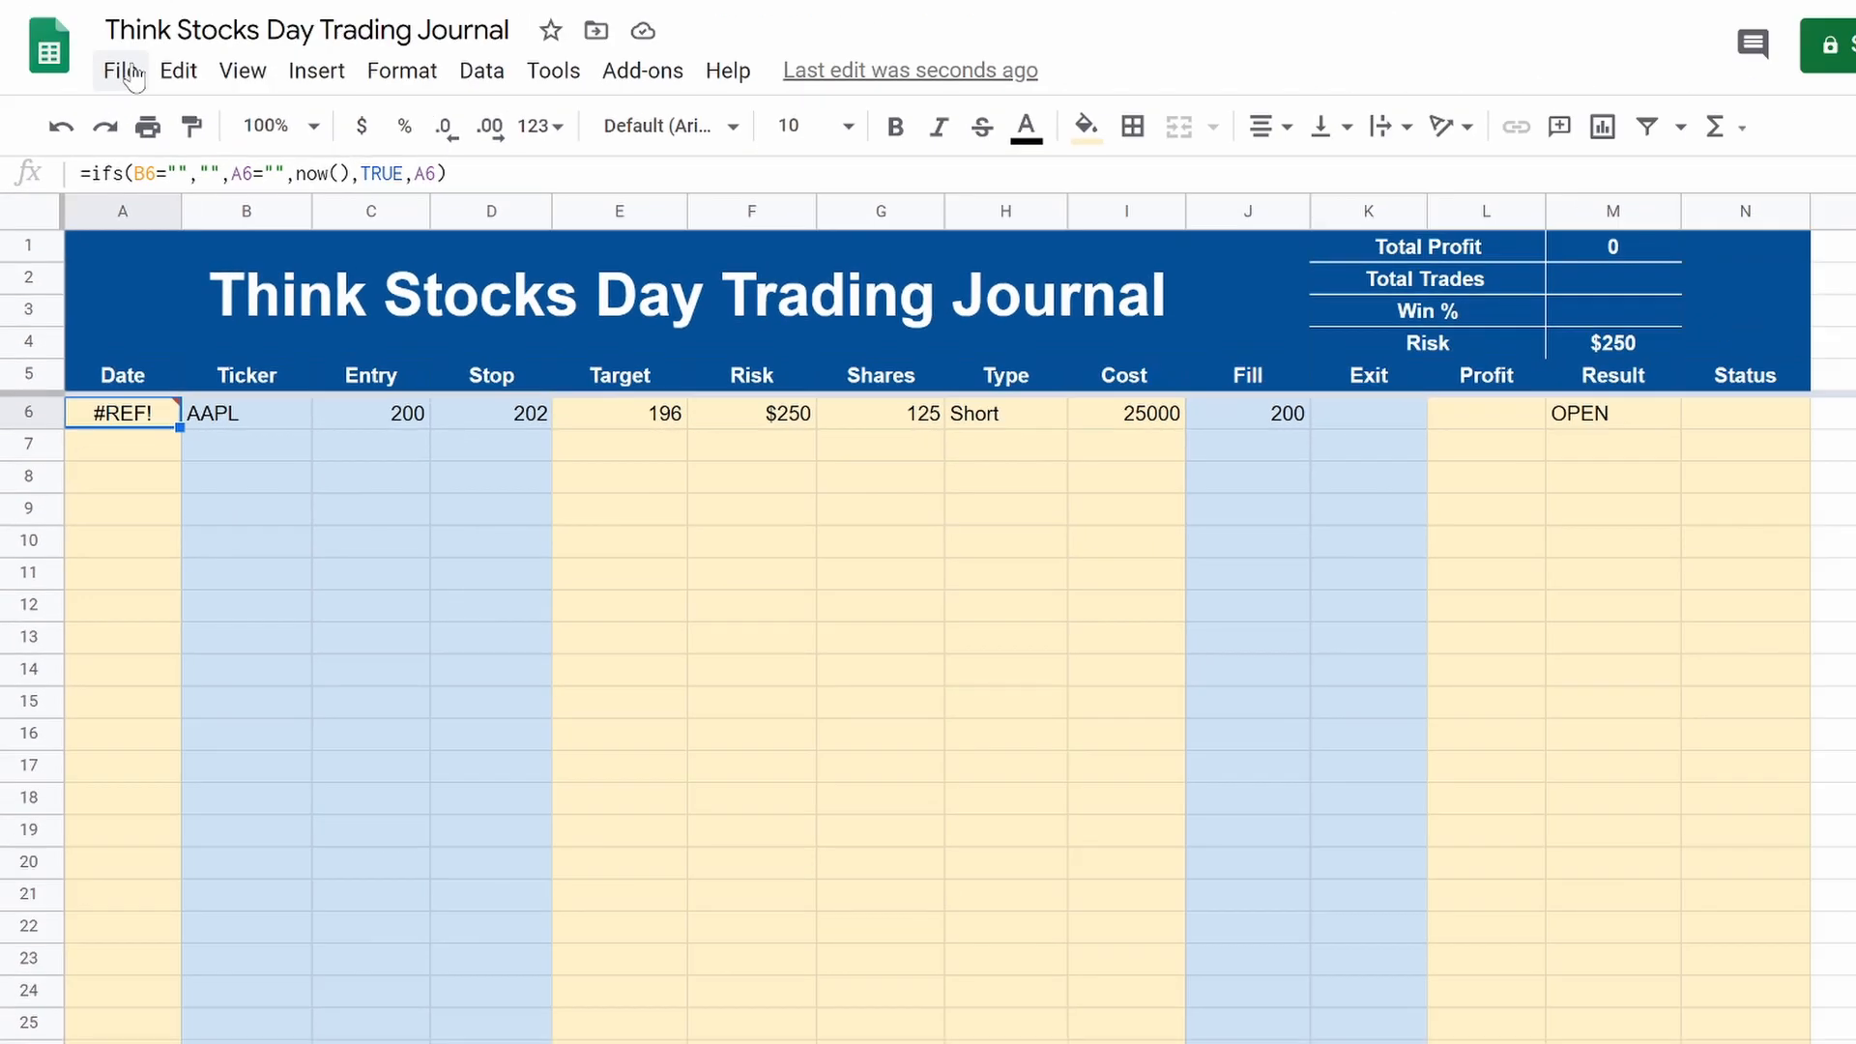
pyautogui.click(133, 76)
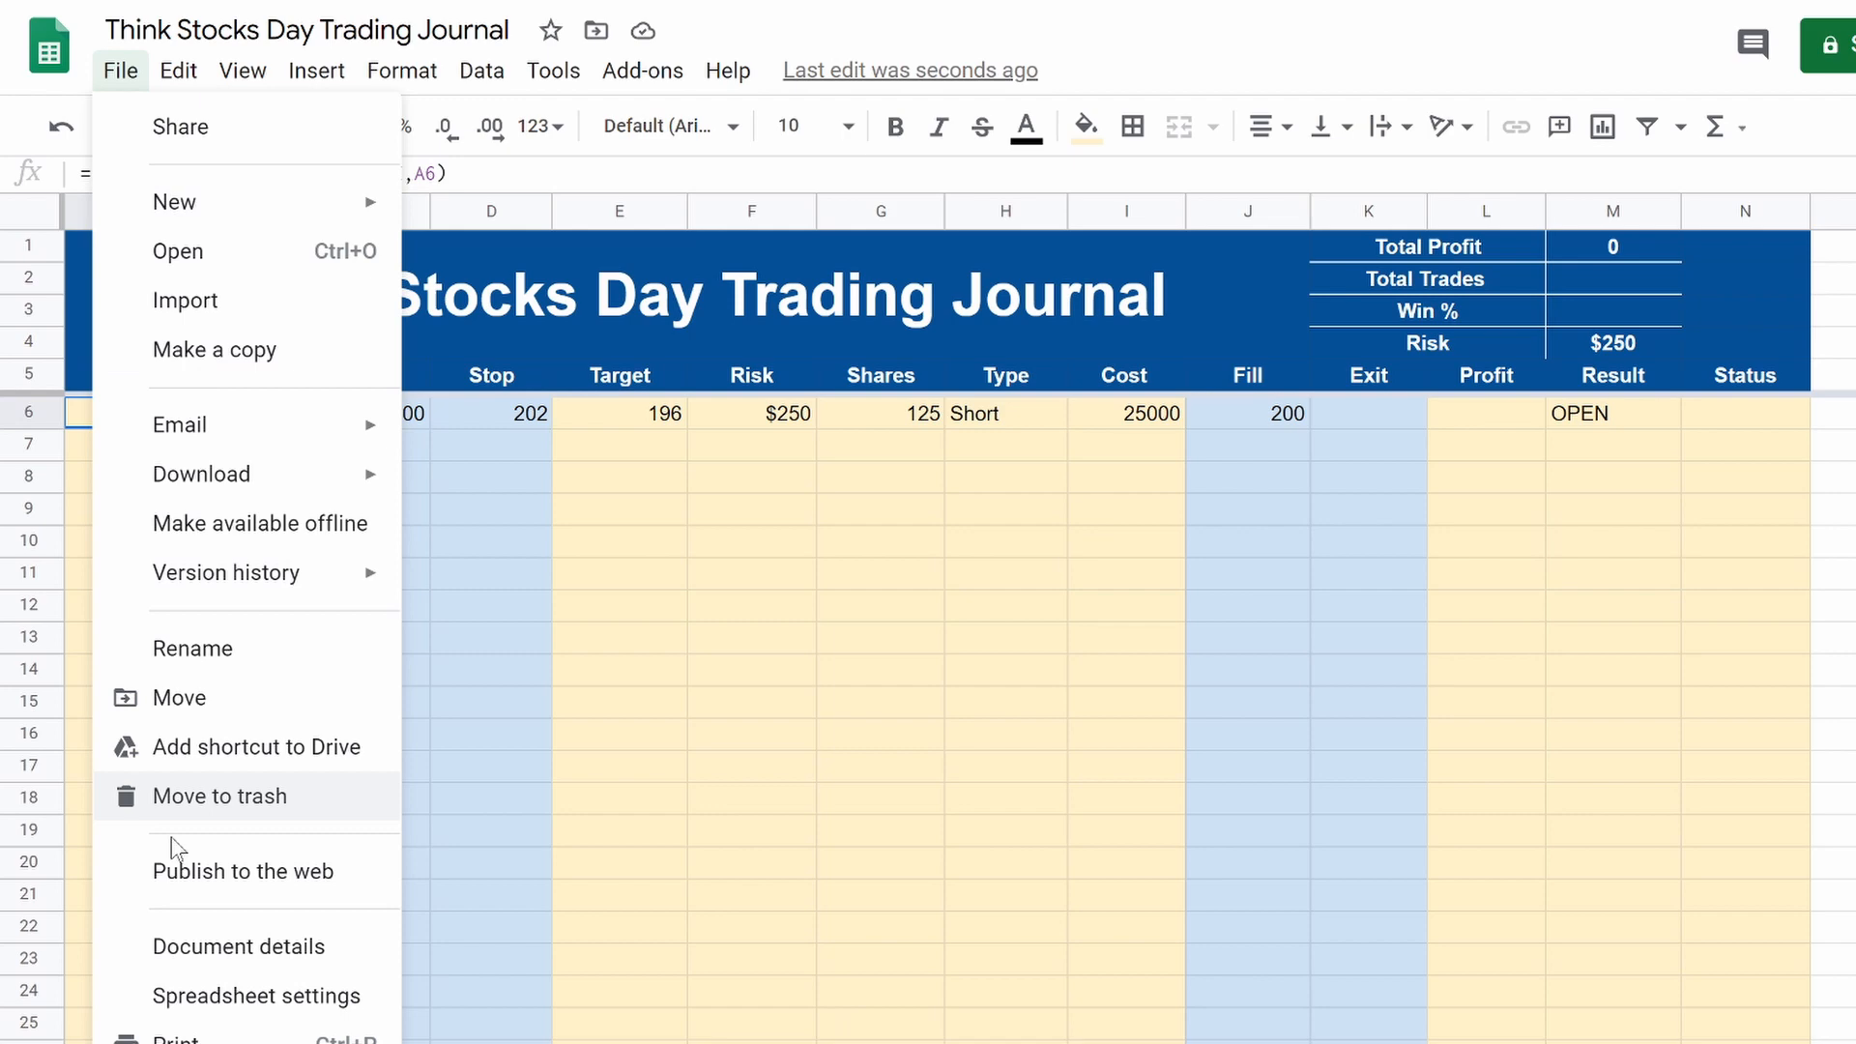
pyautogui.click(236, 1010)
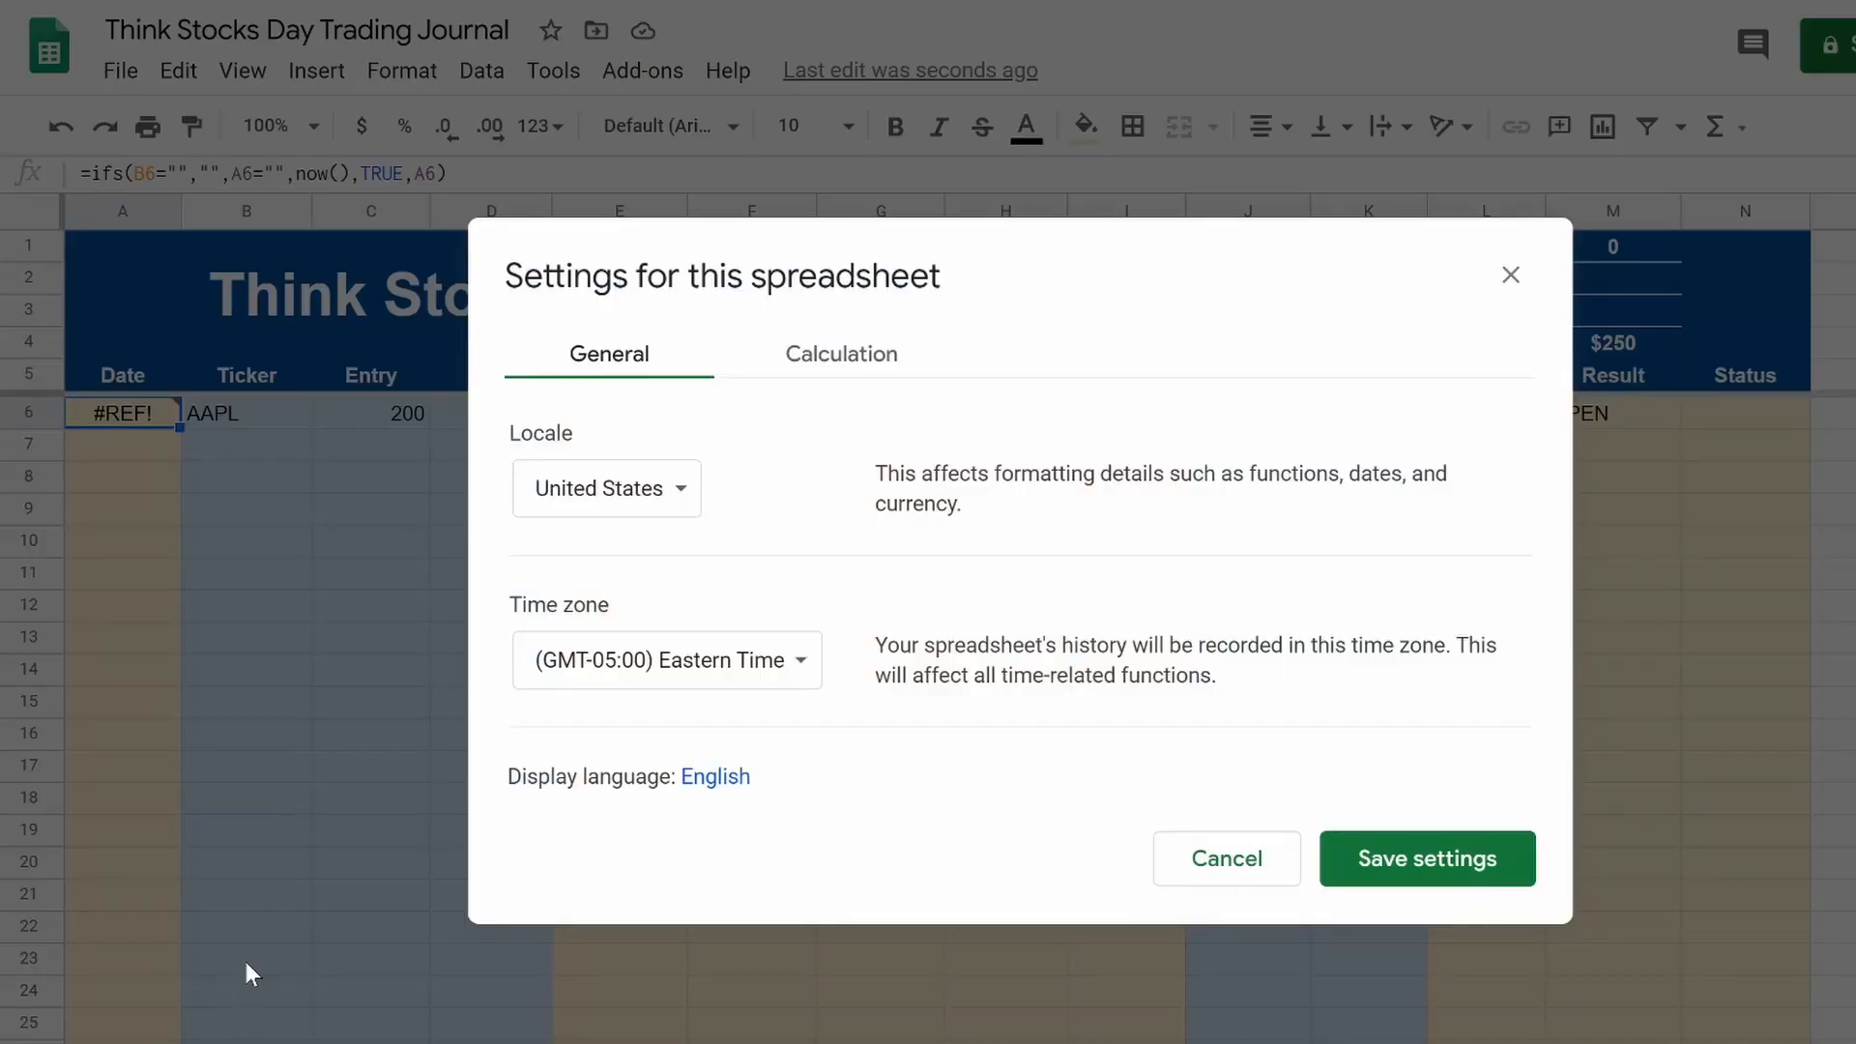
pyautogui.click(805, 361)
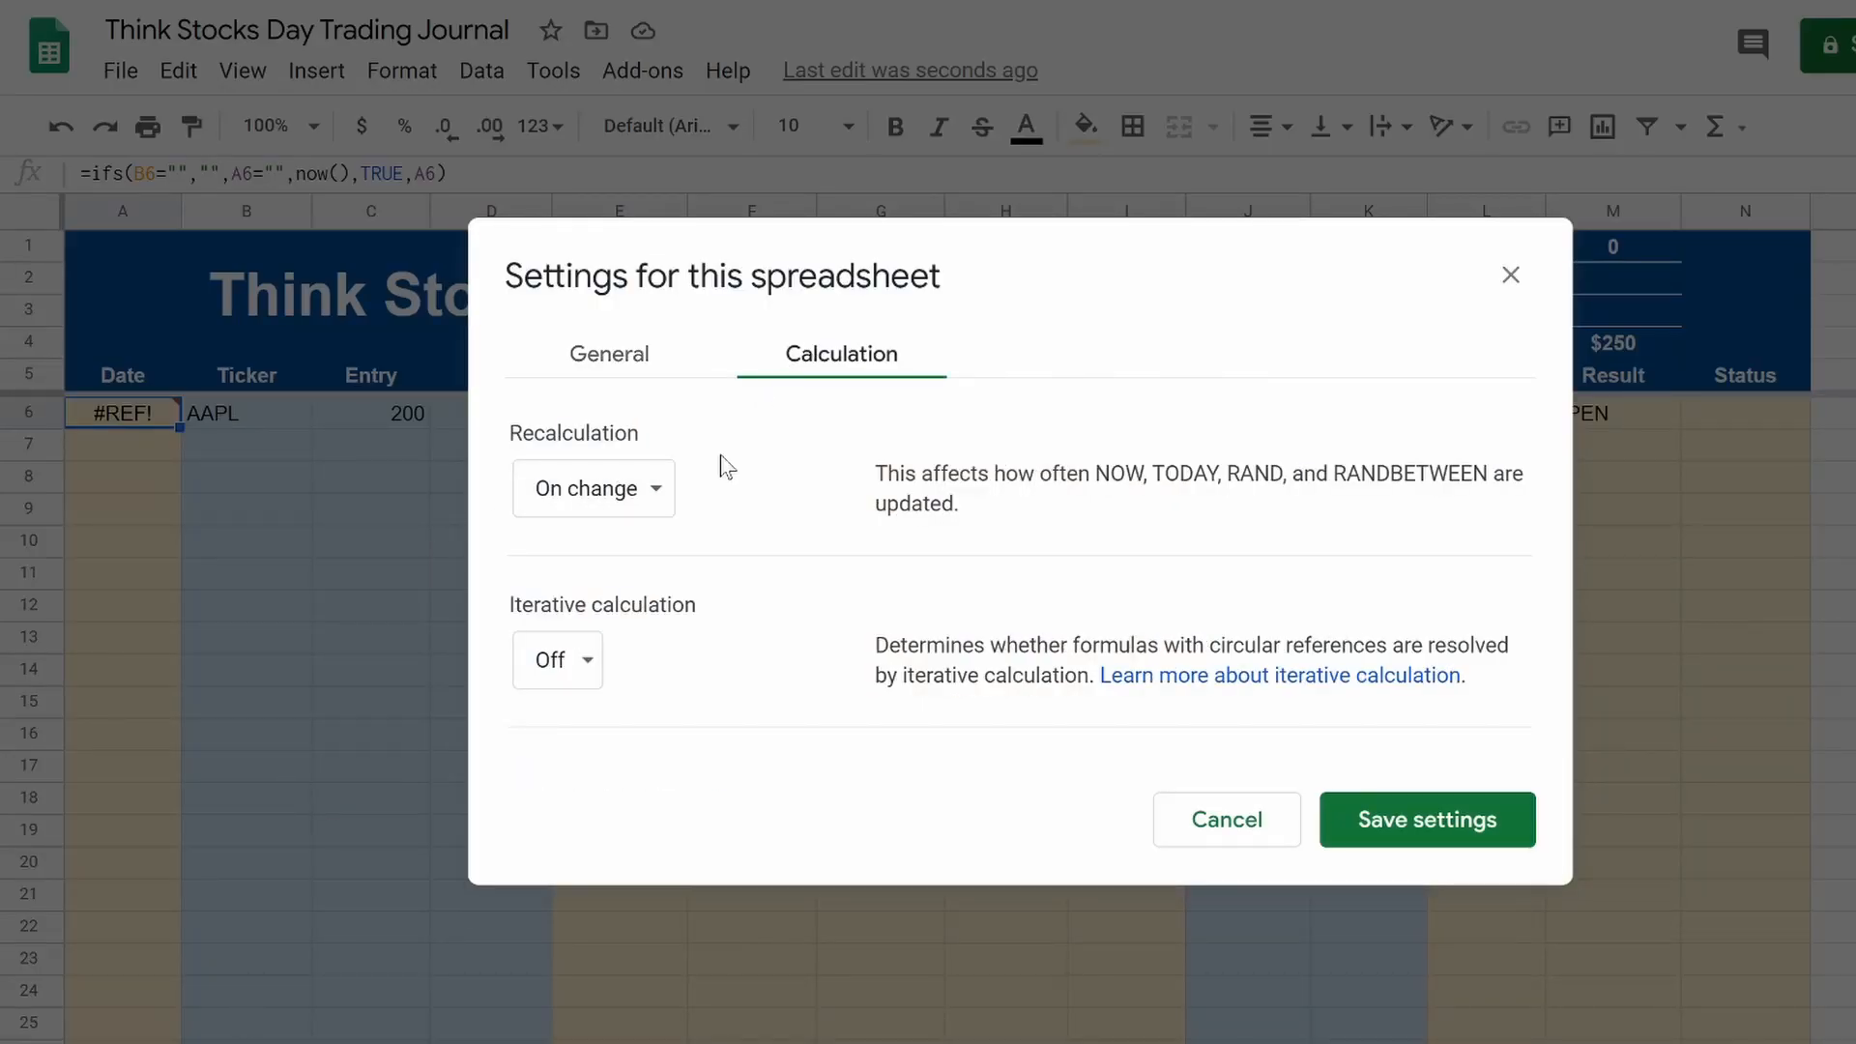
pyautogui.click(567, 674)
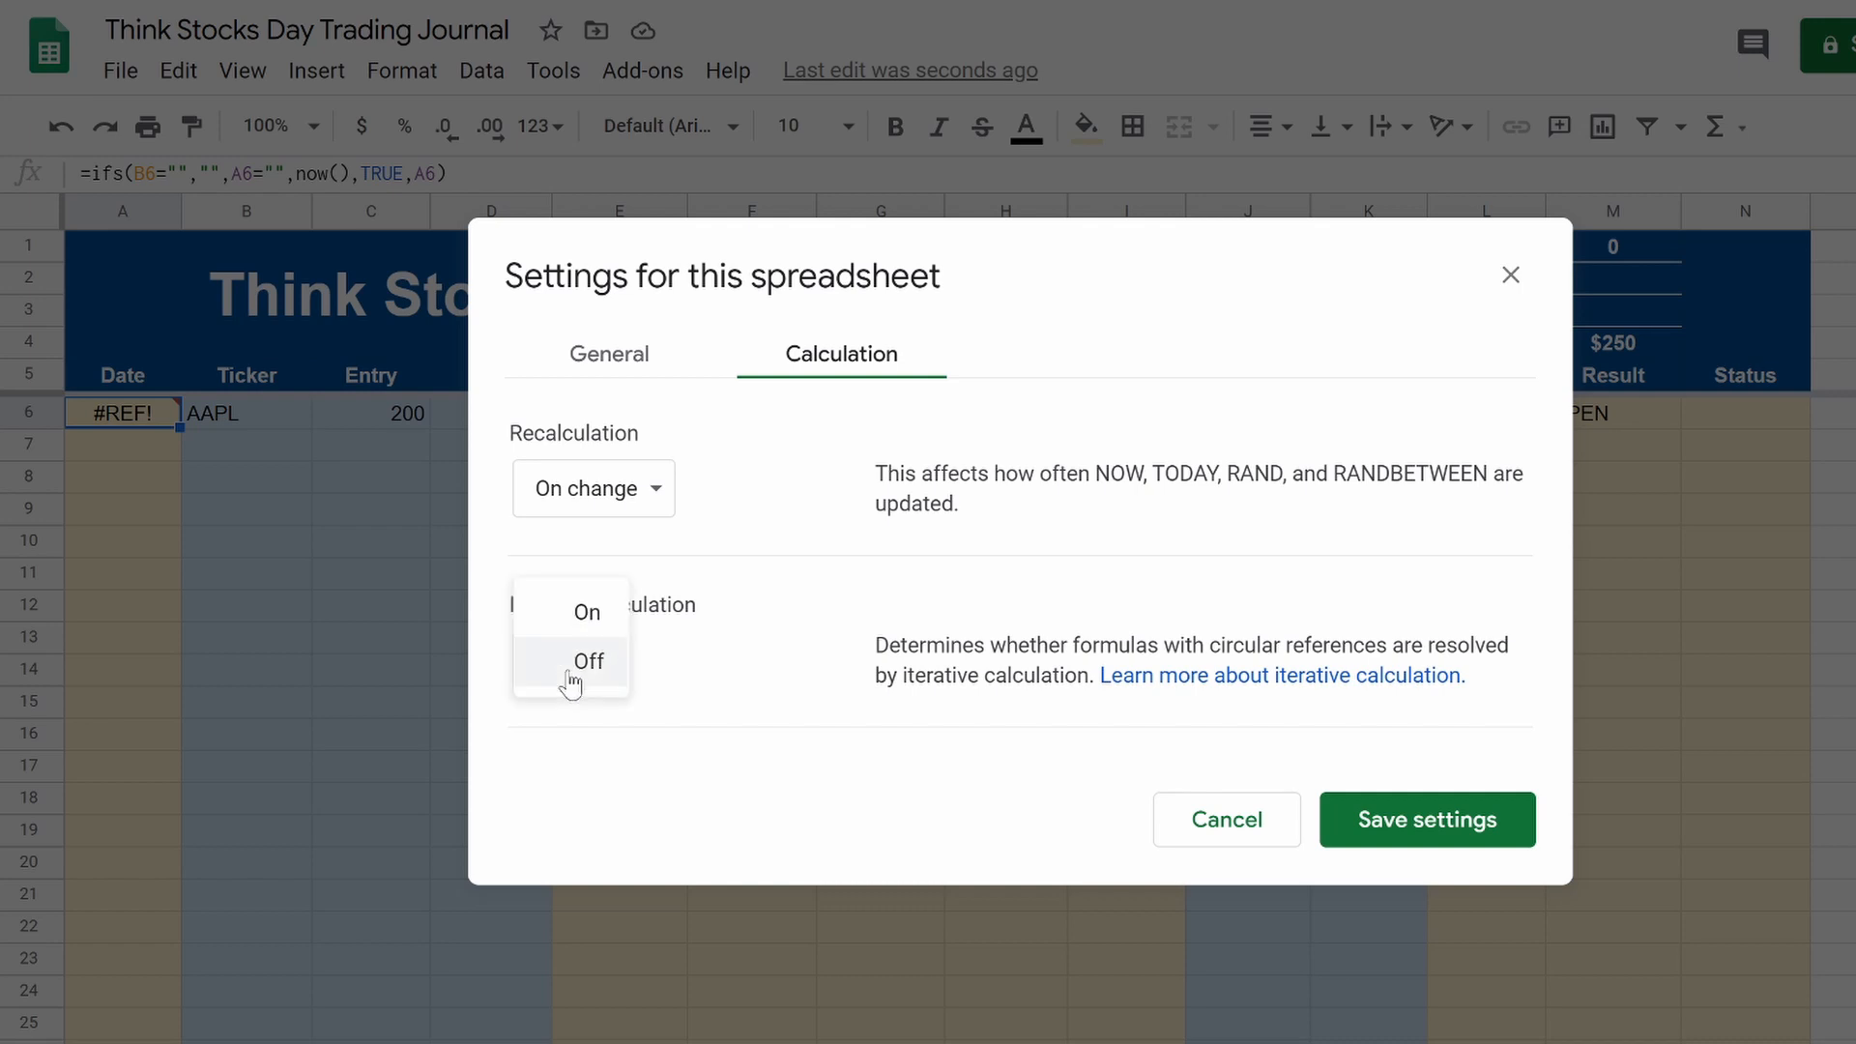
pyautogui.click(579, 626)
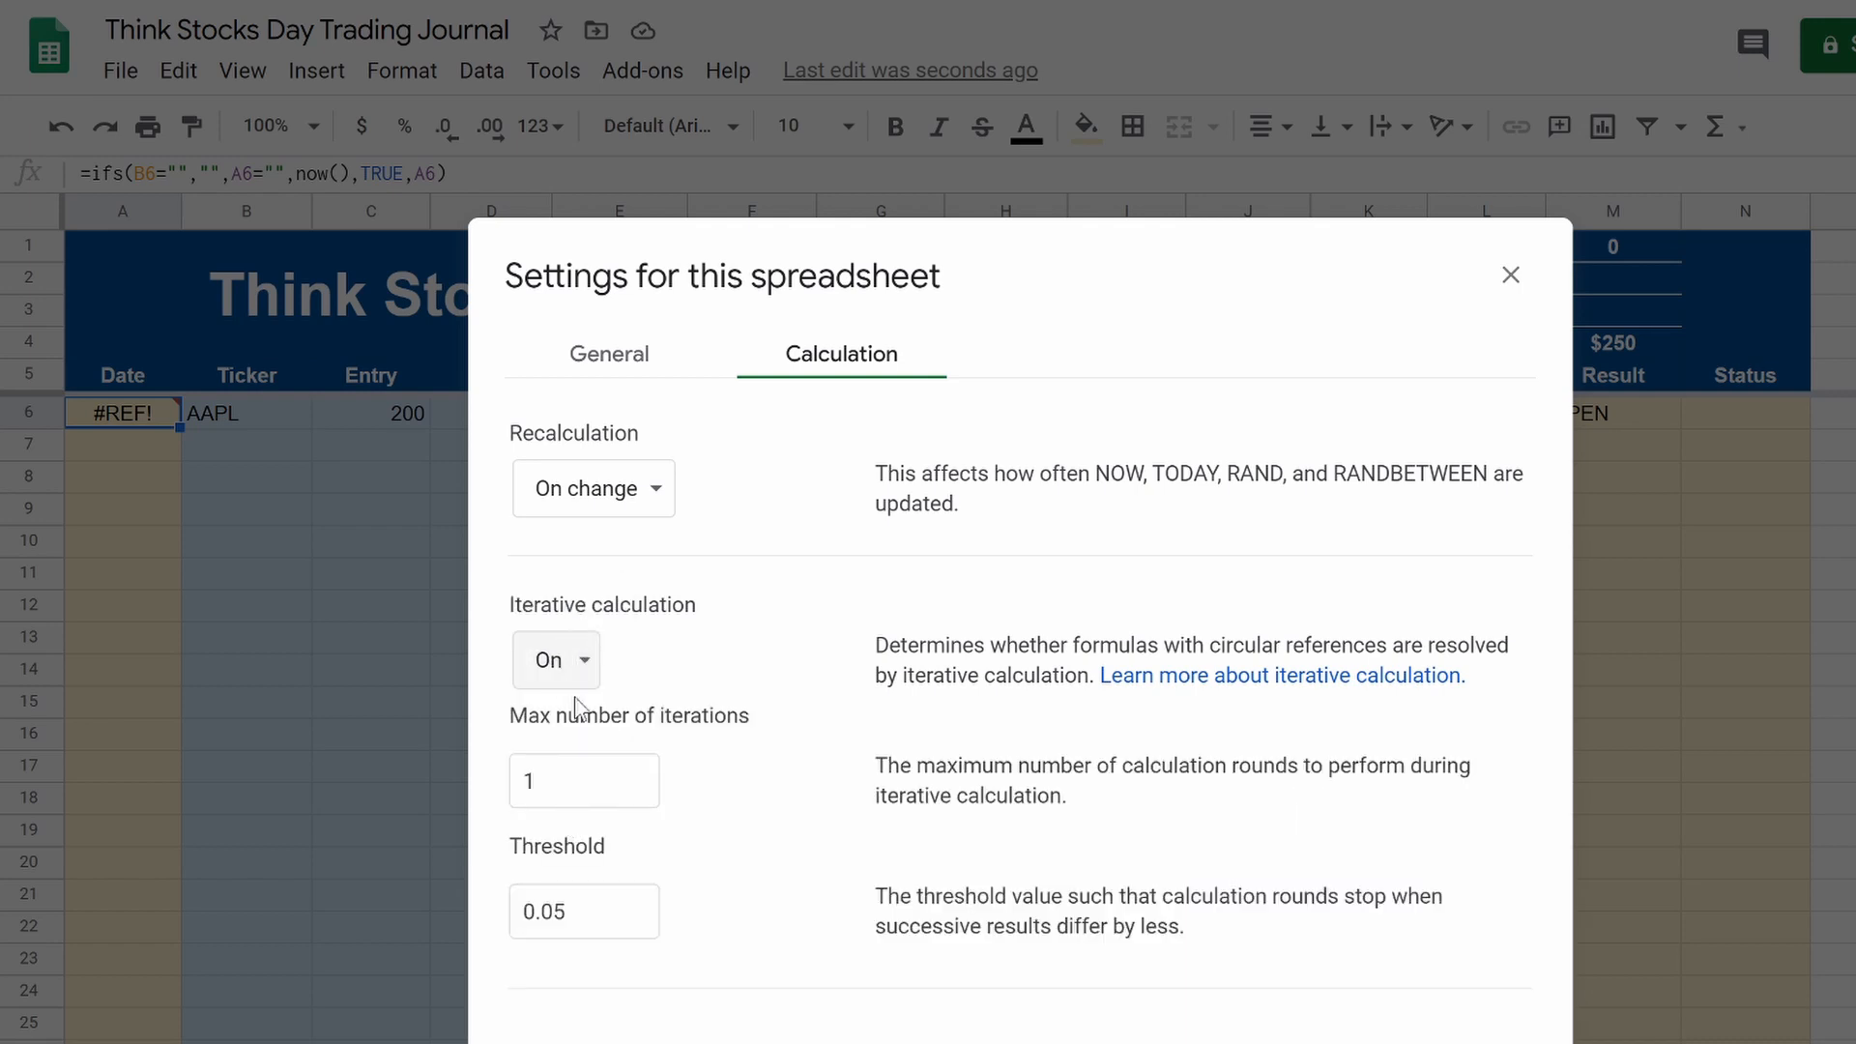
pyautogui.press('Tab')
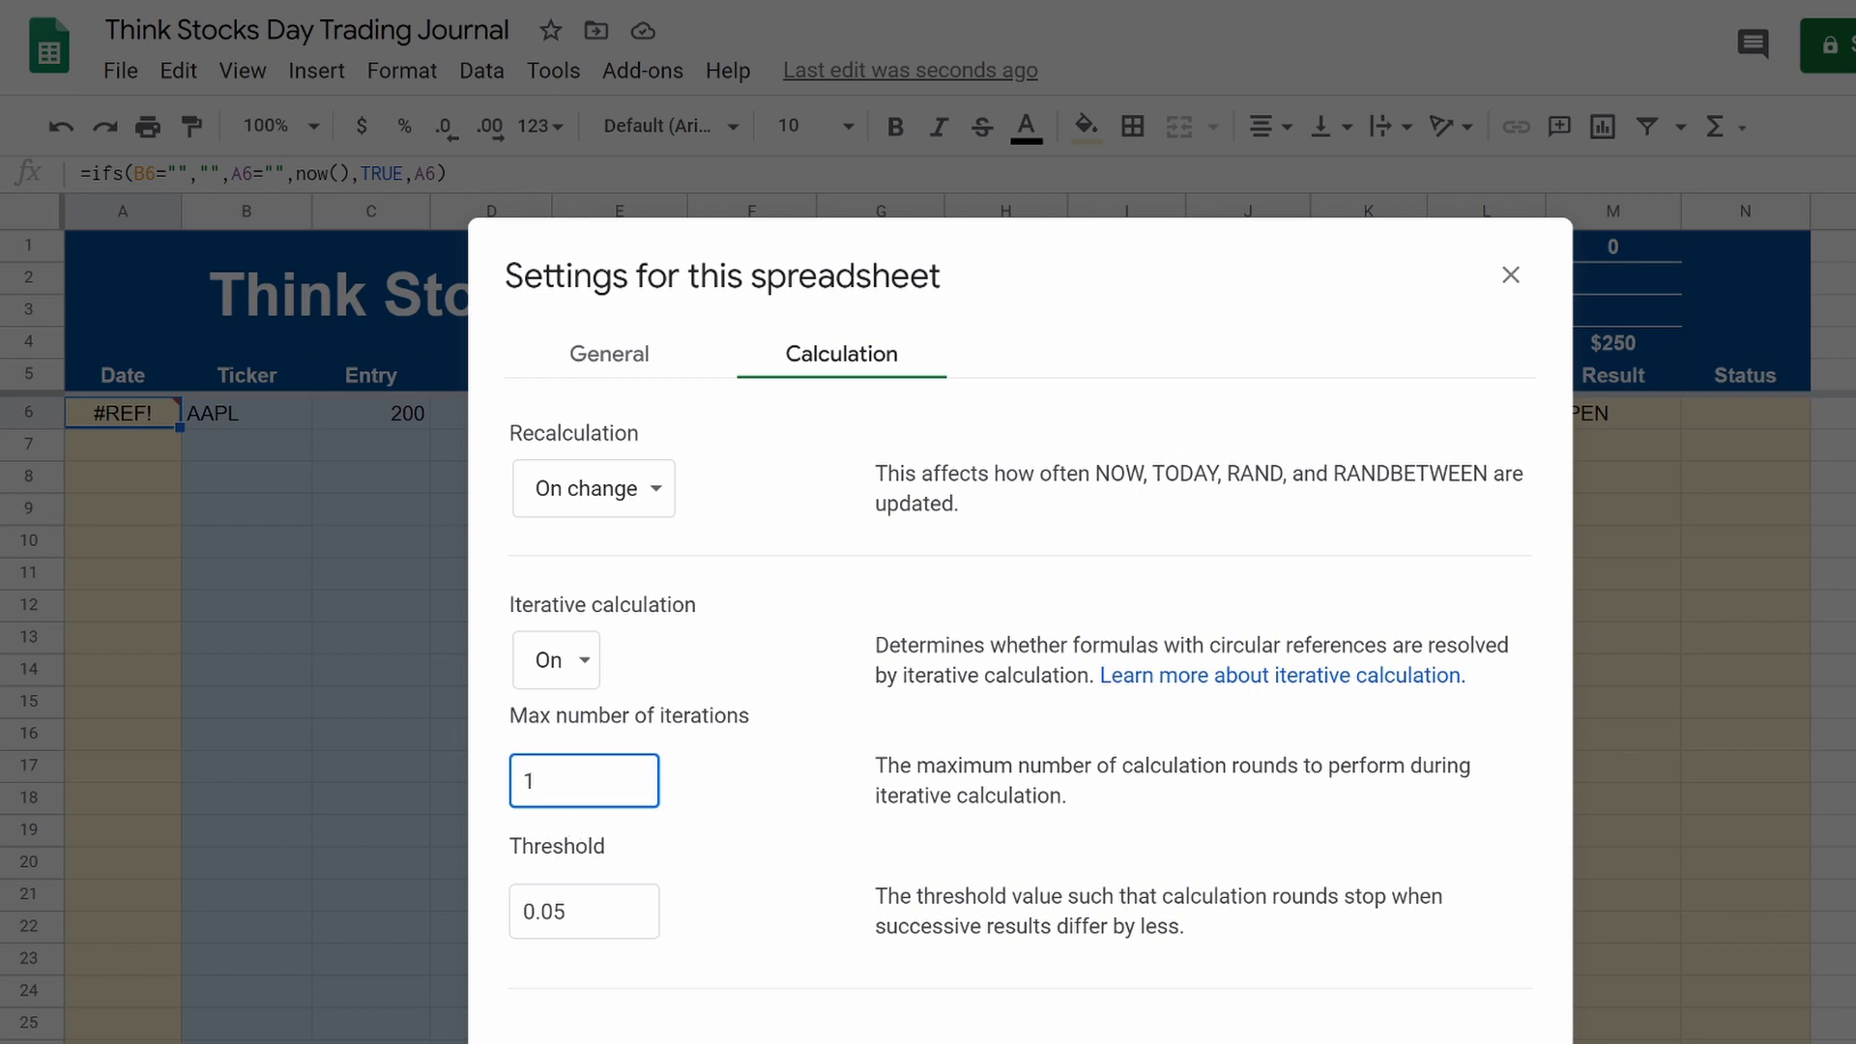
pyautogui.press('Return')
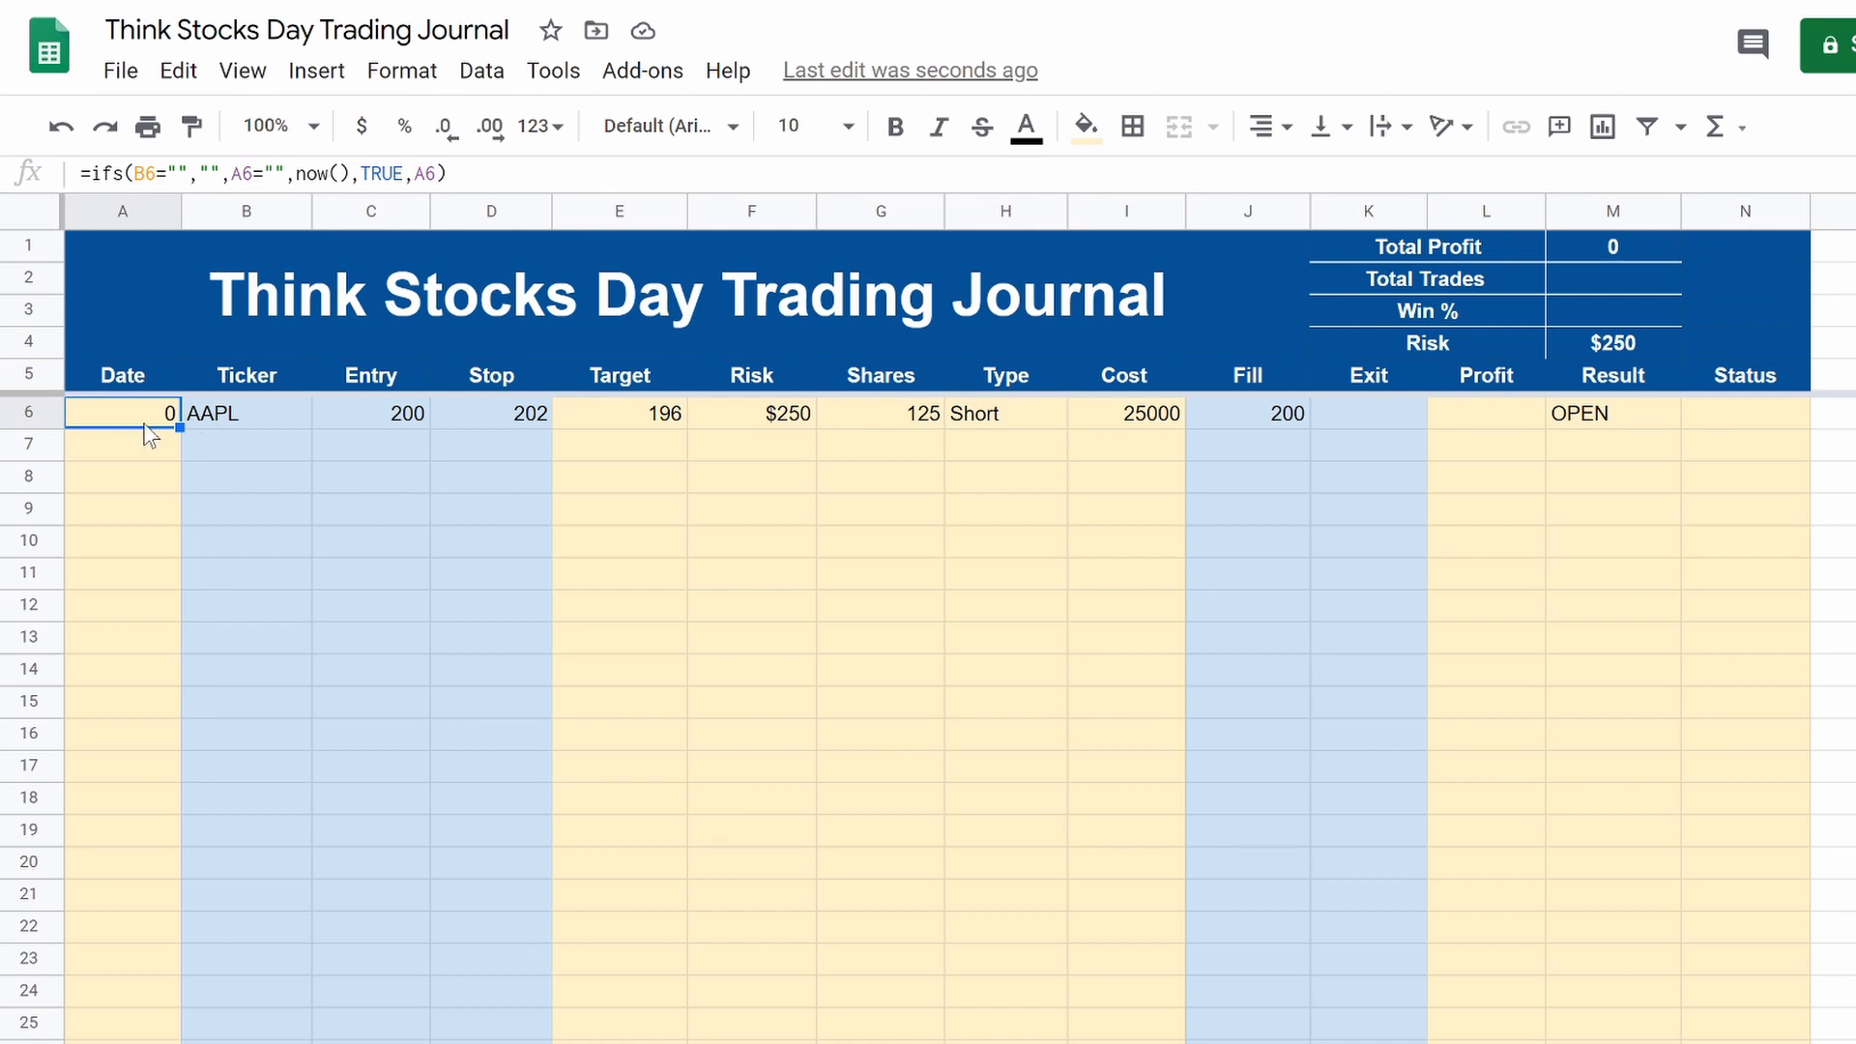
# Step: Format the Date cell A6 with the Date number format
pyautogui.click(539, 126)
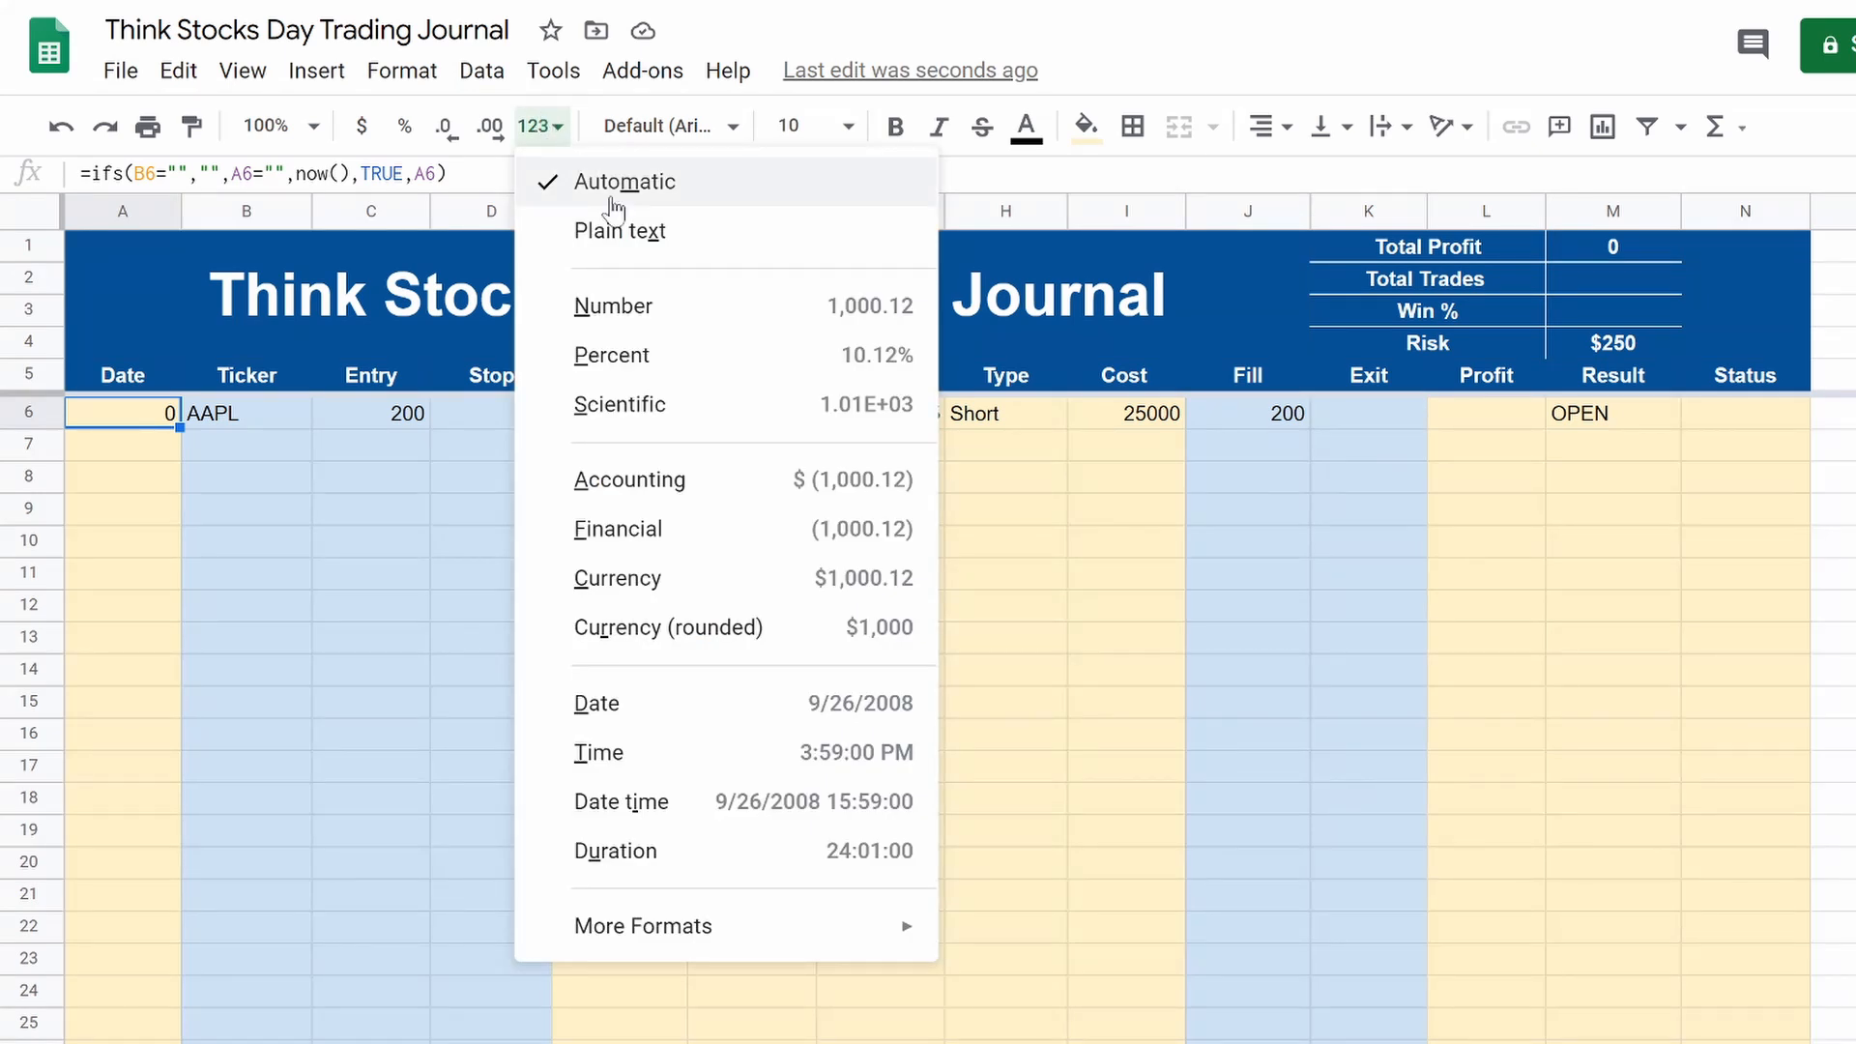
pyautogui.click(615, 700)
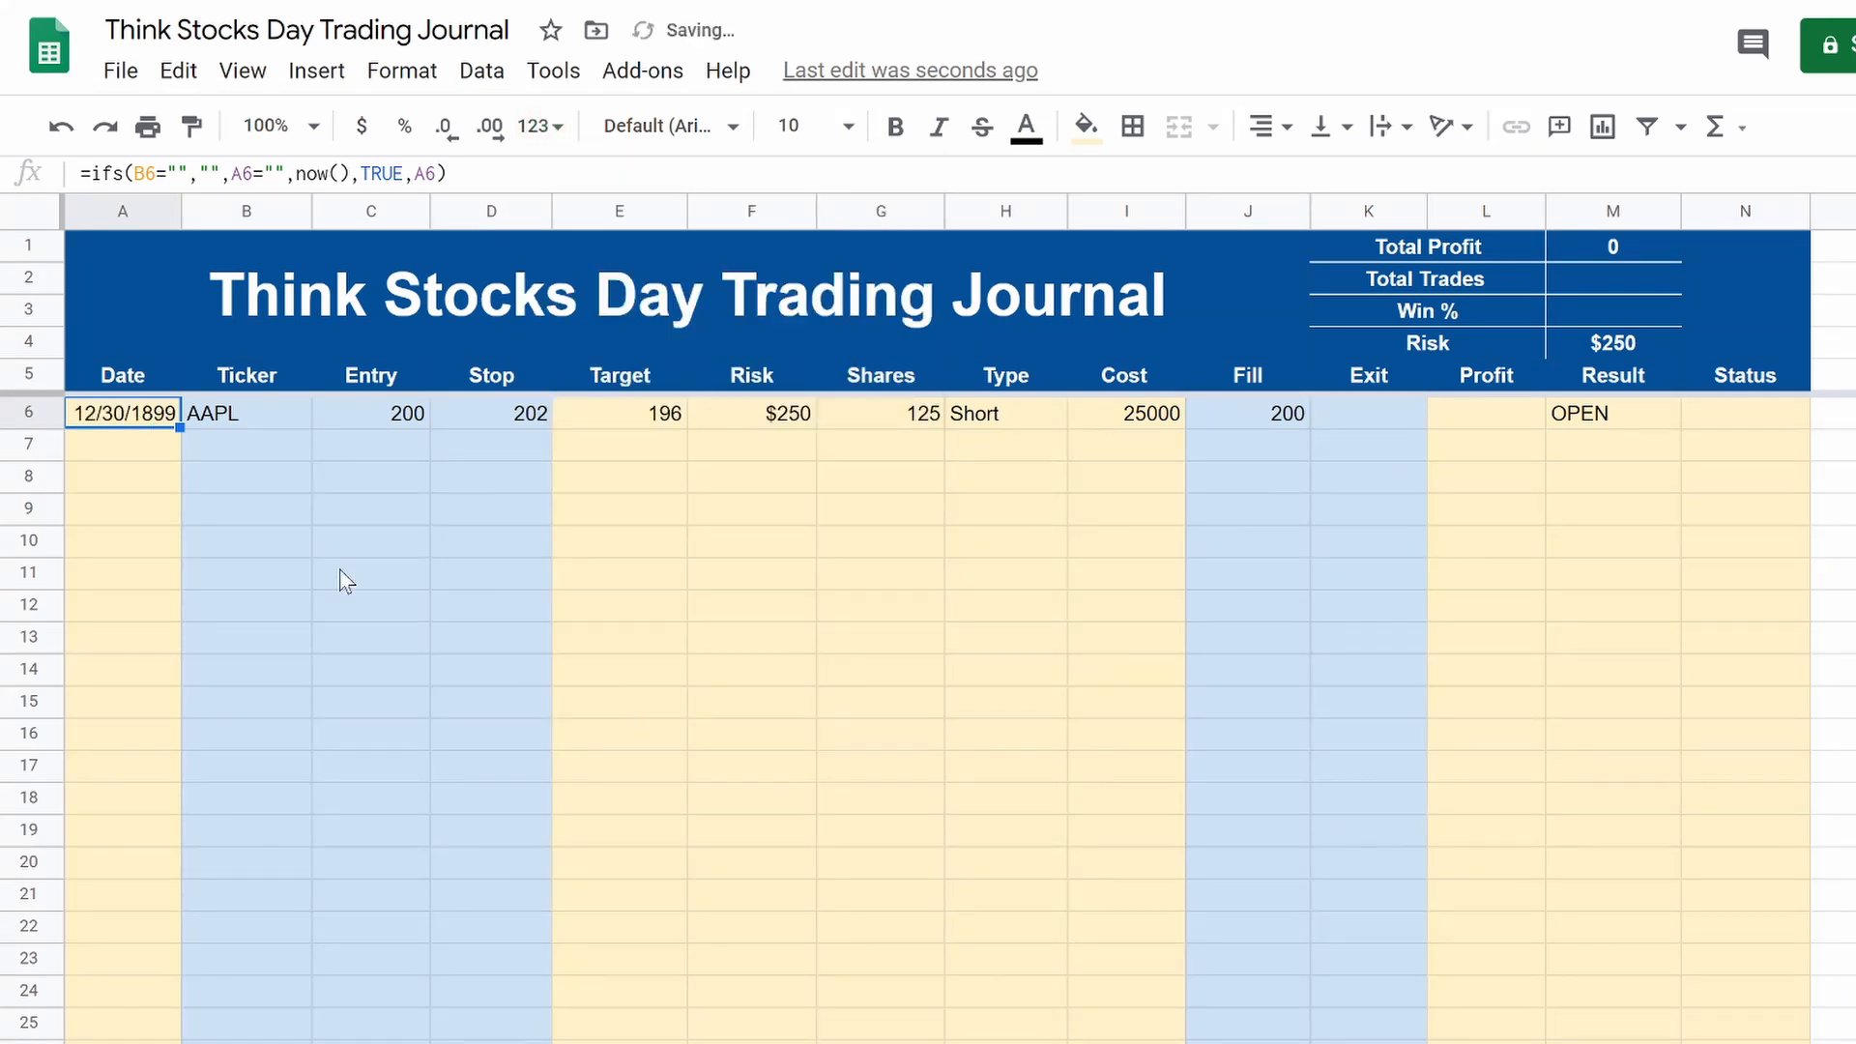
pyautogui.click(152, 443)
pyautogui.press('Up')
# Step: Clear the ticker in B6 and re-enter it as aapl to refresh the date in A6
pyautogui.click(244, 417)
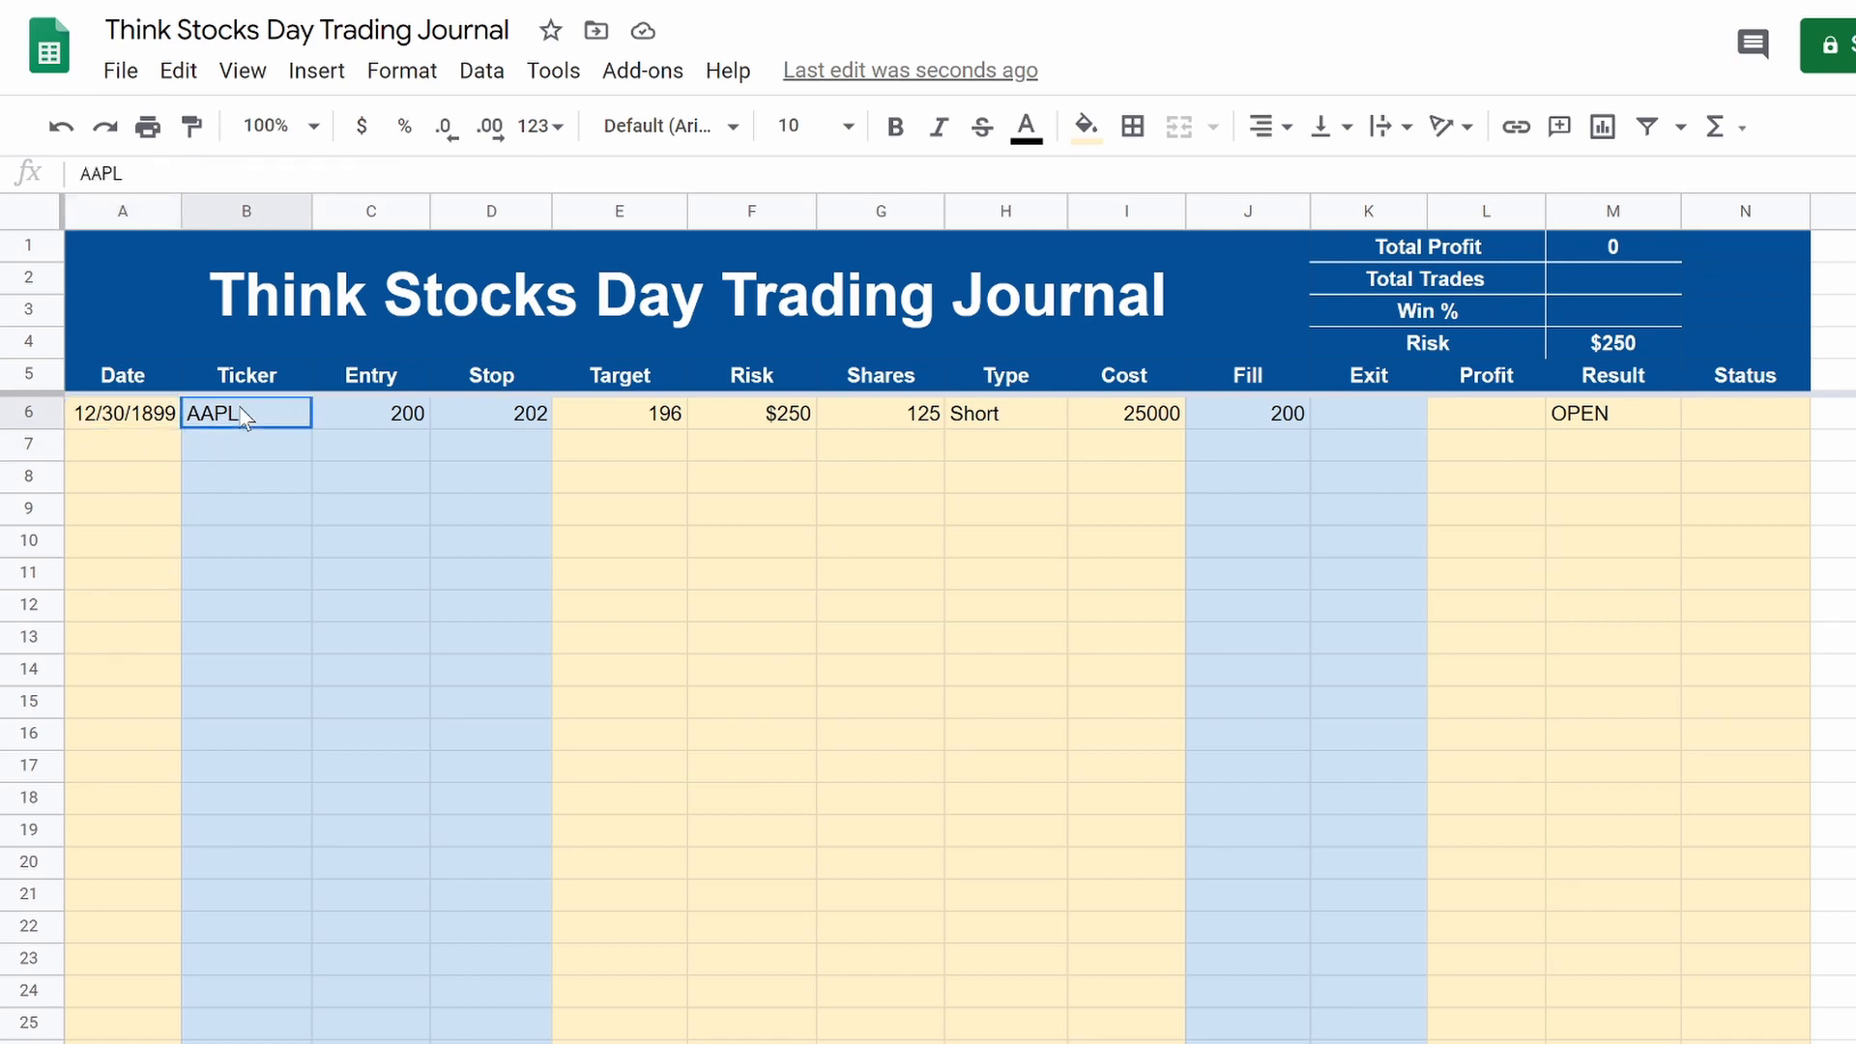
pyautogui.press('Delete')
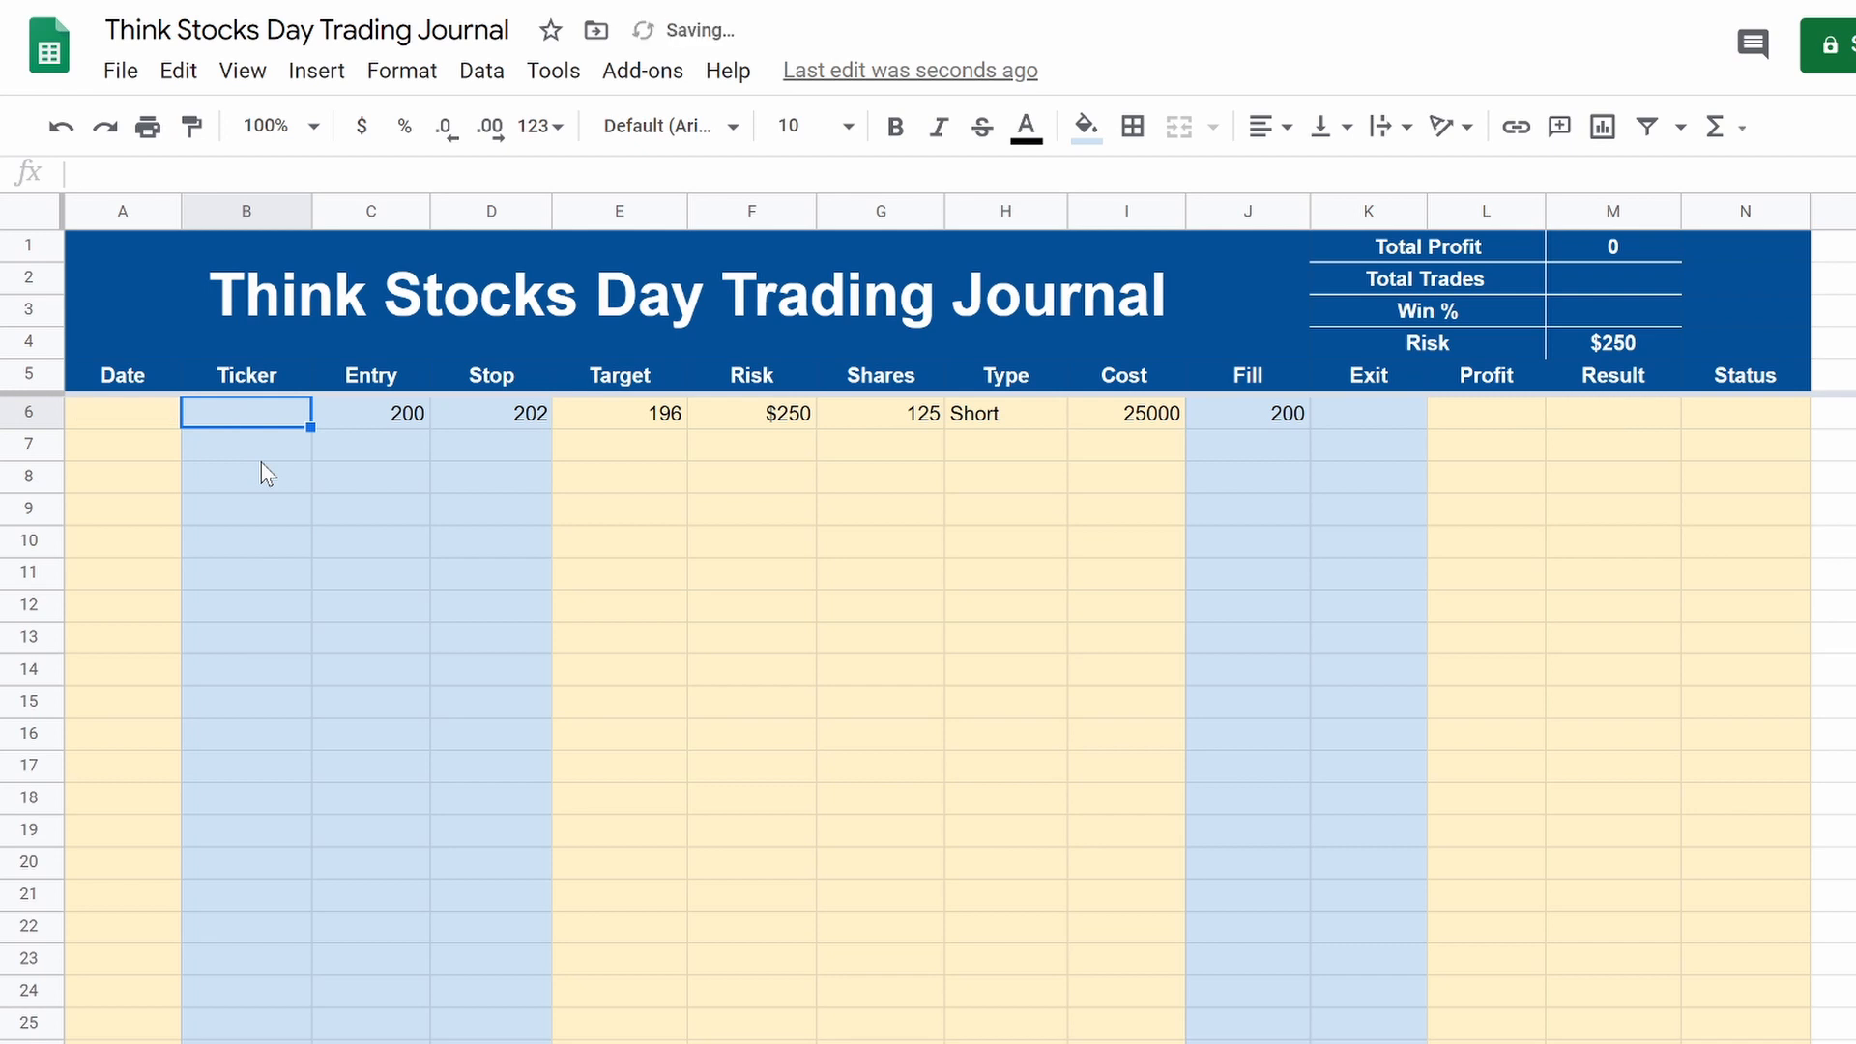
pyautogui.write('aapl')
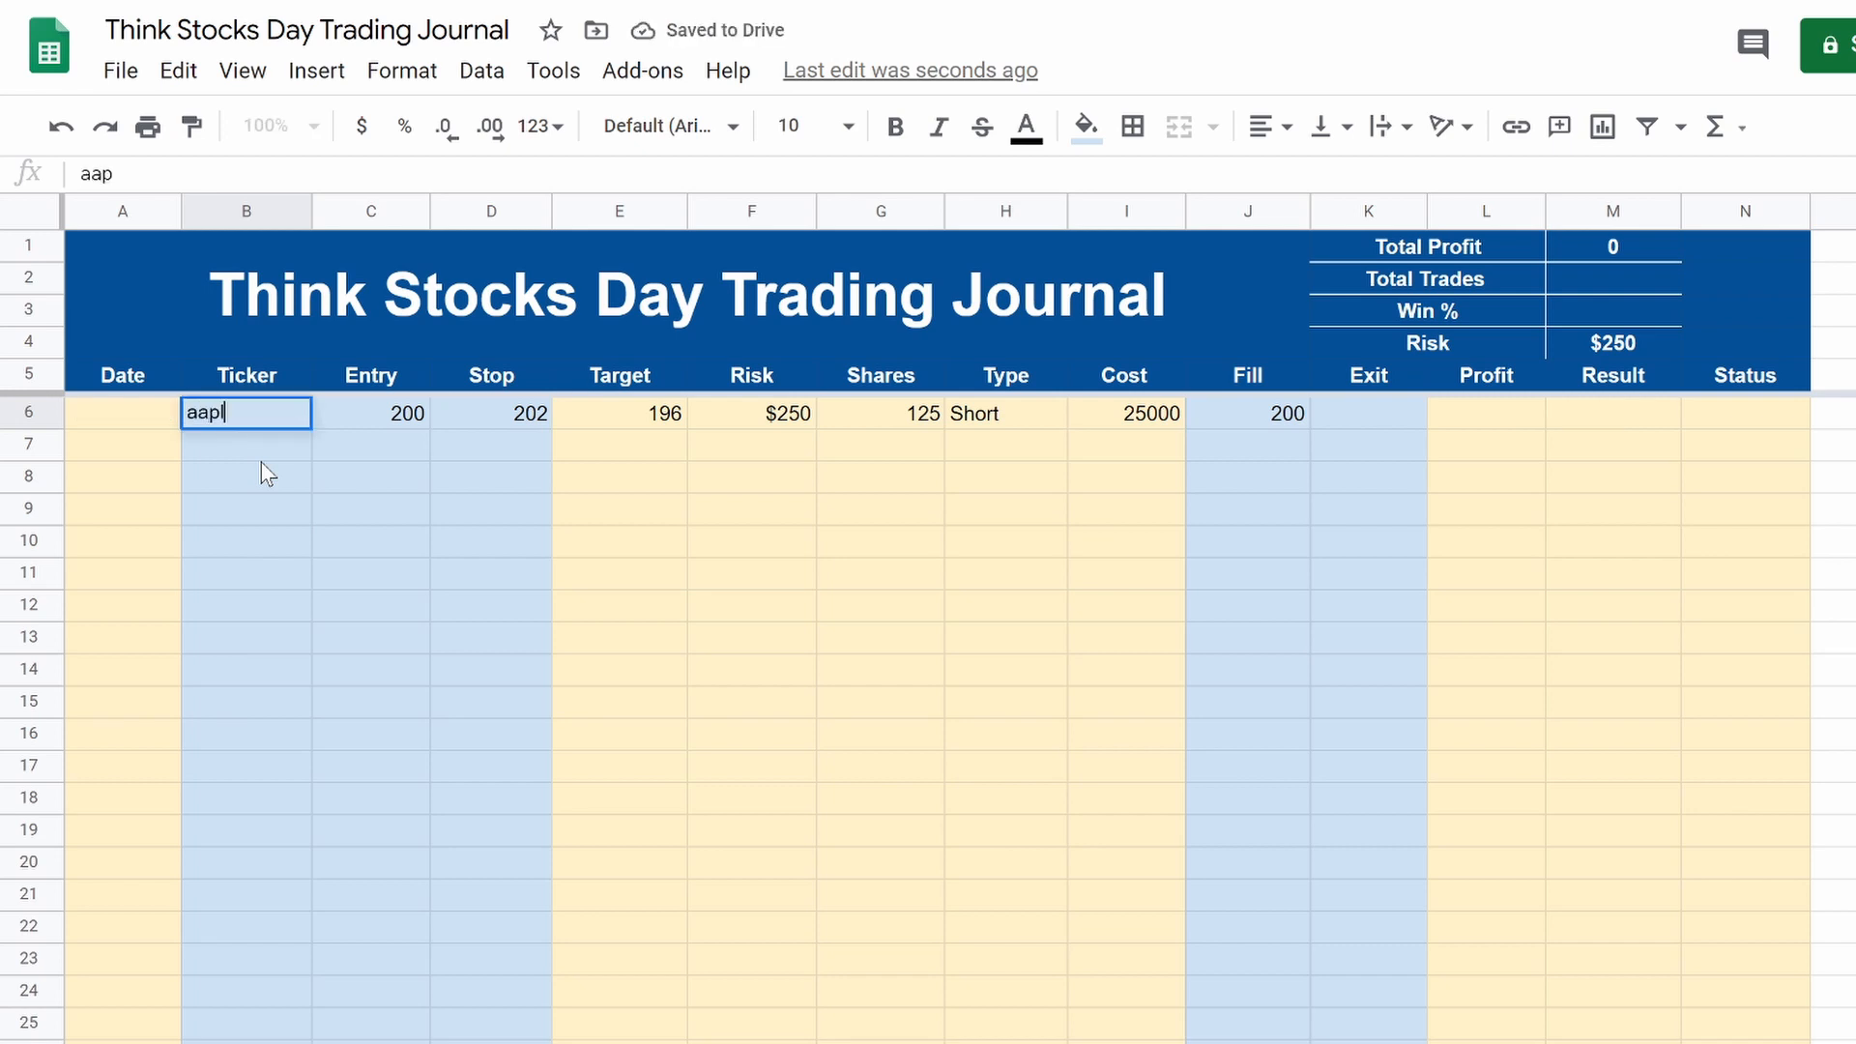
pyautogui.press('Return')
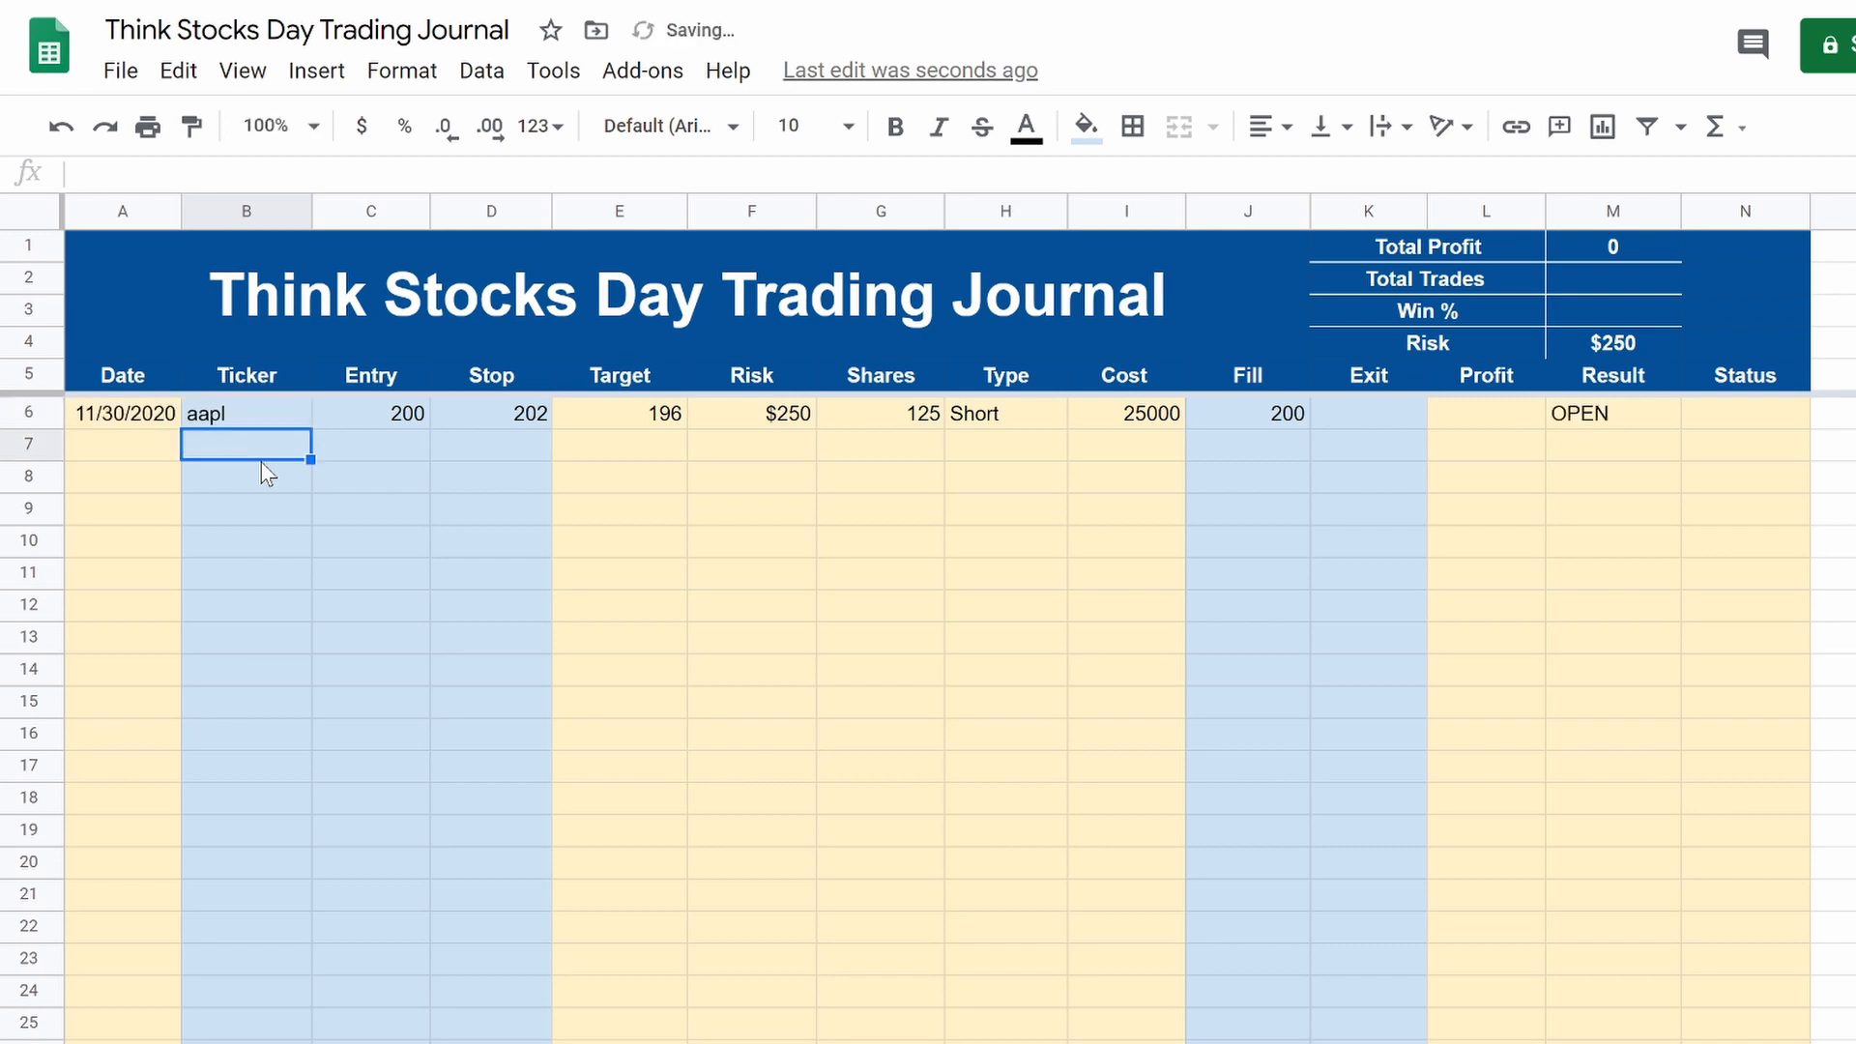
pyautogui.click(152, 423)
pyautogui.click(237, 413)
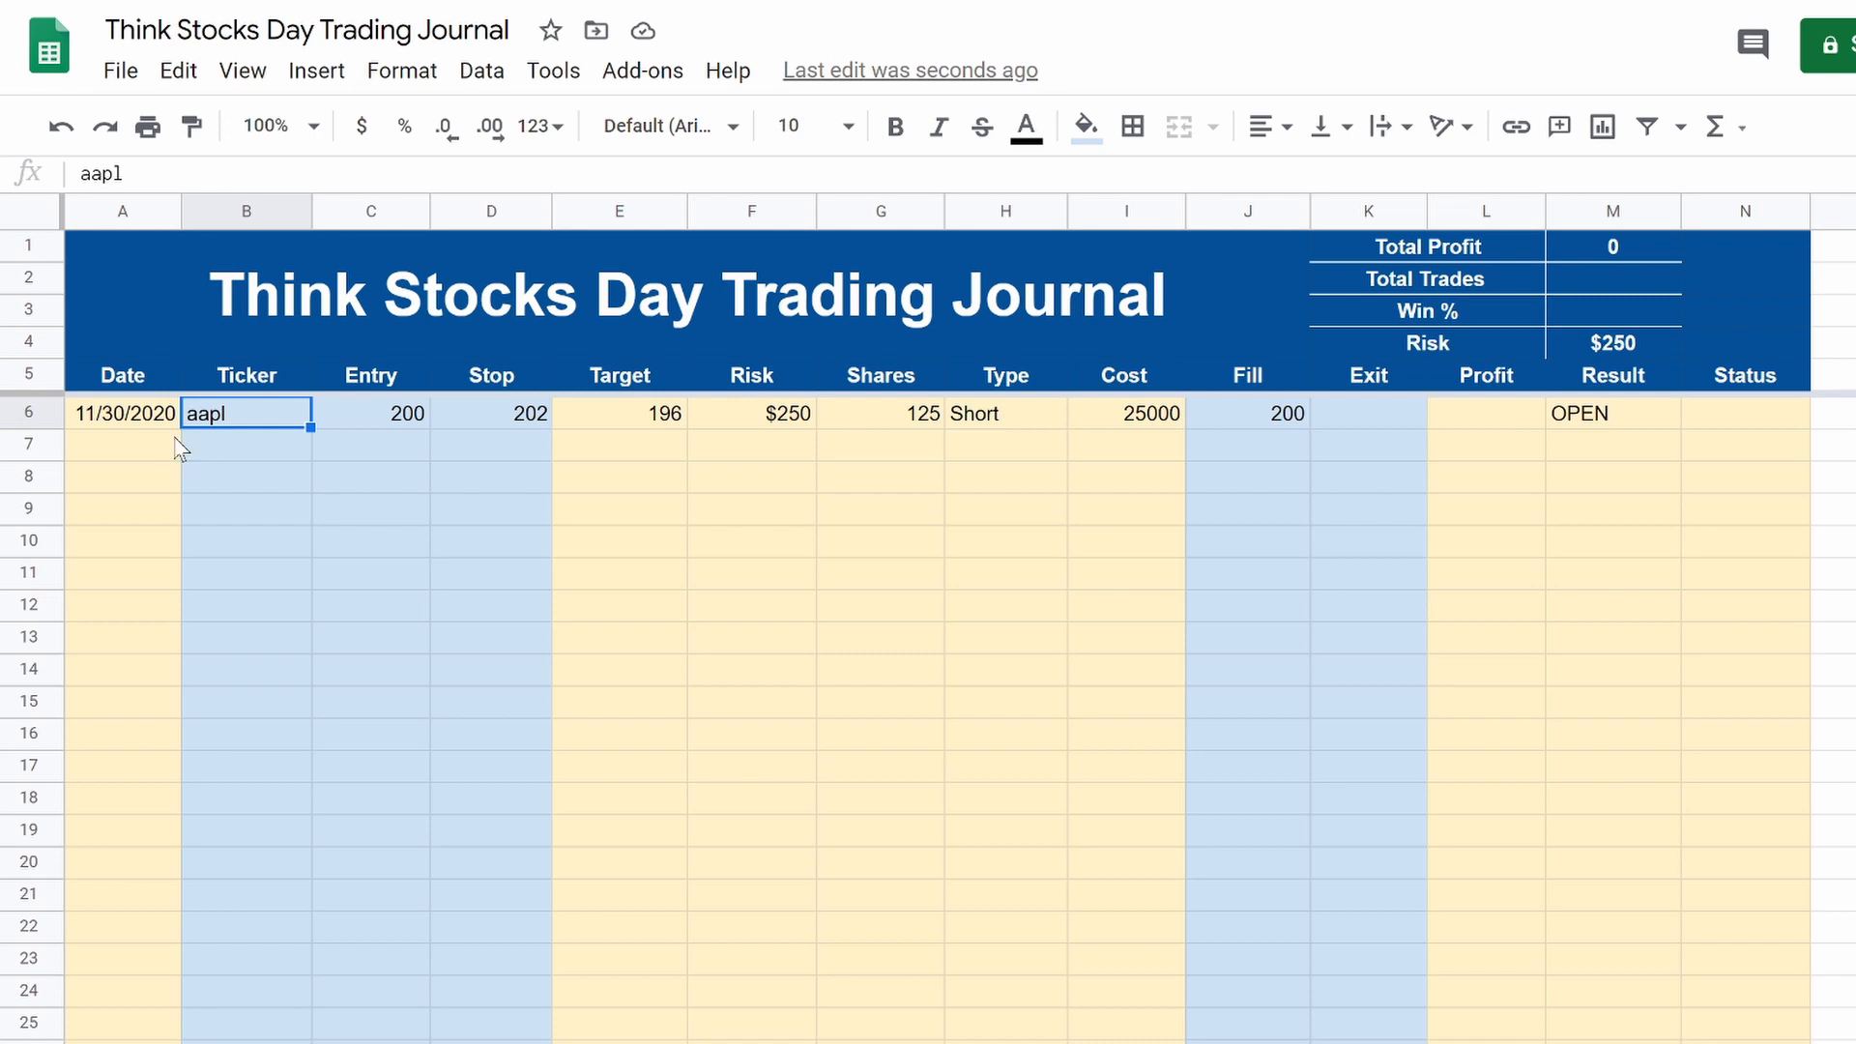
# Step: Fill the Date formula from A6 down the remaining rows of column A and select ticker cell B7
pyautogui.click(149, 422)
pyautogui.moveTo(180, 426); pyautogui.dragTo(160, 857)
pyautogui.scroll(15, 311, 845)
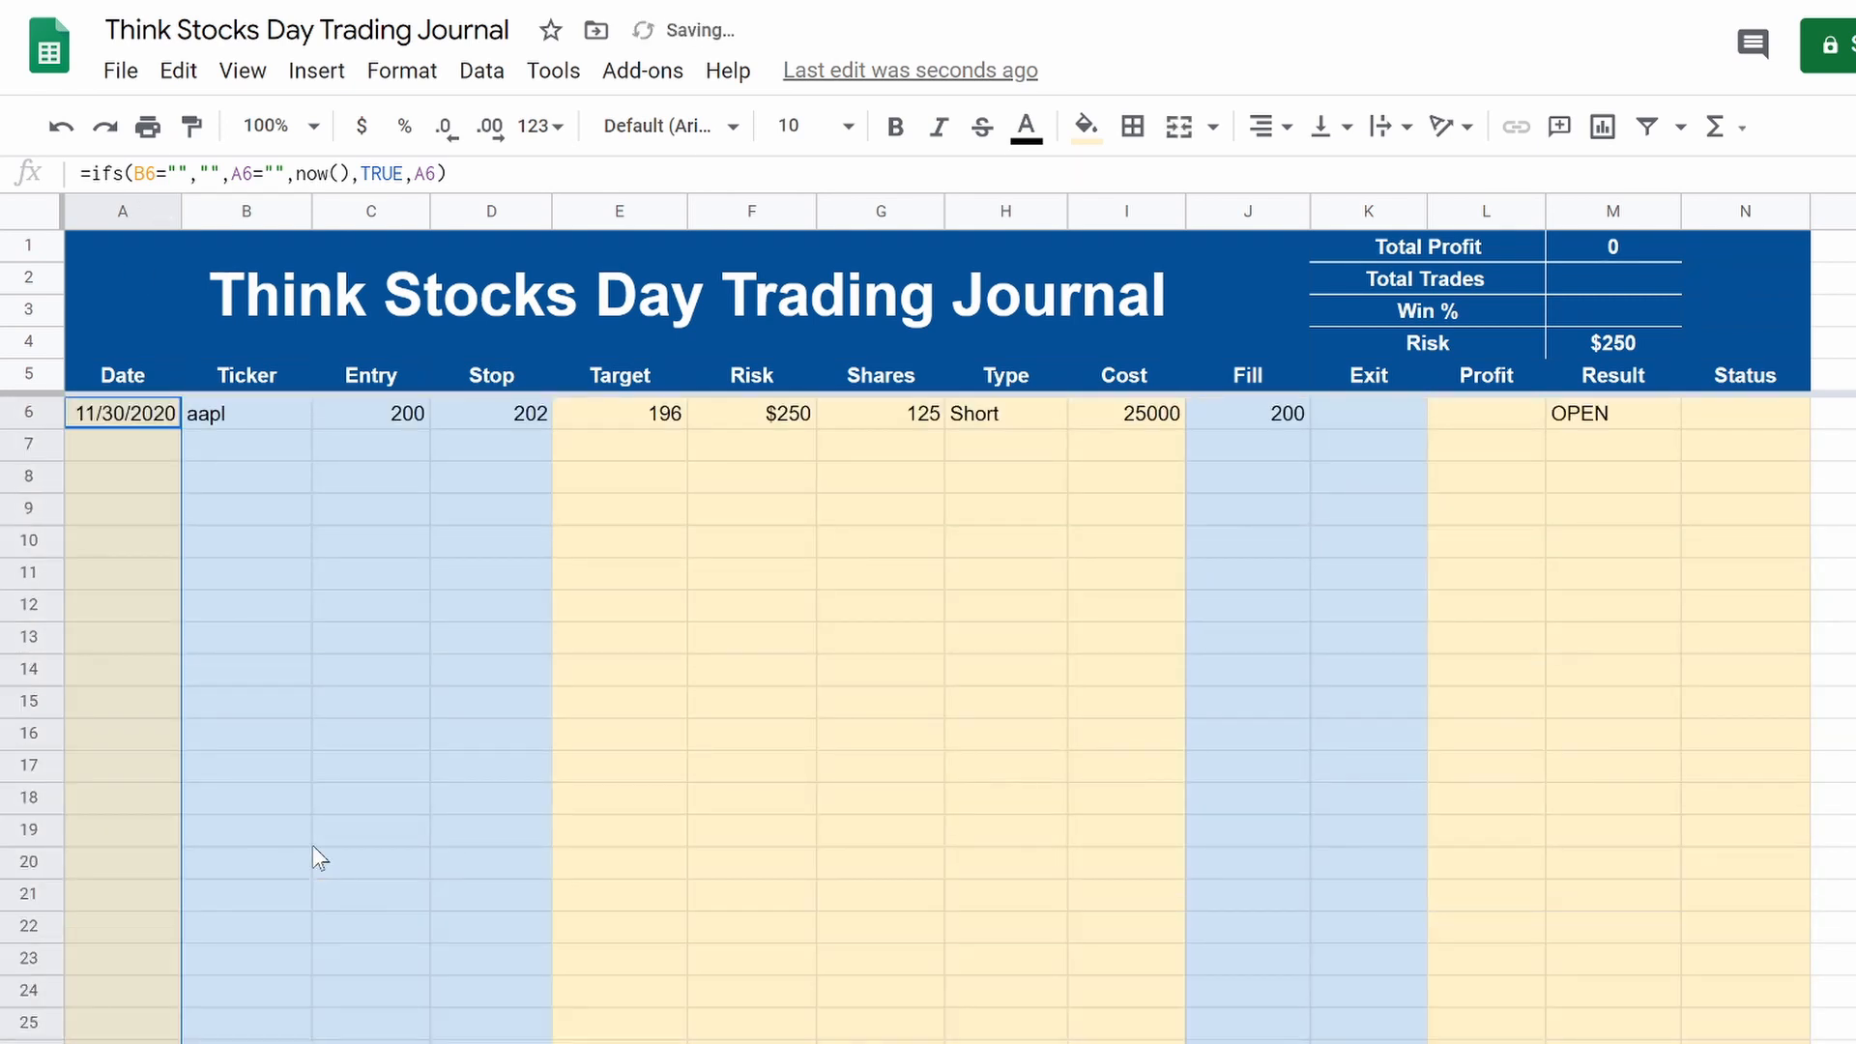
pyautogui.click(312, 845)
pyautogui.click(259, 417)
pyautogui.click(257, 455)
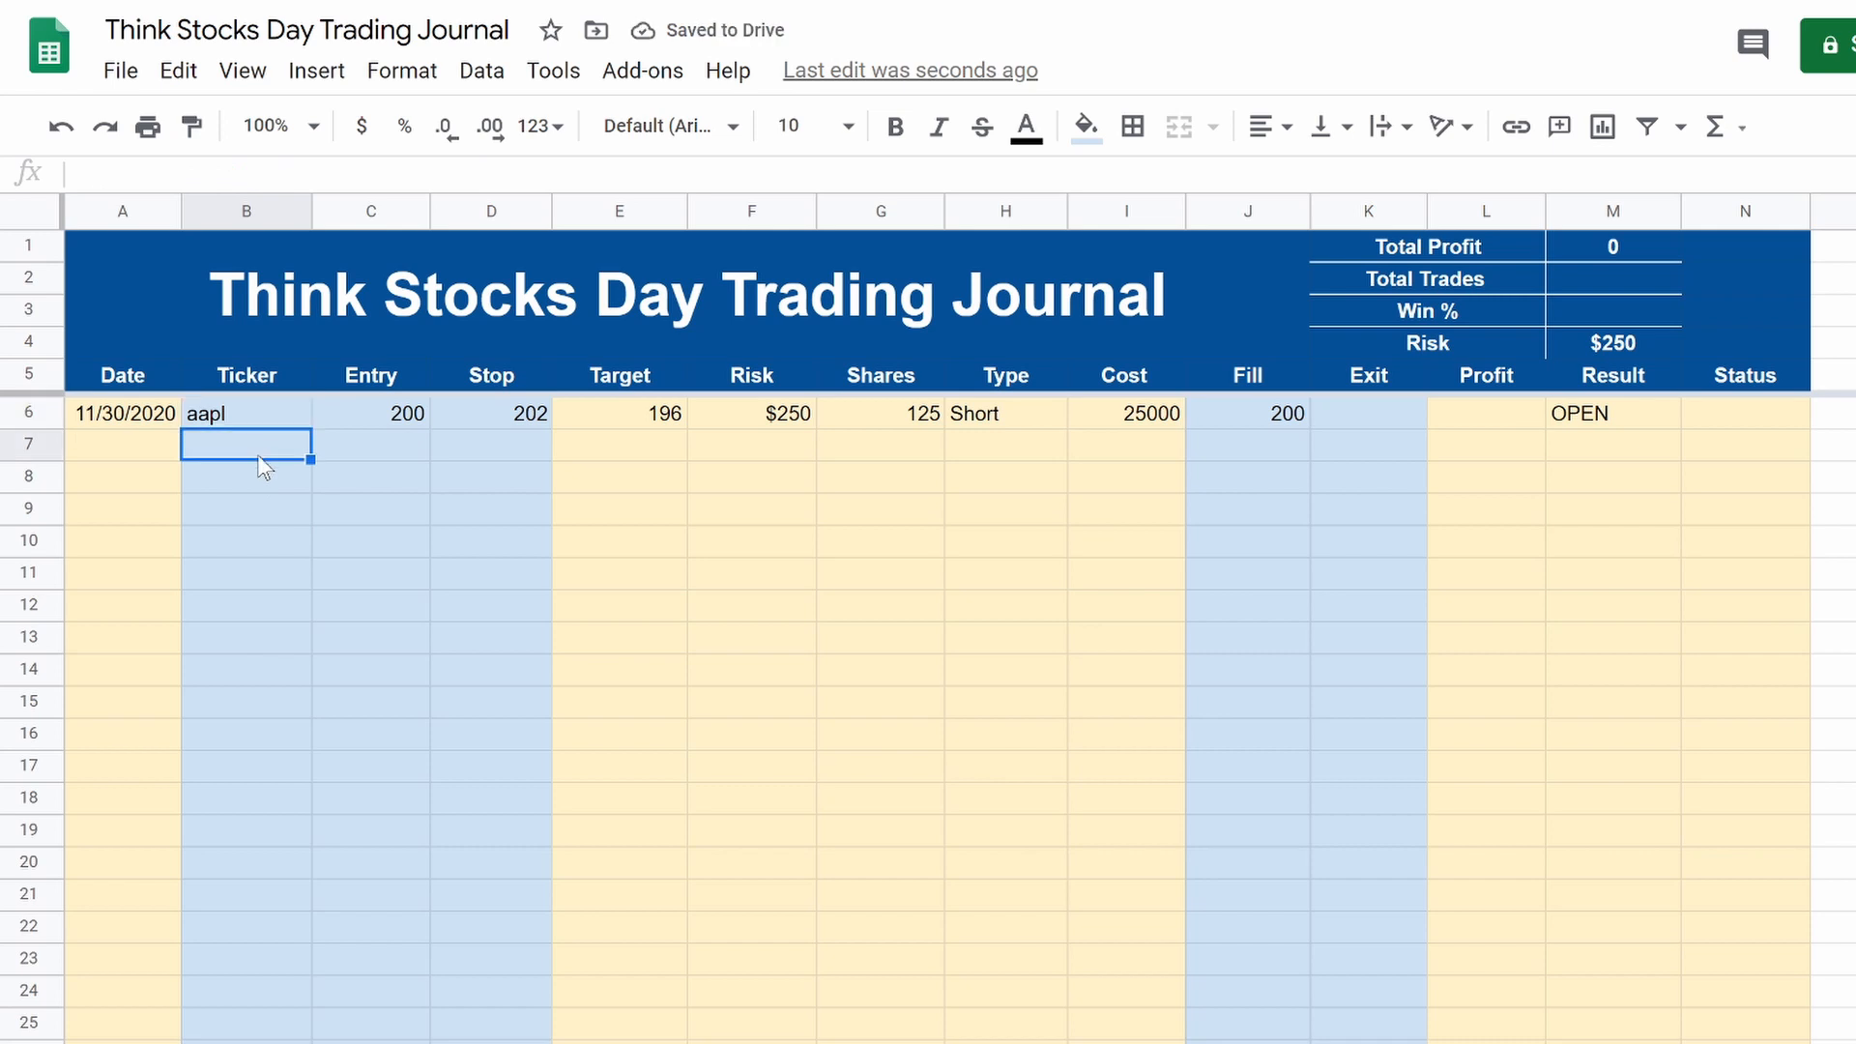
# Step: Enter SQ as the ticker in B7 and select the Date cell A7 to inspect its formula
pyautogui.write('SQ')
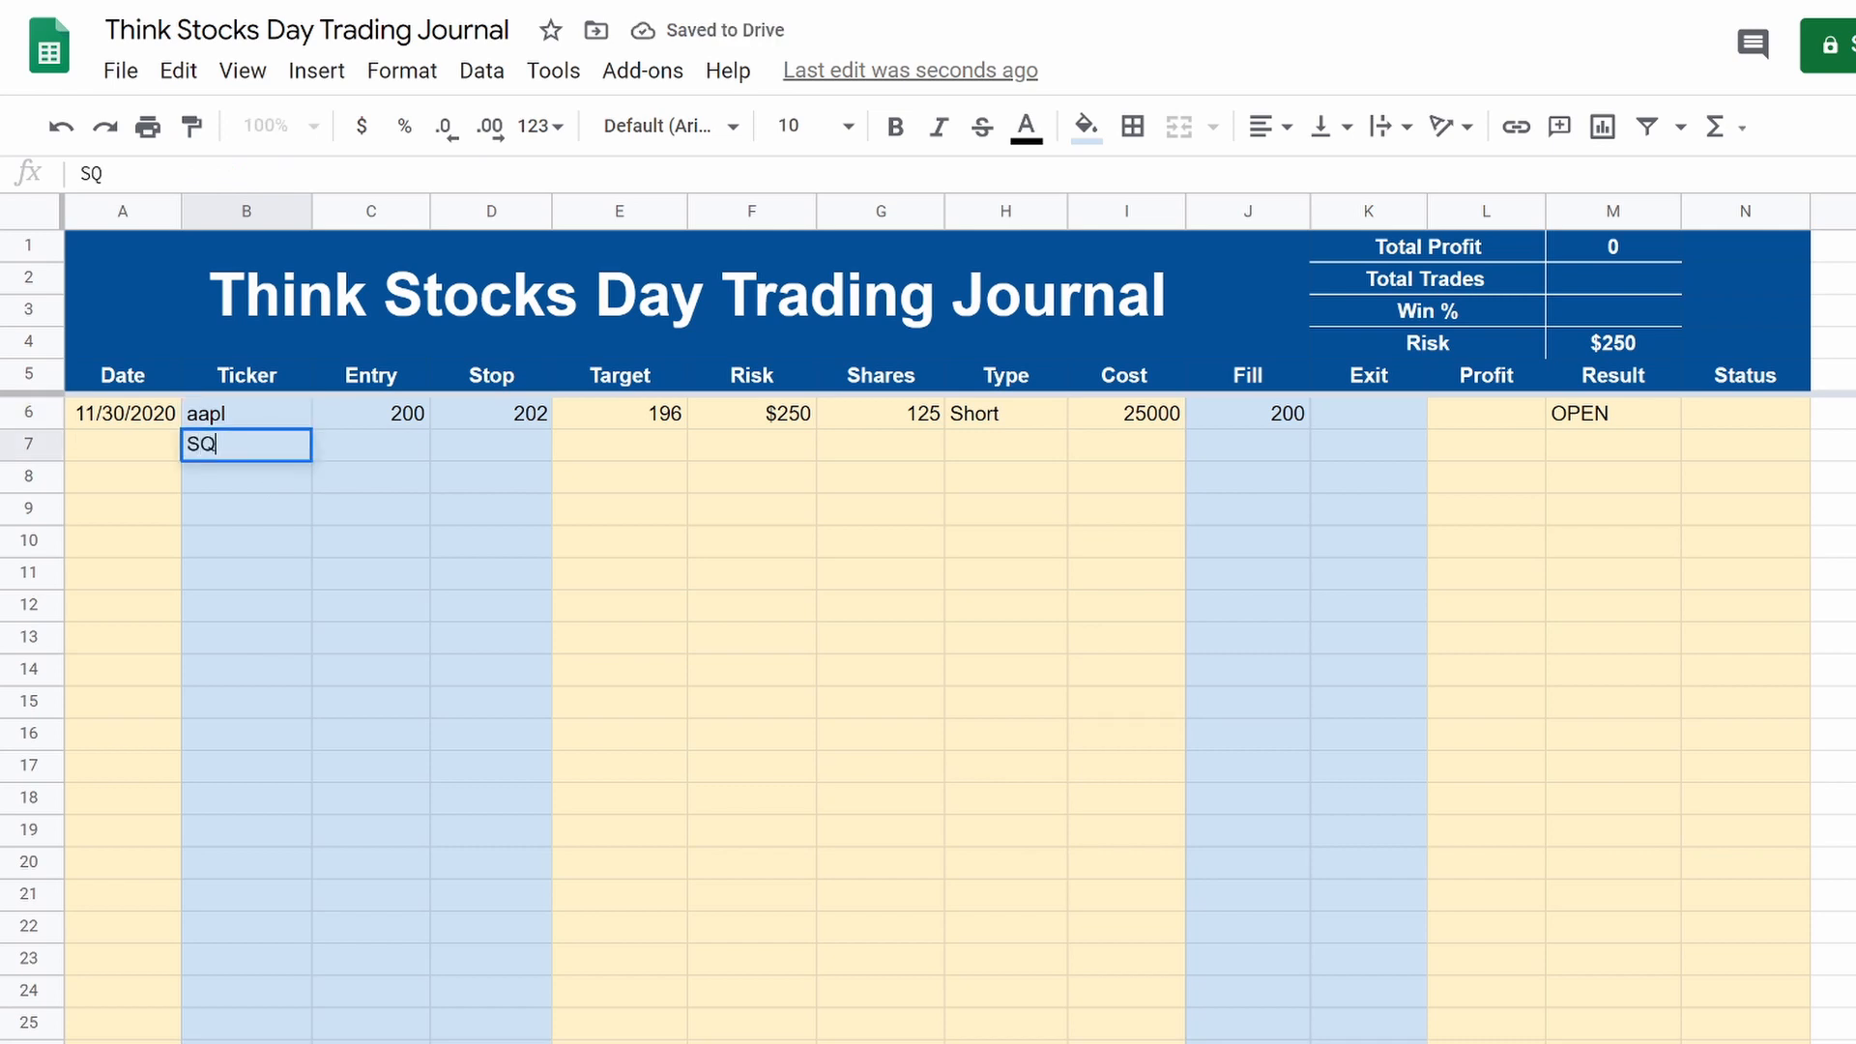
pyautogui.press('Return')
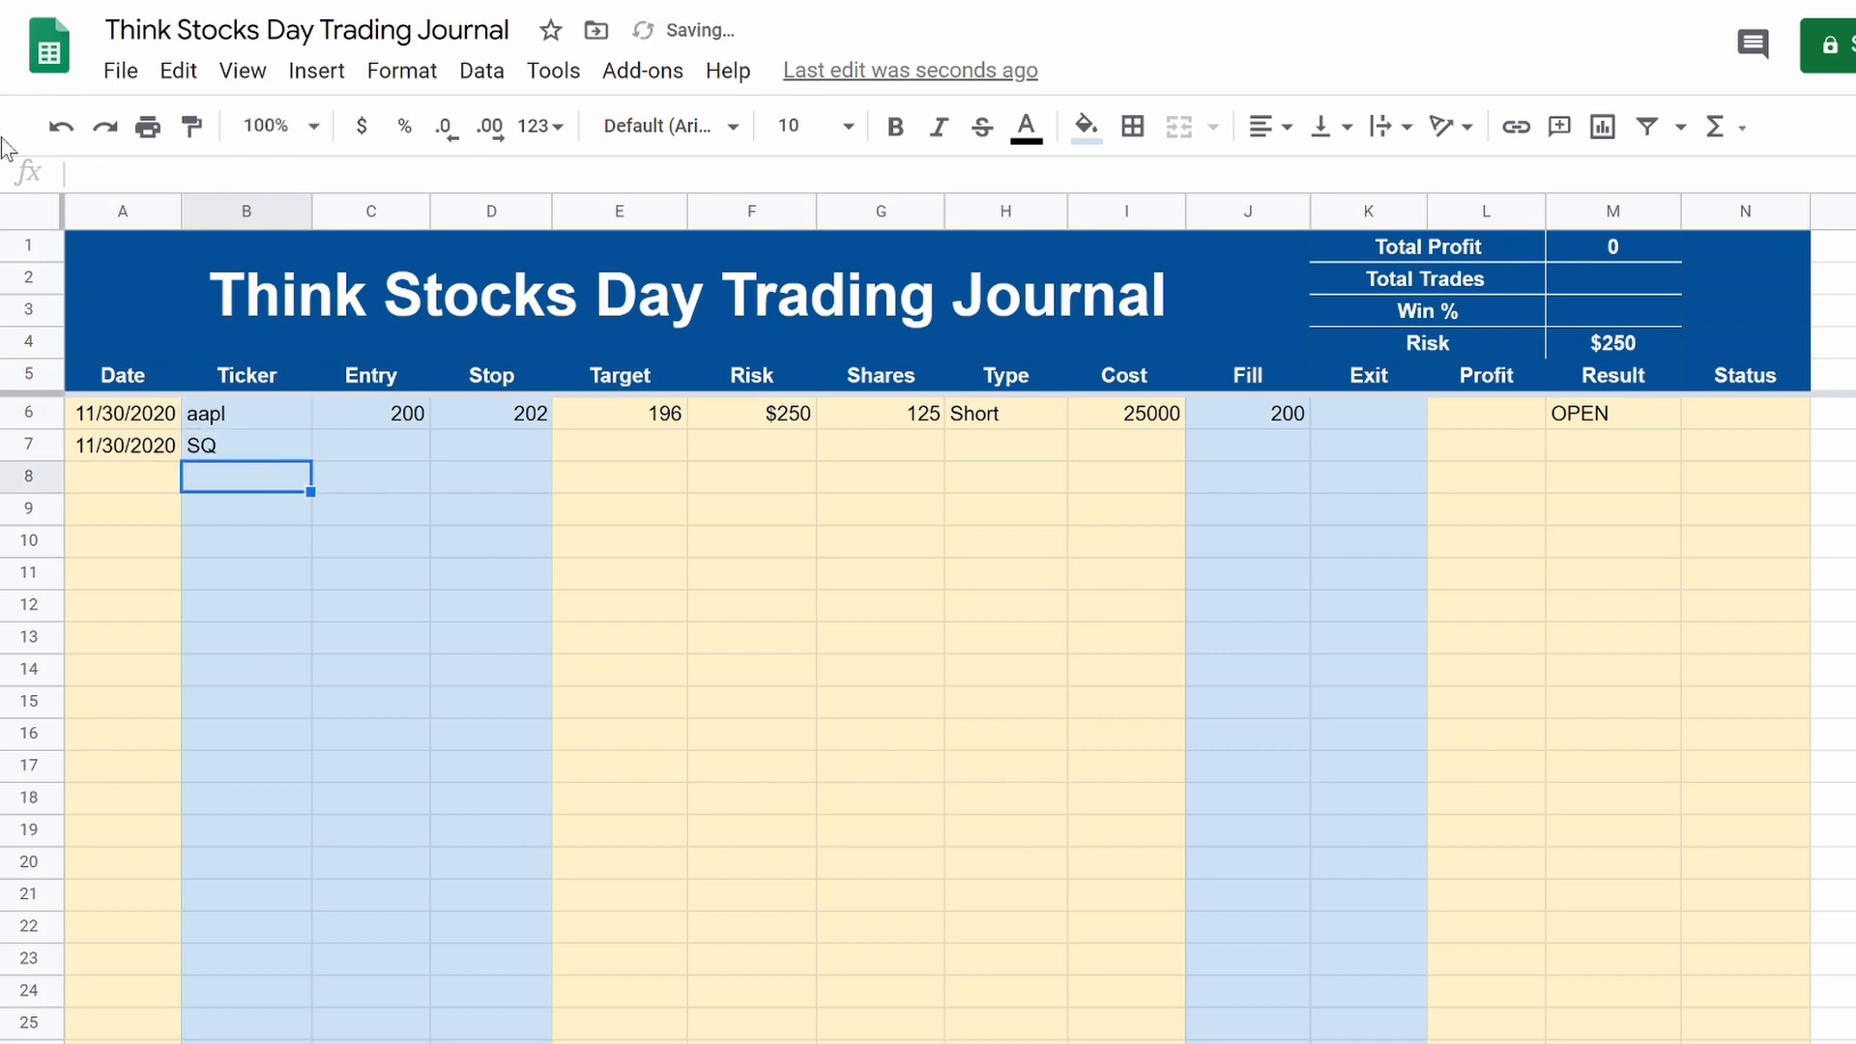
pyautogui.click(117, 449)
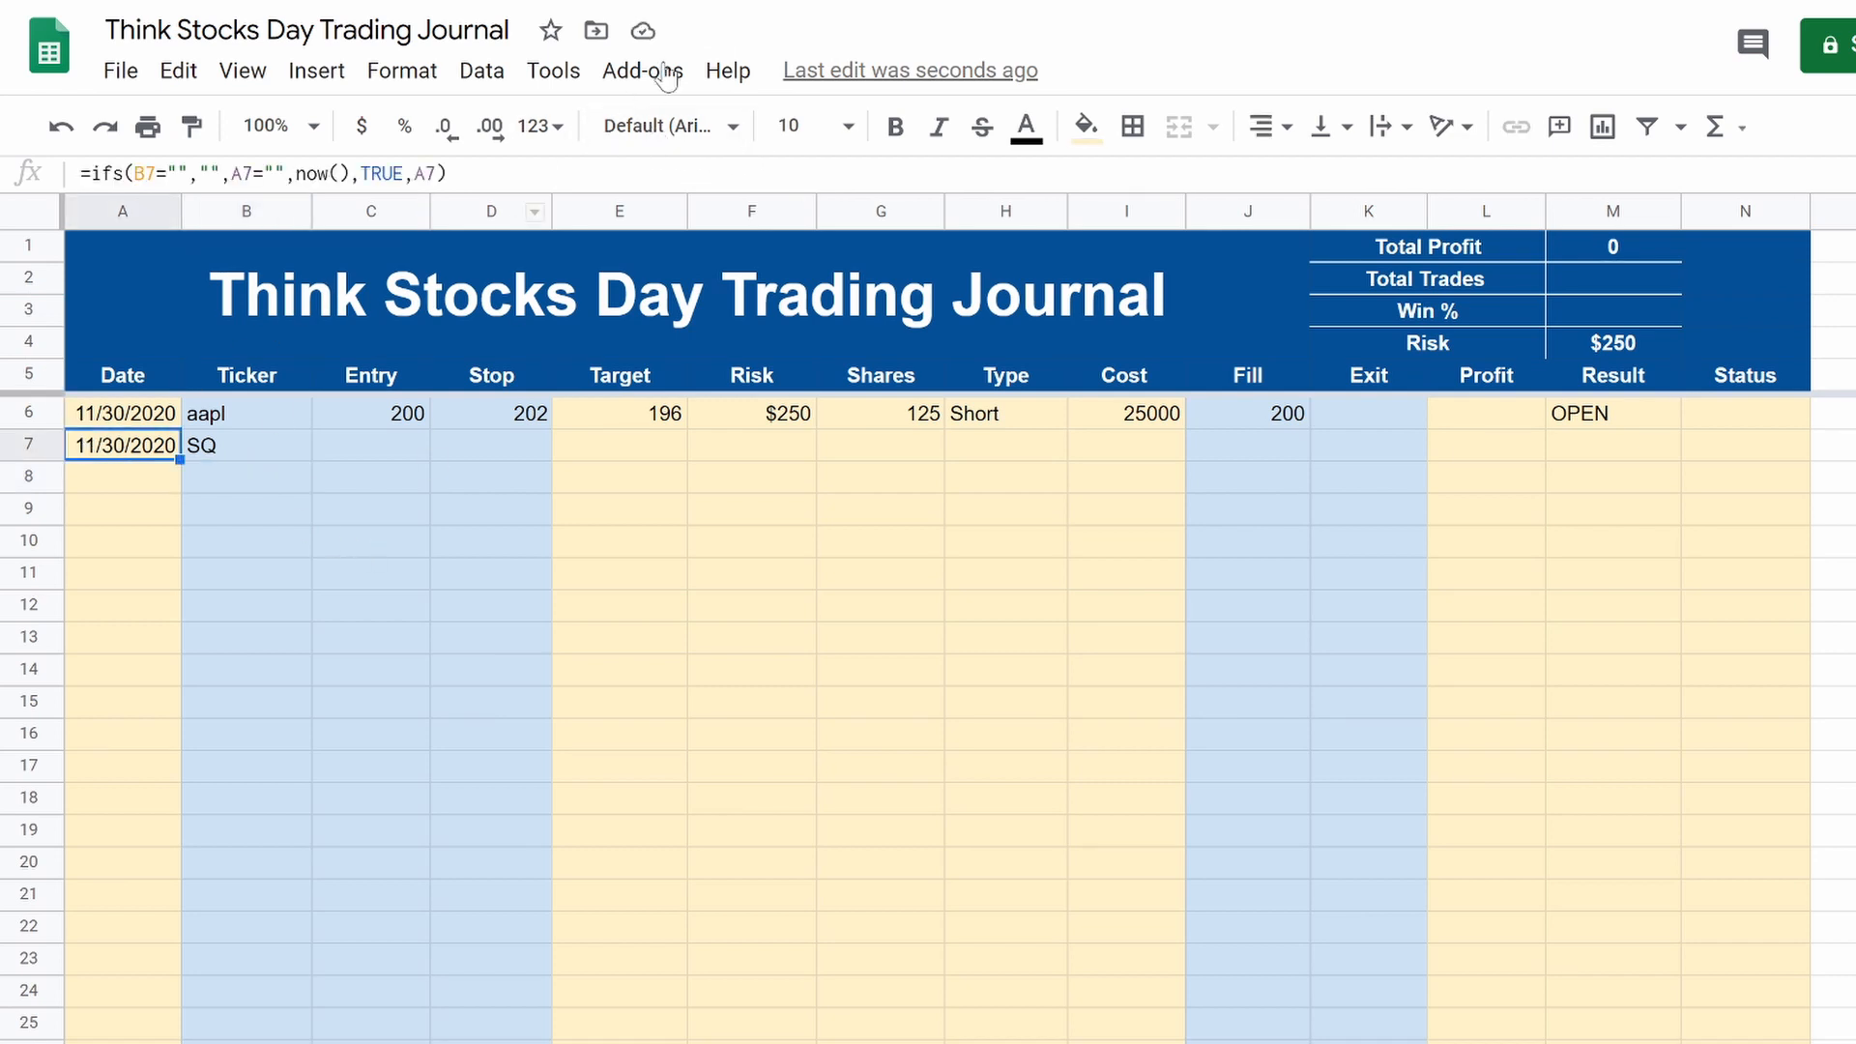
pyautogui.click(481, 75)
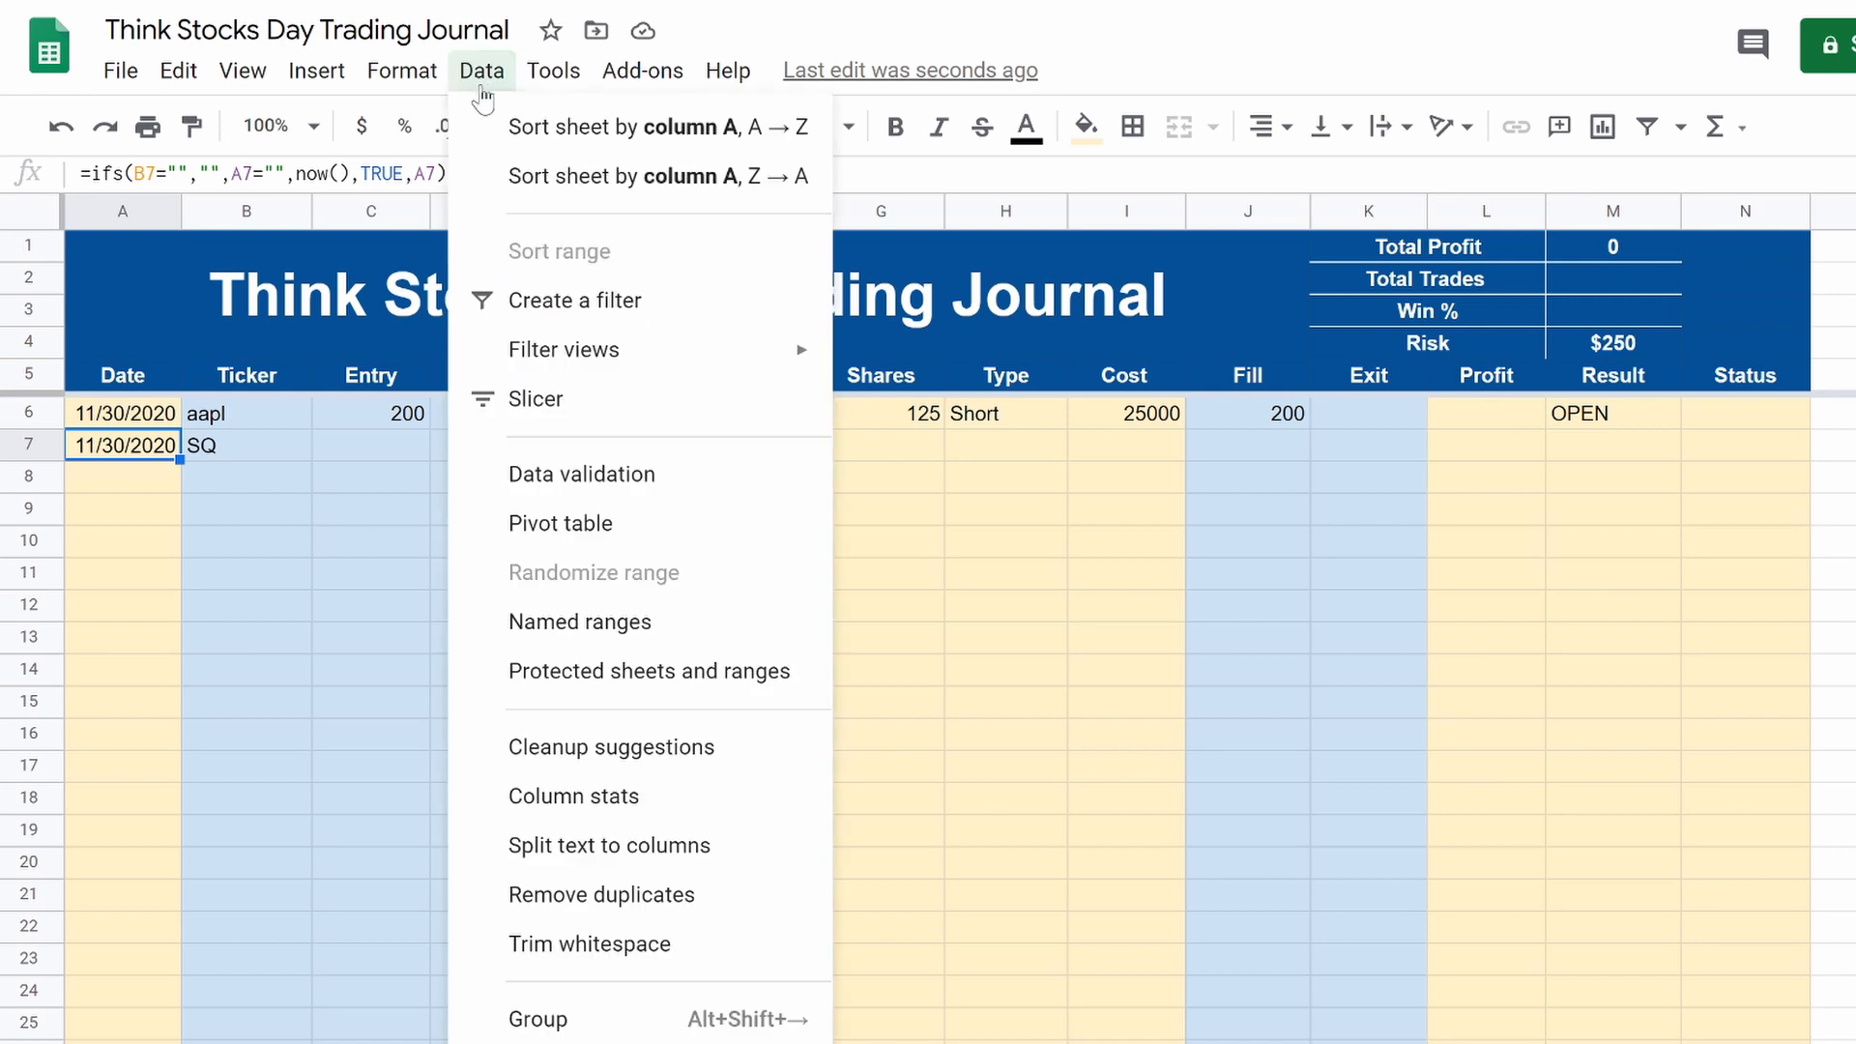
pyautogui.click(339, 733)
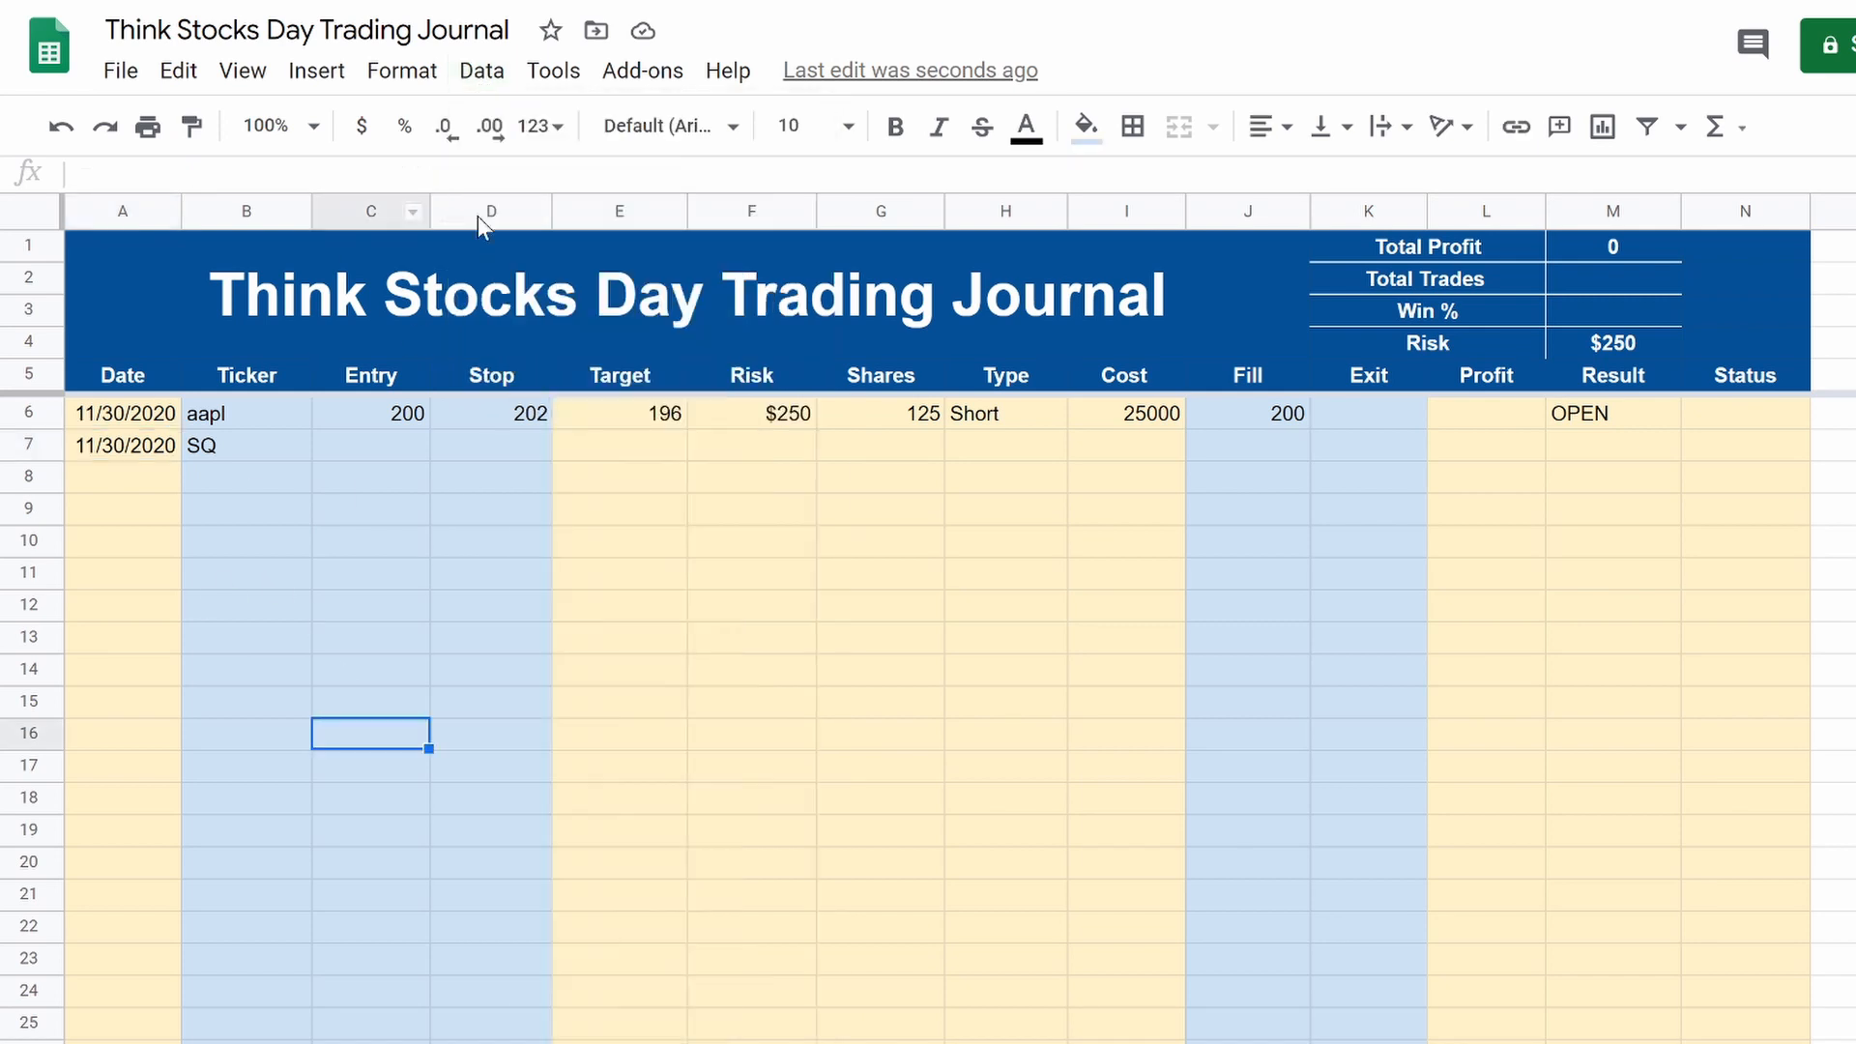
pyautogui.click(539, 126)
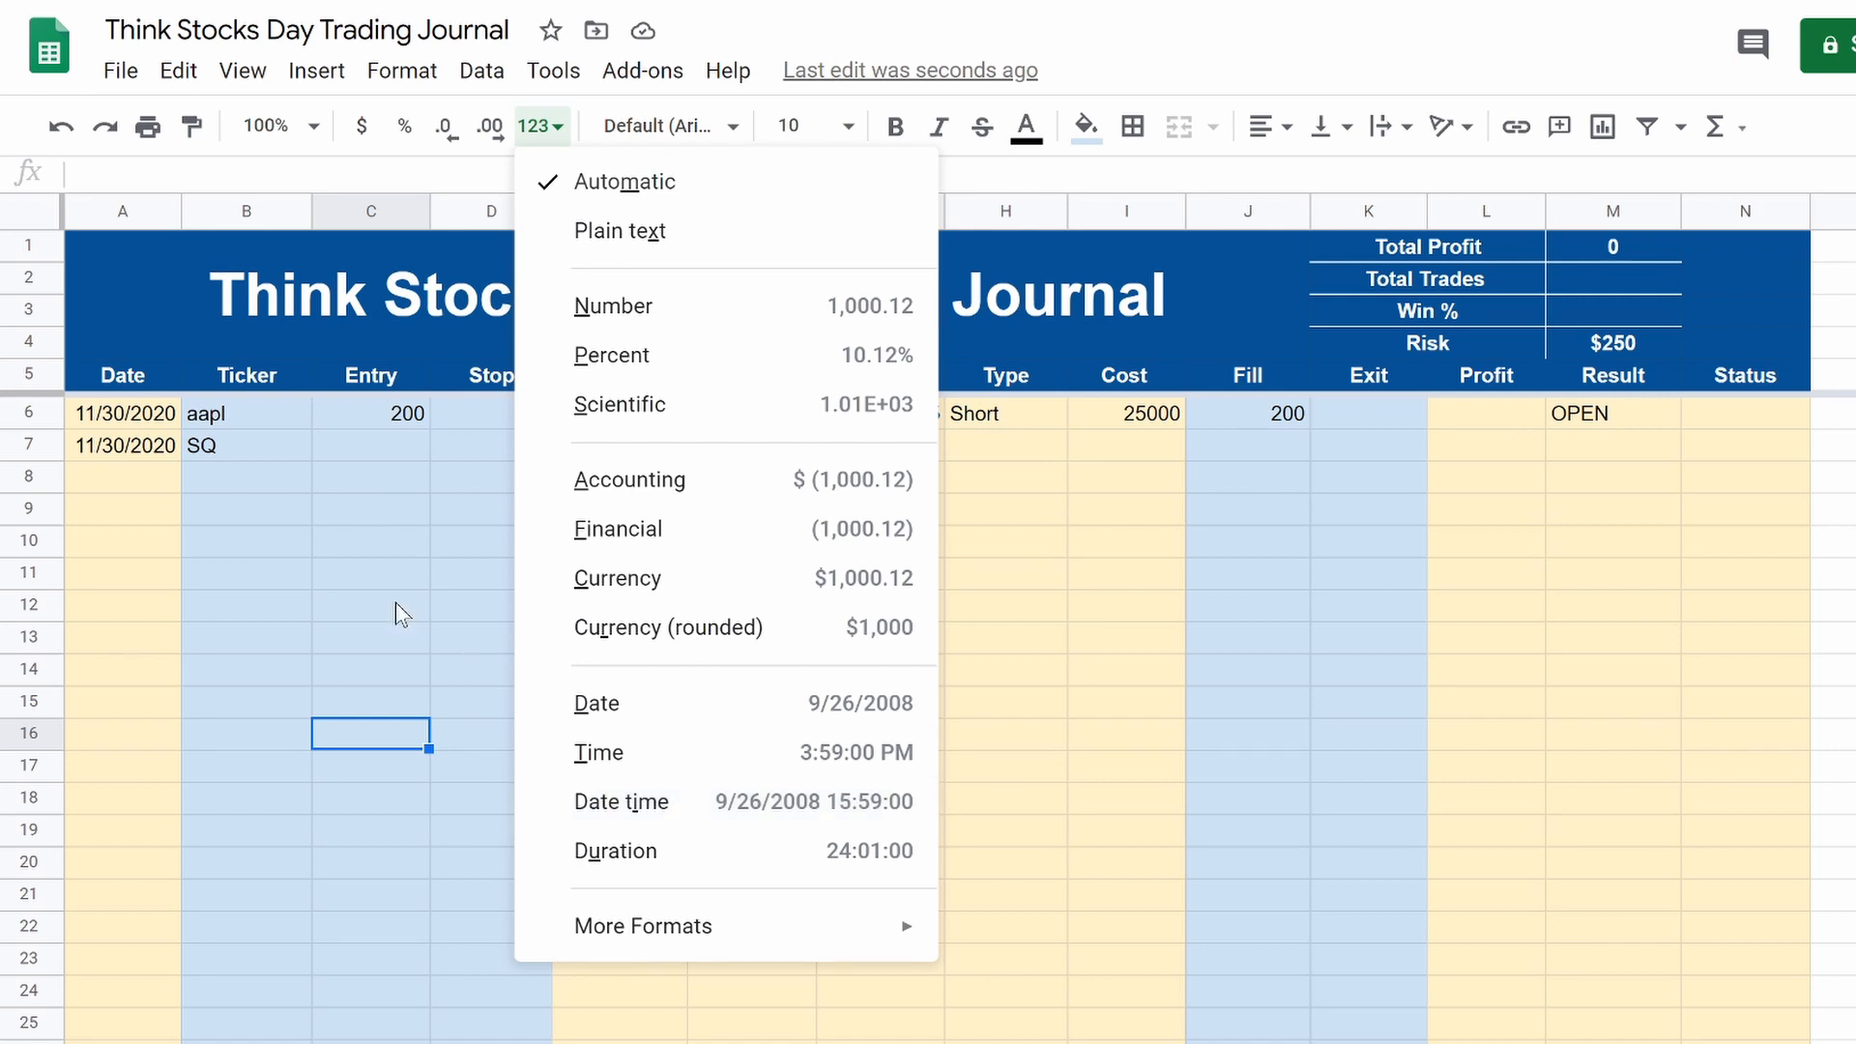
pyautogui.click(338, 578)
# Step: Inspect the date cells A6 and A7, and re-enter the ticker in B6 in capitals as AAPL
pyautogui.click(126, 413)
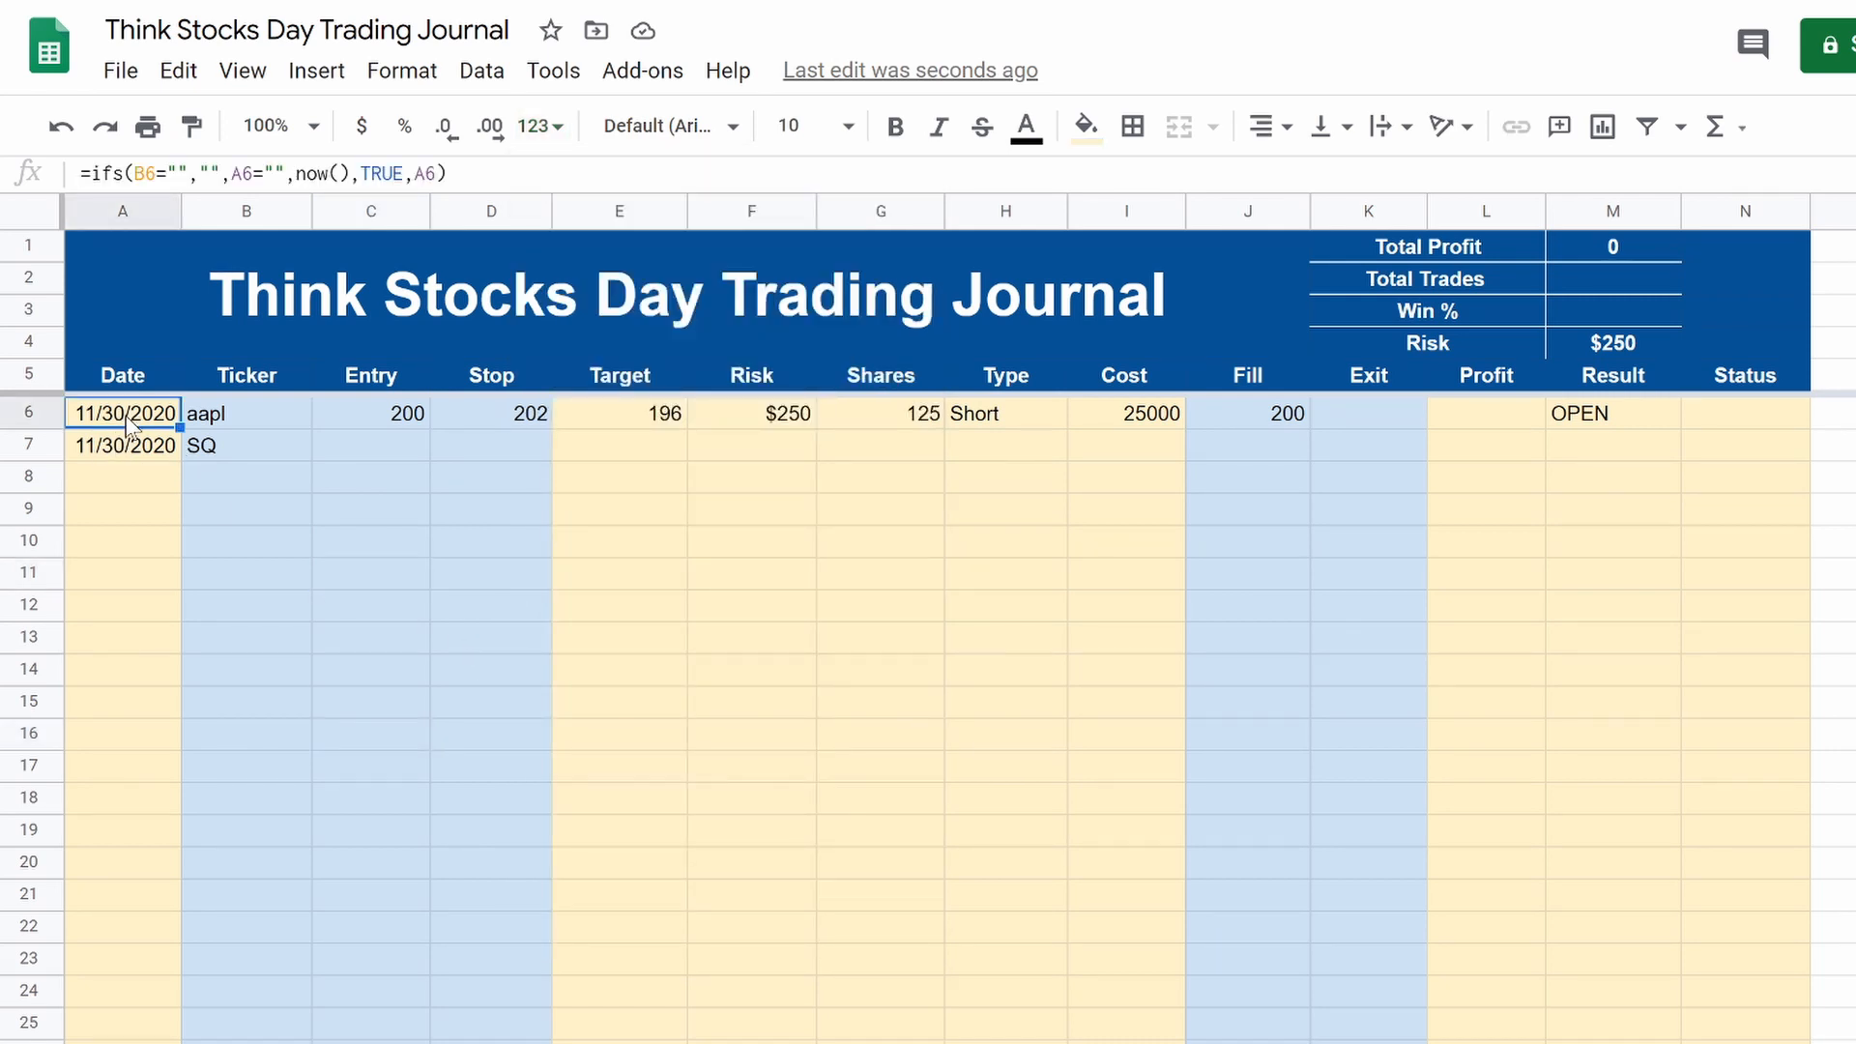
pyautogui.click(128, 449)
pyautogui.click(247, 416)
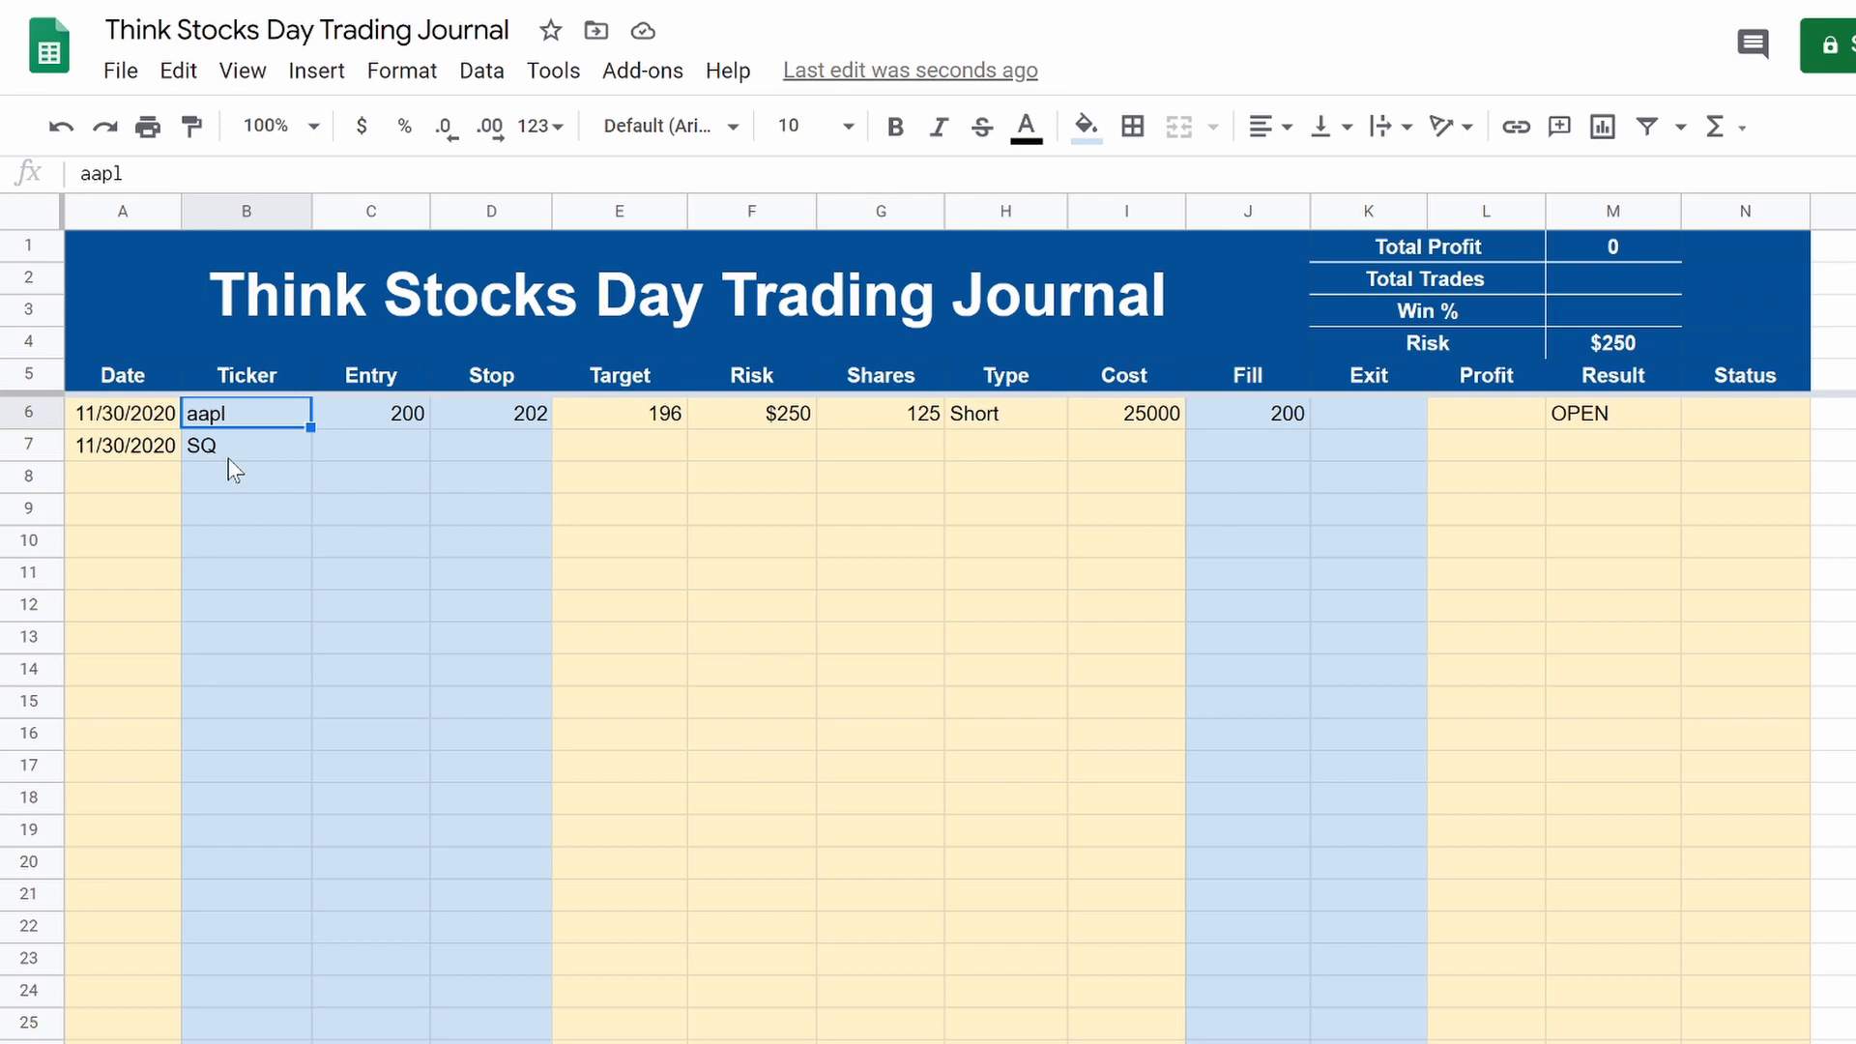
pyautogui.write('AAPL')
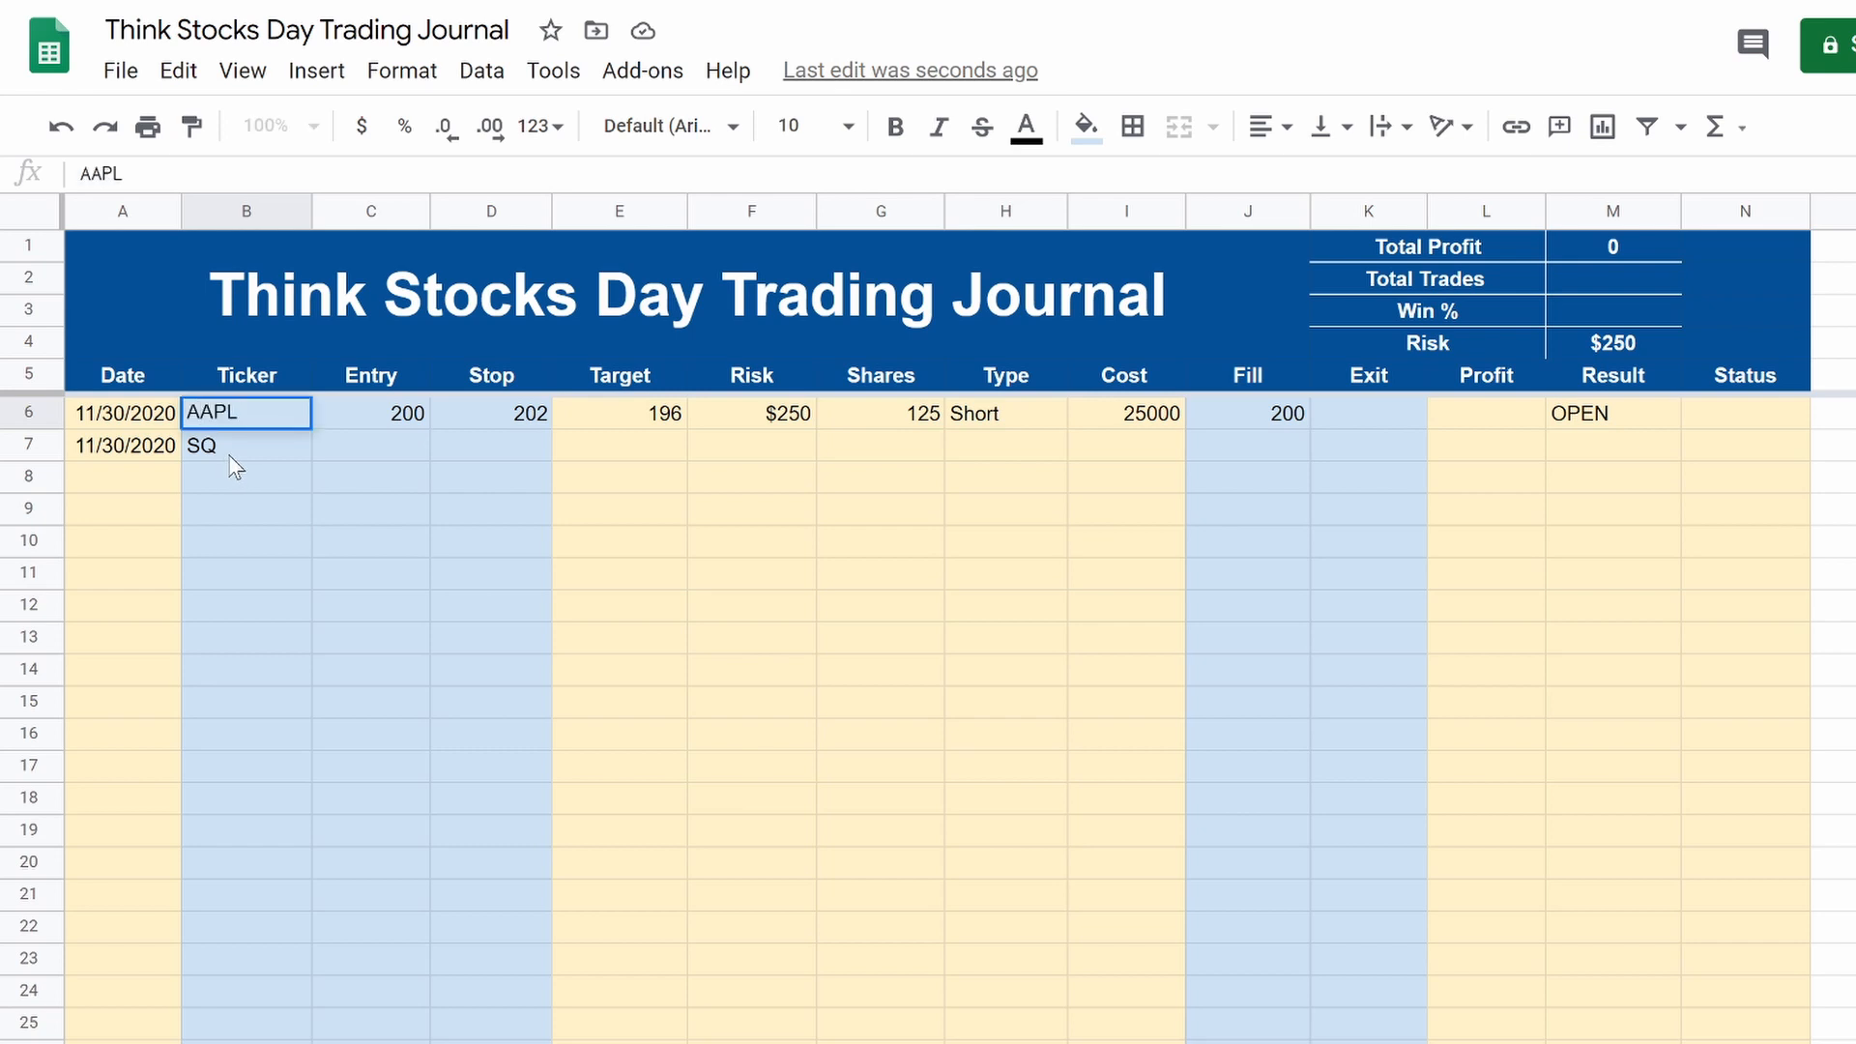
pyautogui.press('Tab')
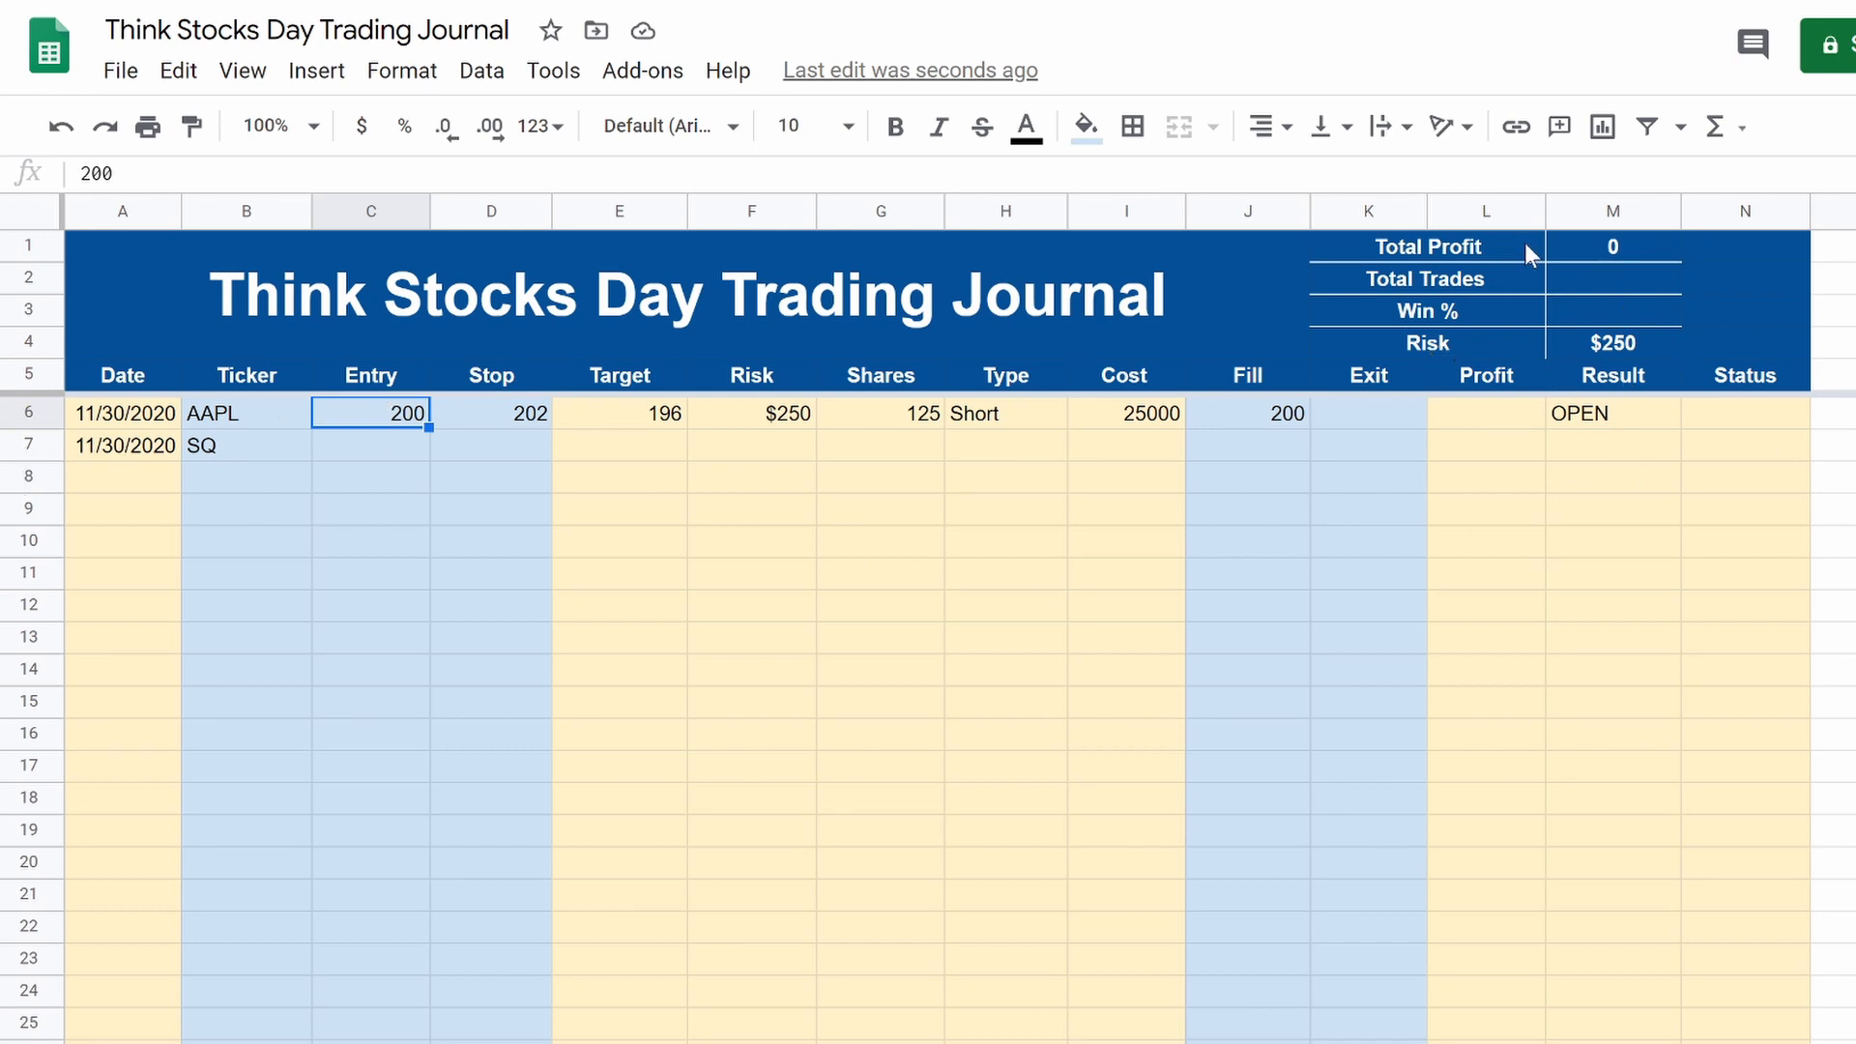
# Step: Enter the formula =count(L:L) in the Total Trades cell M2 to count the Profit column's values
pyautogui.click(1585, 280)
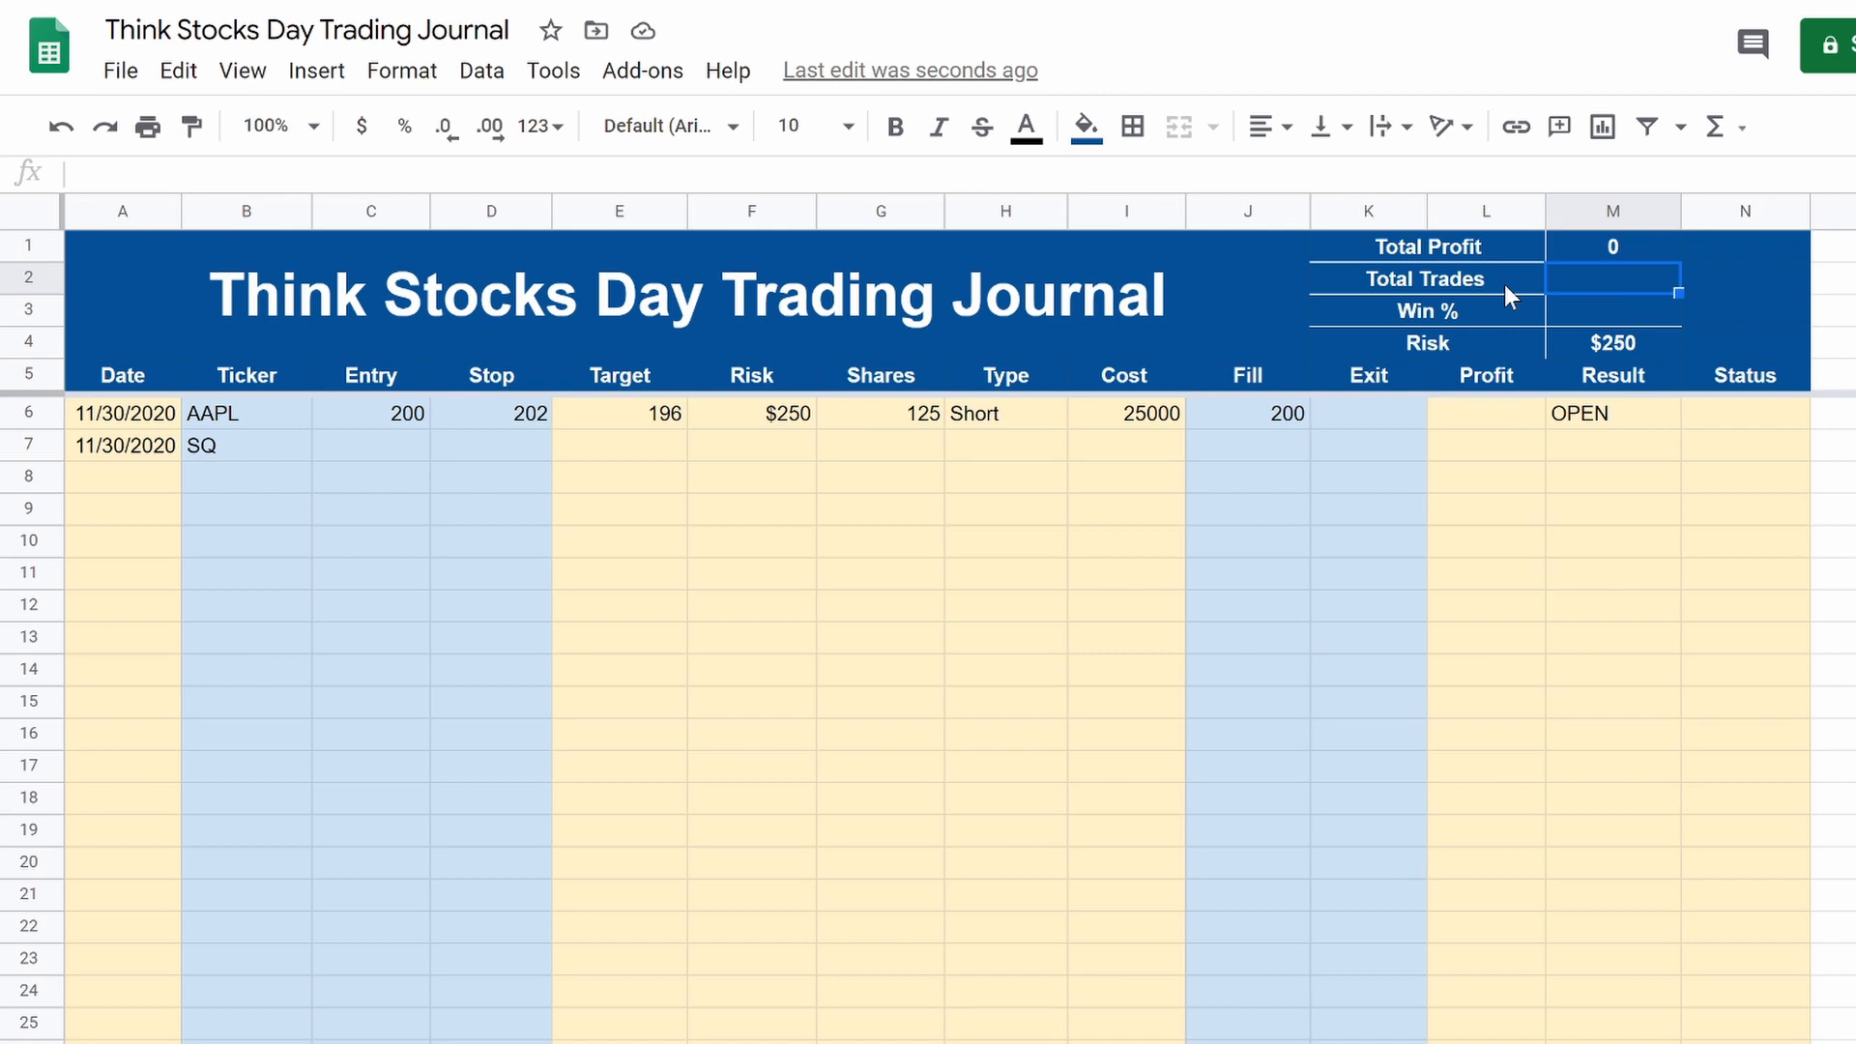
pyautogui.click(1574, 310)
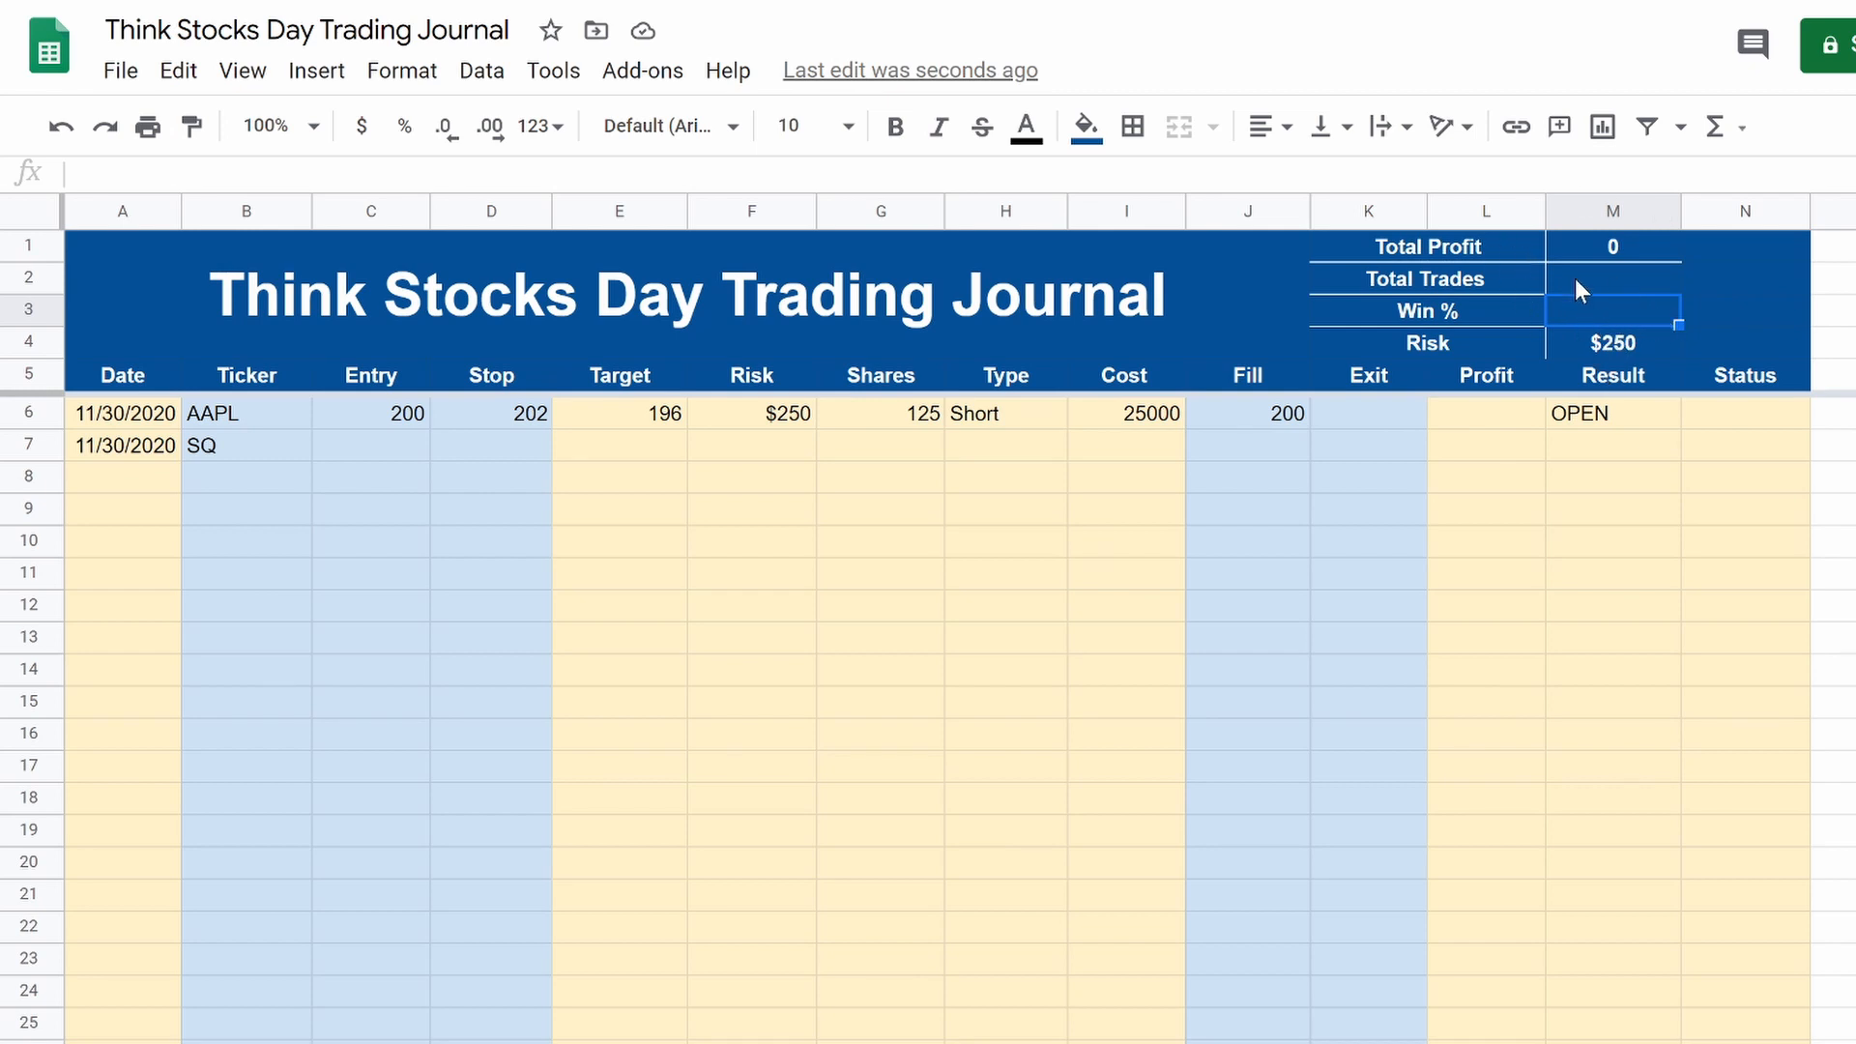
pyautogui.click(1615, 289)
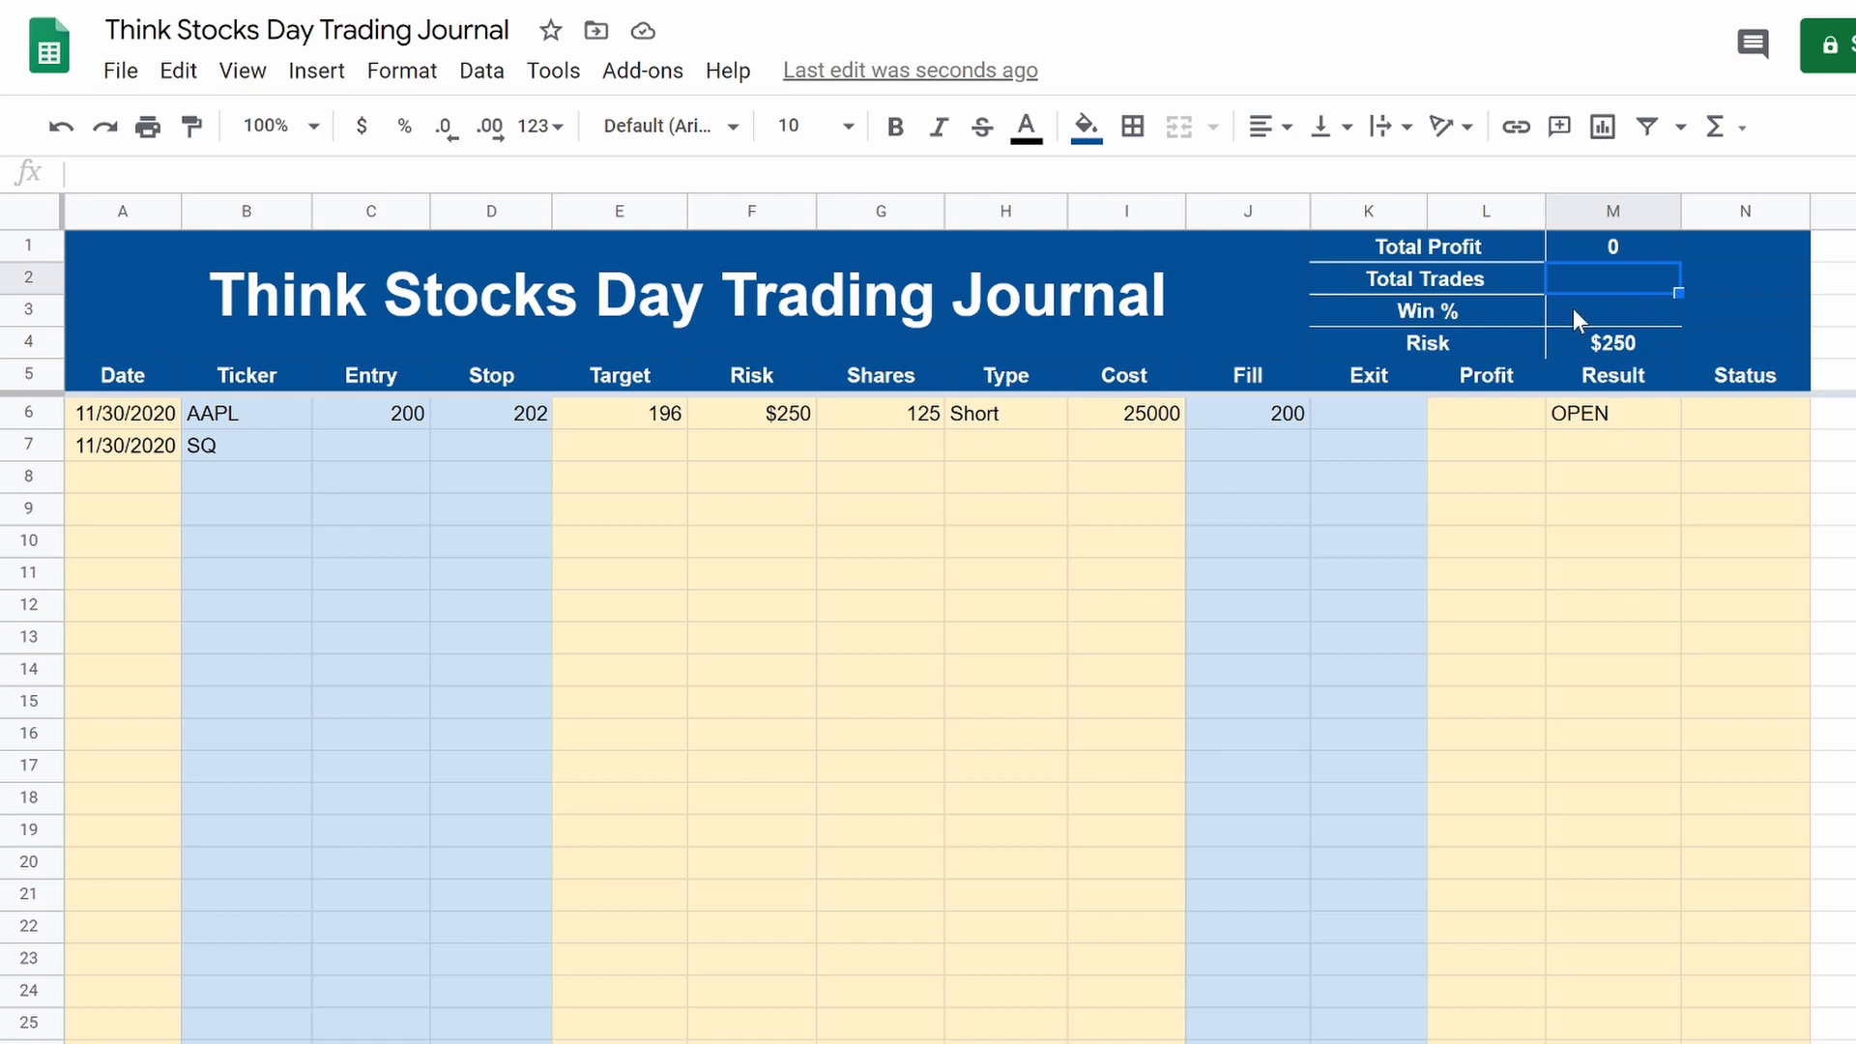
pyautogui.write('C')
pyautogui.write('=count(')
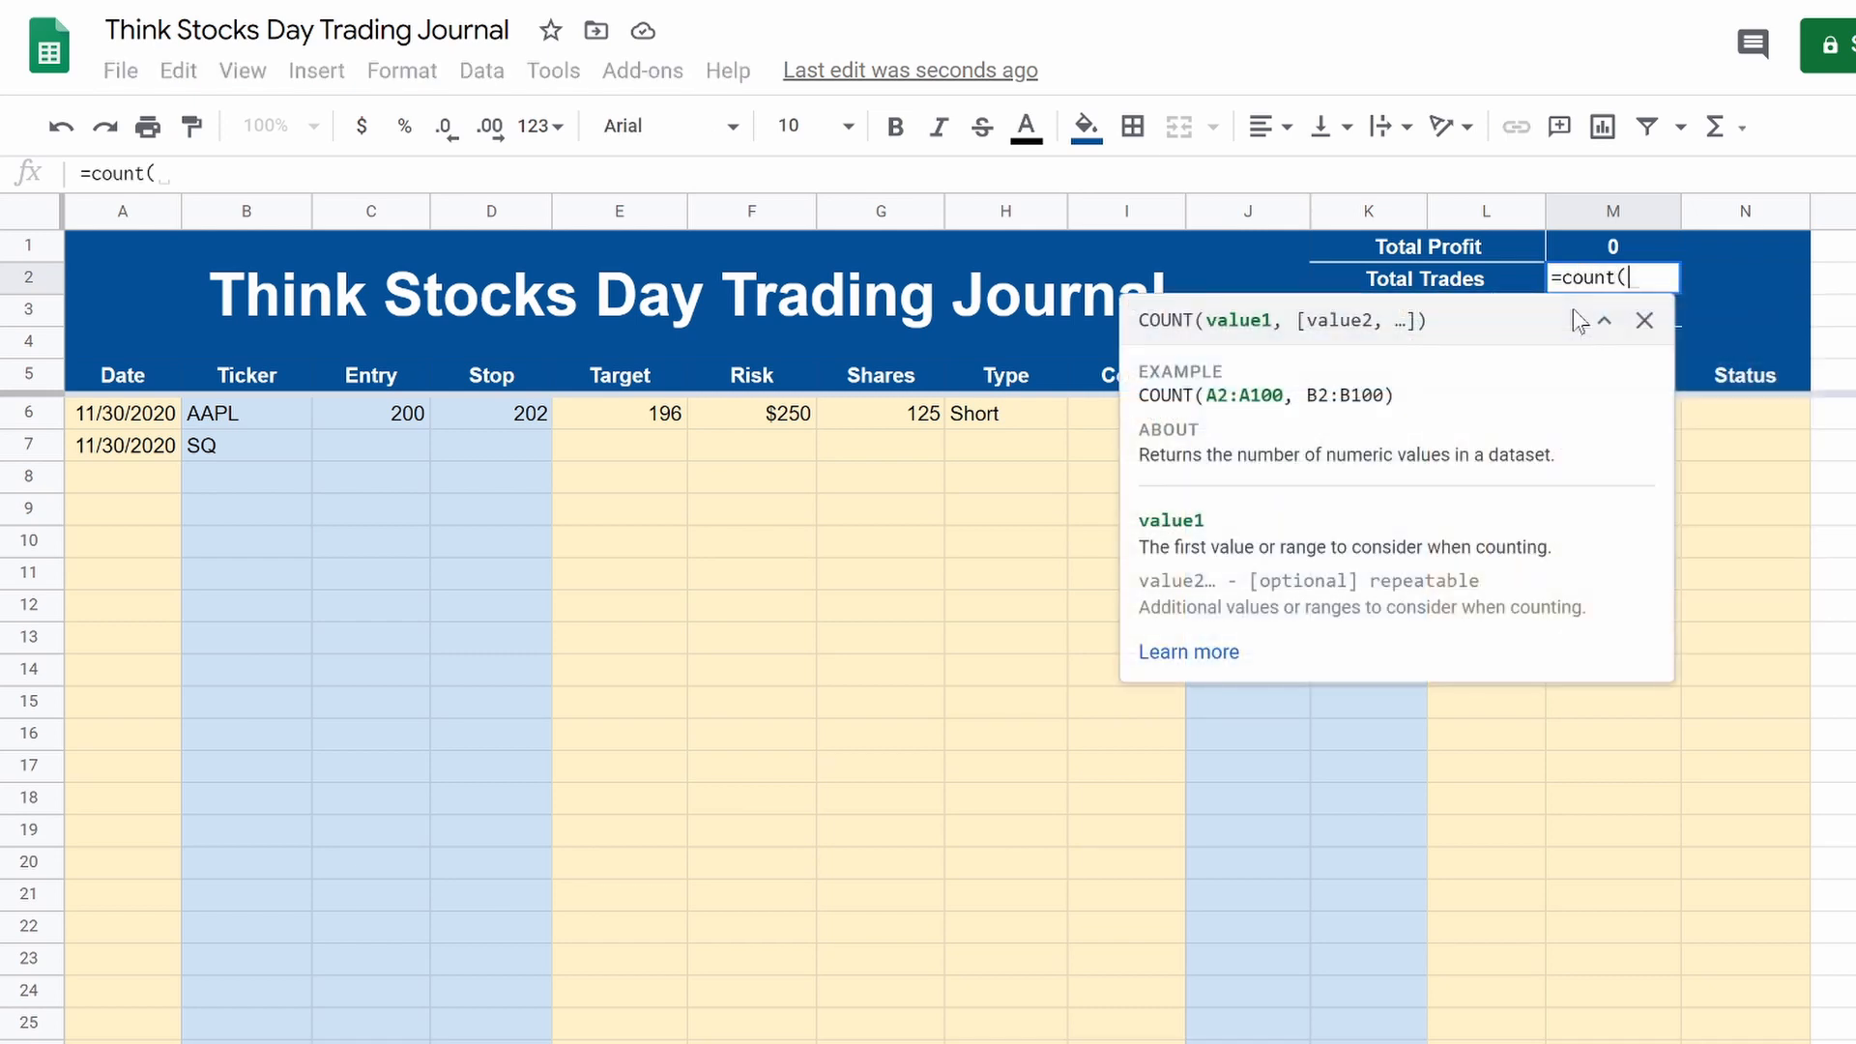
pyautogui.write('L')
pyautogui.press('BackSpace')
pyautogui.write('L:L)')
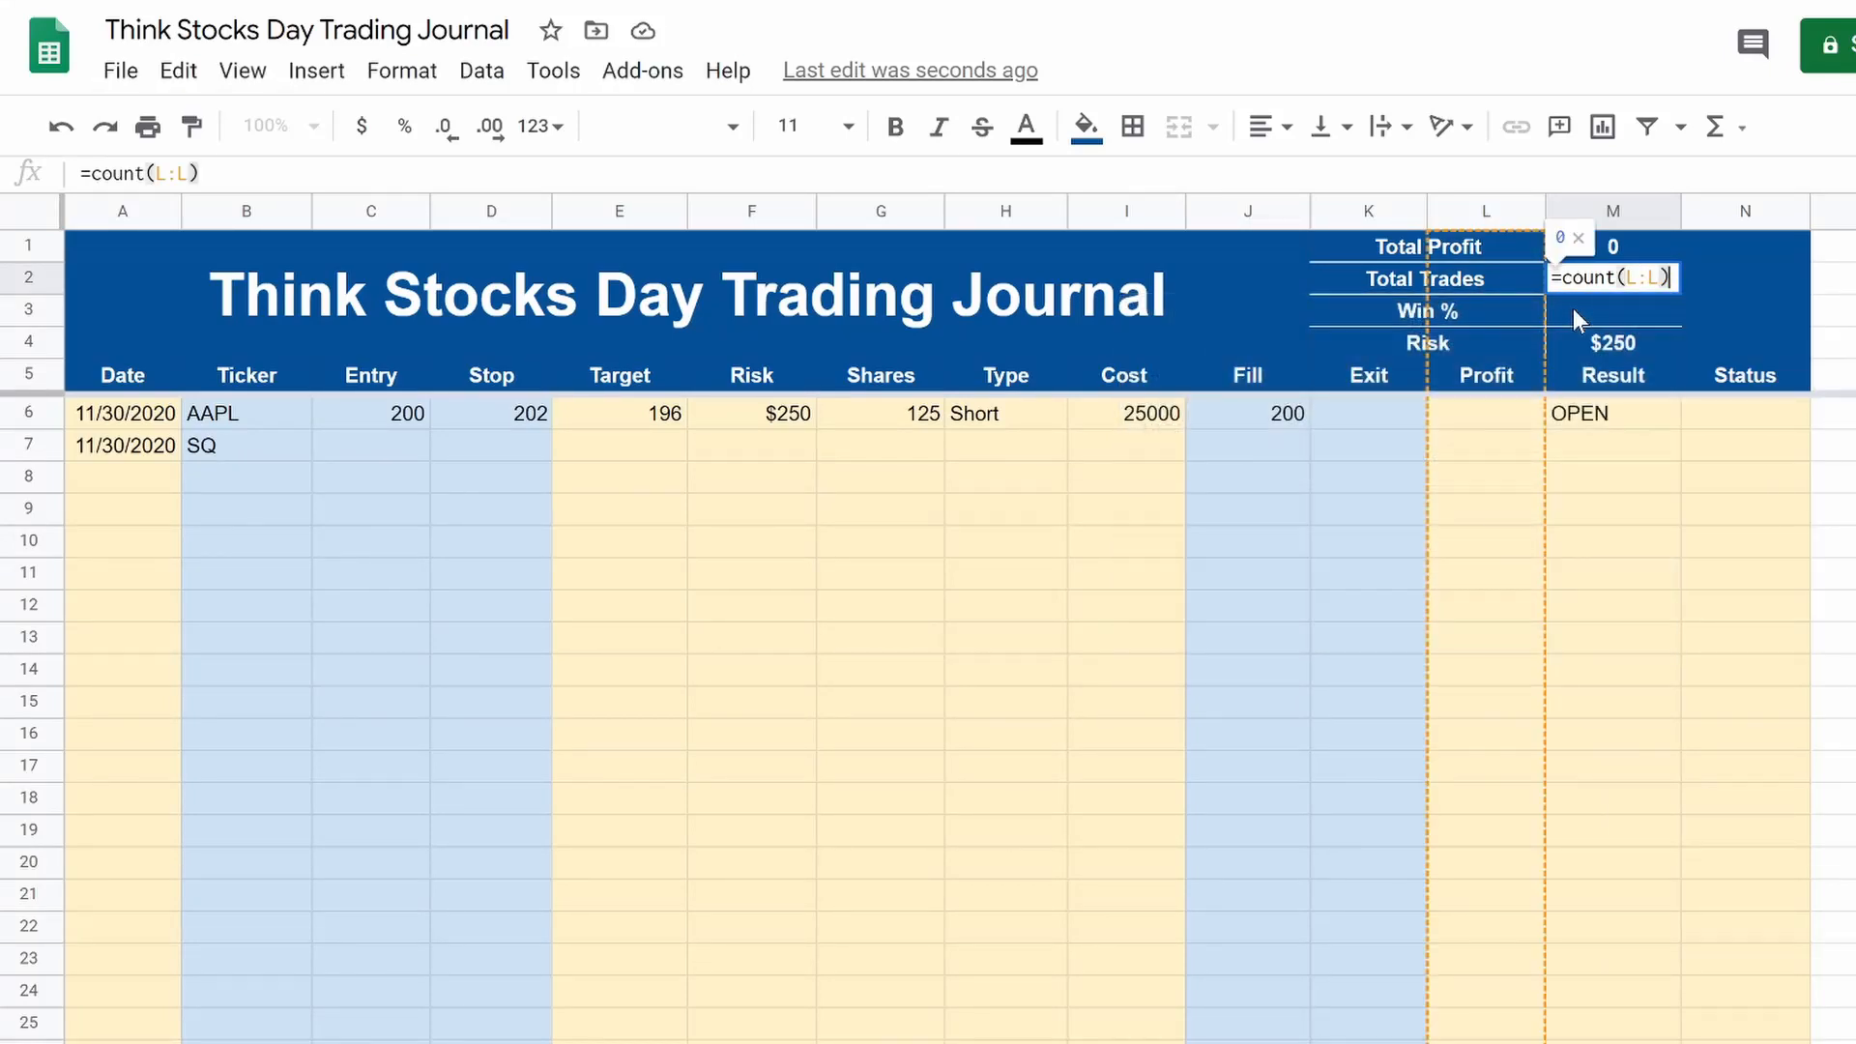
pyautogui.press('Return')
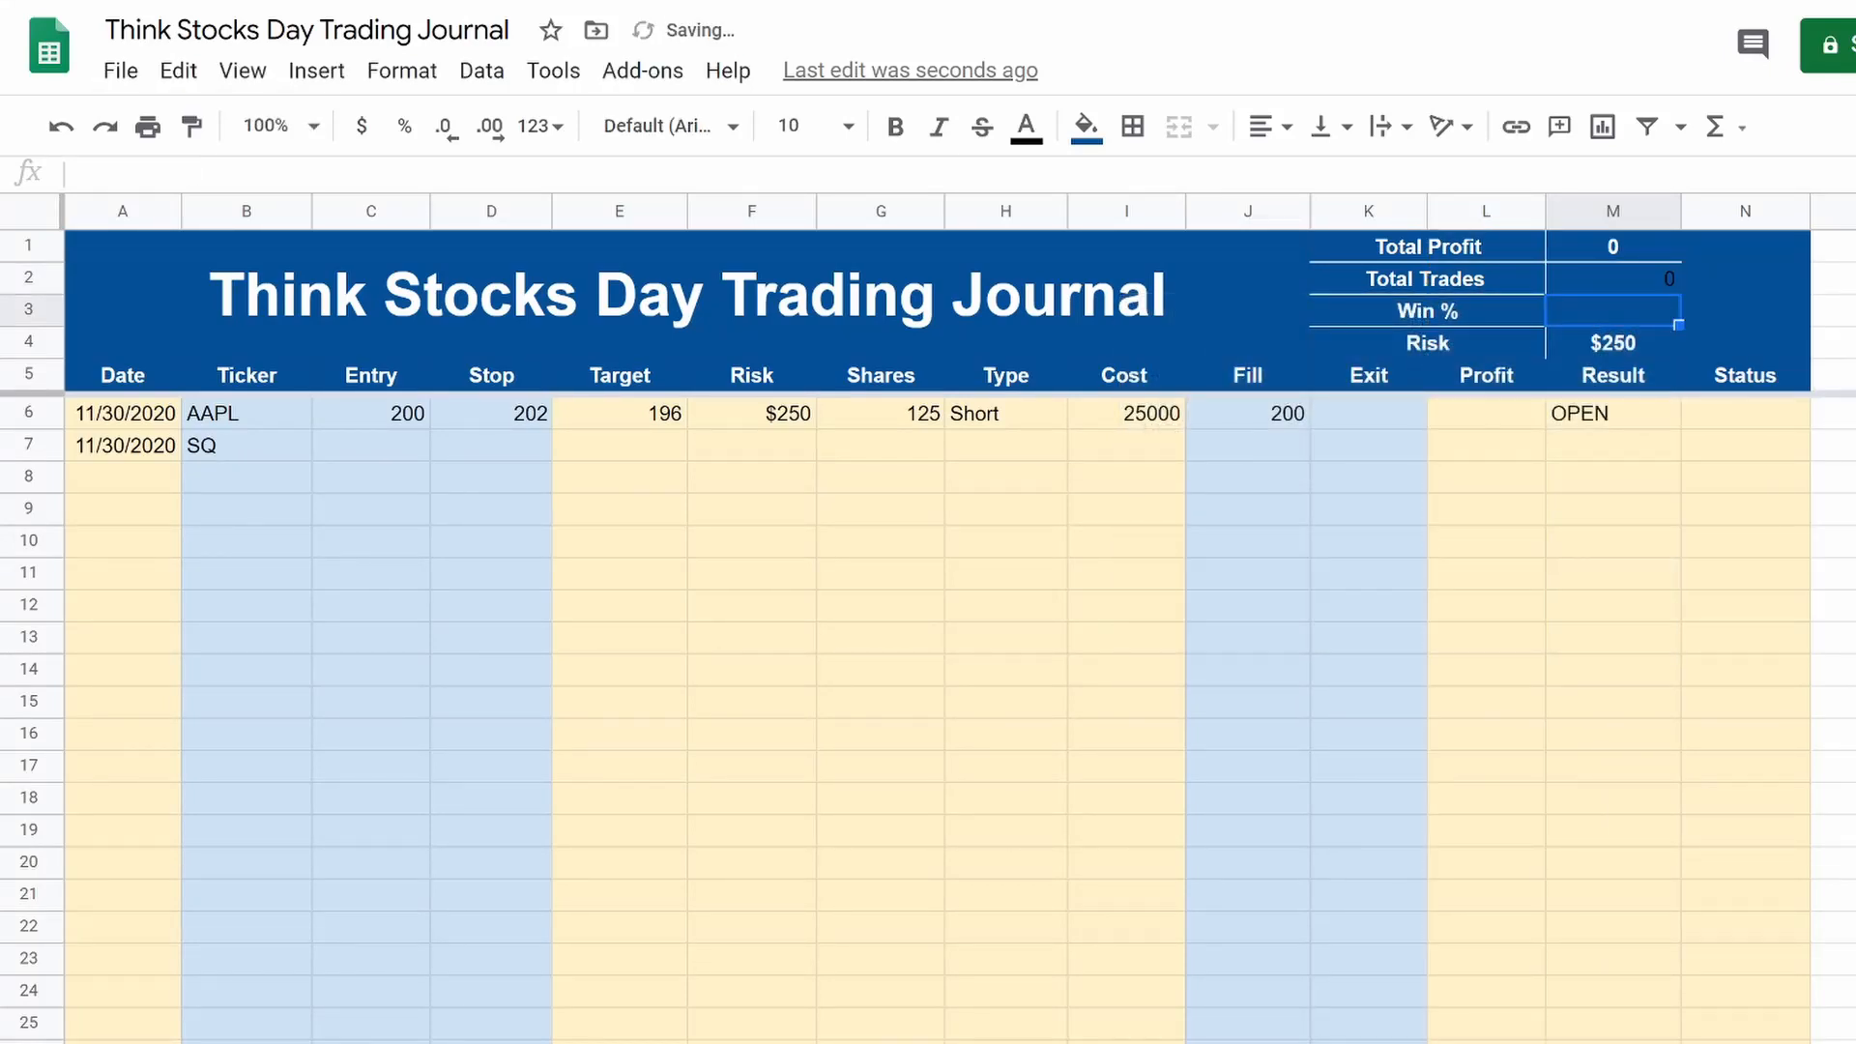
# Step: Format the Total Trades value in M2 as bold, white and centered
pyautogui.click(1617, 287)
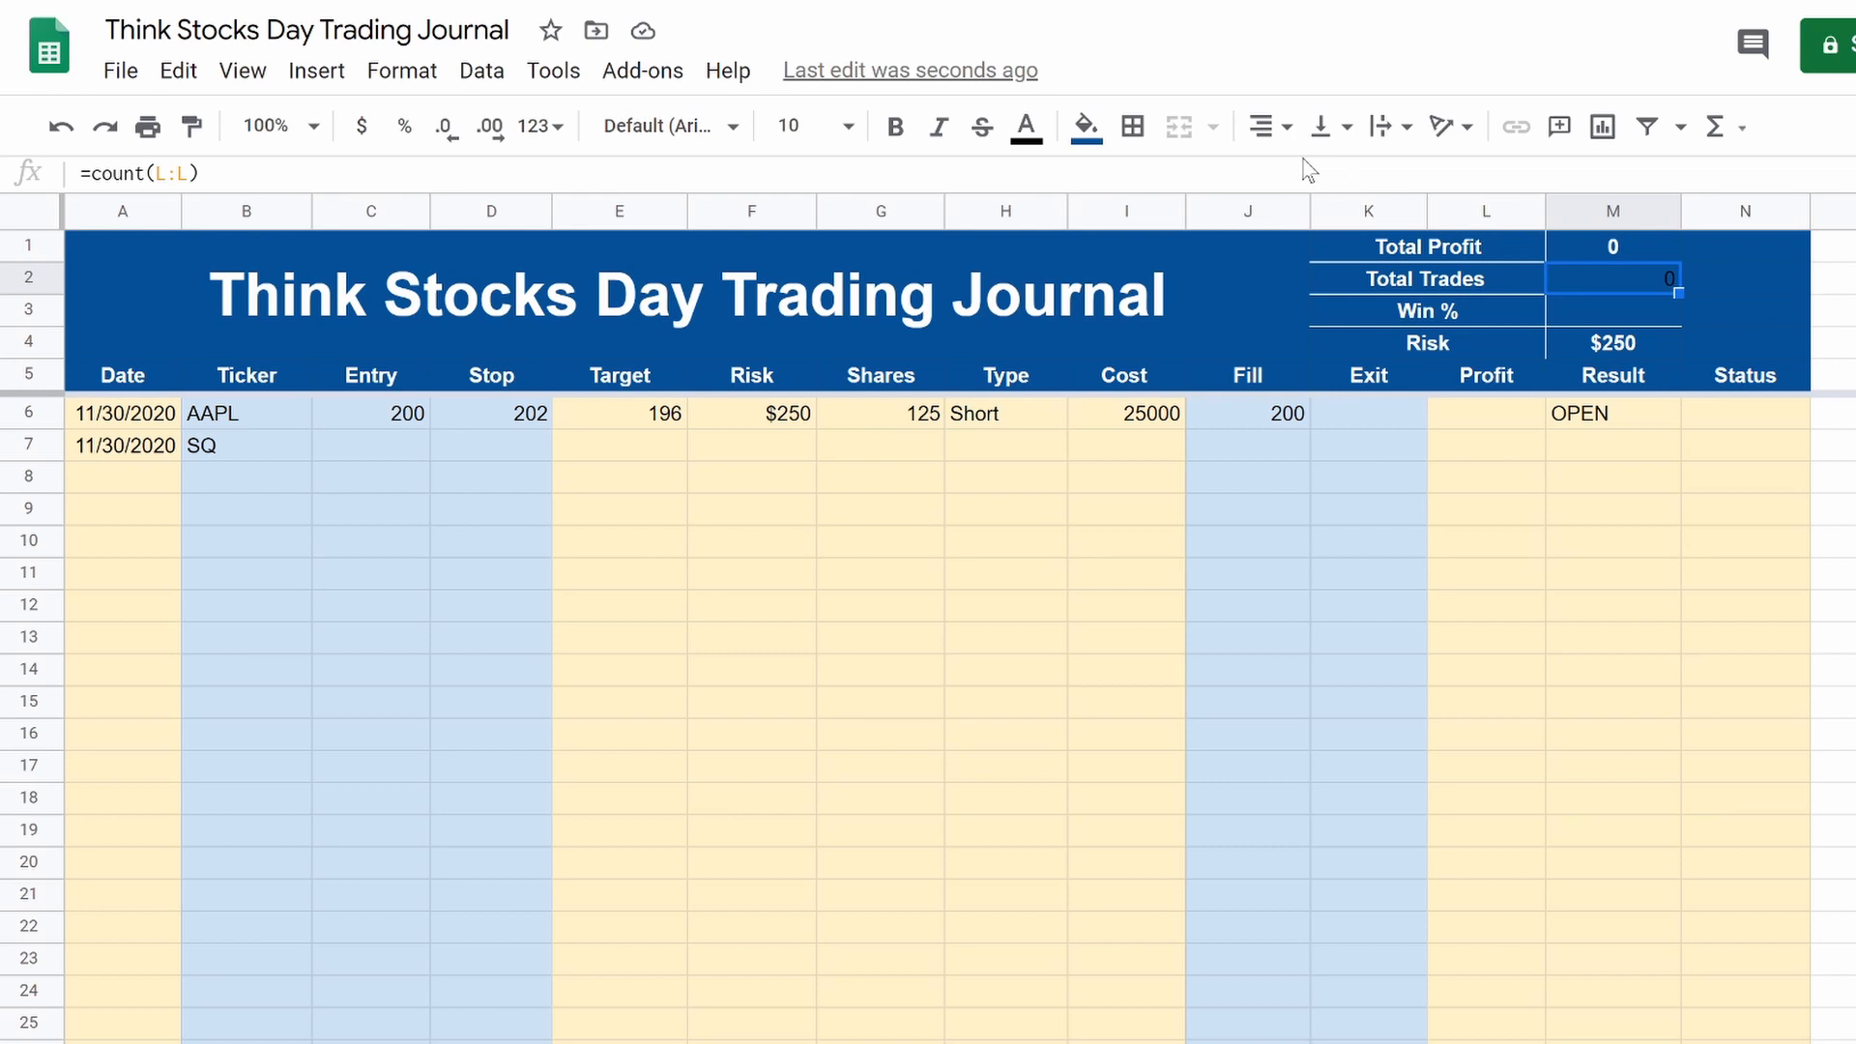
pyautogui.click(897, 133)
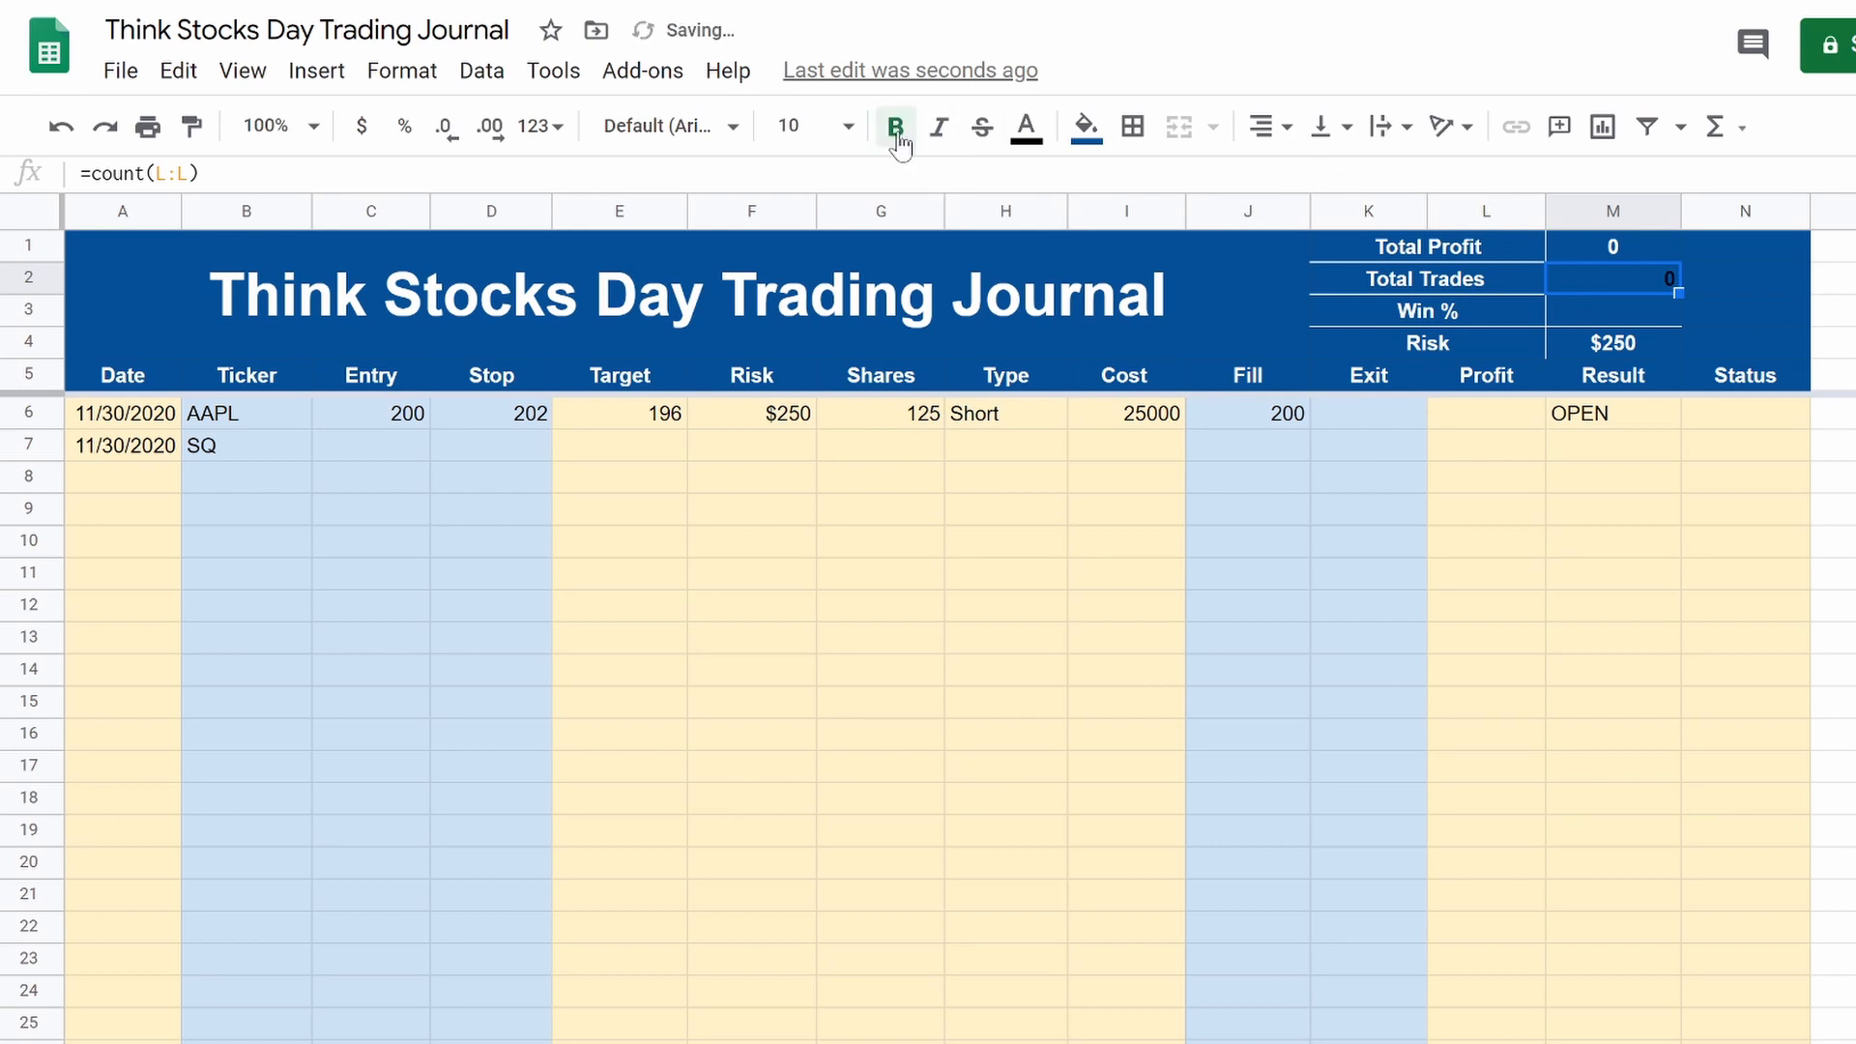
pyautogui.click(1020, 136)
pyautogui.click(1347, 234)
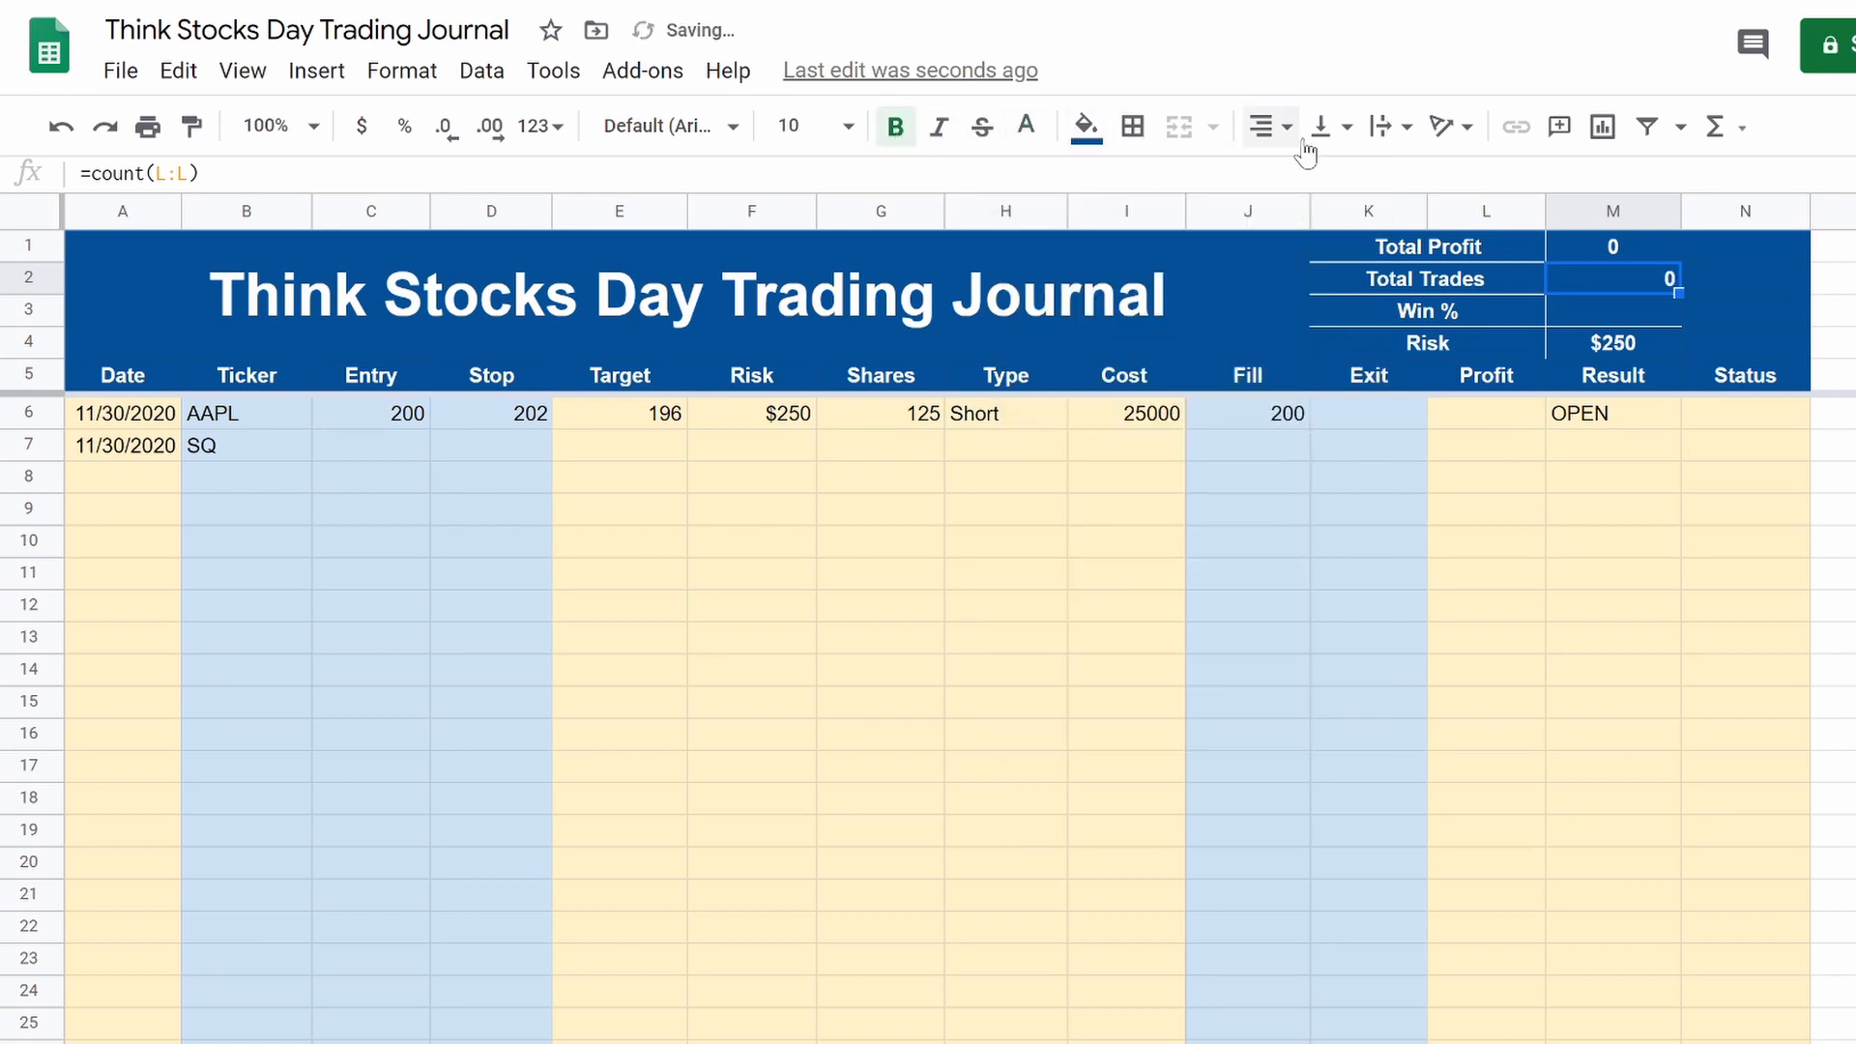
pyautogui.click(1286, 139)
pyautogui.click(1300, 179)
pyautogui.click(1624, 515)
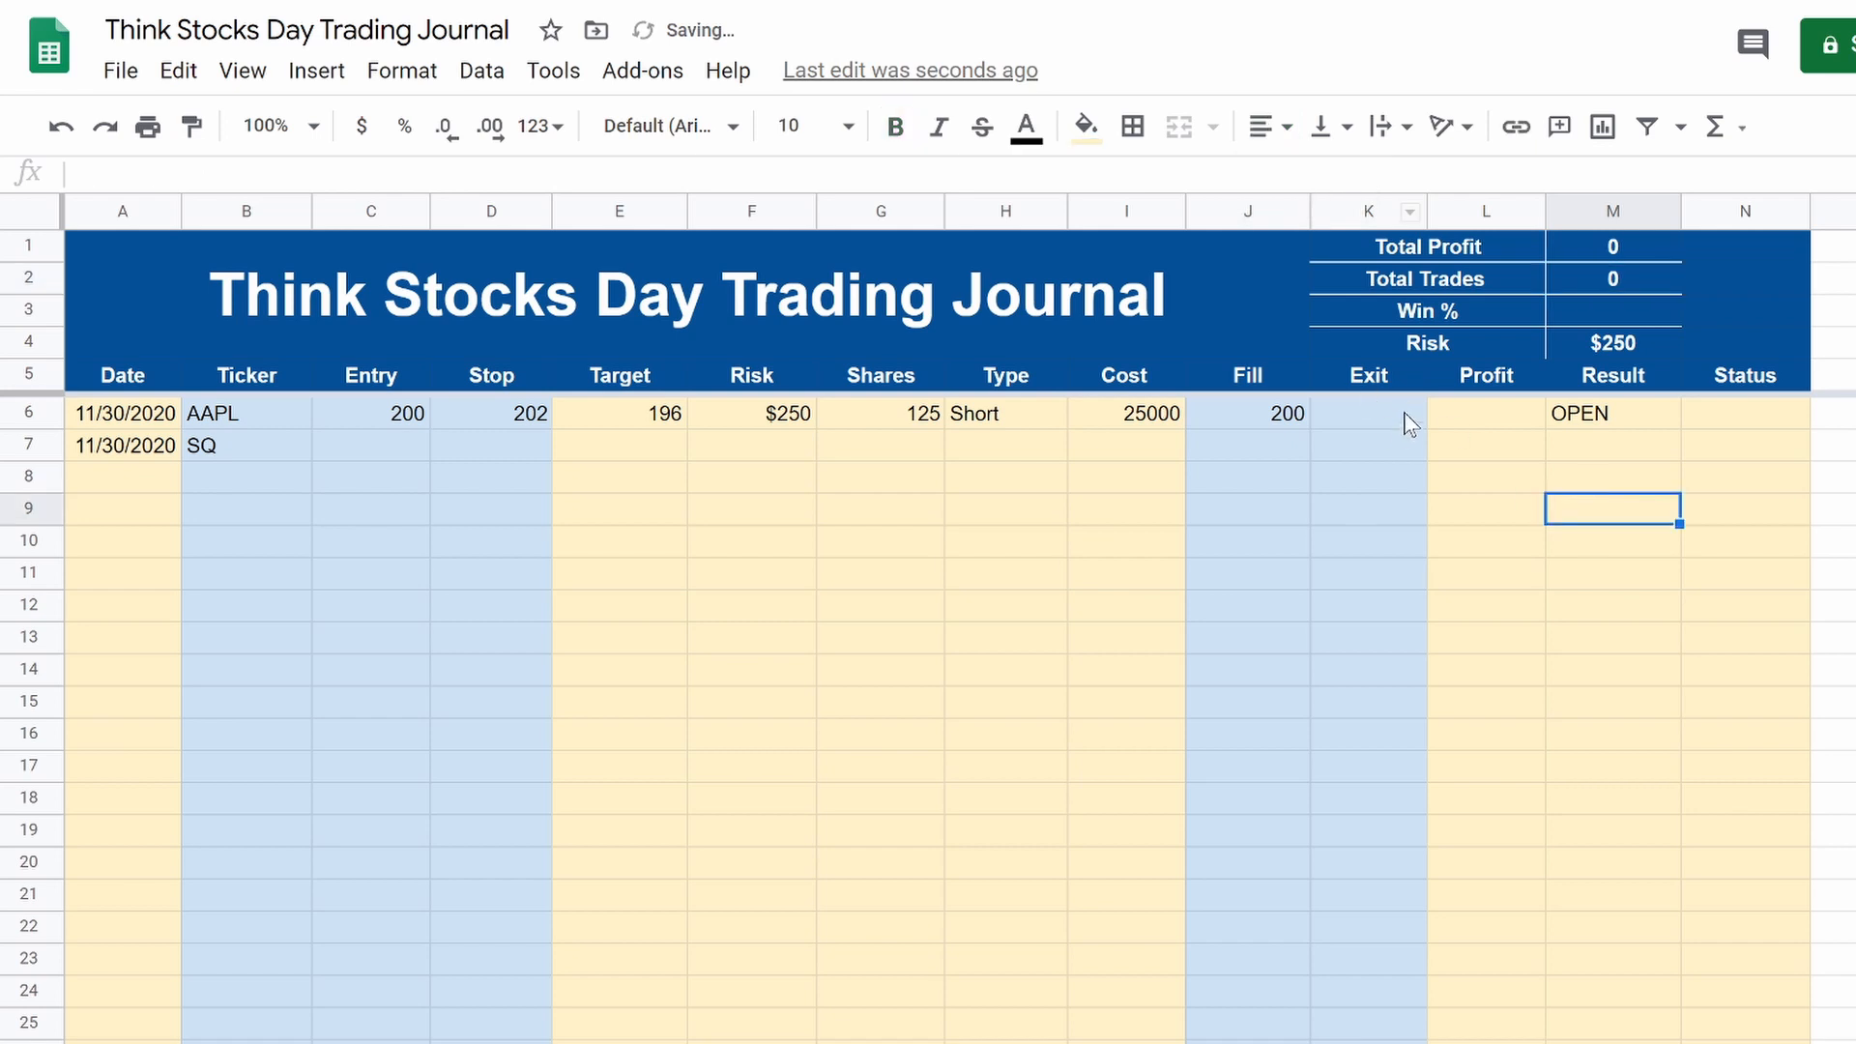
# Step: Enter an exit price of 196 for the AAPL trade in K6 and check the Total Trades and Result formulas
pyautogui.click(1378, 414)
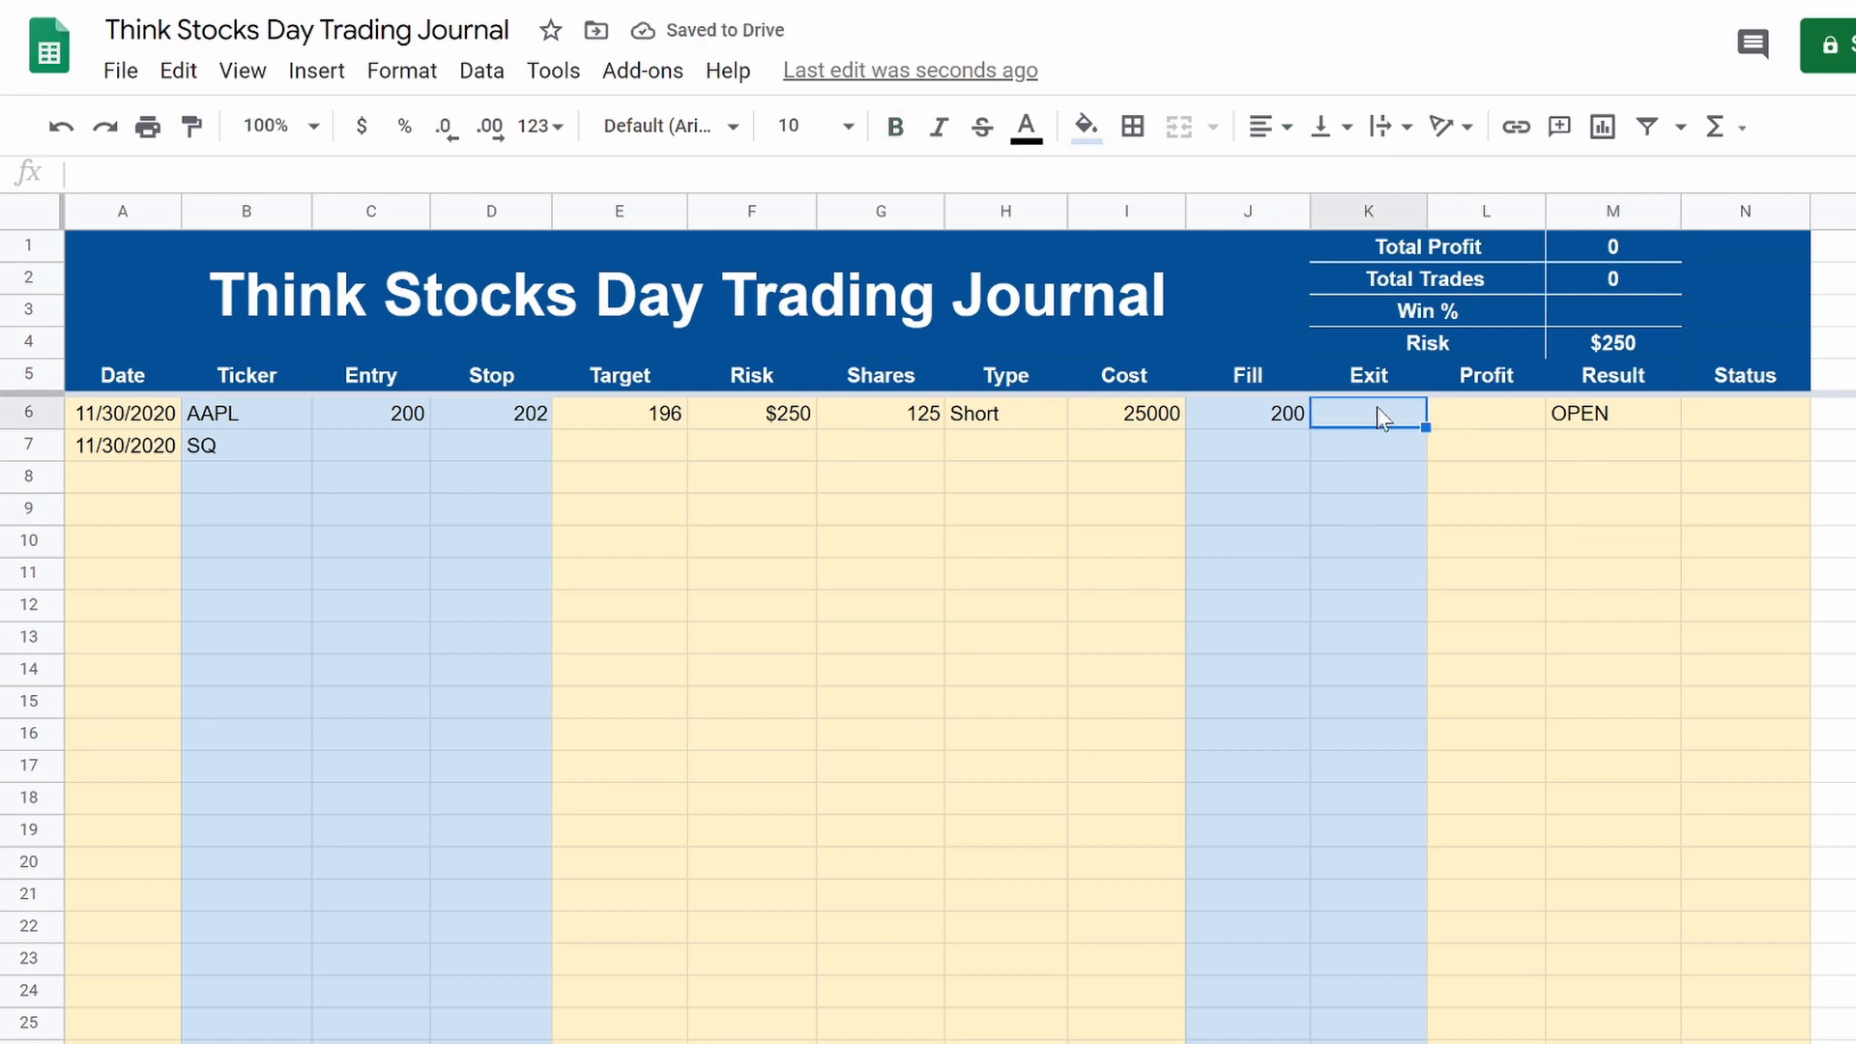
pyautogui.write('196')
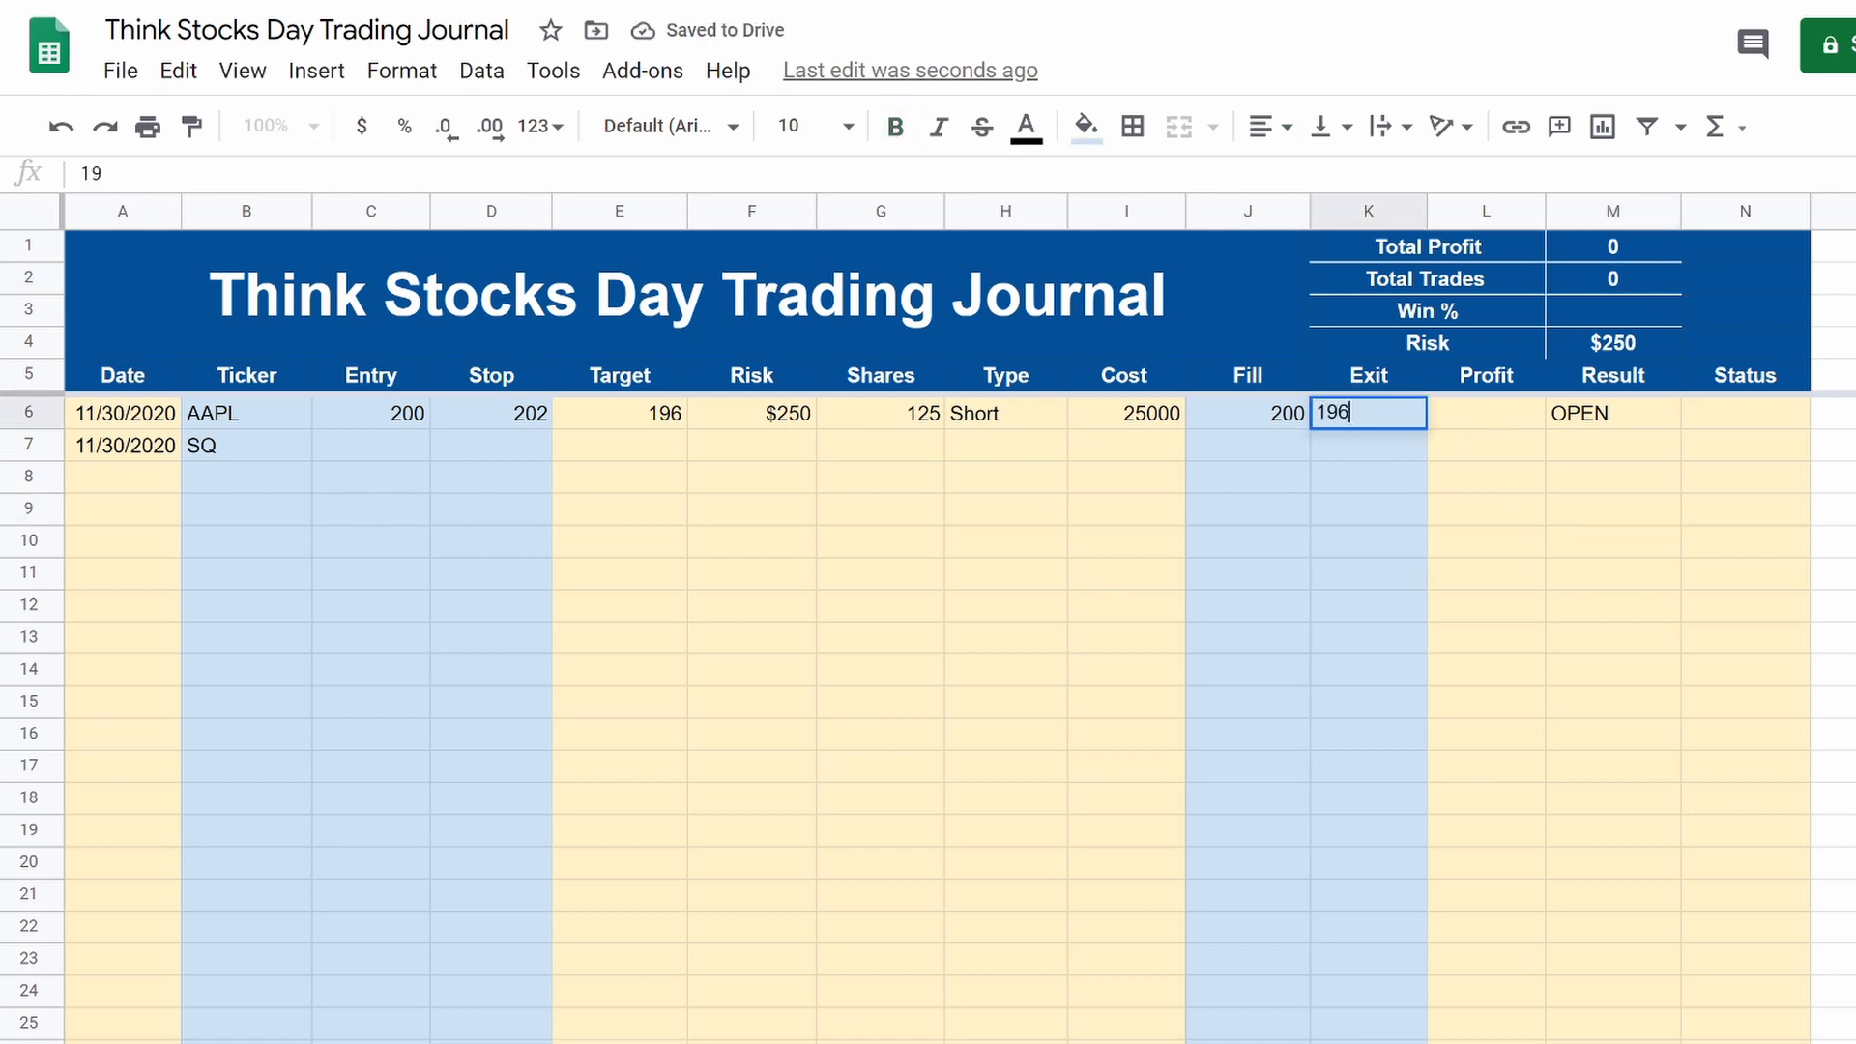
pyautogui.press('Return')
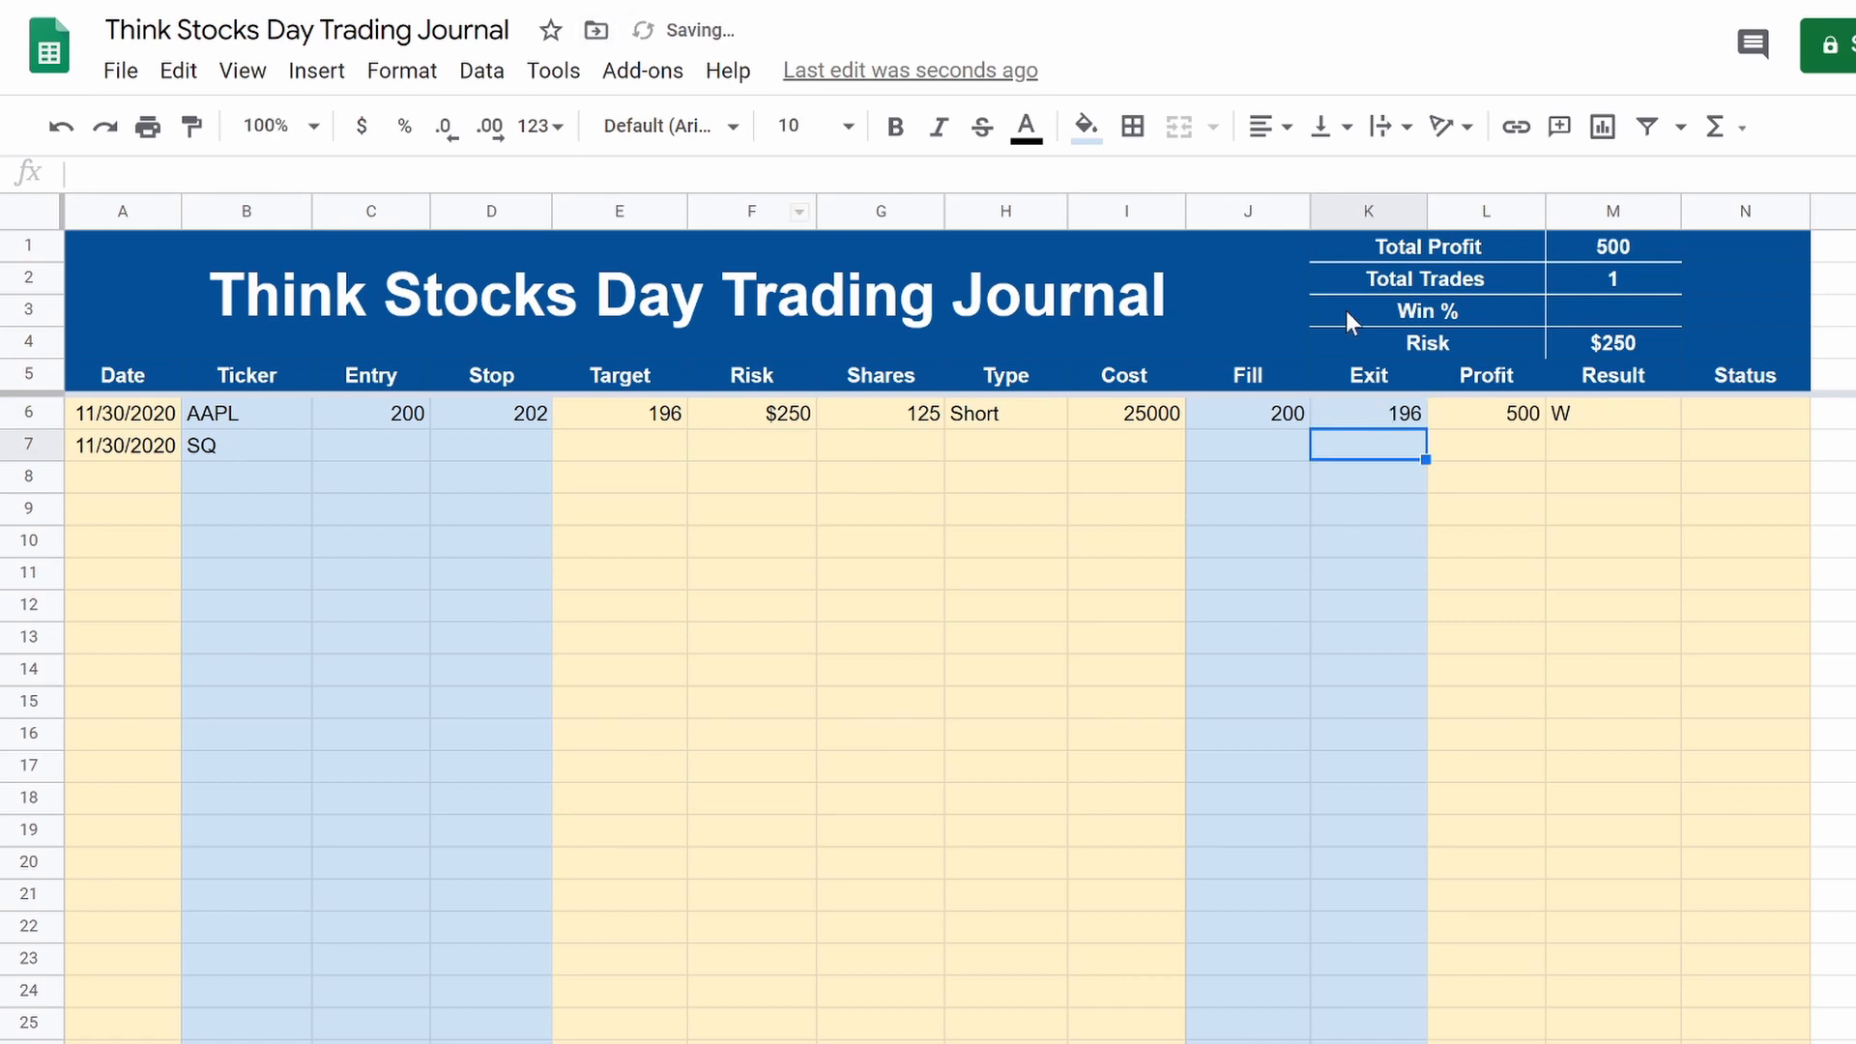
pyautogui.click(1437, 286)
pyautogui.click(1599, 265)
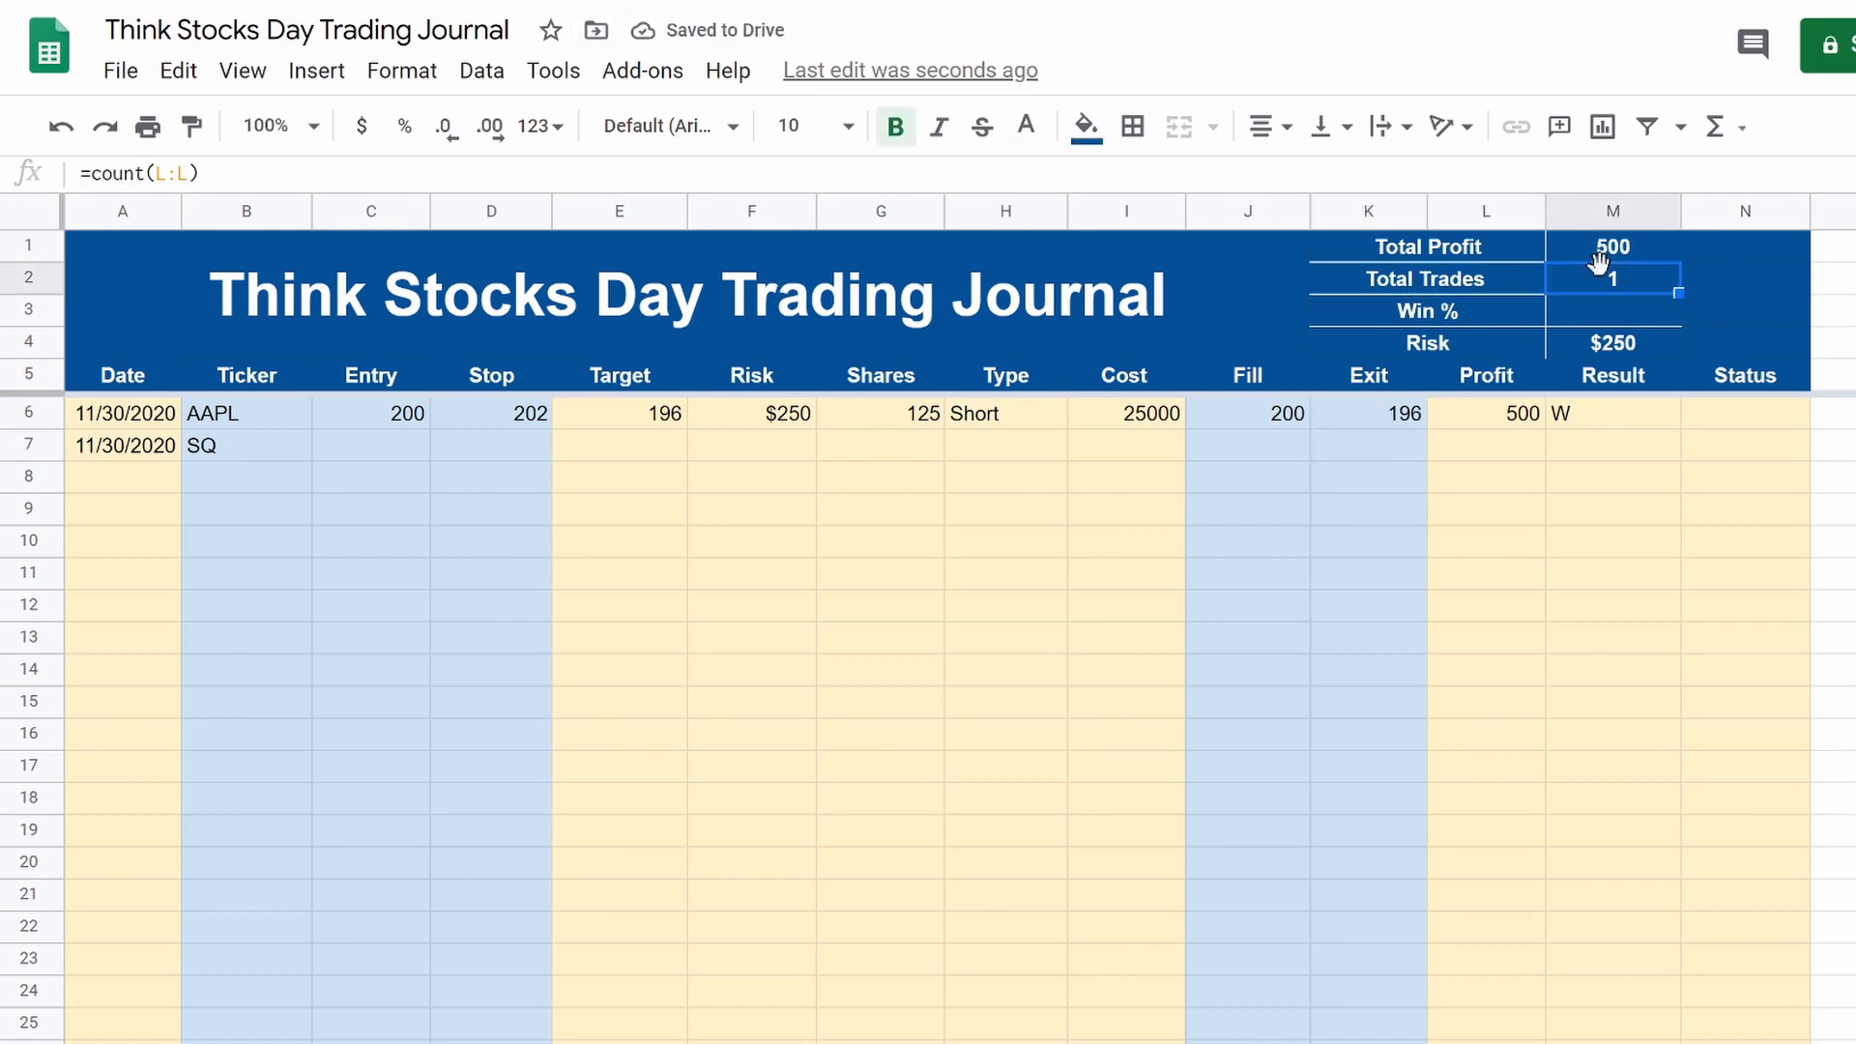
pyautogui.click(1538, 424)
pyautogui.click(1602, 417)
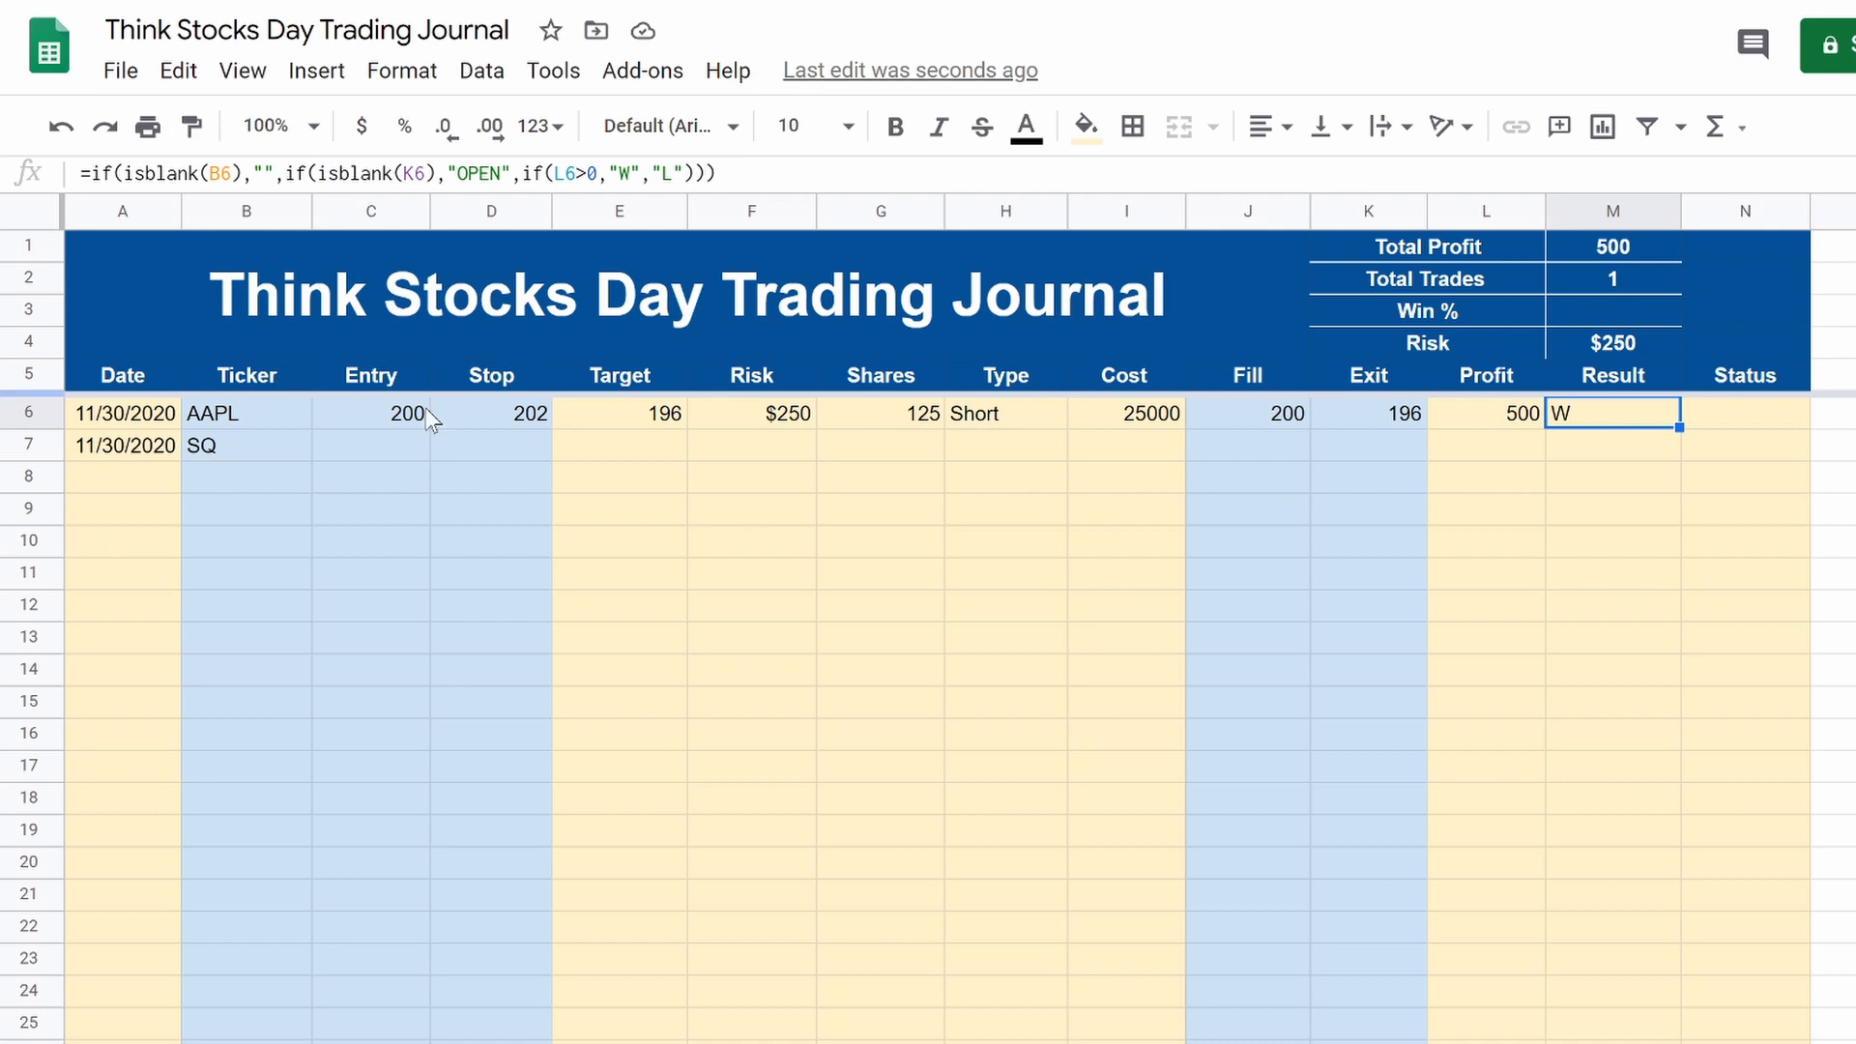
# Step: Enter an entry price of 150 in C7 and a stop of 149 in D7 for the SQ trade
pyautogui.click(403, 451)
pyautogui.write('150')
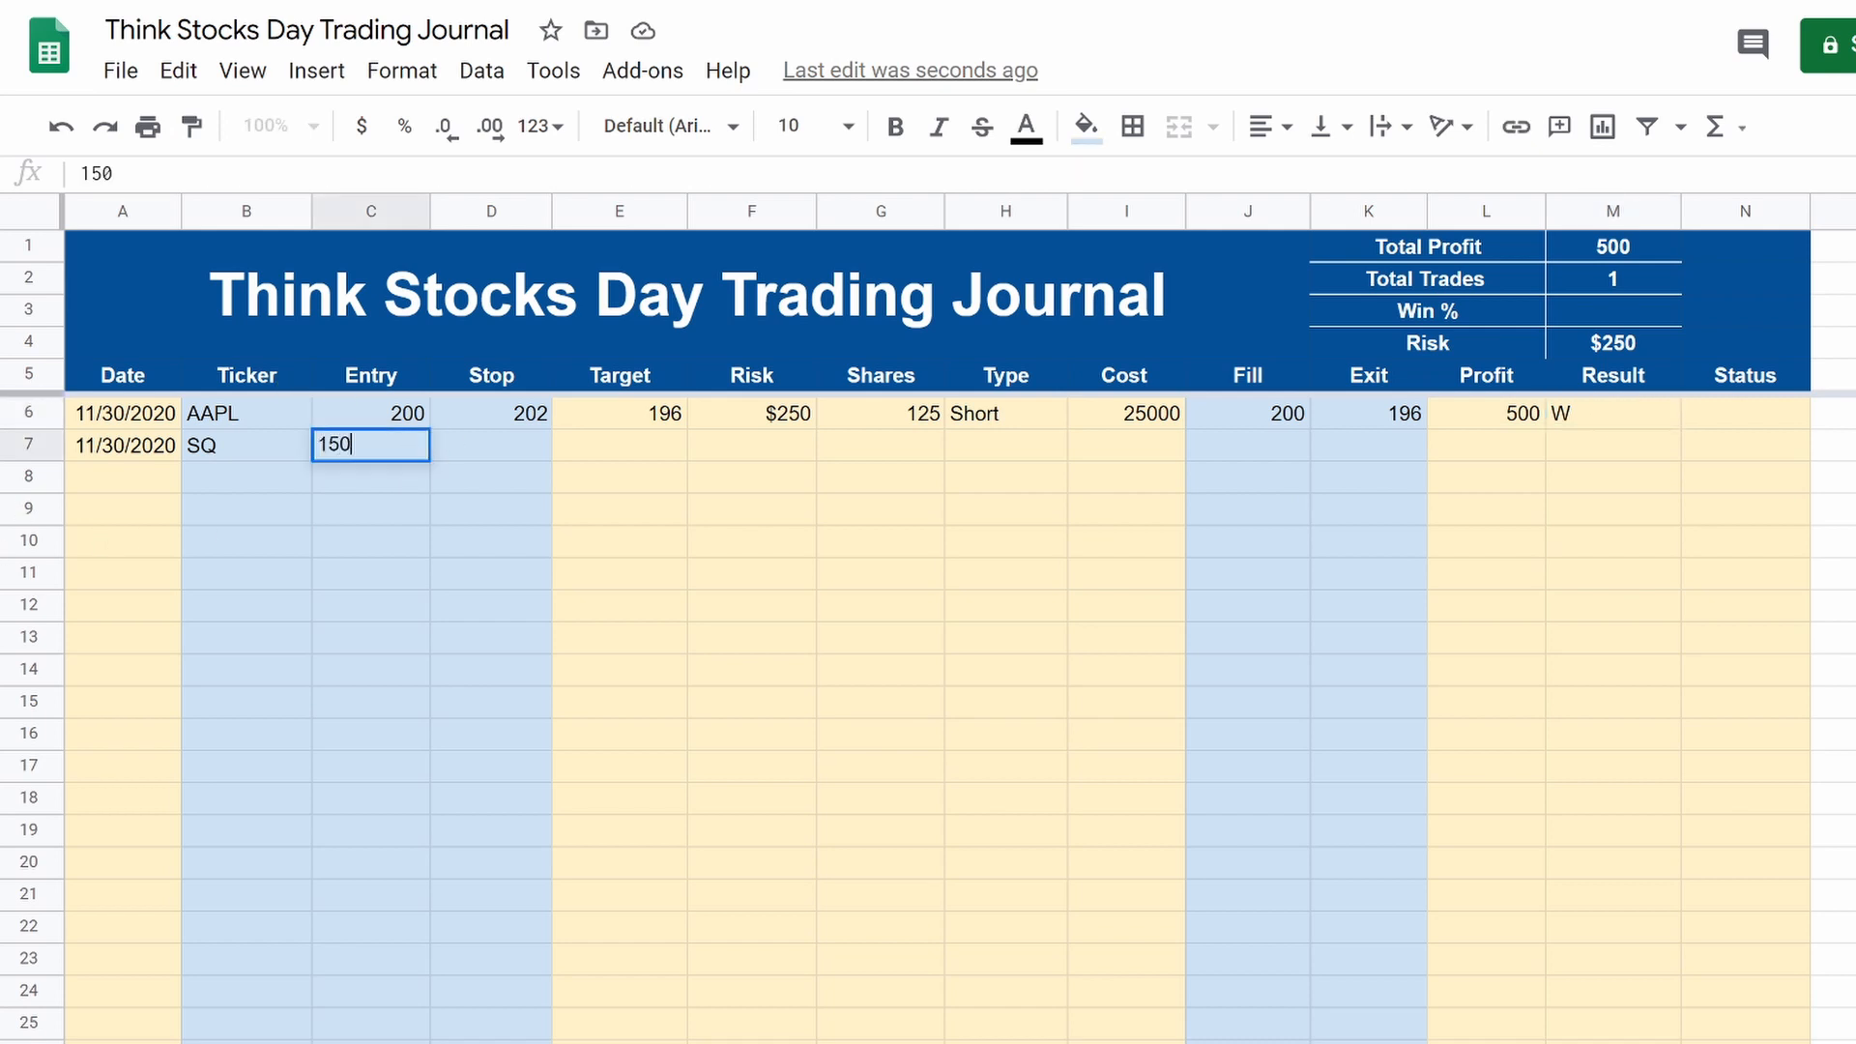
pyautogui.press('Tab')
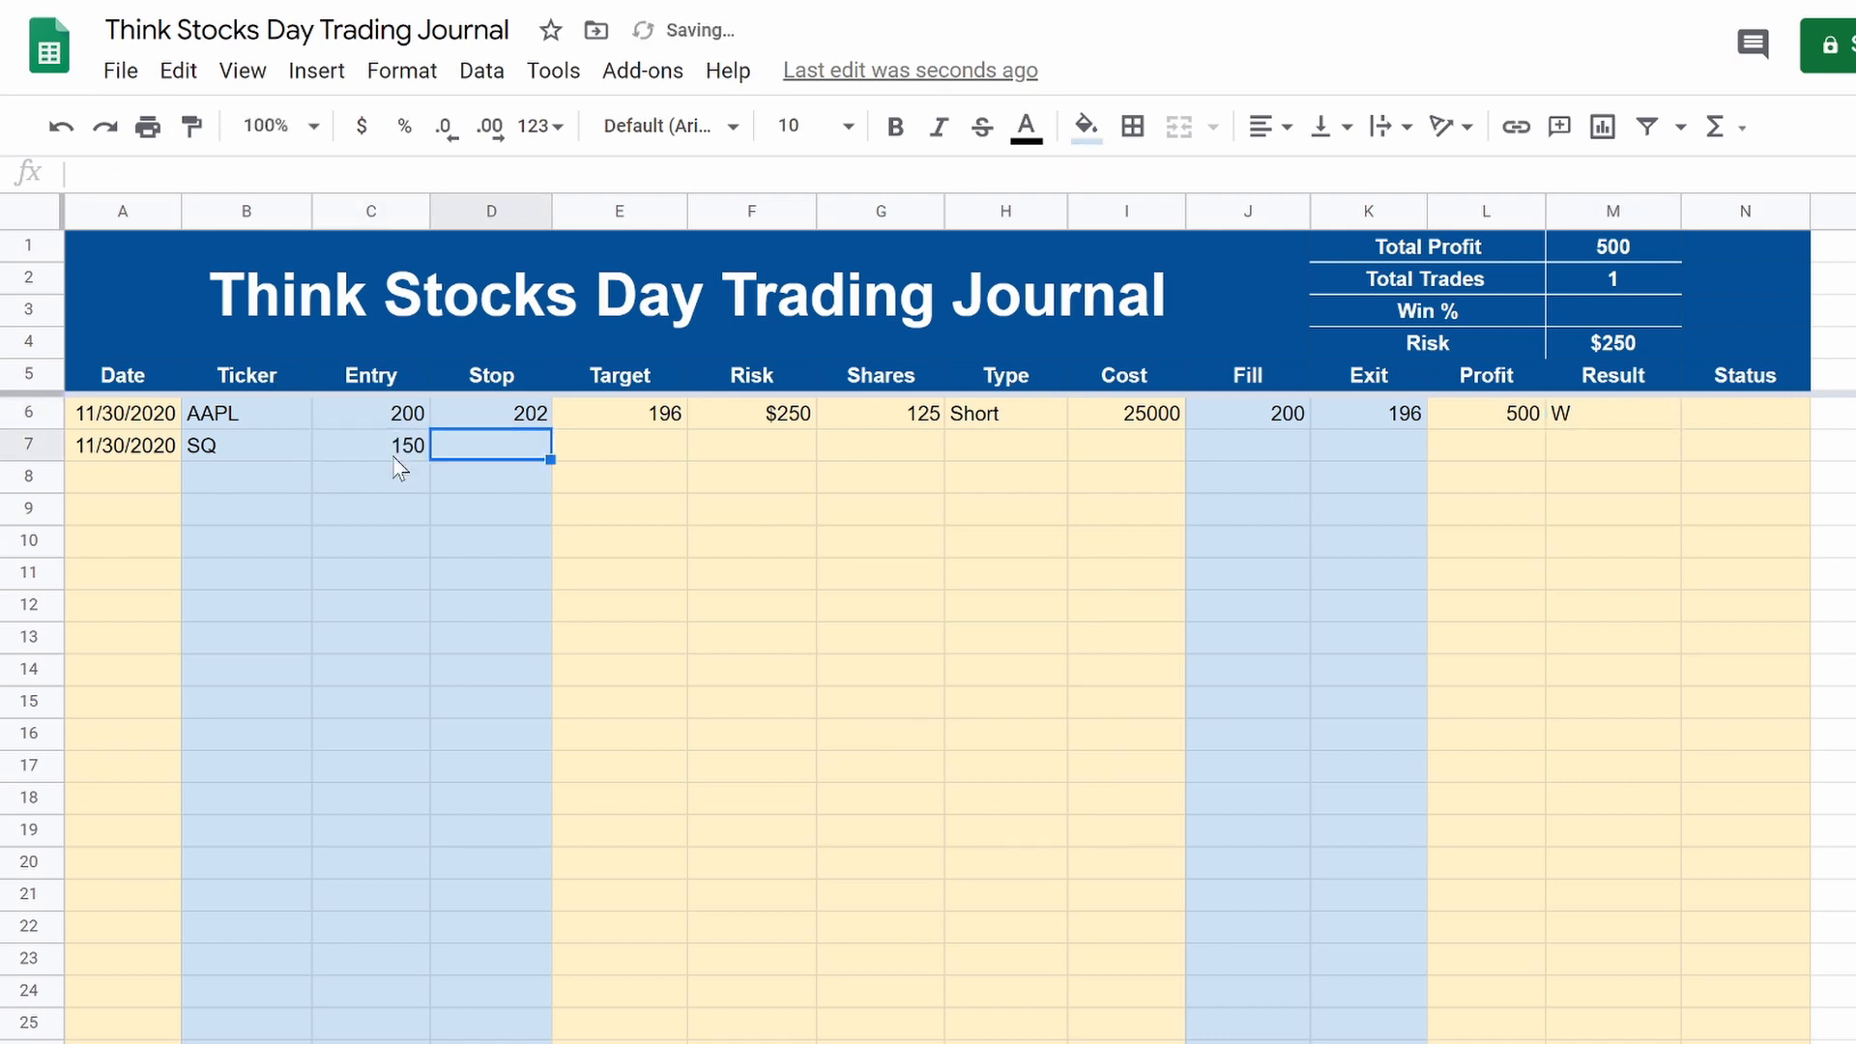
pyautogui.write('149')
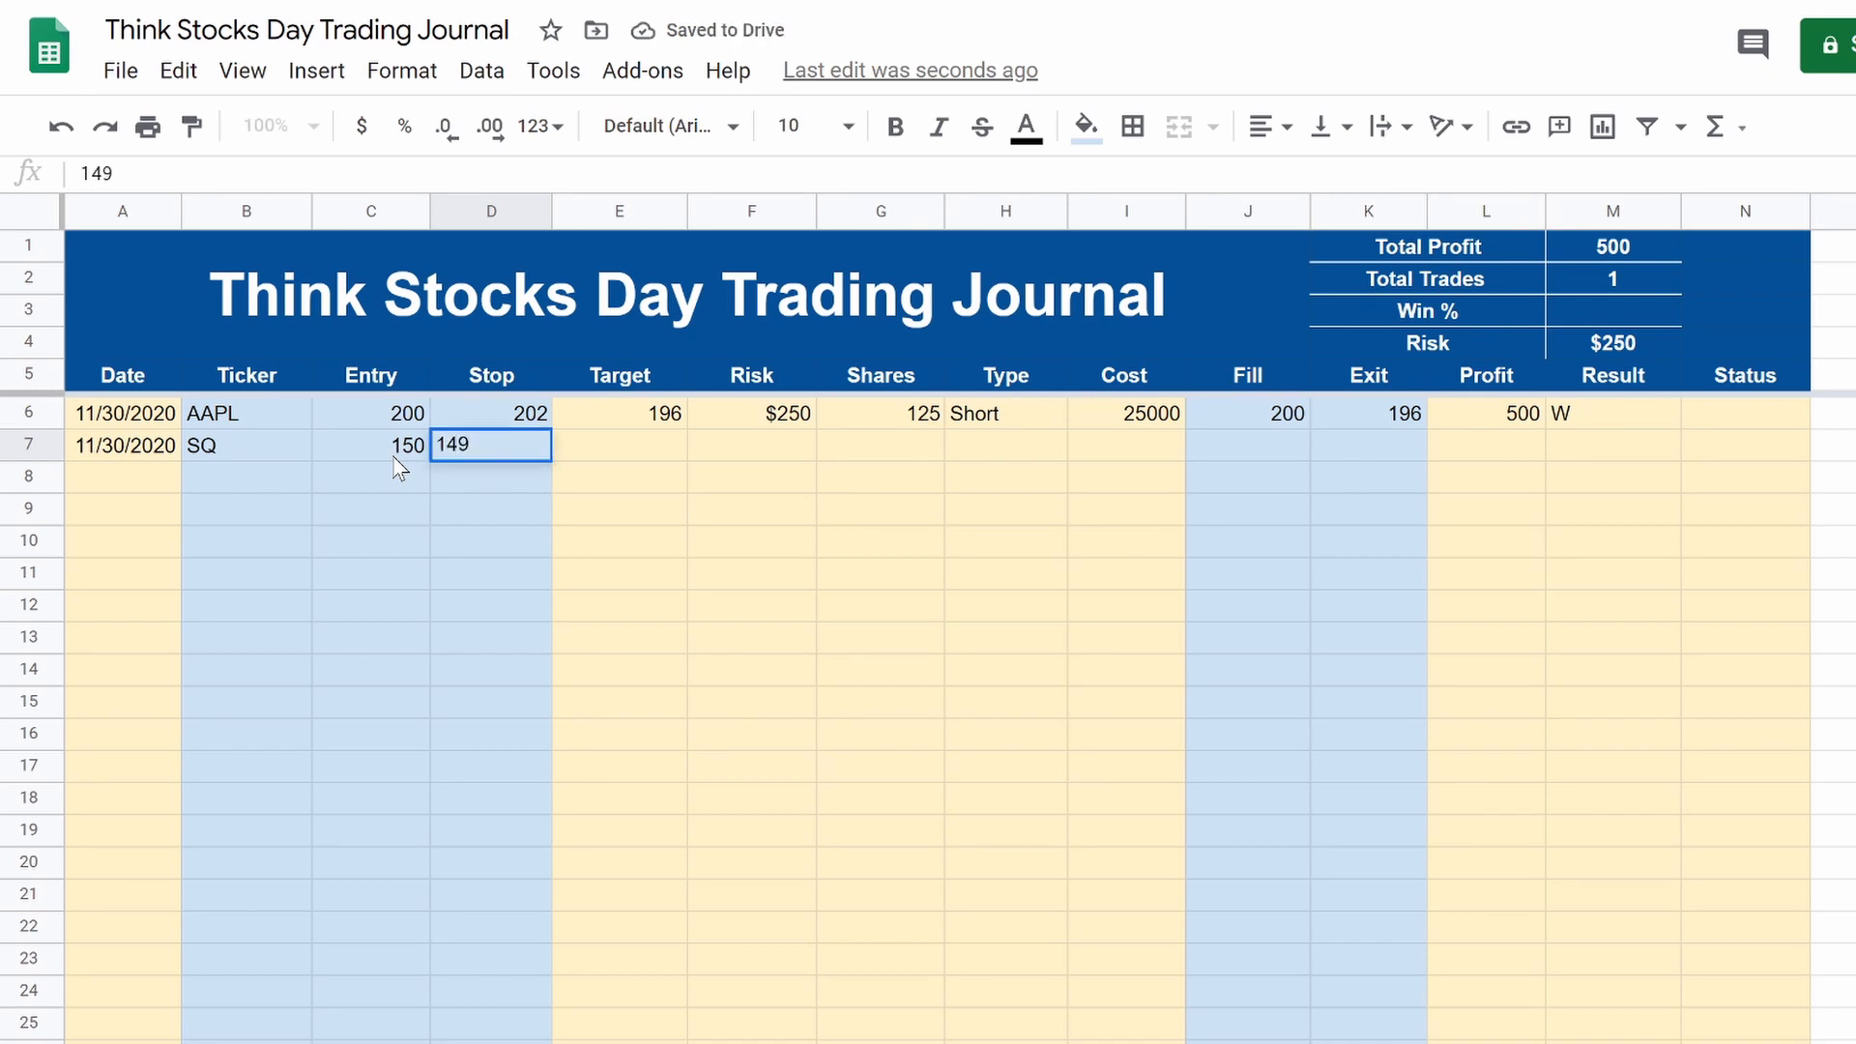
pyautogui.press('Tab')
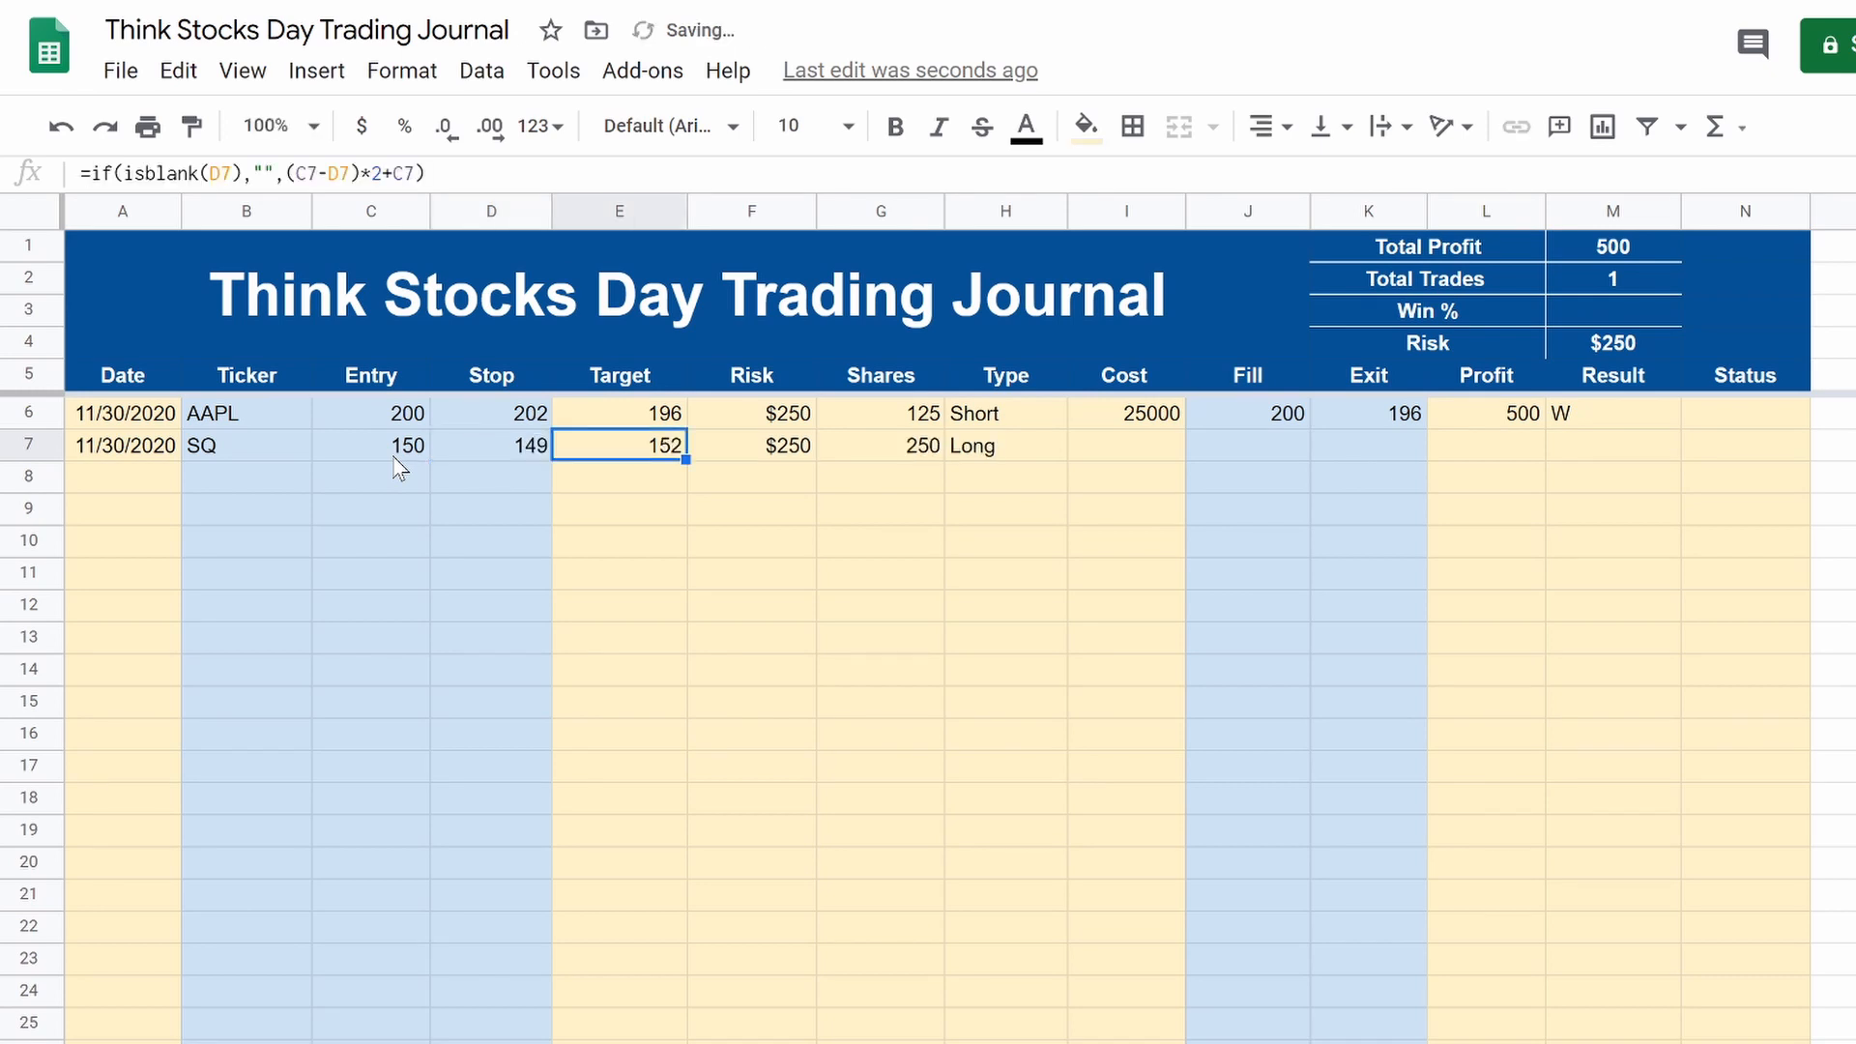
# Step: Enter a fill price of 150.01 for the SQ trade in J7
pyautogui.press('Tab')
pyautogui.press('Tab')
pyautogui.press('Tab')
pyautogui.press('Tab')
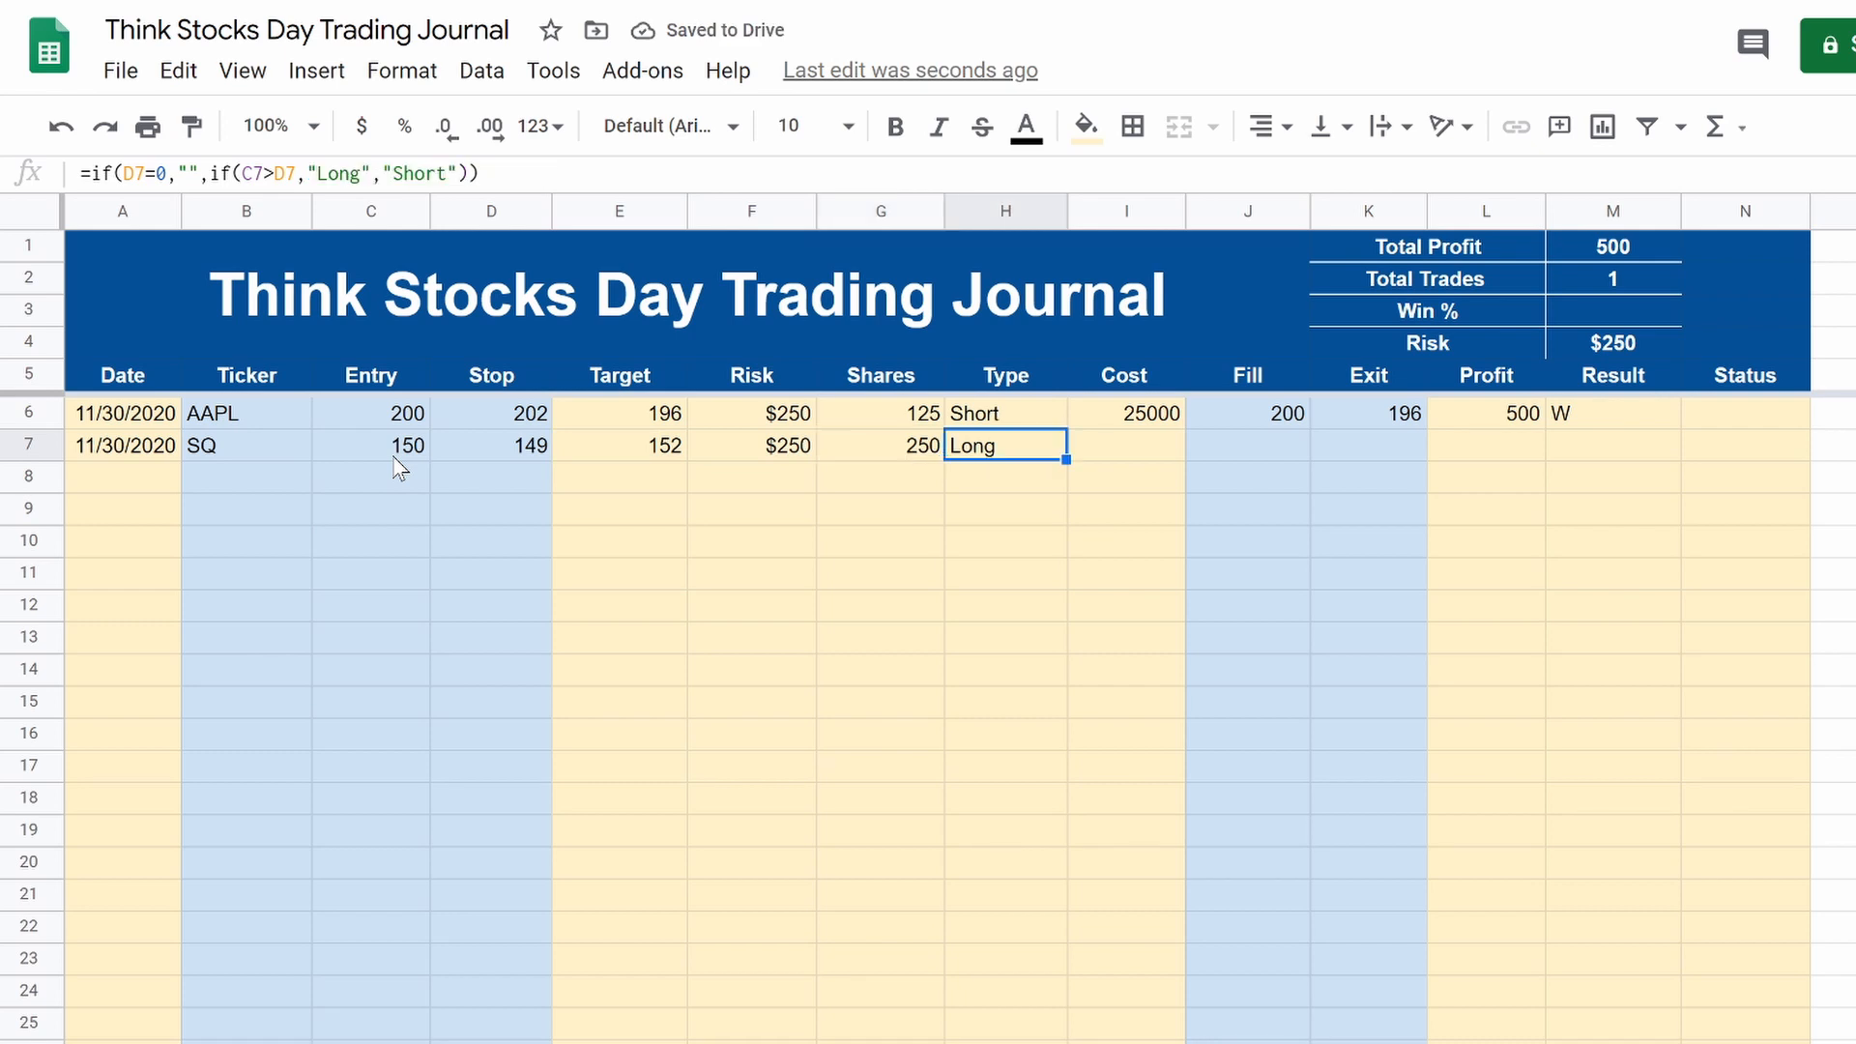
pyautogui.press('Tab')
pyautogui.write('150.01')
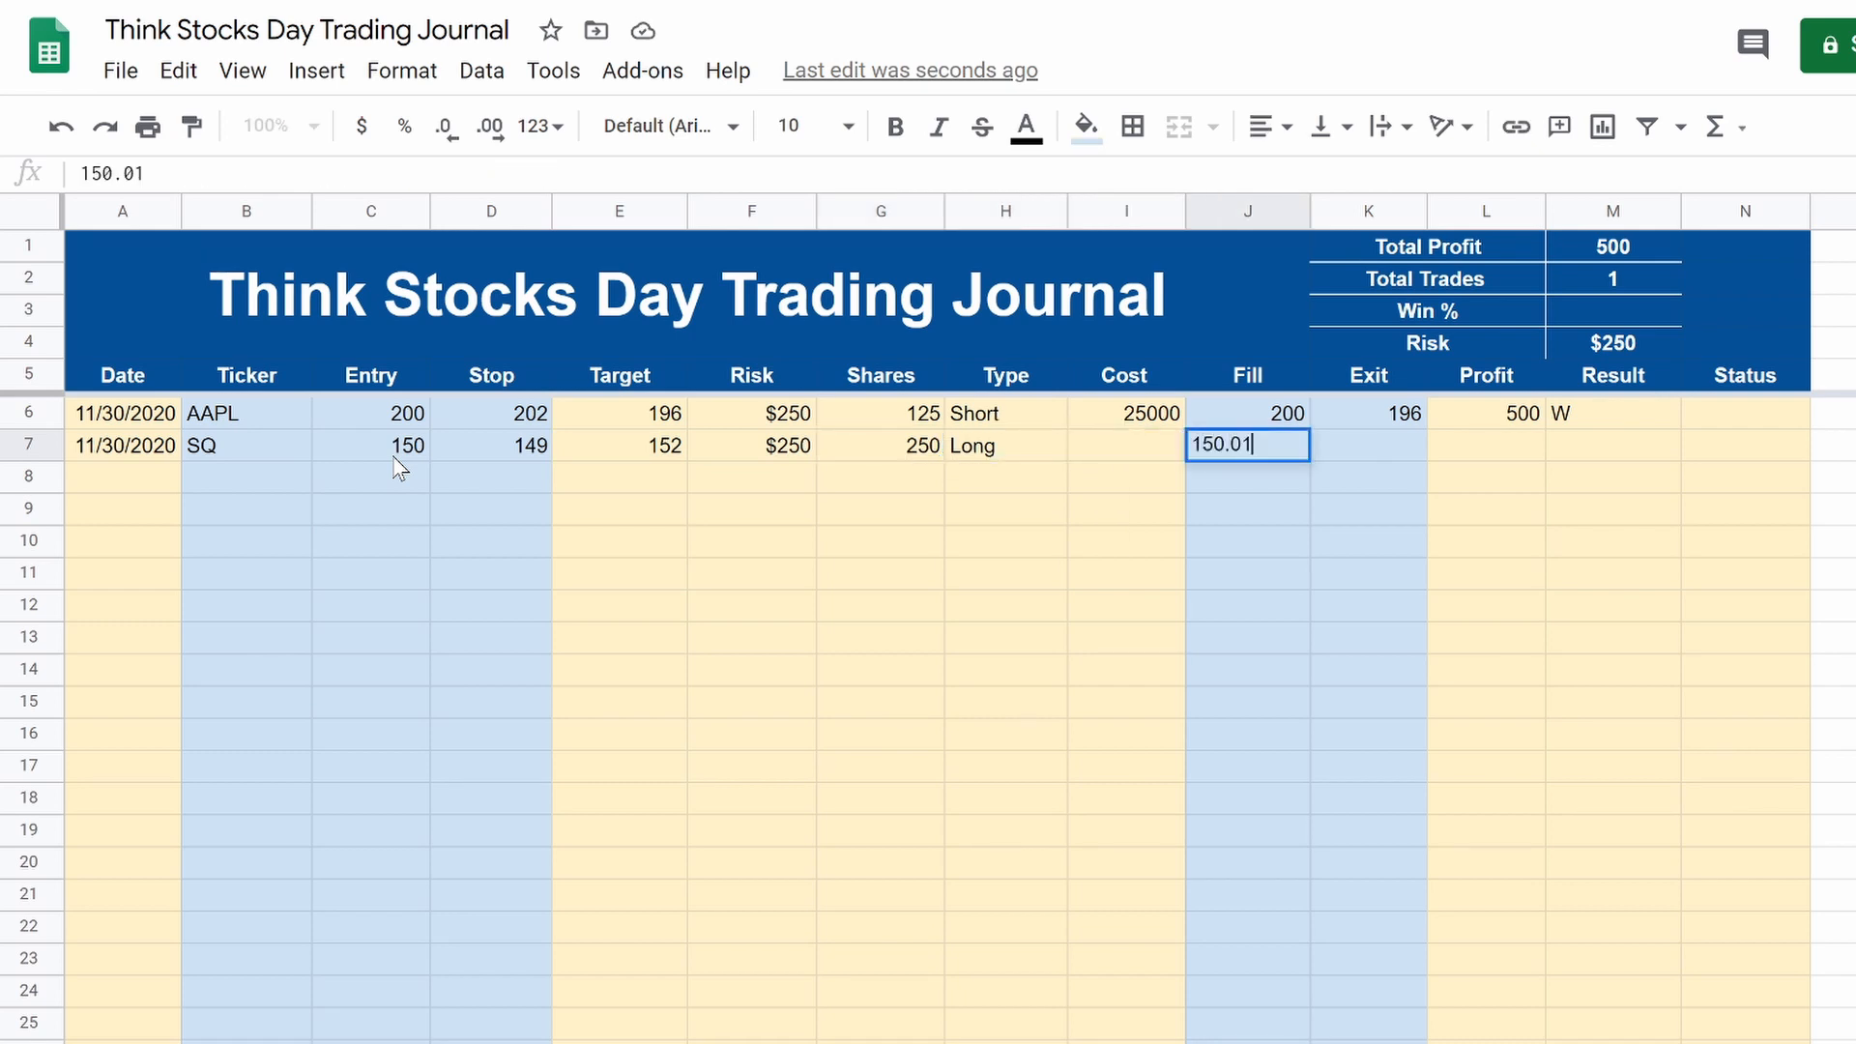
pyautogui.press('Tab')
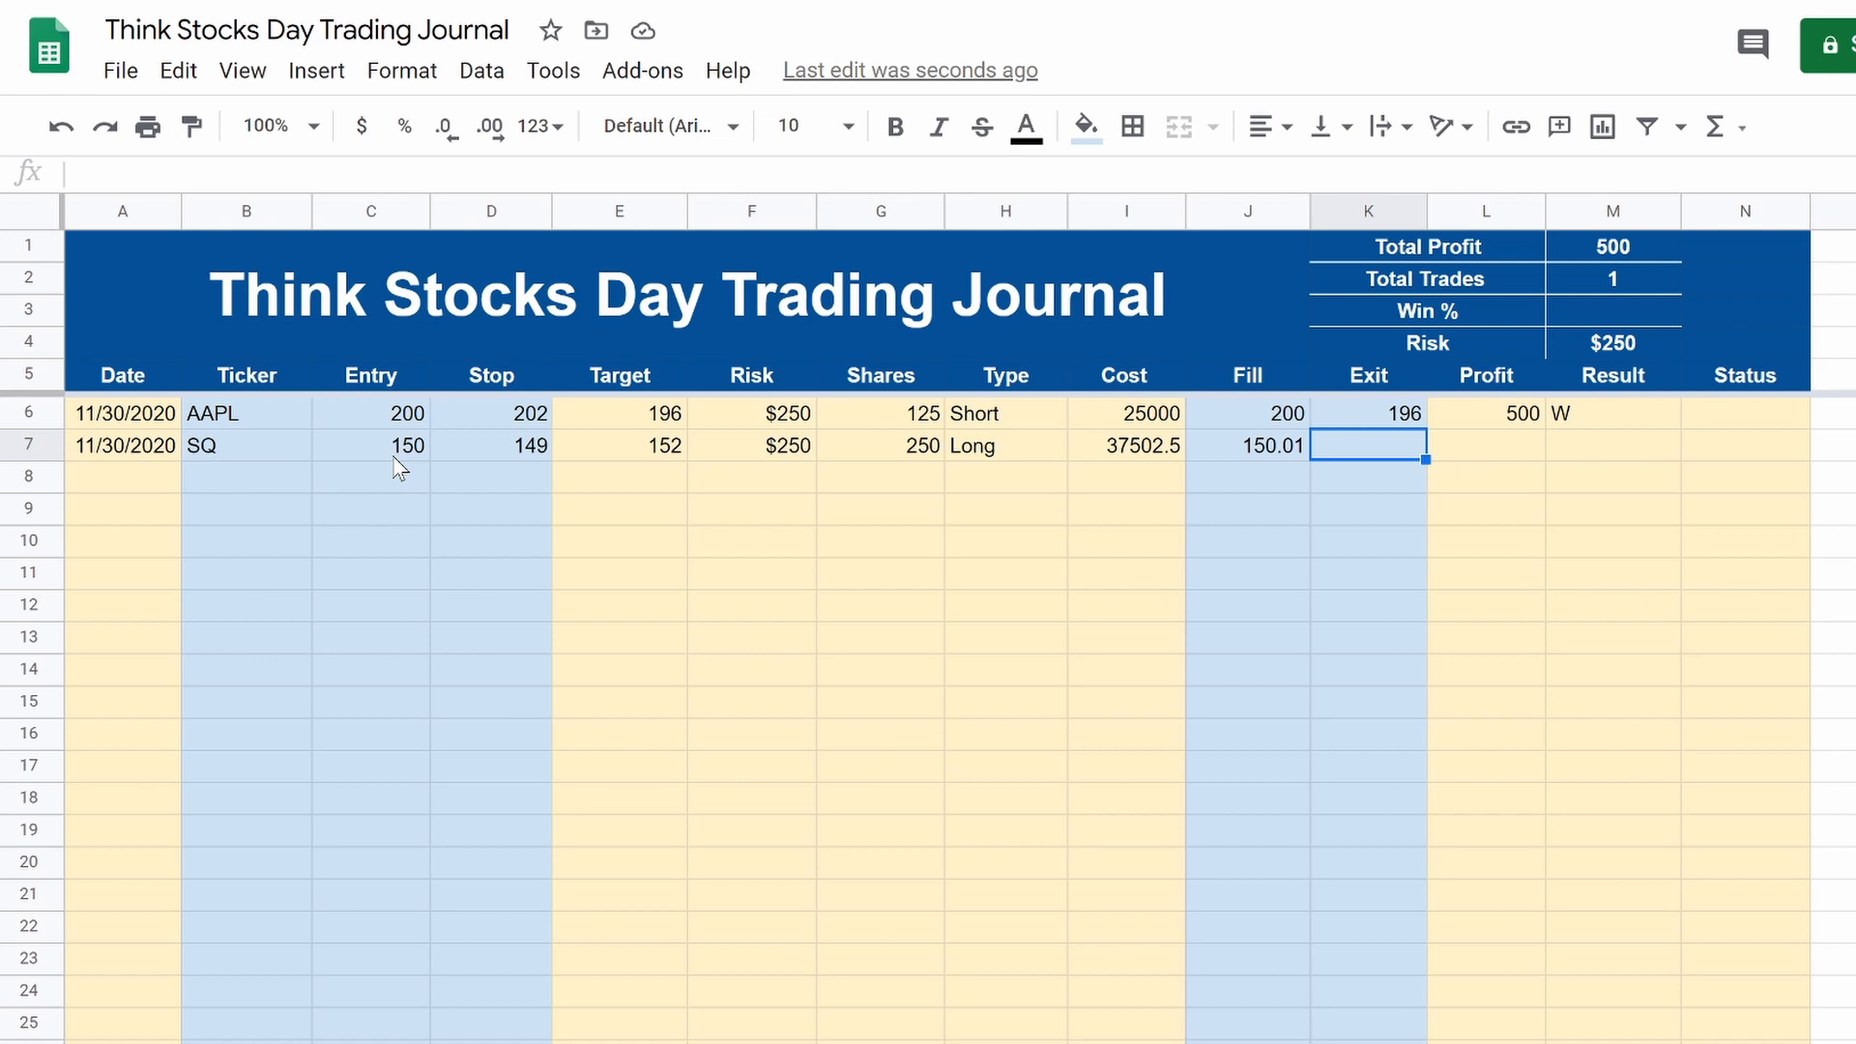
# Step: Enter an exit price of 149.03 for the SQ trade in K7 and select the AAPL trade's Profit cell L6
pyautogui.write('149.')
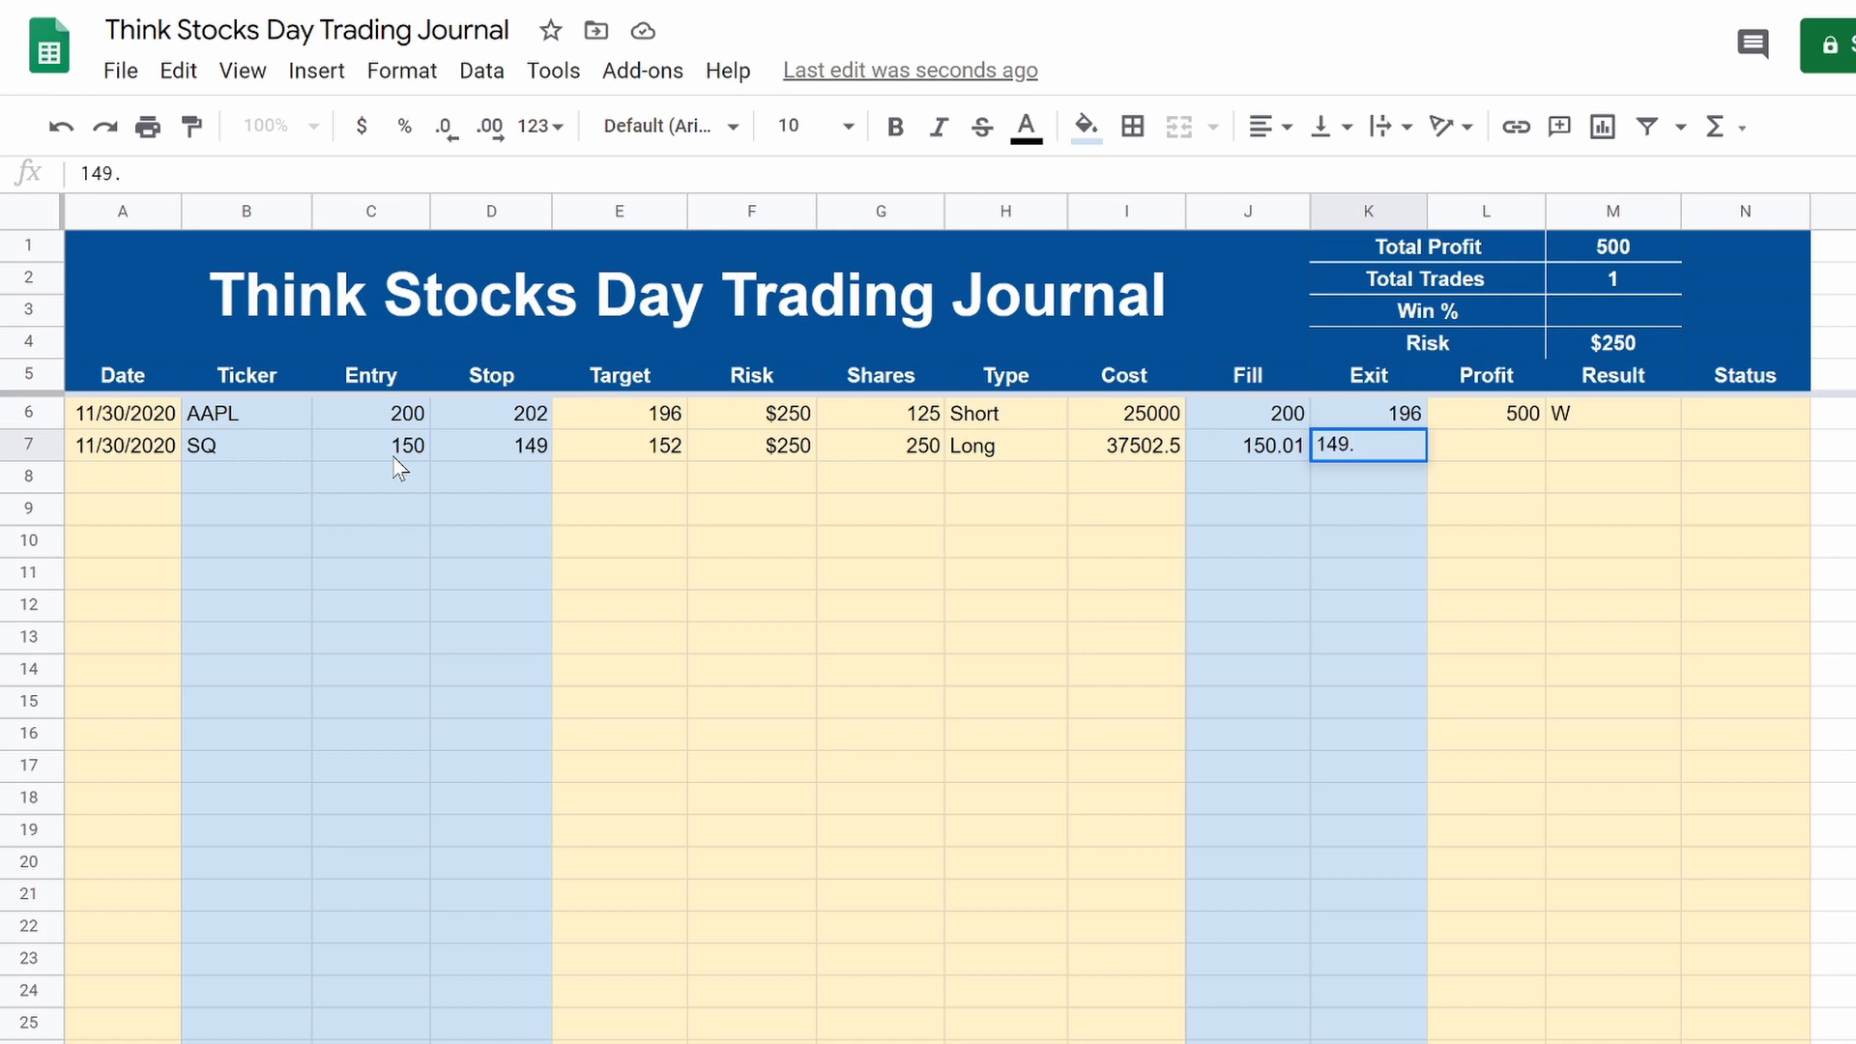
pyautogui.write('03')
pyautogui.press('Tab')
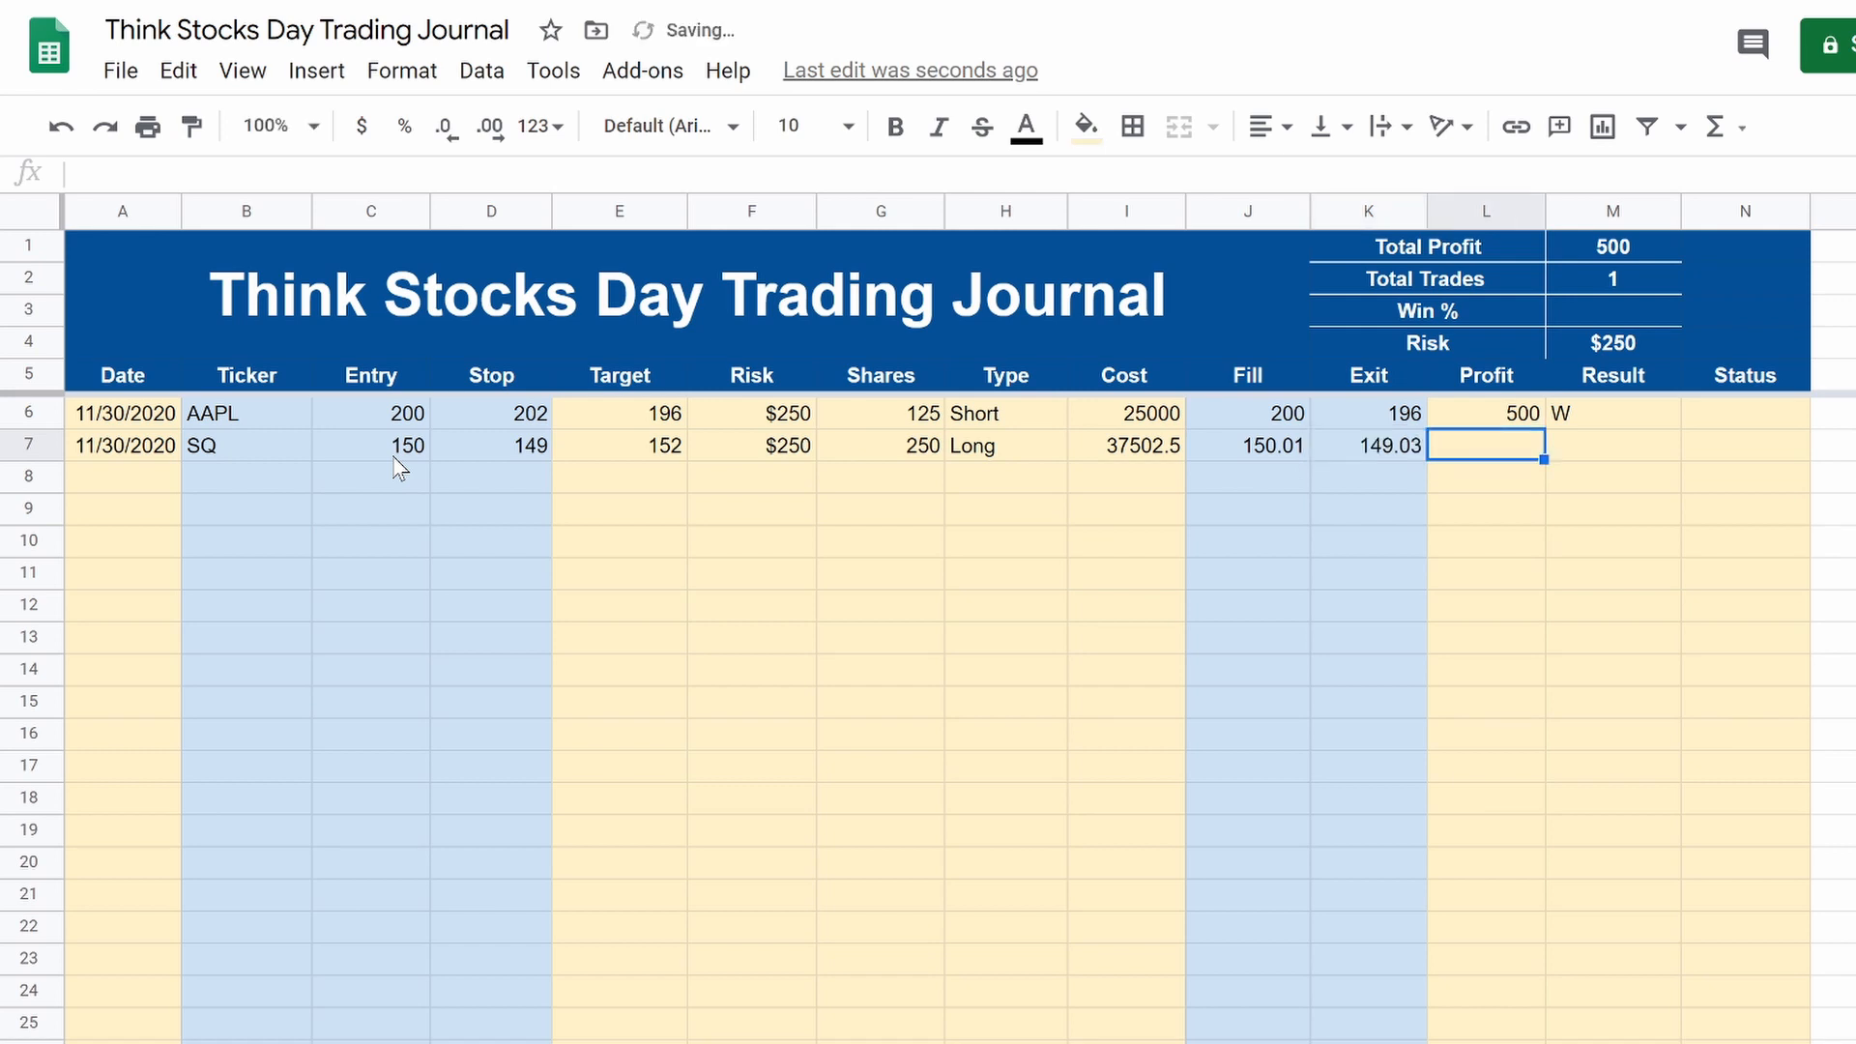
pyautogui.click(1515, 424)
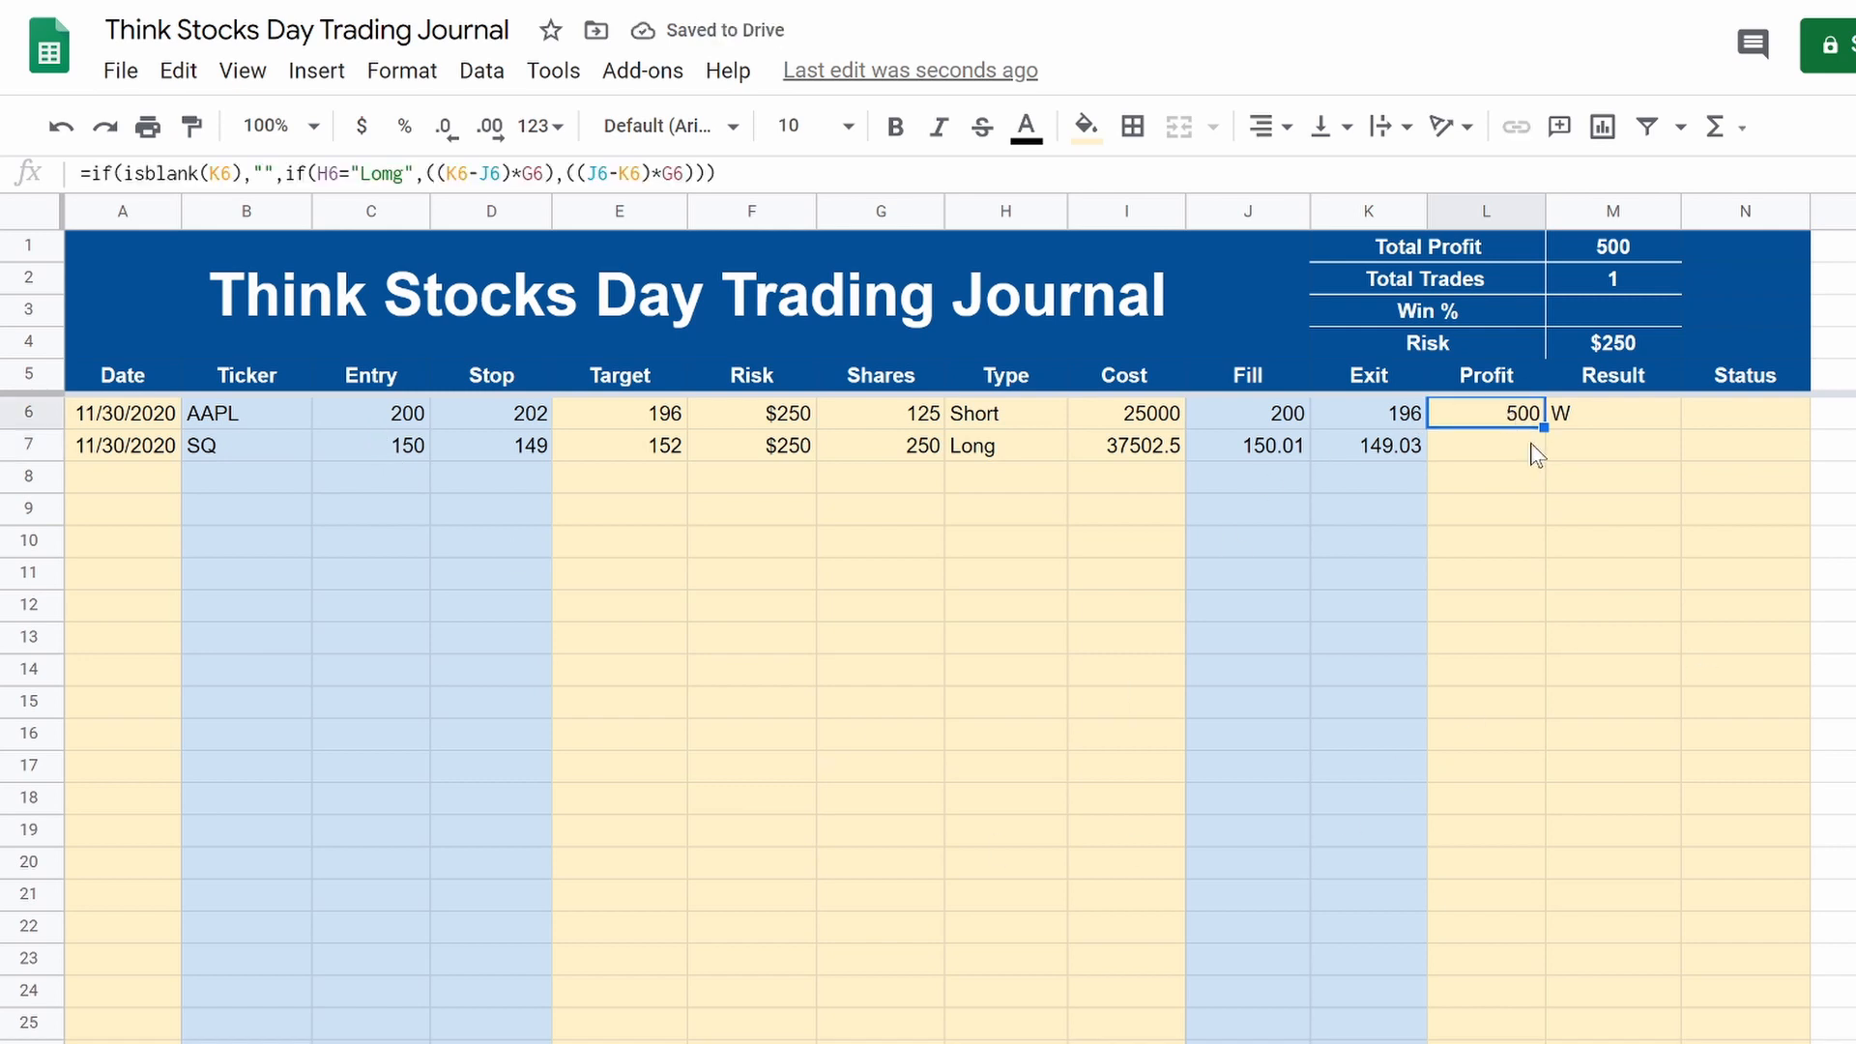
# Step: Fill the Profit formula from L6 and the Result formula from M6 down through the shaded trade rows
pyautogui.moveTo(1542, 427); pyautogui.dragTo(1540, 810)
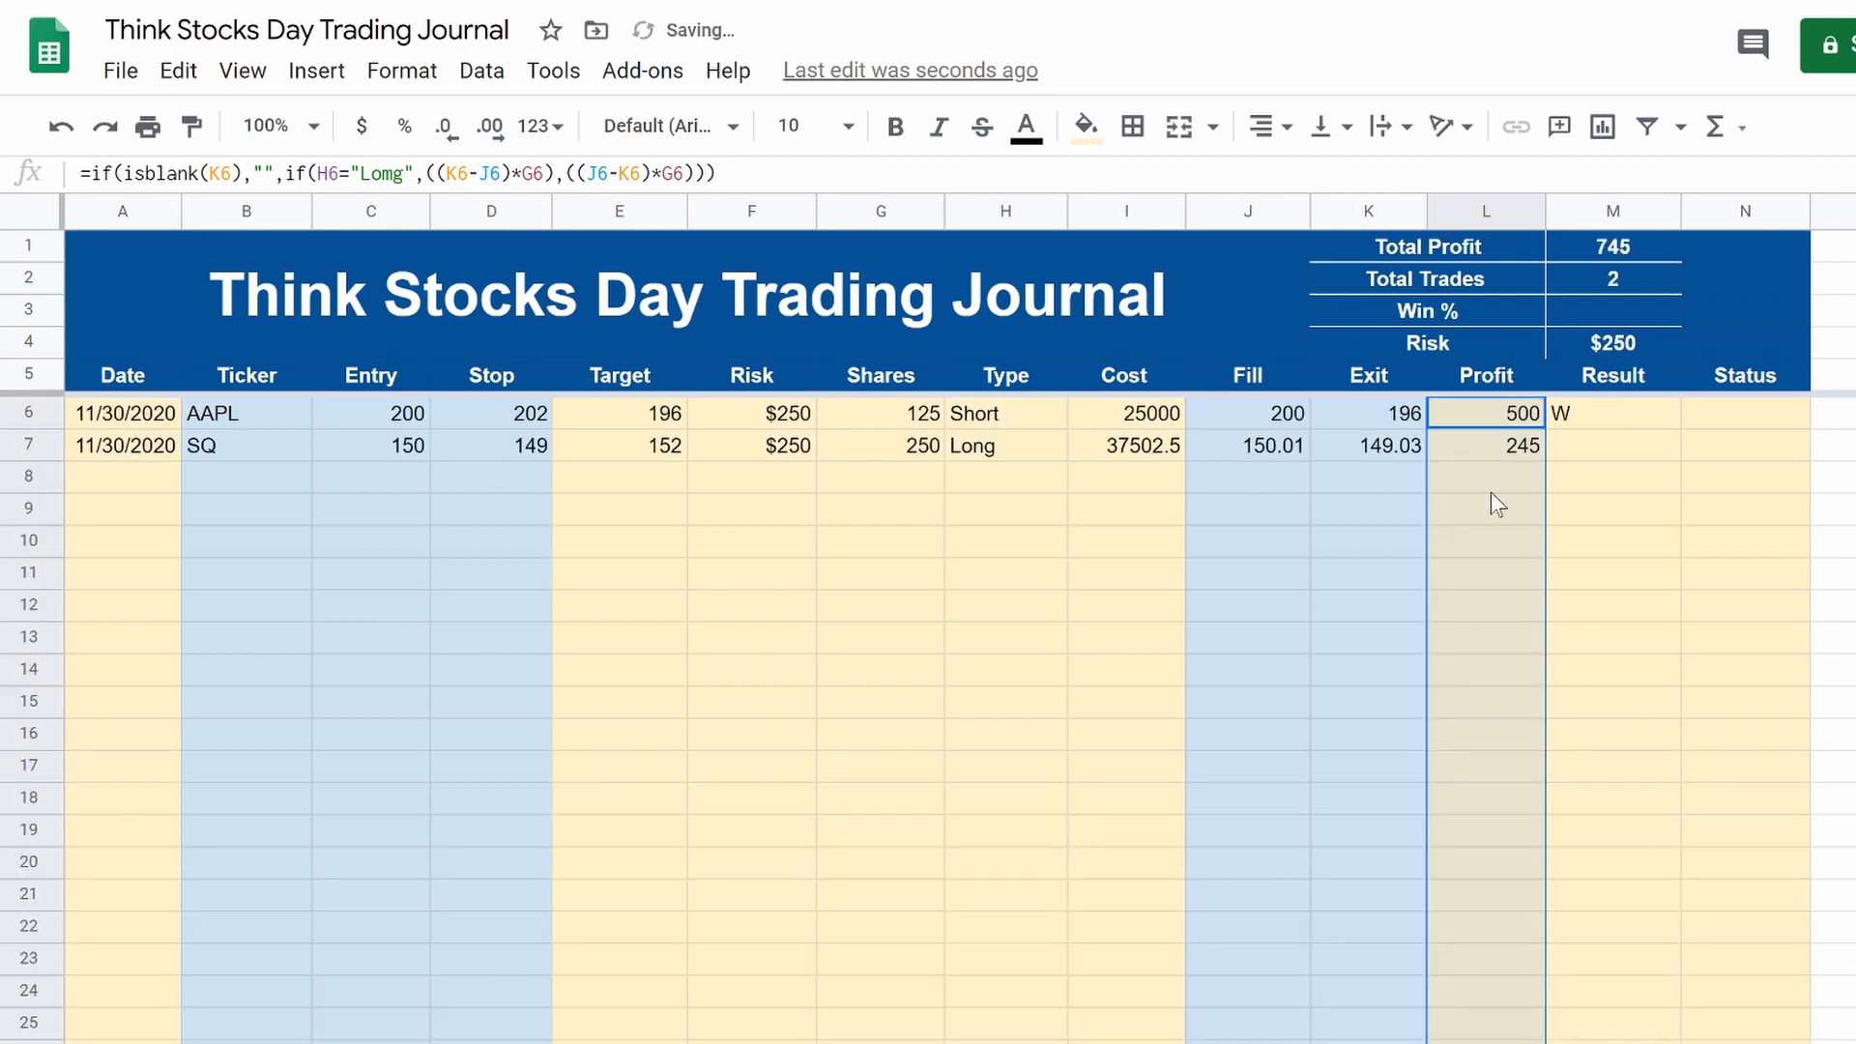
pyautogui.click(1493, 476)
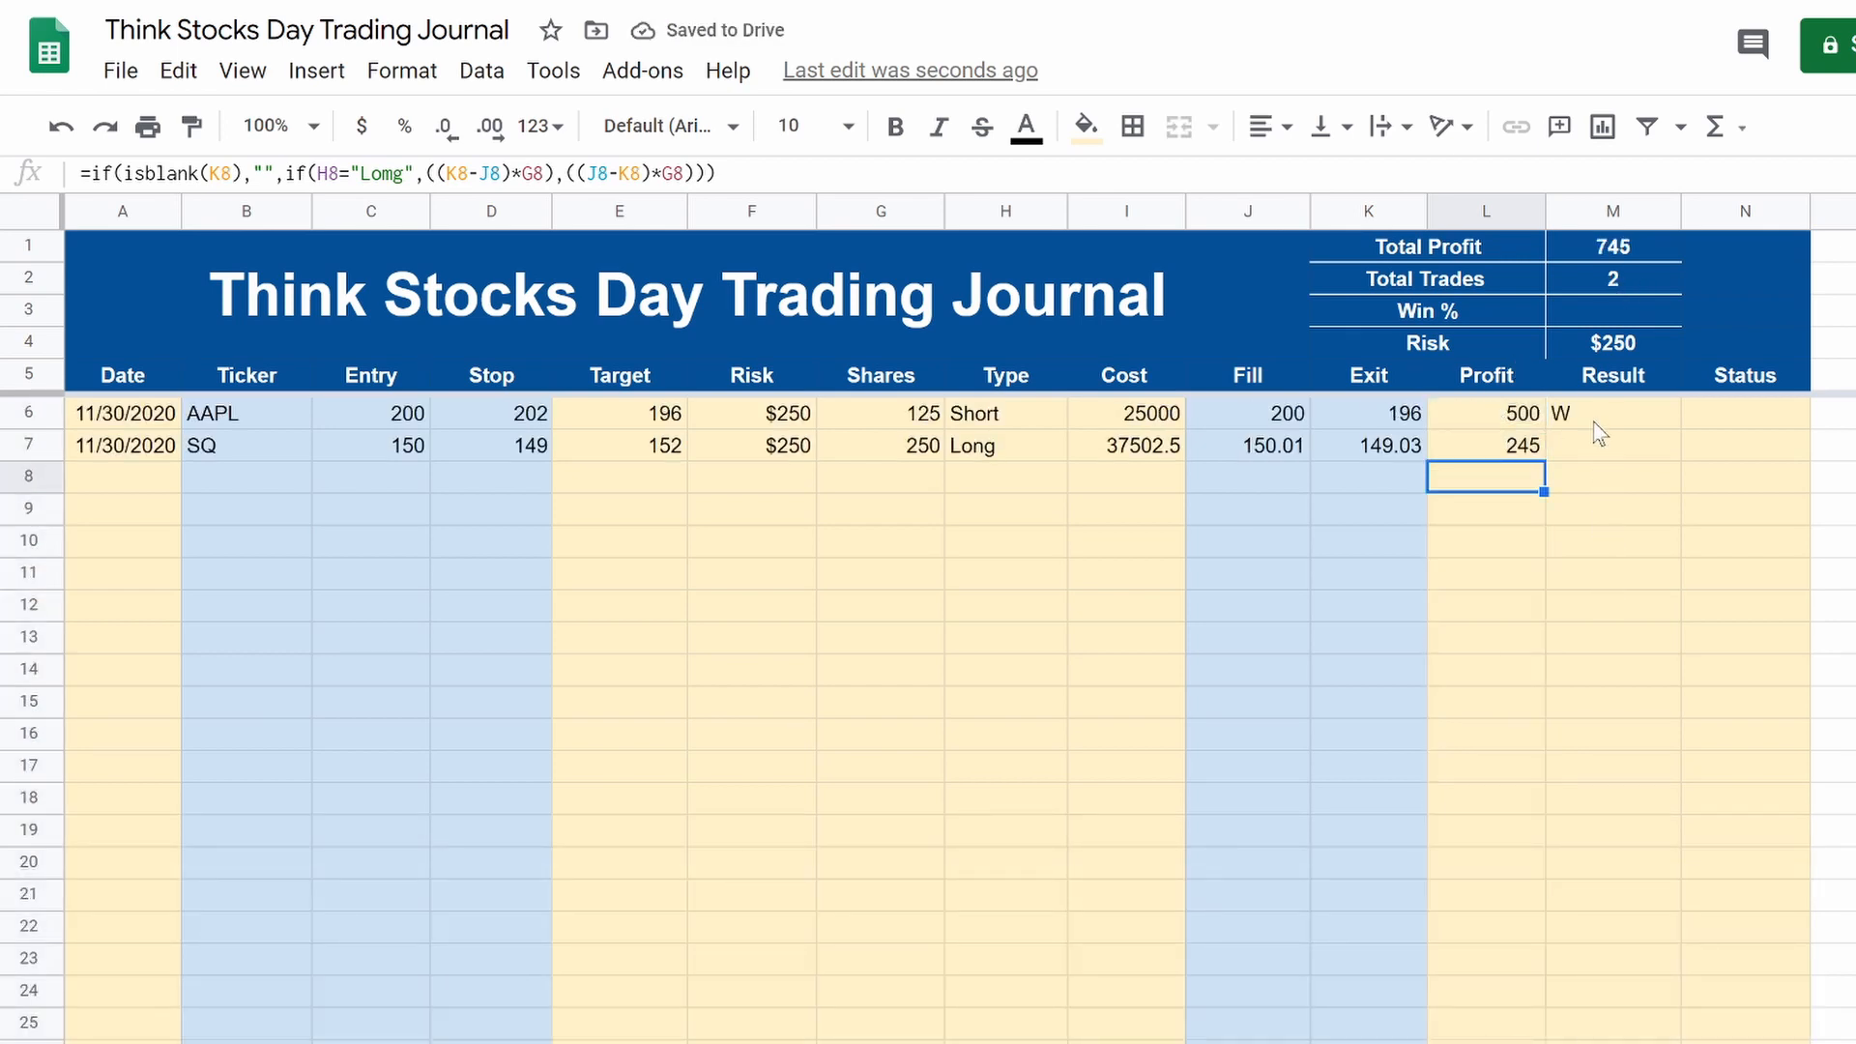
pyautogui.click(1600, 416)
pyautogui.moveTo(1682, 428); pyautogui.dragTo(1600, 802)
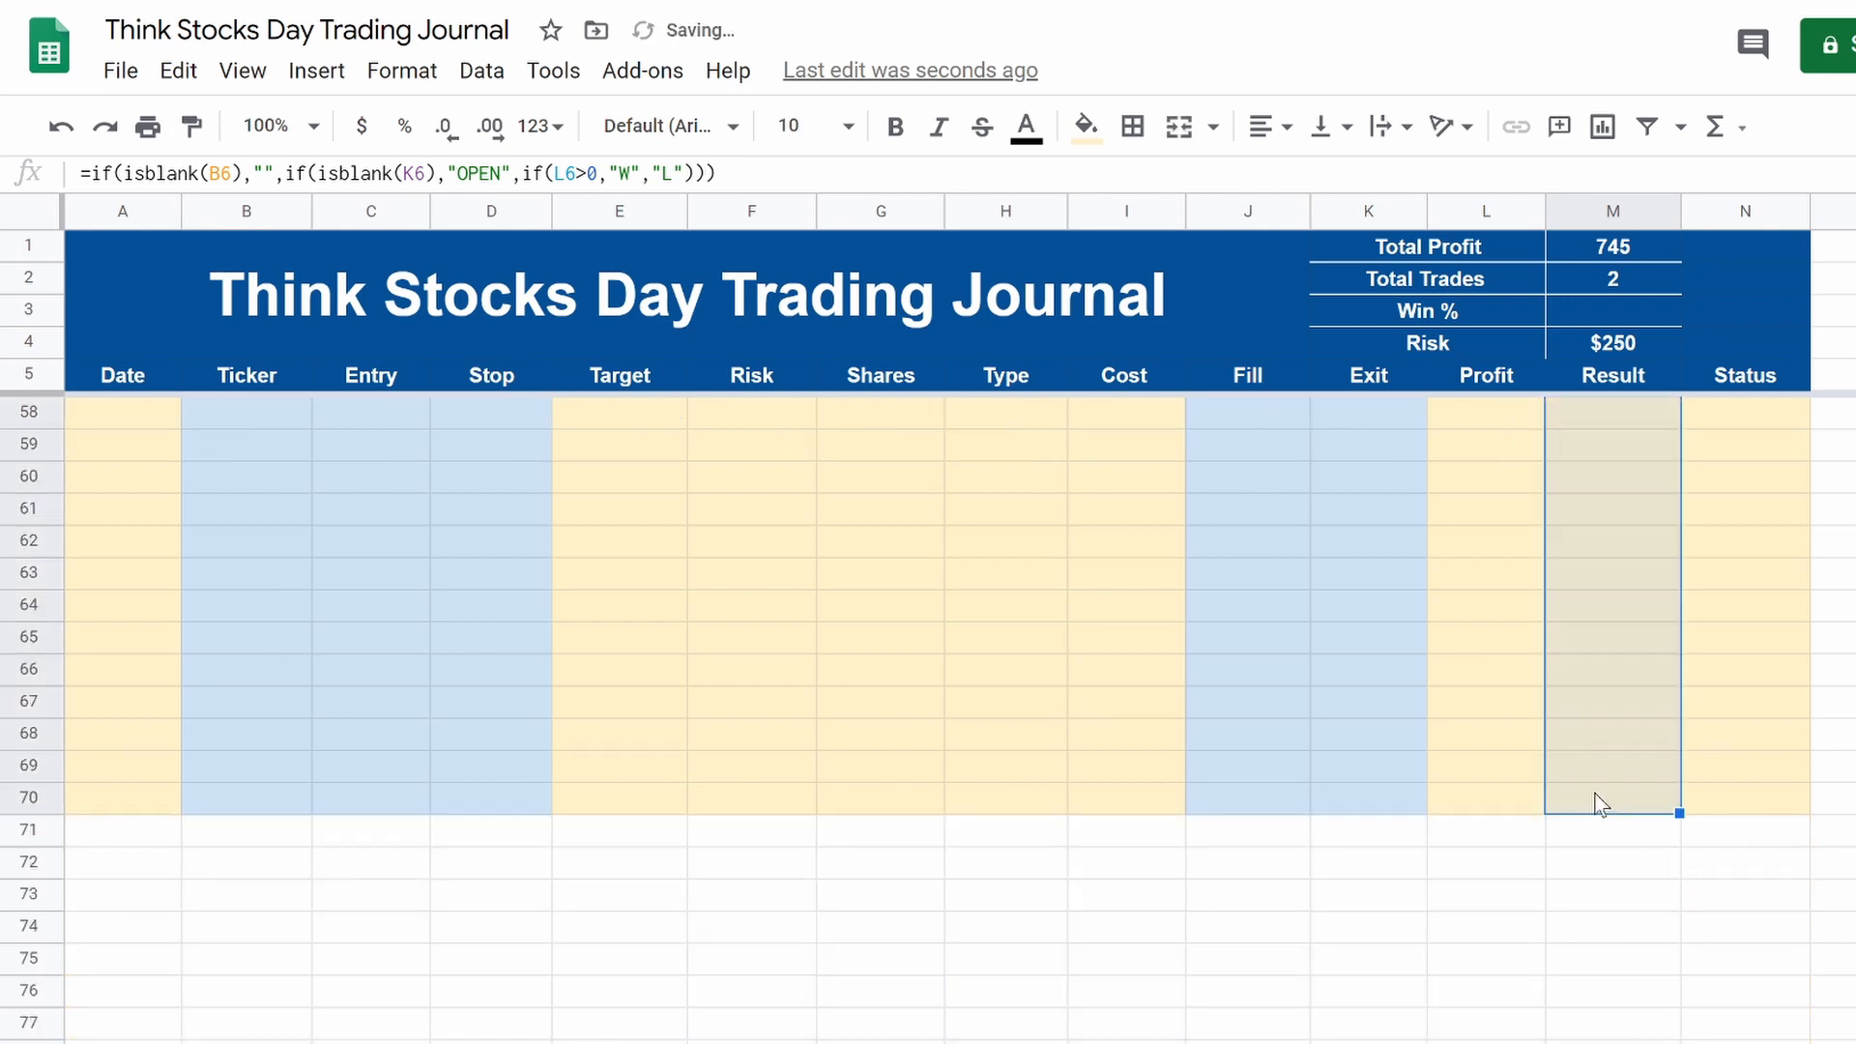
pyautogui.scroll(15, 1600, 802)
pyautogui.click(1581, 483)
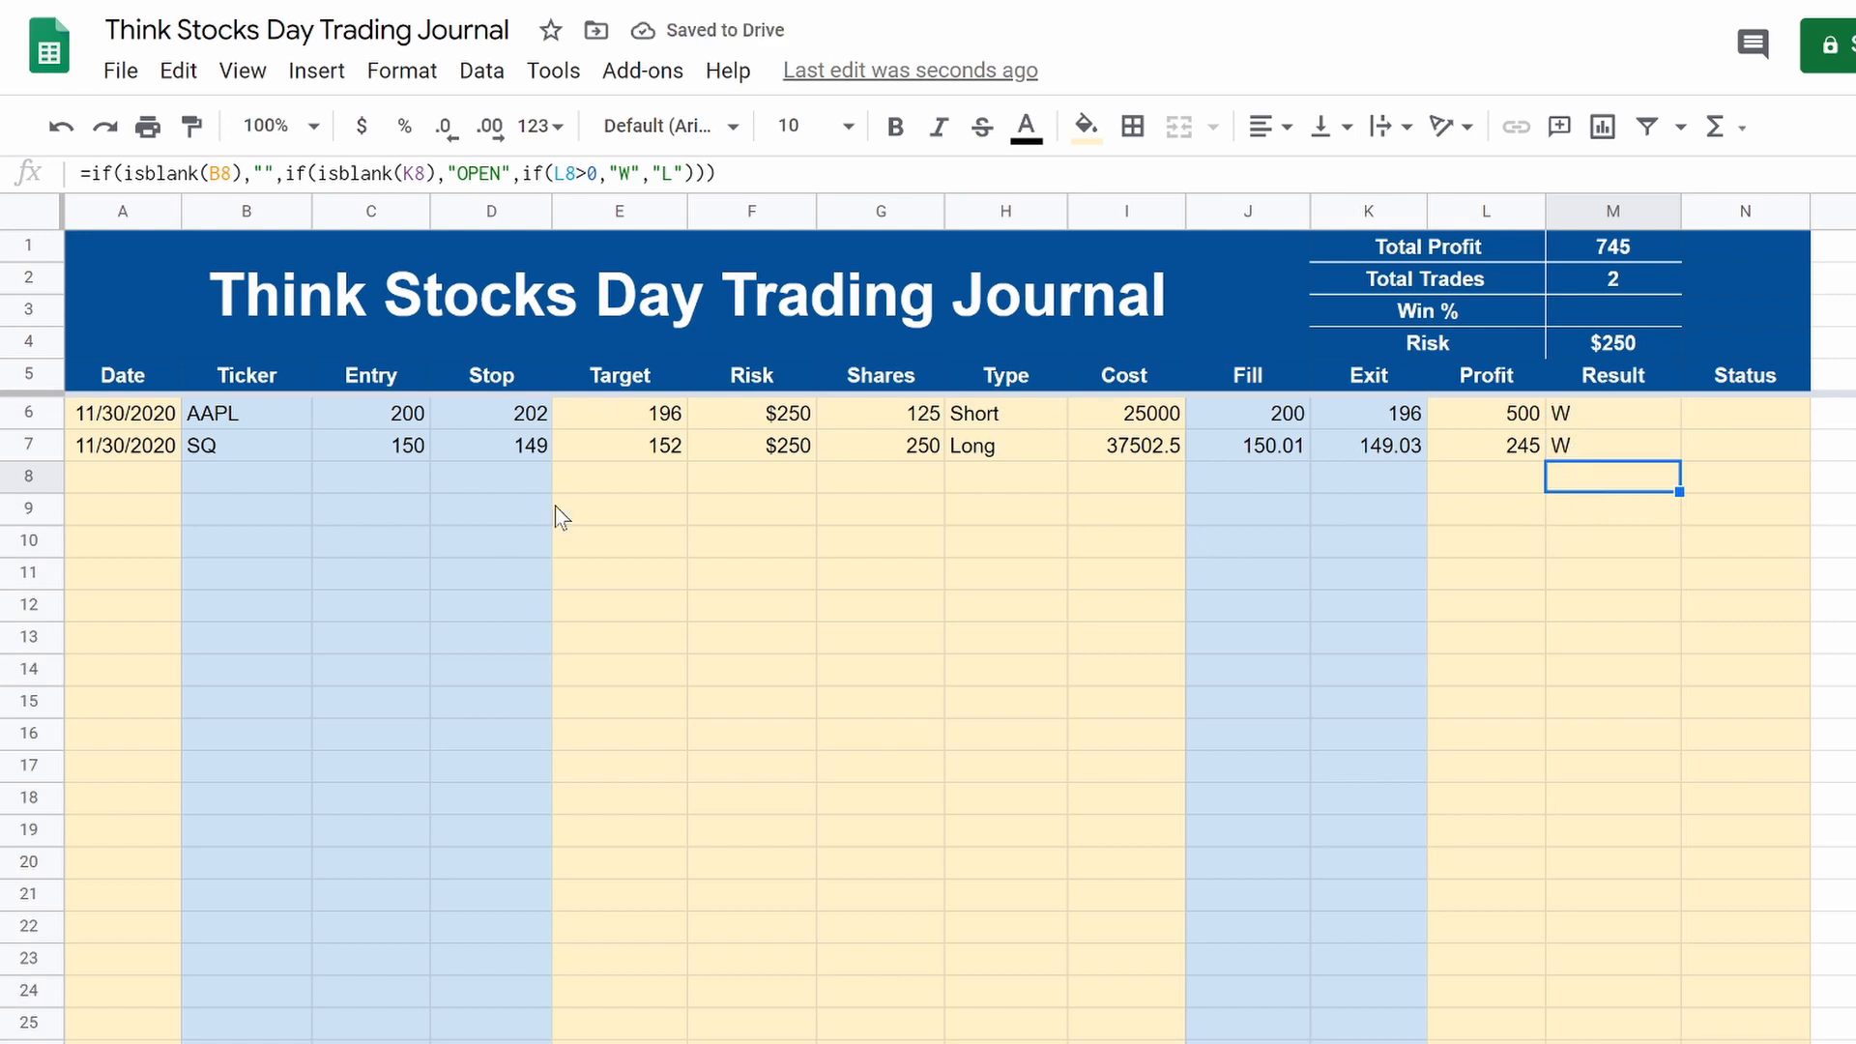
# Step: Correct the misspelled "Lomg" to "Long" in the SQ trade's Profit formula in L7 and check its Profit and Result cells
pyautogui.click(1589, 456)
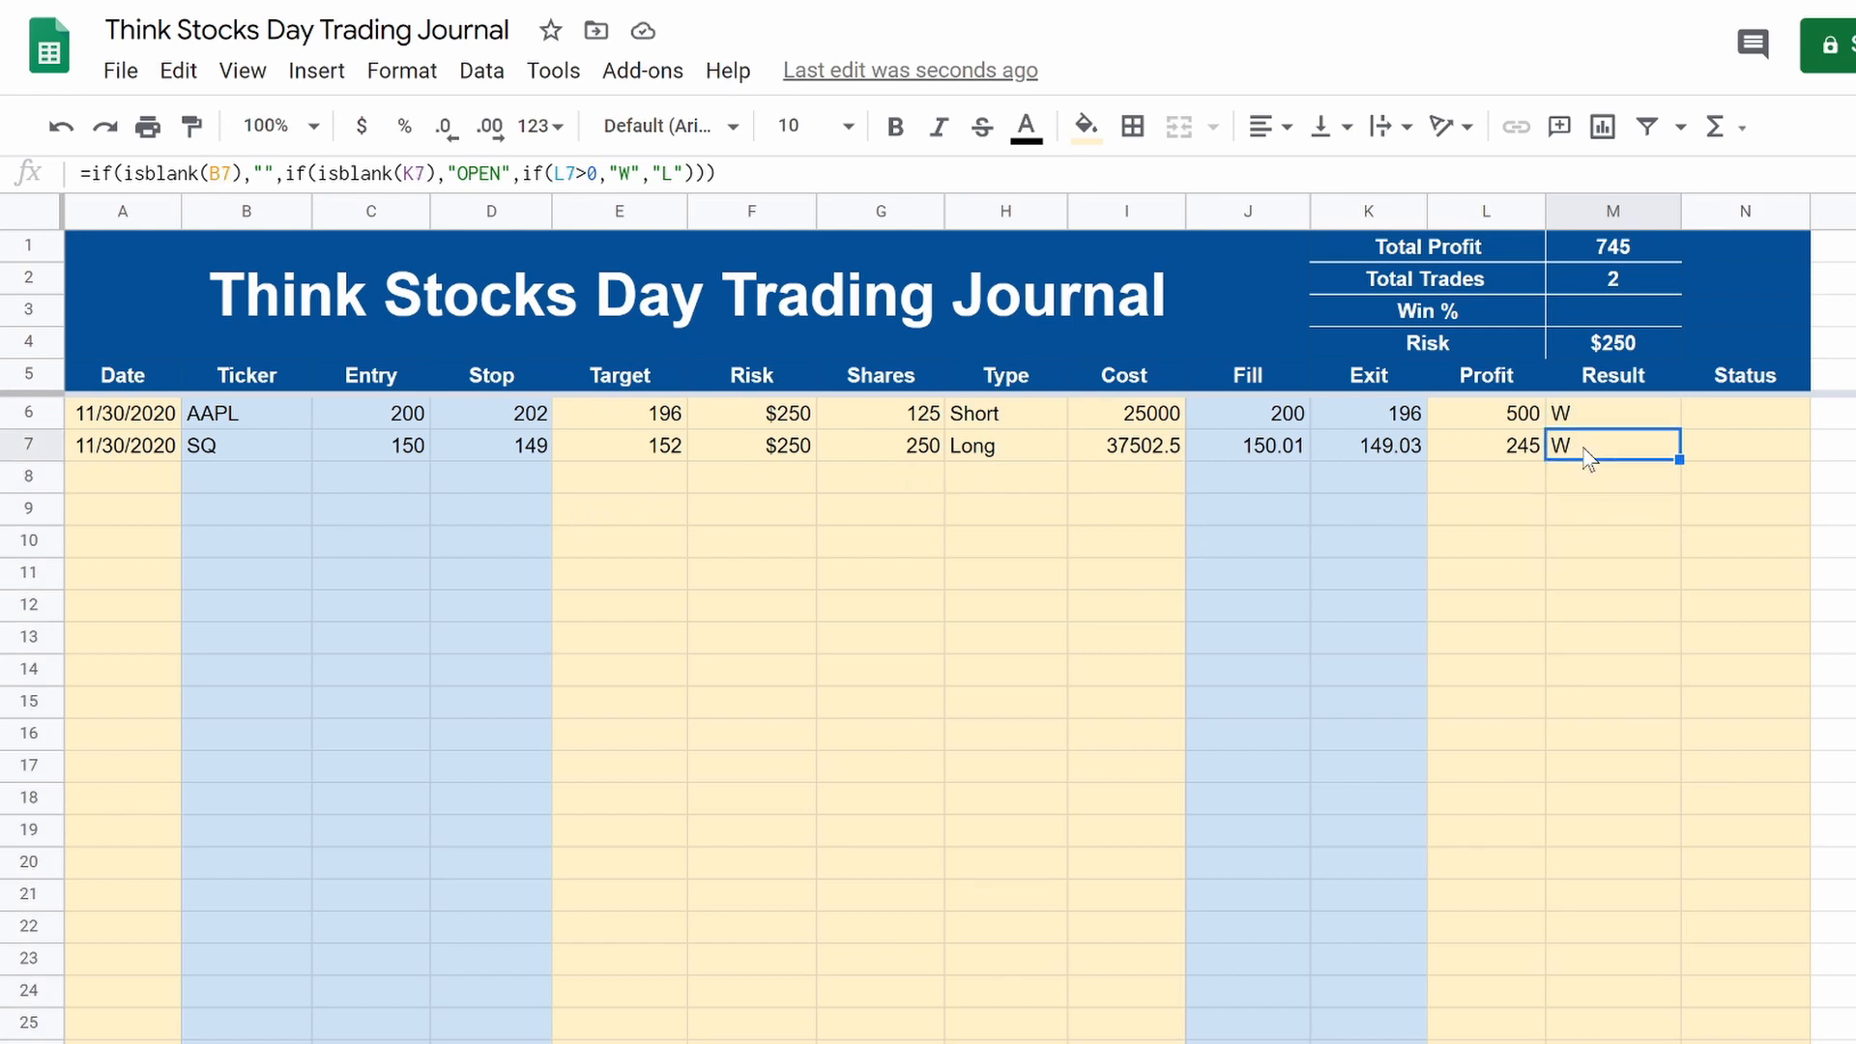
pyautogui.click(1373, 450)
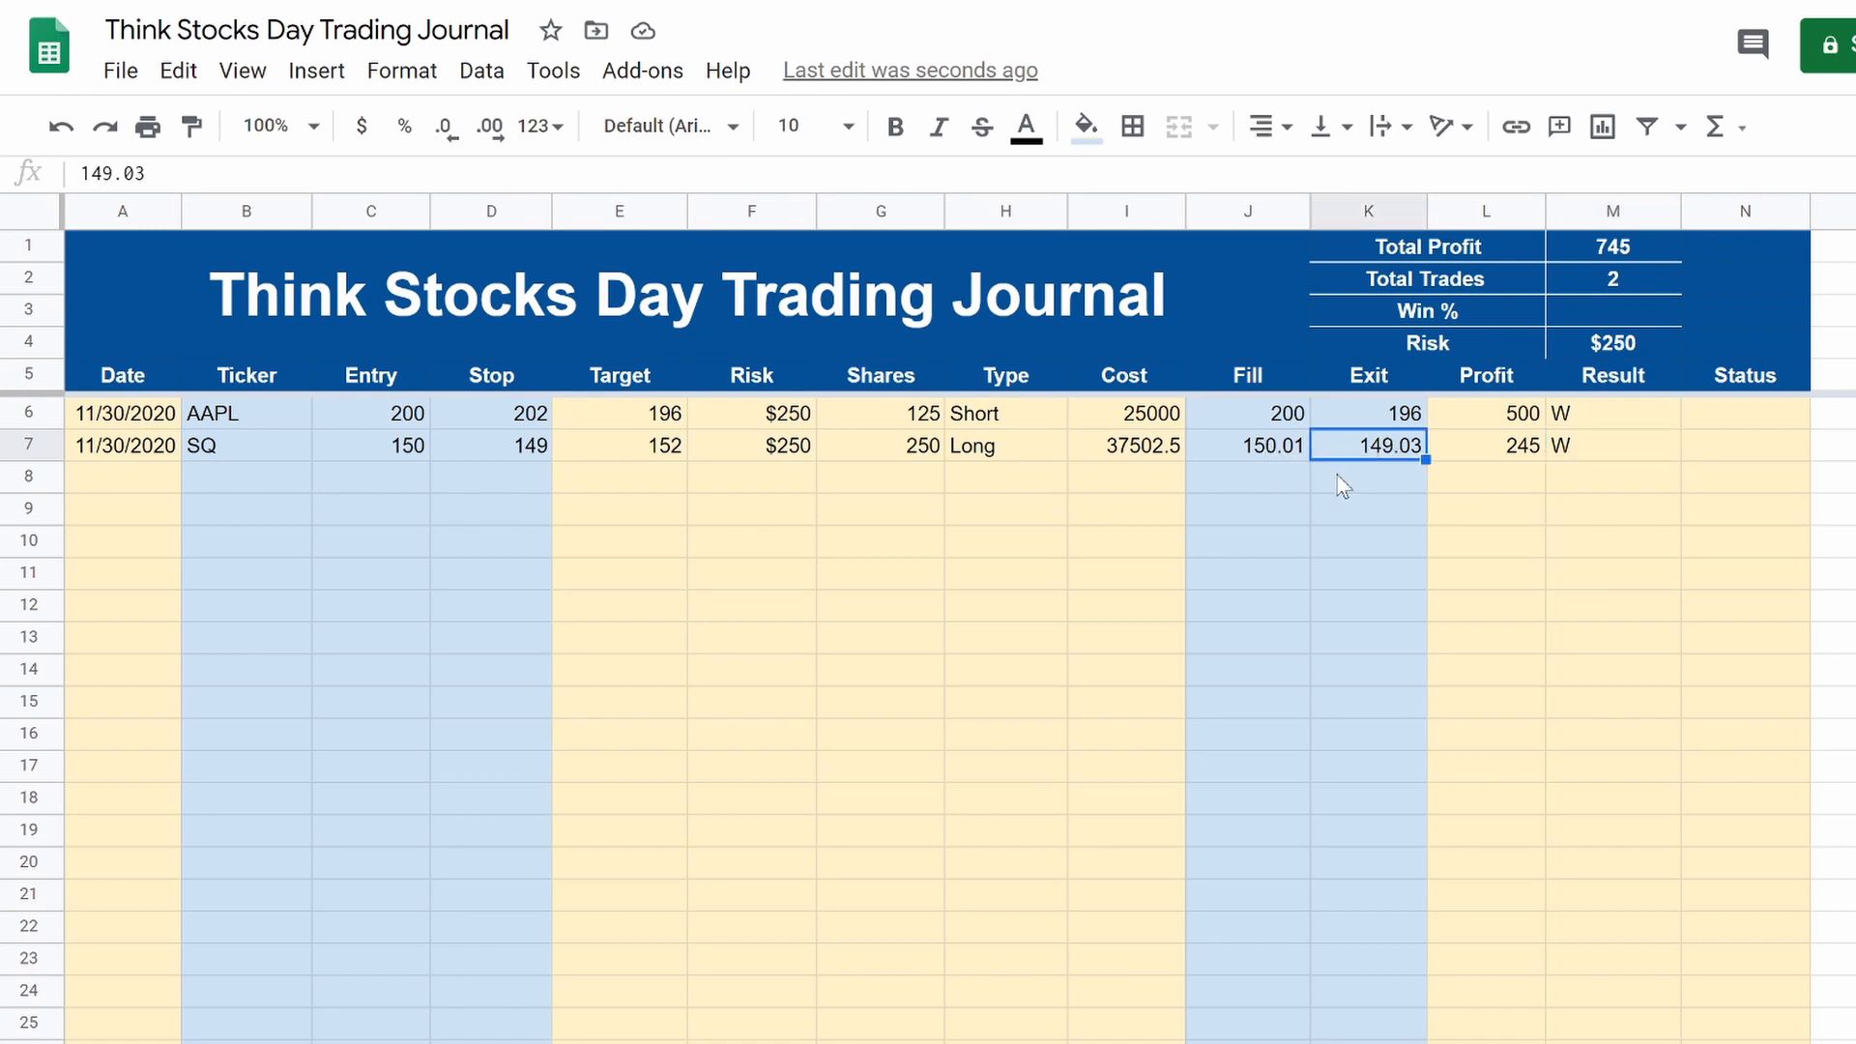
pyautogui.click(1570, 451)
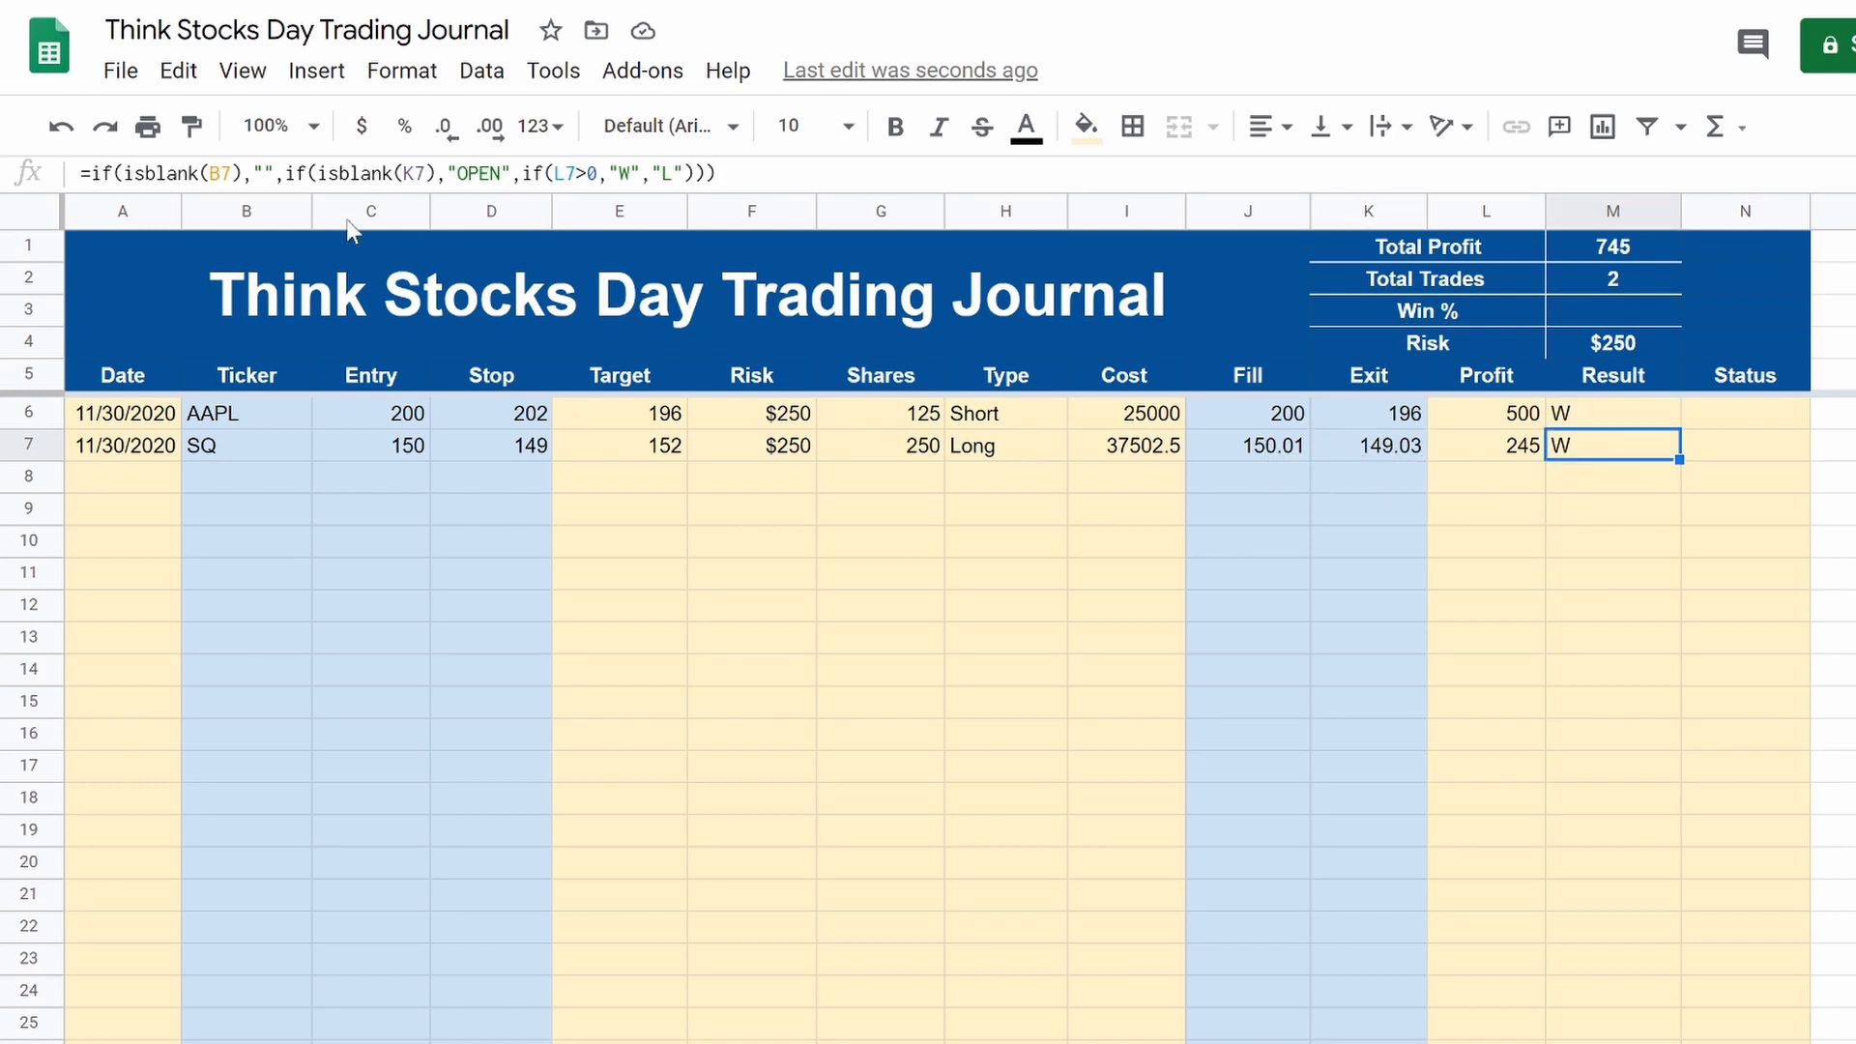
pyautogui.click(1518, 447)
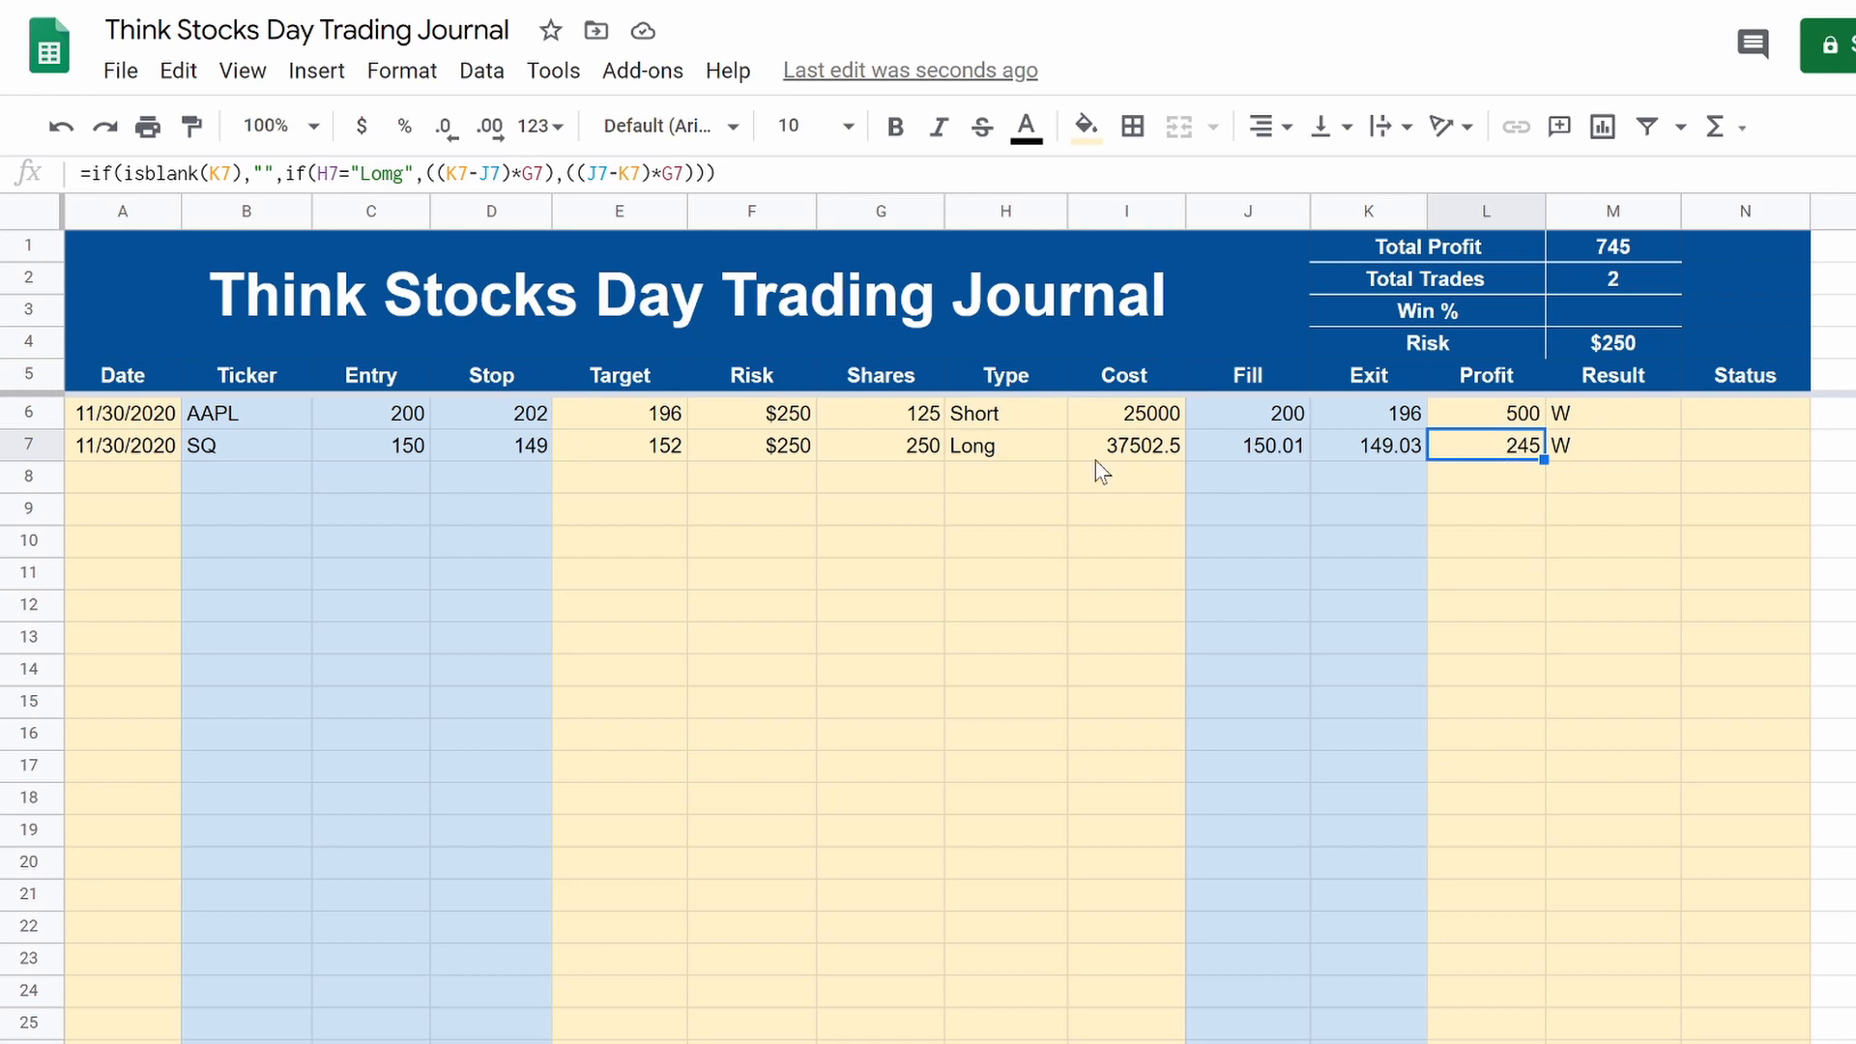
pyautogui.press('Return')
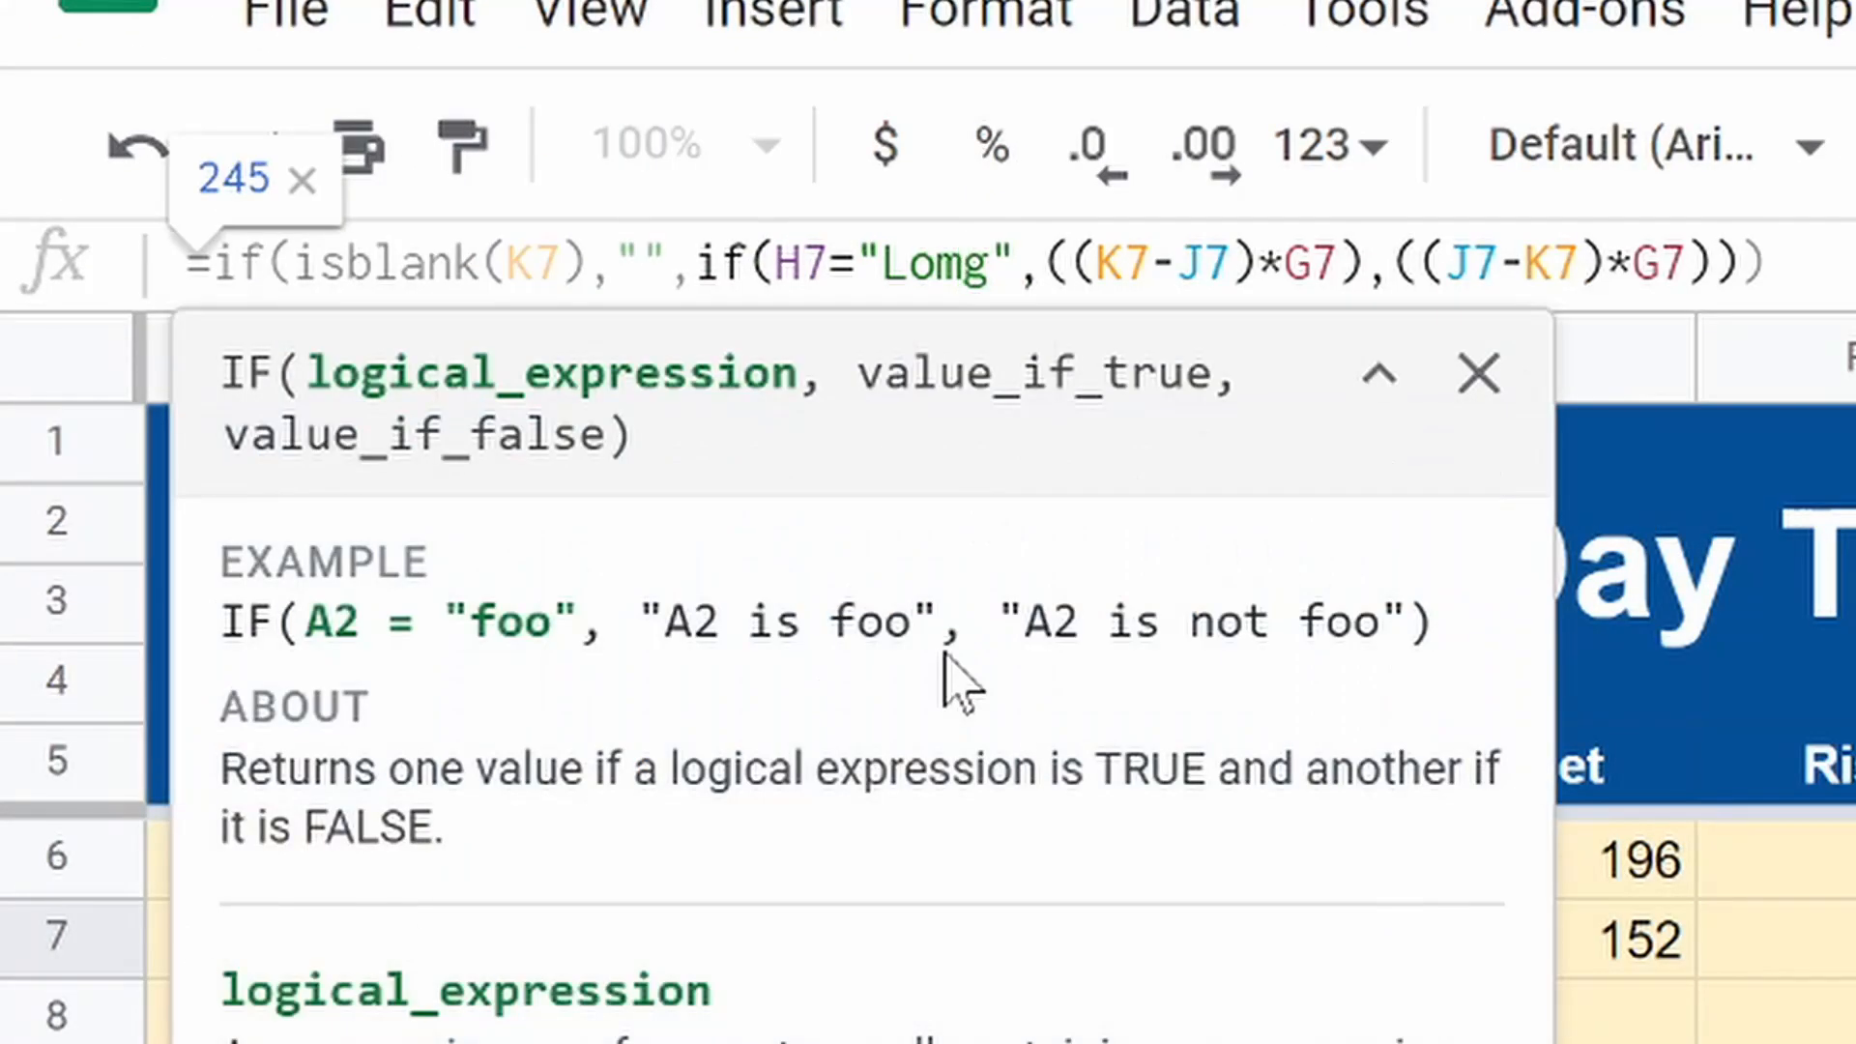
pyautogui.press('BackSpace')
pyautogui.write('n')
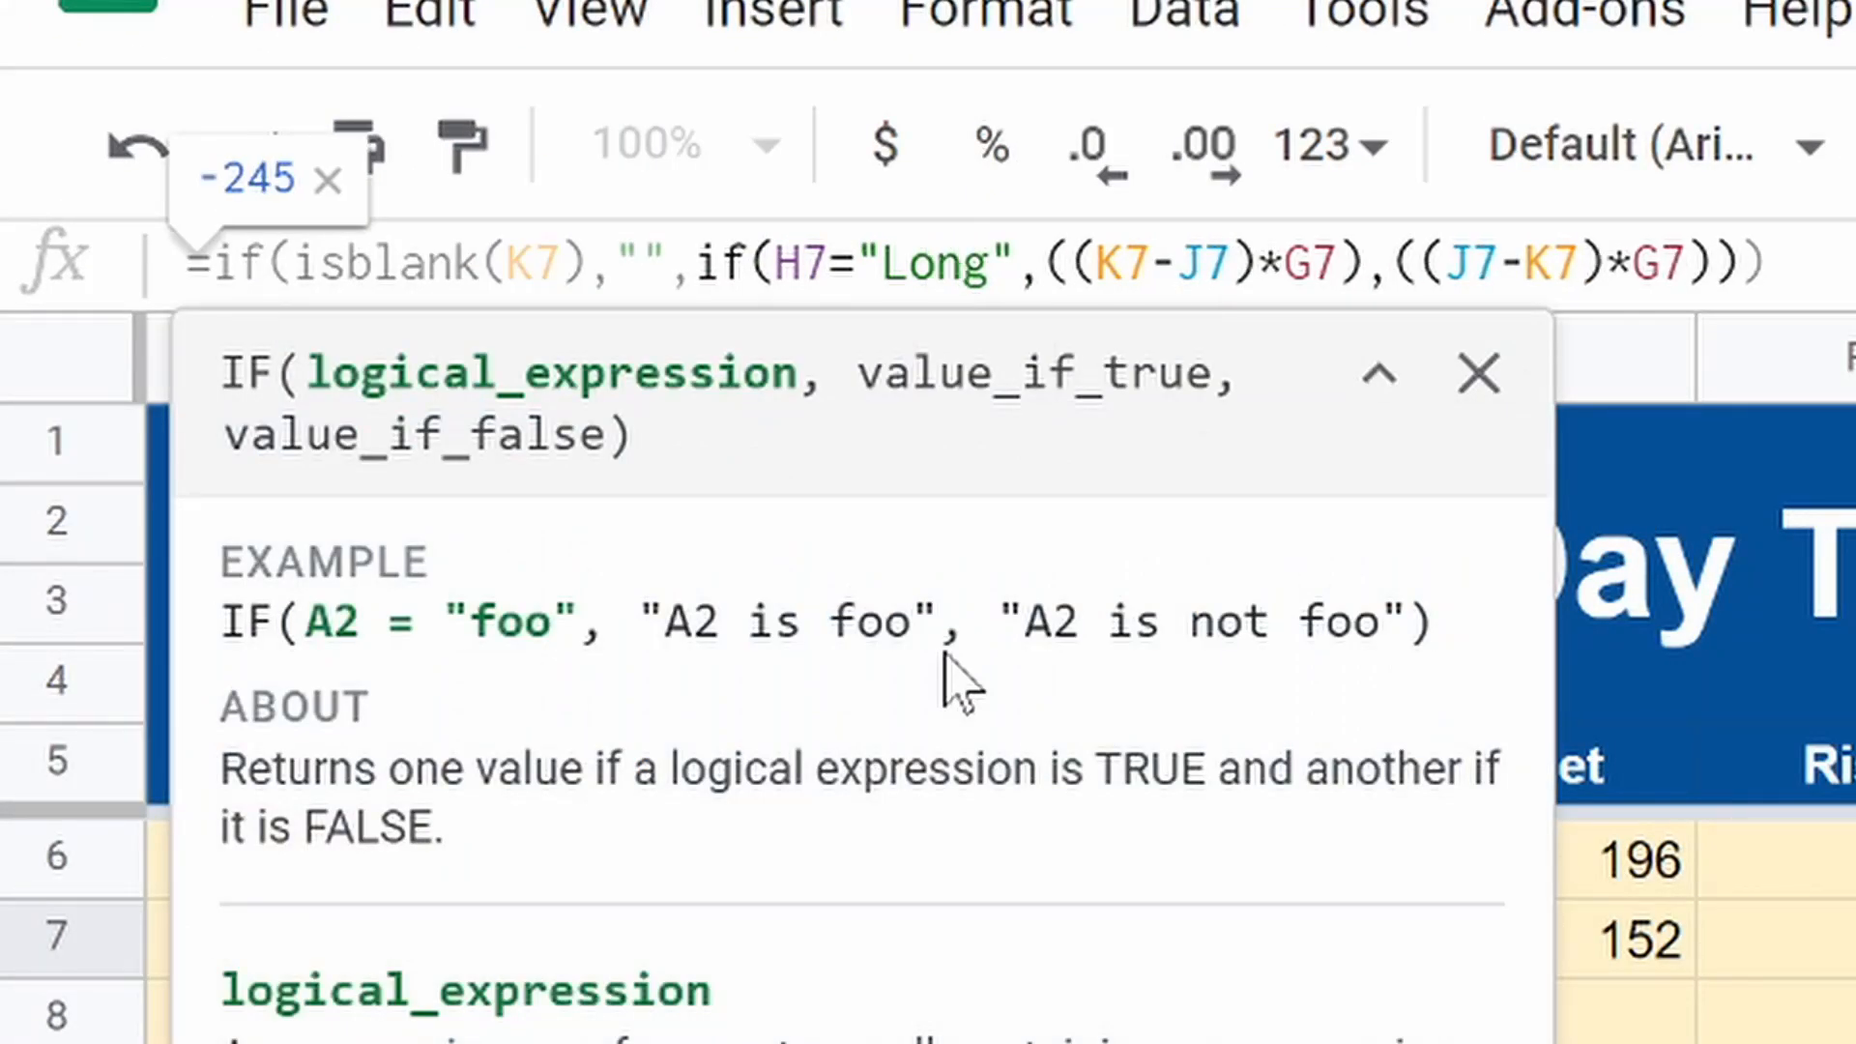
pyautogui.press('Return')
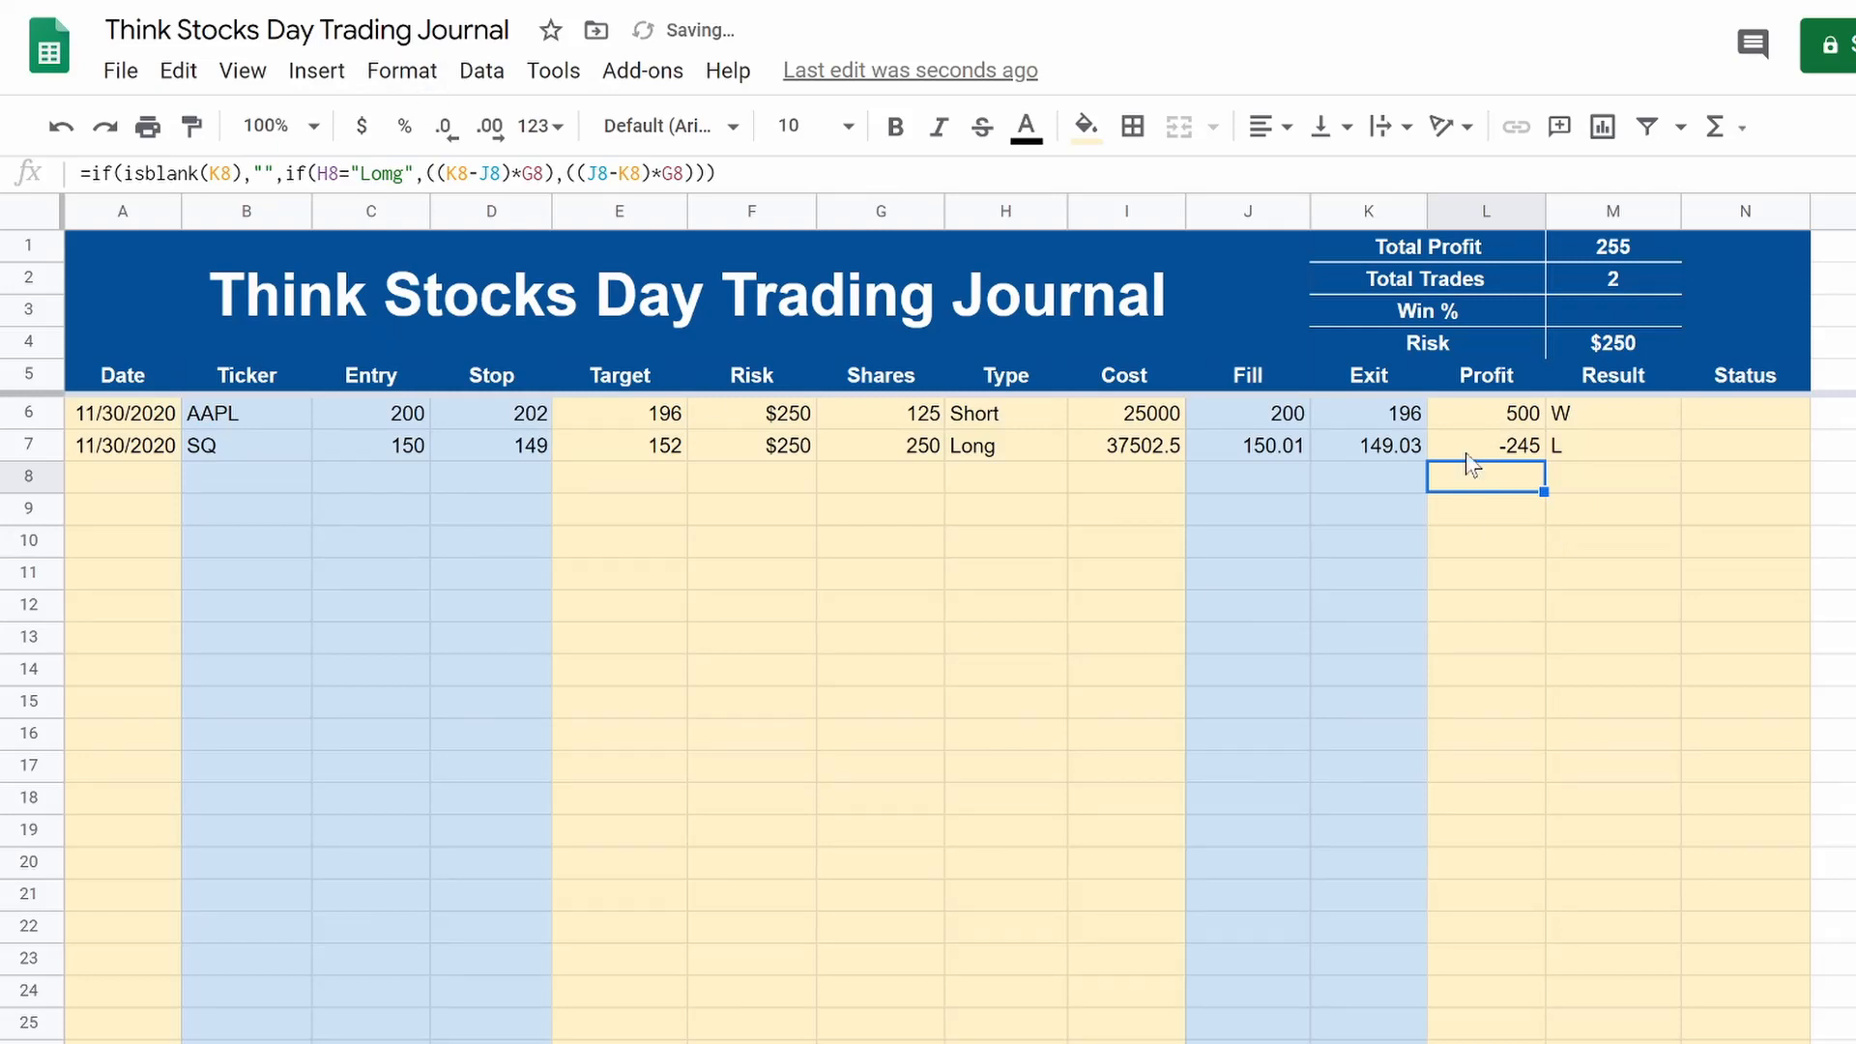
pyautogui.click(1474, 452)
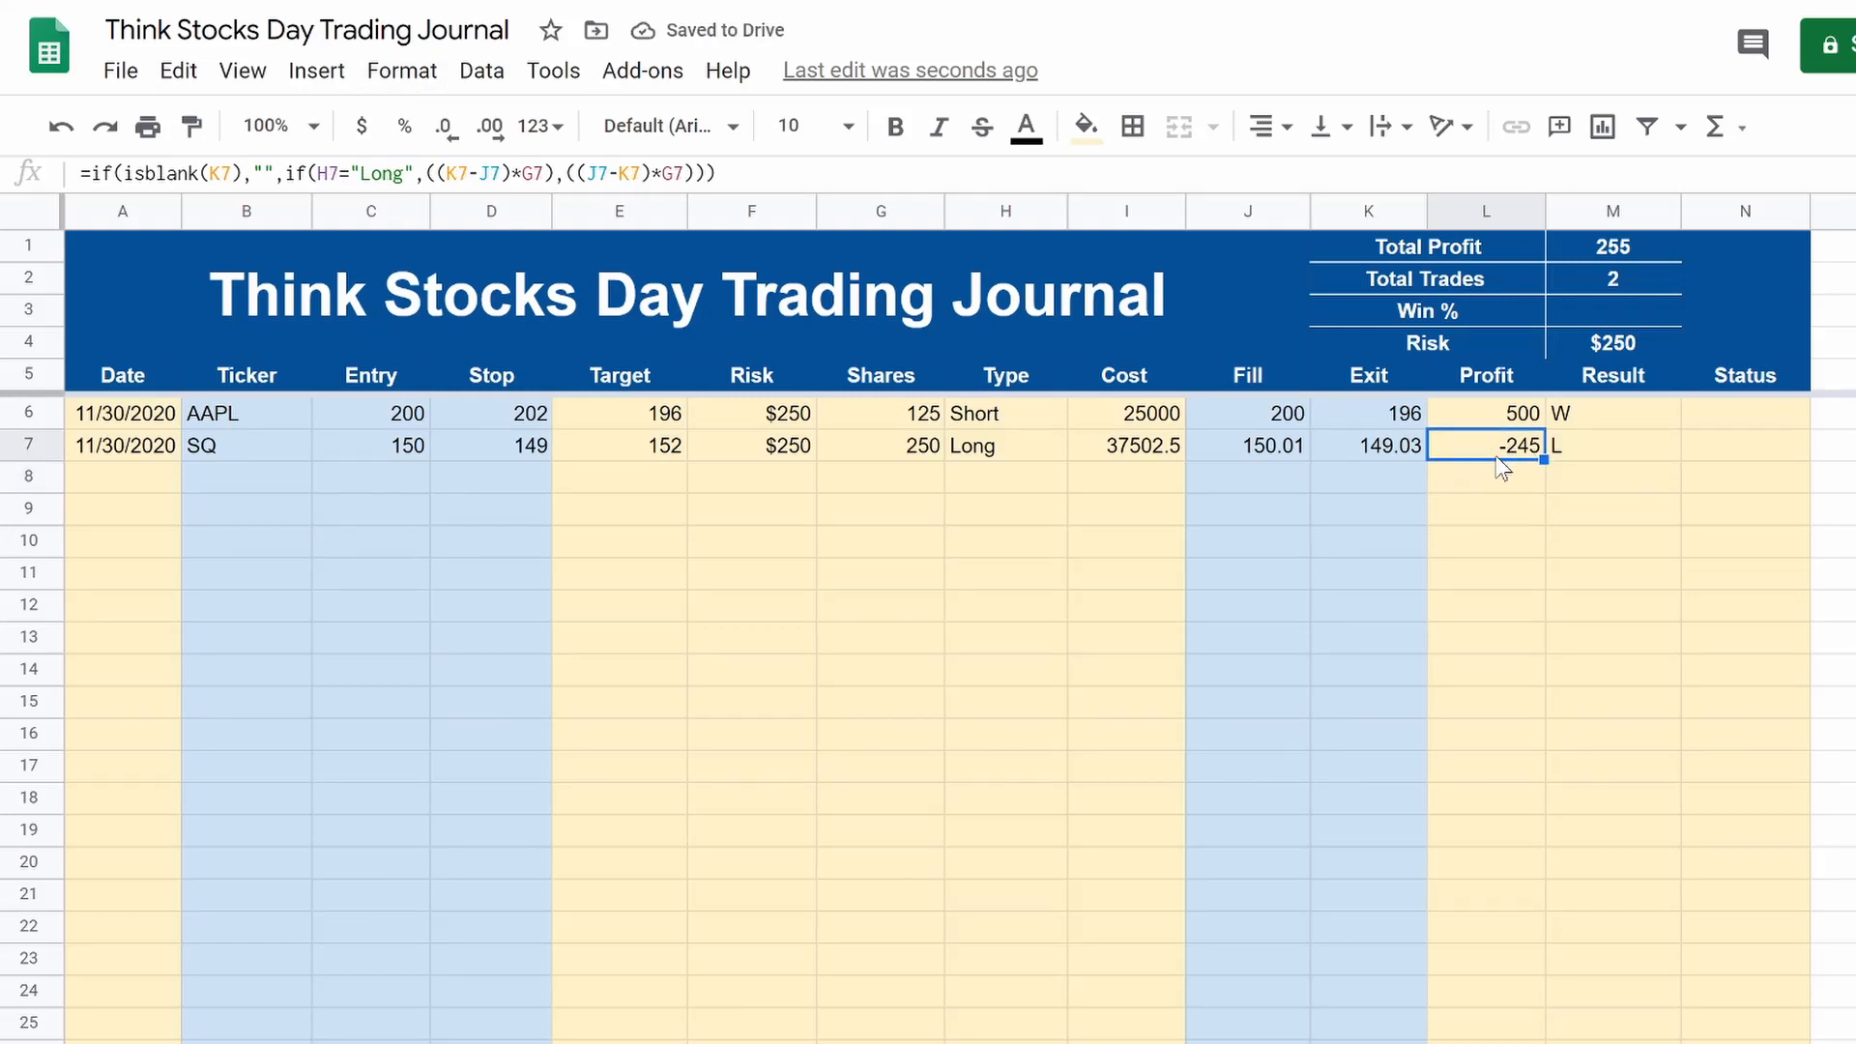
pyautogui.click(1591, 454)
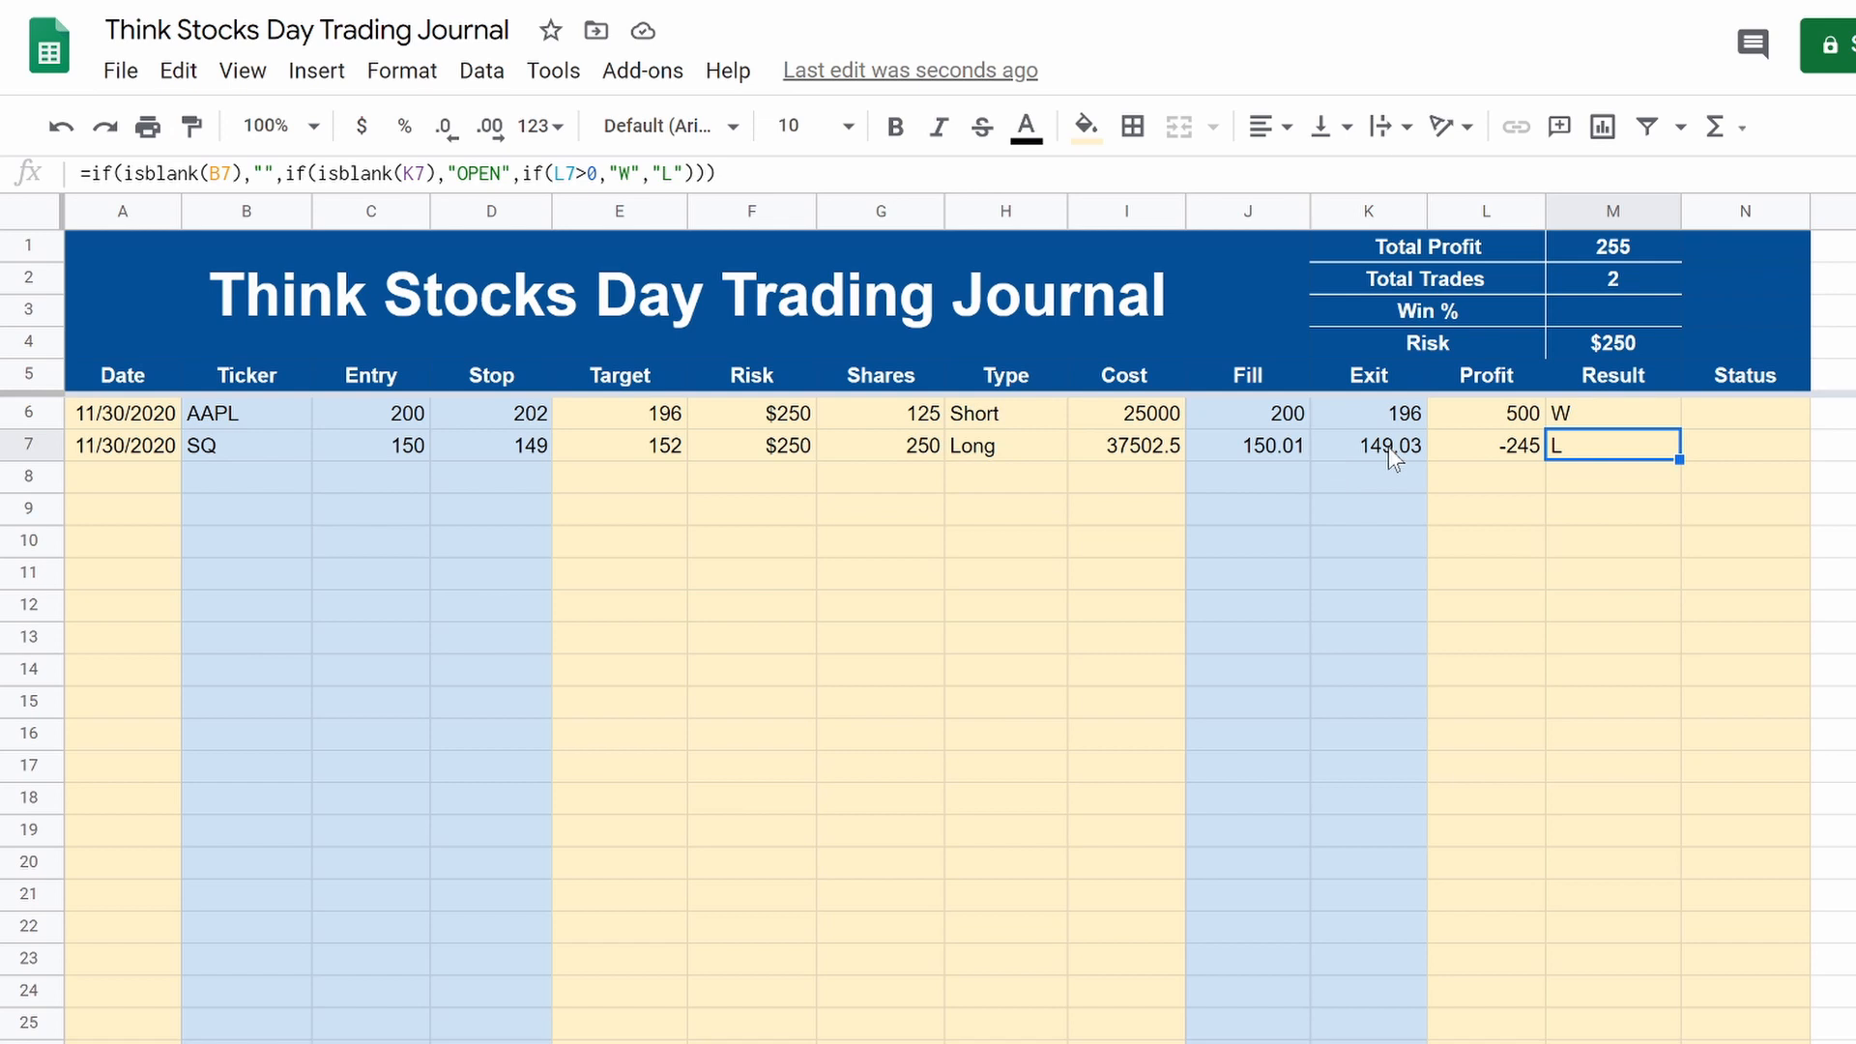
# Step: Remove and re-enter the "n" of "Long" in the SQ trade's Profit formula in L7
pyautogui.click(1479, 449)
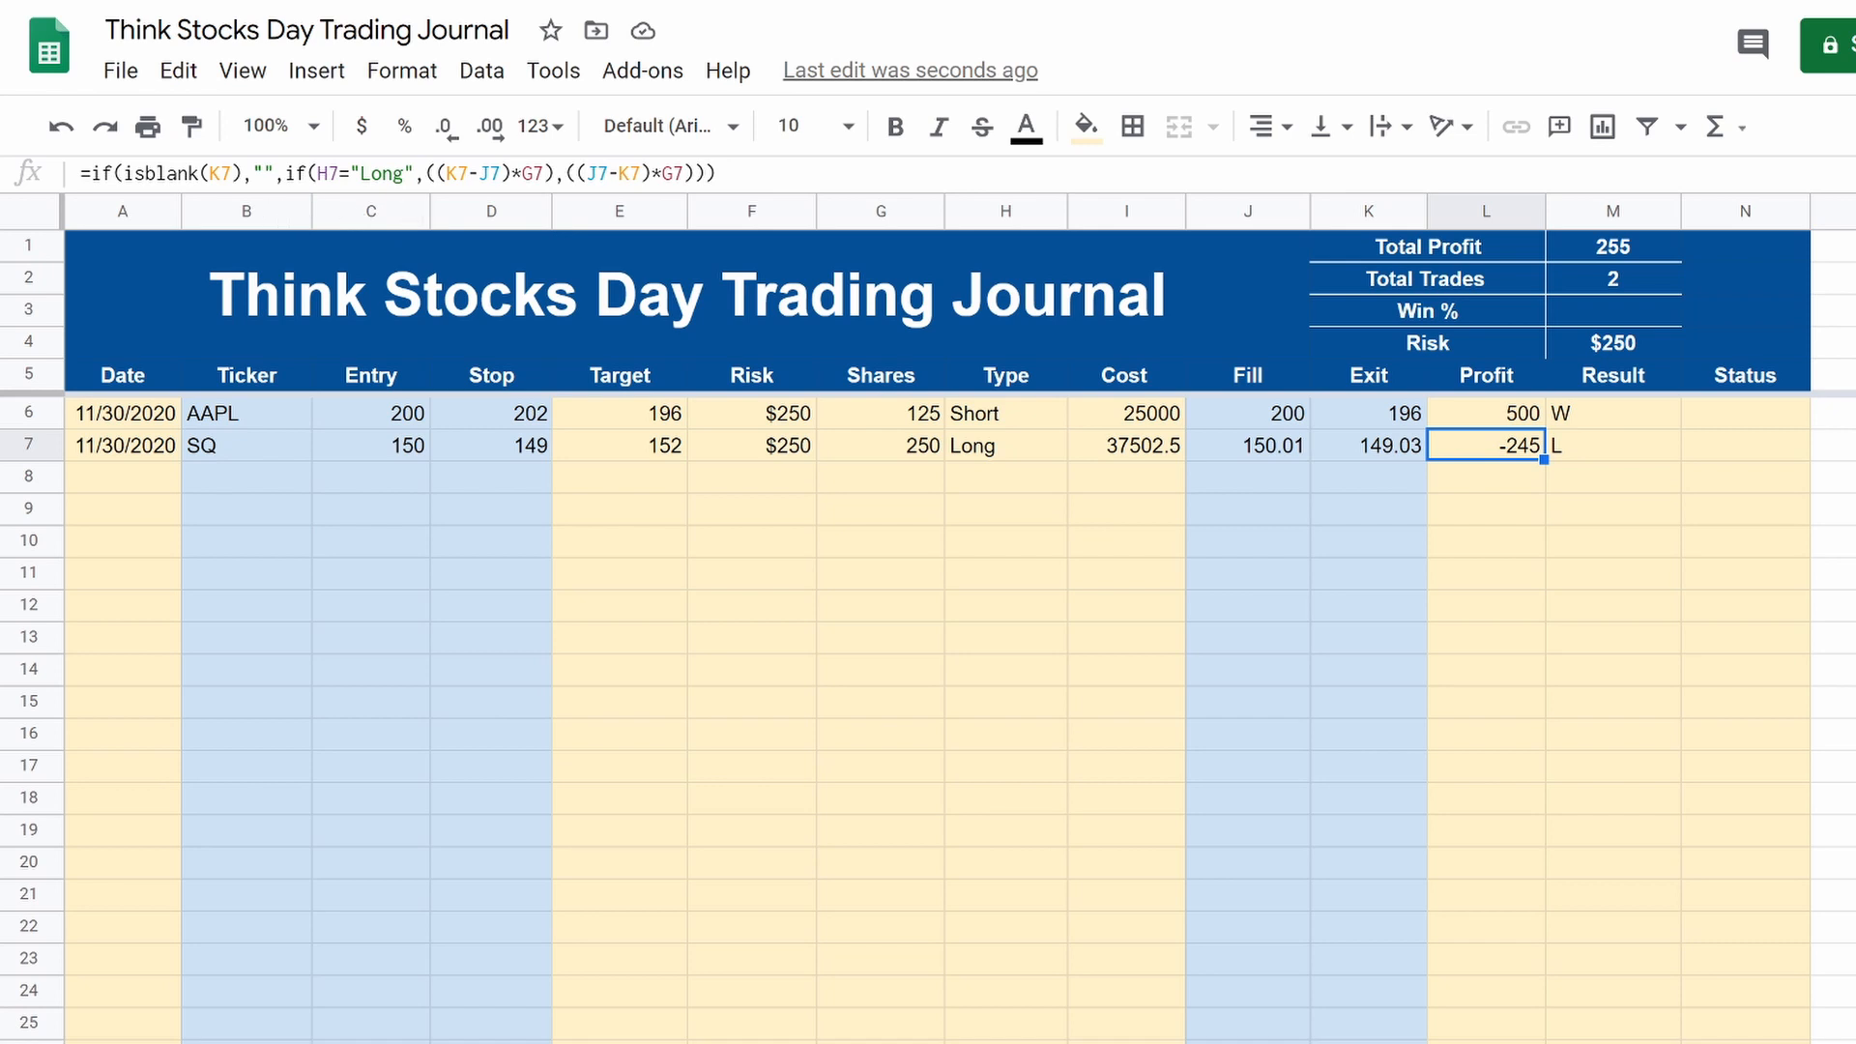
pyautogui.click(391, 172)
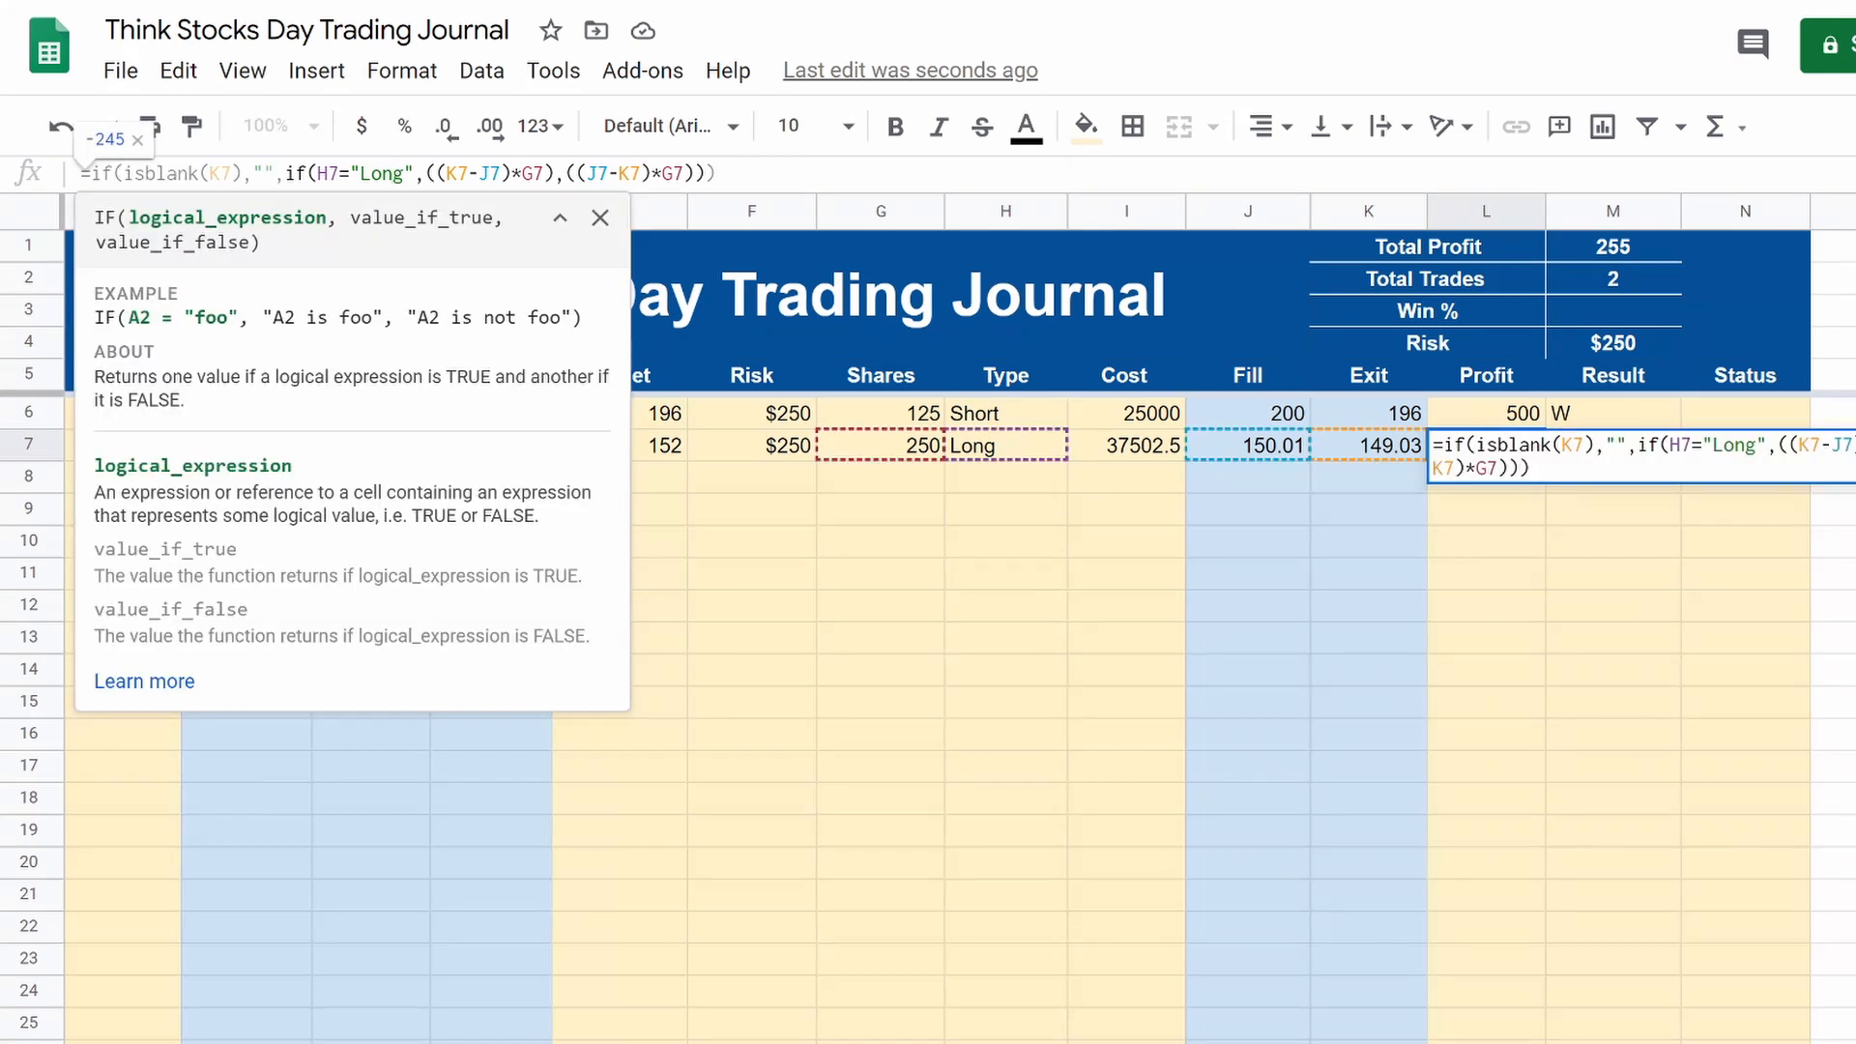
pyautogui.press('BackSpace')
pyautogui.write('n')
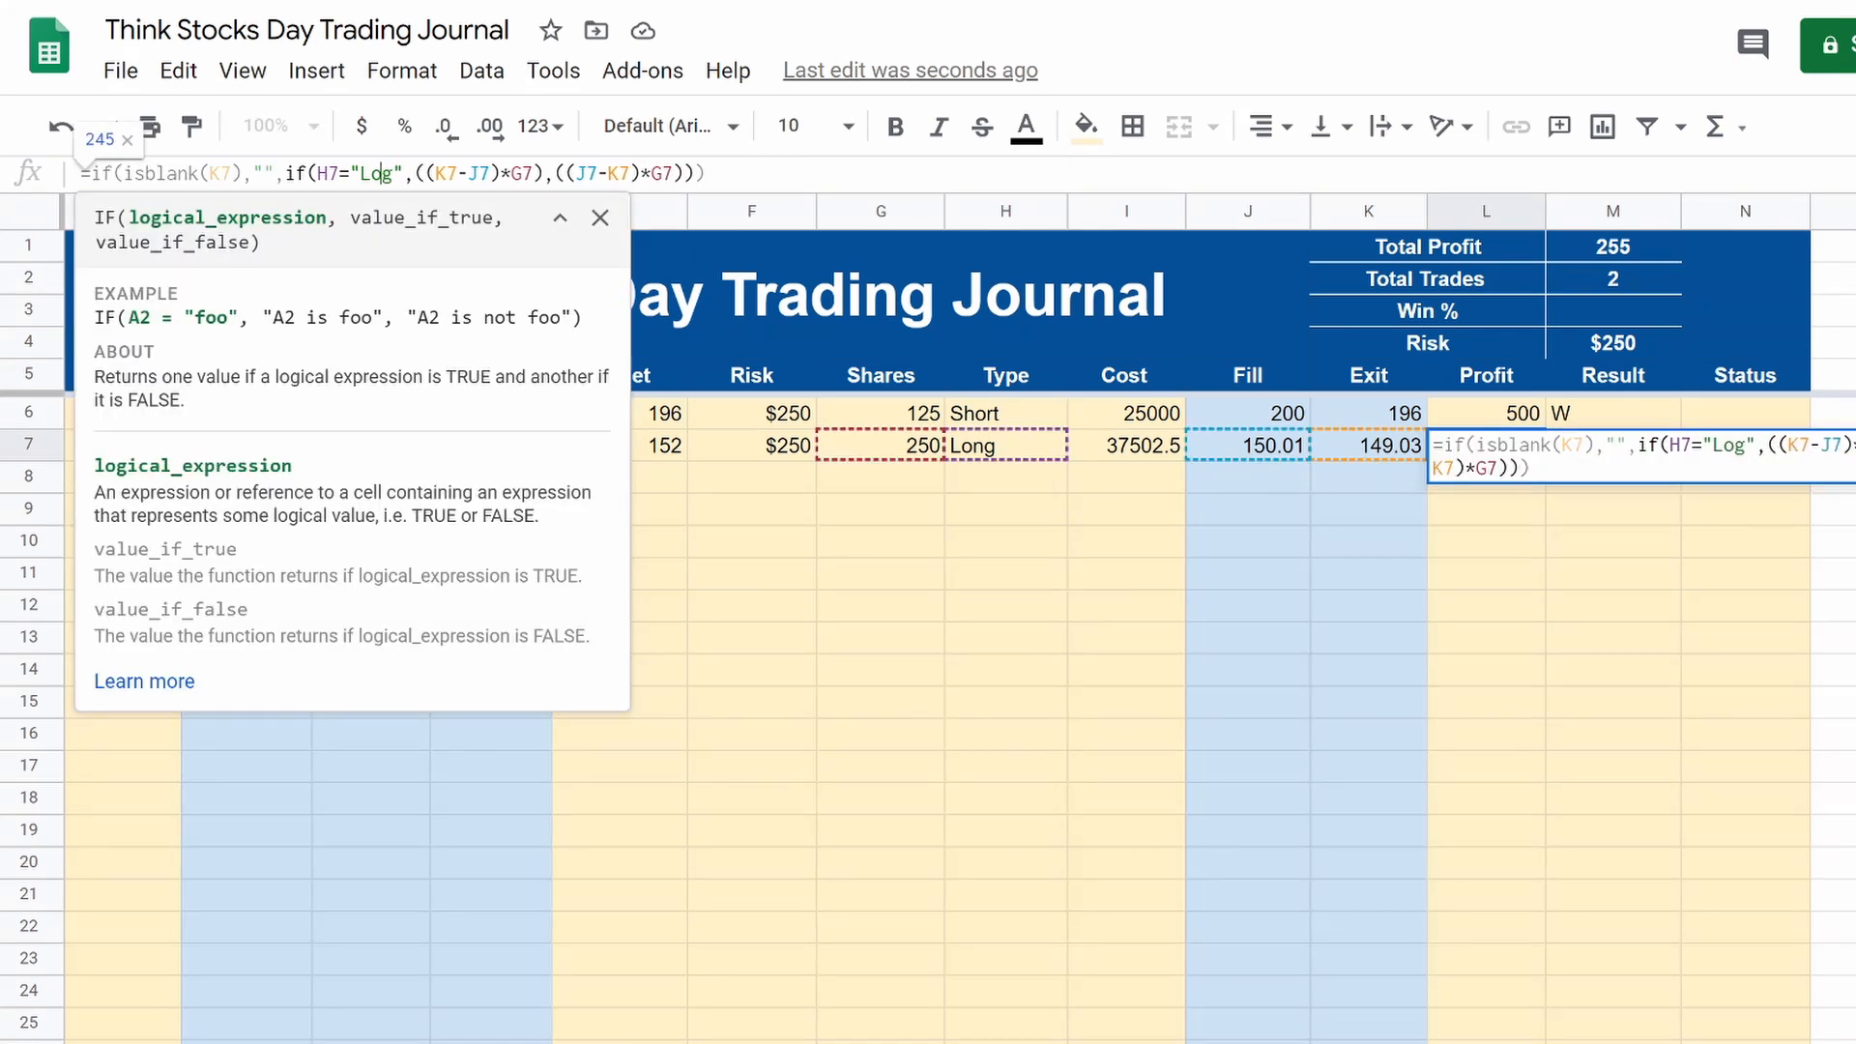
pyautogui.press('Return')
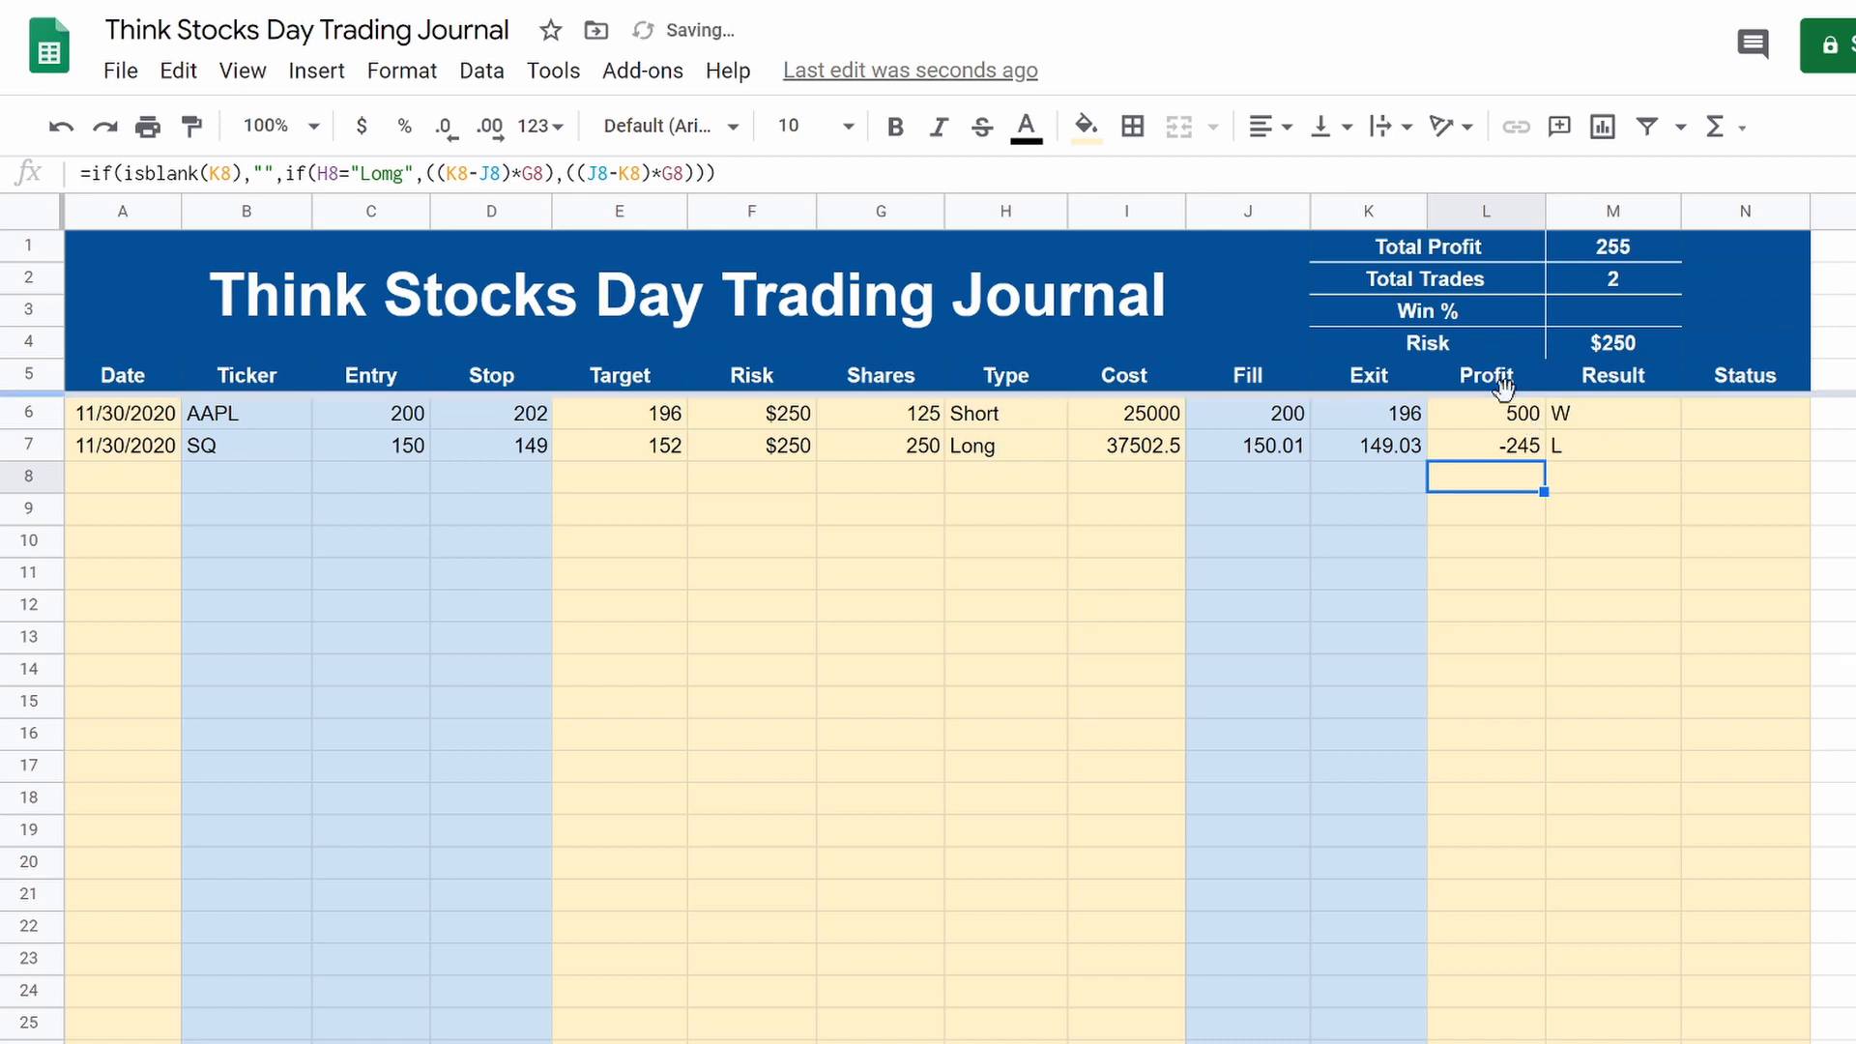
# Step: Fill the corrected Profit formula from L7 down the Profit column and check the Result cells beside it
pyautogui.click(1501, 450)
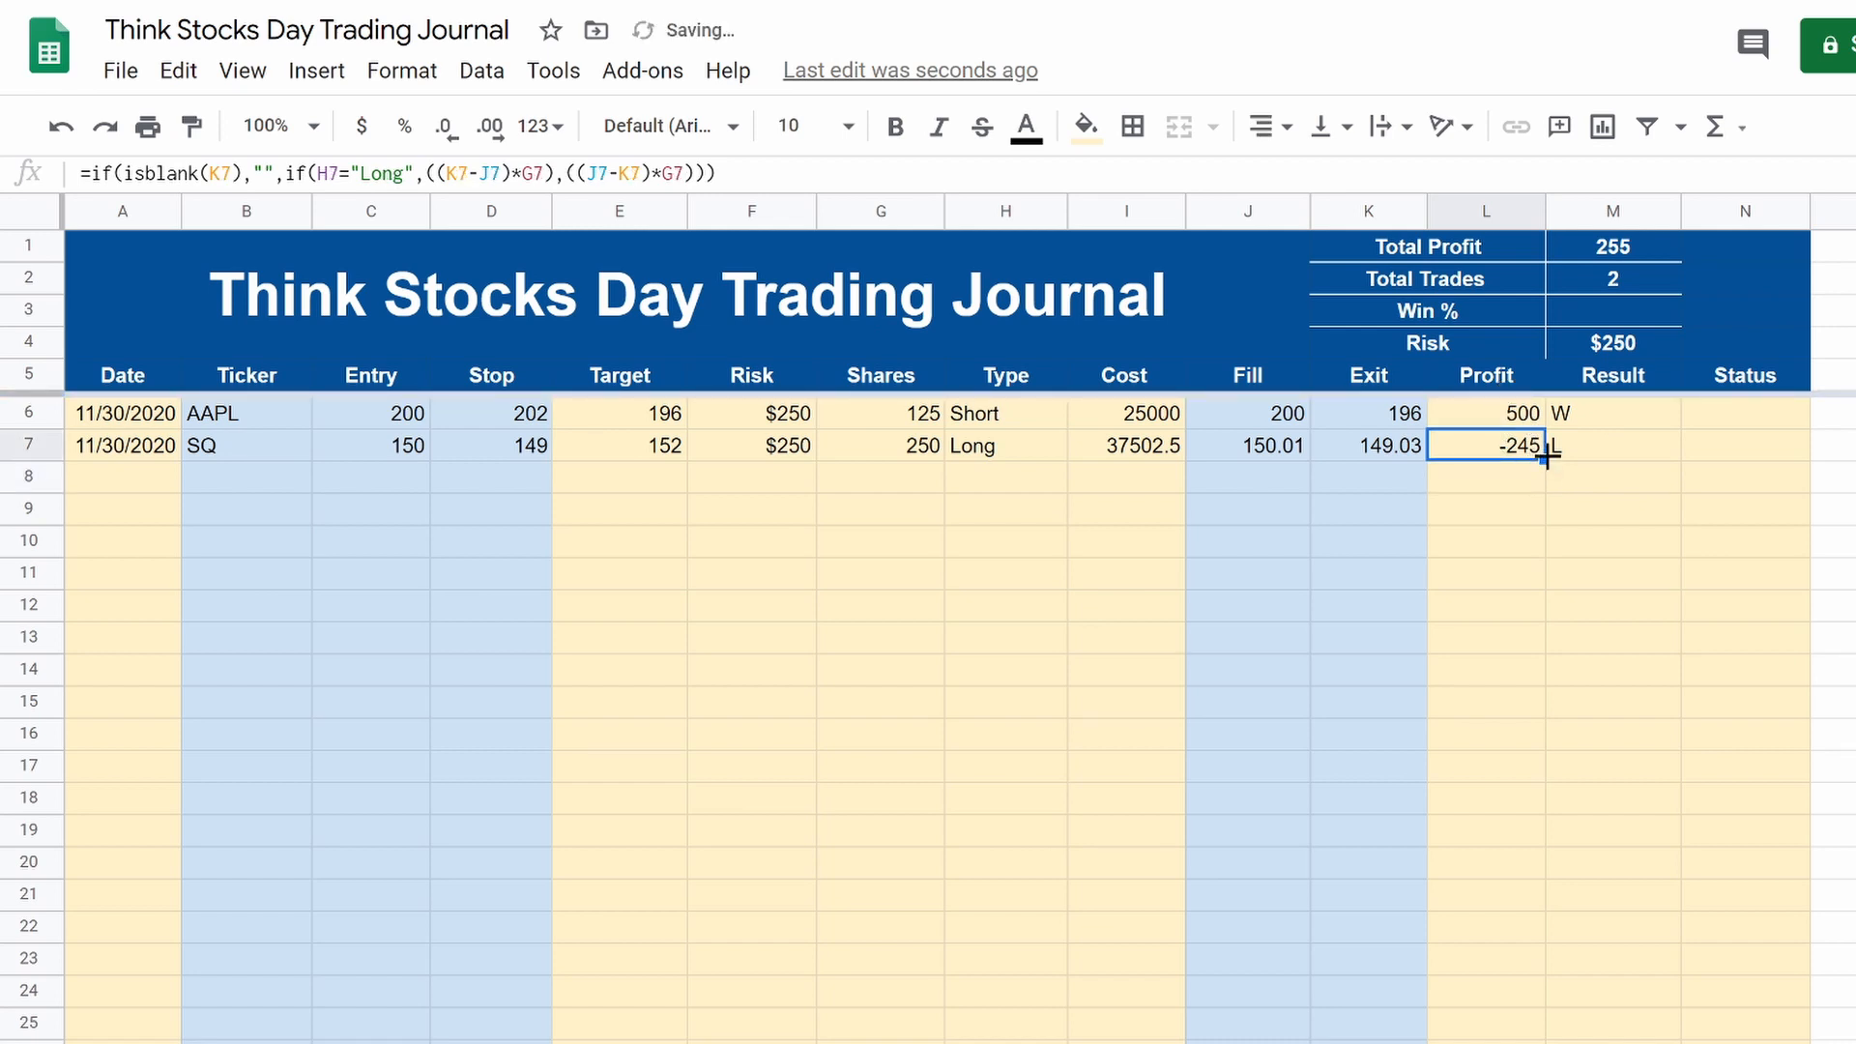
pyautogui.moveTo(1543, 460); pyautogui.dragTo(1566, 623)
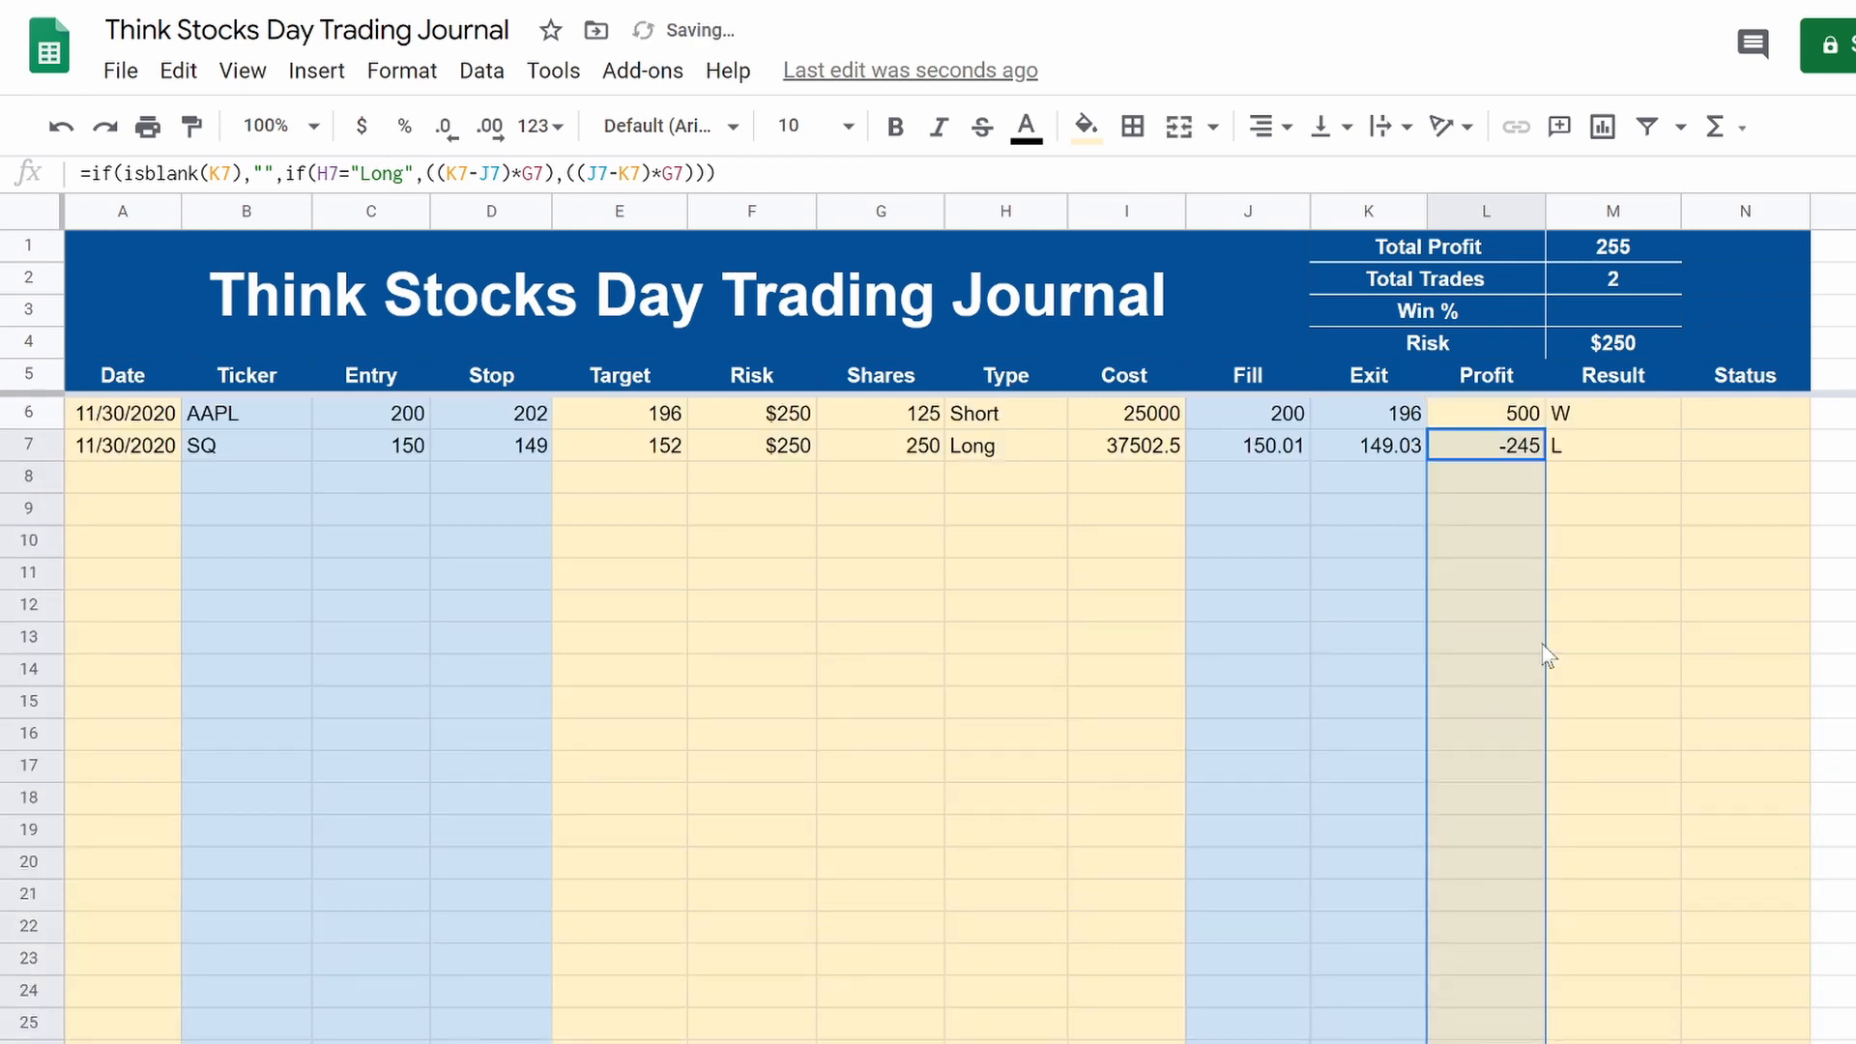
pyautogui.click(1537, 611)
pyautogui.click(1584, 447)
pyautogui.click(1605, 520)
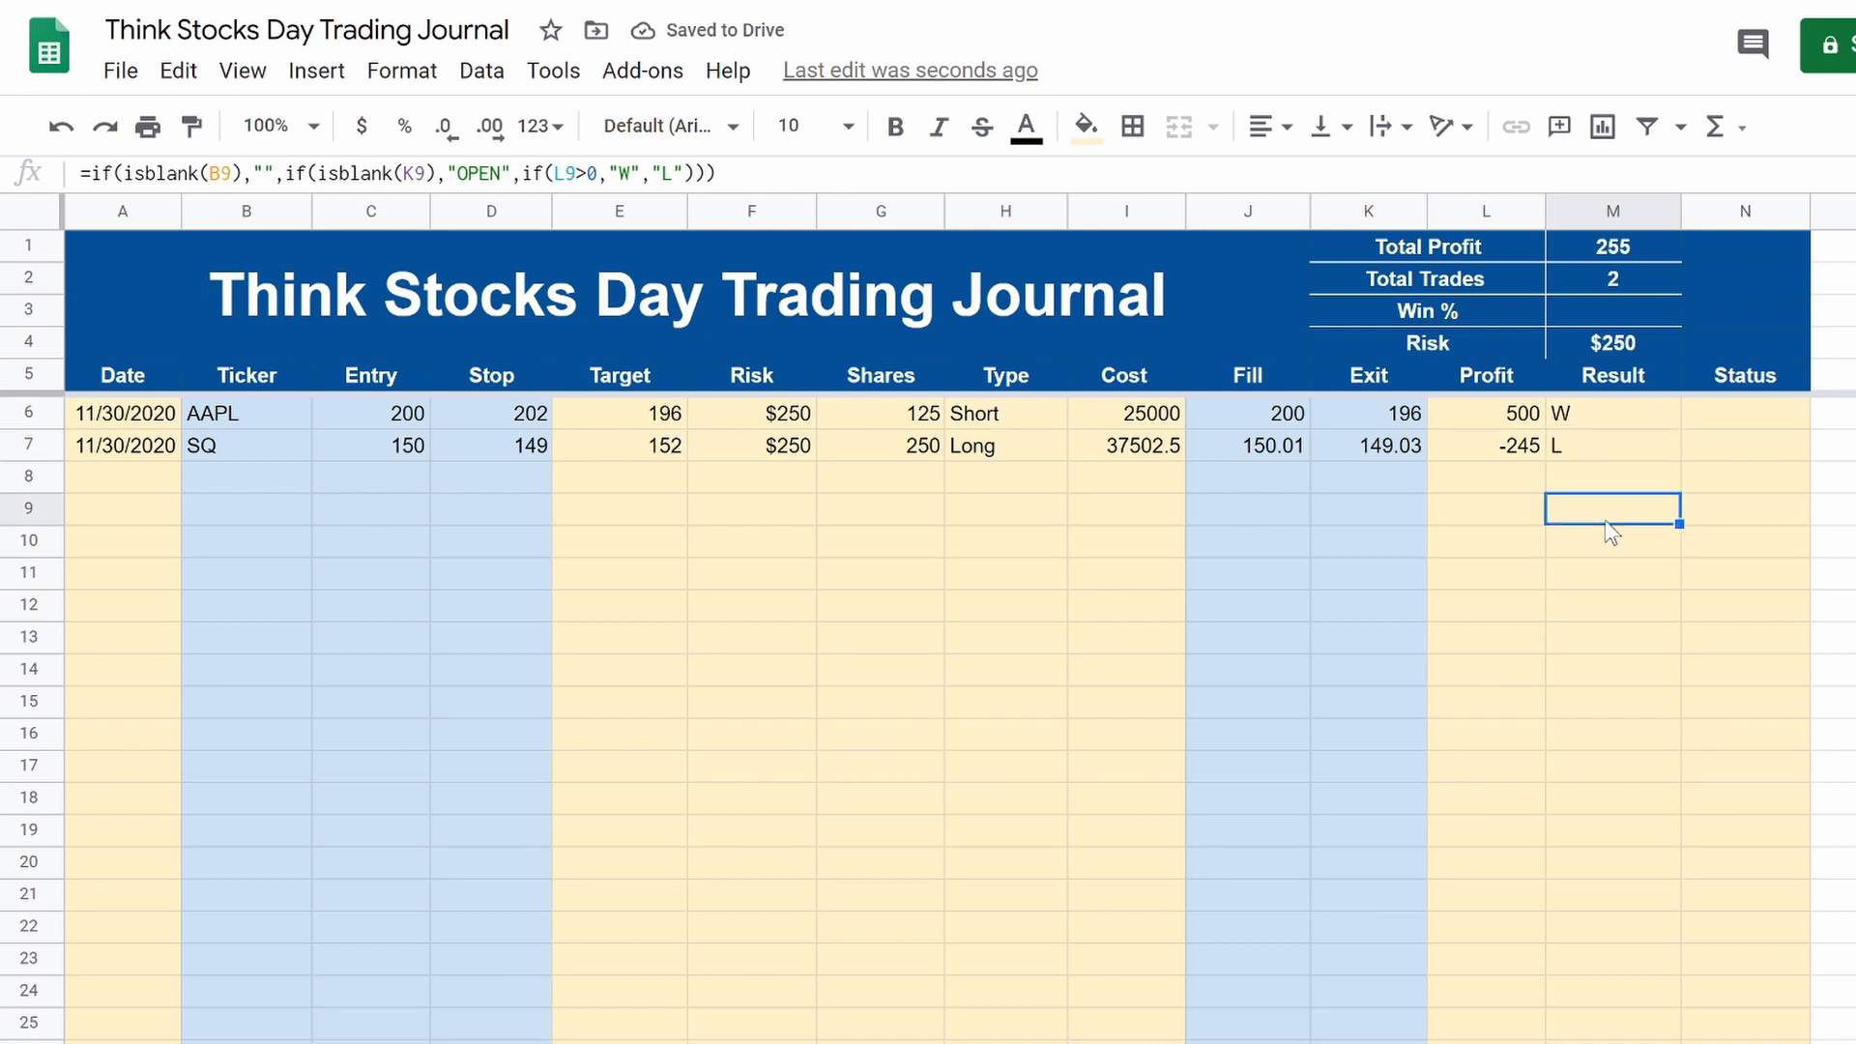
pyautogui.click(1657, 669)
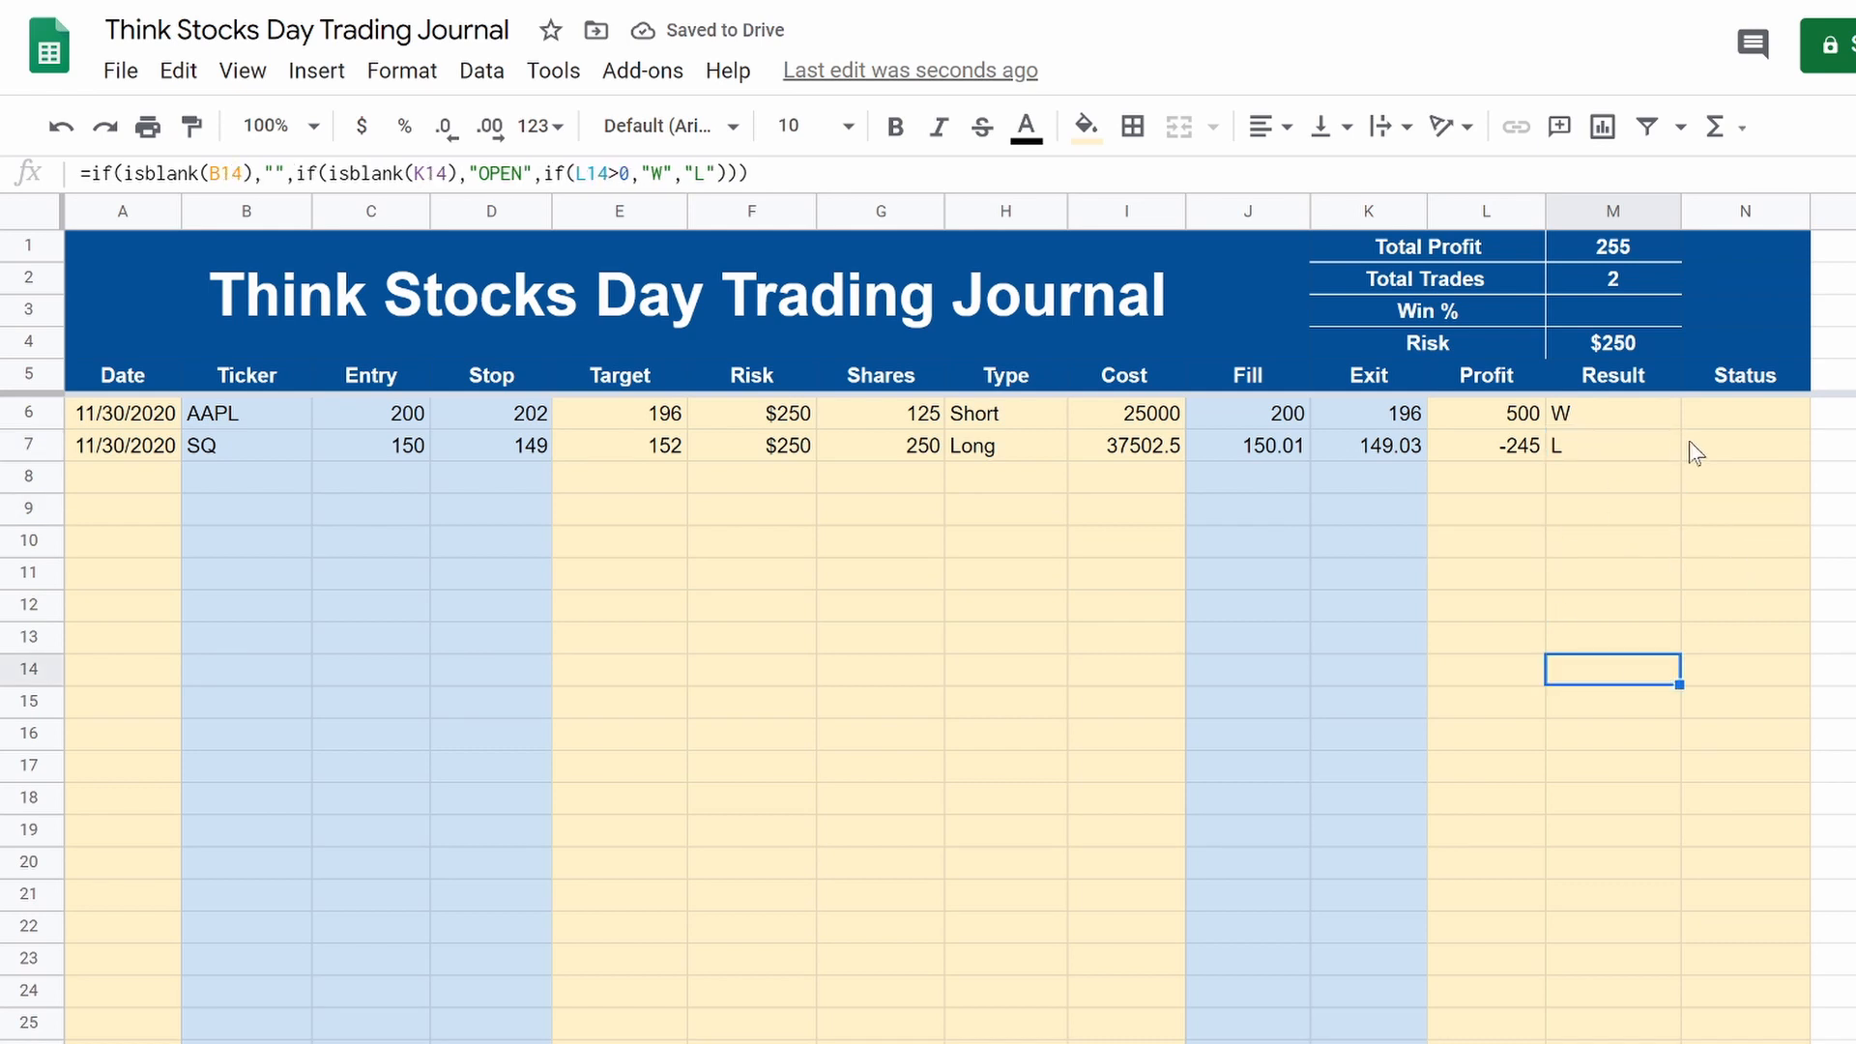
pyautogui.click(1713, 416)
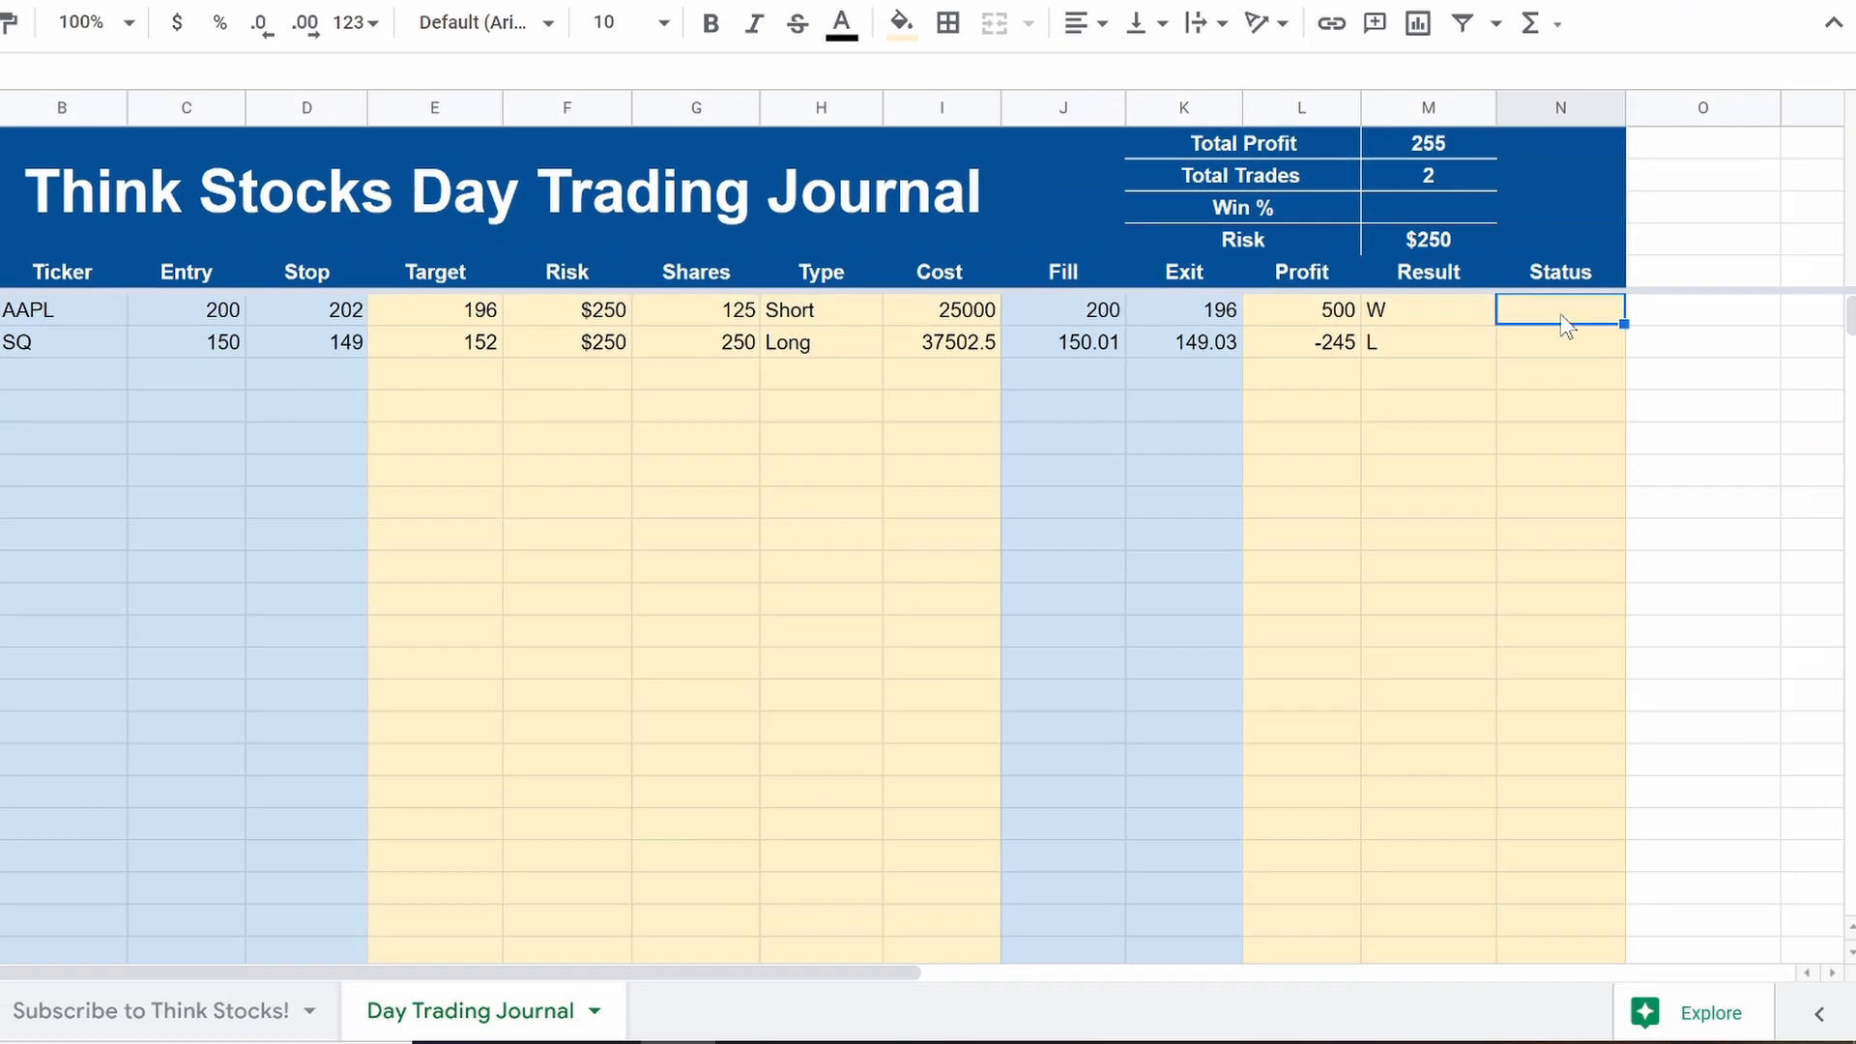
pyautogui.rightClick(1564, 324)
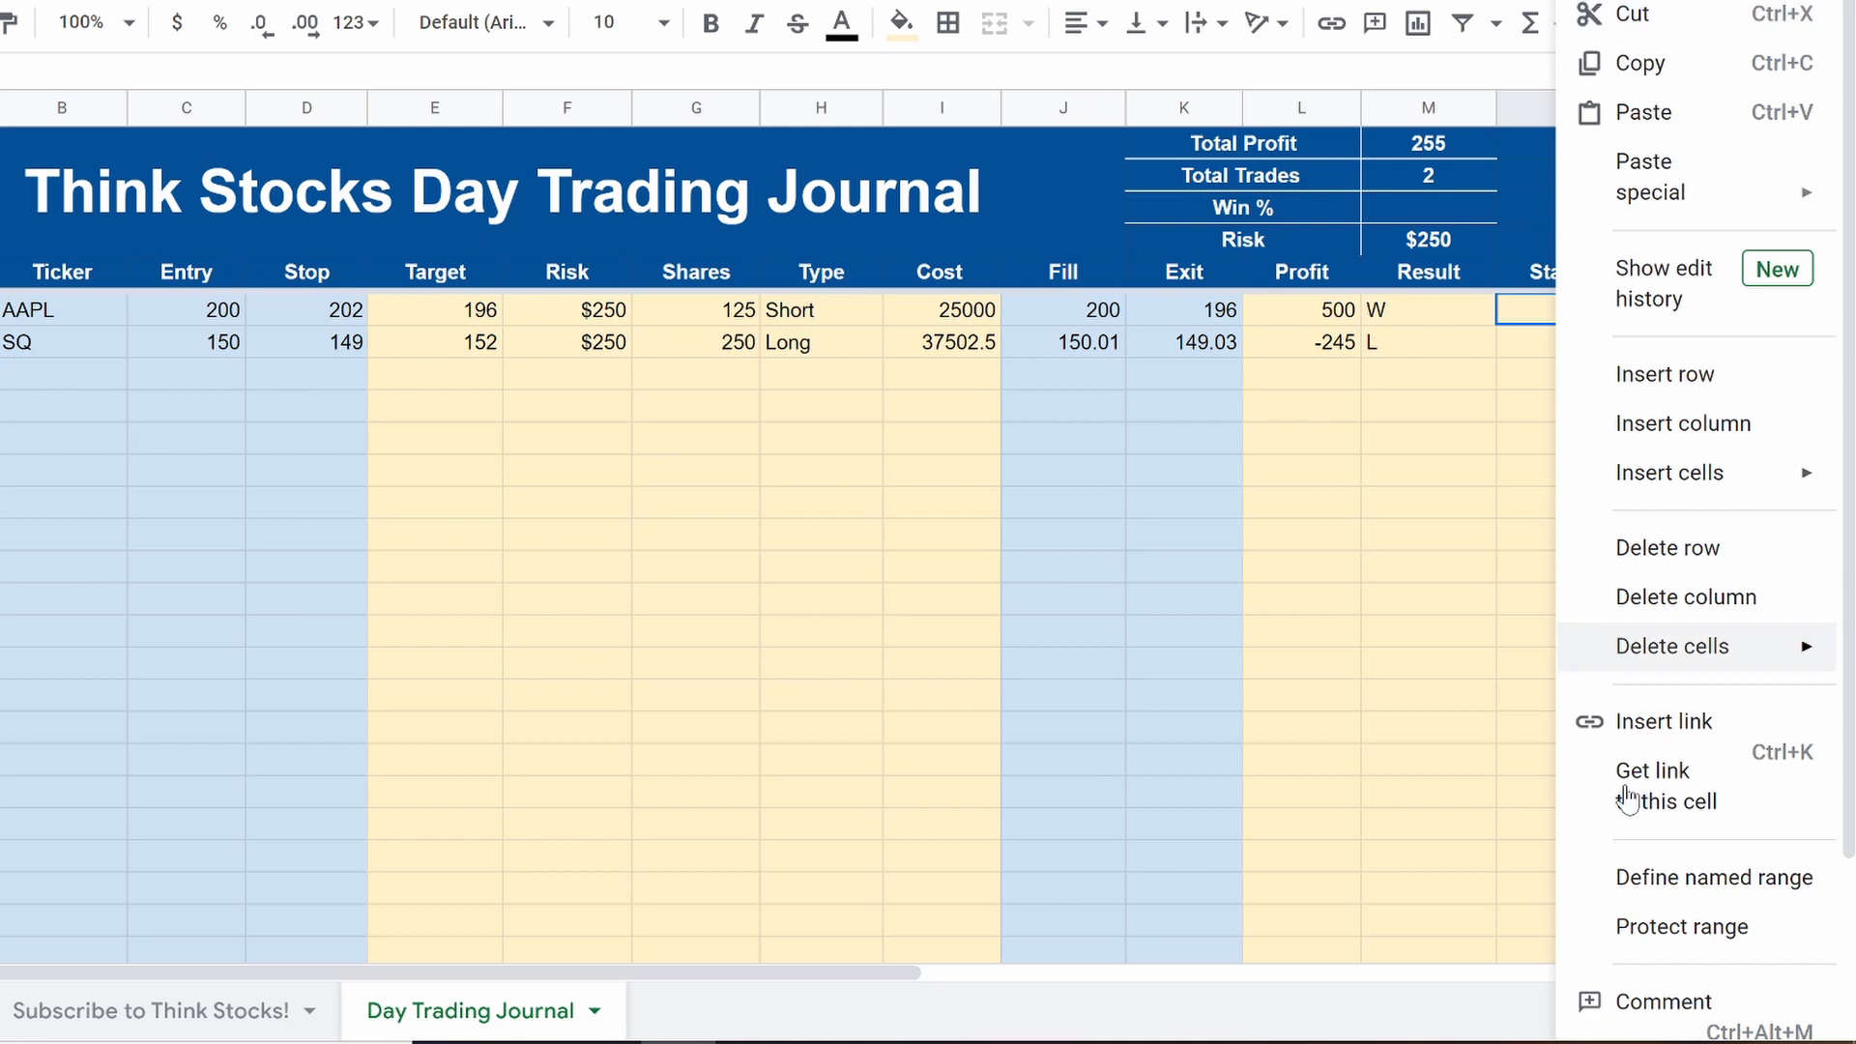
pyautogui.scroll(-2, 1655, 807)
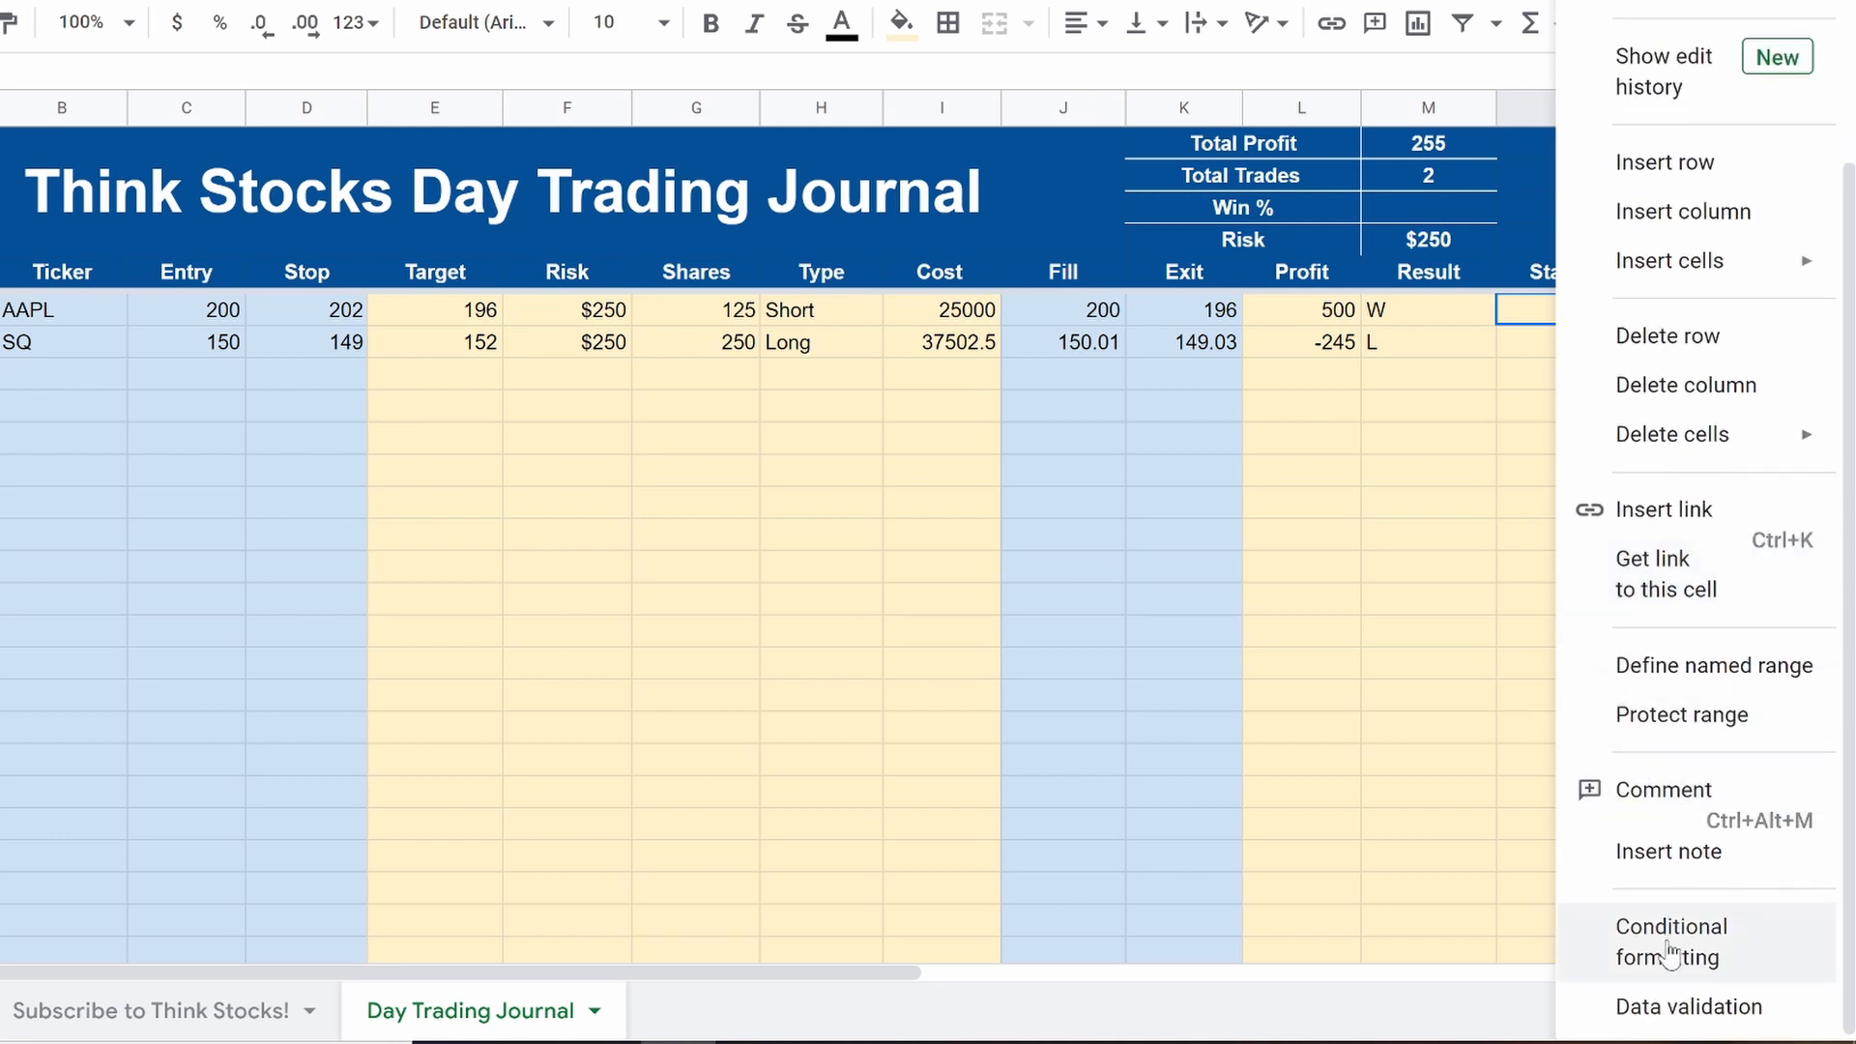
pyautogui.click(1680, 1007)
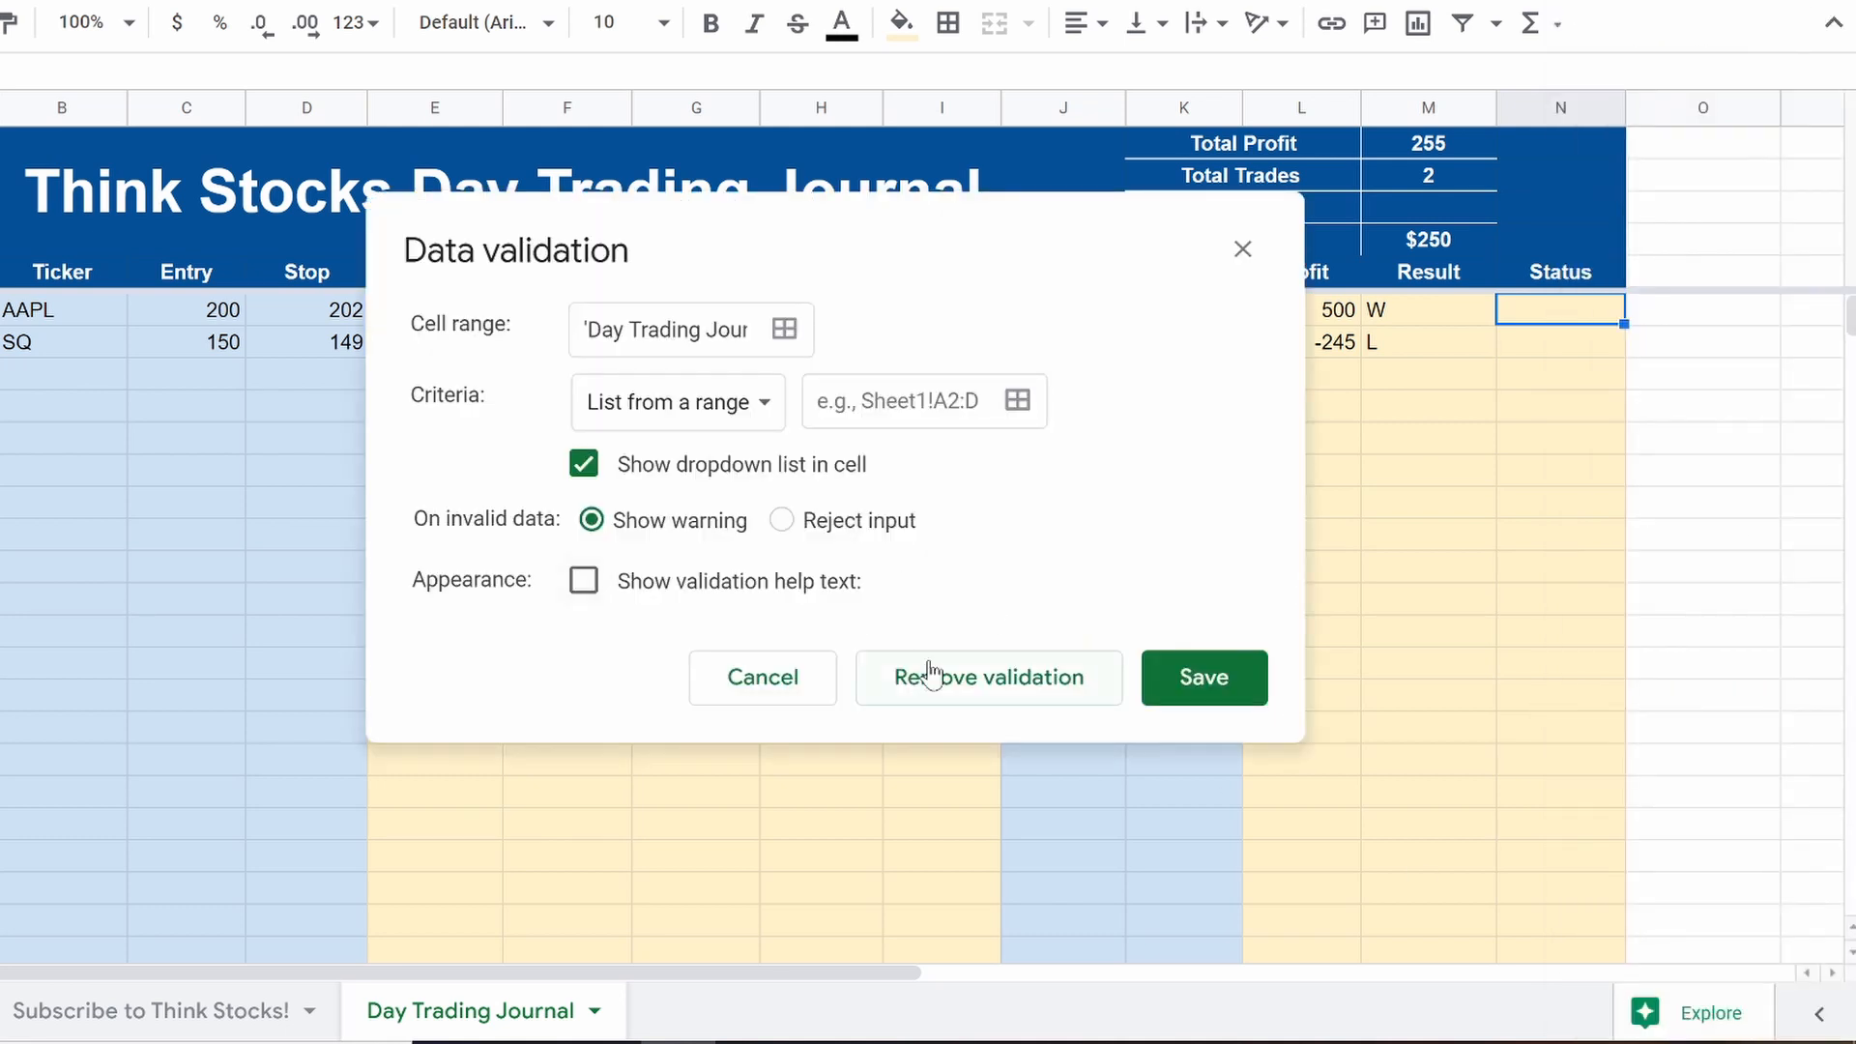
pyautogui.click(1242, 253)
# Step: Start a data validation rule for the AAPL trade's Status cell N6 with the criteria set to List of items
pyautogui.rightClick(1537, 324)
pyautogui.scroll(-2, 1624, 773)
pyautogui.scroll(-1, 1630, 820)
pyautogui.click(1650, 1006)
pyautogui.click(753, 425)
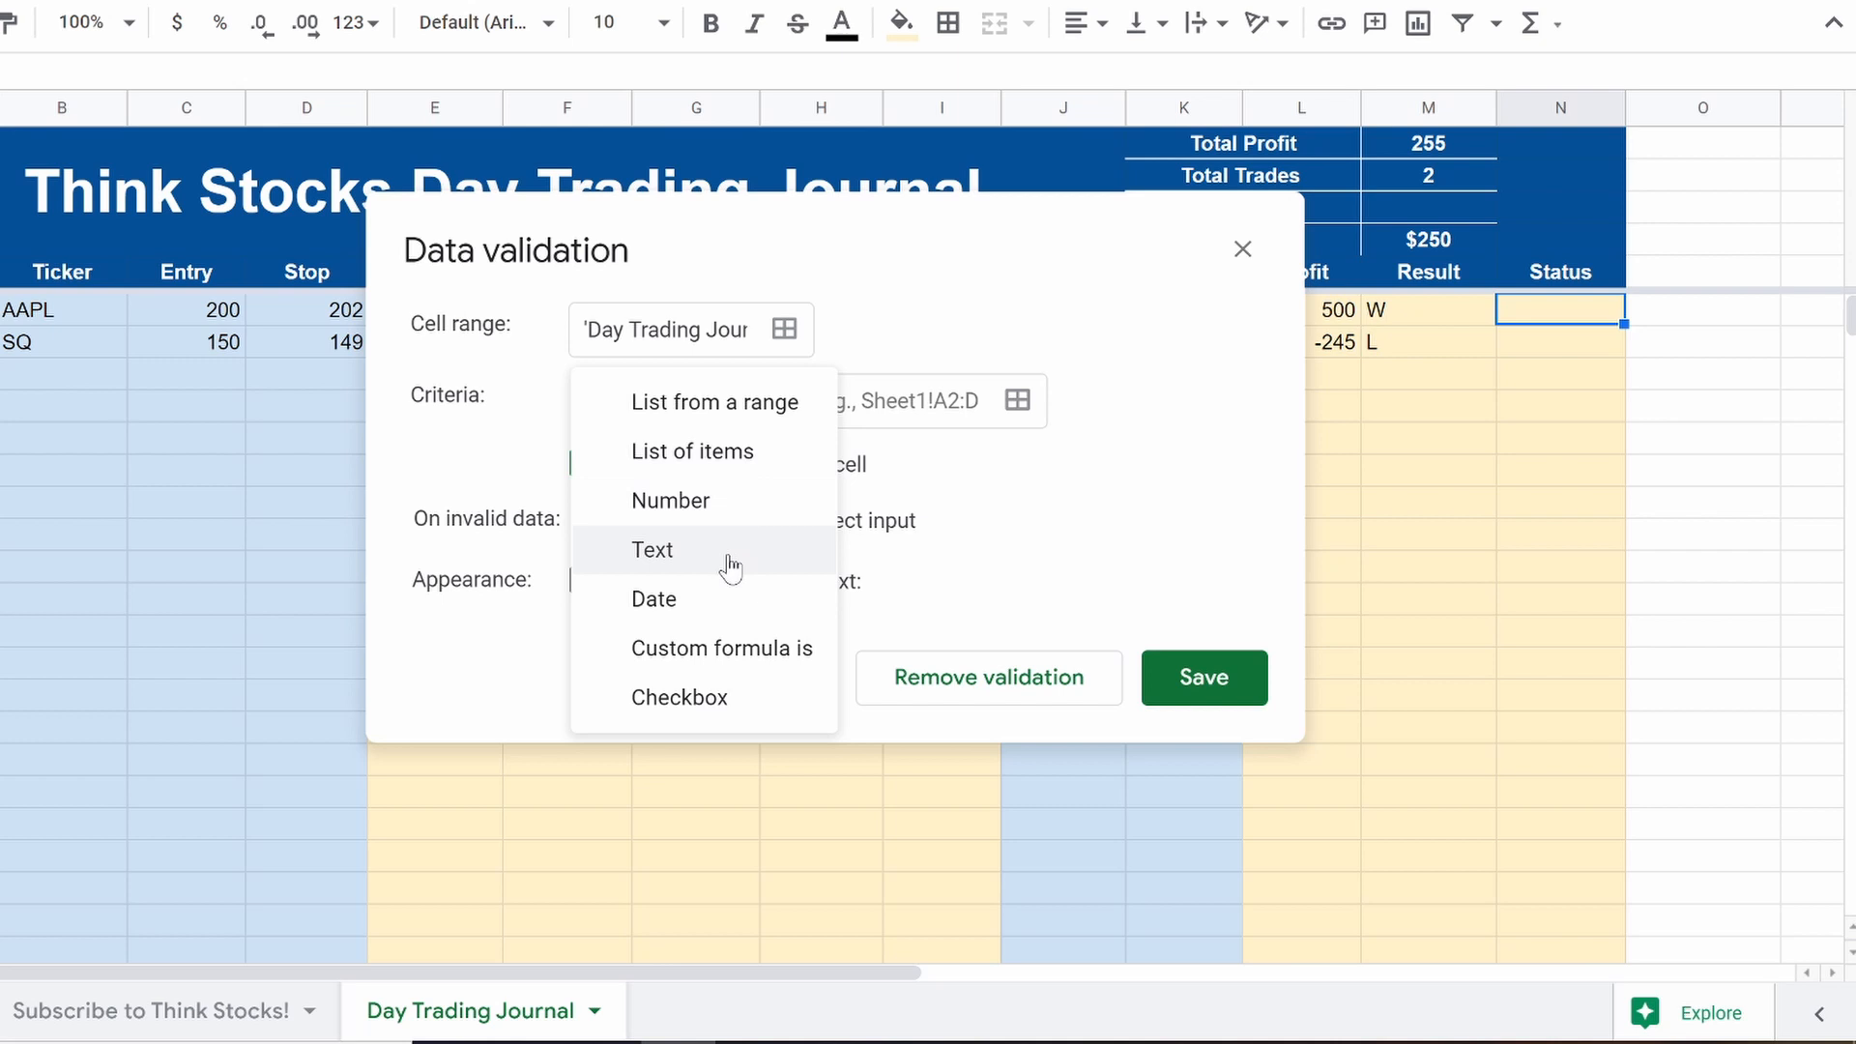
pyautogui.click(725, 452)
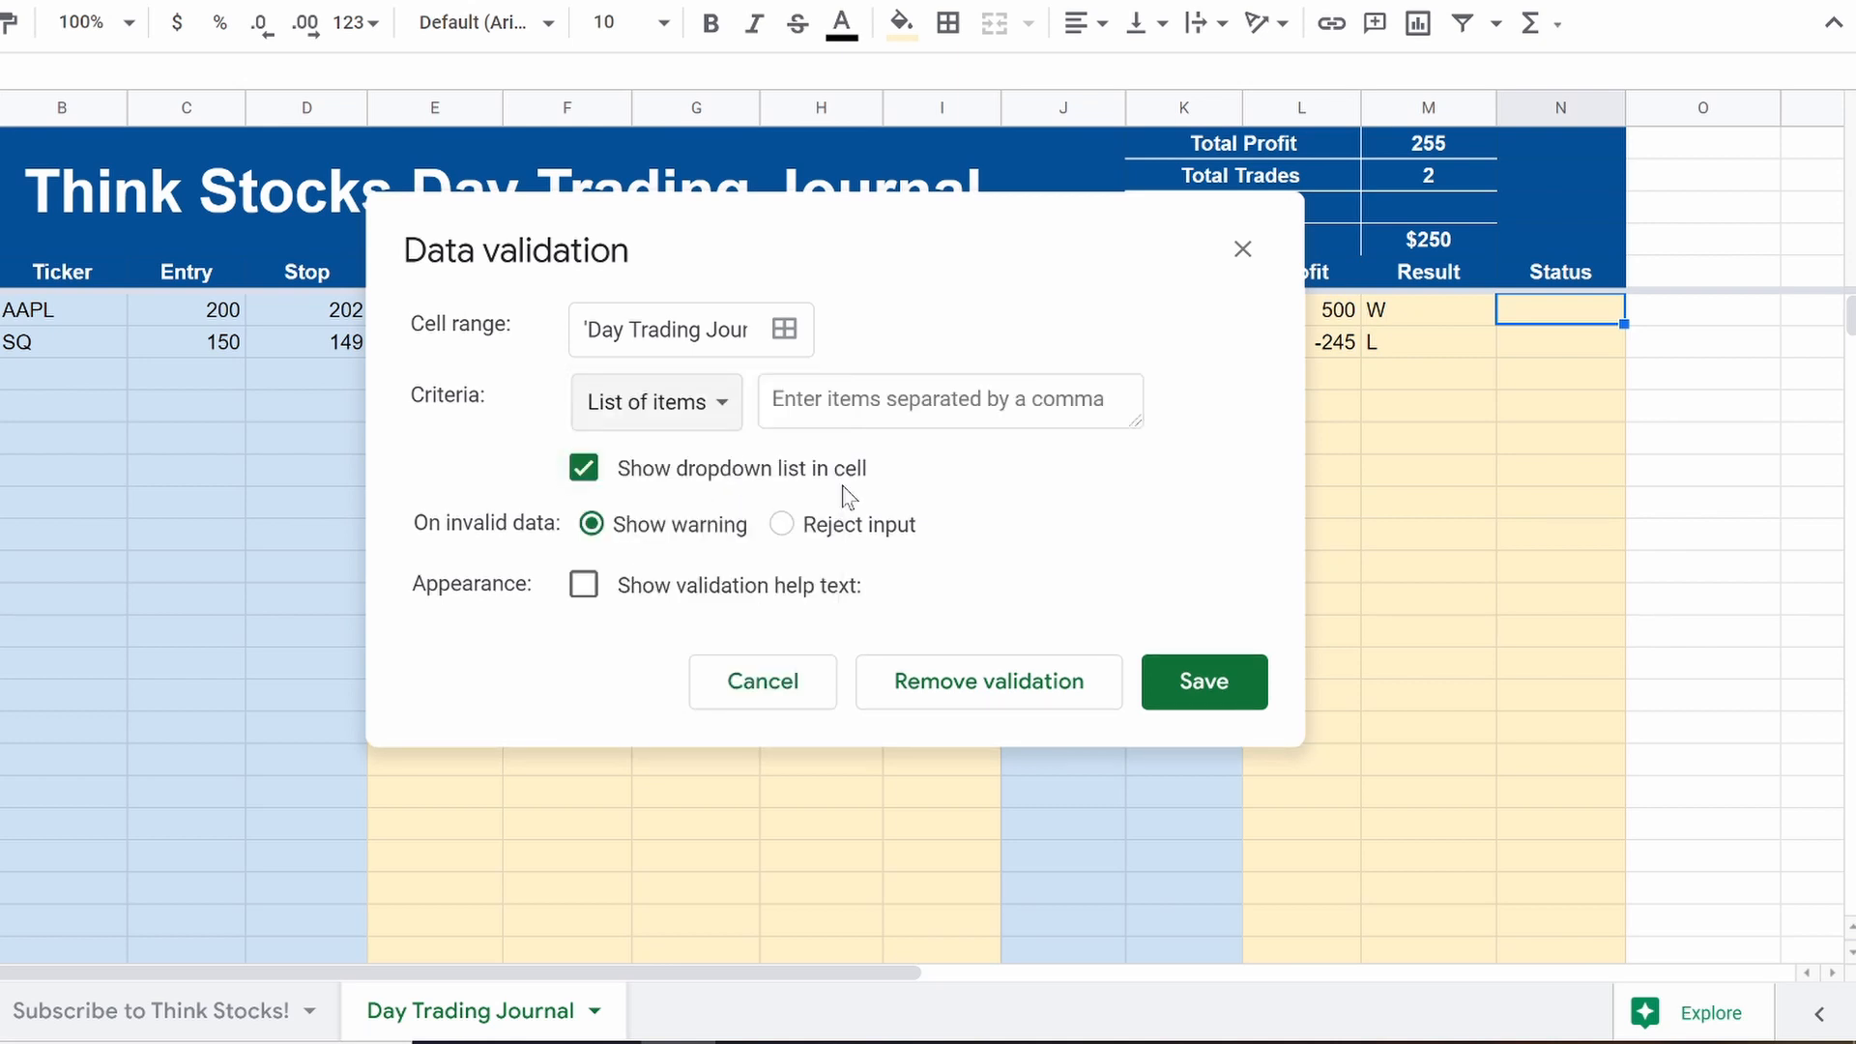
pyautogui.click(908, 400)
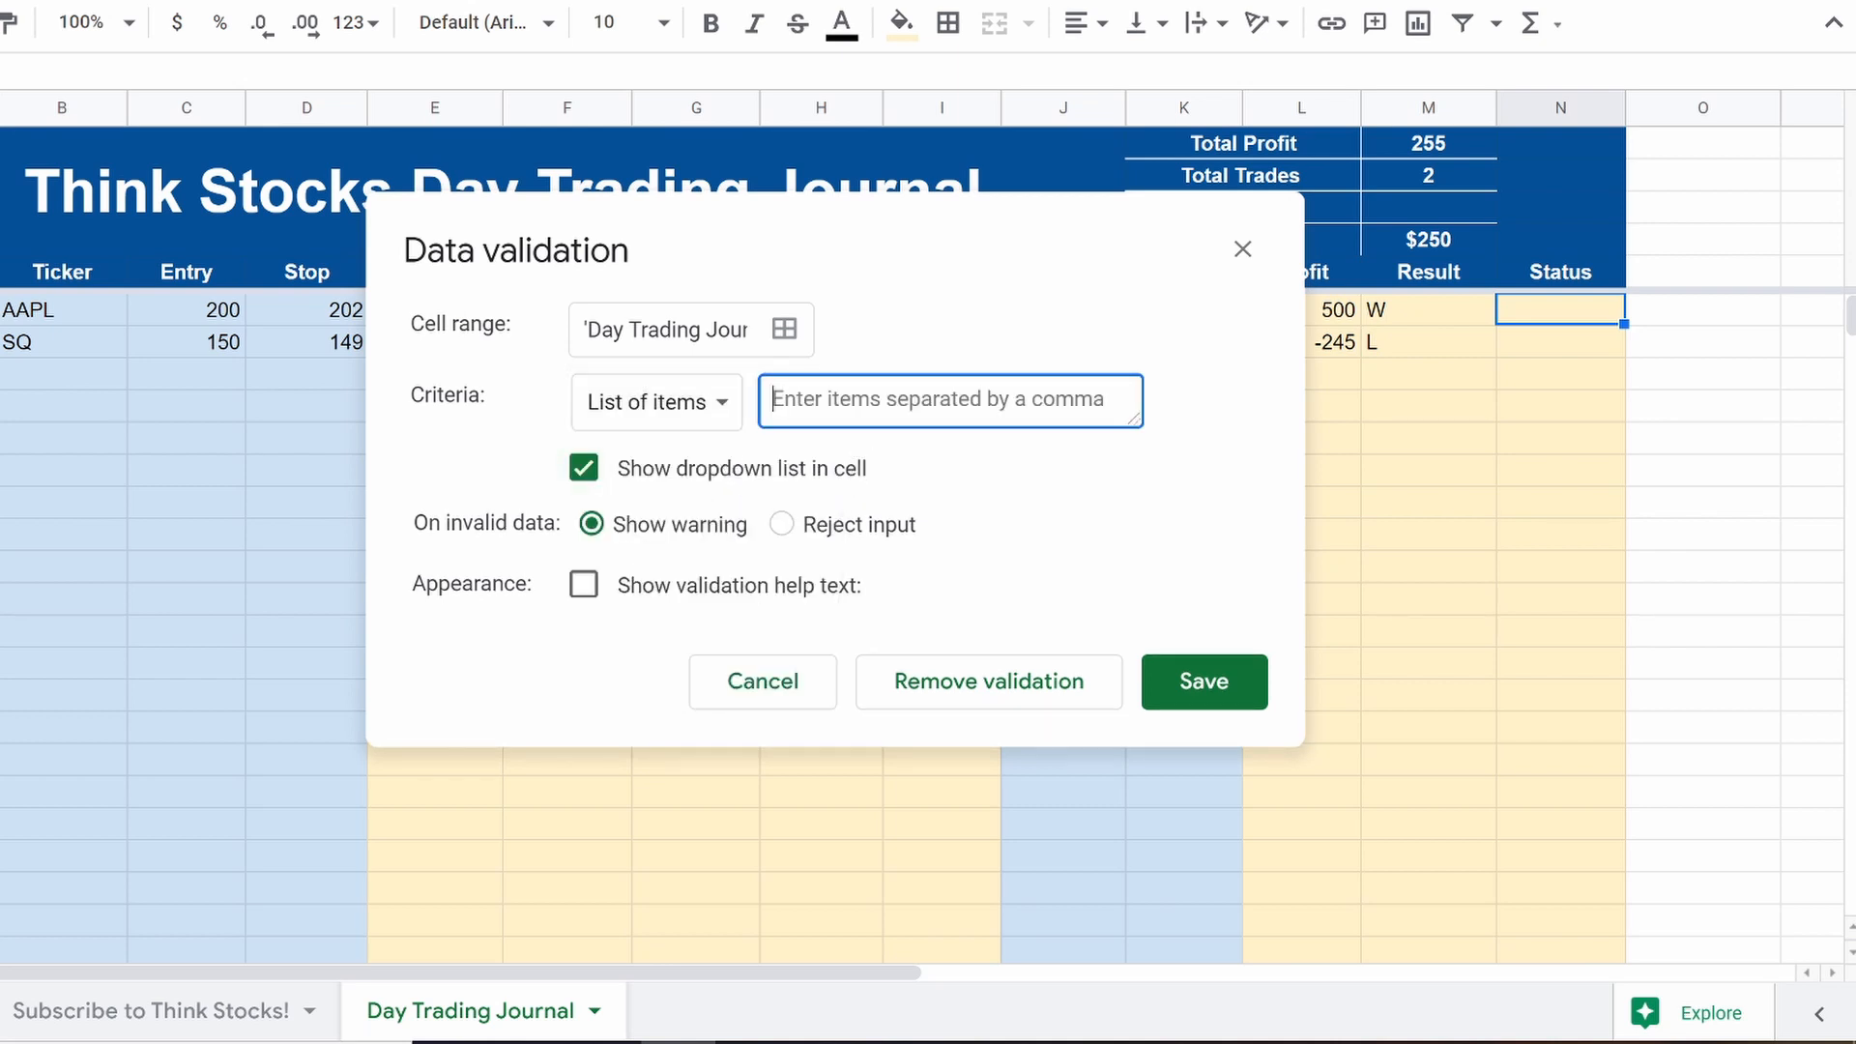
# Step: Enter the items "Target Hit, Stopped Out, Timed Out, Manual Exit" for the Status list and save the validation rule
pyautogui.write('Target Hit,')
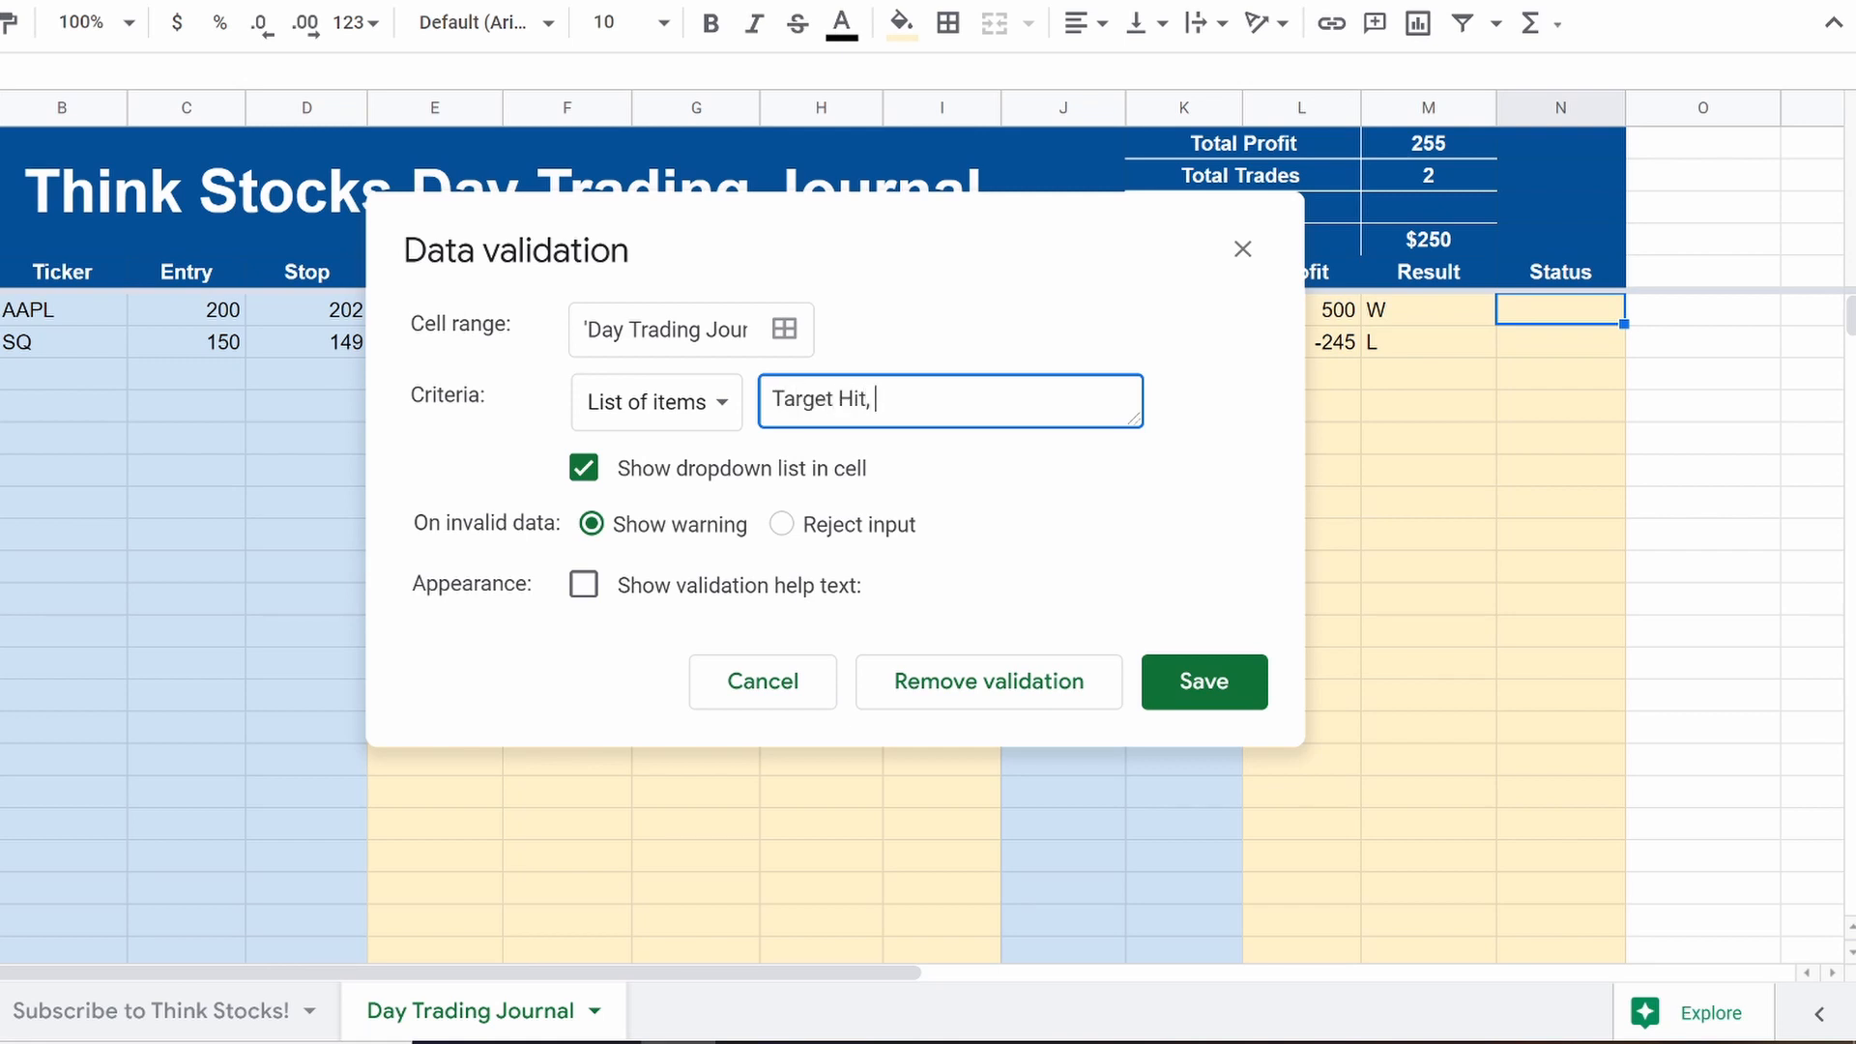
pyautogui.write(' Stopper')
pyautogui.write(' Out, Time')
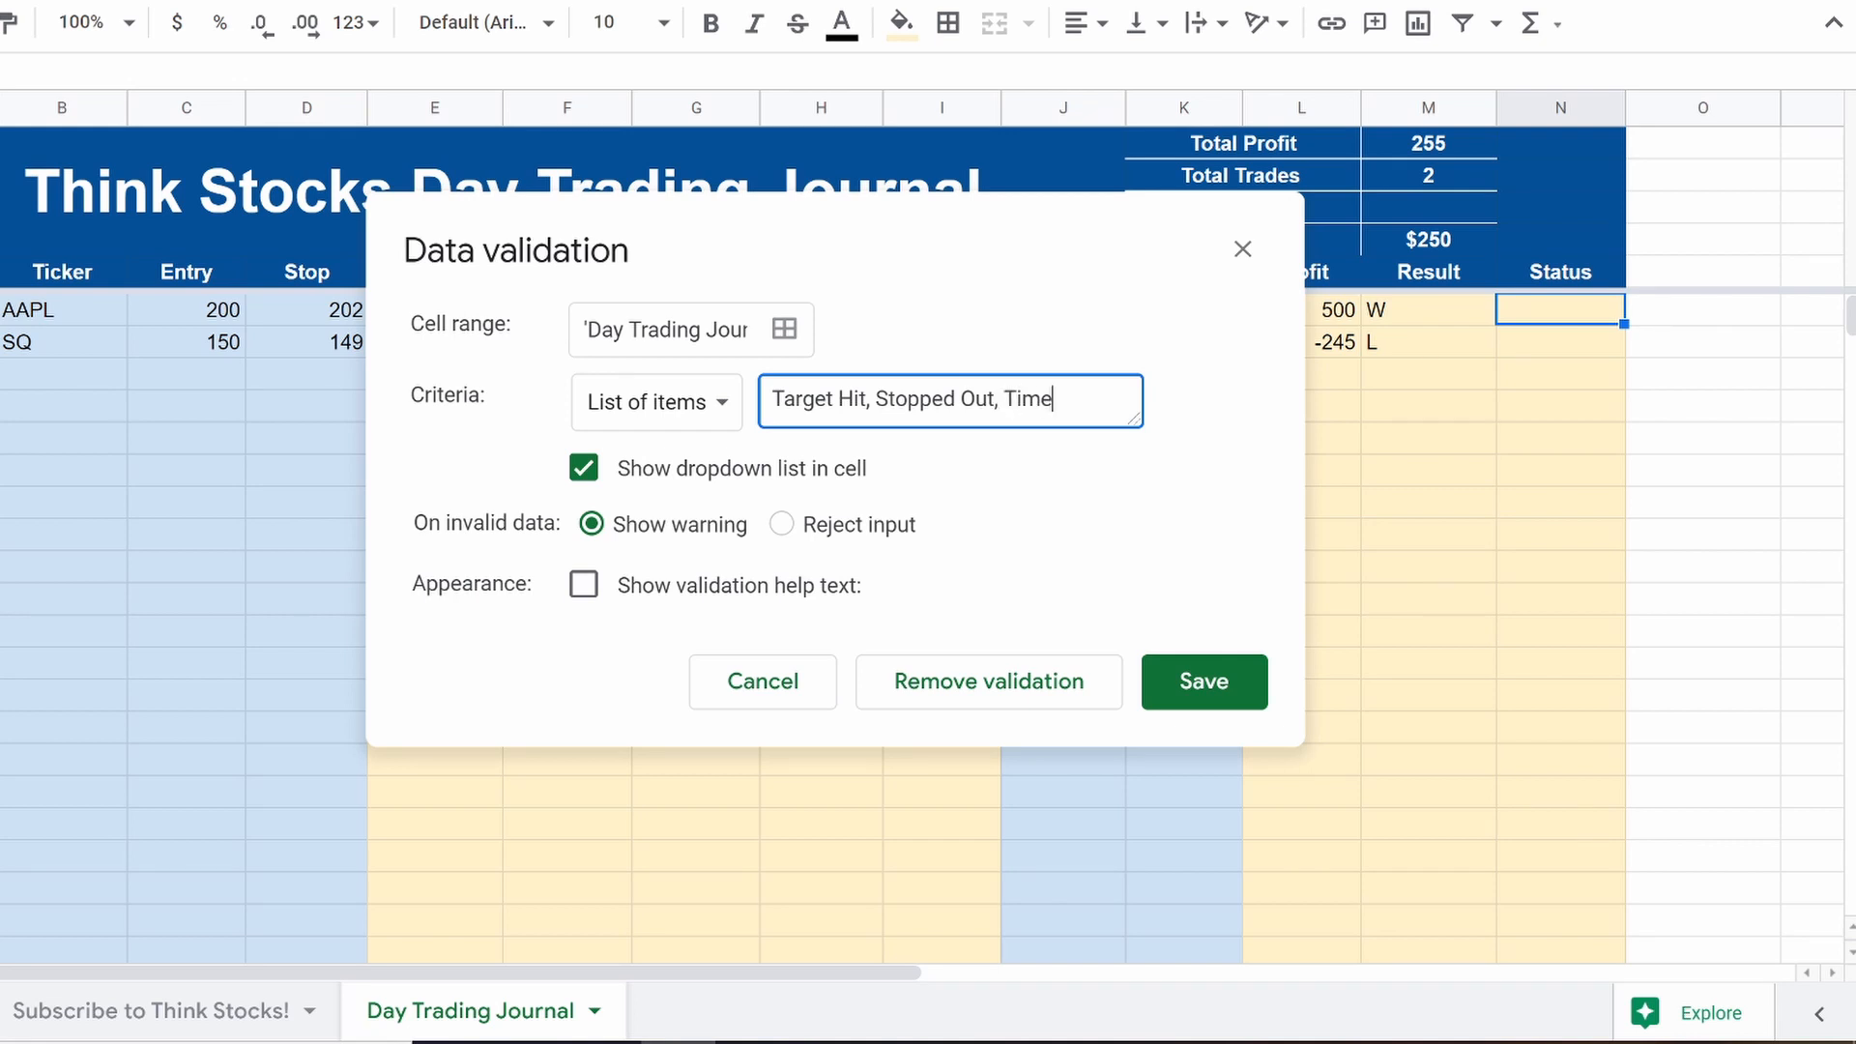
pyautogui.write('d Out')
pyautogui.write(', Manual Exit')
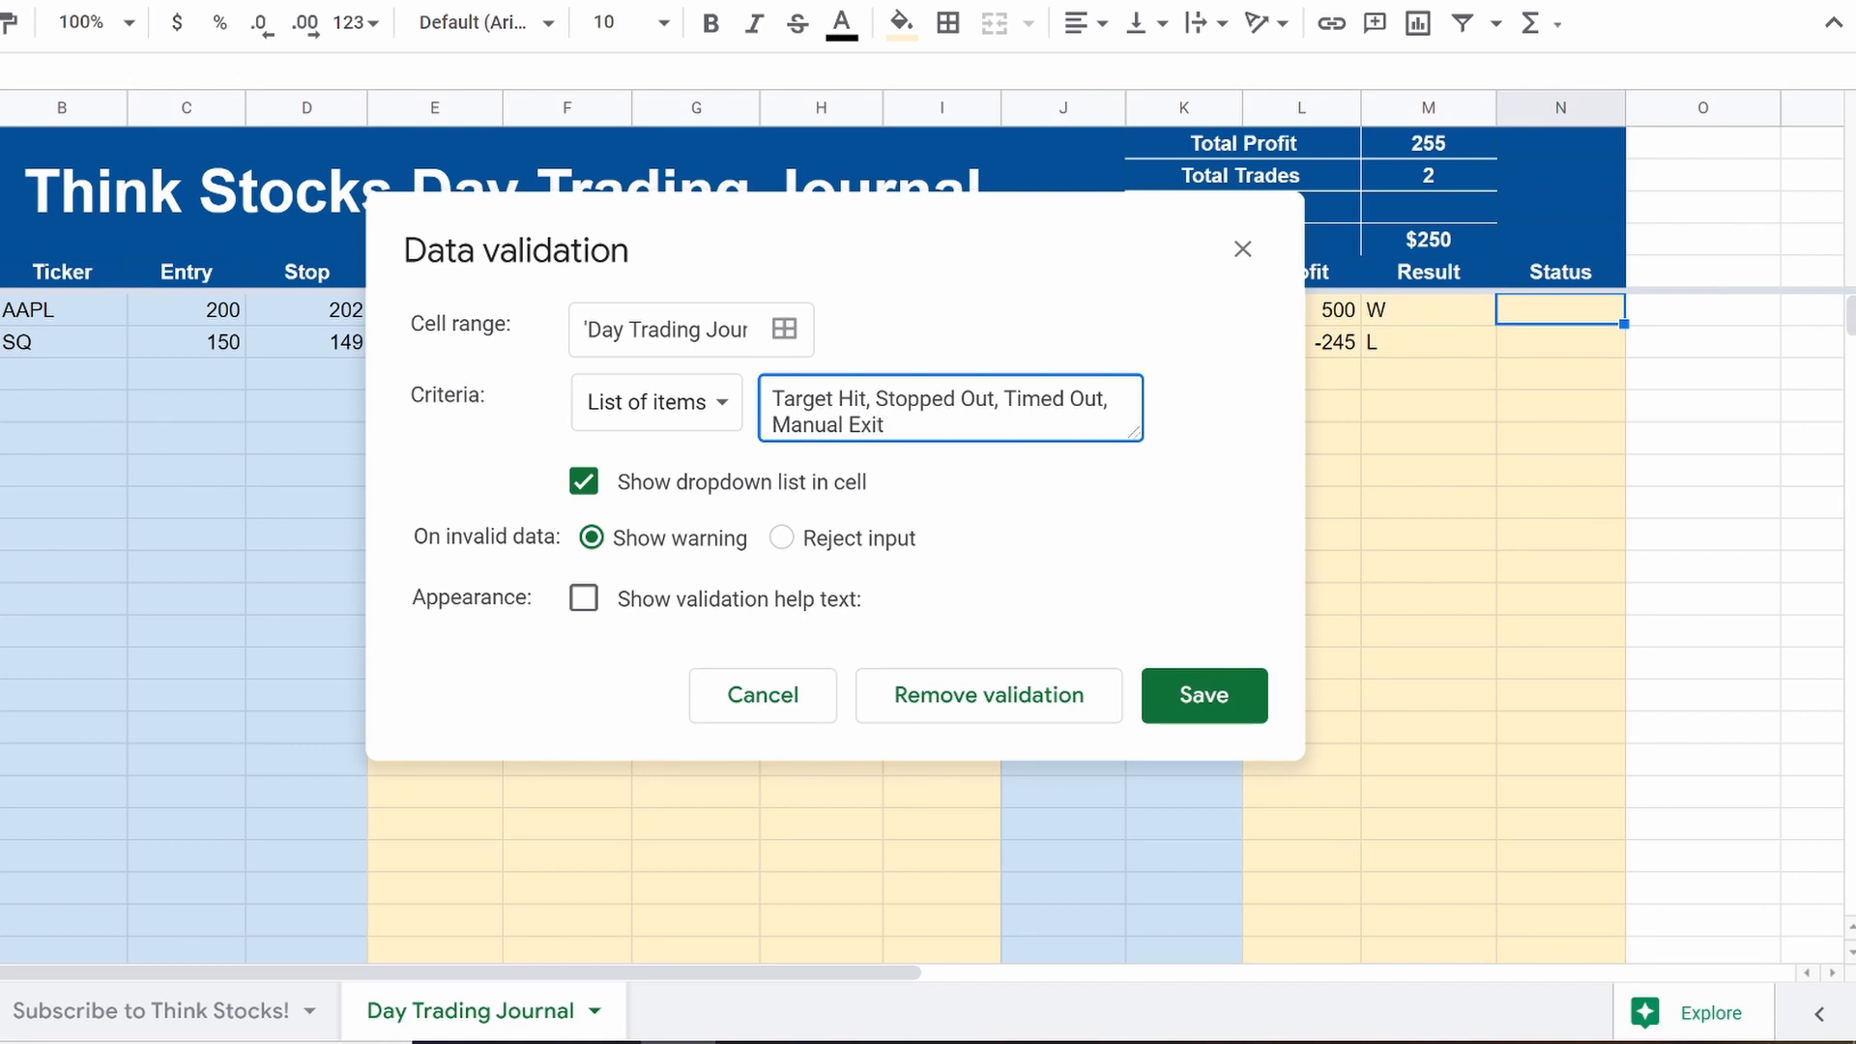
pyautogui.click(1193, 704)
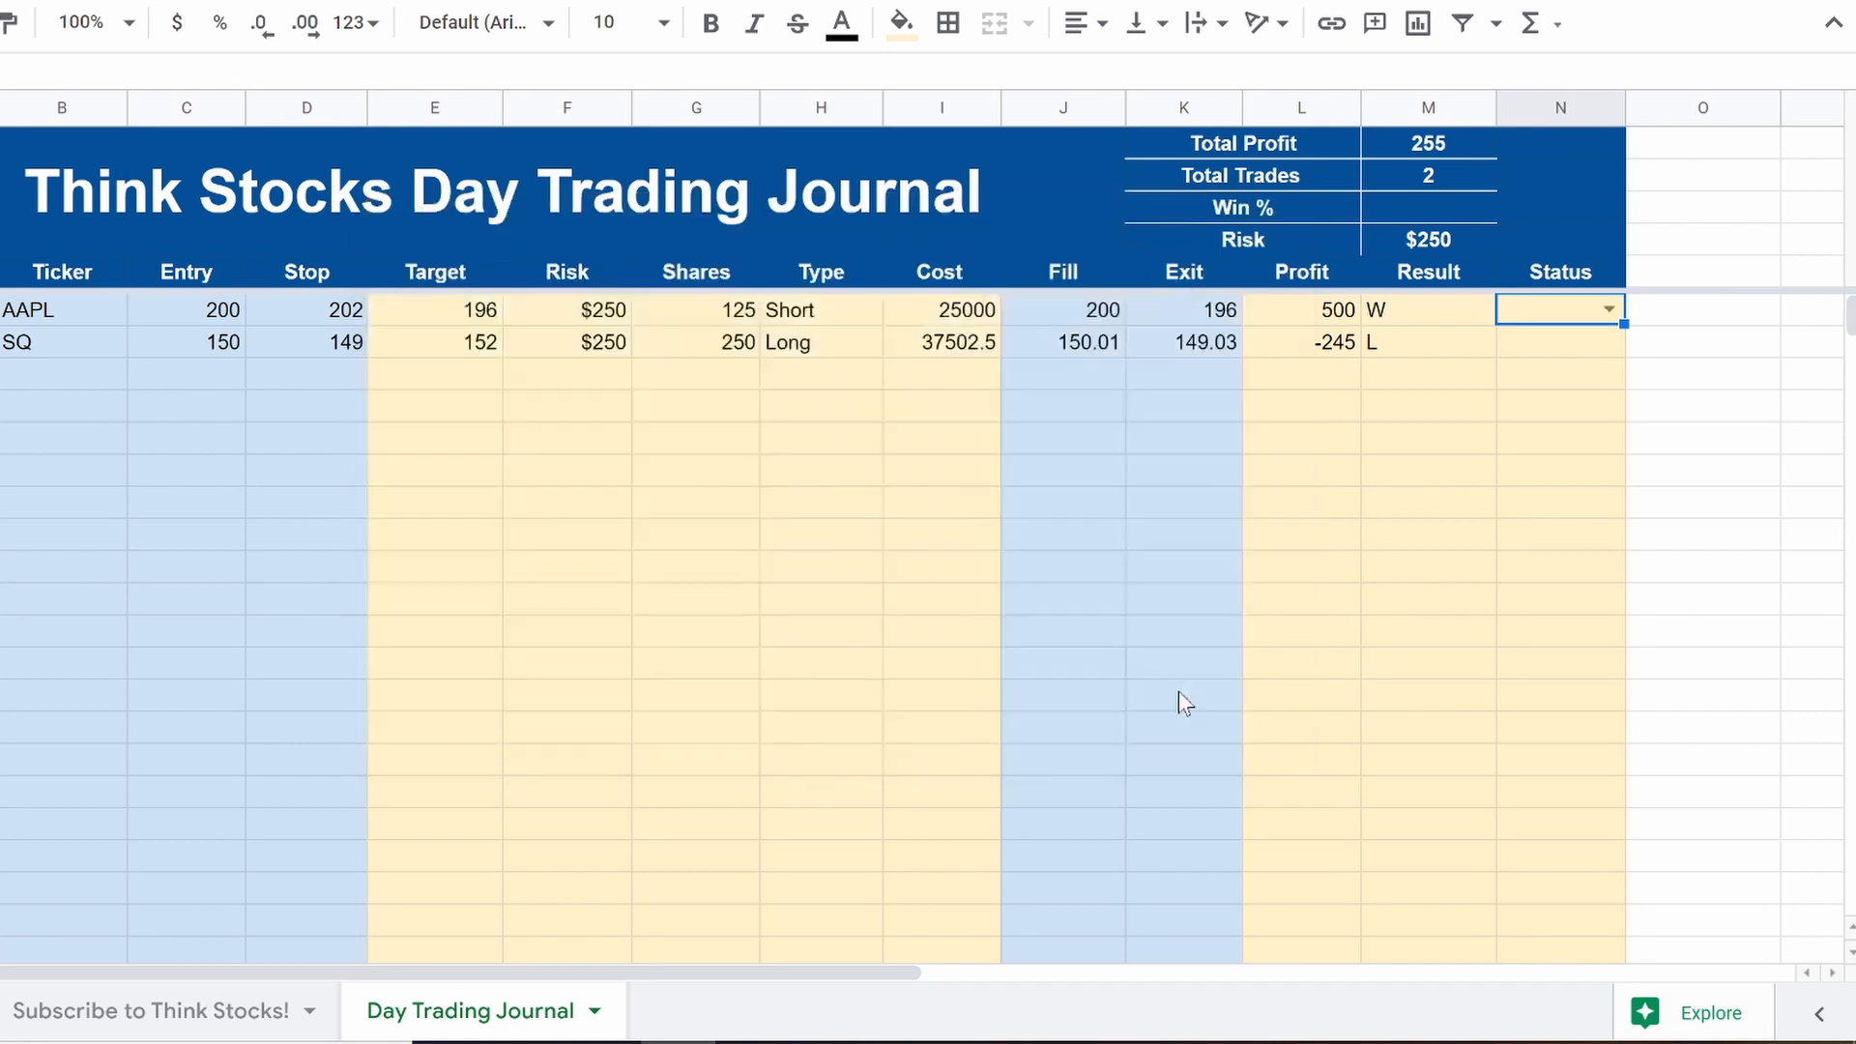
# Step: Check the Status options in N6 and fill its dropdown down to the last shaded row of the Status column
pyautogui.click(1609, 311)
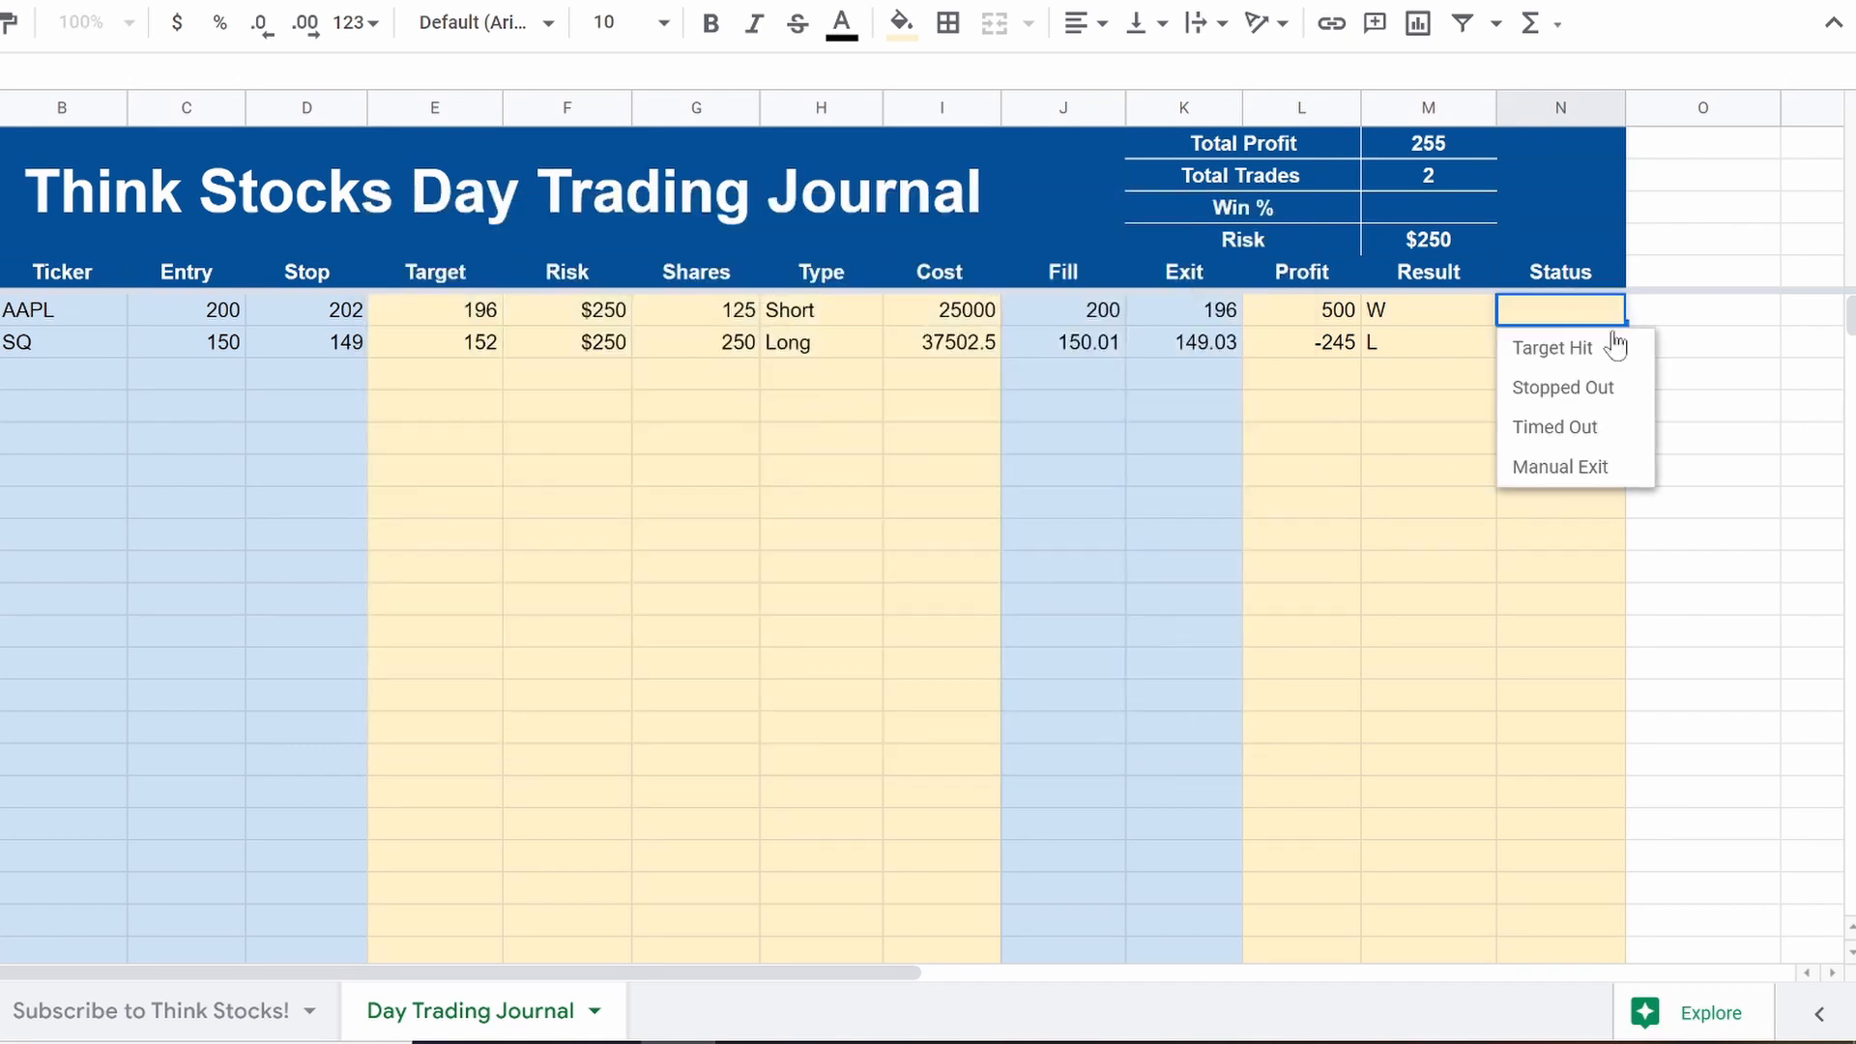
pyautogui.click(1729, 440)
pyautogui.click(1591, 317)
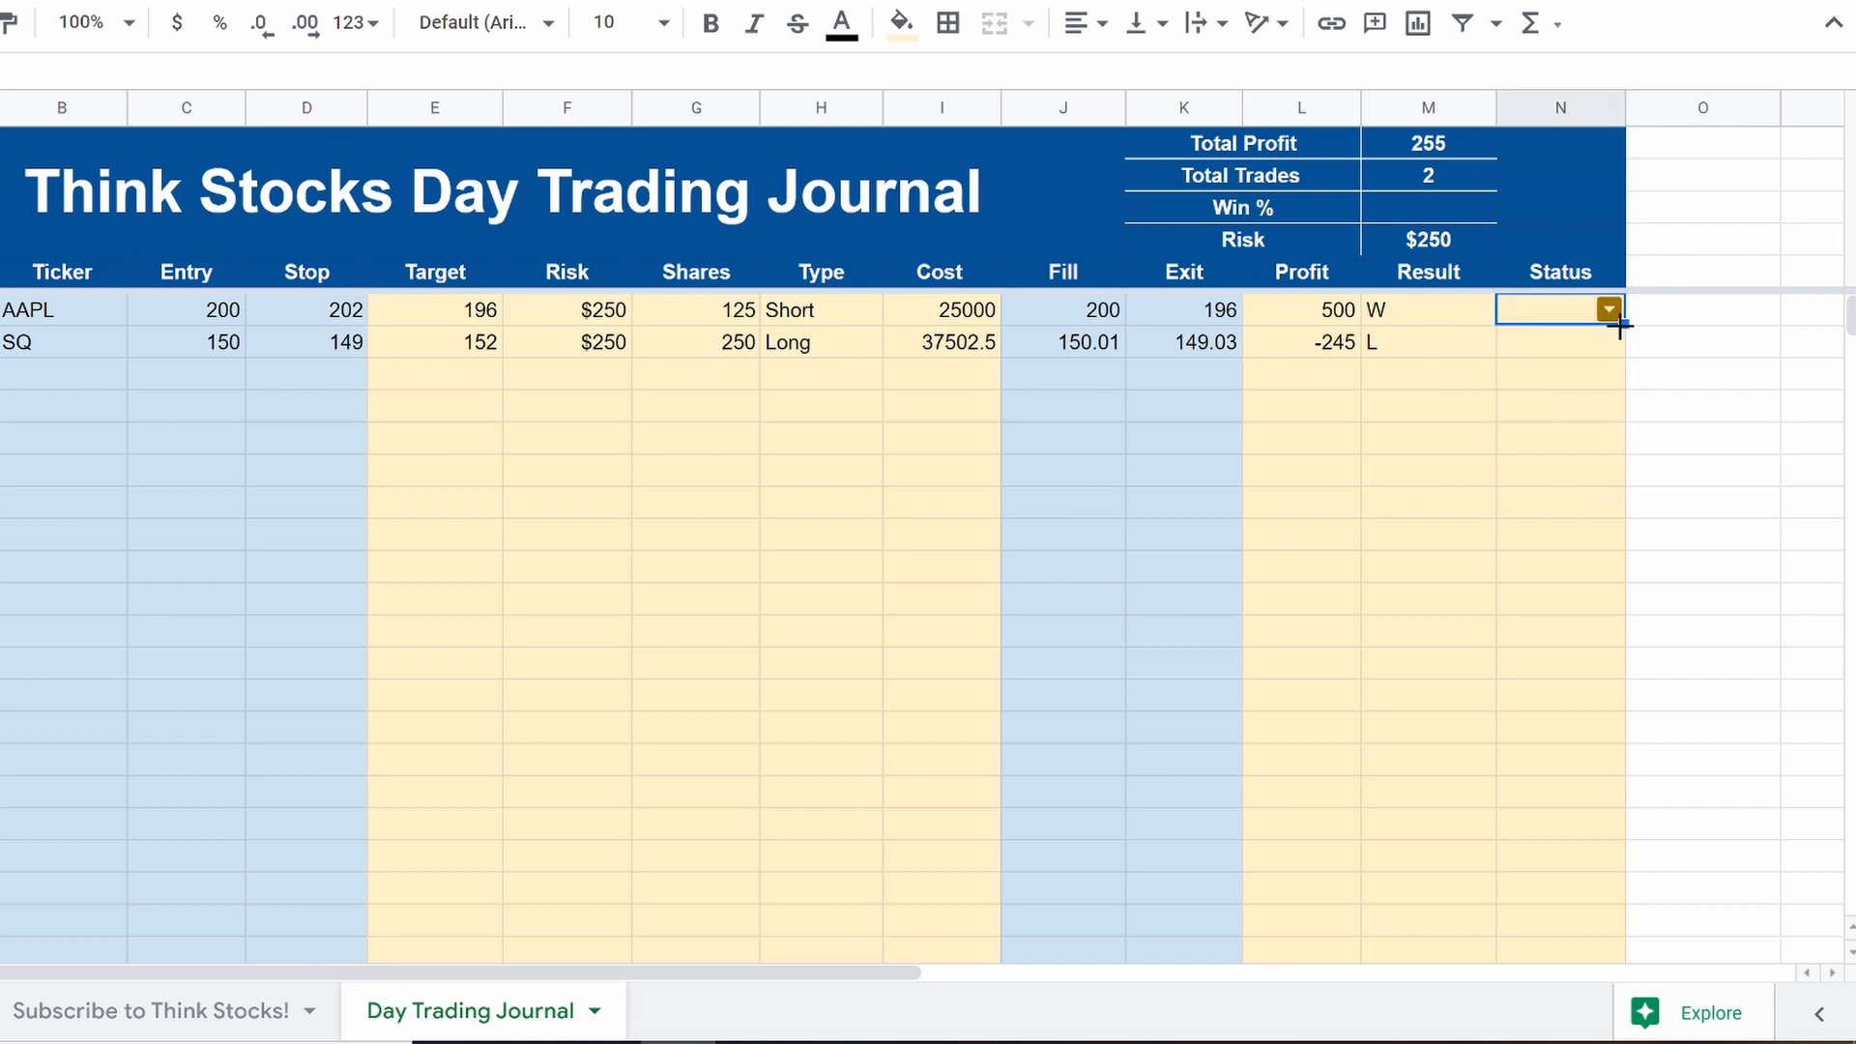
pyautogui.moveTo(1624, 325); pyautogui.dragTo(1576, 425)
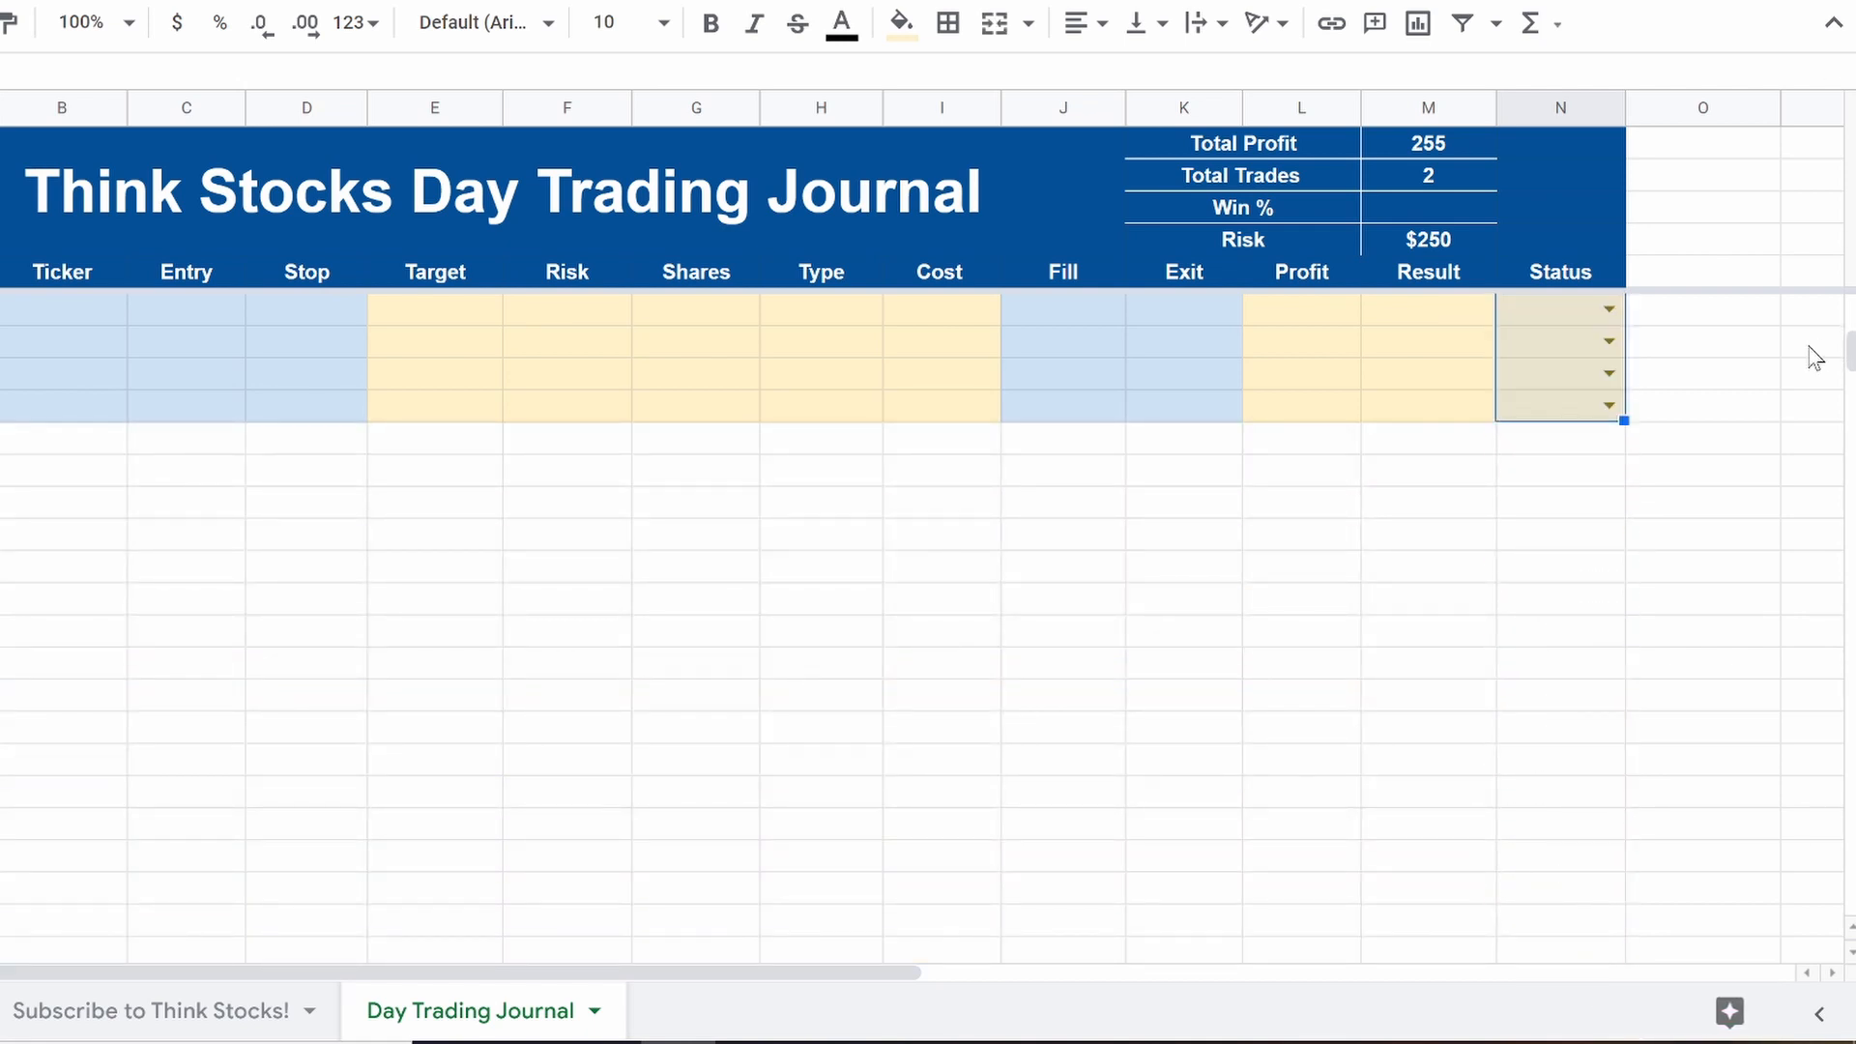
# Step: Enter the formula =countif(M:M,"W") in the Win % cell M3 to count winning trades
pyautogui.click(1310, 529)
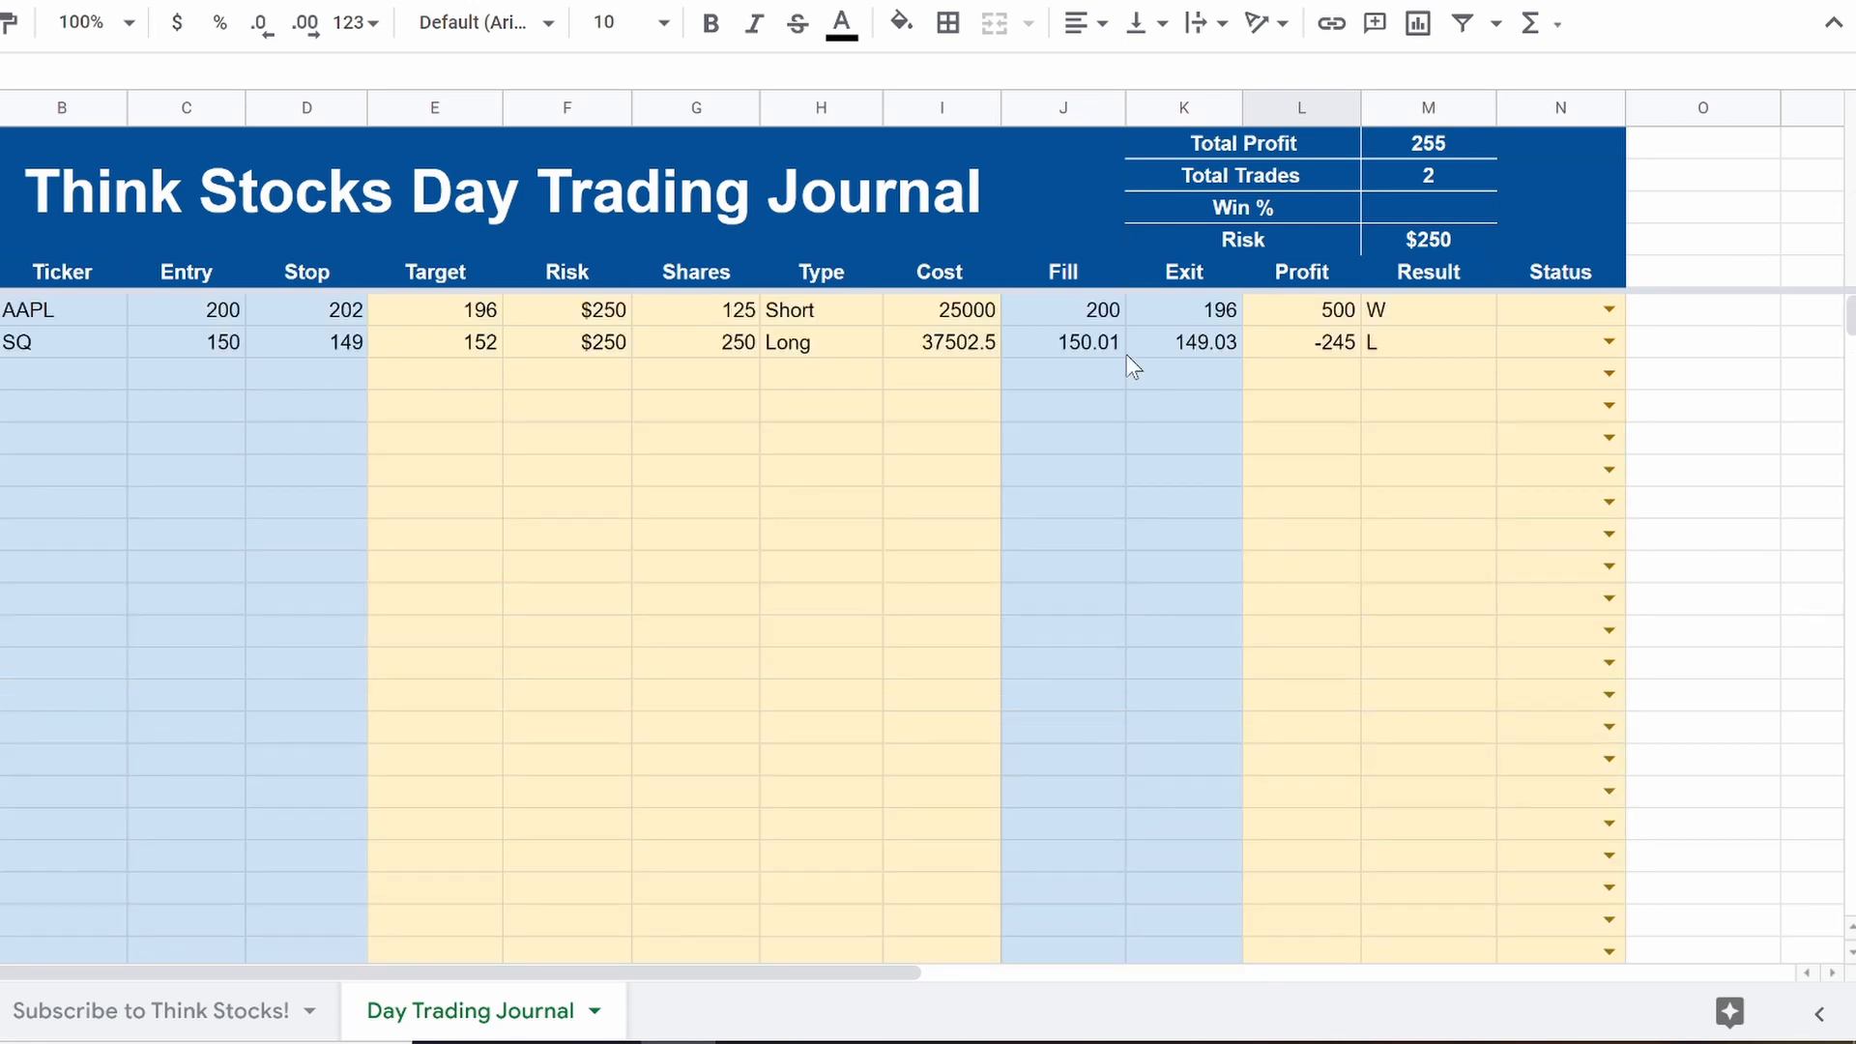
pyautogui.click(1454, 215)
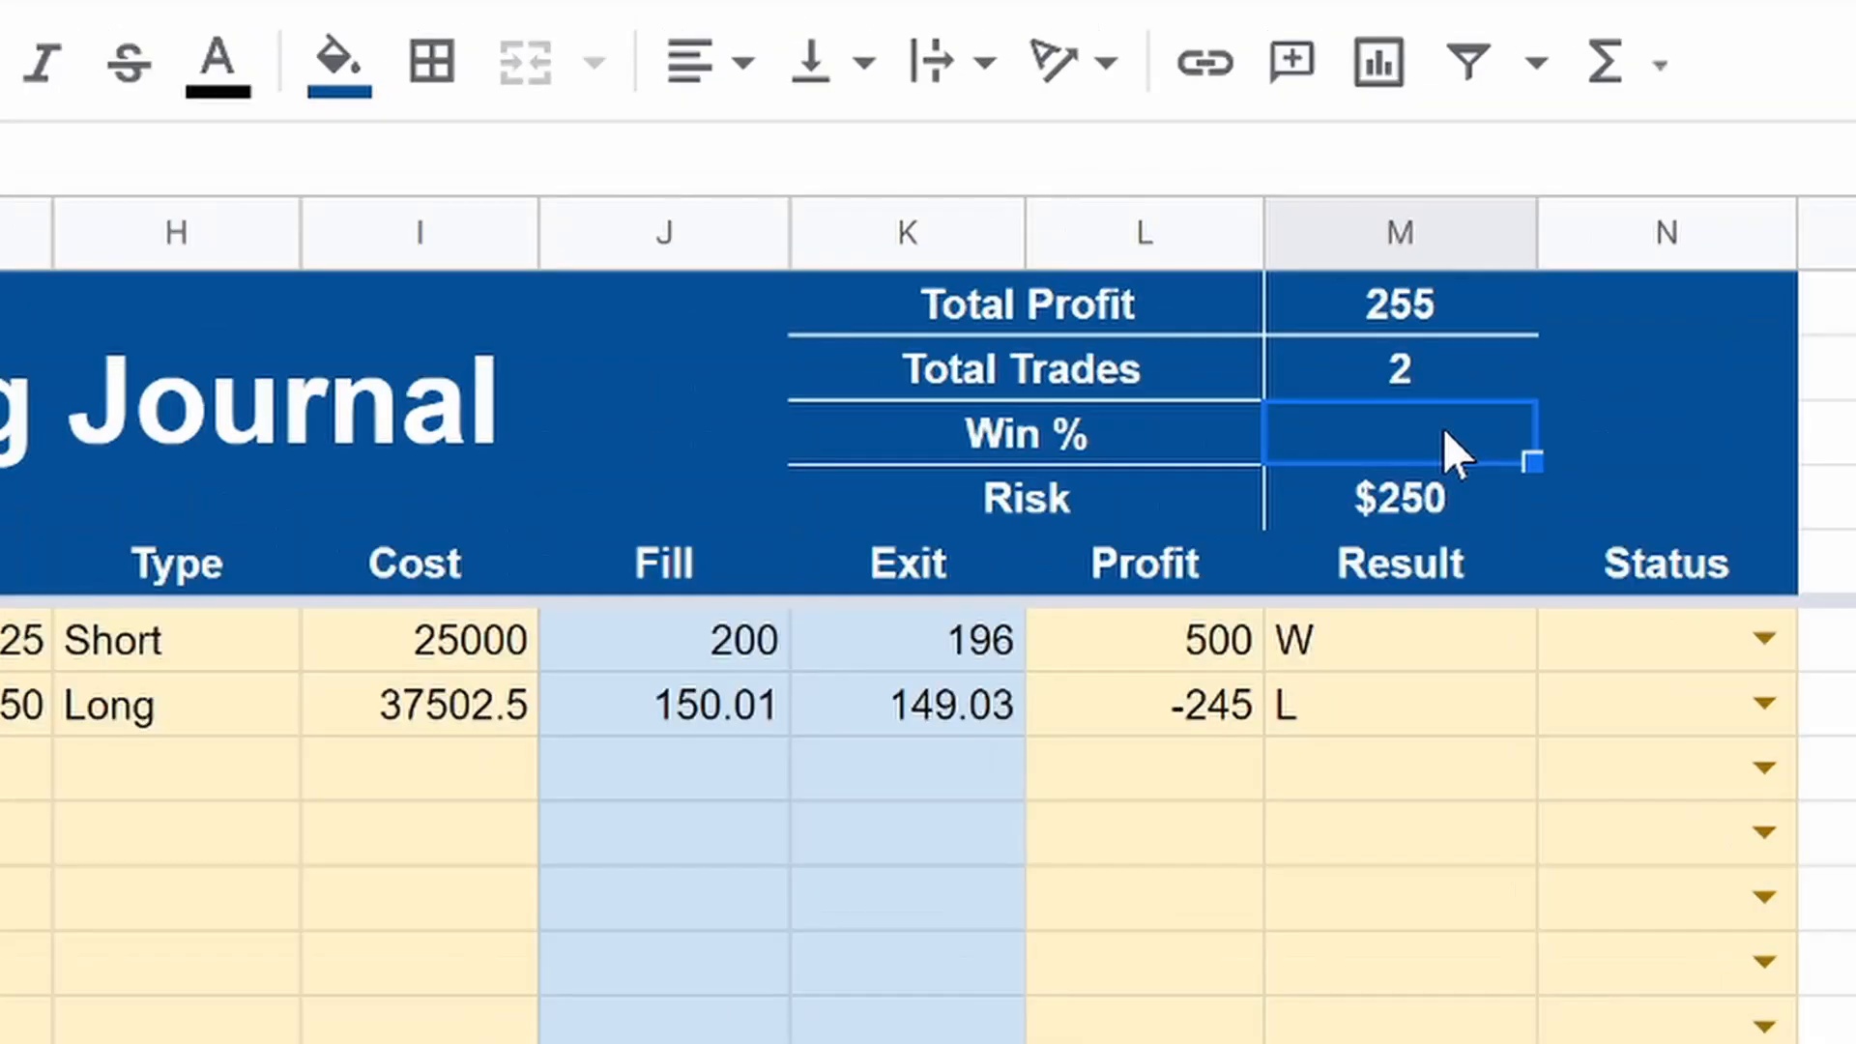
pyautogui.write('=')
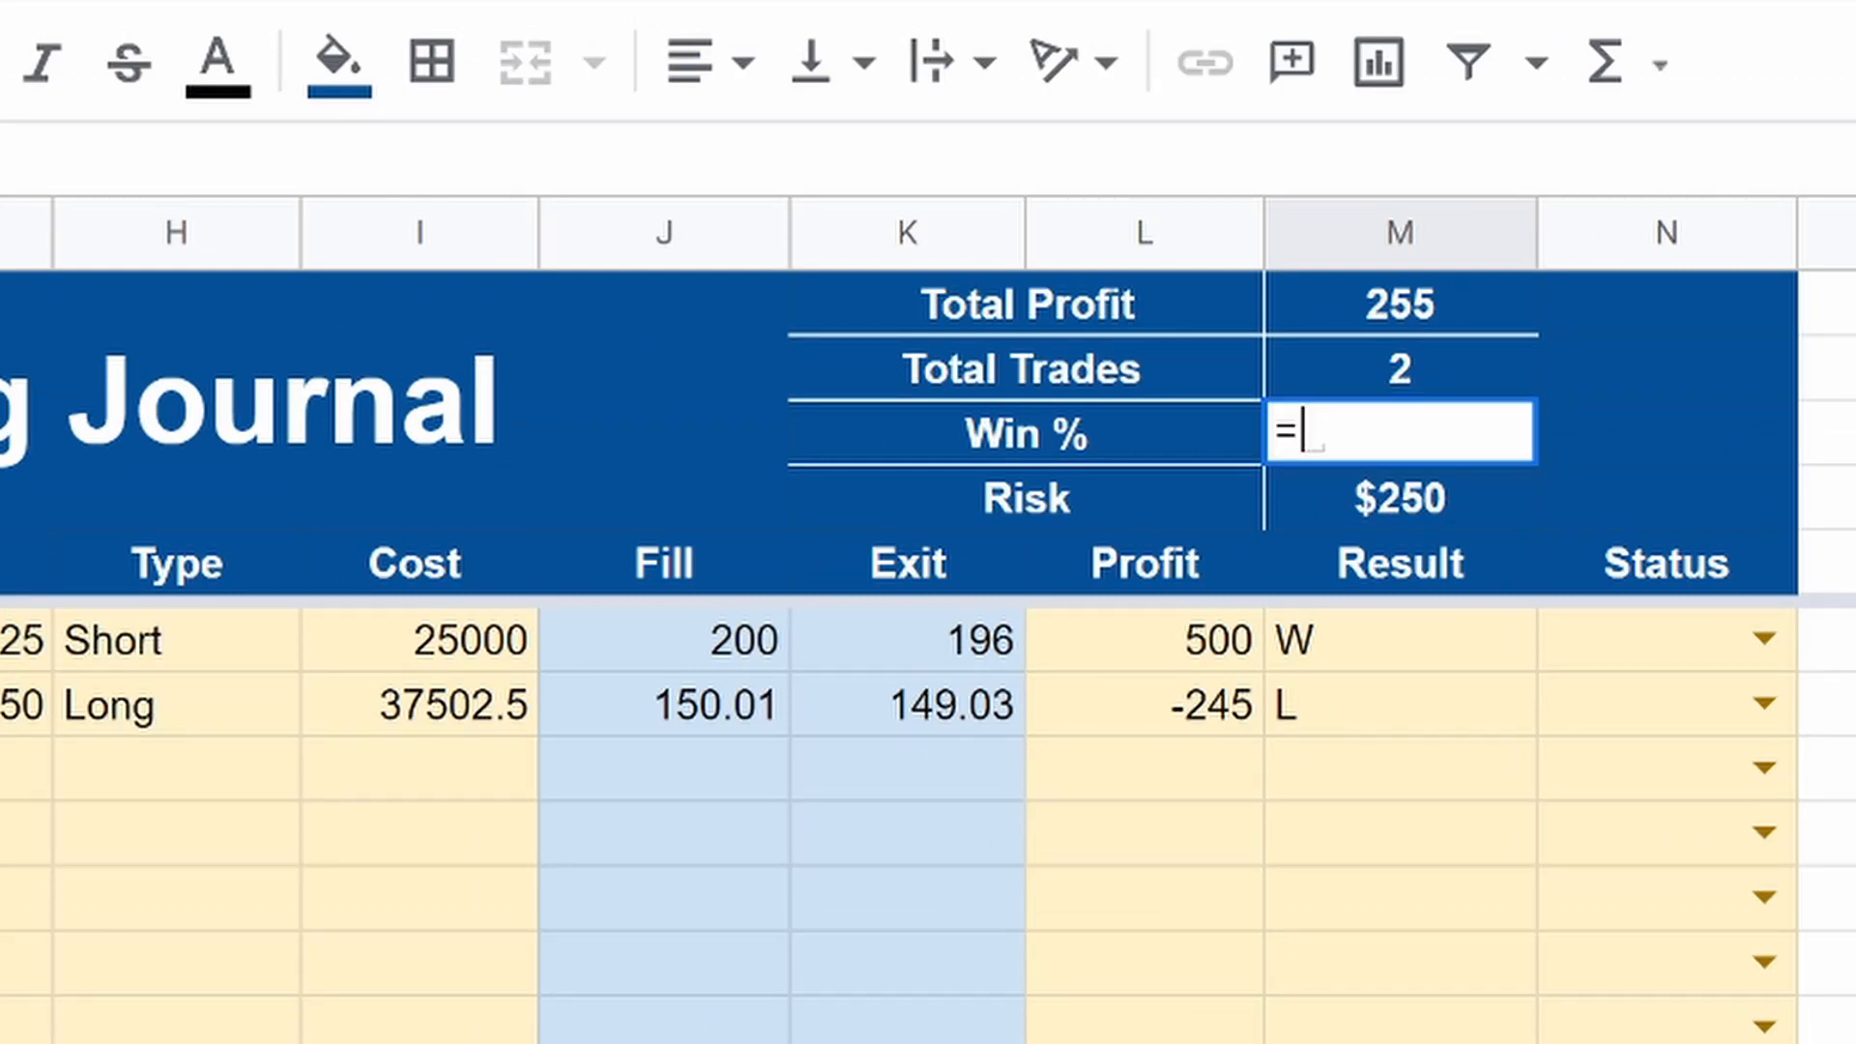
pyautogui.write('countif(')
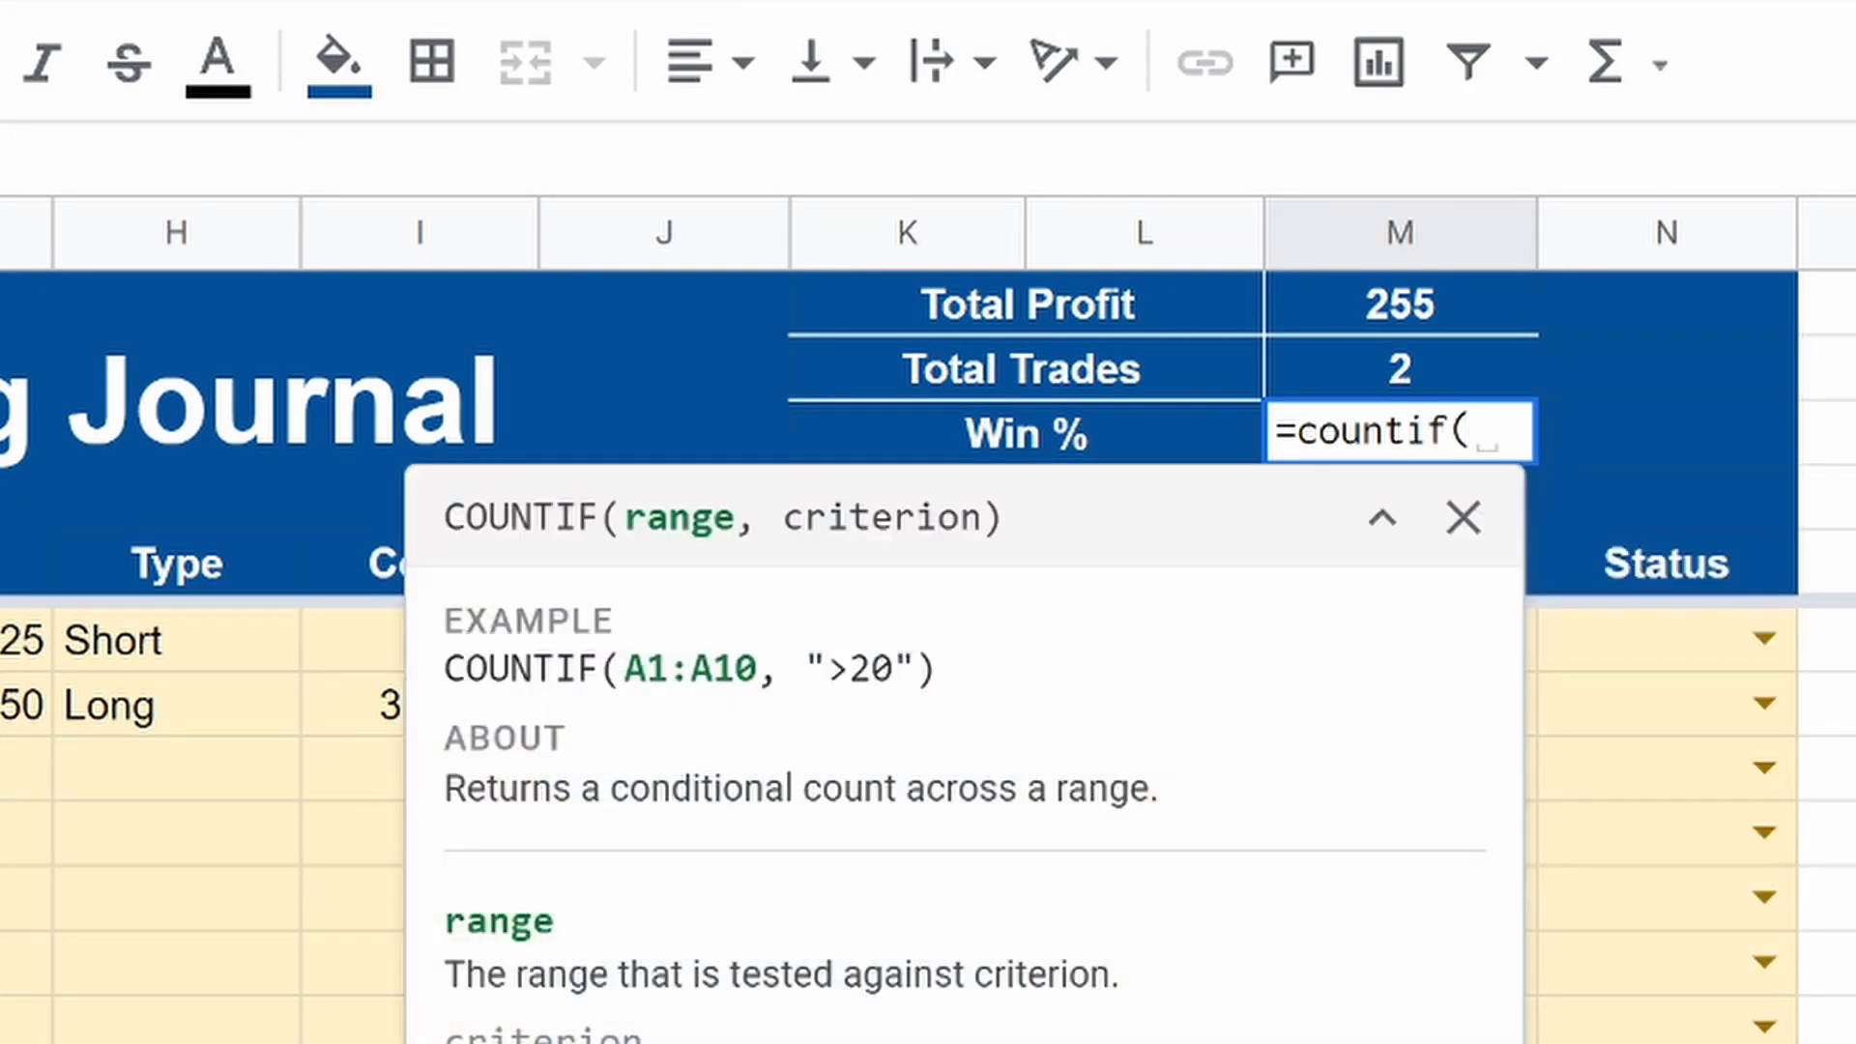
pyautogui.write('M:M')
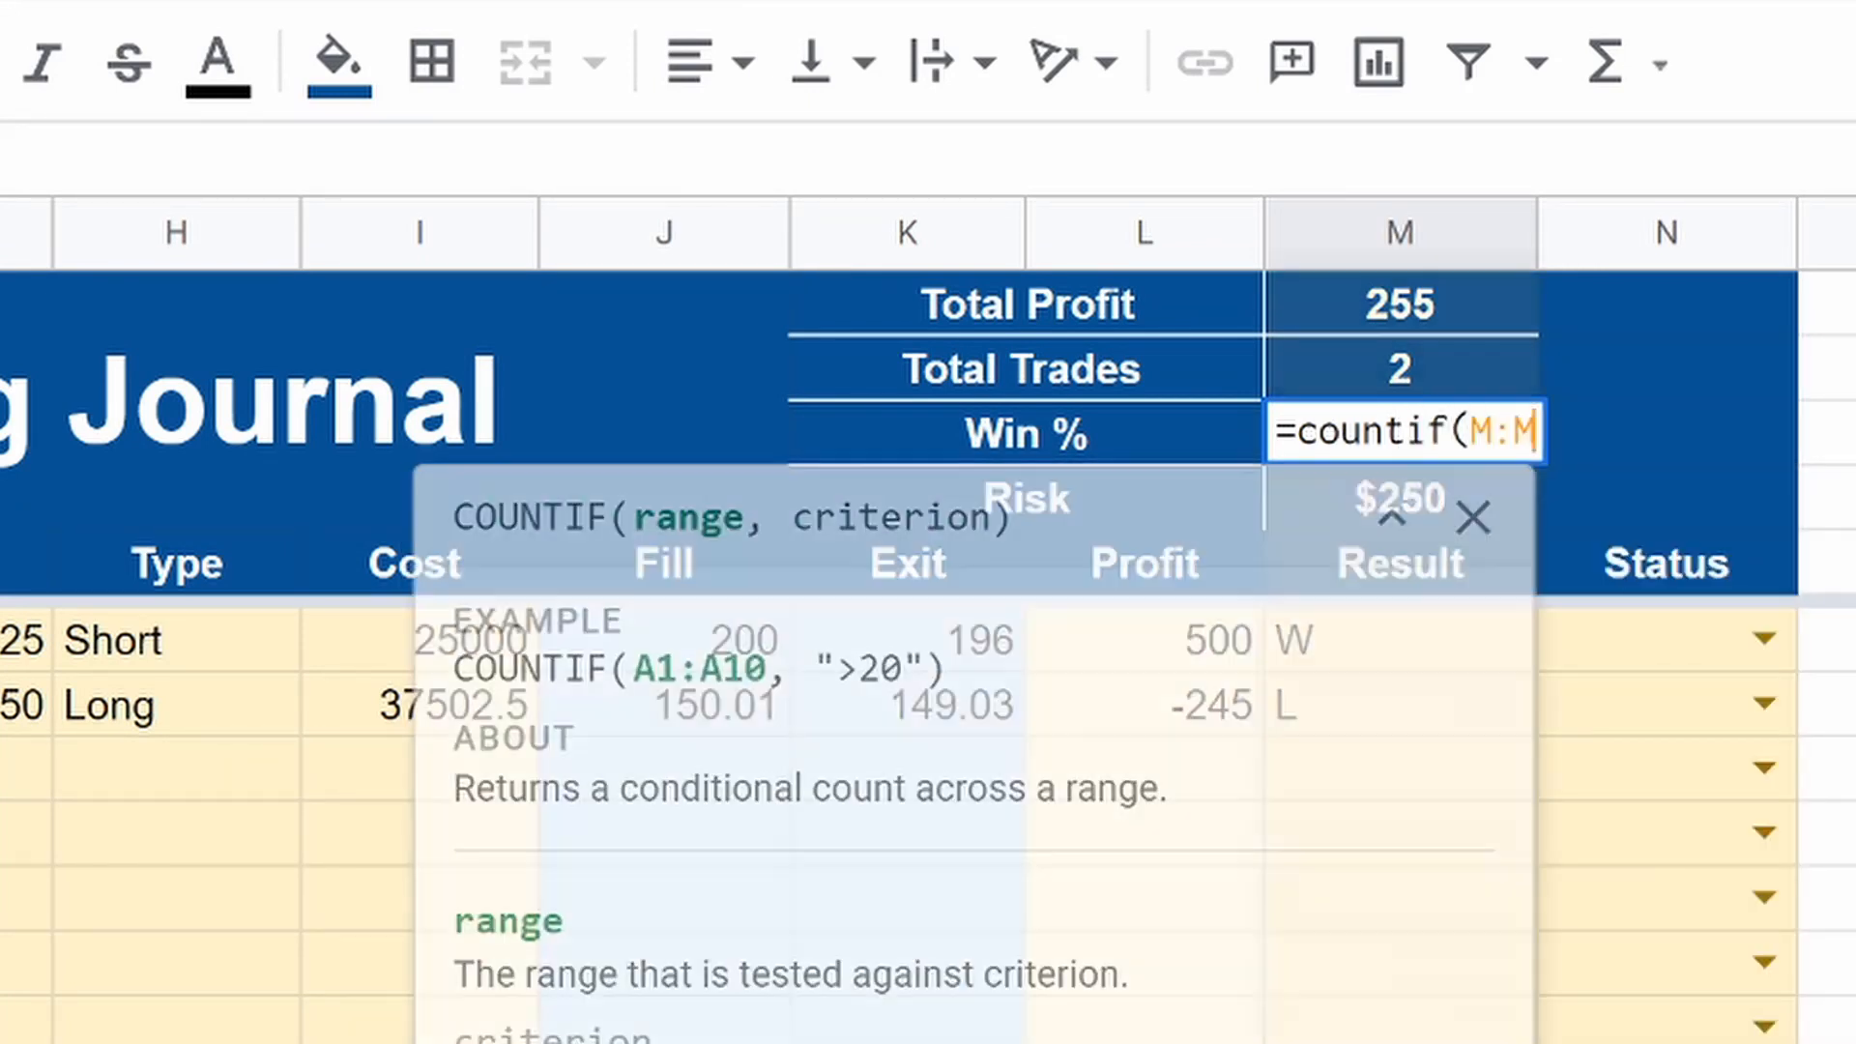
pyautogui.write(',')
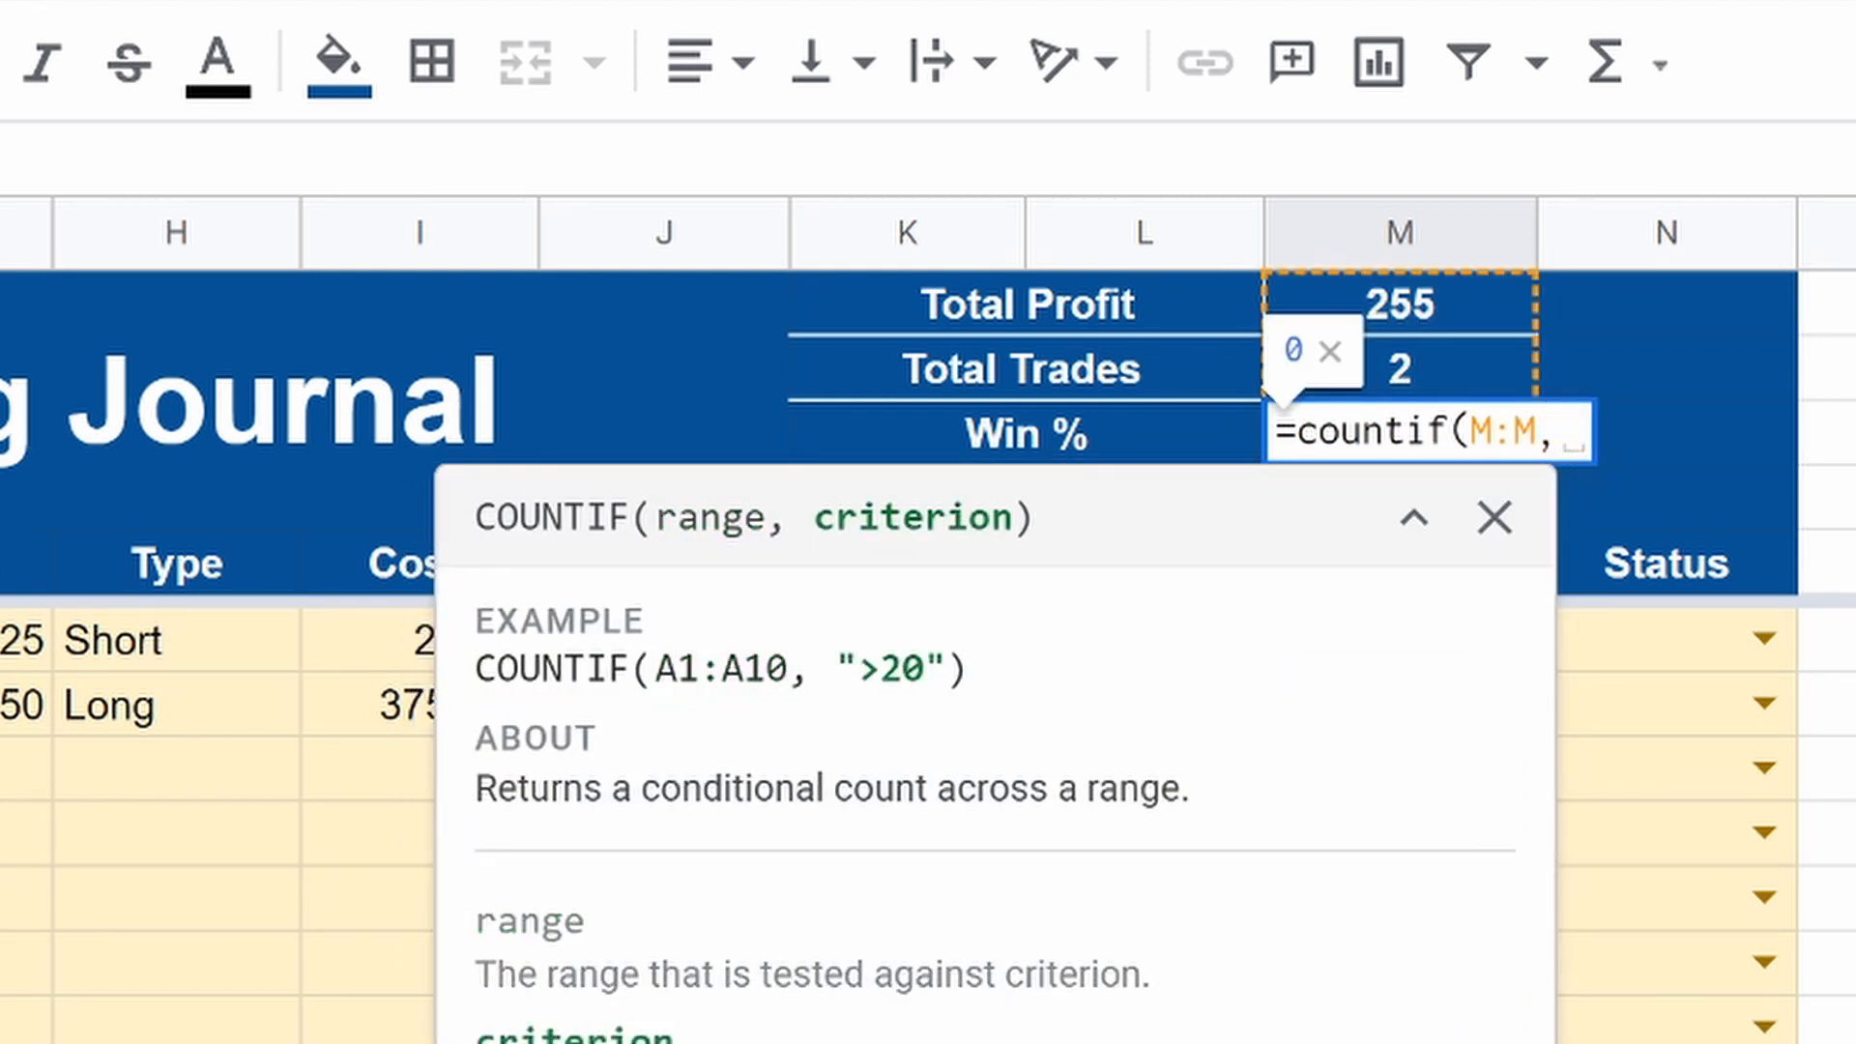
pyautogui.write('"')
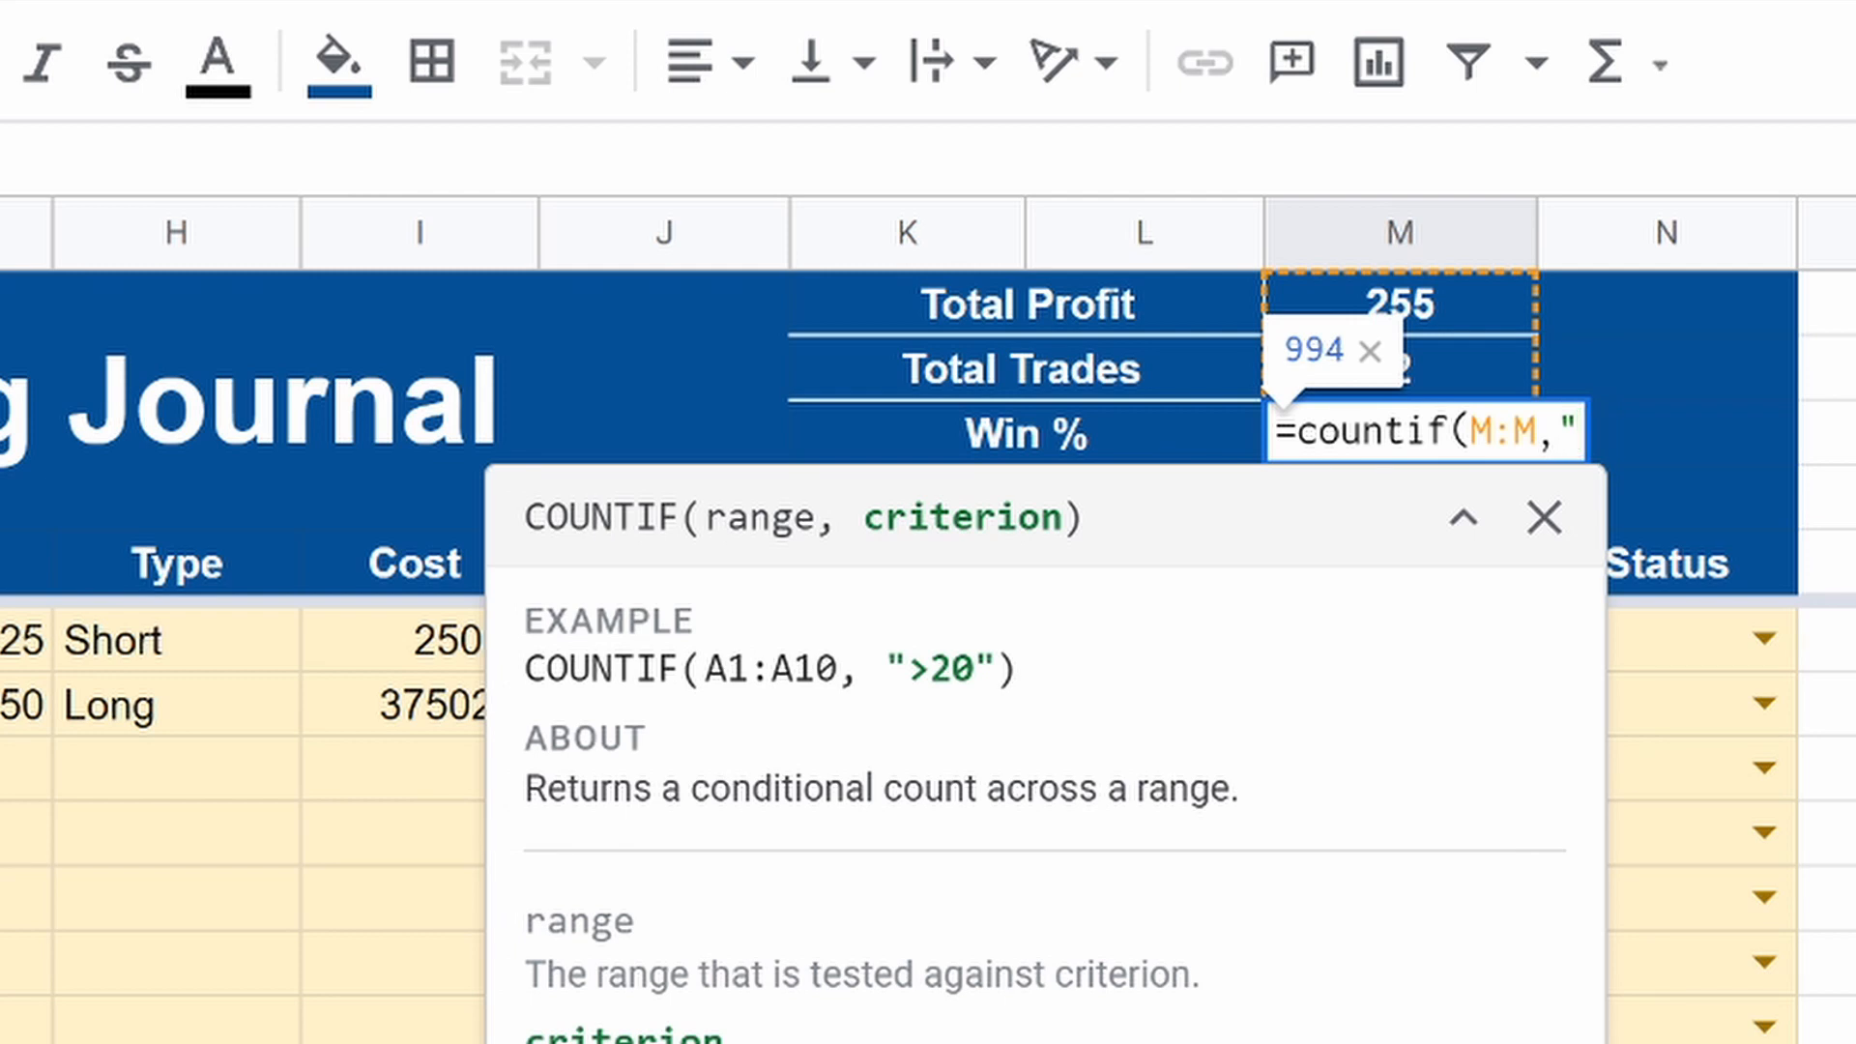
pyautogui.write('W"')
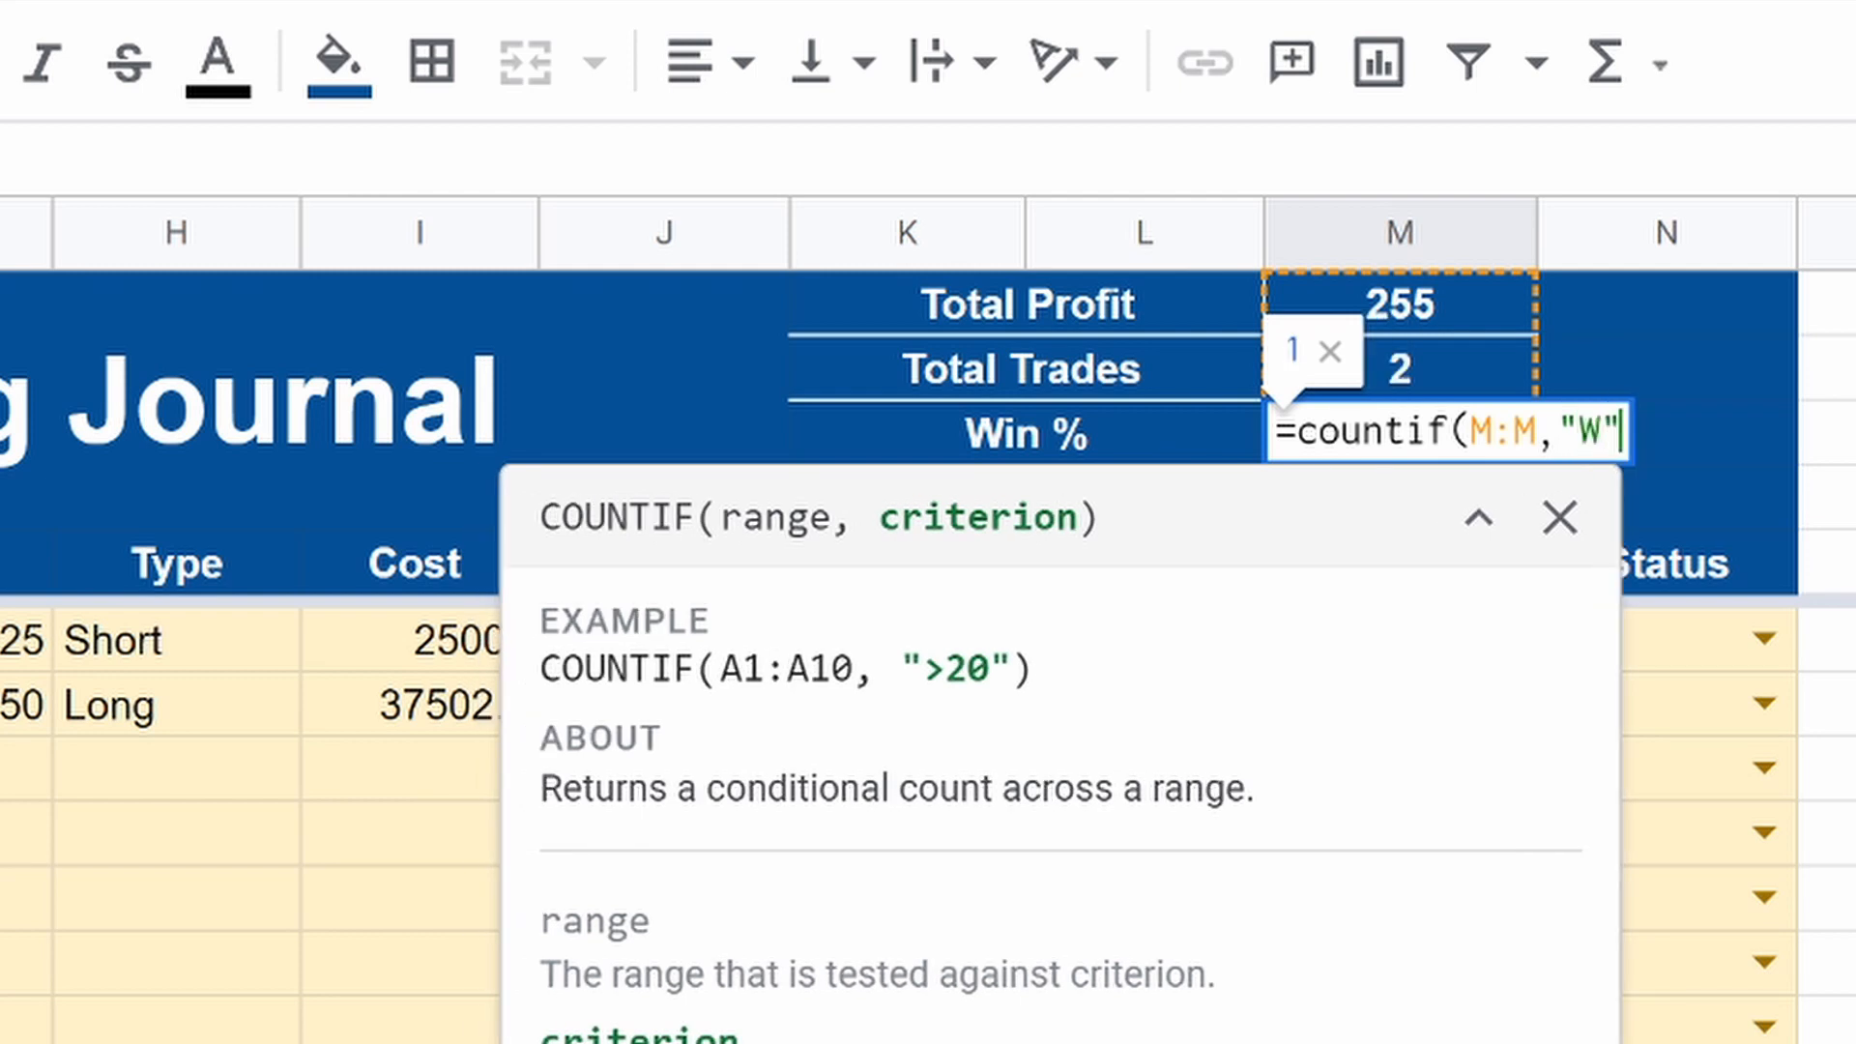
pyautogui.write(')')
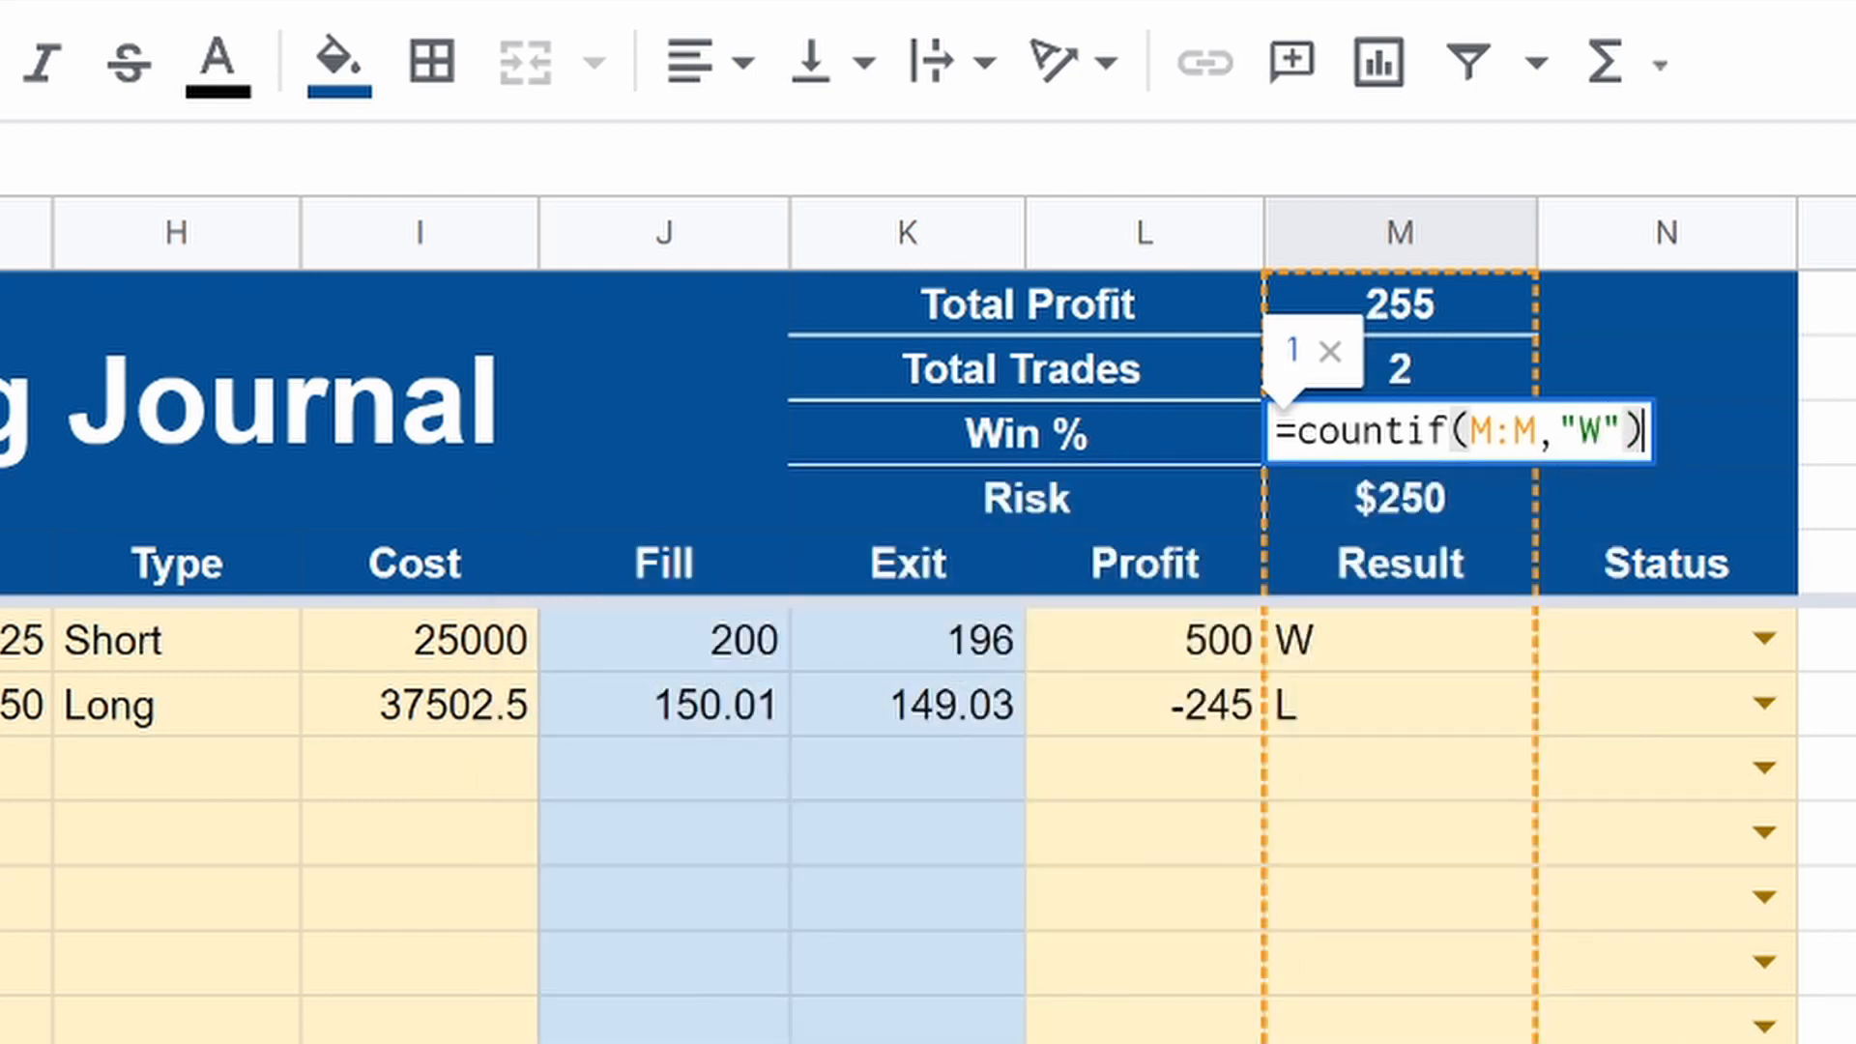
pyautogui.press('Return')
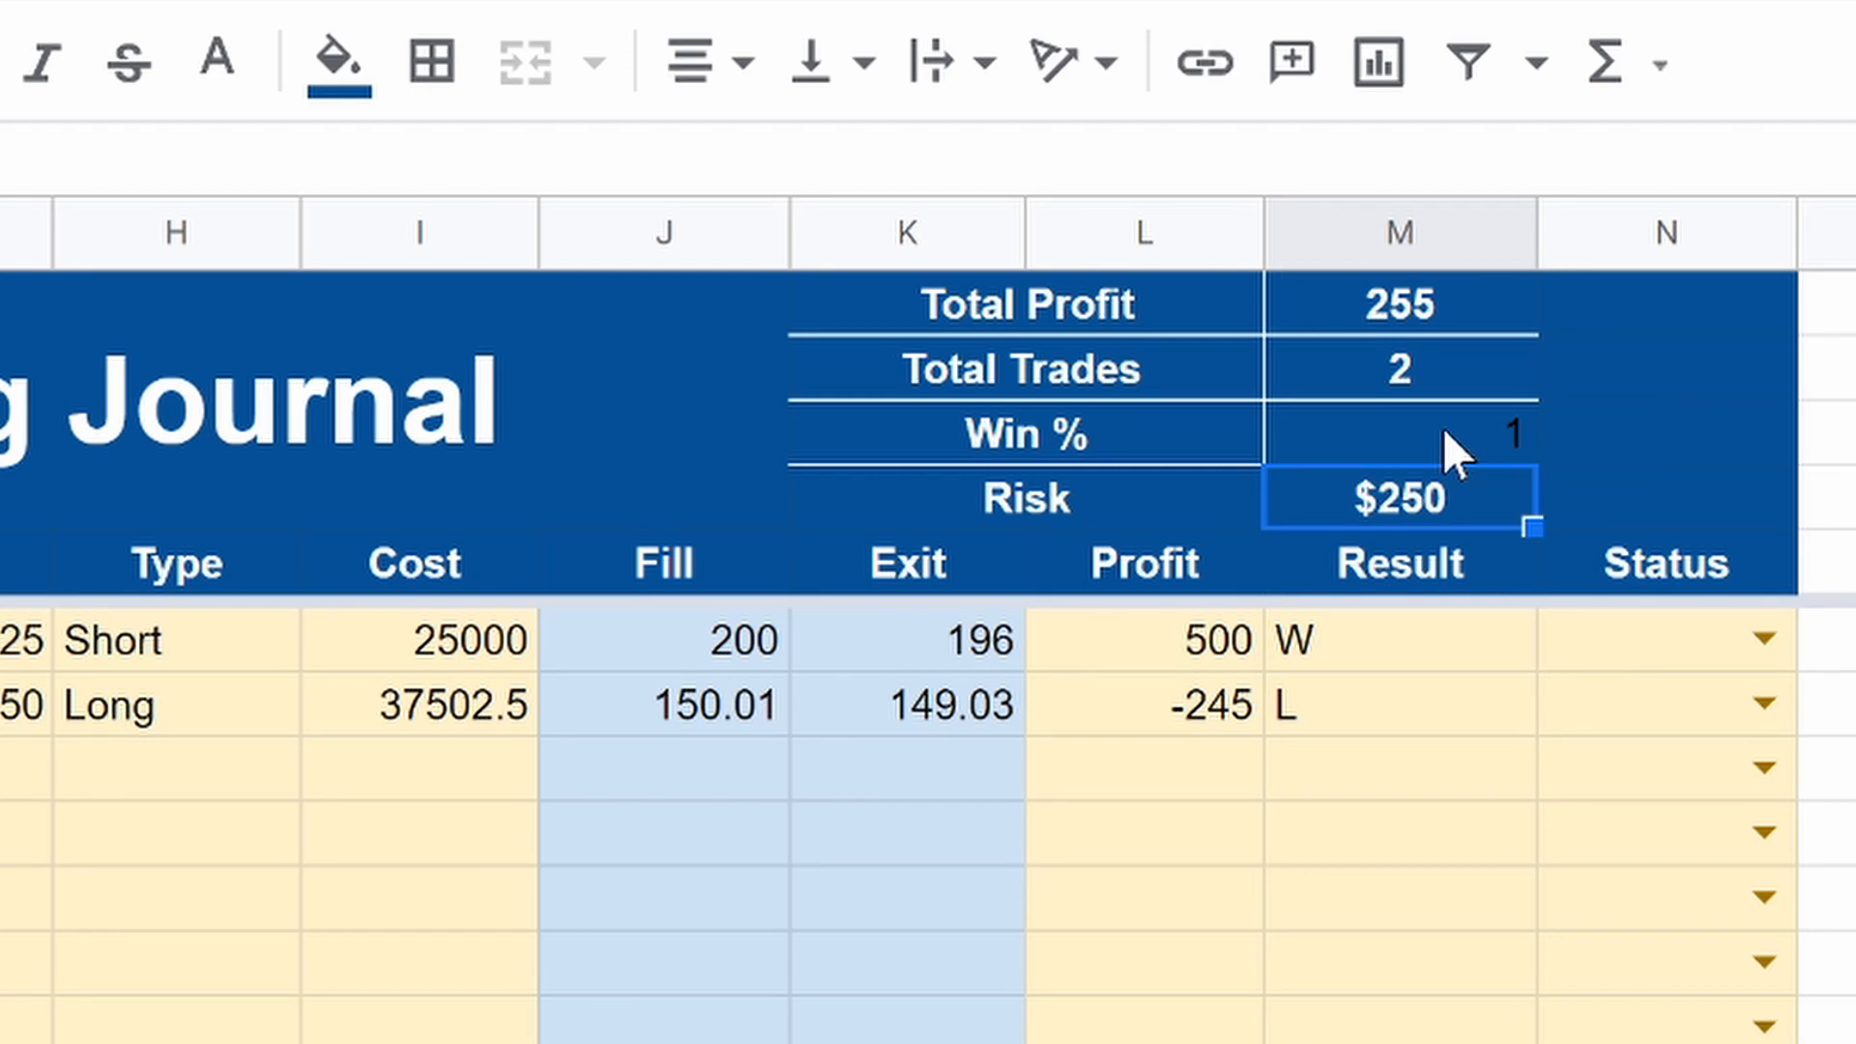
# Step: Format the Win % value in M3 as bold white text and center it horizontally
pyautogui.click(1442, 427)
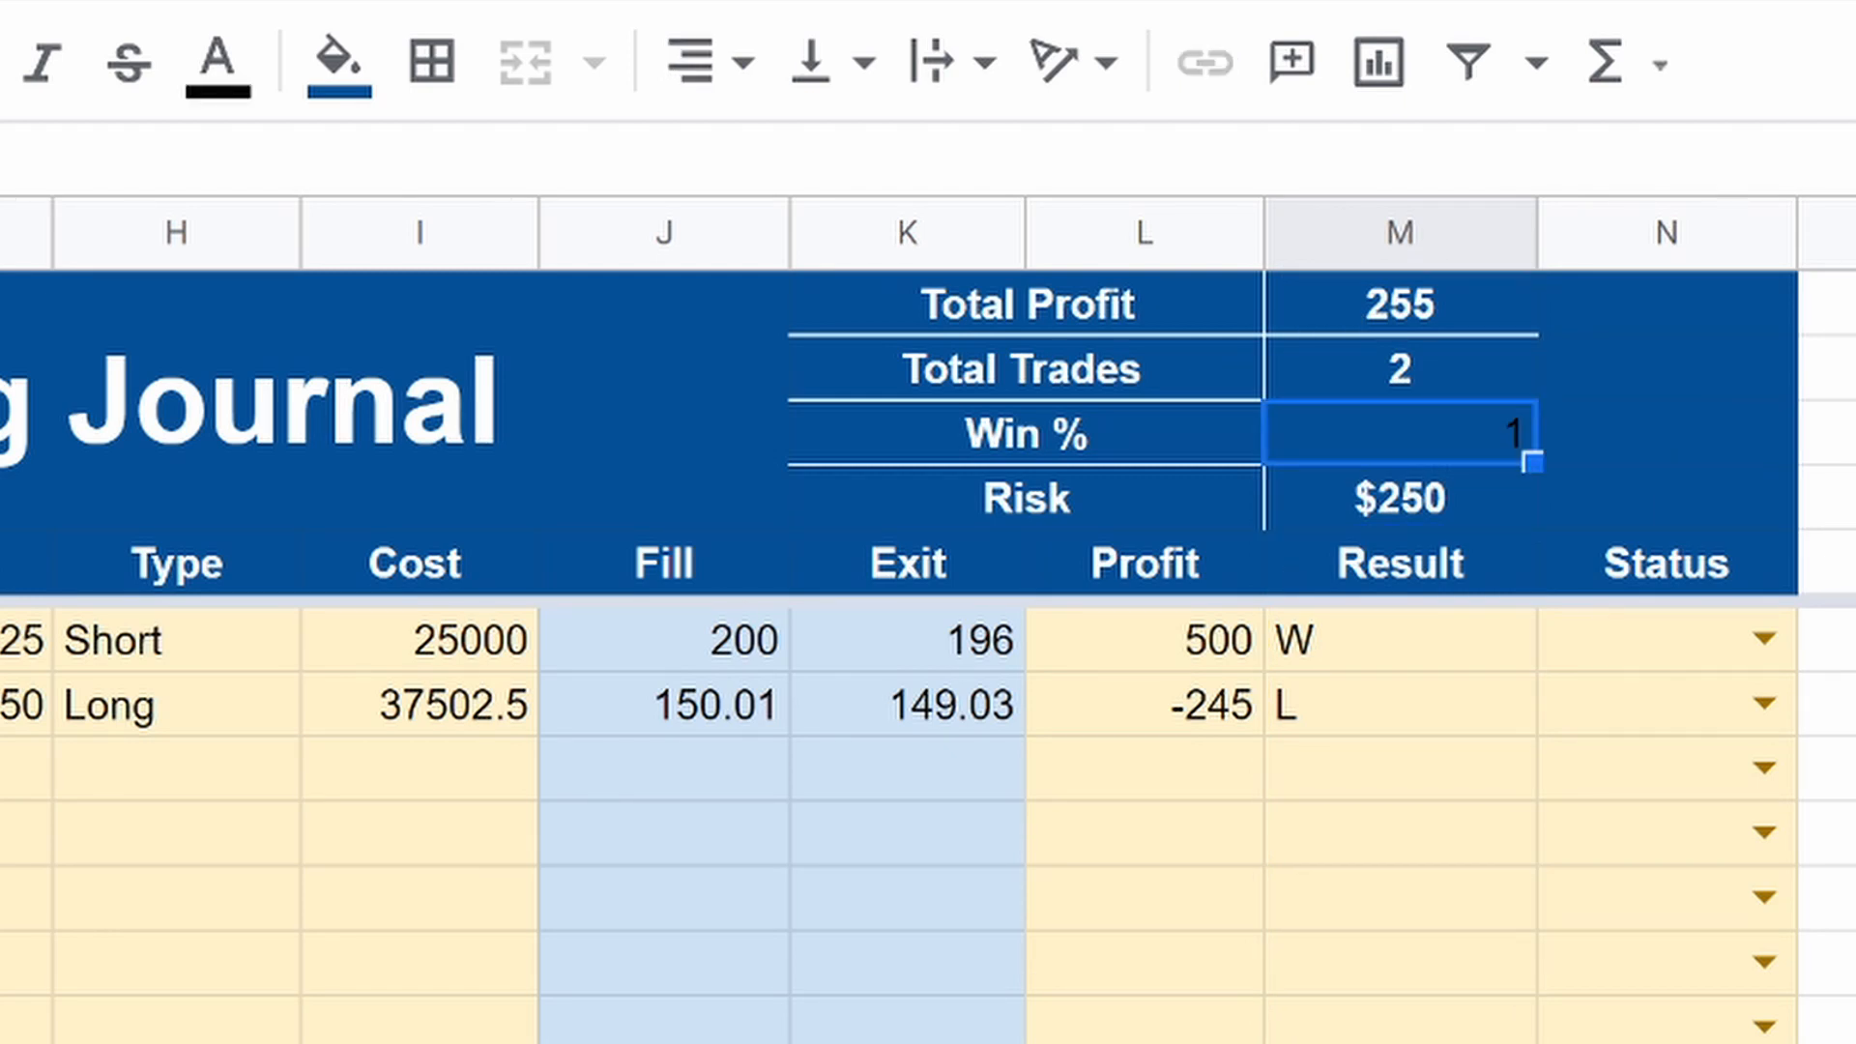
pyautogui.click(0, 64)
pyautogui.click(218, 60)
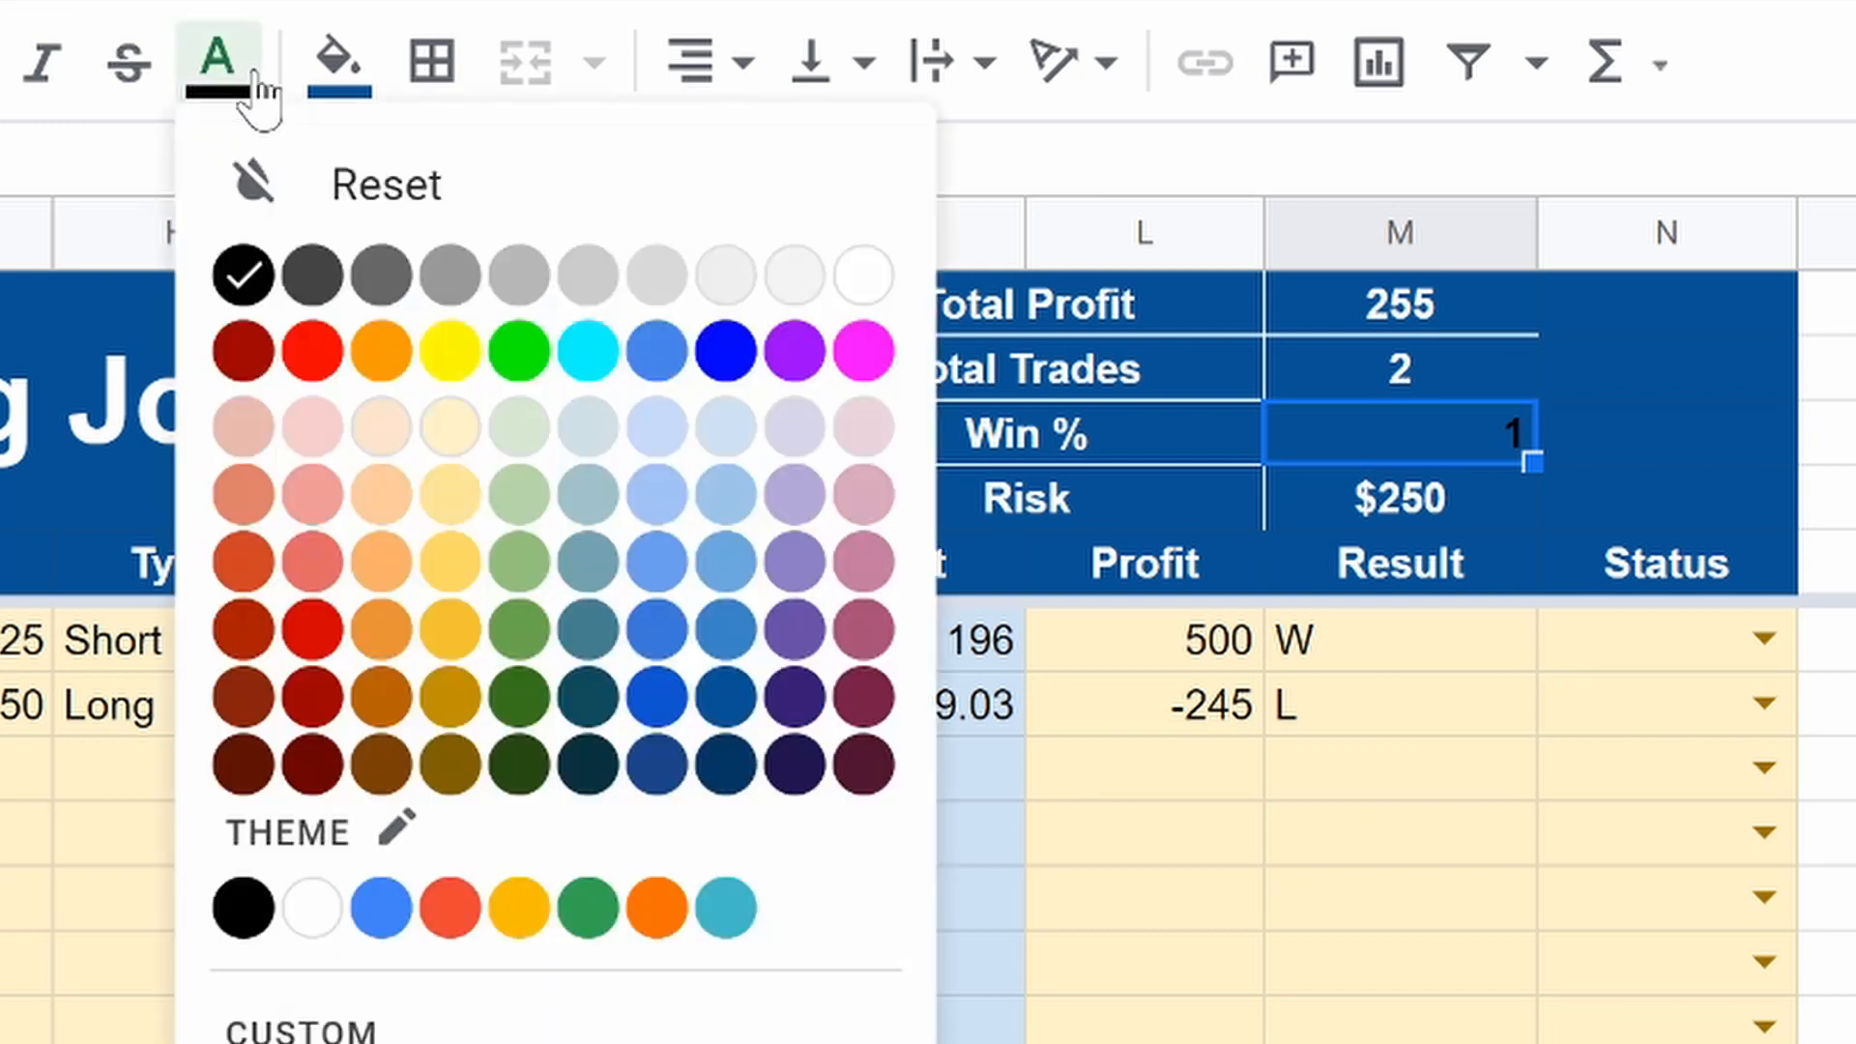
pyautogui.click(863, 275)
pyautogui.click(742, 64)
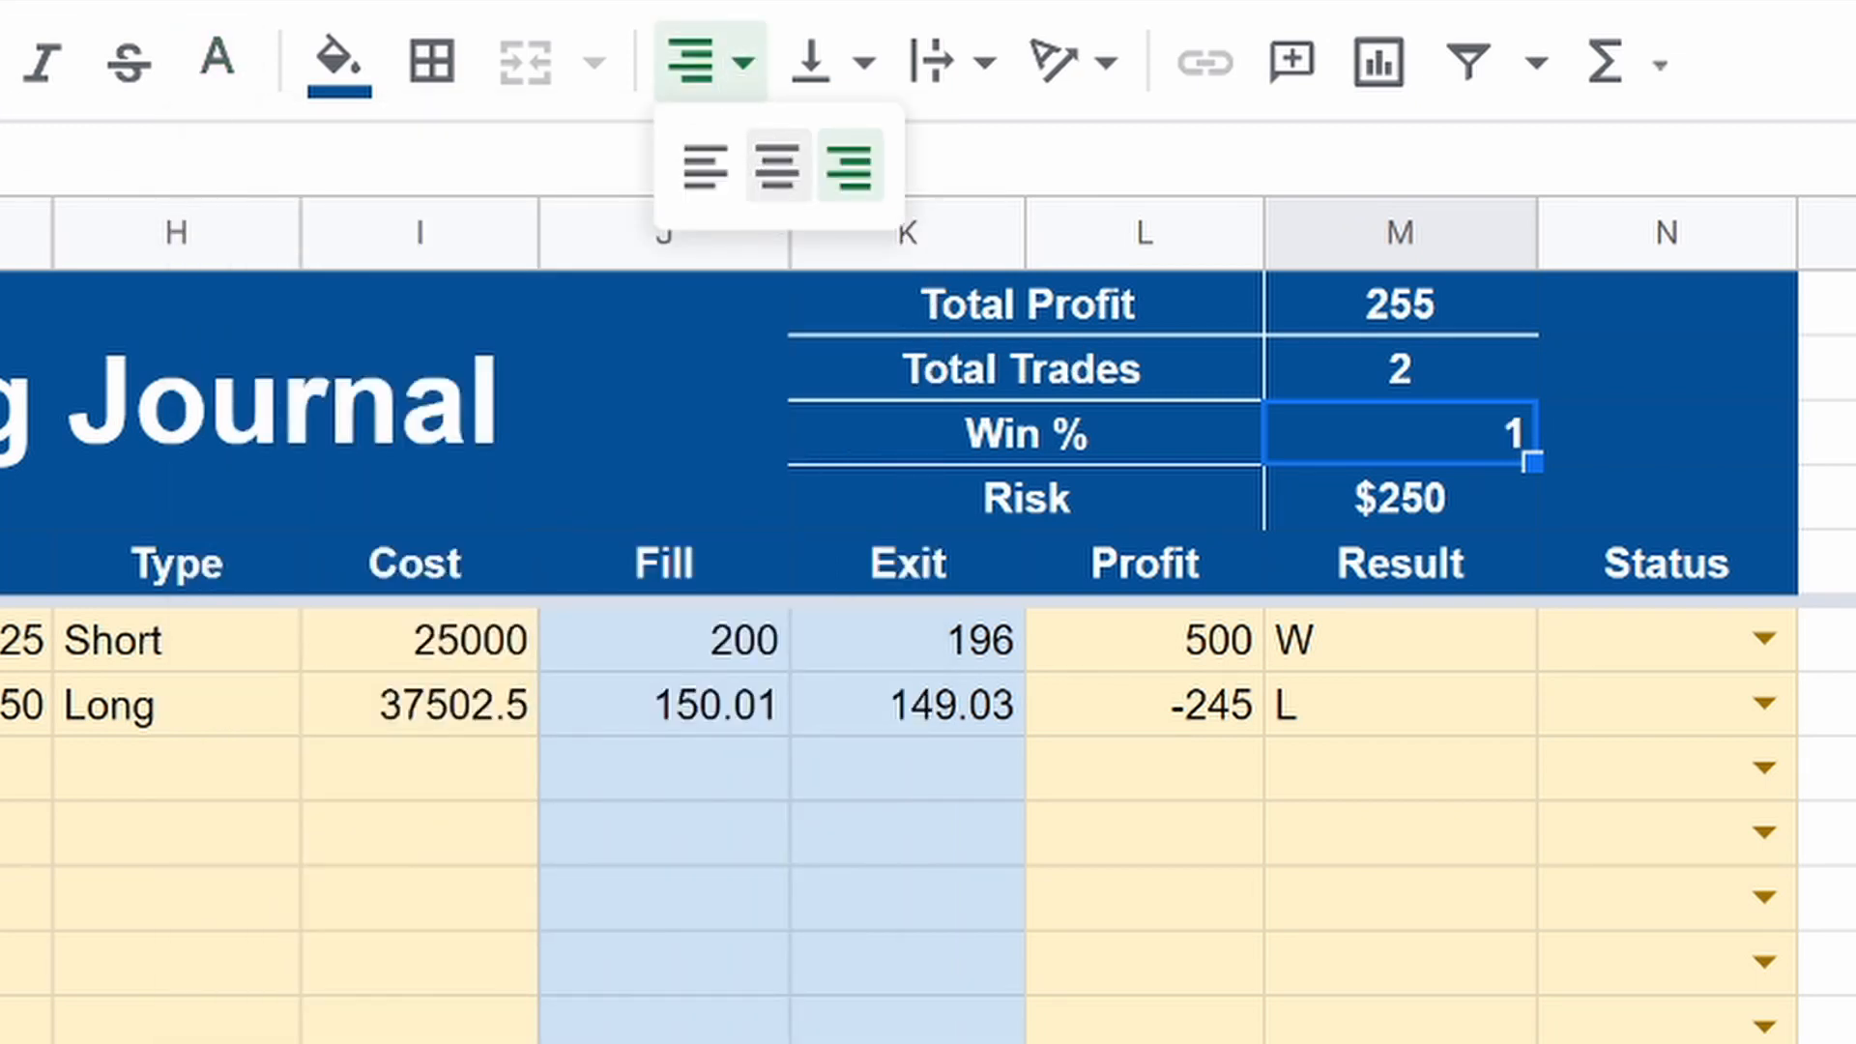
pyautogui.click(774, 166)
# Step: Extend the Win % formula to divide by total trades: =countif(M:M,"W")/M2
pyautogui.doubleClick(1399, 433)
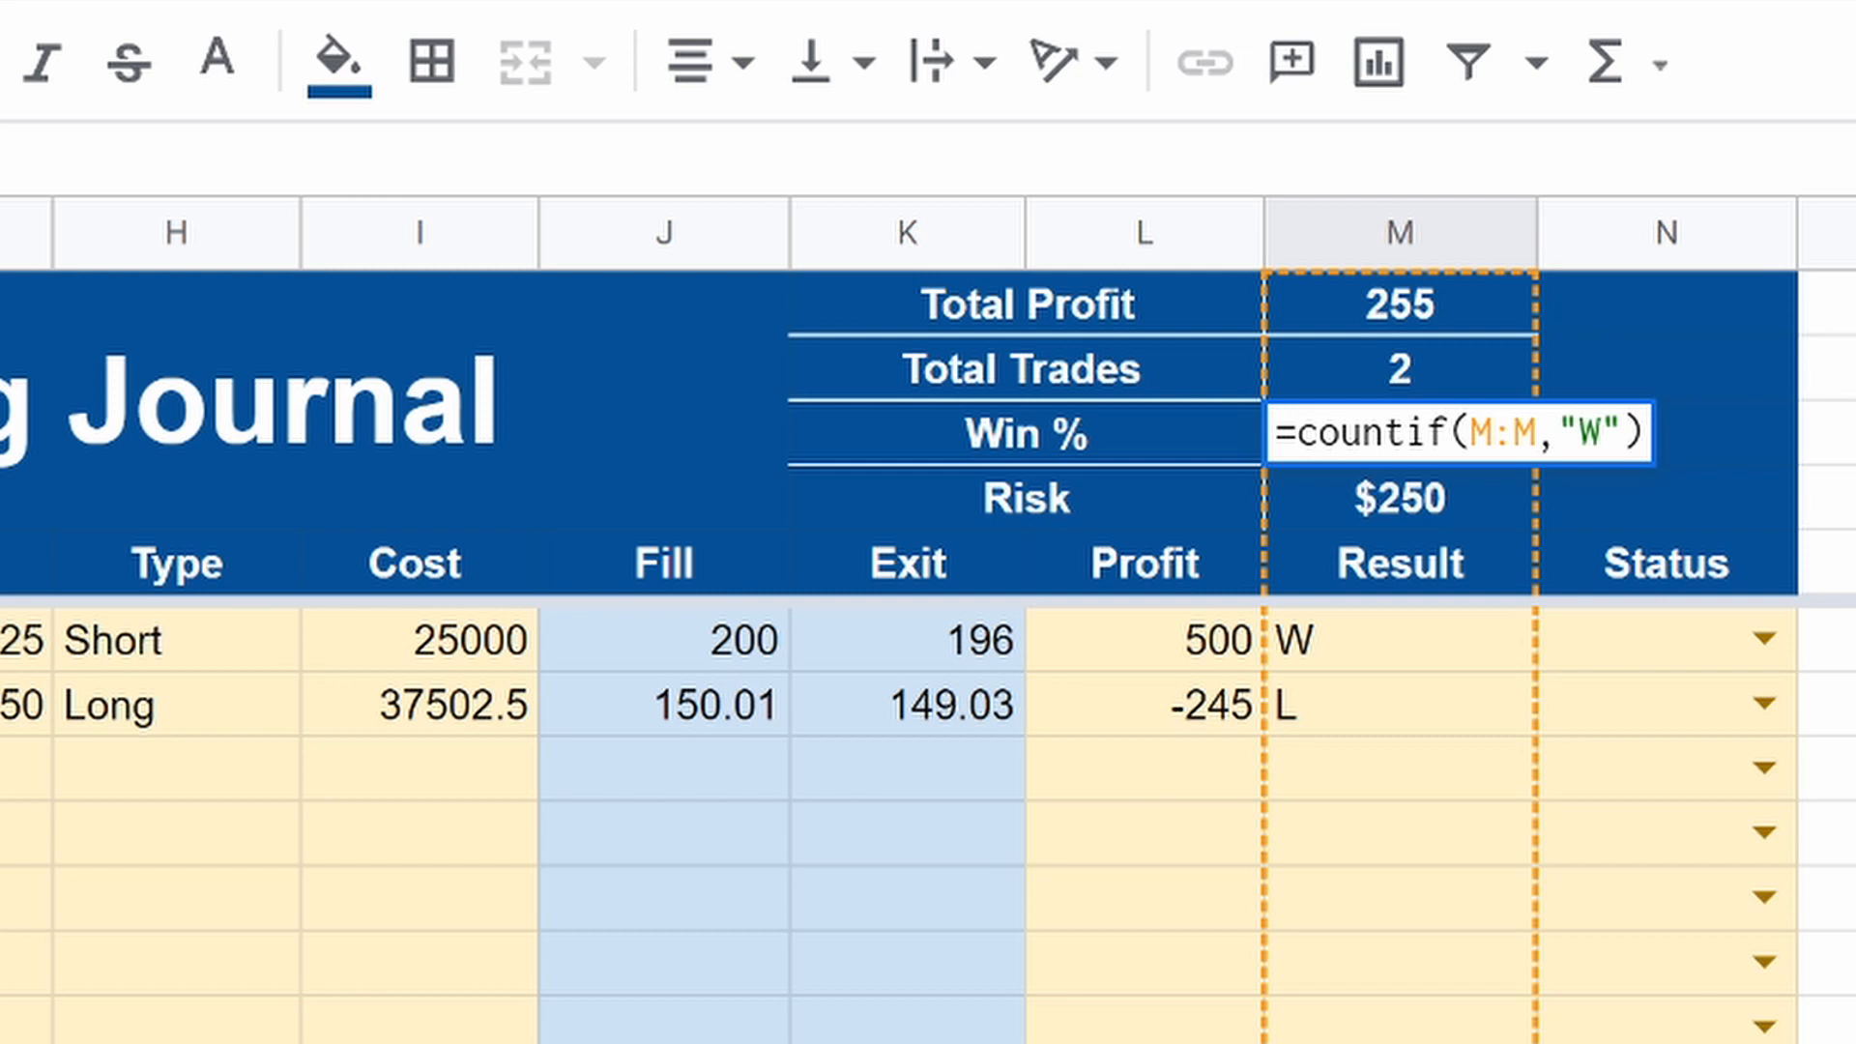
pyautogui.write('/')
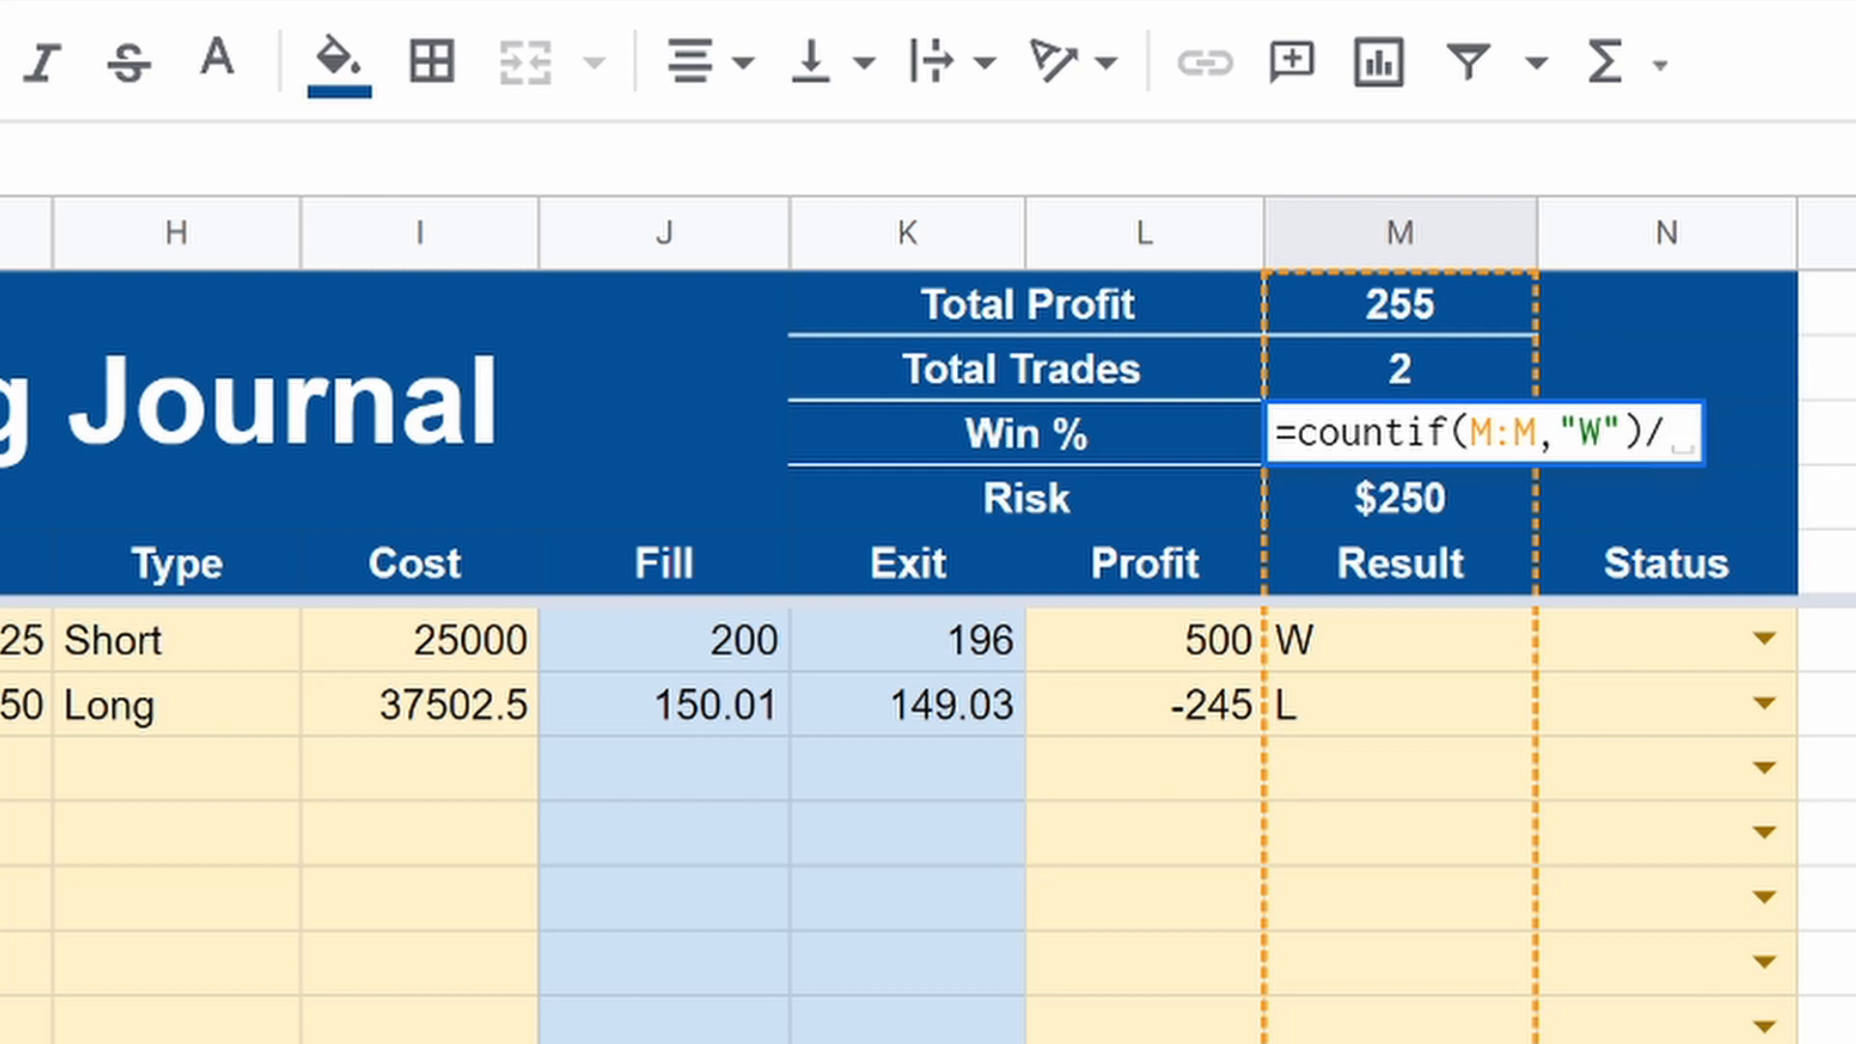
pyautogui.write('M@')
pyautogui.press('BackSpace')
pyautogui.write('2')
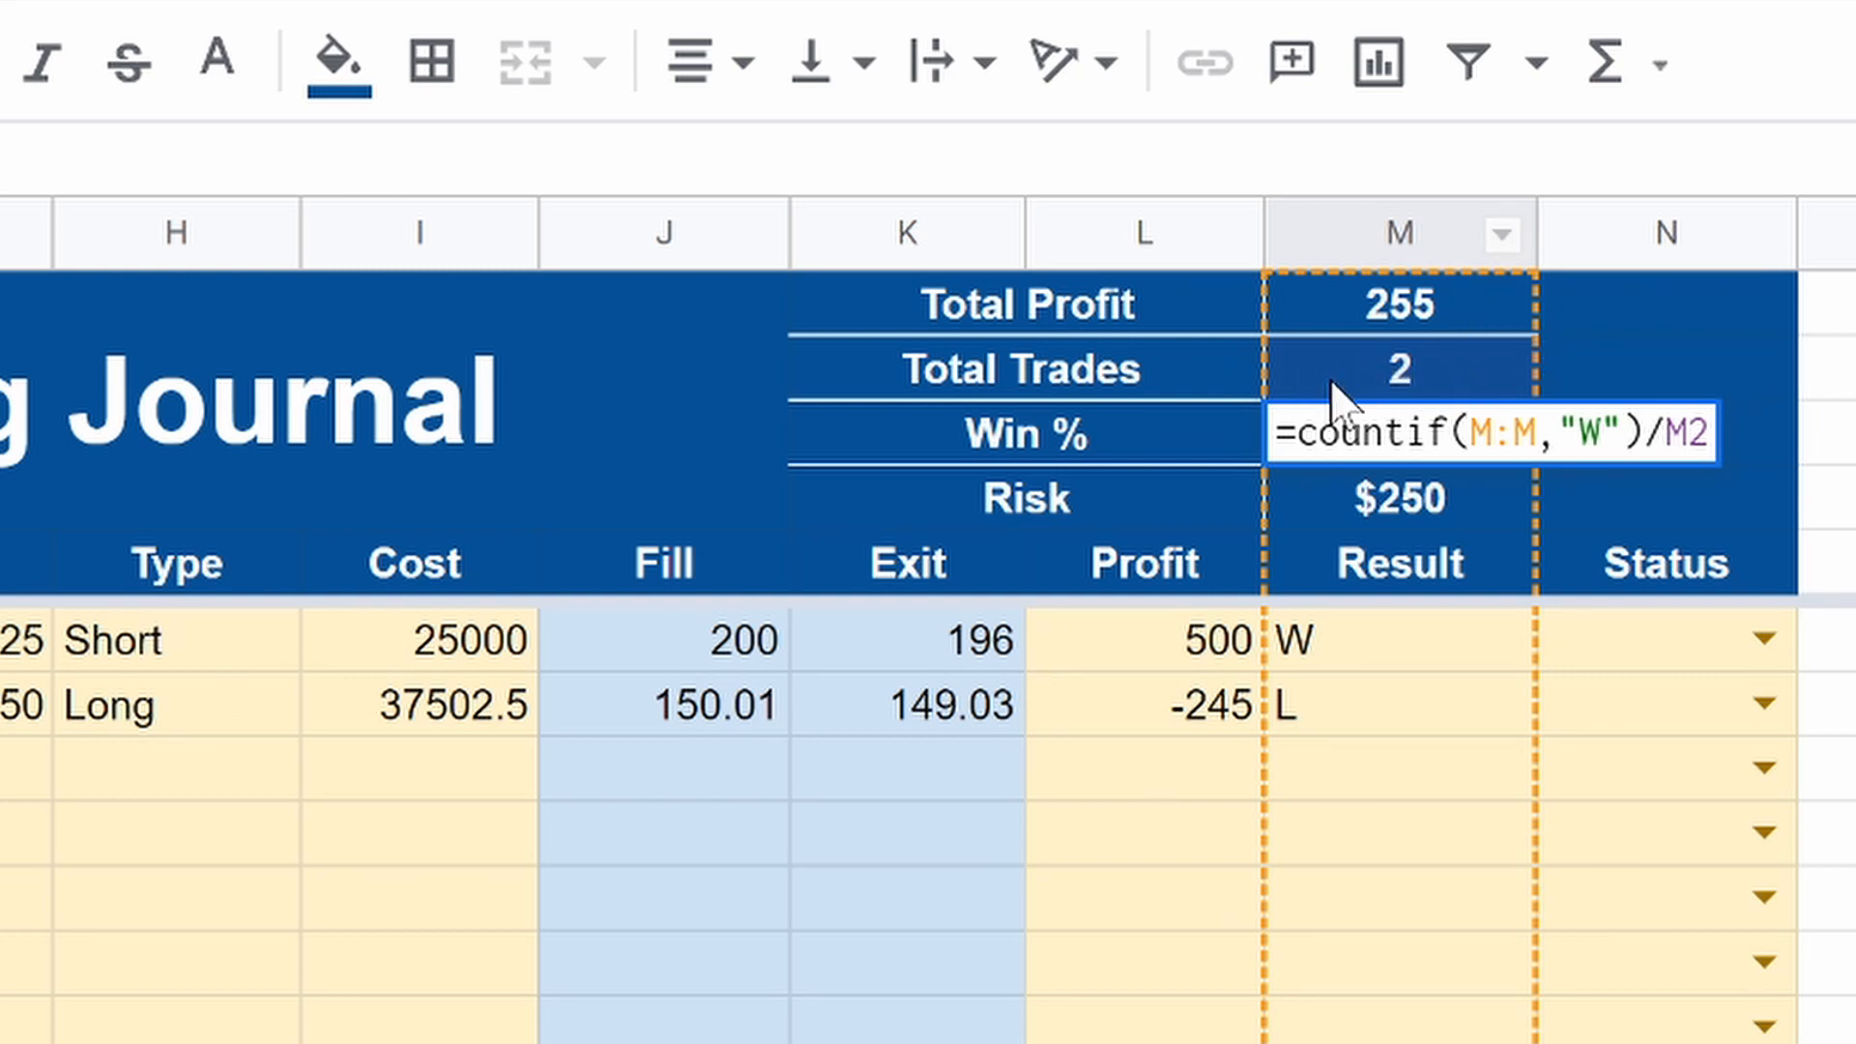
pyautogui.press('Return')
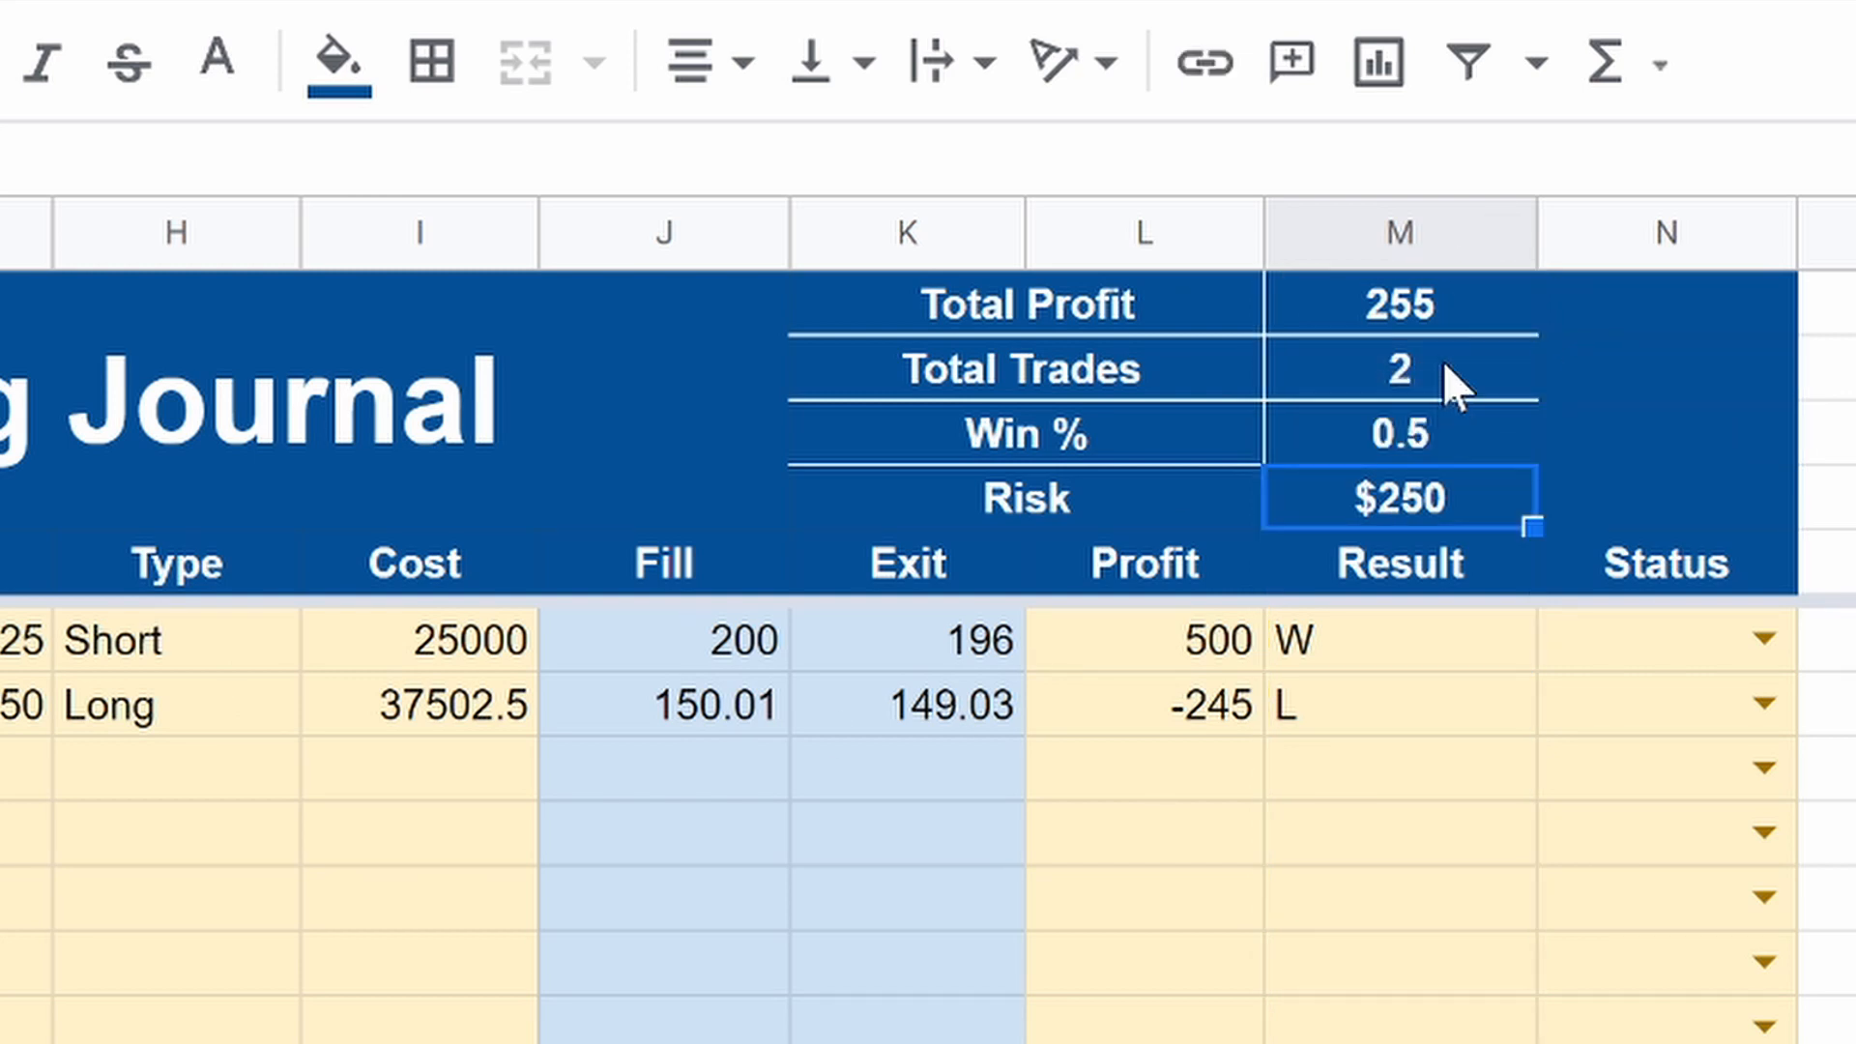
# Step: Format the Win % value in M3 as a percentage with no decimal places
pyautogui.click(1406, 427)
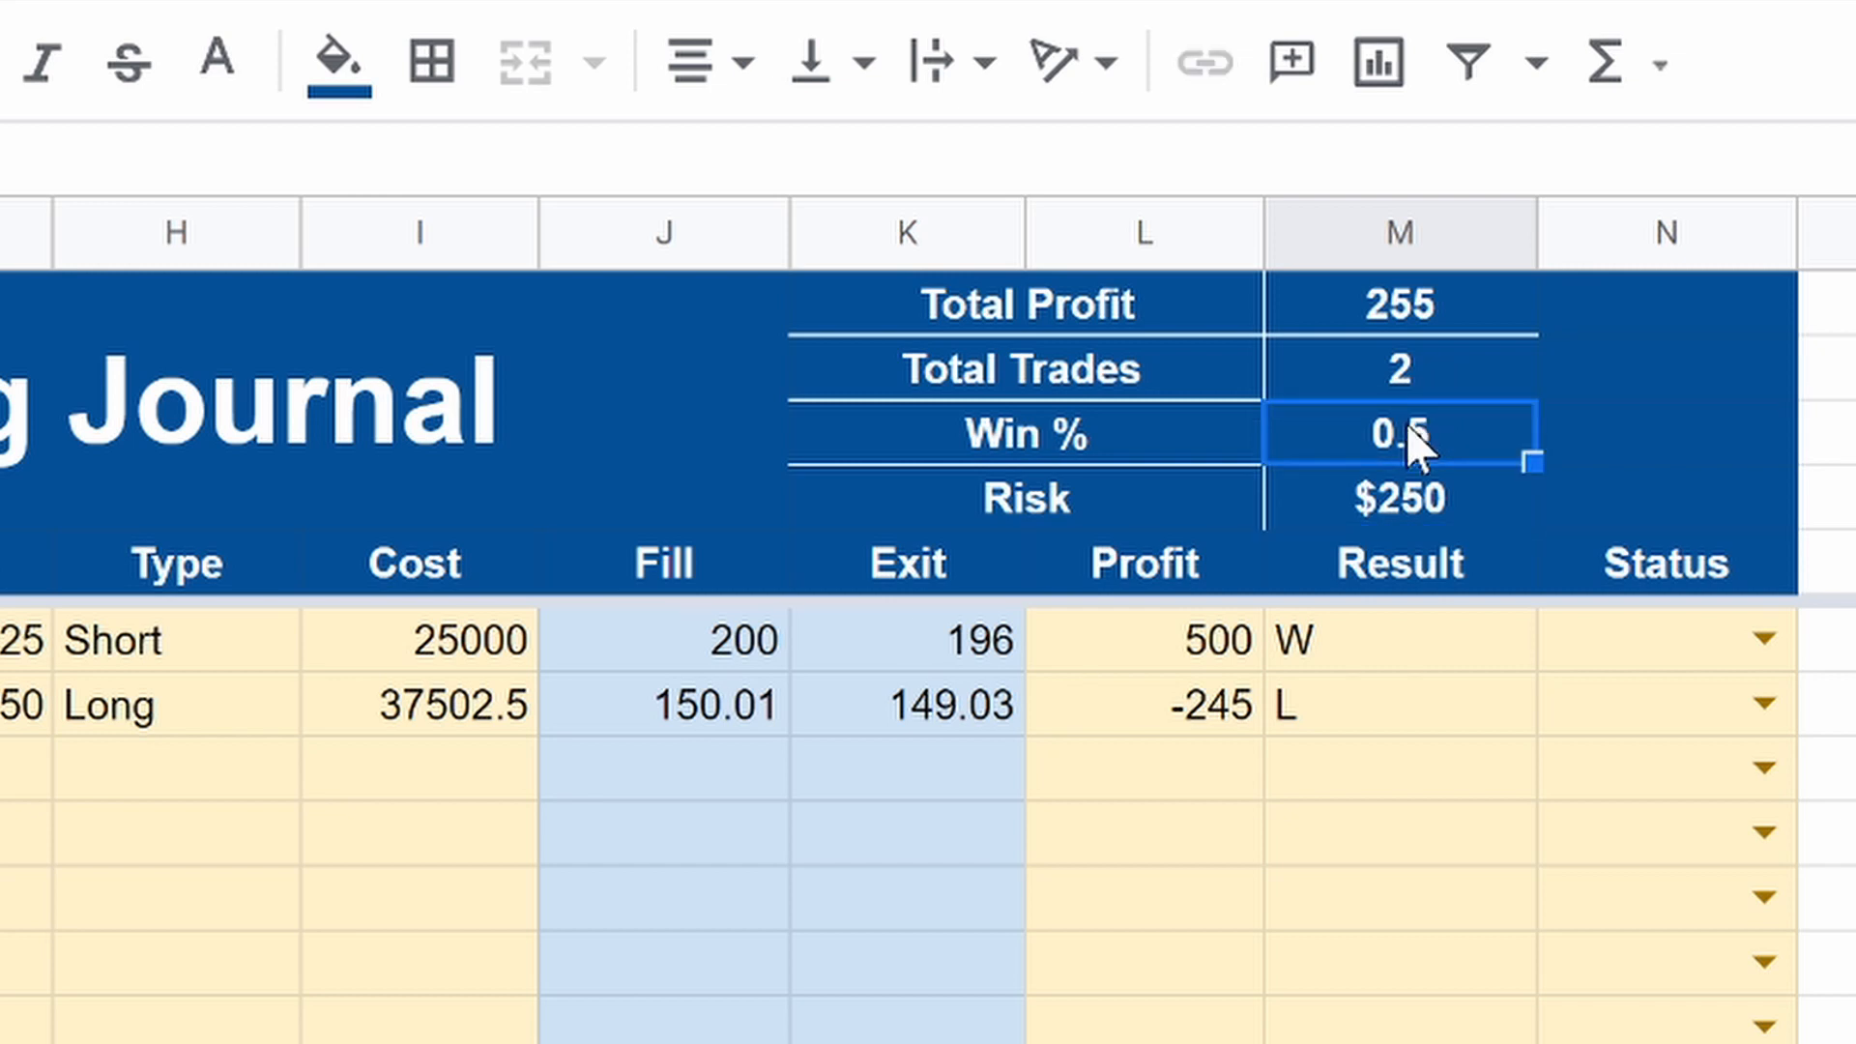
pyautogui.hotkey('ctrl', 'shift', '5')
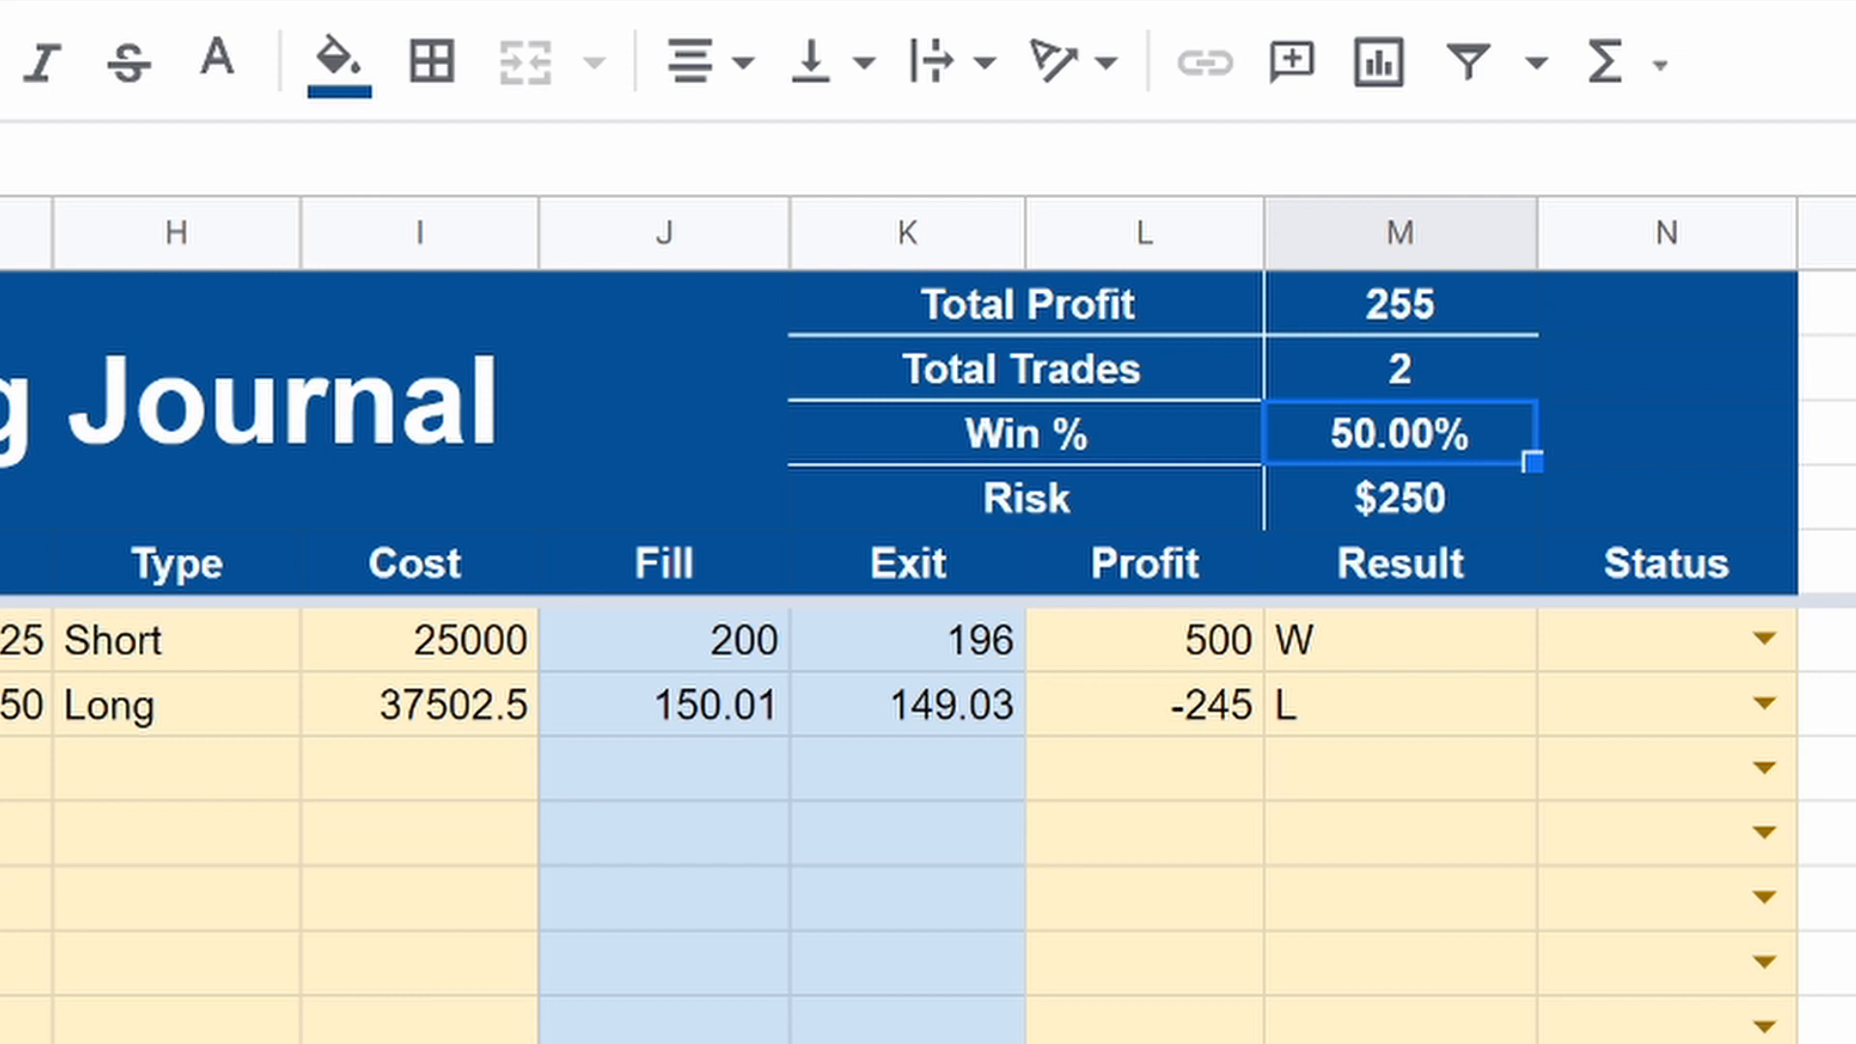
pyautogui.click(0, 62)
pyautogui.click(0, 62)
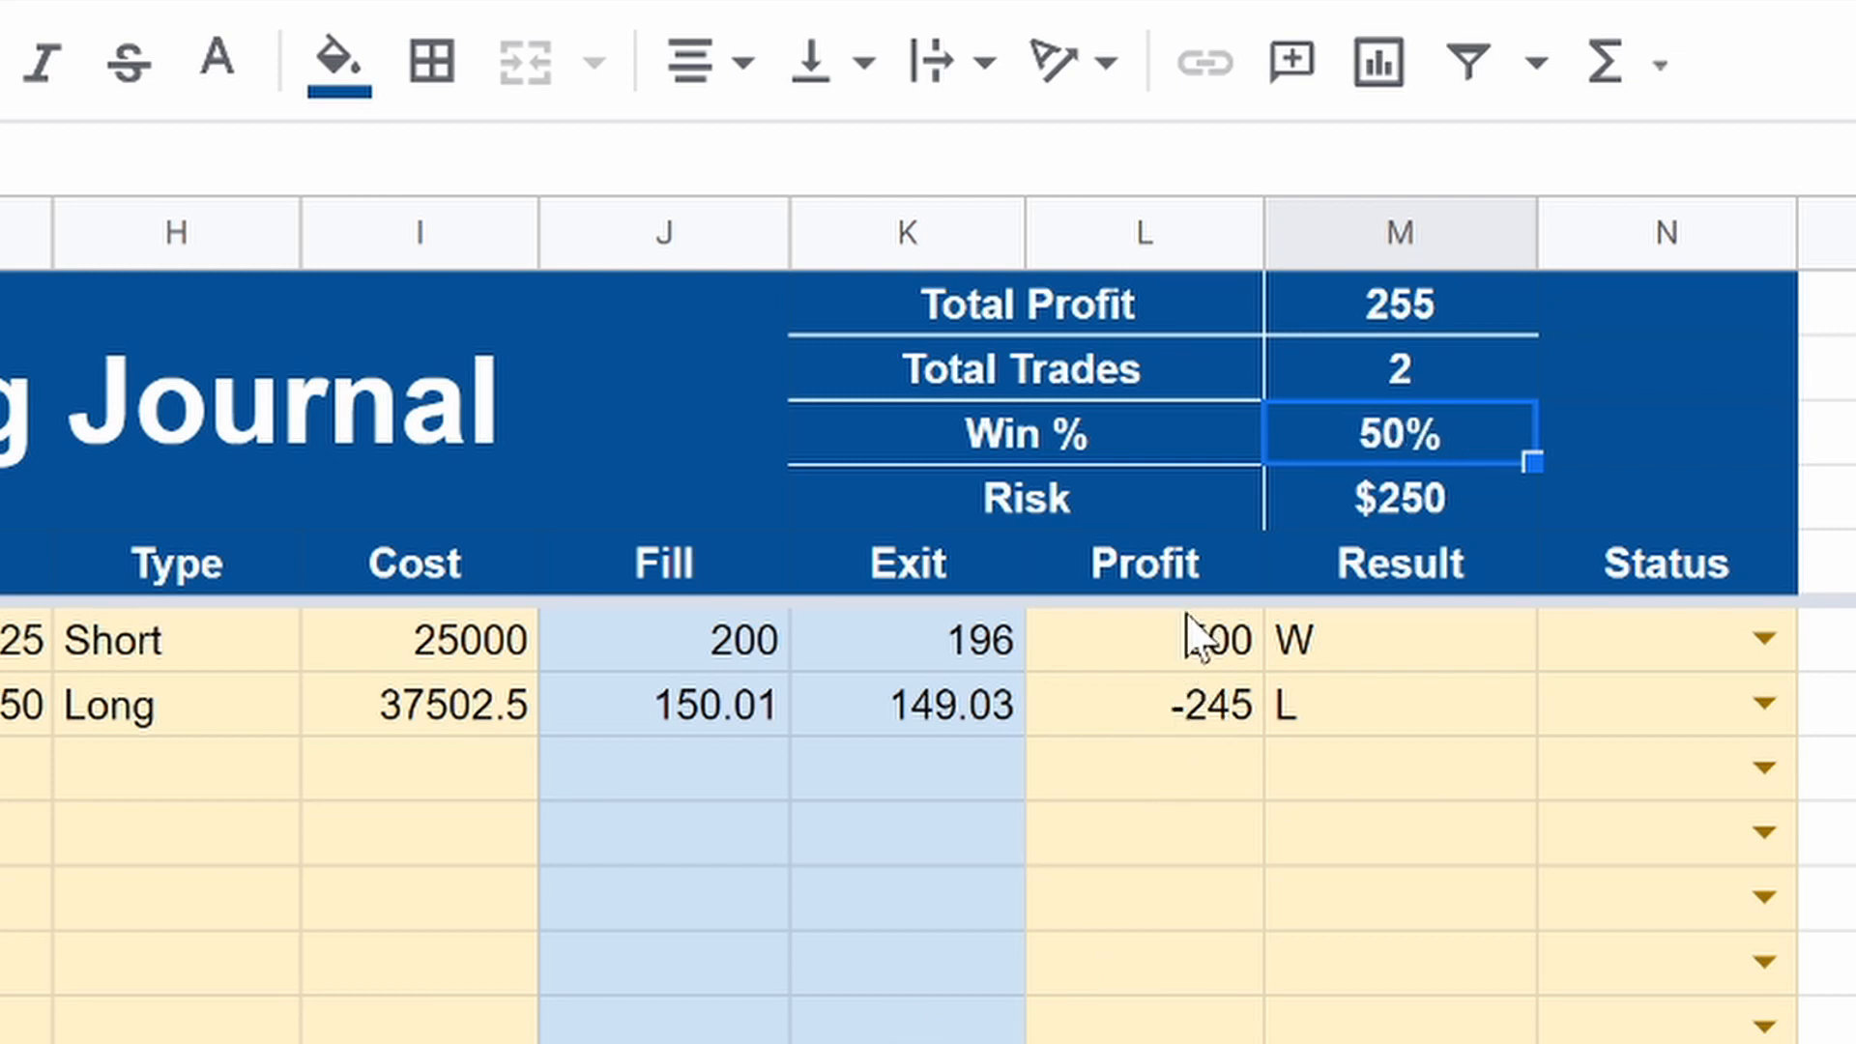
# Step: Apply currency format to the Profit column L, the Cost column I, and the Fill and Exit columns J and K
pyautogui.moveTo(1189, 624); pyautogui.dragTo(1201, 903)
pyautogui.click(1127, 253)
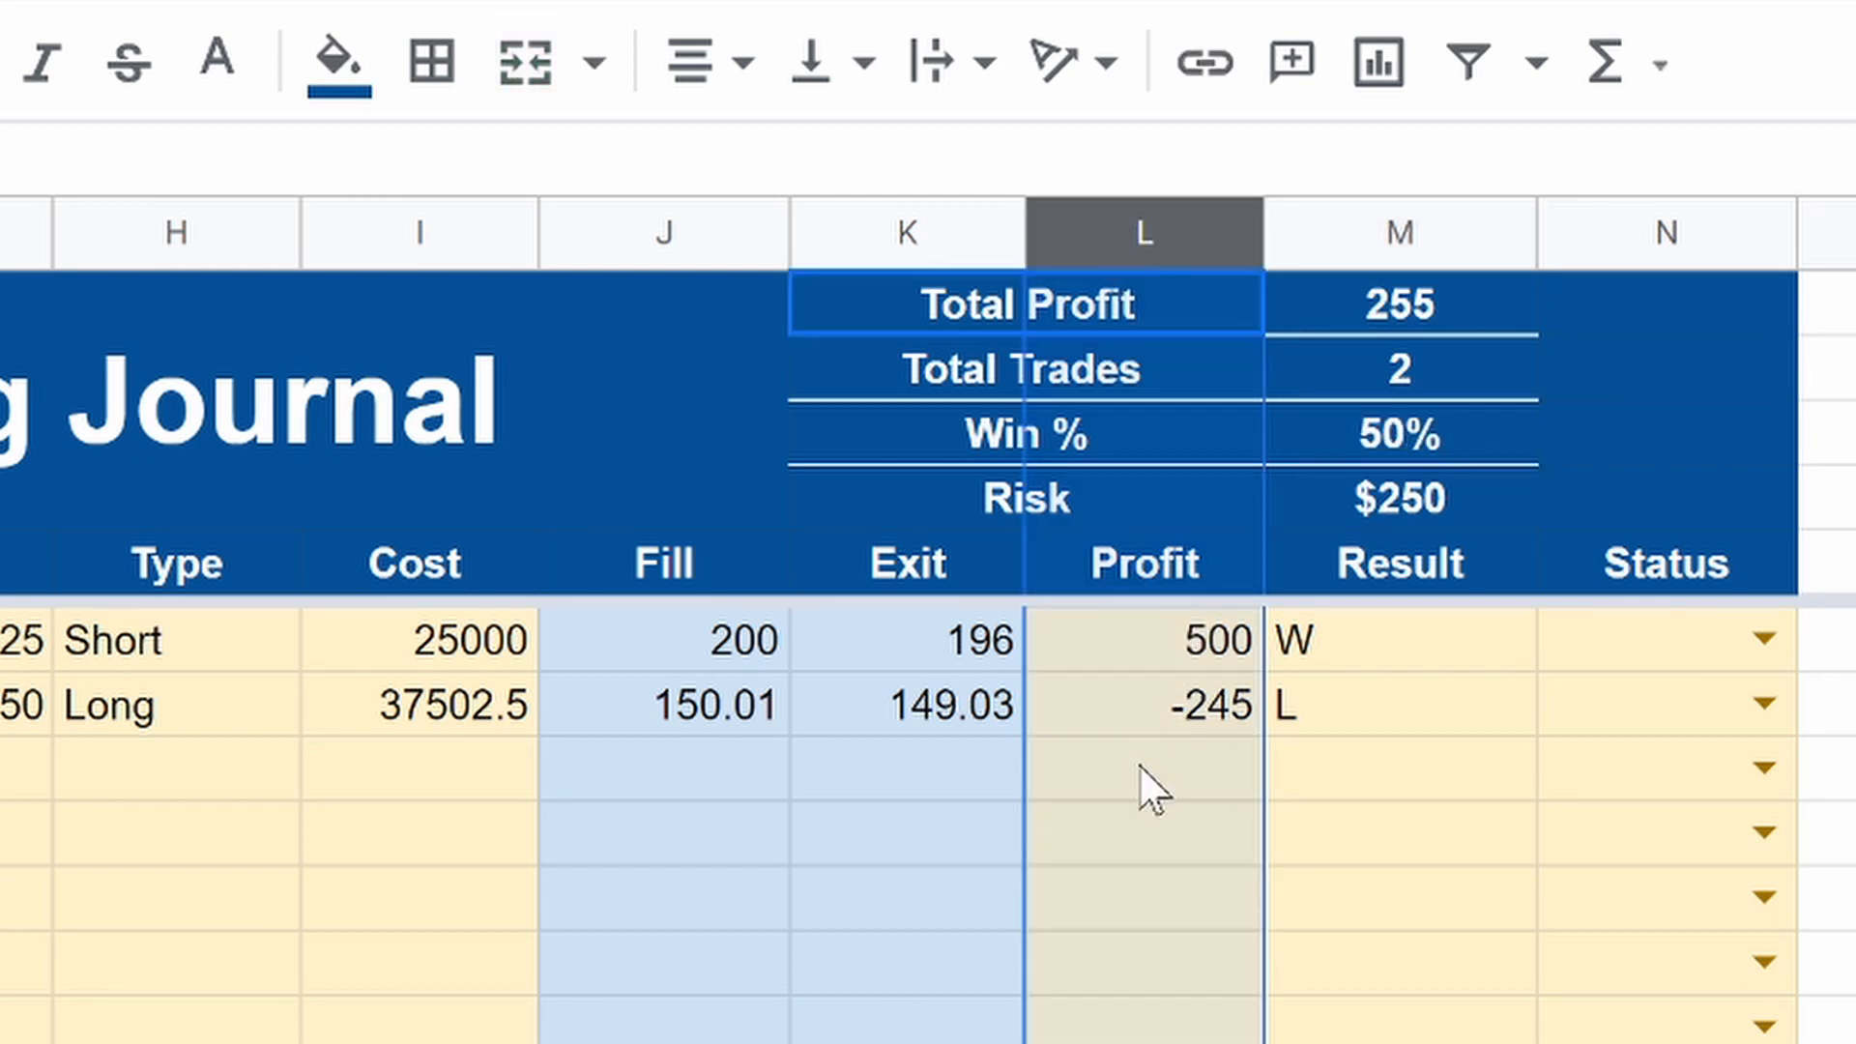
pyautogui.hotkey('ctrl', 'shift', '4')
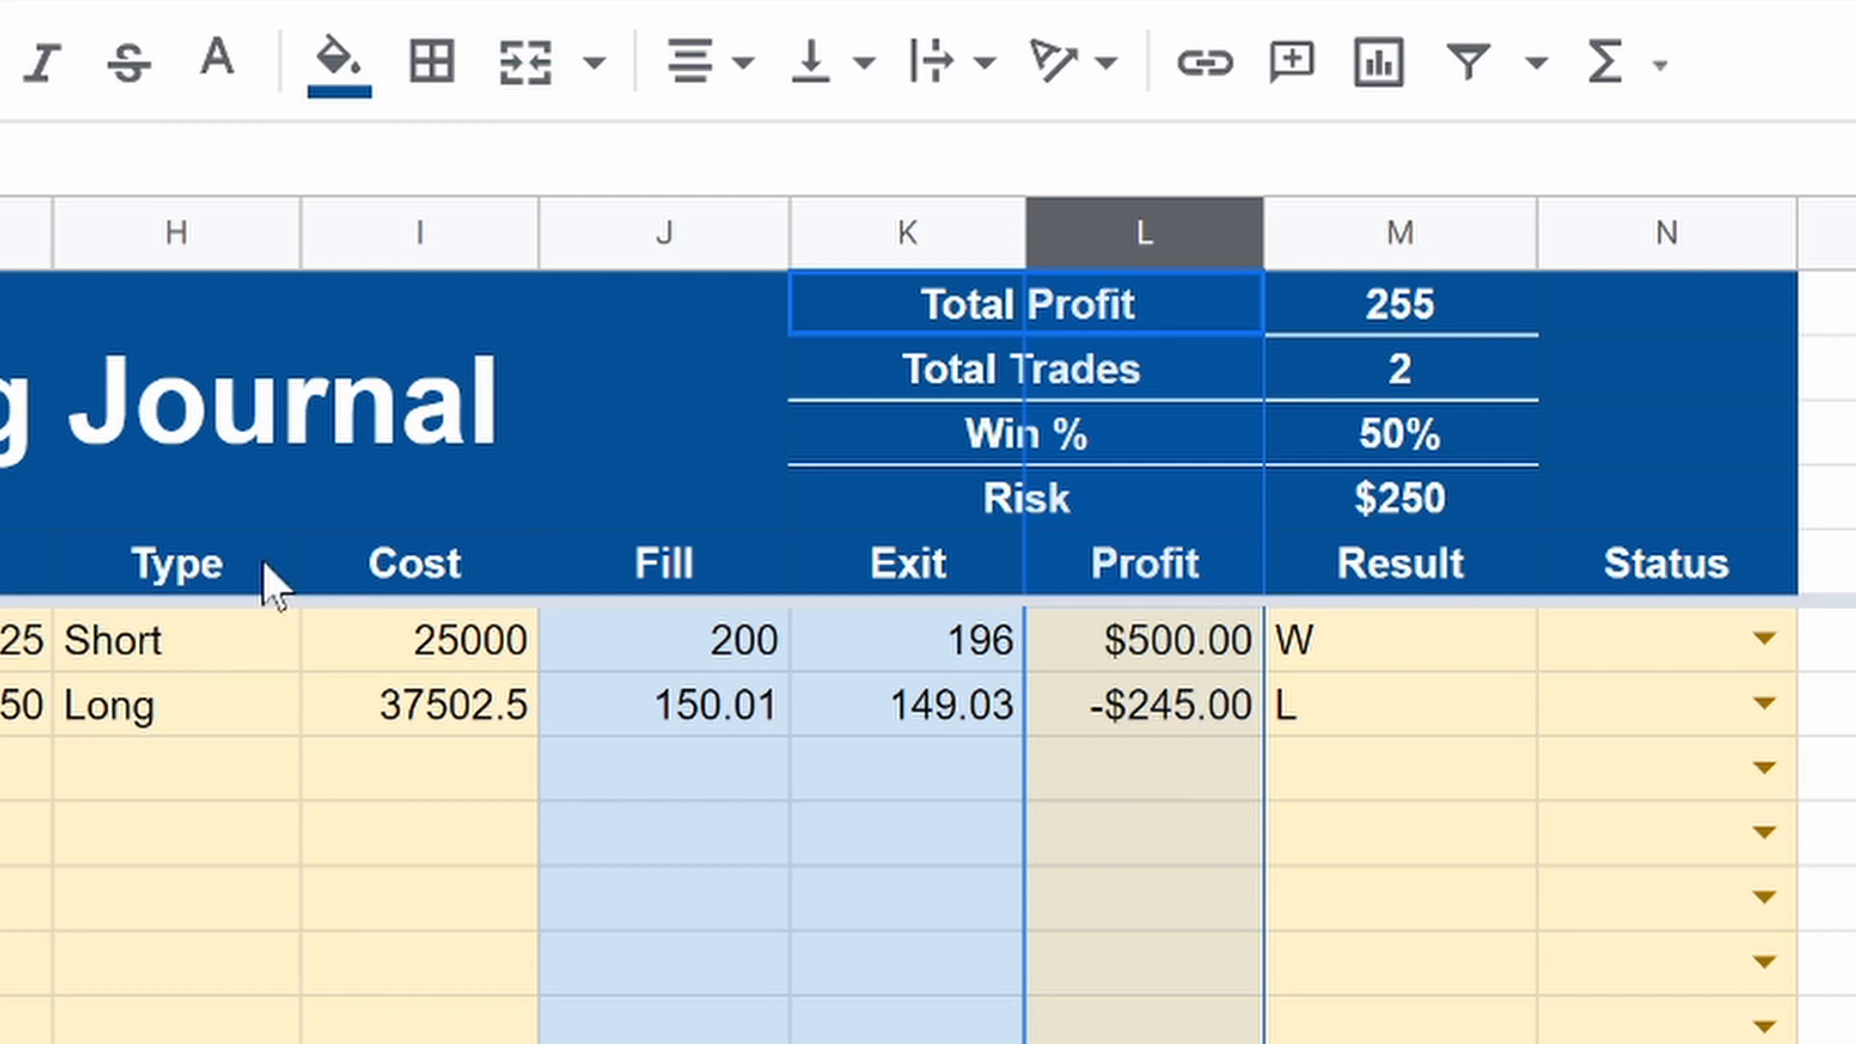
pyautogui.click(330, 238)
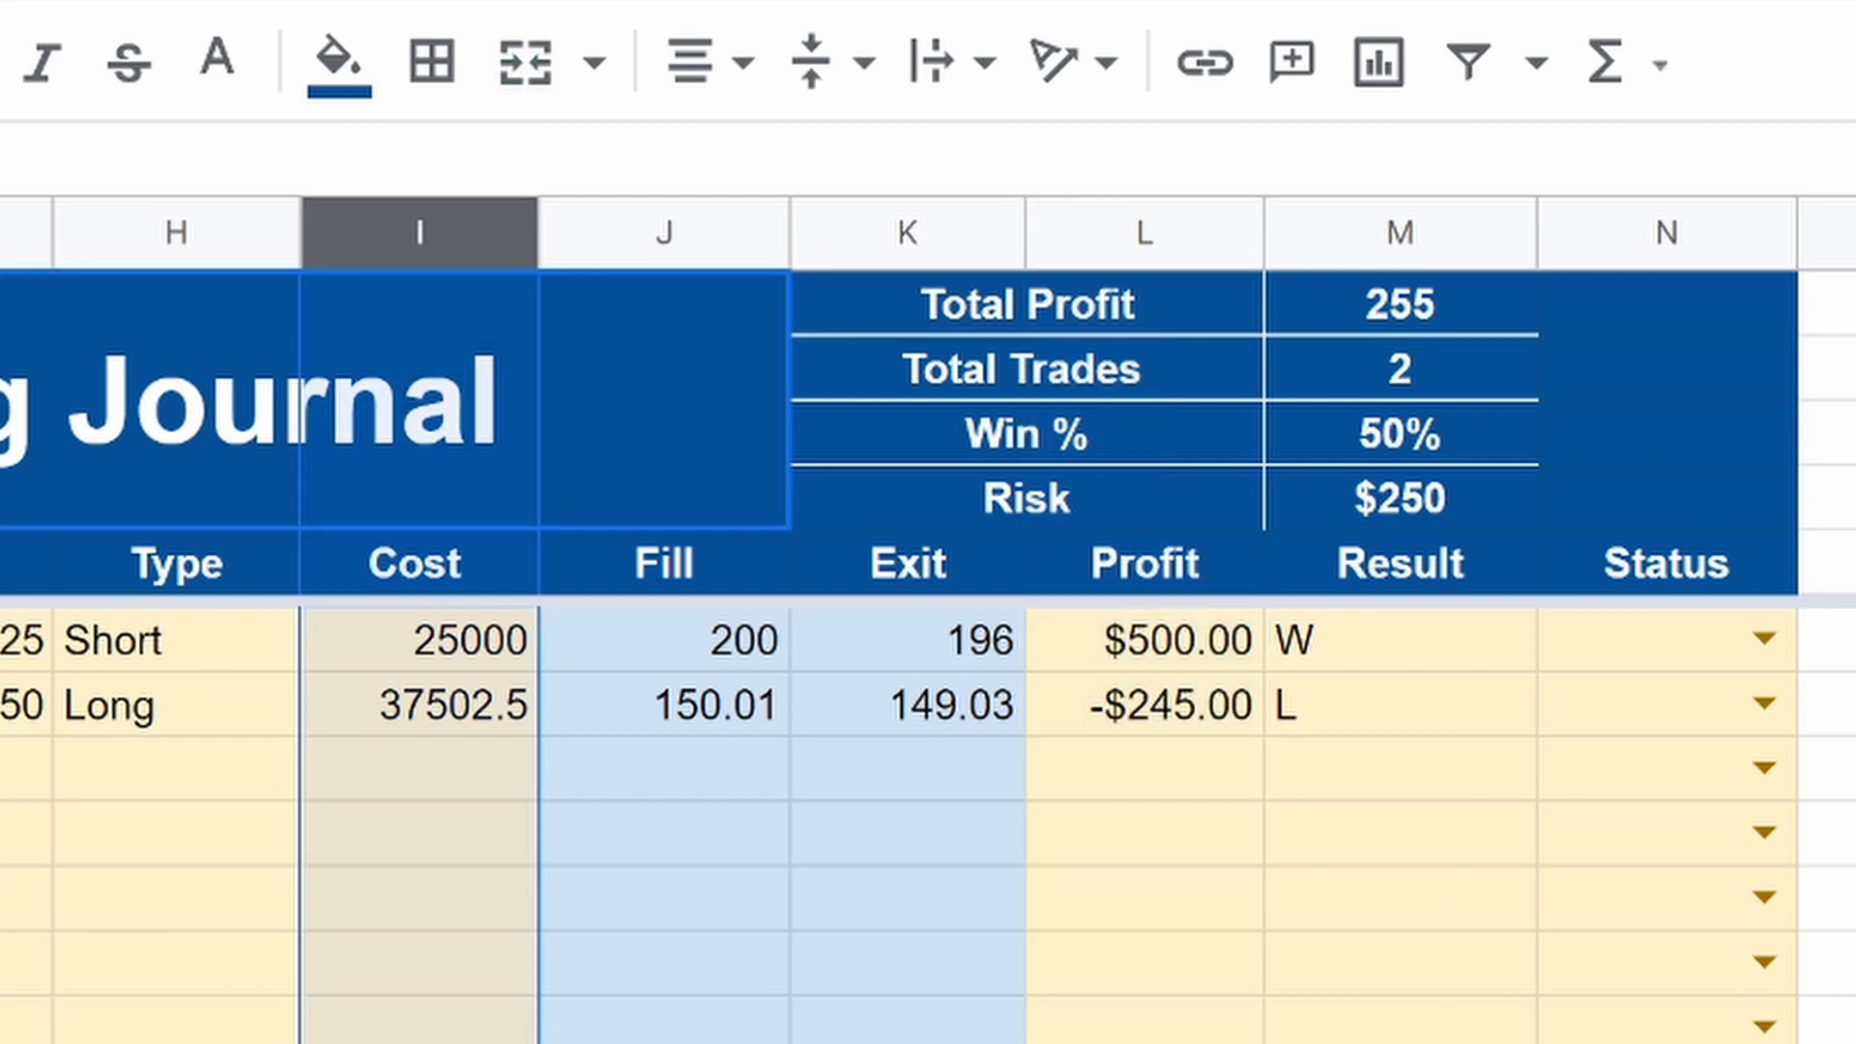
pyautogui.hotkey('ctrl', 'shift', '4')
pyautogui.moveTo(688, 241); pyautogui.dragTo(1015, 201)
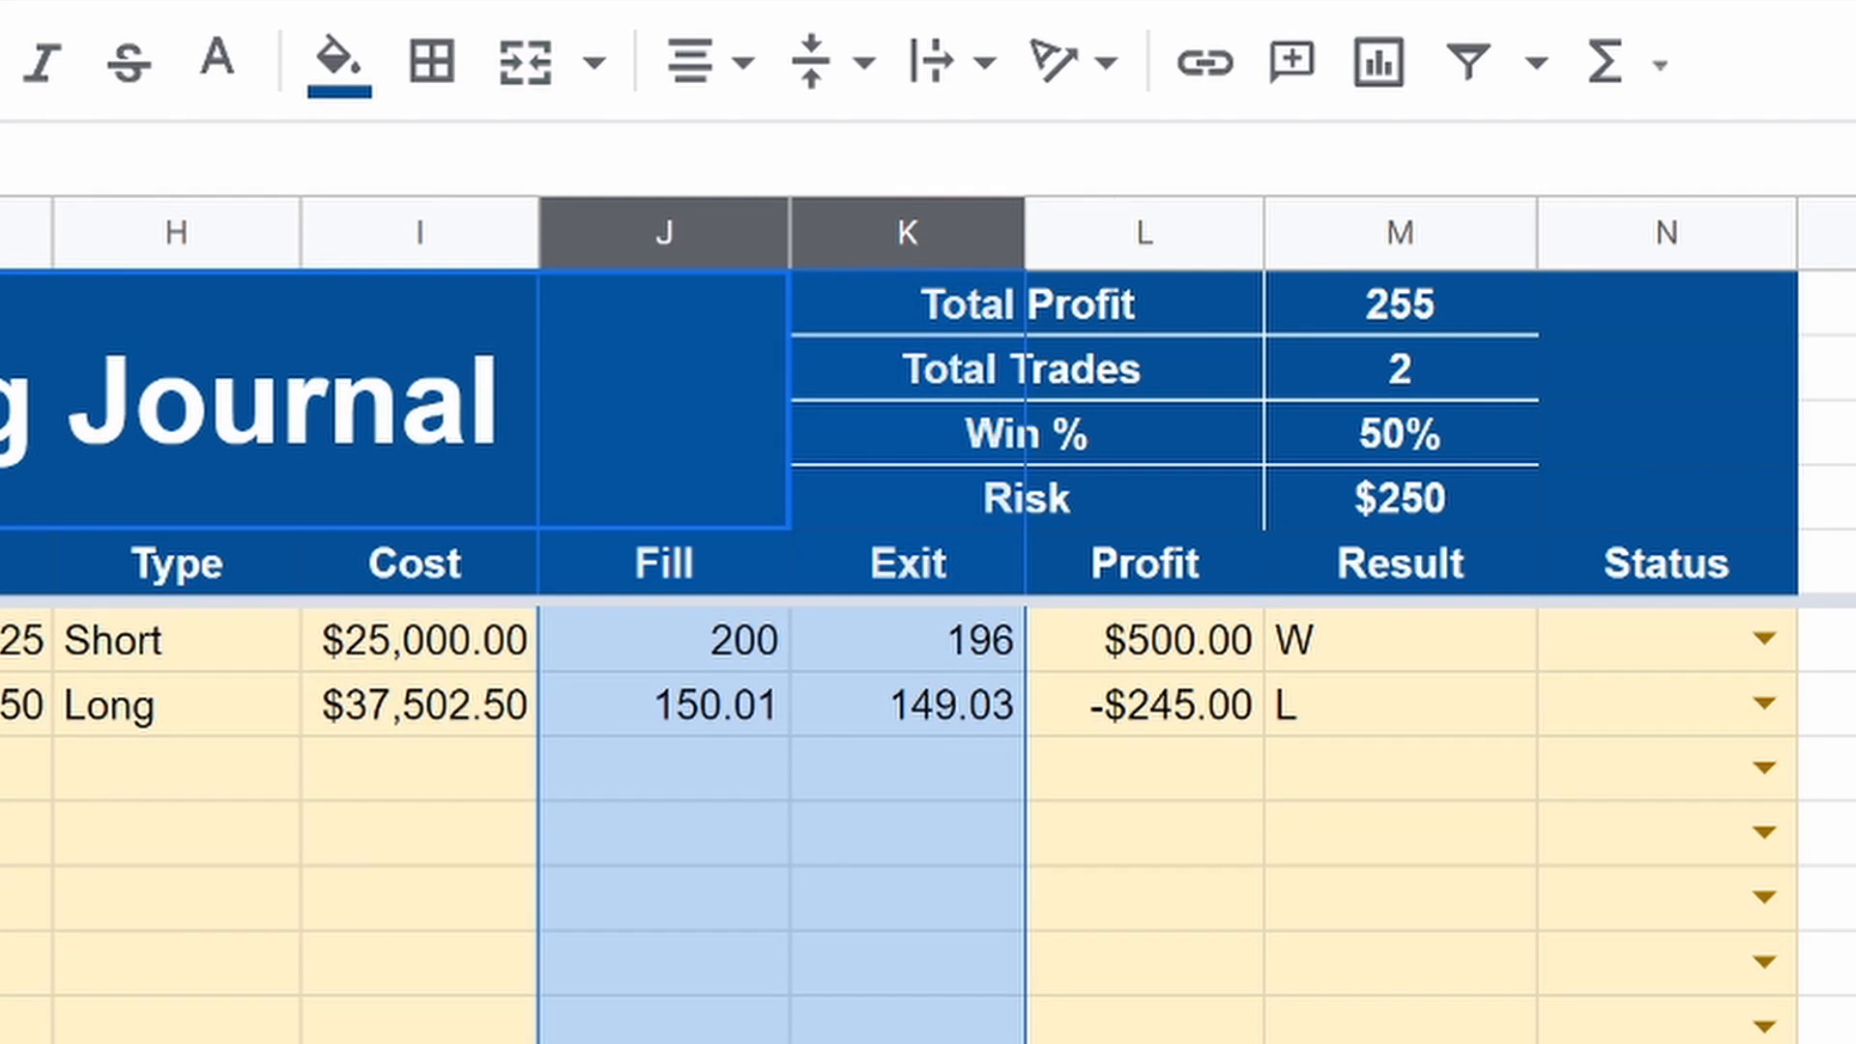
pyautogui.hotkey('ctrl', 'shift', '4')
# Step: Apply currency format to the Target and Risk columns E and F and the Entry and Stop columns C and D
pyautogui.moveTo(365, 230); pyautogui.dragTo(786, 234)
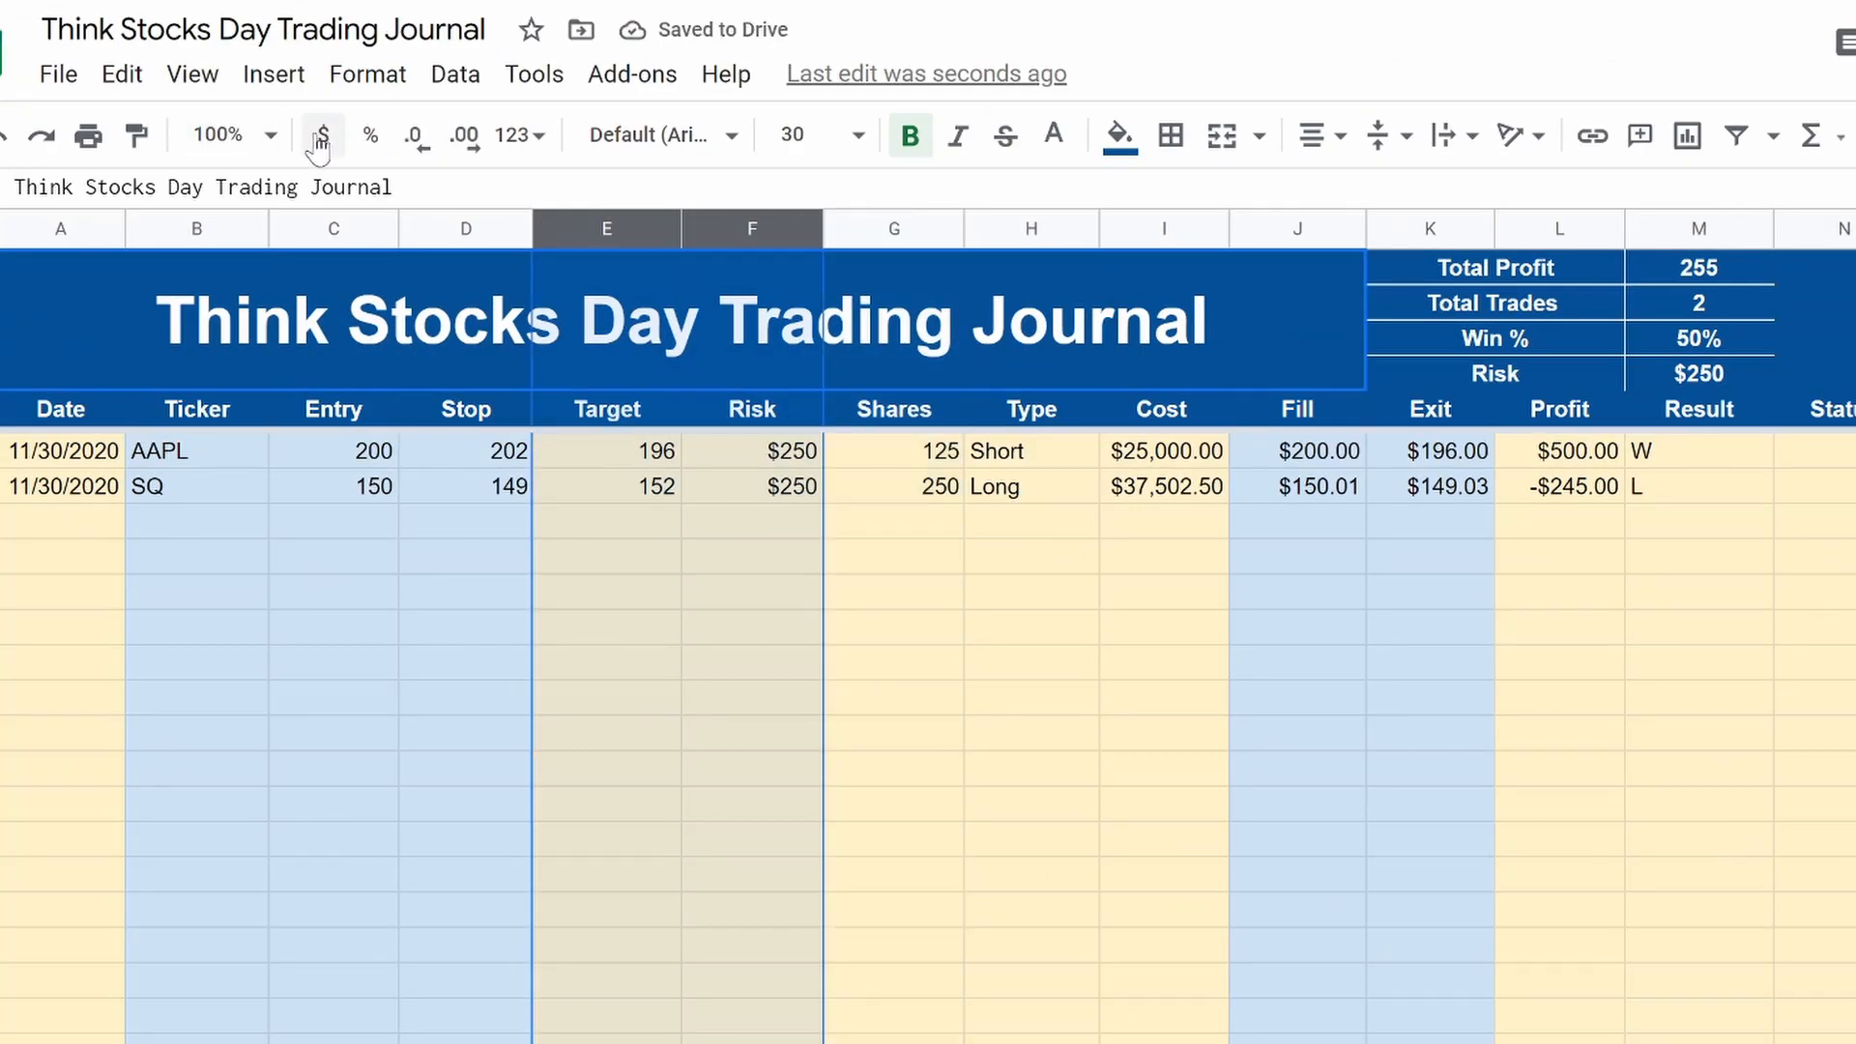
pyautogui.click(319, 137)
pyautogui.moveTo(333, 232); pyautogui.dragTo(466, 231)
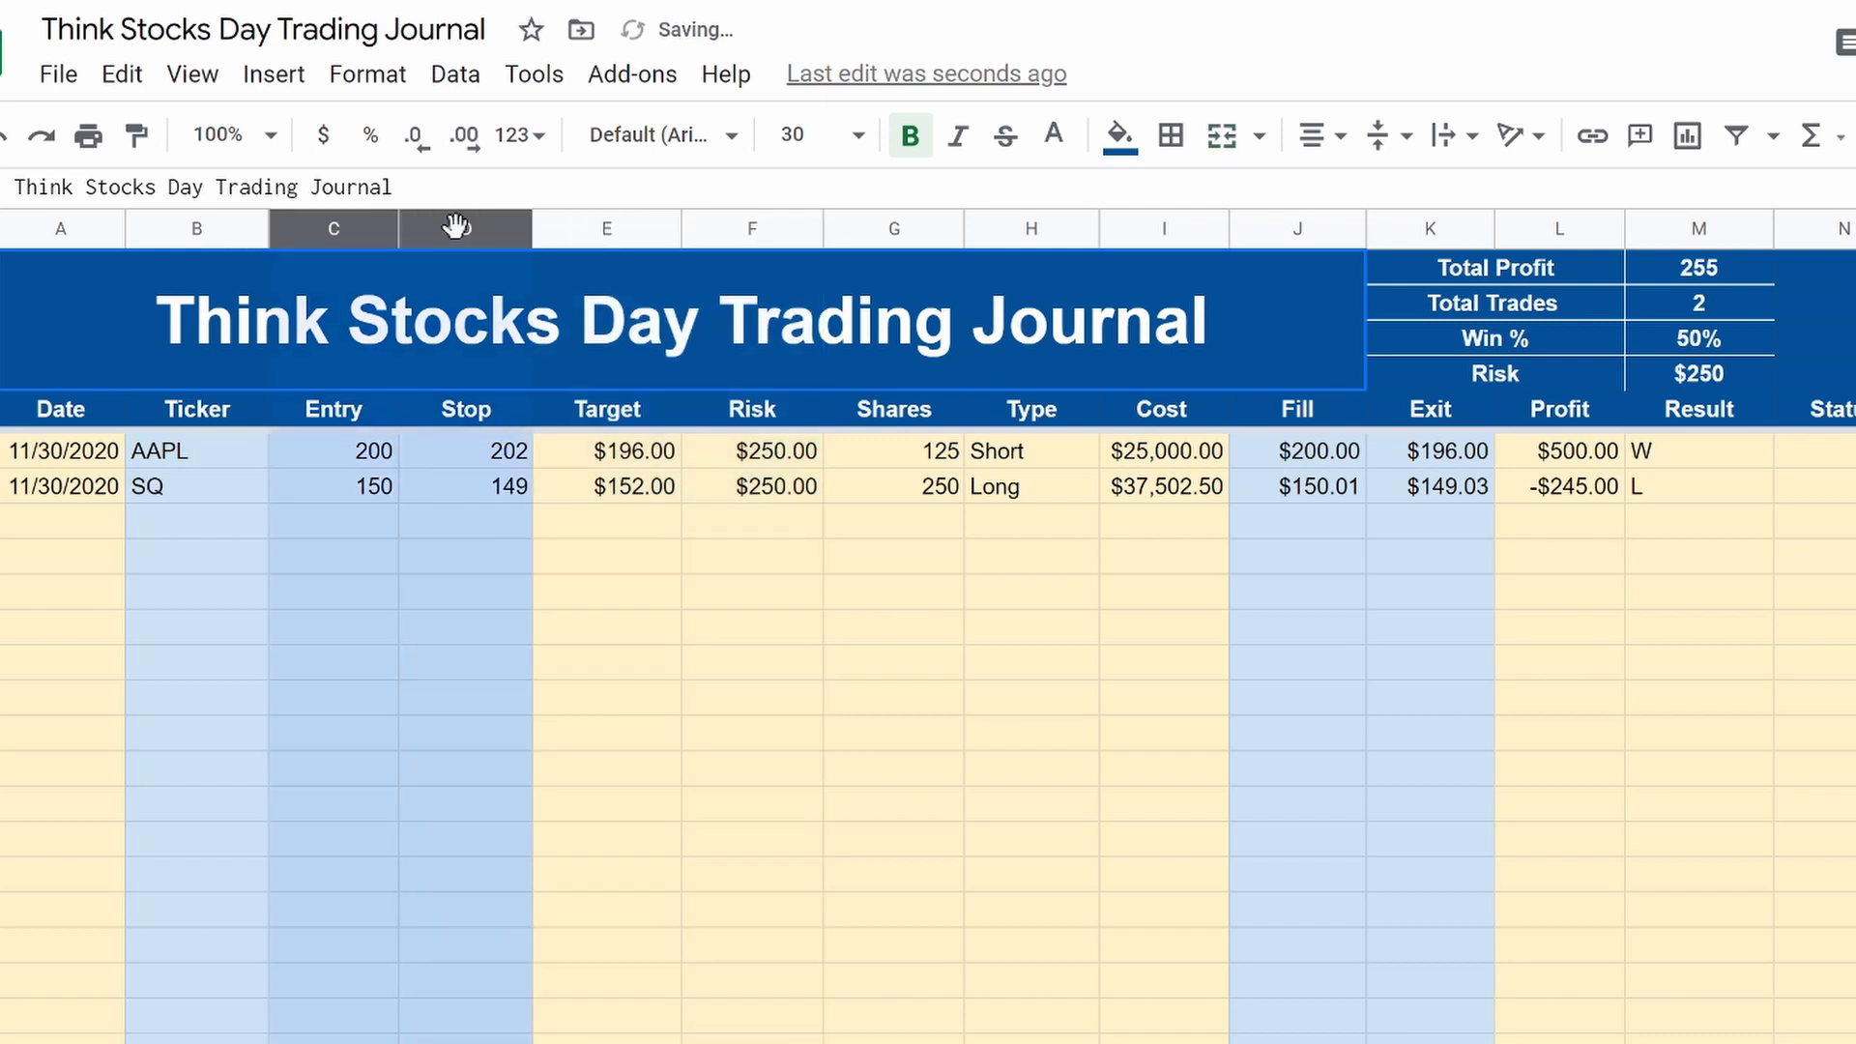
pyautogui.click(323, 136)
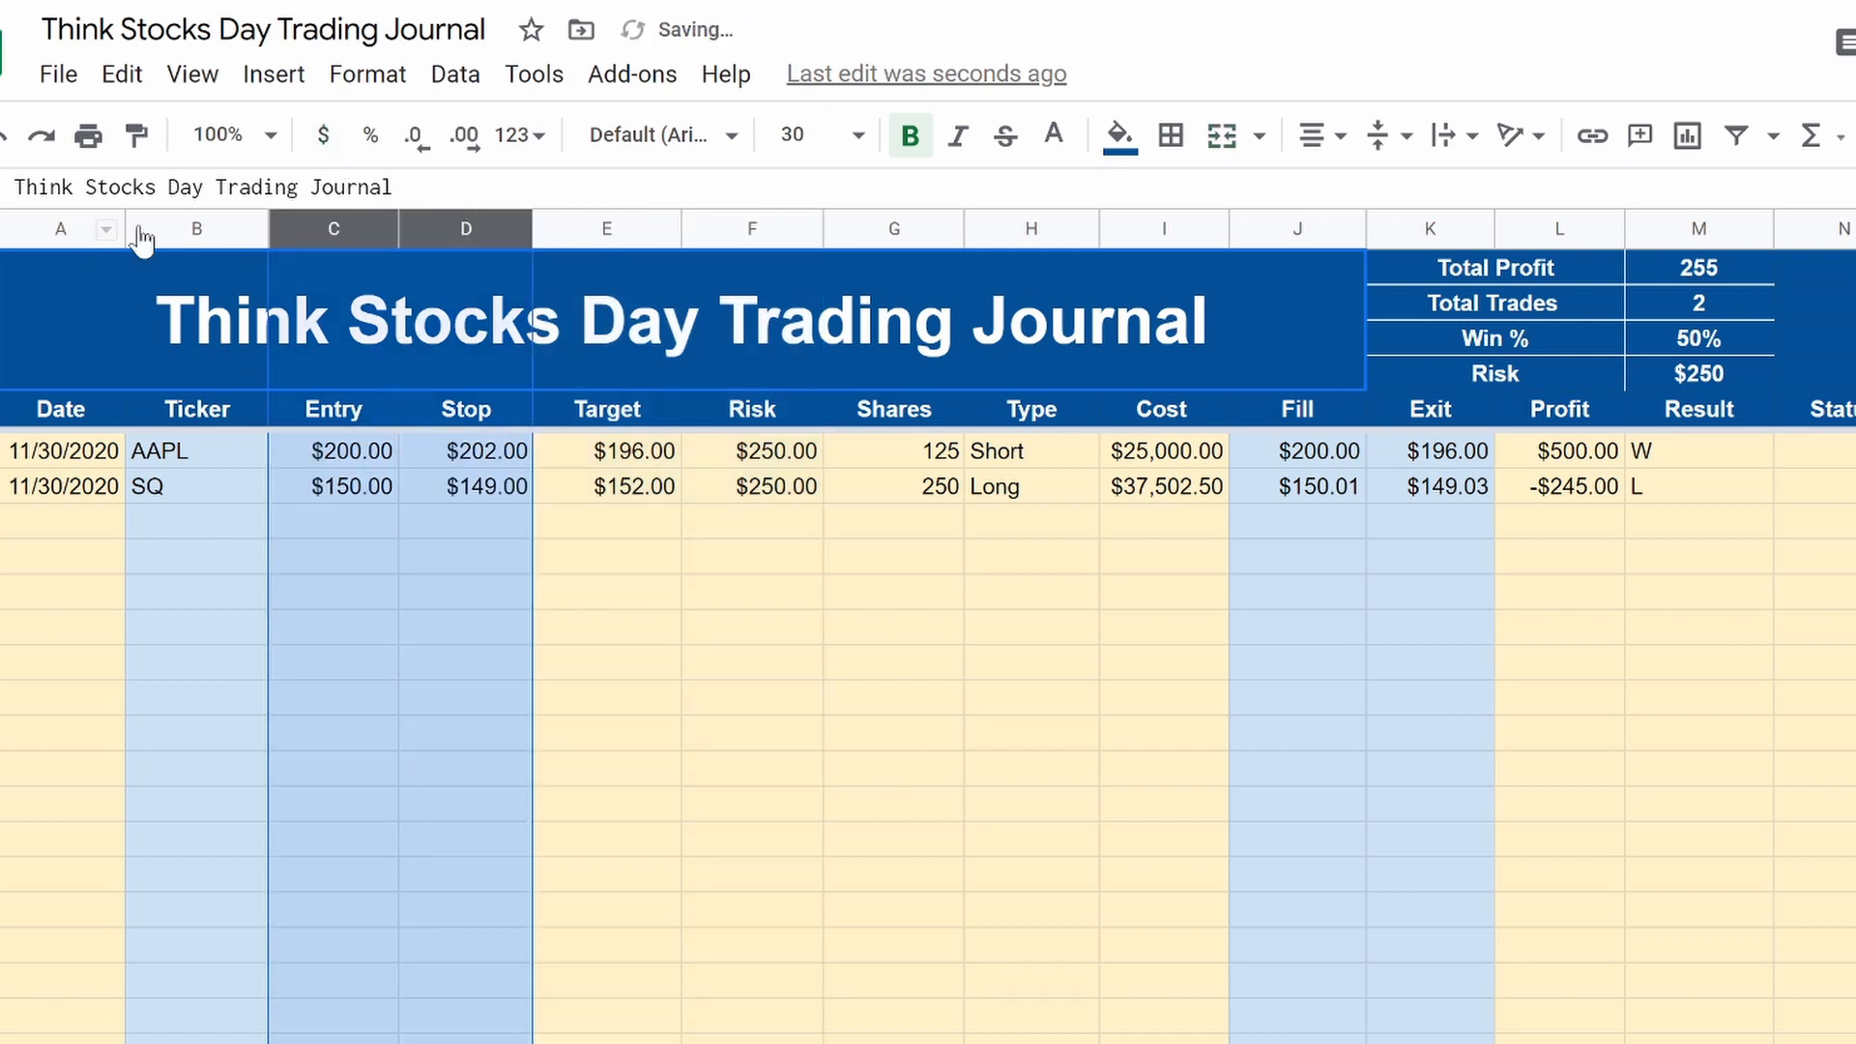
# Step: Center the contents of the entire sheet horizontally
pyautogui.hotkey('ctrl', 'a')
pyautogui.click(1312, 135)
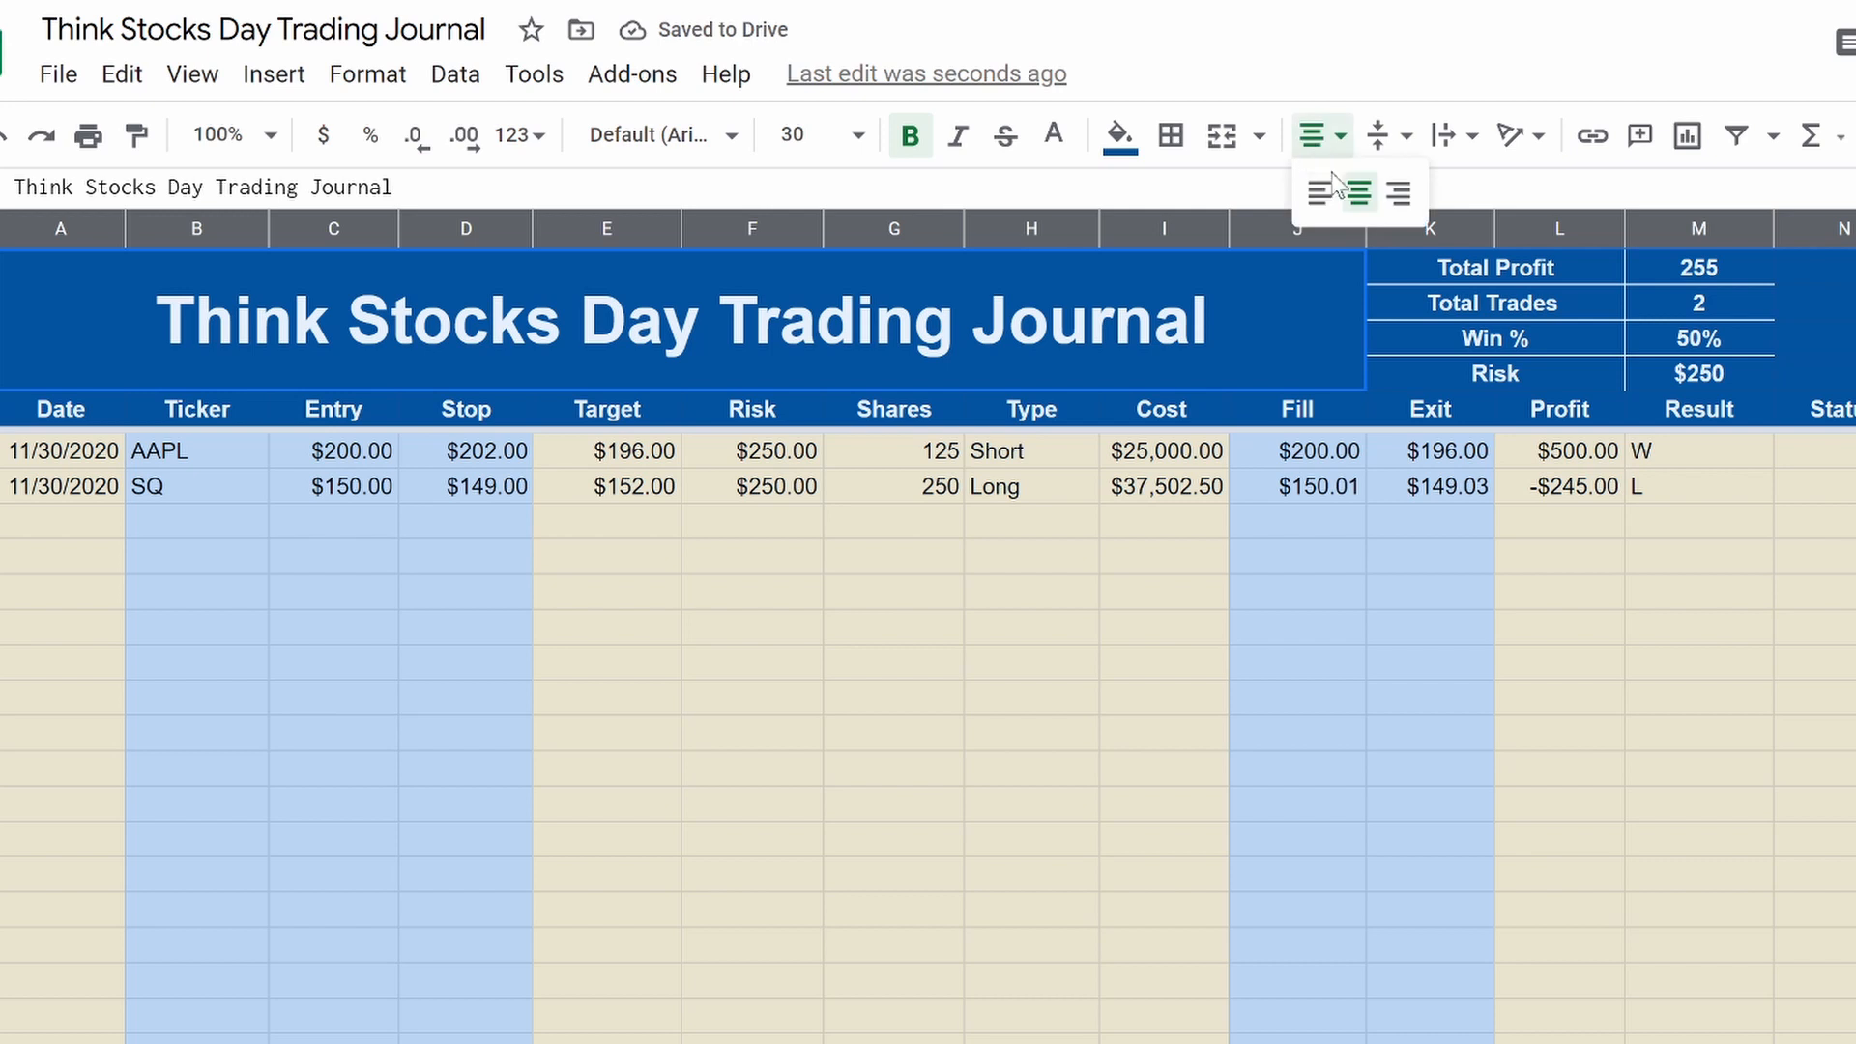
pyautogui.click(1363, 192)
pyautogui.click(1676, 600)
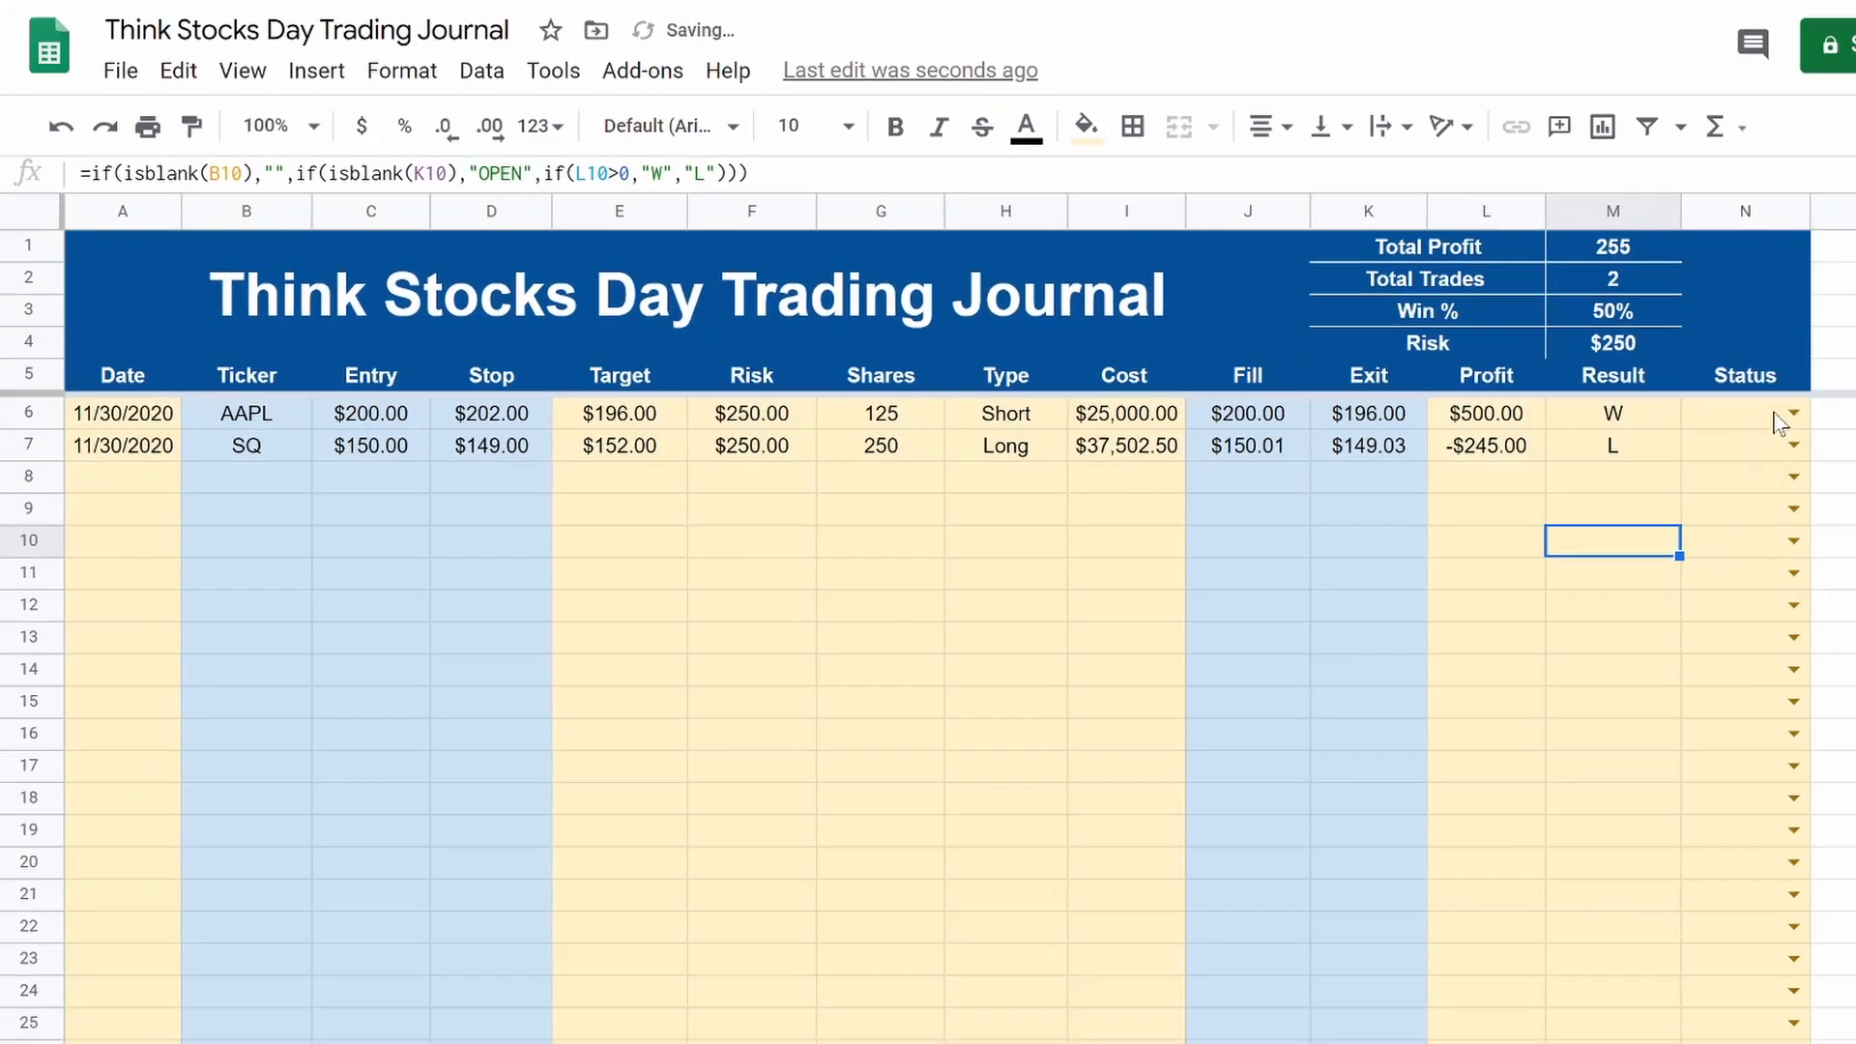
# Step: Set the AAPL trade's Status to Target Hit and the SQ trade's to Stopped Out, and autofit the Status column's width
pyautogui.click(1793, 413)
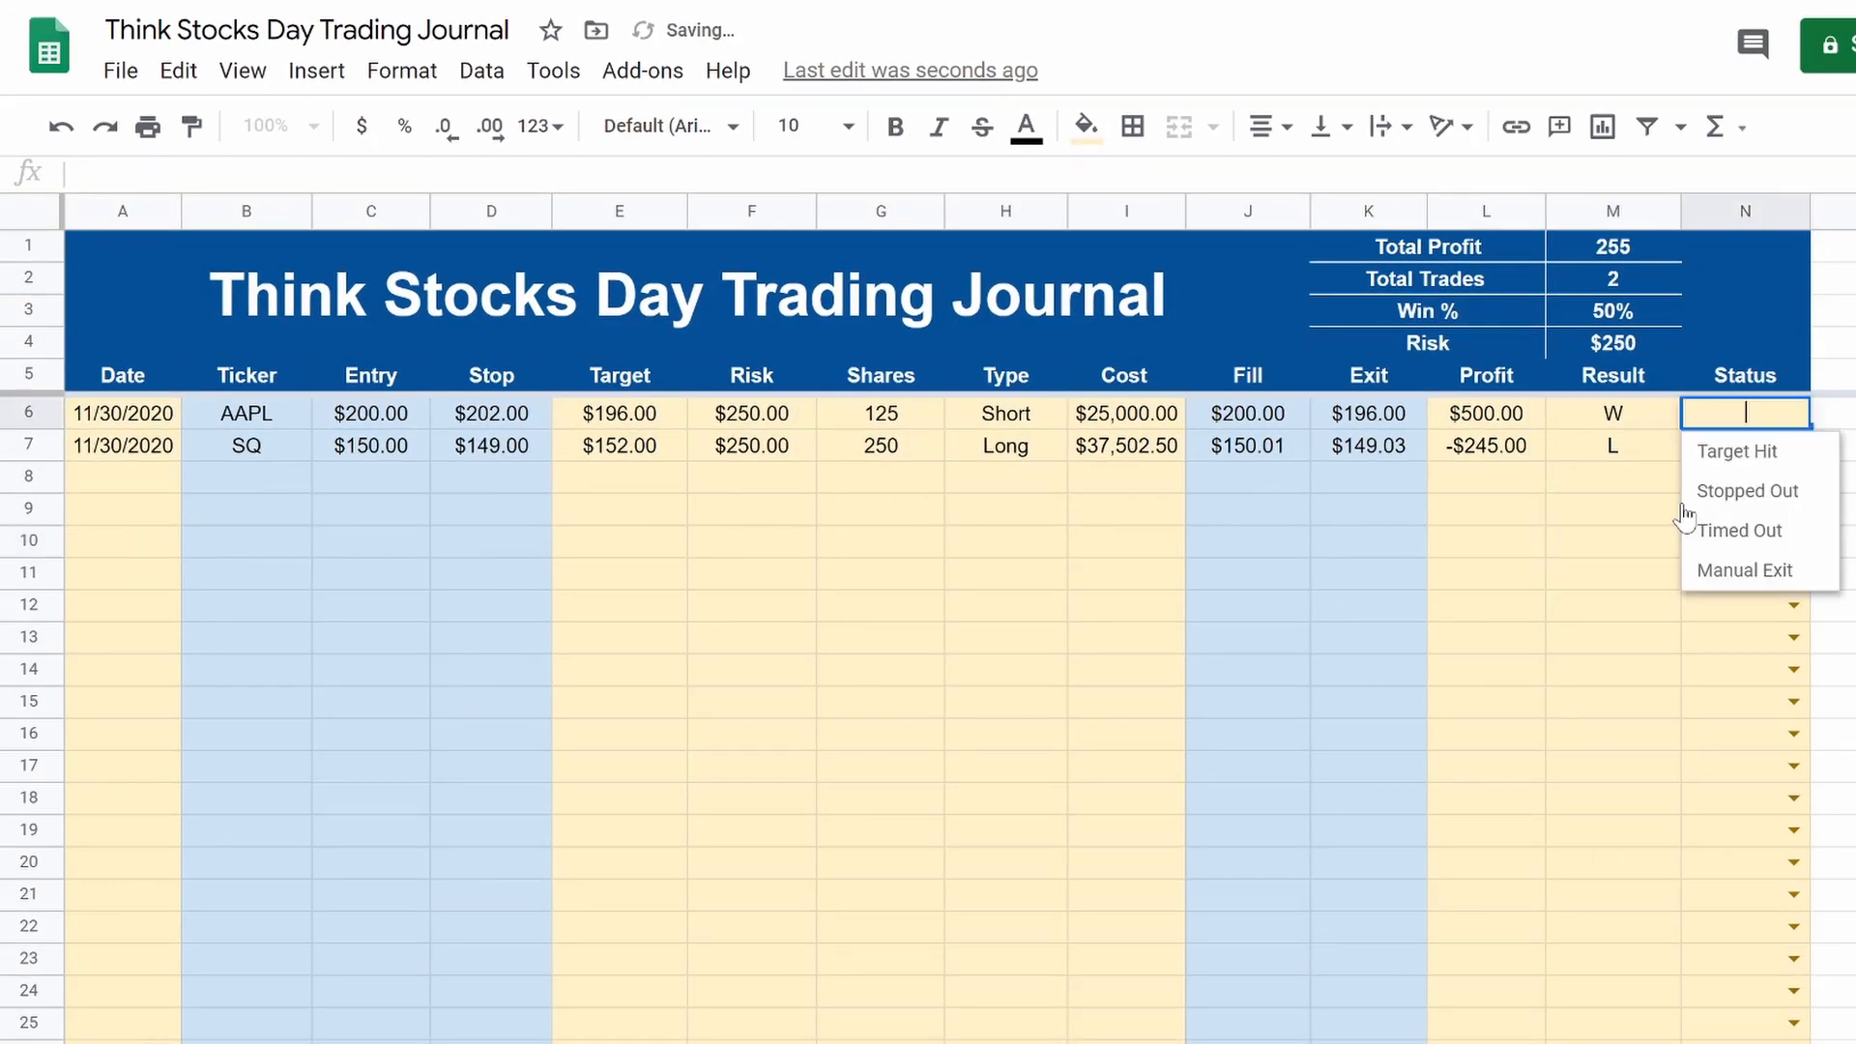
pyautogui.click(1759, 455)
pyautogui.click(1793, 446)
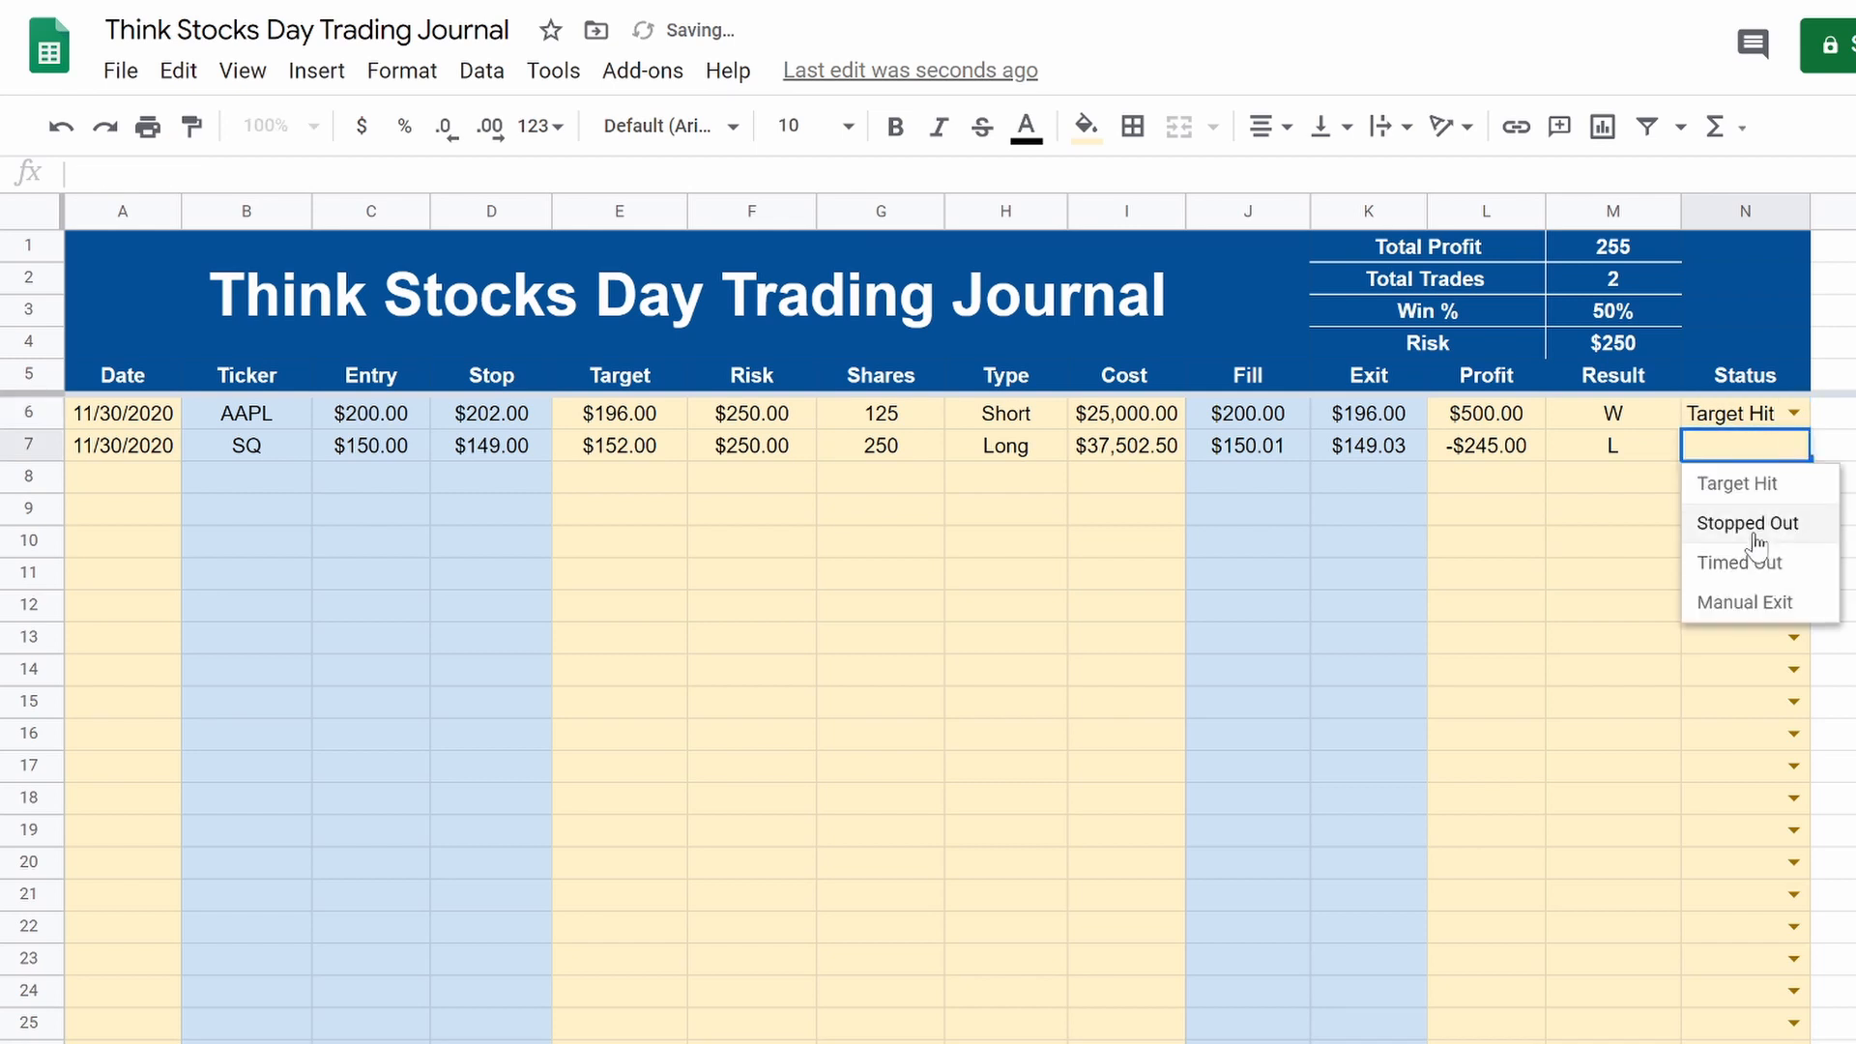
pyautogui.click(1748, 523)
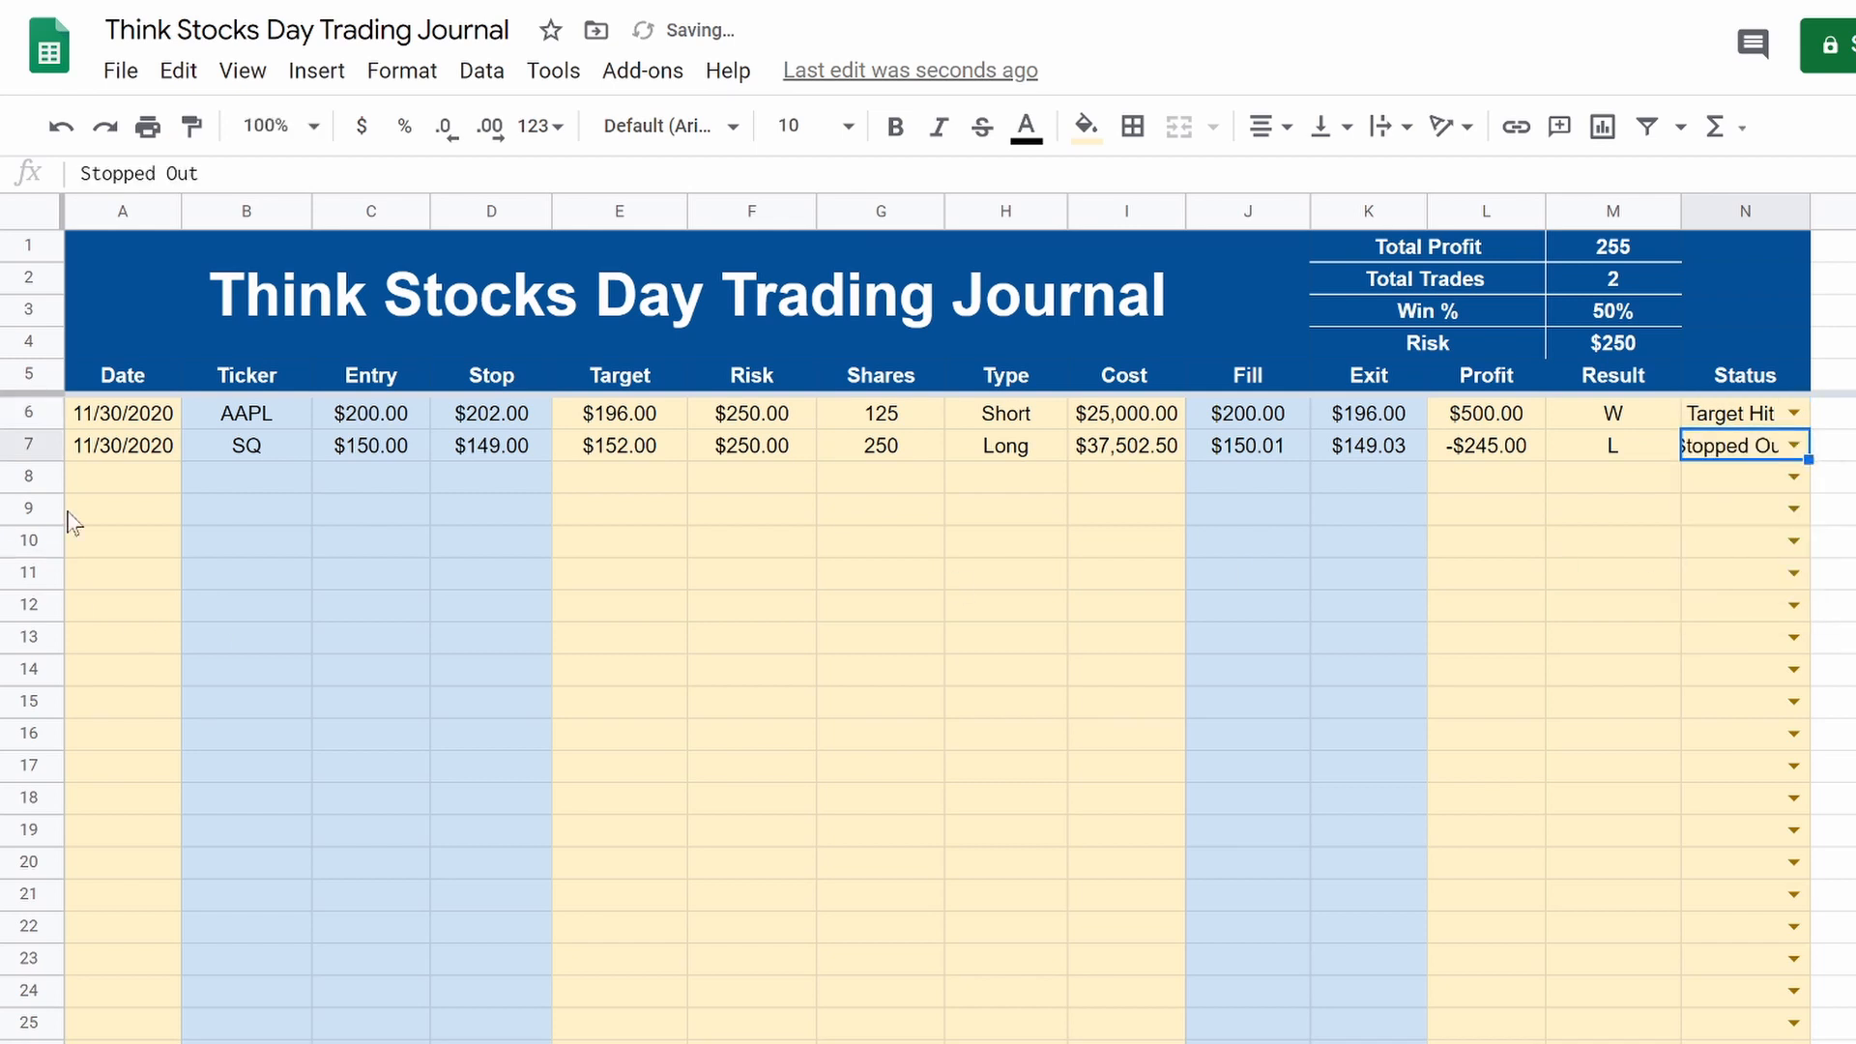
pyautogui.doubleClick(1811, 211)
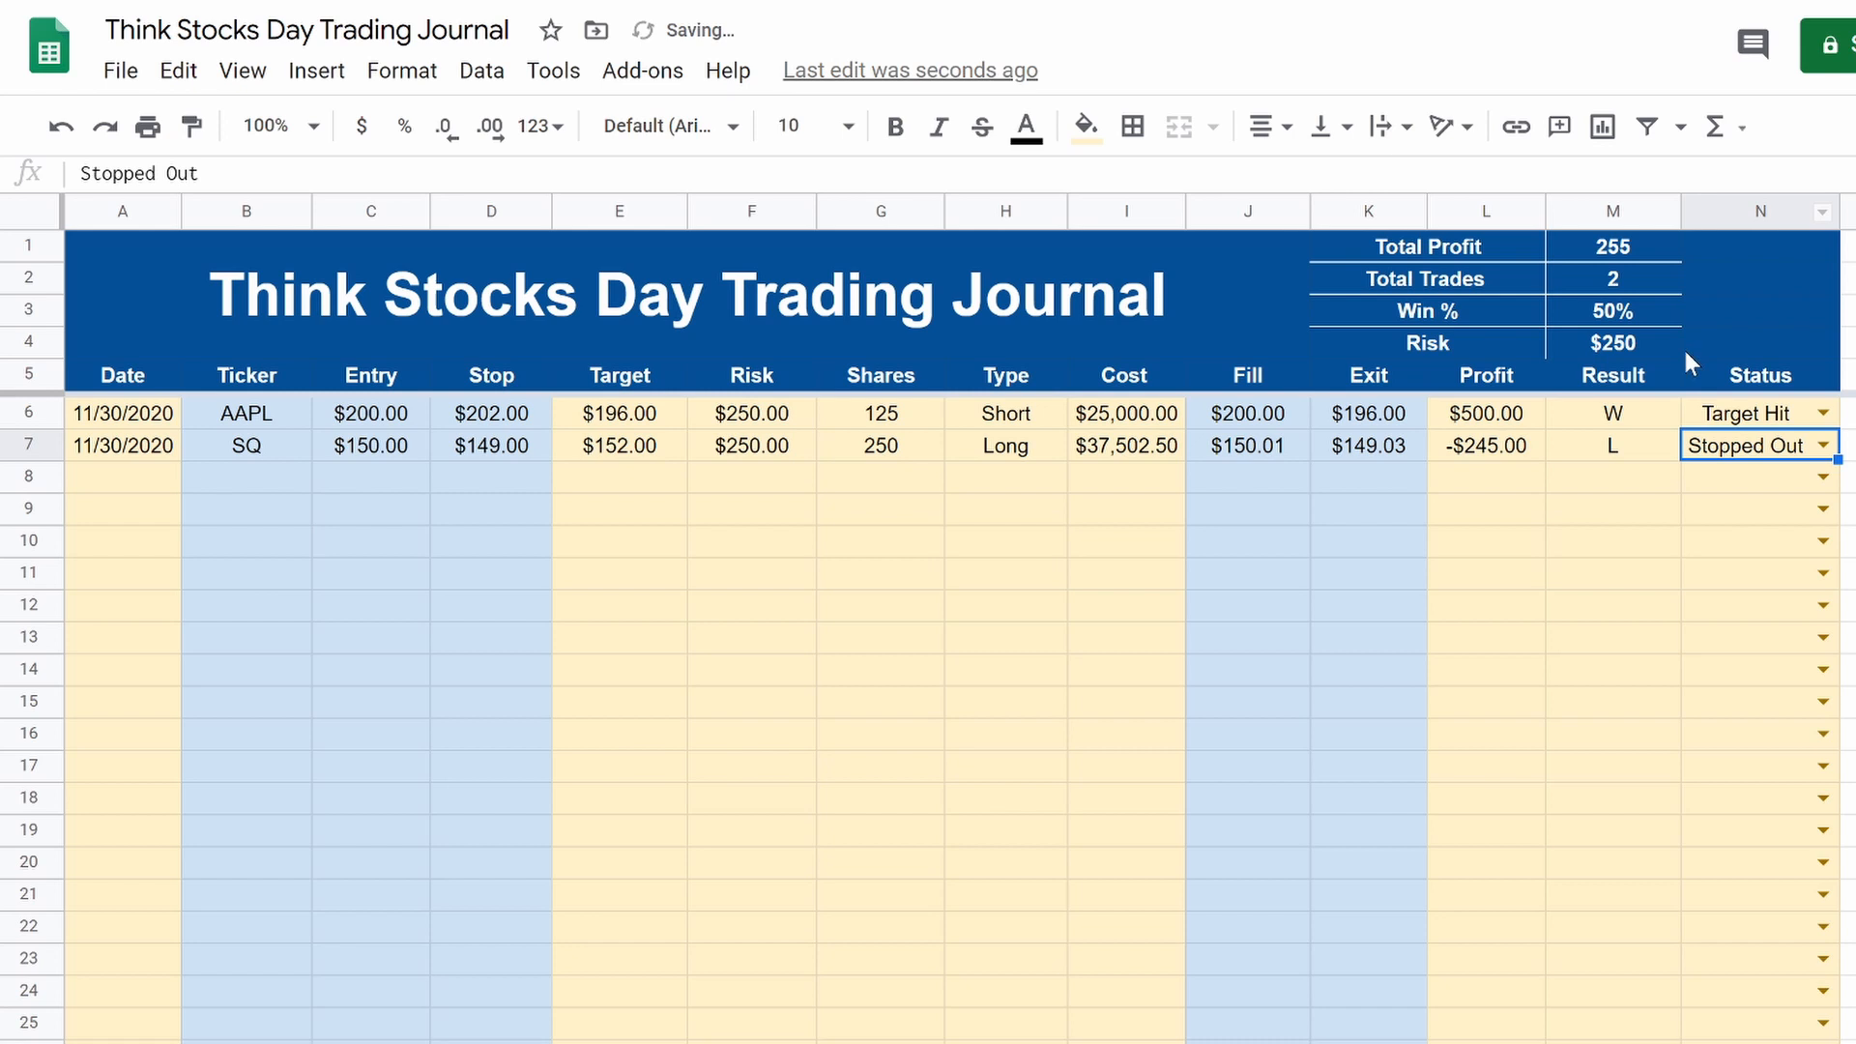
# Step: Add a trade in row 8 with ticker V, an Entry of 100 and a Stop of 100.5
pyautogui.click(271, 487)
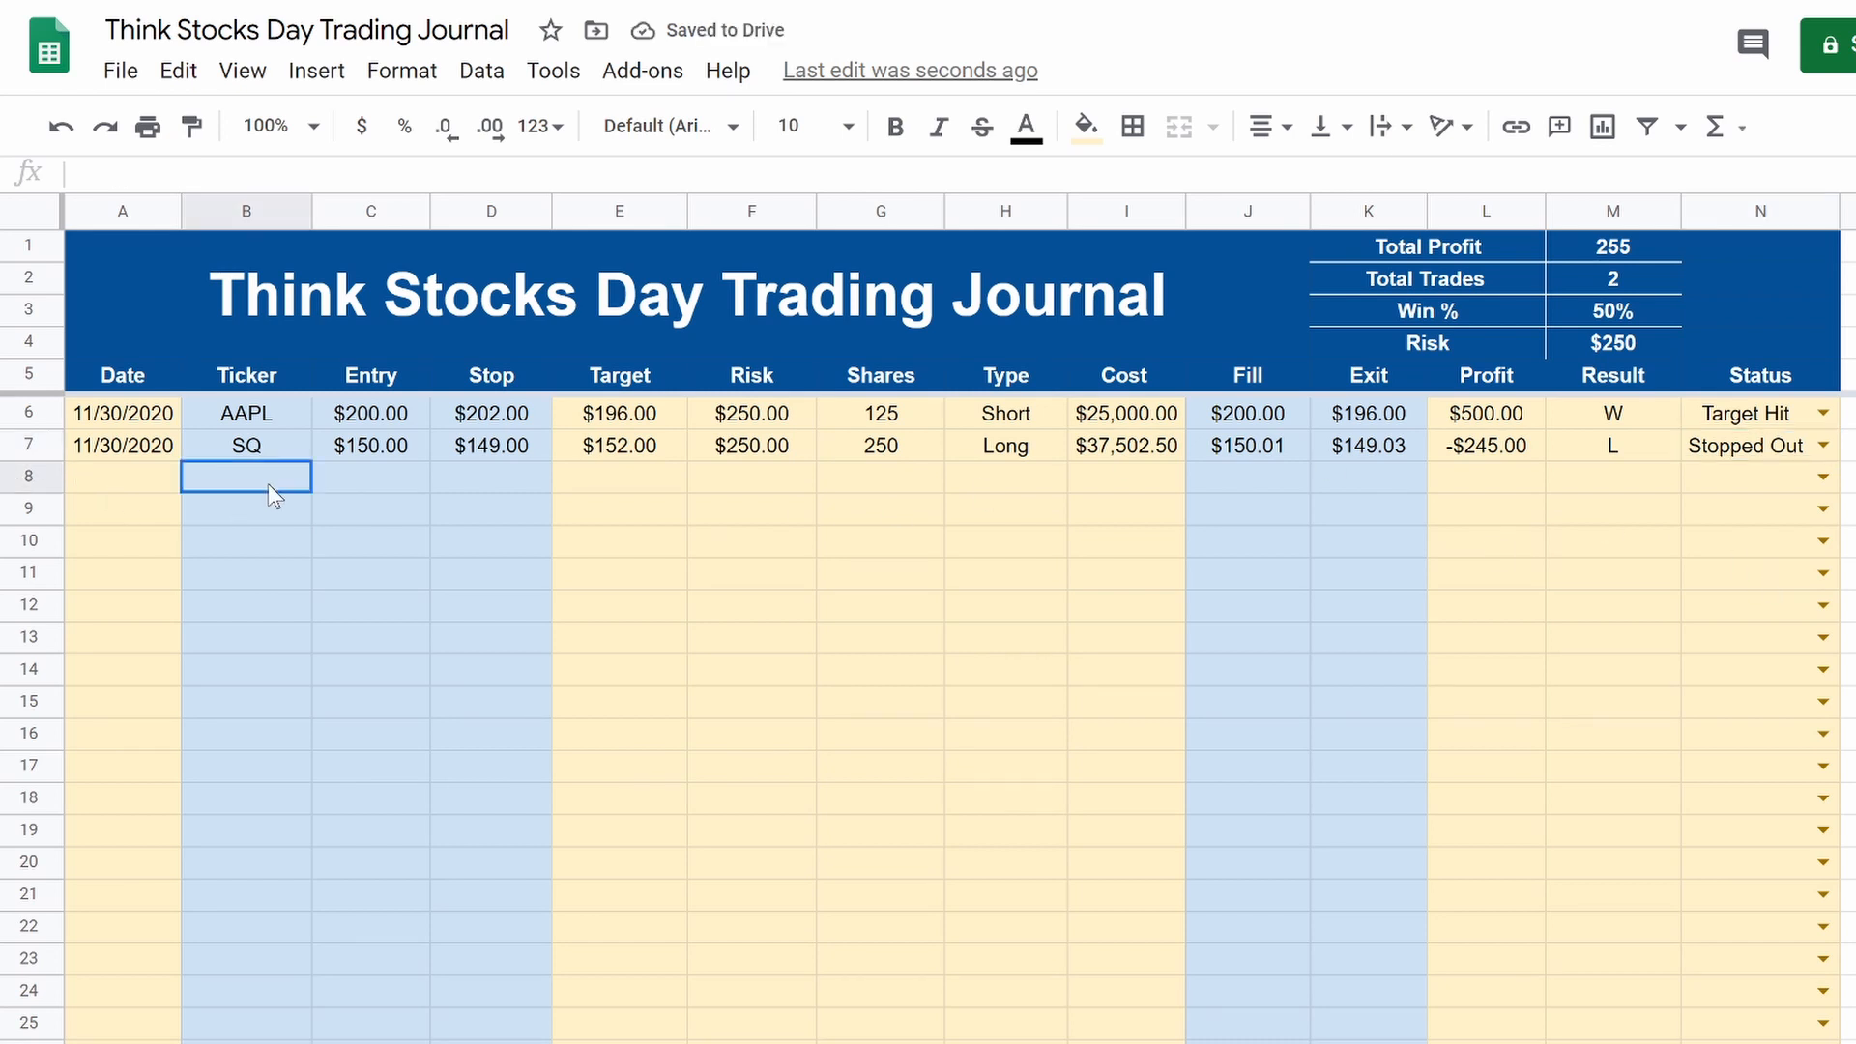
pyautogui.write('V')
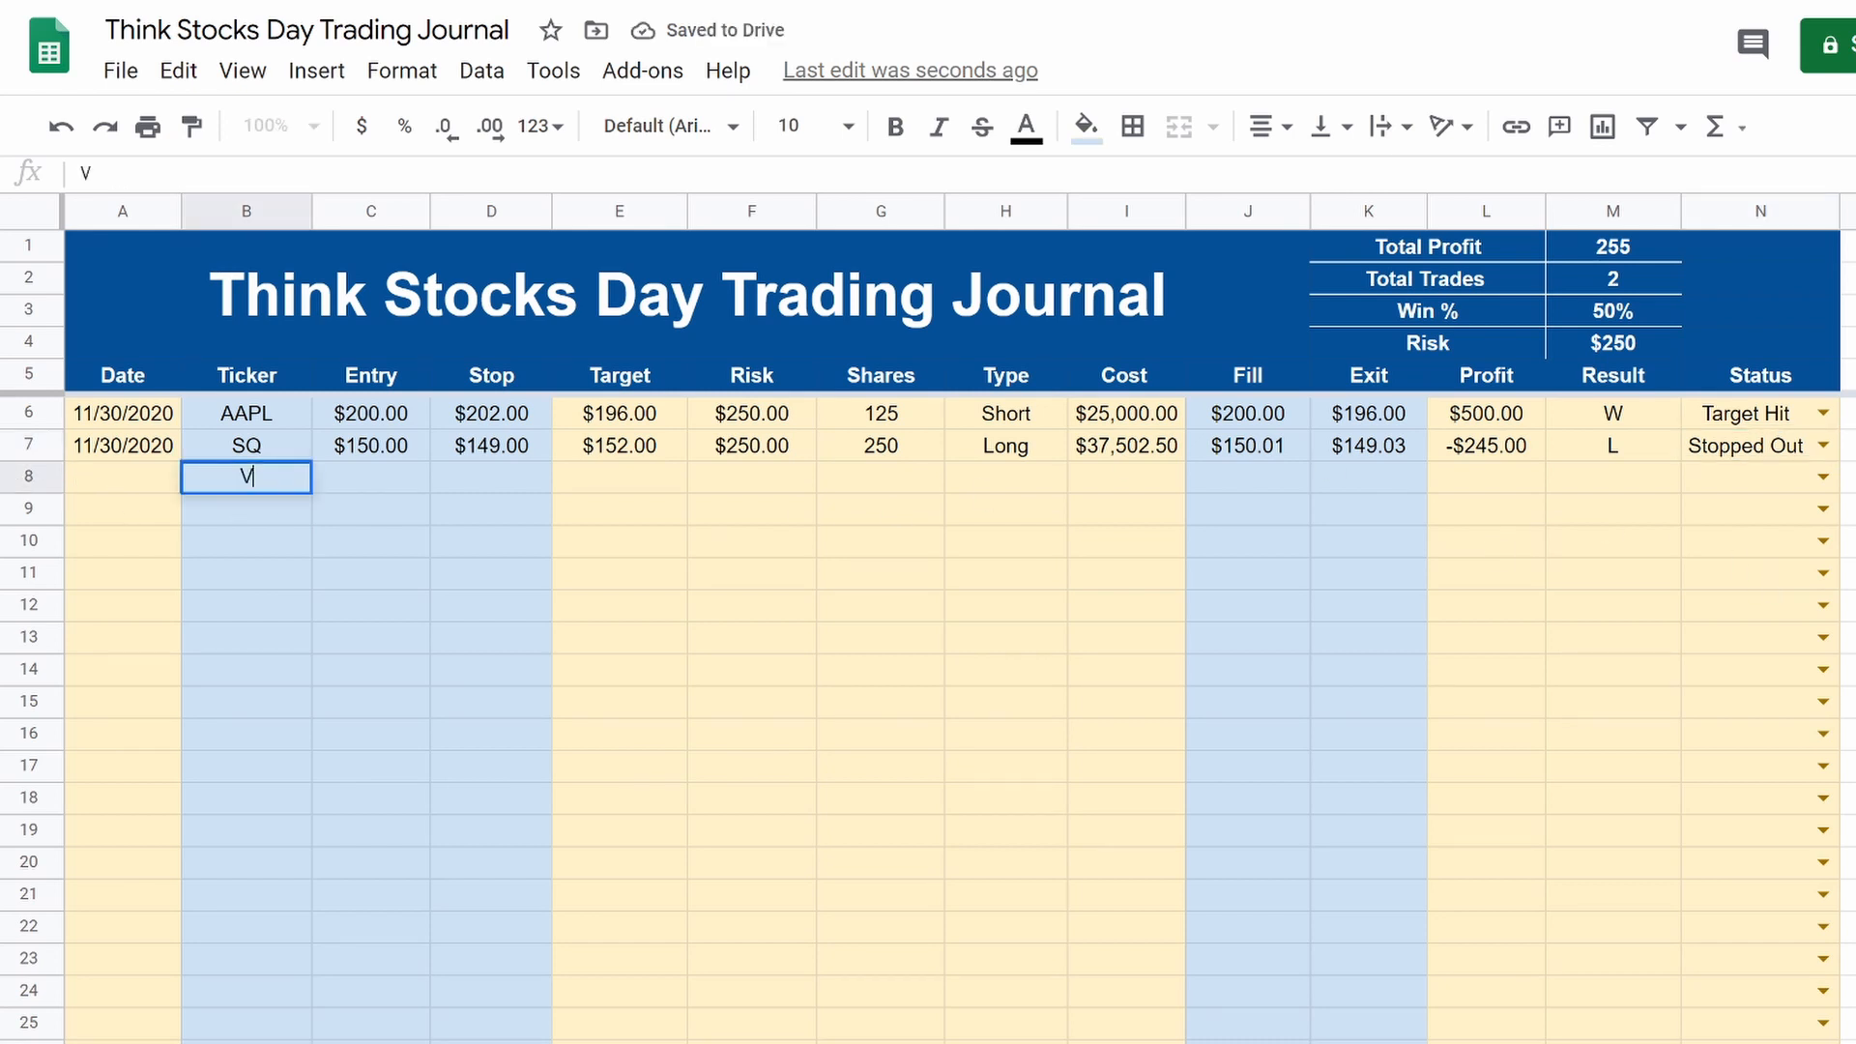
pyautogui.press('Tab')
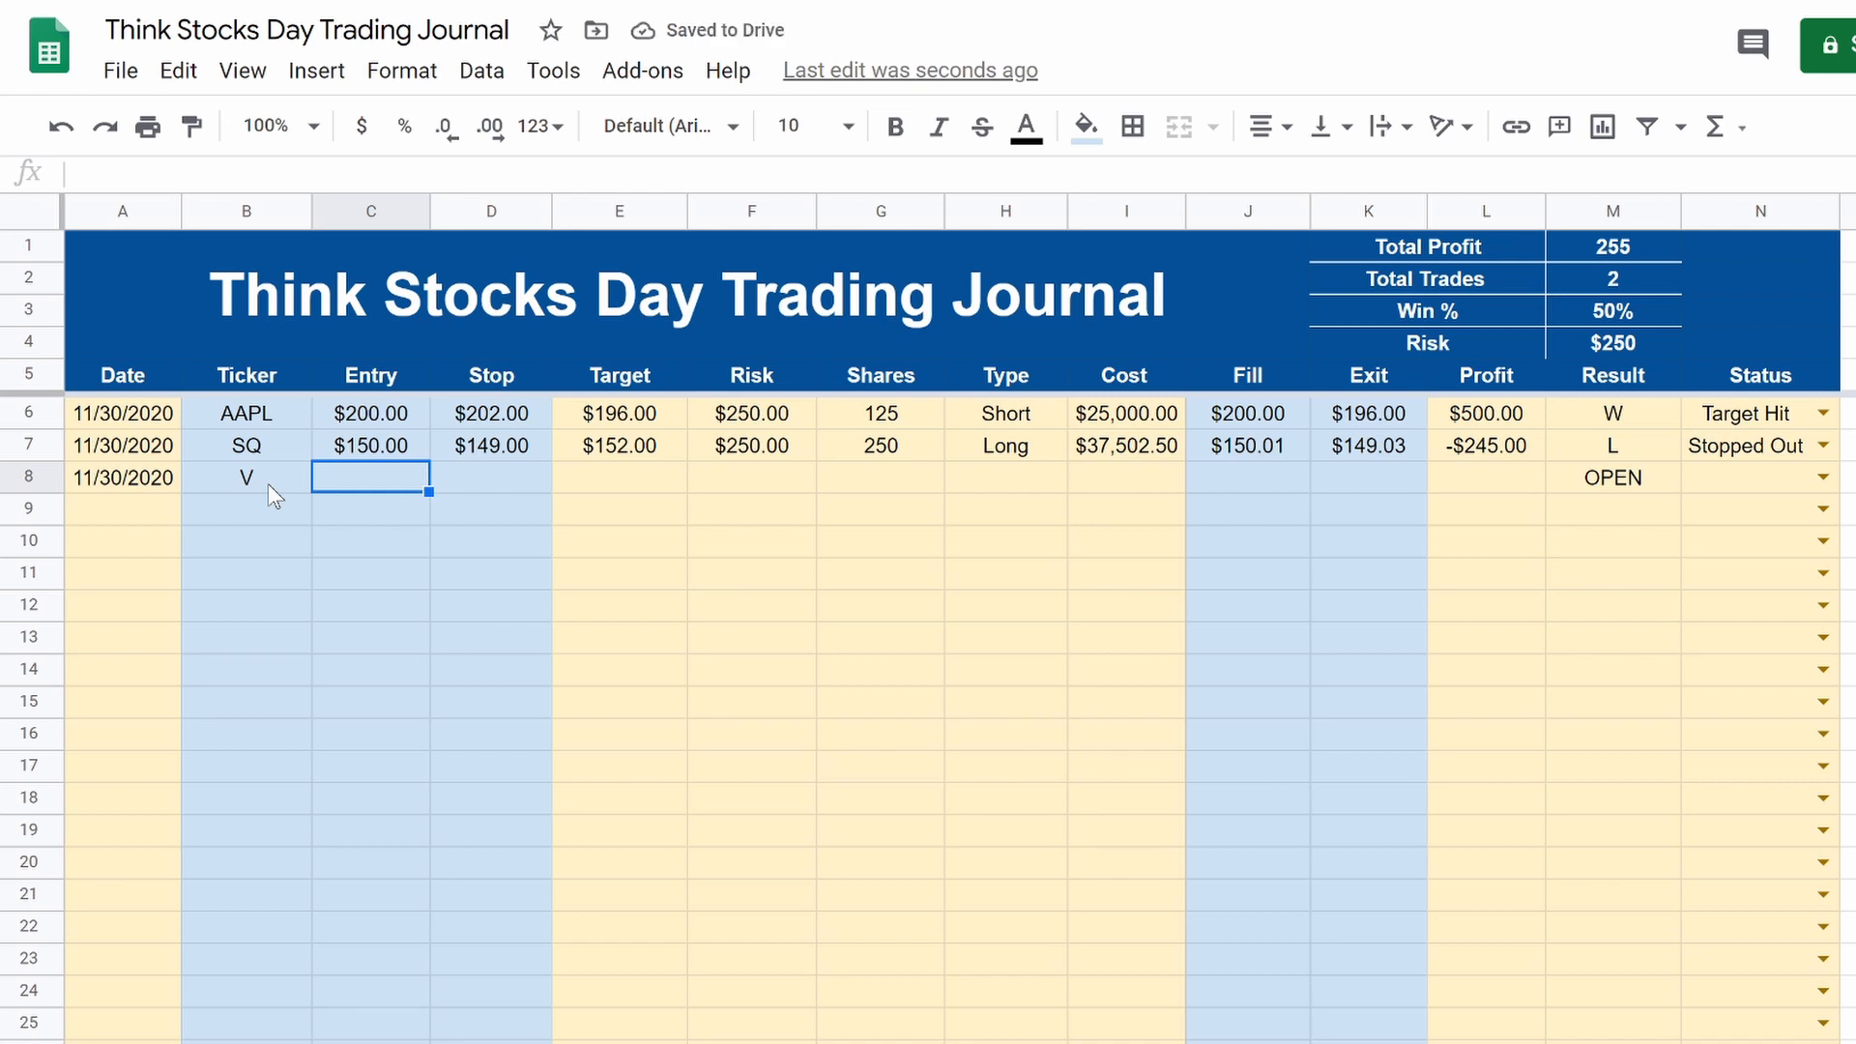
pyautogui.write('100')
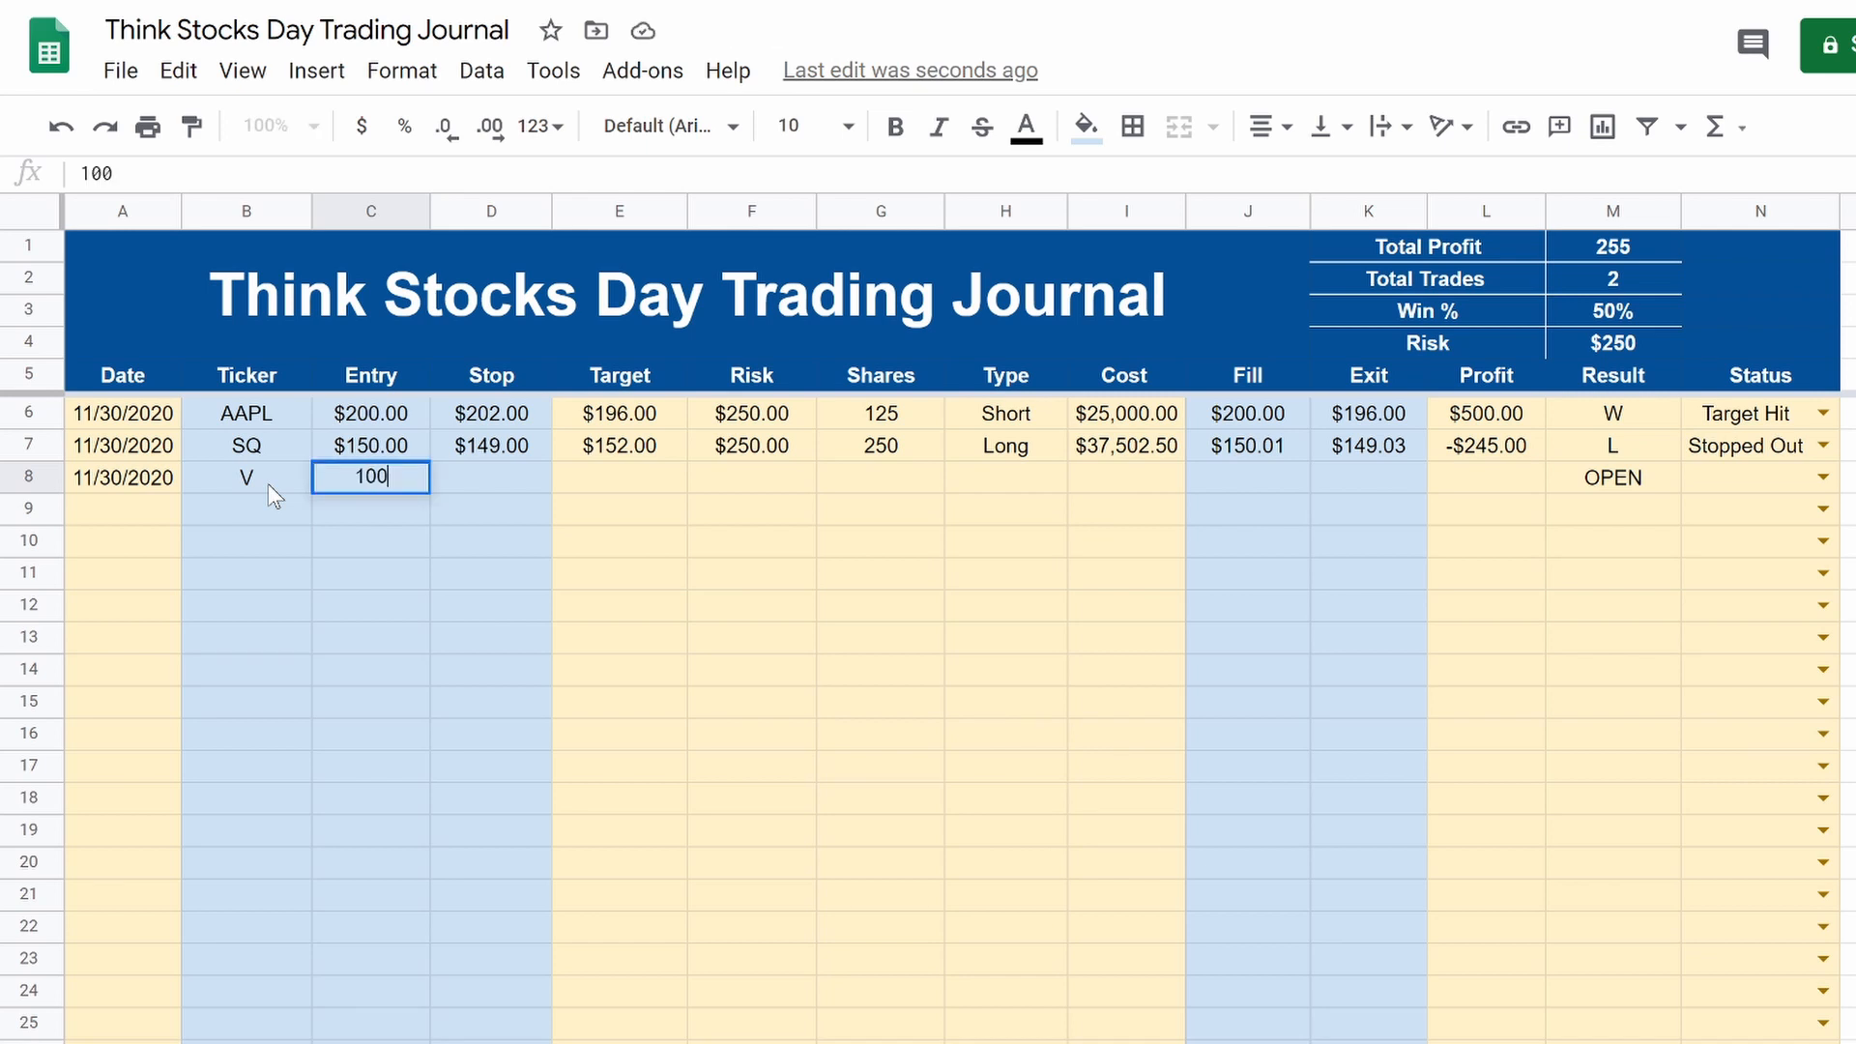
pyautogui.press('Tab')
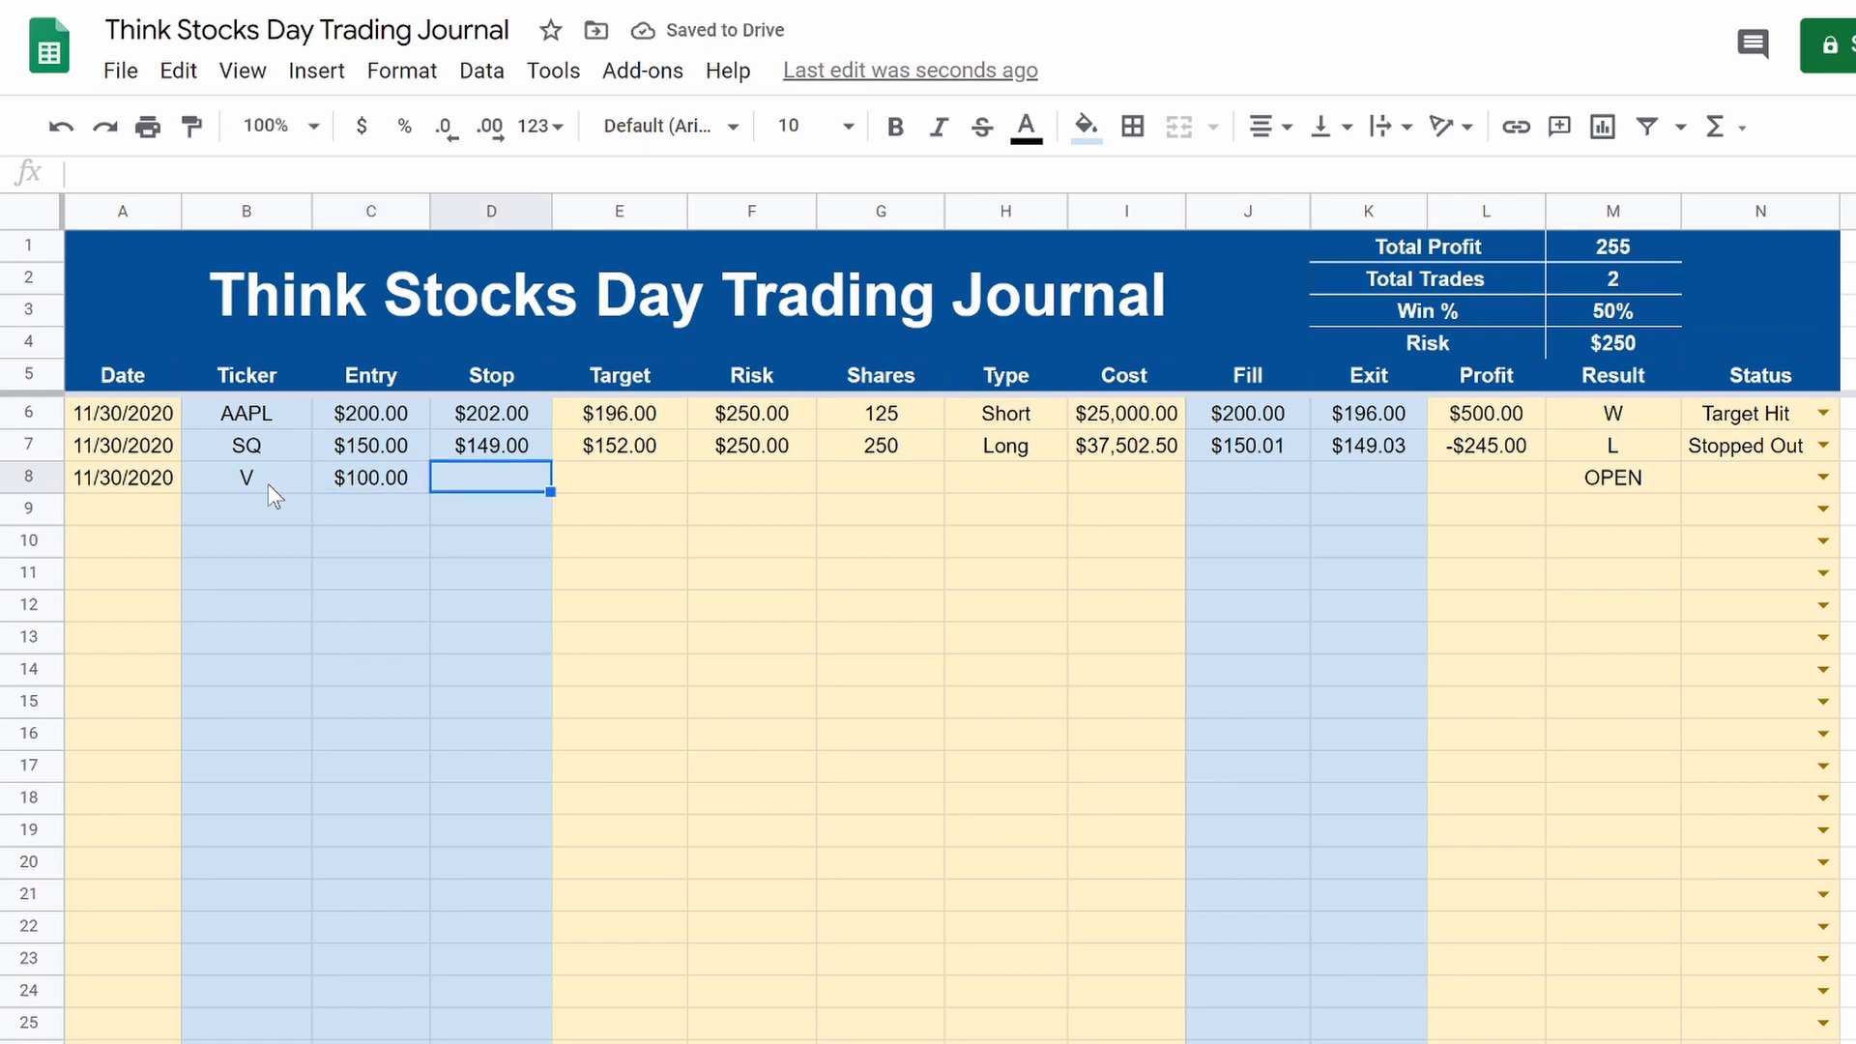
pyautogui.write('100')
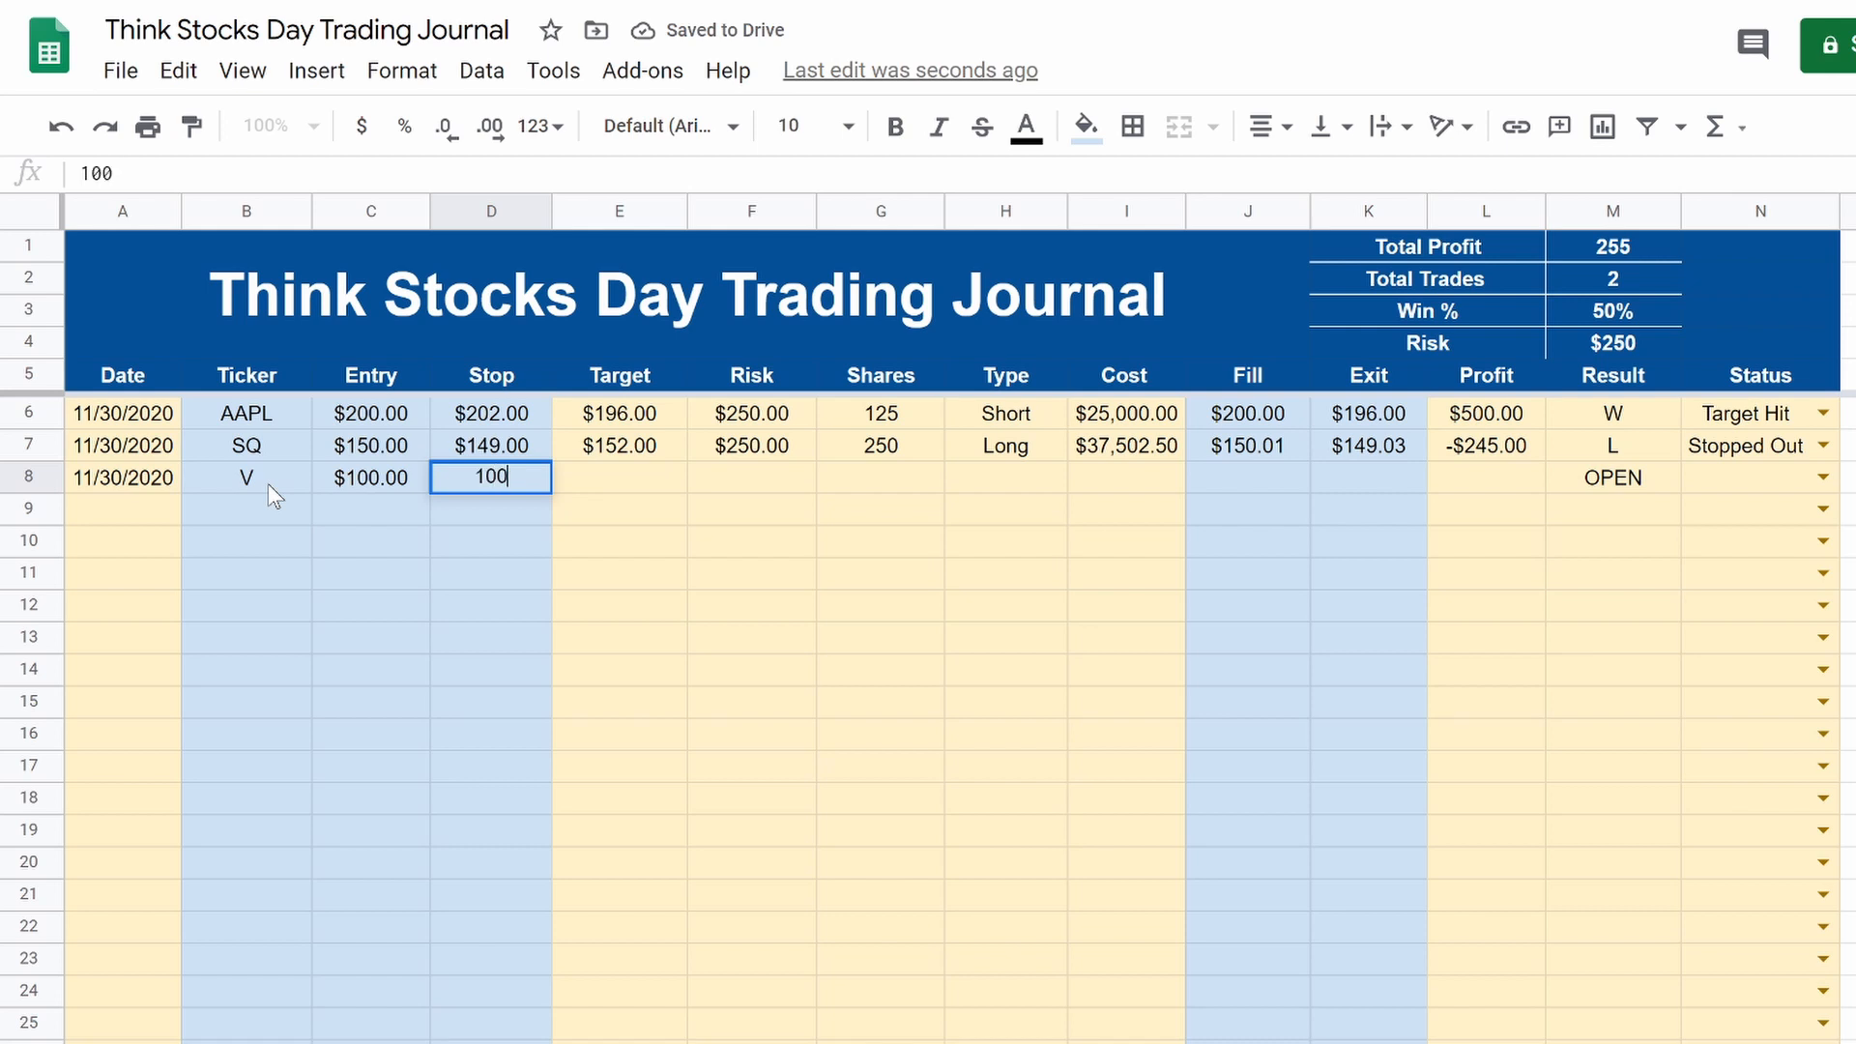
pyautogui.write('.5')
pyautogui.press('Tab')
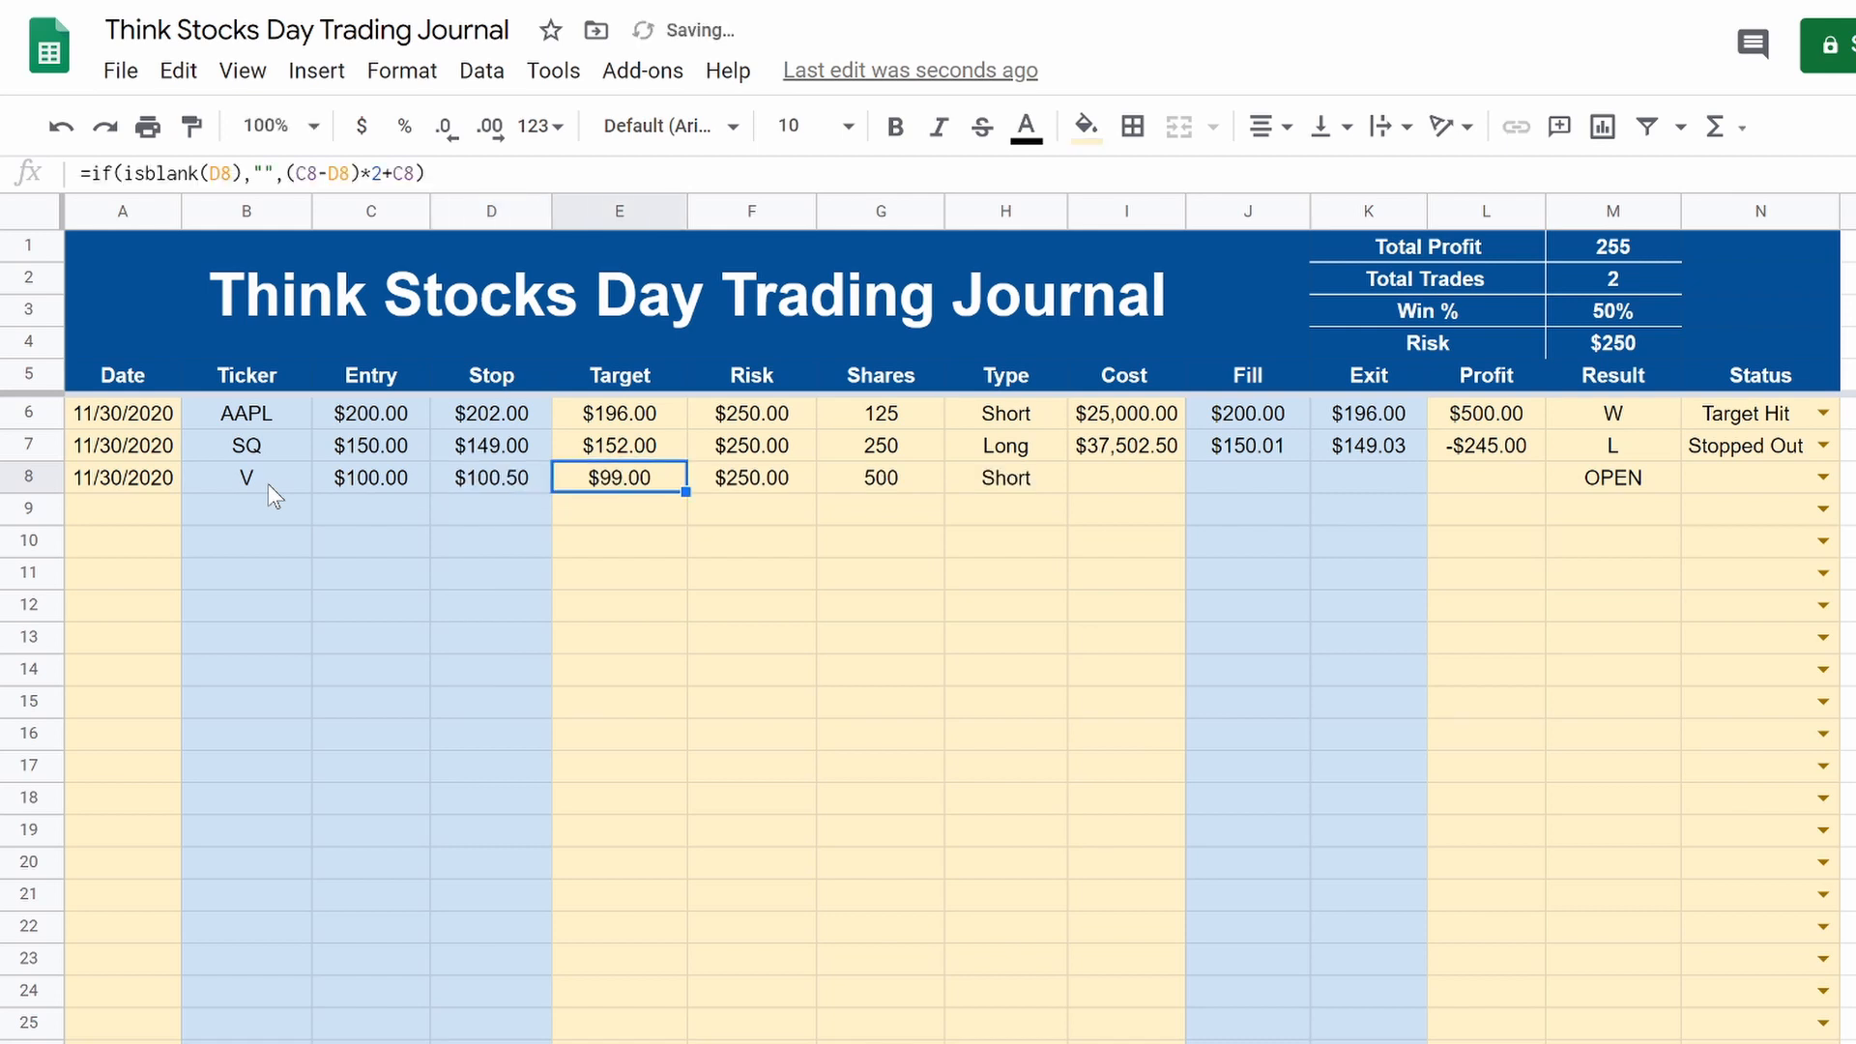
# Step: Complete the V trade with a Fill of 99.99, an Exit of 99.30 and the Status Manual Exit
pyautogui.press('Tab')
pyautogui.press('Tab')
pyautogui.press('Tab')
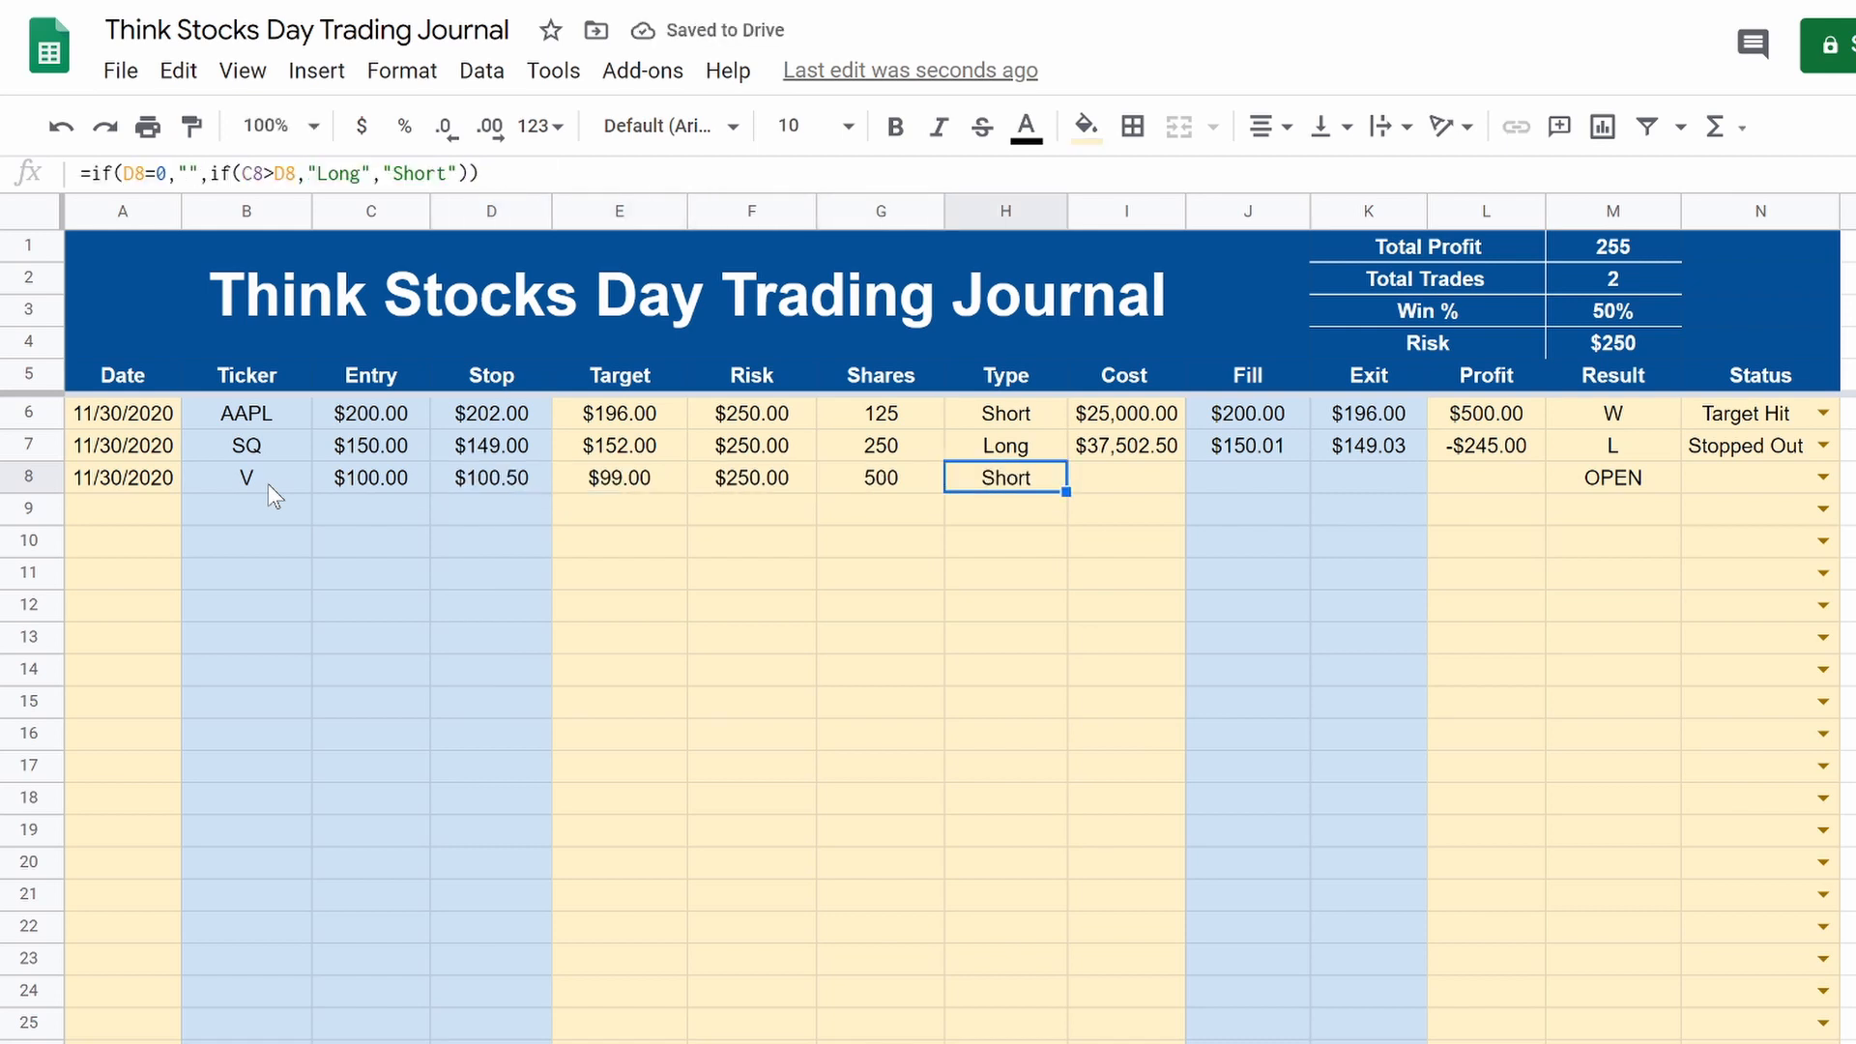
pyautogui.press('Tab')
pyautogui.press('Tab')
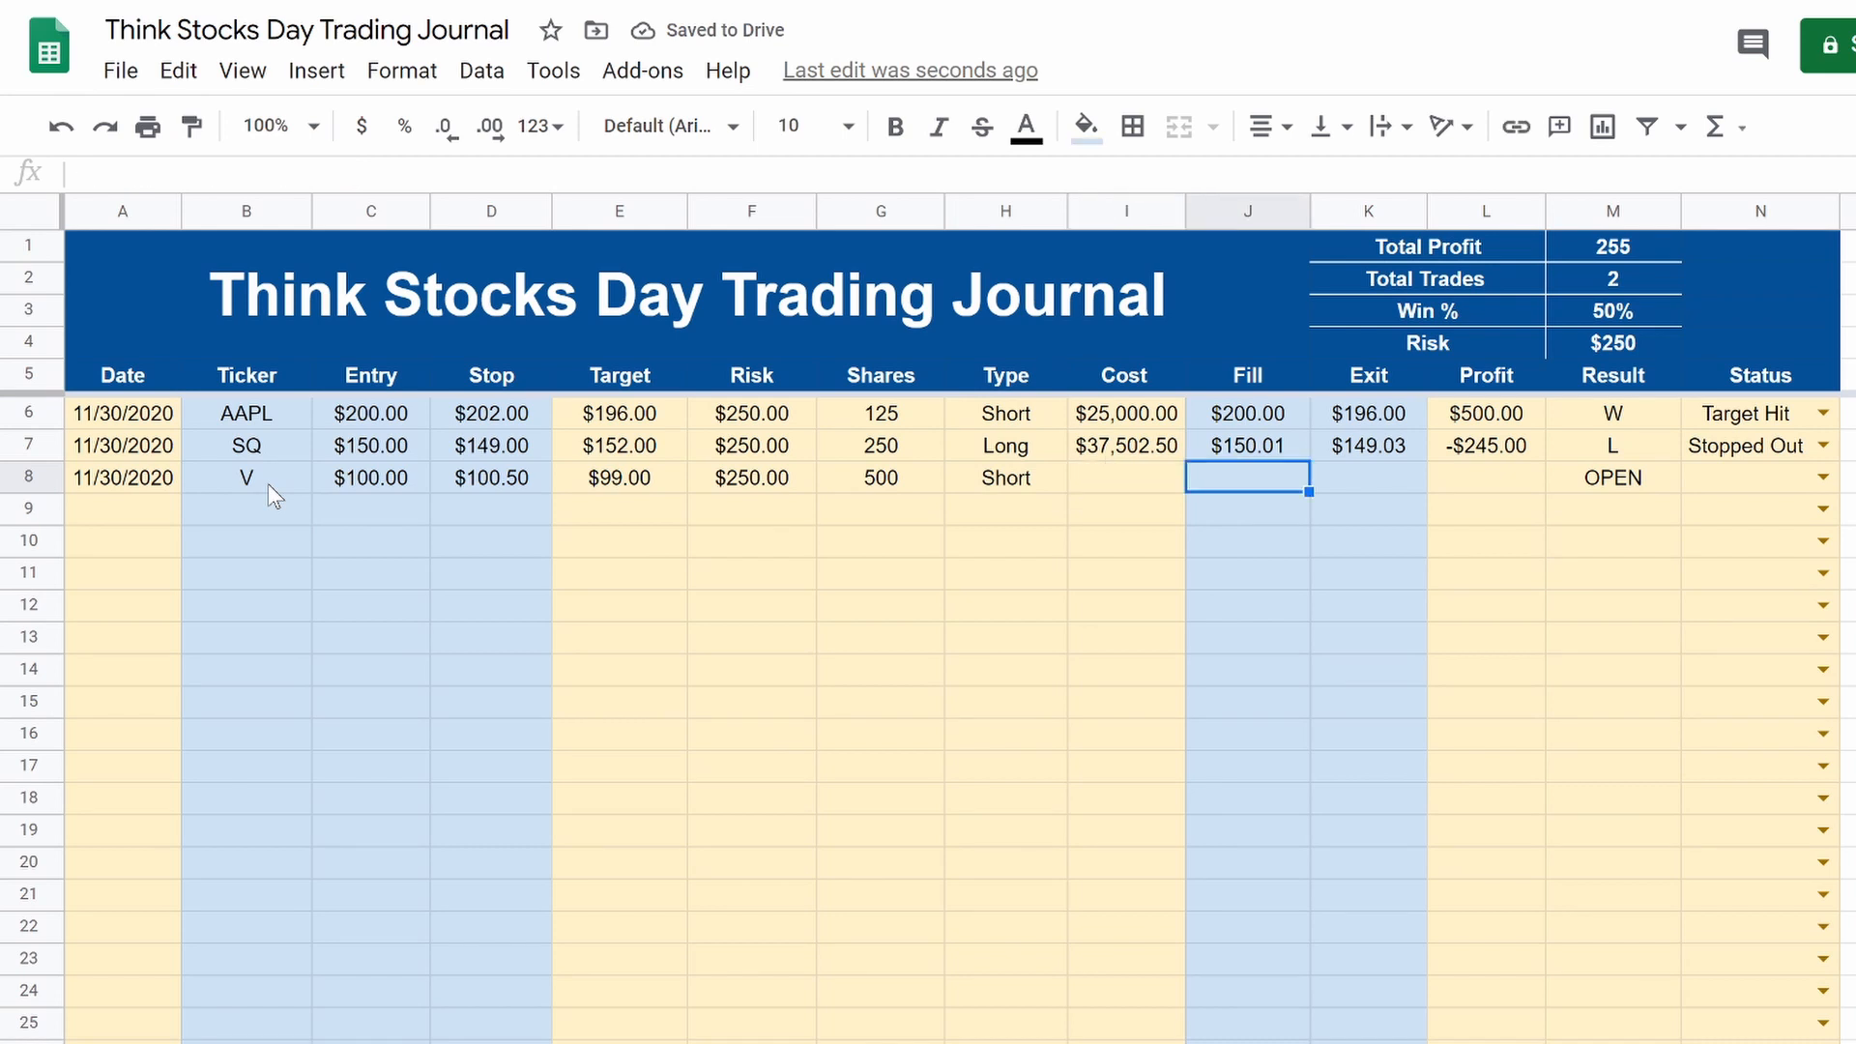
pyautogui.write('99.99')
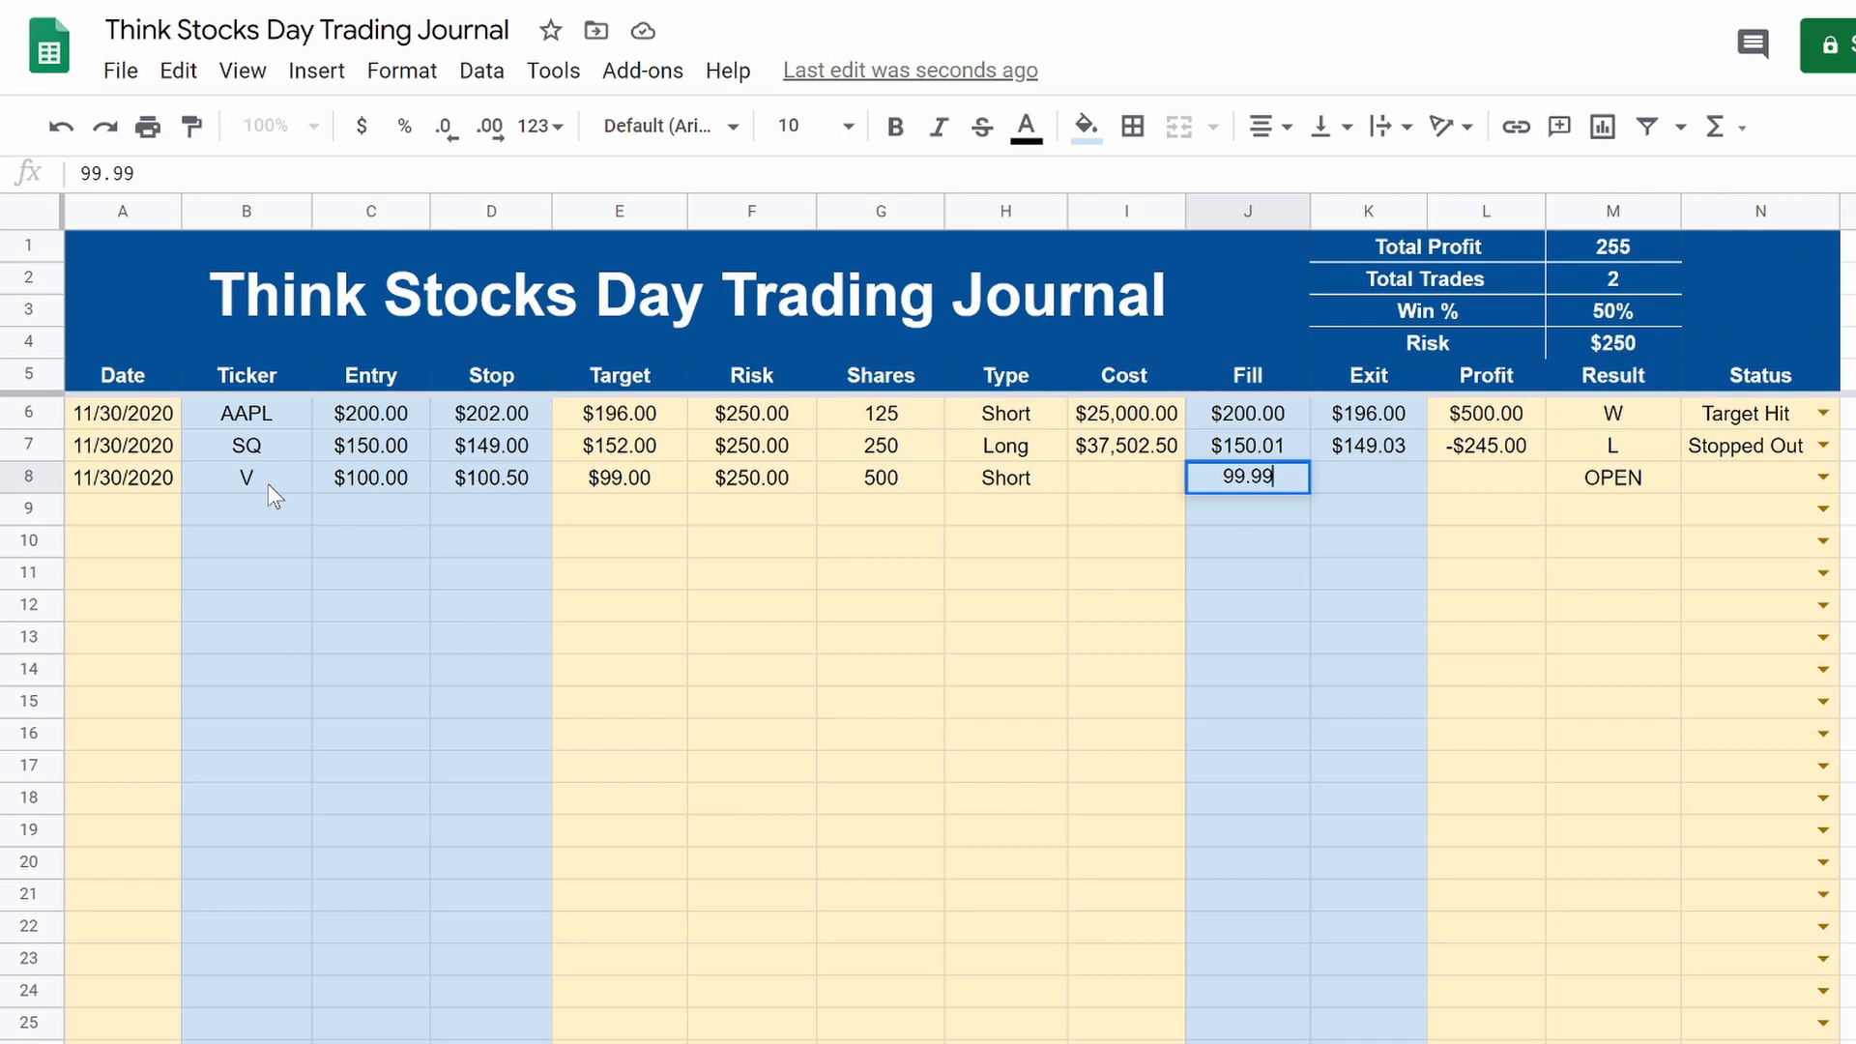
pyautogui.press('Tab')
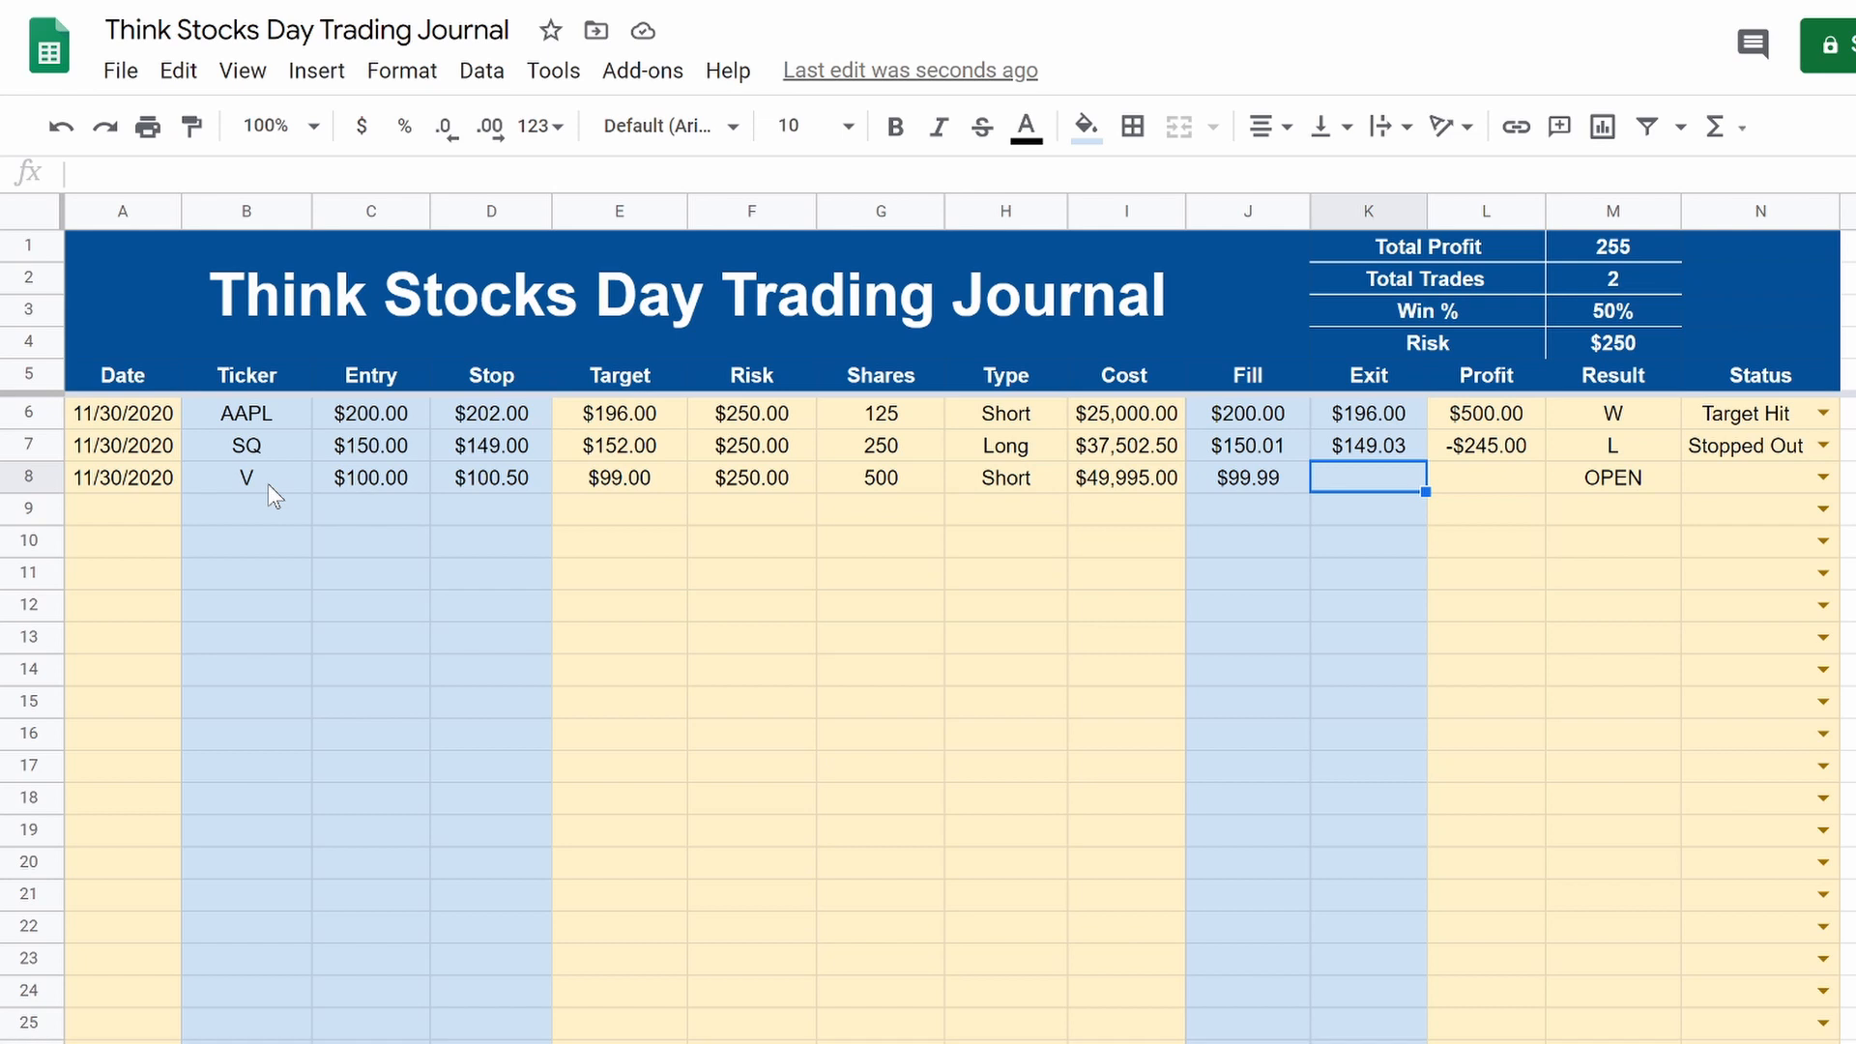
pyautogui.write('99.30')
pyautogui.press('Tab')
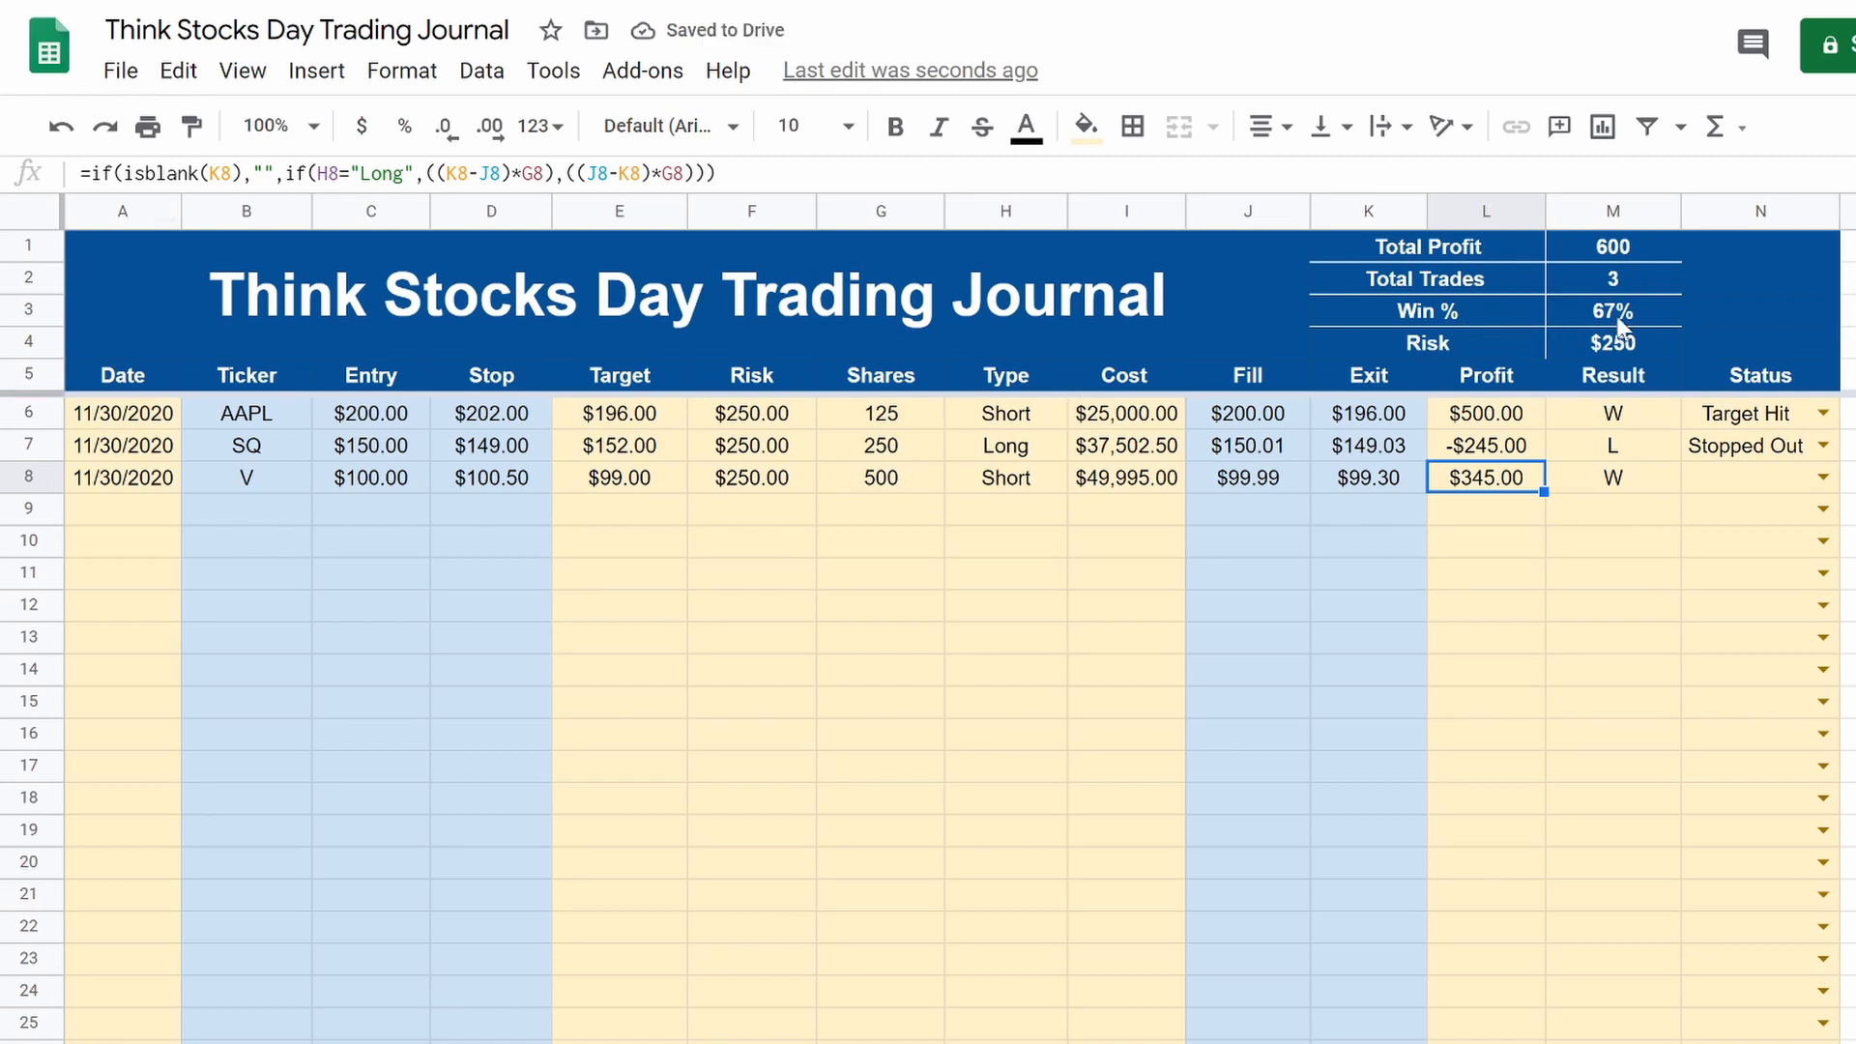
pyautogui.click(1823, 476)
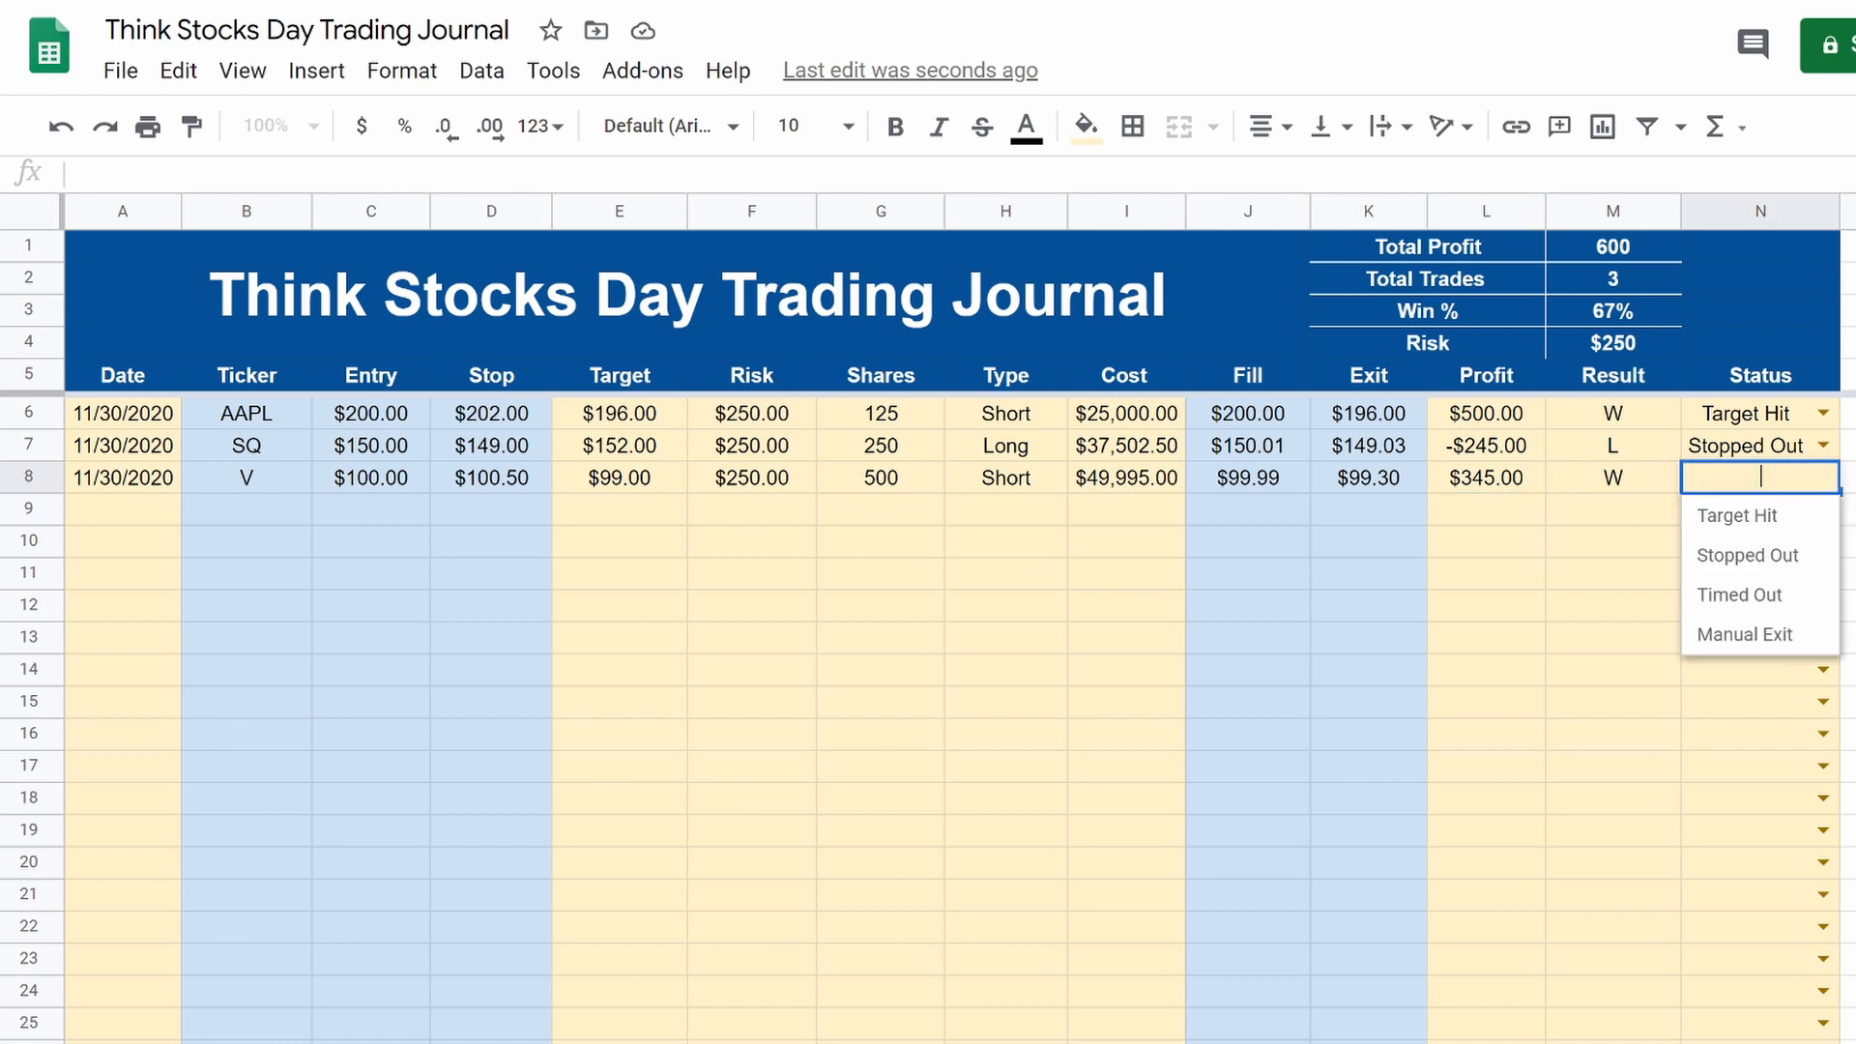
pyautogui.click(1741, 635)
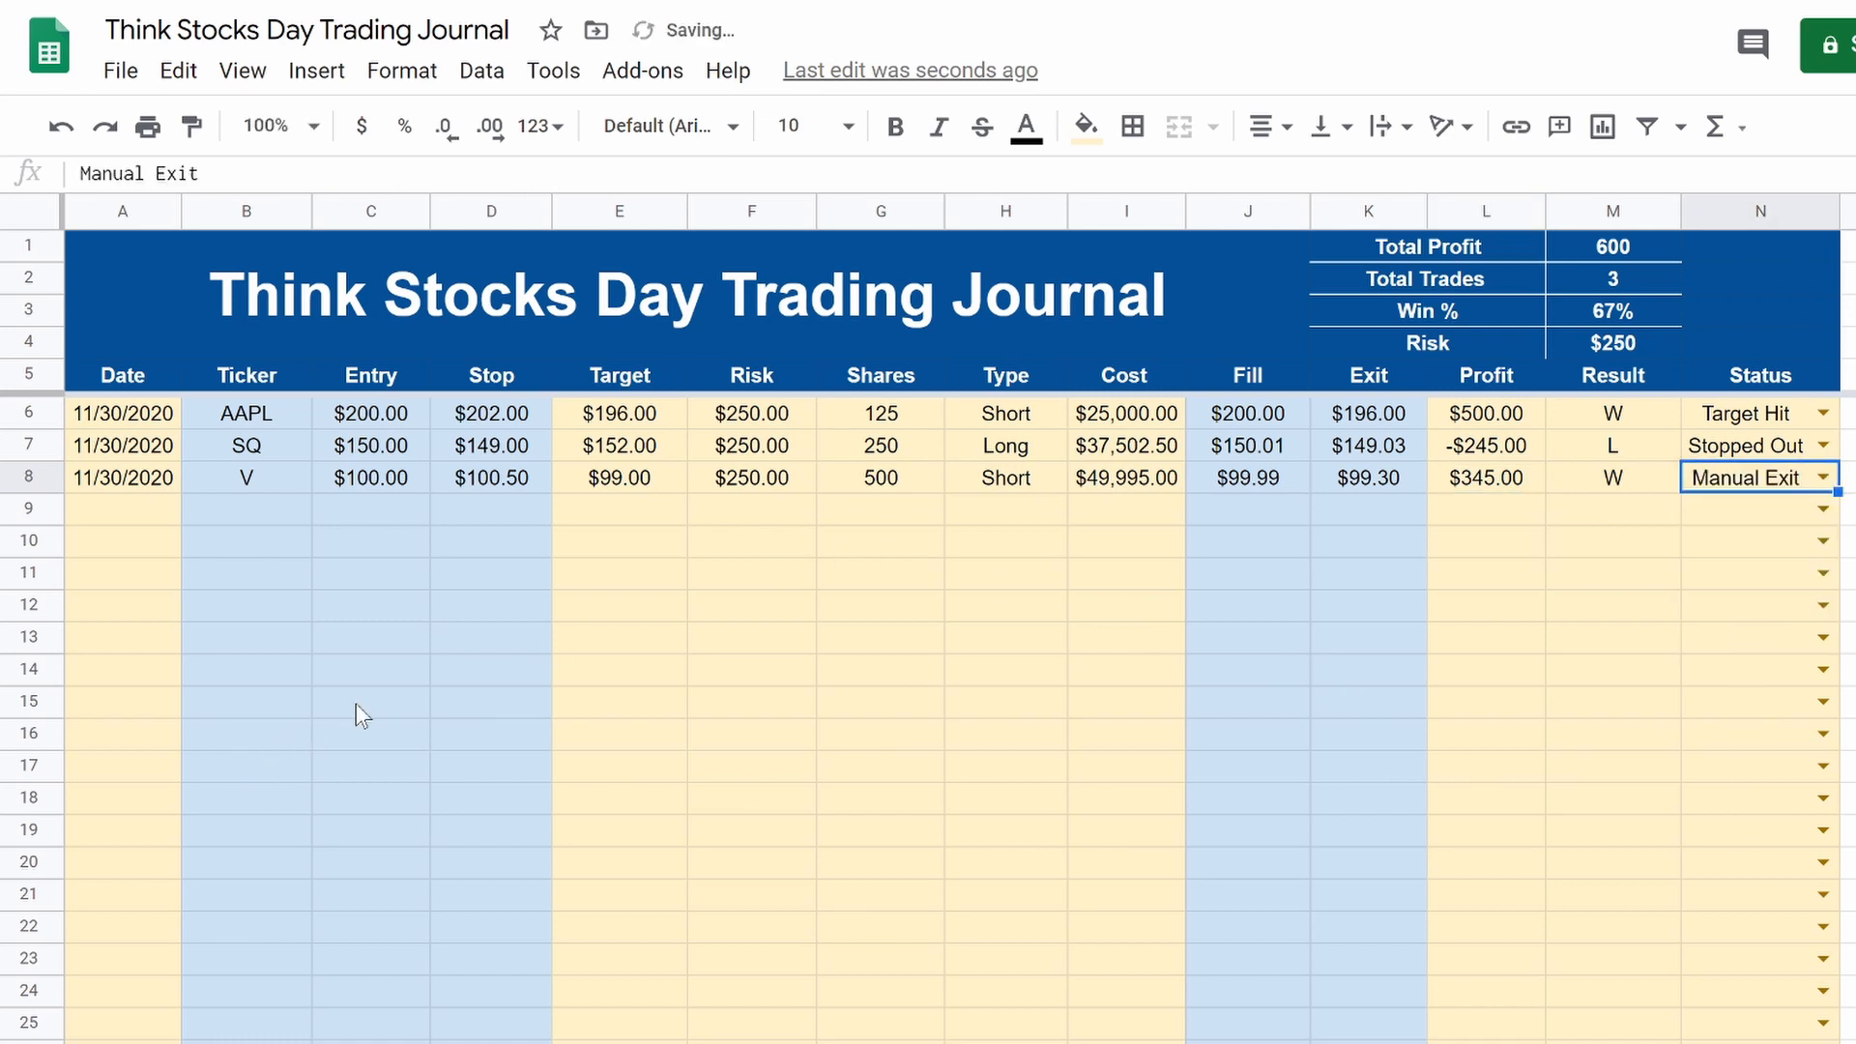
# Step: Create a filter over the trade table from the Date header through row 70 of the Status column
pyautogui.moveTo(134, 373); pyautogui.dragTo(1760, 605)
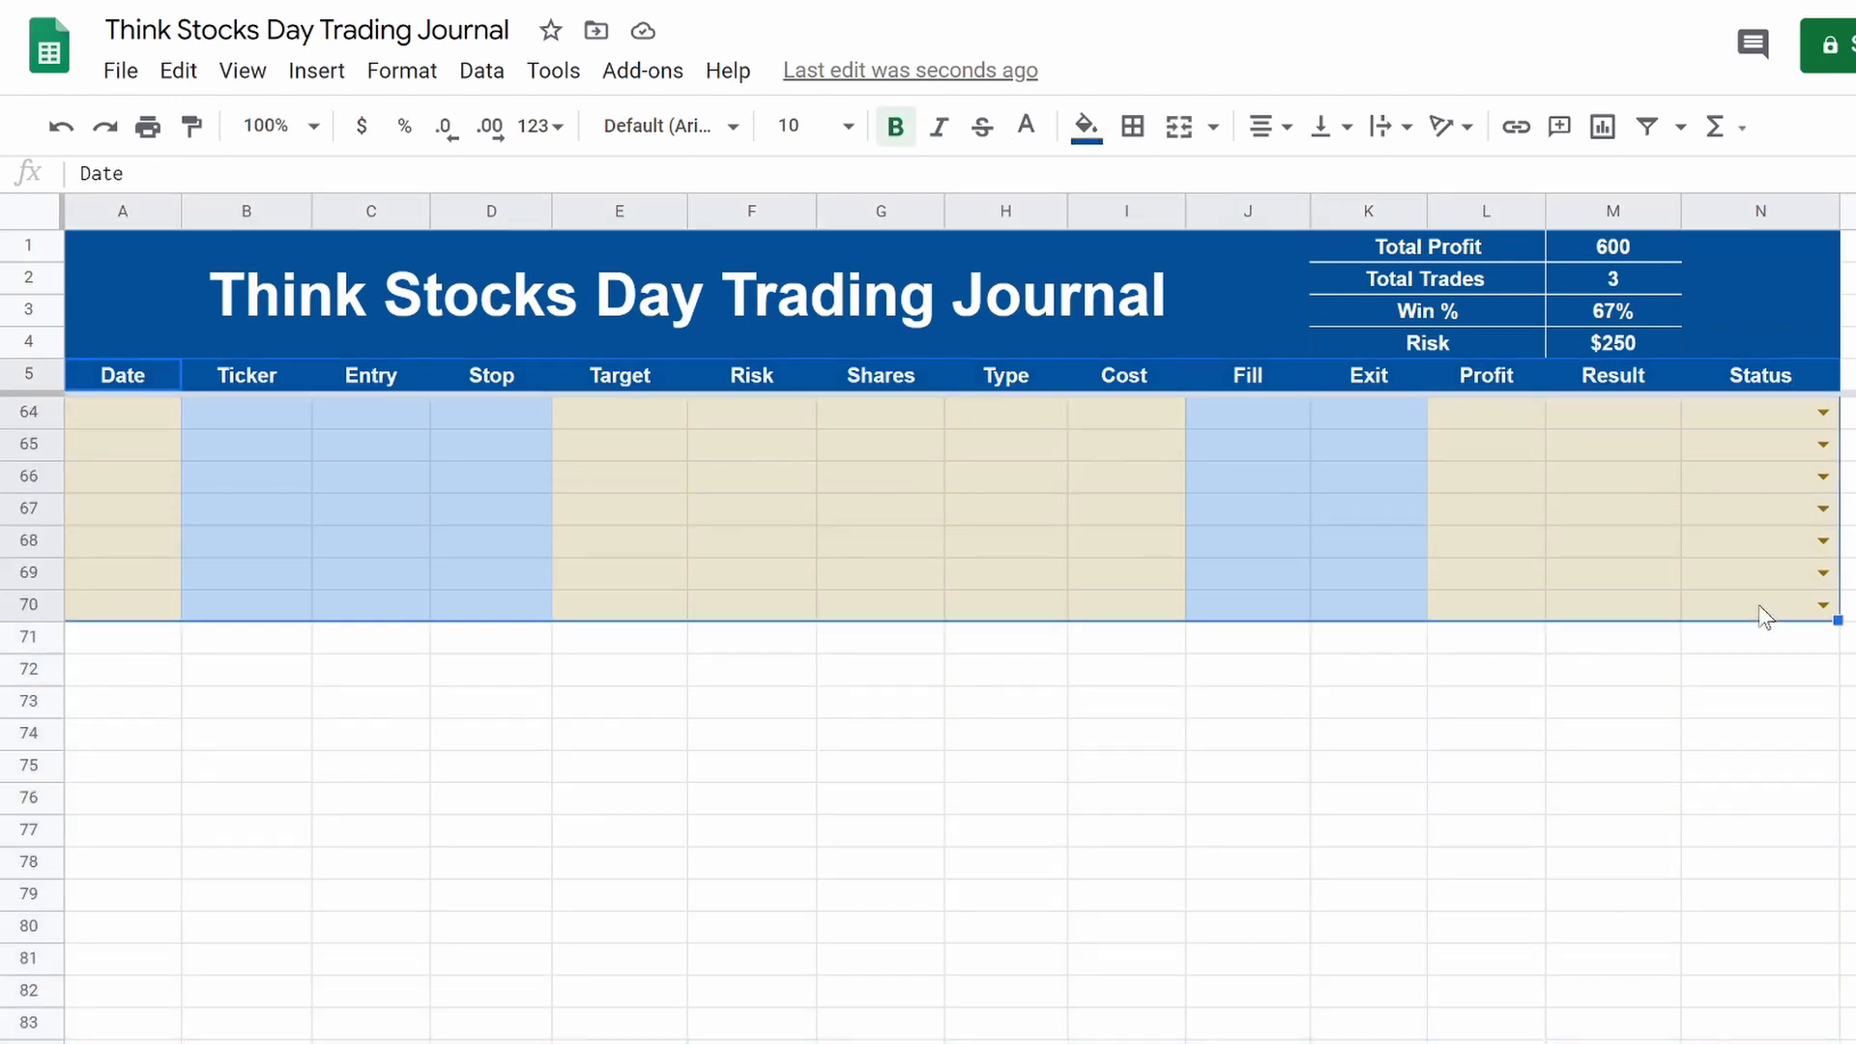
pyautogui.click(1647, 127)
pyautogui.click(1612, 676)
pyautogui.scroll(15, 1586, 700)
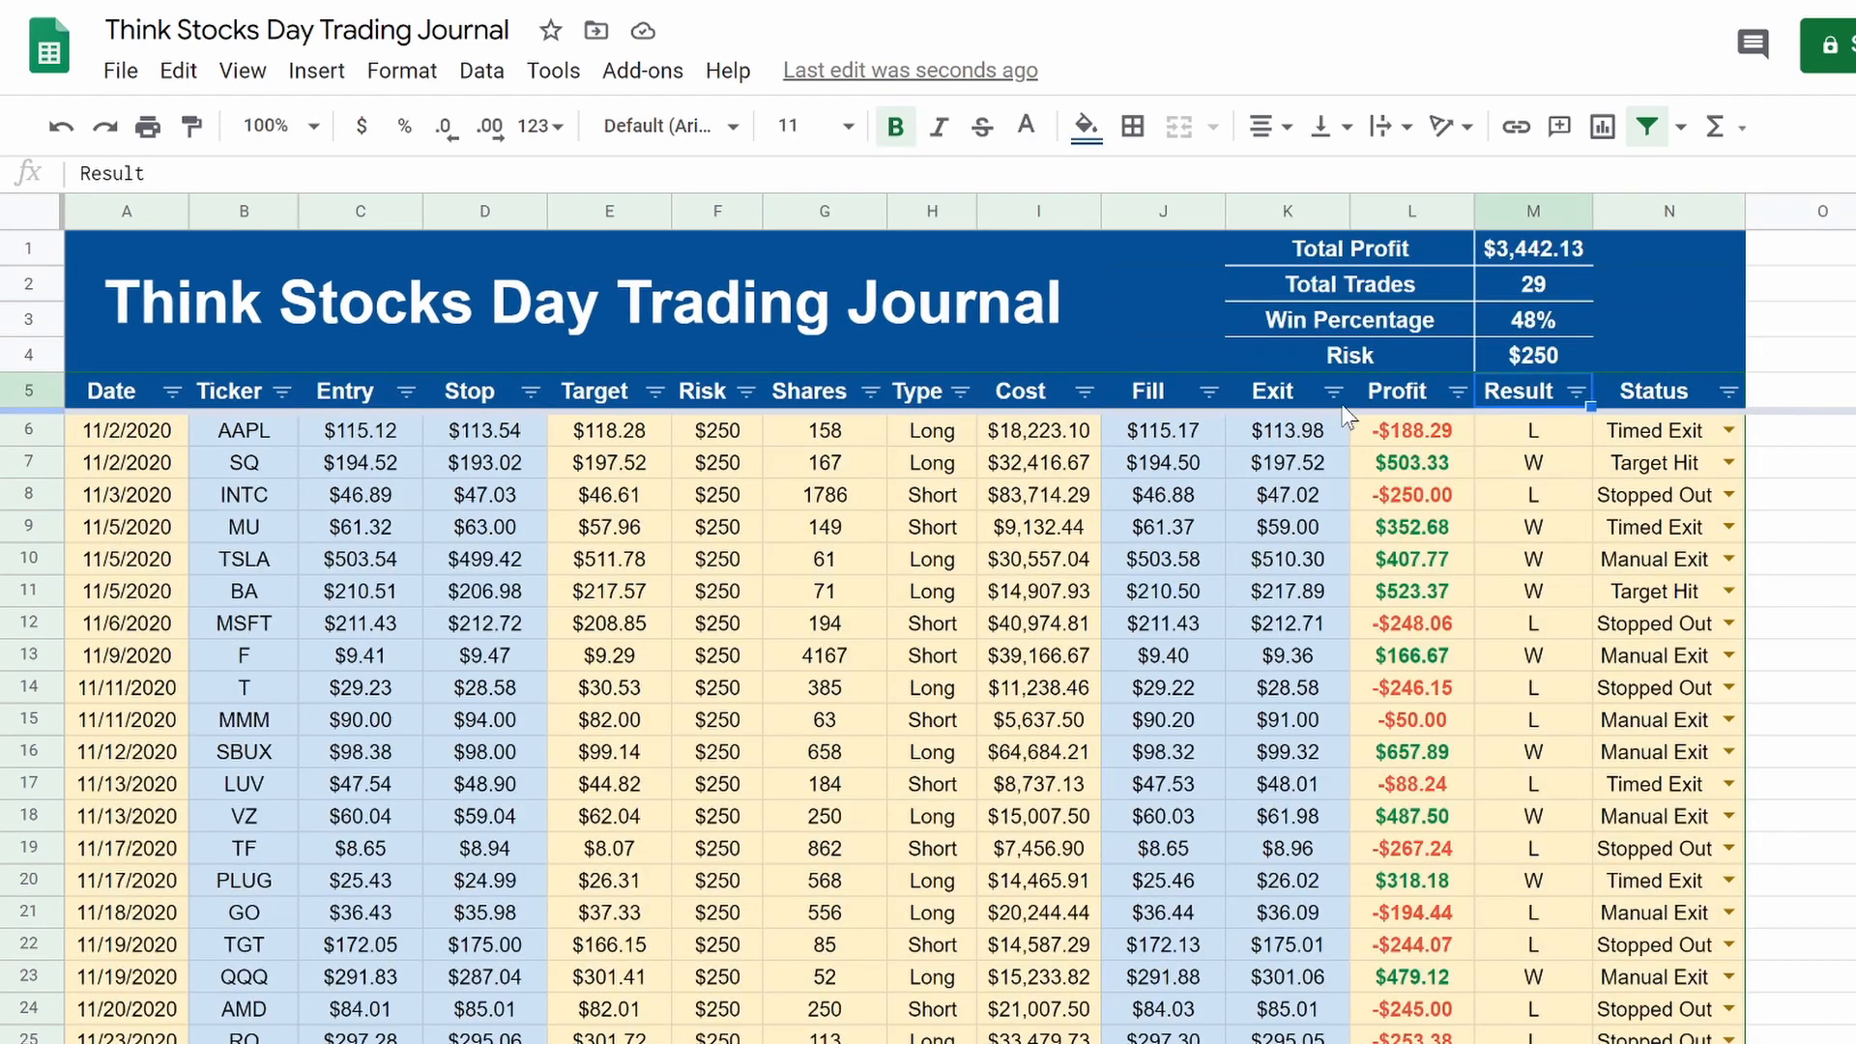
# Step: Sort the filled-in sample journal in ascending order by Profit and after that by Date
pyautogui.click(1456, 393)
pyautogui.click(1367, 448)
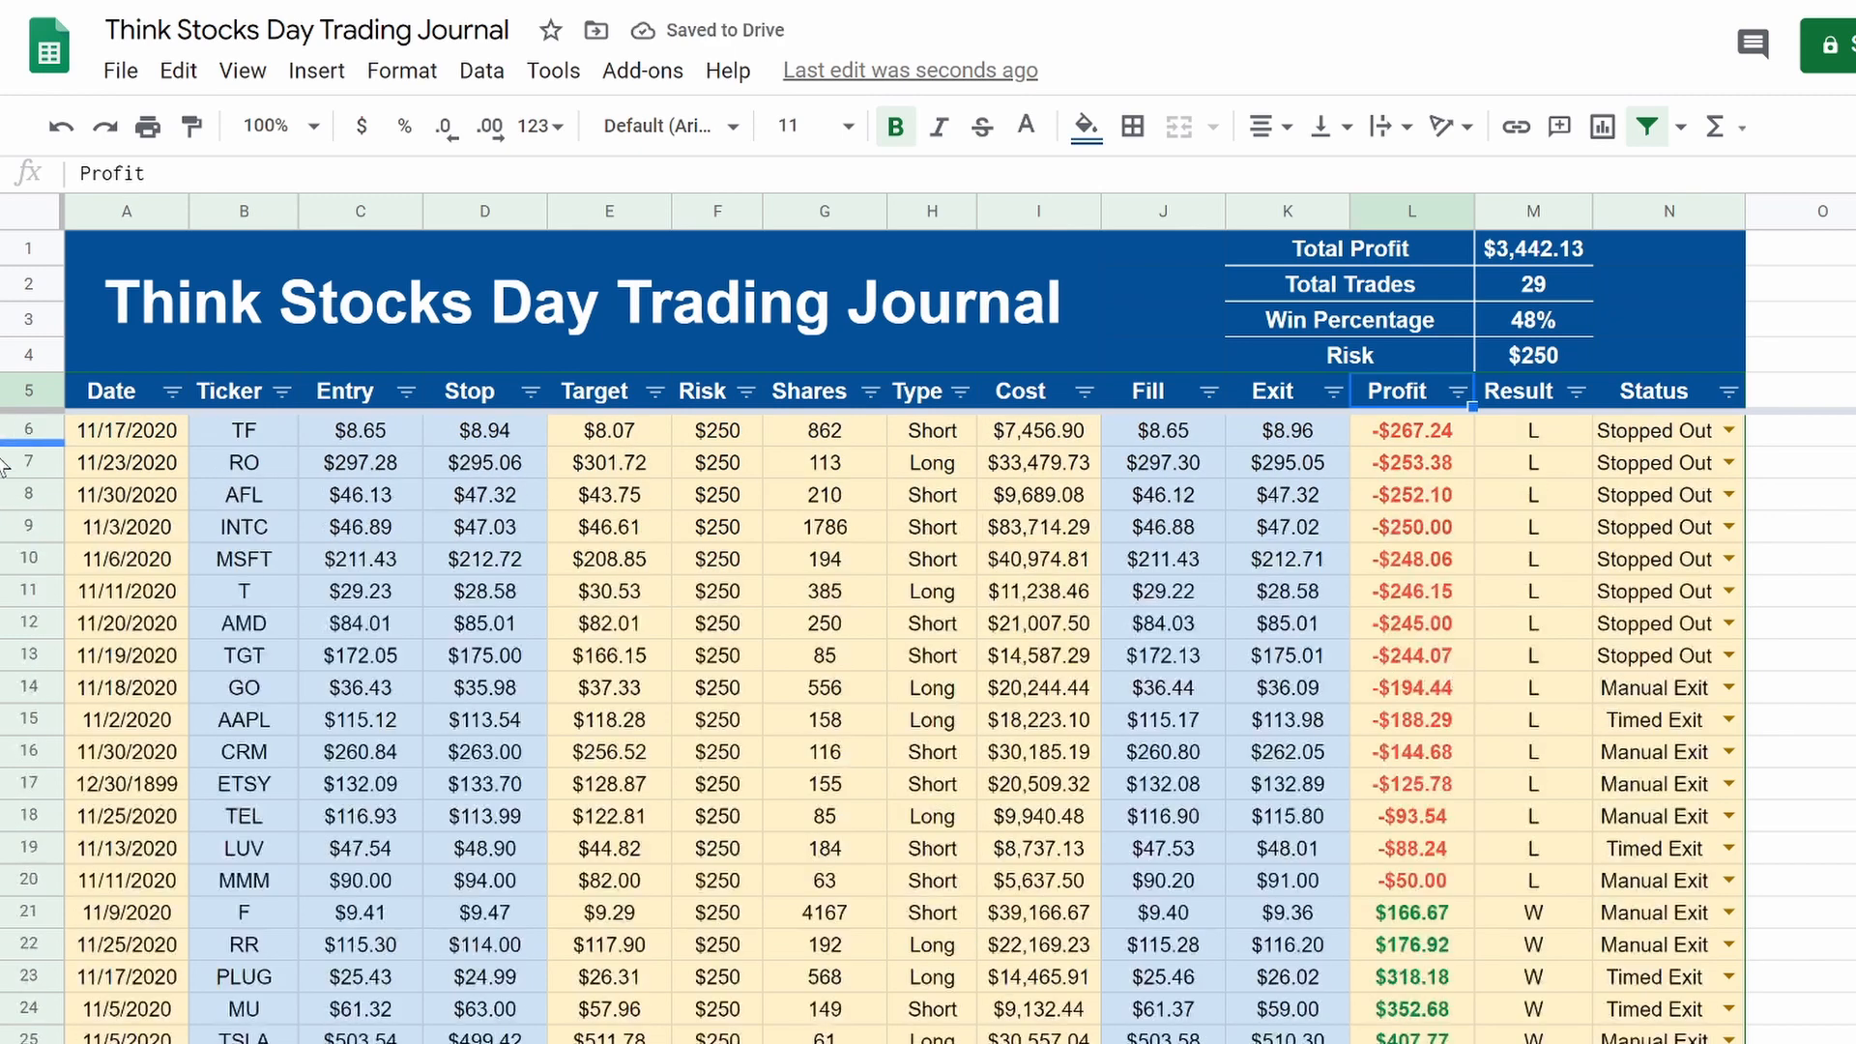
pyautogui.click(172, 392)
pyautogui.click(259, 435)
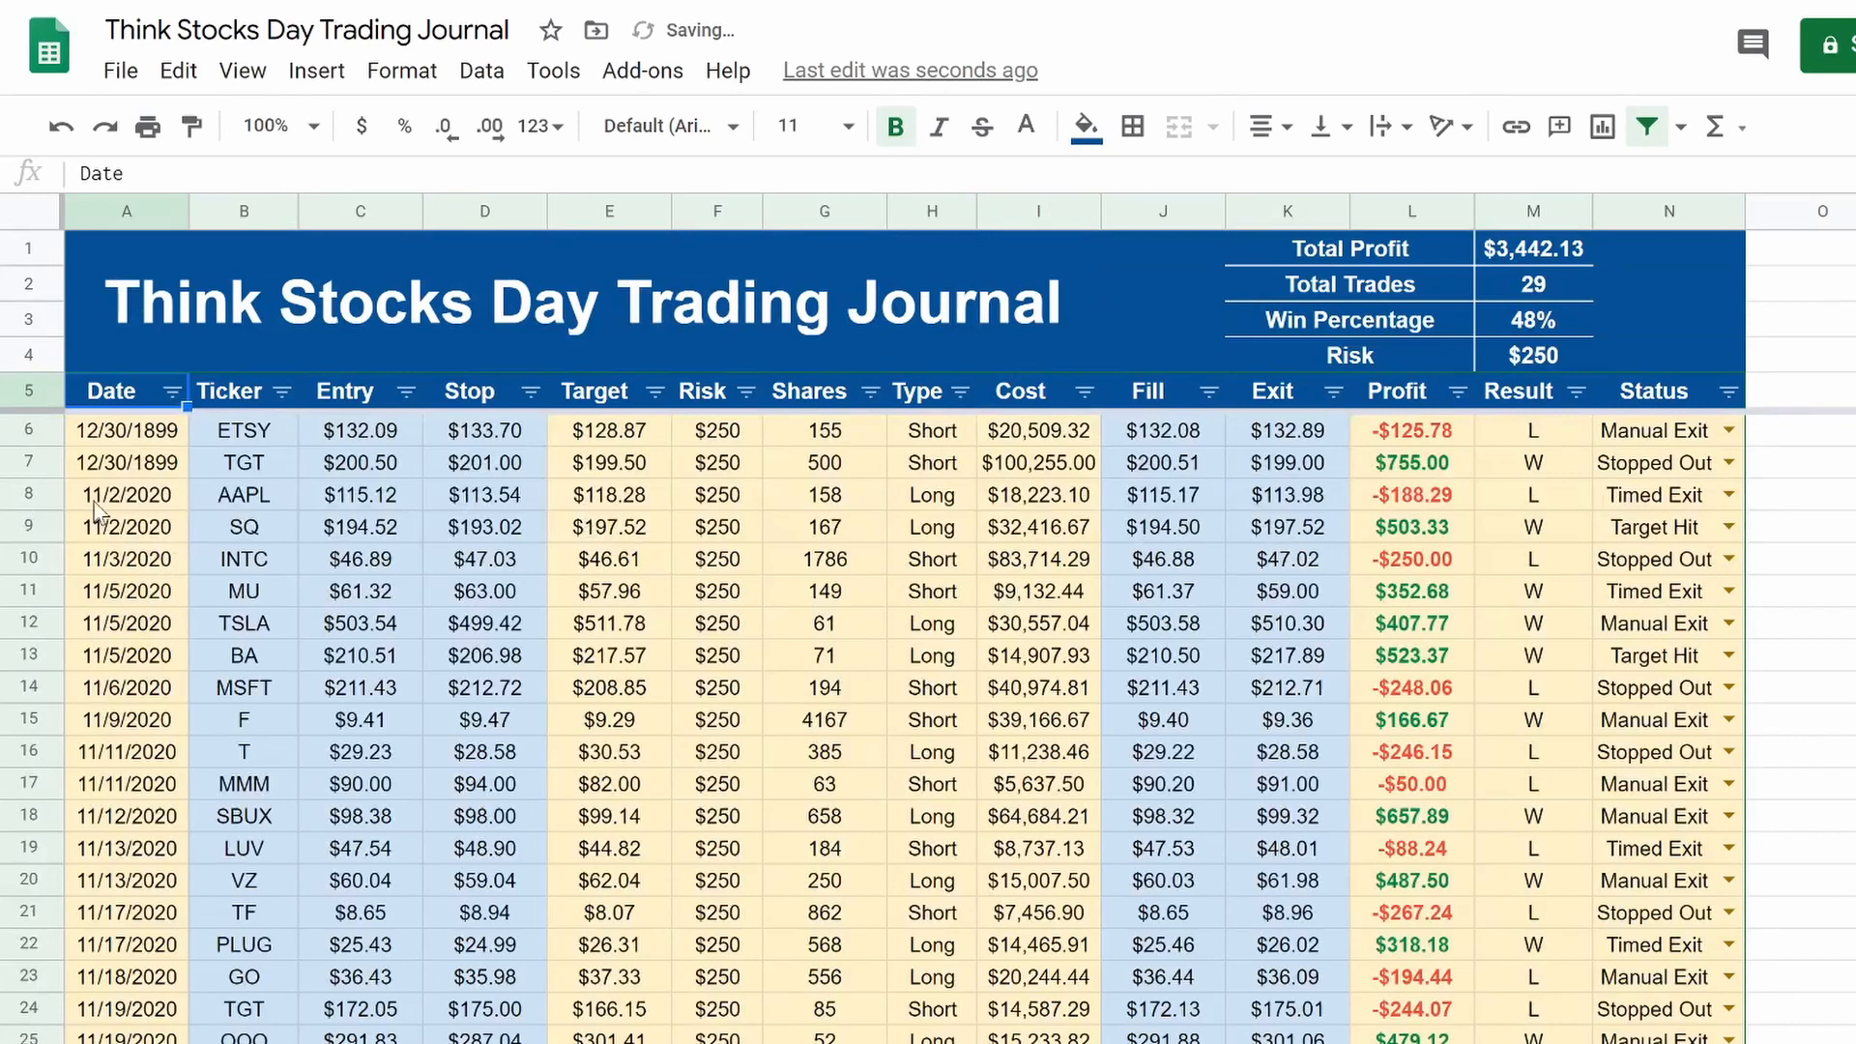
# Step: Examine the date formulas in the first two trade rows and the values in the Profit column of the filled-in sample journal
pyautogui.click(154, 440)
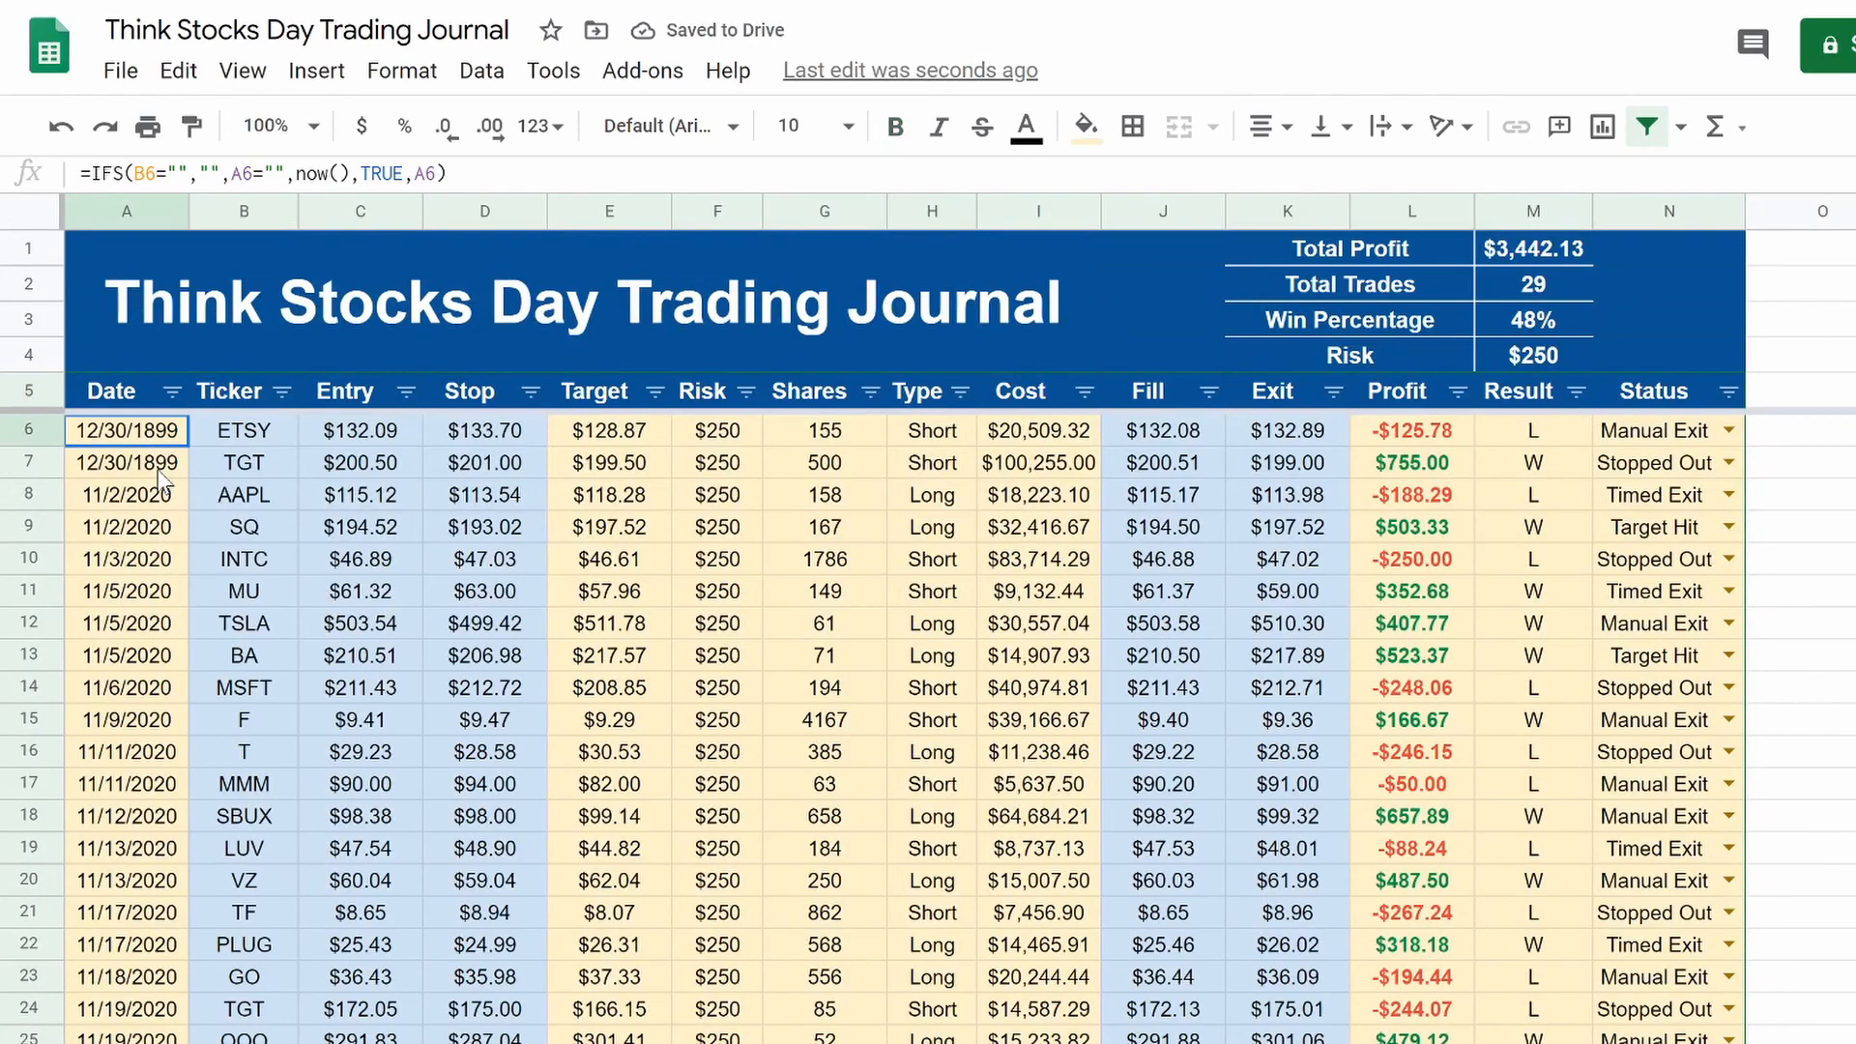
pyautogui.click(360, 592)
pyautogui.scroll(-3, 781, 611)
pyautogui.scroll(3, 547, 924)
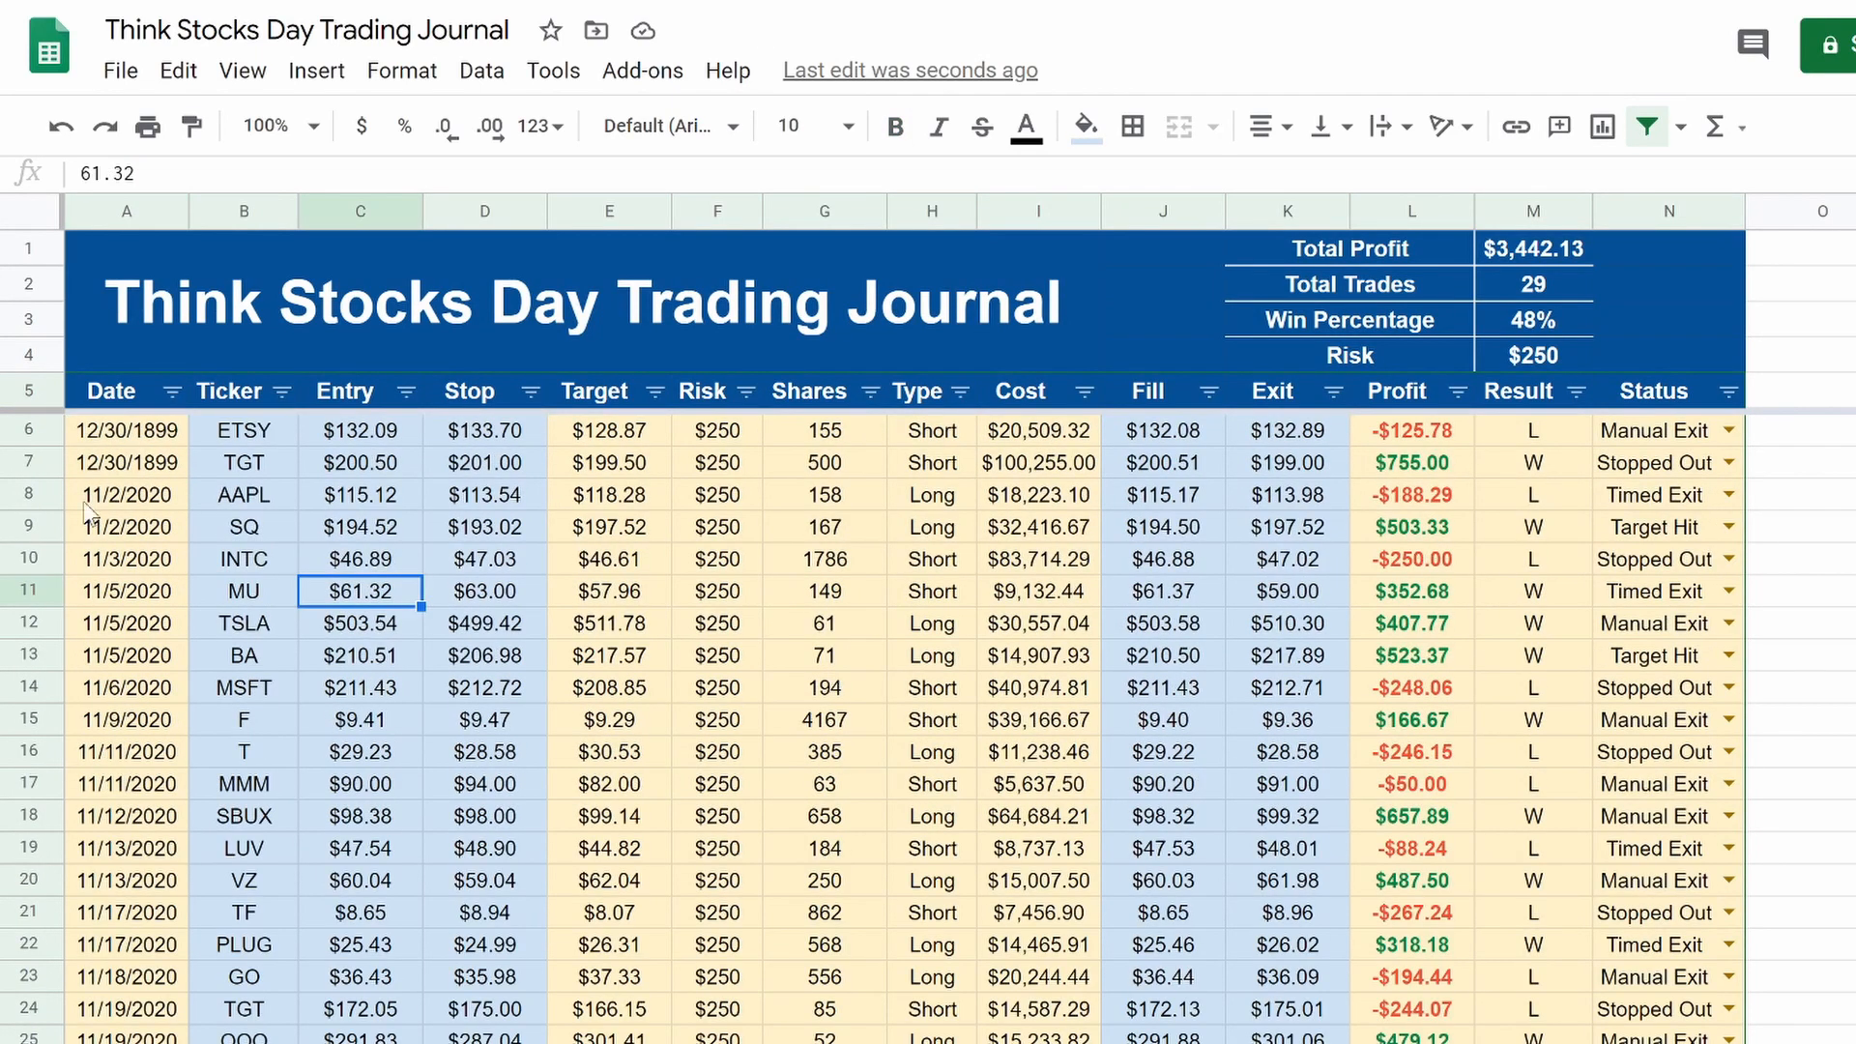
pyautogui.click(129, 437)
pyautogui.hotkey('shift', 'Down')
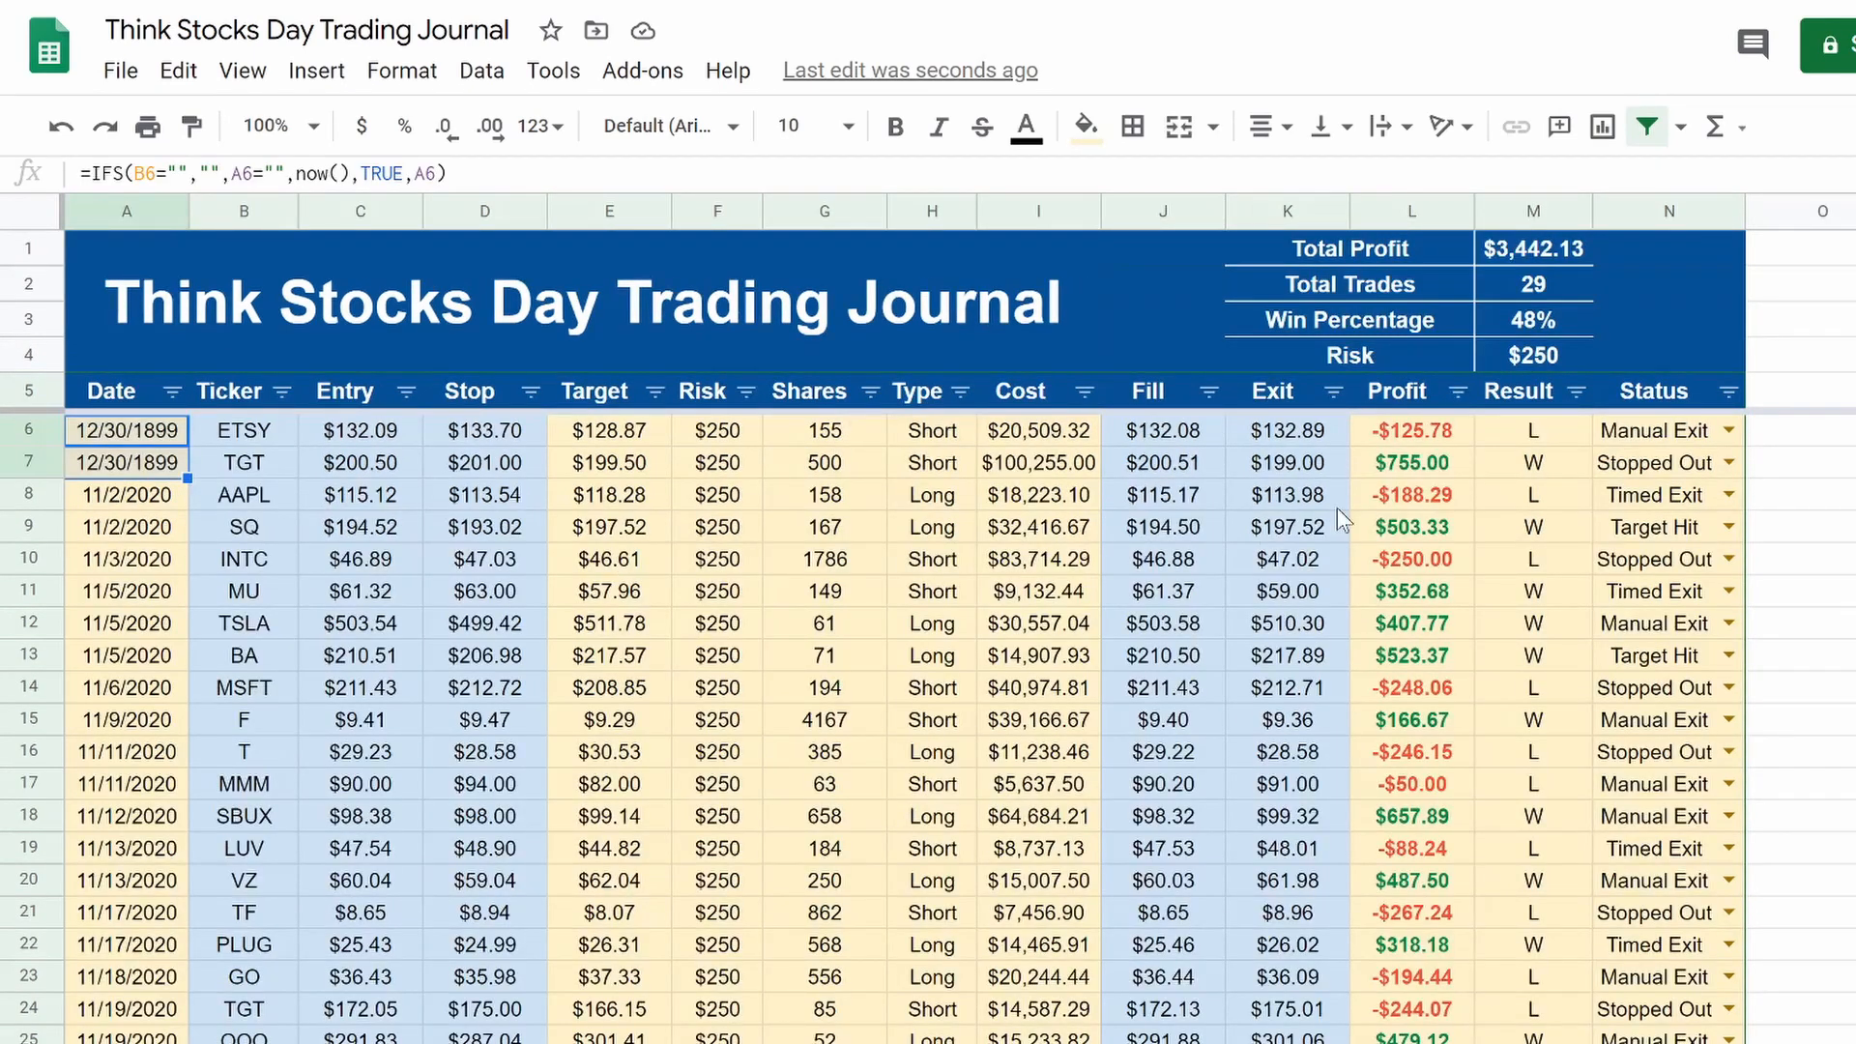
pyautogui.click(1429, 426)
pyautogui.moveTo(1421, 510); pyautogui.dragTo(1421, 904)
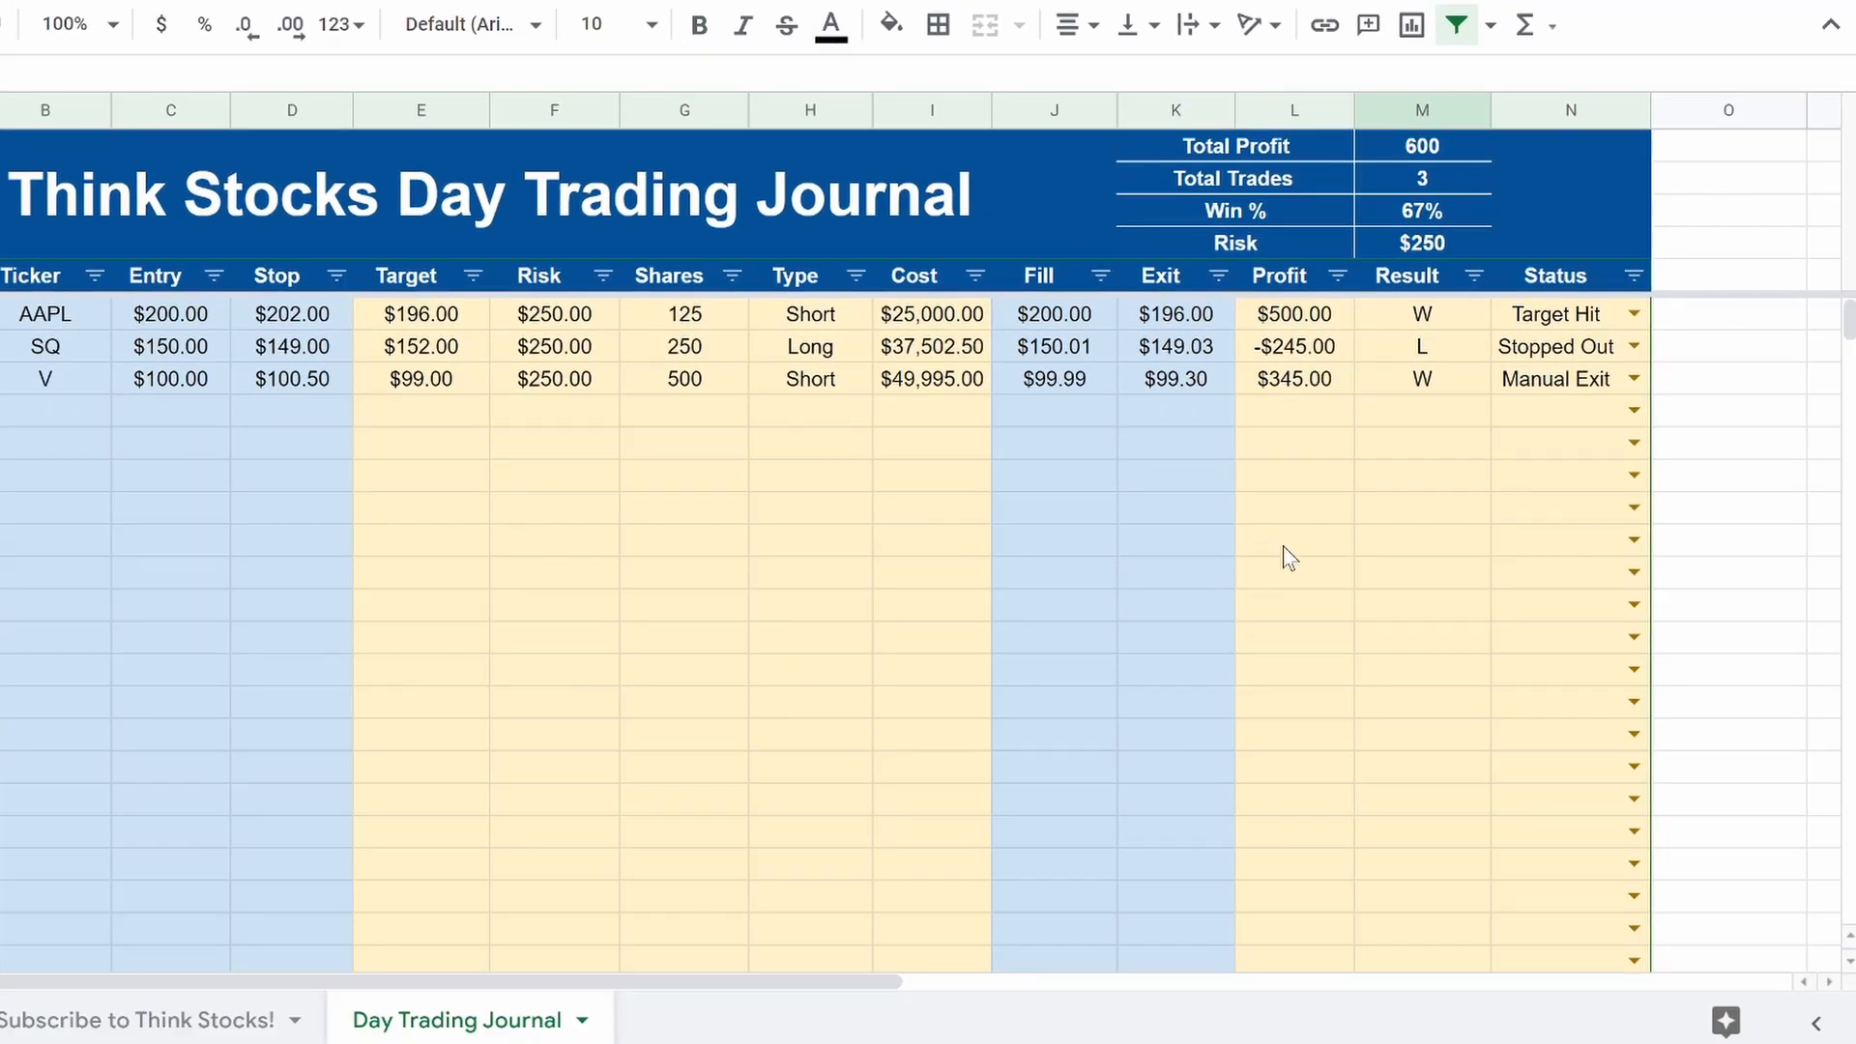
# Step: Add a conditional formatting rule to the Profit cells L6:L70 for values greater than 0
pyautogui.moveTo(1305, 317); pyautogui.dragTo(1349, 943)
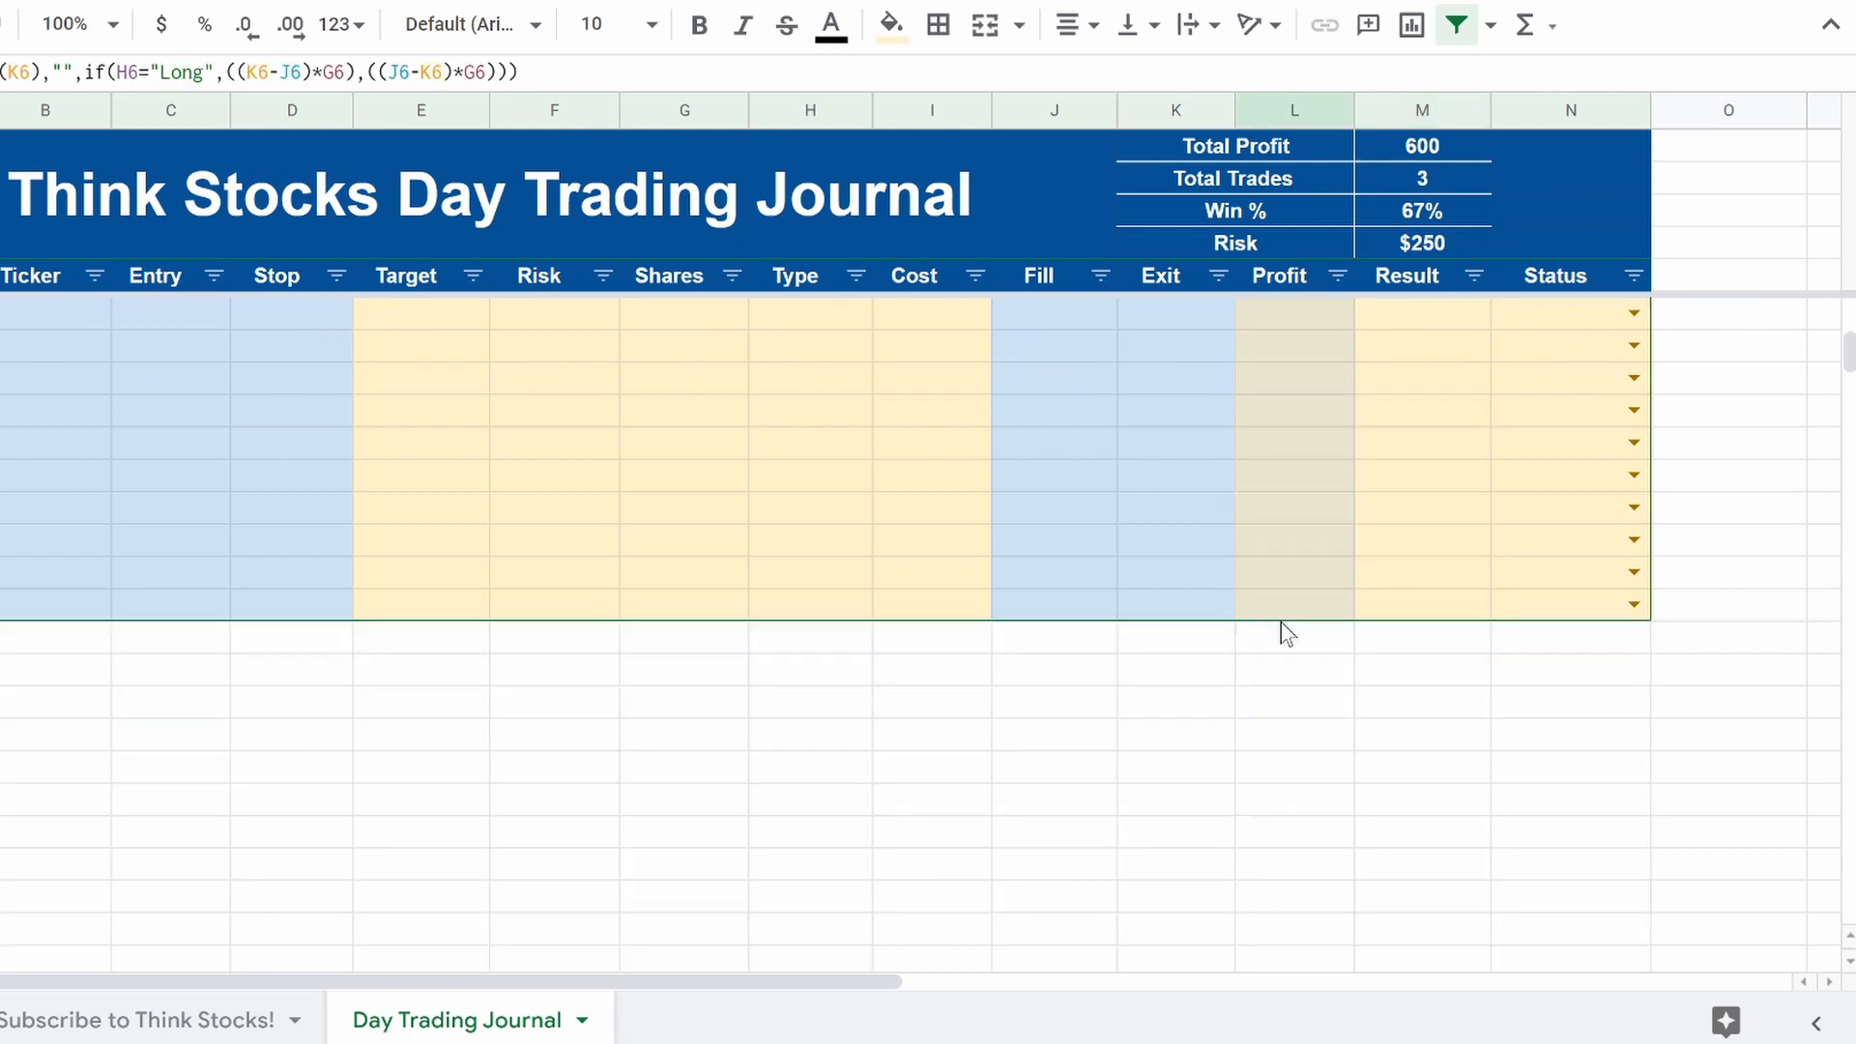
pyautogui.scroll(10, 1280, 626)
pyautogui.rightClick(1261, 481)
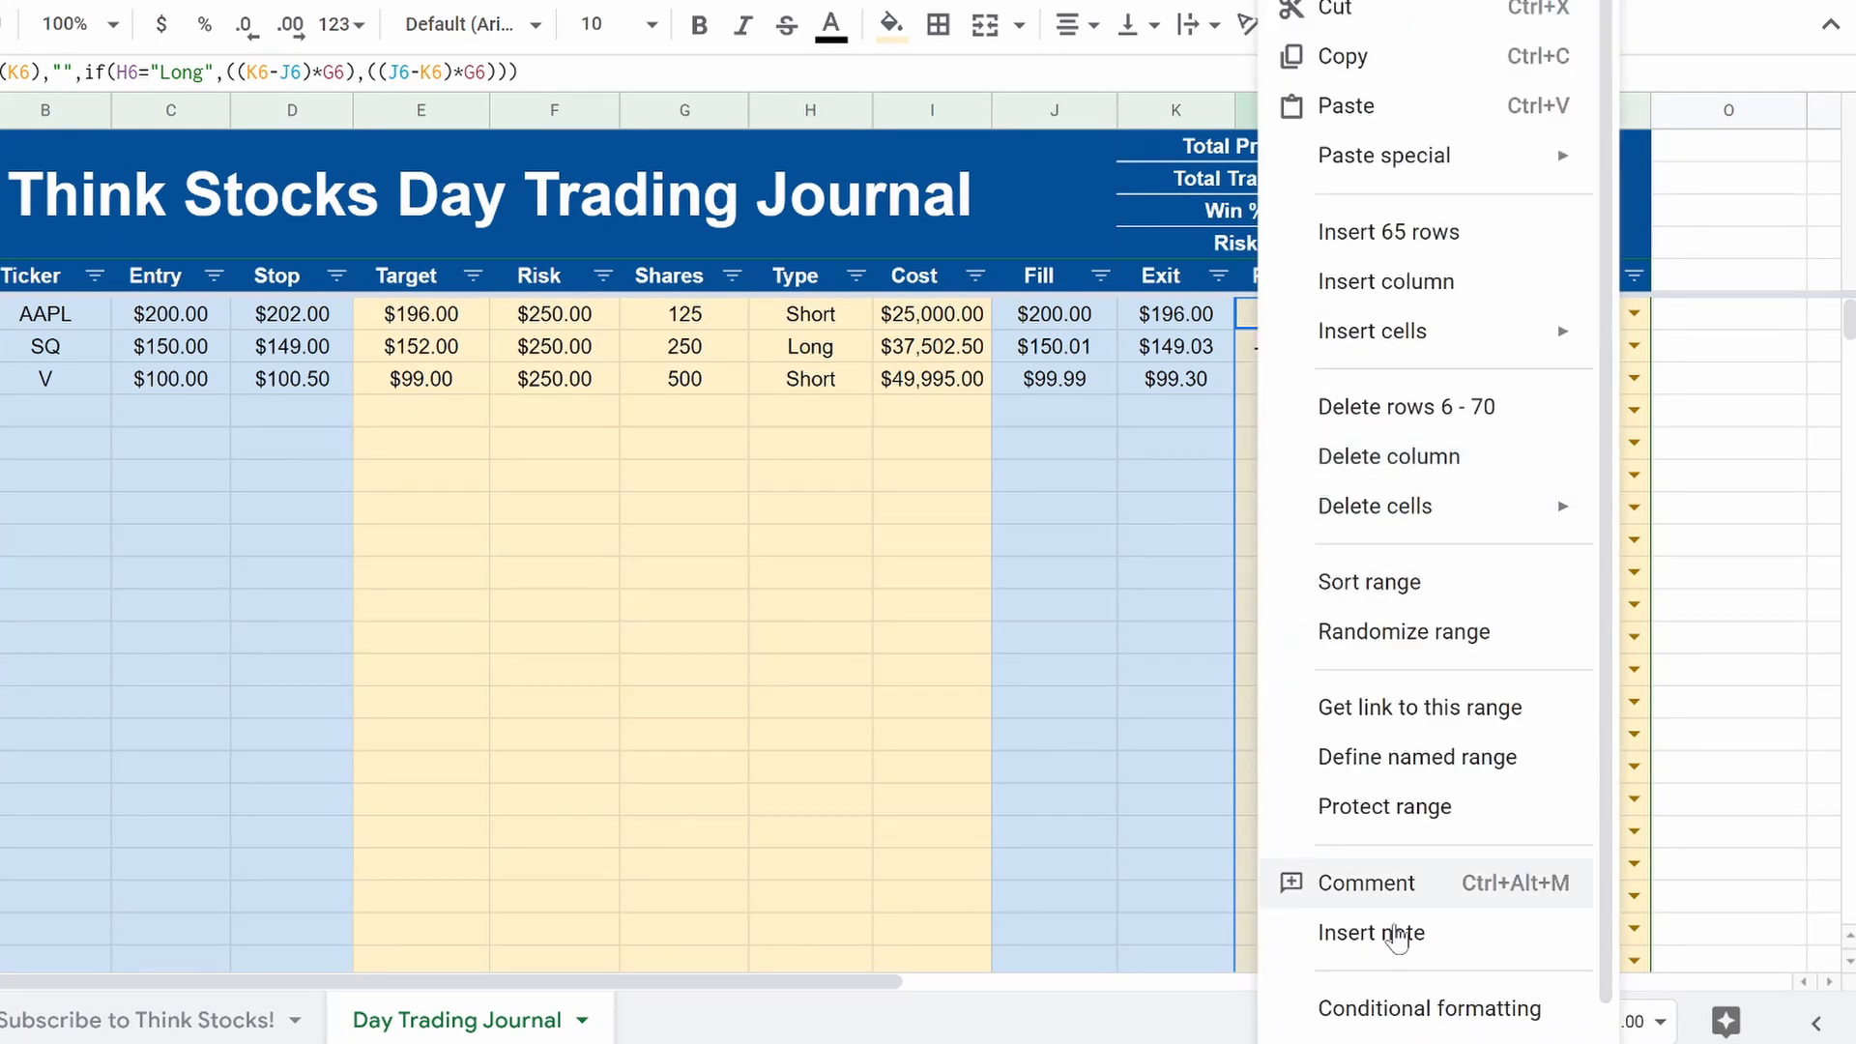
pyautogui.click(1412, 1006)
pyautogui.click(1558, 448)
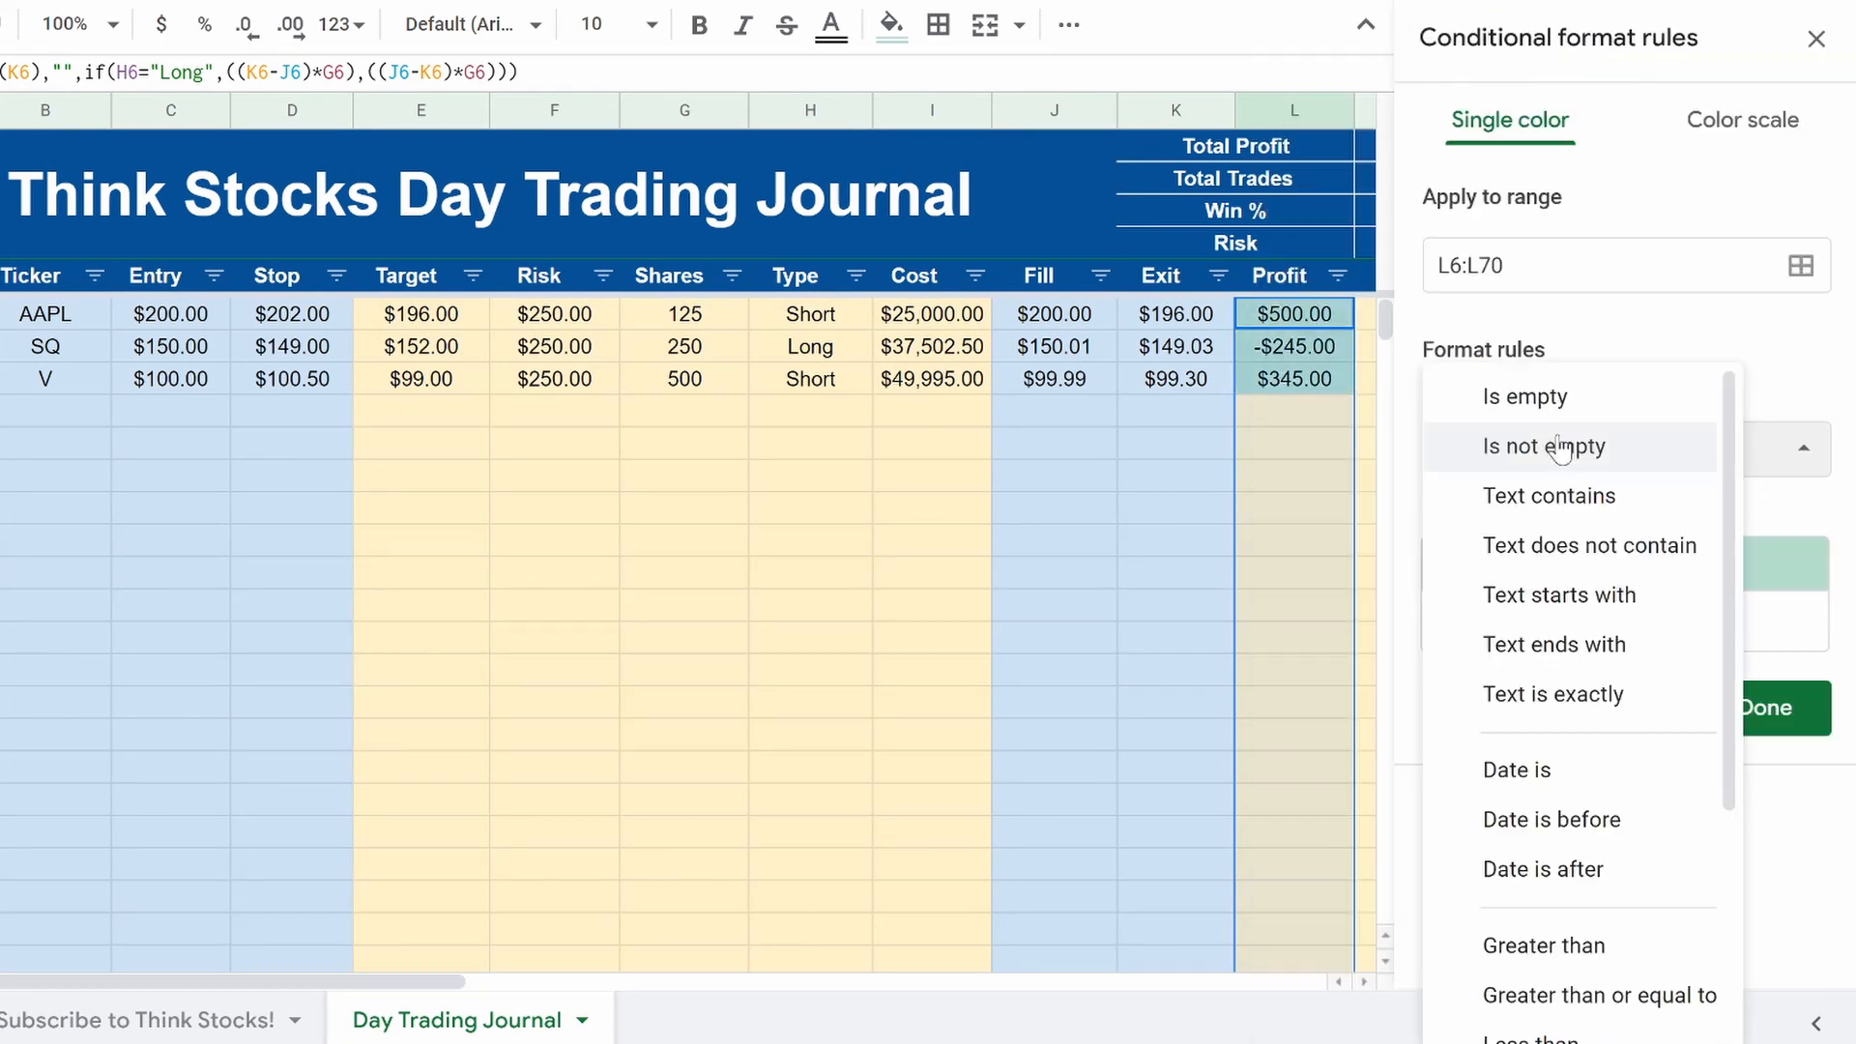
pyautogui.scroll(-3, 1547, 774)
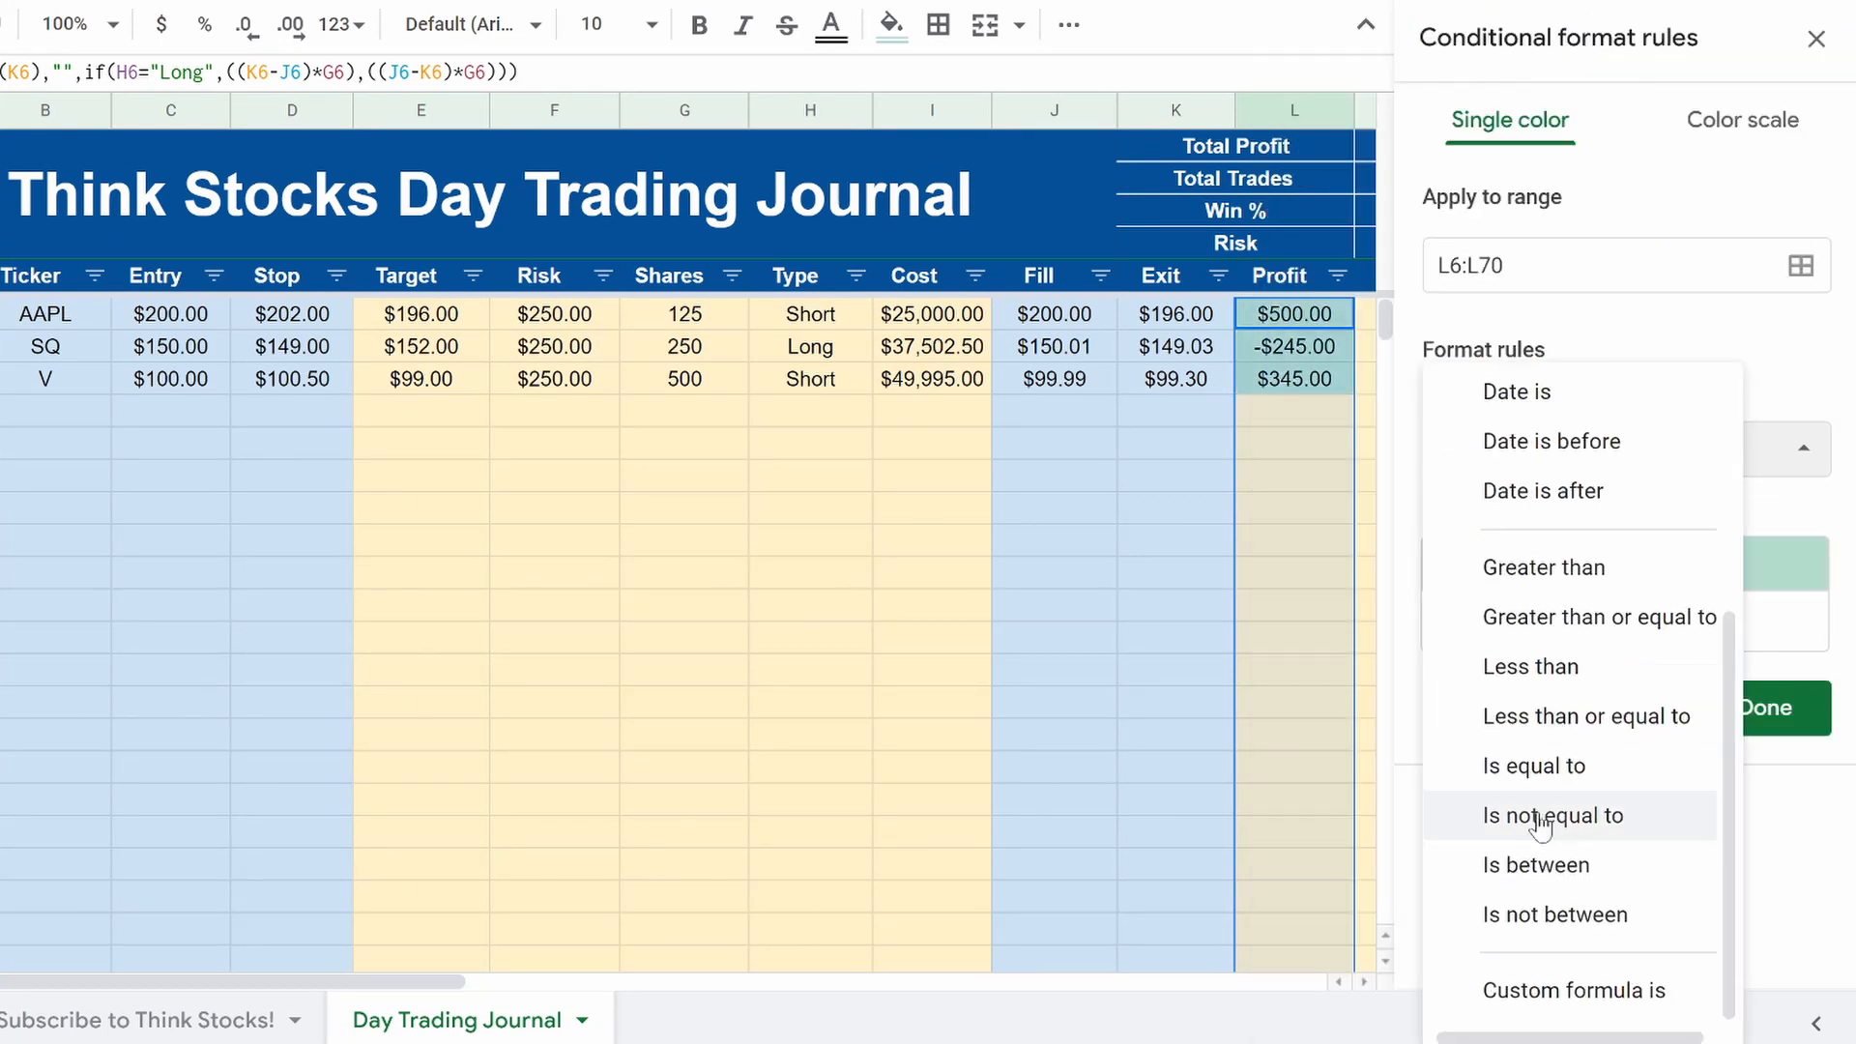
pyautogui.click(1545, 570)
pyautogui.click(1546, 517)
pyautogui.write('0')
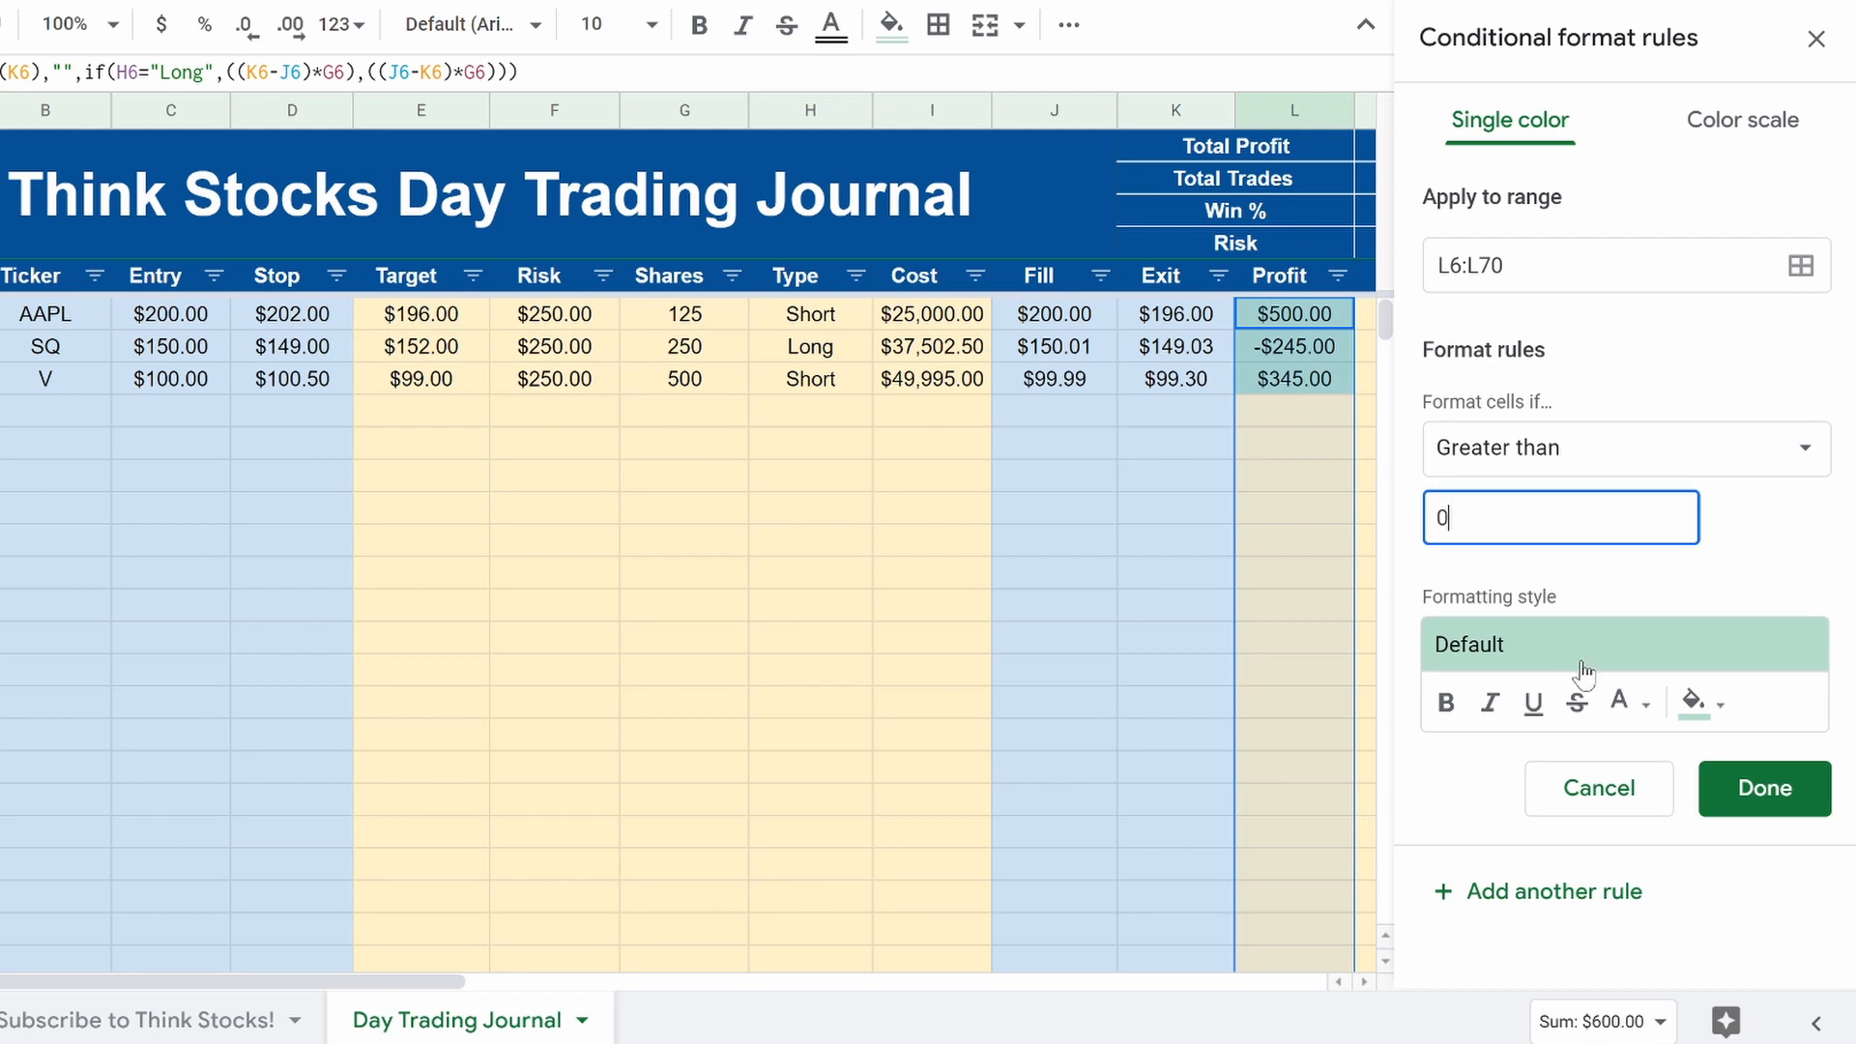
# Step: Style the greater-than-0 rule with no fill and bold, dark green text
pyautogui.click(1697, 702)
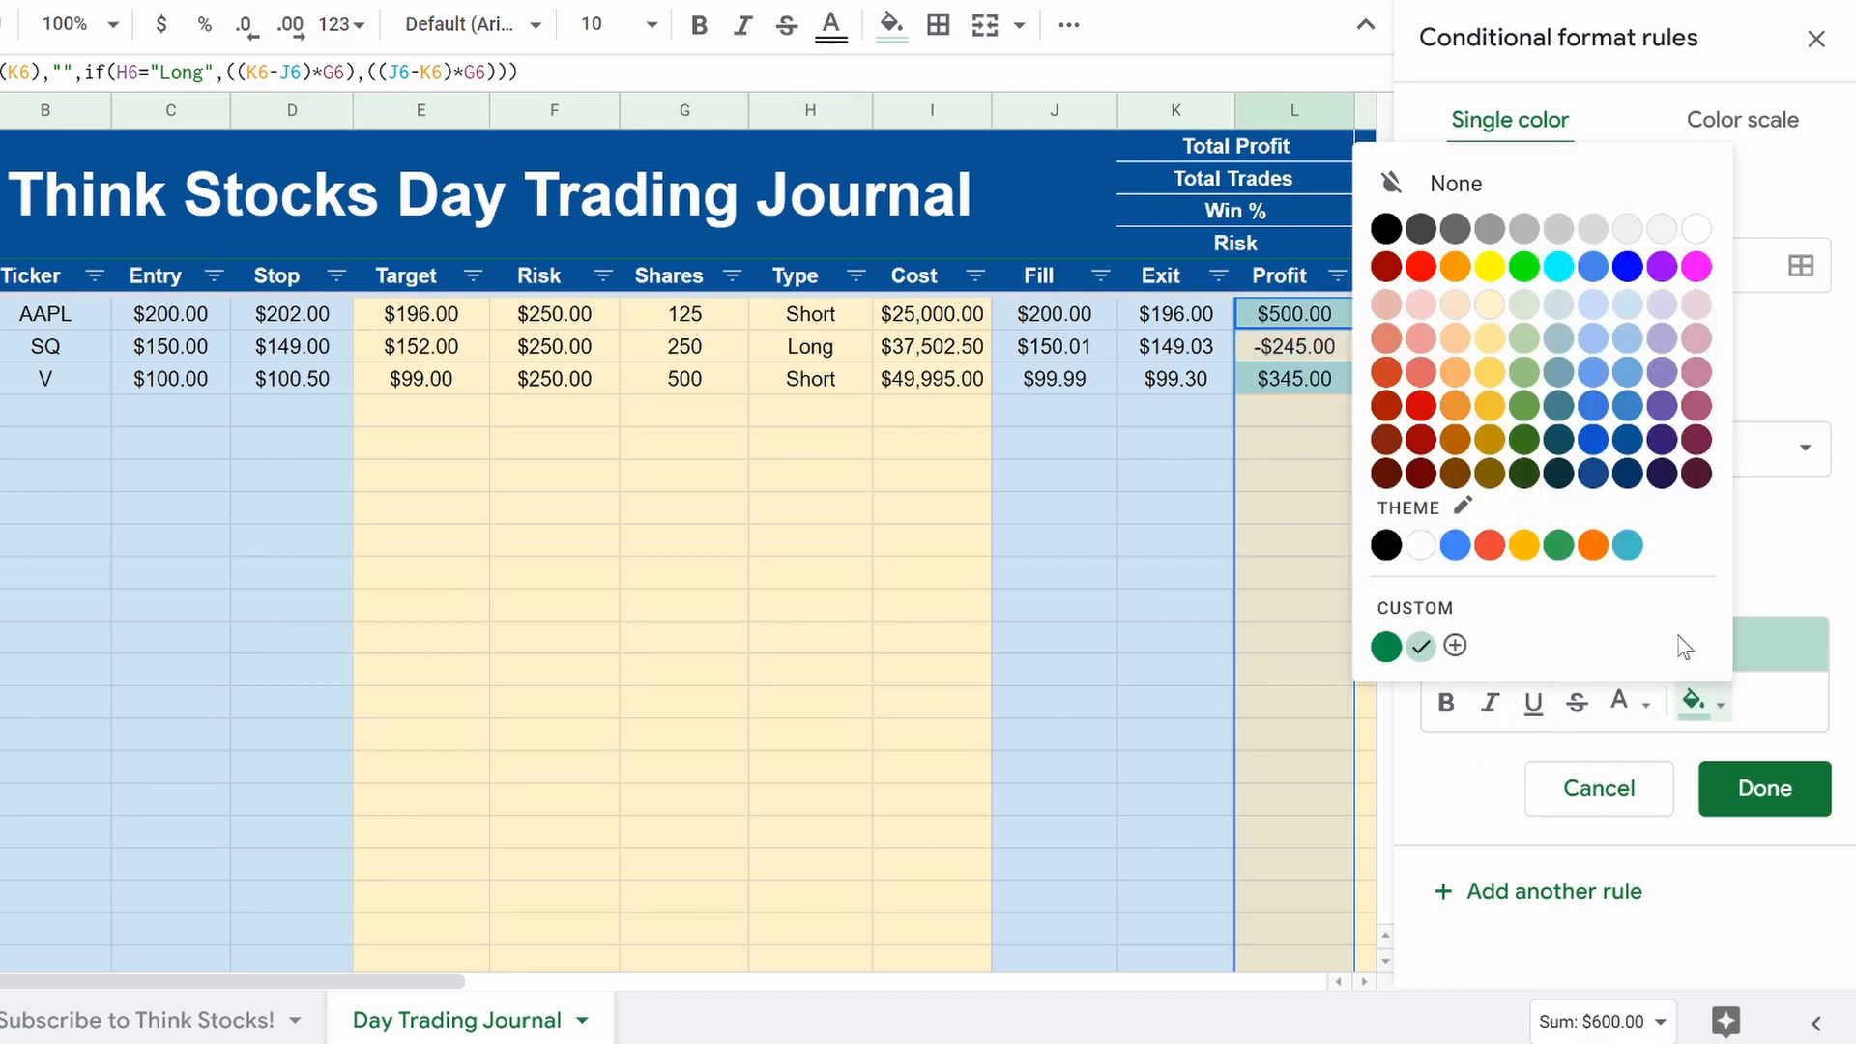
pyautogui.click(1595, 229)
pyautogui.click(1625, 703)
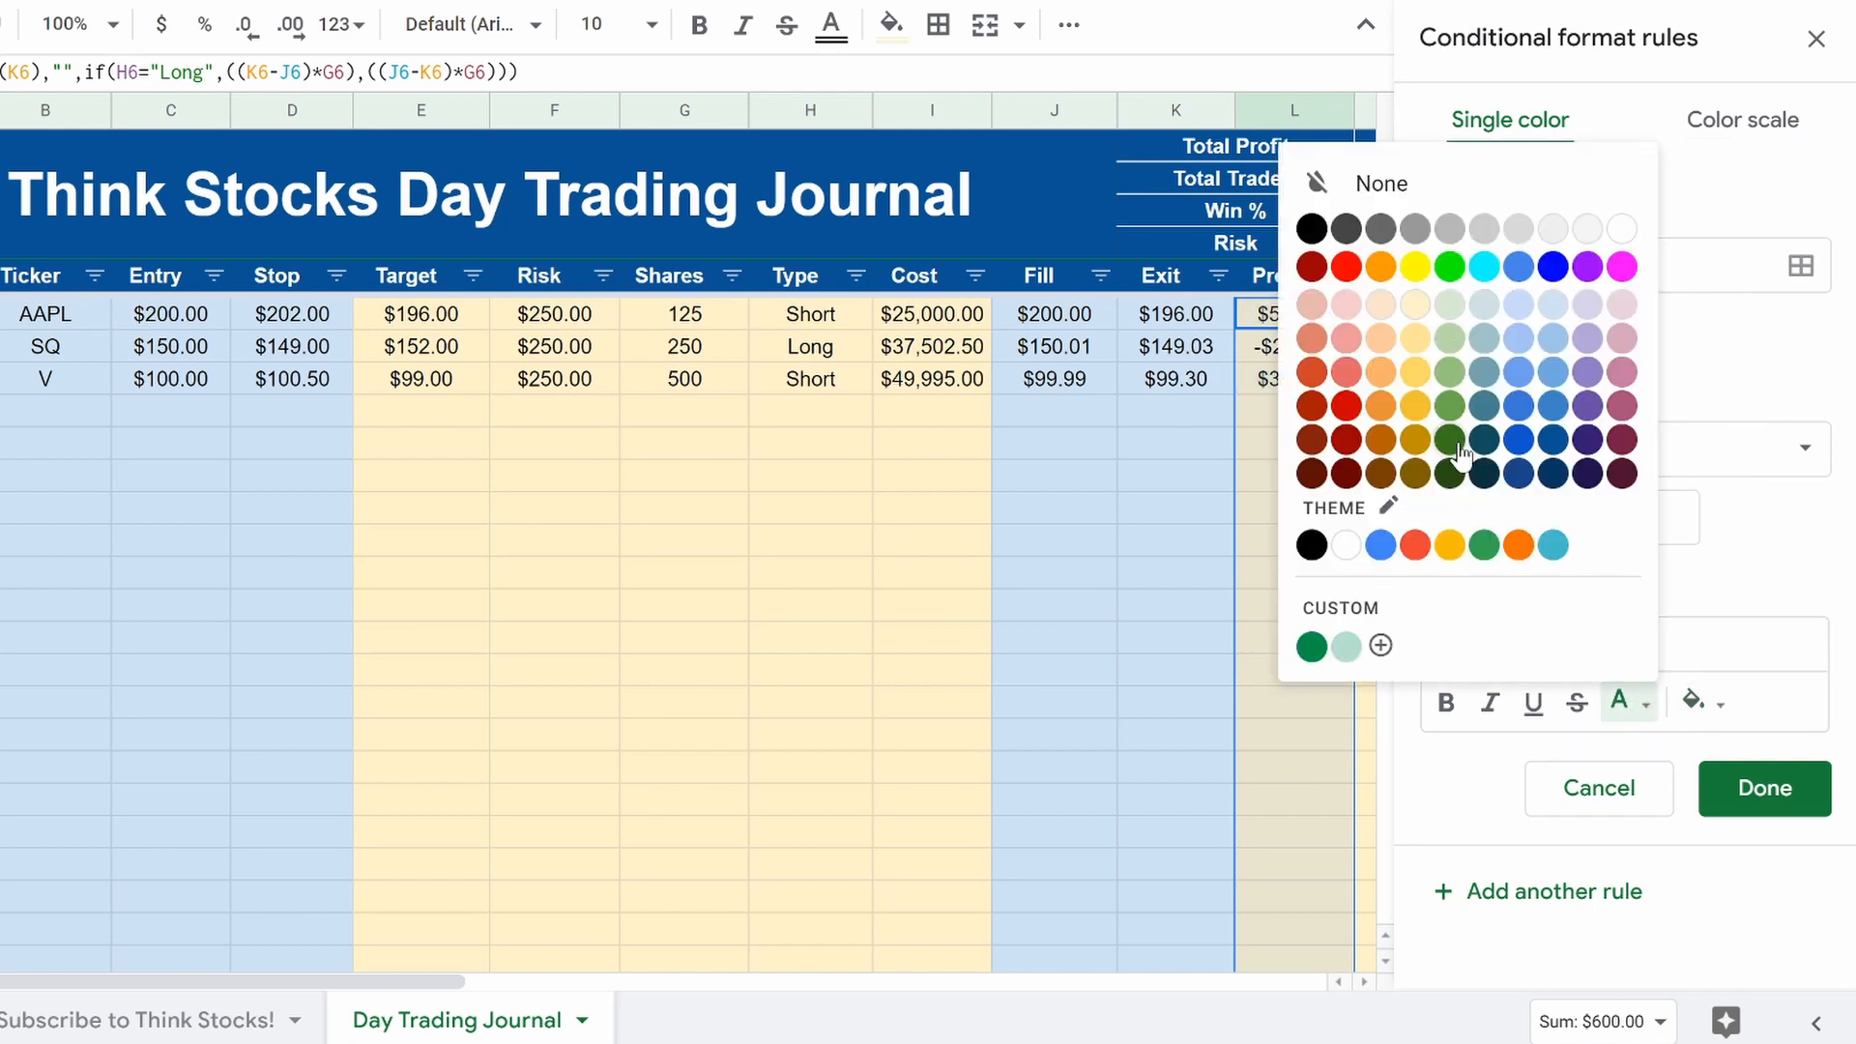
pyautogui.click(1450, 443)
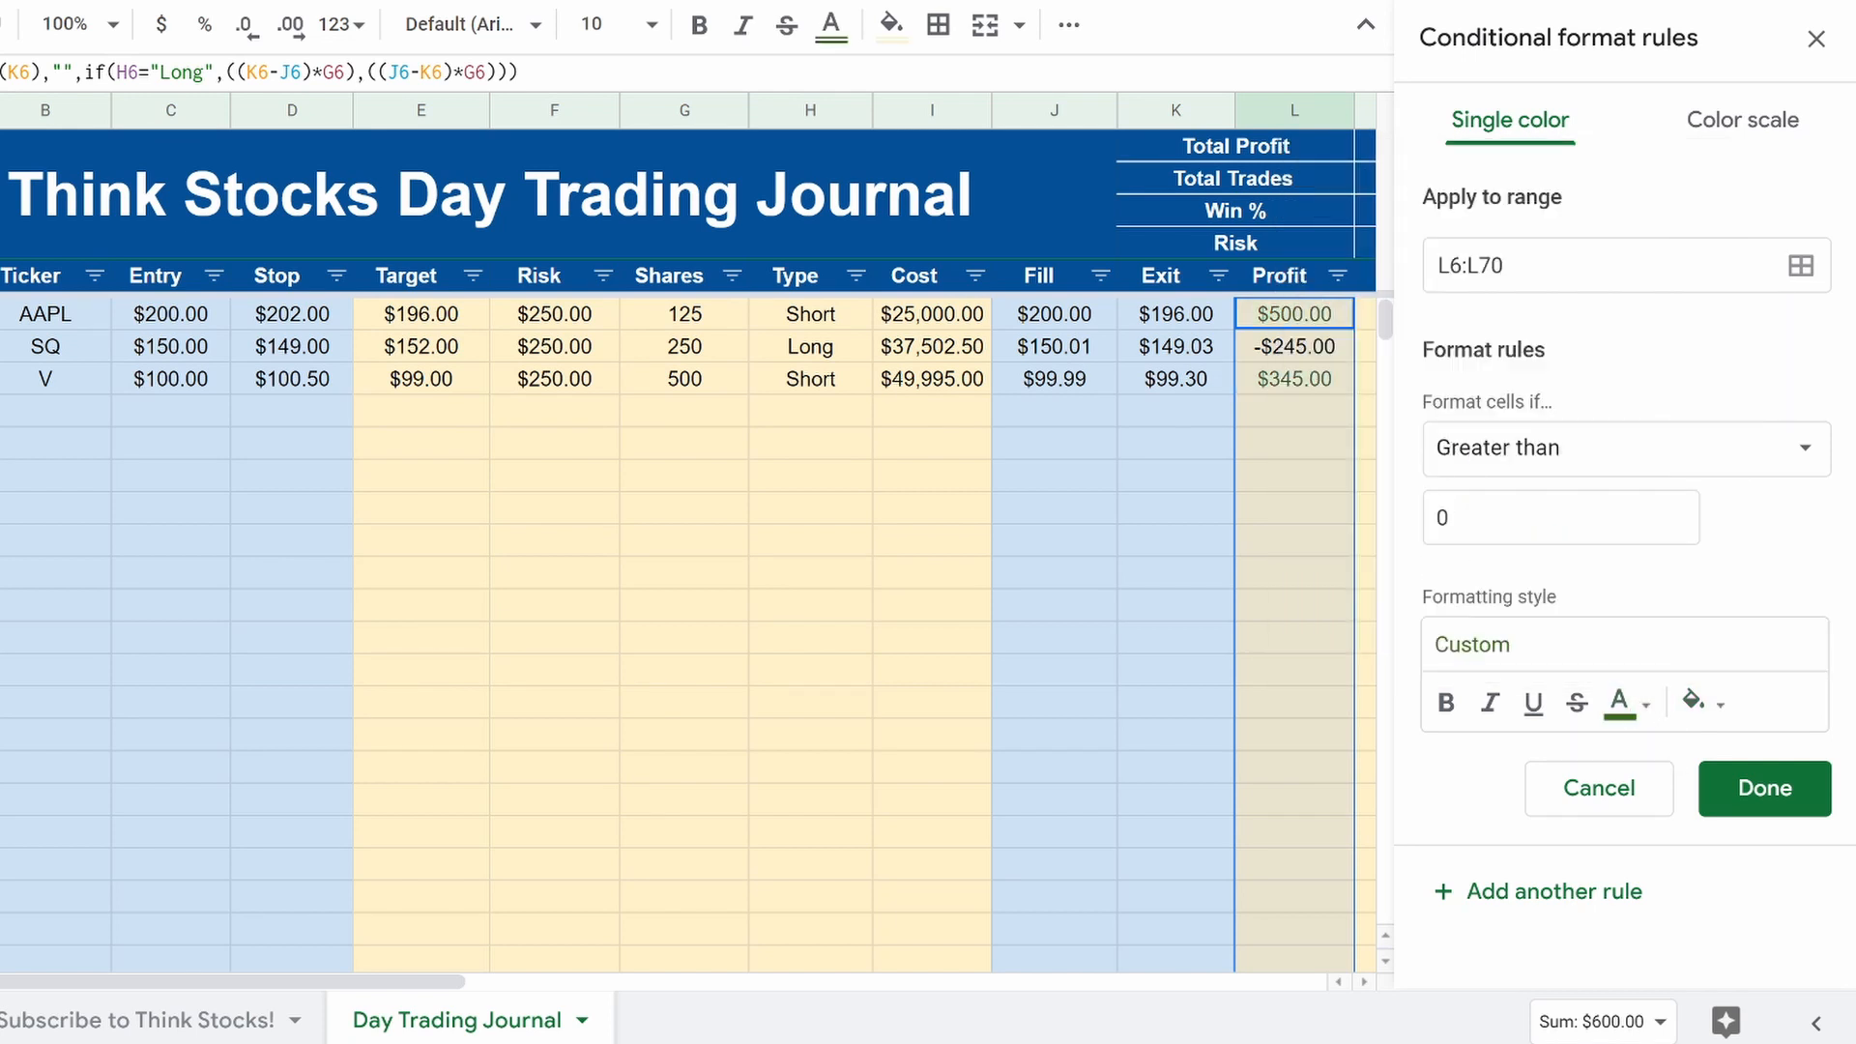
pyautogui.click(1446, 703)
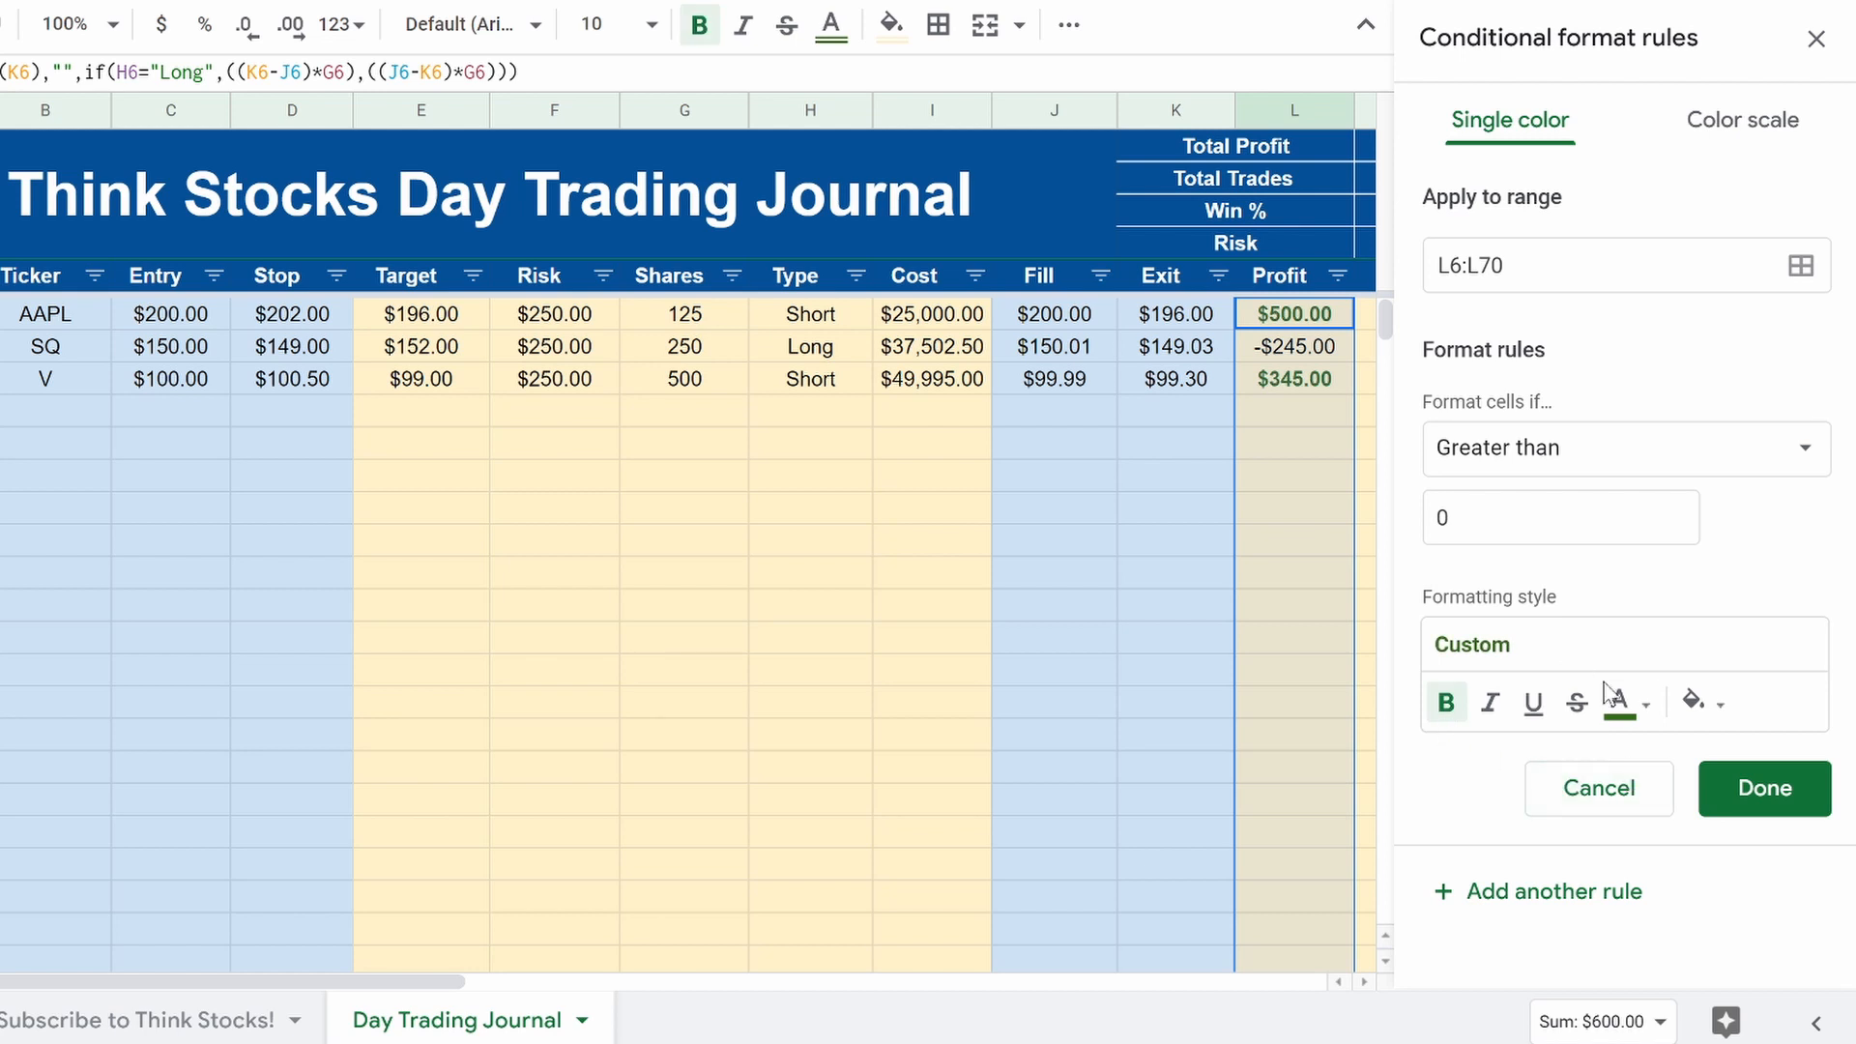
# Step: Change the greater-than-0 rule's text color to the custom green and save the rule
pyautogui.click(1616, 725)
pyautogui.click(1407, 676)
pyautogui.click(1624, 712)
pyautogui.click(1624, 713)
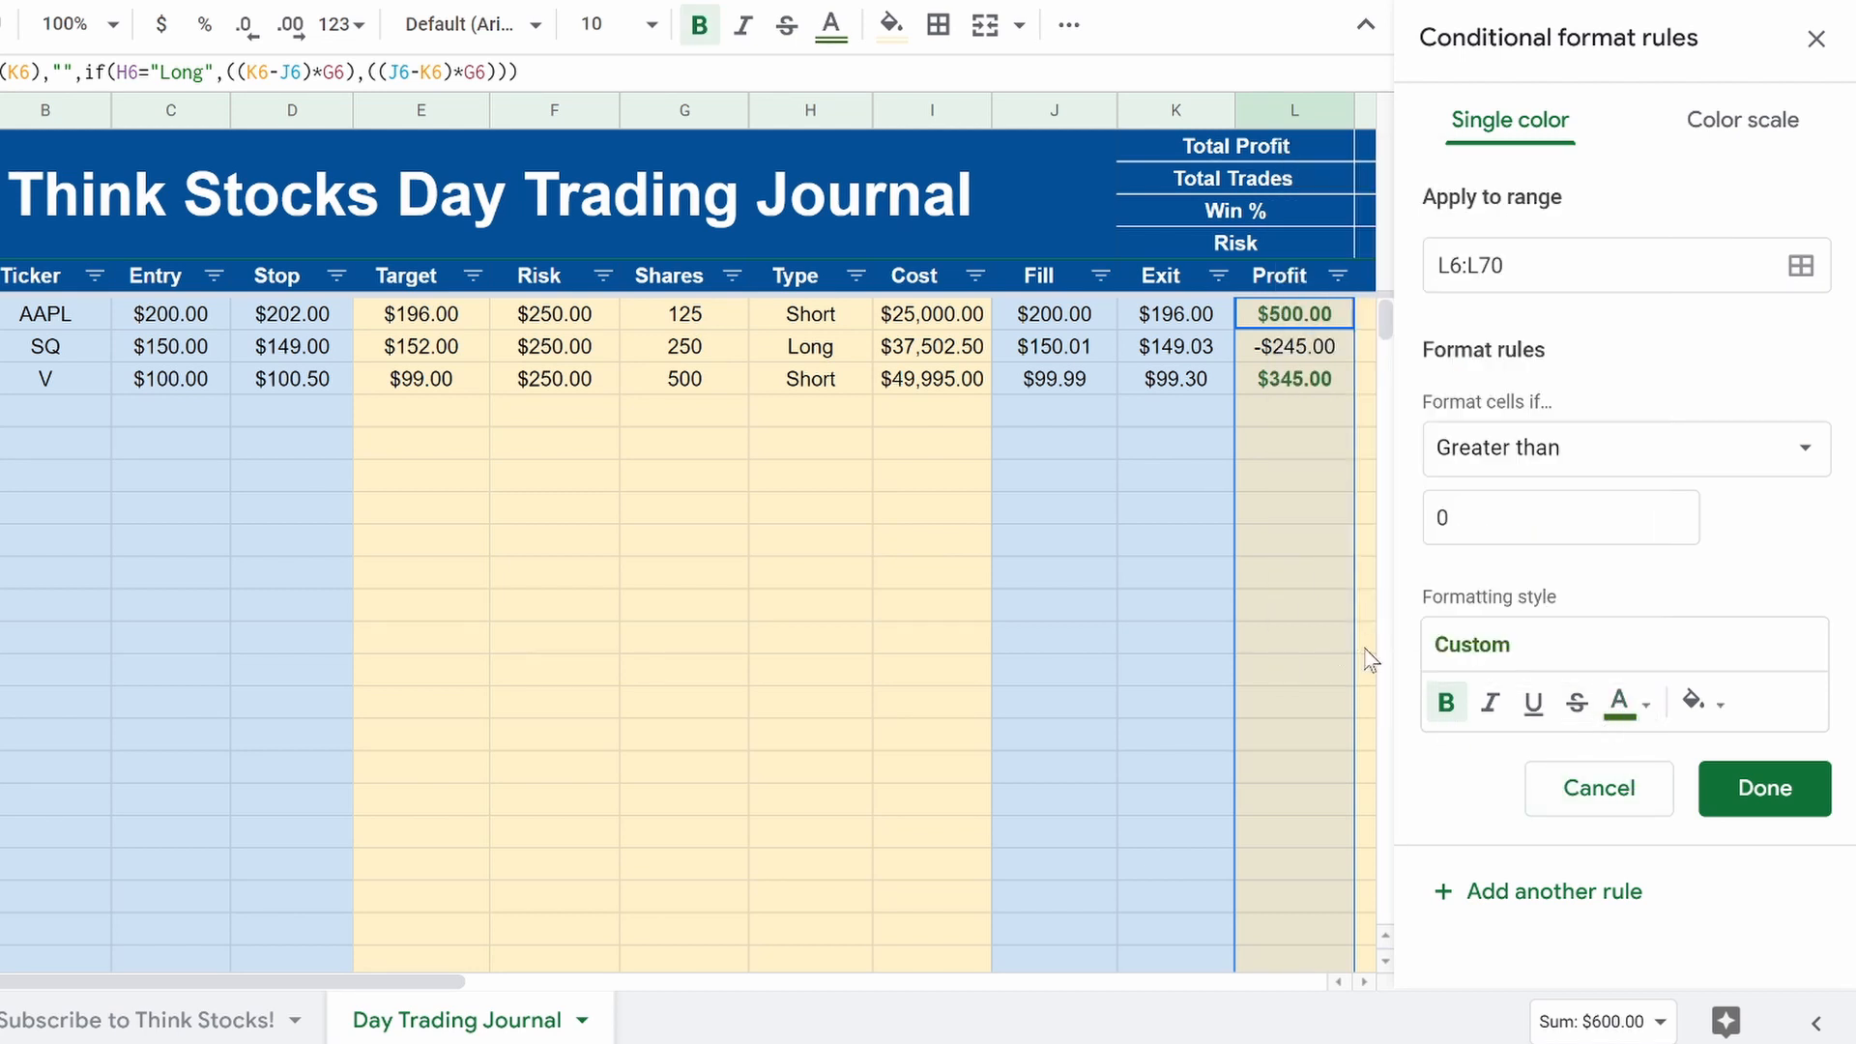
pyautogui.click(1624, 703)
pyautogui.click(1310, 643)
pyautogui.click(1750, 802)
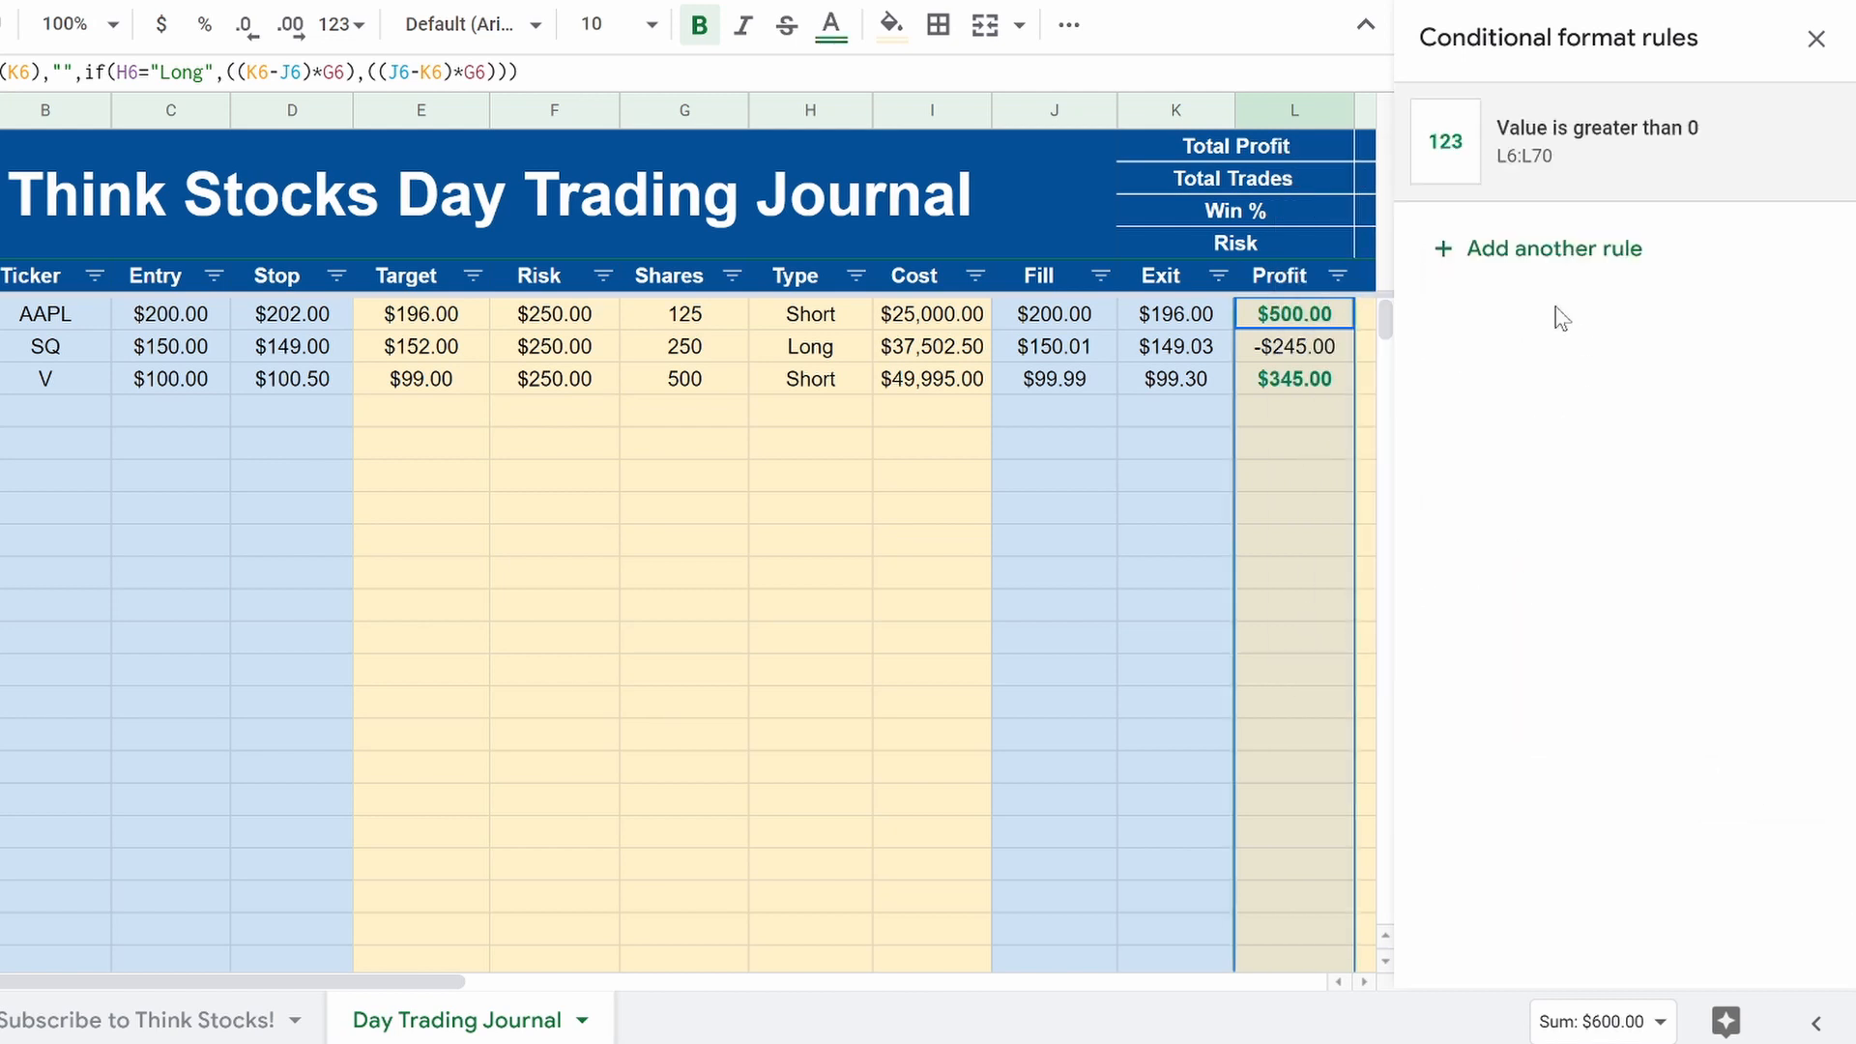
# Step: Add a second conditional formatting rule to the Profit cells L6:L70 for values less than 0
pyautogui.click(1539, 256)
pyautogui.click(1551, 454)
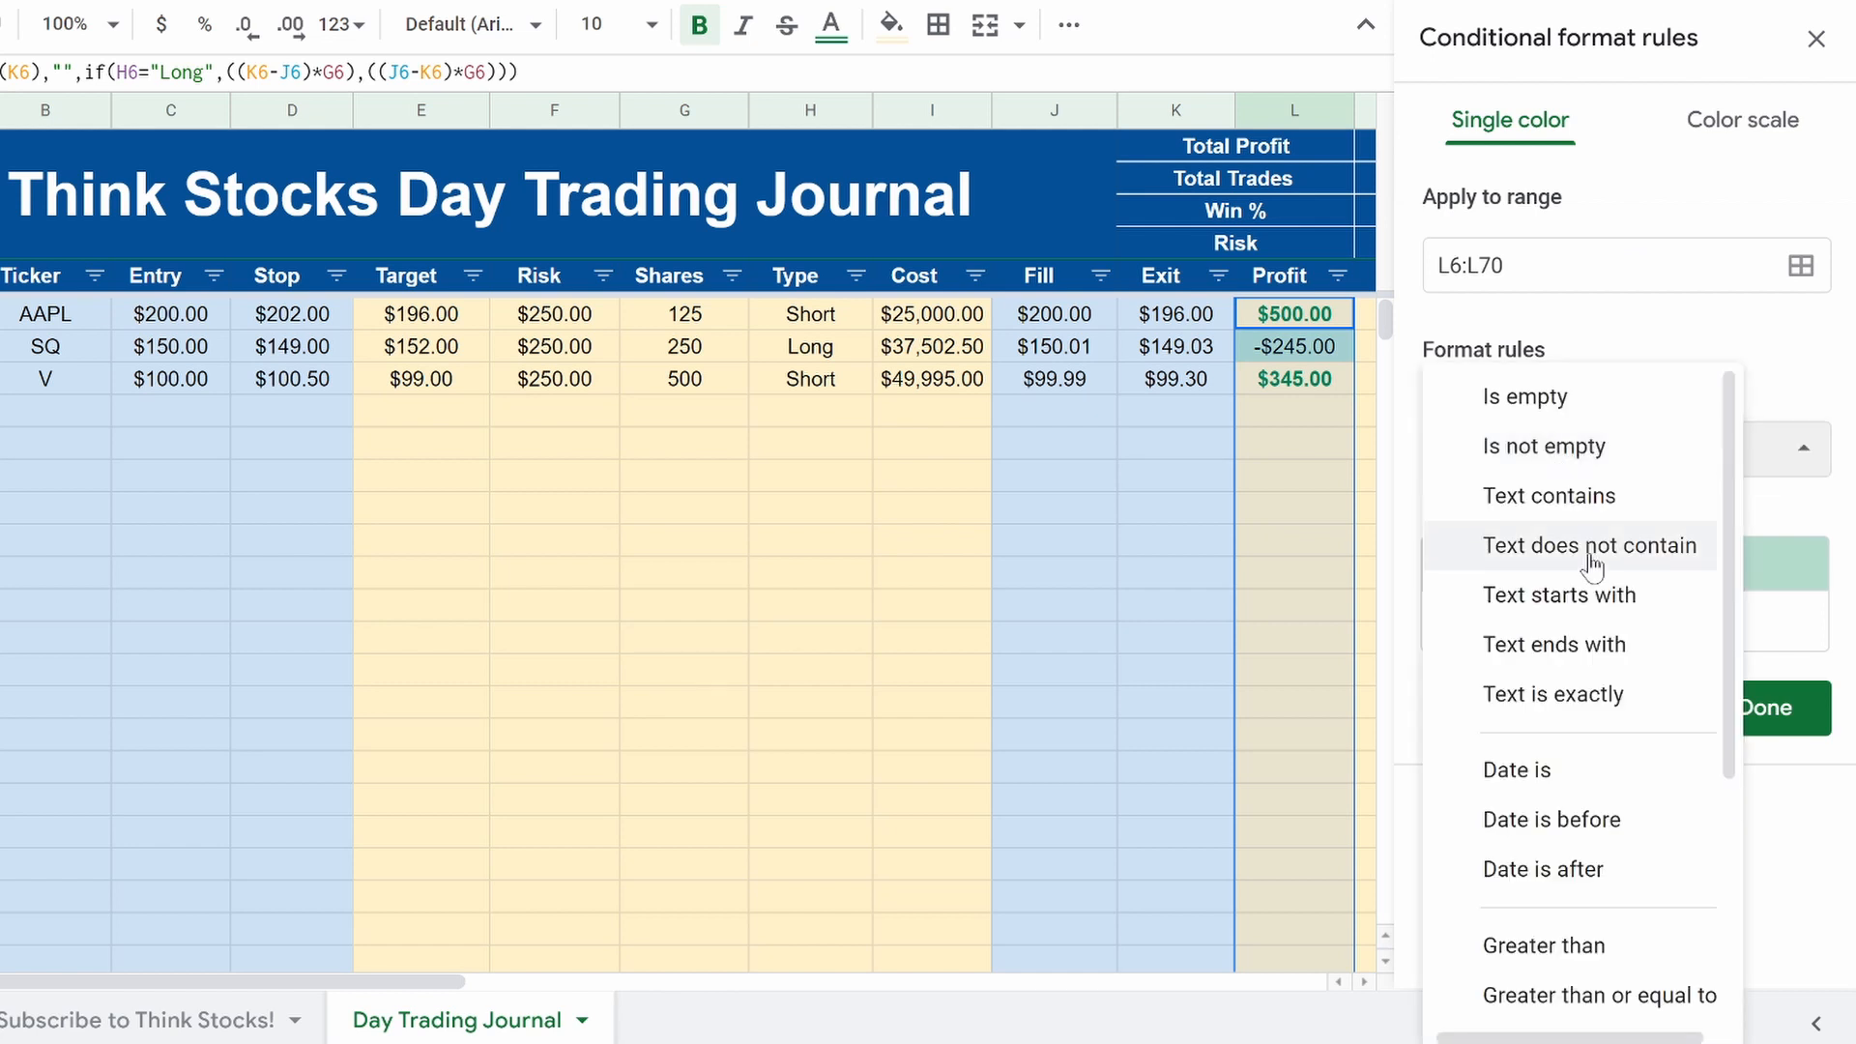
pyautogui.scroll(-3, 1546, 580)
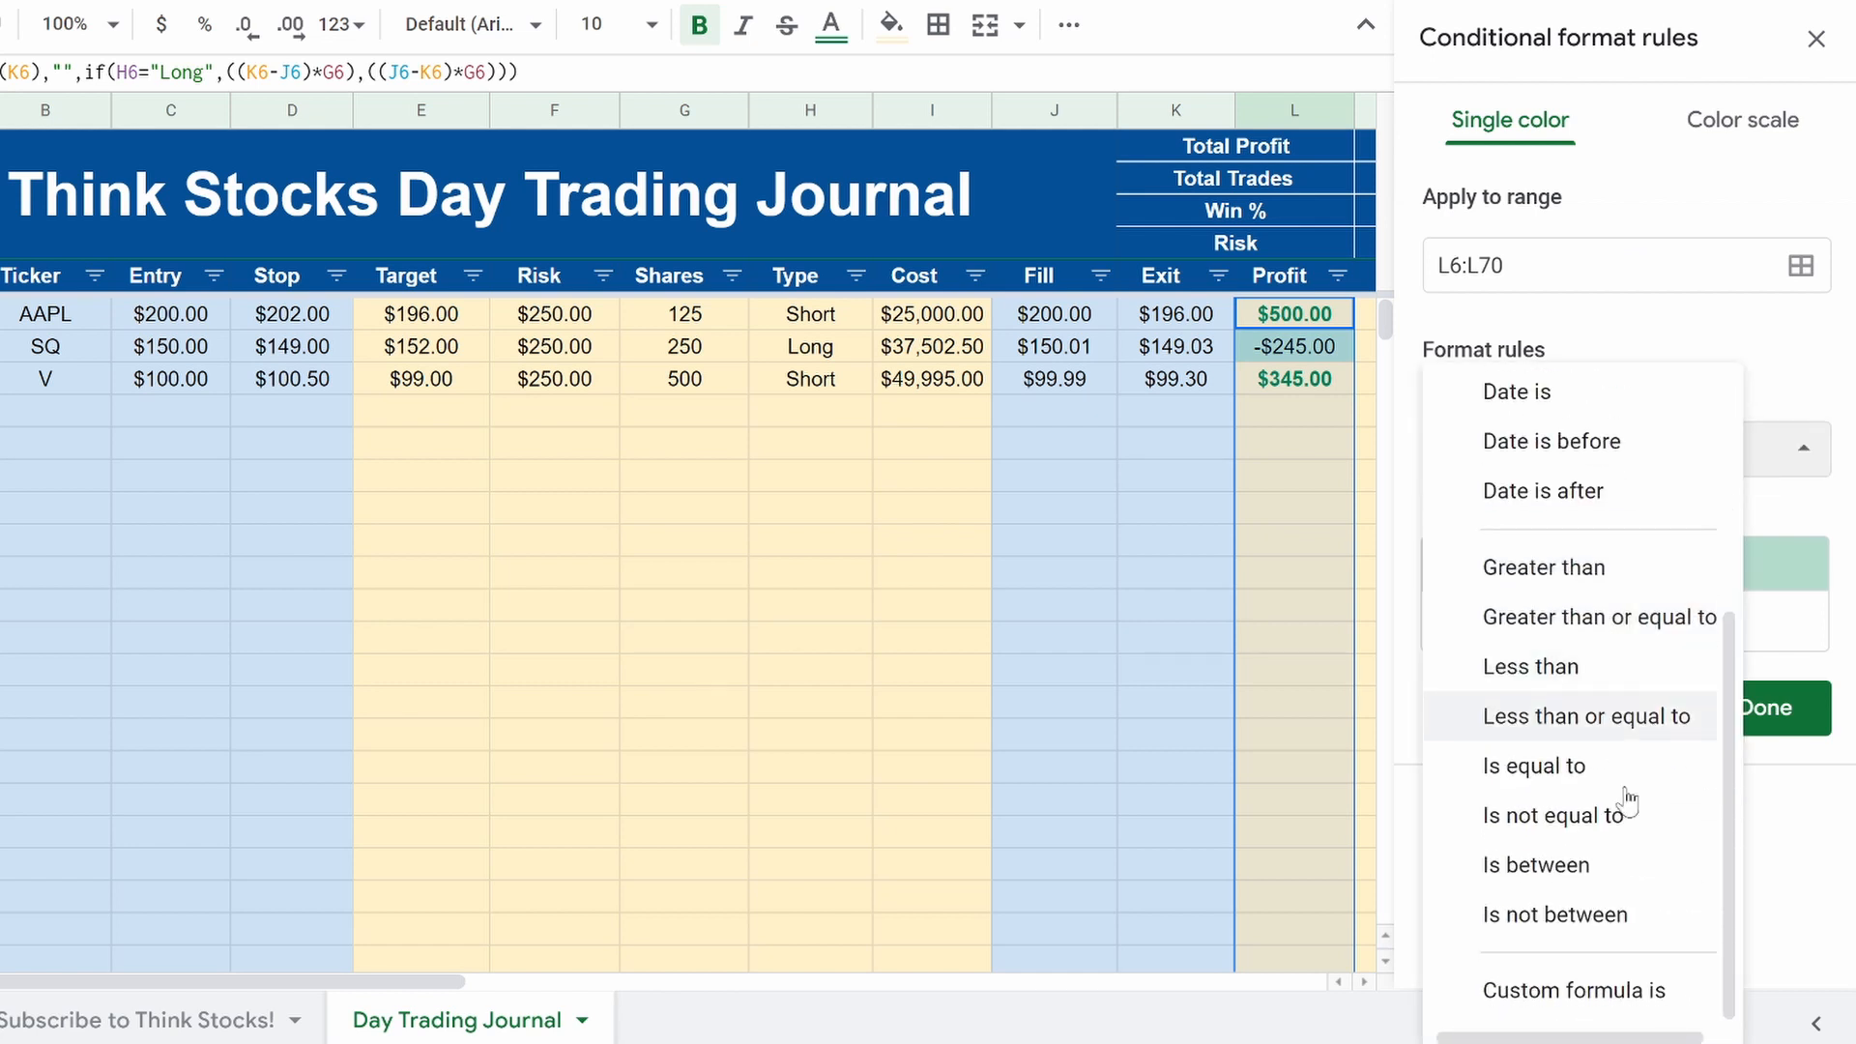
pyautogui.click(1544, 667)
pyautogui.write('0')
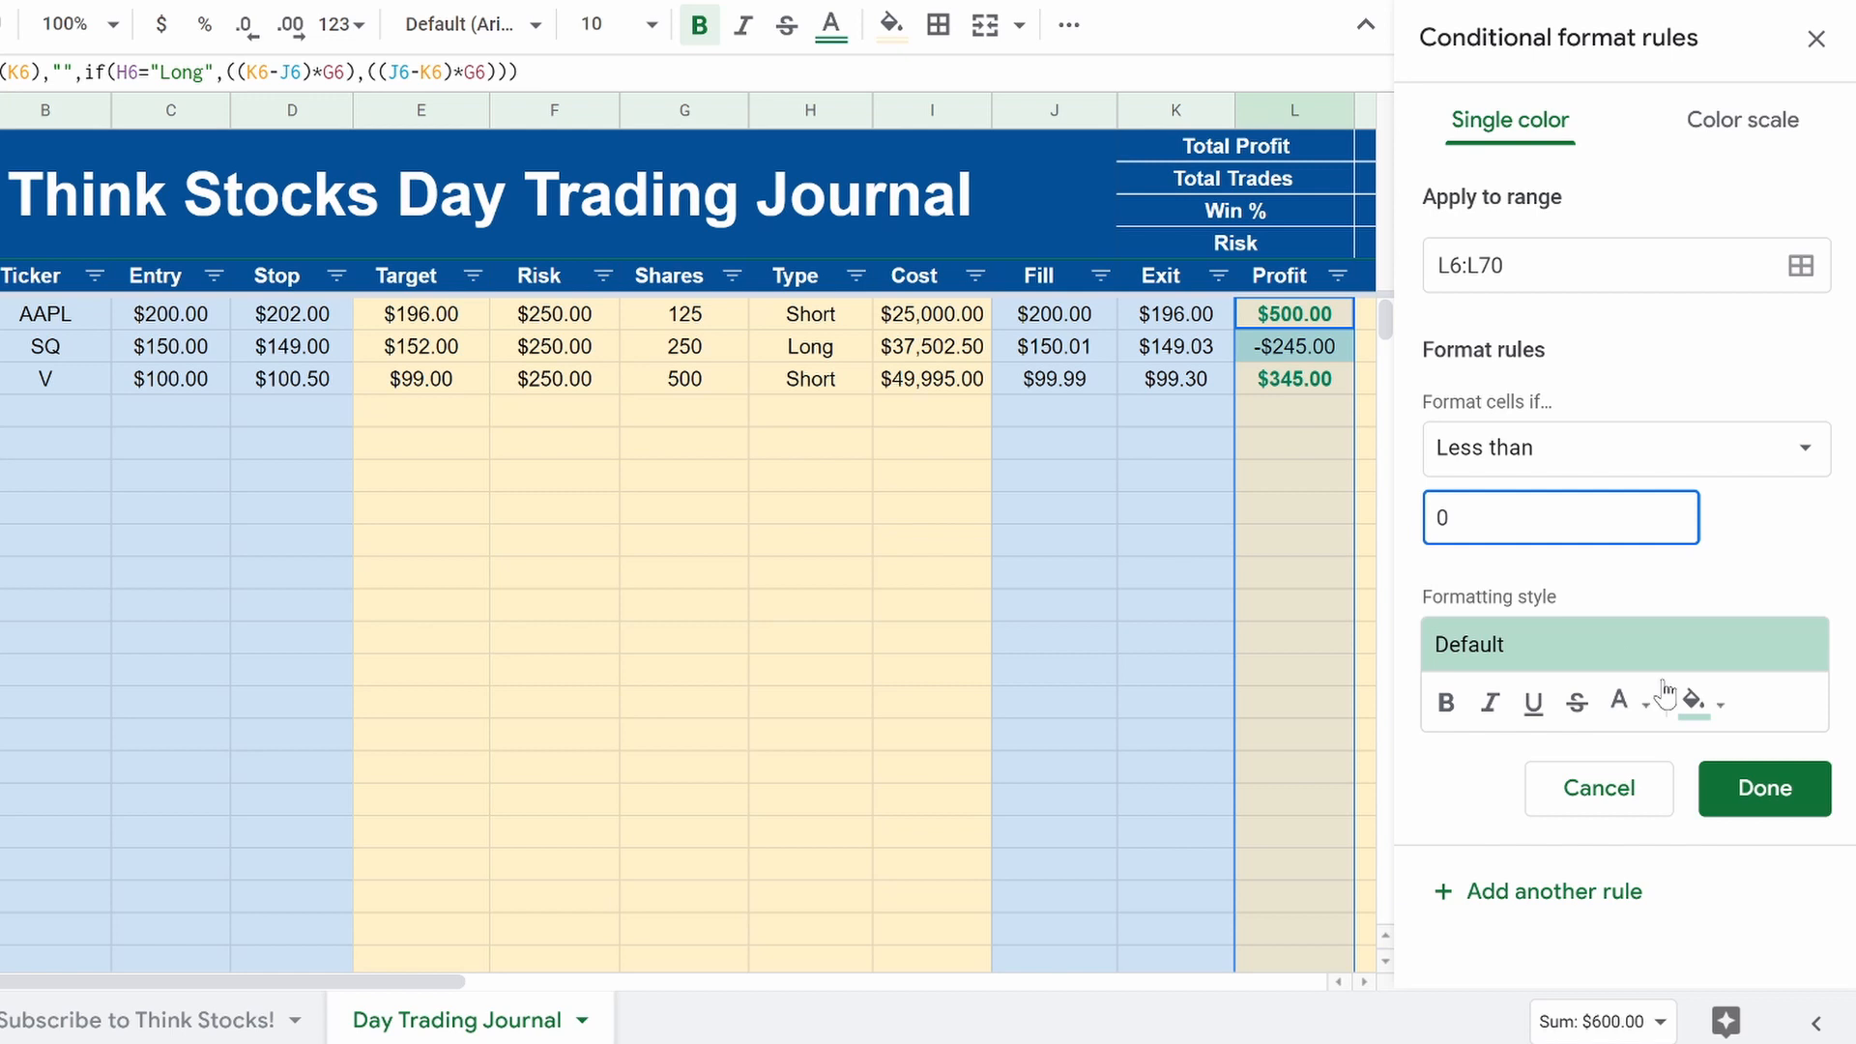
# Step: Style the less-than-0 rule with no fill and bold red text, save it and close the conditional formatting rules
pyautogui.click(1694, 703)
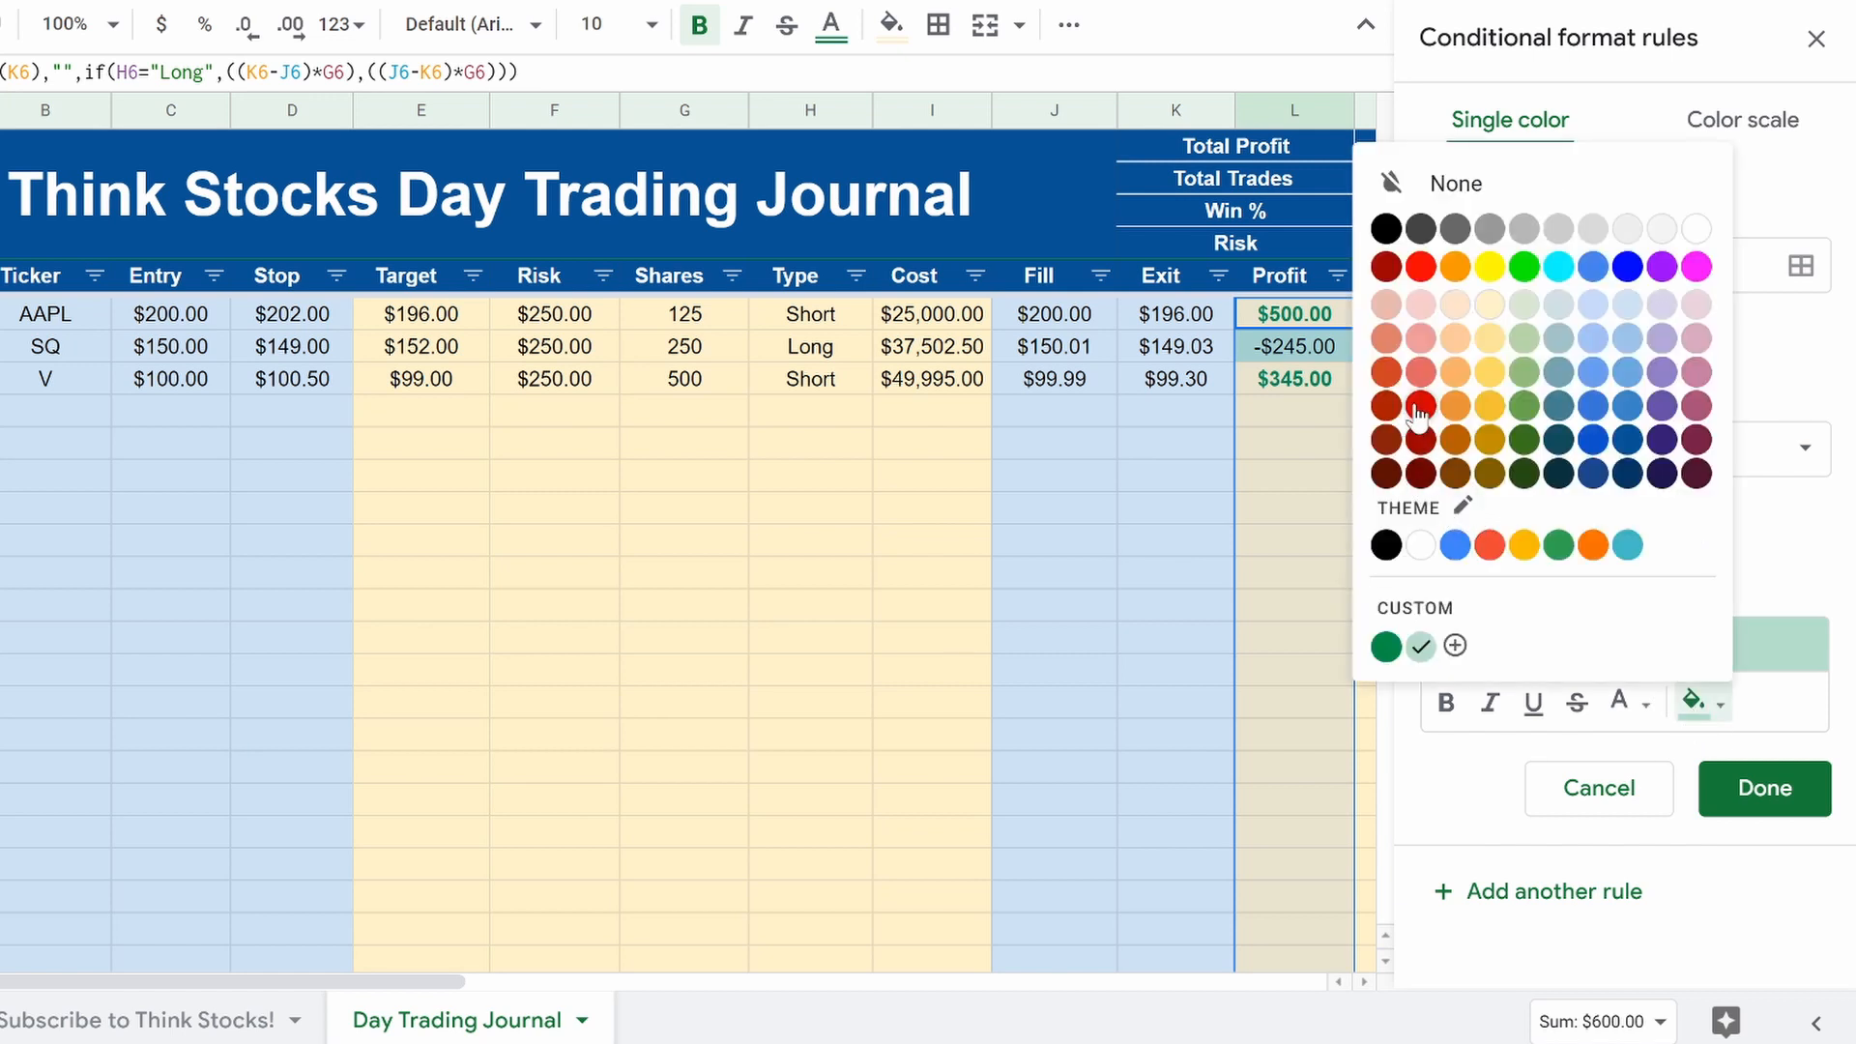
pyautogui.click(1414, 269)
pyautogui.click(1694, 700)
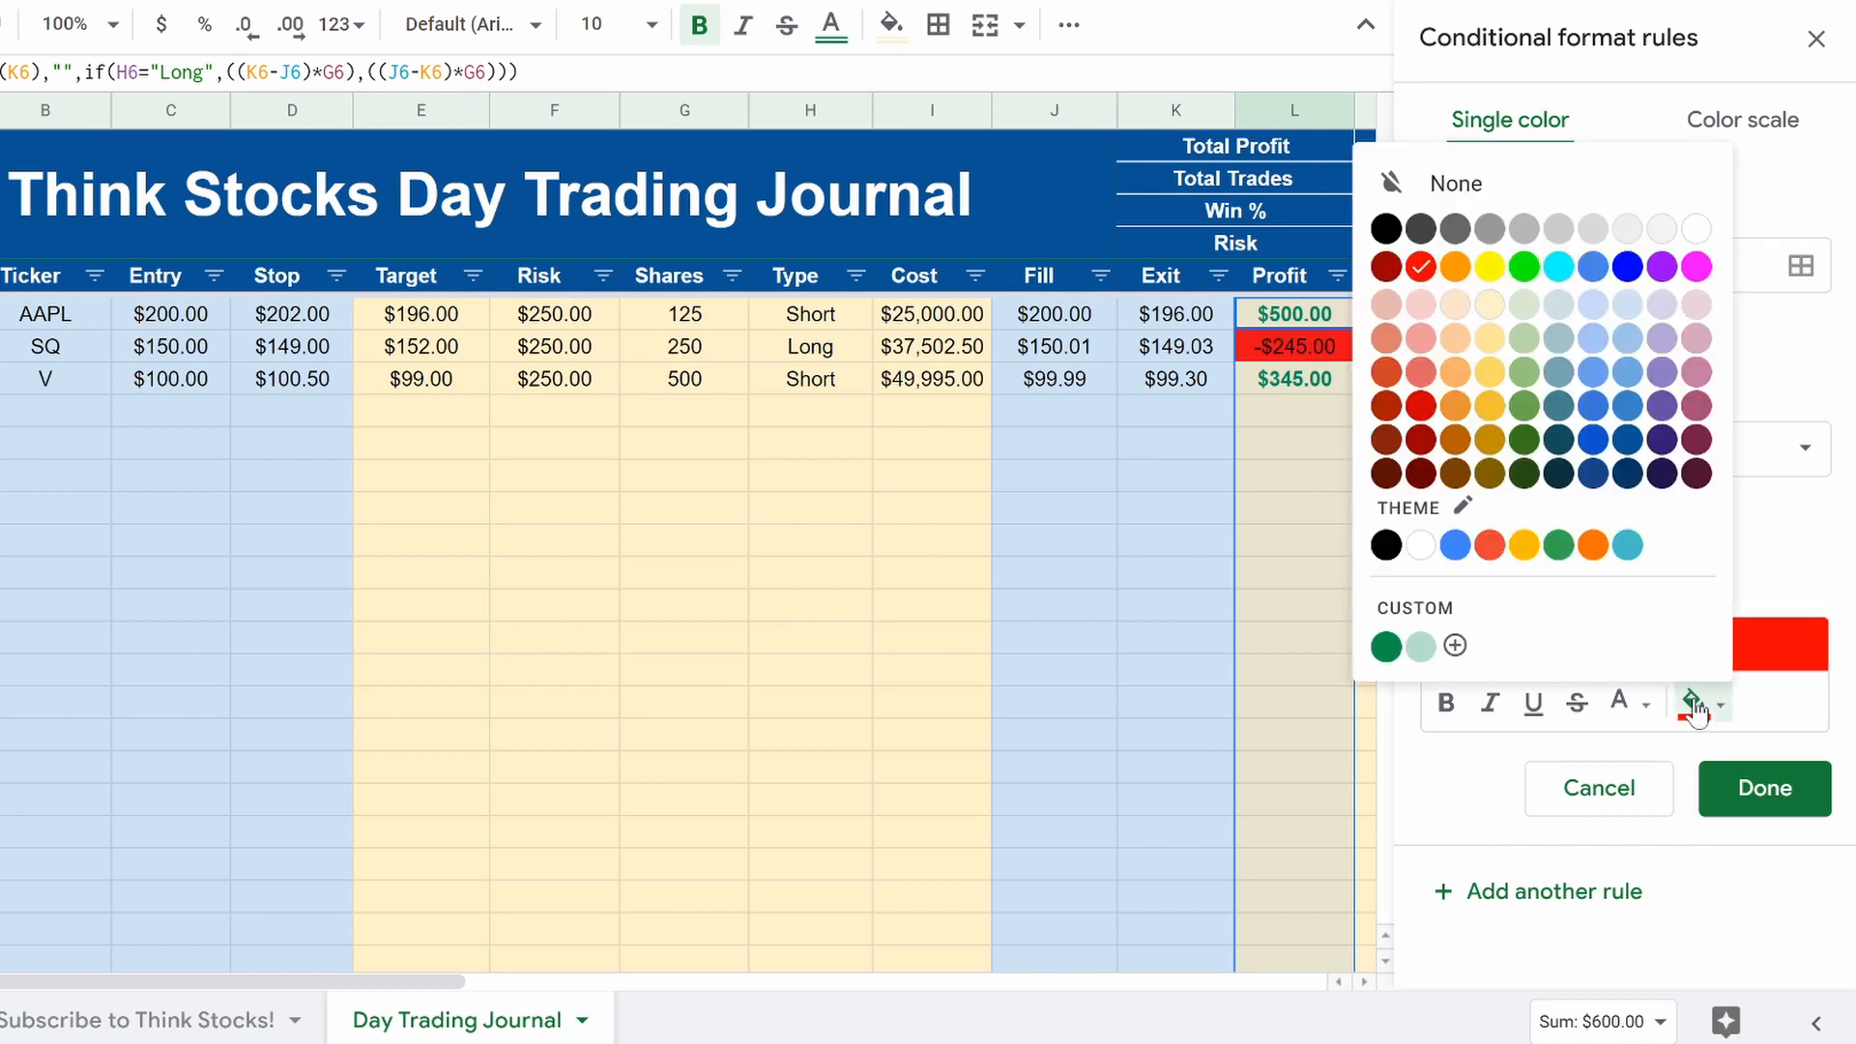
pyautogui.click(1551, 186)
pyautogui.click(1634, 703)
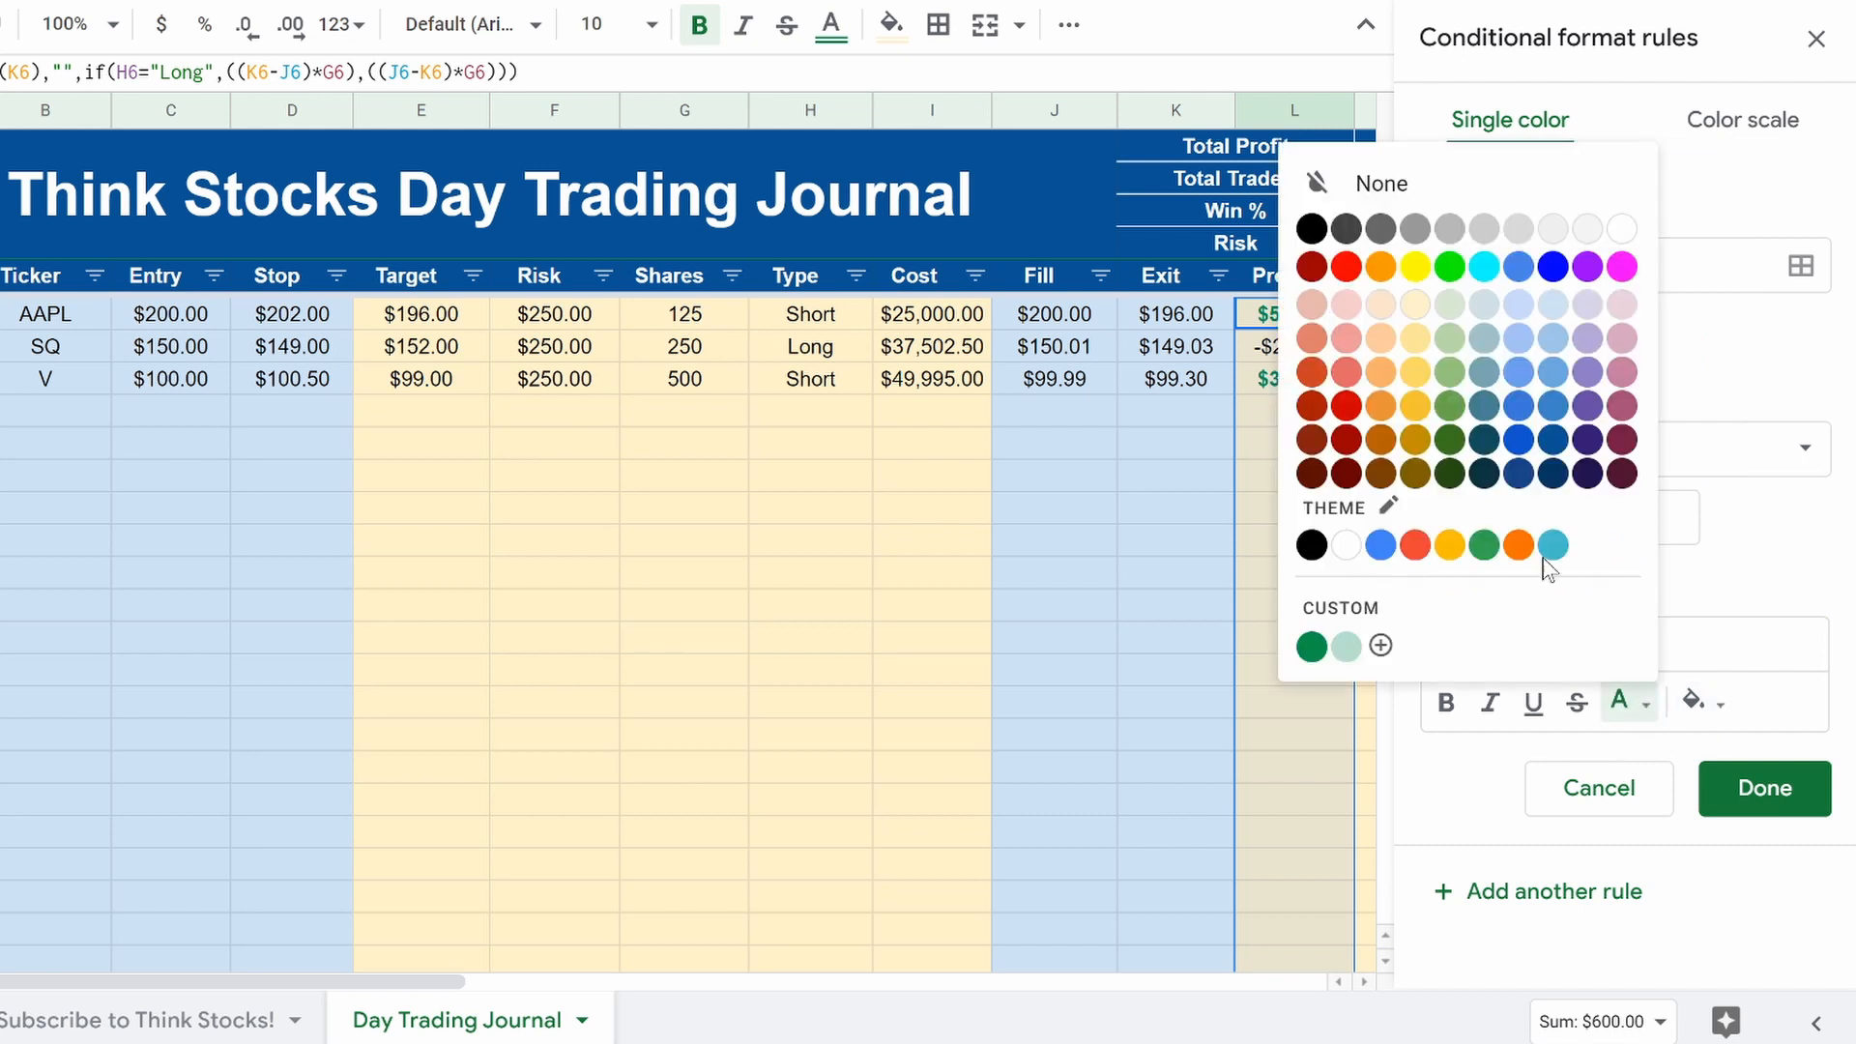
pyautogui.click(1346, 268)
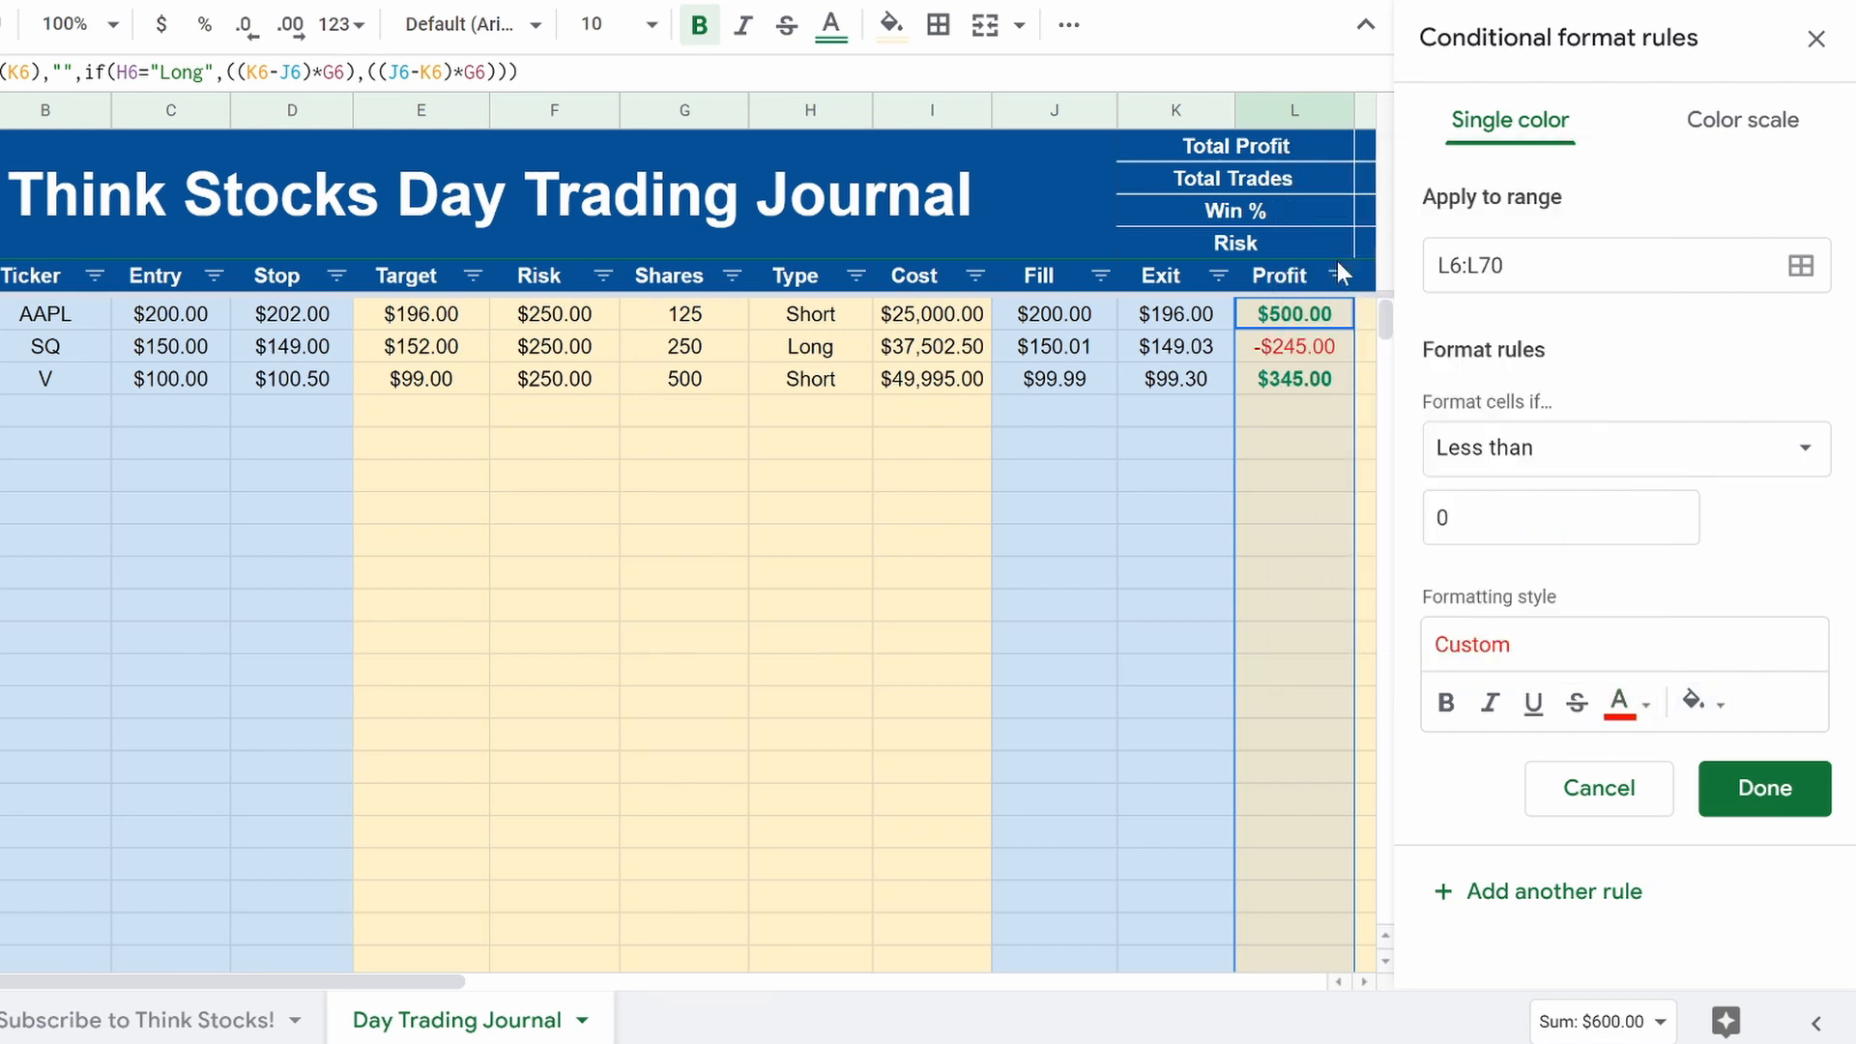
pyautogui.click(1446, 703)
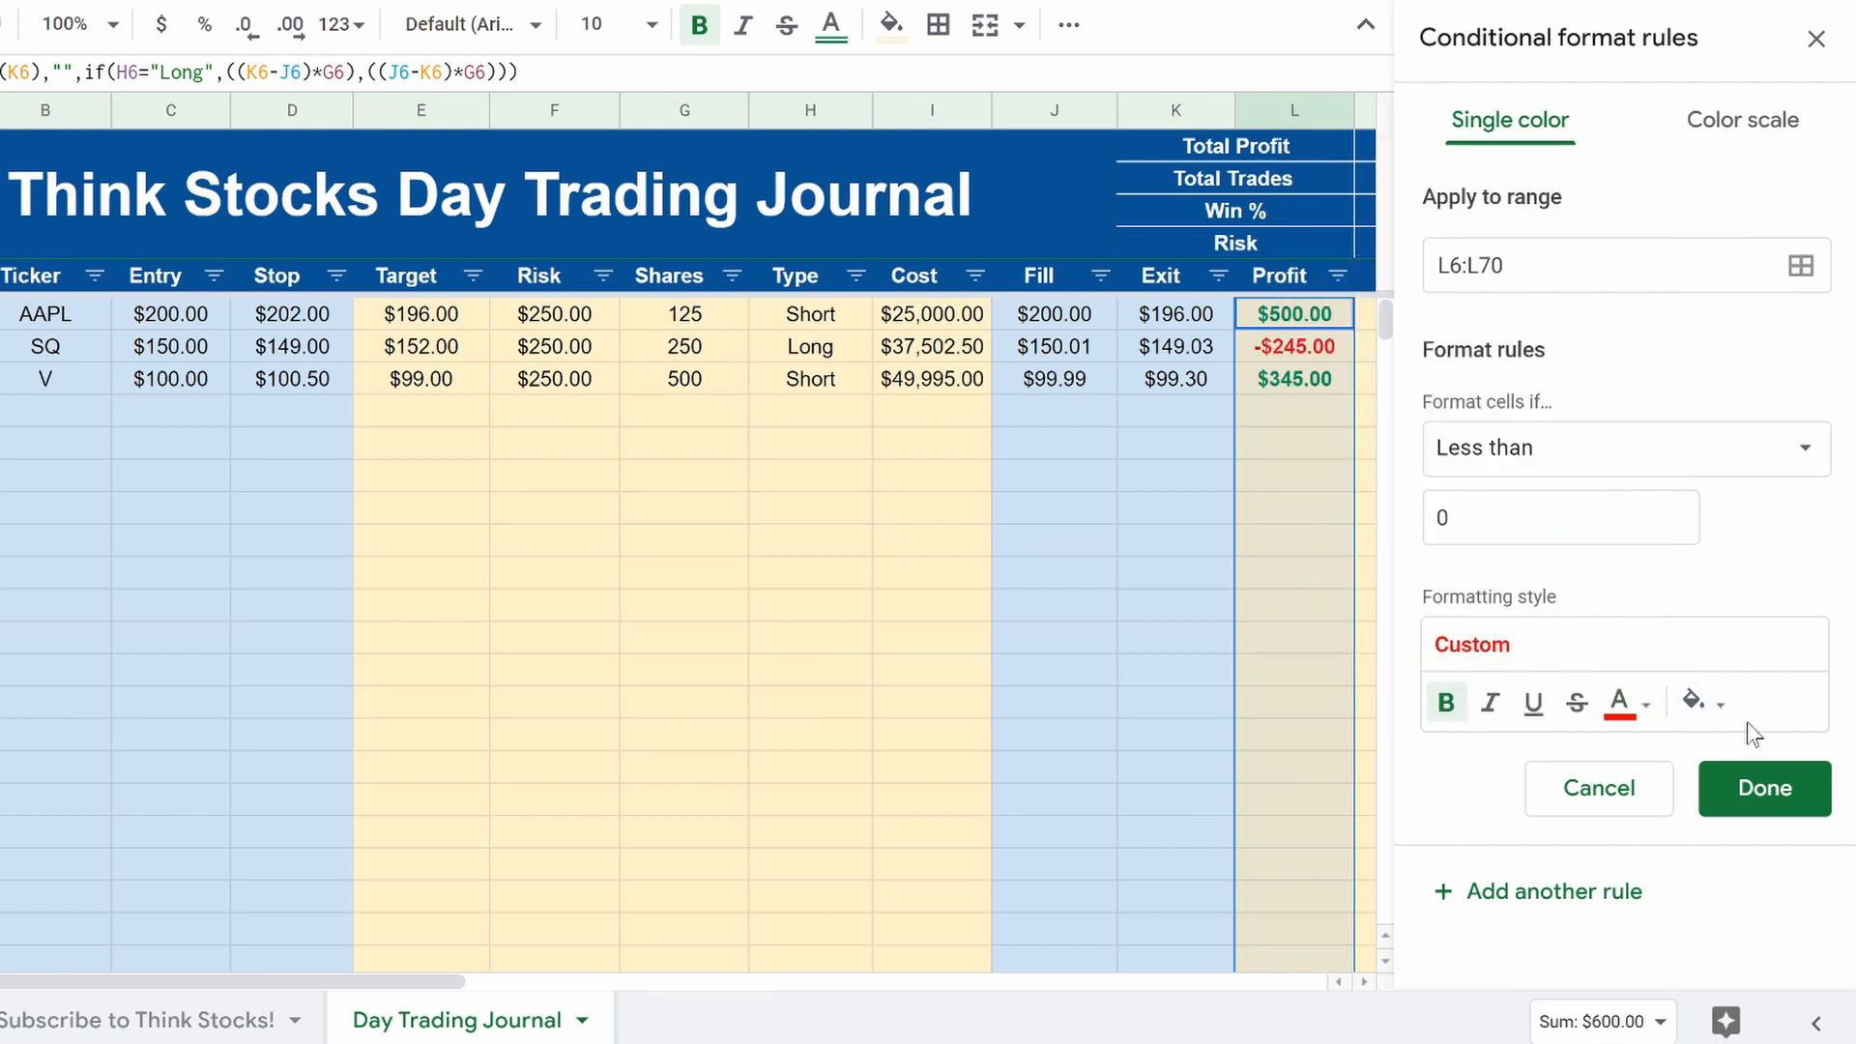
pyautogui.click(1756, 797)
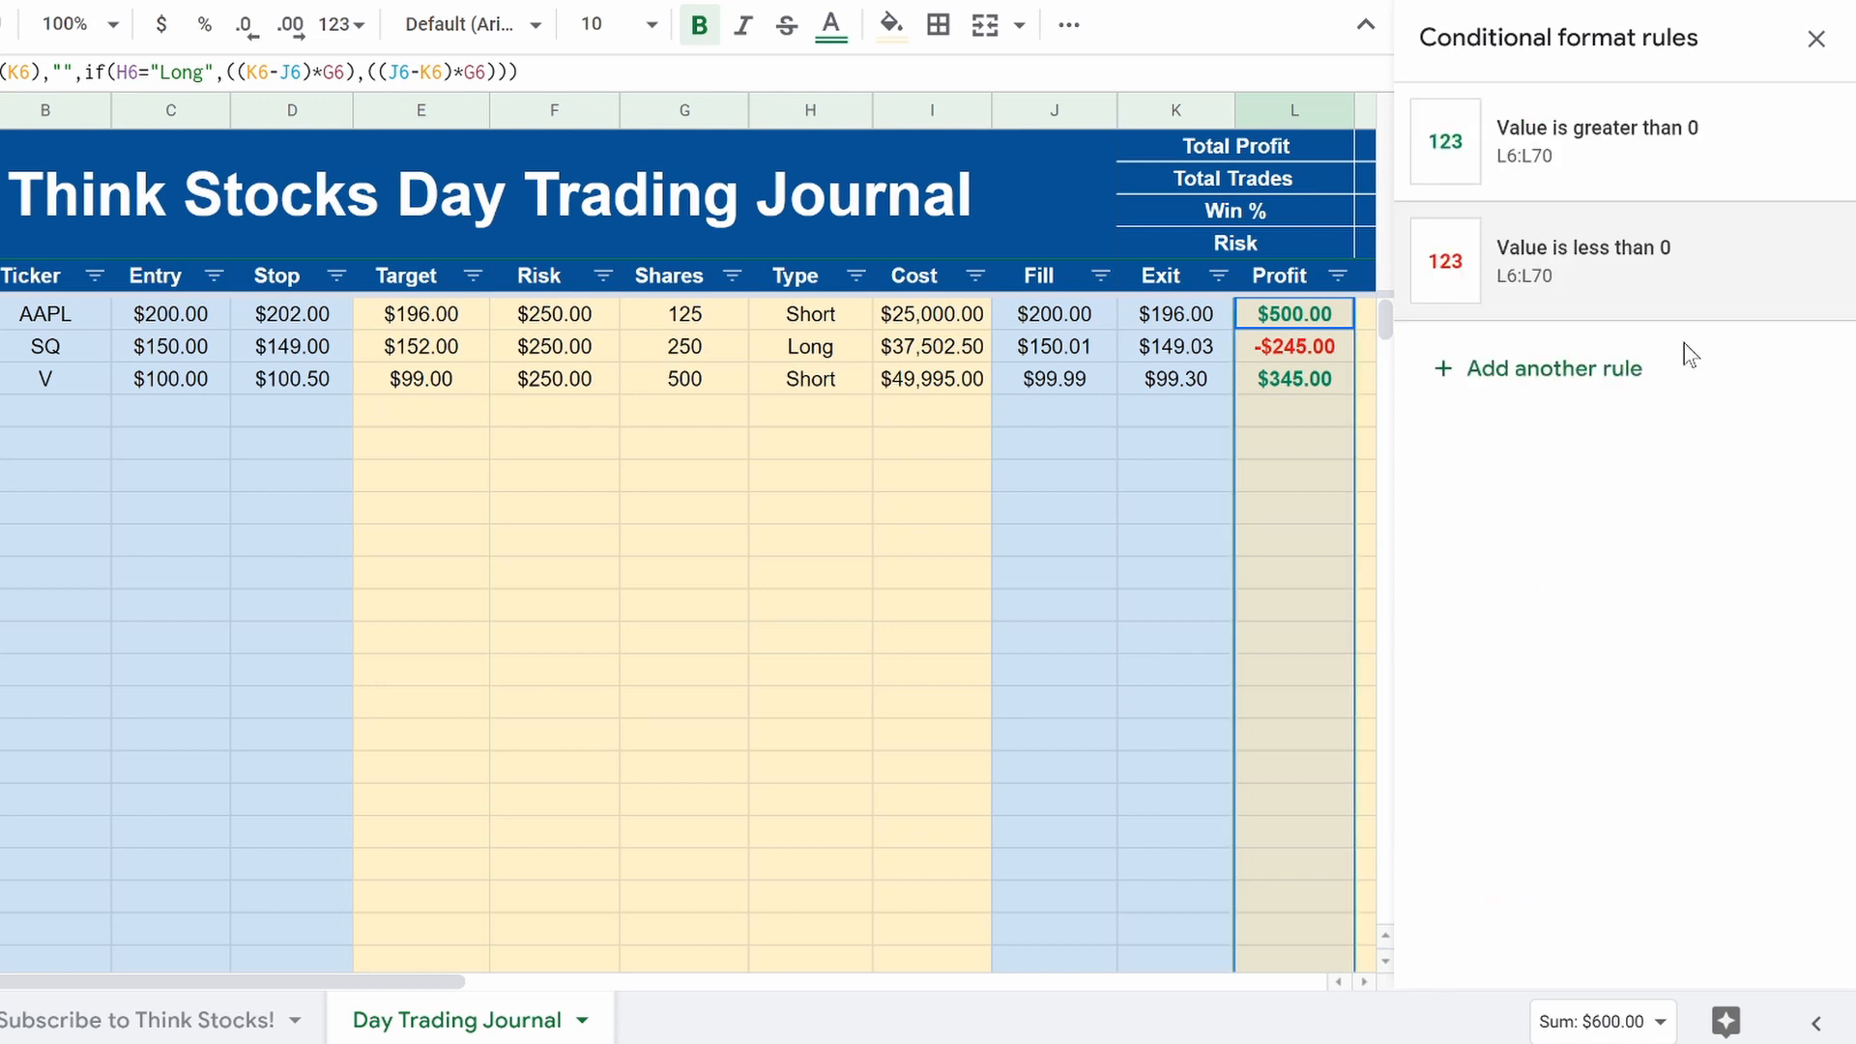
pyautogui.click(1812, 39)
pyautogui.click(1325, 538)
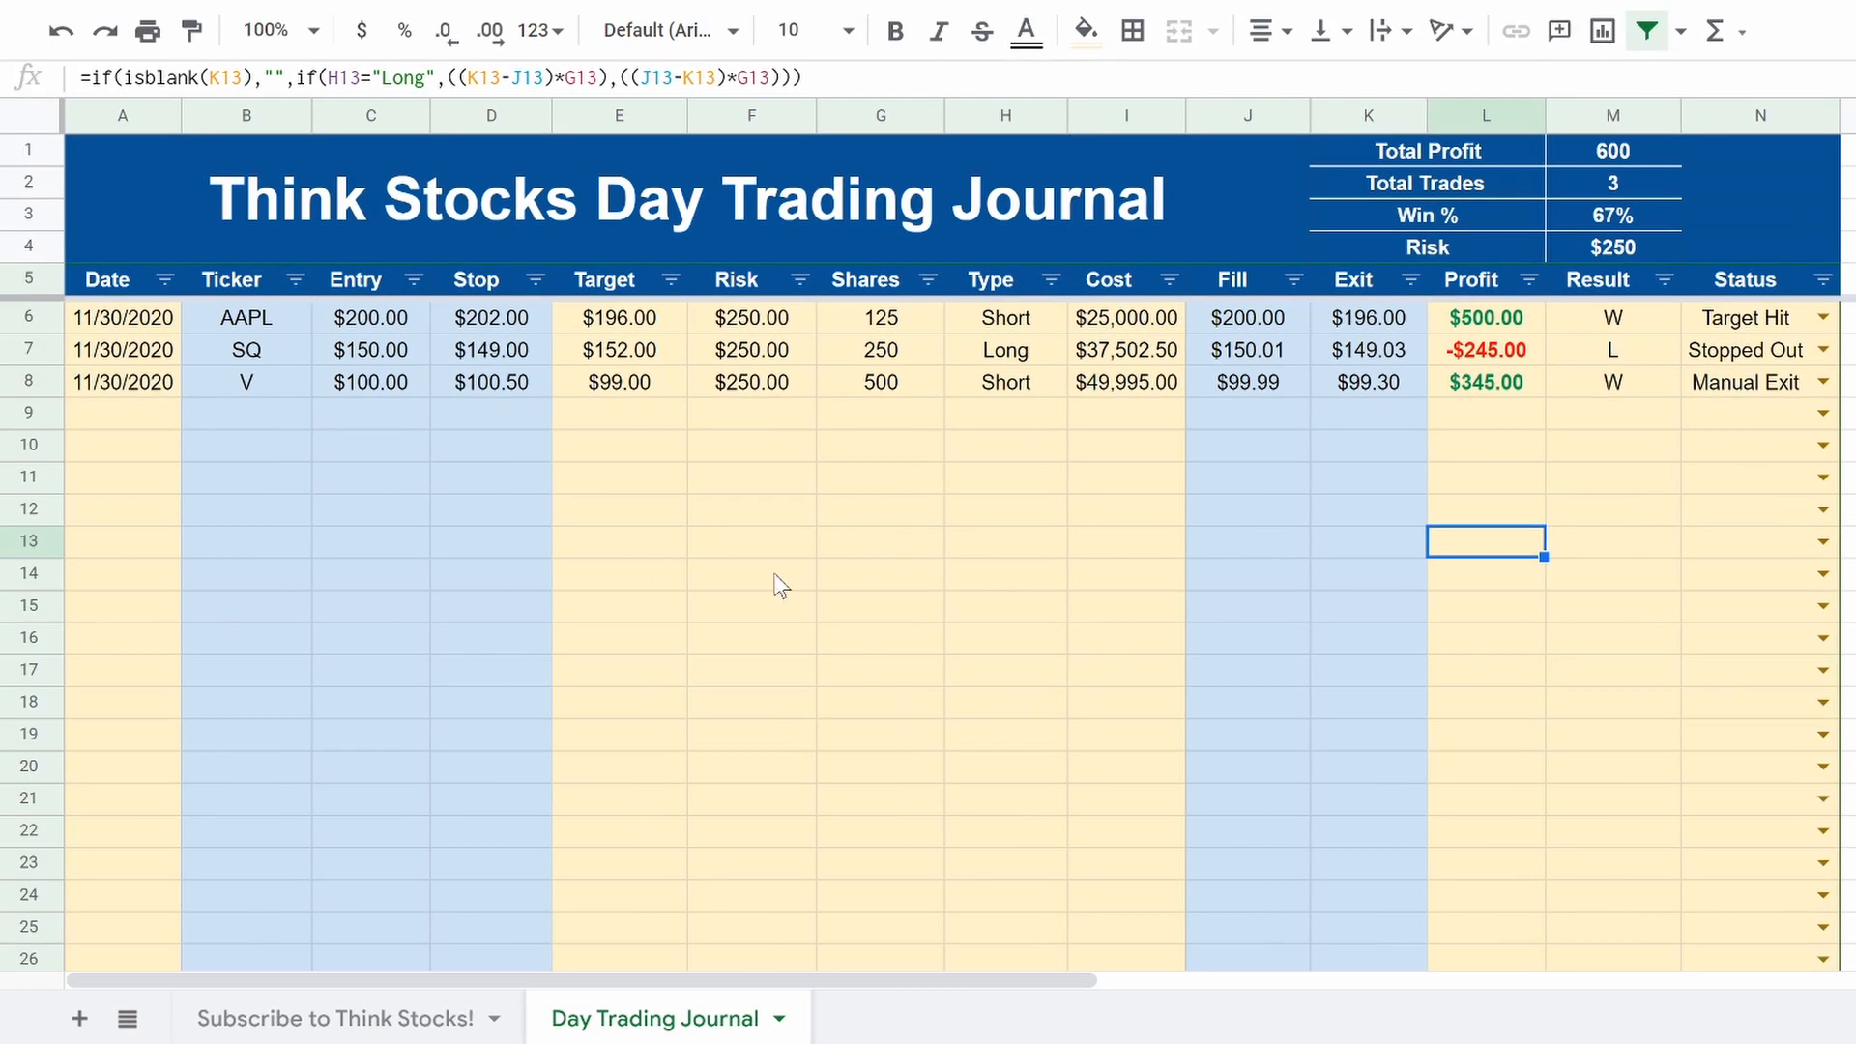
# Step: Review the filled-in sample journal on the Subscribe to Think Stocks! sheet and return to the Day Trading Journal sheet
pyautogui.click(828, 640)
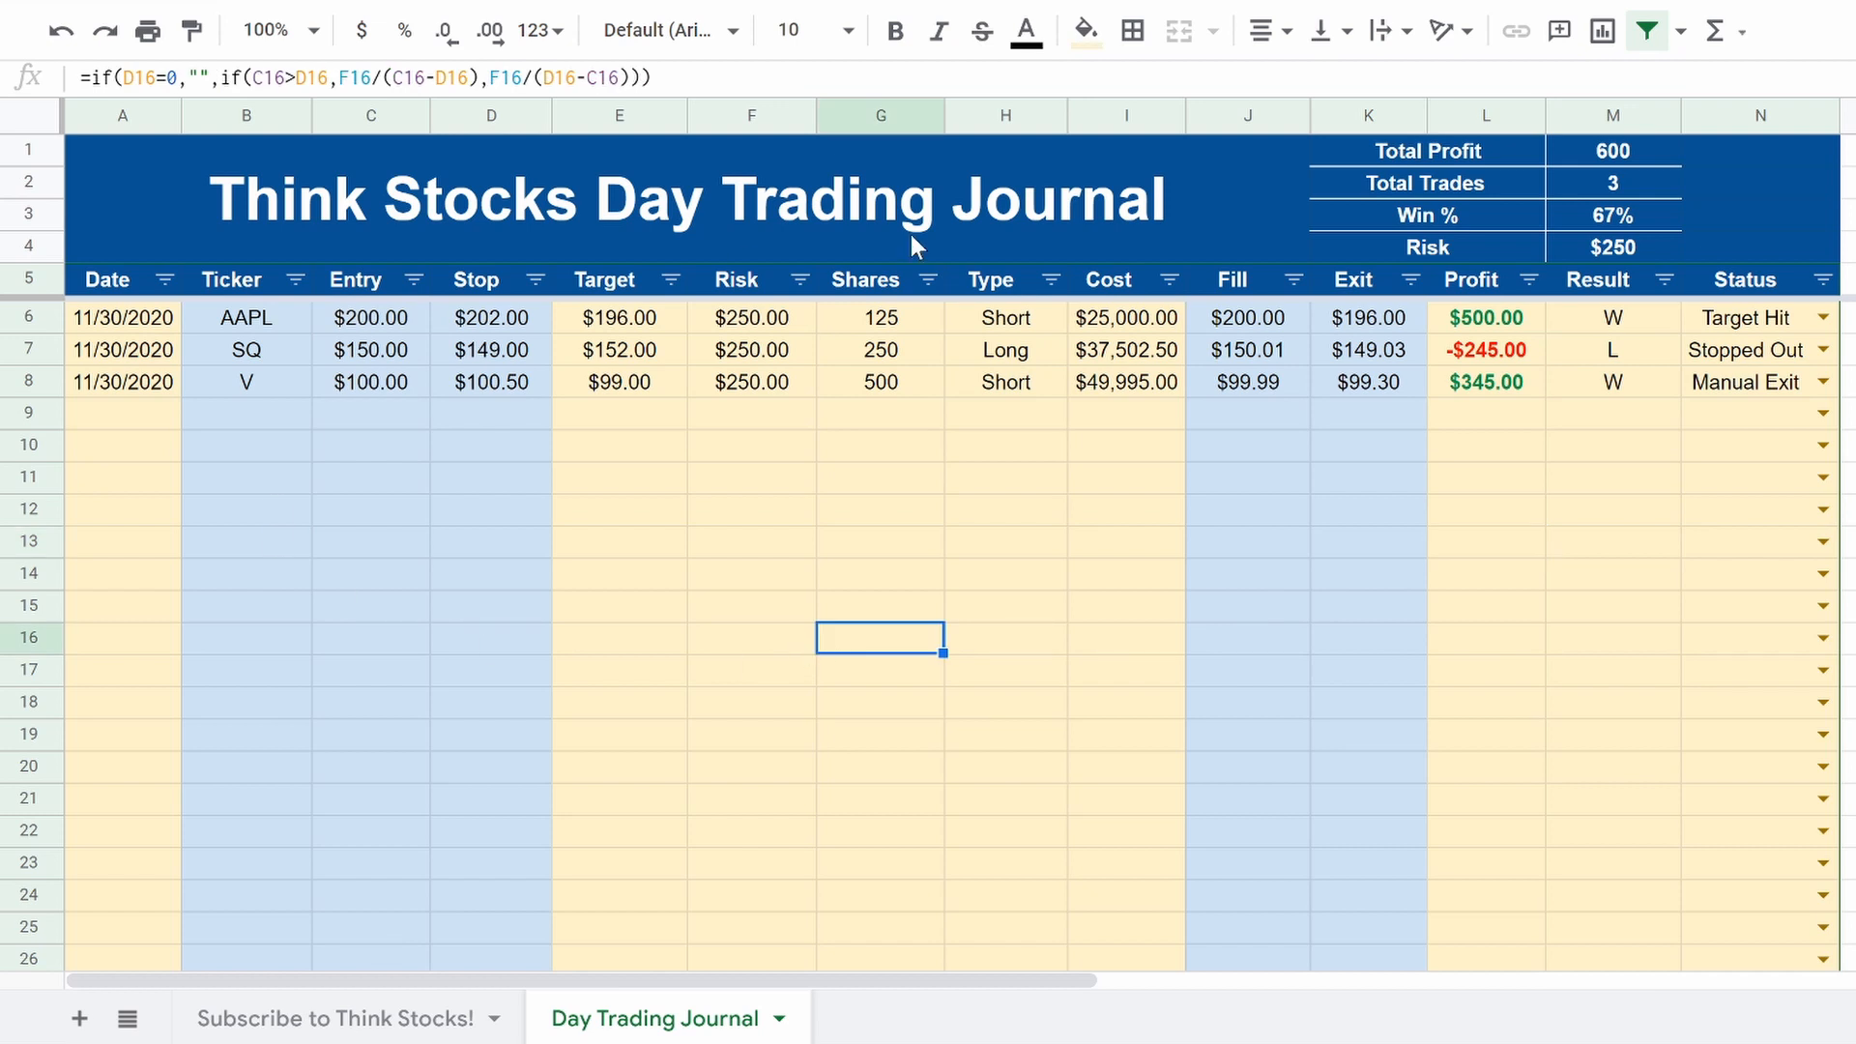
pyautogui.click(387, 1017)
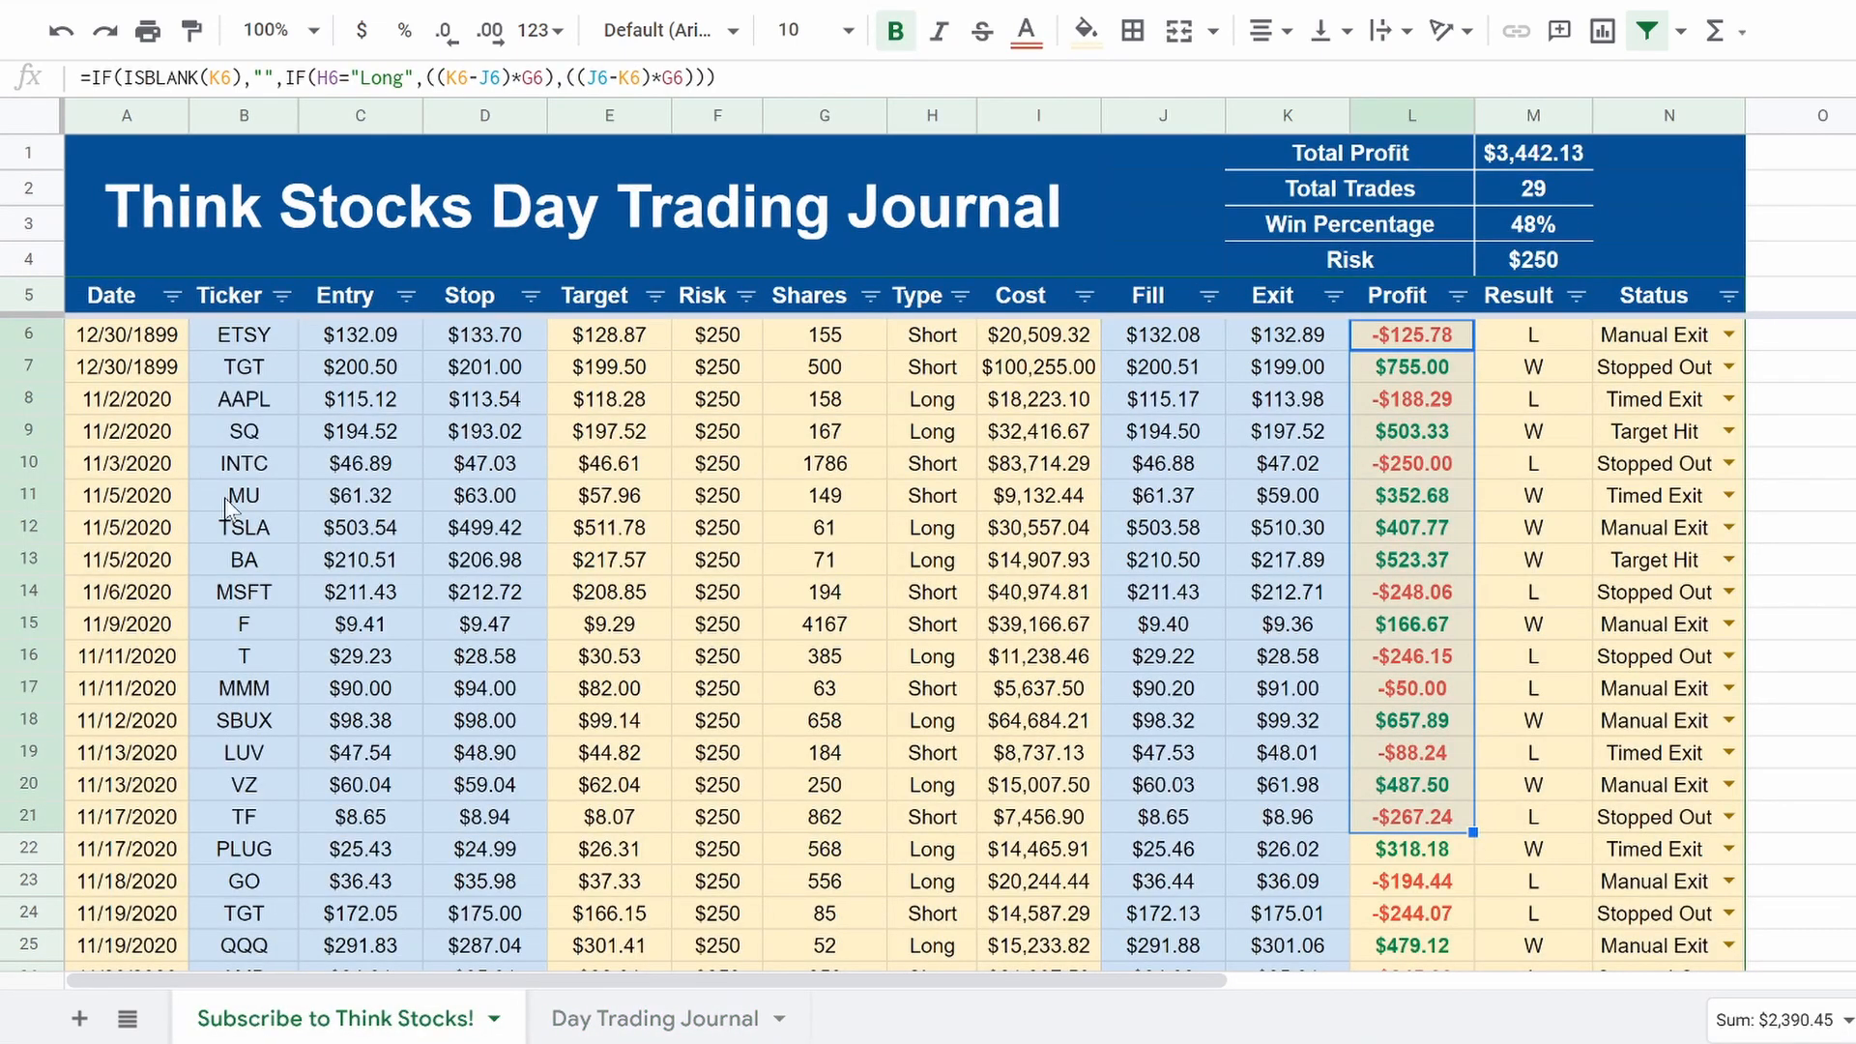
pyautogui.scroll(-10, 865, 677)
pyautogui.scroll(10, 862, 683)
pyautogui.click(672, 1025)
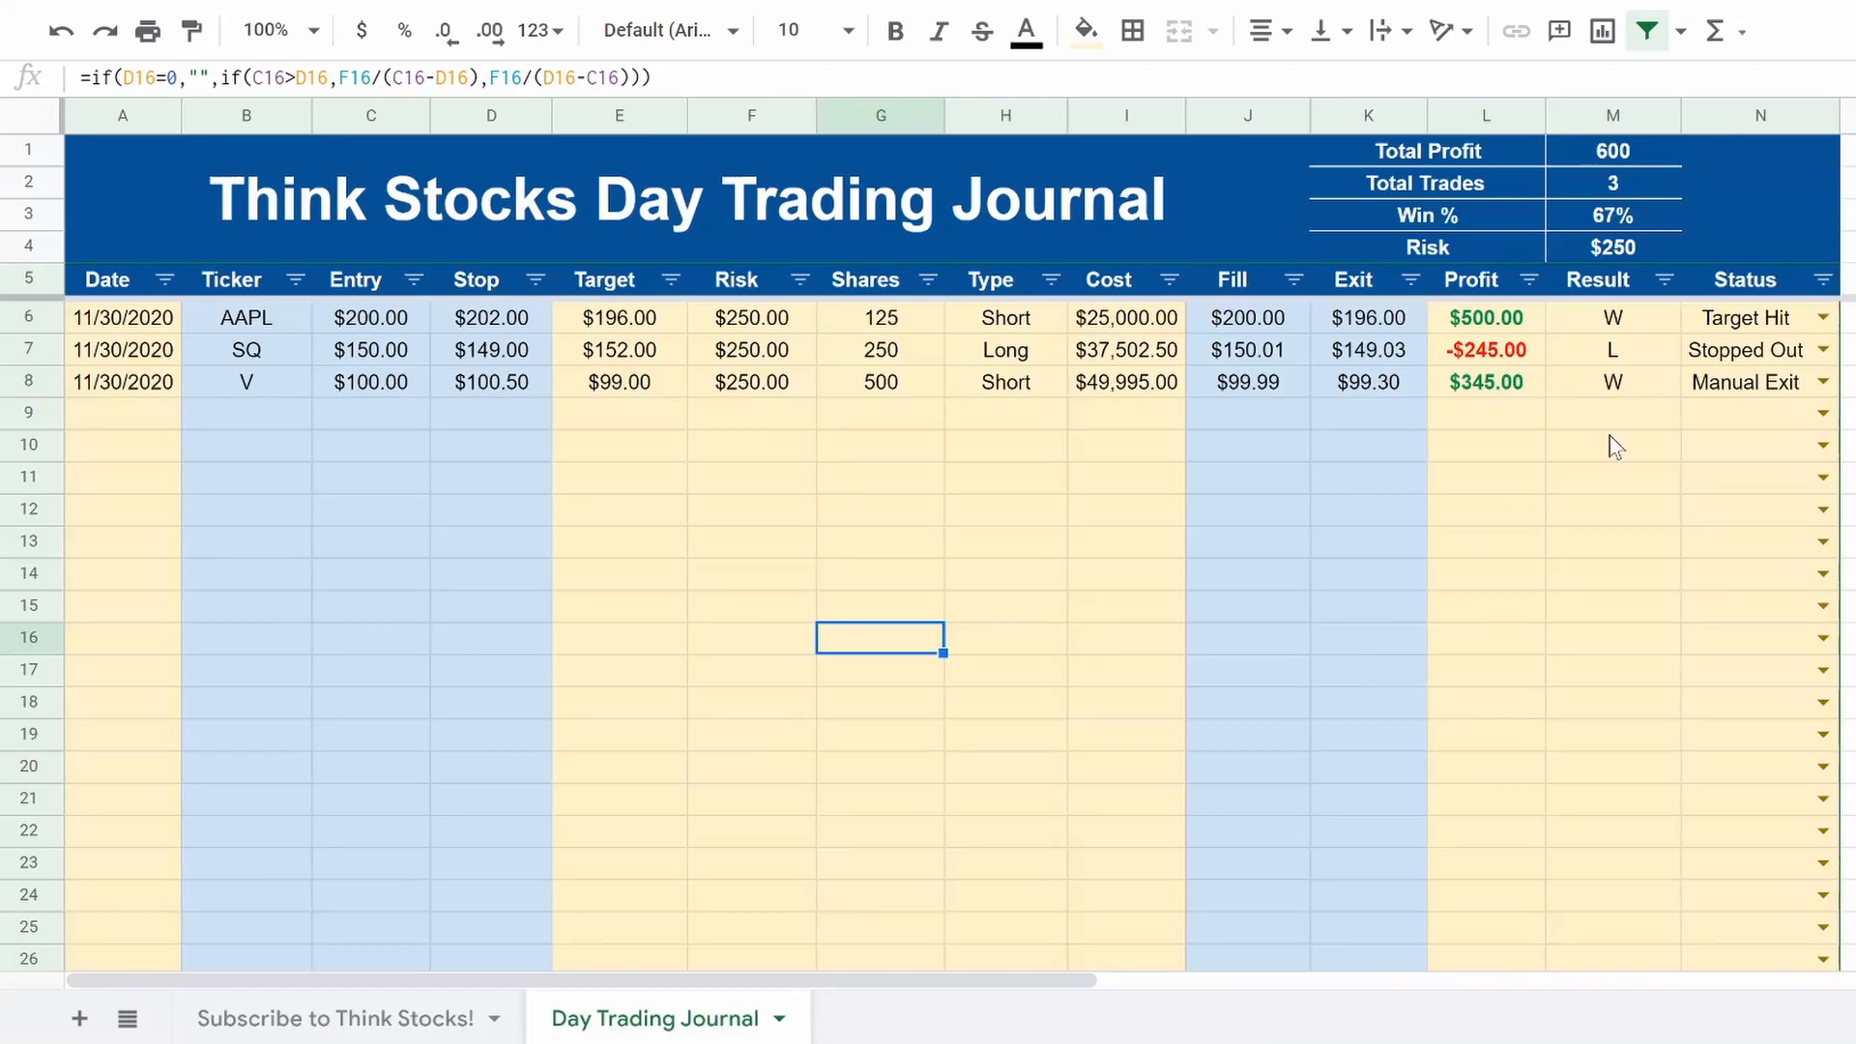
# Step: Format the Total Profit value in M1 as currency
pyautogui.click(1628, 150)
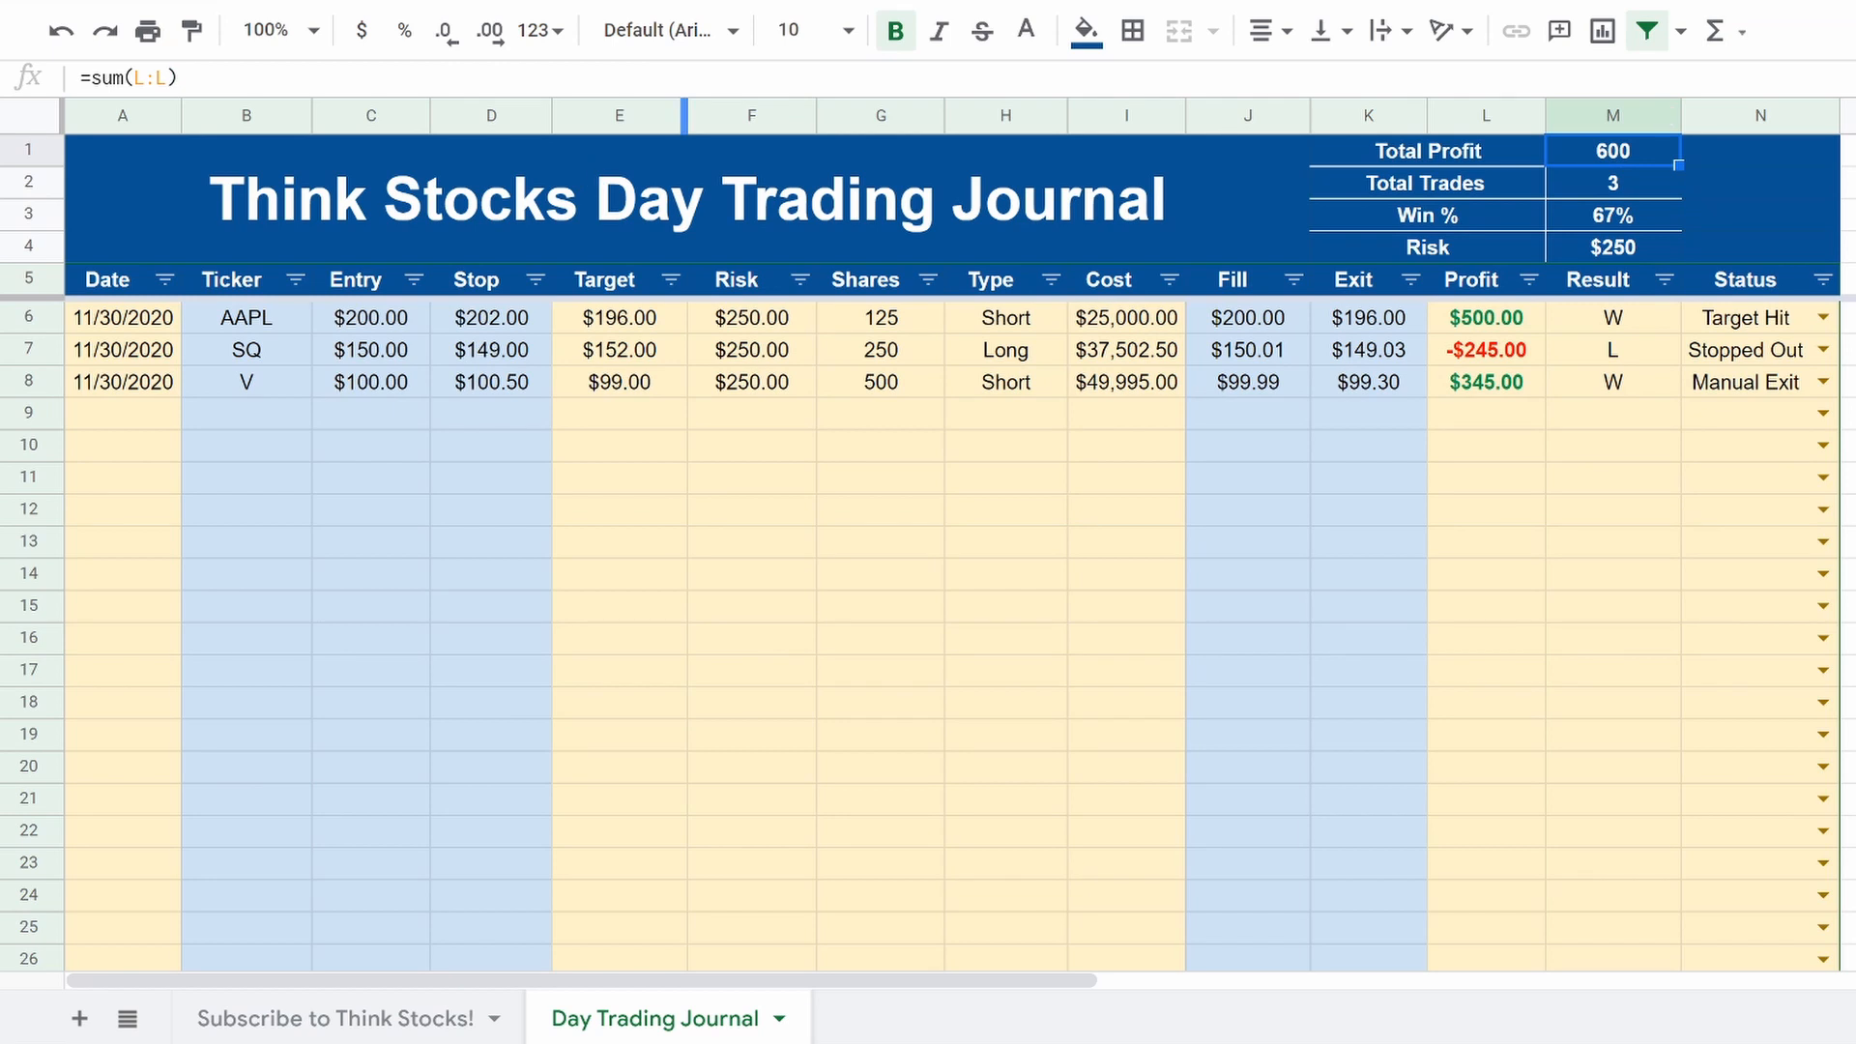
pyautogui.click(401, 31)
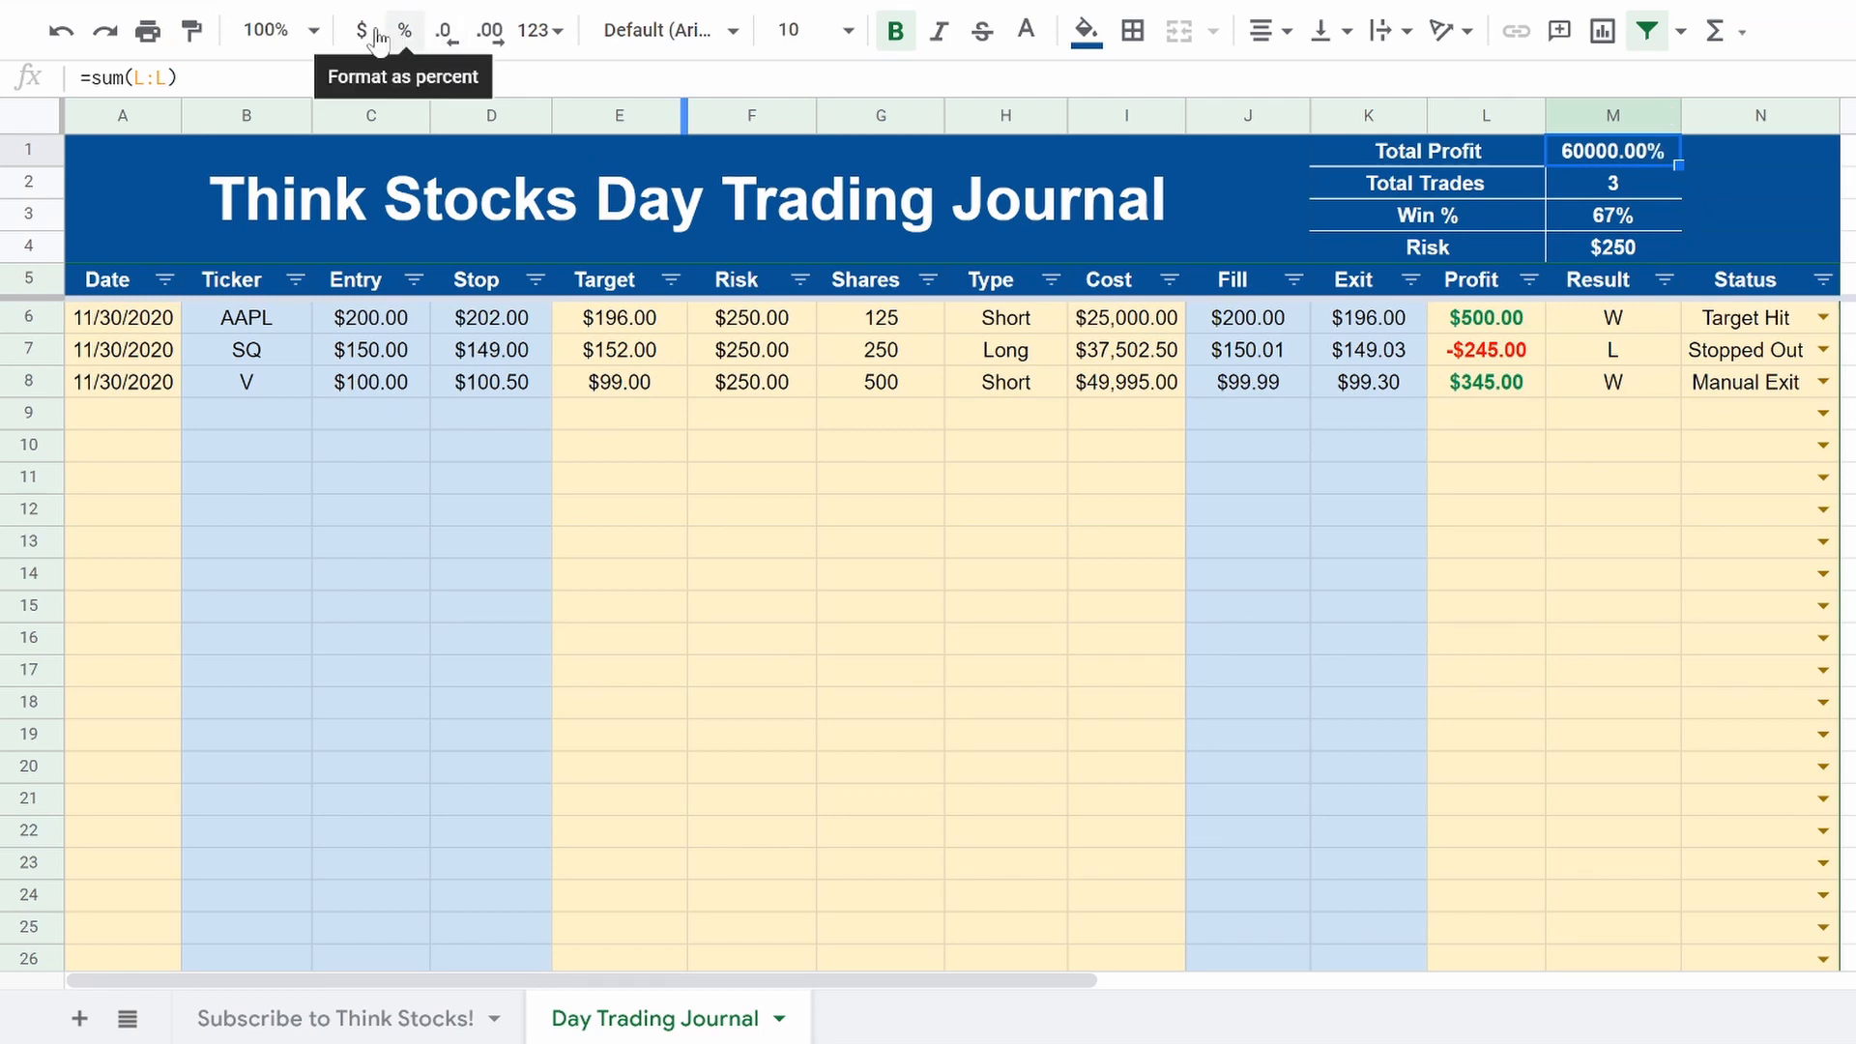
pyautogui.click(364, 32)
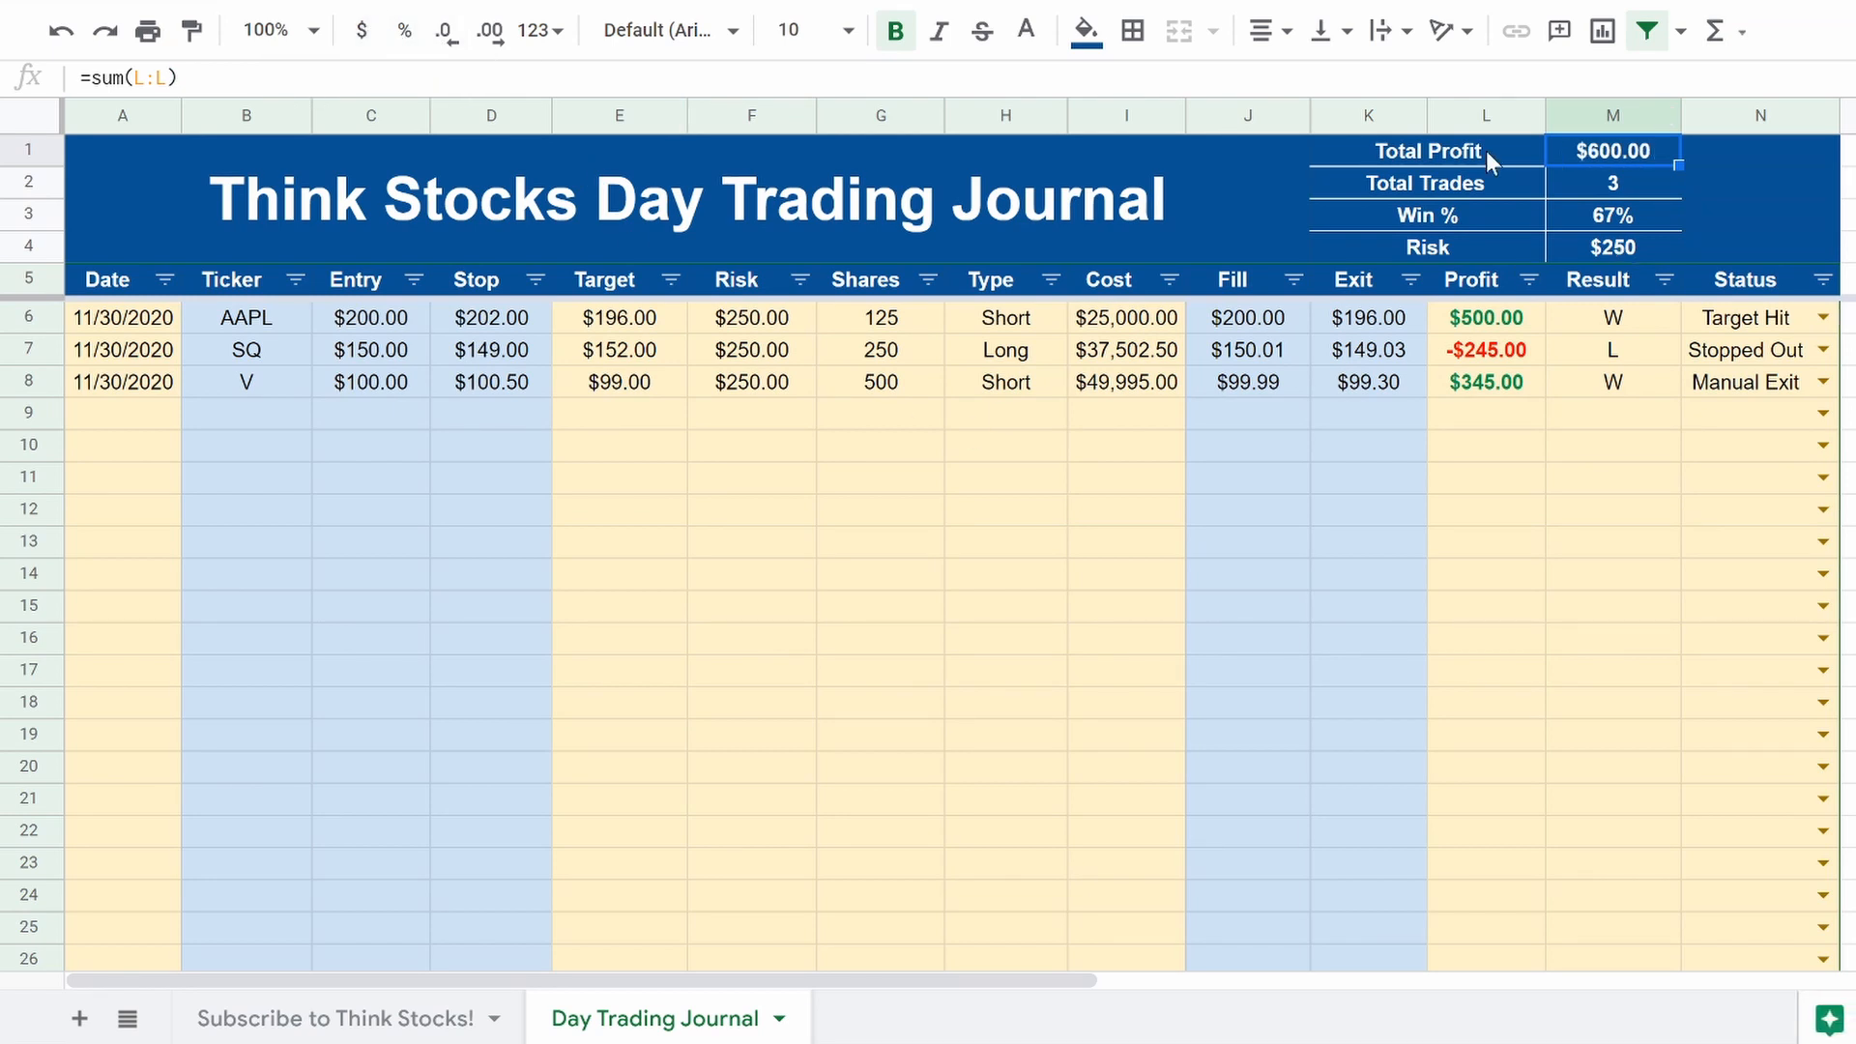
pyautogui.click(1116, 479)
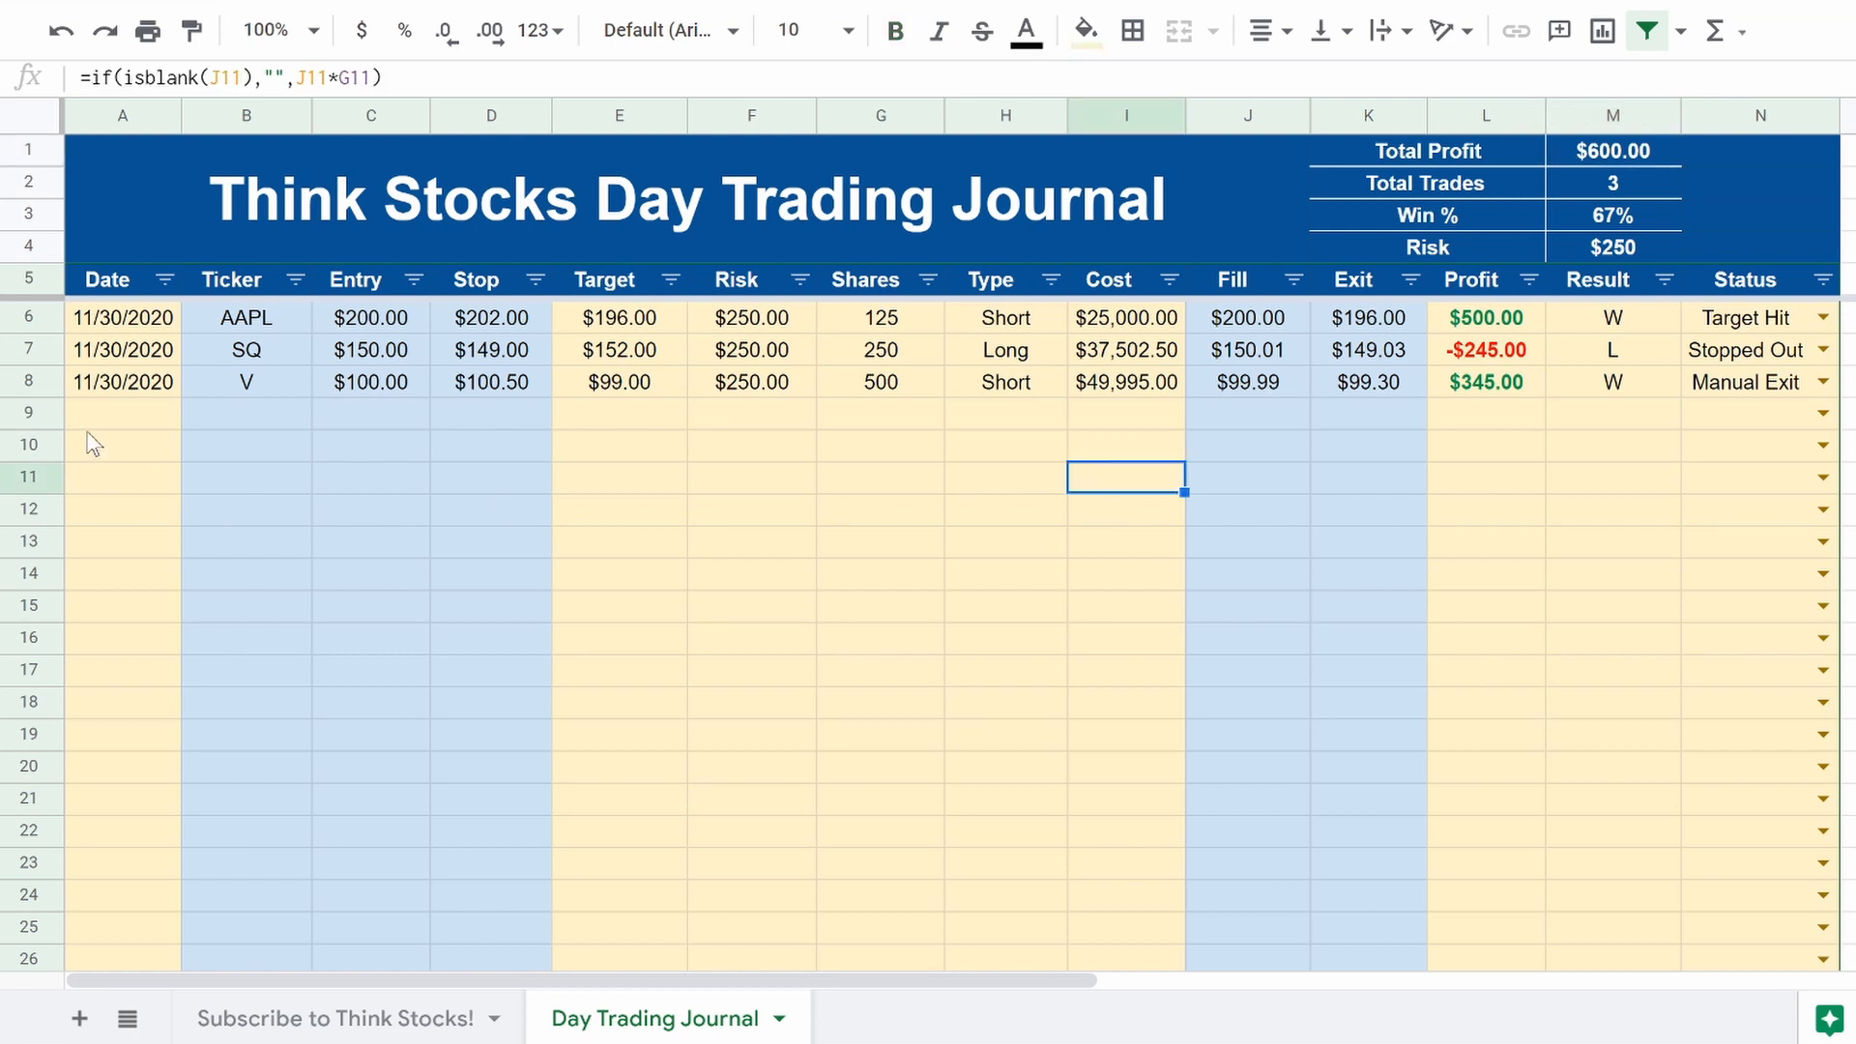
# Step: Start a fourth sample trade in row 9 with ticker TGT, entry 150 and stop 148
pyautogui.click(244, 418)
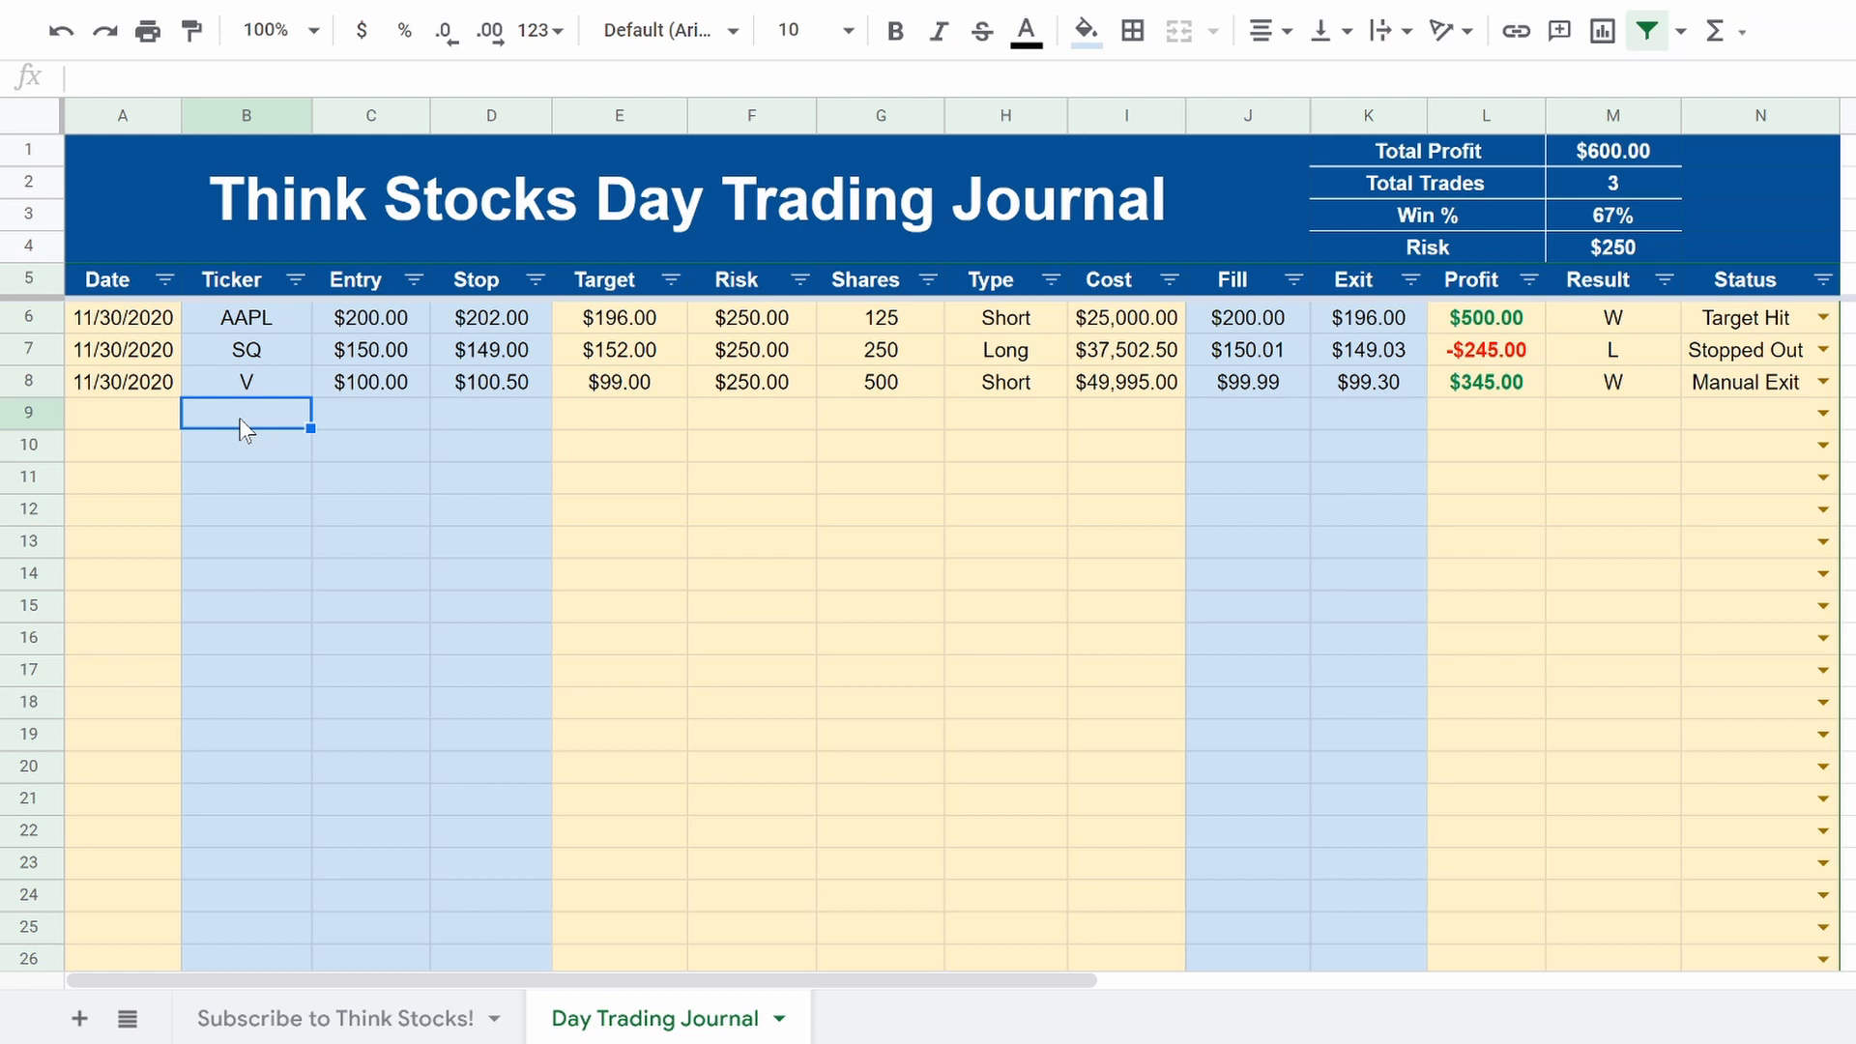
pyautogui.write('TGT')
pyautogui.press('Tab')
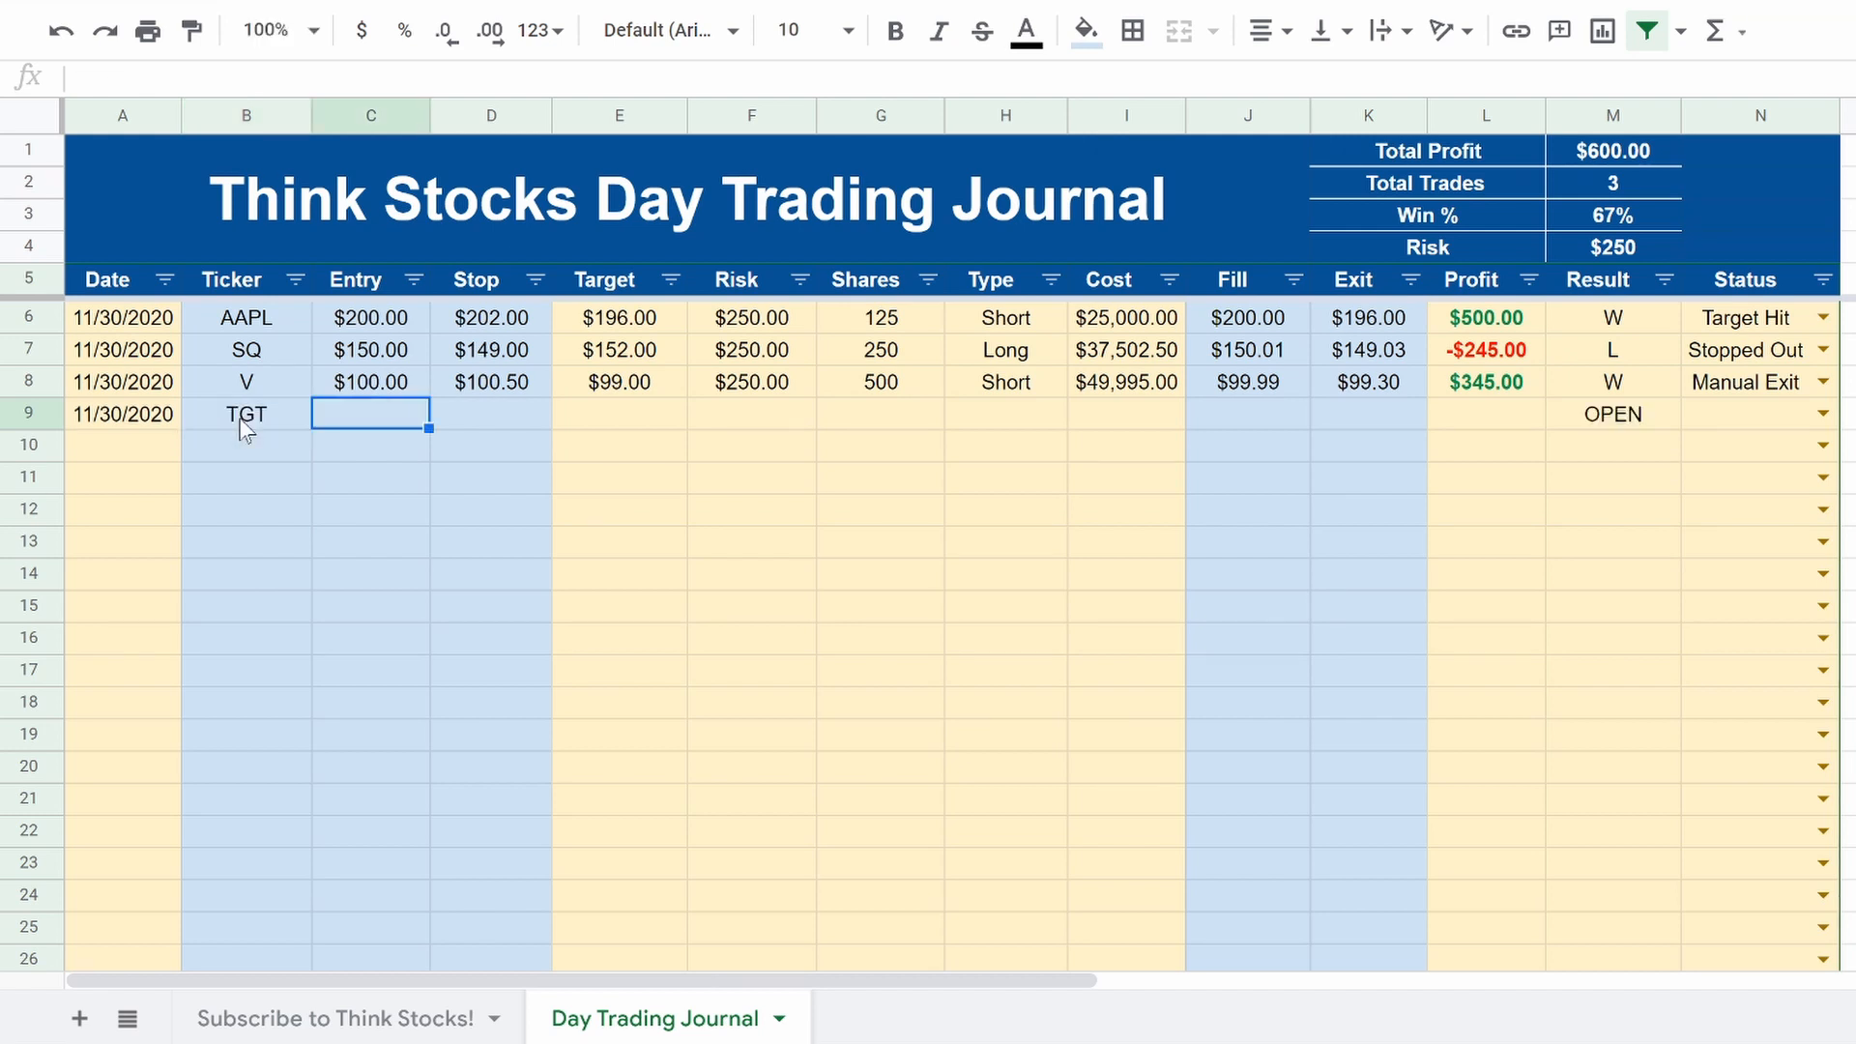
pyautogui.write('20')
pyautogui.press('BackSpace')
pyautogui.press('BackSpace')
pyautogui.write('150')
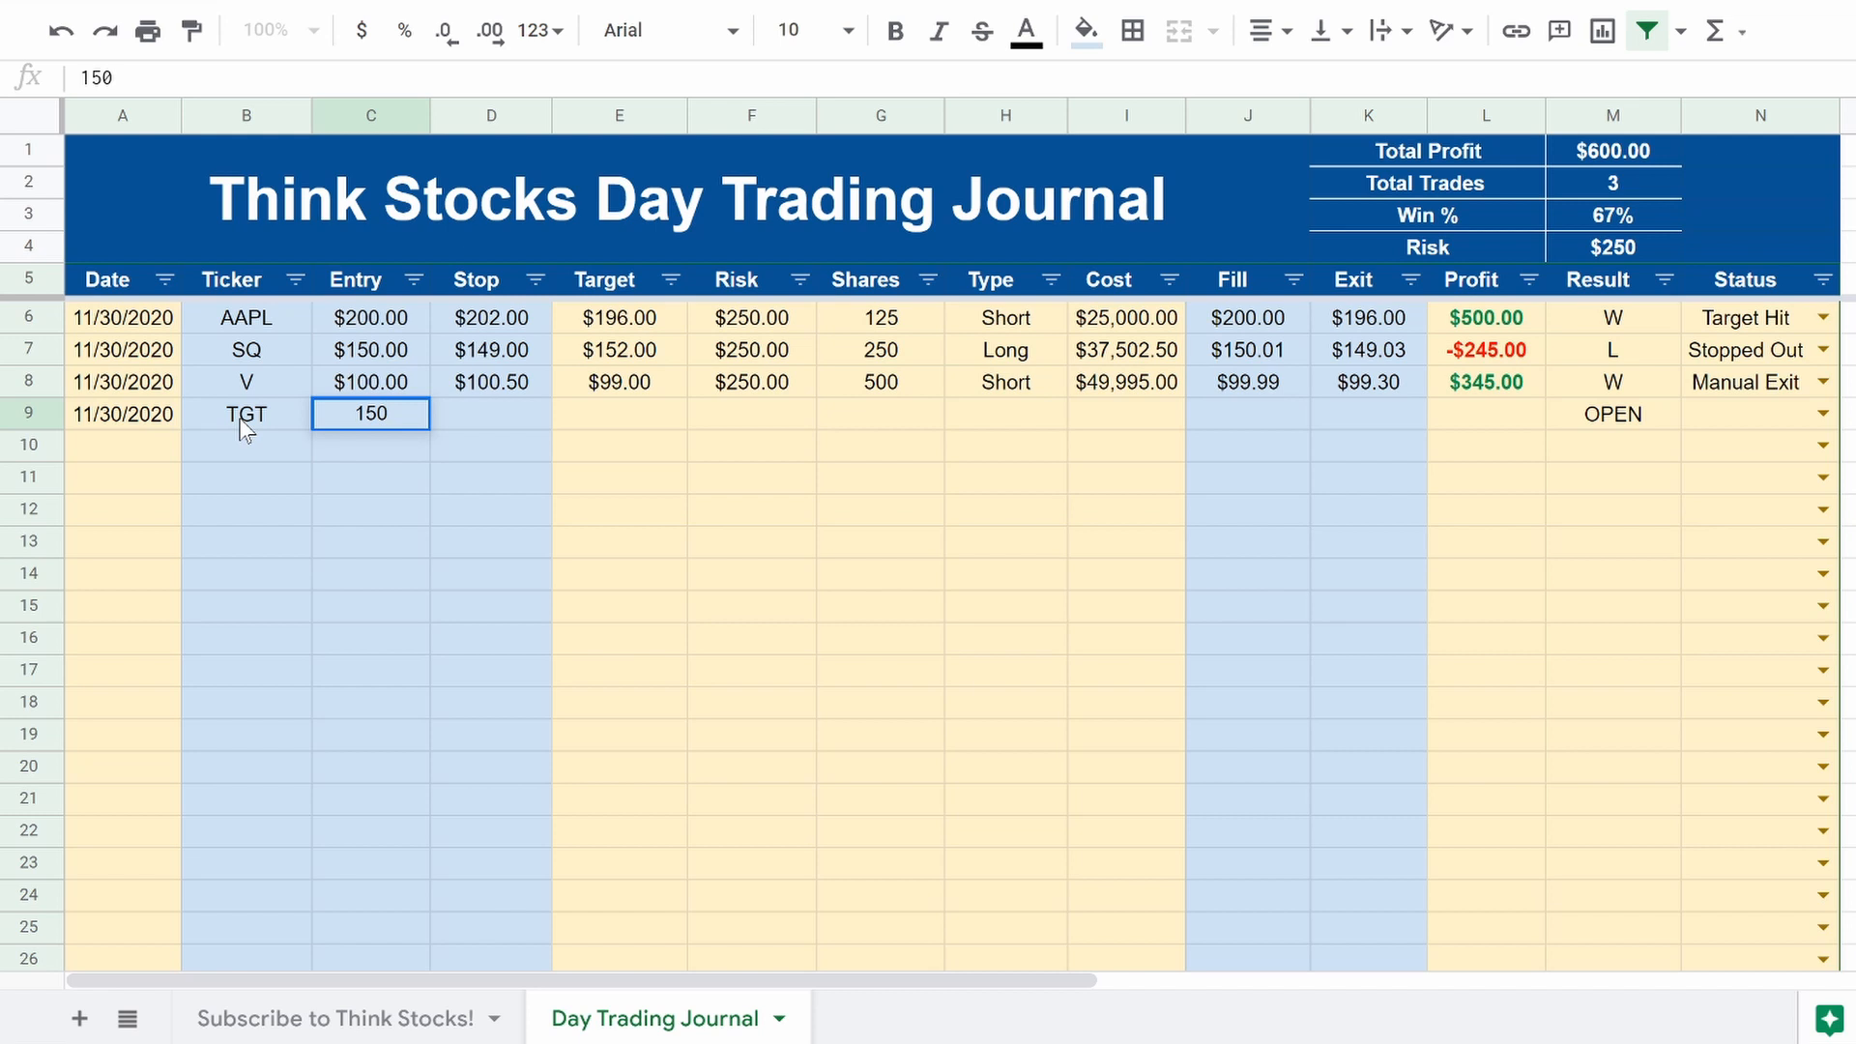
pyautogui.press('Tab')
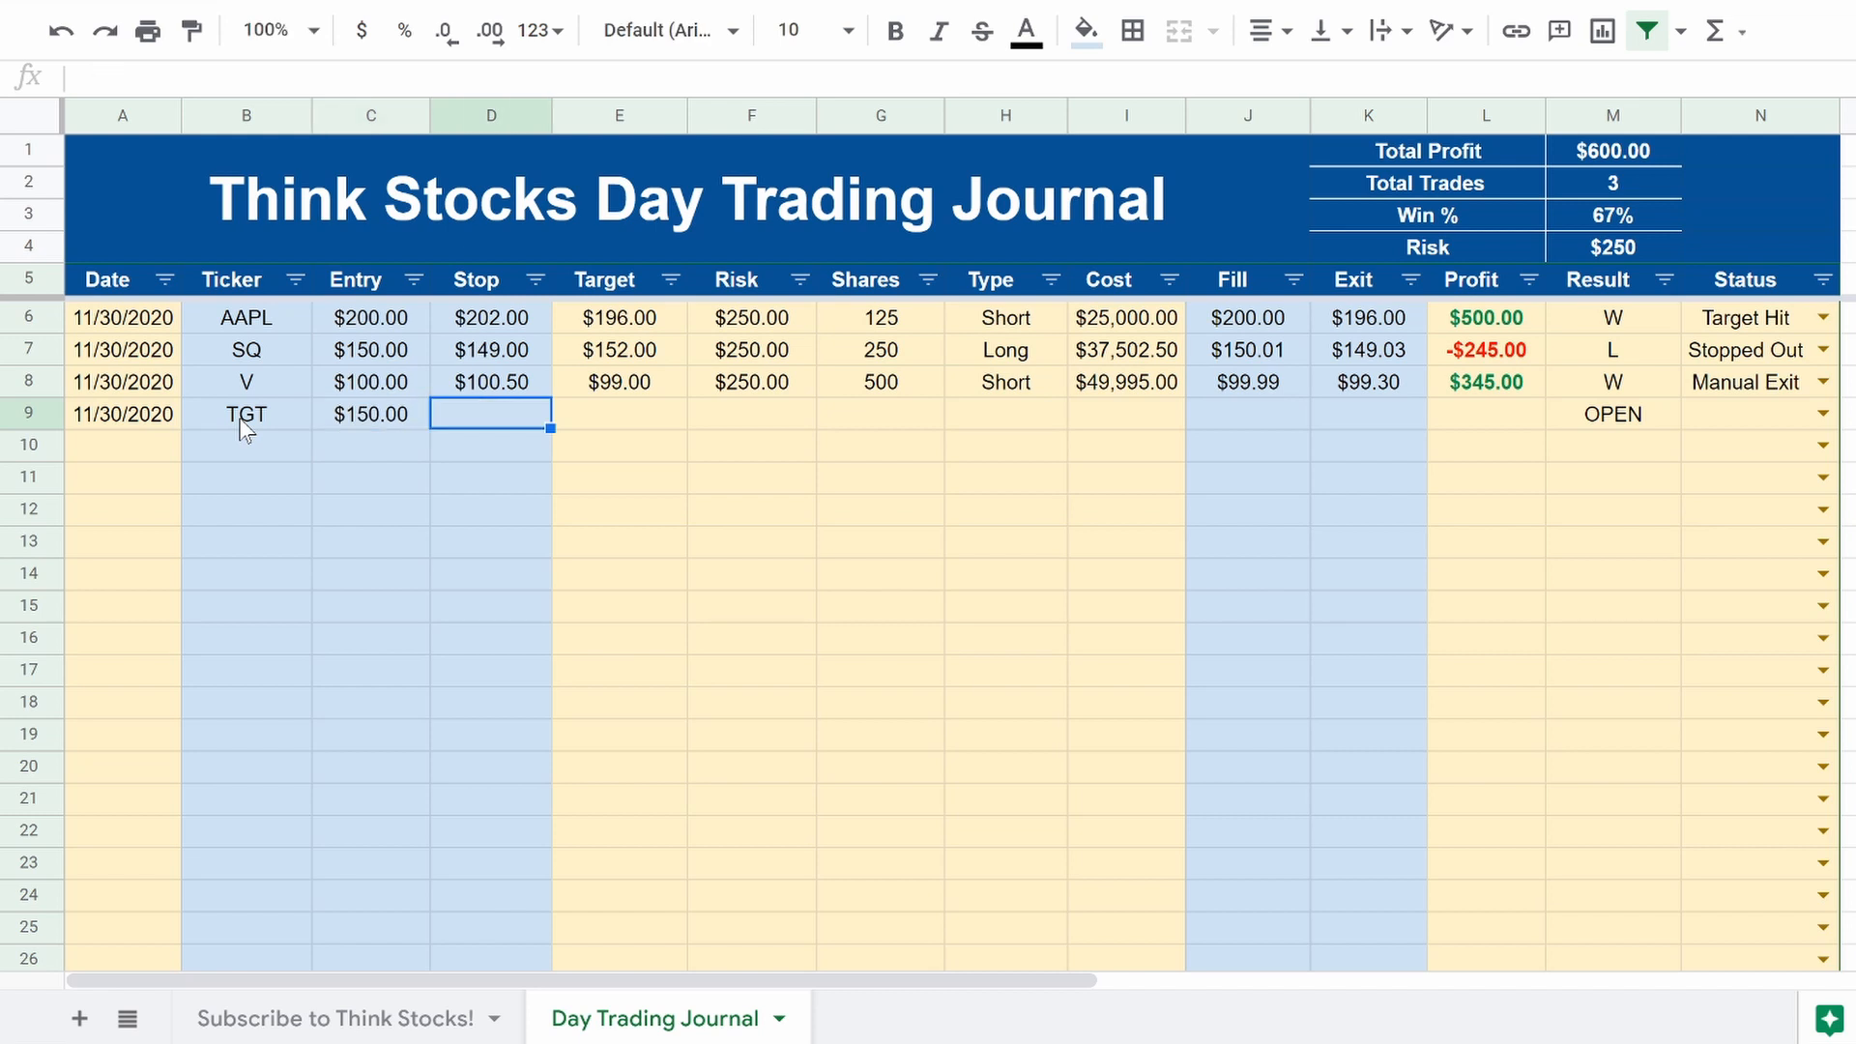
pyautogui.write('1')
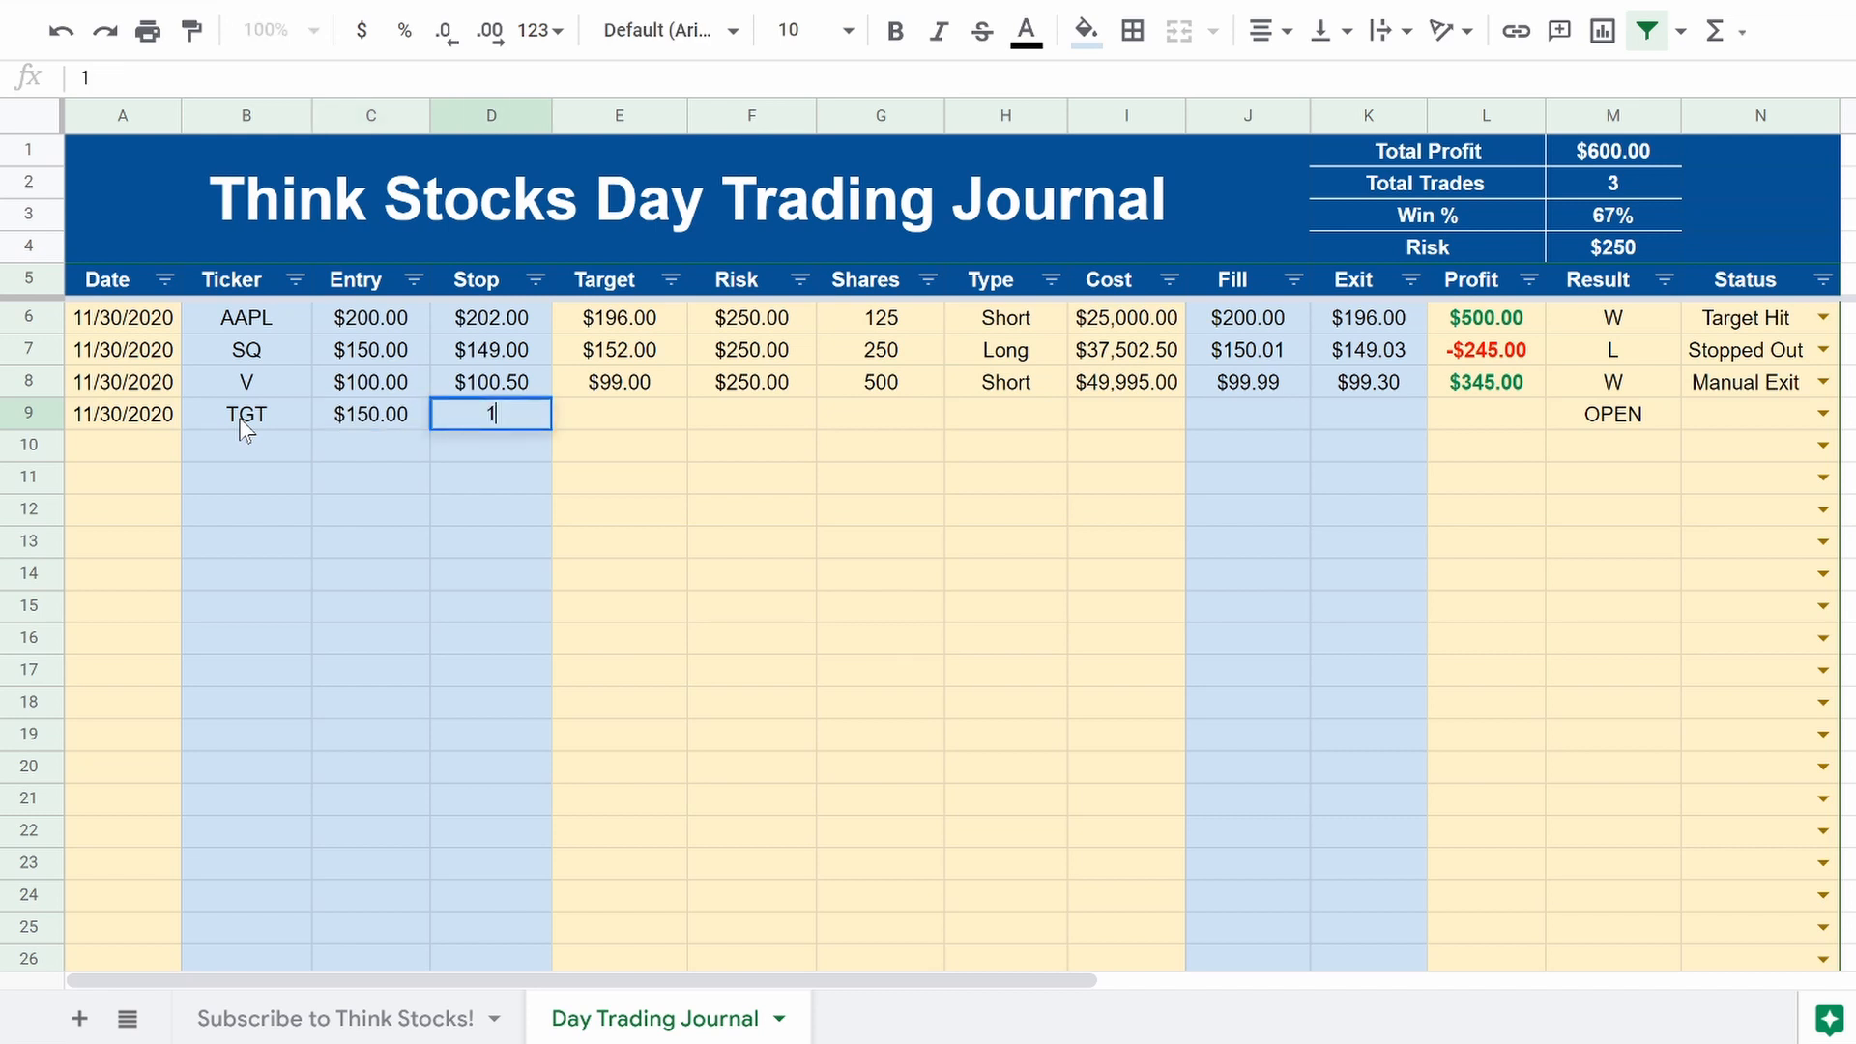
pyautogui.write('48')
pyautogui.press('Tab')
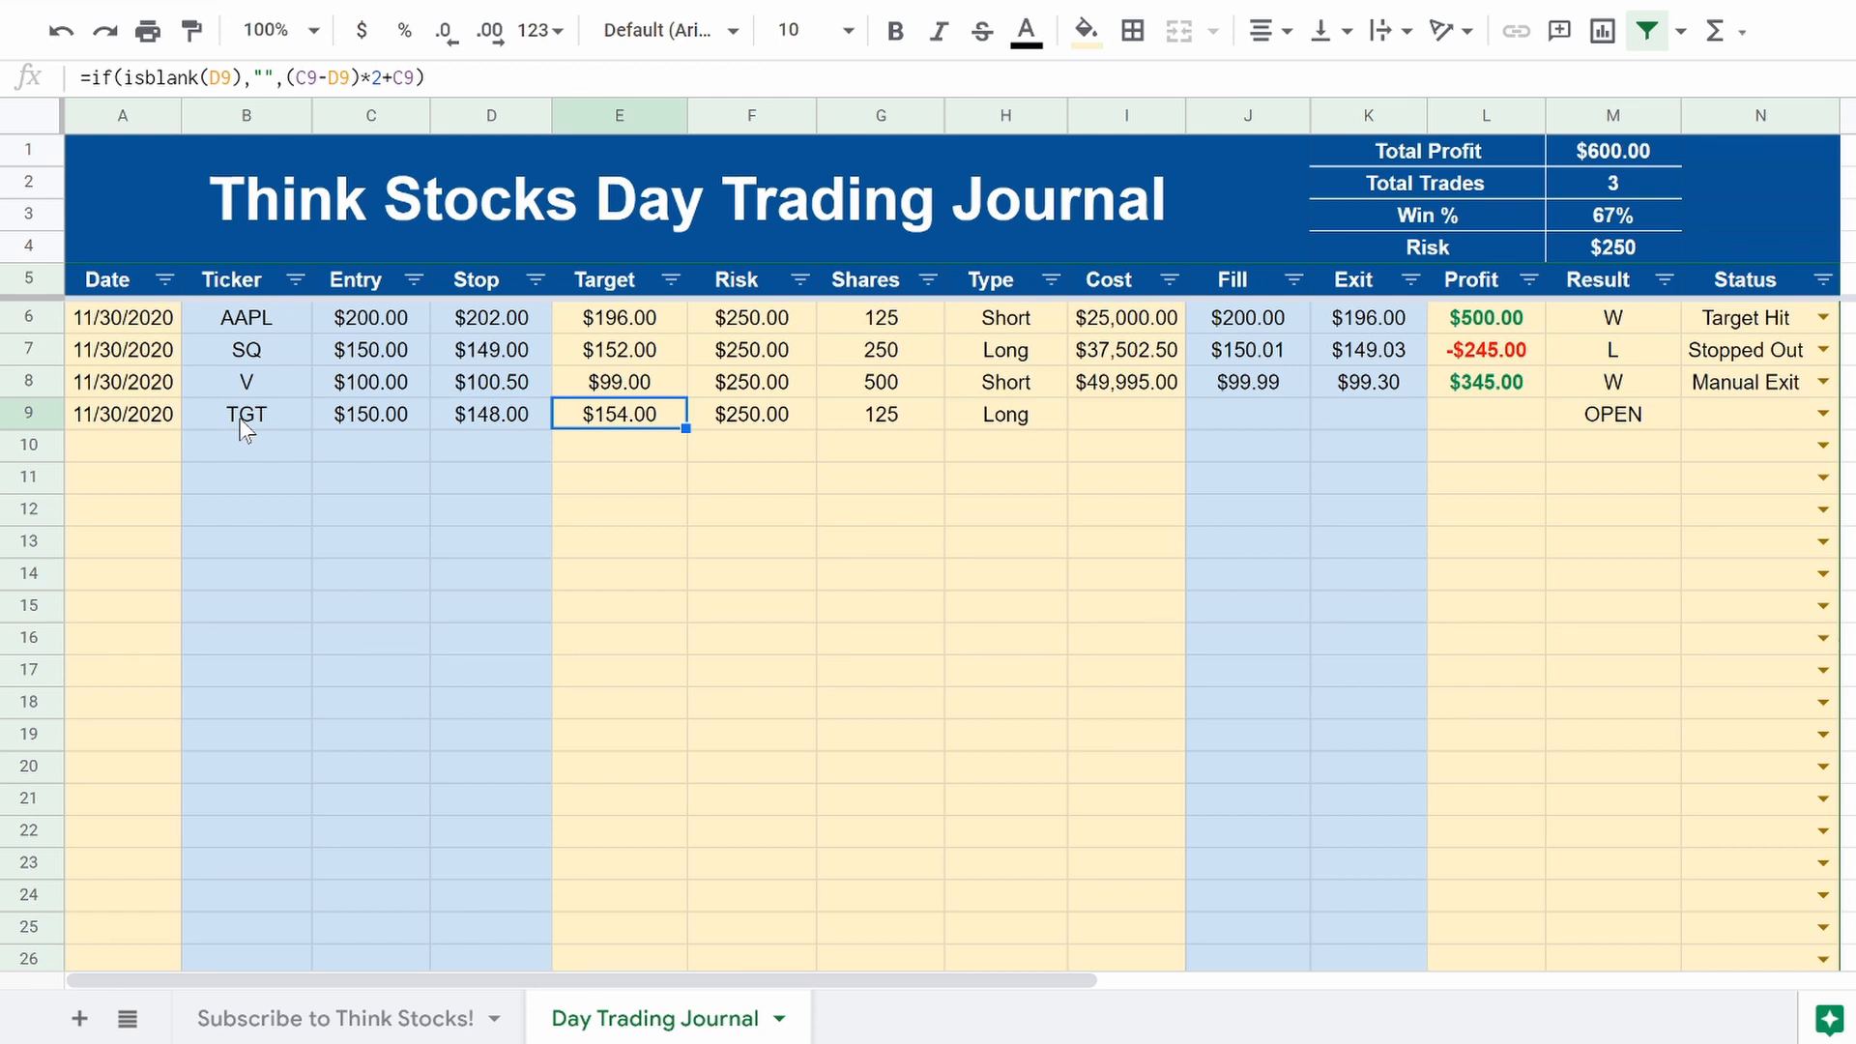
# Step: Enter a fill price of 150 for the TGT trade in row 9
pyautogui.press('Tab')
pyautogui.press('Tab')
pyautogui.press('Tab')
pyautogui.press('Tab')
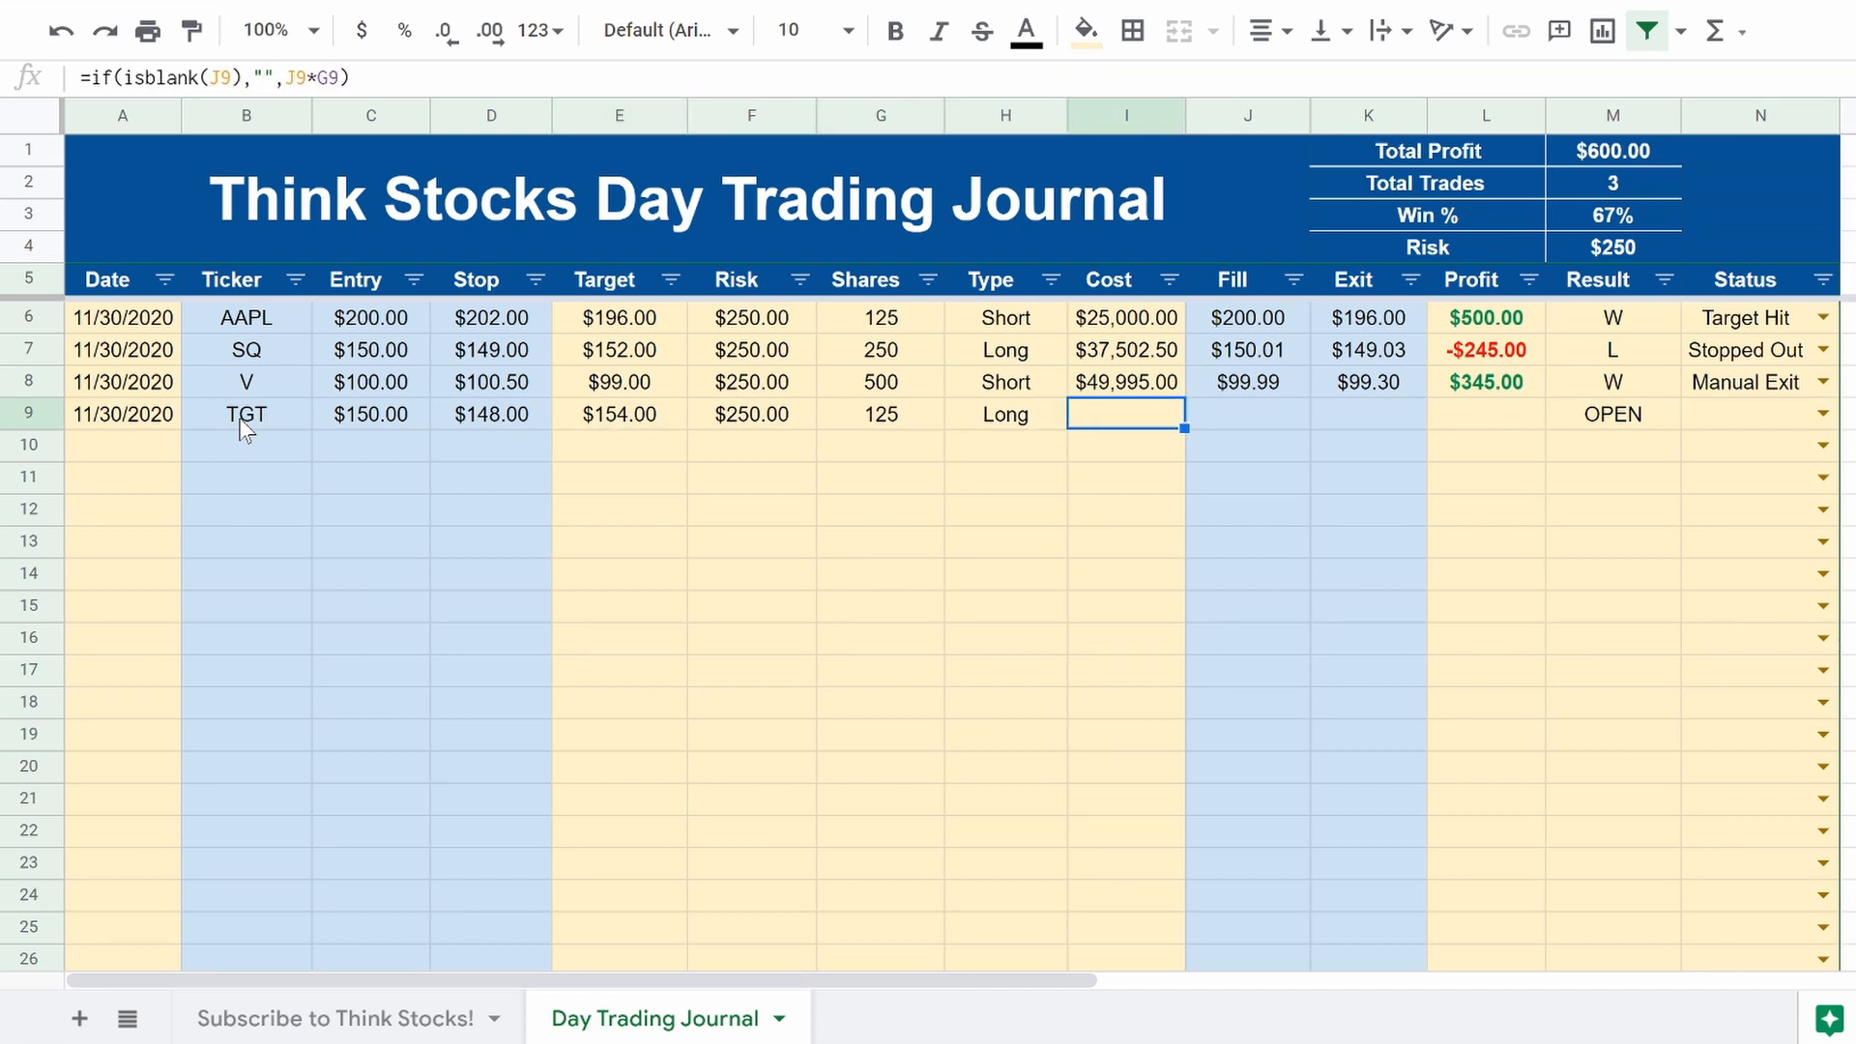
pyautogui.press('Tab')
pyautogui.write('150')
pyautogui.press('Tab')
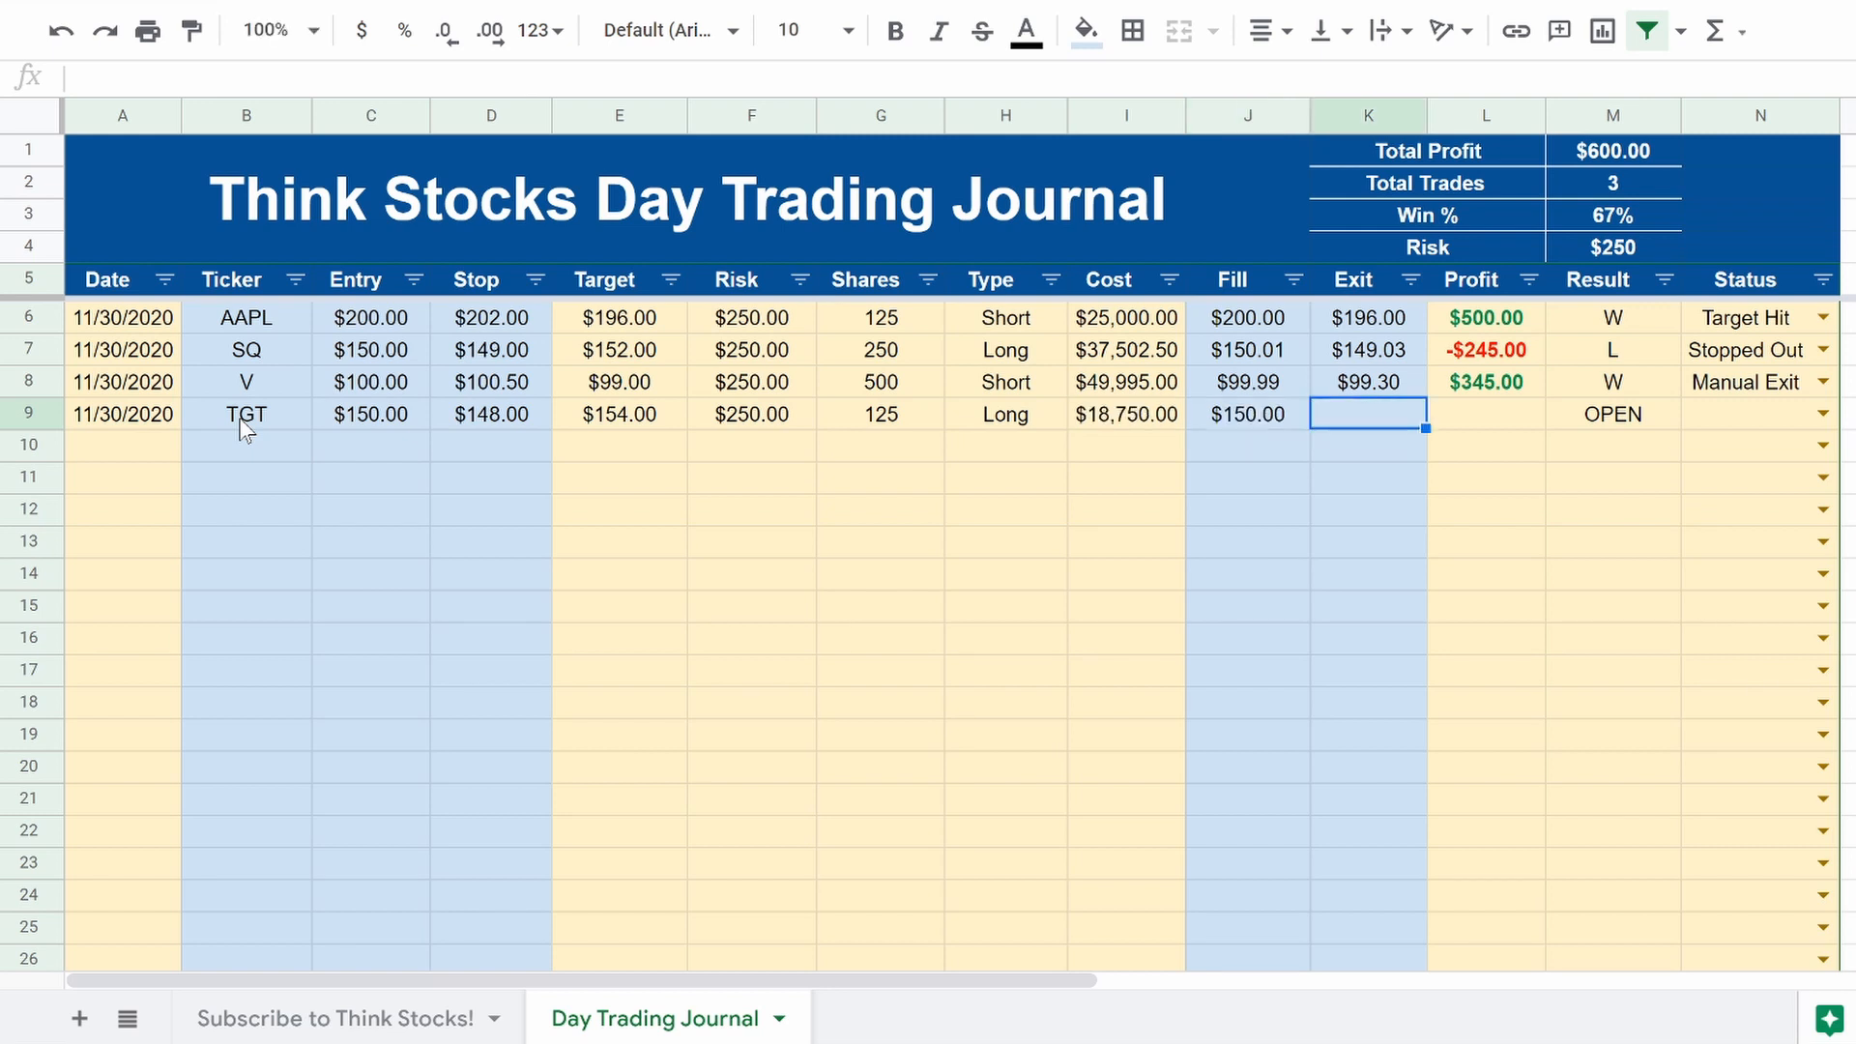
# Step: Enter an exit price of 151 for the TGT trade and set its Status to Timed Out
pyautogui.write('151')
pyautogui.press('Tab')
pyautogui.press('Tab')
pyautogui.press('Tab')
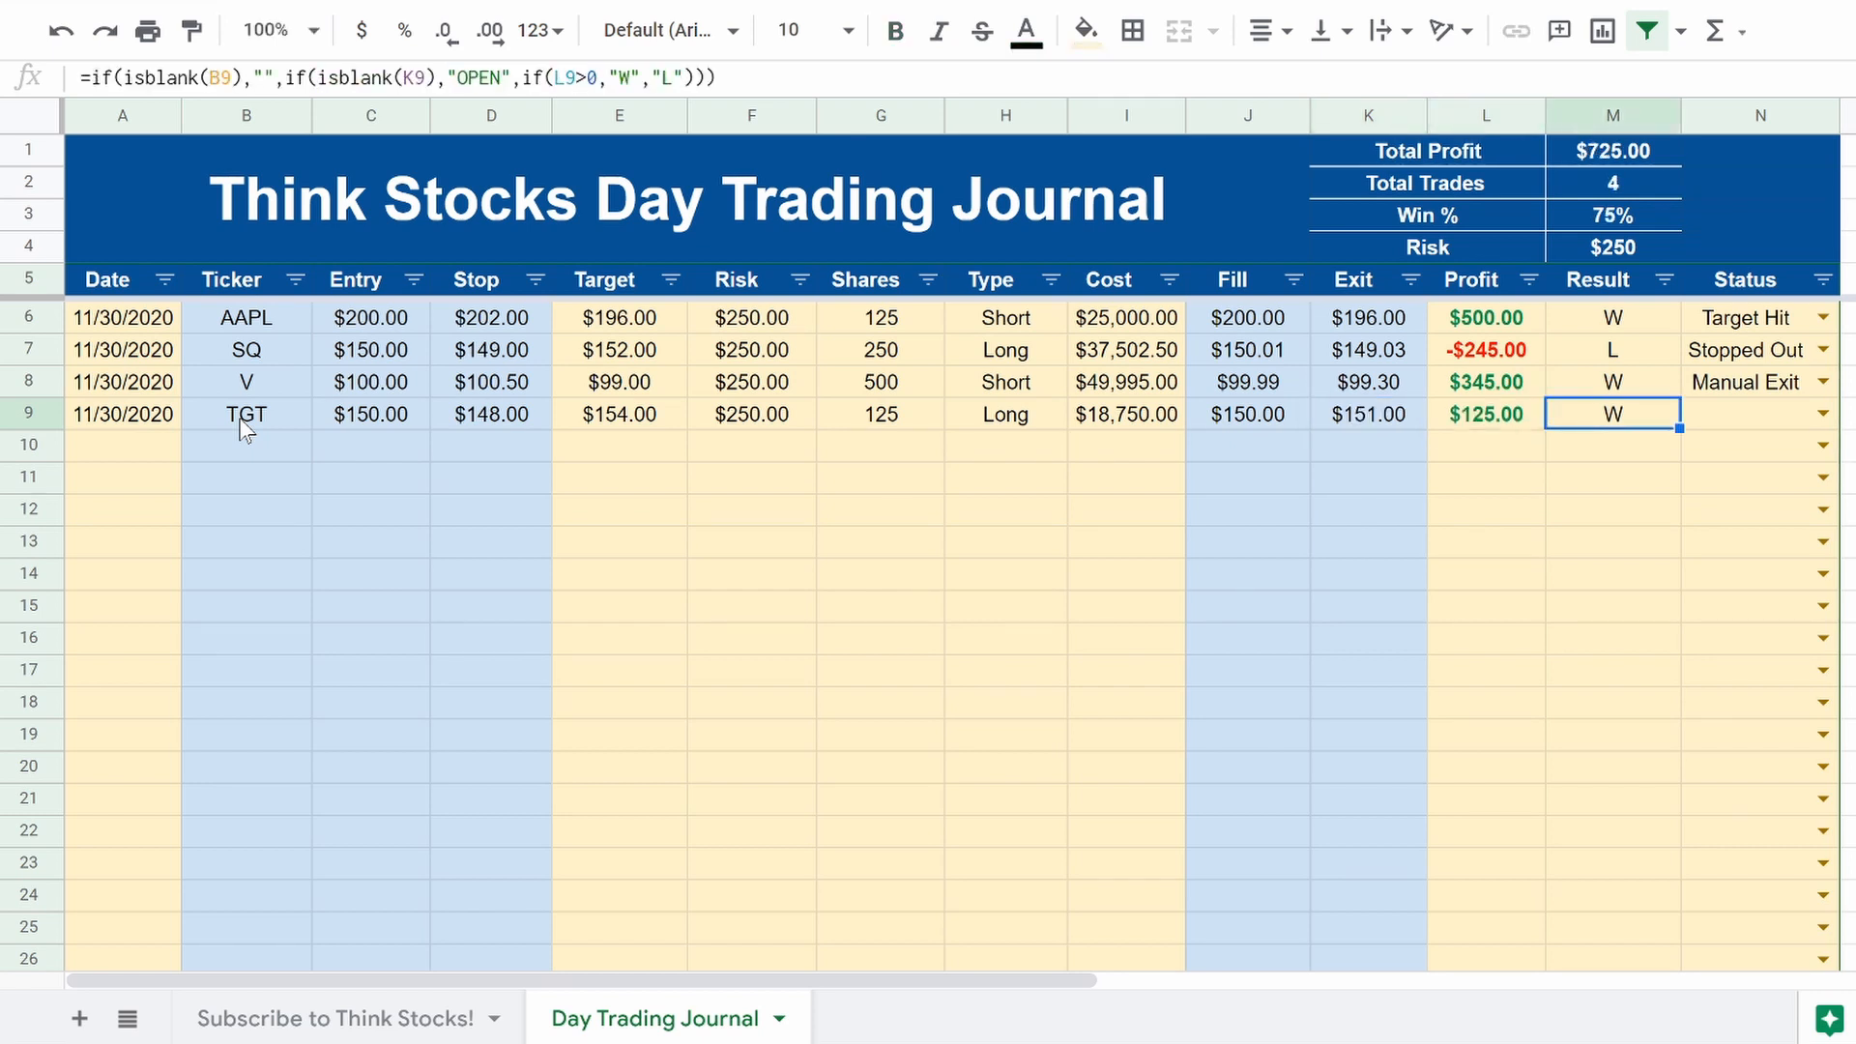
pyautogui.click(1823, 413)
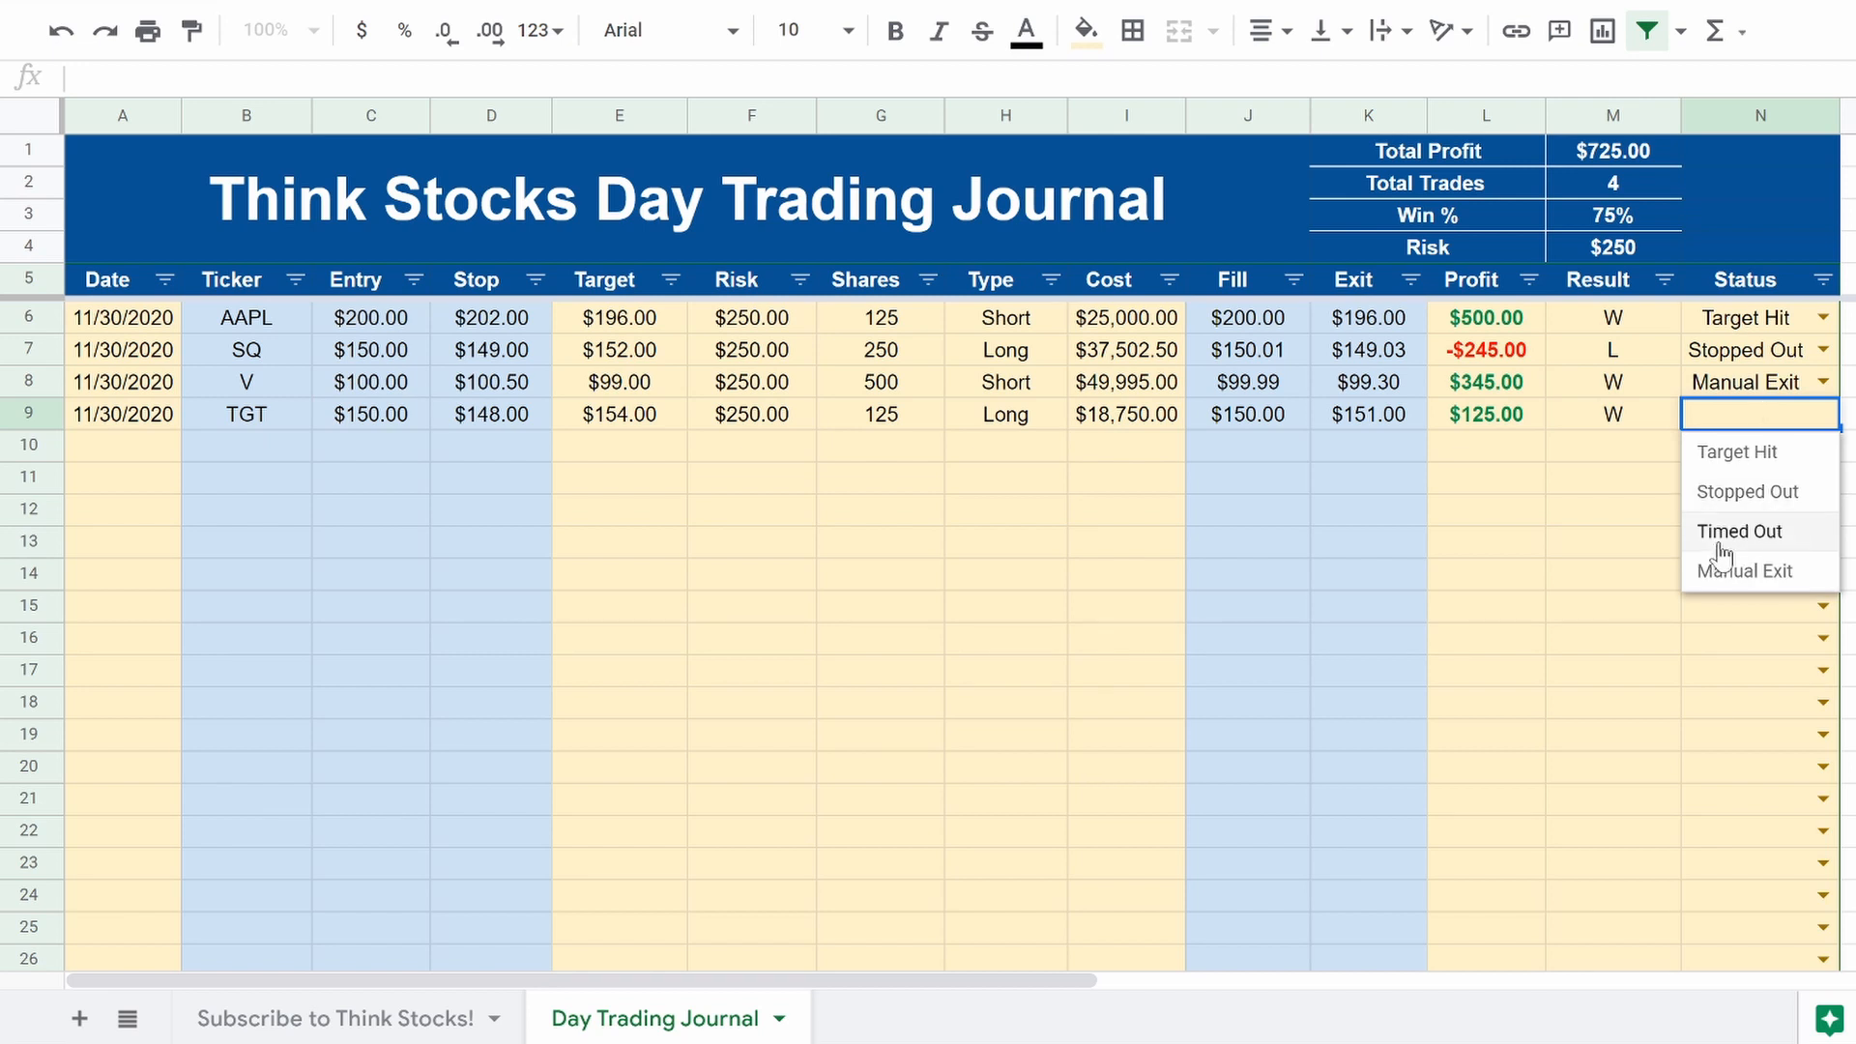
pyautogui.click(1754, 530)
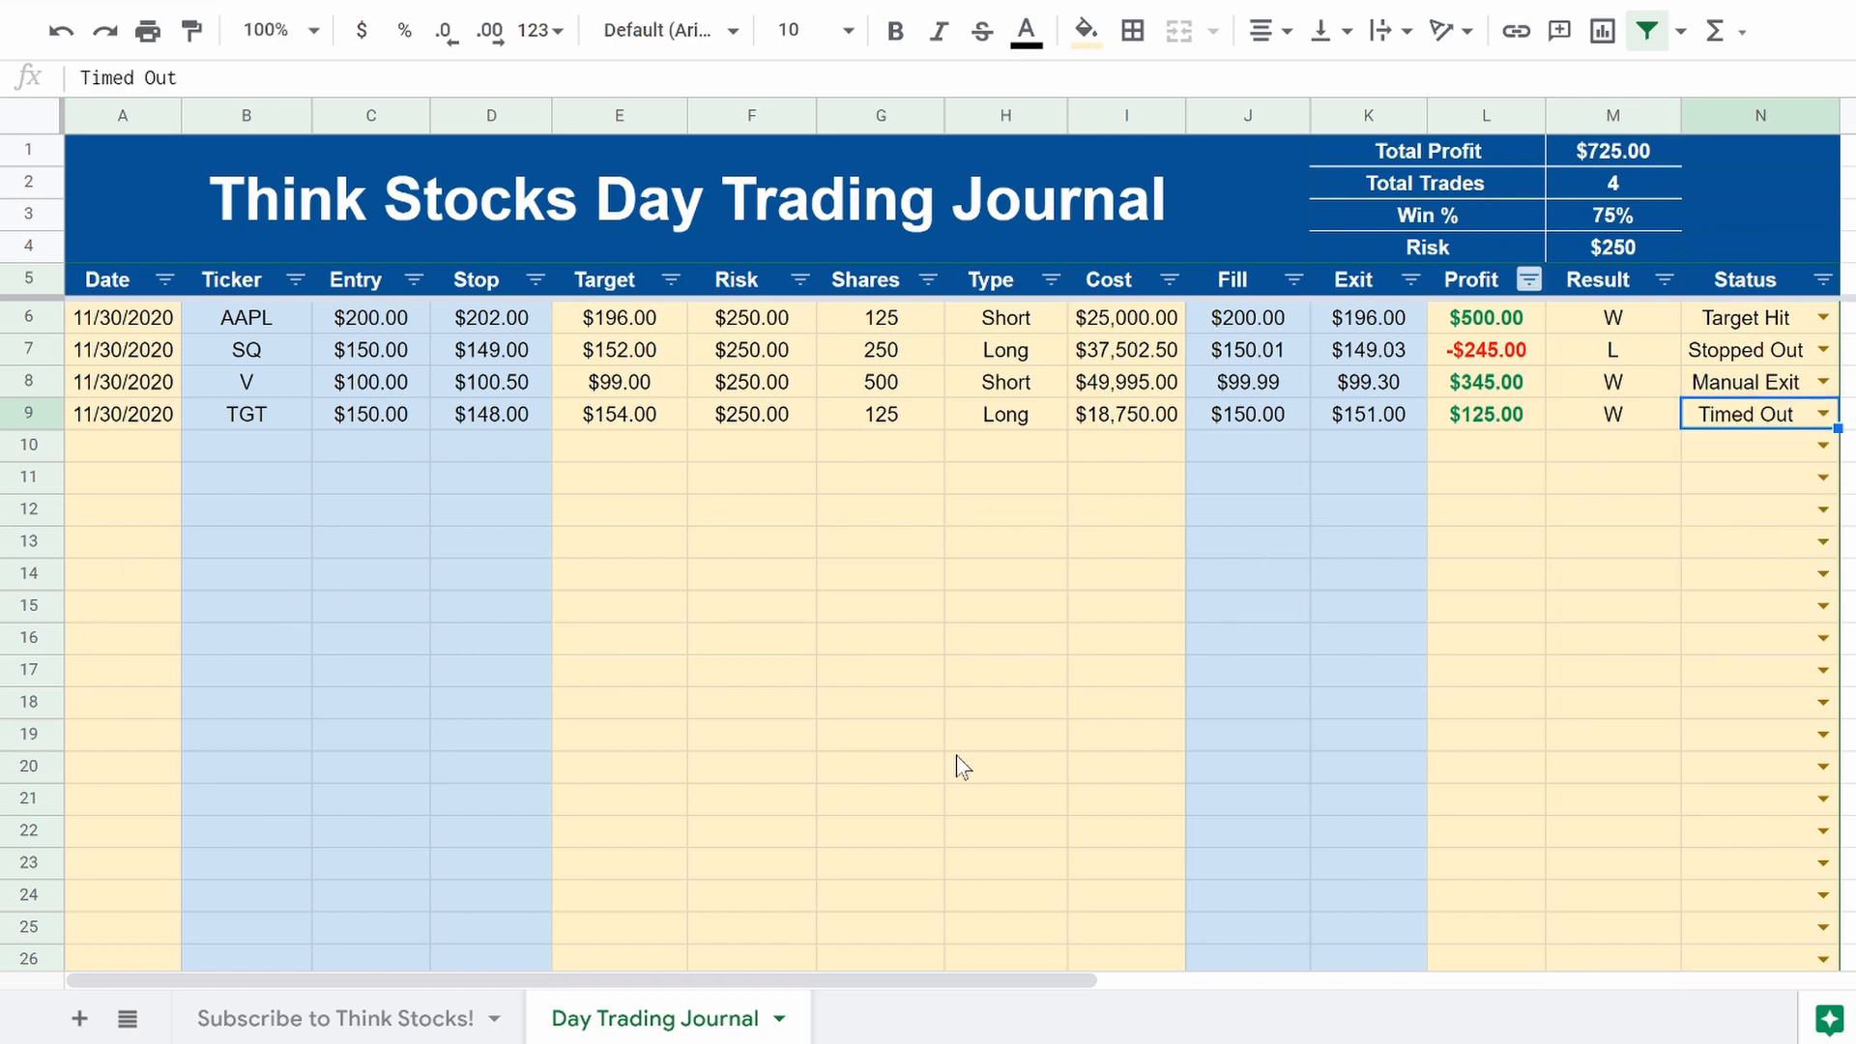
# Step: Open the Day Trading Journal sheet's name for editing
pyautogui.rightClick(686, 1021)
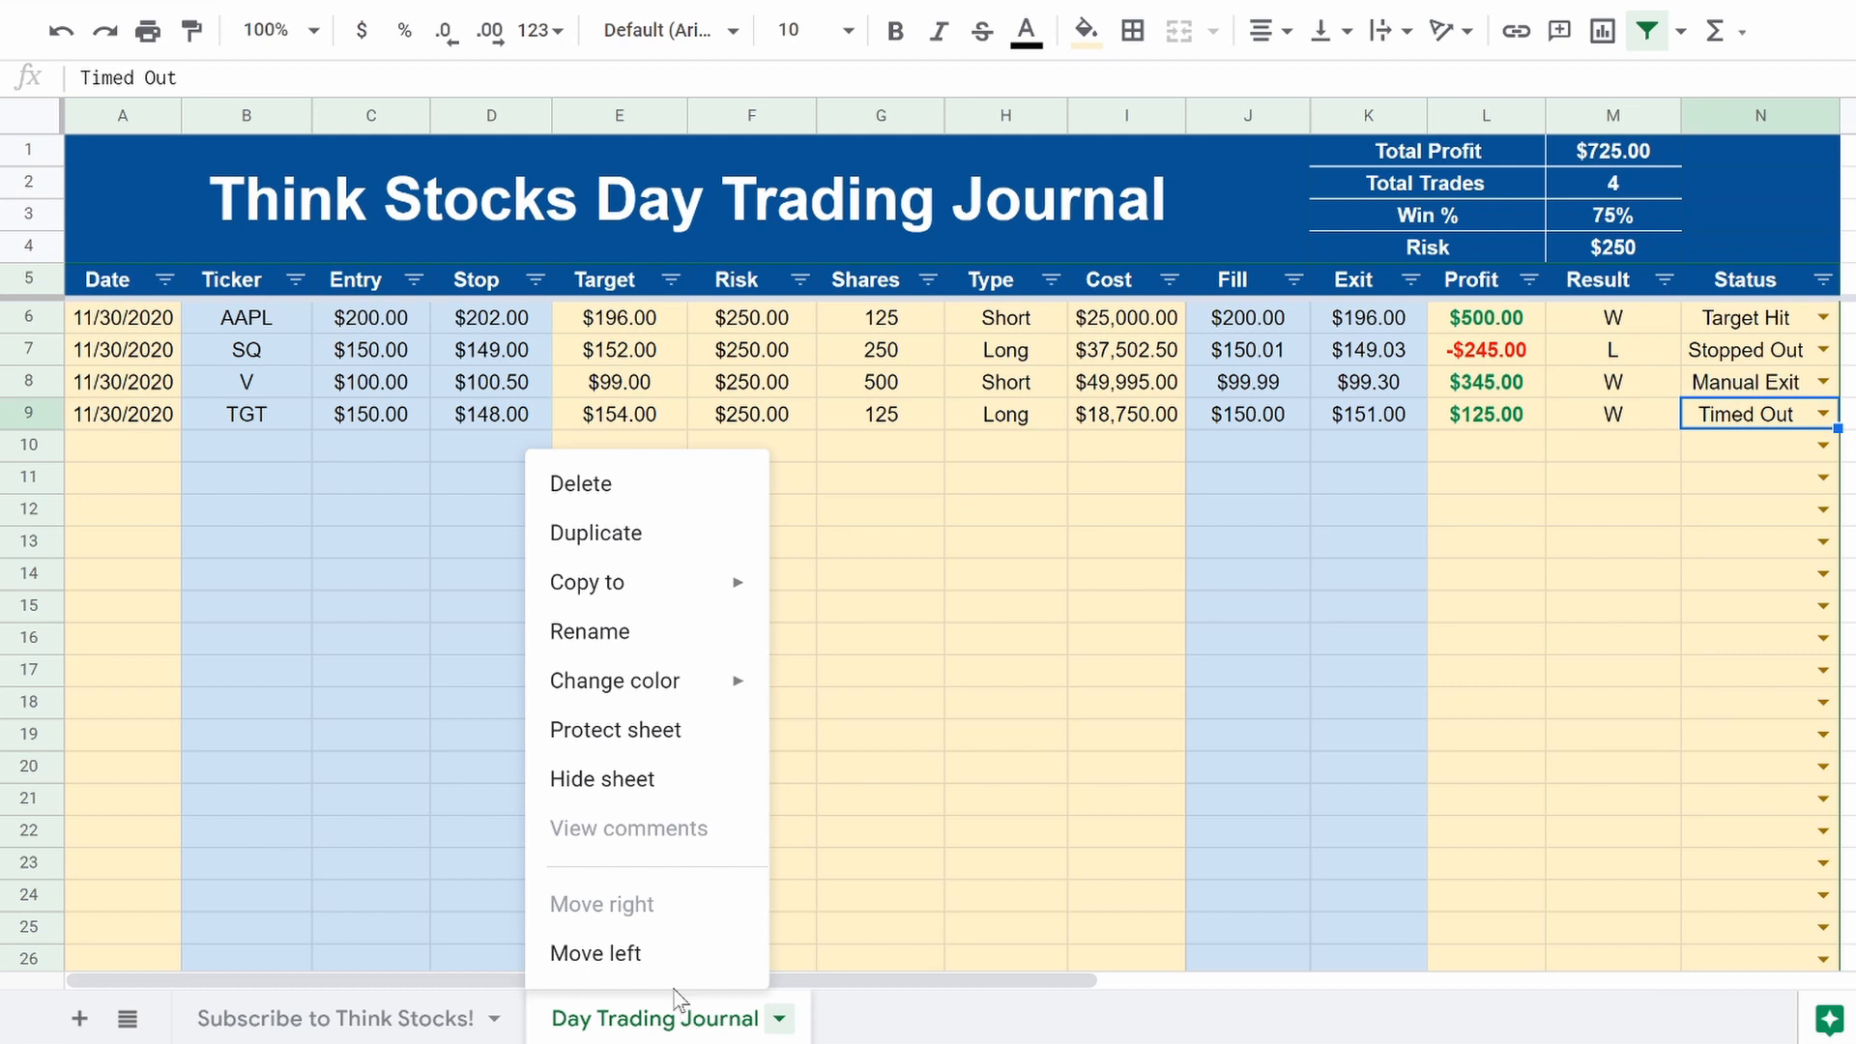
pyautogui.click(625, 633)
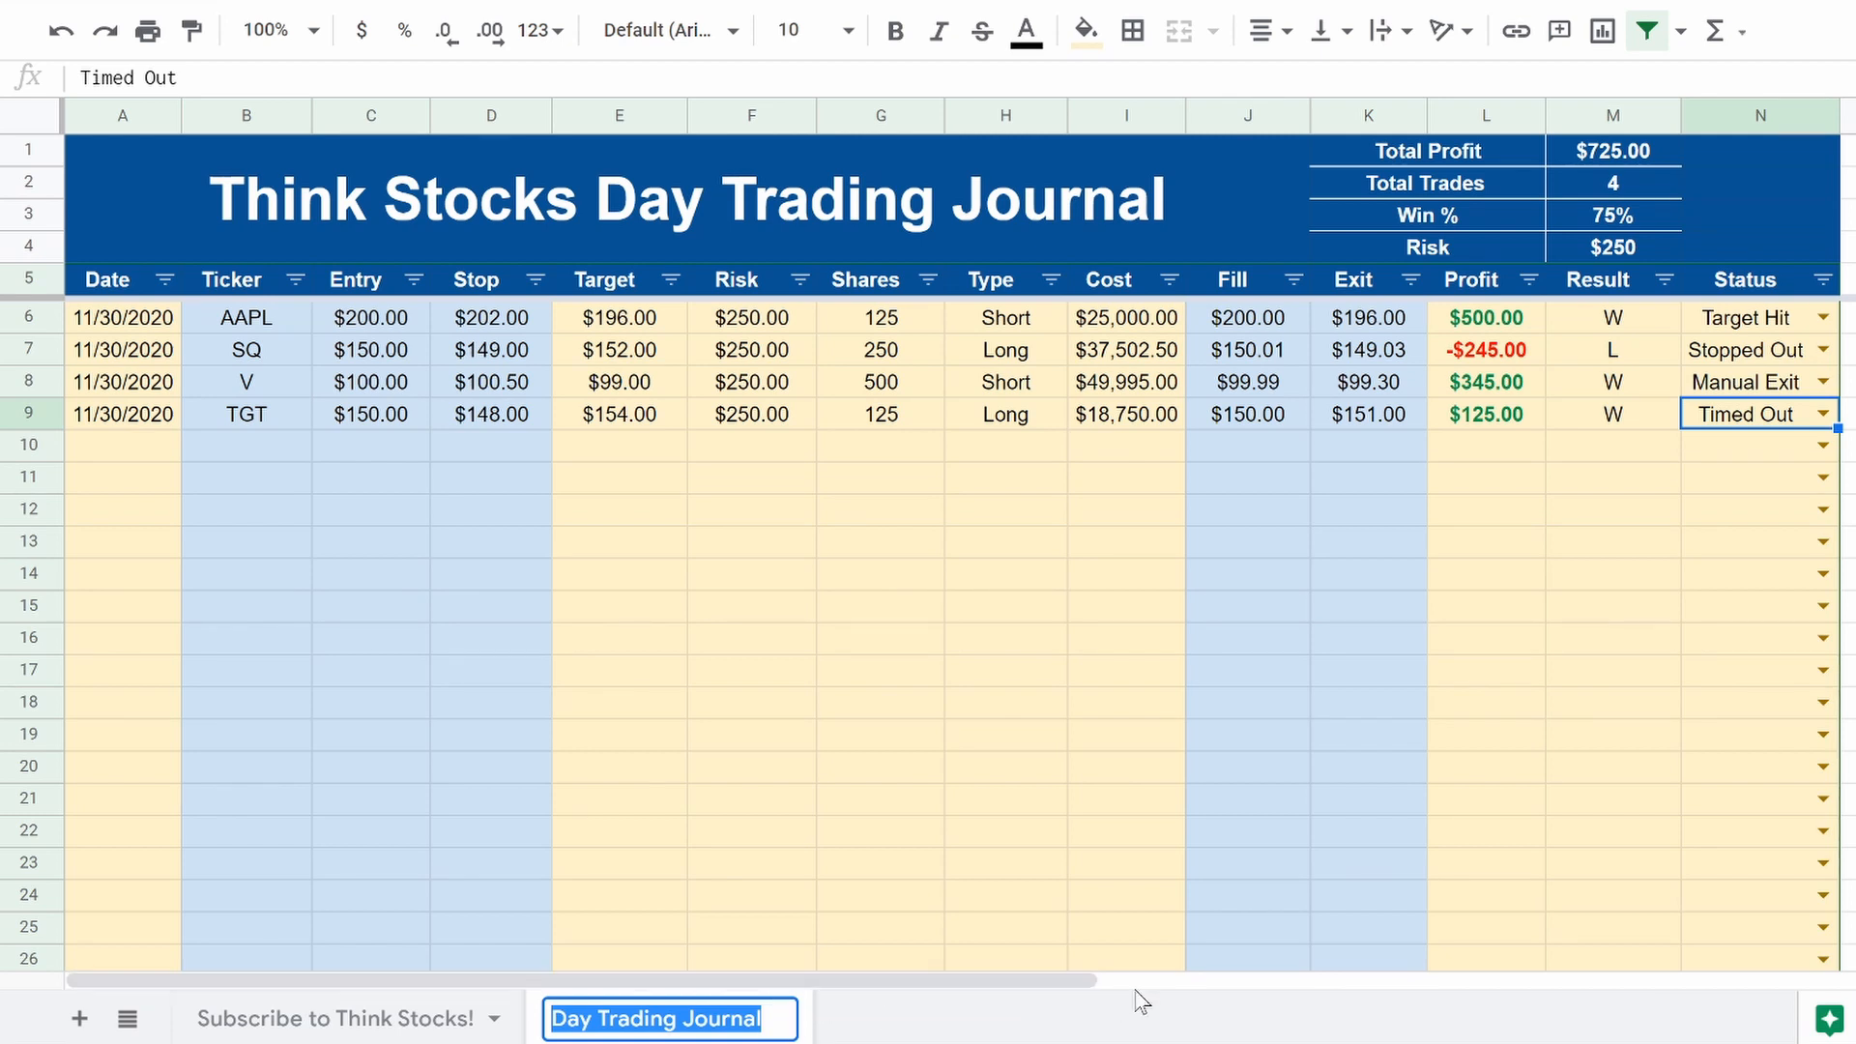
pyautogui.click(1058, 772)
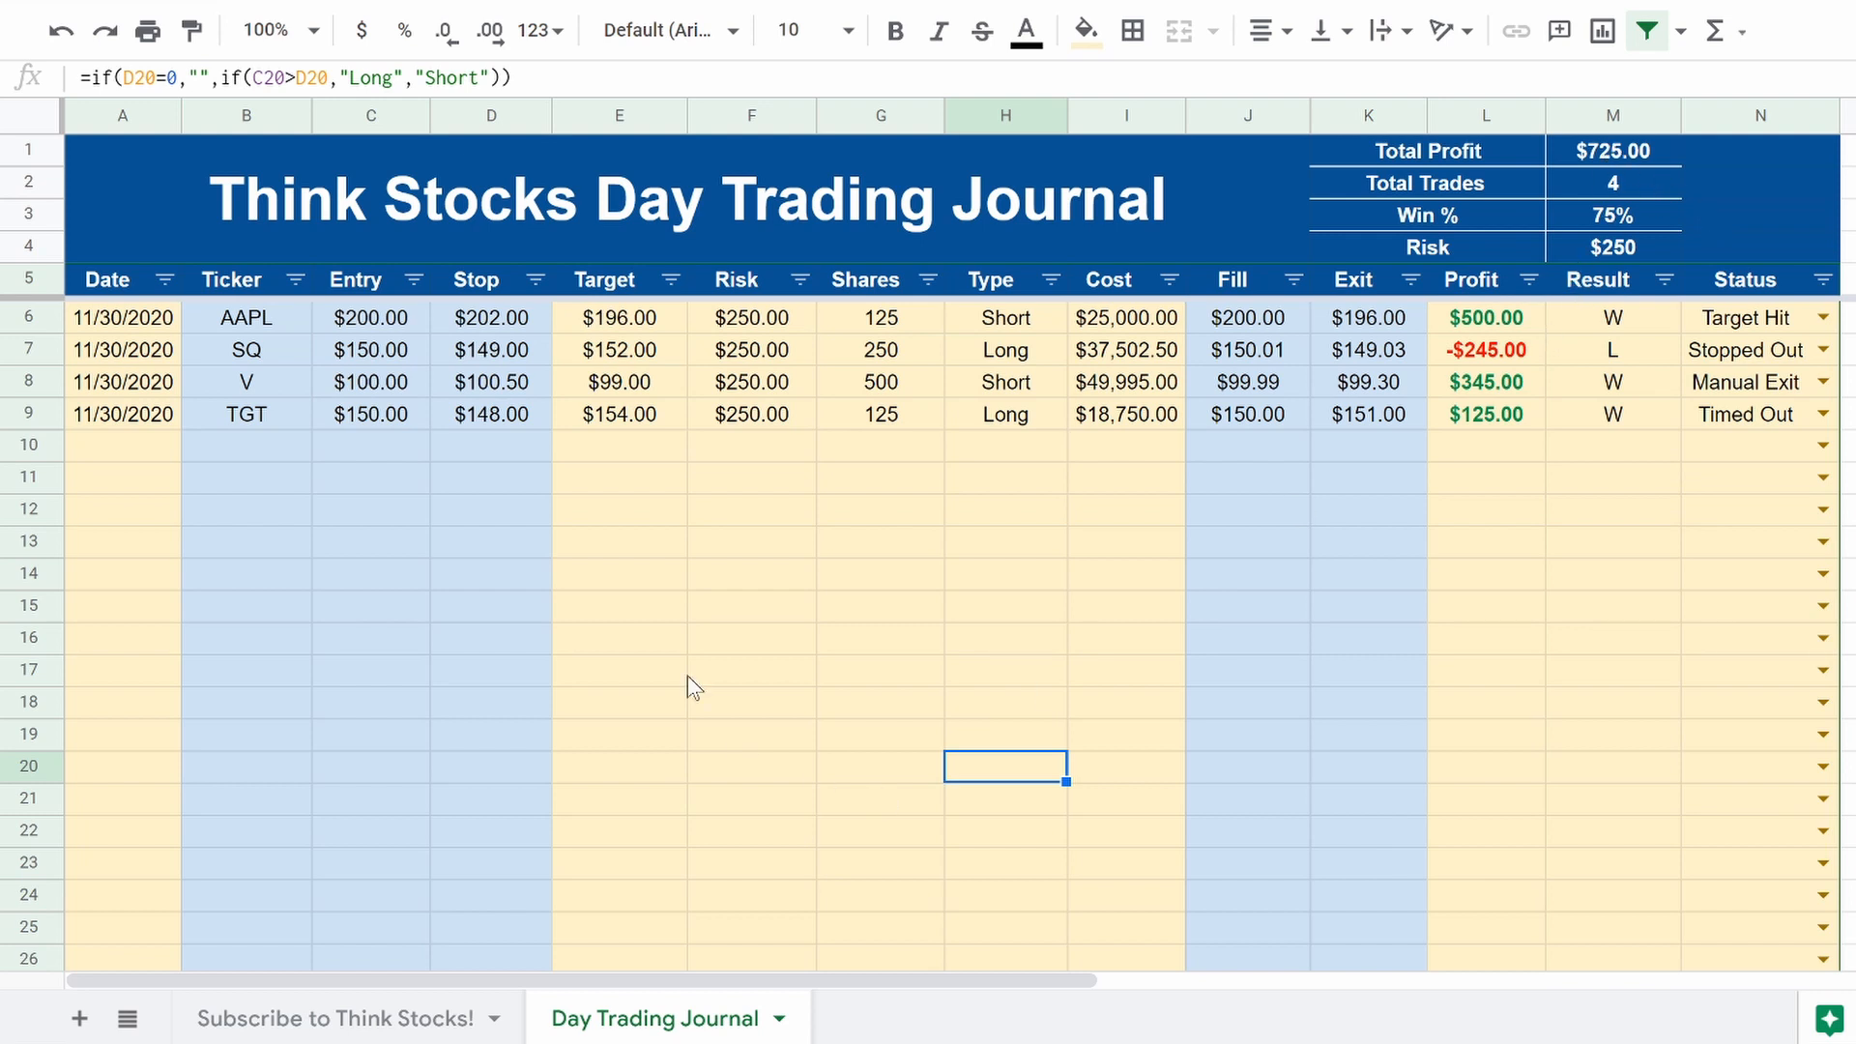
pyautogui.scroll(-4, 692, 817)
pyautogui.scroll(4, 692, 817)
pyautogui.scroll(-2, 696, 647)
pyautogui.scroll(2, 696, 650)
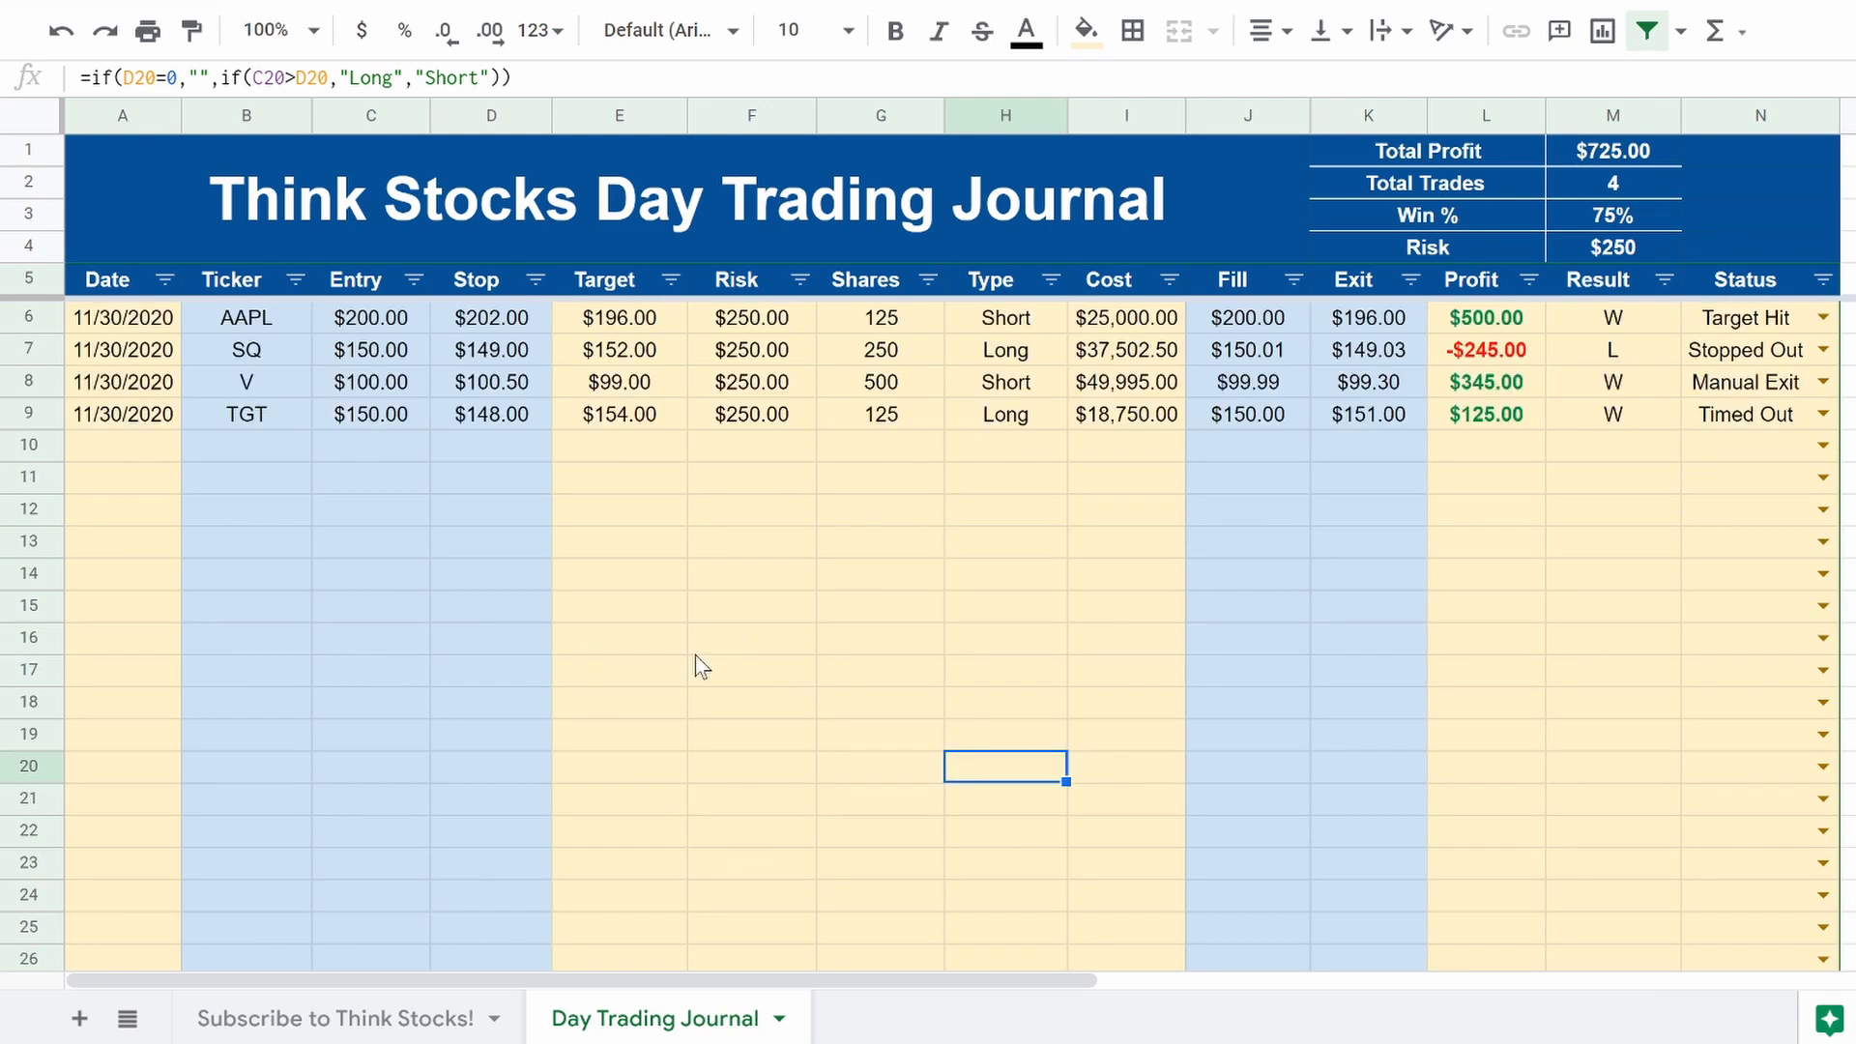